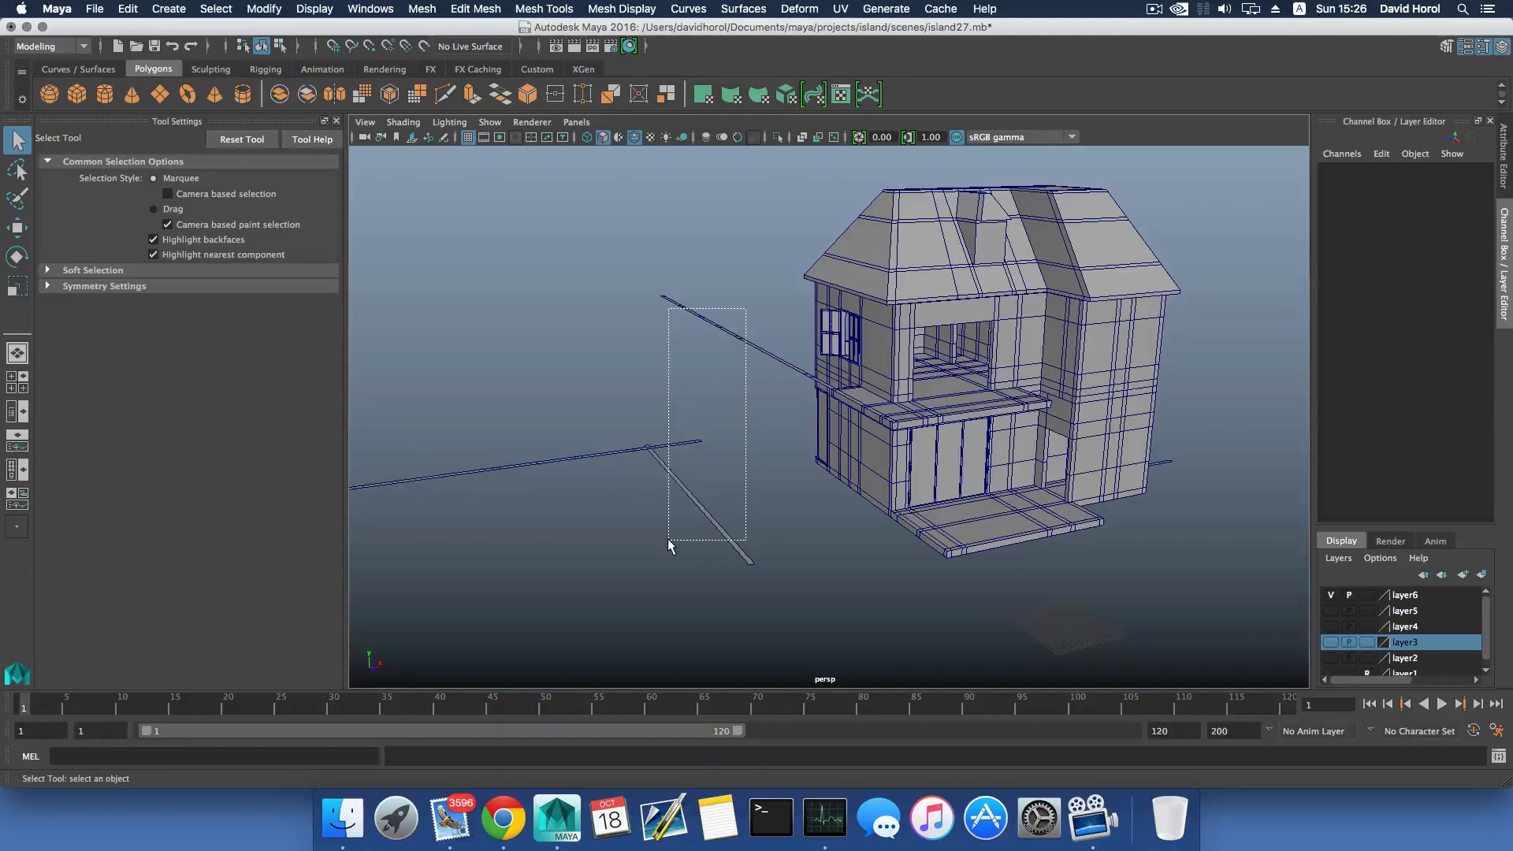
Delete the stray long edge strips sticking out around the house.
{"action": "left_click_drag", "start_coordinate": [668, 540], "coordinate": [669, 539]}
{"action": "left_click_drag", "start_coordinate": [914, 487], "coordinate": [789, 492], "text": "alt"}
{"action": "middle_click_drag", "start_coordinate": [962, 488], "coordinate": [852, 466], "text": "alt"}
{"action": "left_click_drag", "start_coordinate": [1054, 483], "coordinate": [1074, 563]}
{"action": "left_click_drag", "start_coordinate": [841, 510], "coordinate": [909, 515], "text": "alt"}
{"action": "key", "text": "Delete"}
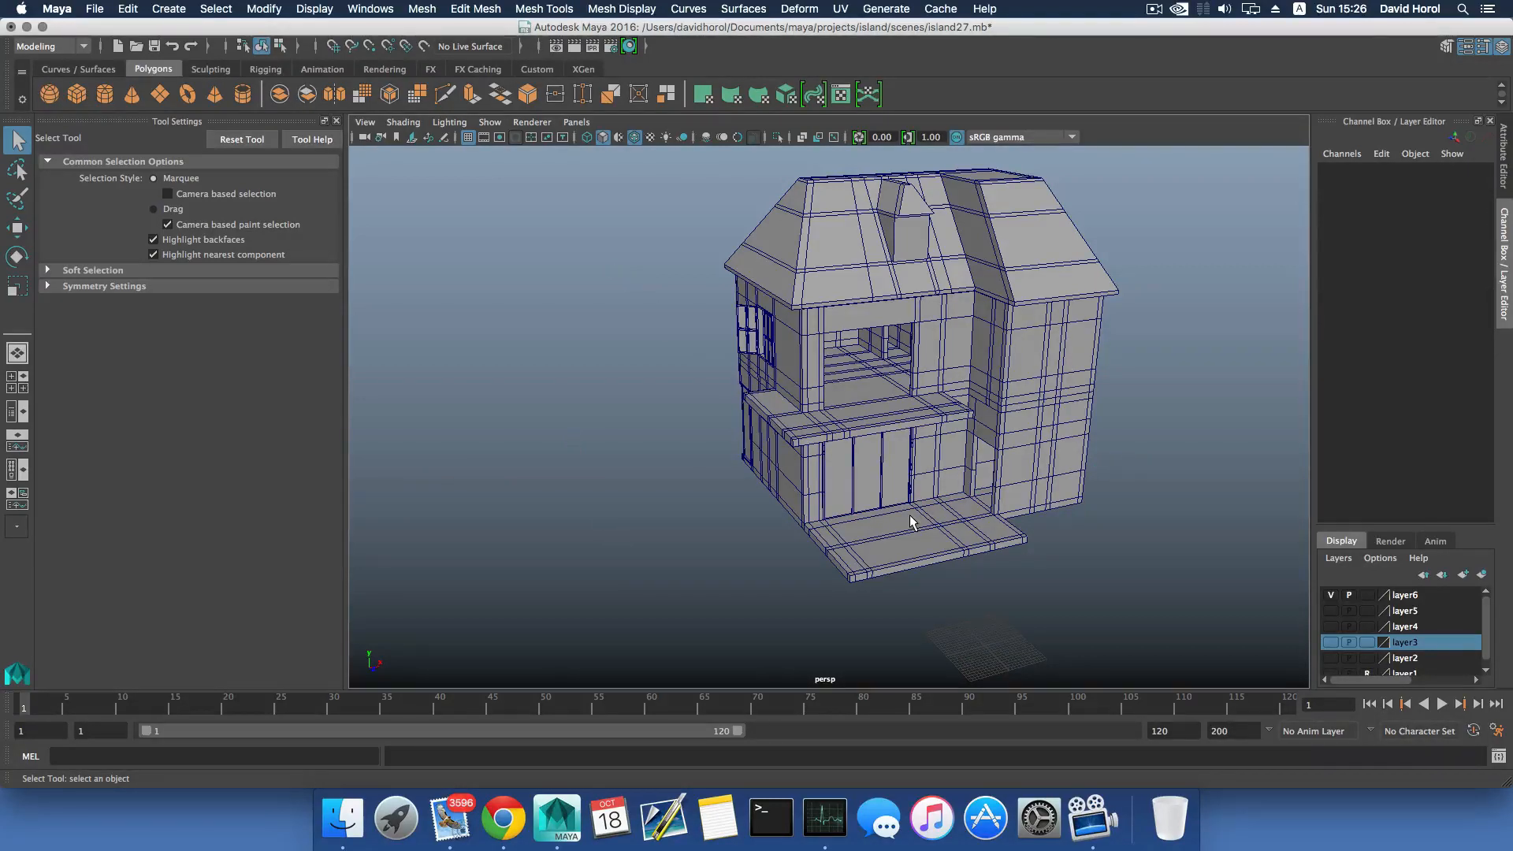
Inspect the balcony slab and where it meets the upper-storey front wall of the house.
{"action": "scroll", "coordinate": [963, 456], "scroll_direction": "up", "scroll_amount": 5}
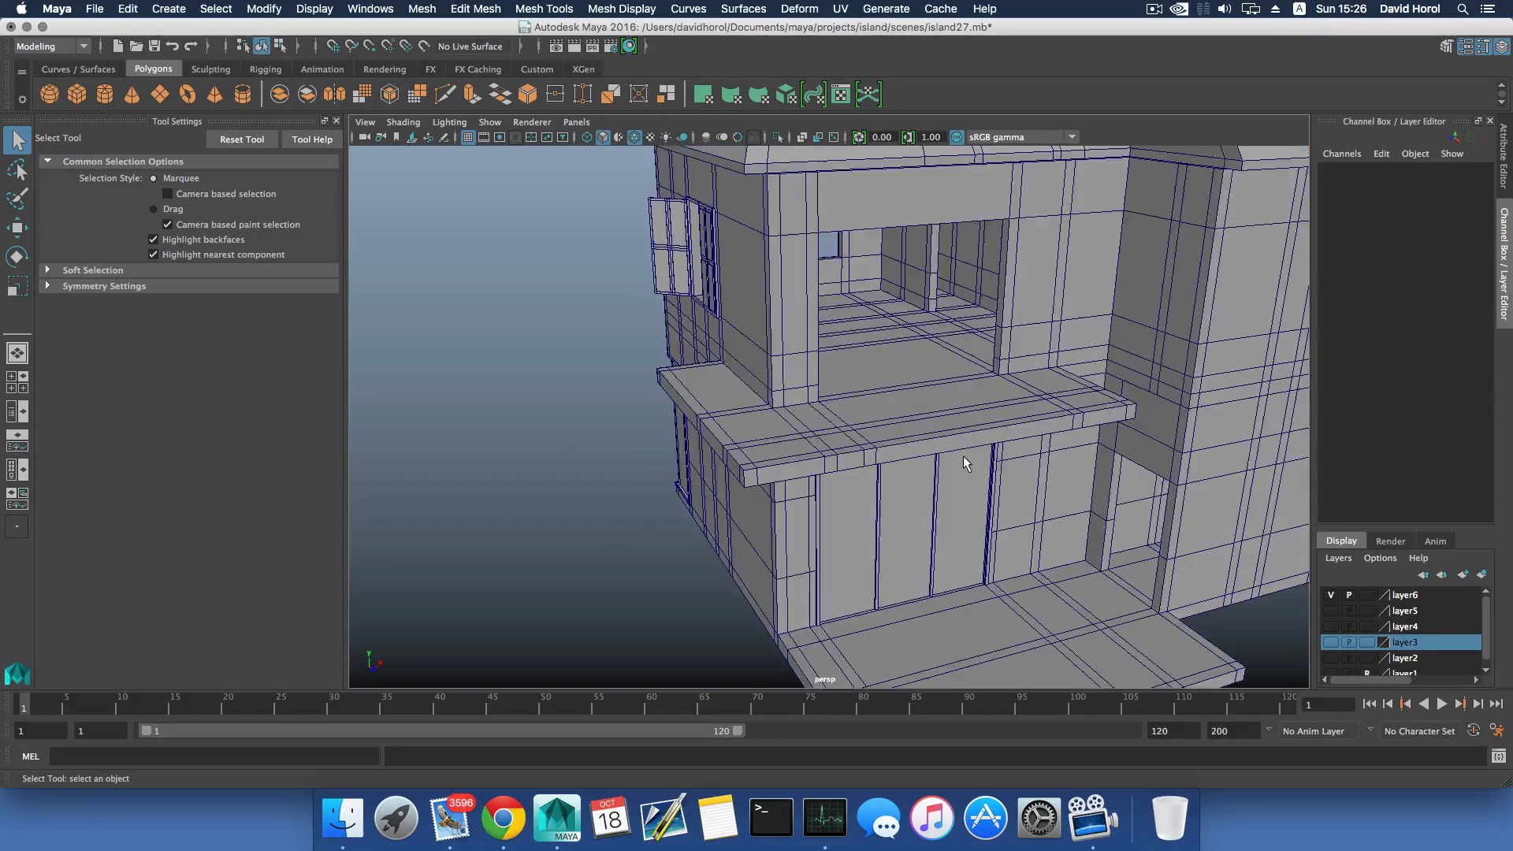
{"action": "scroll", "coordinate": [963, 456], "scroll_direction": "down", "scroll_amount": 3}
{"action": "left_click_drag", "start_coordinate": [963, 456], "coordinate": [914, 459], "text": "alt"}
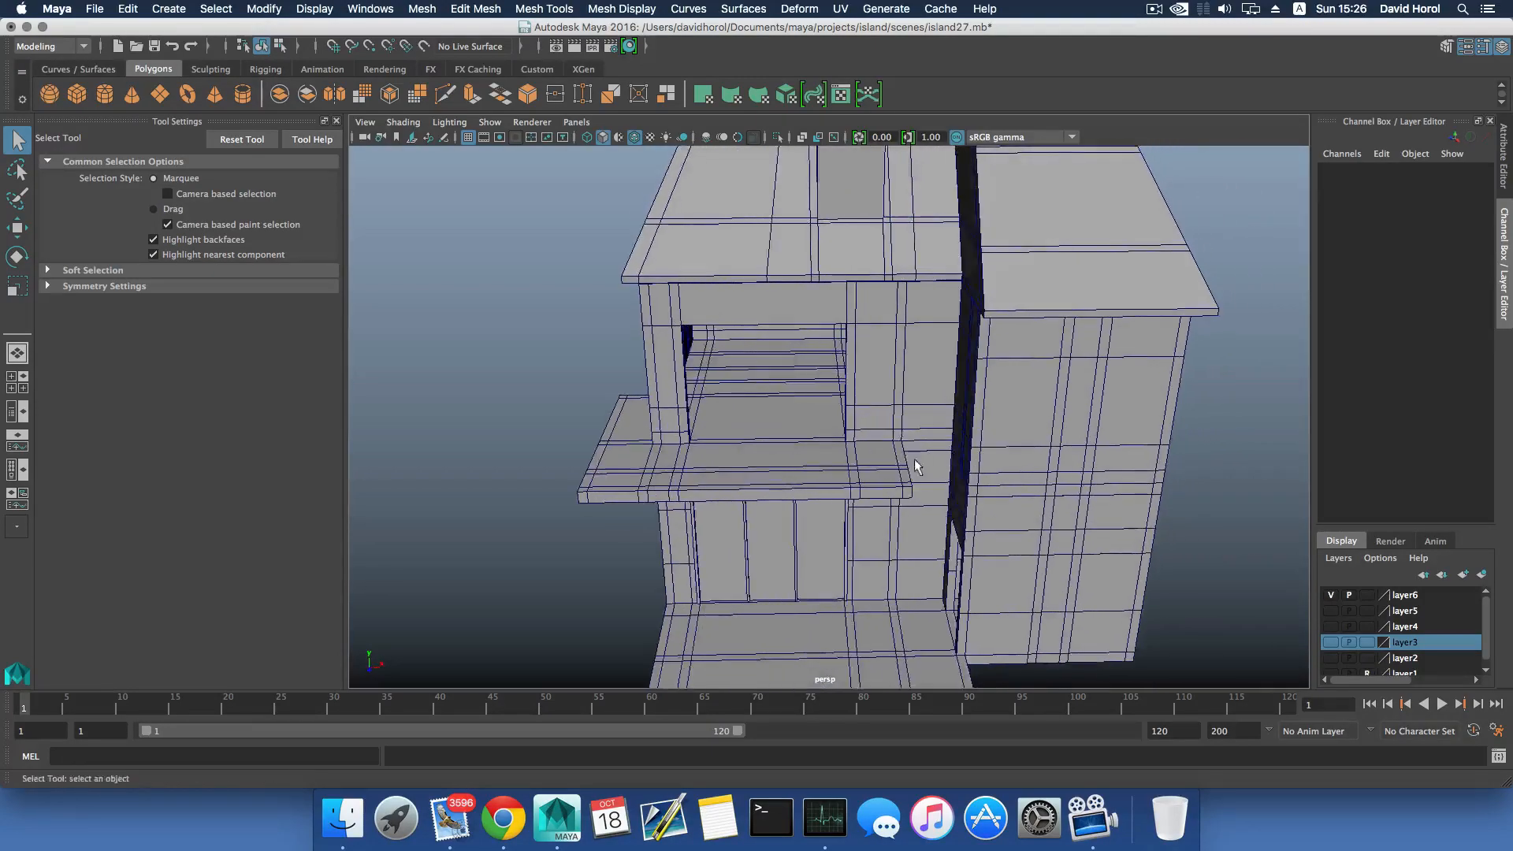
{"action": "scroll", "coordinate": [915, 459], "scroll_direction": "up", "scroll_amount": 4}
{"action": "left_click", "coordinate": [949, 473]}
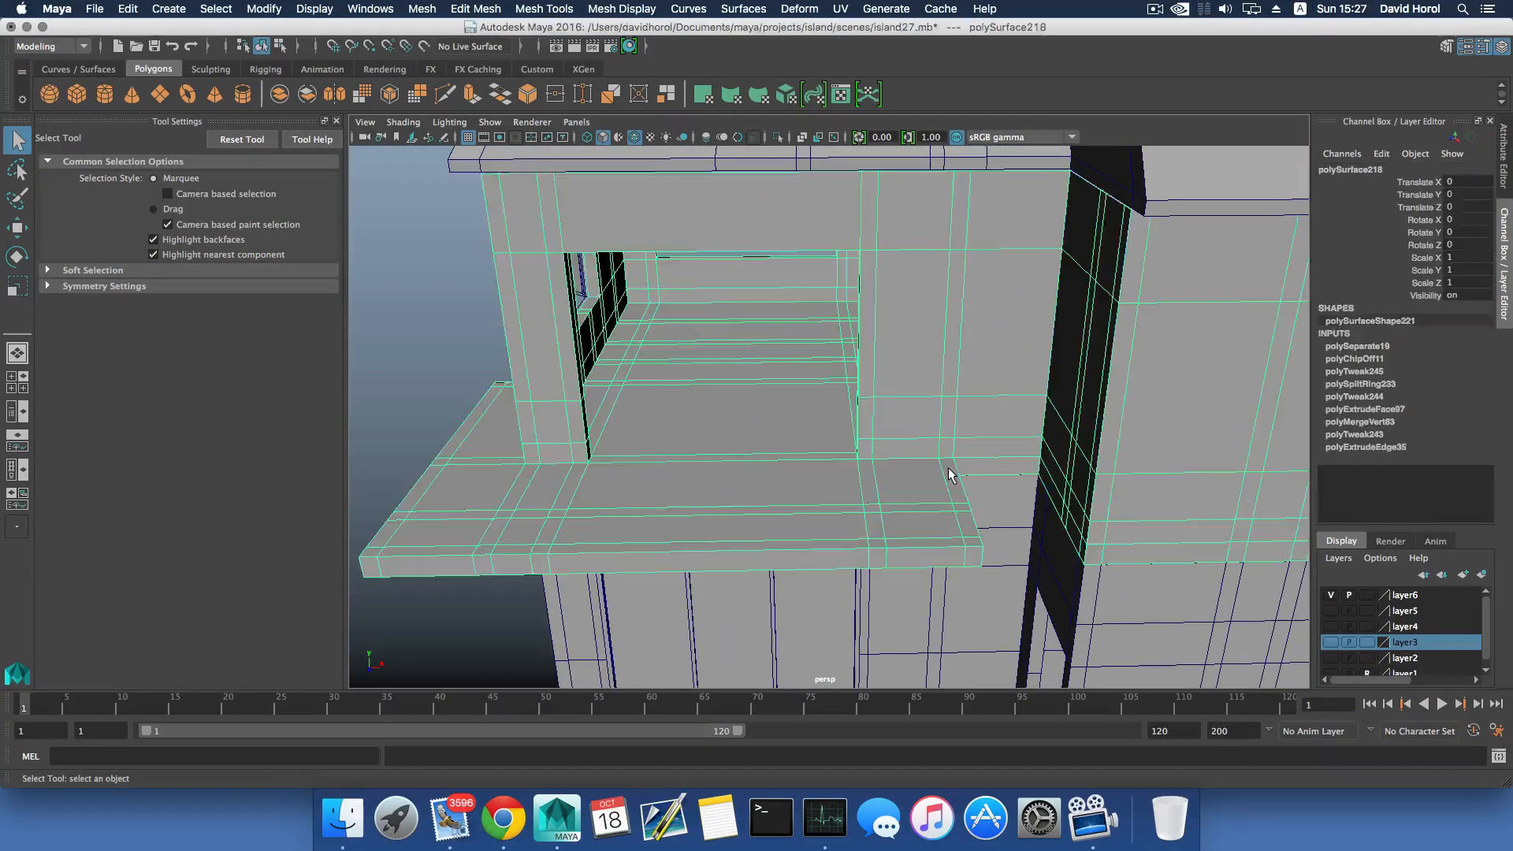
{"action": "left_click_drag", "start_coordinate": [866, 481], "coordinate": [900, 452], "text": "alt"}
{"action": "middle_click_drag", "start_coordinate": [822, 466], "coordinate": [863, 449], "text": "alt"}
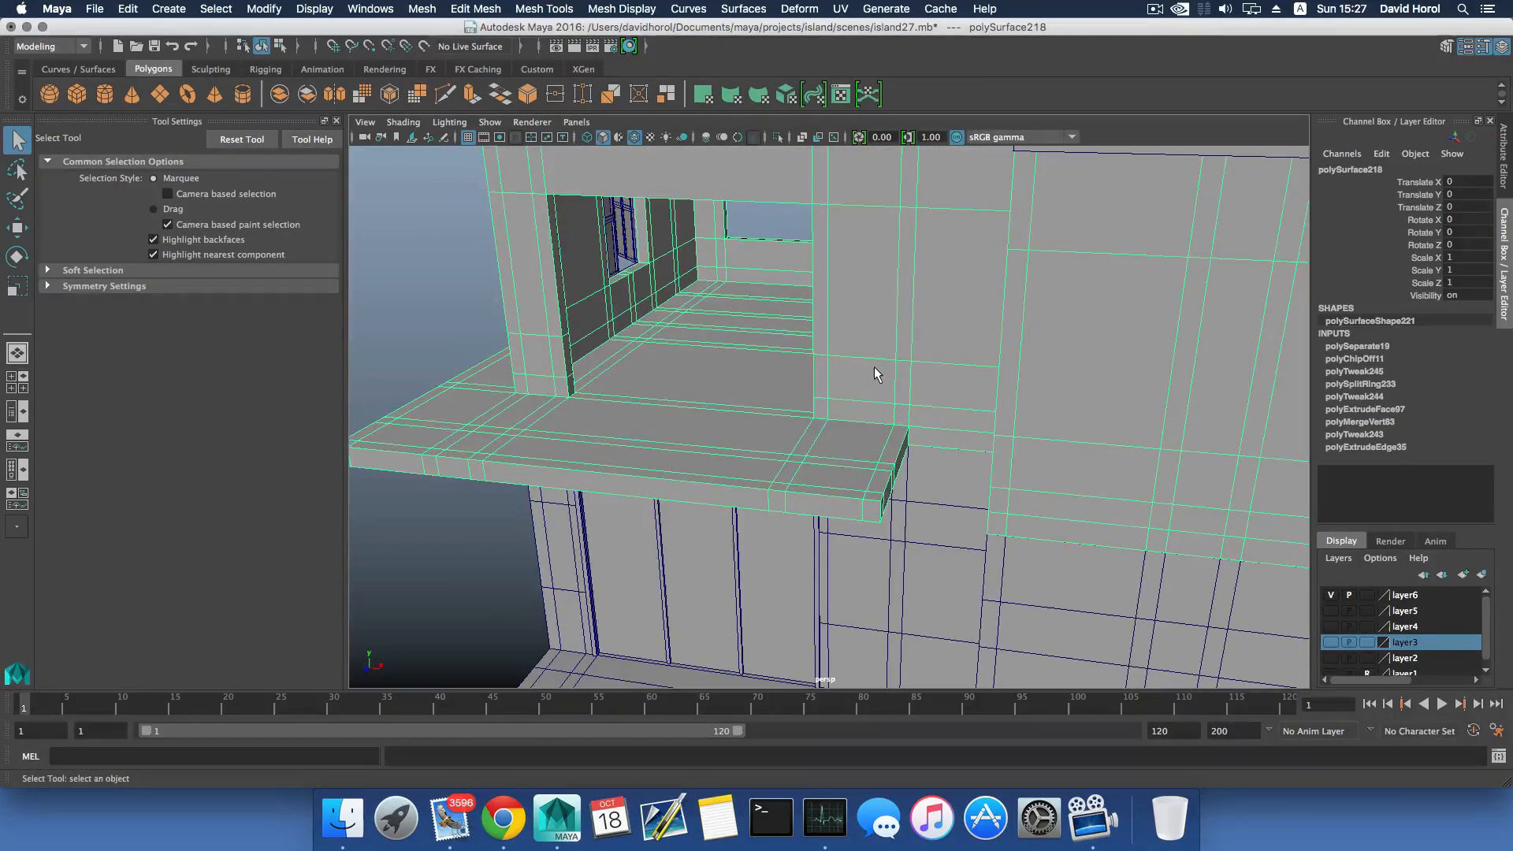
Examine the edges and faces of the side wall between the shuttered window and the balcony slab.
{"action": "left_click_drag", "start_coordinate": [865, 418], "coordinate": [852, 447], "text": "alt"}
{"action": "right_click_drag", "start_coordinate": [807, 331], "coordinate": [808, 292]}
{"action": "left_click", "coordinate": [782, 309]}
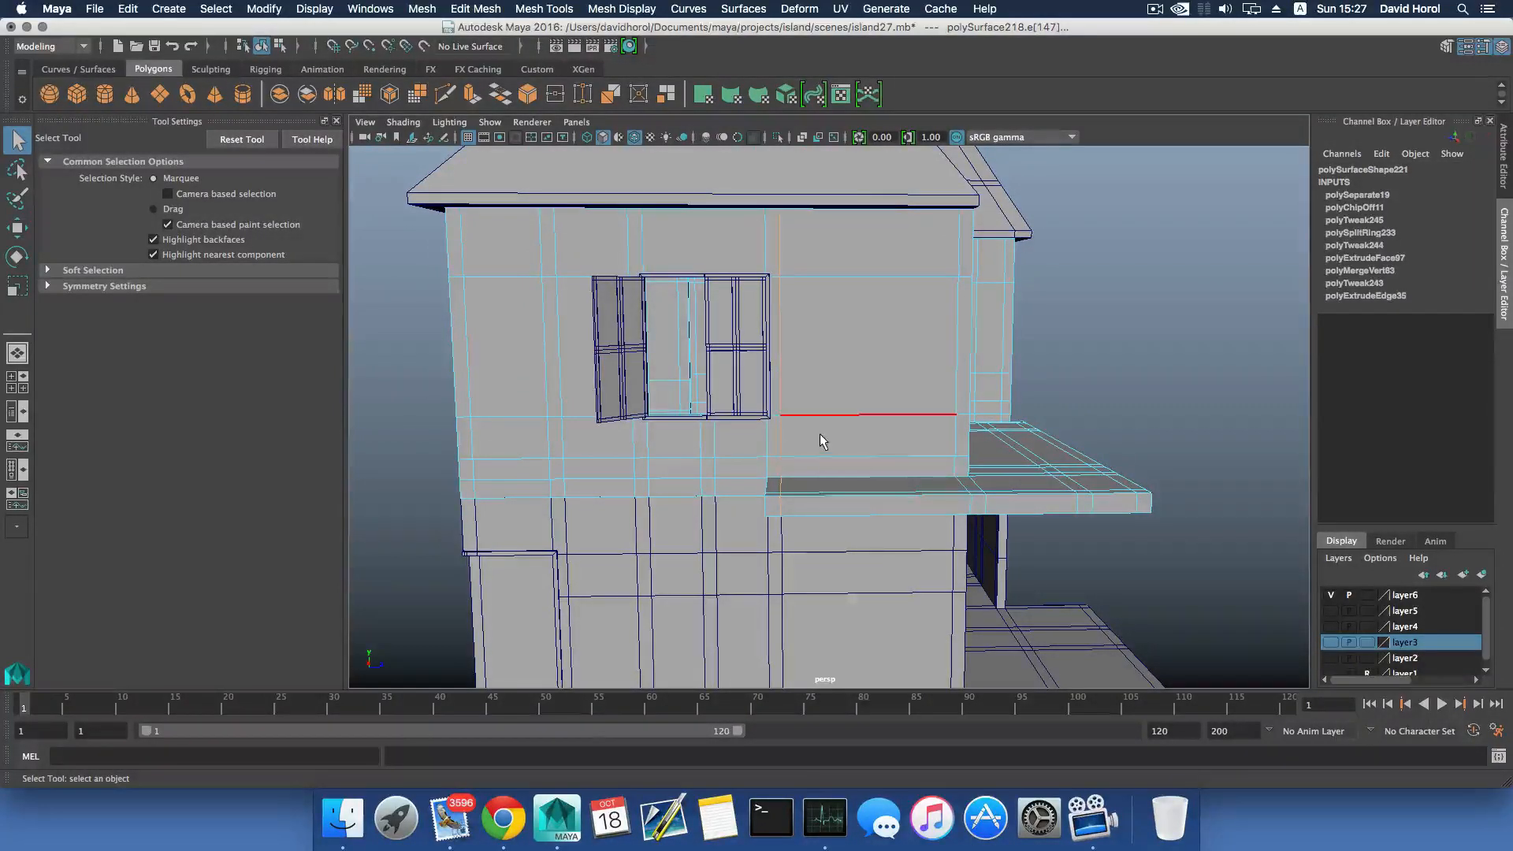
{"action": "key", "text": "F8"}
{"action": "key", "text": "F8"}
{"action": "right_click_drag", "start_coordinate": [815, 433], "coordinate": [814, 443]}
{"action": "mouse_move", "coordinate": [815, 446]}
{"action": "left_mouse_down", "text": "alt"}
{"action": "mouse_move", "coordinate": [806, 463]}
{"action": "mouse_move", "coordinate": [834, 450]}
{"action": "left_mouse_up", "text": "alt"}
{"action": "scroll", "coordinate": [847, 478], "scroll_direction": "up", "scroll_amount": 4}
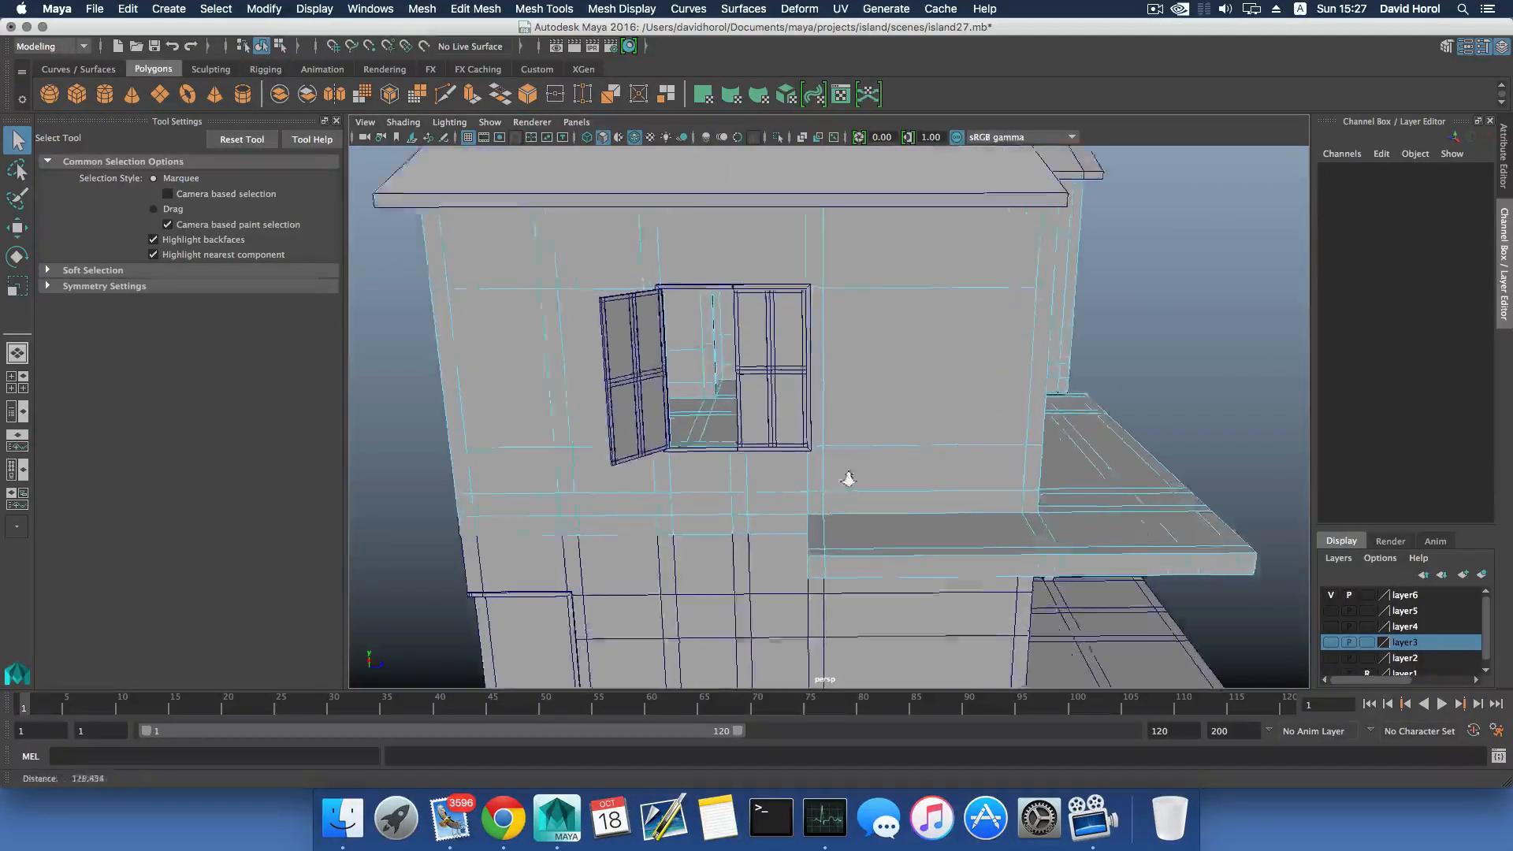
{"action": "middle_click_drag", "start_coordinate": [859, 475], "coordinate": [858, 452], "text": "alt"}
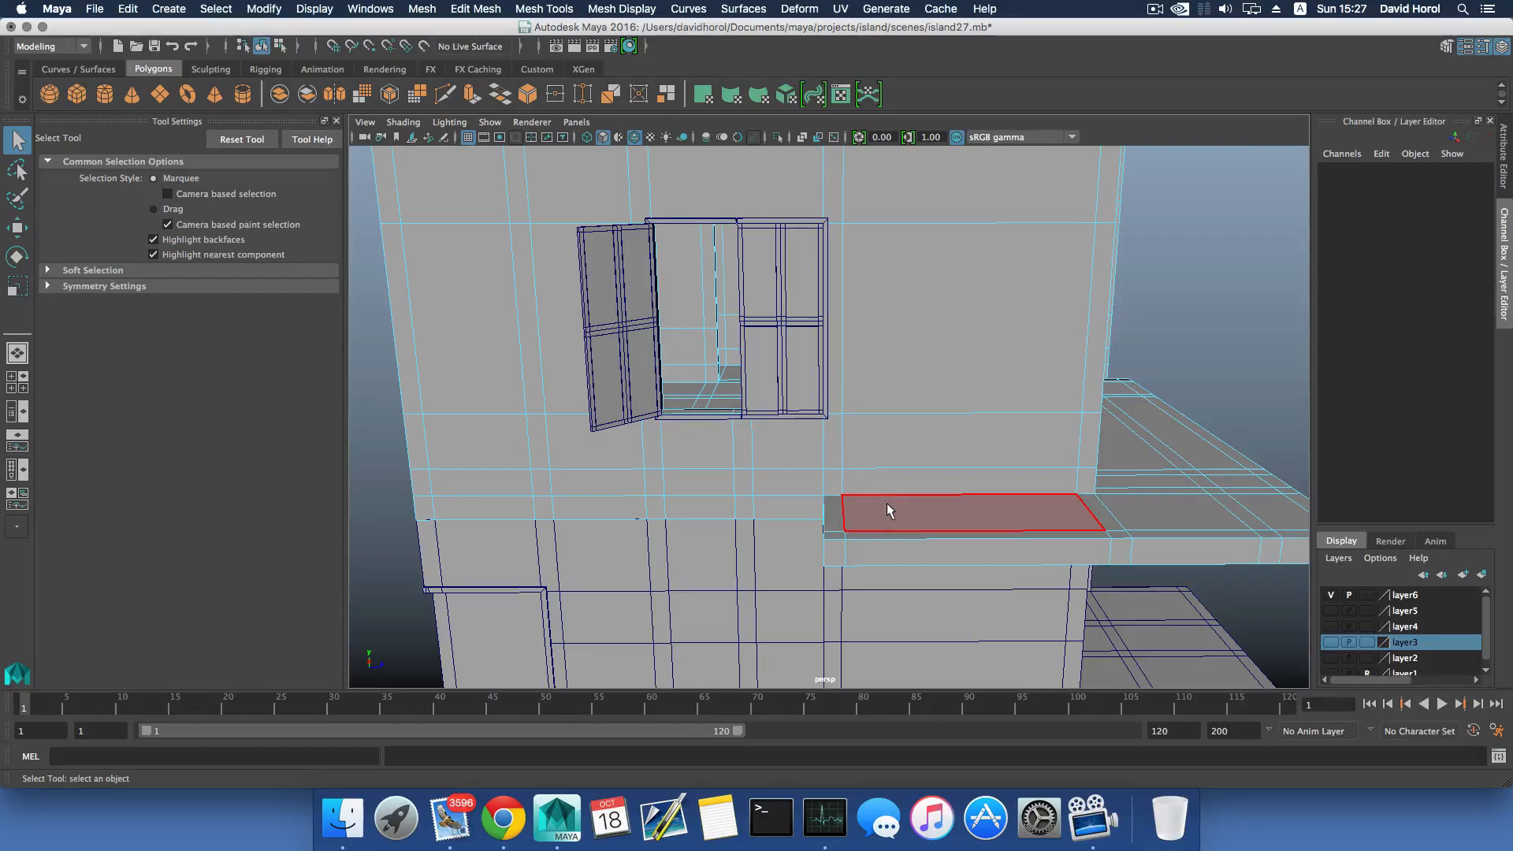
Duplicate the small top face at the wall-side end of the balcony slab as a separate object.
{"action": "scroll", "coordinate": [856, 463], "scroll_direction": "down", "scroll_amount": 5}
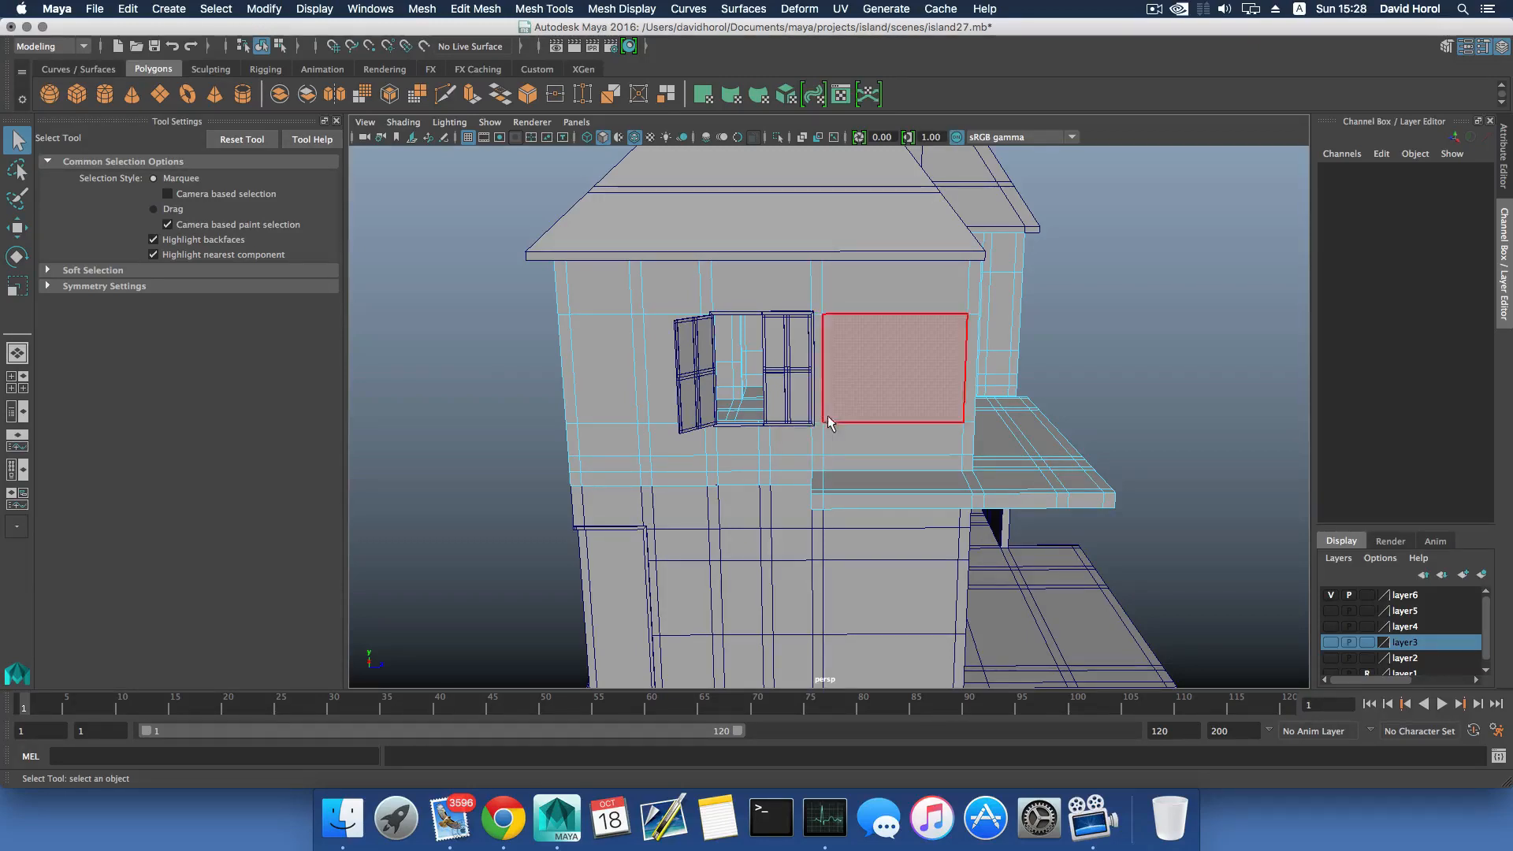
{"action": "right_click", "coordinate": [819, 478]}
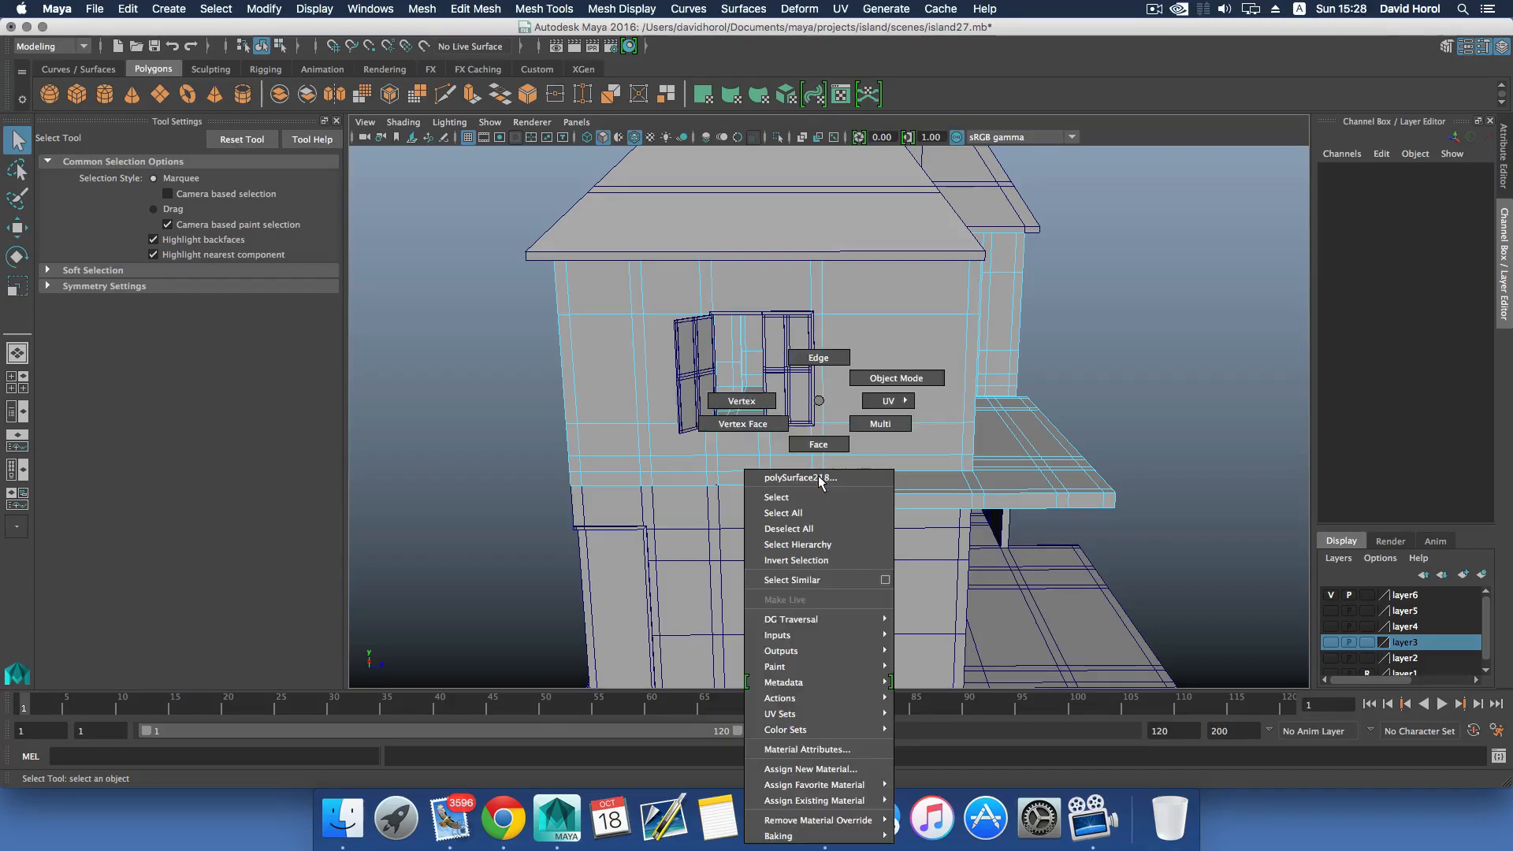
{"action": "left_click", "coordinate": [818, 444]}
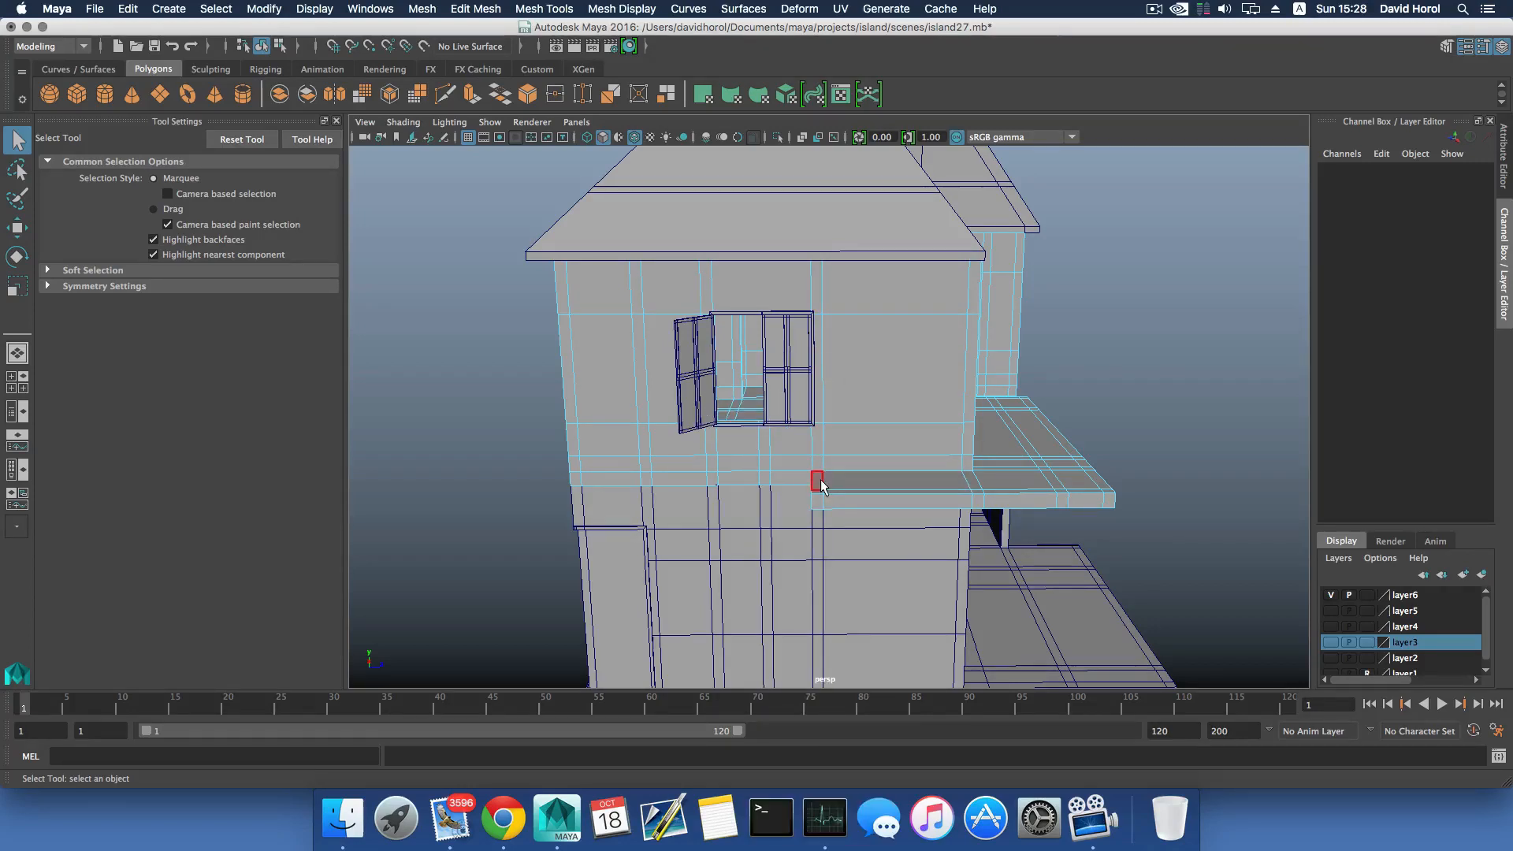
{"action": "left_click", "coordinate": [818, 482]}
{"action": "scroll", "coordinate": [798, 483], "scroll_direction": "up", "scroll_amount": 5}
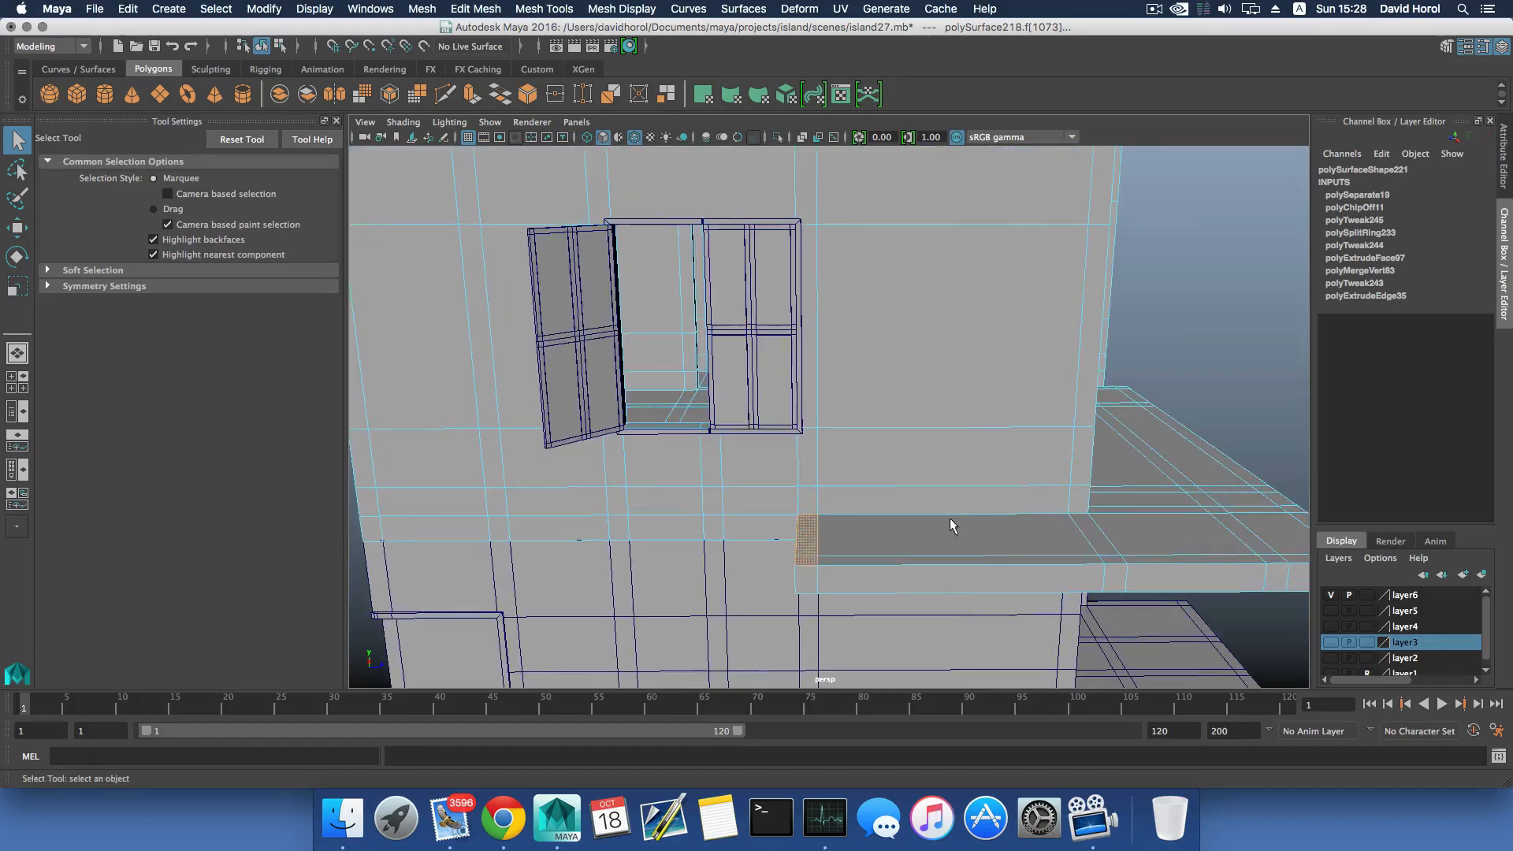
{"action": "right_click", "coordinate": [815, 526], "text": "shift"}
{"action": "right_click_drag", "start_coordinate": [816, 527], "coordinate": [833, 739], "text": "shift"}
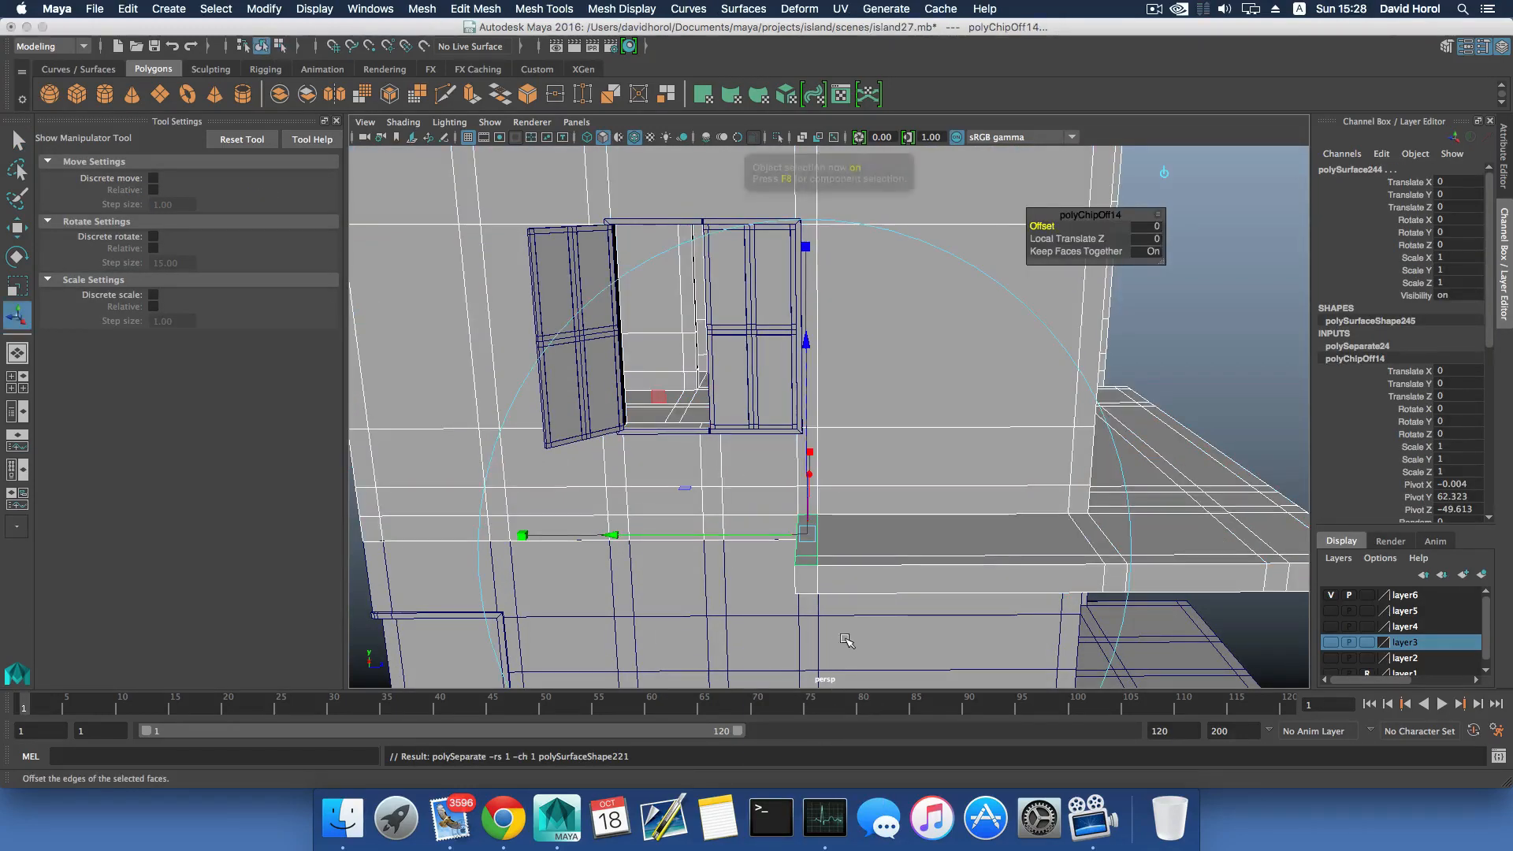
{"action": "key", "text": "F8"}
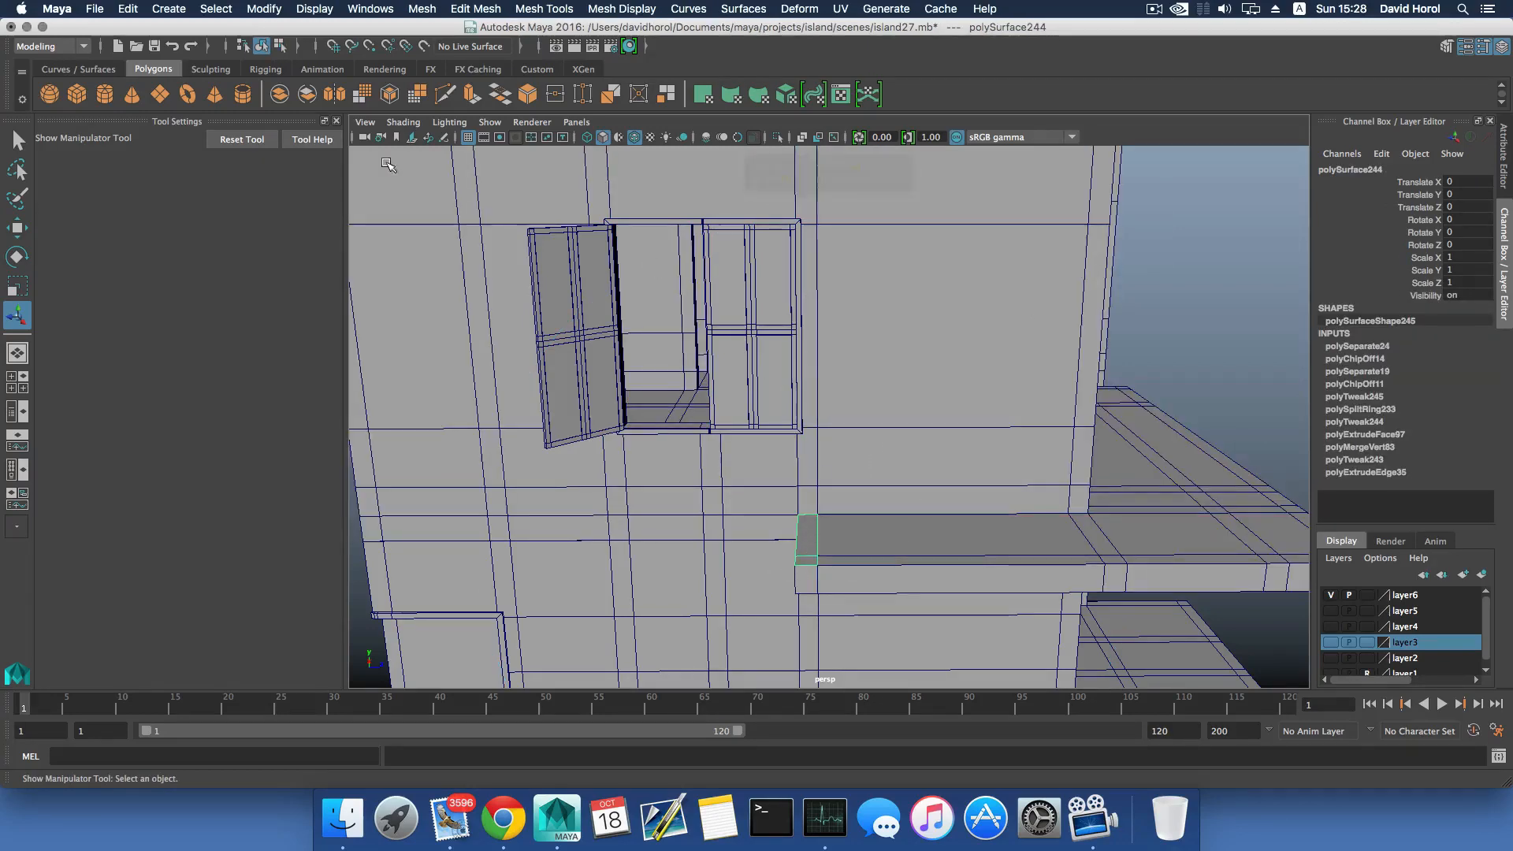
Center the duplicated face's pivot and move the piece along Z, next to the end strip of the balcony slab.
{"action": "left_click", "coordinate": [264, 8]}
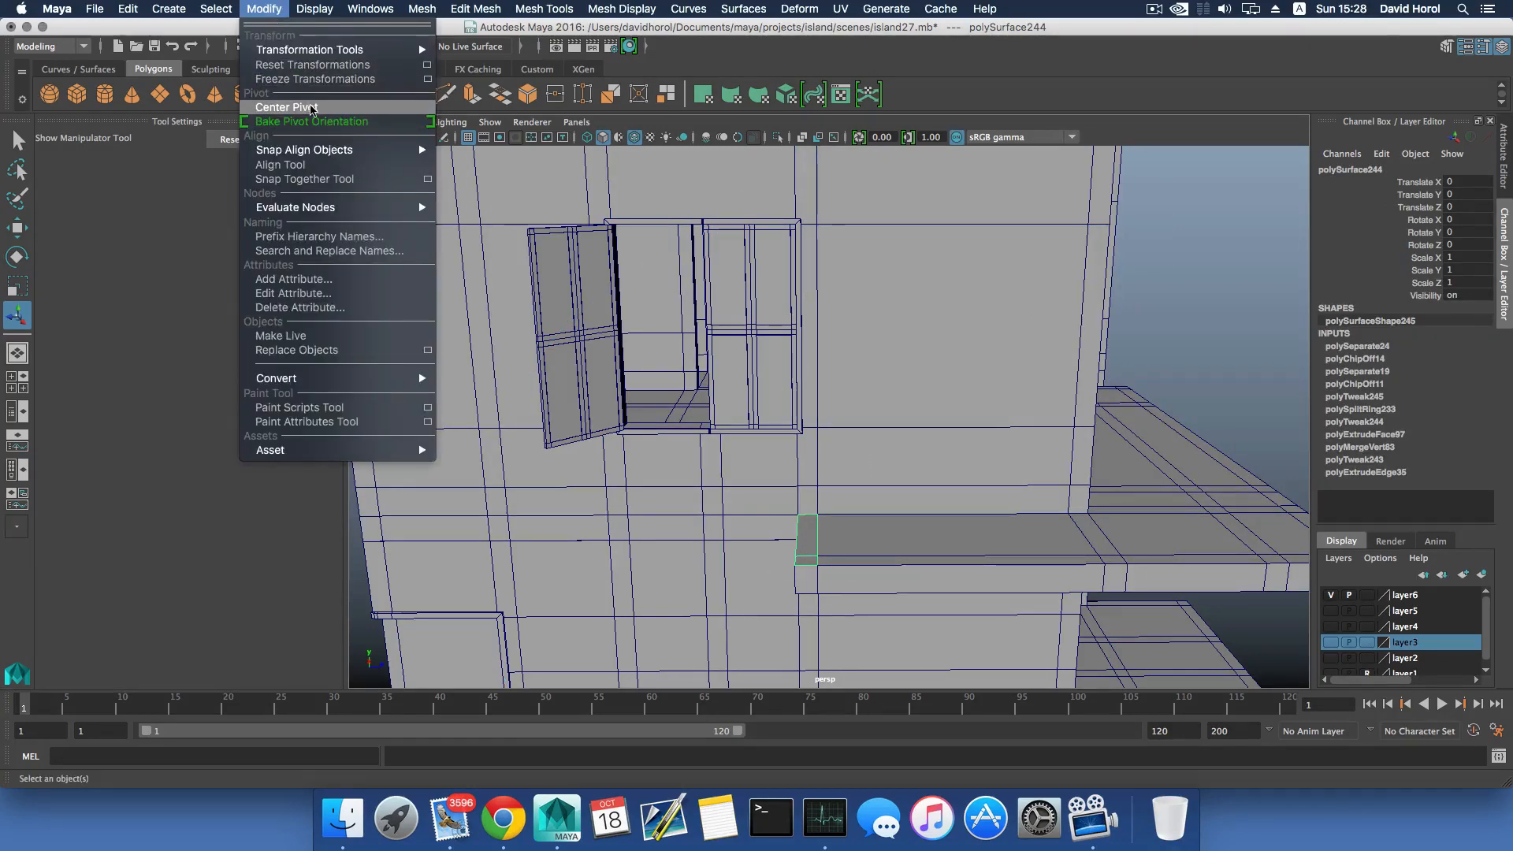
{"action": "left_click", "coordinate": [312, 108]}
{"action": "key", "text": "w"}
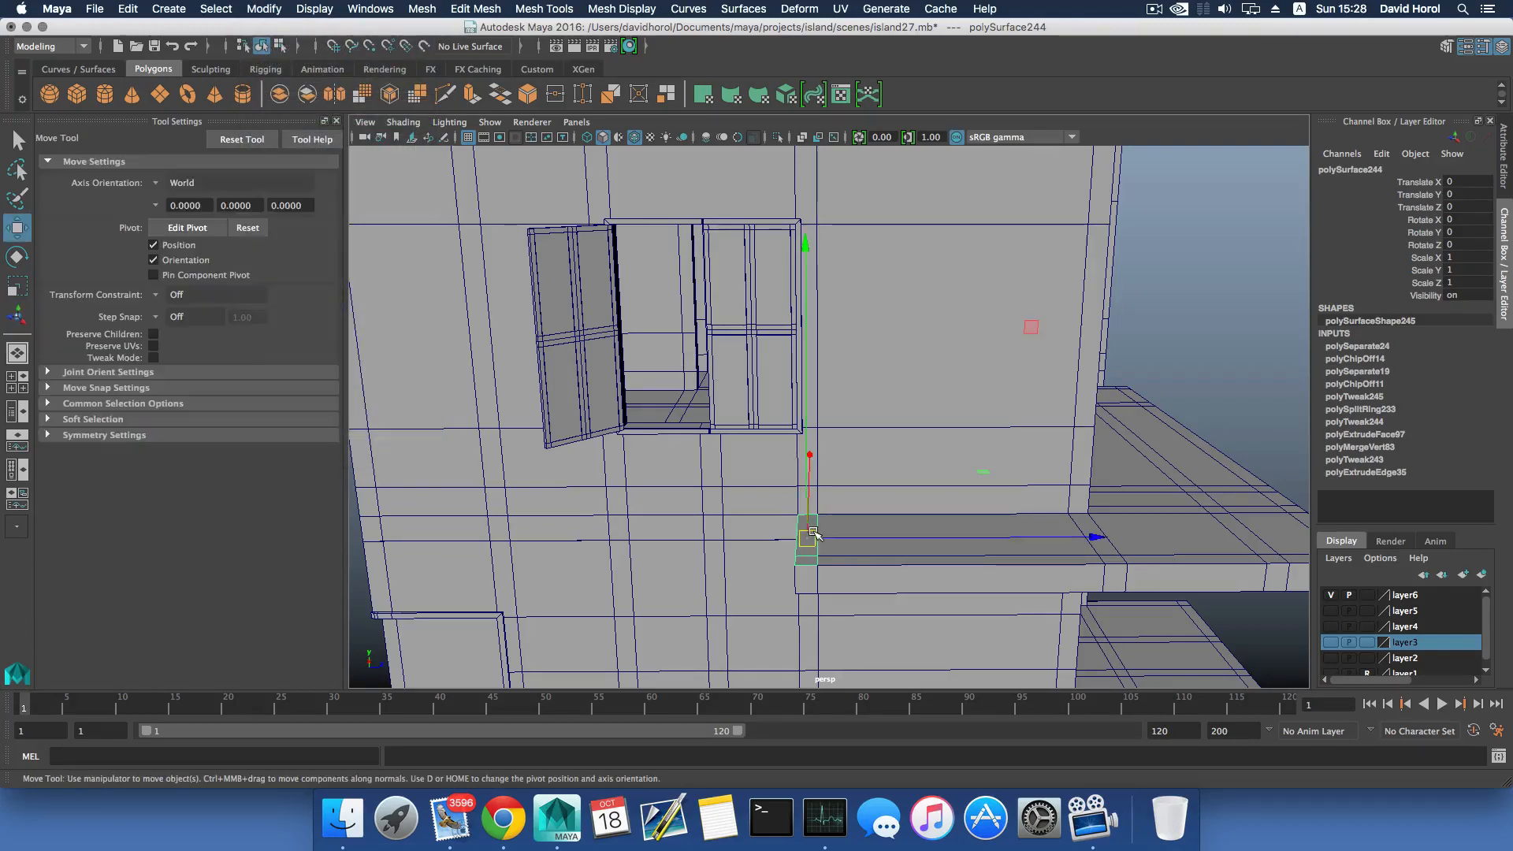
{"action": "left_click_drag", "start_coordinate": [837, 538], "coordinate": [876, 521]}
Examine the wall edge loop between the window and the balcony, checking it from outside and inside the room.
{"action": "right_click_drag", "start_coordinate": [852, 337], "coordinate": [852, 295]}
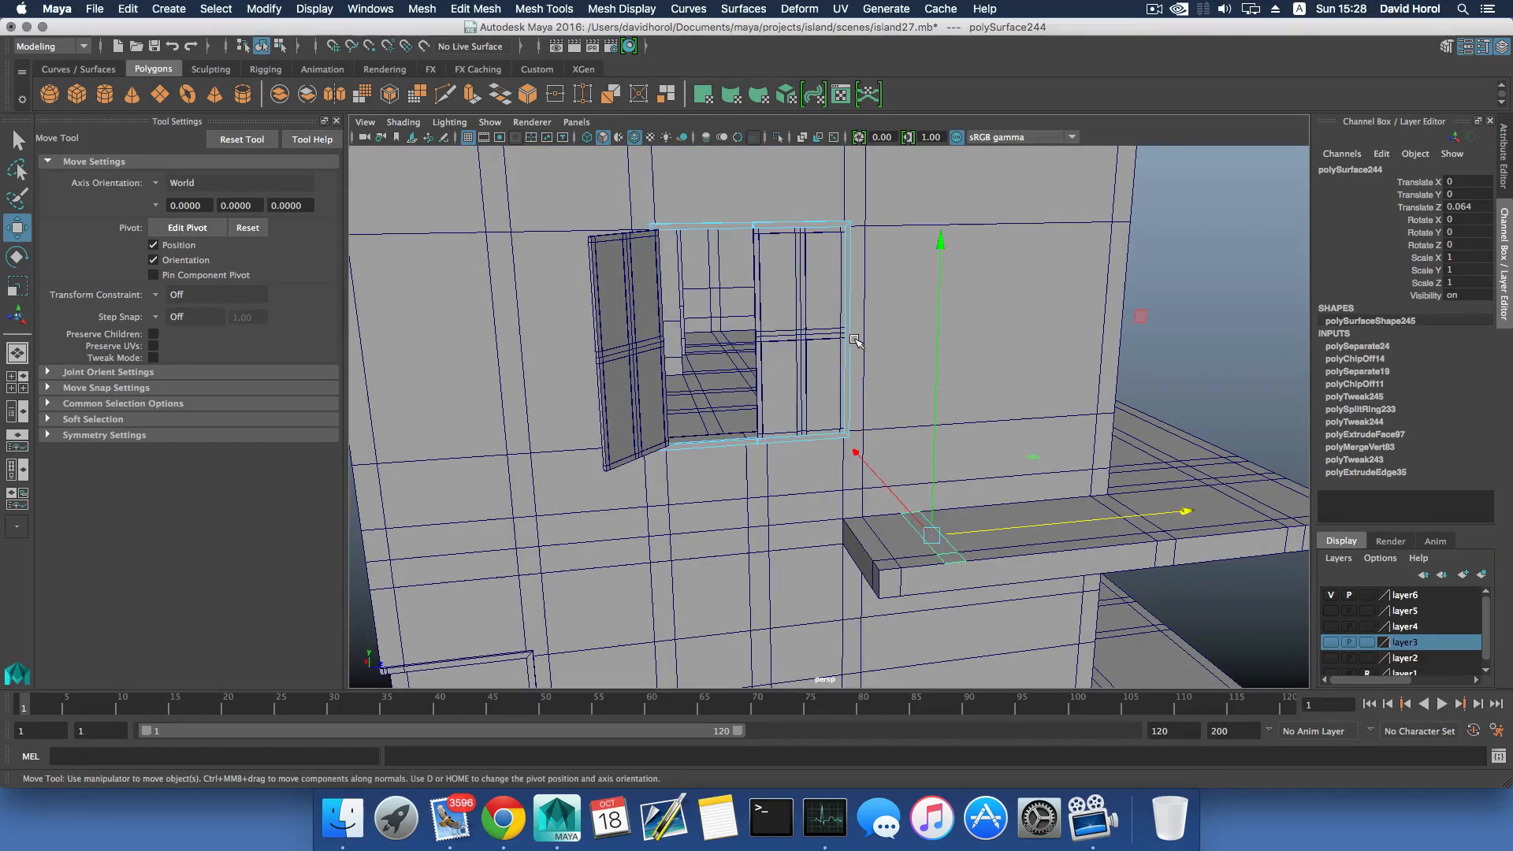
{"action": "key", "text": "F8"}
{"action": "left_click_drag", "start_coordinate": [881, 371], "coordinate": [741, 379], "text": "alt"}
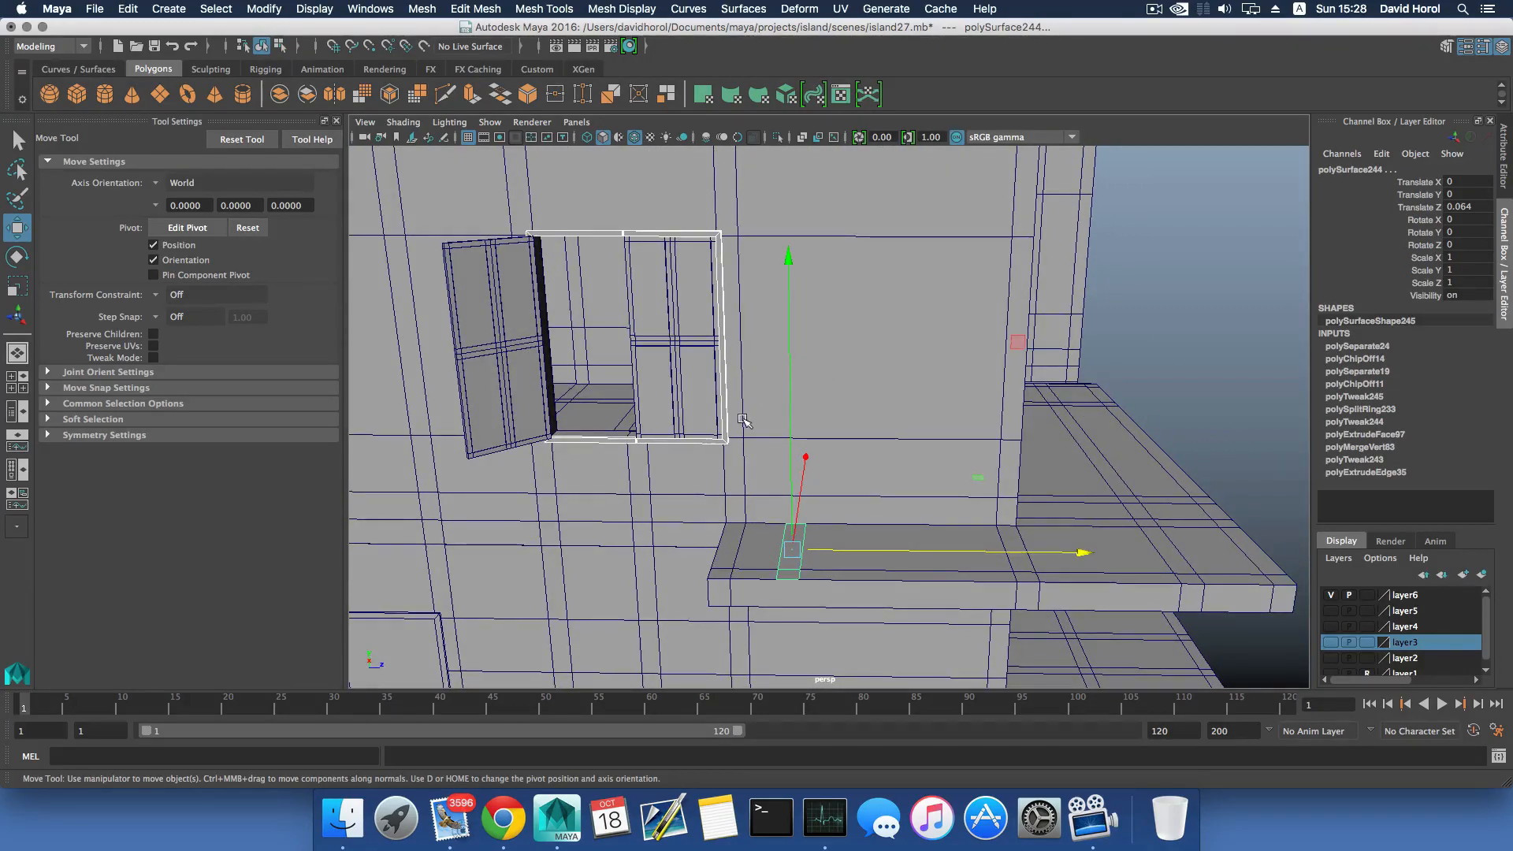
{"action": "left_click_drag", "start_coordinate": [742, 420], "coordinate": [753, 416], "text": "alt"}
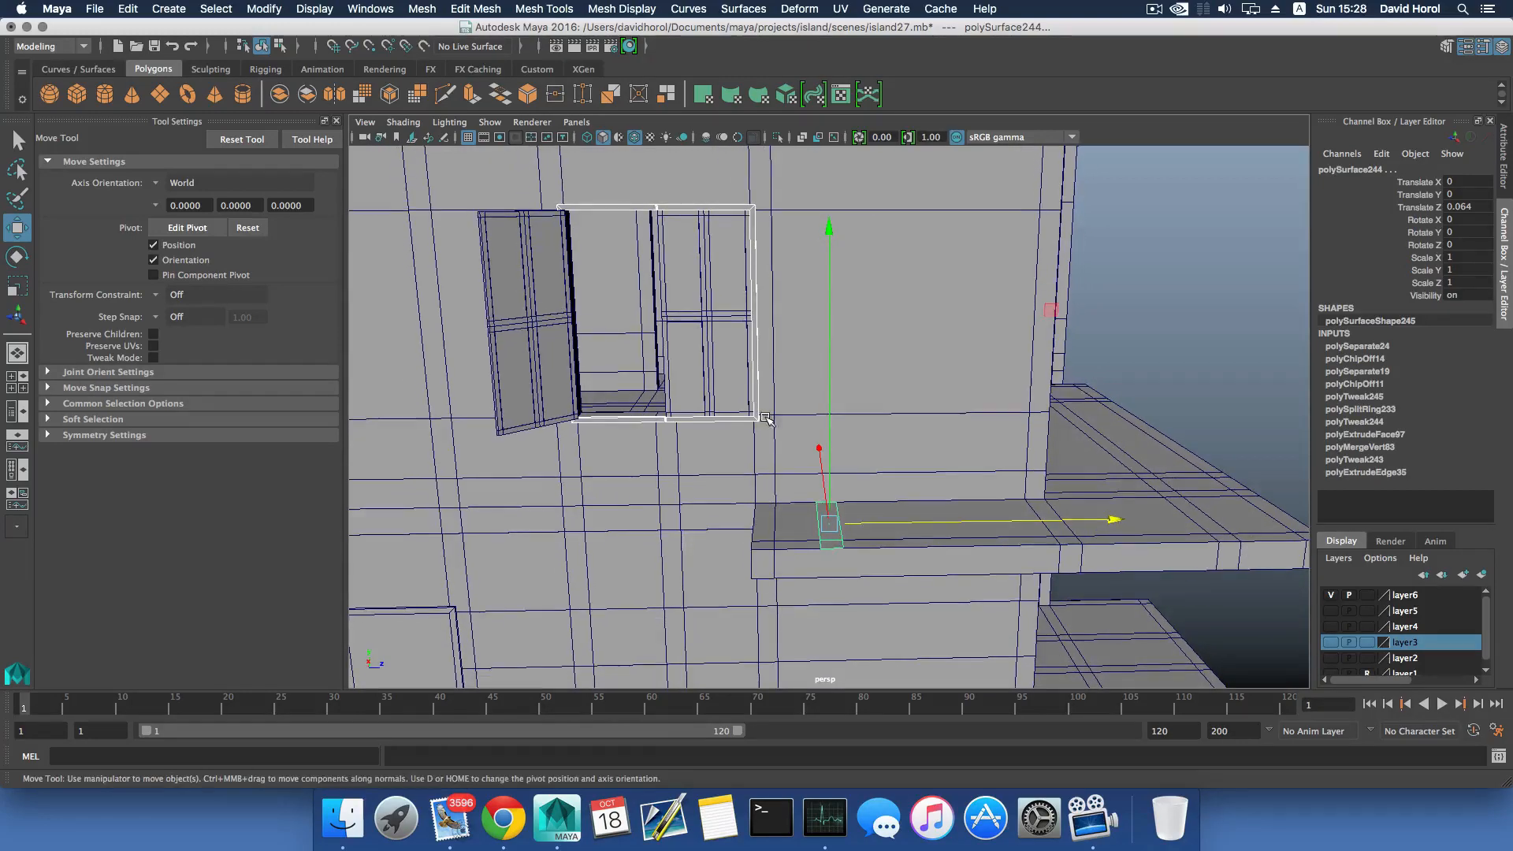
{"action": "middle_click_drag", "start_coordinate": [765, 417], "coordinate": [745, 436], "text": "alt"}
{"action": "right_click_drag", "start_coordinate": [762, 400], "coordinate": [761, 359]}
{"action": "left_click", "coordinate": [751, 373]}
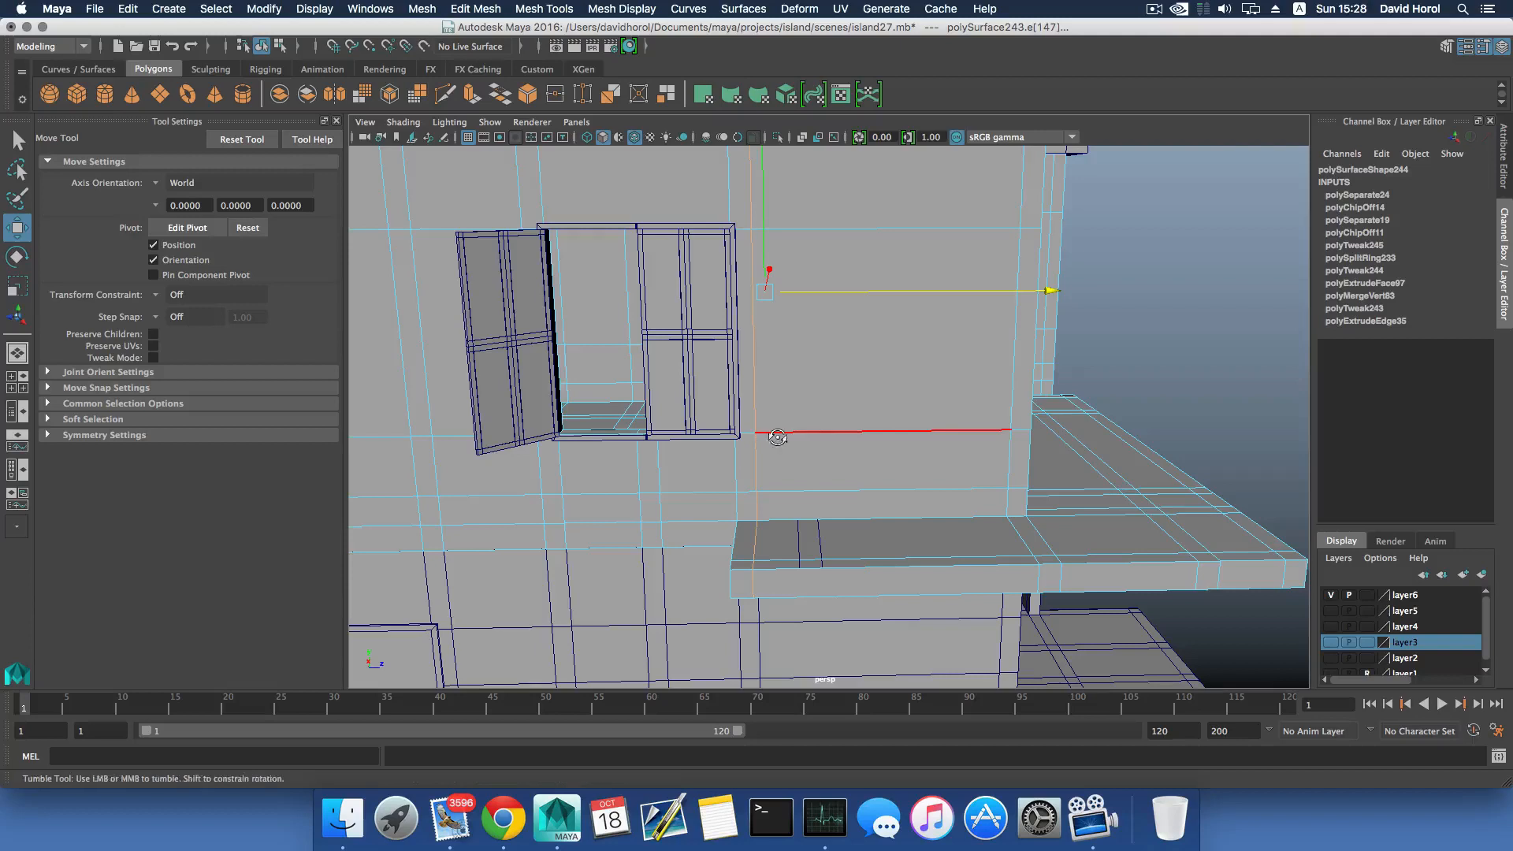
{"action": "left_click_drag", "start_coordinate": [773, 435], "coordinate": [773, 436], "text": "alt"}
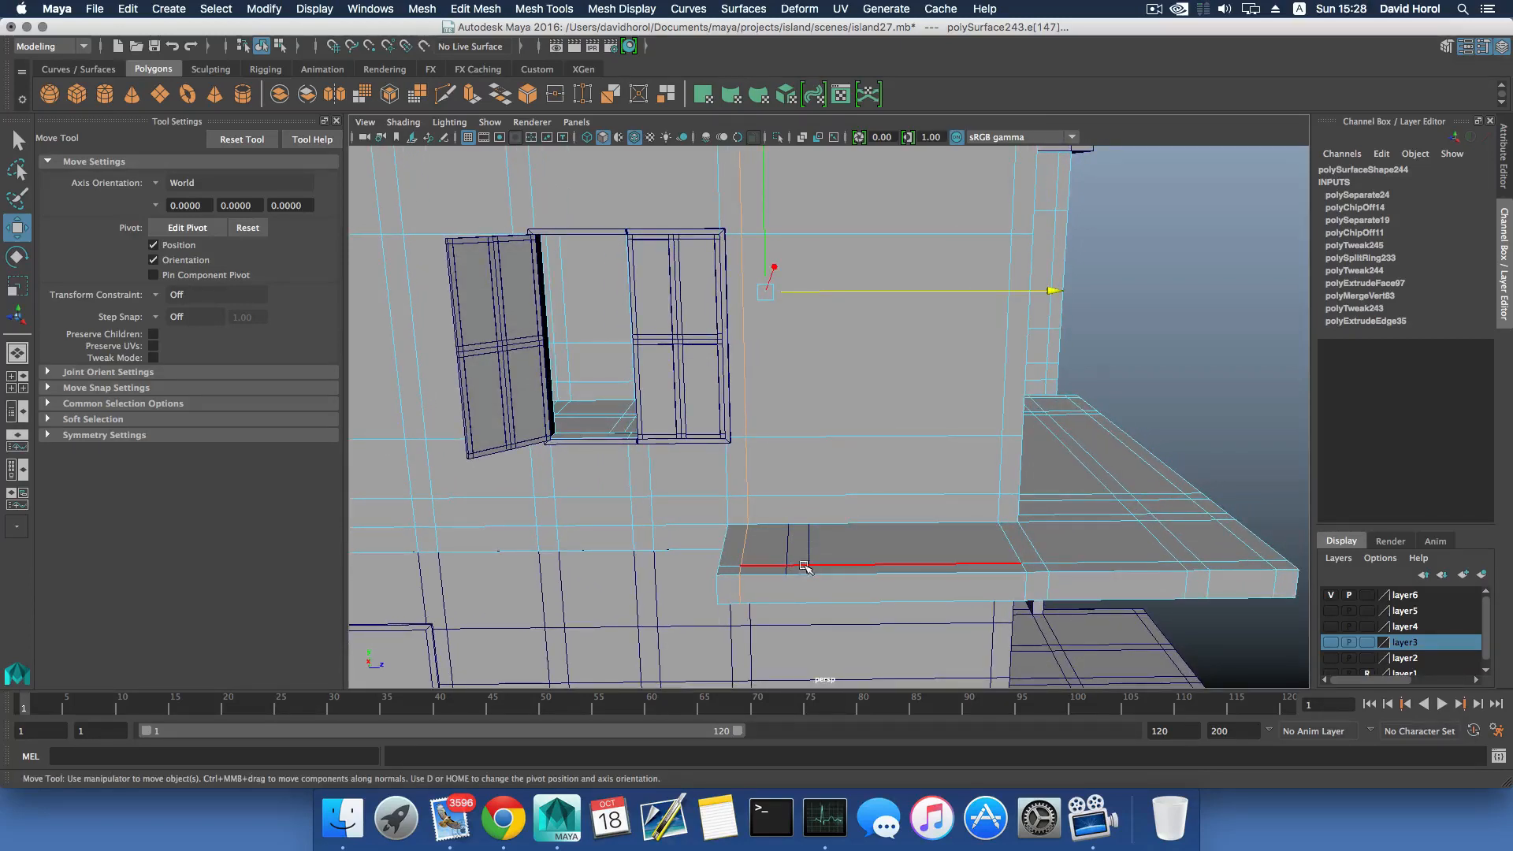
{"action": "left_click_drag", "start_coordinate": [792, 556], "coordinate": [817, 480], "text": "alt"}
{"action": "mouse_move", "coordinate": [709, 489]}
{"action": "right_mouse_down", "text": "alt"}
{"action": "mouse_move", "coordinate": [976, 531]}
{"action": "mouse_move", "coordinate": [793, 493]}
{"action": "mouse_move", "coordinate": [789, 478]}
{"action": "right_mouse_up", "text": "alt"}
{"action": "middle_click_drag", "start_coordinate": [776, 476], "coordinate": [827, 576], "text": "alt"}
{"action": "left_click_drag", "start_coordinate": [789, 549], "coordinate": [741, 432], "text": "alt"}
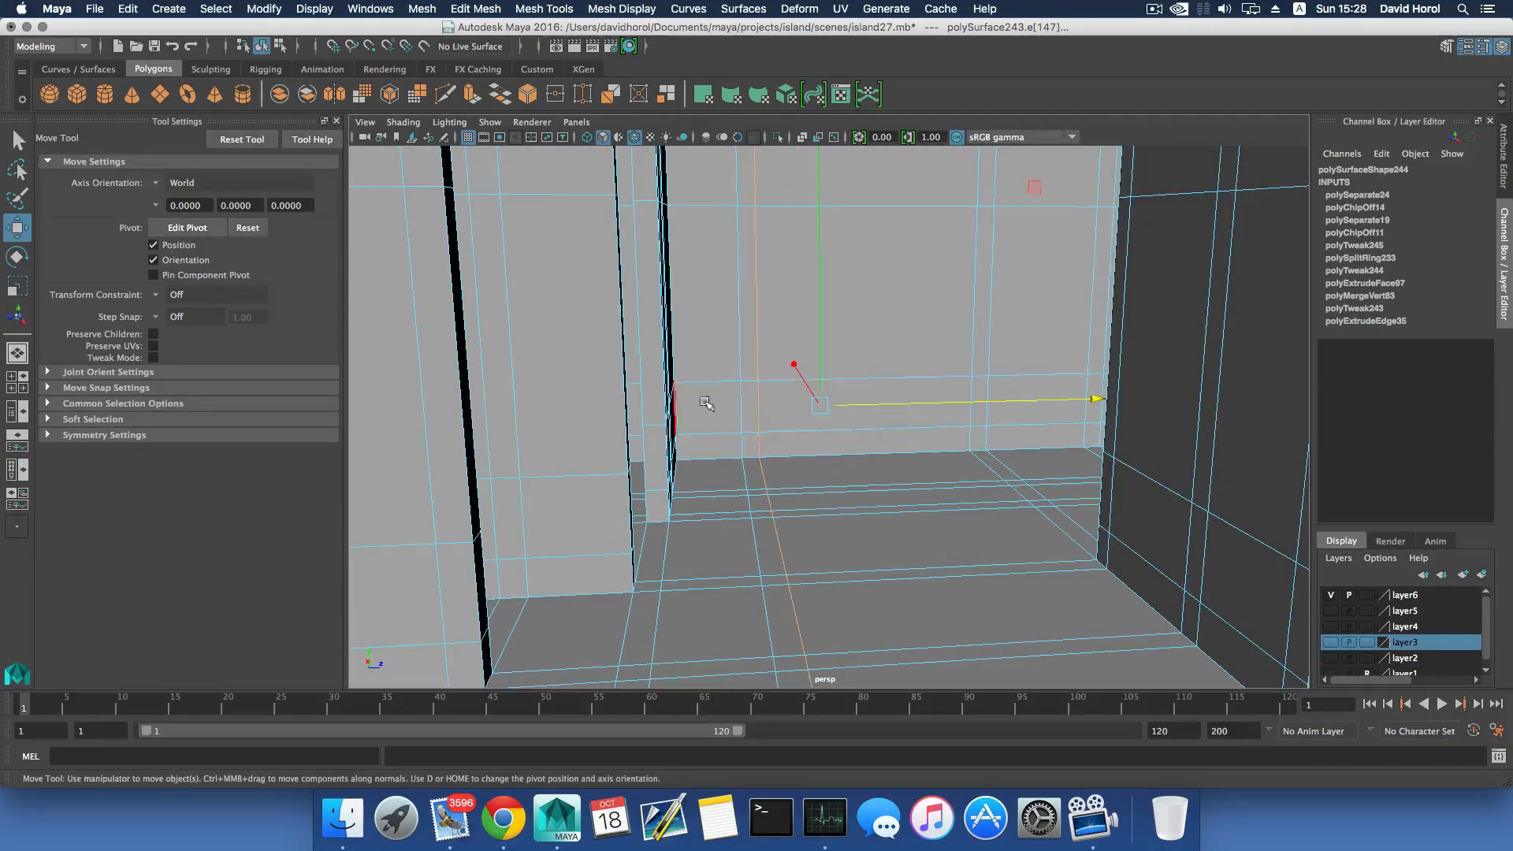
{"action": "scroll", "coordinate": [872, 465], "scroll_direction": "down", "scroll_amount": 10}
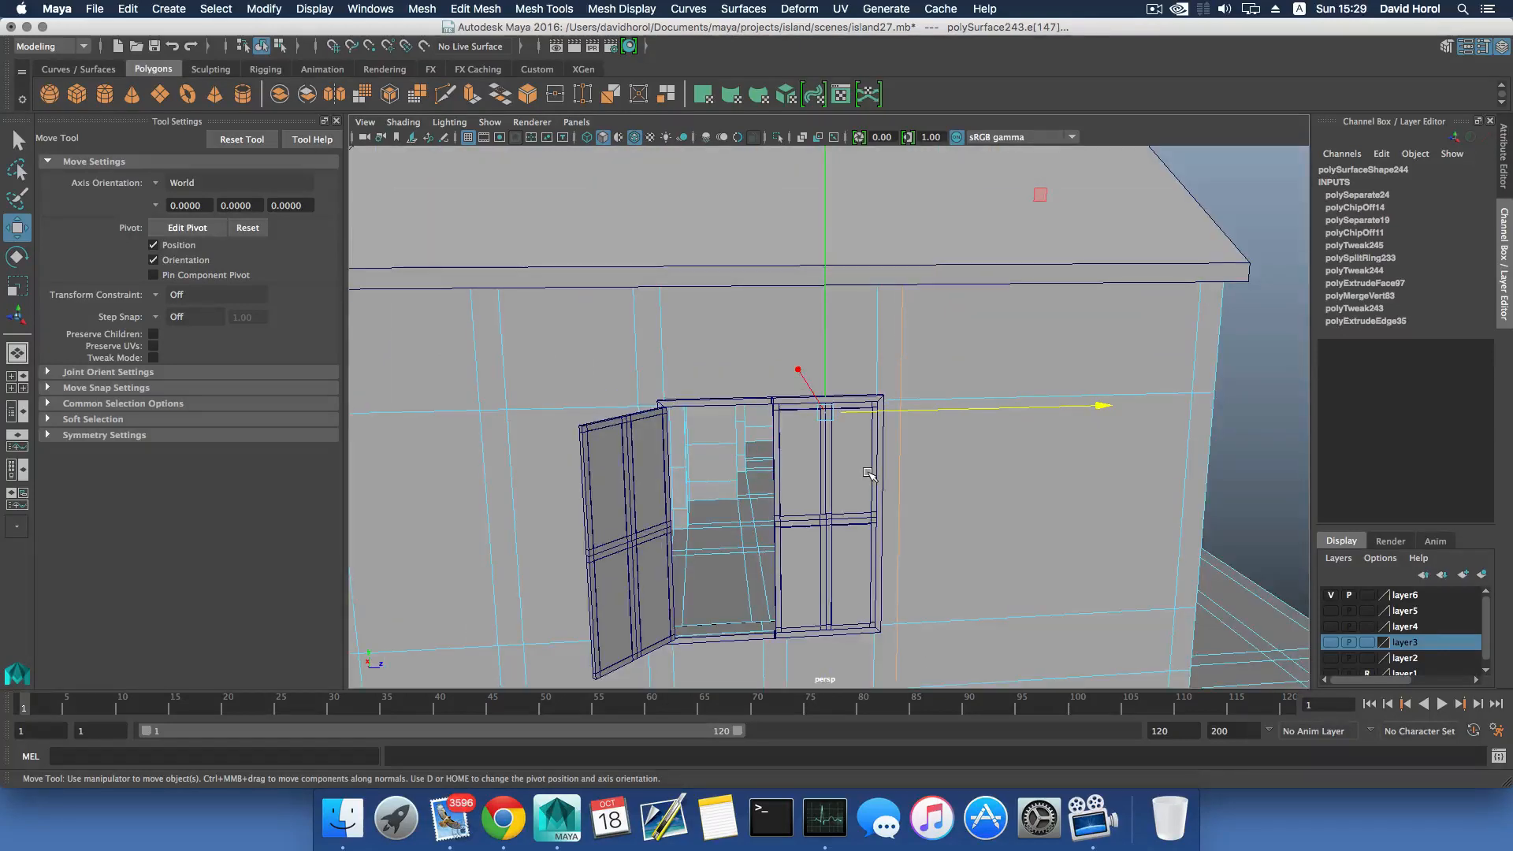
{"action": "middle_click_drag", "start_coordinate": [867, 468], "coordinate": [794, 378], "text": "alt"}
{"action": "left_click_drag", "start_coordinate": [794, 377], "coordinate": [770, 471], "text": "alt"}
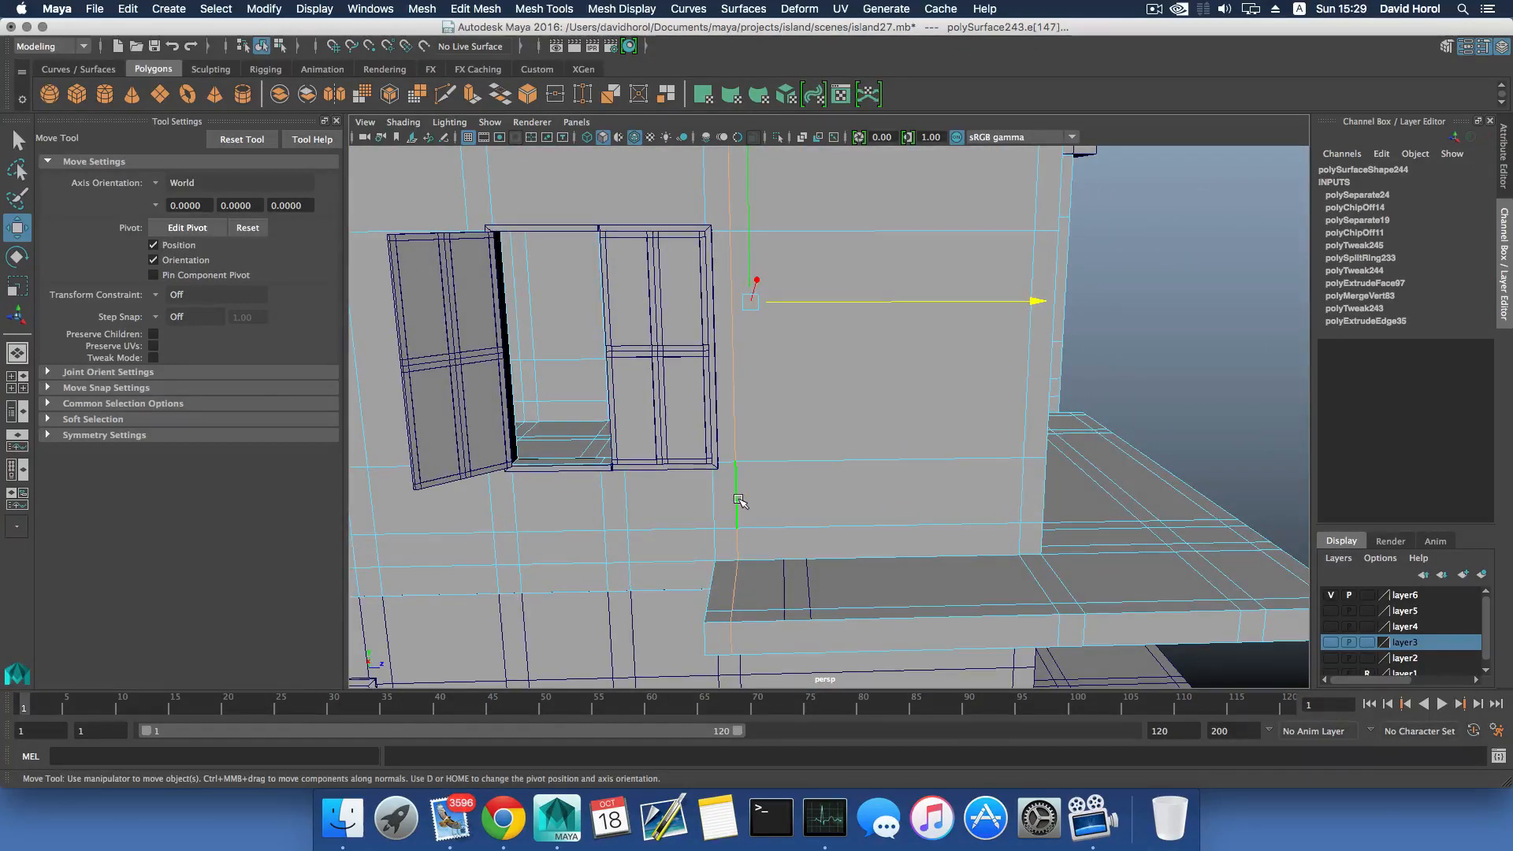
{"action": "key", "text": "F8"}
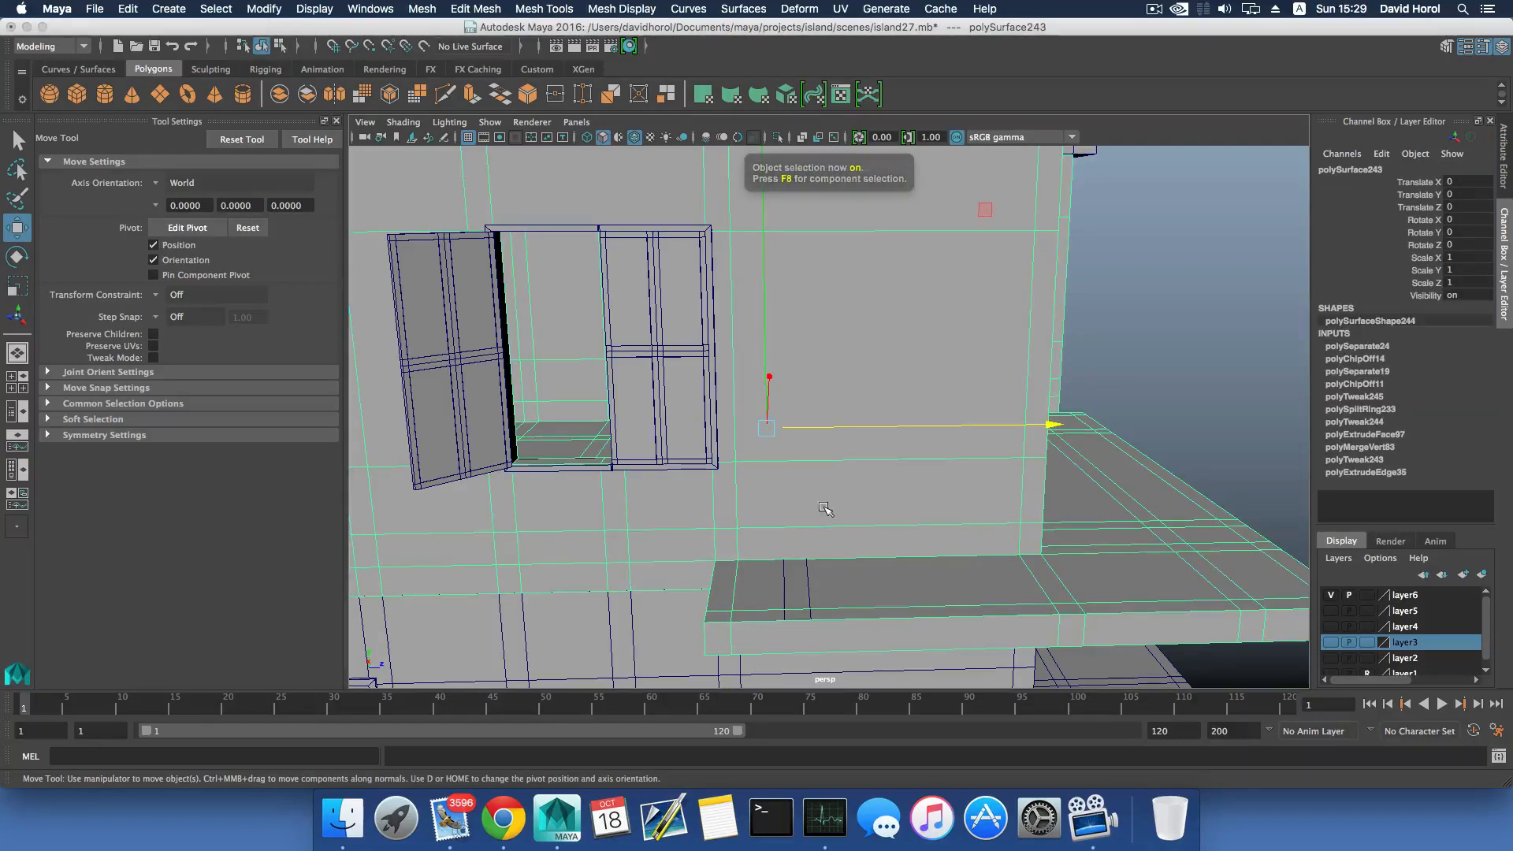
Reset the Insert Edge Loop settings and add two vertical loops through the side wall and balcony end near the duplicated face.
{"action": "left_click_drag", "start_coordinate": [804, 522], "coordinate": [797, 517], "text": "alt"}
{"action": "right_click_drag", "start_coordinate": [804, 467], "coordinate": [750, 488], "text": "shift"}
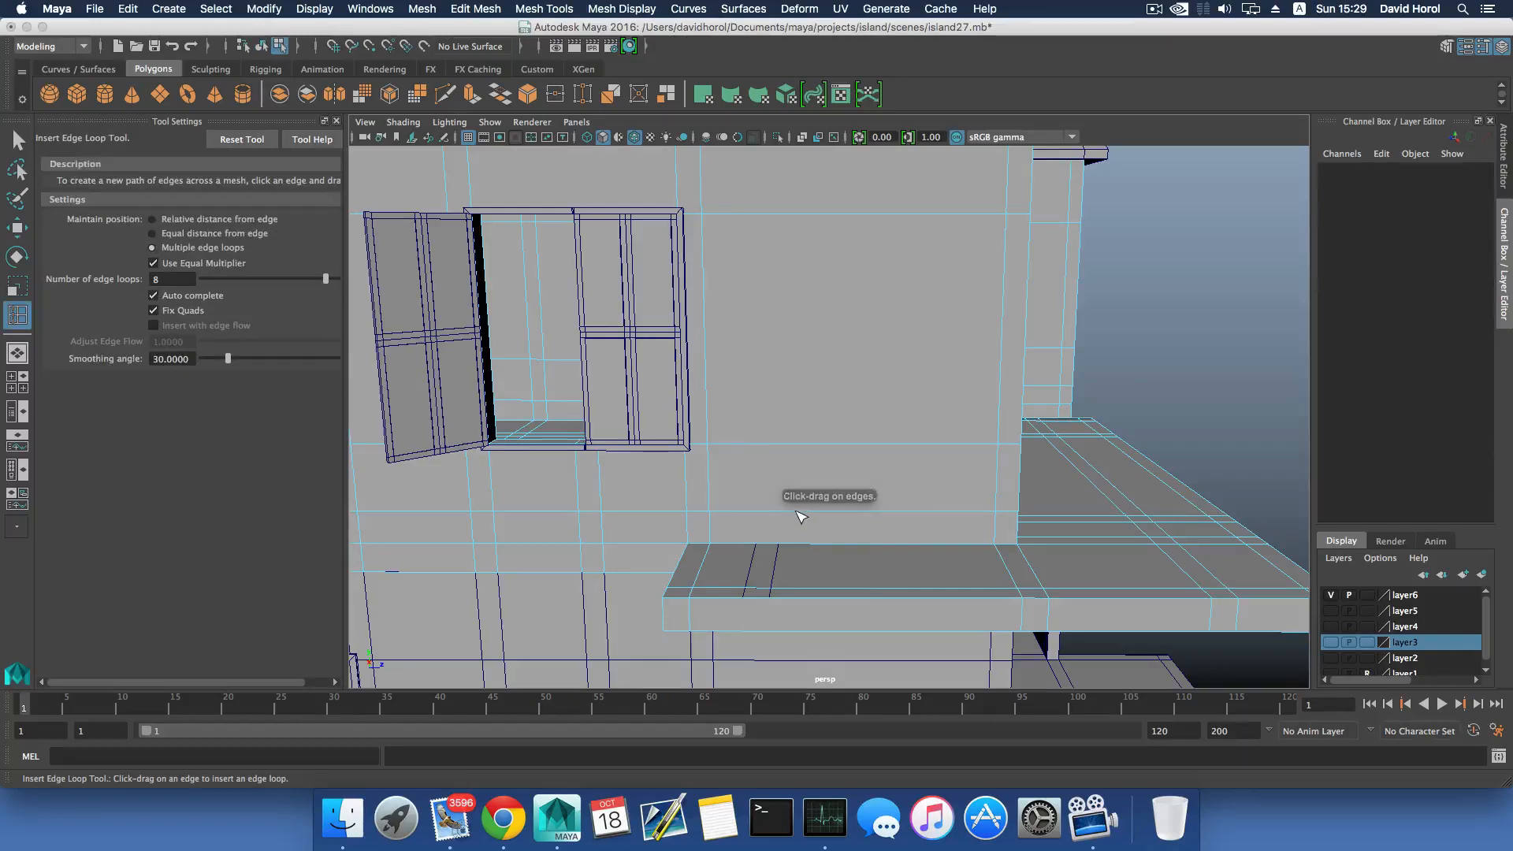
{"action": "left_click_drag", "start_coordinate": [801, 516], "coordinate": [799, 515]}
{"action": "key", "text": "z"}
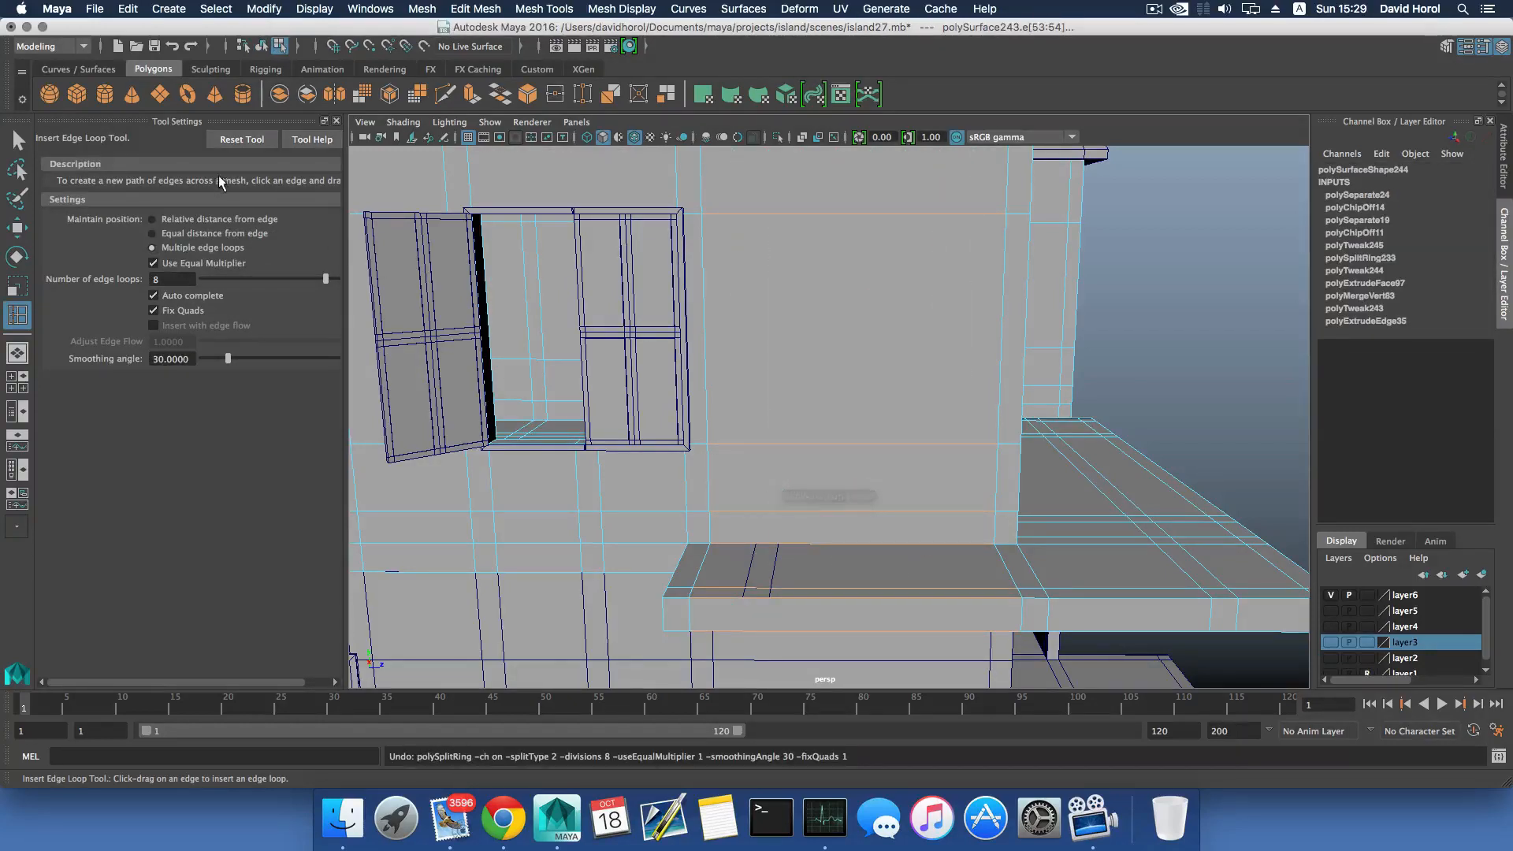
{"action": "left_click", "coordinate": [242, 139]}
{"action": "left_click_drag", "start_coordinate": [799, 445], "coordinate": [802, 485]}
Snap the two new edge loops along Z to the two sides of the duplicated face on the balcony slab.
{"action": "key", "text": "w"}
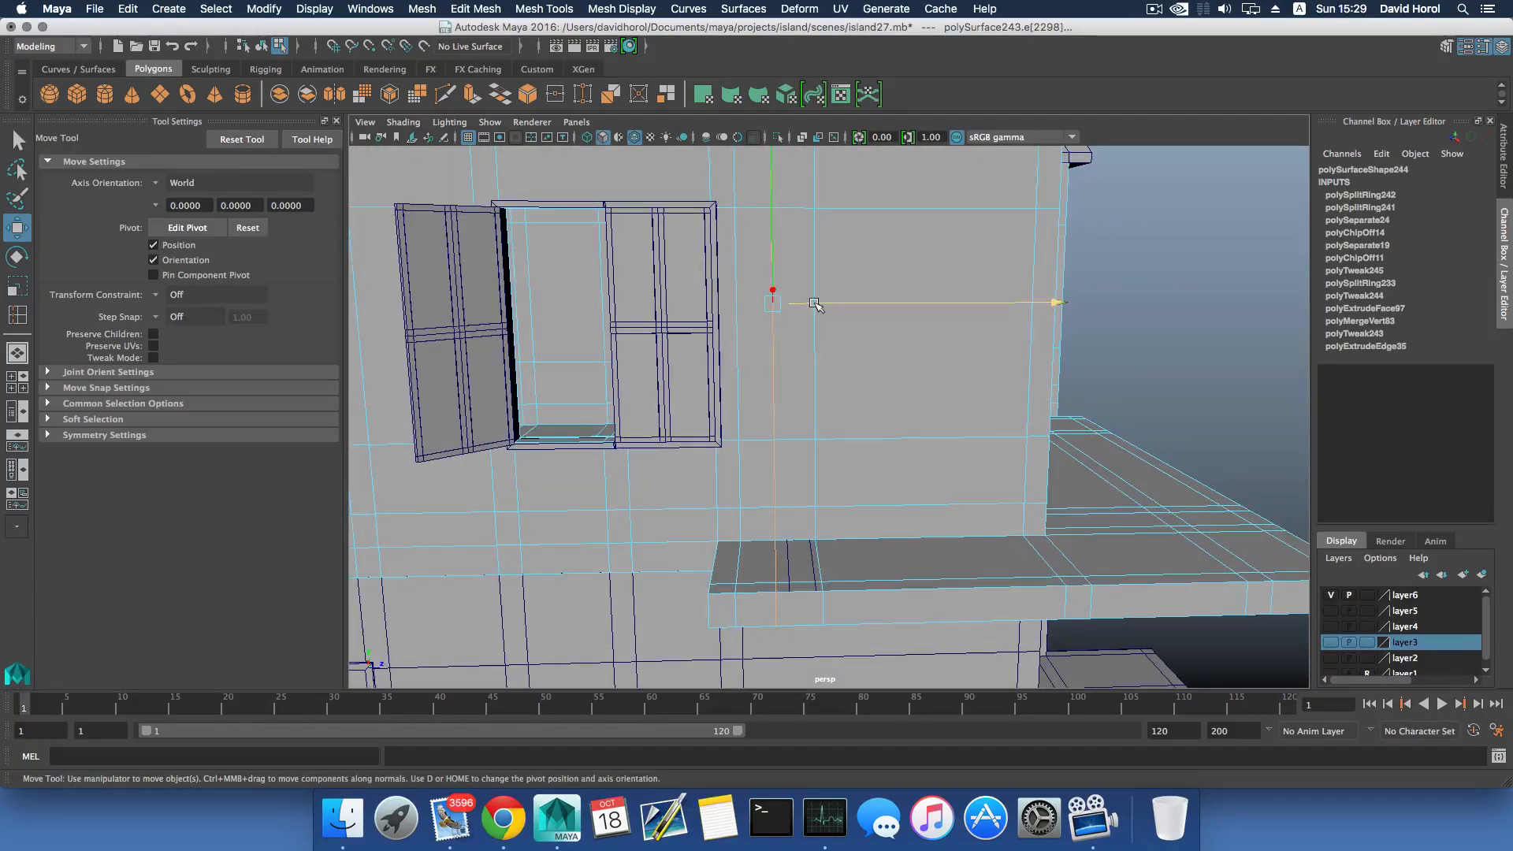
{"action": "key", "text": "v"}
{"action": "left_click_drag", "start_coordinate": [815, 304], "coordinate": [814, 303]}
{"action": "left_click_drag", "start_coordinate": [776, 425], "coordinate": [793, 531]}
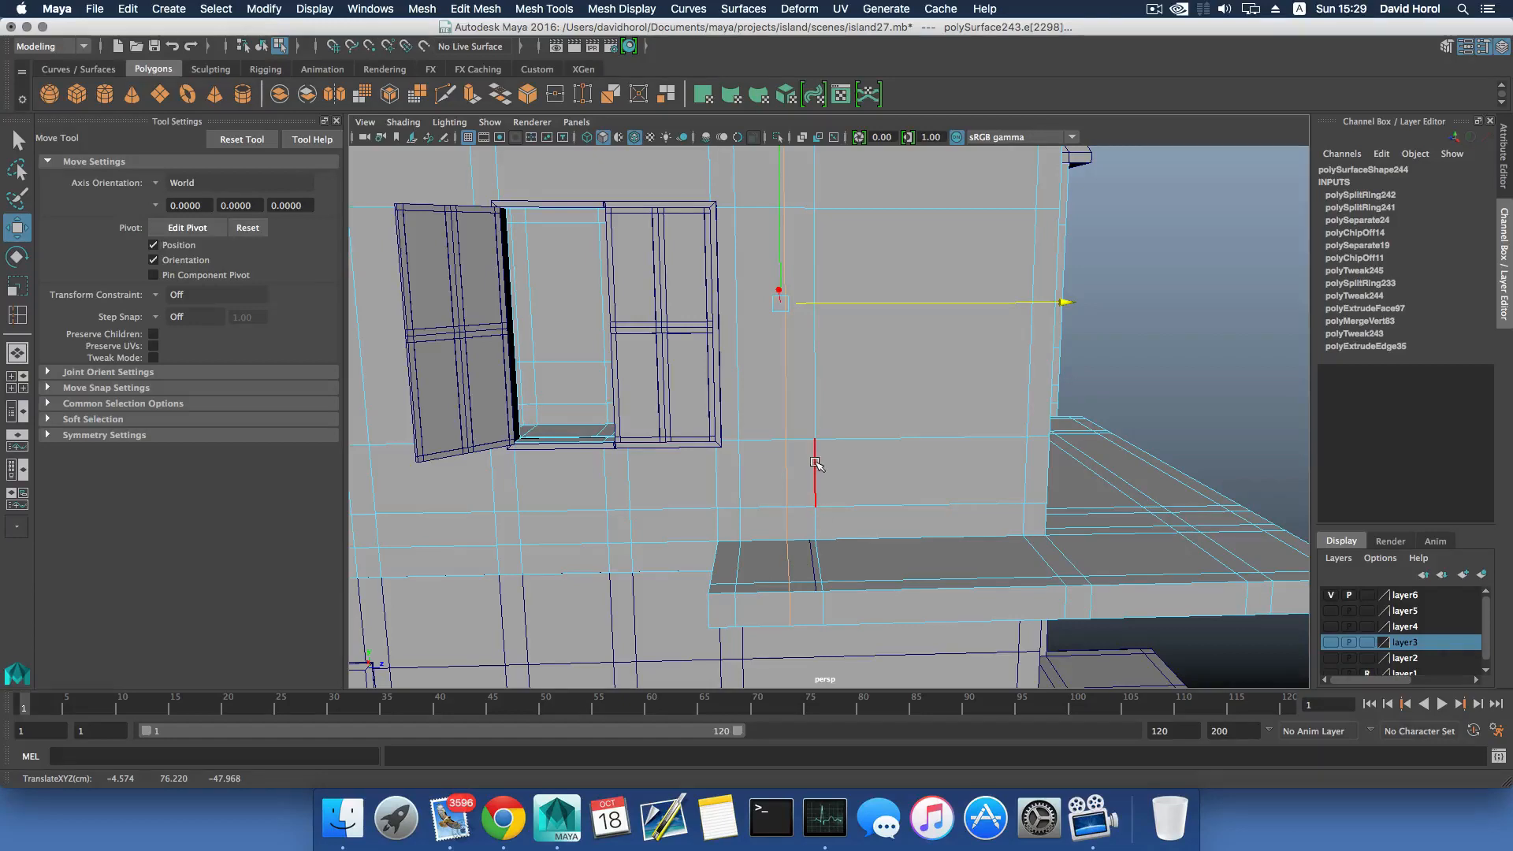
{"action": "left_click", "coordinate": [815, 418]}
{"action": "key", "text": "v"}
{"action": "left_click_drag", "start_coordinate": [845, 304], "coordinate": [830, 340]}
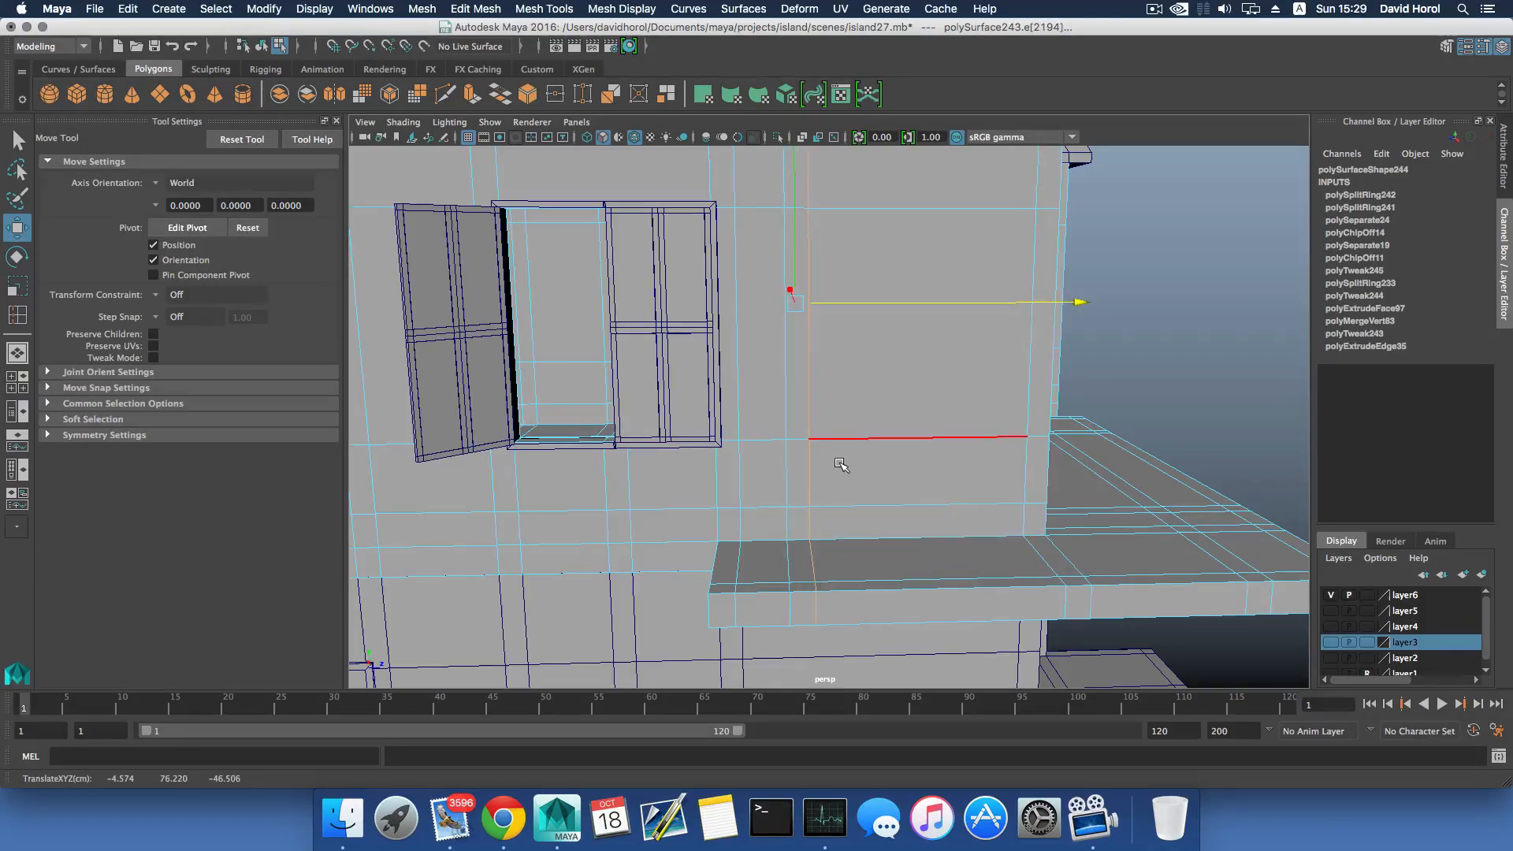
{"action": "key", "text": "F8"}
Delete the top, outer and underside faces of the balcony slab's end section up to the second new edge loop.
{"action": "left_click_drag", "start_coordinate": [813, 568], "coordinate": [805, 512], "text": "alt"}
{"action": "right_click_drag", "start_coordinate": [801, 399], "coordinate": [804, 440]}
{"action": "left_click", "coordinate": [797, 535]}
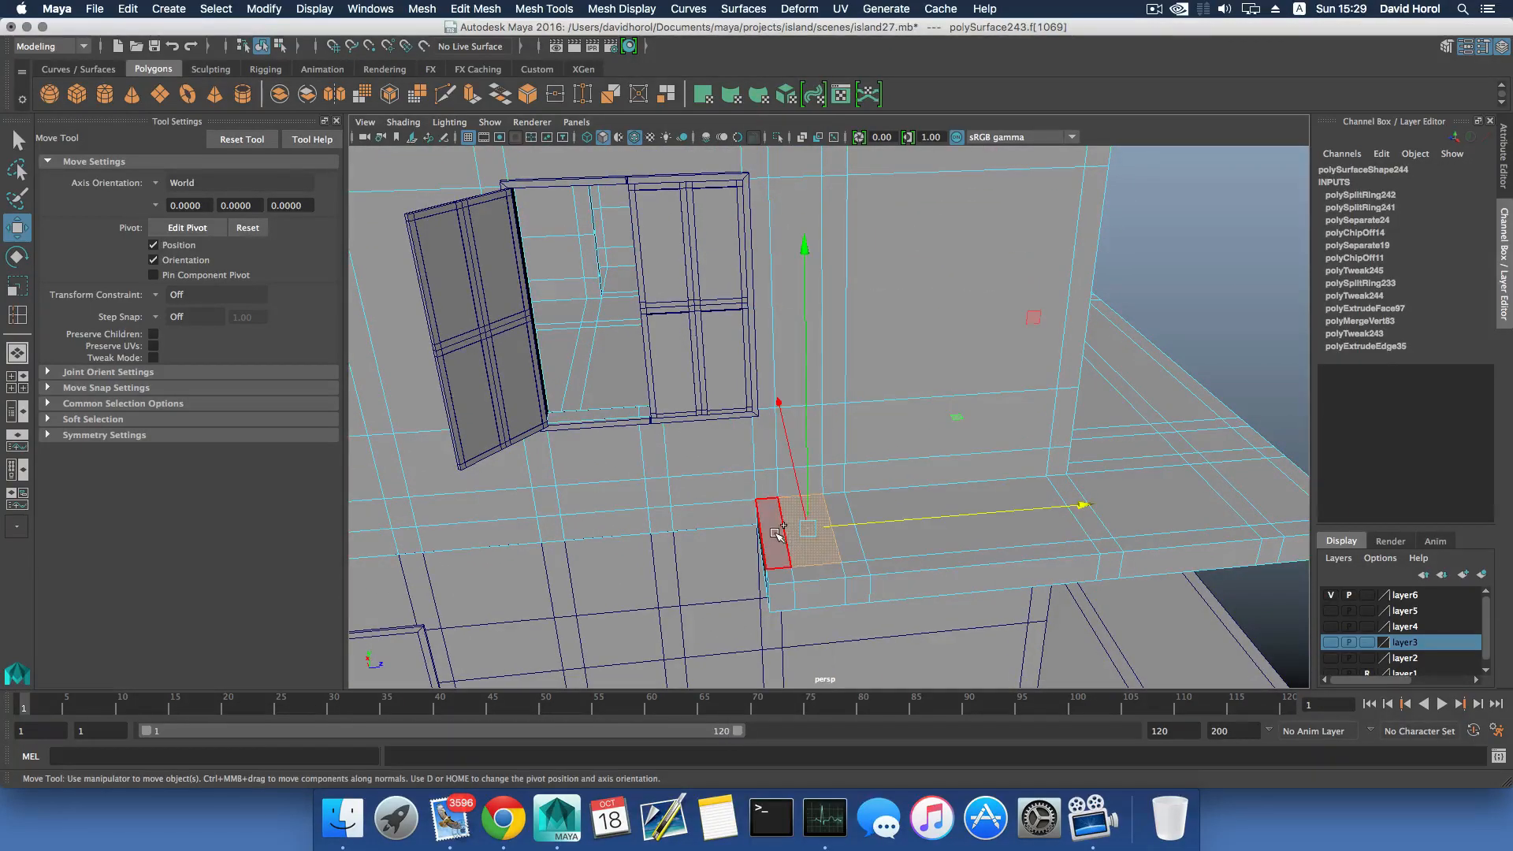
{"action": "left_click", "coordinate": [775, 536], "text": "shift"}
{"action": "left_click", "coordinate": [810, 572], "text": "shift"}
{"action": "left_click", "coordinate": [781, 576], "text": "shift"}
{"action": "left_click", "coordinate": [781, 595], "text": "shift"}
{"action": "left_click", "coordinate": [799, 593], "text": "shift"}
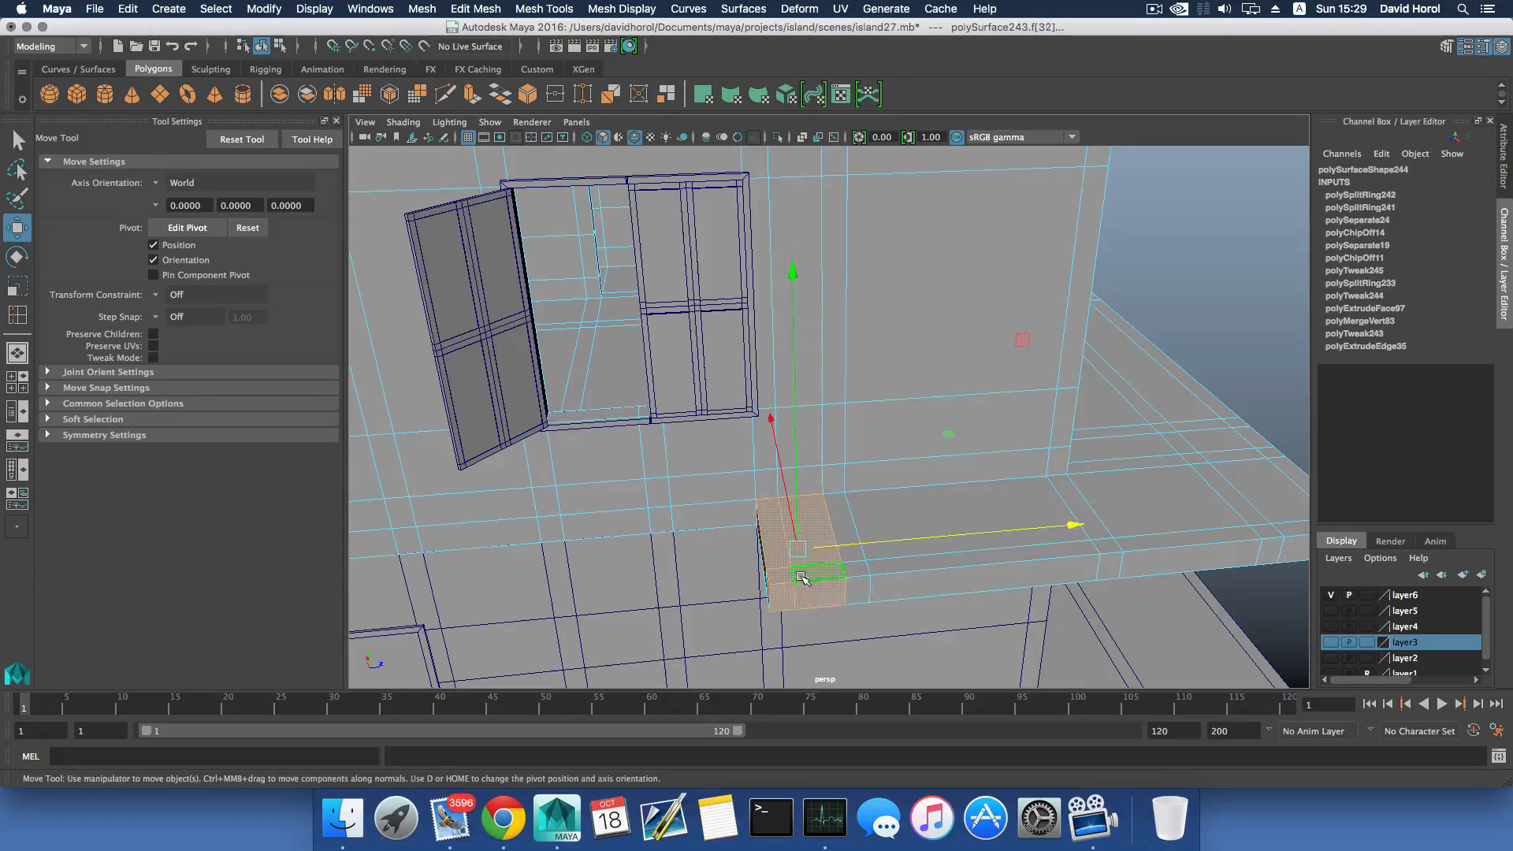
{"action": "left_click_drag", "start_coordinate": [798, 587], "coordinate": [796, 473], "text": "alt"}
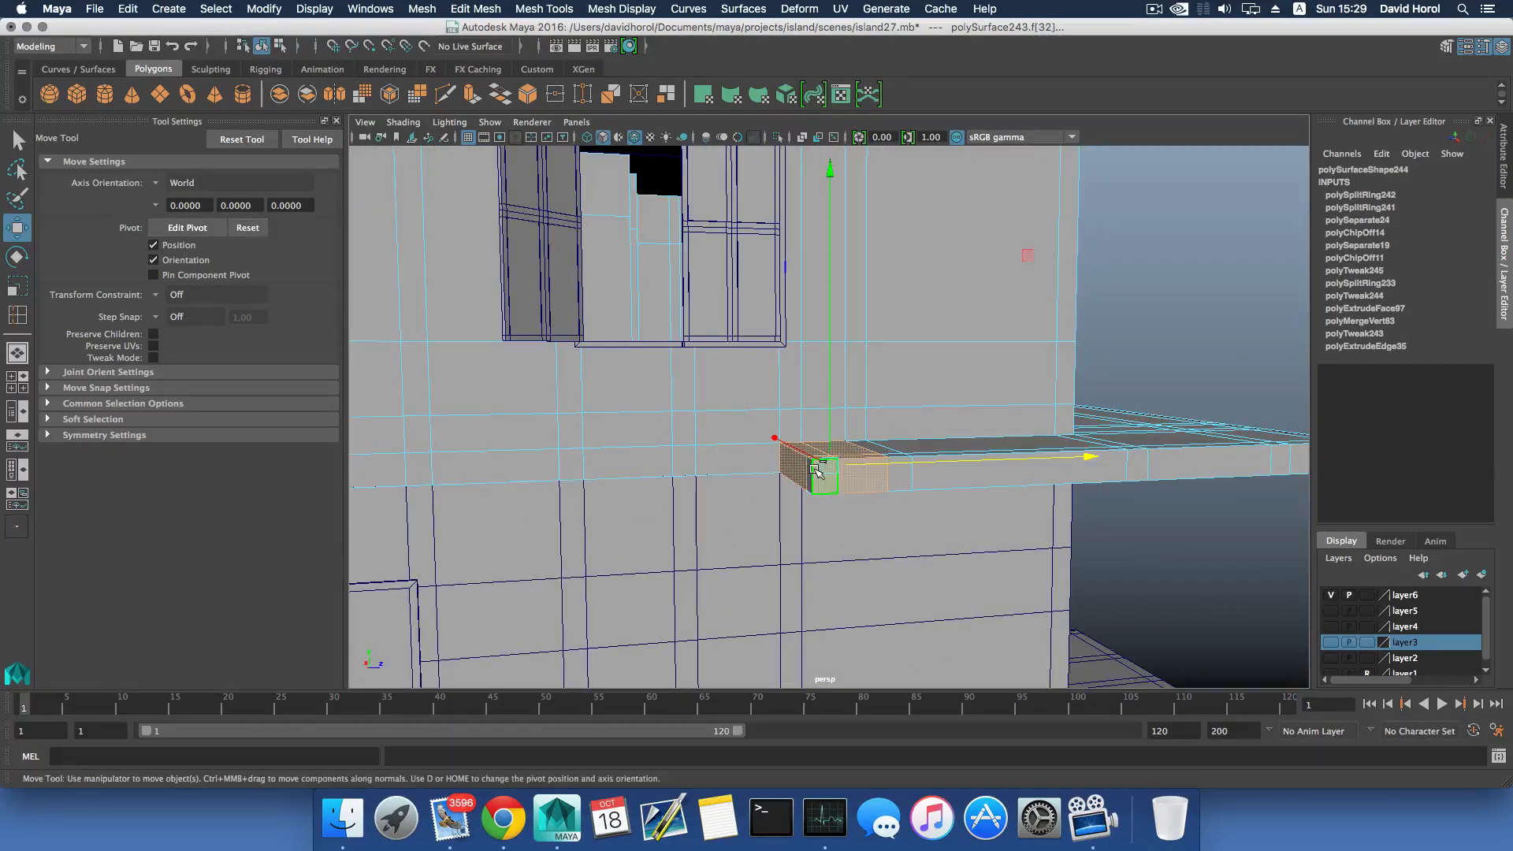
{"action": "left_click_drag", "start_coordinate": [814, 478], "coordinate": [794, 379], "text": "alt"}
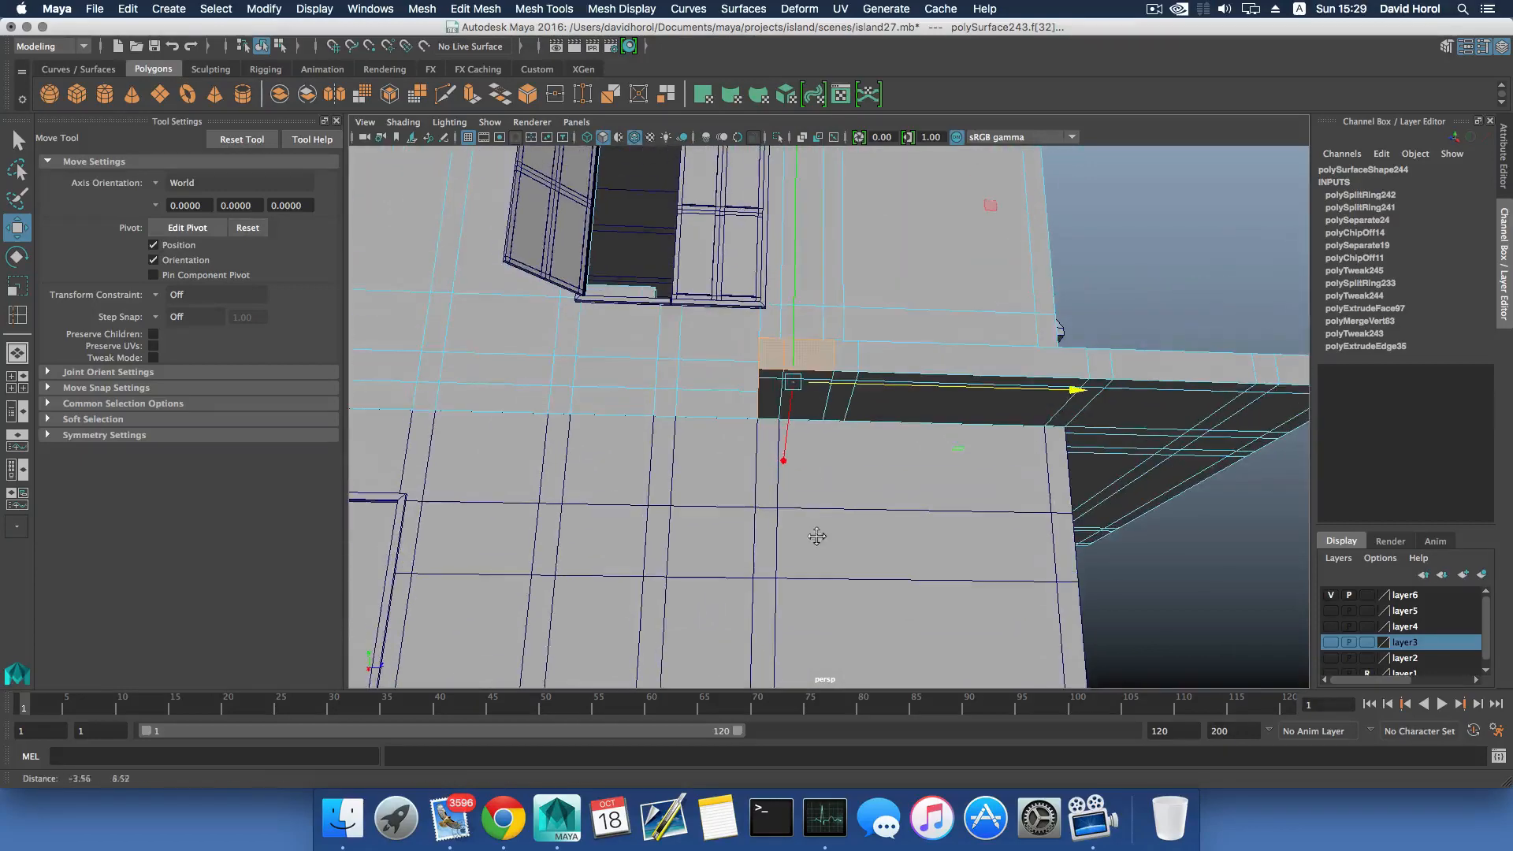
{"action": "left_click", "coordinate": [814, 375], "text": "shift"}
{"action": "left_click_drag", "start_coordinate": [781, 382], "coordinate": [844, 424], "text": "alt"}
{"action": "key", "text": "Delete"}
{"action": "right_click_drag", "start_coordinate": [842, 423], "coordinate": [877, 456]}
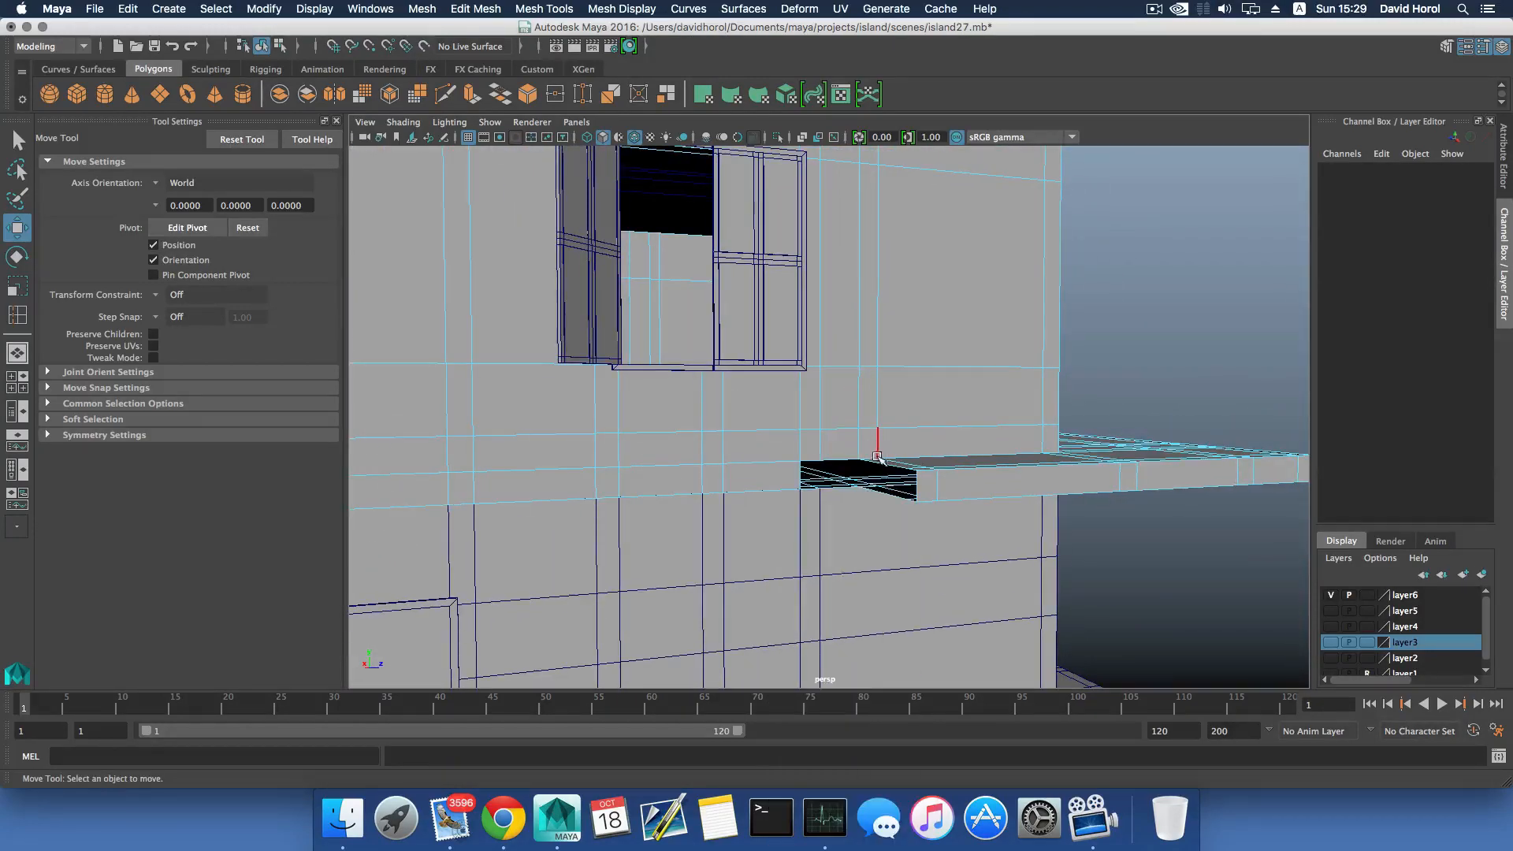
Extrude the open upper edges along the wall and the balcony slab's cut end straight down to the underside.
{"action": "left_click", "coordinate": [880, 462]}
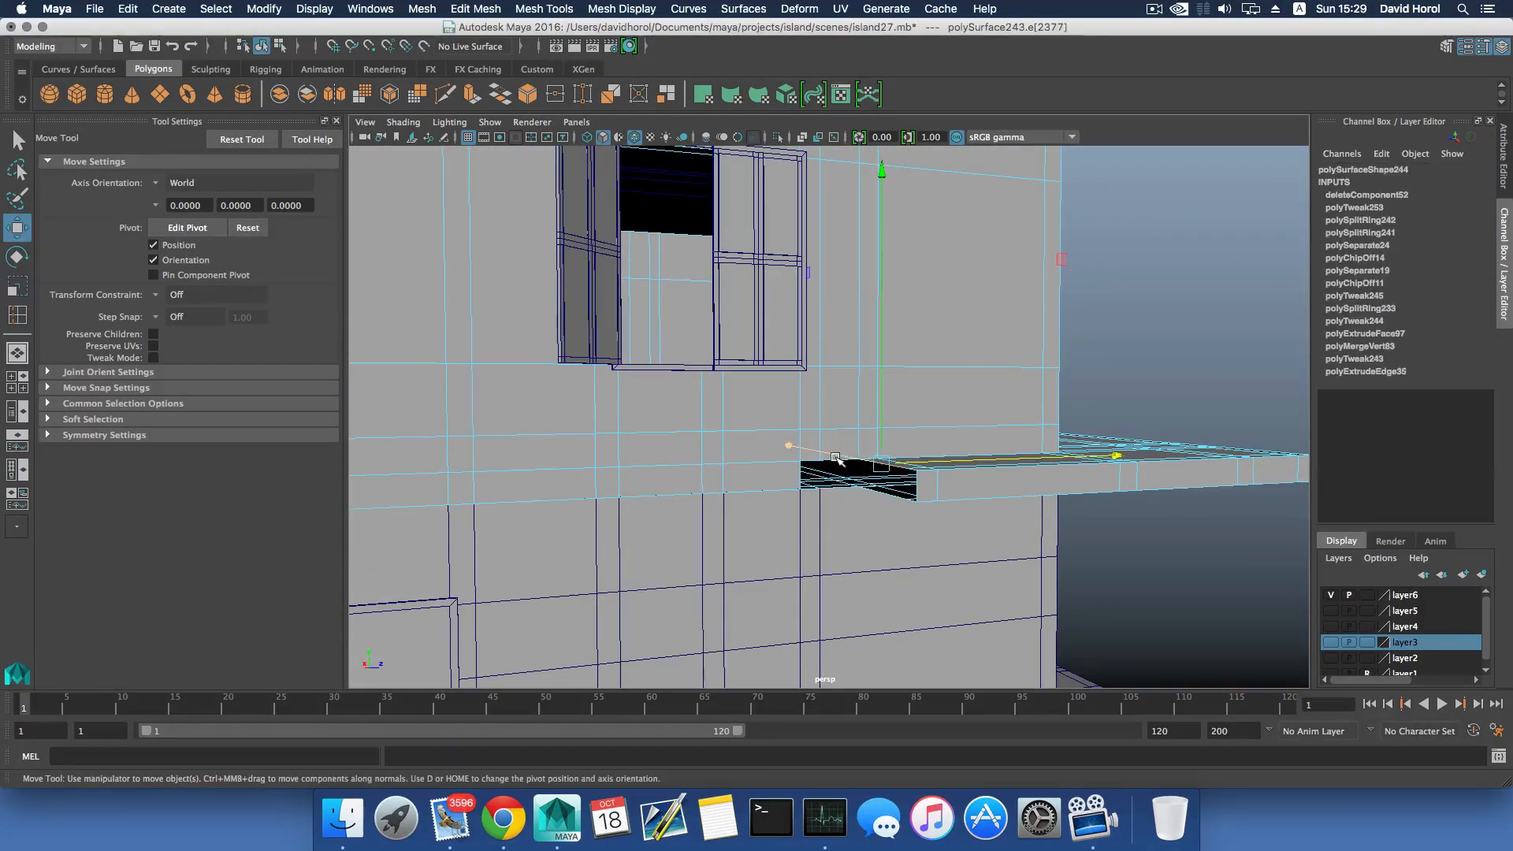
{"action": "left_click", "coordinate": [839, 463], "text": "shift"}
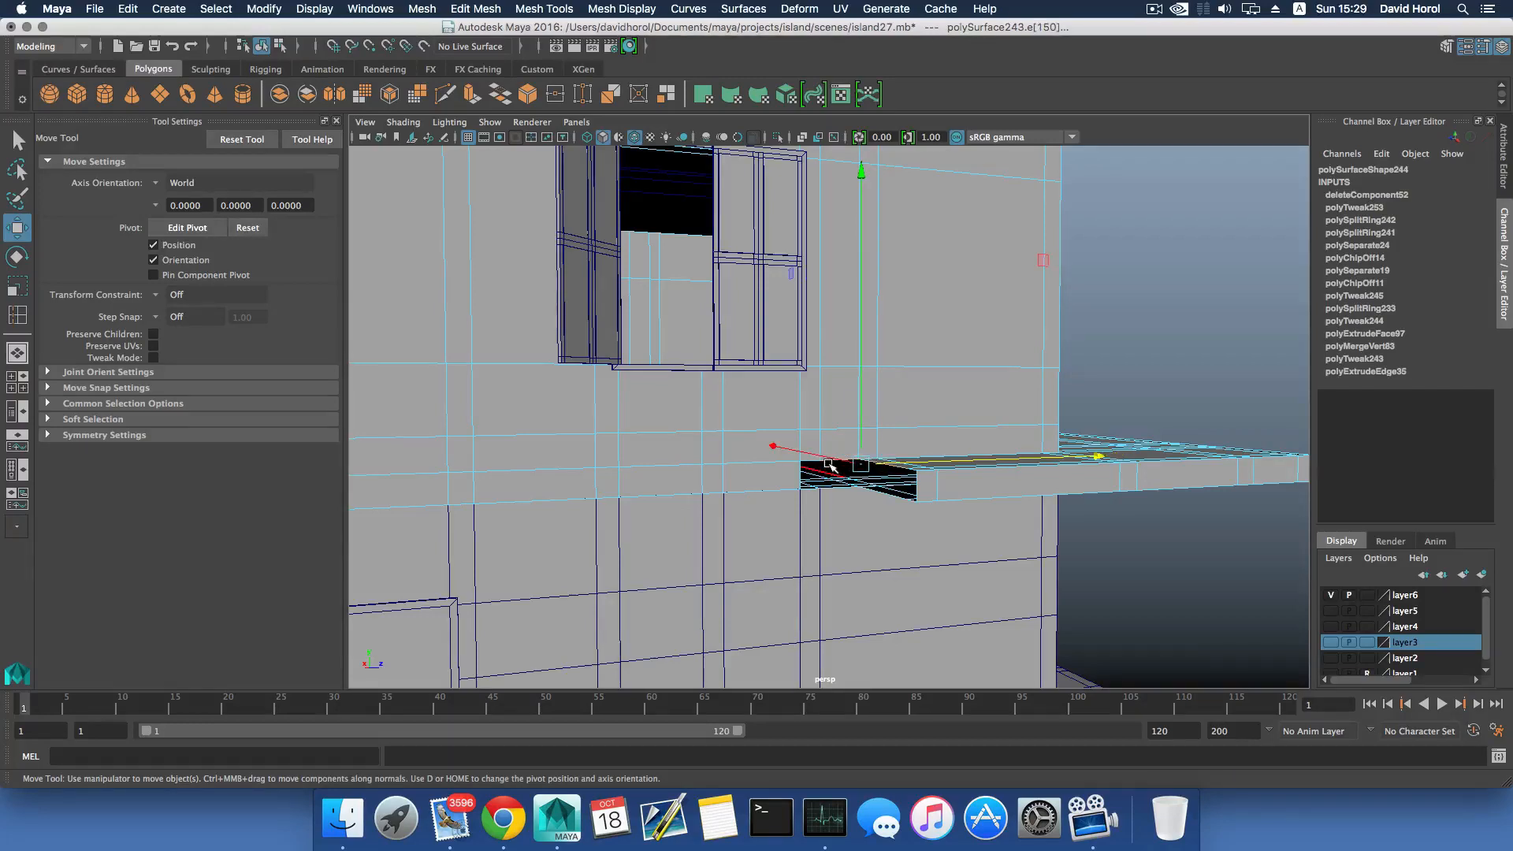
{"action": "key", "text": "q"}
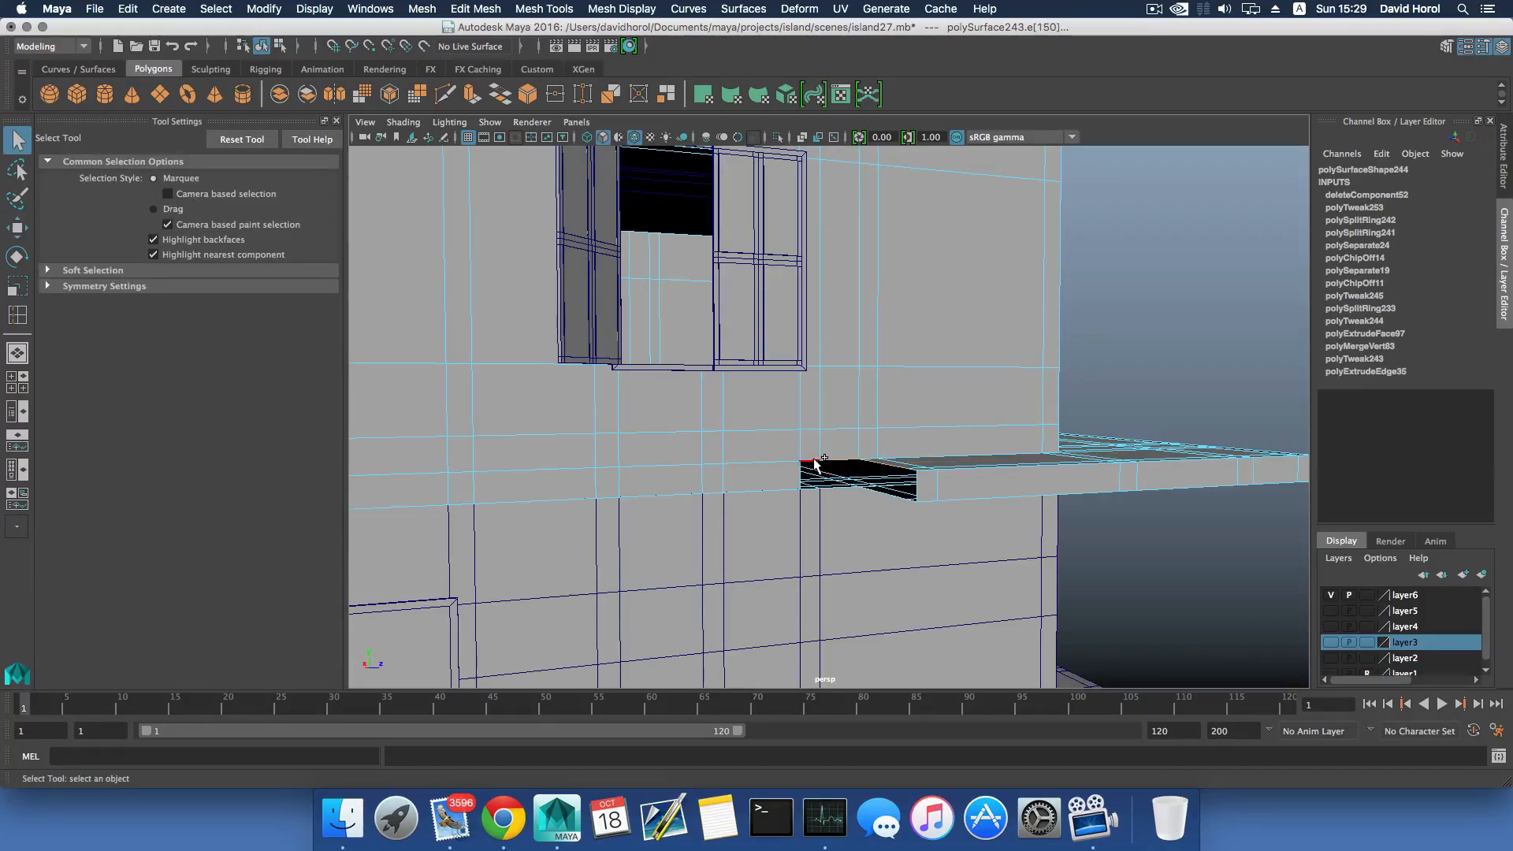
{"action": "left_click_drag", "start_coordinate": [896, 501], "coordinate": [916, 514], "text": "alt"}
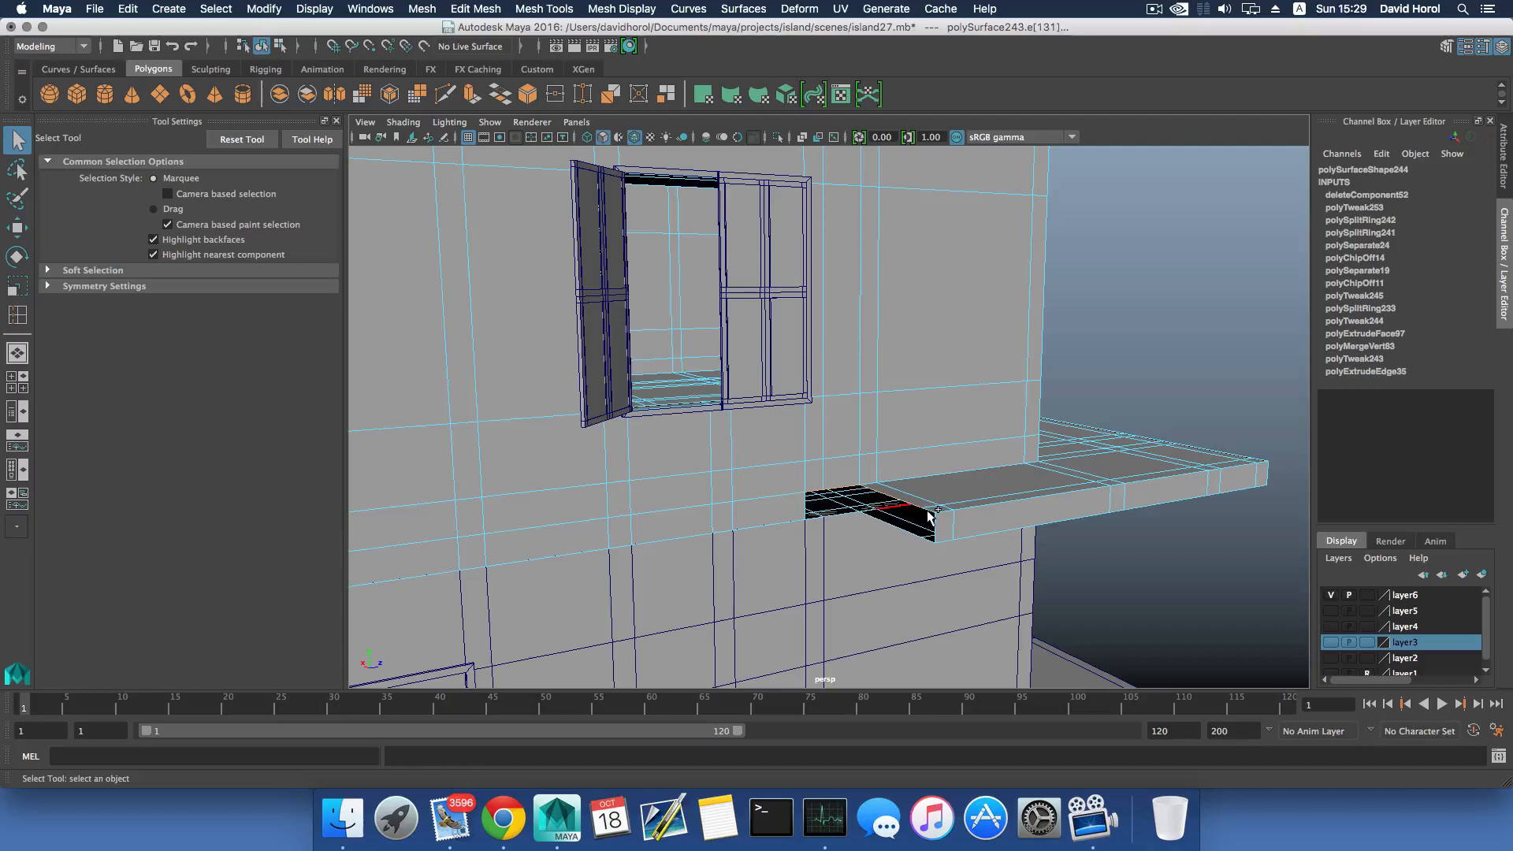
{"action": "left_click", "coordinate": [472, 94]}
{"action": "key", "text": "w"}
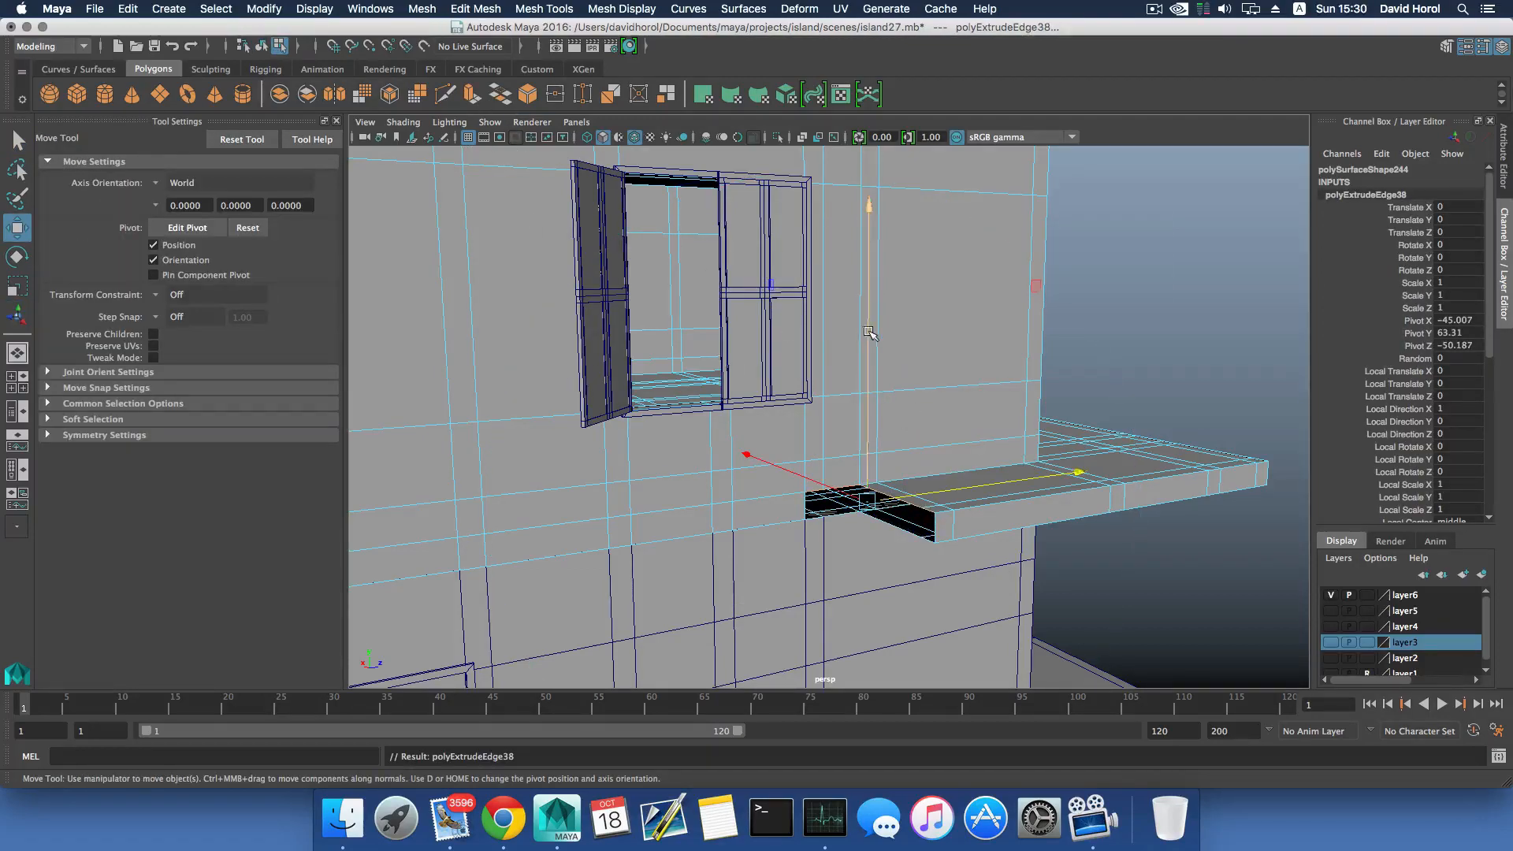
{"action": "left_click_drag", "start_coordinate": [872, 328], "coordinate": [875, 353]}
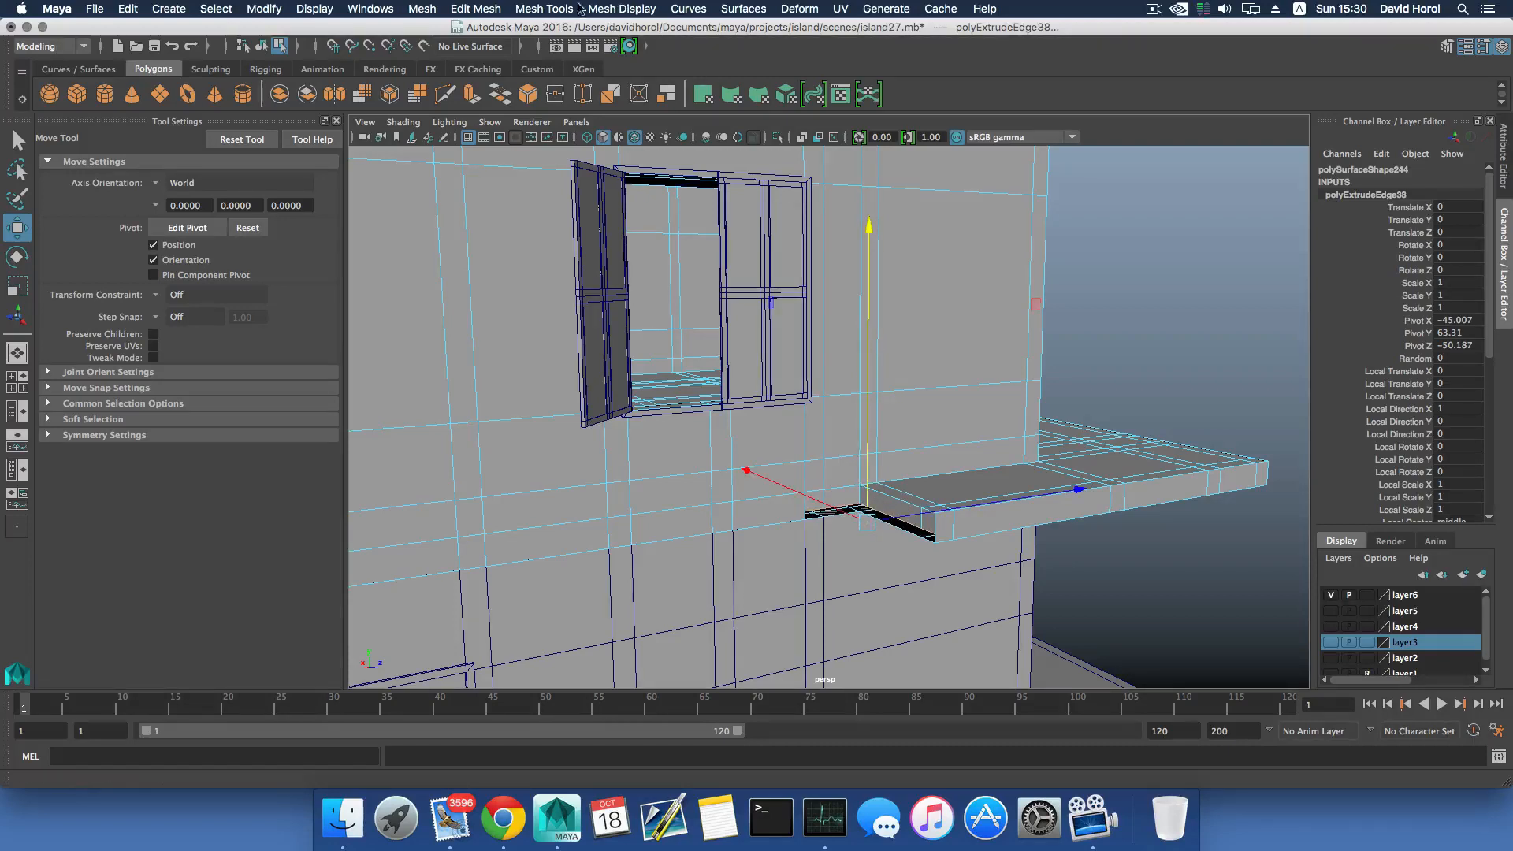
Target-weld the lower outer and inner vertices of the extruded slab end to the matching underside vertices, redoing the inner weld once.
{"action": "left_click", "coordinate": [529, 8]}
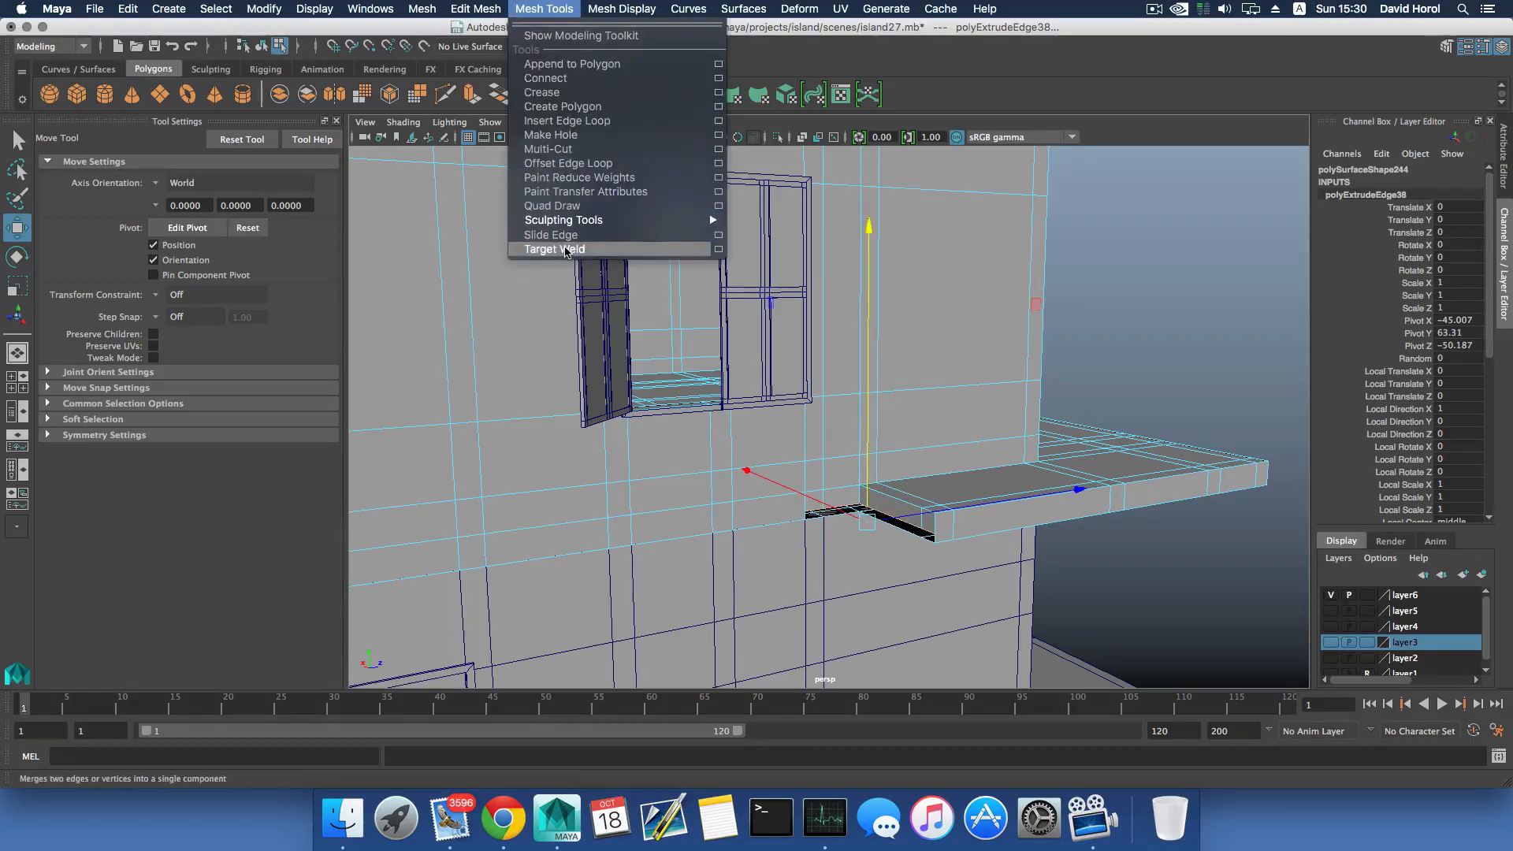
{"action": "left_click", "coordinate": [554, 249]}
{"action": "right_click", "coordinate": [897, 357]}
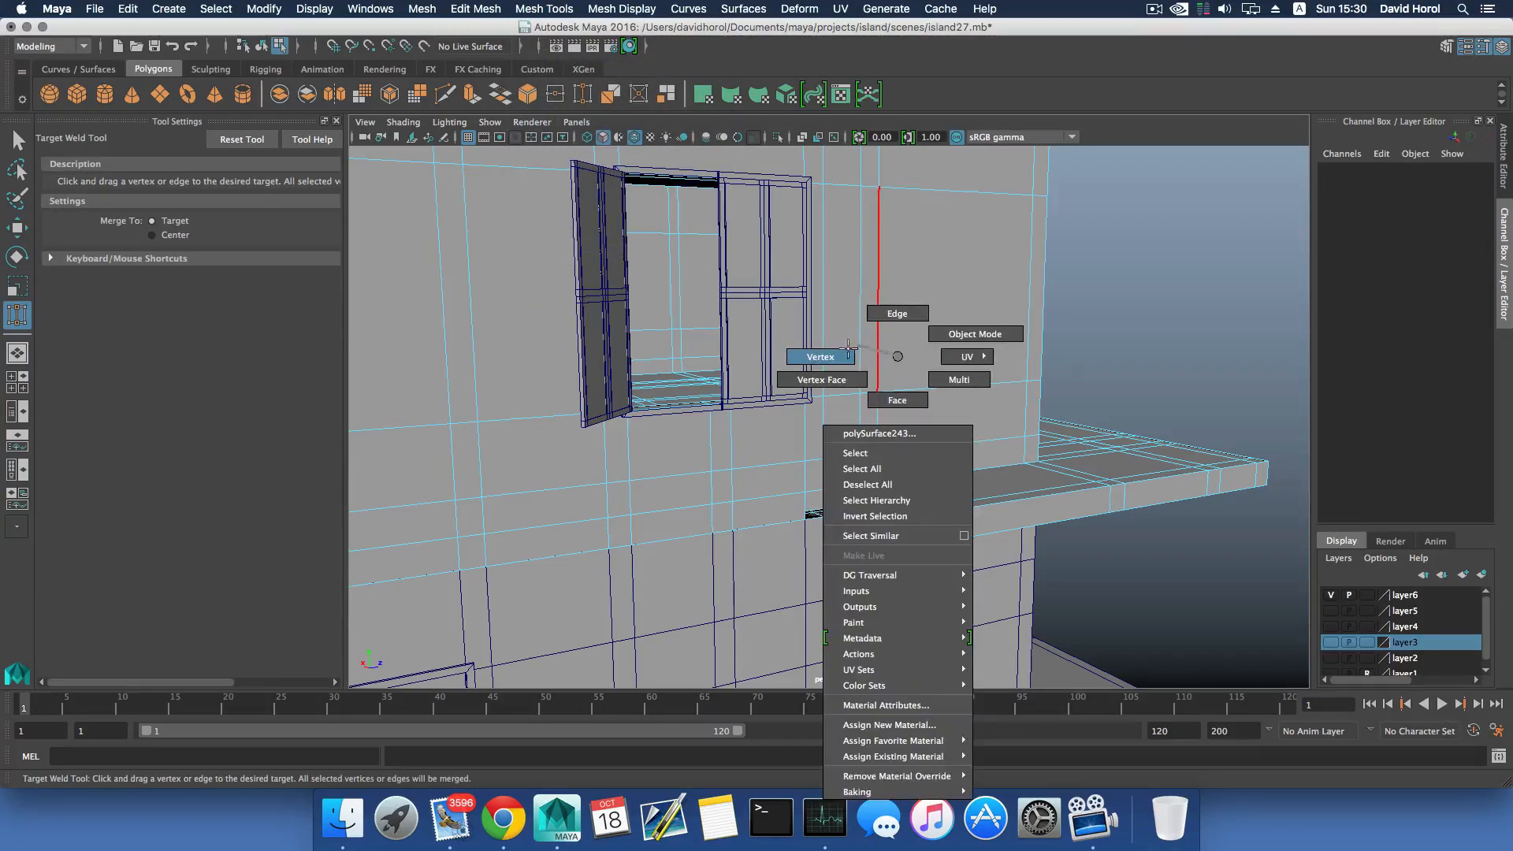
{"action": "left_click", "coordinate": [820, 357]}
{"action": "scroll", "coordinate": [1012, 480], "scroll_direction": "up", "scroll_amount": 5}
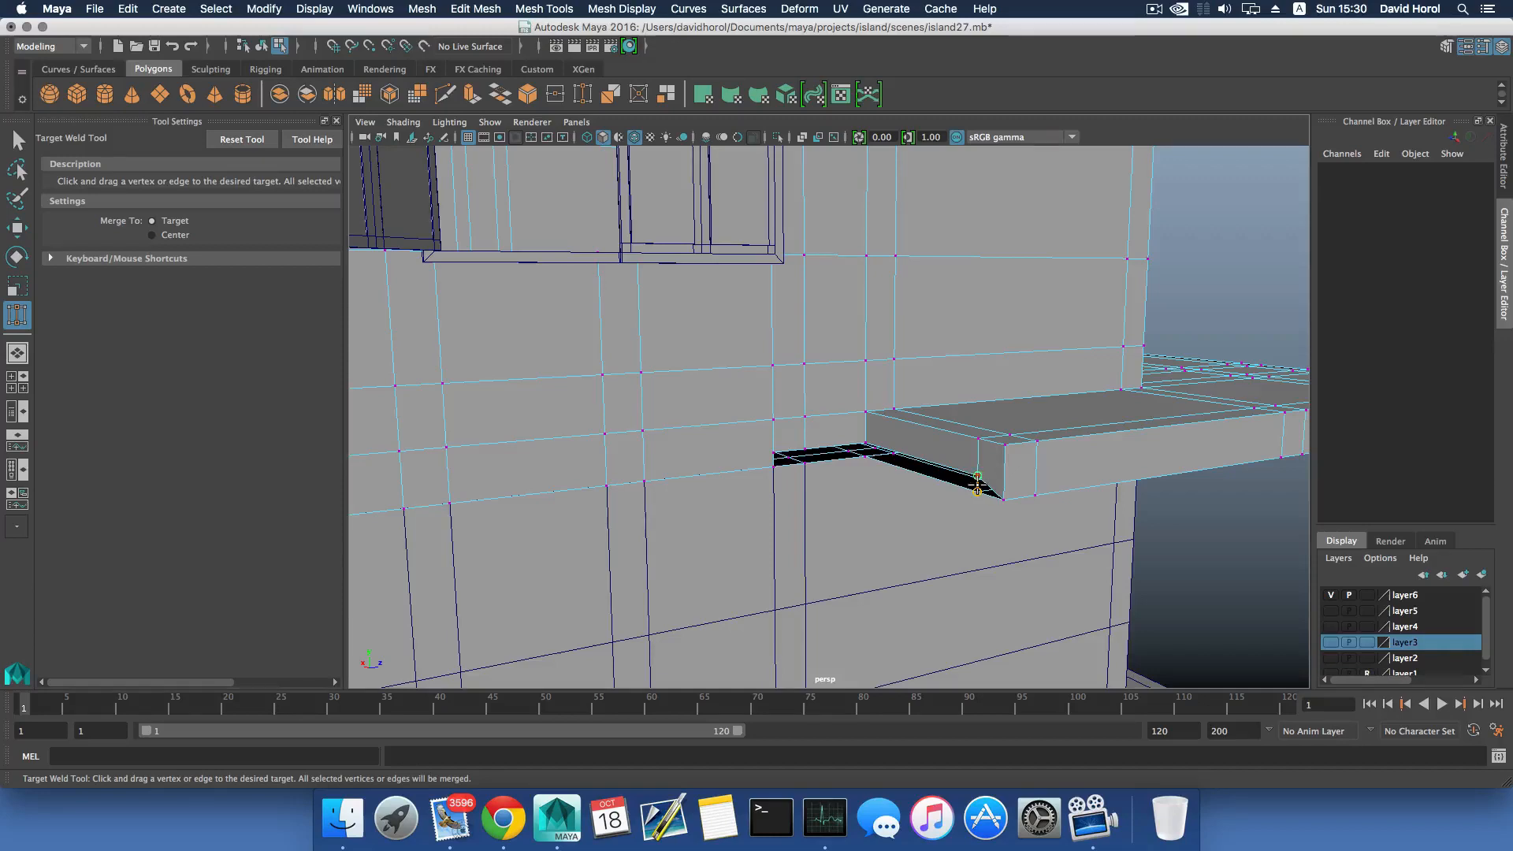
{"action": "left_click_drag", "start_coordinate": [977, 484], "coordinate": [857, 451]}
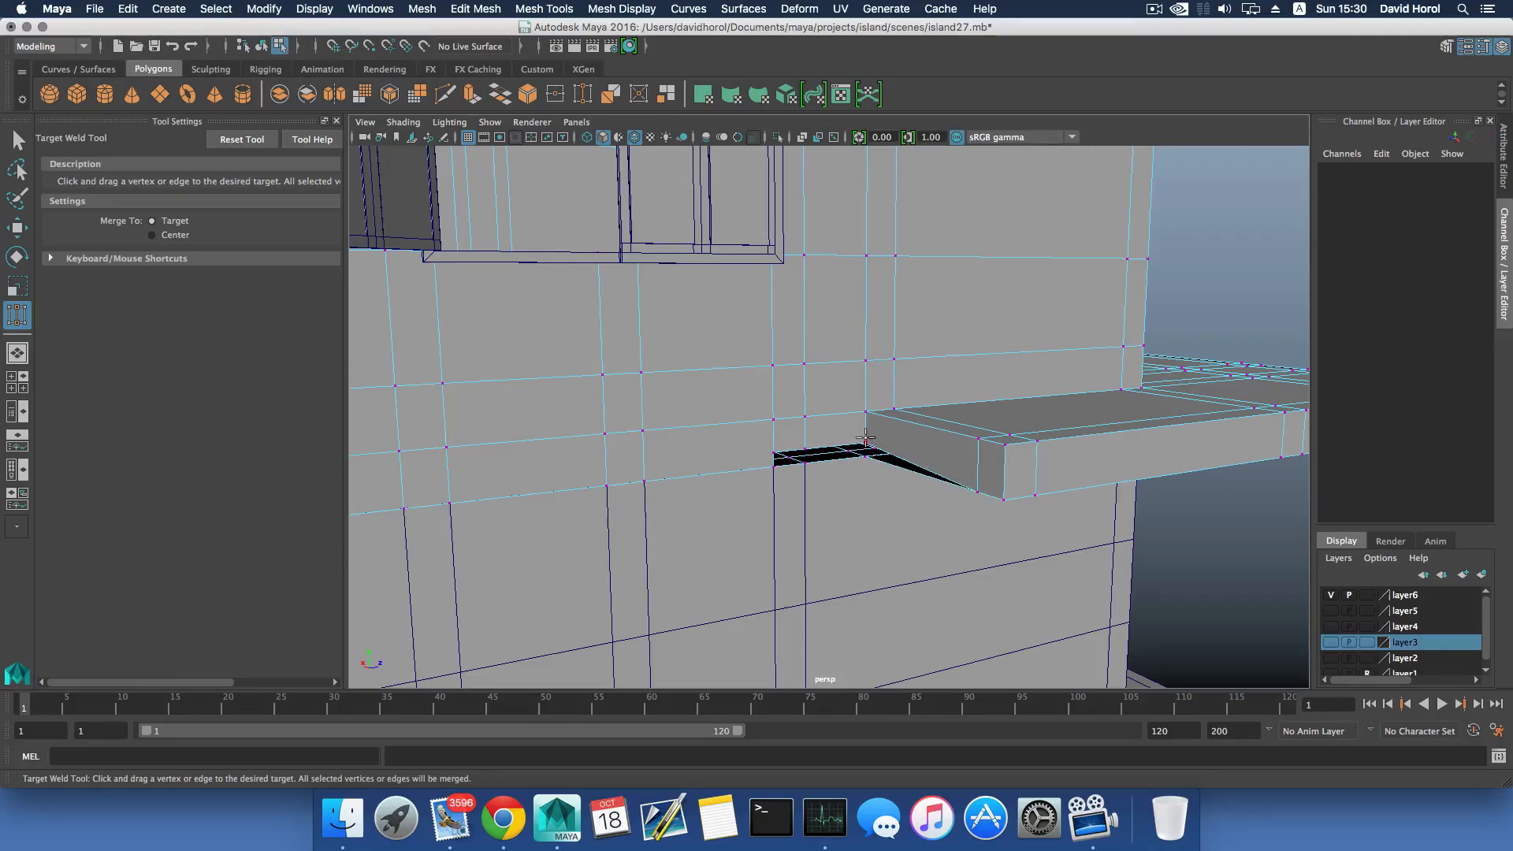
{"action": "scroll", "coordinate": [867, 446], "scroll_direction": "up", "scroll_amount": 3}
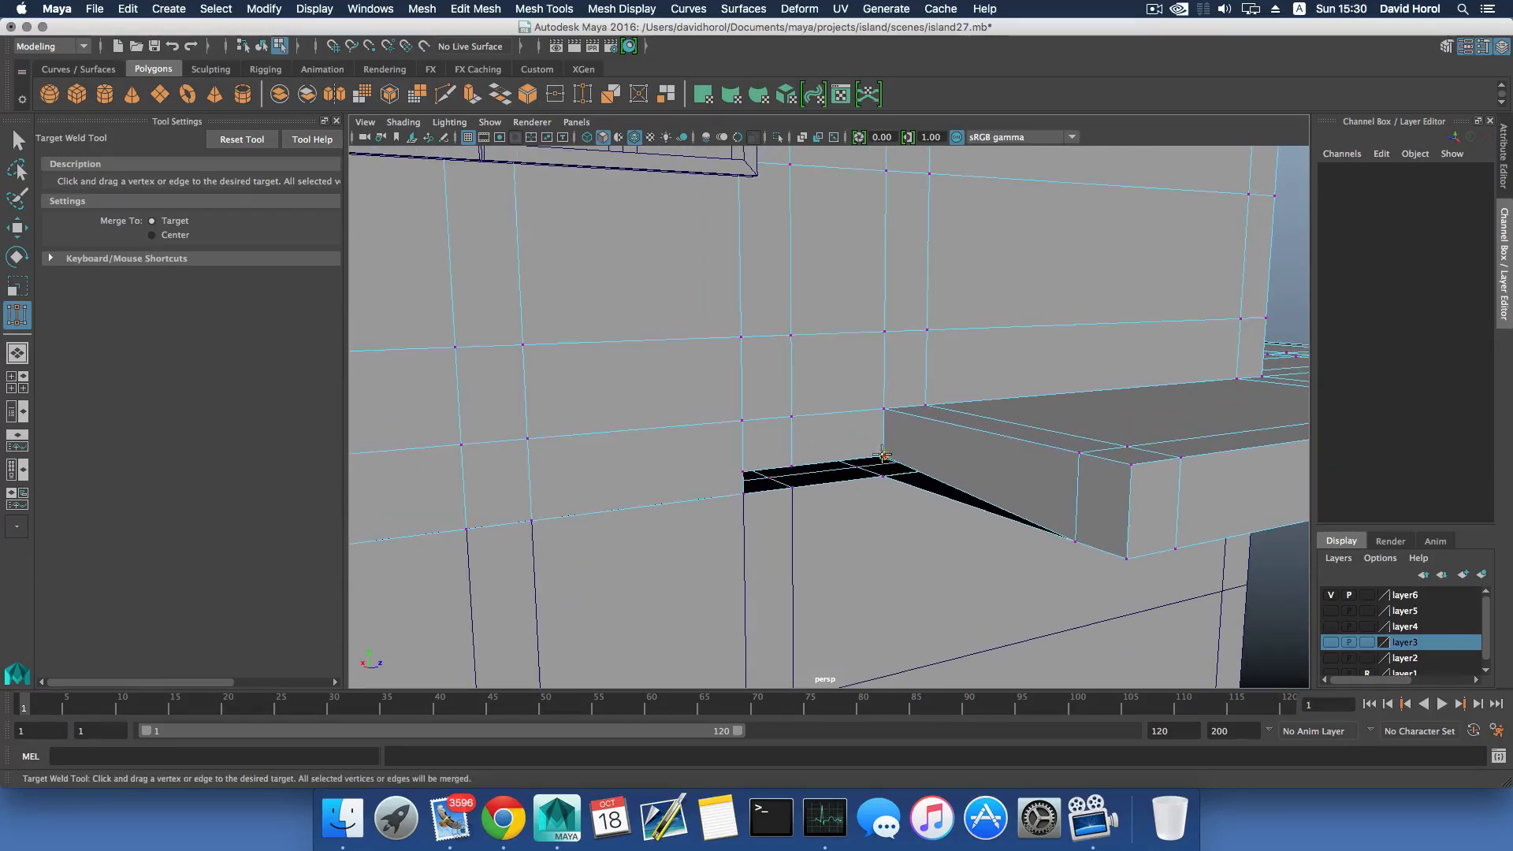
{"action": "left_click_drag", "start_coordinate": [883, 467], "coordinate": [884, 474]}
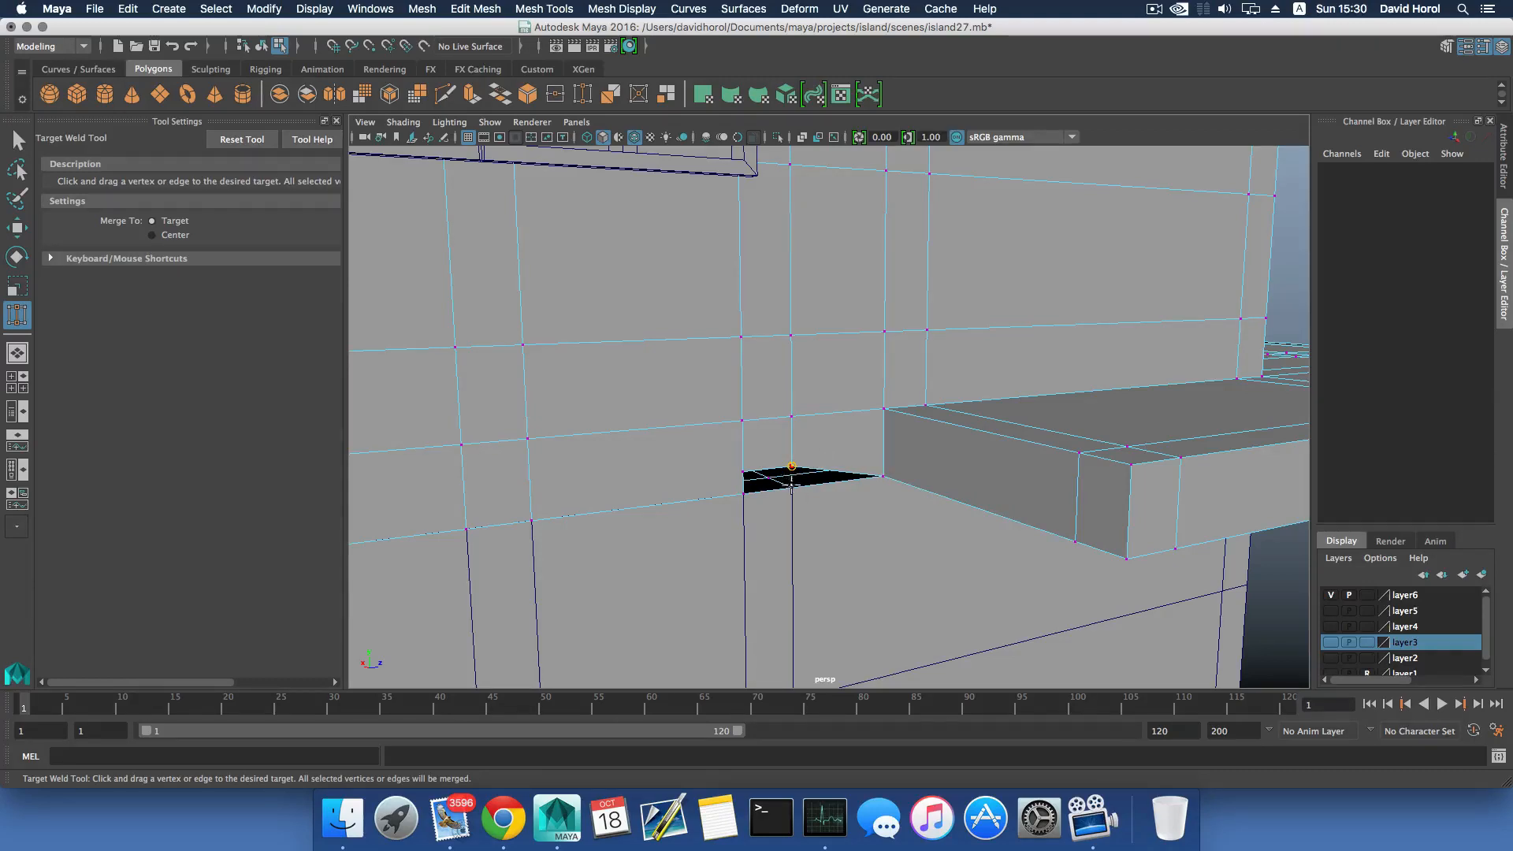
{"action": "key", "text": "super+z"}
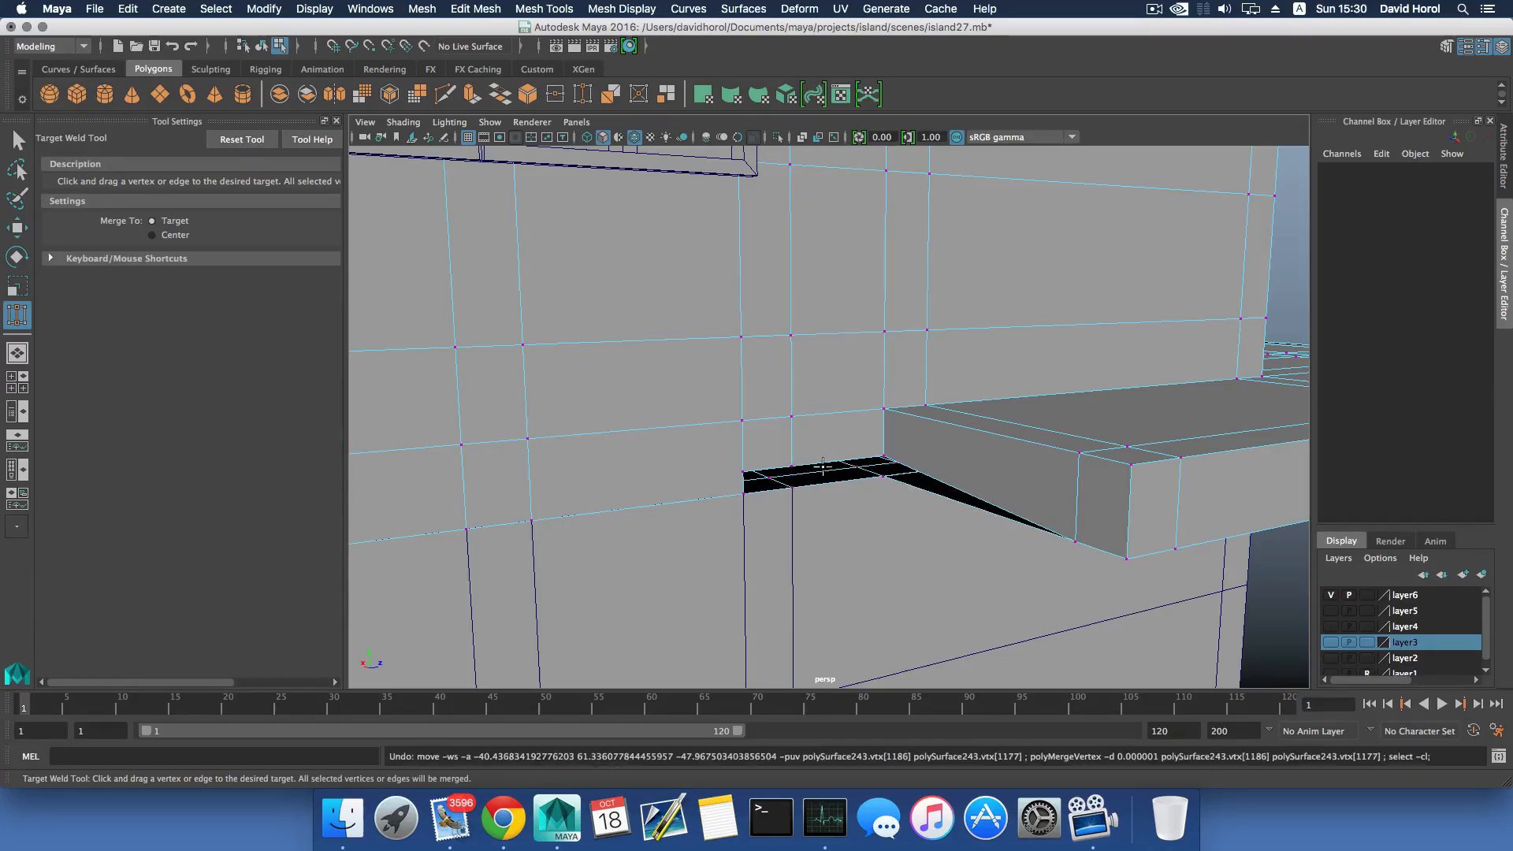
{"action": "left_click_drag", "start_coordinate": [882, 456], "coordinate": [883, 476]}
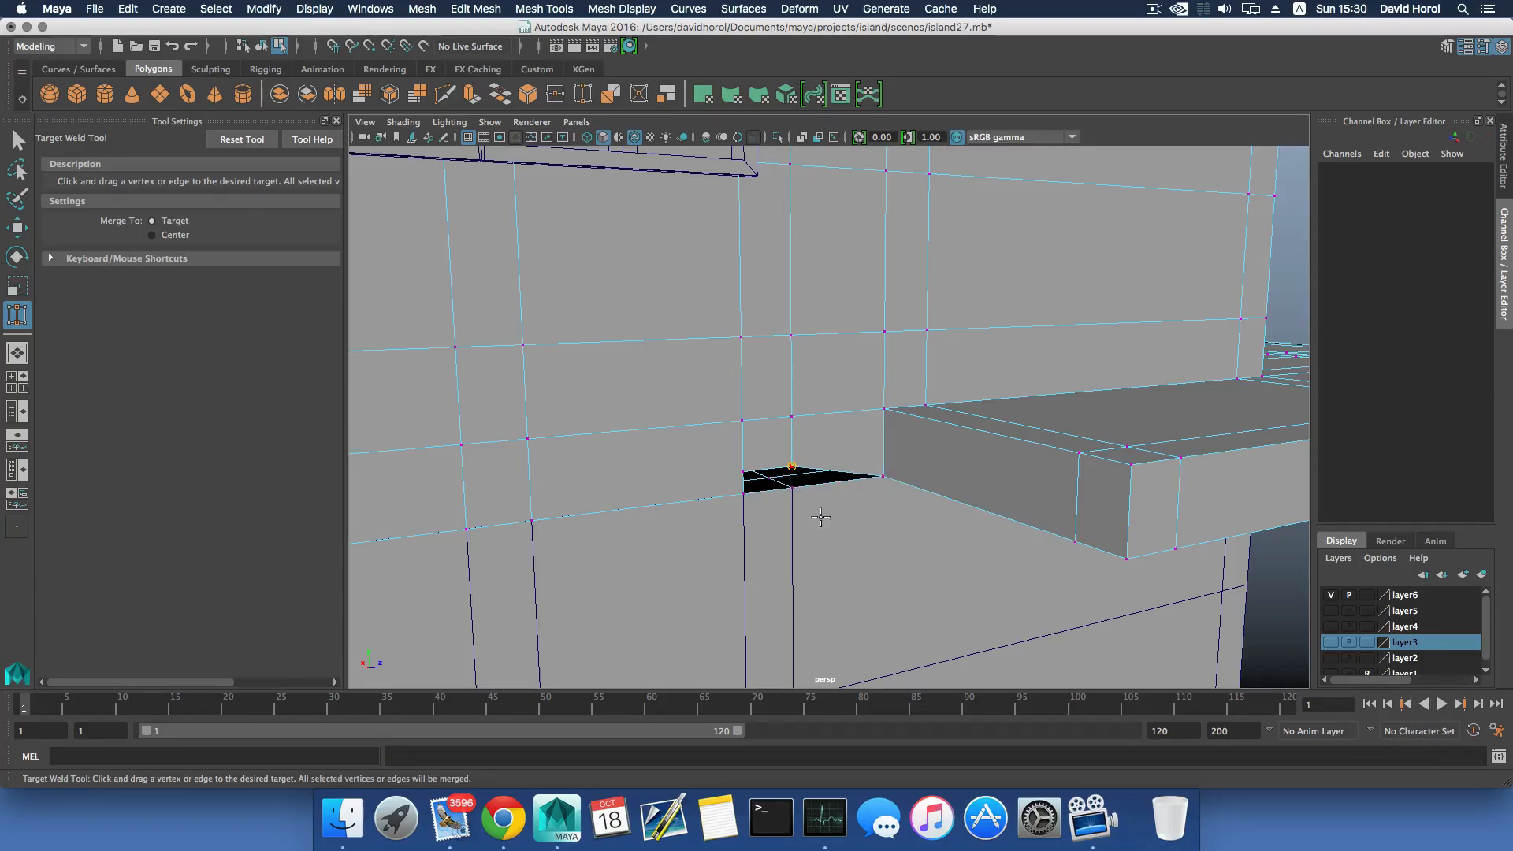
Target-weld the remaining extruded wall vertices beside the balcony to the vertices below them to close the gap, and return to object mode.
{"action": "left_click_drag", "start_coordinate": [796, 490], "coordinate": [862, 483], "text": "alt"}
{"action": "middle_click_drag", "start_coordinate": [861, 483], "coordinate": [821, 422], "text": "alt"}
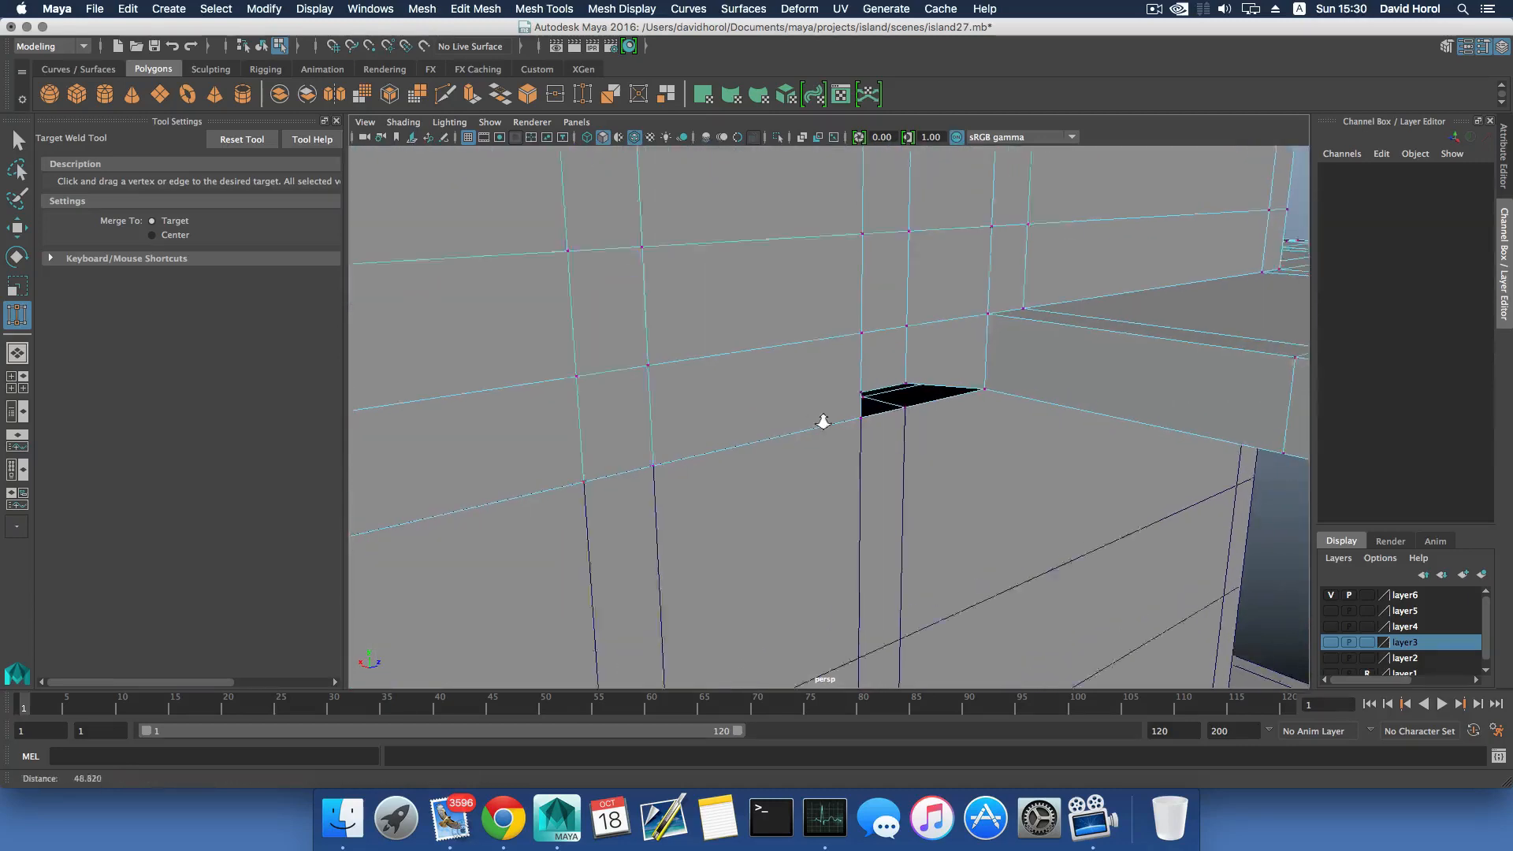
{"action": "right_click_drag", "start_coordinate": [821, 422], "coordinate": [876, 394], "text": "alt"}
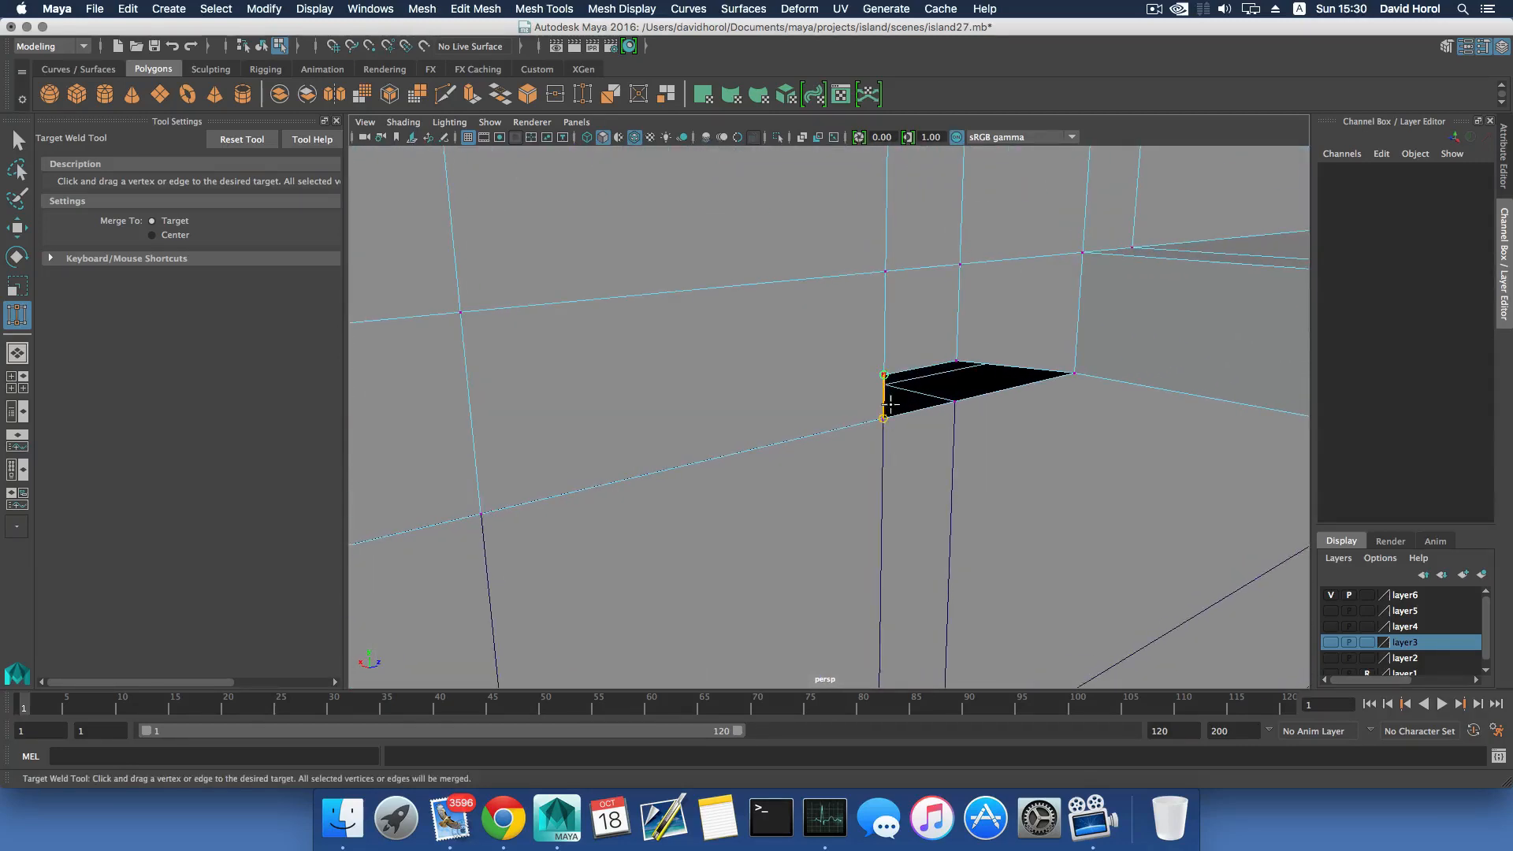
{"action": "left_click_drag", "start_coordinate": [889, 404], "coordinate": [956, 402]}
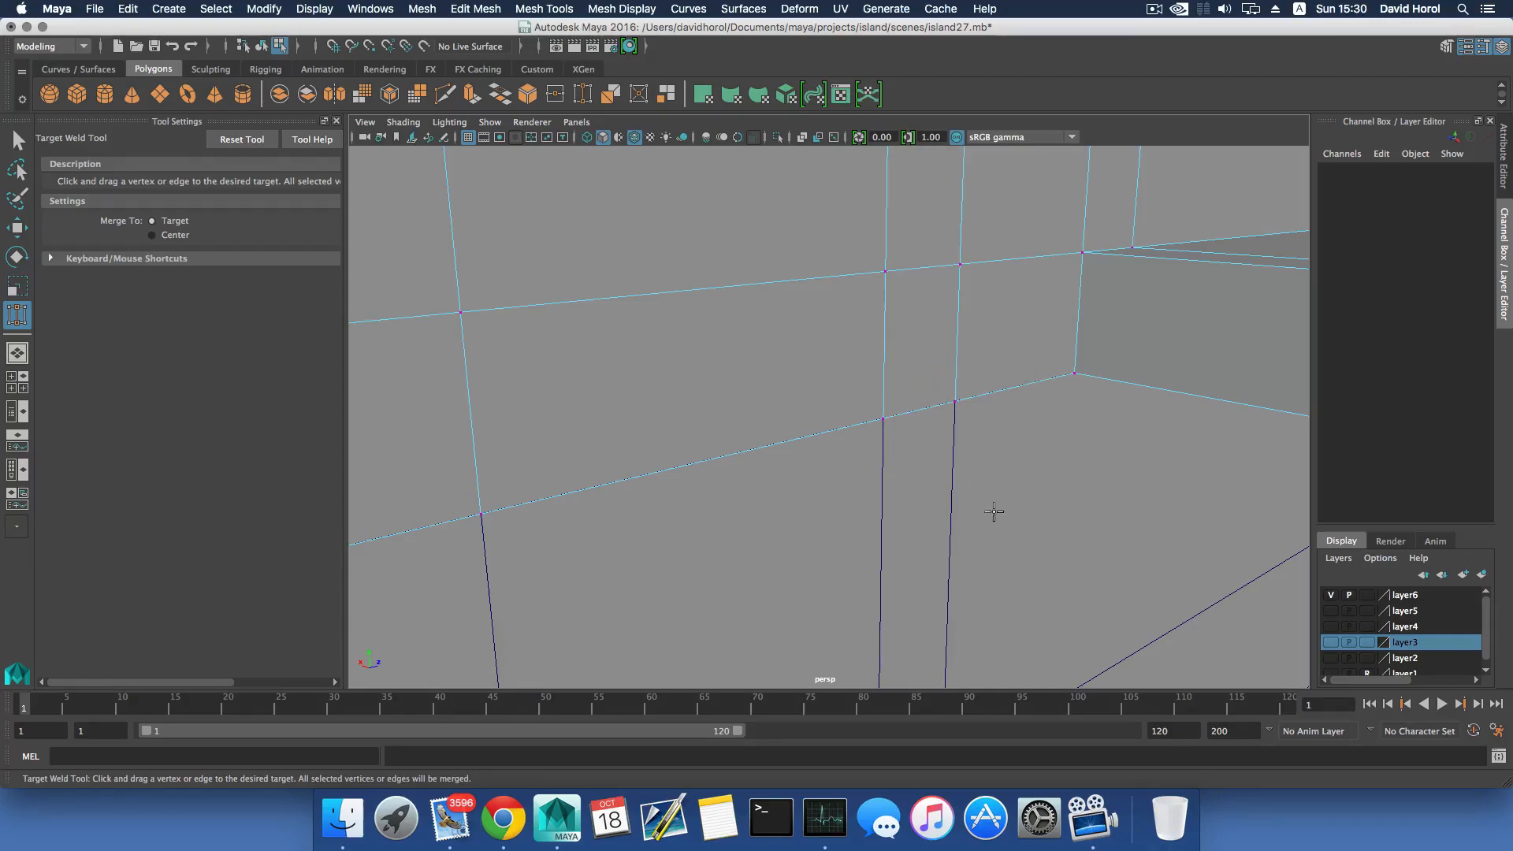
{"action": "key", "text": "F8"}
Duplicate the small square top face at the front corner of the balcony slab as a separate object and return to object mode.
{"action": "scroll", "coordinate": [994, 465], "scroll_direction": "down", "scroll_amount": 5}
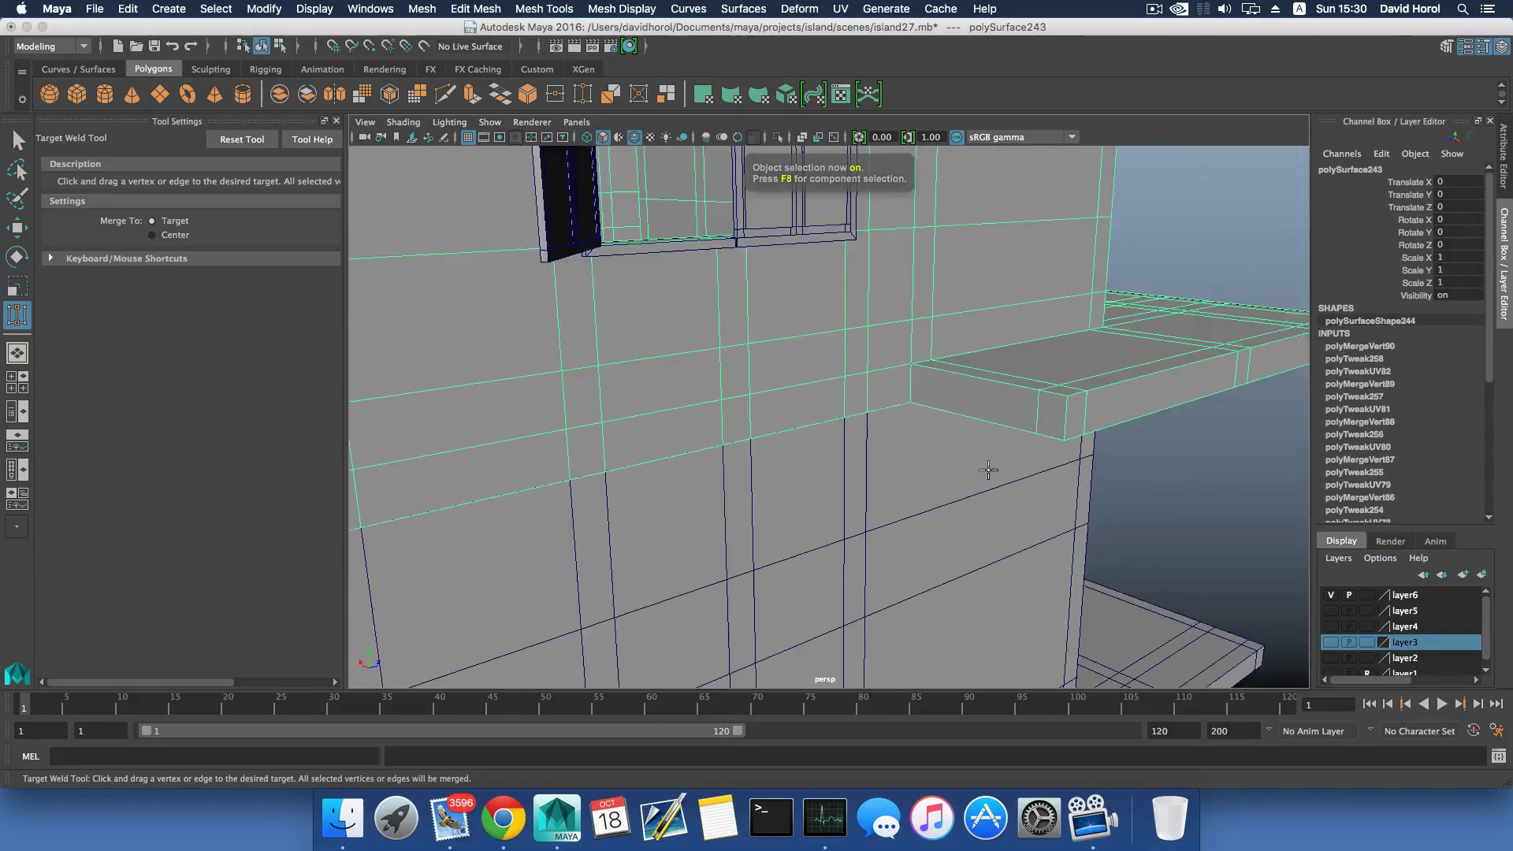
{"action": "left_click_drag", "start_coordinate": [994, 465], "coordinate": [875, 531], "text": "alt"}
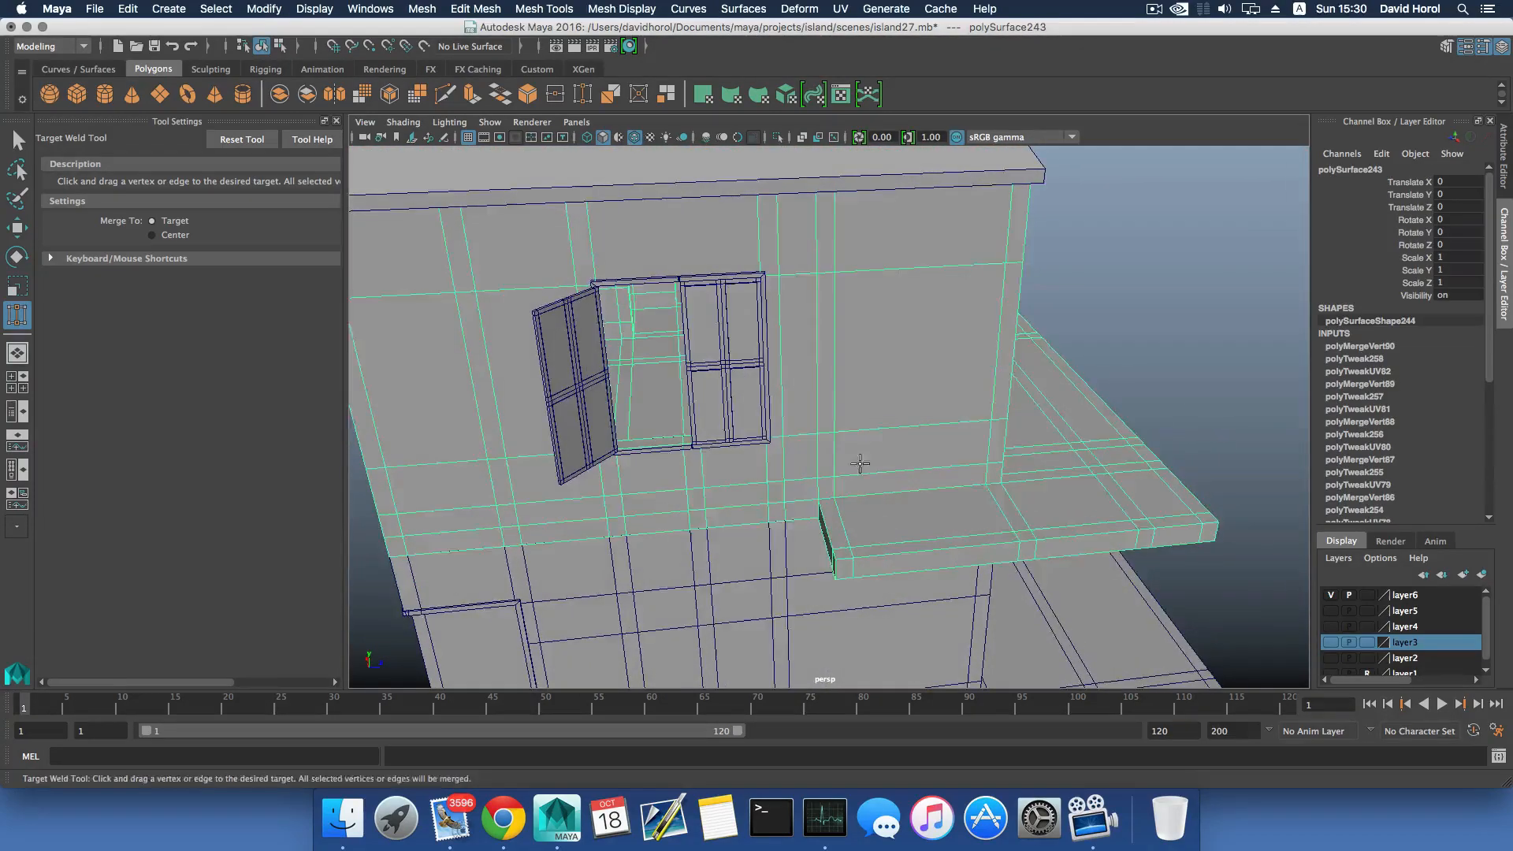
{"action": "left_click_drag", "start_coordinate": [868, 463], "coordinate": [763, 417], "text": "alt"}
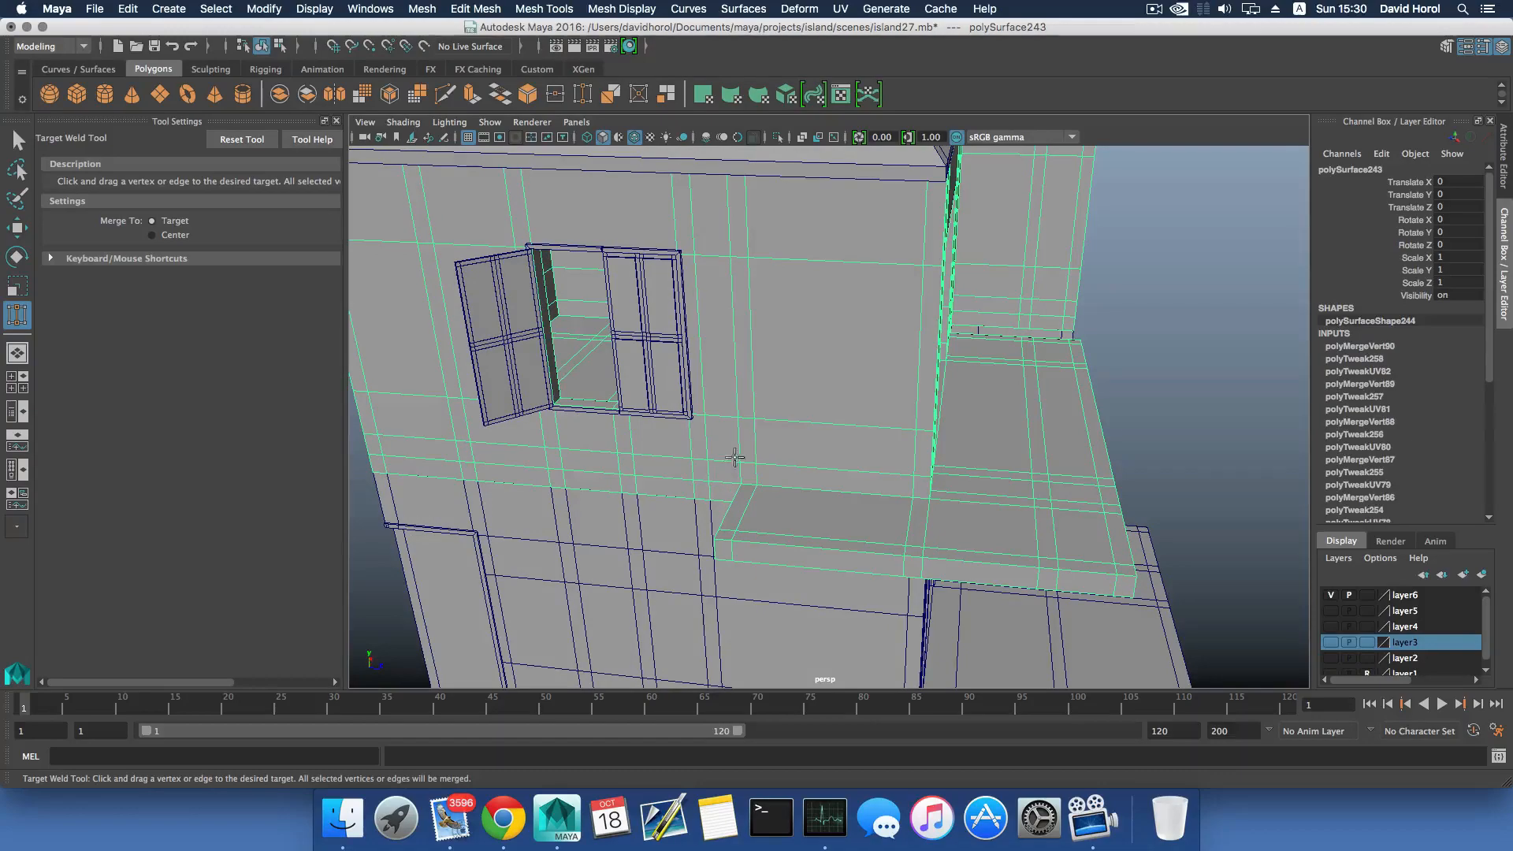
{"action": "left_click_drag", "start_coordinate": [639, 372], "coordinate": [794, 445], "text": "alt"}
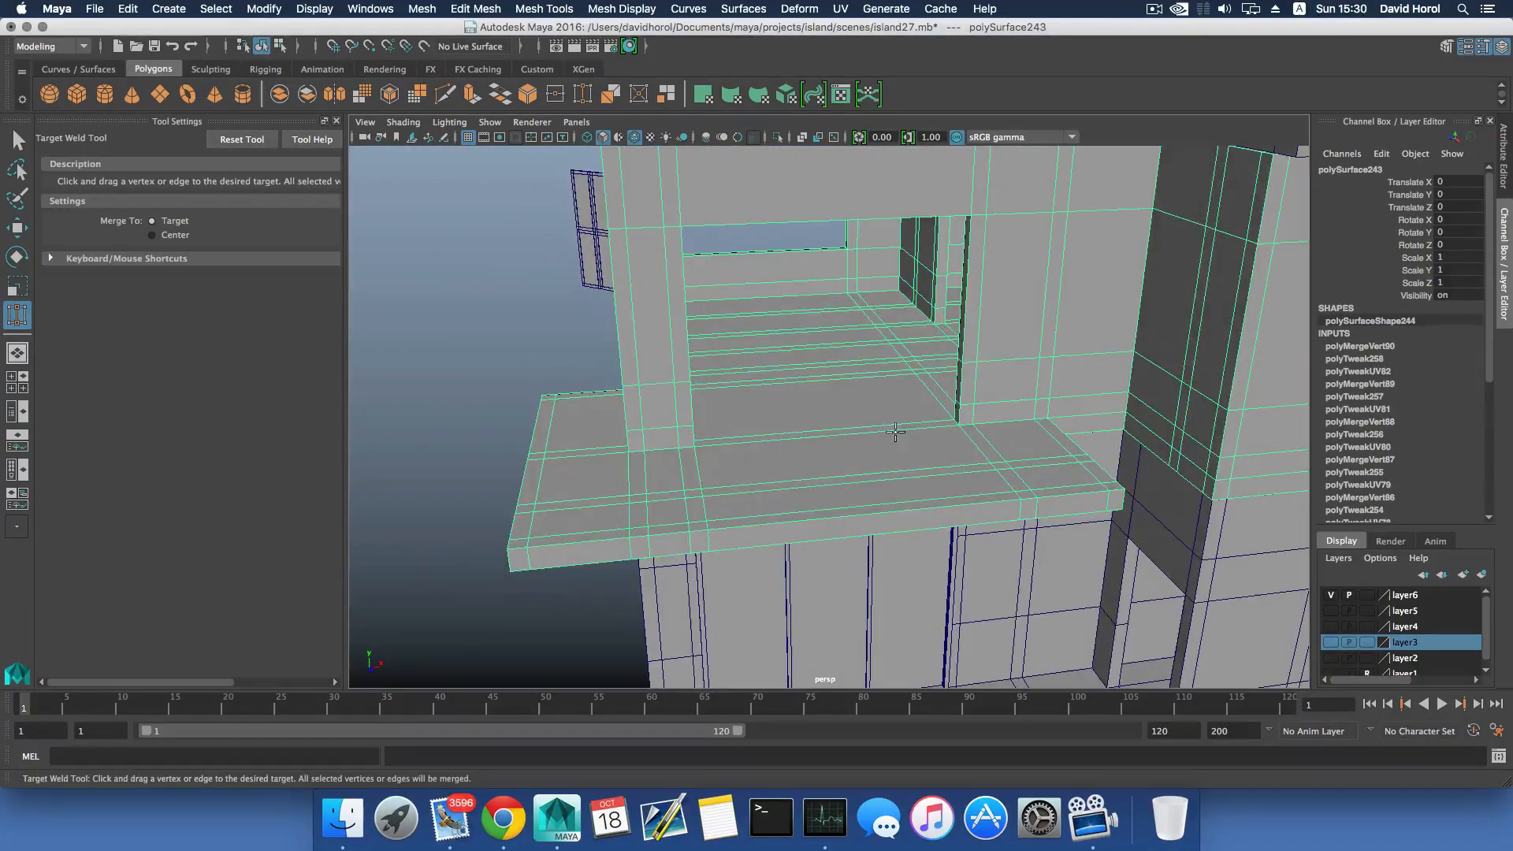
{"action": "right_click_drag", "start_coordinate": [1003, 367], "coordinate": [1000, 405]}
{"action": "key", "text": "q"}
{"action": "left_click", "coordinate": [1110, 489]}
{"action": "left_click_drag", "start_coordinate": [993, 539], "coordinate": [949, 527], "text": "alt"}
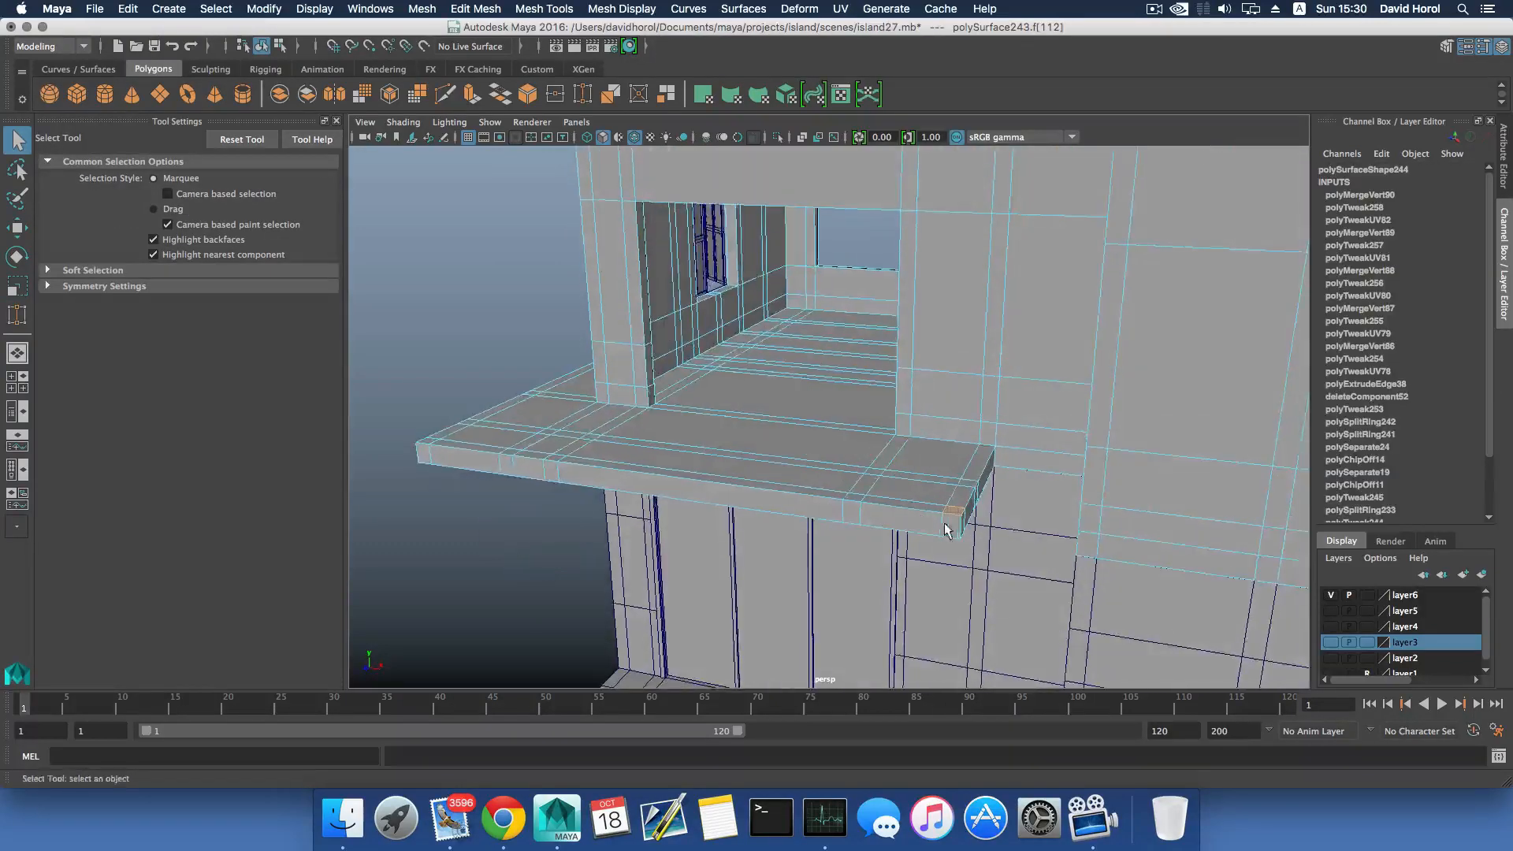
{"action": "middle_click_drag", "start_coordinate": [948, 527], "coordinate": [892, 466], "text": "alt"}
{"action": "right_click_drag", "start_coordinate": [891, 466], "coordinate": [1103, 568], "text": "alt"}
{"action": "middle_click_drag", "start_coordinate": [1104, 567], "coordinate": [955, 488], "text": "alt"}
{"action": "right_click_drag", "start_coordinate": [955, 487], "coordinate": [959, 498], "text": "alt"}
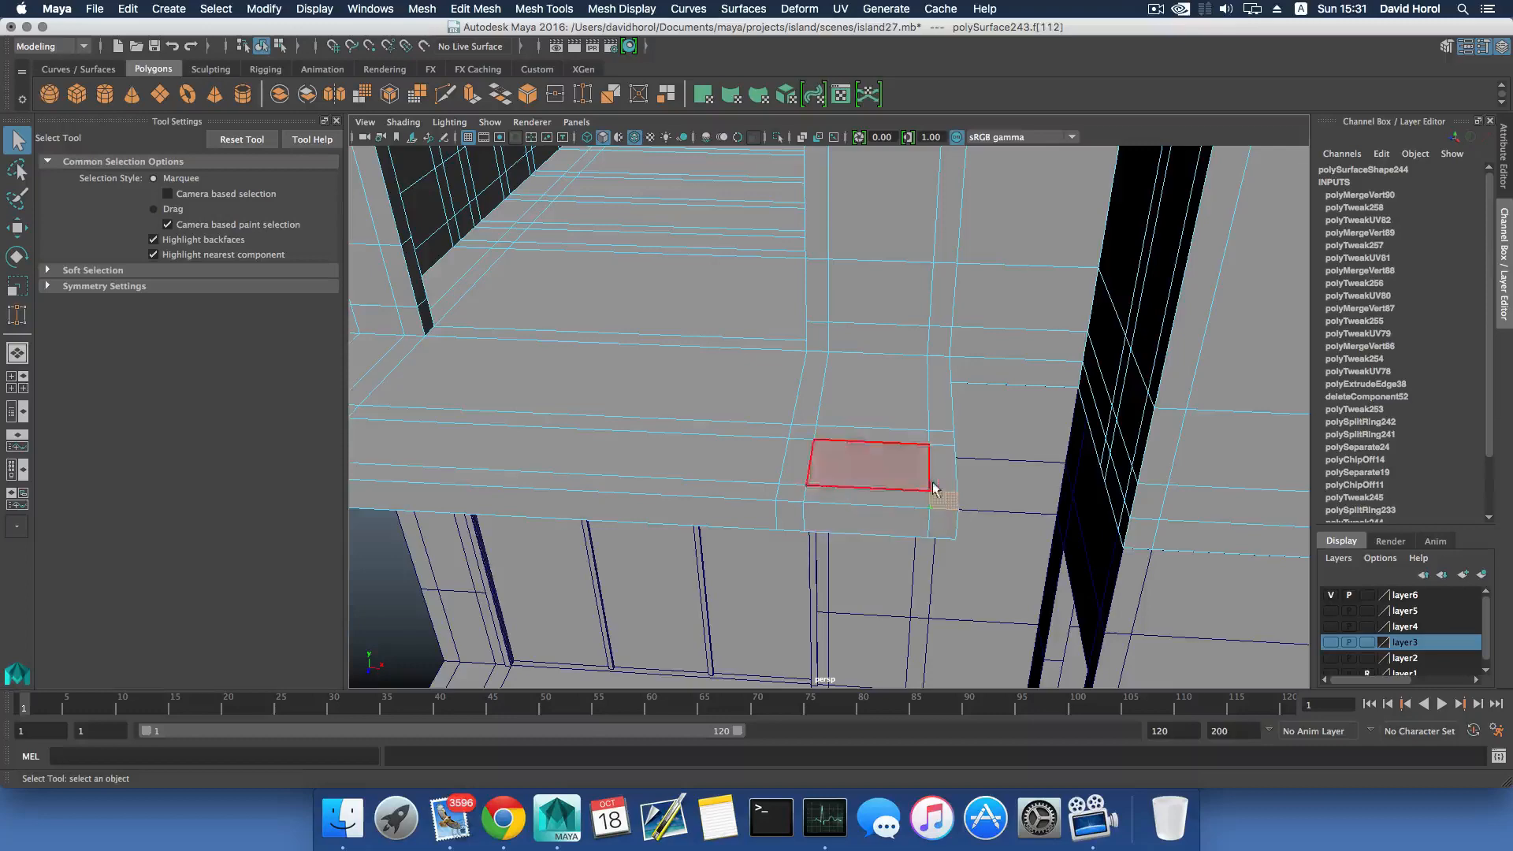
{"action": "left_click_drag", "start_coordinate": [943, 506], "coordinate": [880, 461], "text": "alt"}
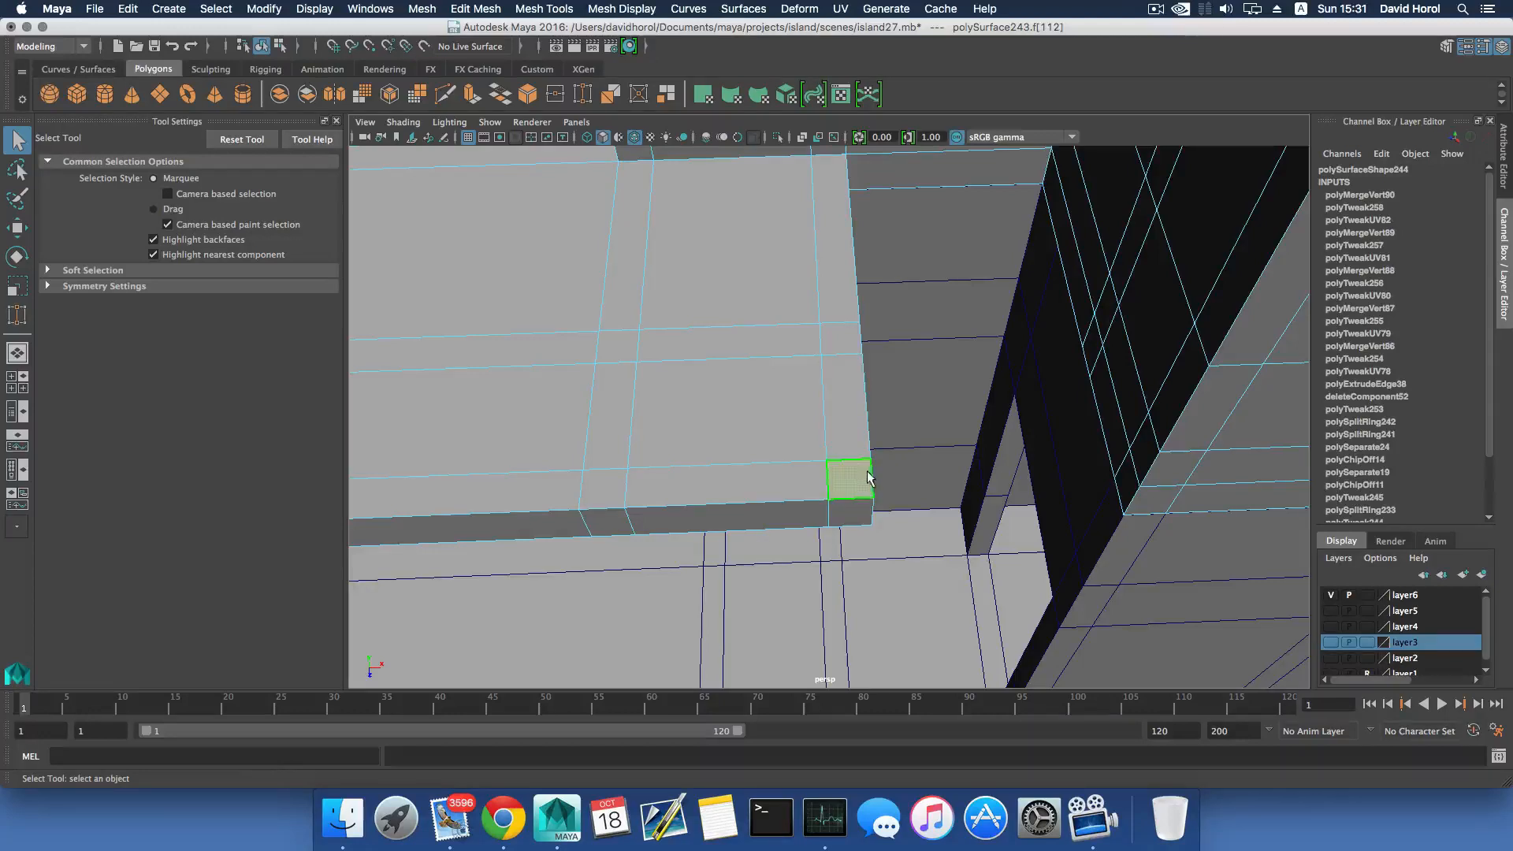
{"action": "right_click_drag", "start_coordinate": [800, 317], "coordinate": [819, 528], "text": "shift"}
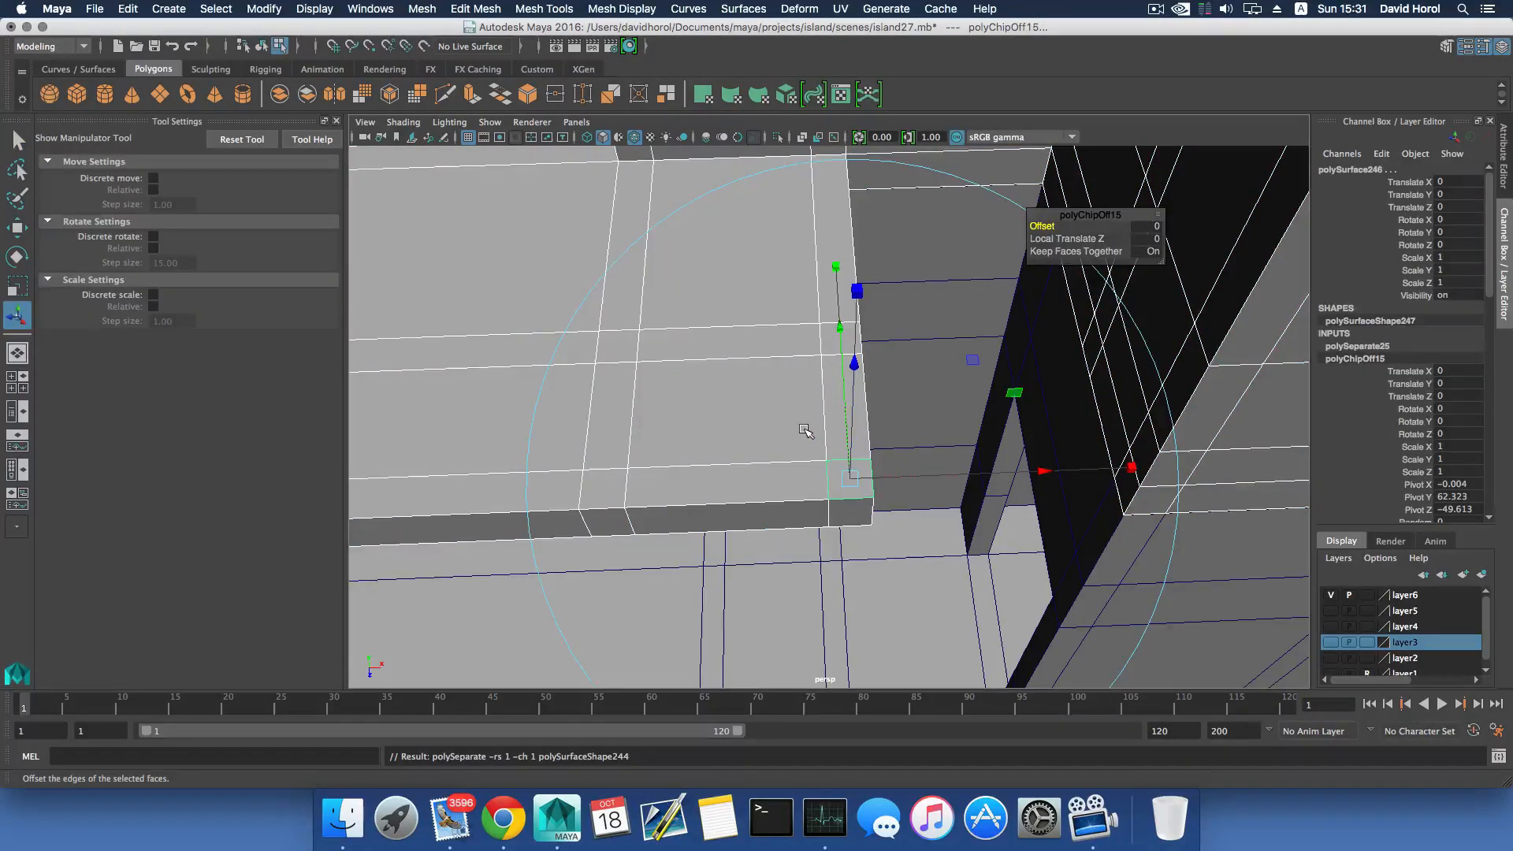
{"action": "key", "text": "F8"}
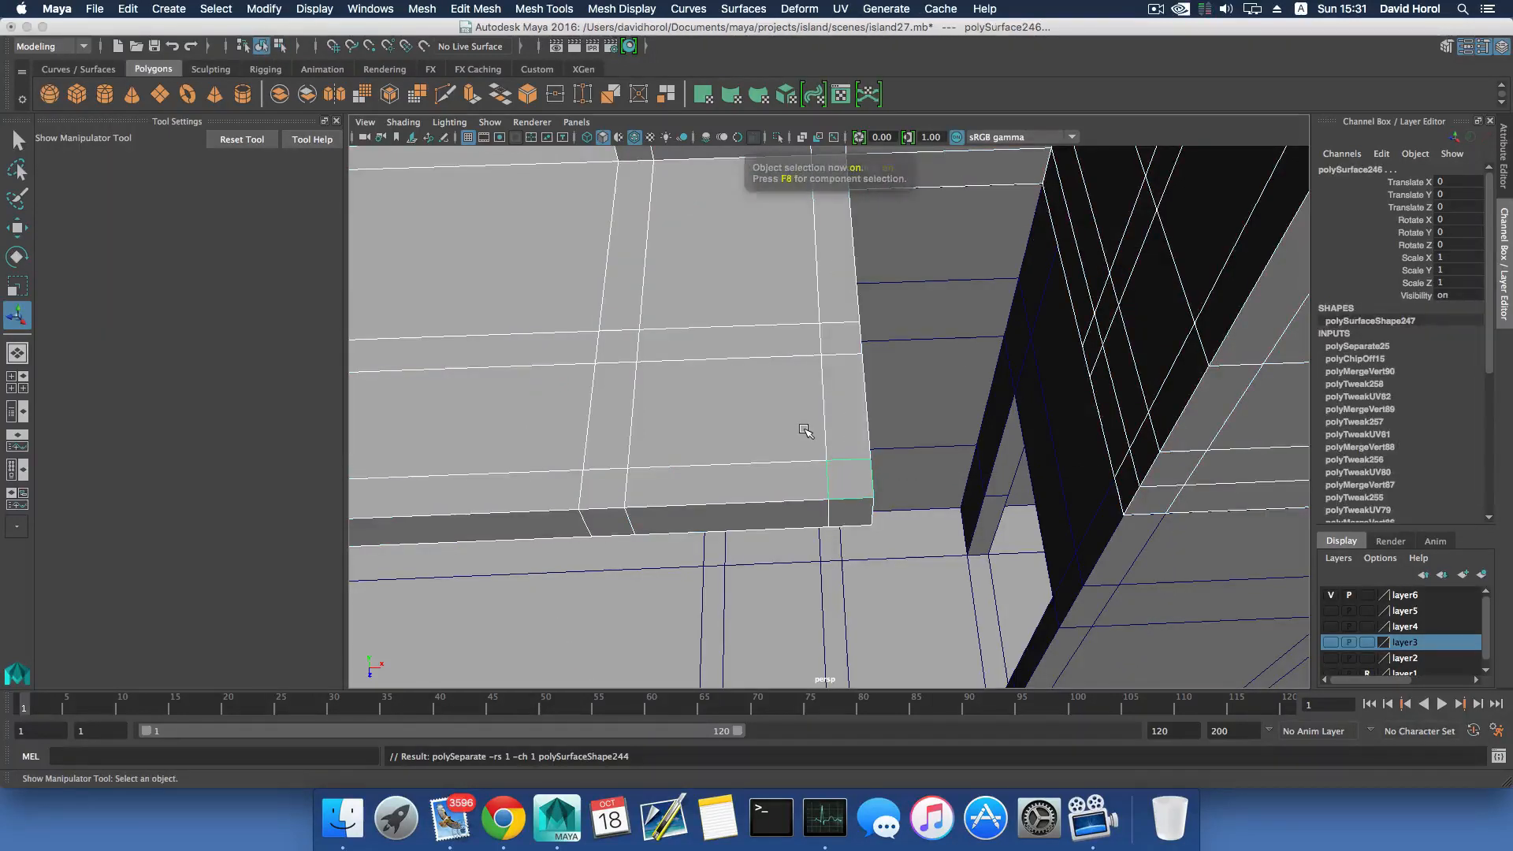
Select only the duplicated corner face and center its pivot.
{"action": "scroll", "coordinate": [809, 440], "scroll_direction": "down", "scroll_amount": 6}
{"action": "left_click", "coordinate": [882, 374]}
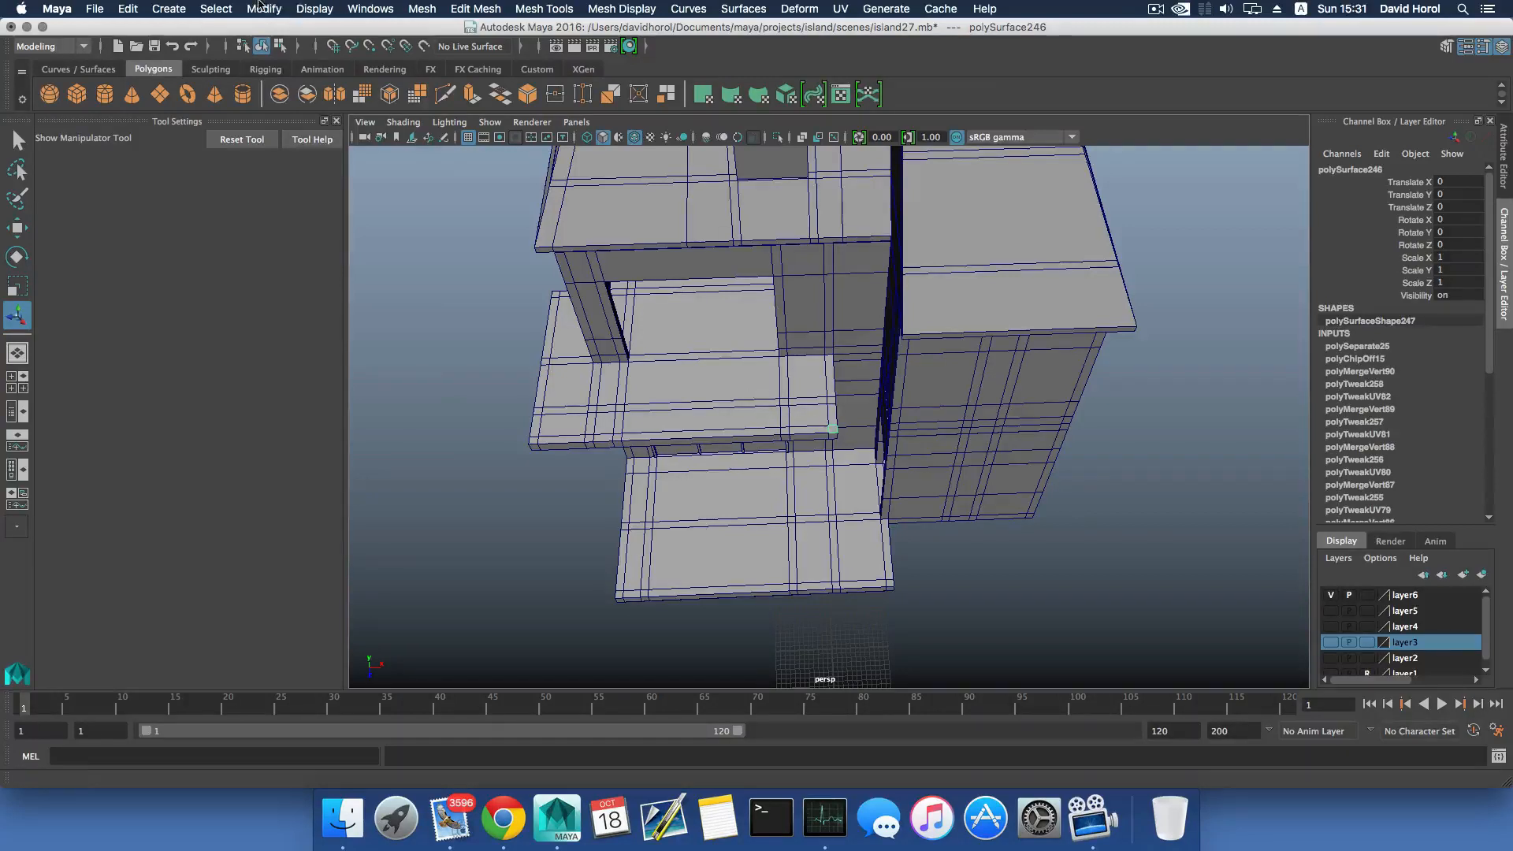
{"action": "left_click", "coordinate": [262, 8]}
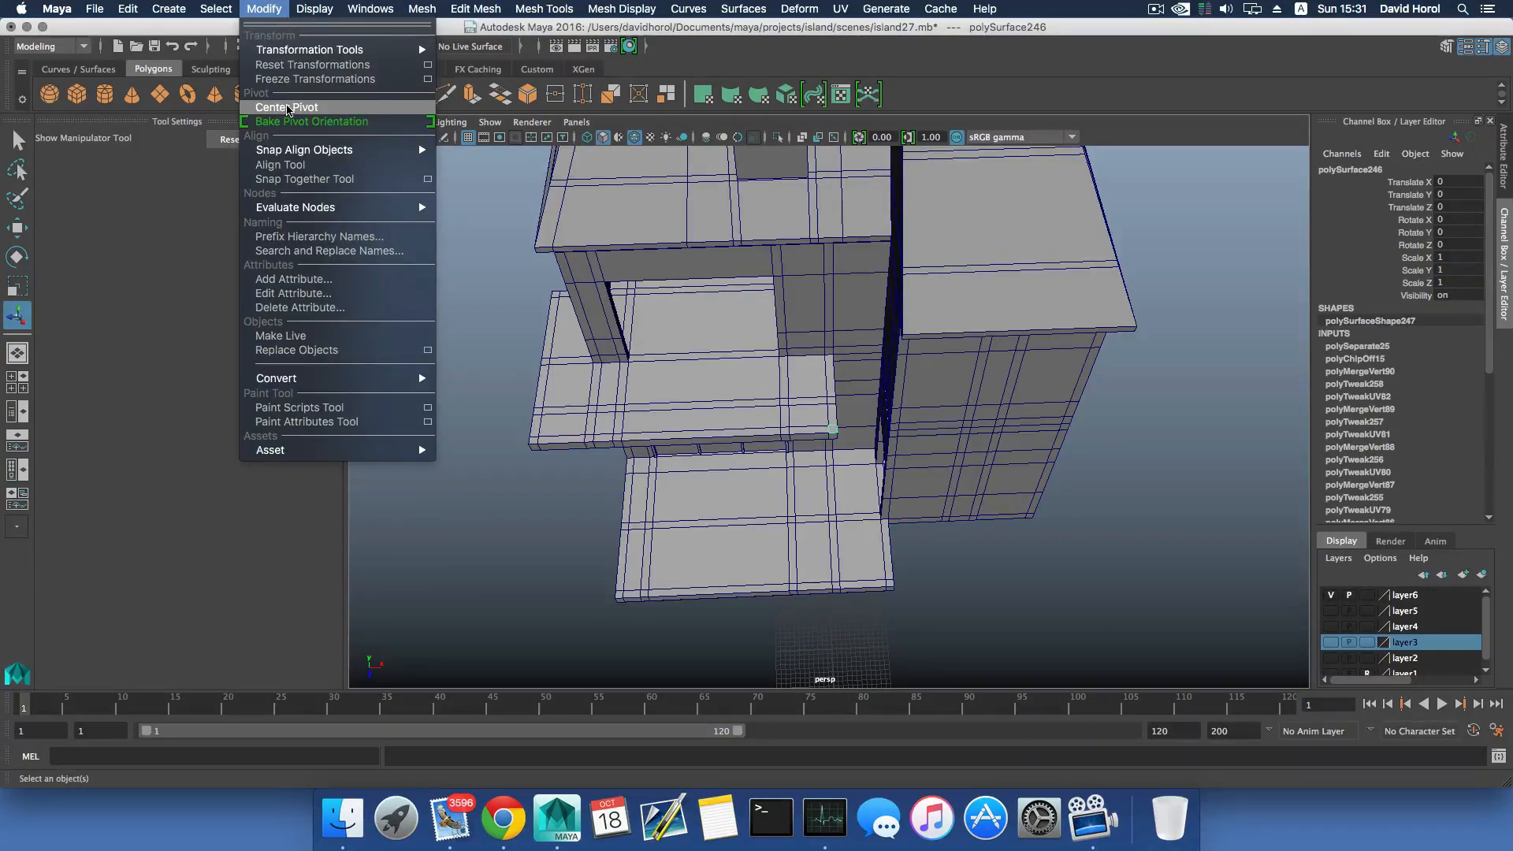
{"action": "left_click", "coordinate": [288, 108]}
Extrude the duplicated corner face upward by about 0.3 units to form a low base block.
{"action": "right_click_drag", "start_coordinate": [838, 397], "coordinate": [1031, 470], "text": "alt"}
{"action": "right_click_drag", "start_coordinate": [747, 435], "coordinate": [895, 463], "text": "alt"}
{"action": "left_click_drag", "start_coordinate": [896, 462], "coordinate": [897, 409], "text": "alt"}
{"action": "middle_click_drag", "start_coordinate": [868, 335], "coordinate": [861, 533], "text": "alt"}
{"action": "left_click_drag", "start_coordinate": [848, 421], "coordinate": [811, 471], "text": "alt"}
{"action": "middle_click_drag", "start_coordinate": [812, 471], "coordinate": [815, 467], "text": "alt"}
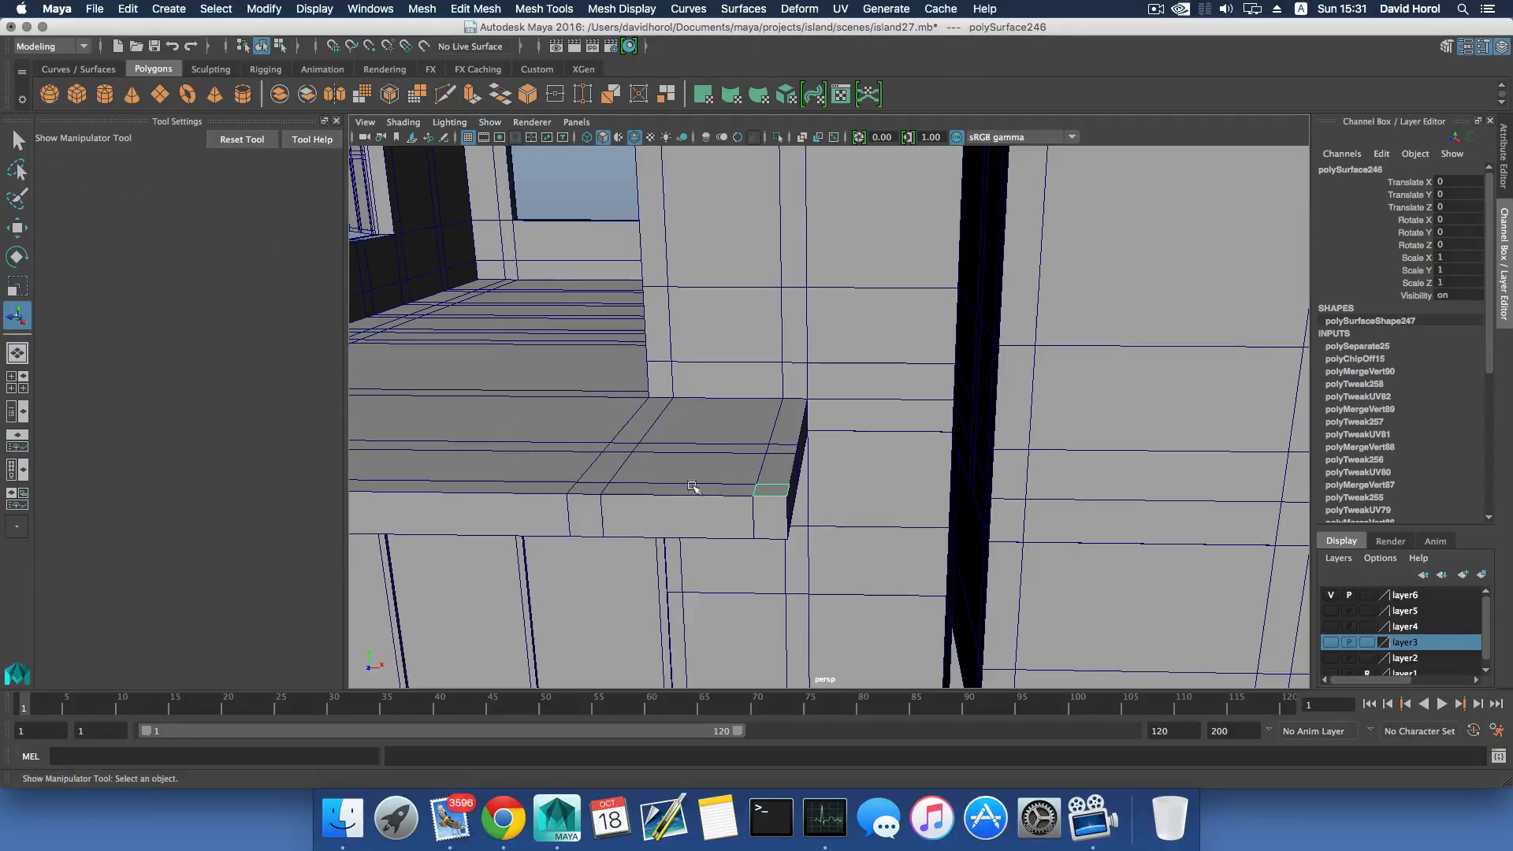
{"action": "key", "text": "w"}
{"action": "middle_click_drag", "start_coordinate": [811, 522], "coordinate": [817, 480], "text": "alt"}
{"action": "left_click_drag", "start_coordinate": [817, 480], "coordinate": [777, 479], "text": "alt"}
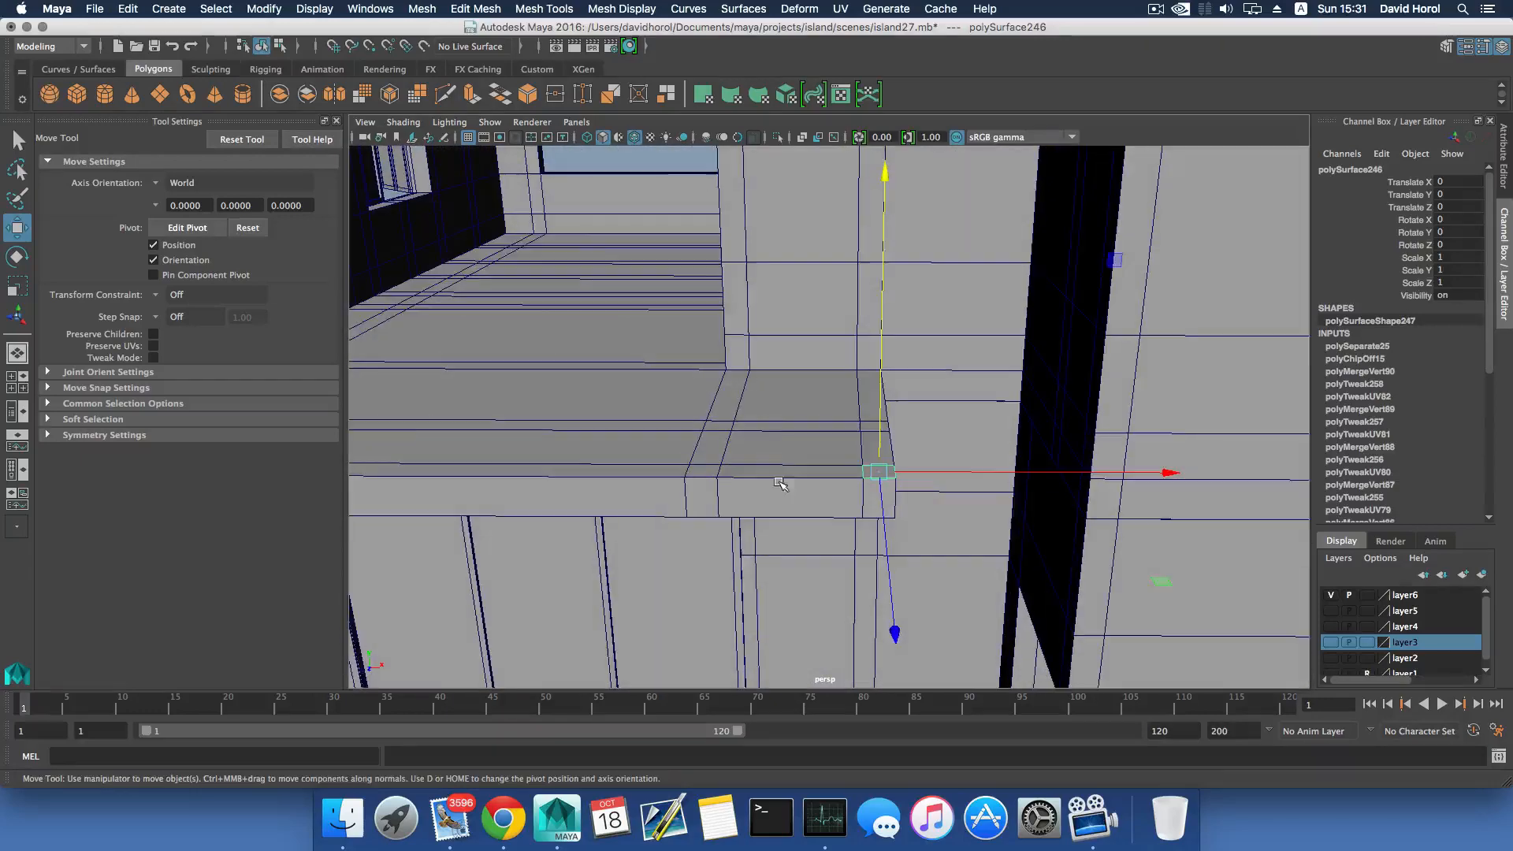
{"action": "middle_click_drag", "start_coordinate": [777, 479], "coordinate": [735, 540], "text": "alt"}
{"action": "left_click", "coordinate": [473, 97]}
{"action": "left_click_drag", "start_coordinate": [796, 354], "coordinate": [764, 328], "text": "alt"}
{"action": "middle_click_drag", "start_coordinate": [764, 327], "coordinate": [753, 363], "text": "alt"}
{"action": "left_click_drag", "start_coordinate": [816, 324], "coordinate": [813, 315]}
{"action": "scroll", "coordinate": [813, 316], "scroll_direction": "up", "scroll_amount": 4}
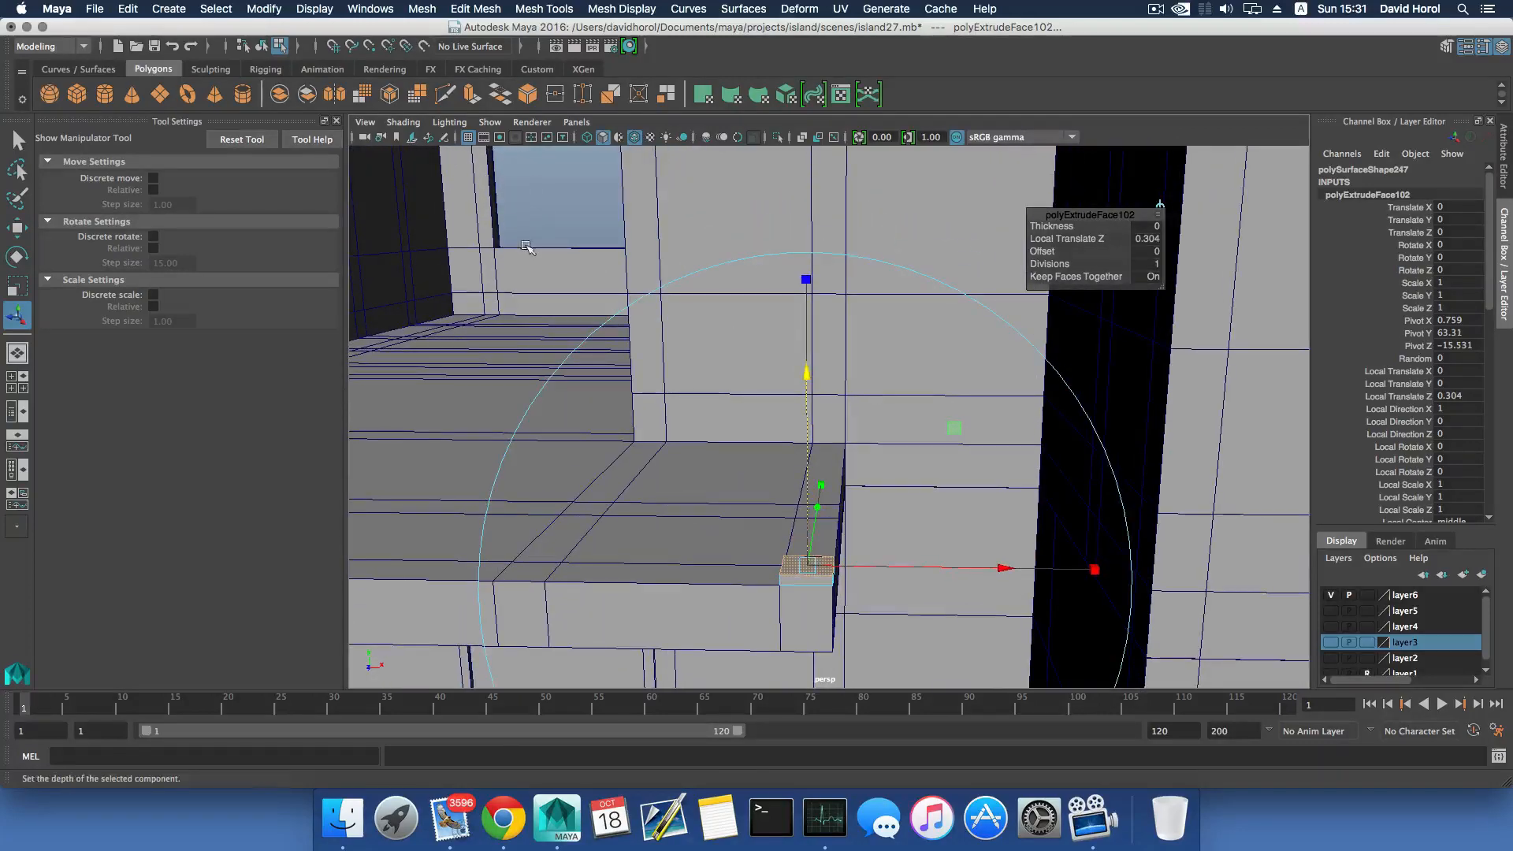
Extrude the block's top face again and scale it uniformly inward to about 0.78.
{"action": "left_click", "coordinate": [470, 97]}
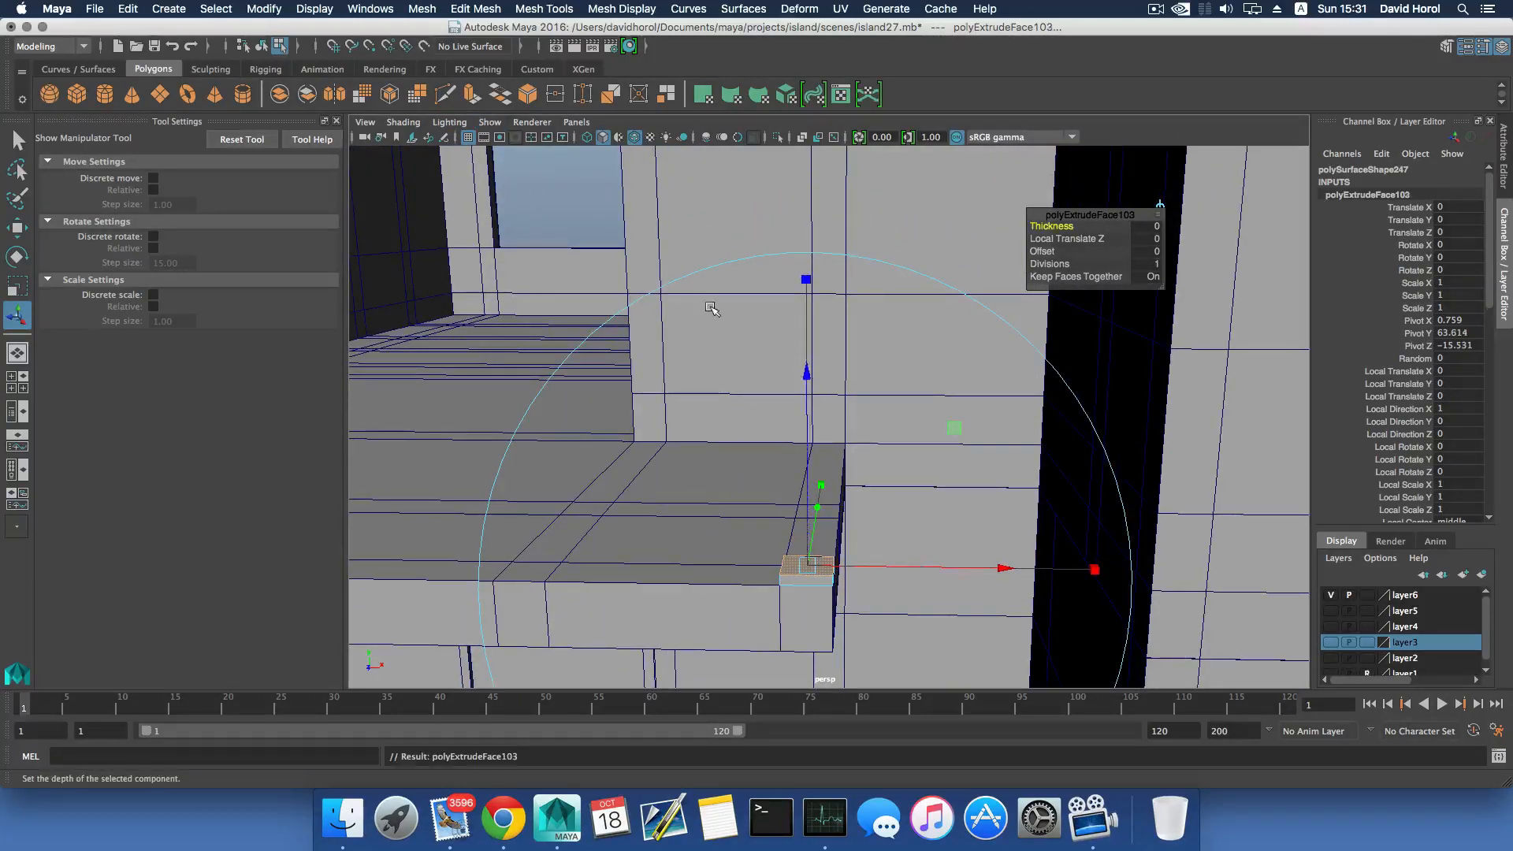
{"action": "left_click_drag", "start_coordinate": [710, 304], "coordinate": [700, 282], "text": "alt"}
{"action": "middle_click_drag", "start_coordinate": [700, 282], "coordinate": [685, 254], "text": "alt"}
{"action": "right_click_drag", "start_coordinate": [685, 254], "coordinate": [714, 273], "text": "alt"}
{"action": "middle_click_drag", "start_coordinate": [714, 273], "coordinate": [719, 312], "text": "alt"}
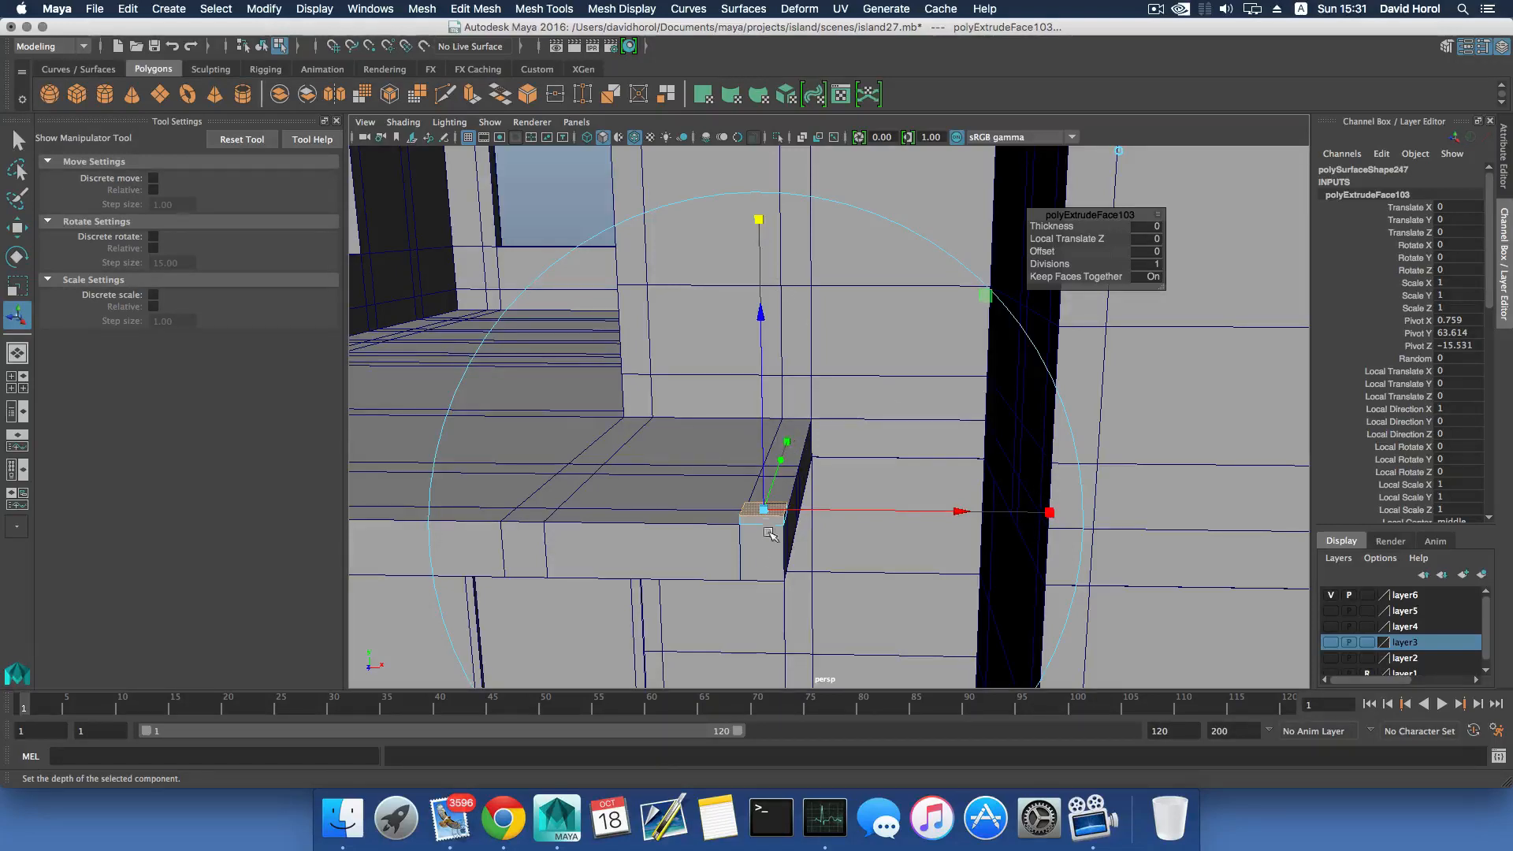
{"action": "left_click_drag", "start_coordinate": [764, 510], "coordinate": [755, 510]}
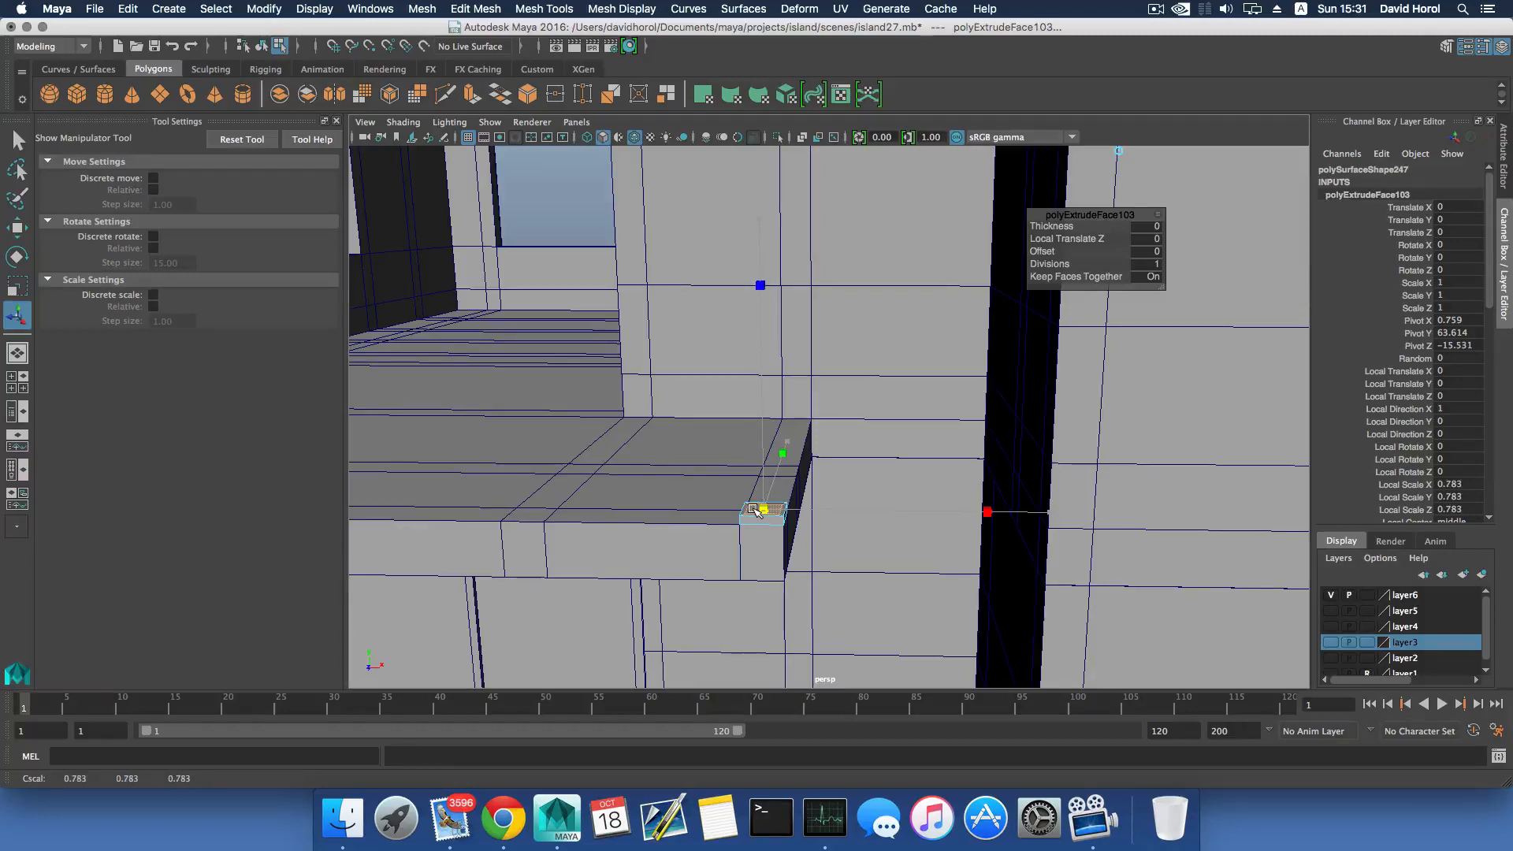
{"action": "scroll", "coordinate": [855, 591], "scroll_direction": "up", "scroll_amount": 6}
{"action": "middle_click_drag", "start_coordinate": [845, 582], "coordinate": [869, 567], "text": "alt"}
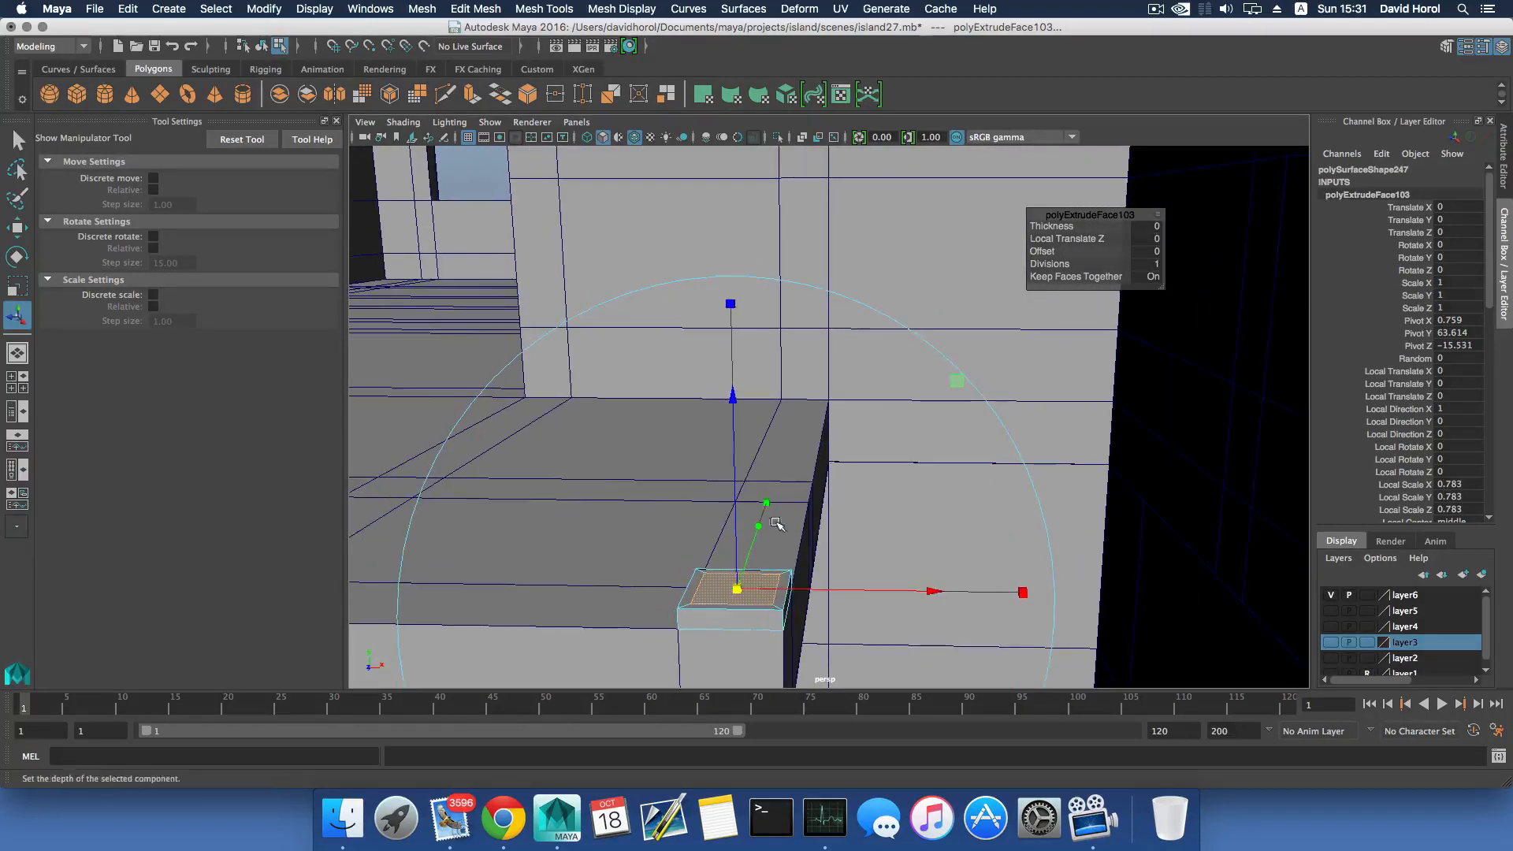
Extrude the base block's inset top face upward by about 0.25 units and scale it to 0.8 for a taper.
{"action": "left_click", "coordinate": [472, 93]}
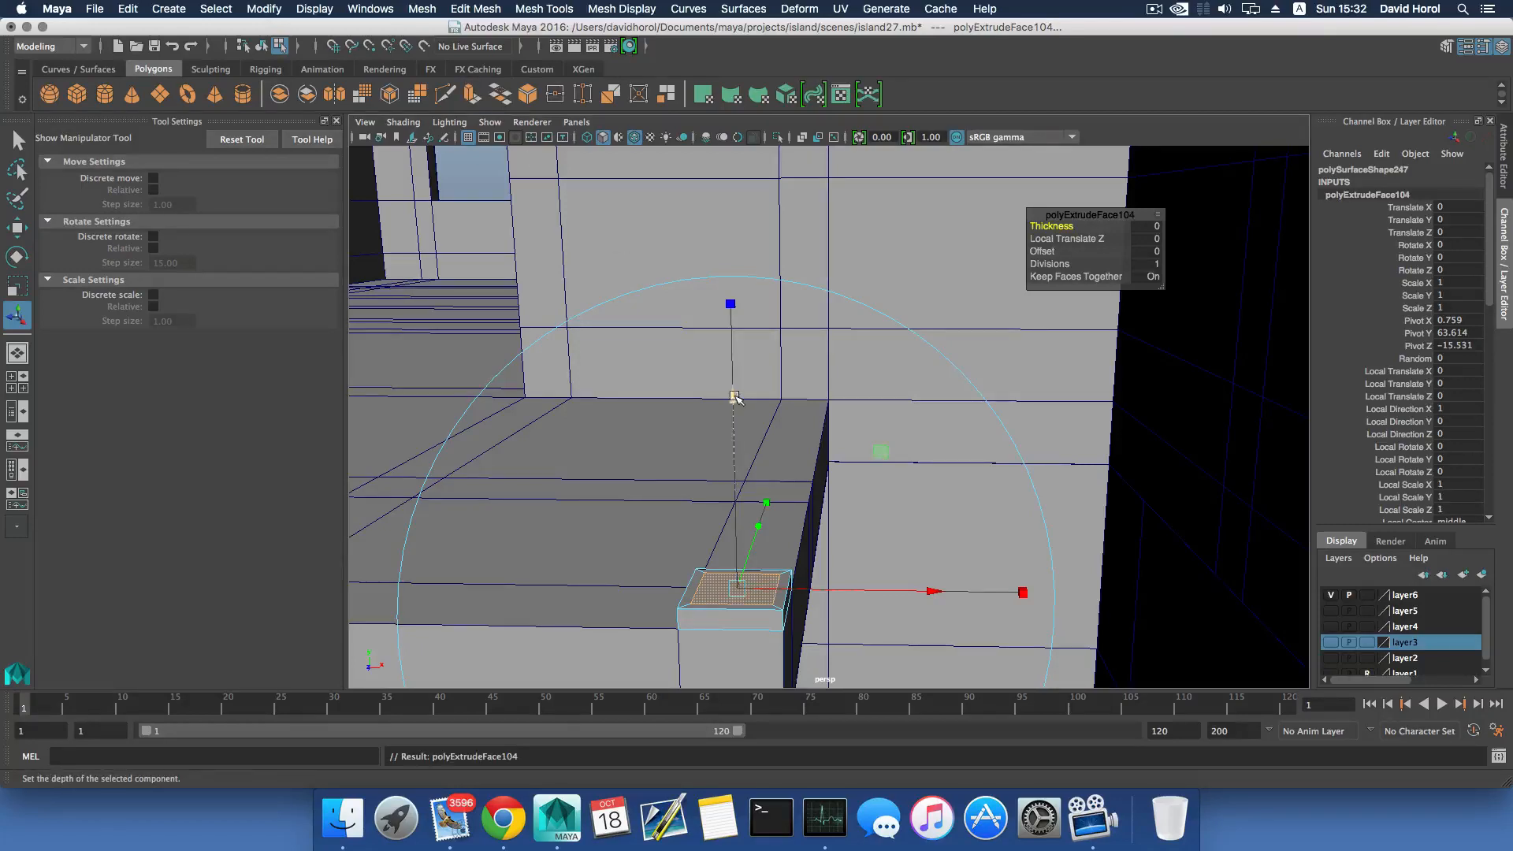
{"action": "mouse_move", "coordinate": [735, 396]}
{"action": "left_mouse_down"}
{"action": "mouse_move", "coordinate": [731, 332]}
{"action": "mouse_move", "coordinate": [738, 368]}
{"action": "left_mouse_up"}
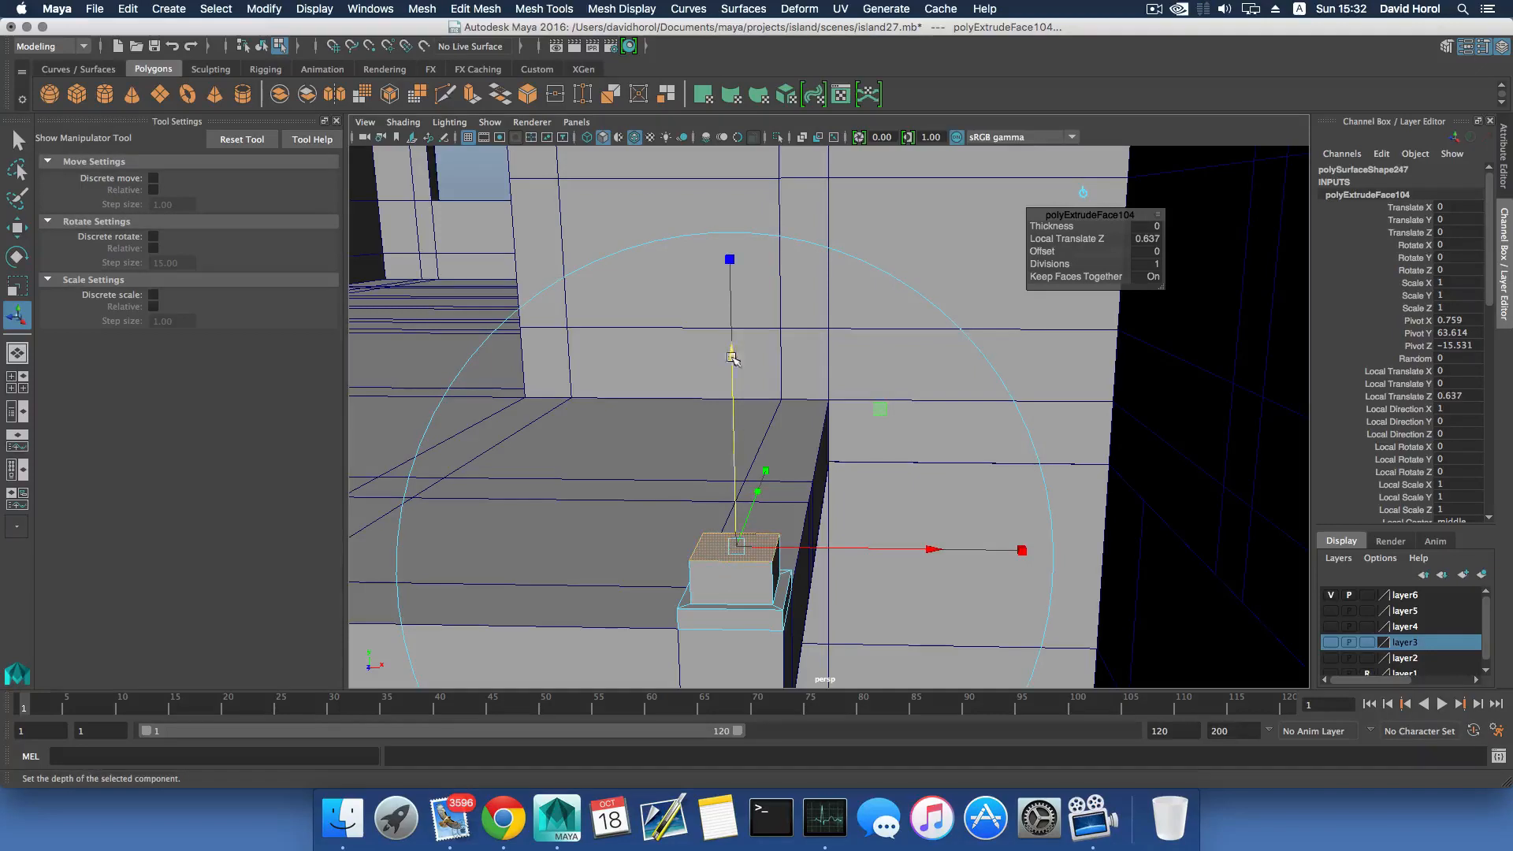
{"action": "left_click", "coordinate": [730, 258]}
{"action": "left_click_drag", "start_coordinate": [735, 546], "coordinate": [734, 380]}
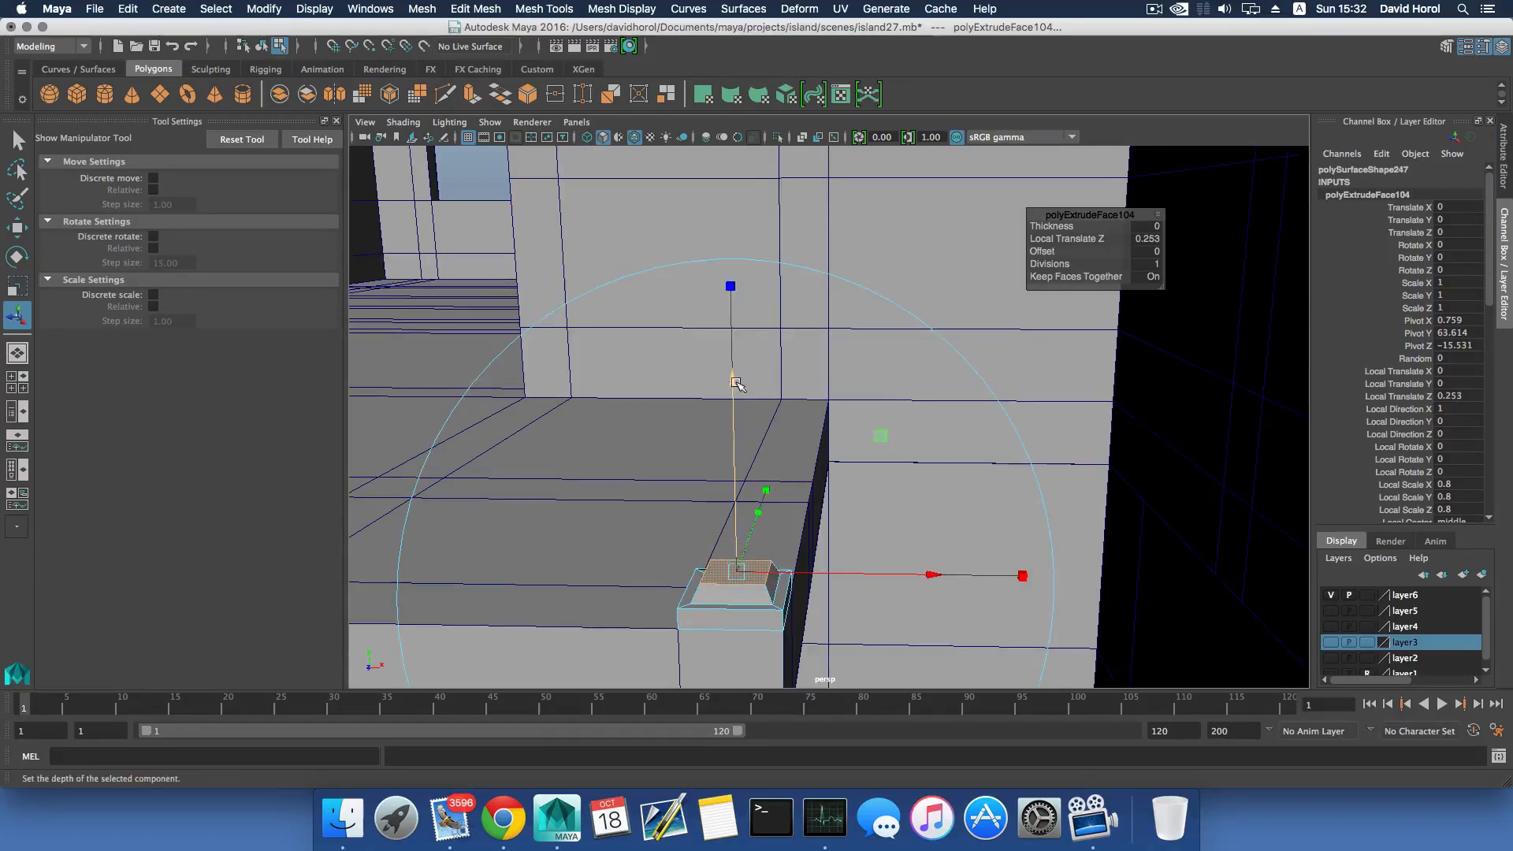
Extrude the tapered base's top face upward by about 3.9 units to form the post shaft and return to object mode.
{"action": "scroll", "coordinate": [749, 408], "scroll_direction": "down", "scroll_amount": 3}
{"action": "key", "text": "f"}
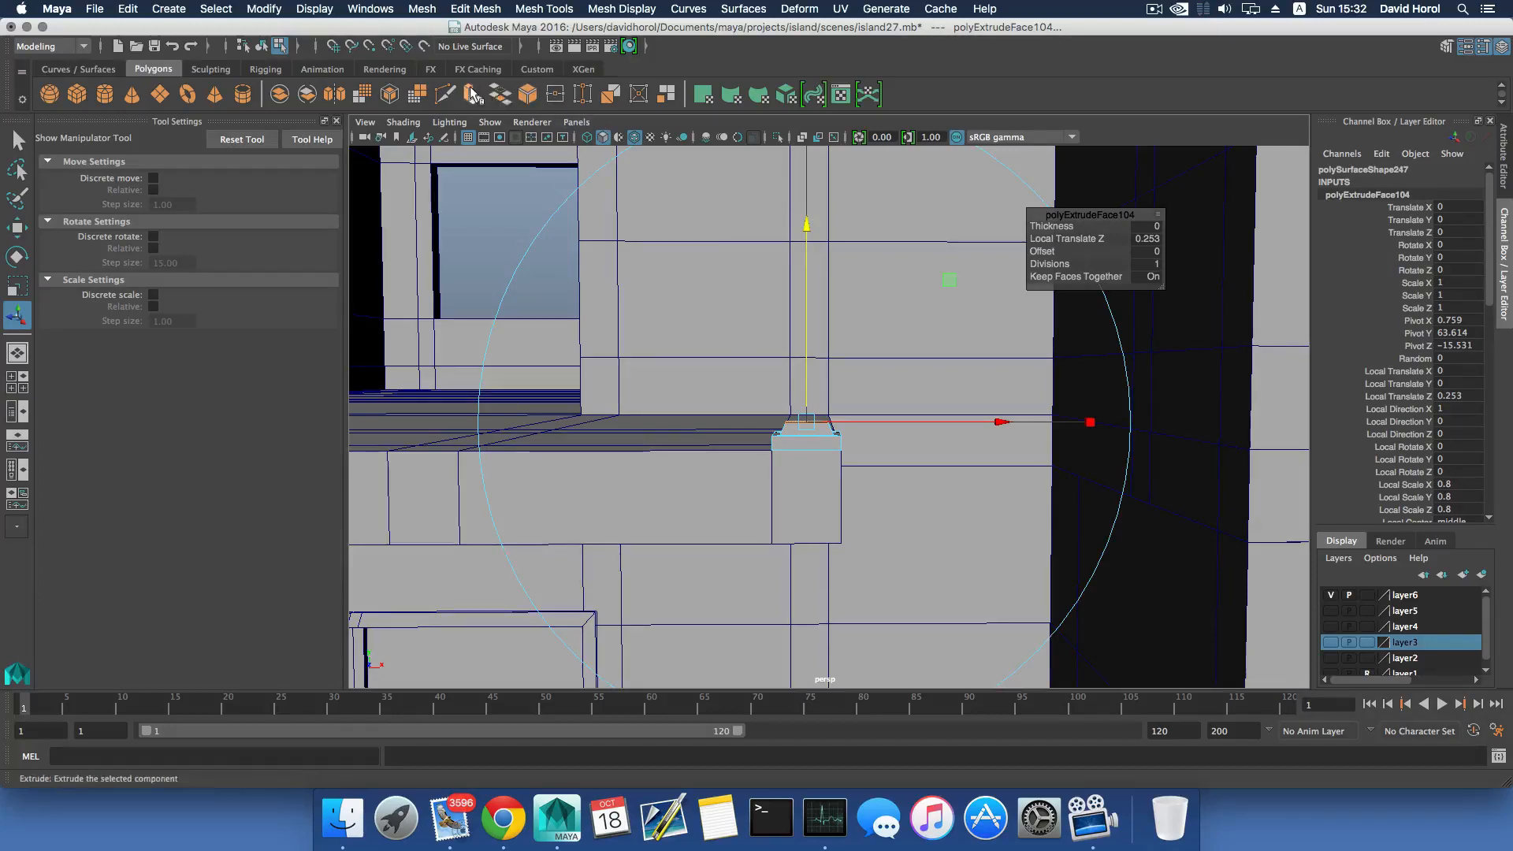
{"action": "key", "text": "ctrl+e"}
{"action": "left_click_drag", "start_coordinate": [806, 224], "coordinate": [790, 45]}
{"action": "middle_click_drag", "start_coordinate": [840, 188], "coordinate": [831, 345], "text": "alt"}
{"action": "right_click_drag", "start_coordinate": [830, 347], "coordinate": [661, 381], "text": "alt"}
{"action": "middle_click_drag", "start_coordinate": [827, 389], "coordinate": [819, 405], "text": "alt"}
{"action": "right_click_drag", "start_coordinate": [806, 351], "coordinate": [871, 386], "text": "alt"}
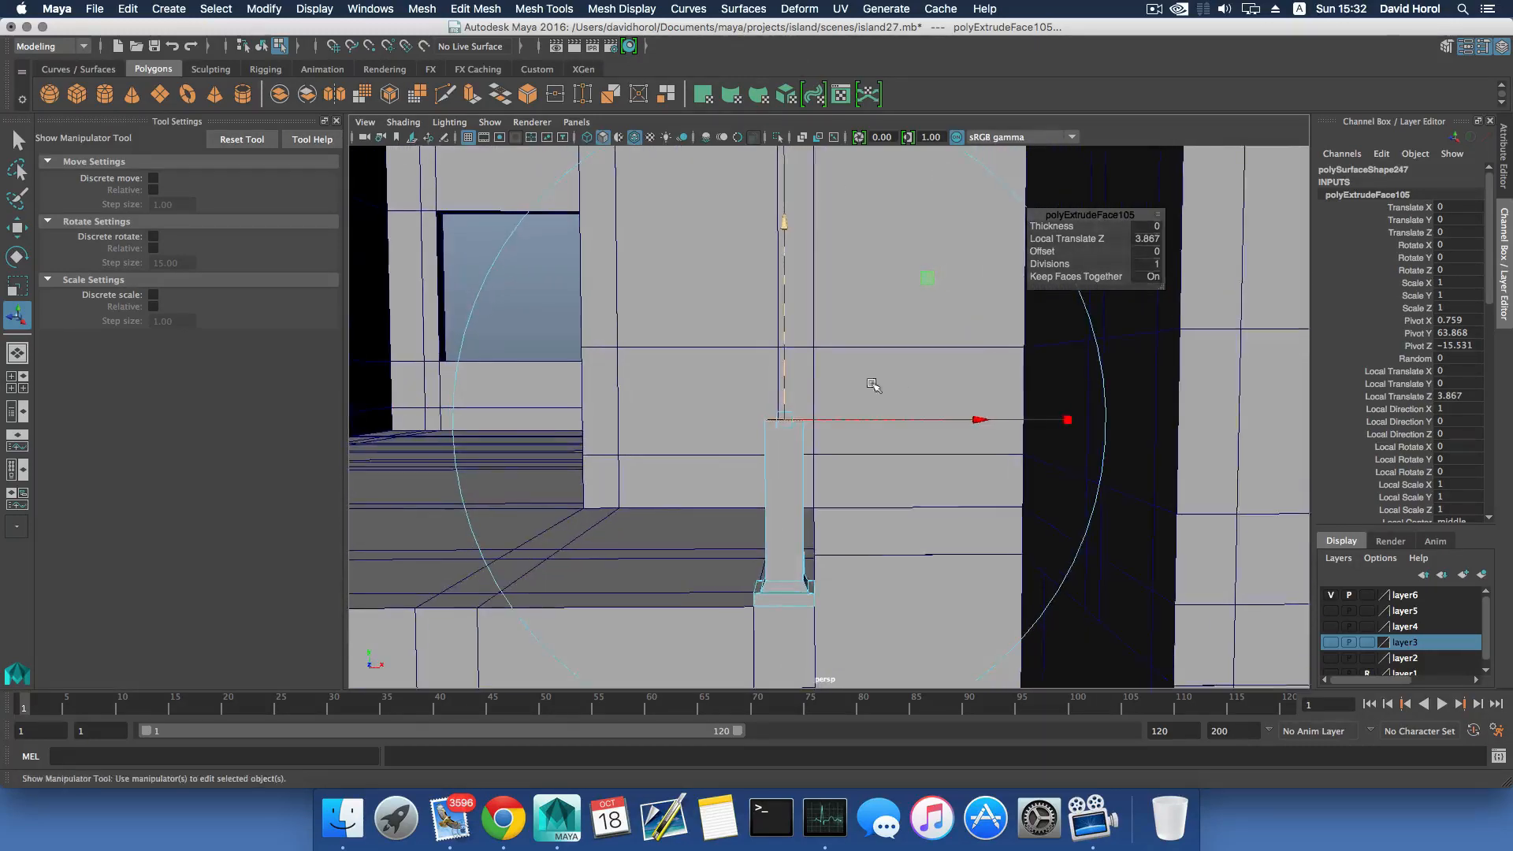
{"action": "middle_click_drag", "start_coordinate": [837, 396], "coordinate": [873, 352], "text": "alt"}
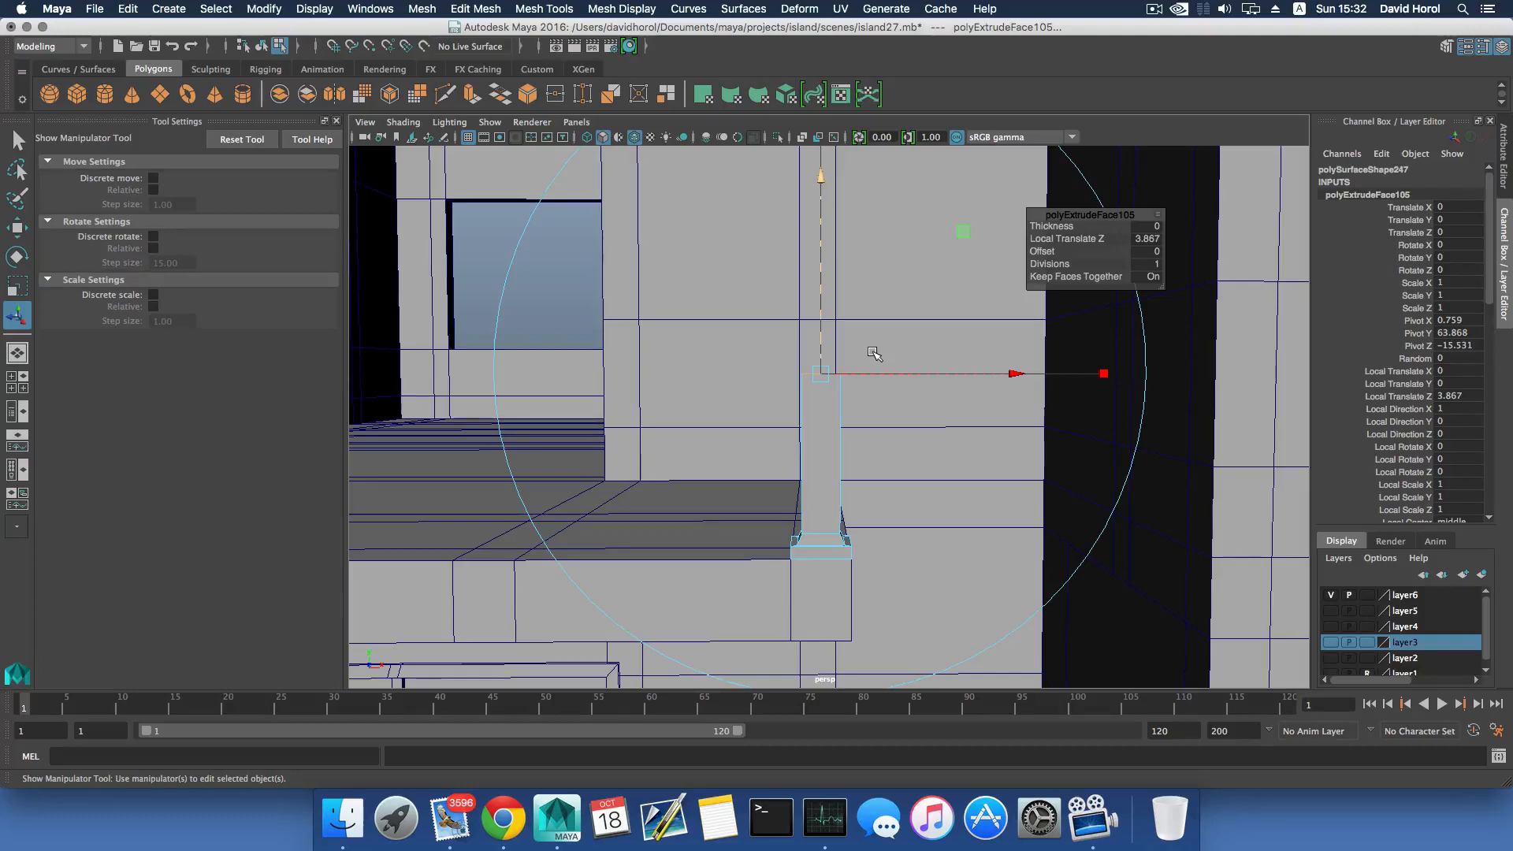
{"action": "key", "text": "F8"}
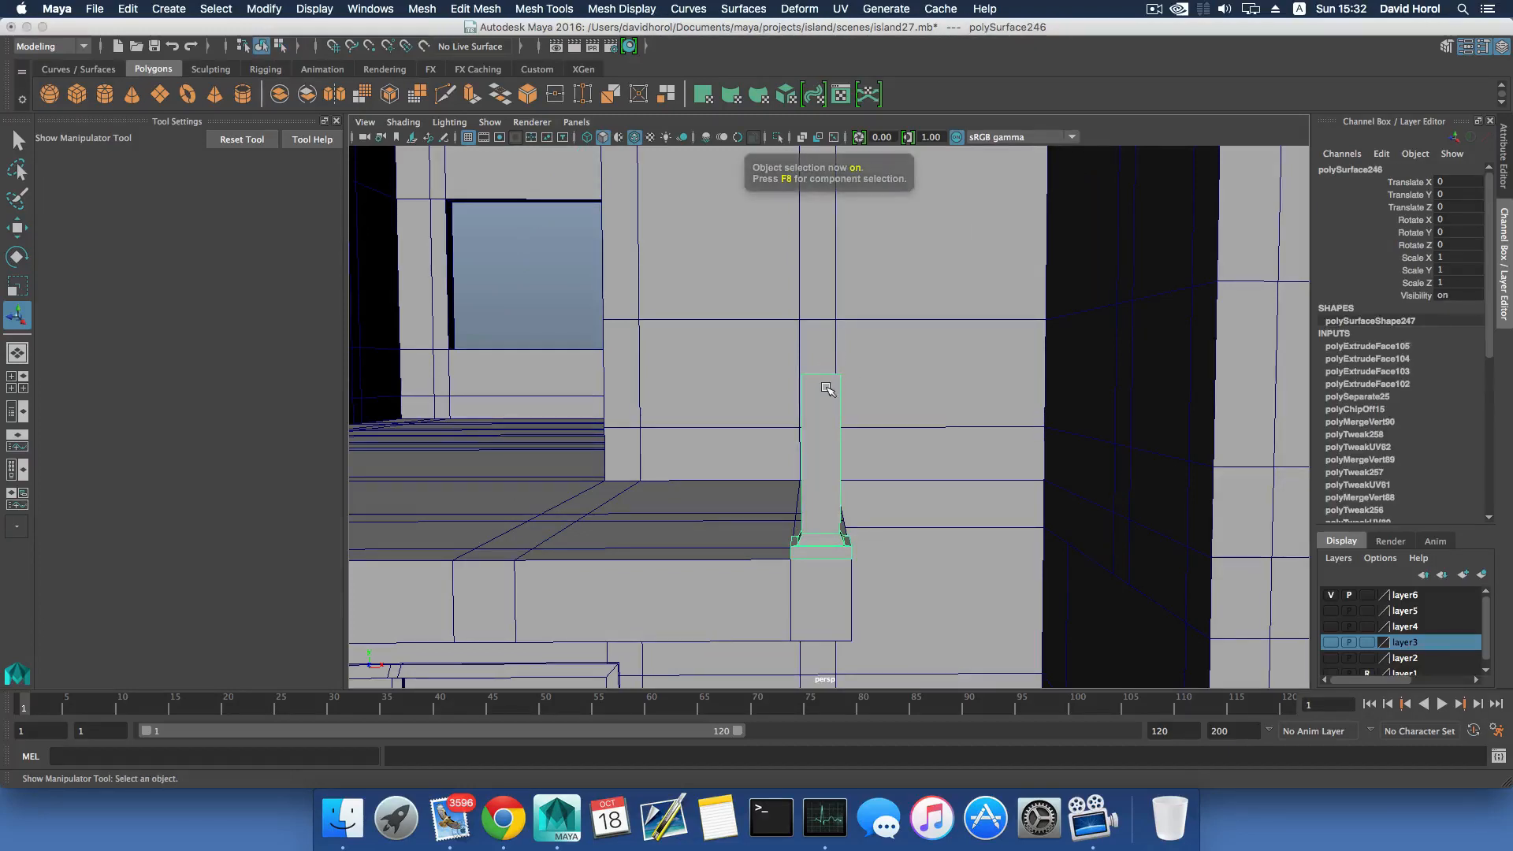
Insert two vertical edge loops through the middle of the post, one across each pair of opposite sides.
{"action": "left_click_drag", "start_coordinate": [826, 386], "coordinate": [817, 410], "text": "alt"}
{"action": "middle_click_drag", "start_coordinate": [817, 399], "coordinate": [816, 322], "text": "alt"}
{"action": "right_click_drag", "start_coordinate": [802, 401], "coordinate": [813, 366]}
{"action": "left_click", "coordinate": [807, 426]}
{"action": "right_click_drag", "start_coordinate": [809, 430], "coordinate": [816, 473], "text": "shift"}
{"action": "left_click_drag", "start_coordinate": [815, 473], "coordinate": [675, 395], "text": "alt"}
{"action": "left_click", "coordinate": [680, 384]}
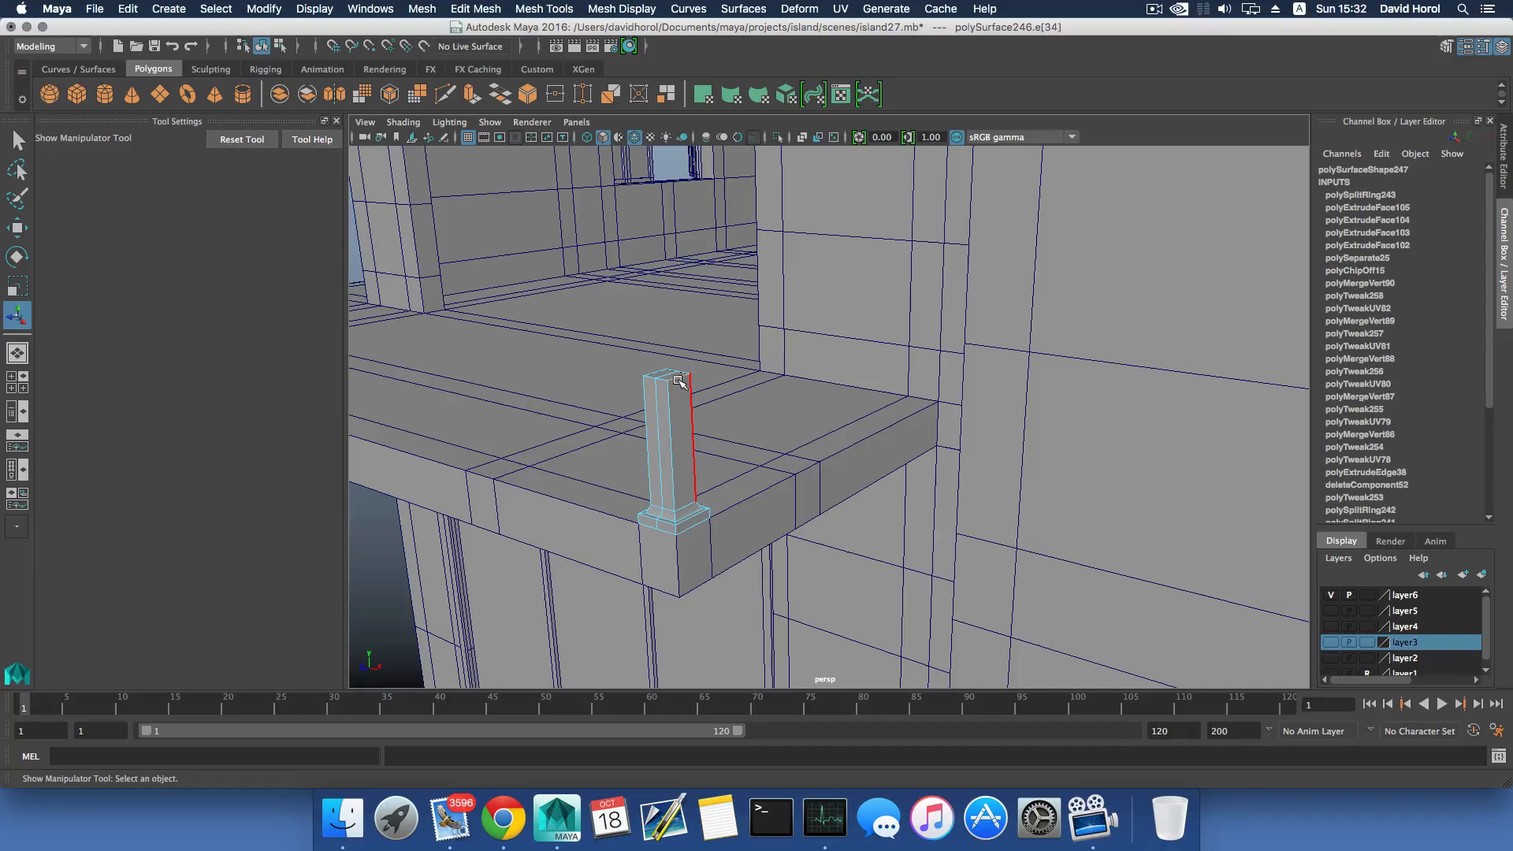
{"action": "key", "text": "g"}
{"action": "left_click_drag", "start_coordinate": [674, 401], "coordinate": [719, 407], "text": "alt"}
{"action": "mouse_move", "coordinate": [726, 400]}
{"action": "right_mouse_down"}
{"action": "mouse_move", "coordinate": [734, 438]}
{"action": "mouse_move", "coordinate": [741, 400]}
{"action": "right_mouse_up"}
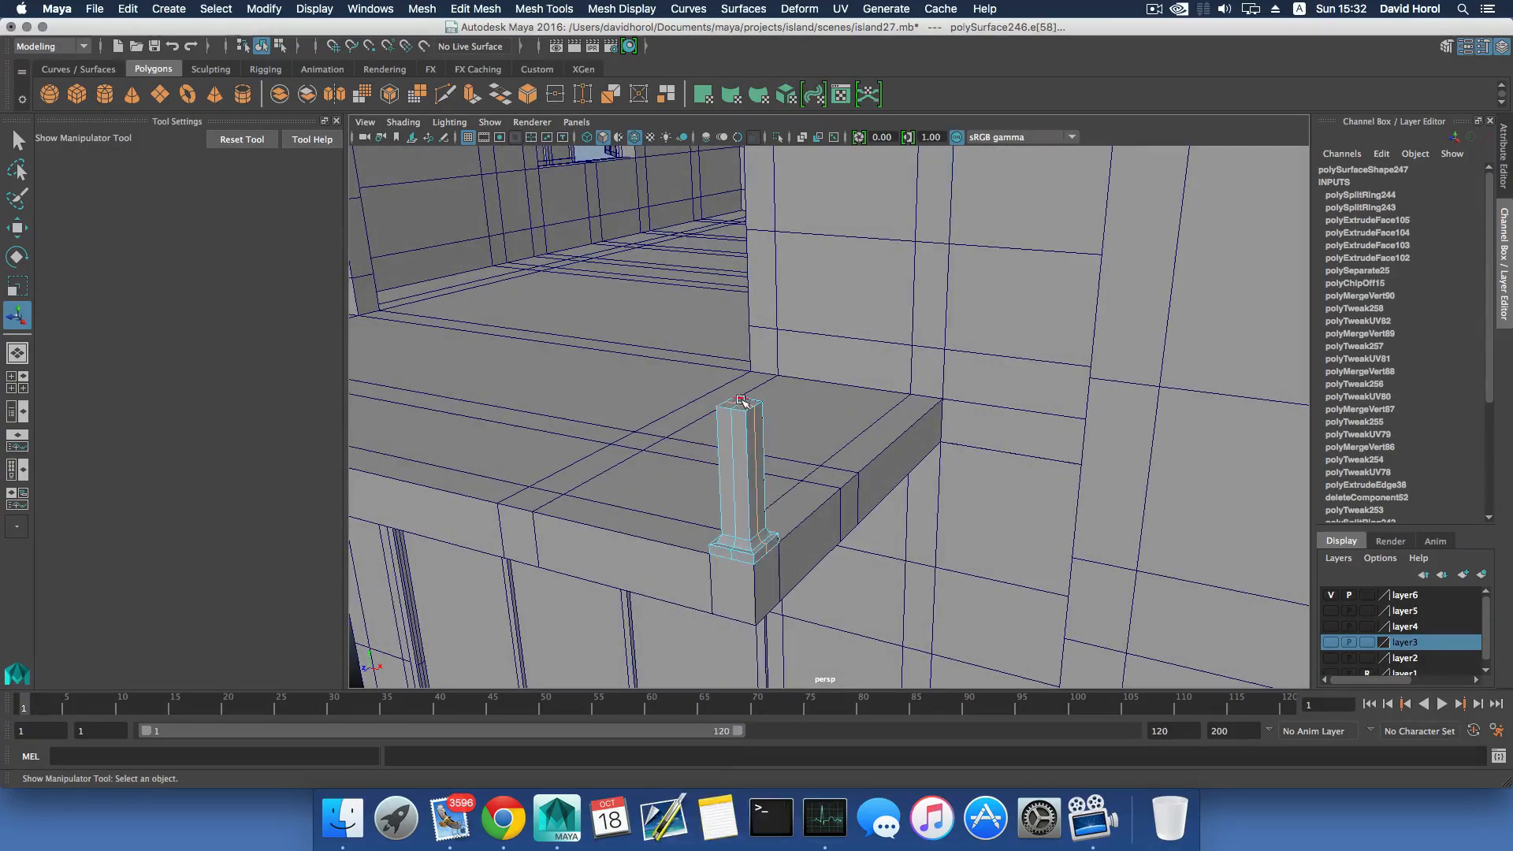
Move the post's pivot to the center point of its top face.
{"action": "key", "text": "F8"}
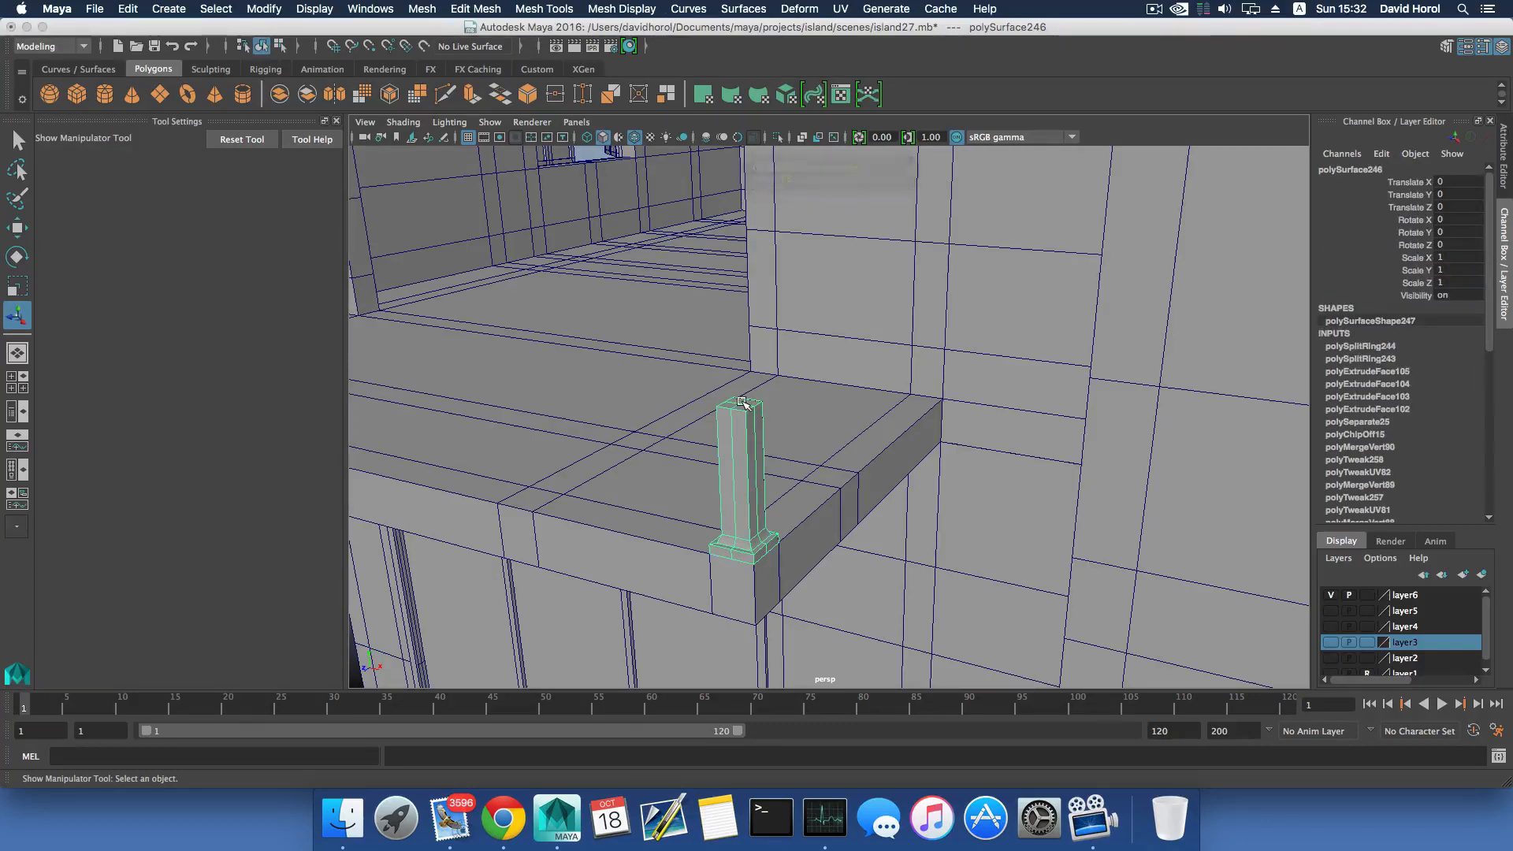
{"action": "key", "text": "w"}
{"action": "key", "text": "d"}
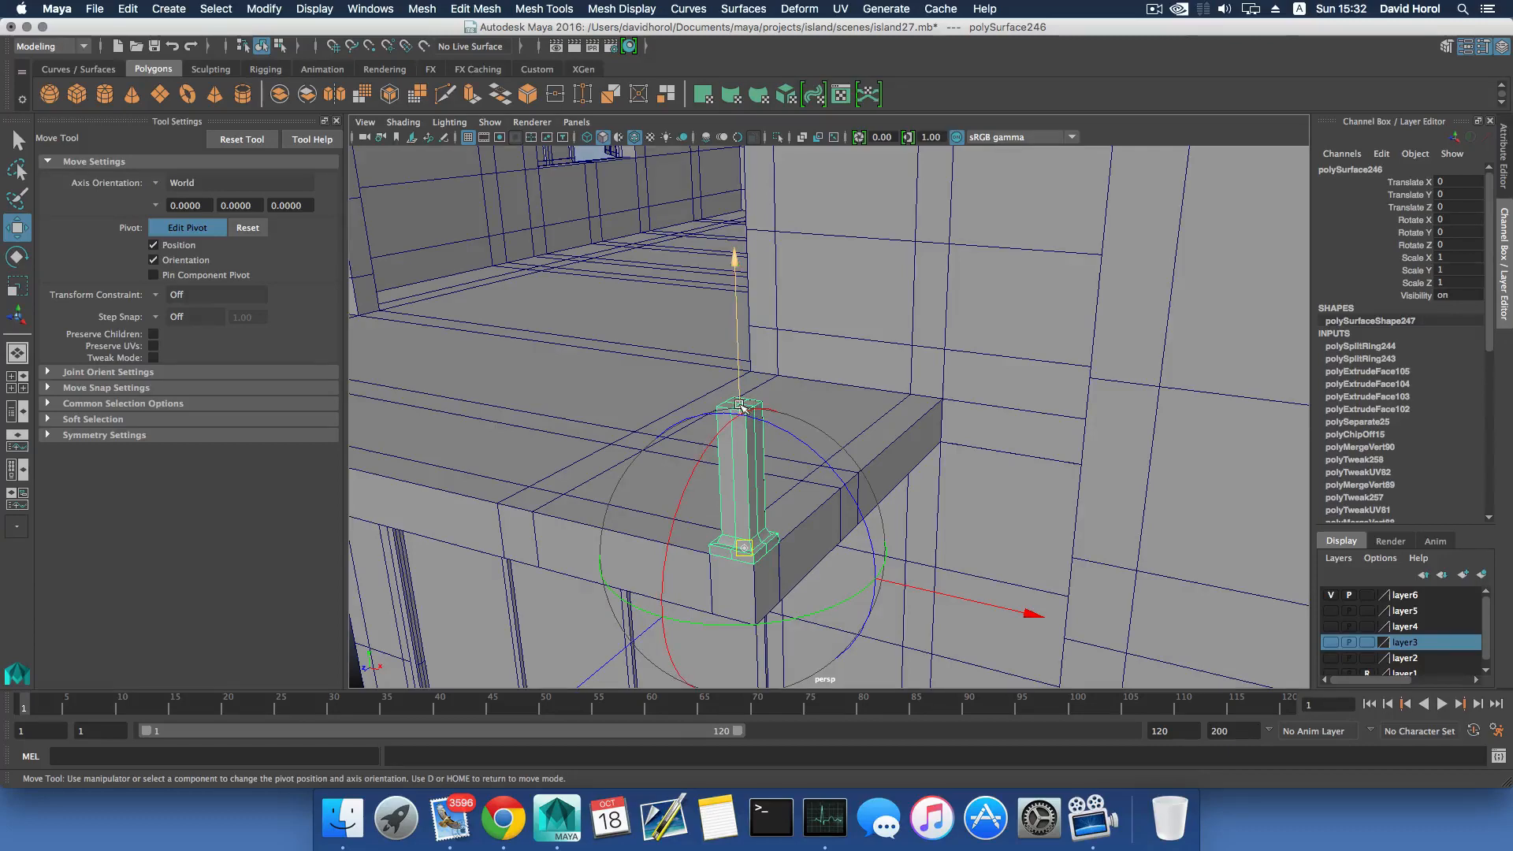
{"action": "right_click_drag", "start_coordinate": [744, 430], "coordinate": [867, 462], "text": "alt"}
{"action": "key", "text": "d"}
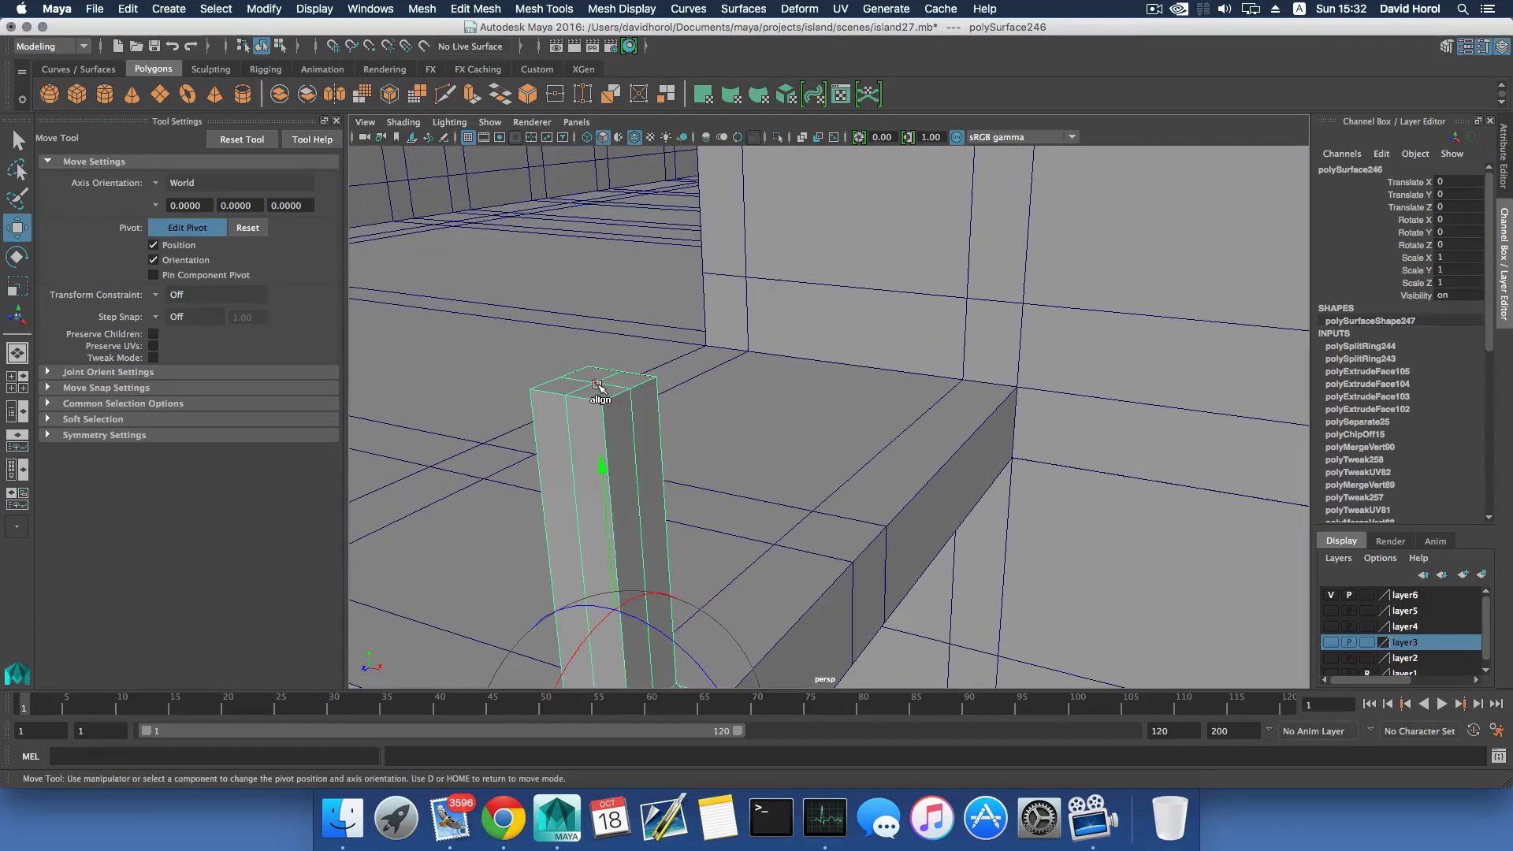
{"action": "left_click", "coordinate": [597, 385]}
{"action": "right_click_drag", "start_coordinate": [713, 418], "coordinate": [603, 406], "text": "alt"}
{"action": "mouse_move", "coordinate": [603, 405]}
{"action": "left_mouse_down", "text": "alt"}
{"action": "mouse_move", "coordinate": [728, 401]}
{"action": "mouse_move", "coordinate": [630, 407]}
{"action": "left_mouse_up", "text": "alt"}
Delete the faces on top of the post and return to object mode.
{"action": "right_click_drag", "start_coordinate": [762, 513], "coordinate": [764, 446]}
{"action": "key", "text": "q"}
{"action": "left_click", "coordinate": [761, 468]}
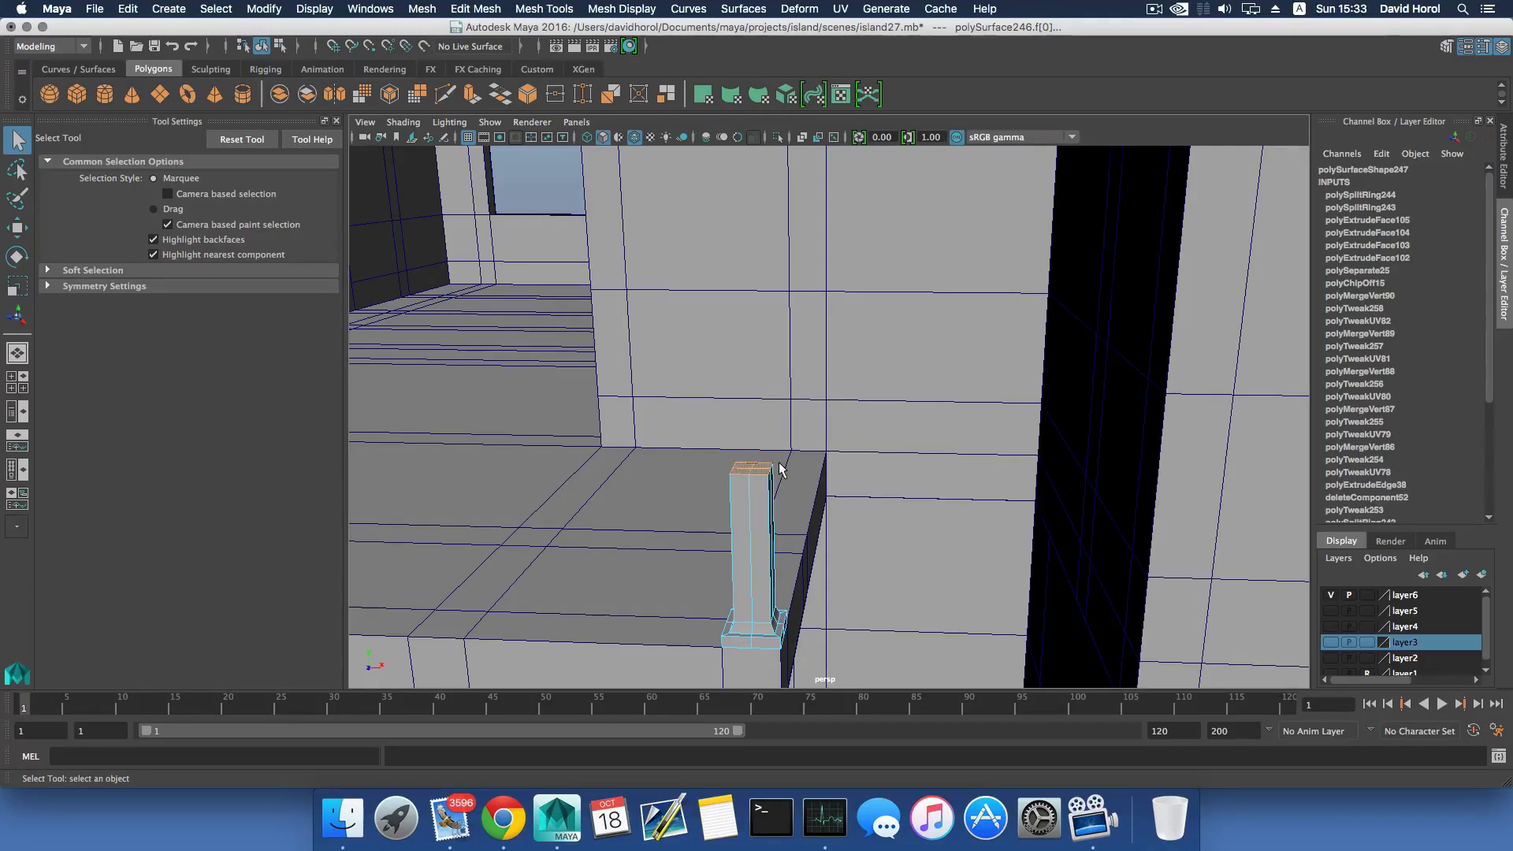
{"action": "left_click", "coordinate": [779, 469]}
{"action": "key", "text": "F8"}
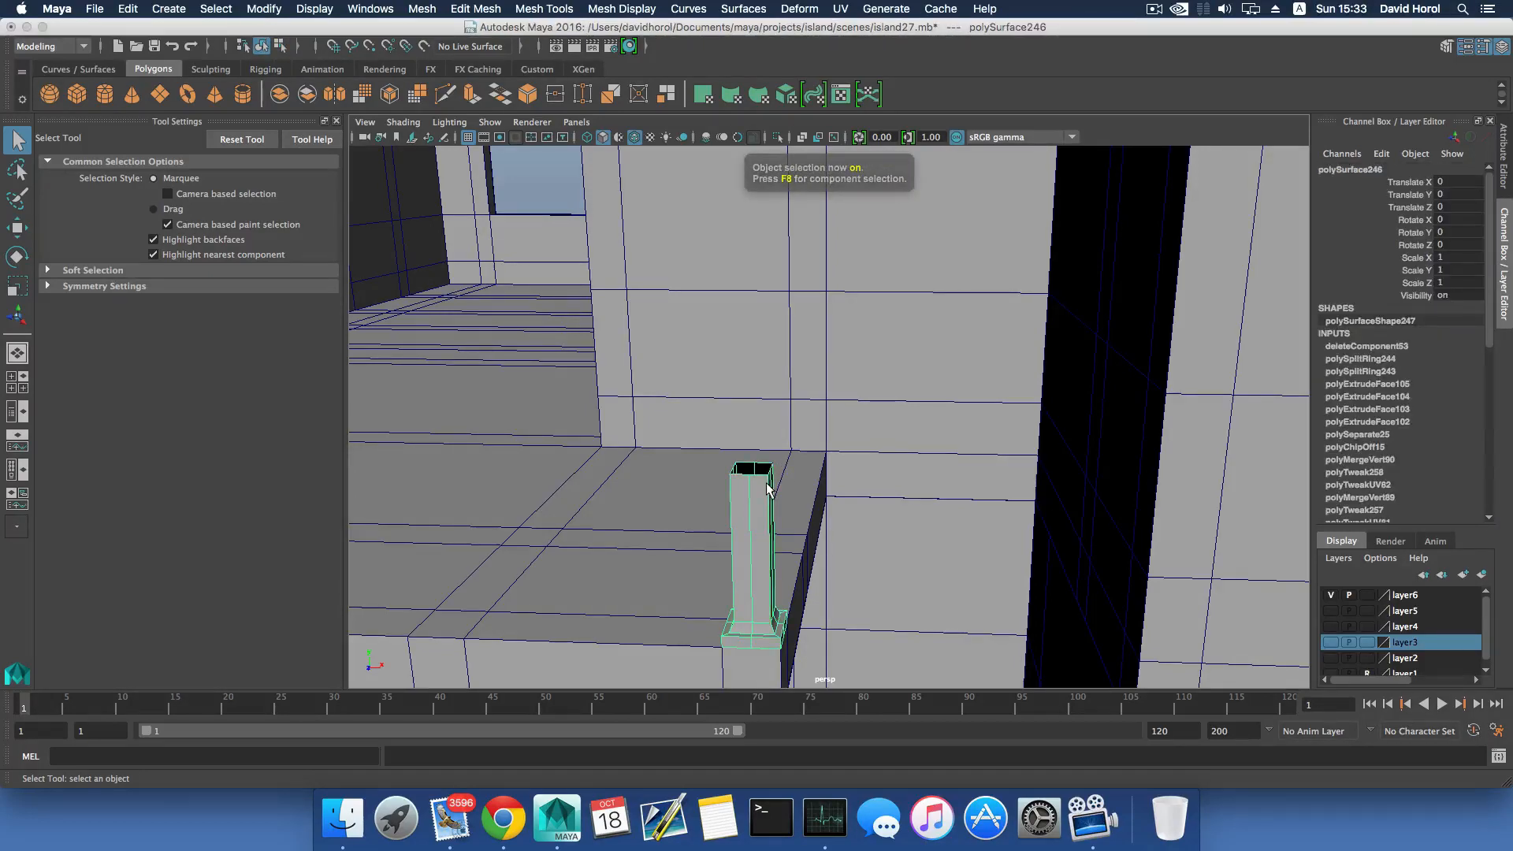
Duplicate the open-topped post in place, ready for rotating.
{"action": "key", "text": "w"}
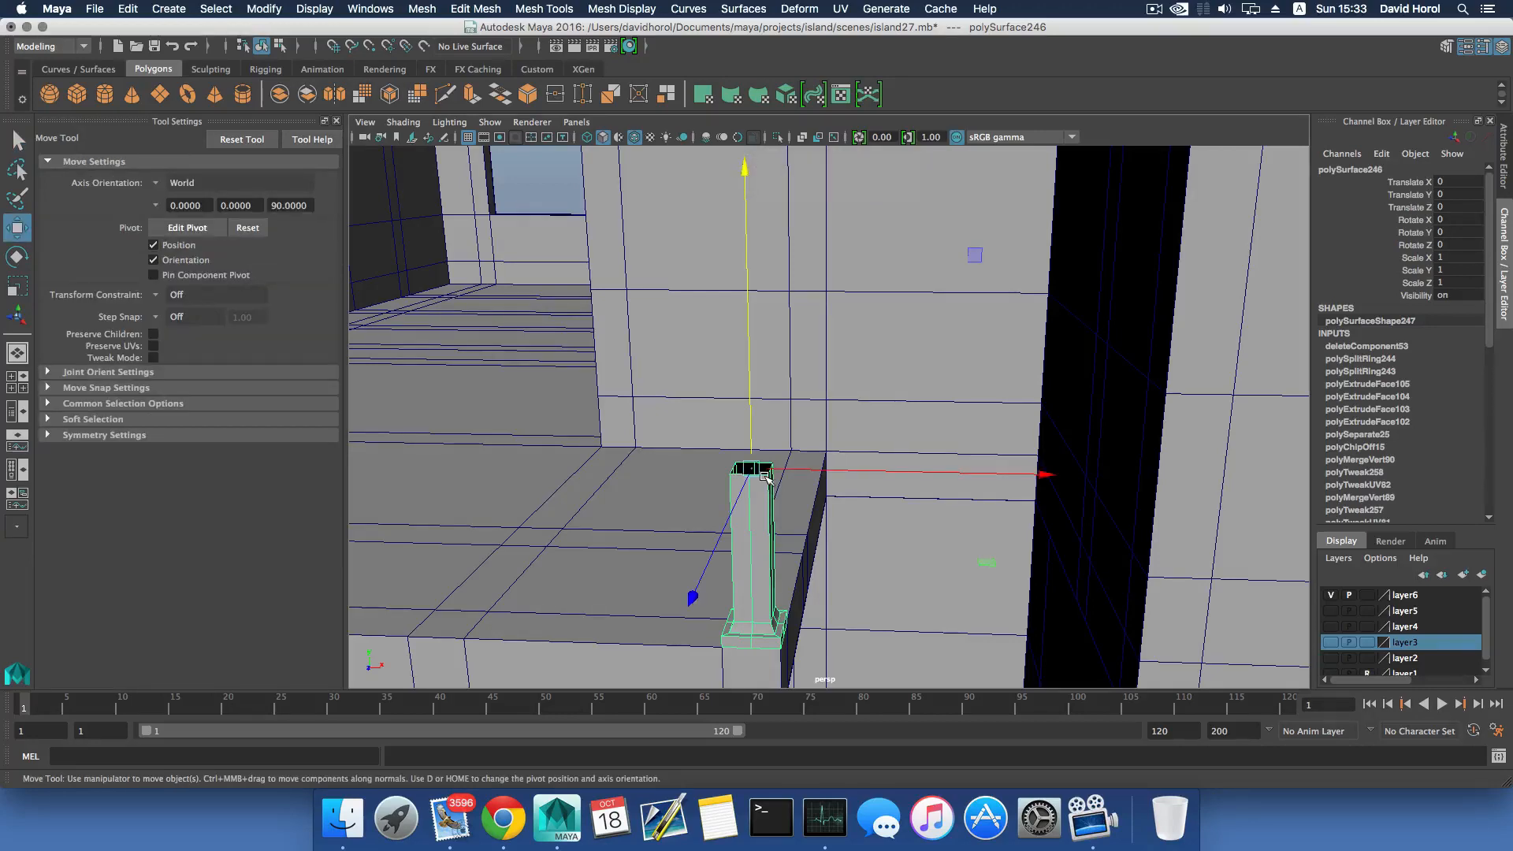
{"action": "key", "text": "e"}
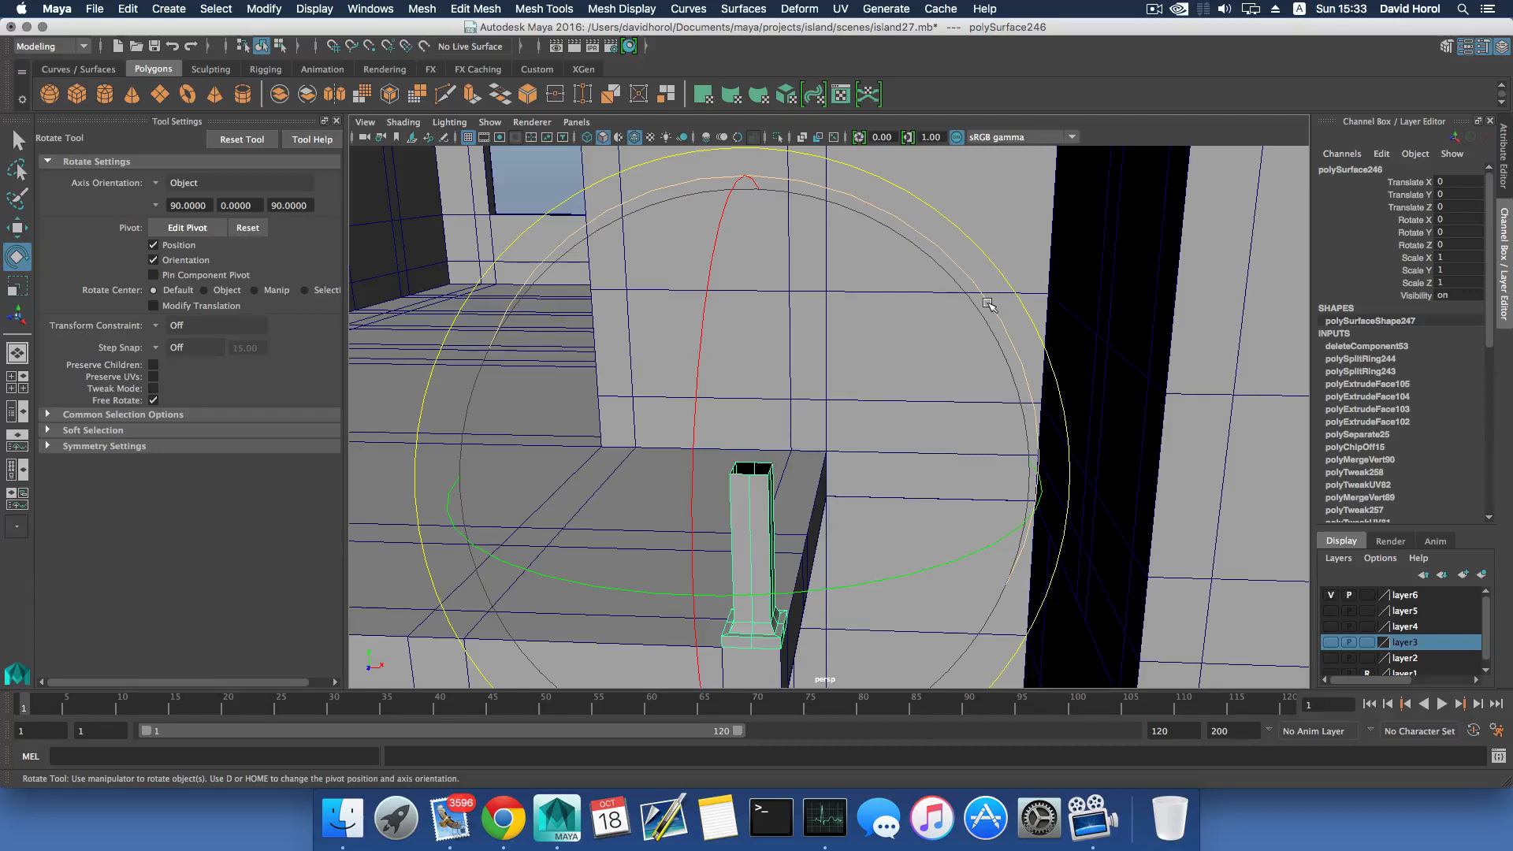
{"action": "key", "text": "super+d"}
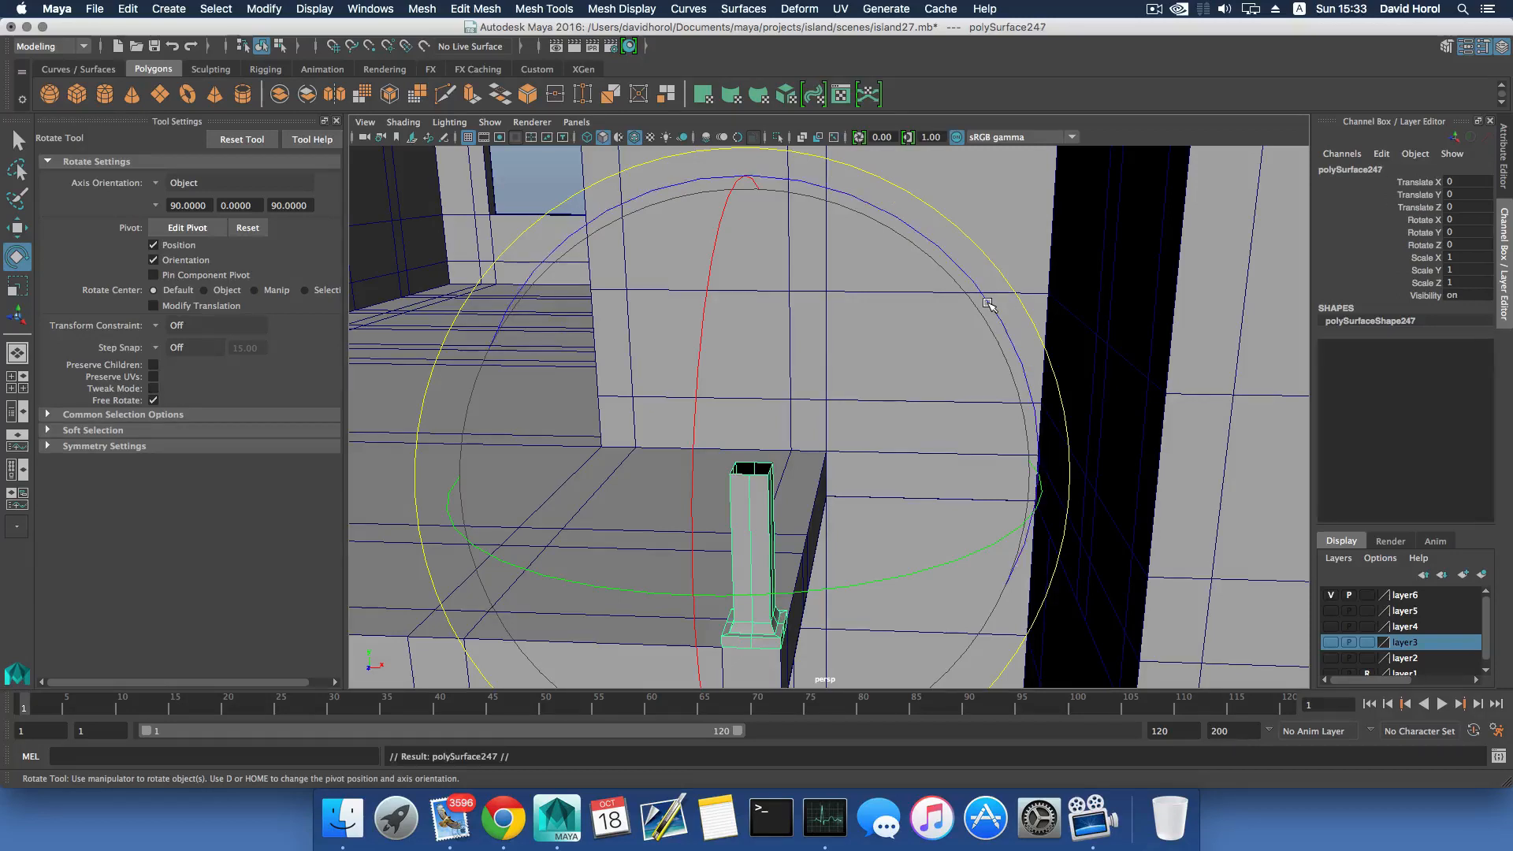
Try to rotate the duplicated post about its Z axis and undo the rotation.
{"action": "left_click_drag", "start_coordinate": [987, 309], "coordinate": [1014, 472]}
{"action": "scroll", "coordinate": [826, 401], "scroll_direction": "down", "scroll_amount": 8}
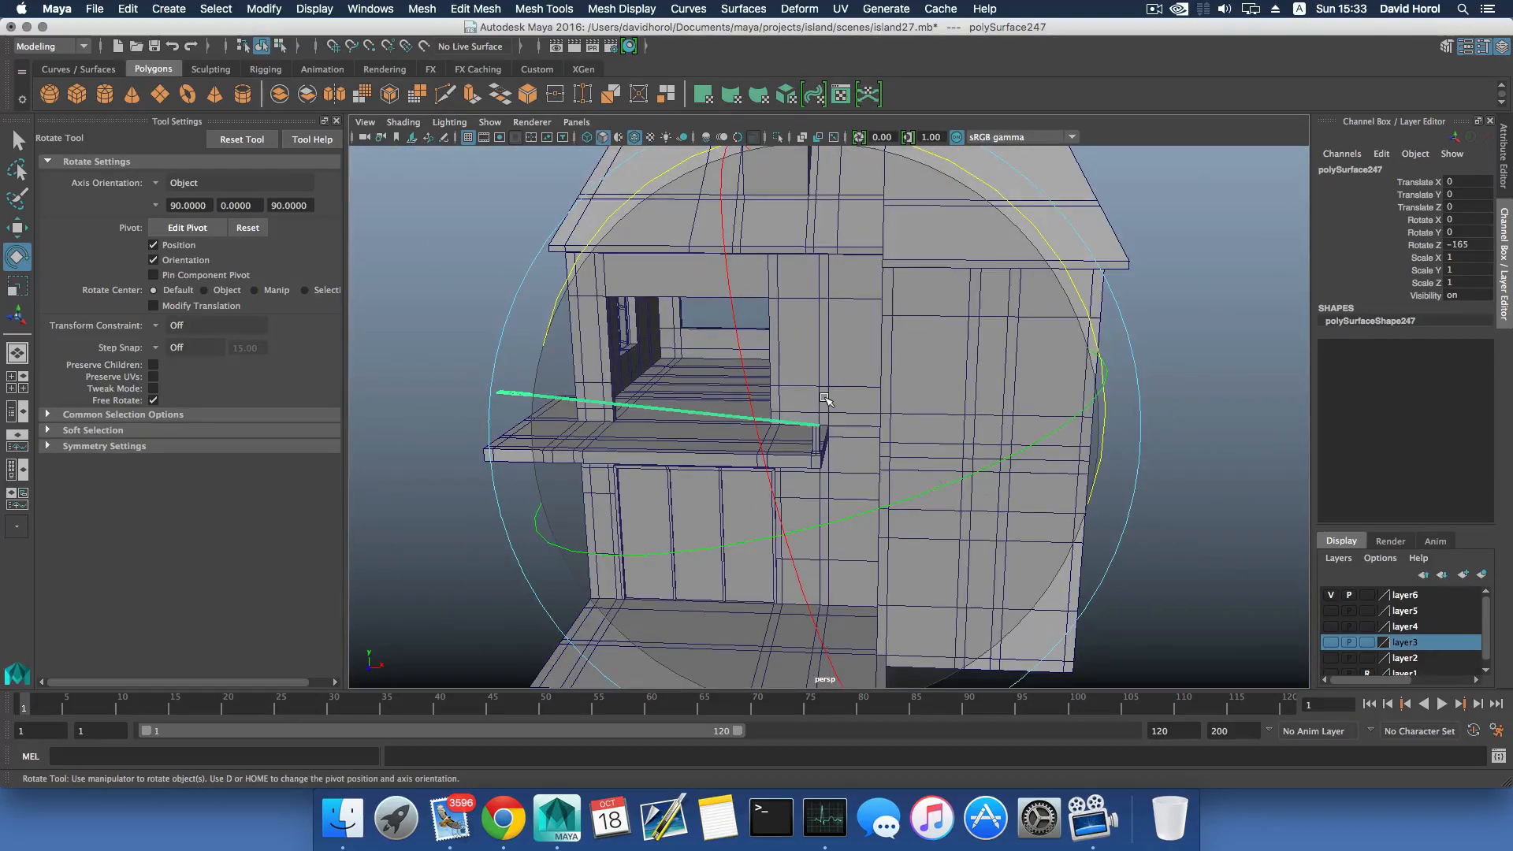
{"action": "key", "text": "super+z"}
{"action": "scroll", "coordinate": [825, 400], "scroll_direction": "up", "scroll_amount": 5}
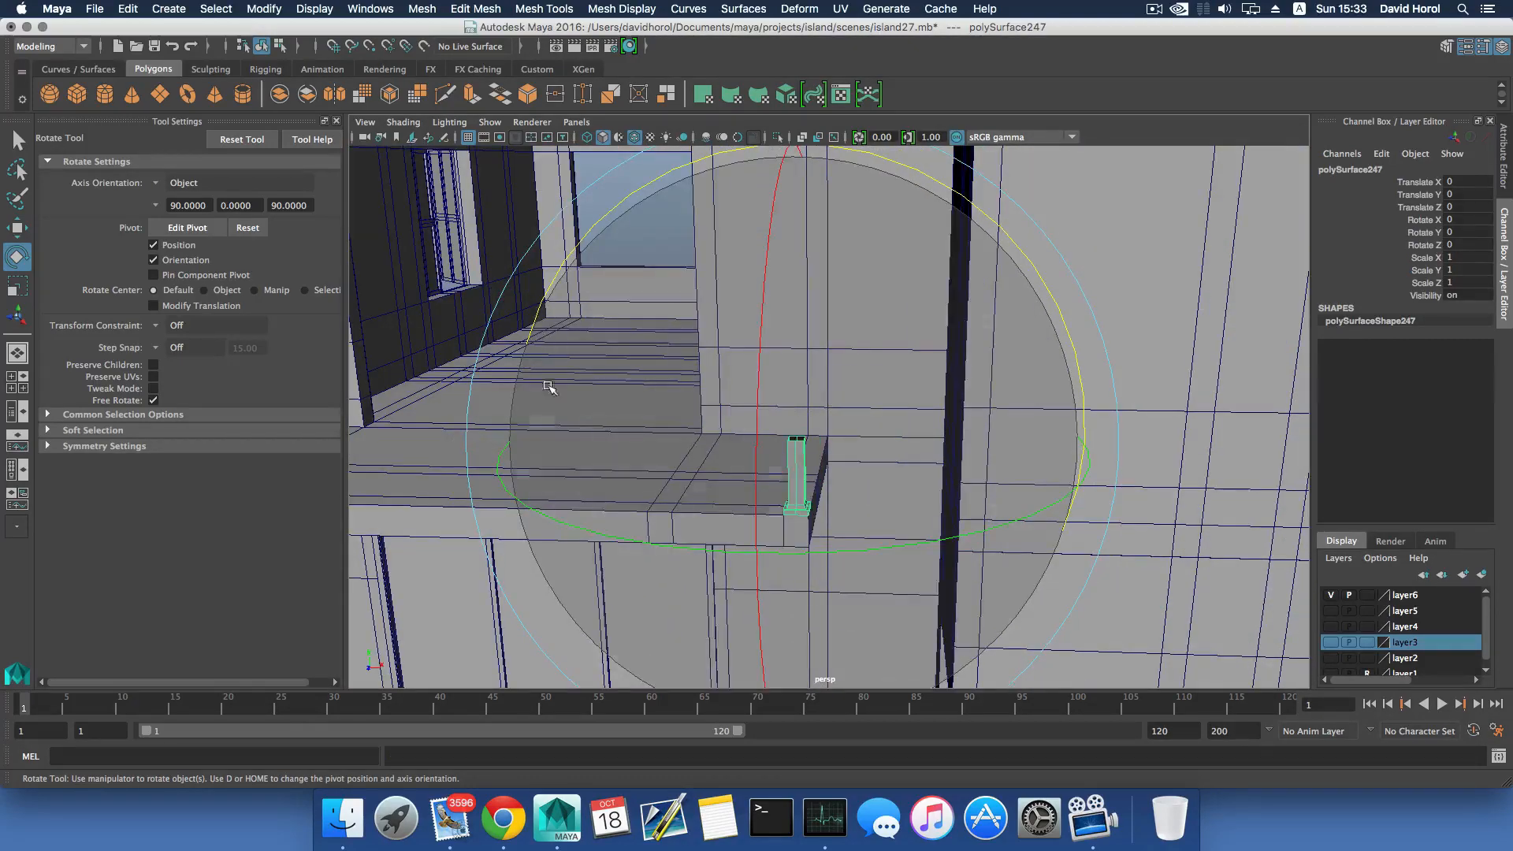
Show the Outliner beside the viewport and expand the pCube159 hierarchy down to the duplicated post.
{"action": "left_click", "coordinate": [15, 413]}
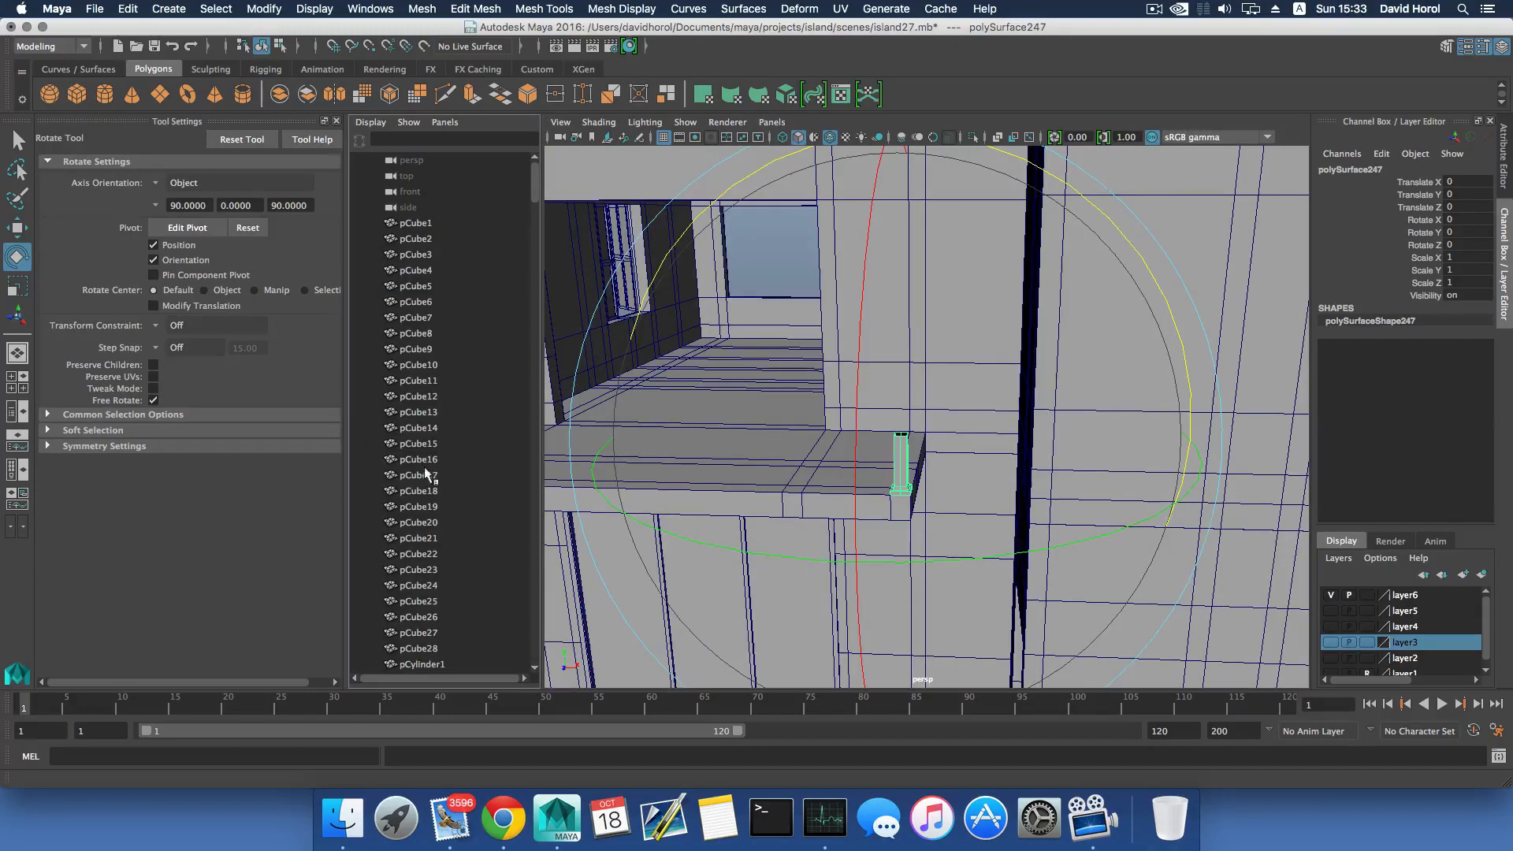
{"action": "scroll", "coordinate": [439, 507], "scroll_direction": "down", "scroll_amount": 20}
{"action": "scroll", "coordinate": [440, 508], "scroll_direction": "down", "scroll_amount": 15}
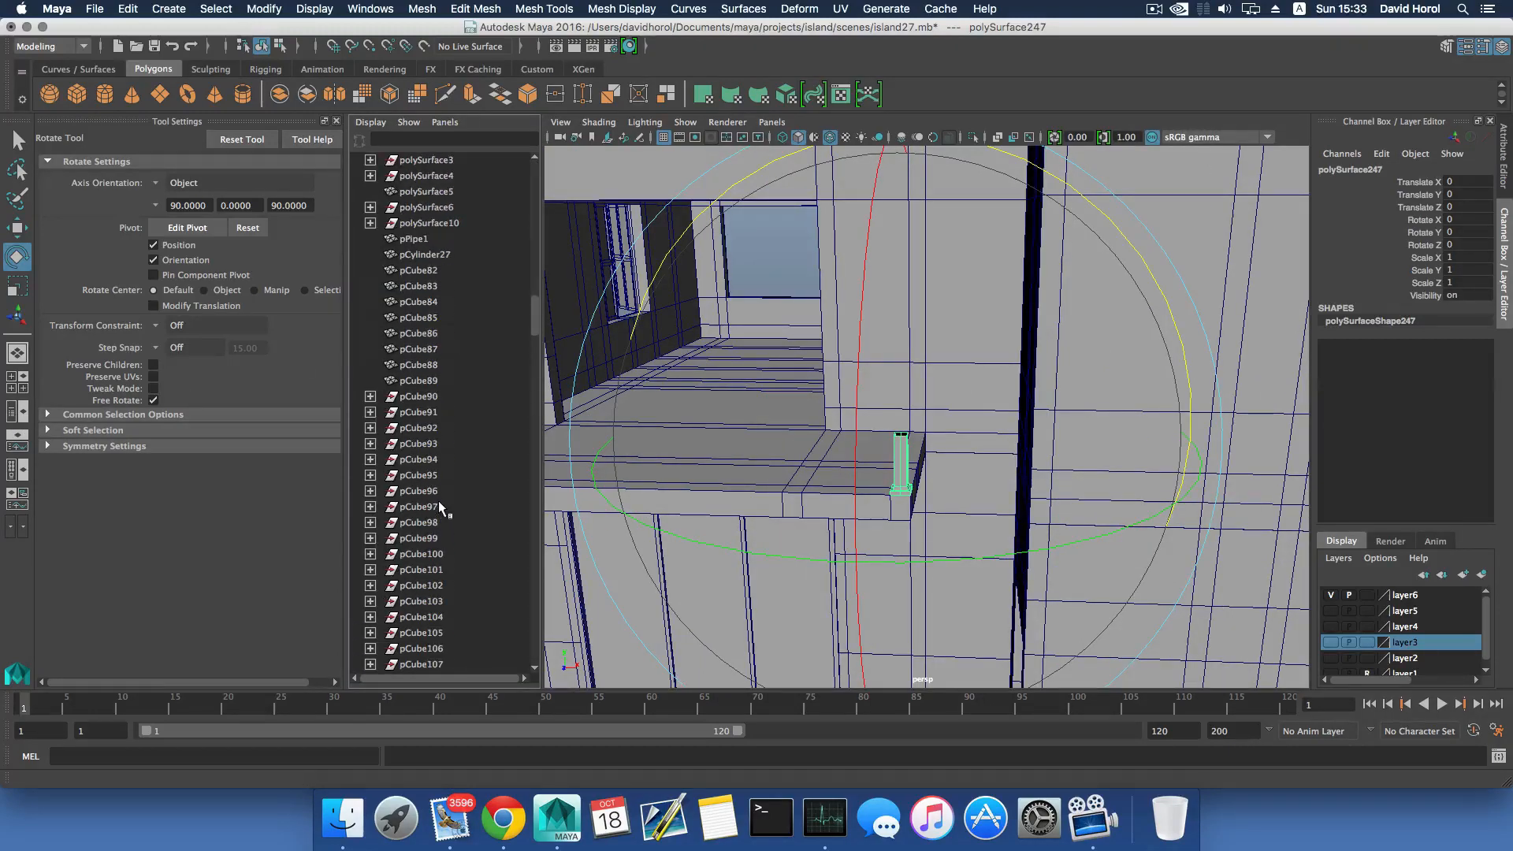
{"action": "scroll", "coordinate": [437, 498], "scroll_direction": "down", "scroll_amount": 15}
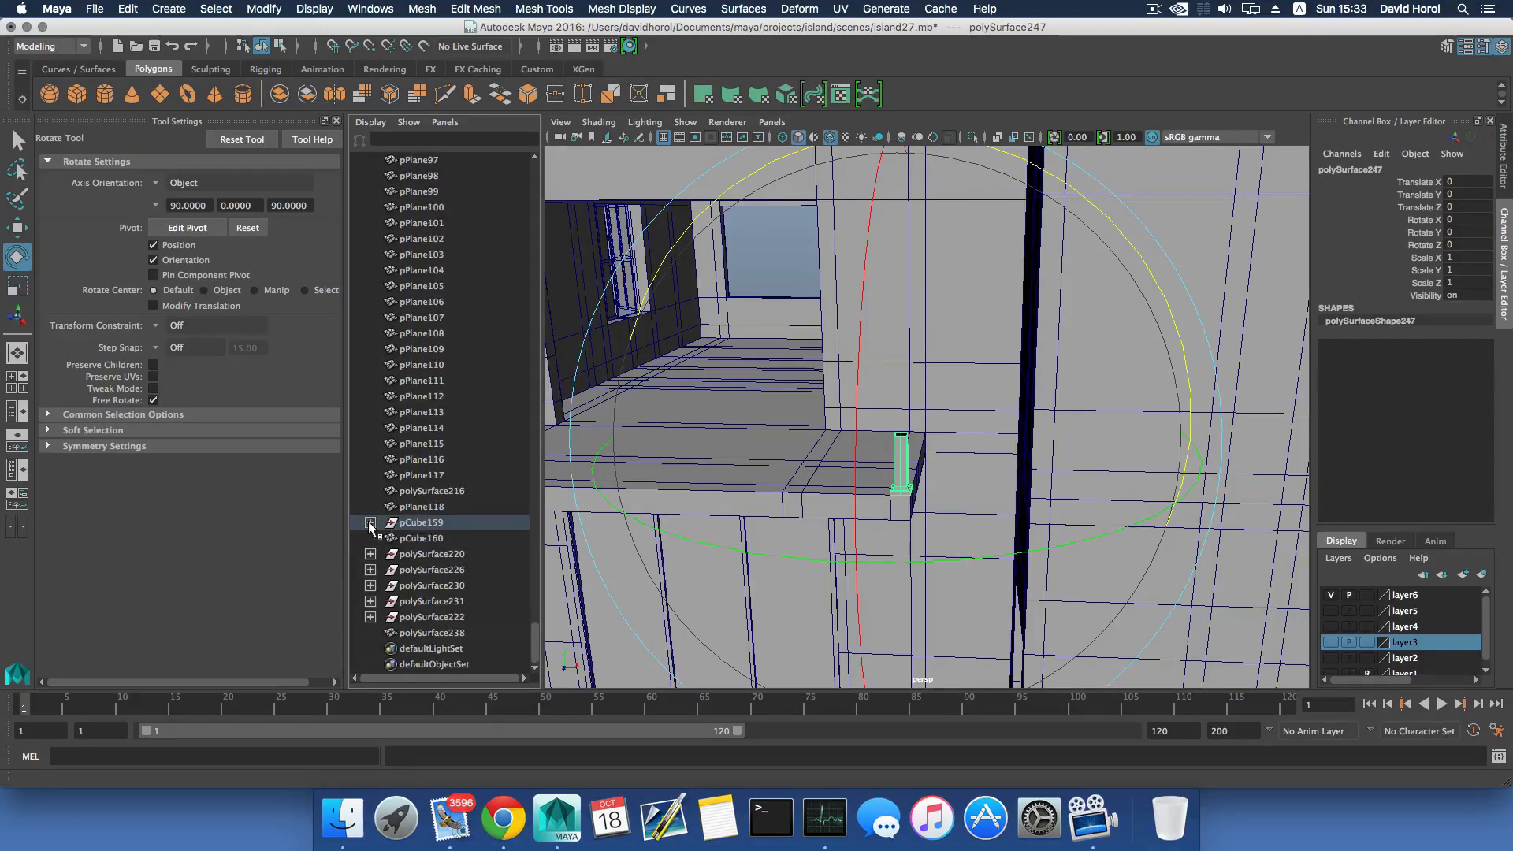
{"action": "left_click", "coordinate": [370, 523]}
{"action": "left_click", "coordinate": [386, 555]}
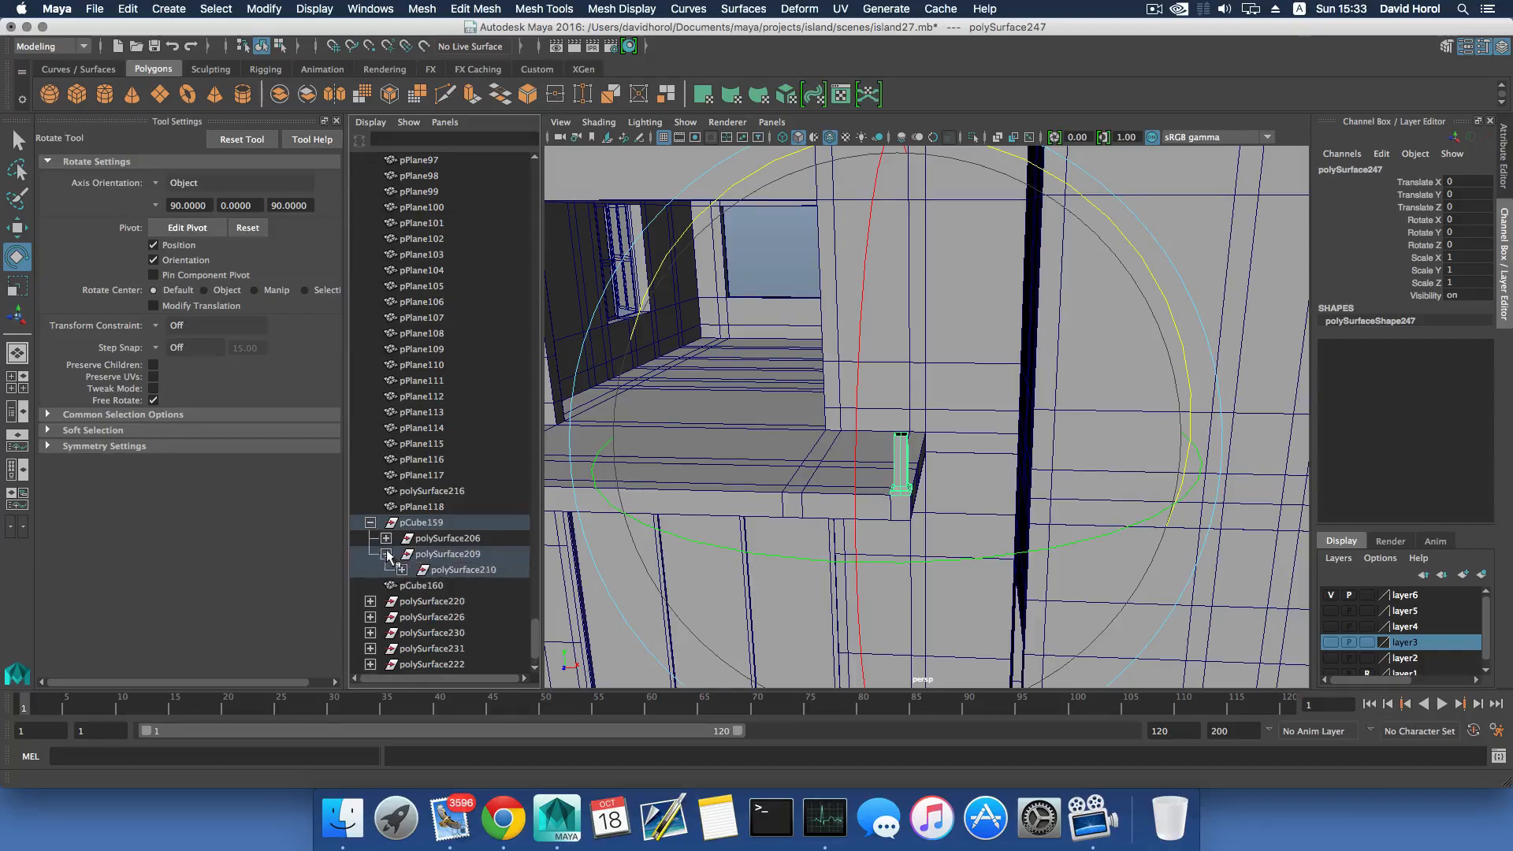
{"action": "left_click", "coordinate": [402, 523]}
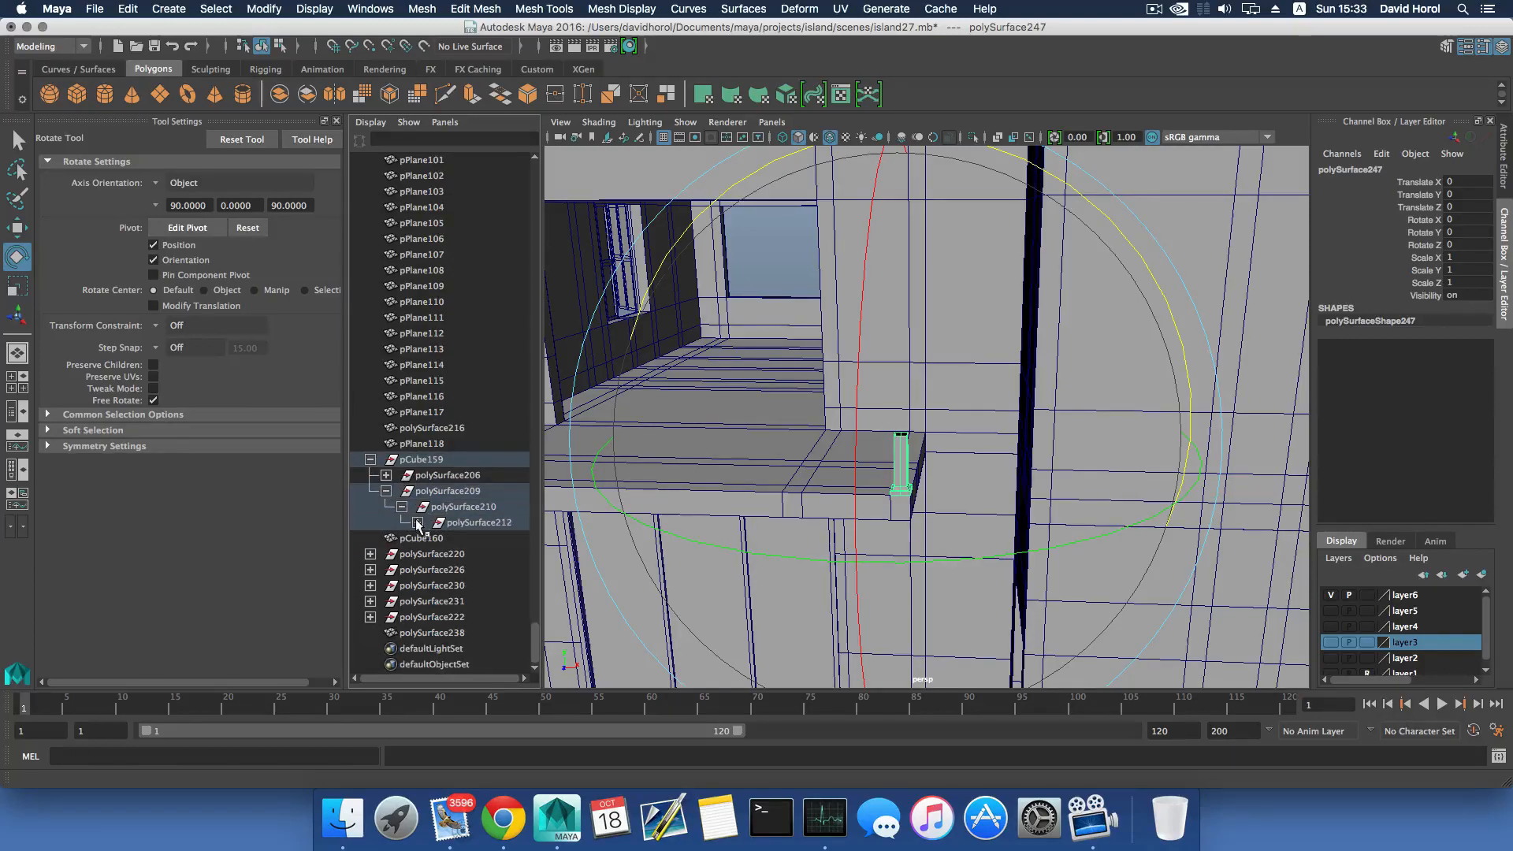
{"action": "left_click", "coordinate": [418, 523]}
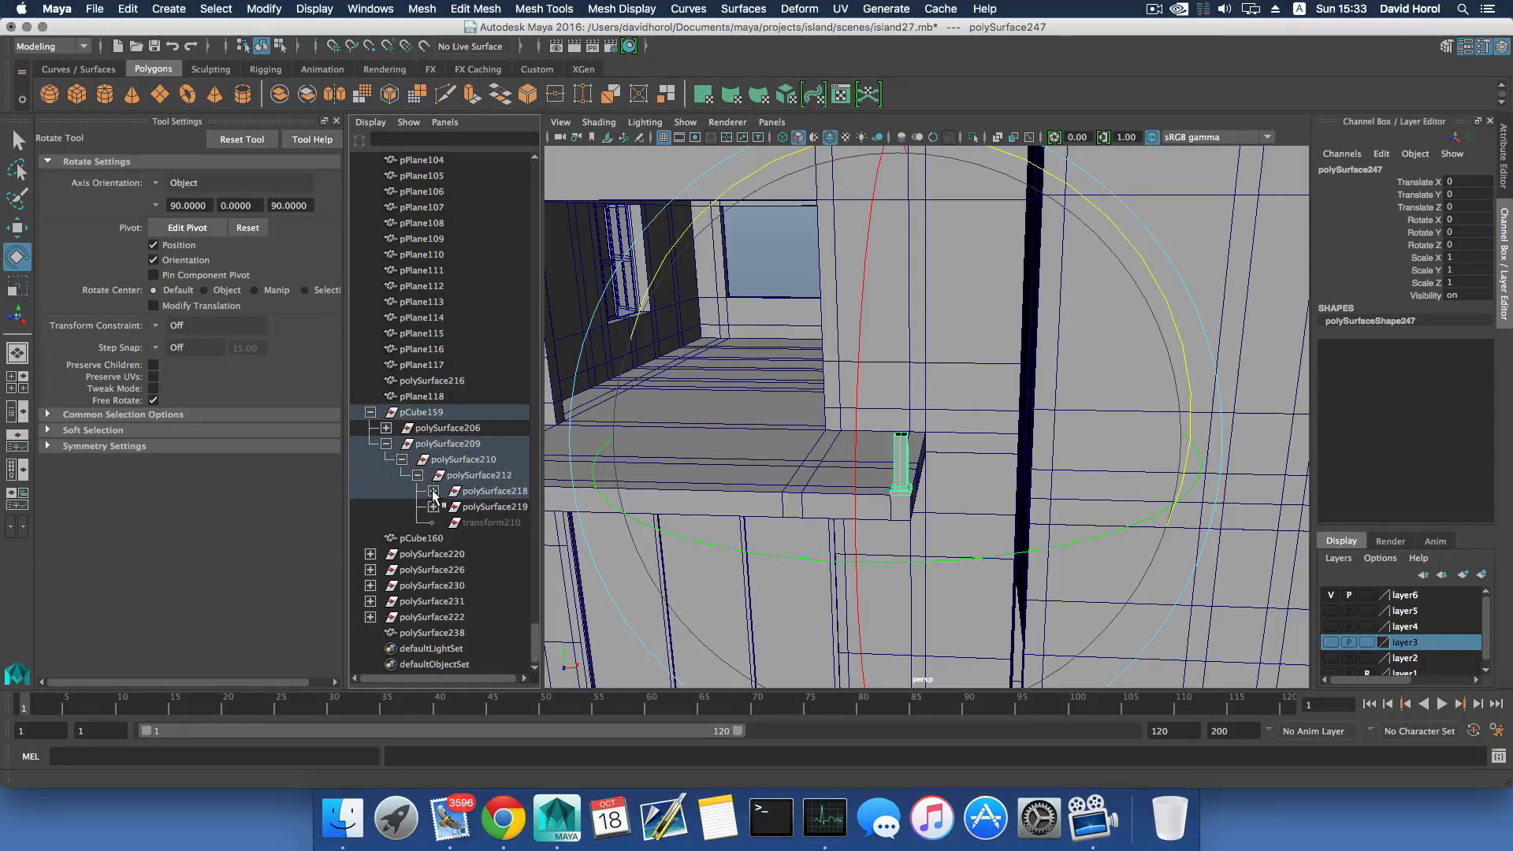
{"action": "left_click", "coordinate": [433, 491]}
{"action": "left_click", "coordinate": [449, 507]}
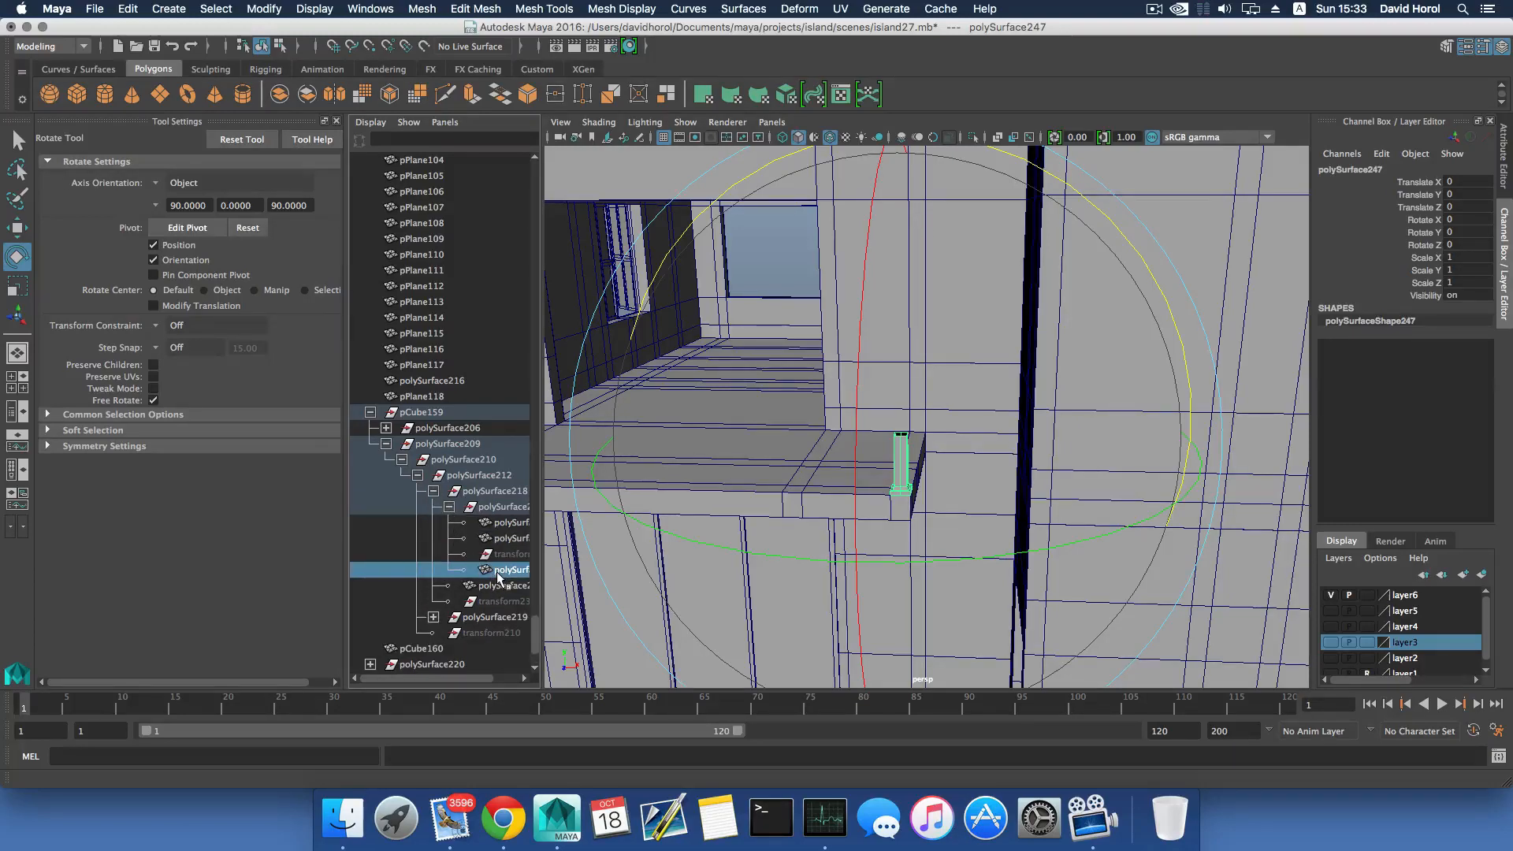
Unparent the duplicated post from its nested group to the top level, directly below pPlane118.
{"action": "middle_click_drag", "start_coordinate": [498, 569], "coordinate": [498, 571]}
{"action": "middle_click_drag", "start_coordinate": [437, 406], "coordinate": [438, 407]}
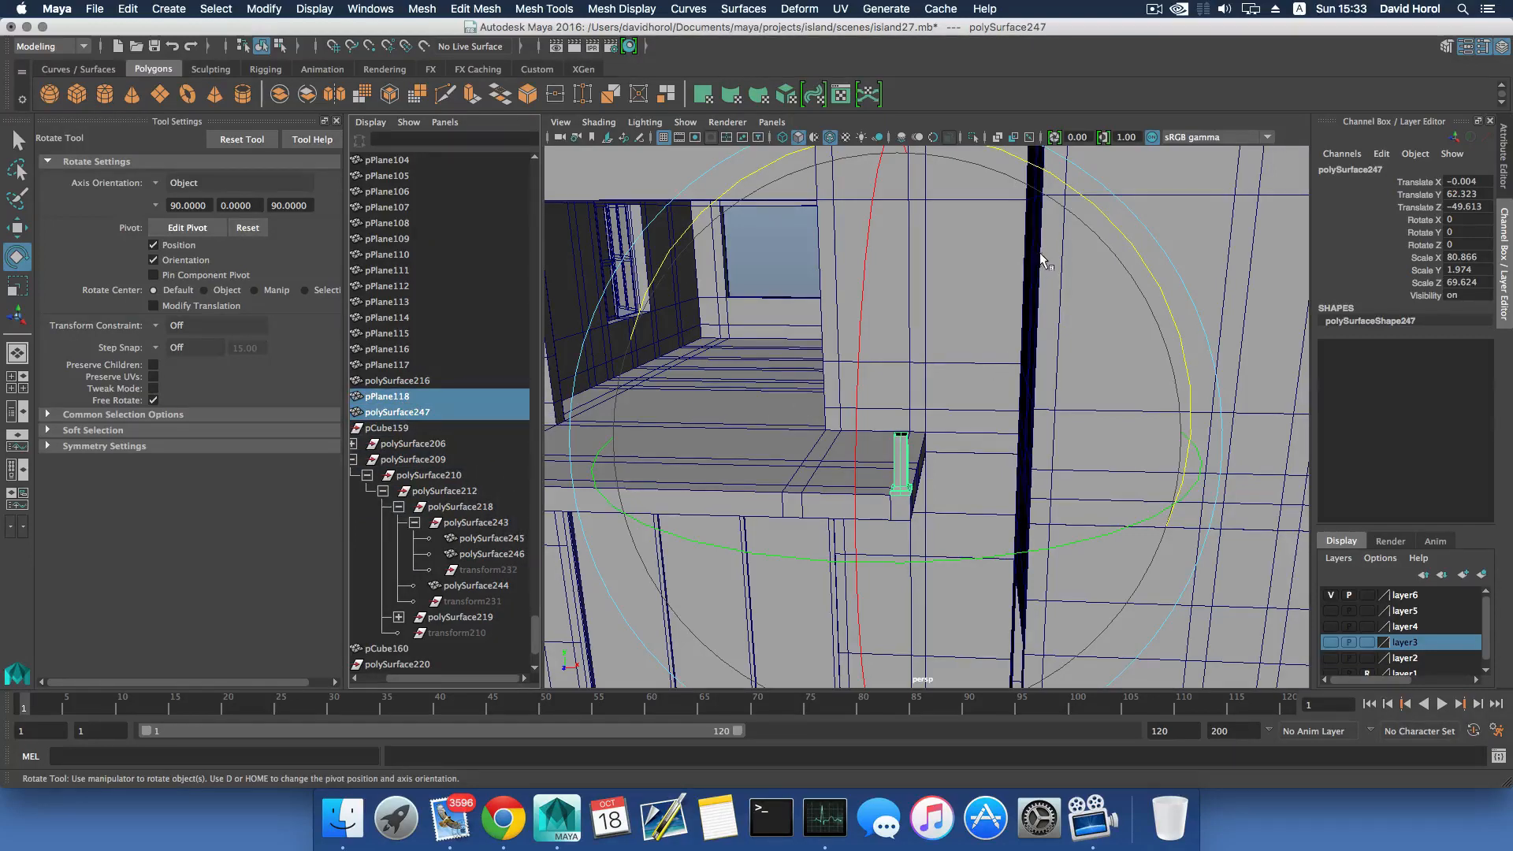
Rotate the duplicated post -180 degrees about Z so it sits upside down on top of the original.
{"action": "left_click", "coordinate": [1050, 173]}
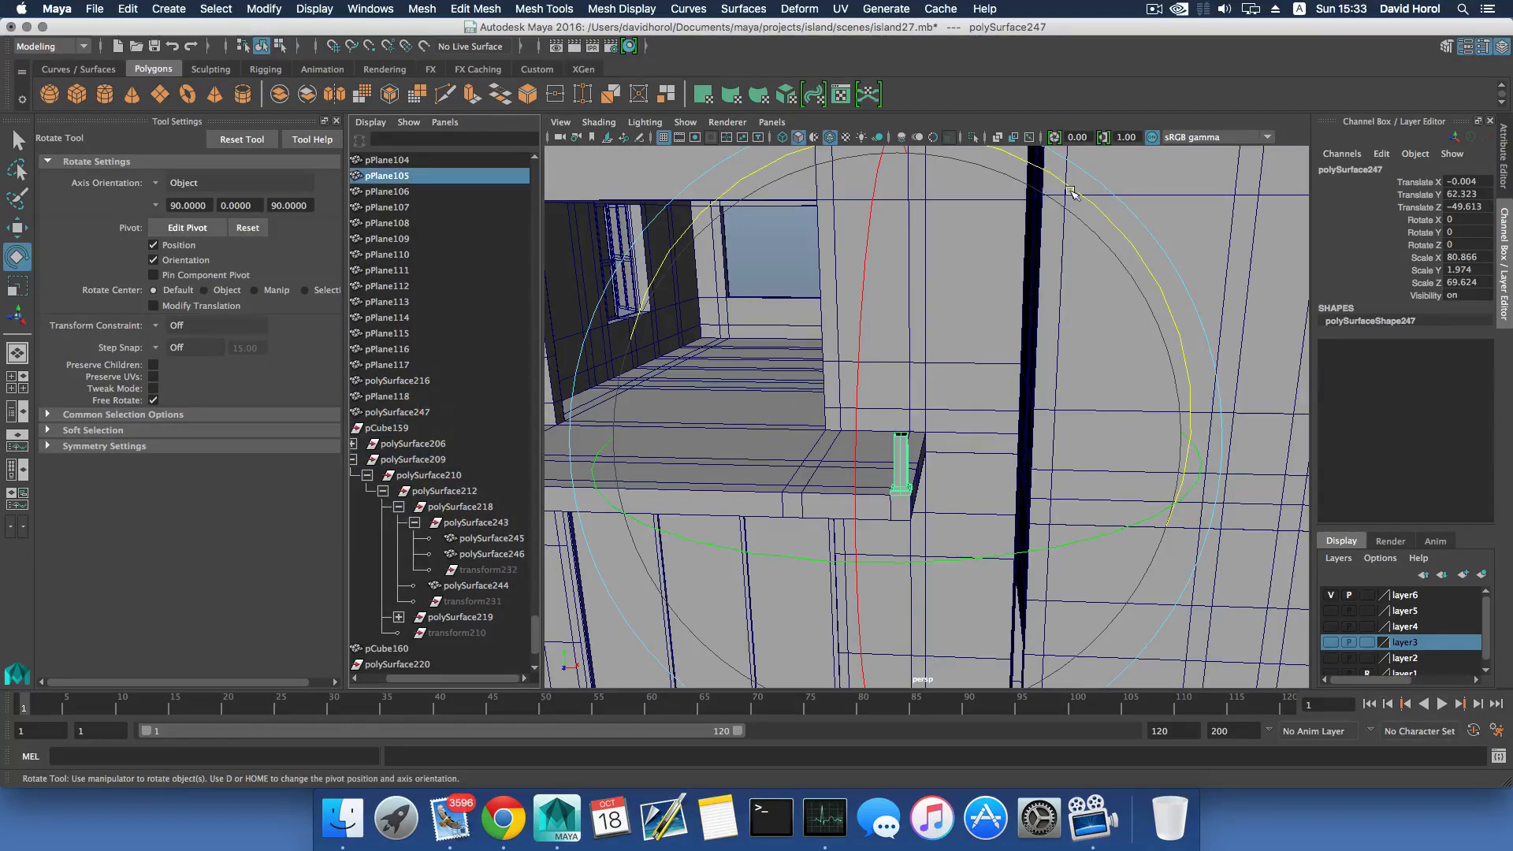
{"action": "left_click_drag", "start_coordinate": [1072, 193], "coordinate": [1166, 425]}
{"action": "key", "text": "ctrl+z"}
{"action": "key", "text": "j"}
{"action": "key", "text": "q"}
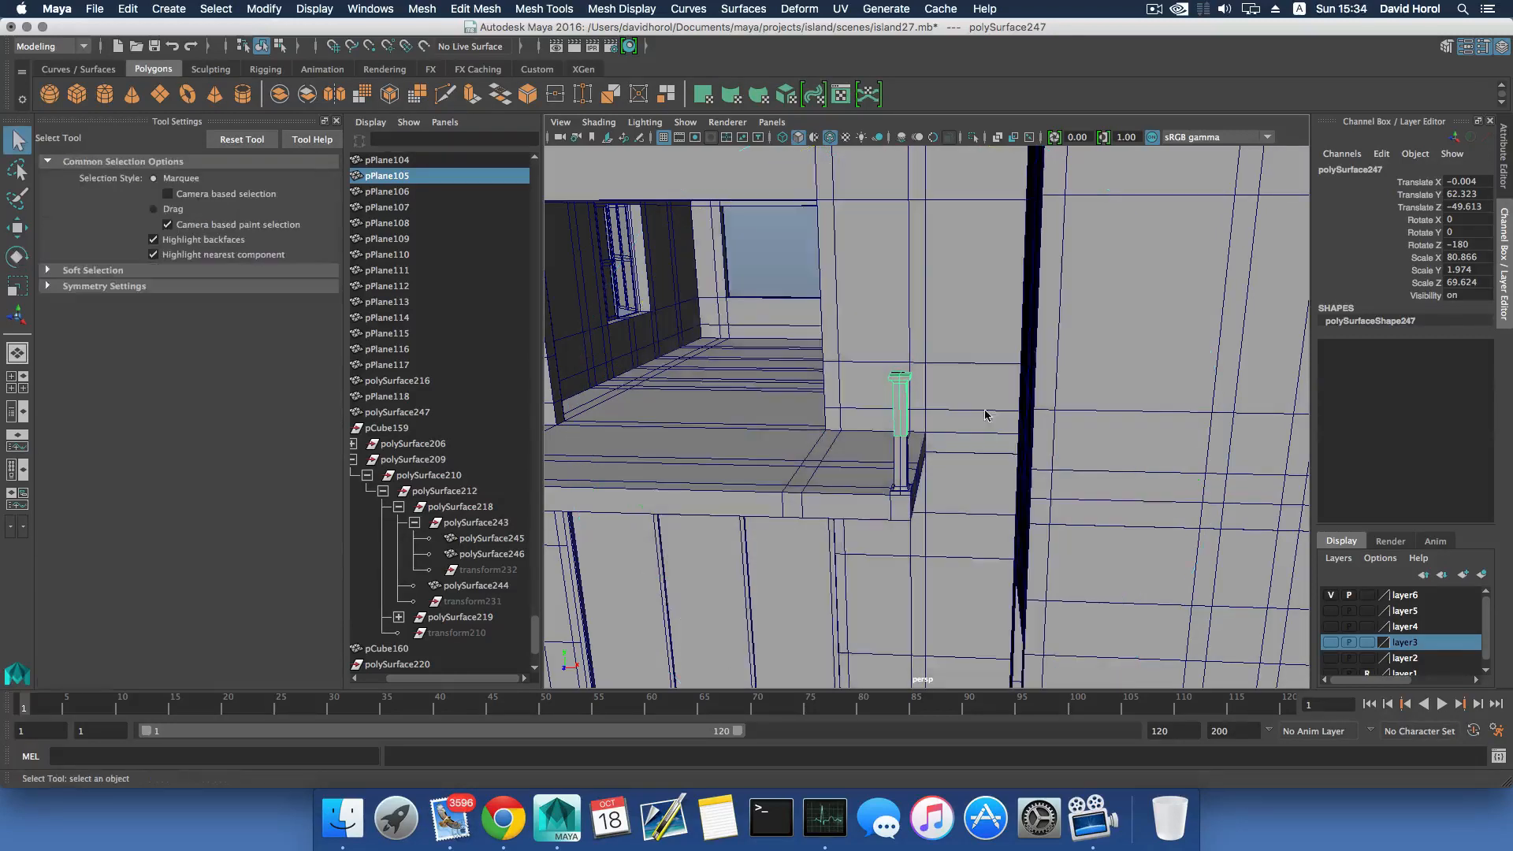
Combine the upper and lower post halves into a single mesh.
{"action": "left_click", "coordinate": [906, 451], "text": "shift"}
{"action": "scroll", "coordinate": [441, 488], "scroll_direction": "up", "scroll_amount": 4}
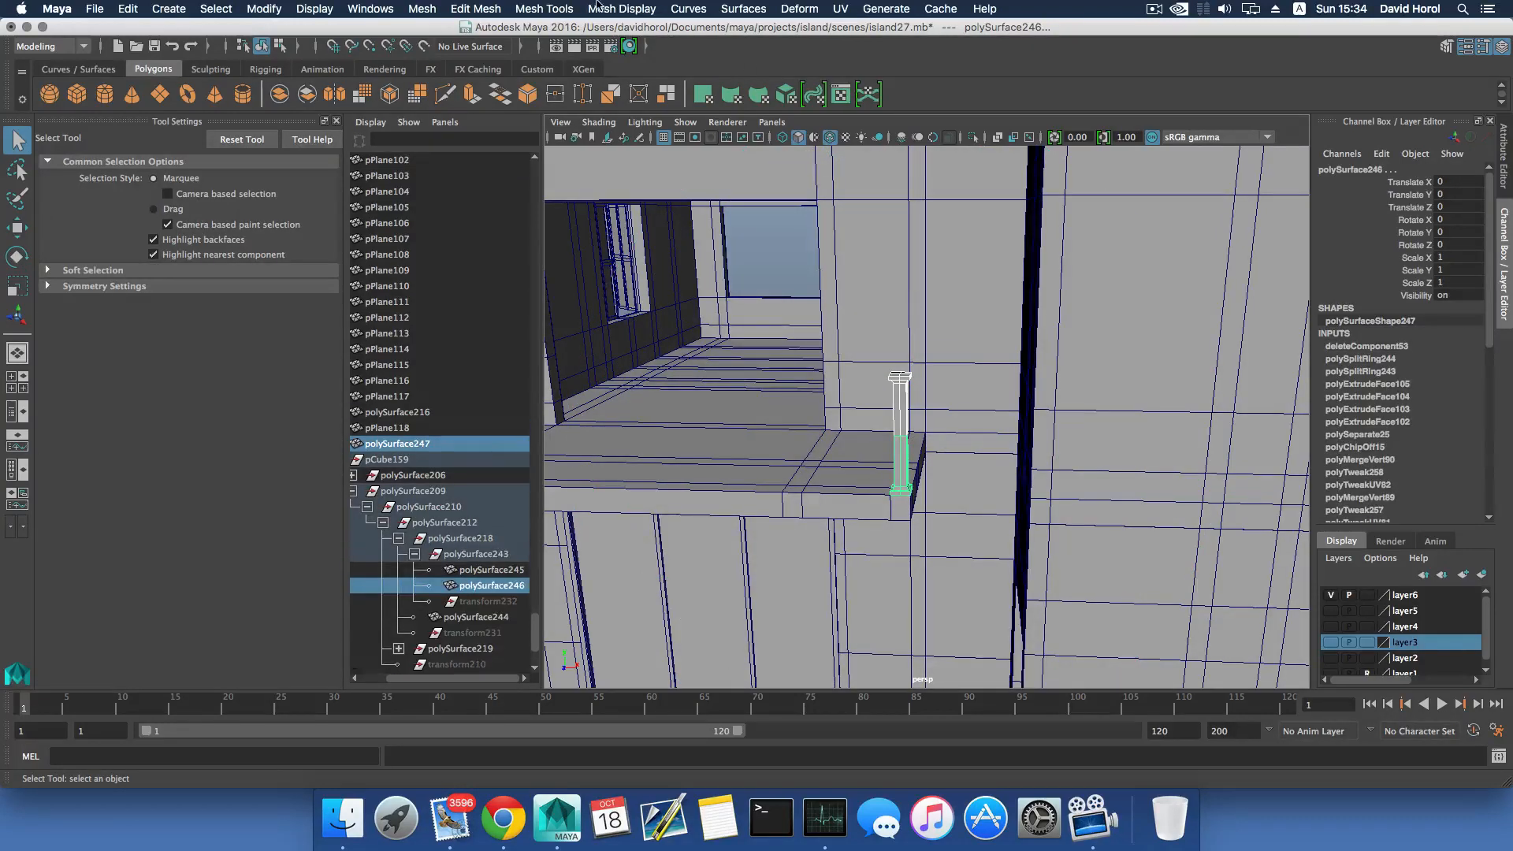
{"action": "left_click", "coordinate": [418, 9]}
{"action": "left_click", "coordinate": [445, 74]}
{"action": "key", "text": "t"}
{"action": "left_click_drag", "start_coordinate": [958, 414], "coordinate": [928, 457], "text": "alt"}
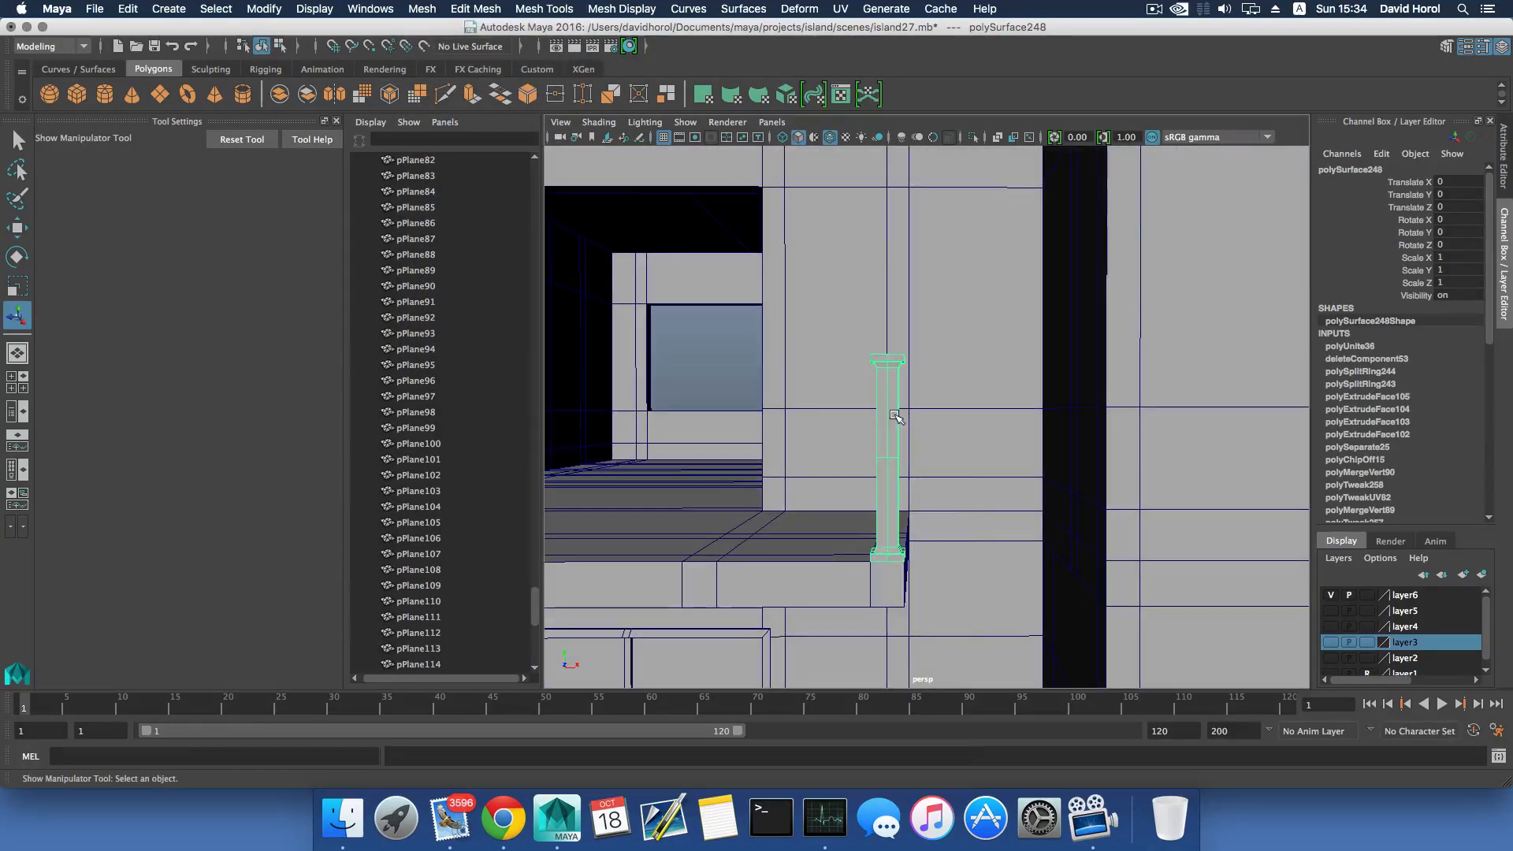
Merge the vertices along the post's middle seam with a distance threshold of 0.001 and return to object mode.
{"action": "right_click_drag", "start_coordinate": [897, 416], "coordinate": [886, 357]}
{"action": "left_click_drag", "start_coordinate": [844, 429], "coordinate": [943, 489]}
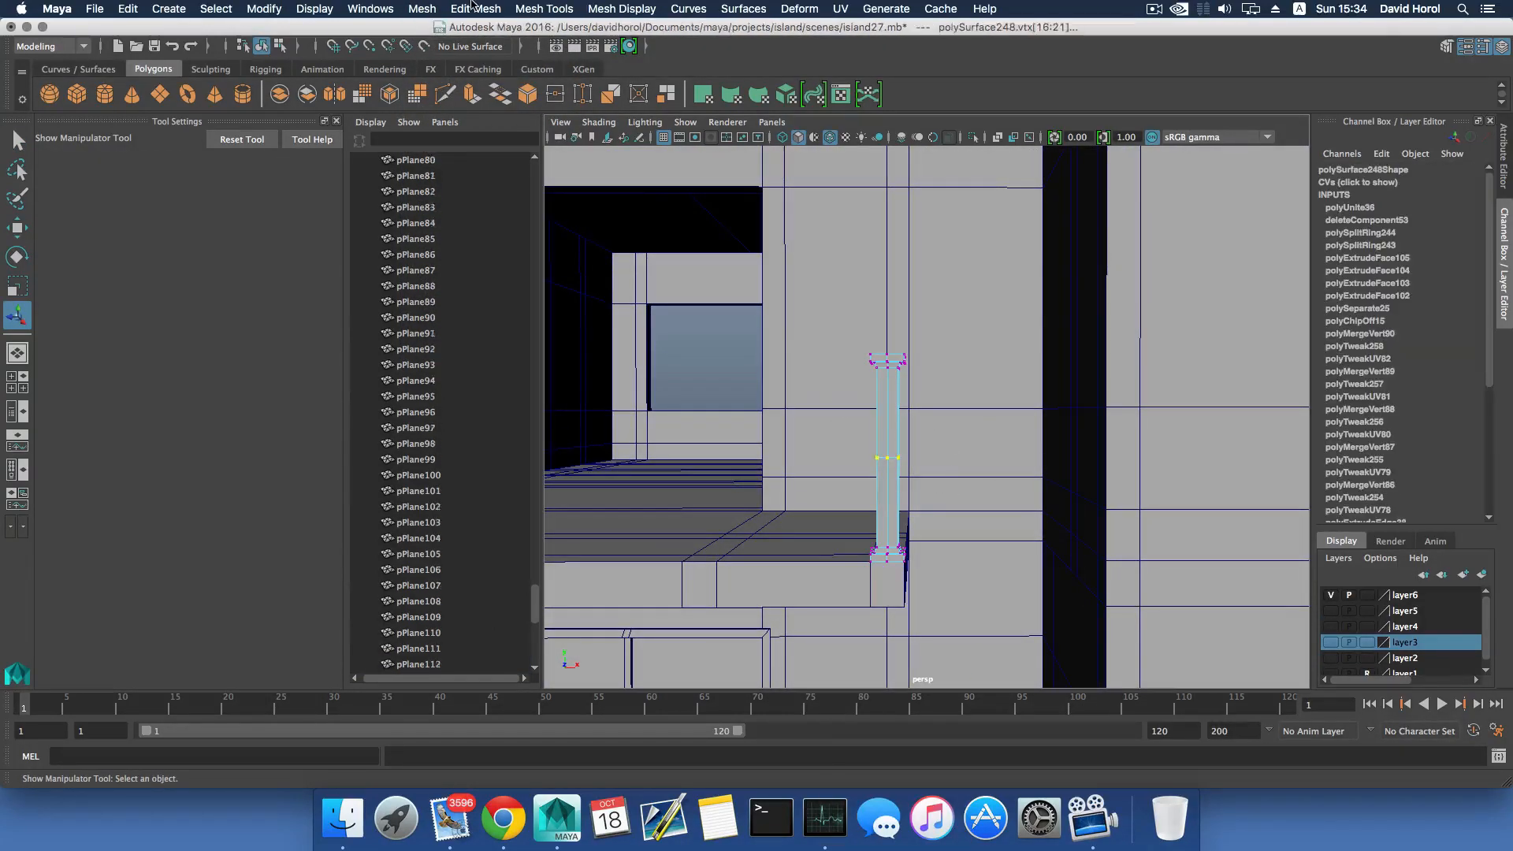
{"action": "left_click", "coordinate": [475, 9]}
{"action": "left_click", "coordinate": [473, 146]}
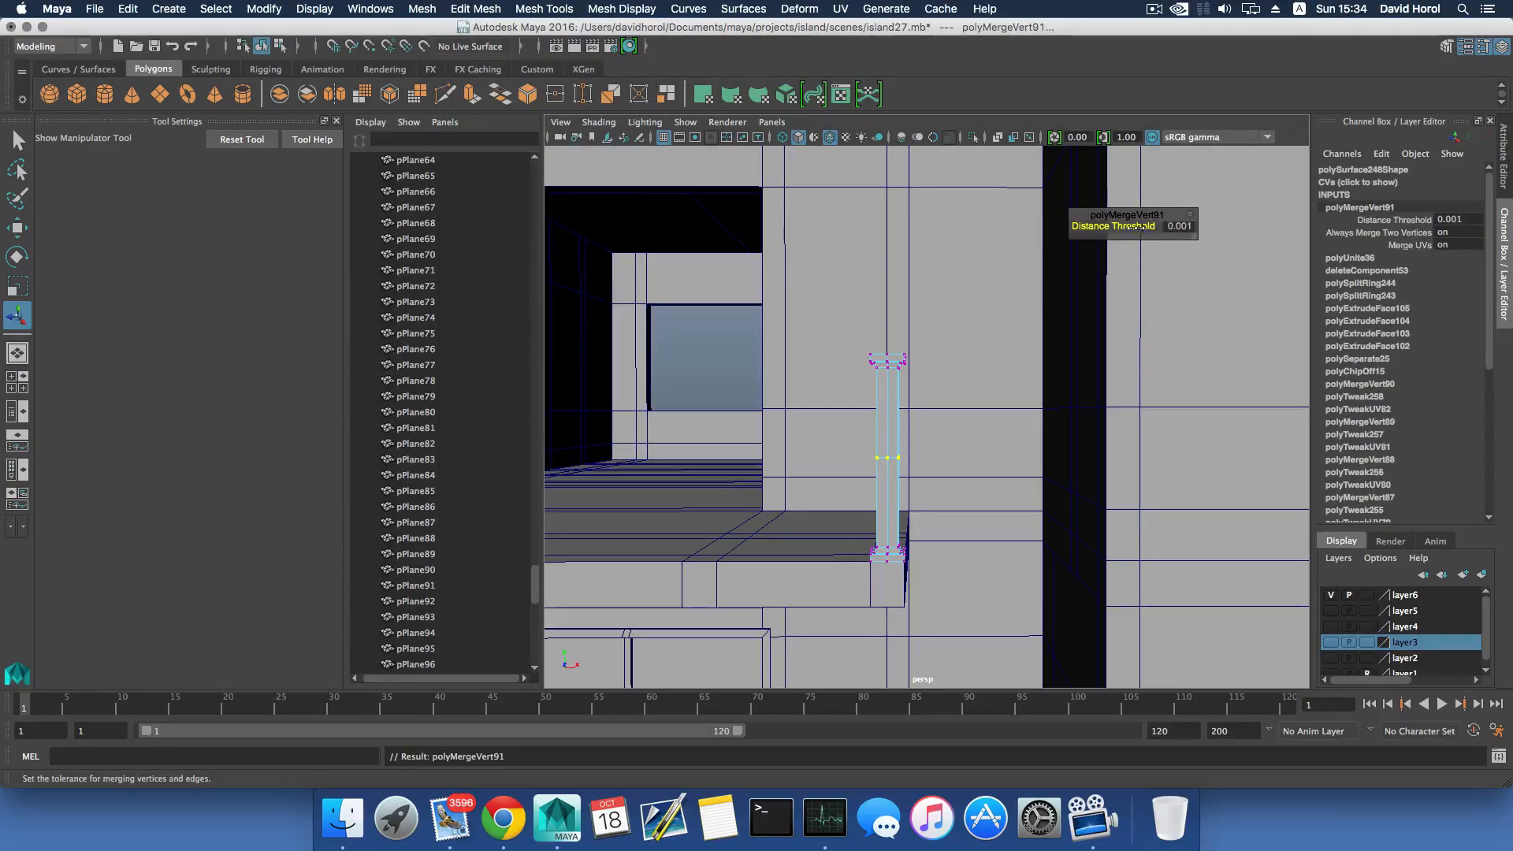
{"action": "key", "text": "F8"}
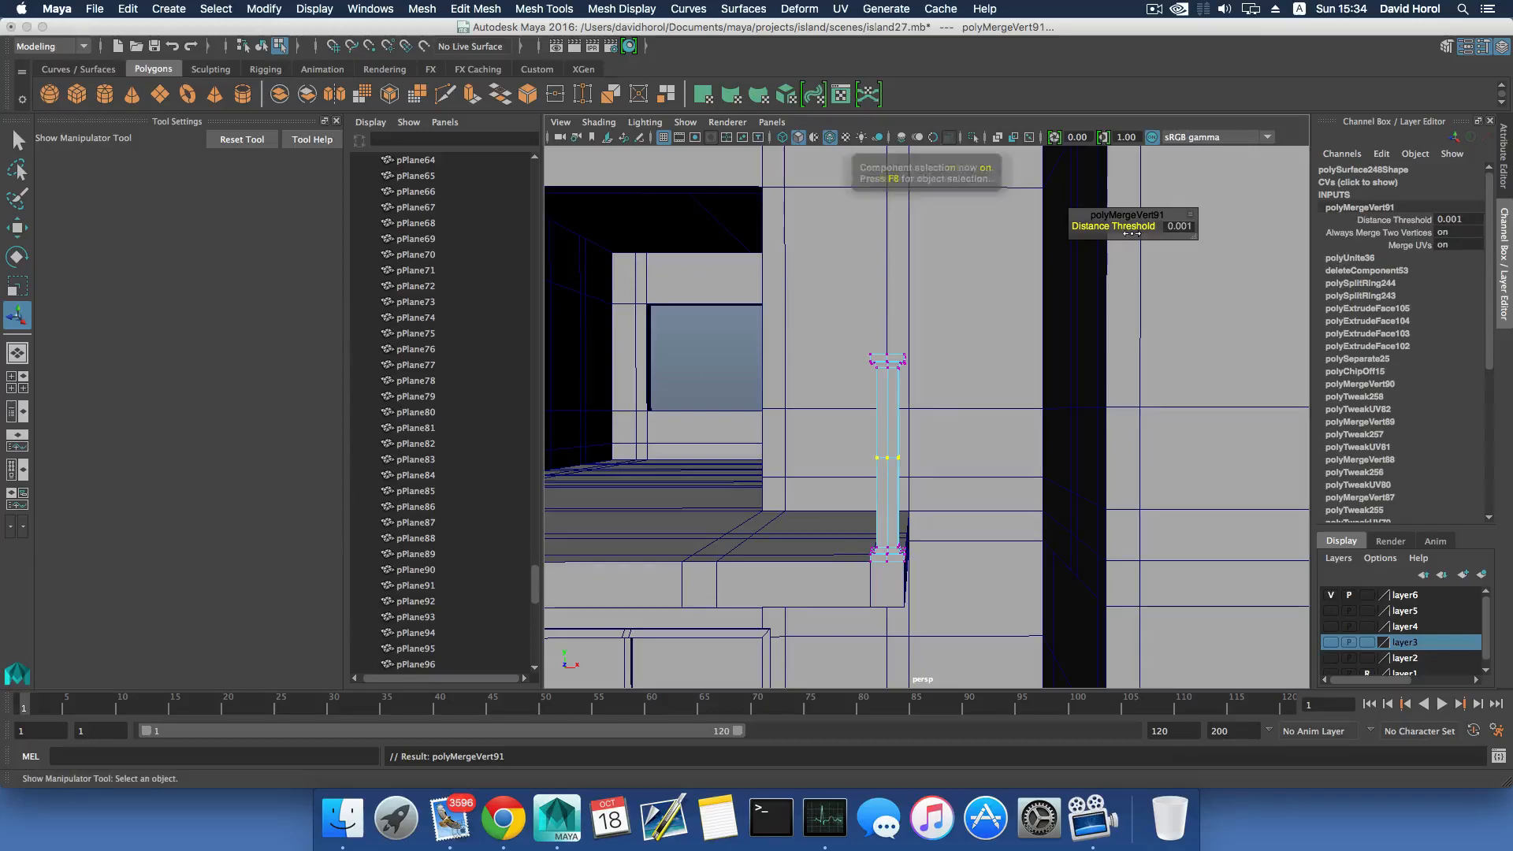
{"action": "key", "text": "F8"}
{"action": "left_click_drag", "start_coordinate": [1125, 237], "coordinate": [820, 418], "text": "alt"}
{"action": "right_click_drag", "start_coordinate": [820, 419], "coordinate": [760, 432], "text": "alt"}
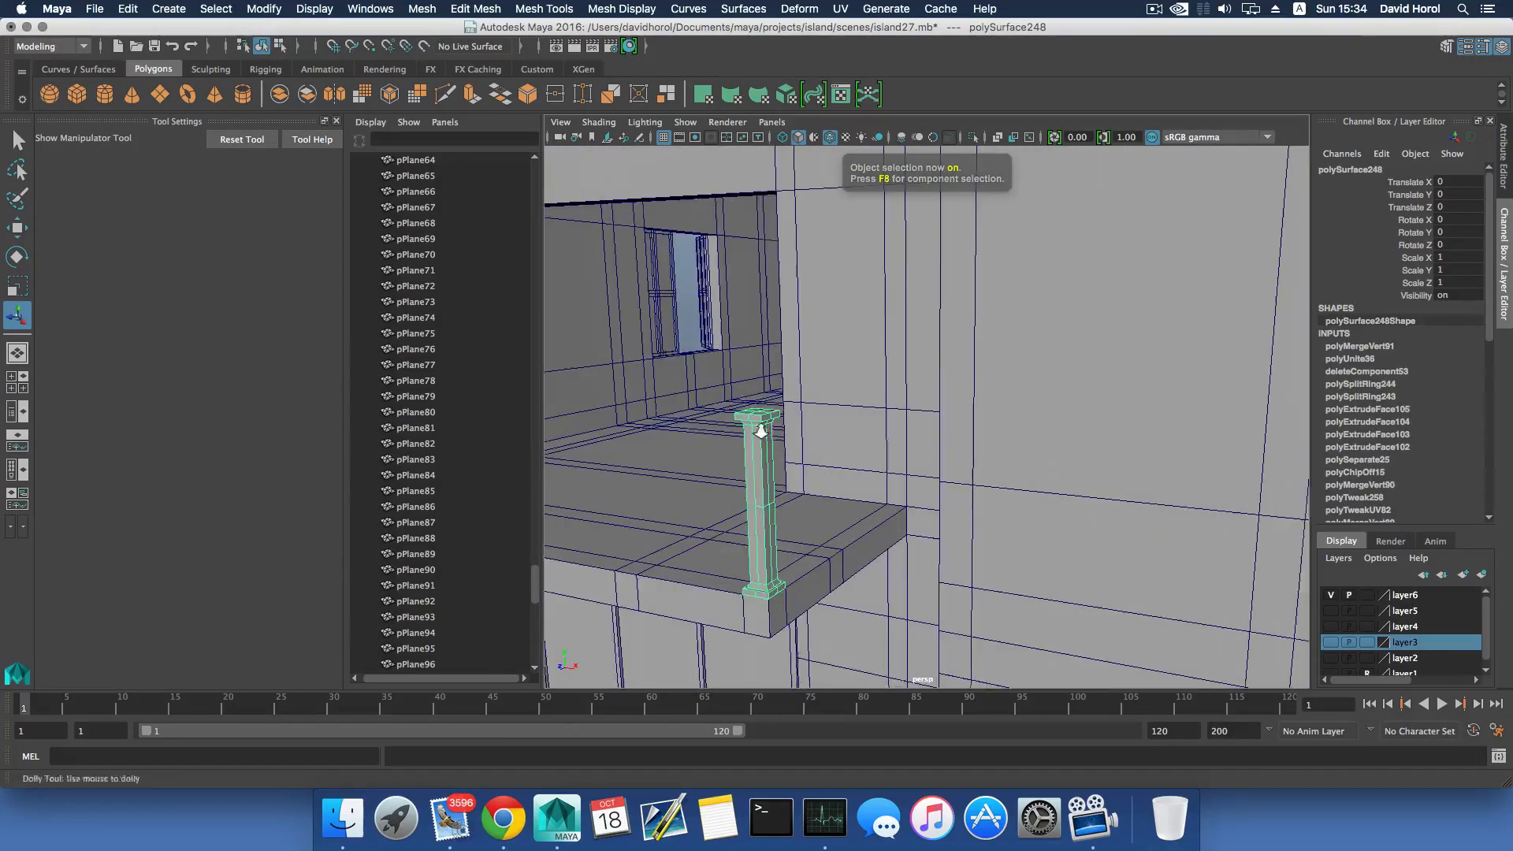
Delete the centre edge loops running along the post's shaft and across the top of its capital.
{"action": "left_click_drag", "start_coordinate": [760, 432], "coordinate": [890, 330], "text": "alt"}
{"action": "right_click", "coordinate": [889, 329]}
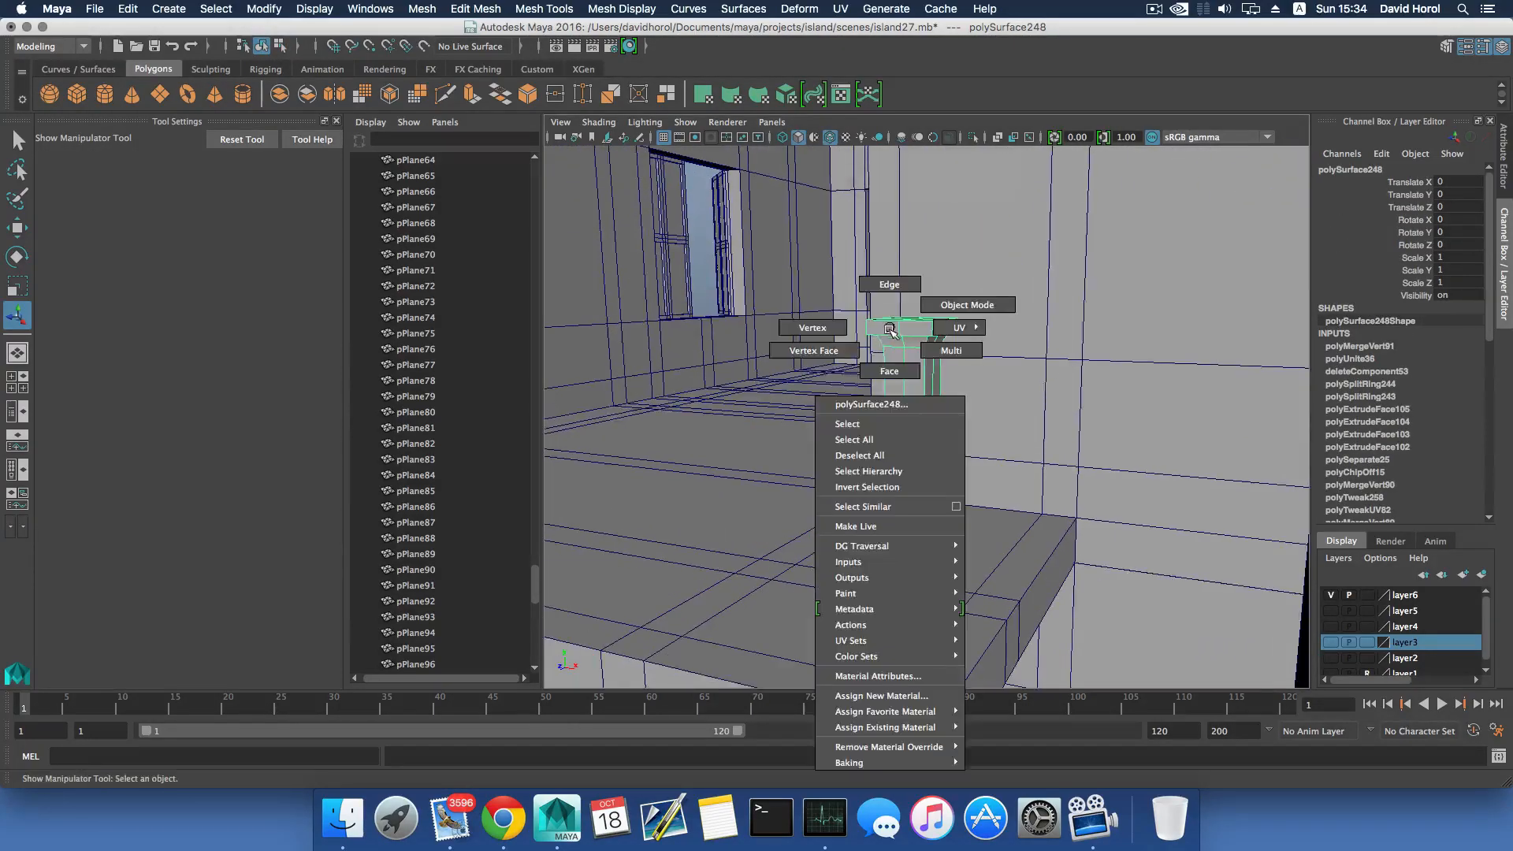
{"action": "right_click_drag", "start_coordinate": [890, 329], "coordinate": [890, 286]}
{"action": "left_click_drag", "start_coordinate": [889, 285], "coordinate": [924, 402], "text": "alt"}
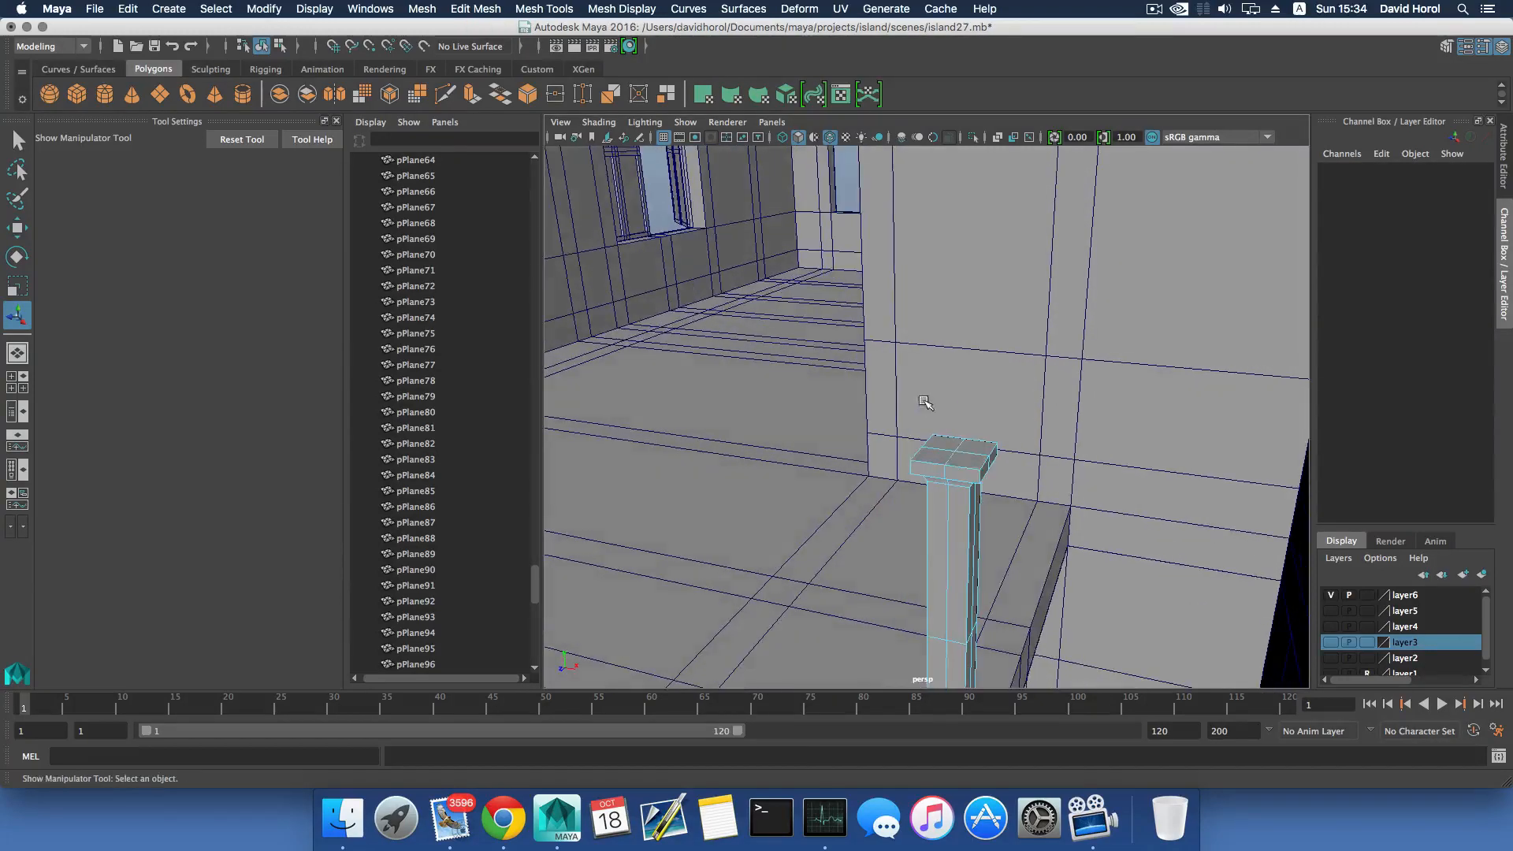
{"action": "left_click", "coordinate": [951, 459]}
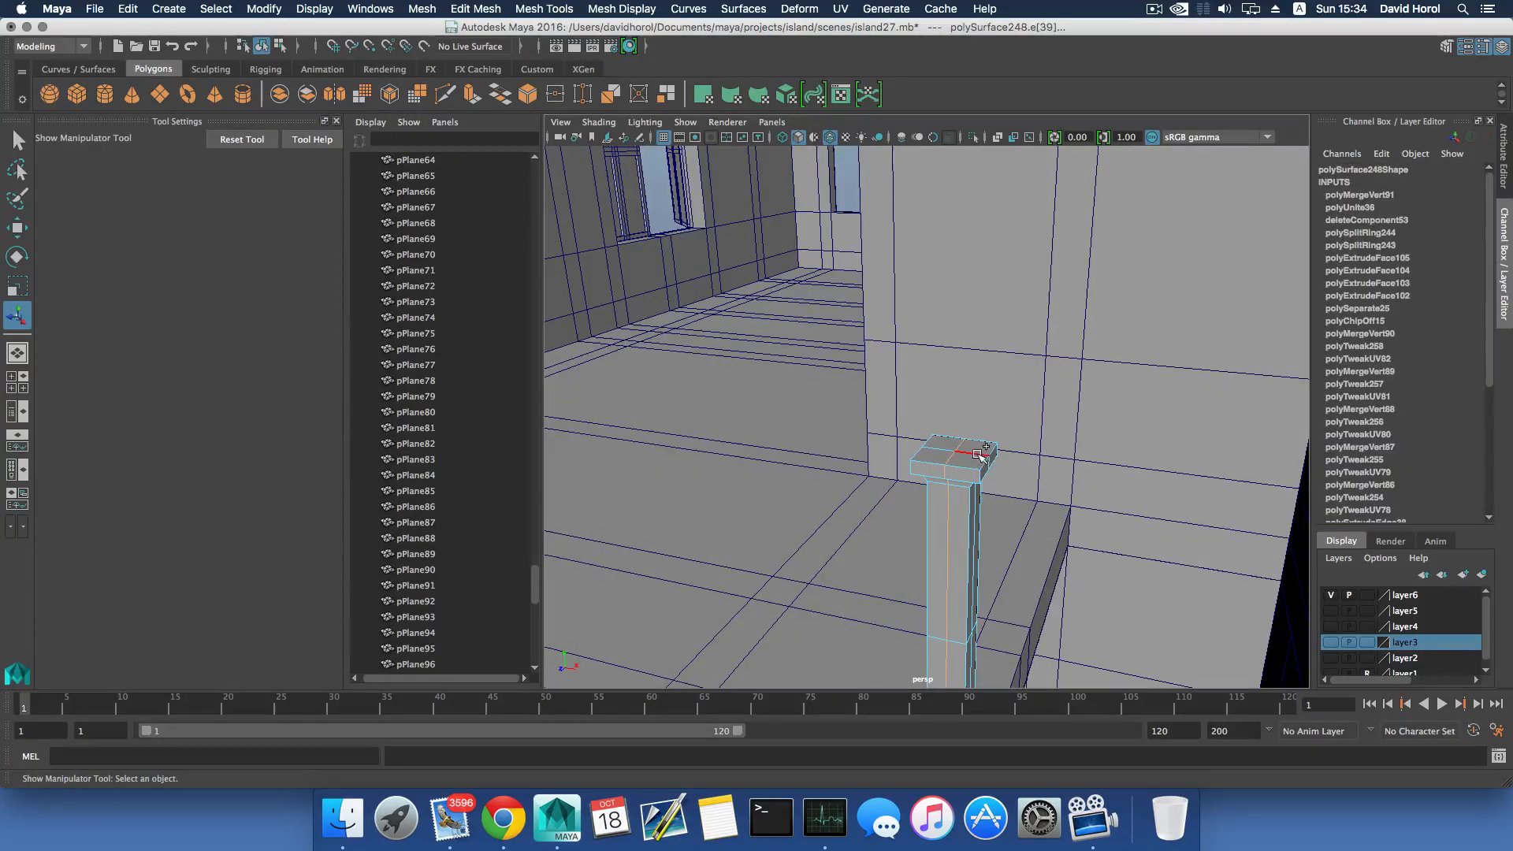
{"action": "mouse_move", "coordinate": [975, 456]}
{"action": "right_mouse_down", "text": "shift"}
{"action": "mouse_move", "coordinate": [950, 459]}
{"action": "mouse_move", "coordinate": [963, 447]}
{"action": "right_mouse_up", "text": "shift"}
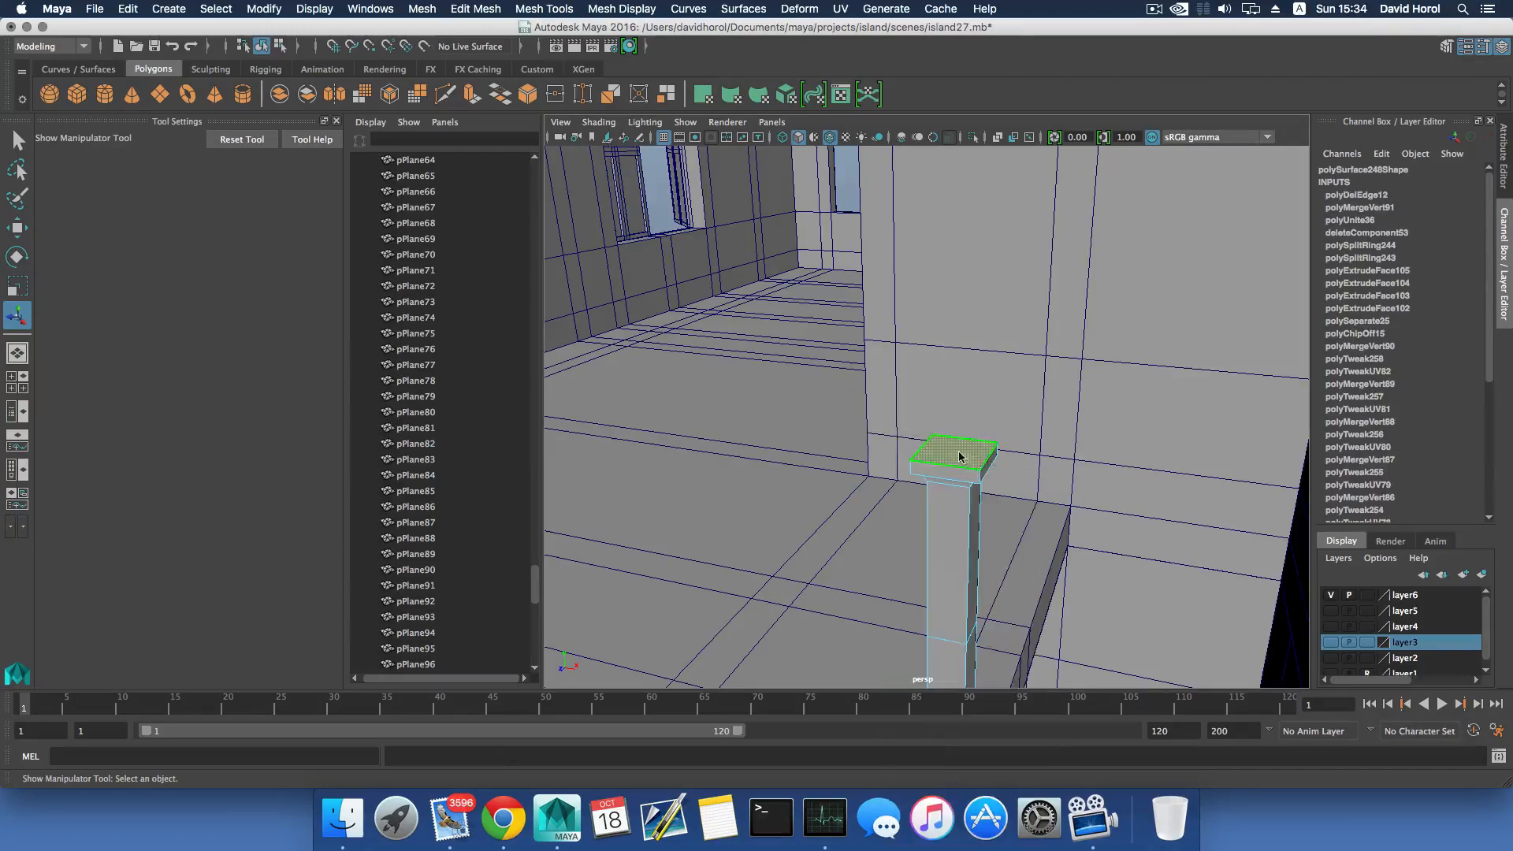
Extrude the single face on top of the post's capital and scale it inward to form a slightly smaller inset face.
{"action": "left_click", "coordinate": [962, 451]}
{"action": "left_click_drag", "start_coordinate": [962, 450], "coordinate": [1011, 398], "text": "alt"}
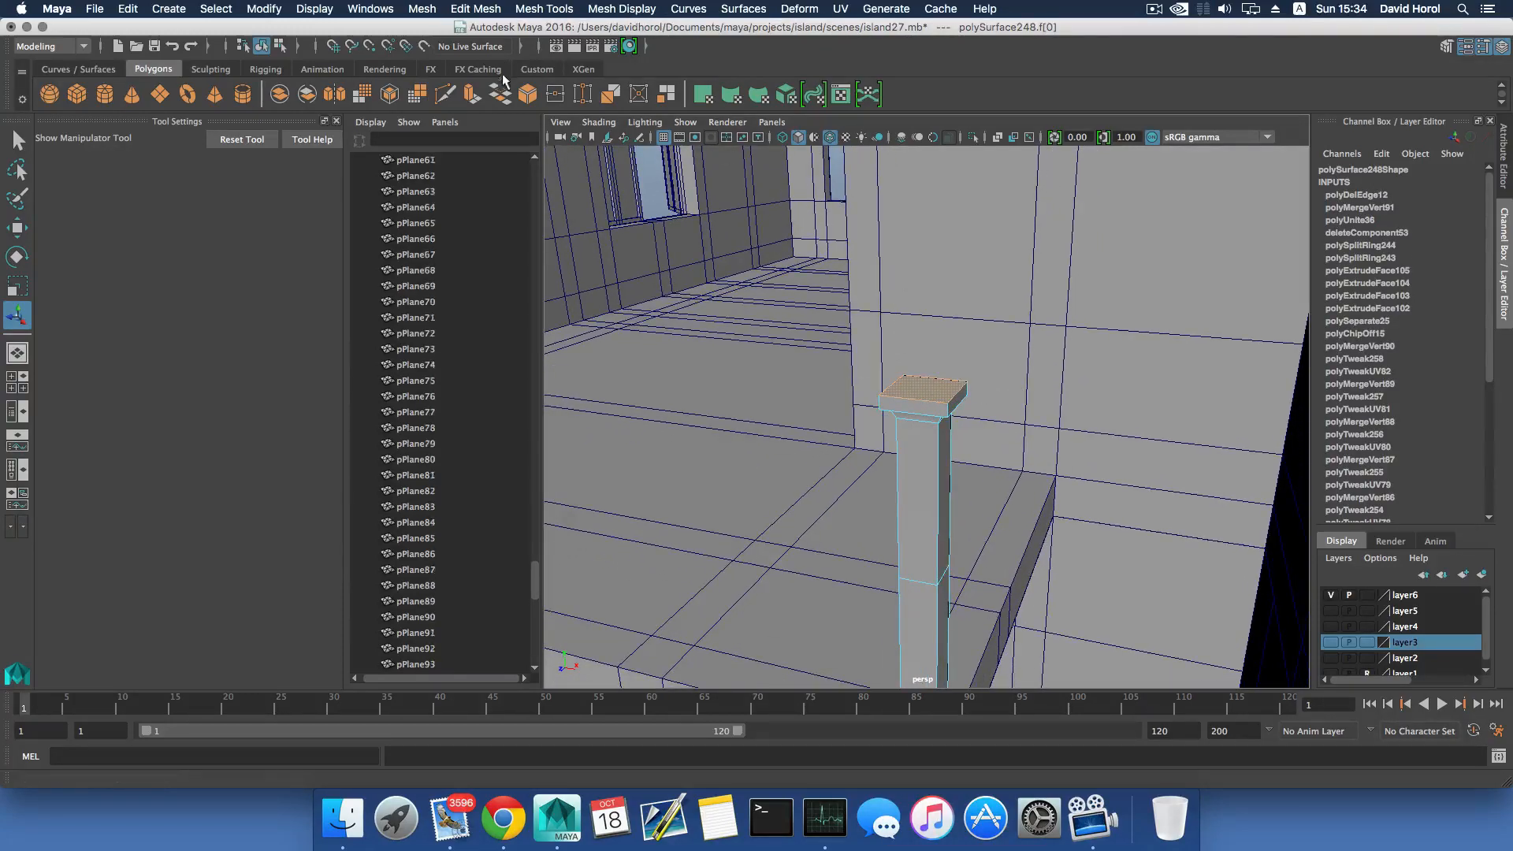
{"action": "key", "text": "ctrl+e"}
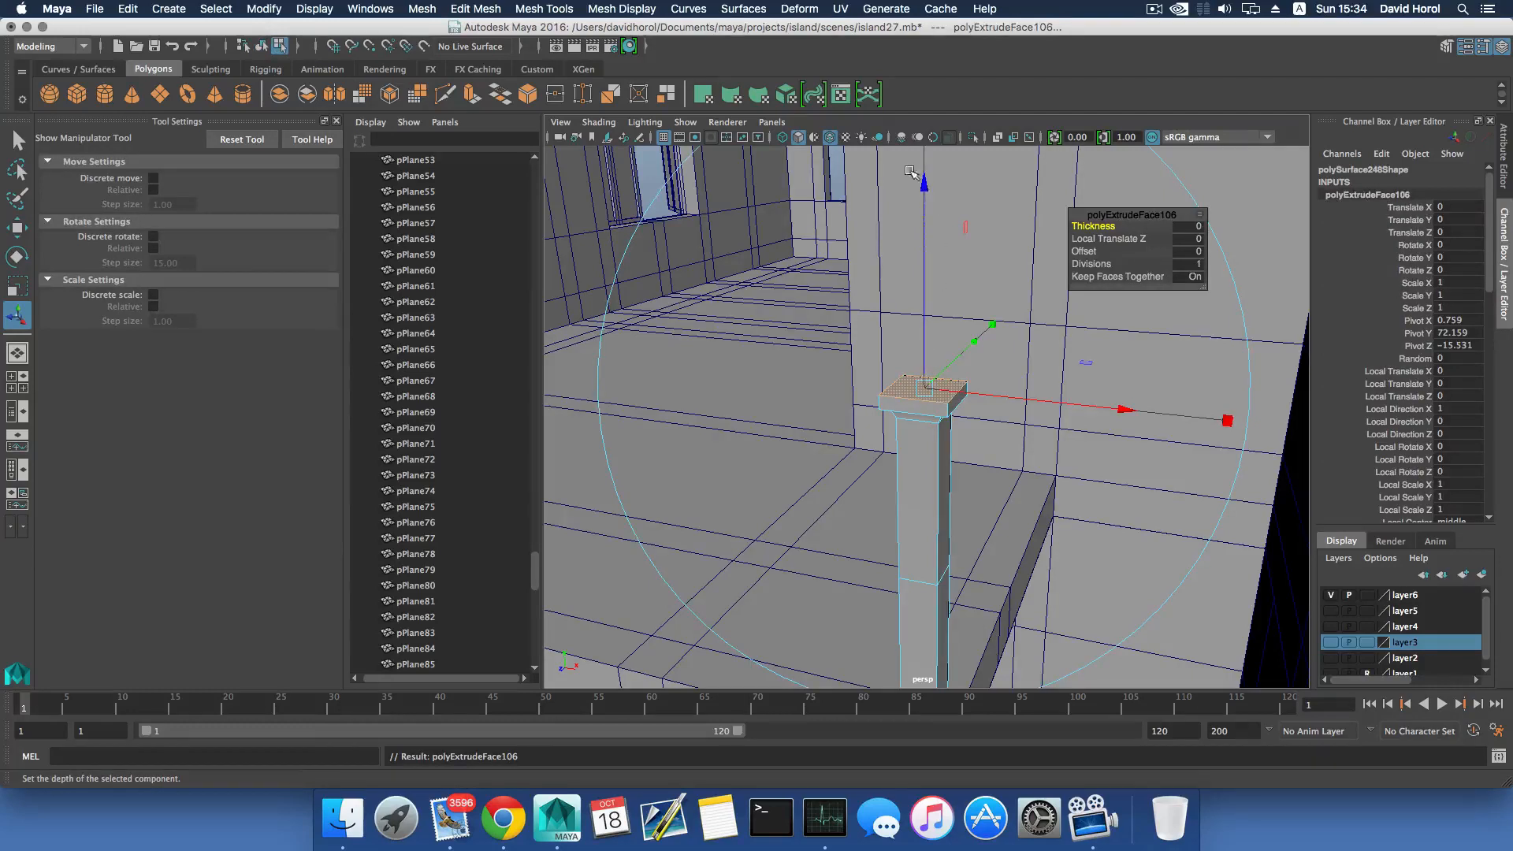
{"action": "left_click_drag", "start_coordinate": [910, 172], "coordinate": [898, 315], "text": "alt"}
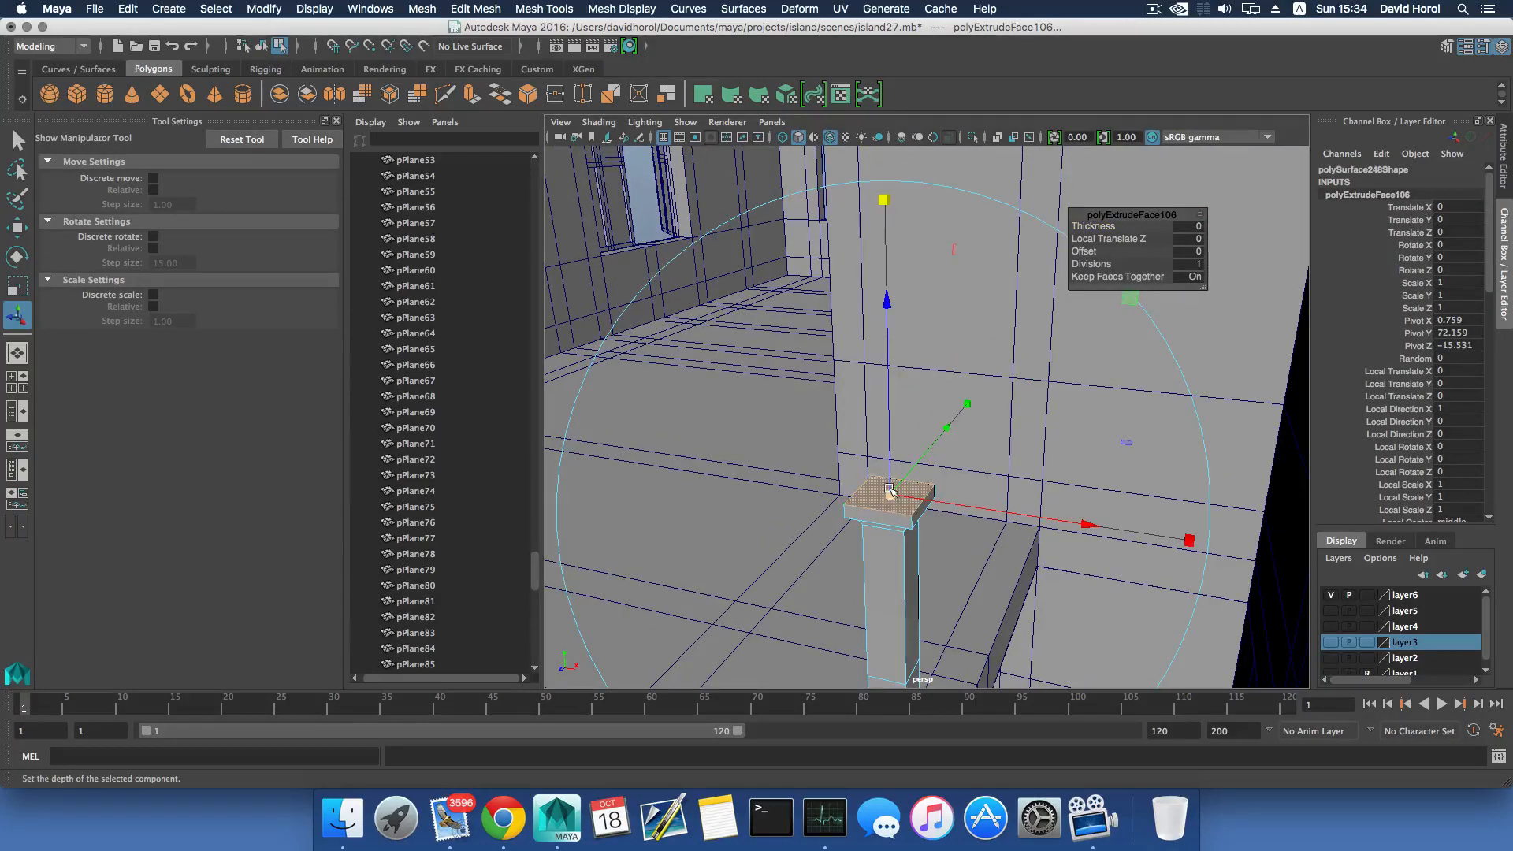
{"action": "left_click_drag", "start_coordinate": [891, 490], "coordinate": [805, 309]}
Extrude the inset face upward 0.106, and extrude it again scaled uniformly to 0.783.
{"action": "left_click", "coordinate": [473, 95]}
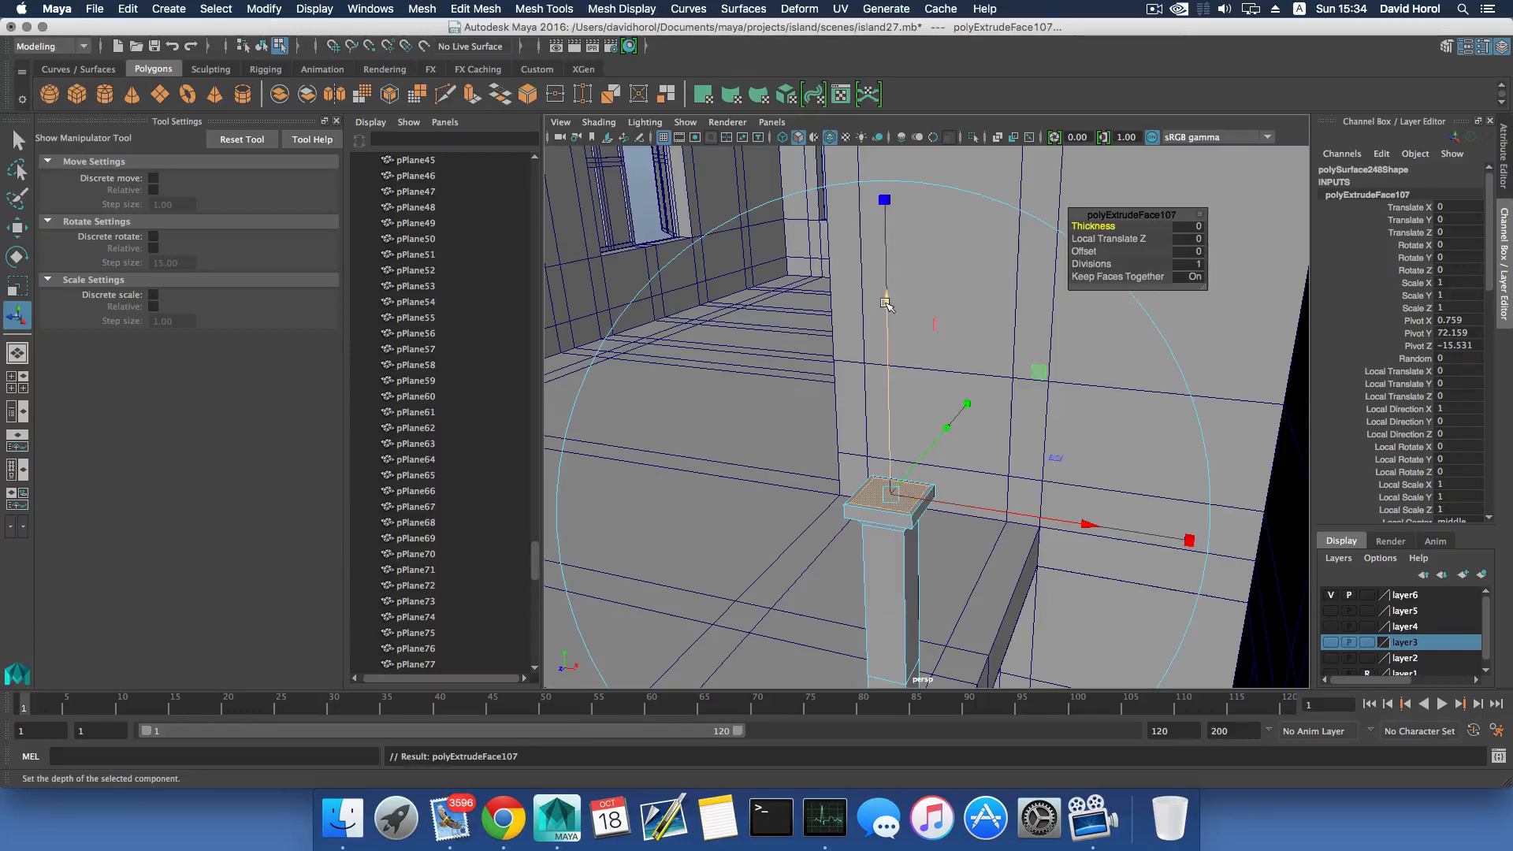
{"action": "left_click_drag", "start_coordinate": [886, 304], "coordinate": [886, 296]}
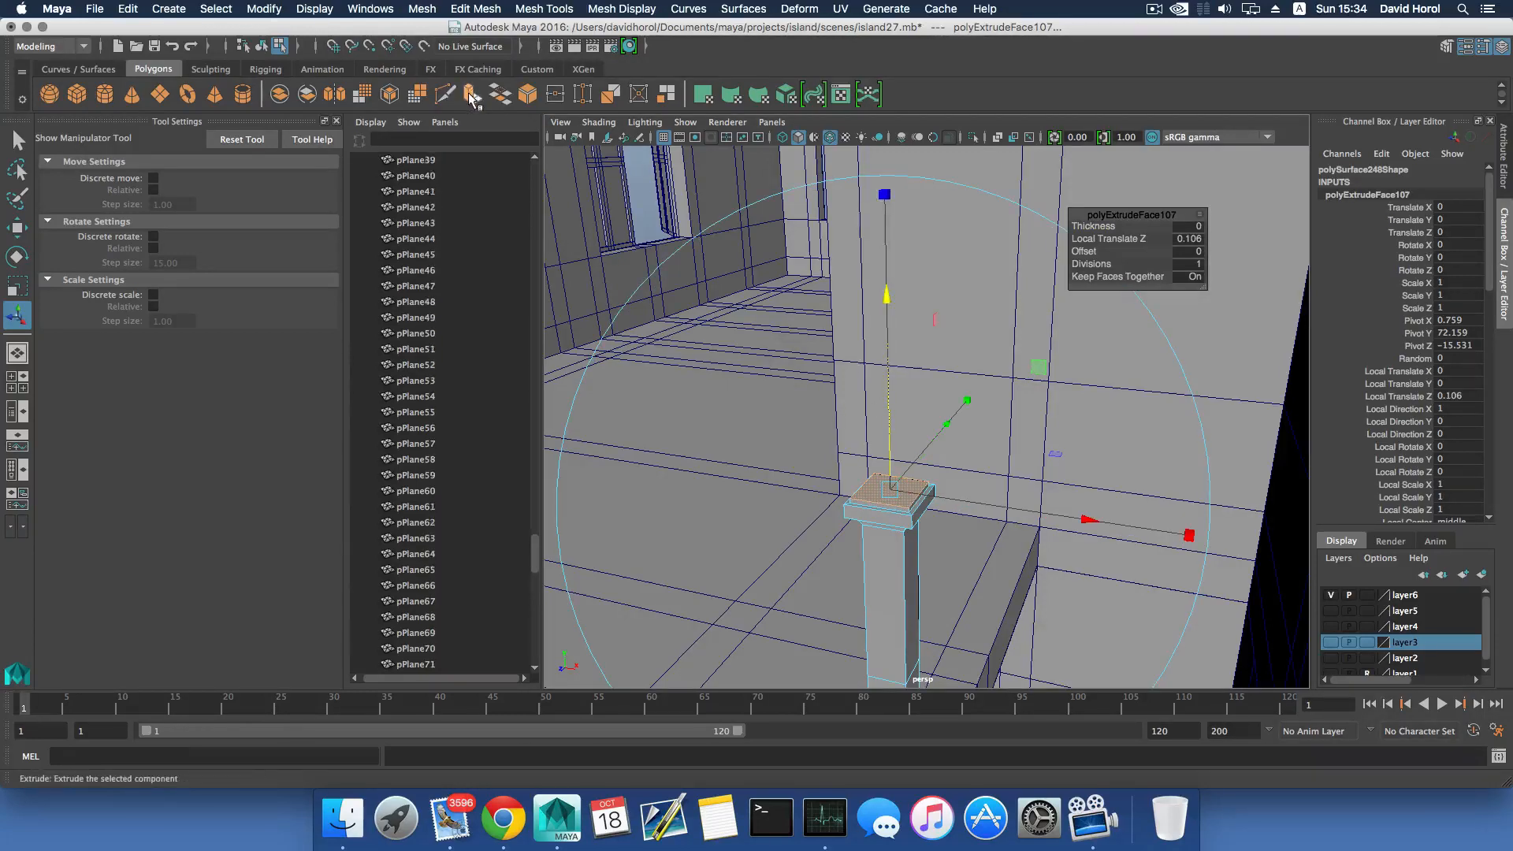
{"action": "left_click", "coordinate": [471, 96]}
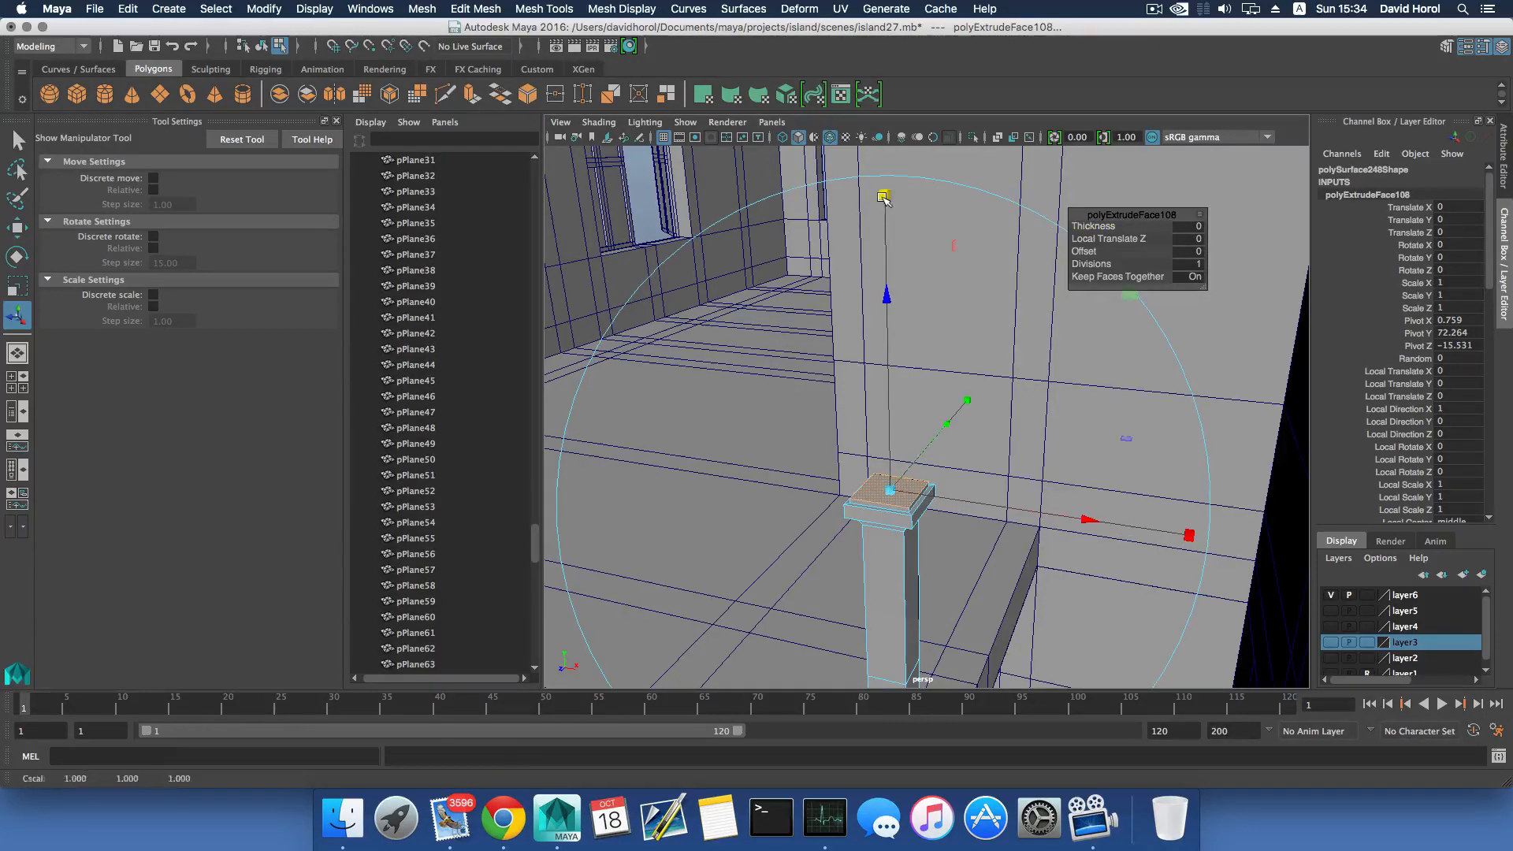
{"action": "left_click_drag", "start_coordinate": [895, 494], "coordinate": [888, 498]}
Extrude the inner top face upward 0.21 and taper it by scaling the face to 0.85.
{"action": "middle_click_drag", "start_coordinate": [887, 498], "coordinate": [819, 417], "text": "alt"}
{"action": "right_click_drag", "start_coordinate": [820, 418], "coordinate": [882, 499], "text": "alt"}
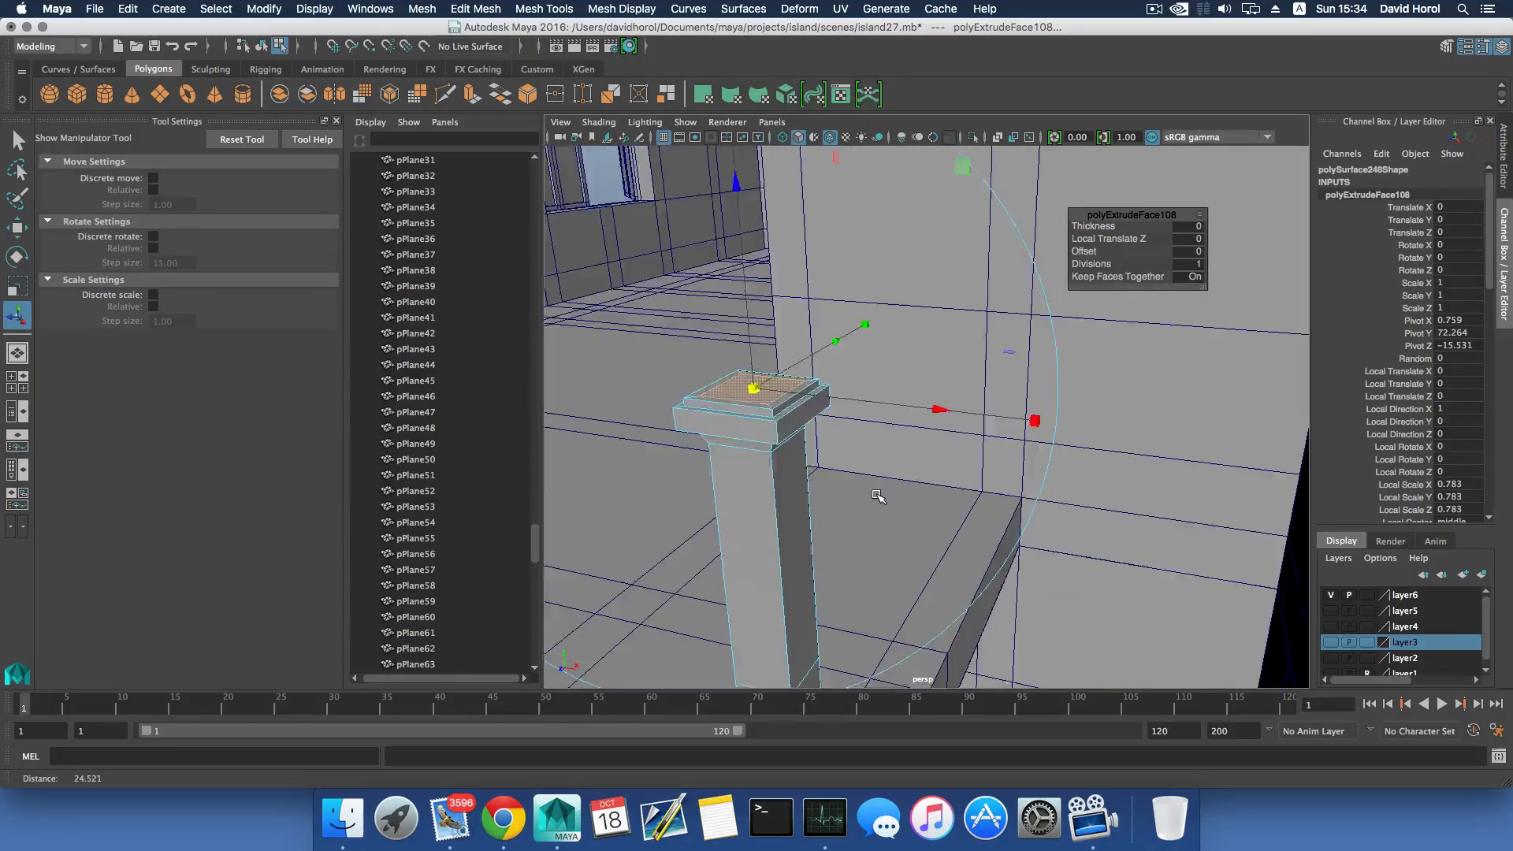
{"action": "left_click_drag", "start_coordinate": [881, 499], "coordinate": [936, 547], "text": "alt"}
{"action": "middle_click_drag", "start_coordinate": [936, 546], "coordinate": [885, 500], "text": "alt"}
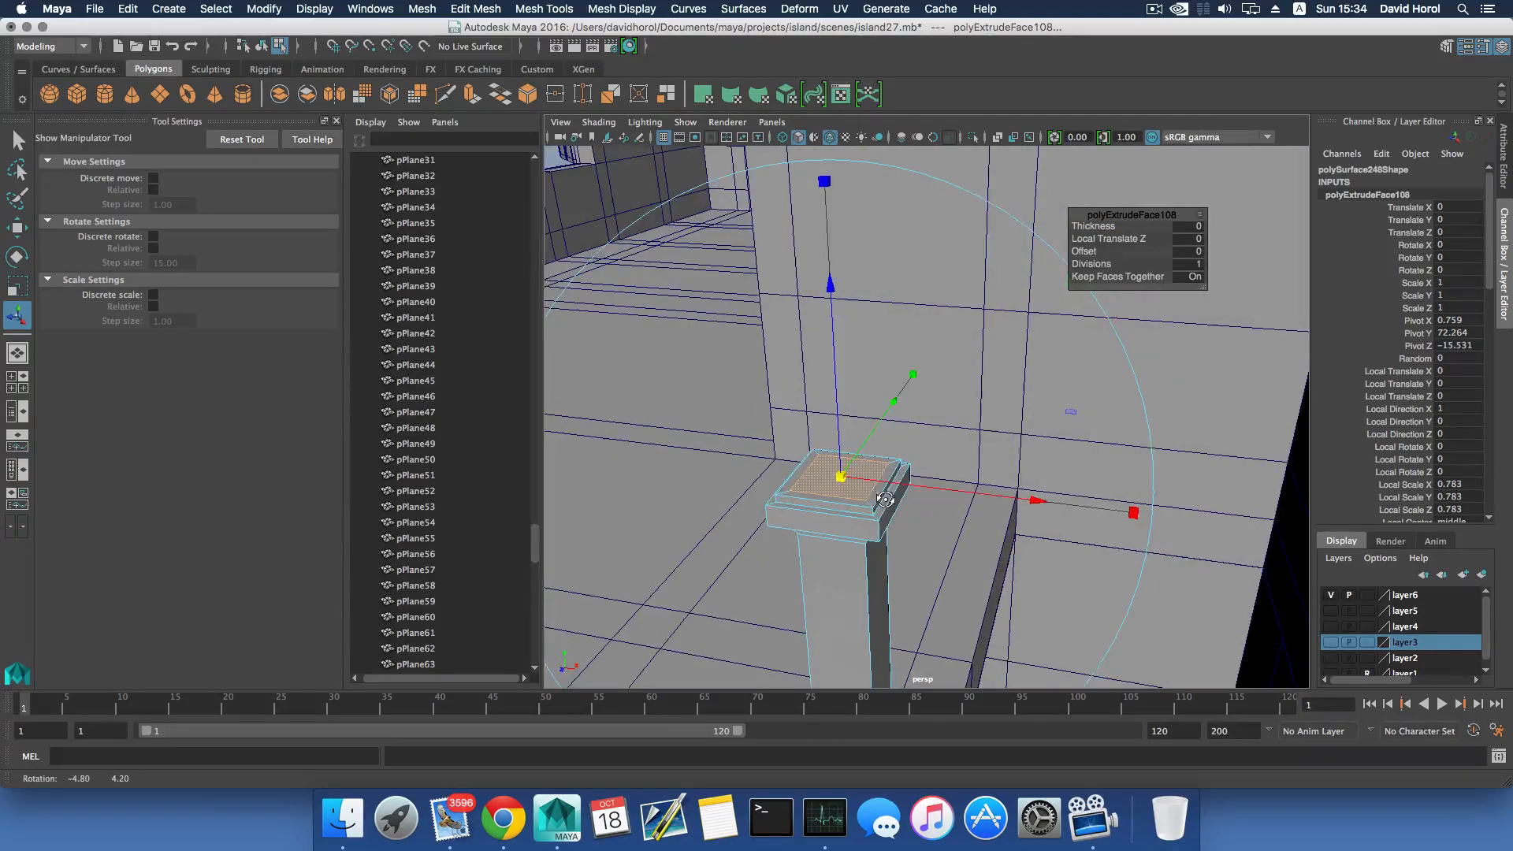
{"action": "left_click", "coordinate": [472, 96]}
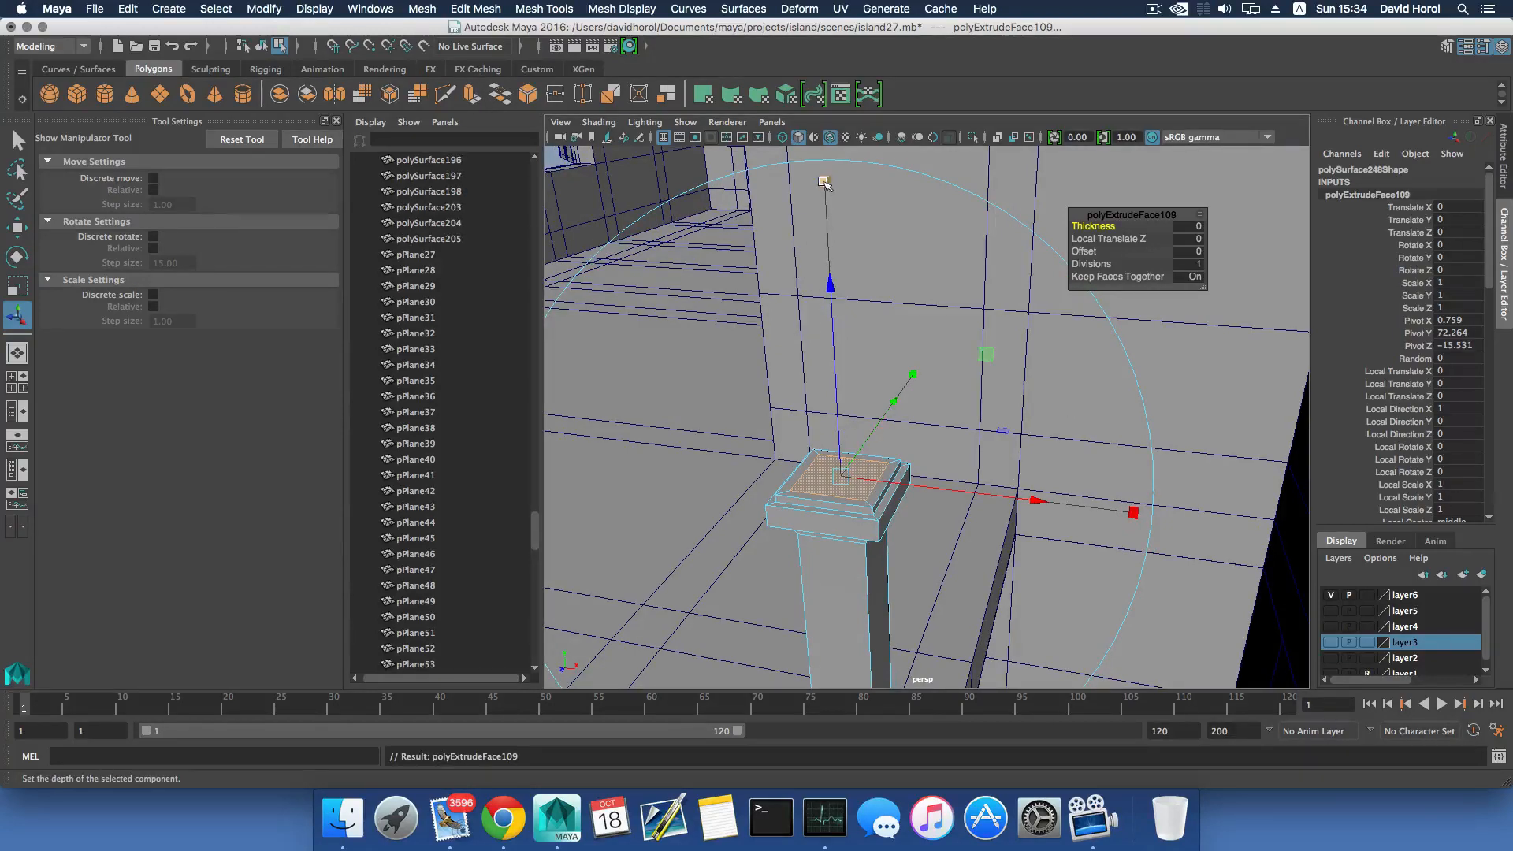
{"action": "left_click", "coordinate": [823, 184]}
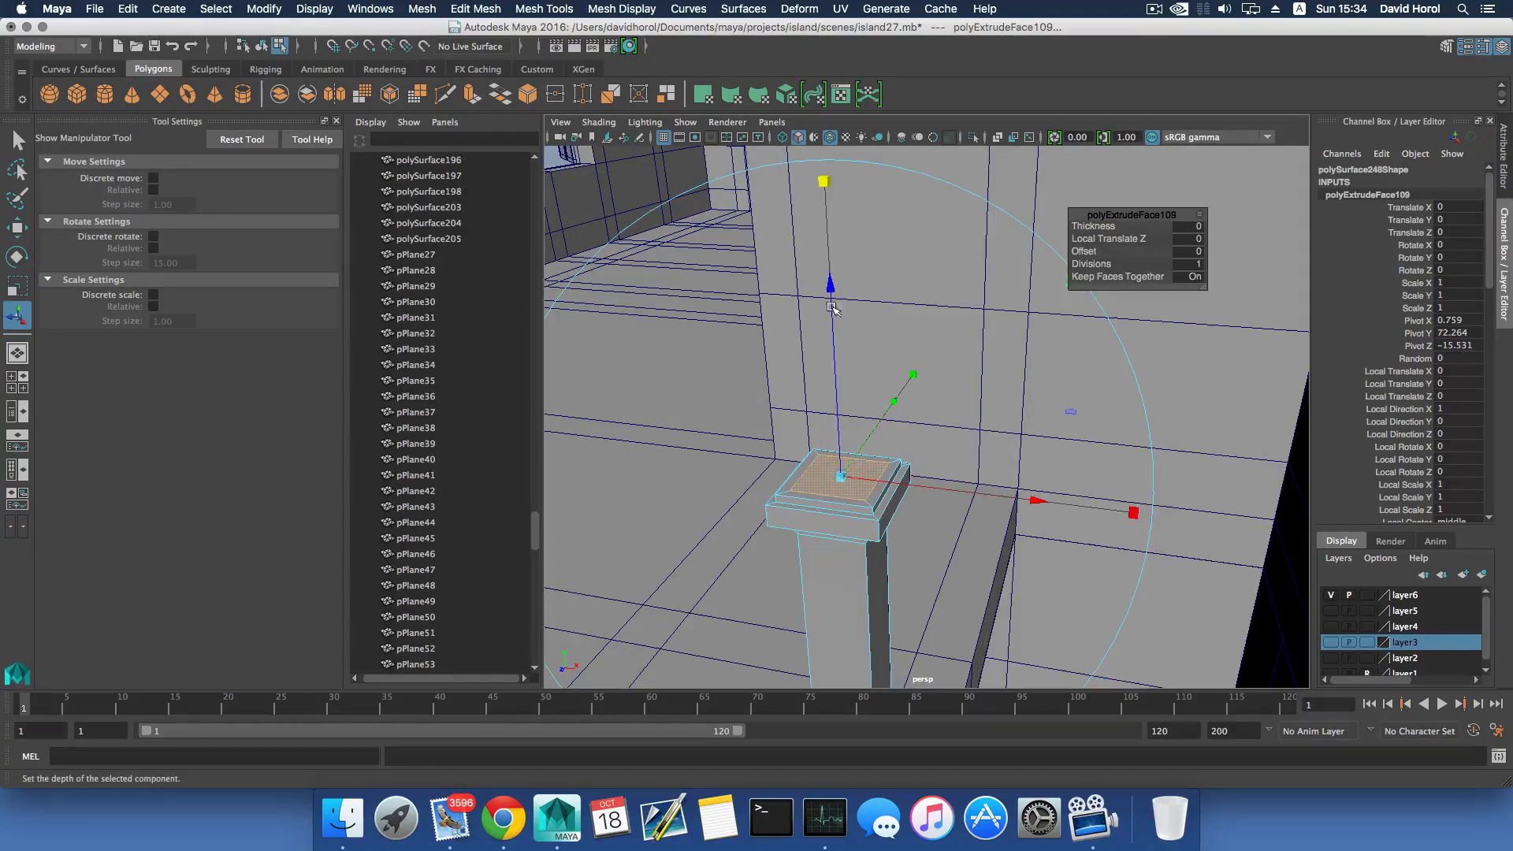
{"action": "left_click_drag", "start_coordinate": [832, 289], "coordinate": [828, 266]}
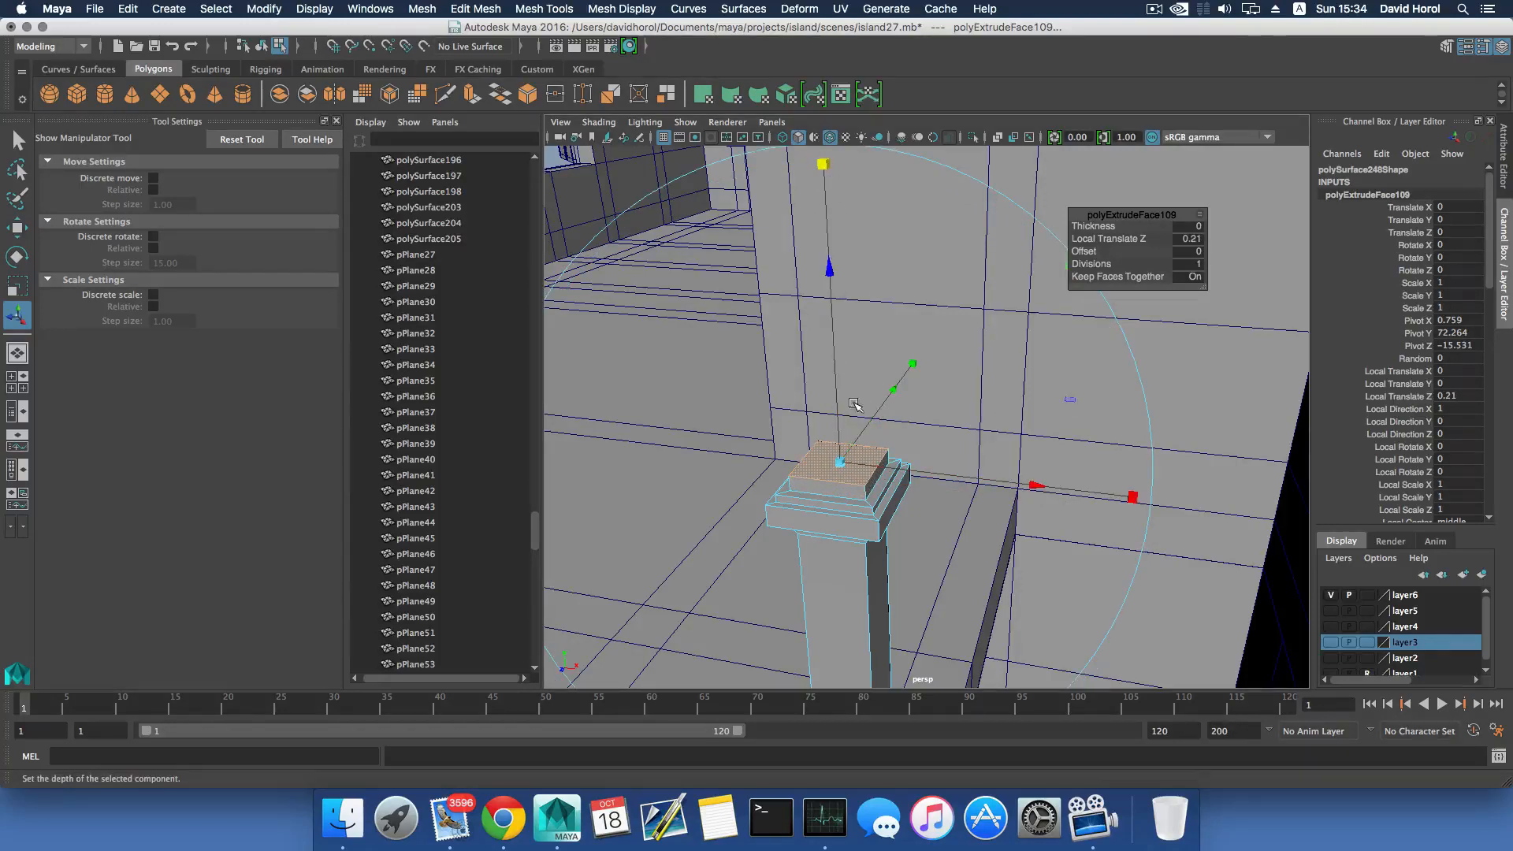
{"action": "left_click_drag", "start_coordinate": [839, 467], "coordinate": [838, 438]}
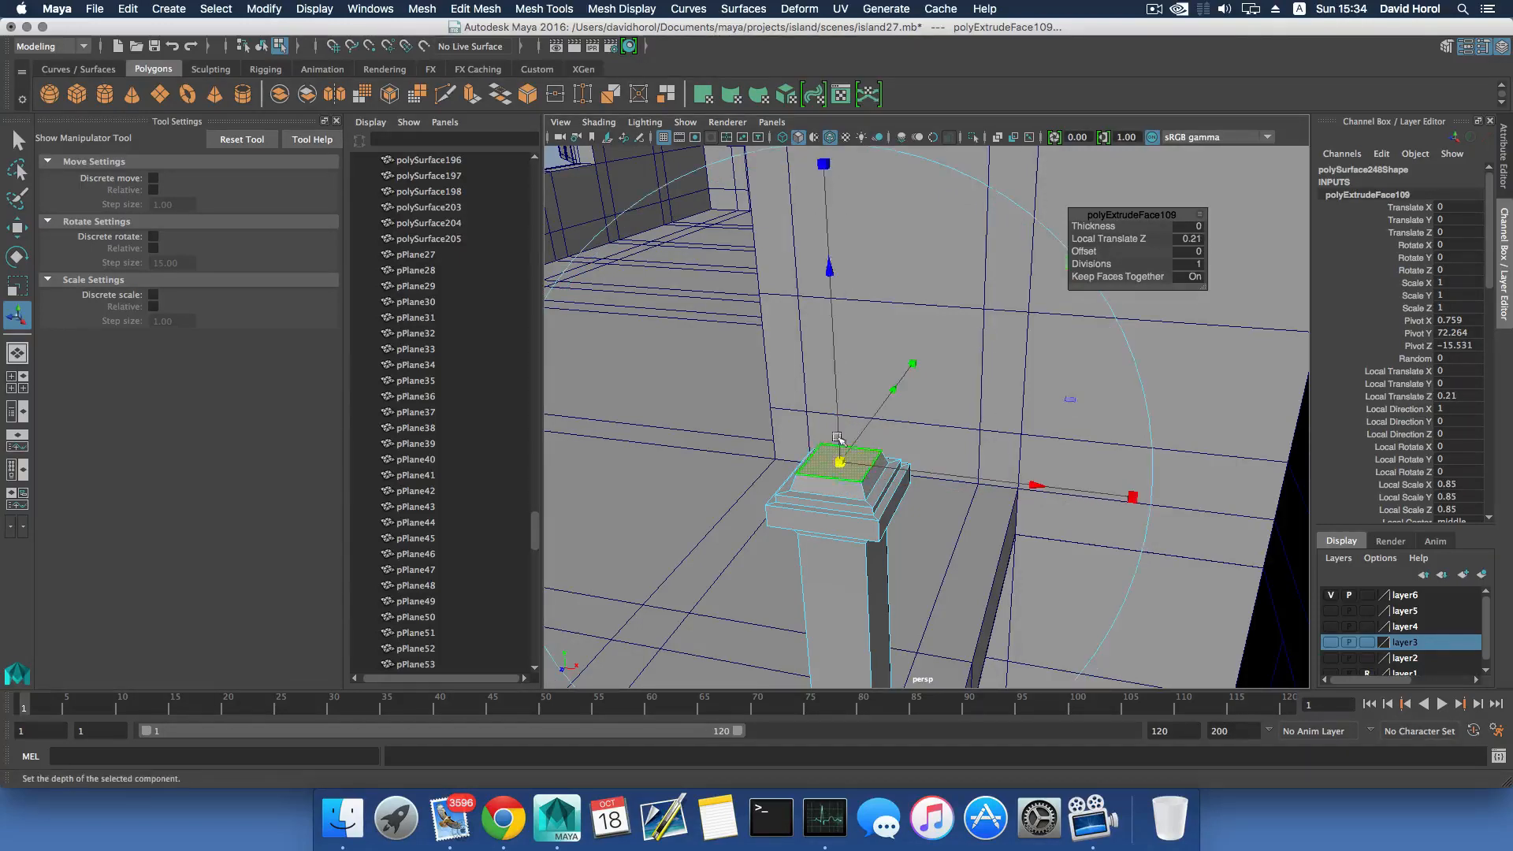
Extrude the tapered tier's top face in place and scale it inward to about 0.8.
{"action": "left_click_drag", "start_coordinate": [822, 347], "coordinate": [821, 338], "text": "alt"}
{"action": "scroll", "coordinate": [473, 205], "scroll_direction": "up", "scroll_amount": 3}
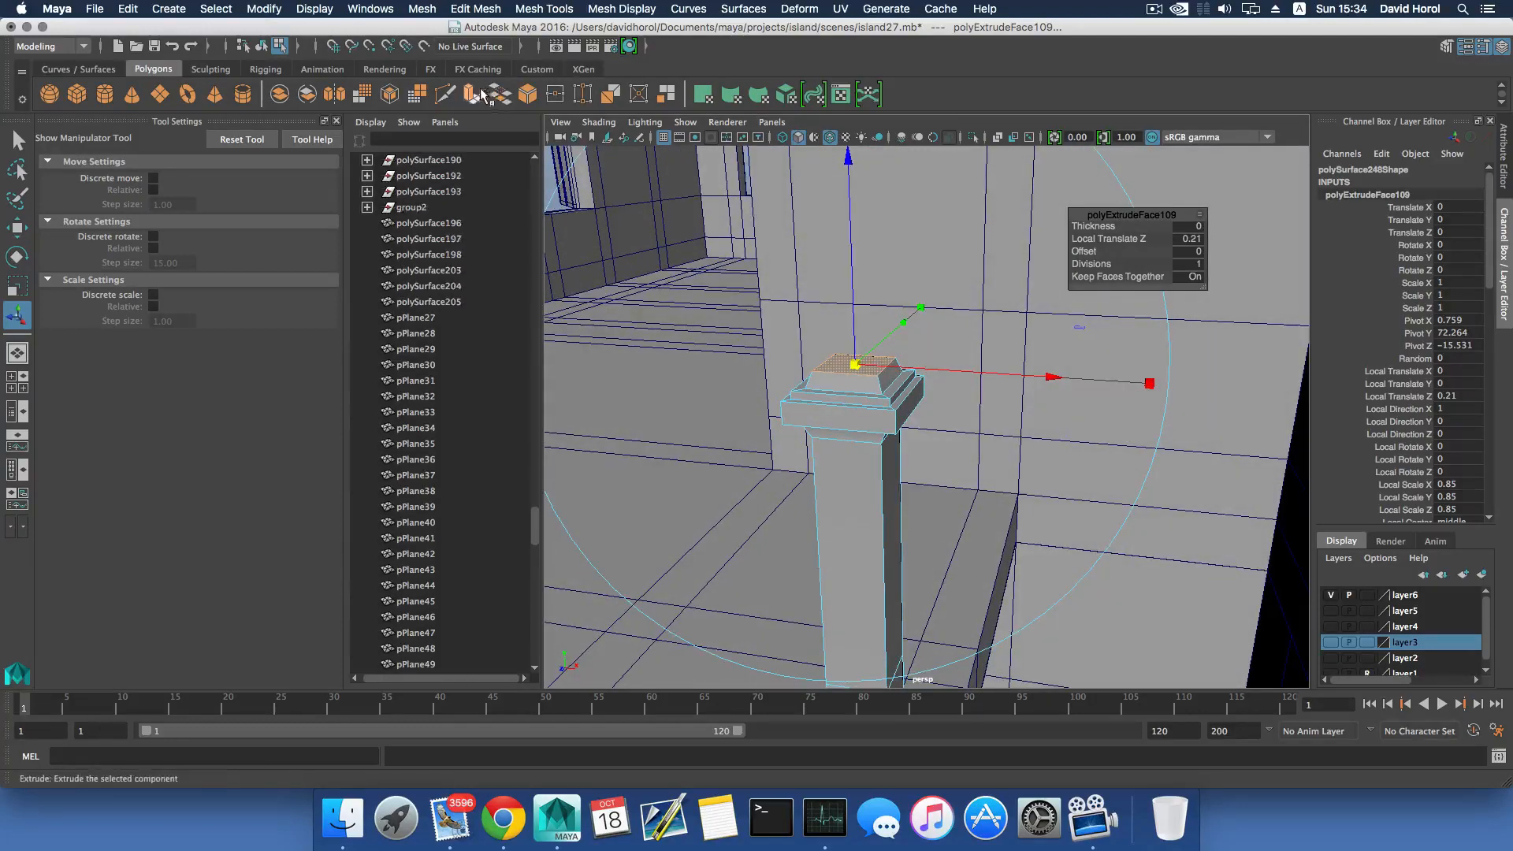
{"action": "left_click", "coordinate": [471, 93]}
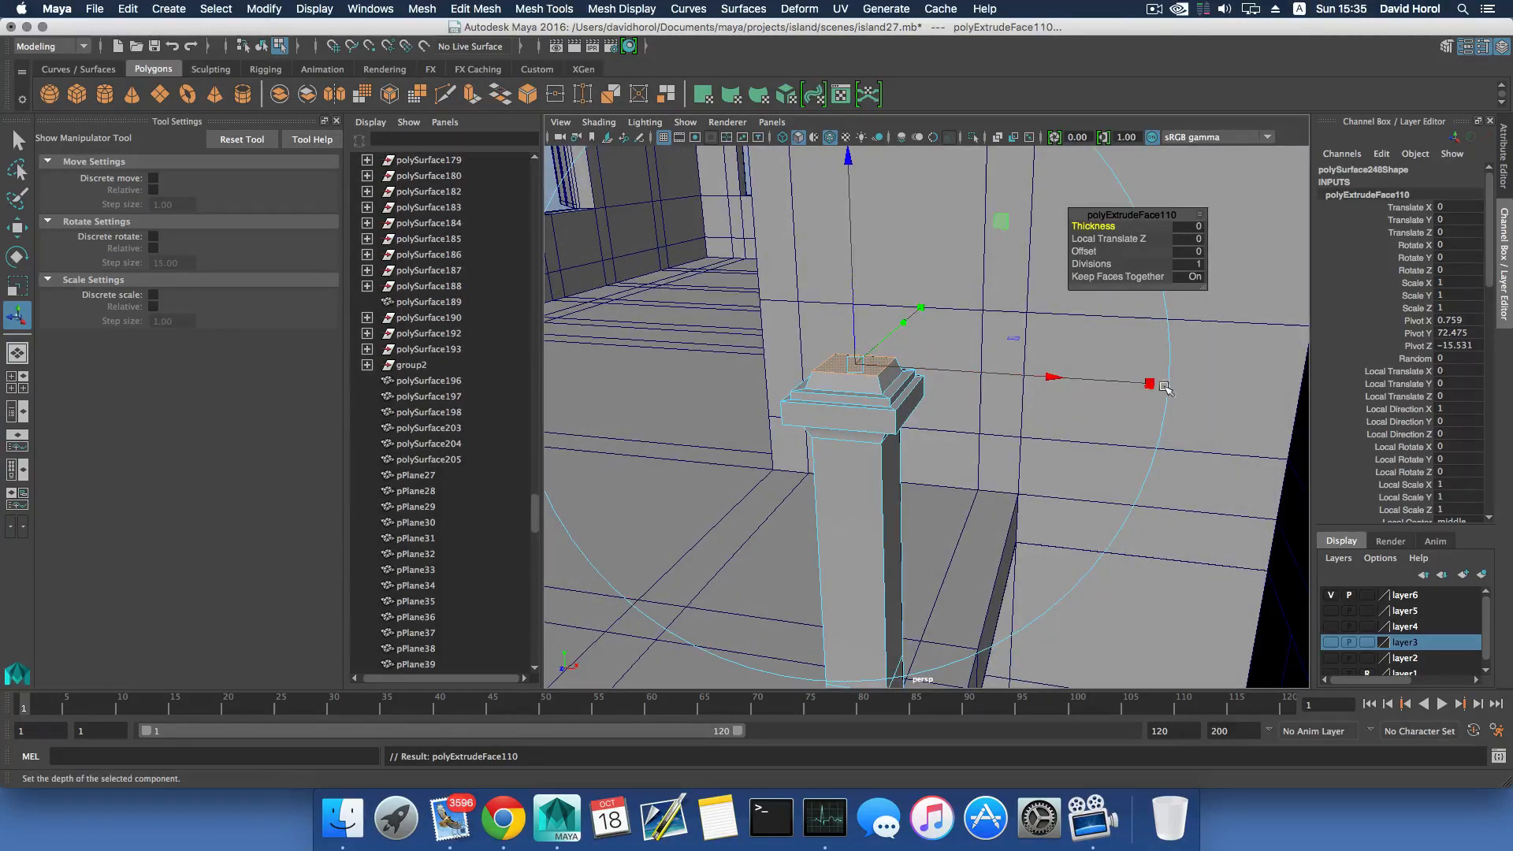
{"action": "left_click_drag", "start_coordinate": [1150, 384], "coordinate": [1153, 384]}
{"action": "left_click_drag", "start_coordinate": [854, 364], "coordinate": [854, 364]}
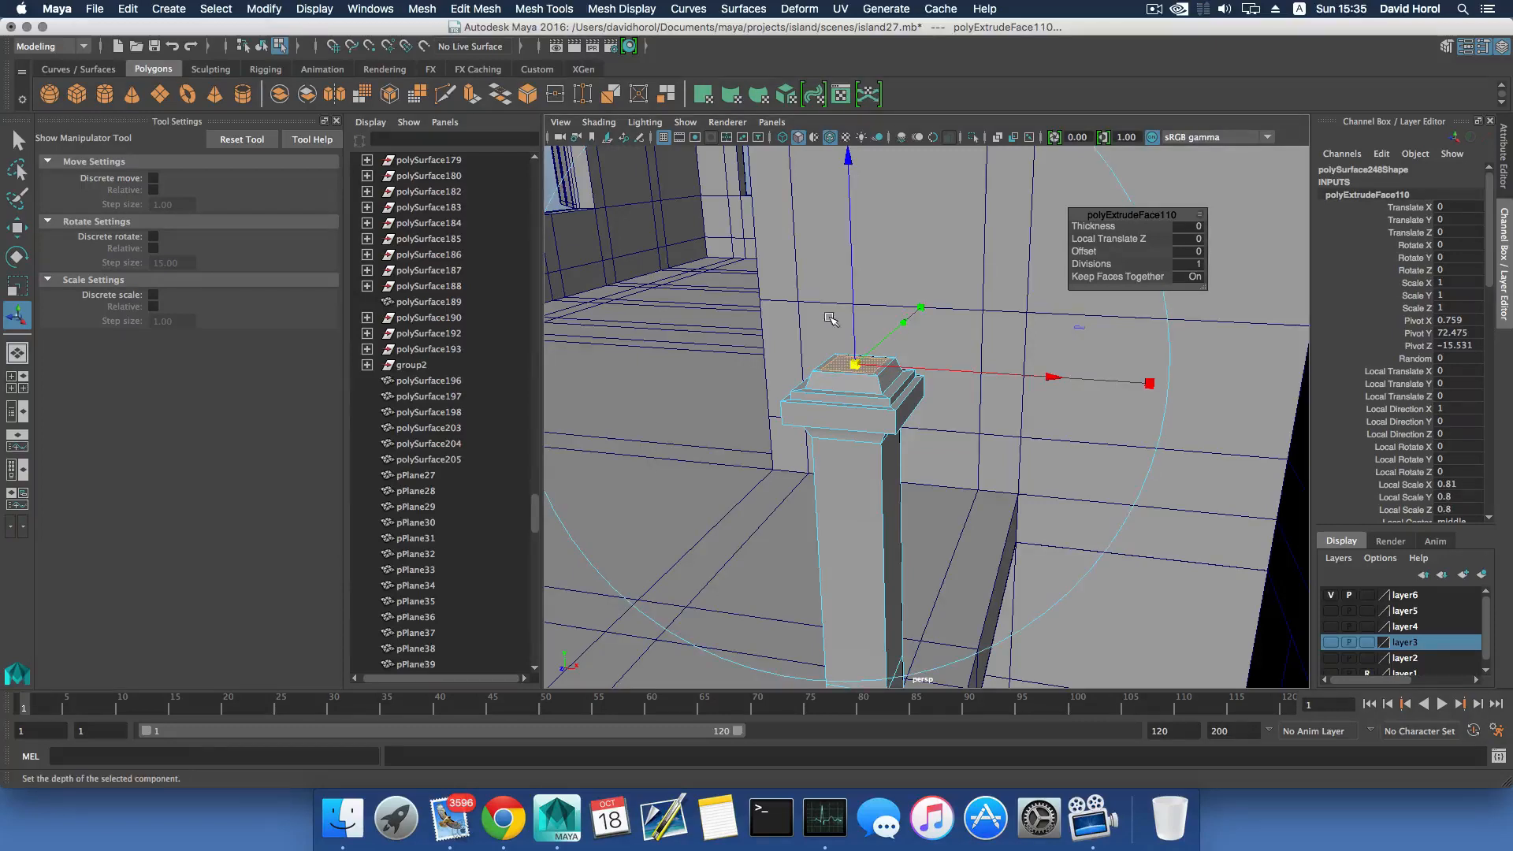
Extrude the smaller inset face upward 0.104 and taper it to a scale of 0.883.
{"action": "left_click", "coordinate": [471, 95]}
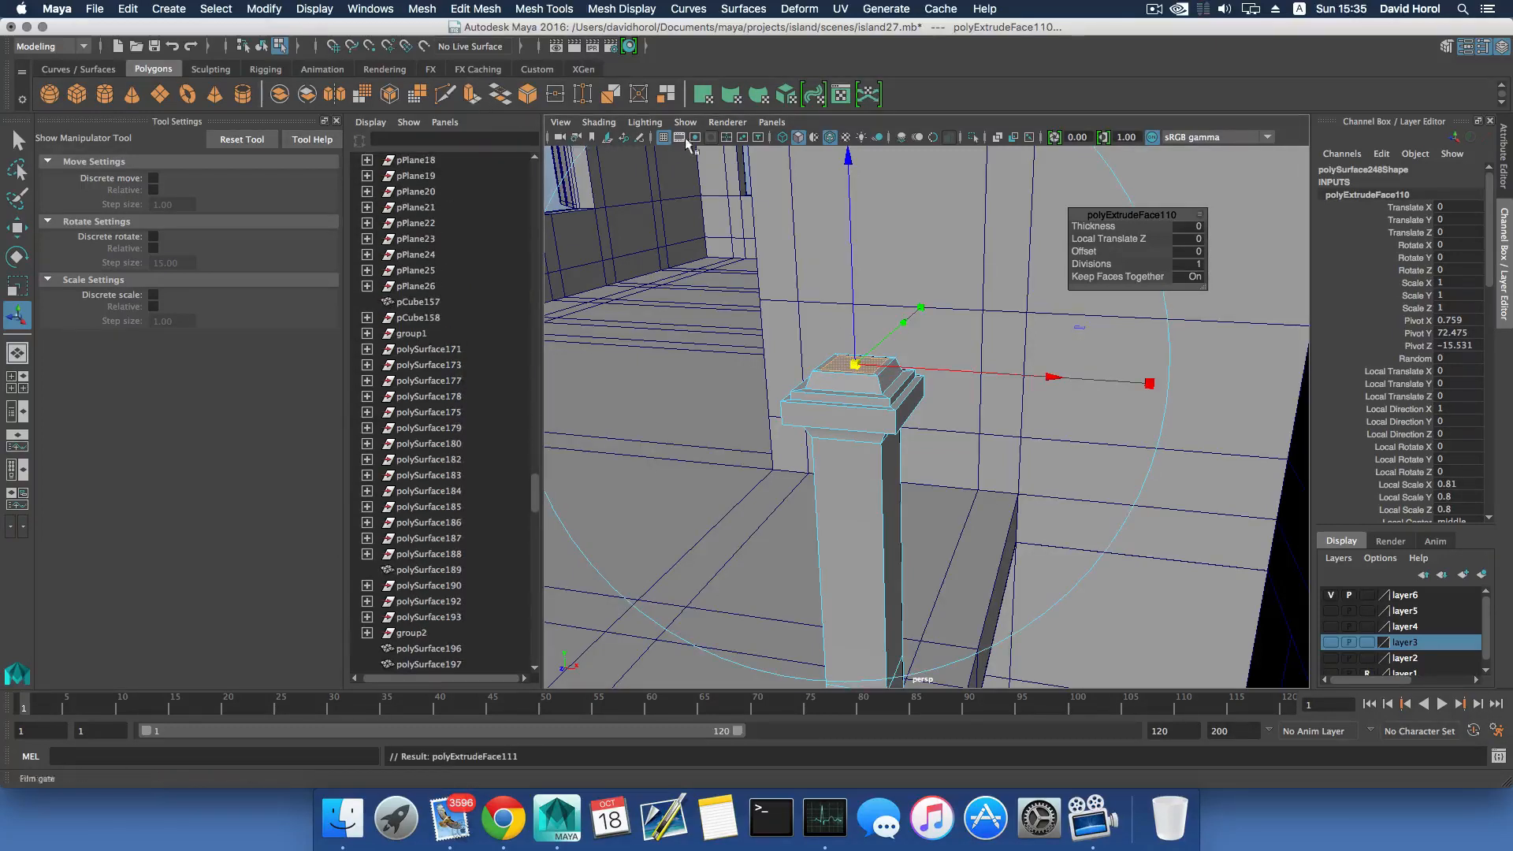
{"action": "left_click_drag", "start_coordinate": [849, 158], "coordinate": [848, 154]}
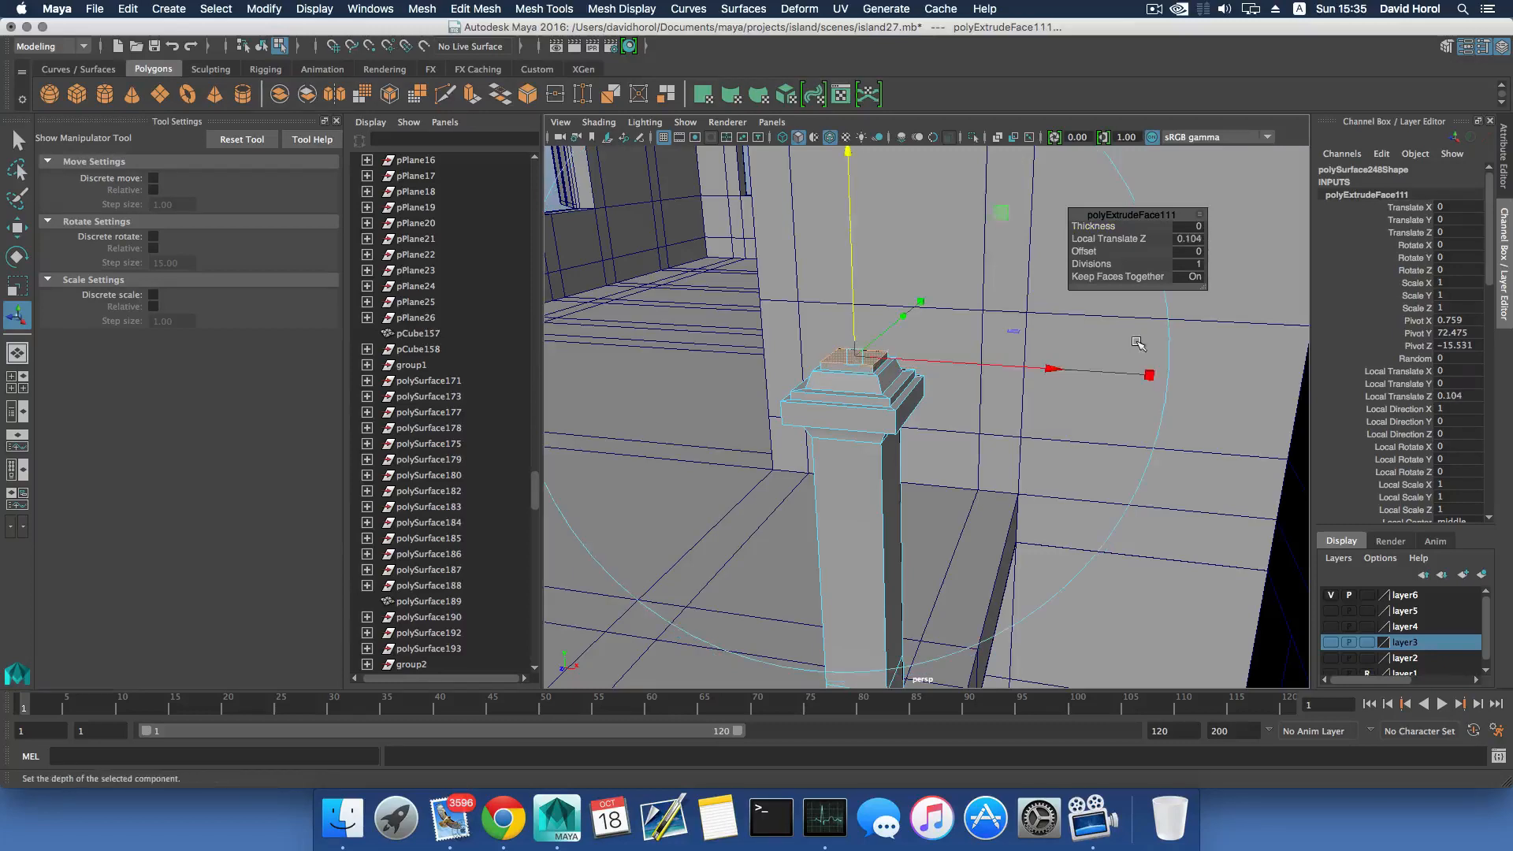
{"action": "left_click_drag", "start_coordinate": [854, 356], "coordinate": [848, 356]}
Extrude another tier 0.082 high on the cap and scale its top face to about 0.74.
{"action": "scroll", "coordinate": [644, 122], "scroll_direction": "up", "scroll_amount": 3}
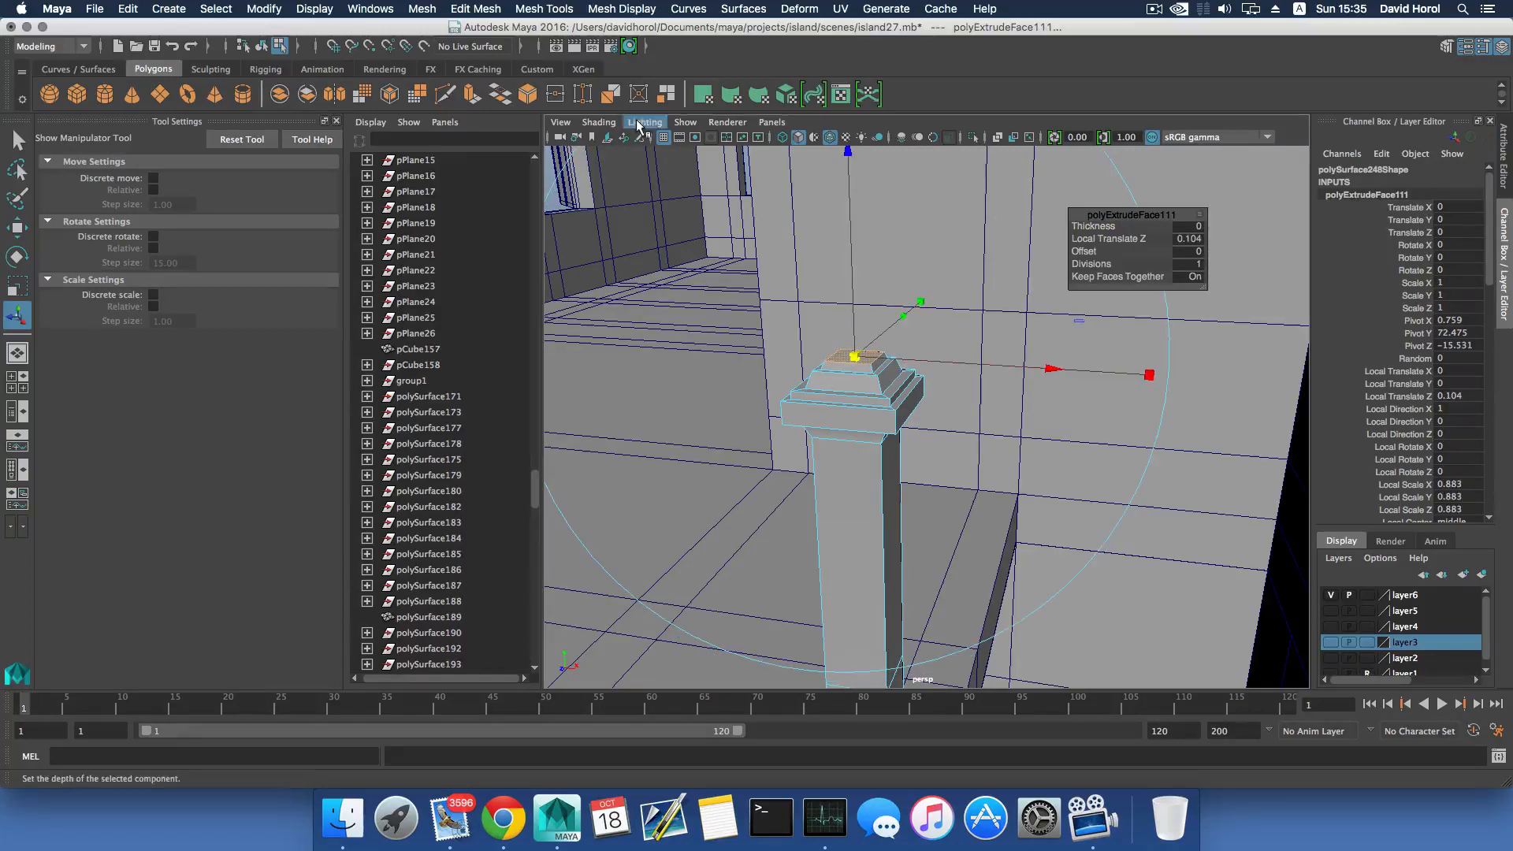
{"action": "left_click", "coordinate": [471, 96]}
{"action": "left_click_drag", "start_coordinate": [849, 152], "coordinate": [848, 148]}
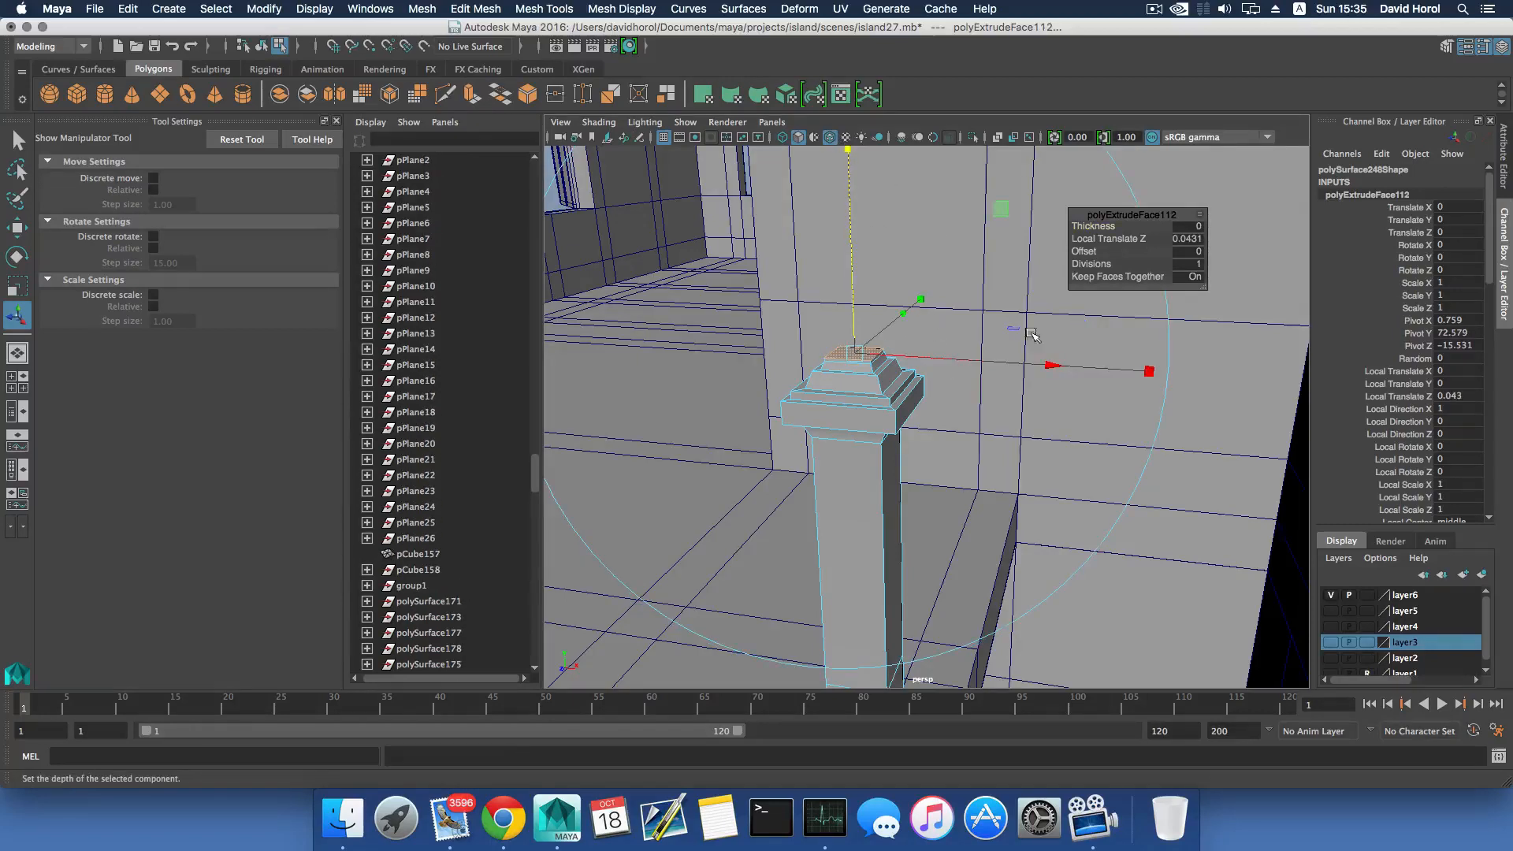
{"action": "left_click", "coordinate": [1150, 372]}
{"action": "left_click_drag", "start_coordinate": [856, 354], "coordinate": [851, 352]}
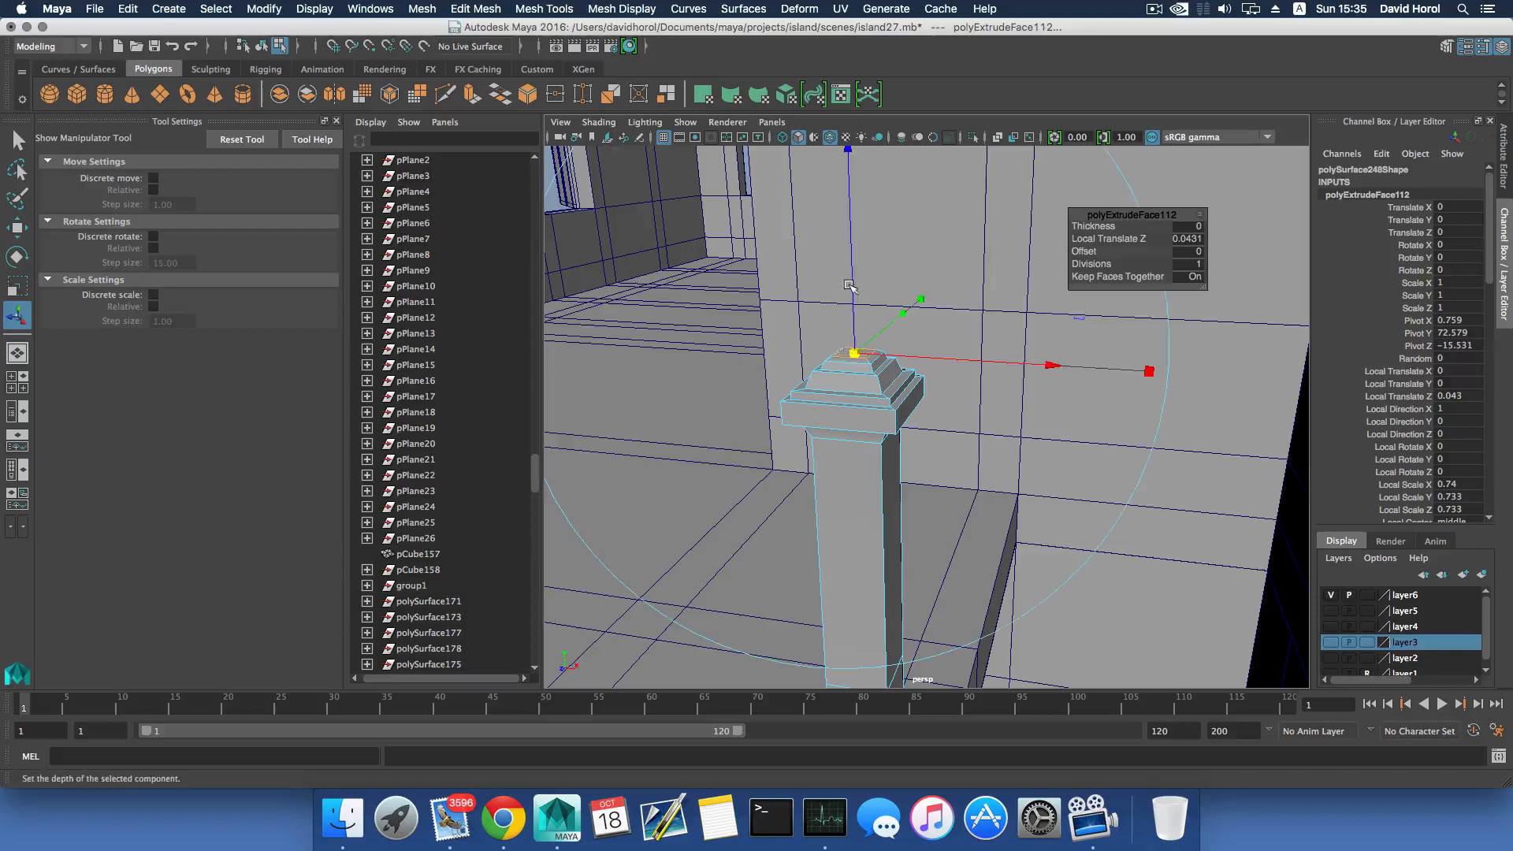
{"action": "left_click_drag", "start_coordinate": [852, 289], "coordinate": [851, 284]}
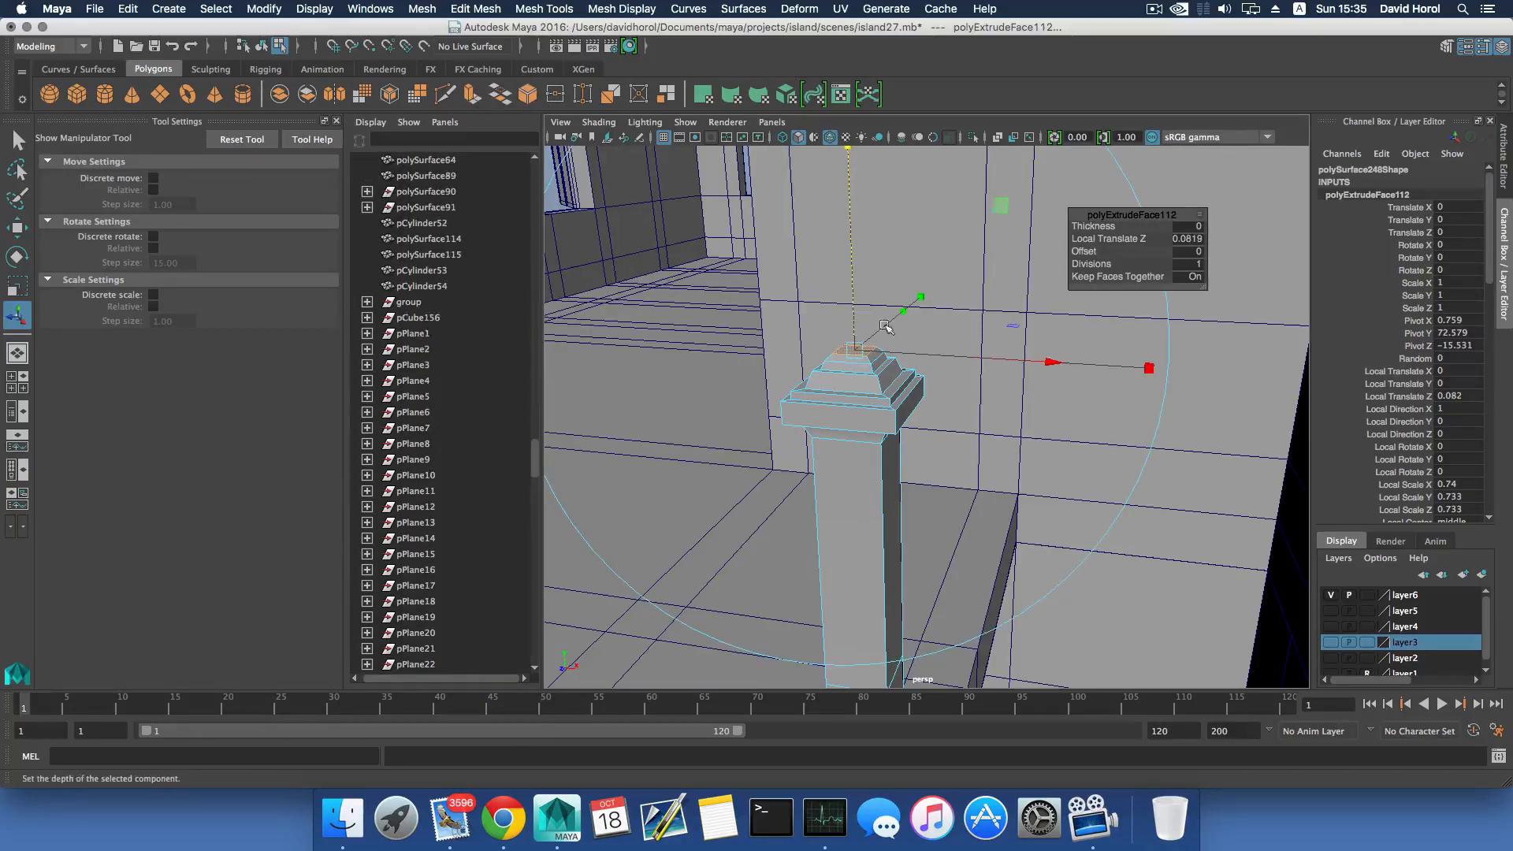
Extrude the cap's final tip 0.087 high with its face scaled to 0.367, and return to object mode.
{"action": "key", "text": "ctrl+e"}
{"action": "left_click_drag", "start_coordinate": [854, 282], "coordinate": [853, 266]}
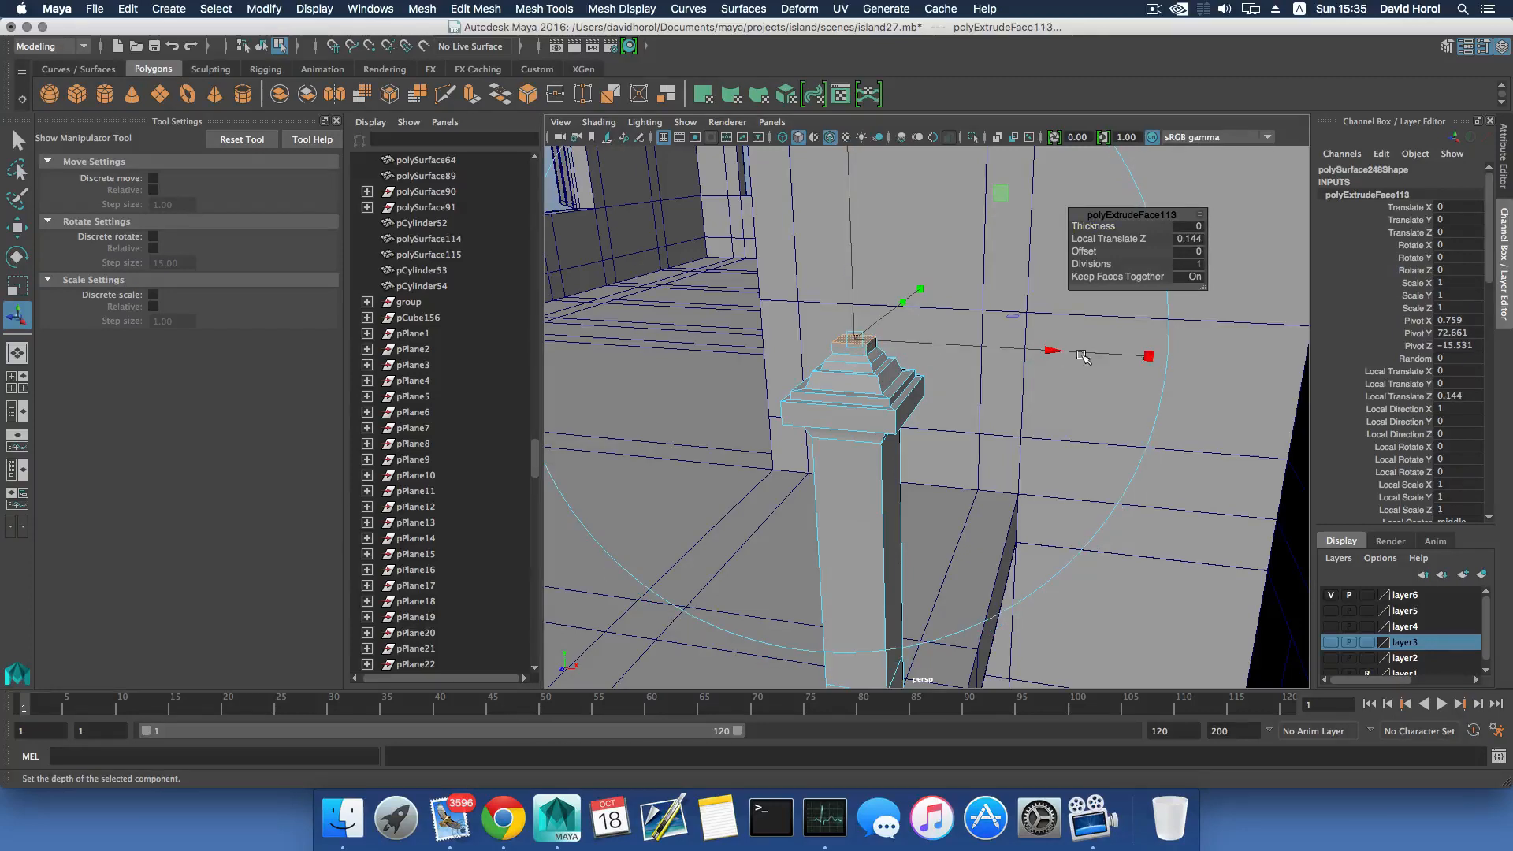
{"action": "left_click", "coordinate": [1147, 357]}
{"action": "left_click_drag", "start_coordinate": [853, 339], "coordinate": [826, 341]}
{"action": "left_click_drag", "start_coordinate": [851, 234], "coordinate": [873, 285]}
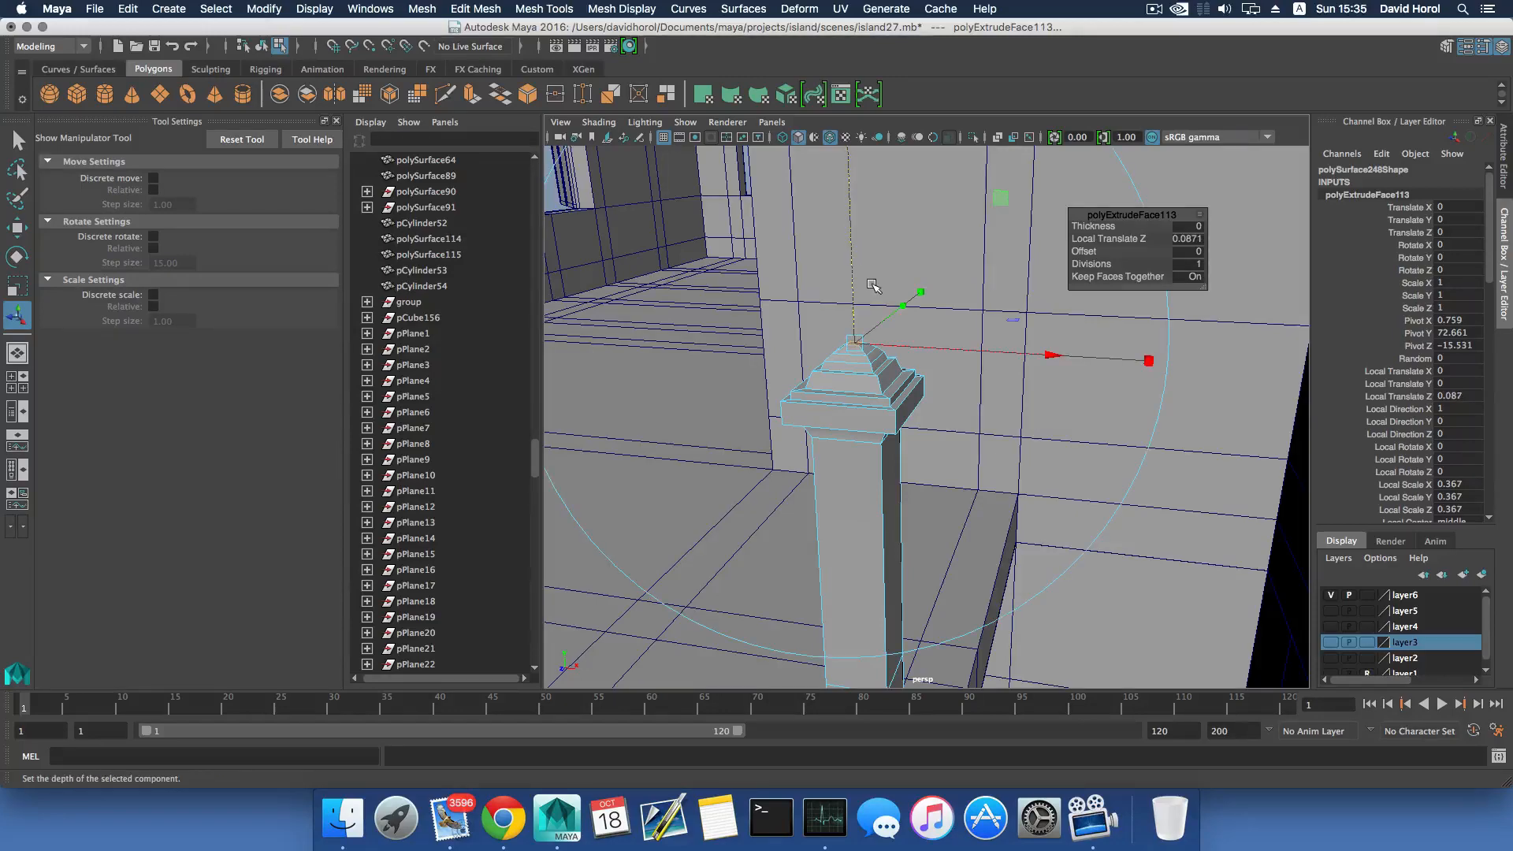
{"action": "key", "text": "F8"}
Examine the capped post on the balcony corner from several angles, both close up and against the whole house.
{"action": "left_click_drag", "start_coordinate": [890, 343], "coordinate": [948, 369], "text": "alt"}
{"action": "scroll", "coordinate": [852, 380], "scroll_direction": "down", "scroll_amount": 5}
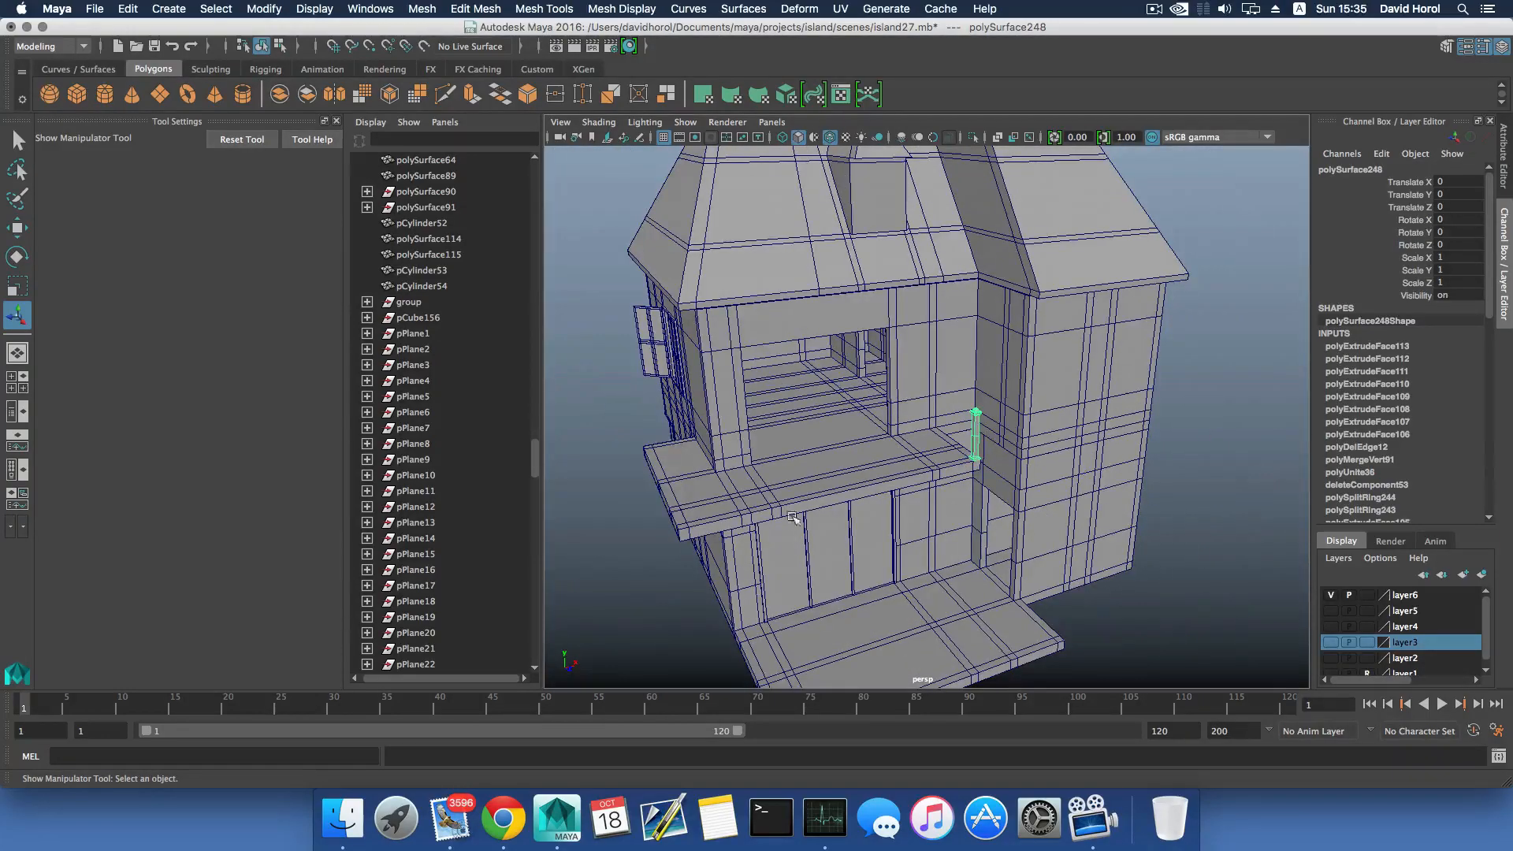
{"action": "left_click_drag", "start_coordinate": [927, 485], "coordinate": [1009, 517], "text": "alt"}
{"action": "scroll", "coordinate": [1010, 520], "scroll_direction": "up", "scroll_amount": 5}
{"action": "middle_click_drag", "start_coordinate": [951, 466], "coordinate": [1090, 435], "text": "alt"}
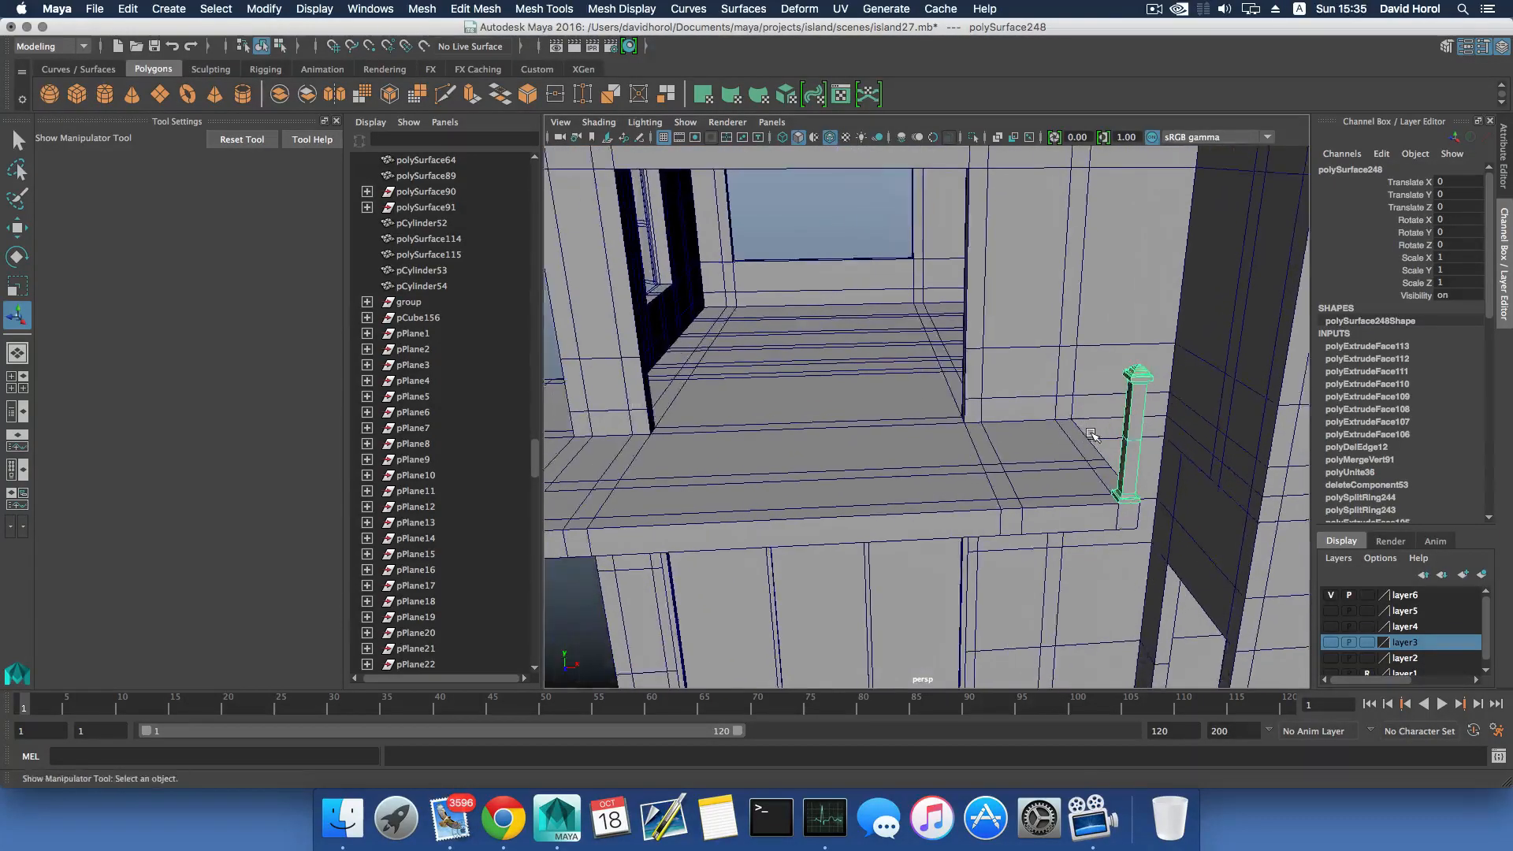
{"action": "right_click_drag", "start_coordinate": [1090, 435], "coordinate": [841, 425], "text": "alt"}
{"action": "left_click_drag", "start_coordinate": [823, 422], "coordinate": [867, 436], "text": "alt"}
{"action": "right_click_drag", "start_coordinate": [875, 438], "coordinate": [1042, 470], "text": "alt"}
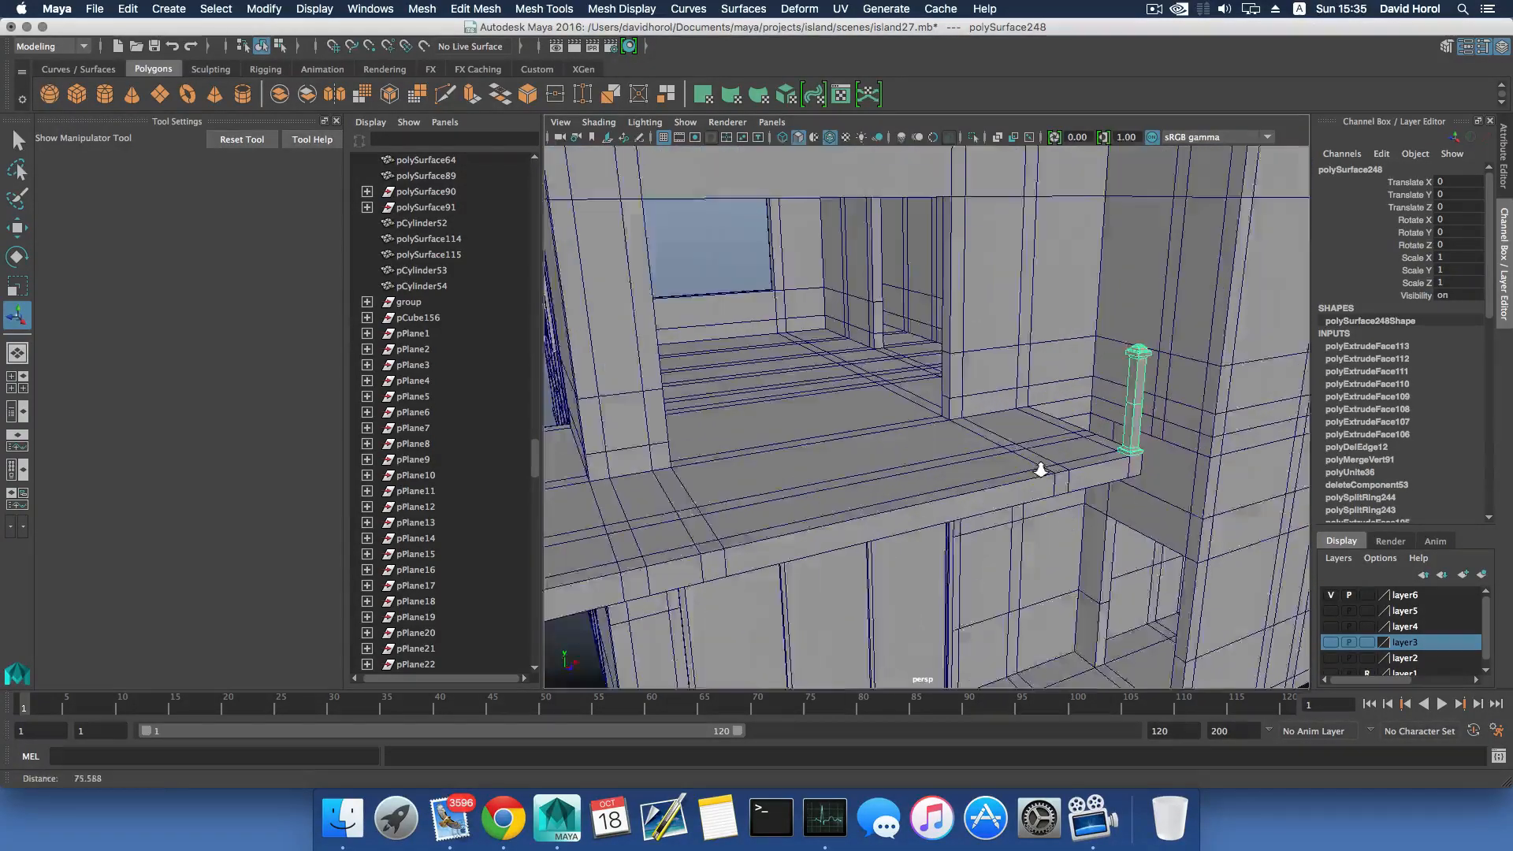
{"action": "left_click_drag", "start_coordinate": [1041, 470], "coordinate": [900, 430], "text": "alt"}
{"action": "scroll", "coordinate": [995, 474], "scroll_direction": "down", "scroll_amount": 3}
{"action": "scroll", "coordinate": [987, 474], "scroll_direction": "up", "scroll_amount": 5}
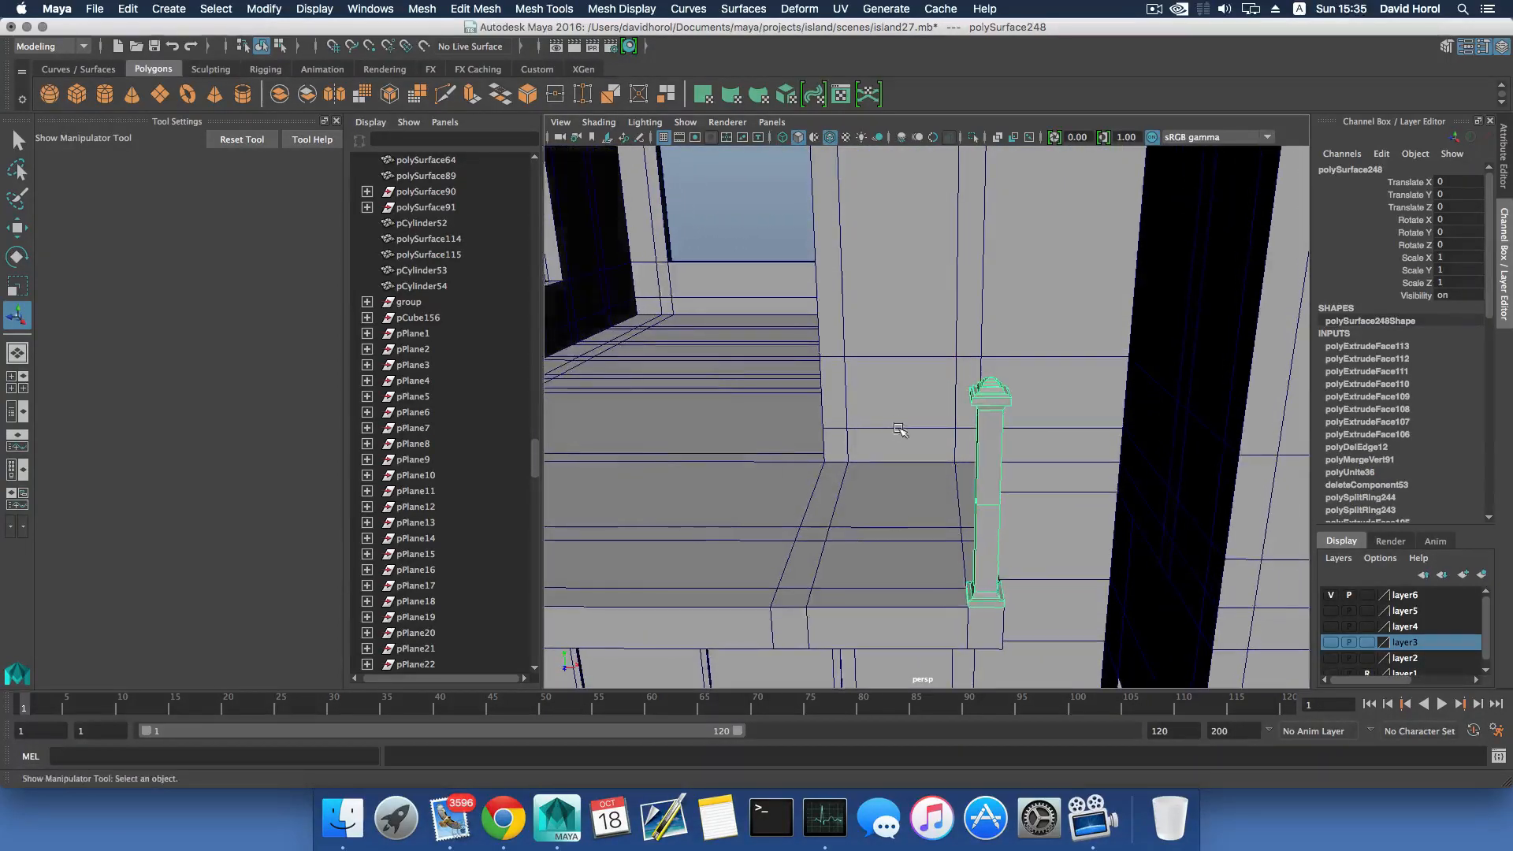
{"action": "scroll", "coordinate": [899, 430], "scroll_direction": "down", "scroll_amount": 6}
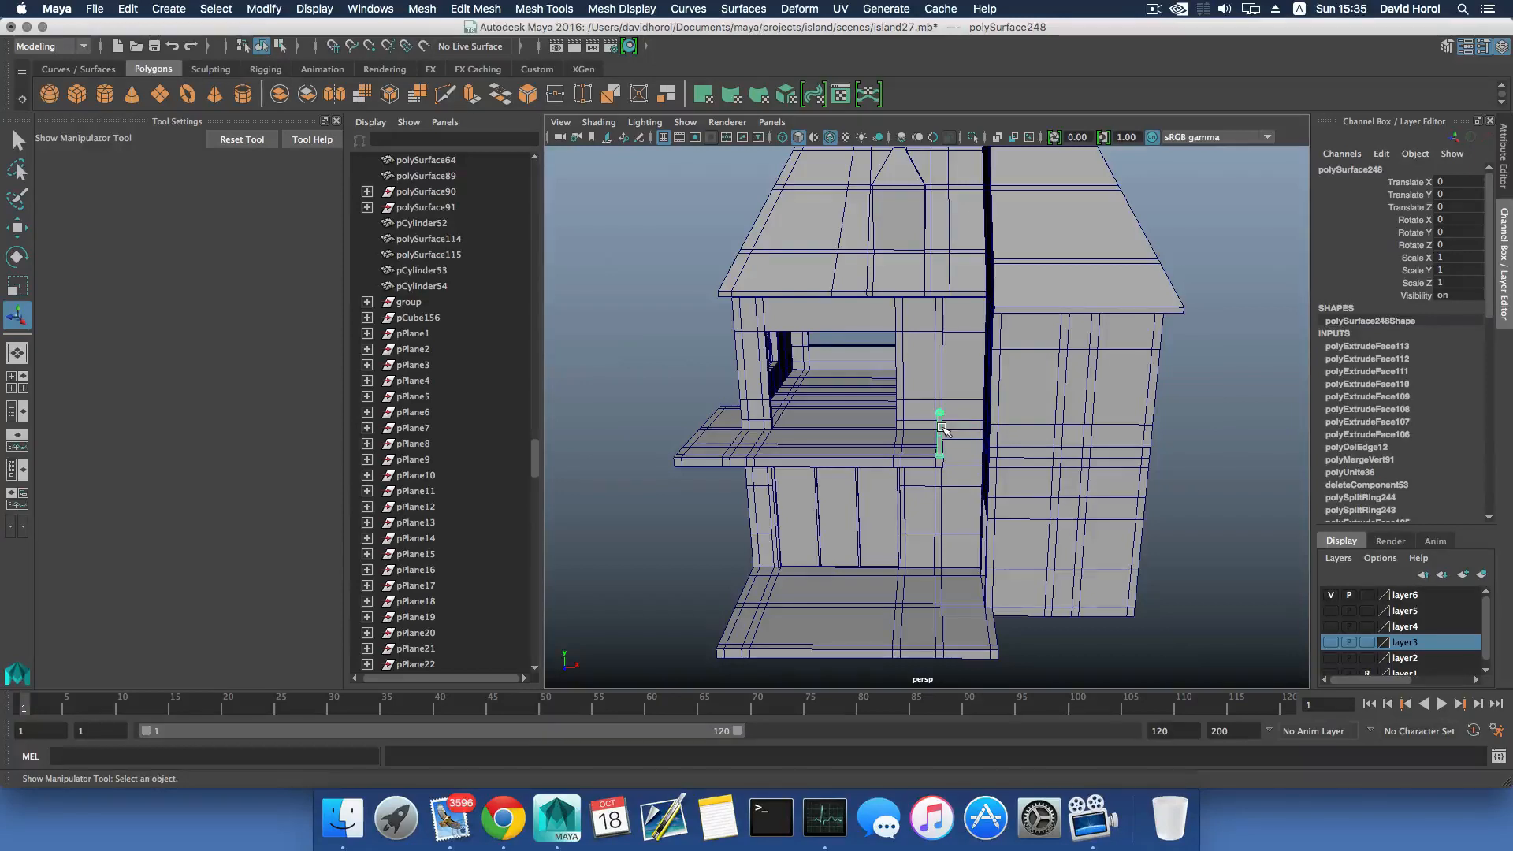
Duplicate the post, centre the copy's pivot, and move it about 150 units along negative X, clear of the house.
{"action": "key", "text": "super+d"}
{"action": "key", "text": "w"}
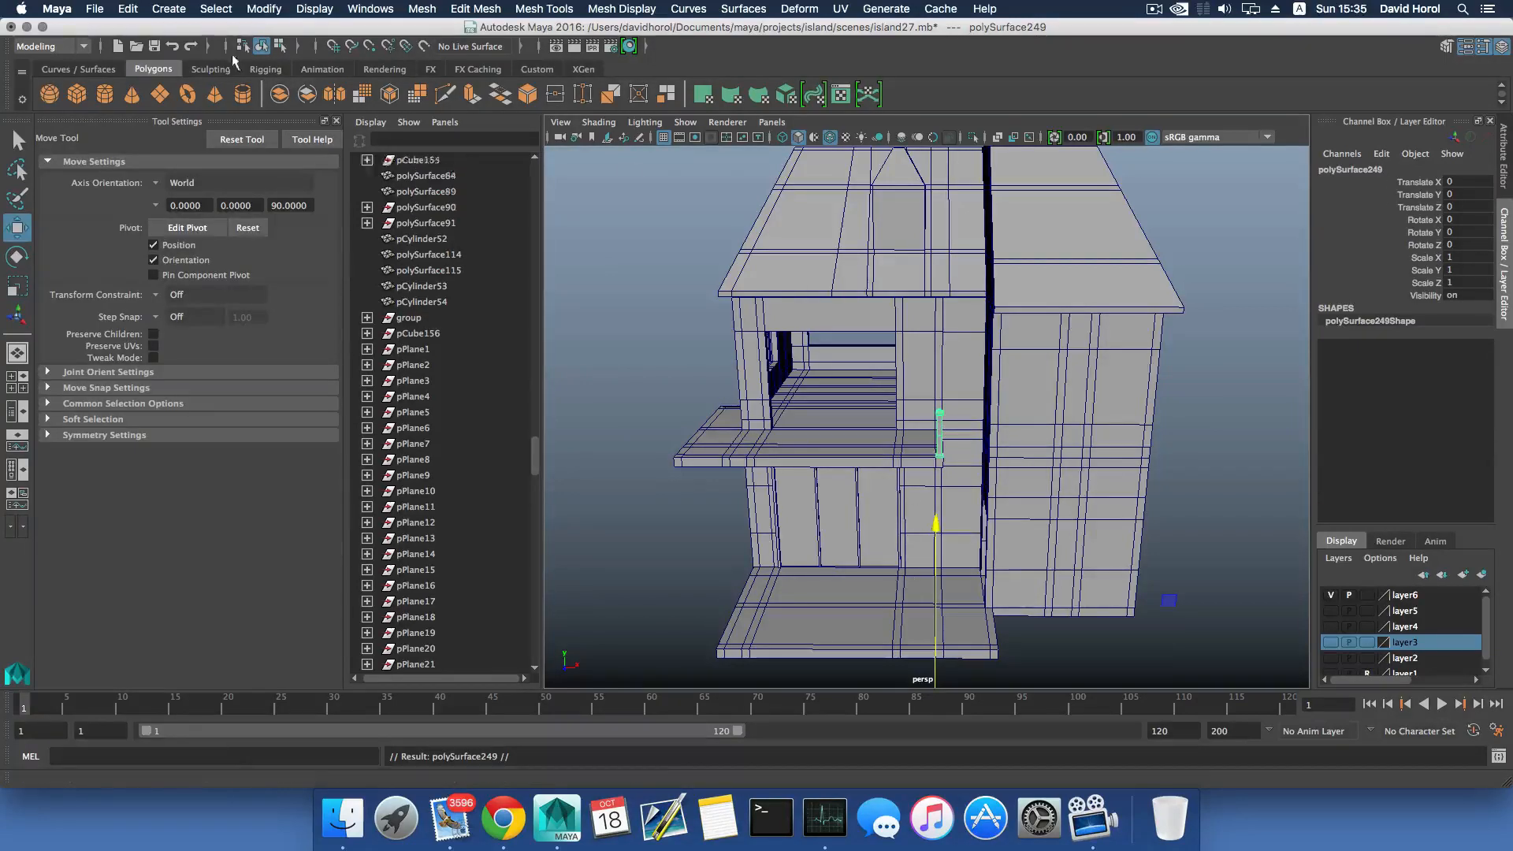
{"action": "left_click", "coordinate": [264, 9]}
{"action": "left_click", "coordinate": [282, 109]}
{"action": "scroll", "coordinate": [700, 455], "scroll_direction": "down", "scroll_amount": 5}
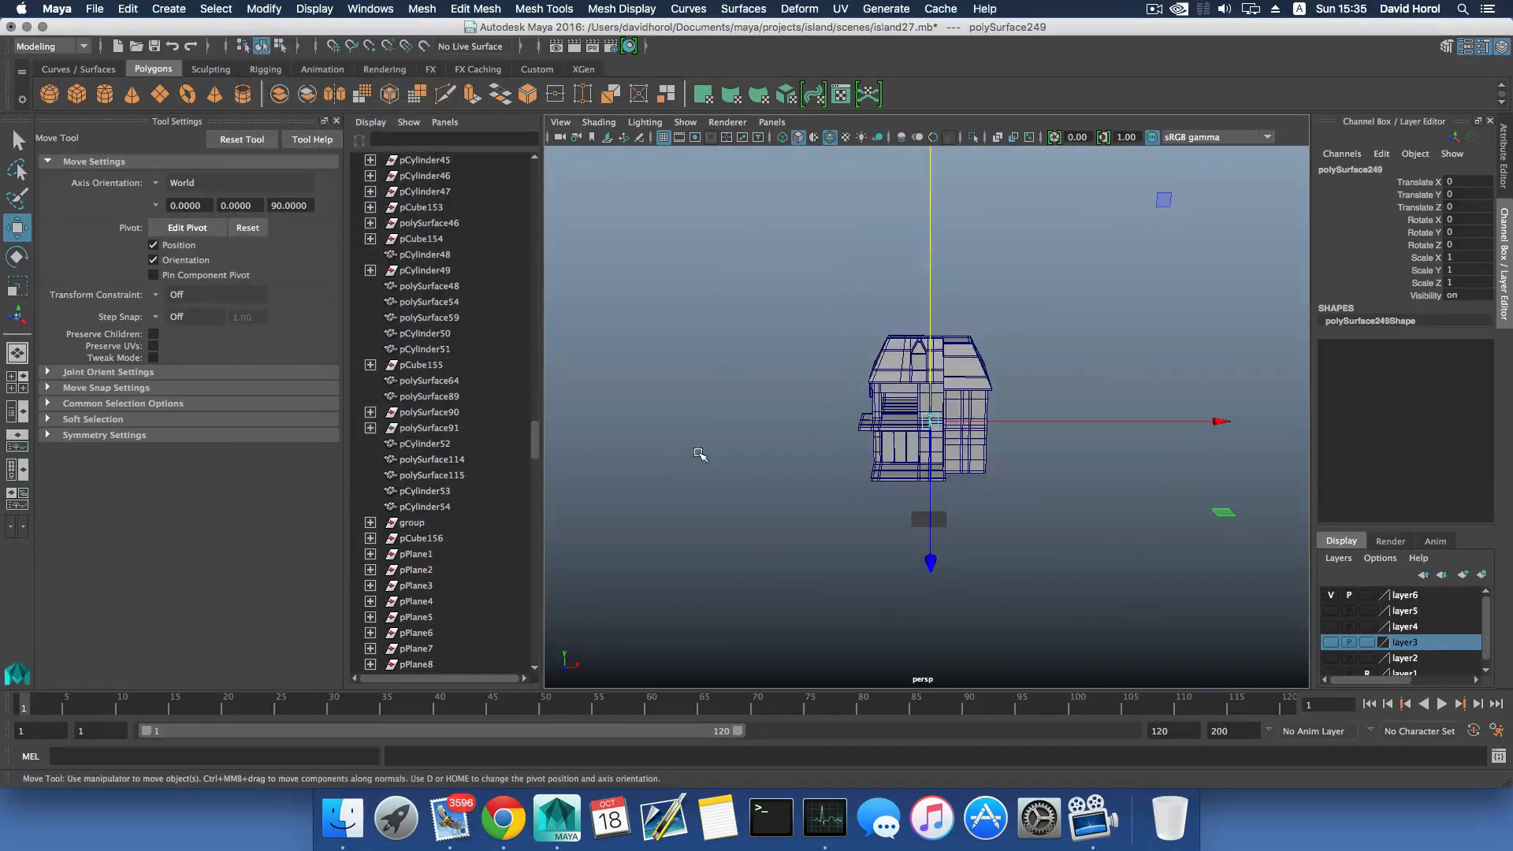
{"action": "left_click_drag", "start_coordinate": [974, 422], "coordinate": [755, 422]}
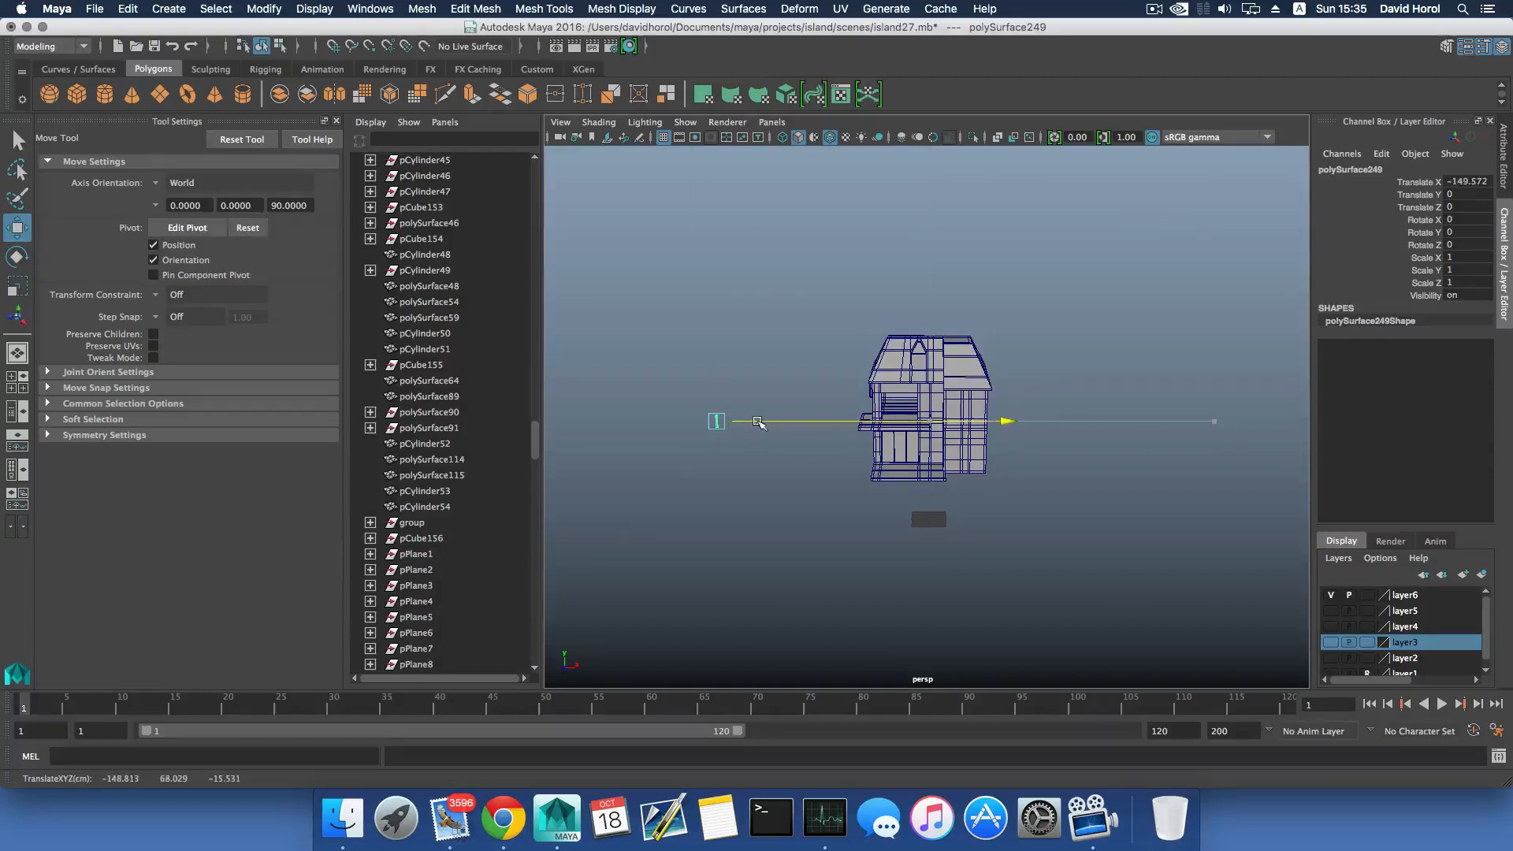
Move the spare post to about X -131, duplicate it, and place the copy at about X -59 beside the balcony.
{"action": "scroll", "coordinate": [475, 383], "scroll_direction": "up", "scroll_amount": 8}
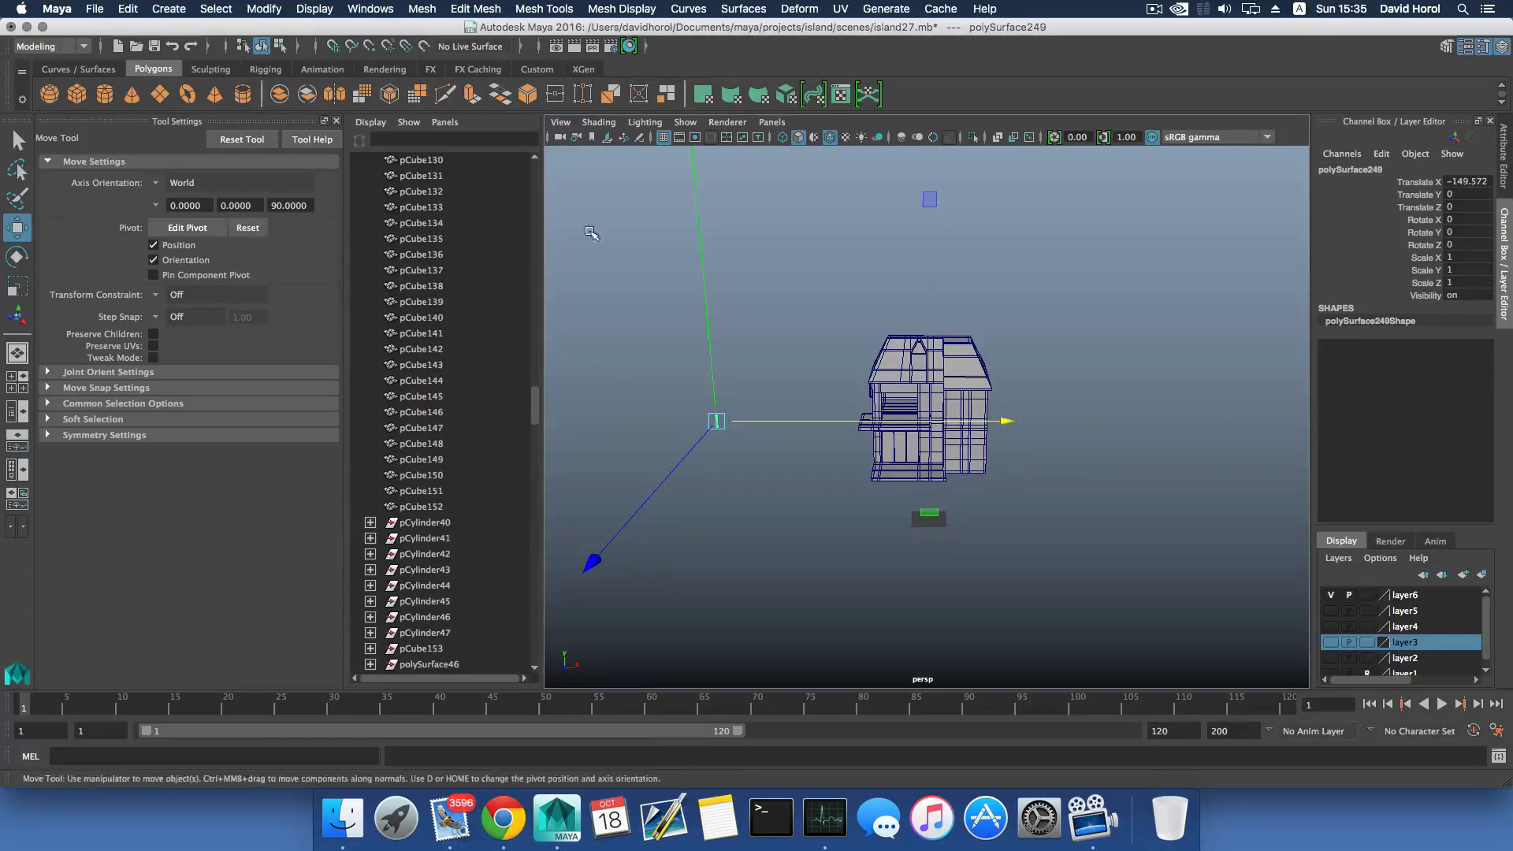
{"action": "key", "text": "space"}
{"action": "left_click", "coordinate": [336, 121]}
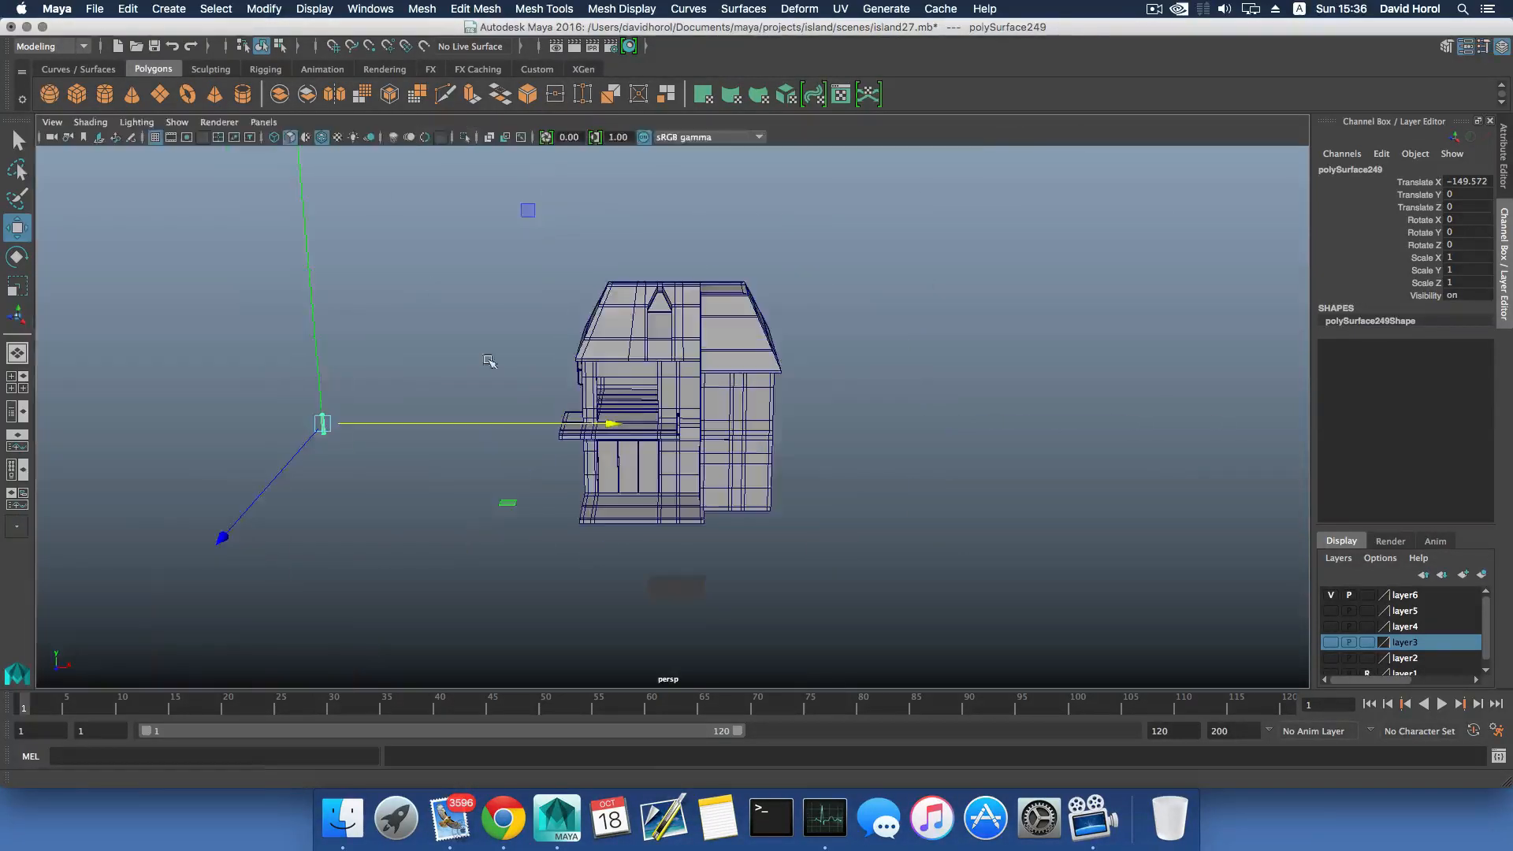
{"action": "scroll", "coordinate": [495, 382], "scroll_direction": "up", "scroll_amount": 5}
{"action": "middle_click_drag", "start_coordinate": [259, 379], "coordinate": [467, 334], "text": "alt"}
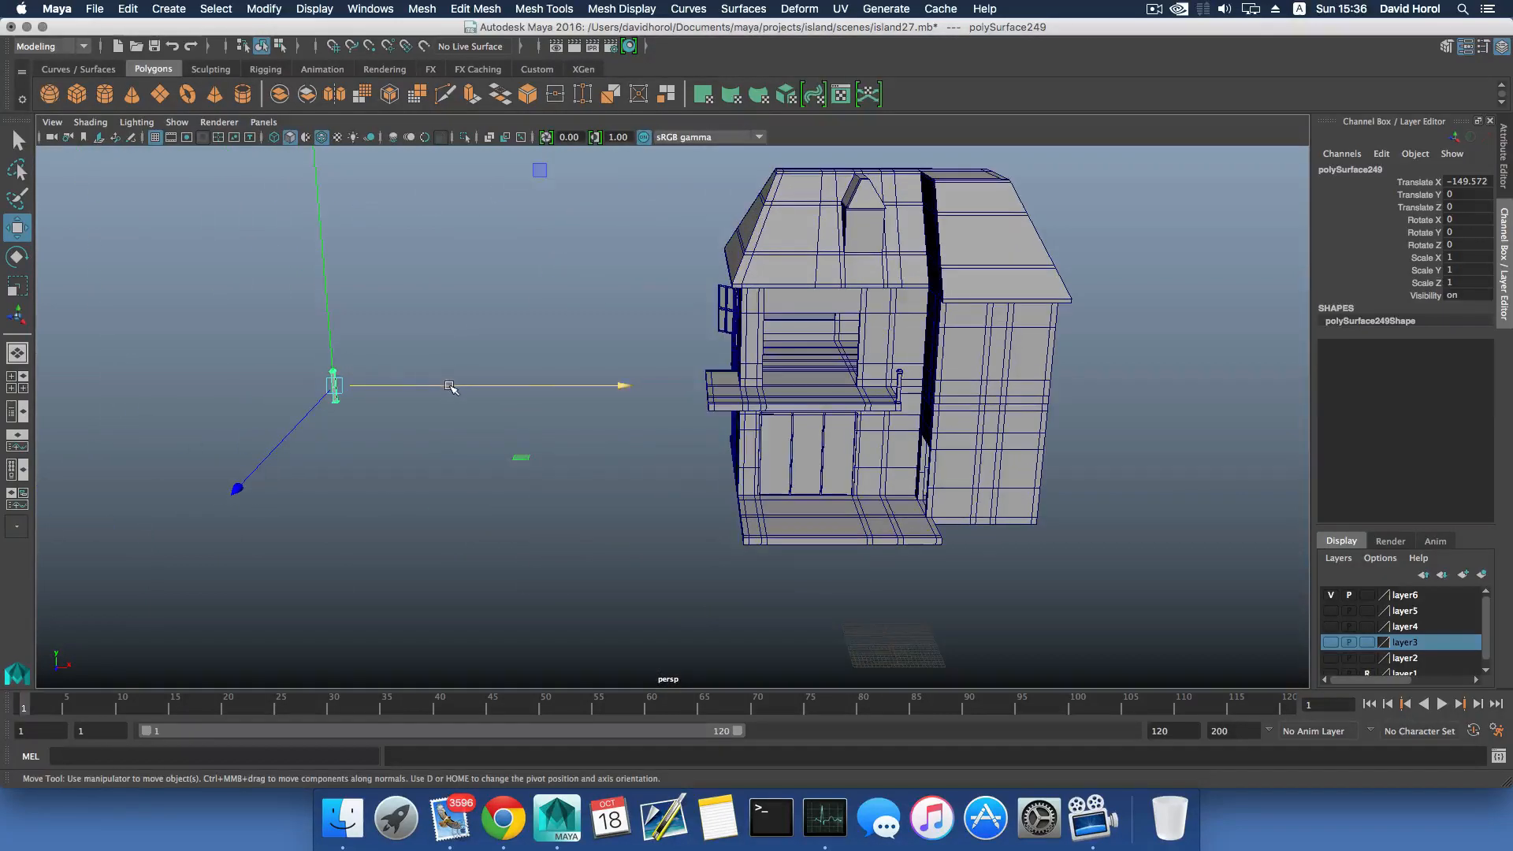
{"action": "left_click_drag", "start_coordinate": [449, 386], "coordinate": [785, 386]}
{"action": "key", "text": "ctrl+d"}
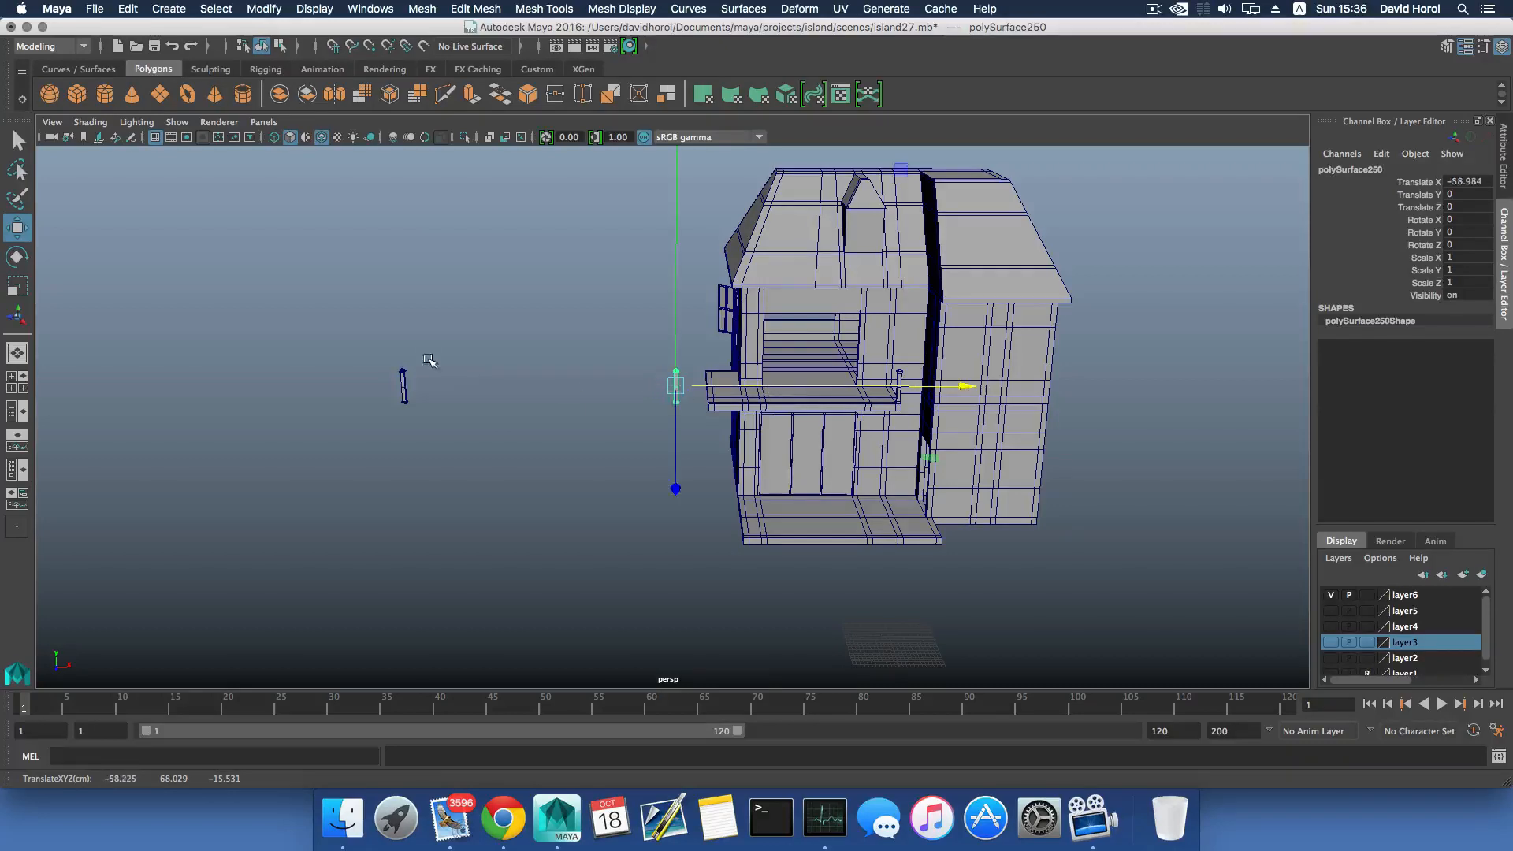
{"action": "left_click_drag", "start_coordinate": [383, 349], "coordinate": [443, 487]}
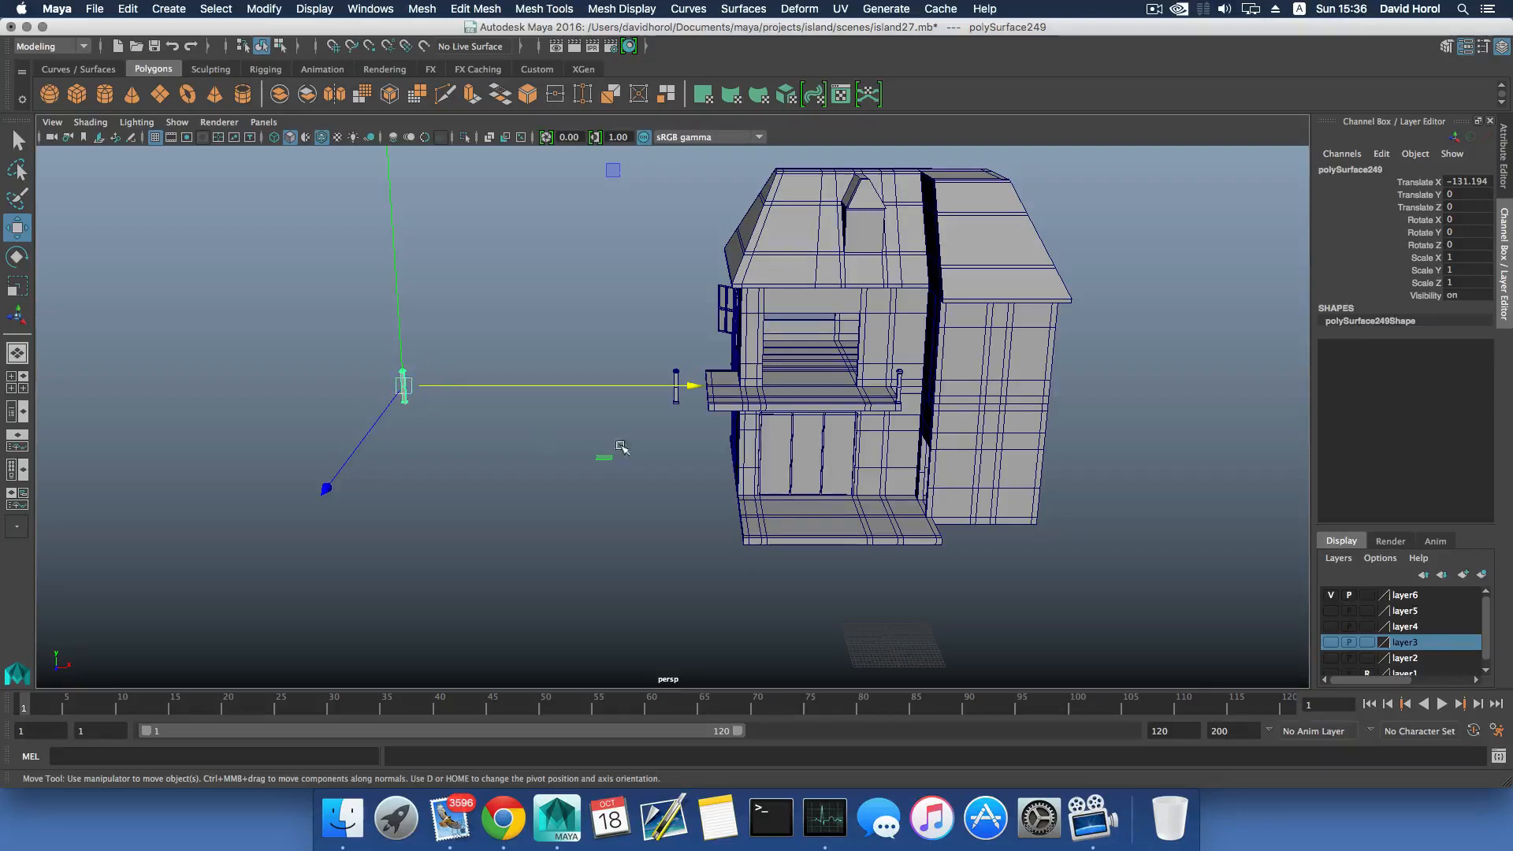
{"action": "left_click", "coordinate": [681, 379]}
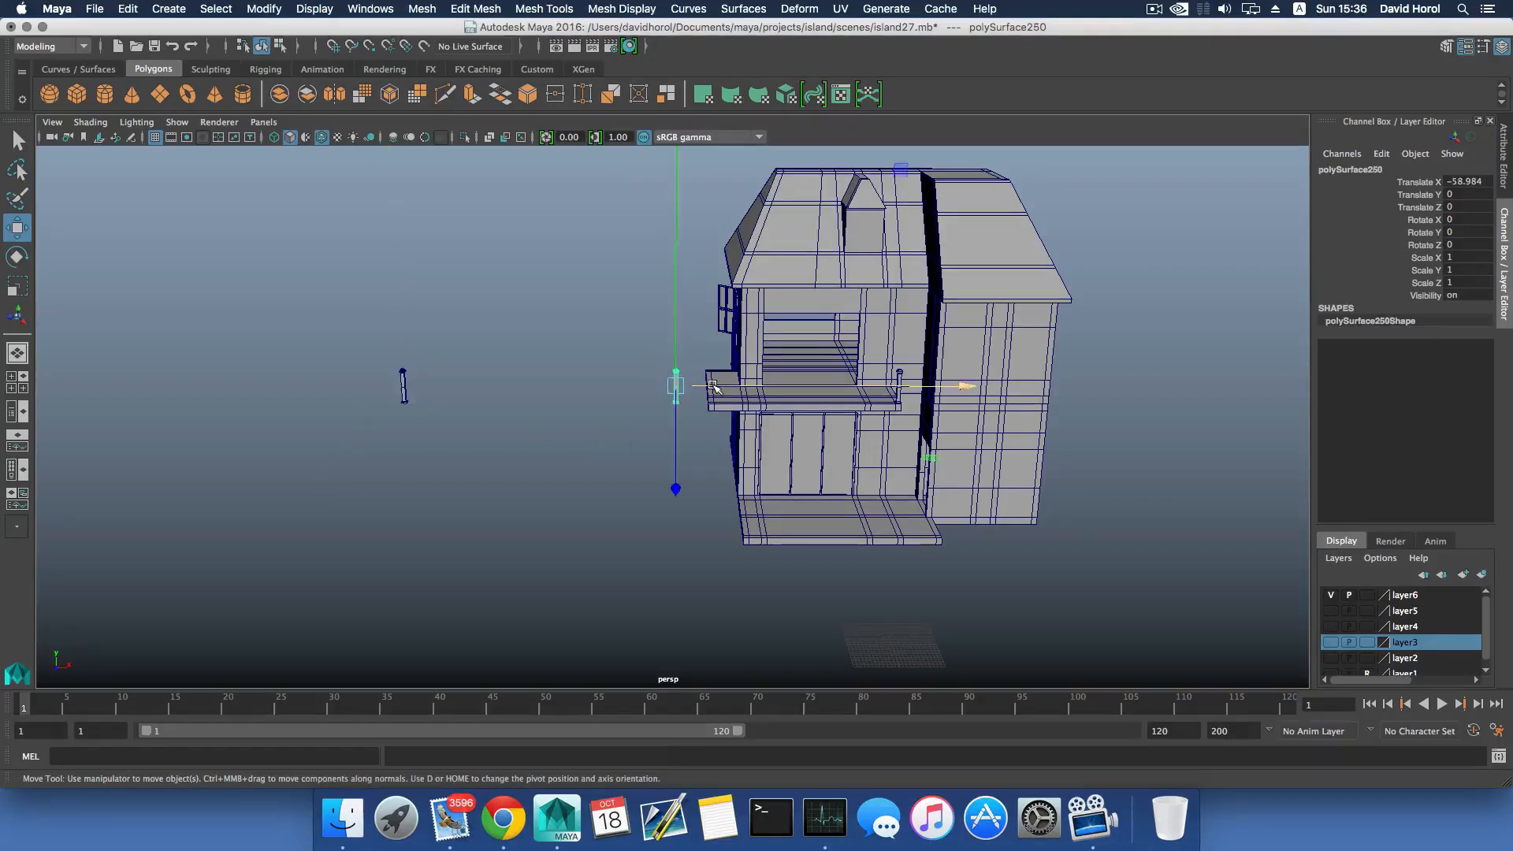
Move the duplicated post along X to about -51.7, just outside the balcony's free front corner.
{"action": "left_click_drag", "start_coordinate": [713, 387], "coordinate": [743, 386]}
{"action": "right_click_drag", "start_coordinate": [645, 404], "coordinate": [858, 434], "text": "alt"}
{"action": "middle_click_drag", "start_coordinate": [858, 435], "coordinate": [759, 496], "text": "alt"}
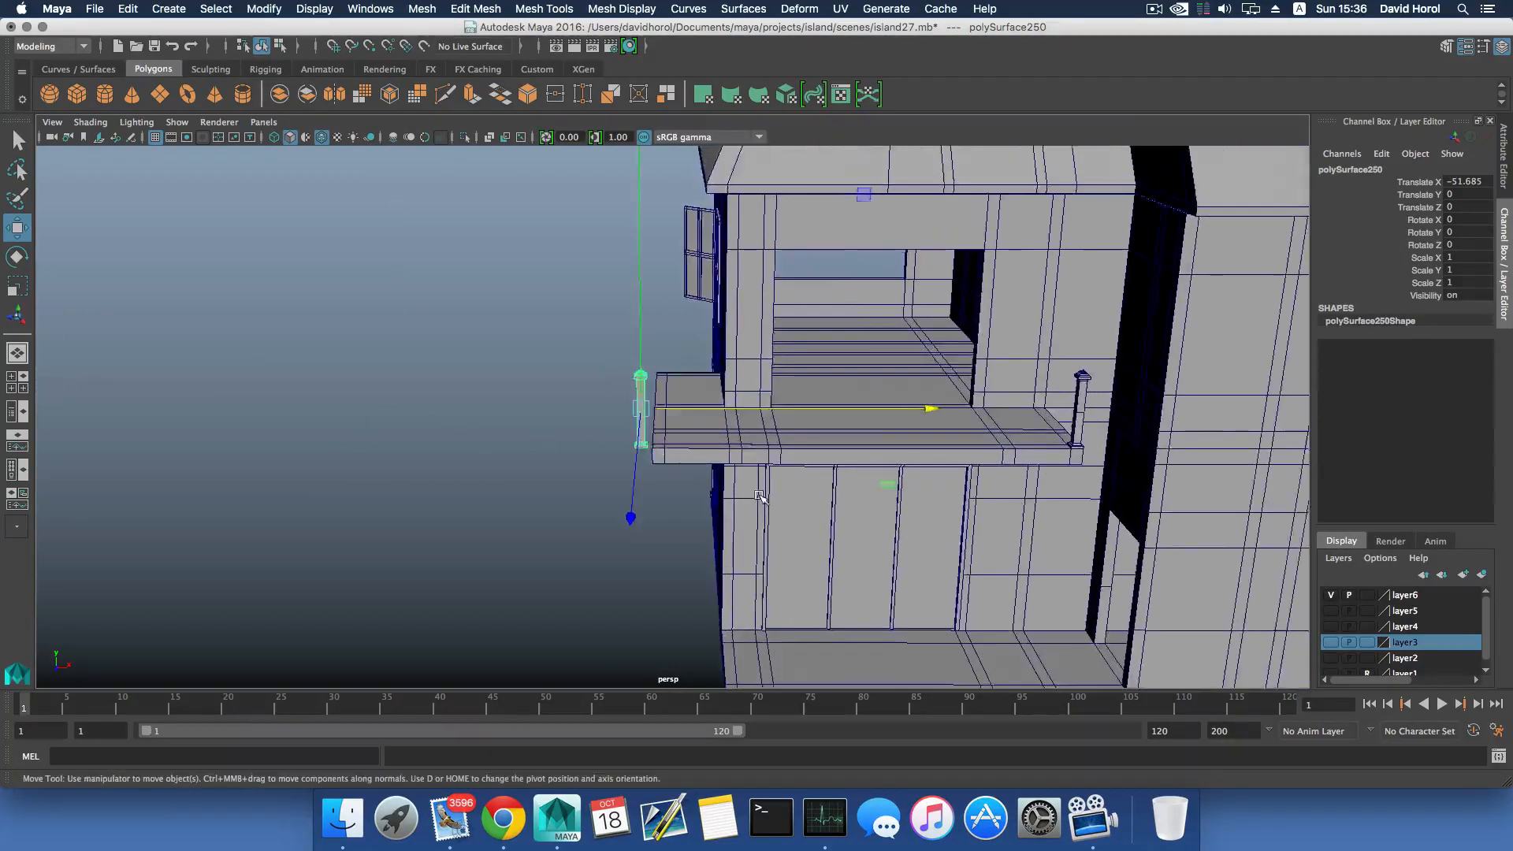
{"action": "scroll", "coordinate": [757, 496], "scroll_direction": "up", "scroll_amount": 8}
{"action": "scroll", "coordinate": [620, 484], "scroll_direction": "up", "scroll_amount": 2}
{"action": "middle_click_drag", "start_coordinate": [625, 500], "coordinate": [674, 462], "text": "alt"}
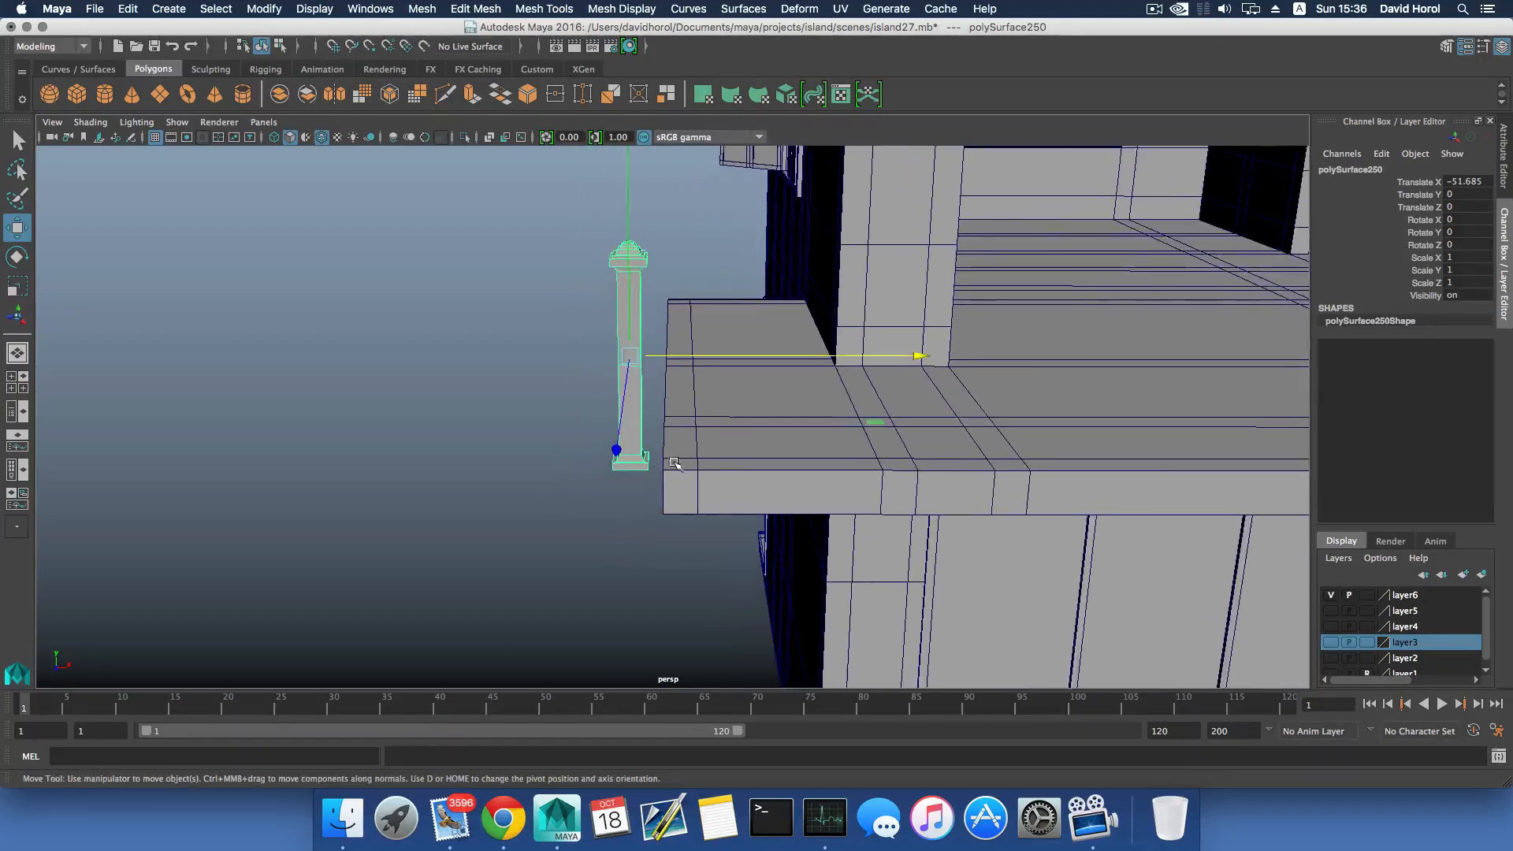
{"action": "scroll", "coordinate": [672, 475], "scroll_direction": "up", "scroll_amount": 2}
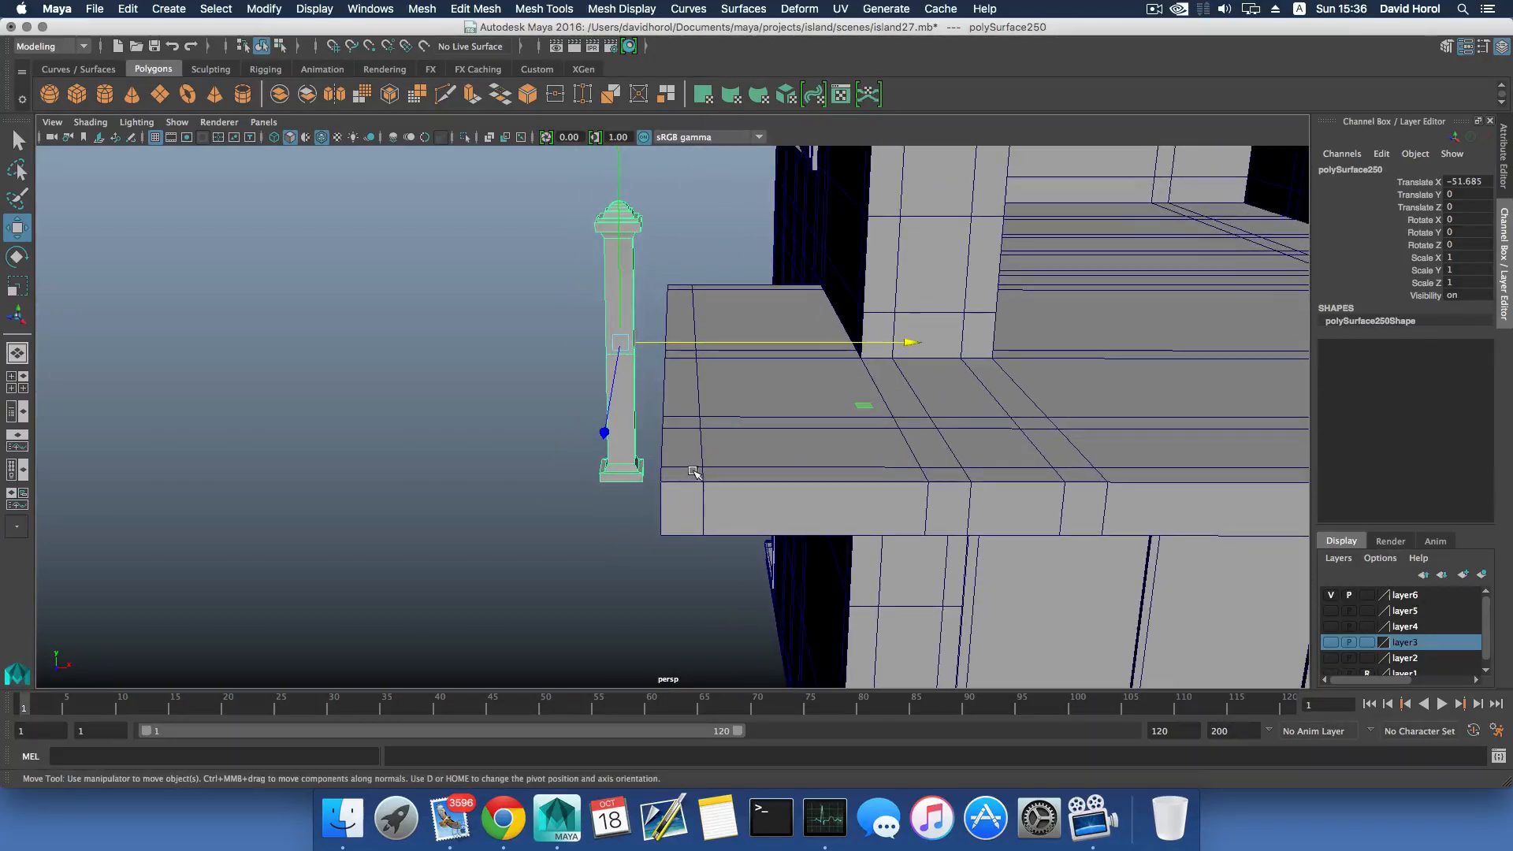
Place the post's pivot on the outer bottom corner of its base and reset the Move tool's axes to world orientation.
{"action": "key", "text": "d"}
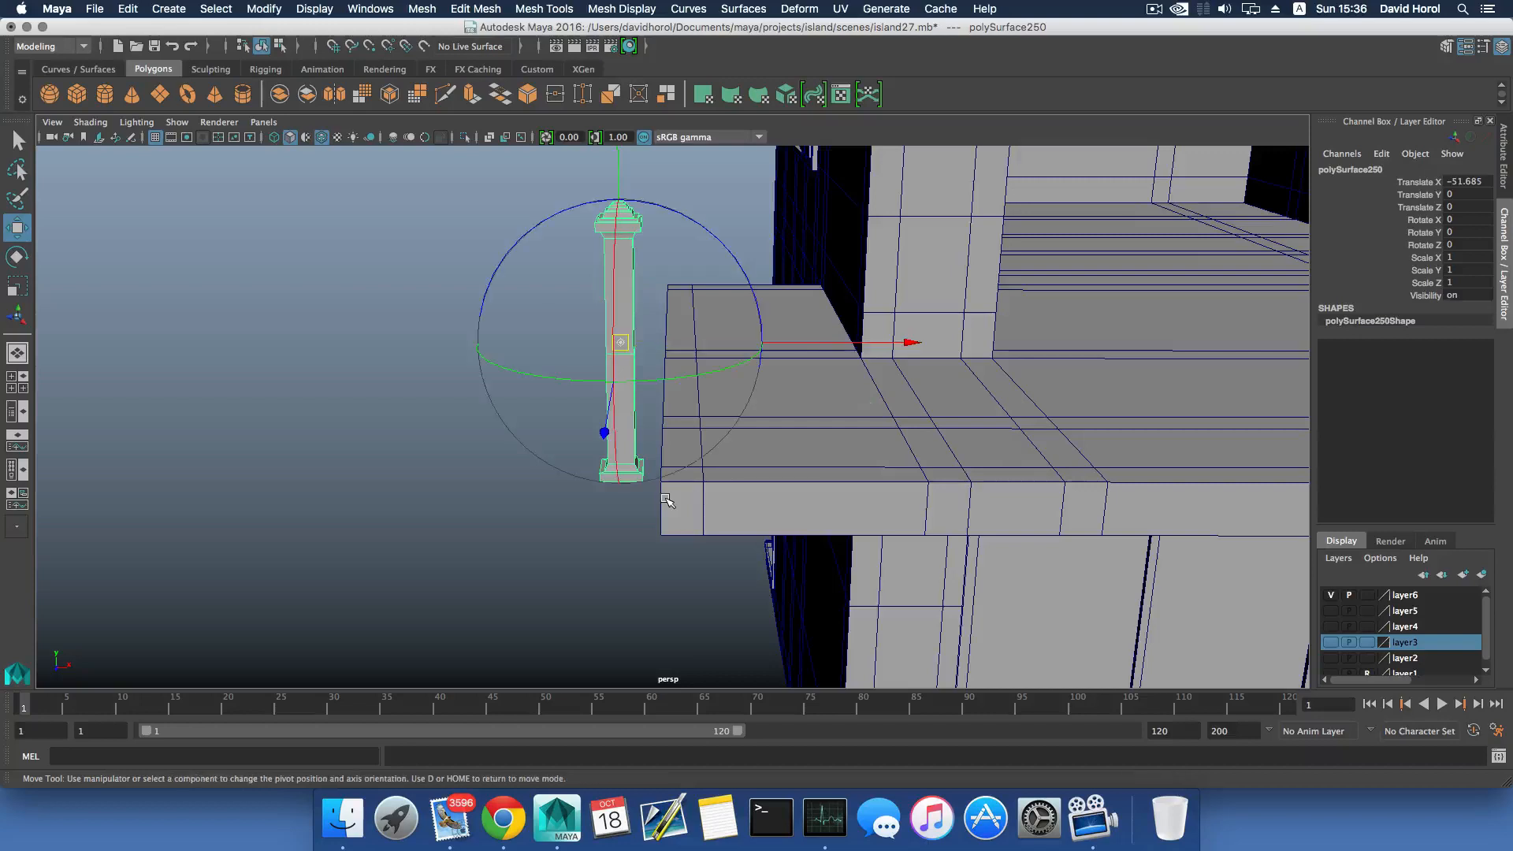
{"action": "left_click", "coordinate": [599, 479]}
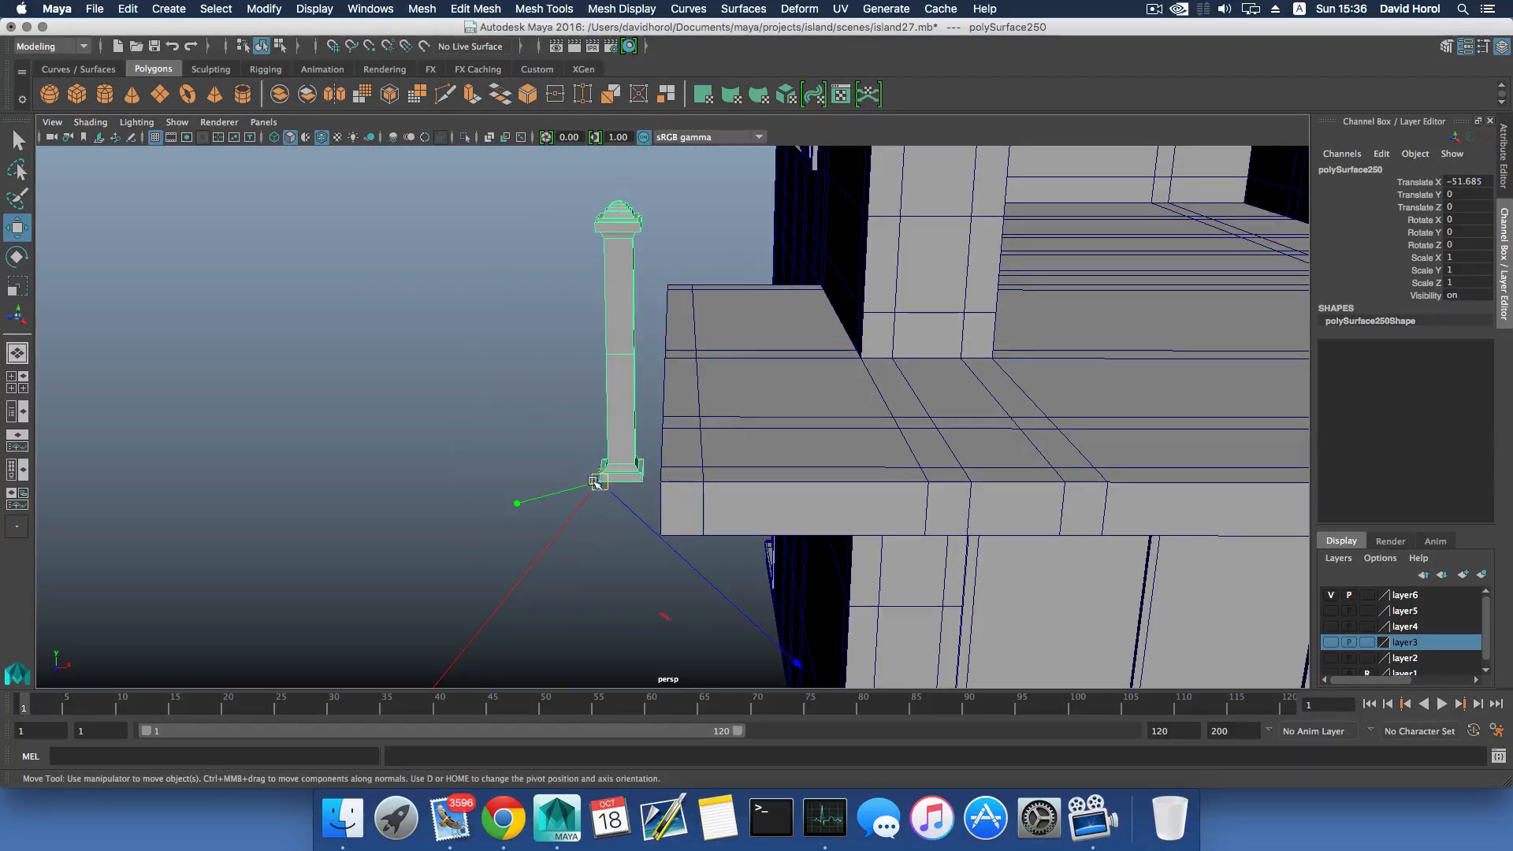
{"action": "double_click", "coordinate": [18, 229]}
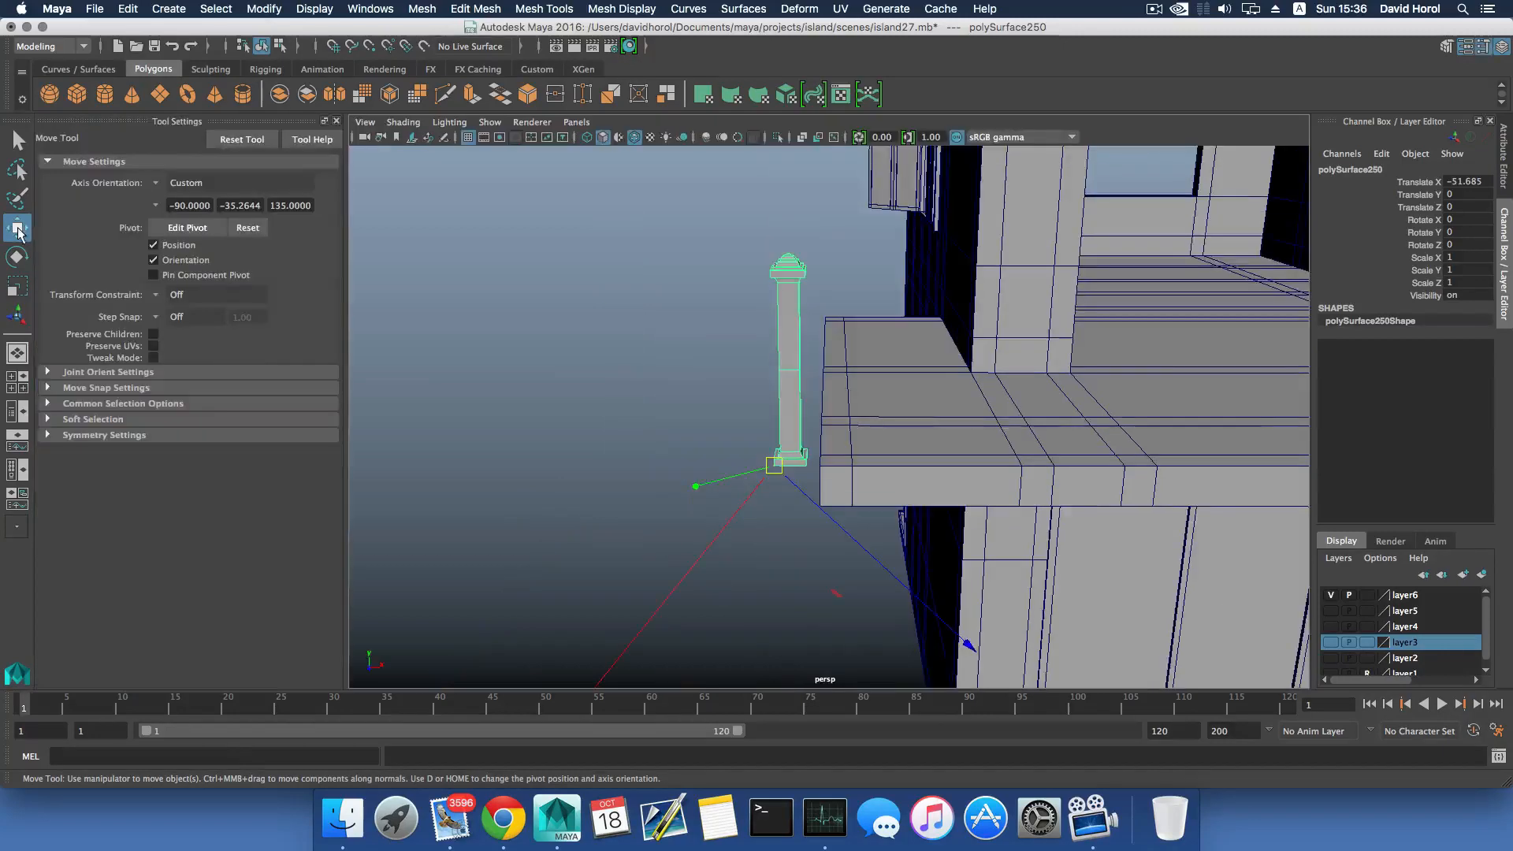
{"action": "left_click", "coordinate": [336, 121]}
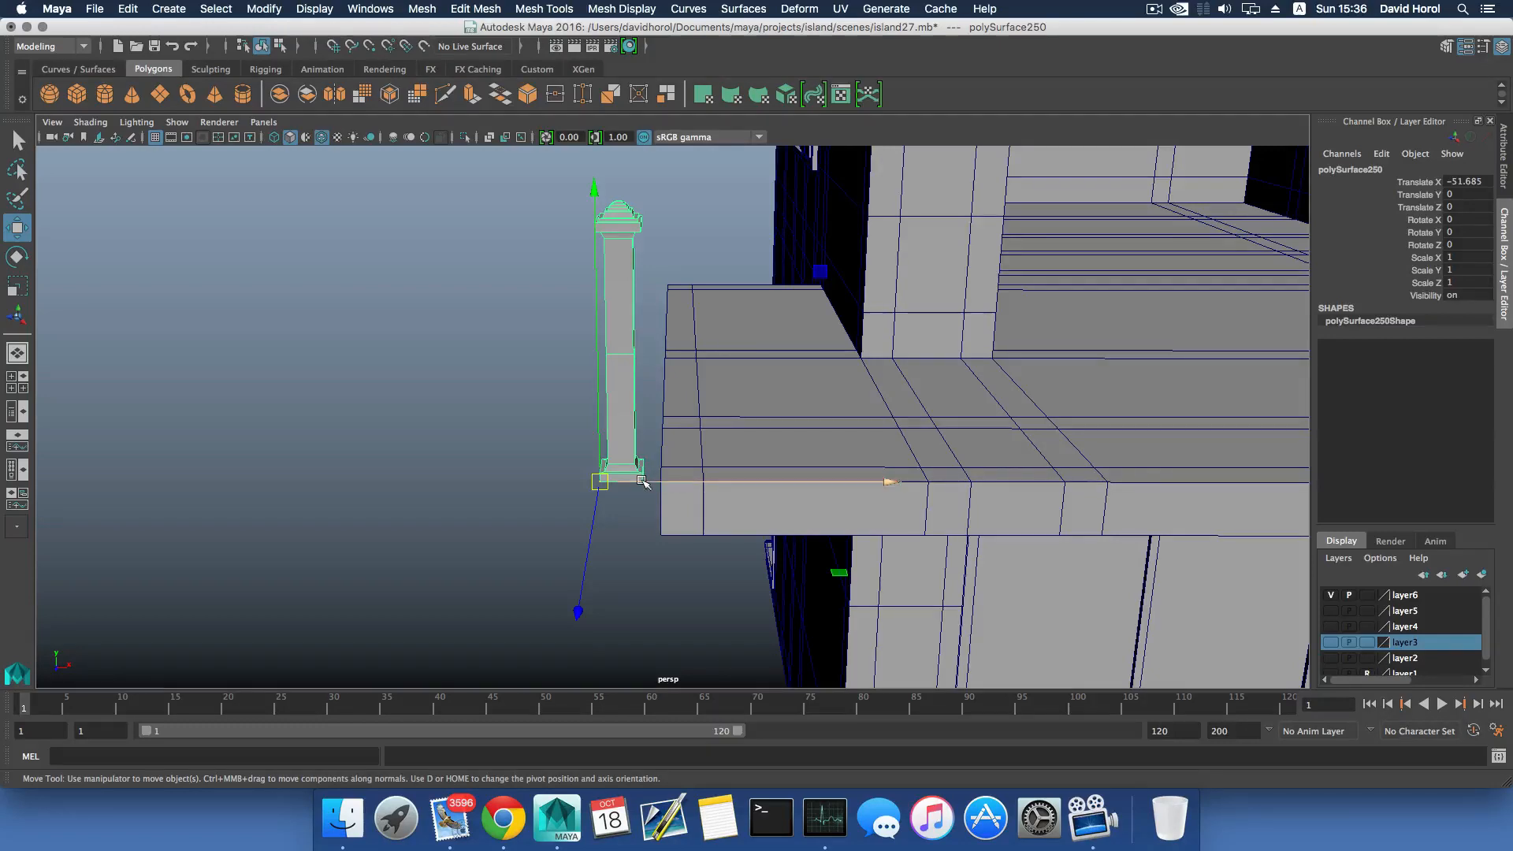
Snap the post along X to the balcony's outer front corner, at Translate X -49.606.
{"action": "left_click_drag", "start_coordinate": [643, 483], "coordinate": [817, 439]}
{"action": "middle_click_drag", "start_coordinate": [818, 438], "coordinate": [789, 556], "text": "alt"}
{"action": "left_click_drag", "start_coordinate": [788, 552], "coordinate": [706, 507], "text": "alt"}
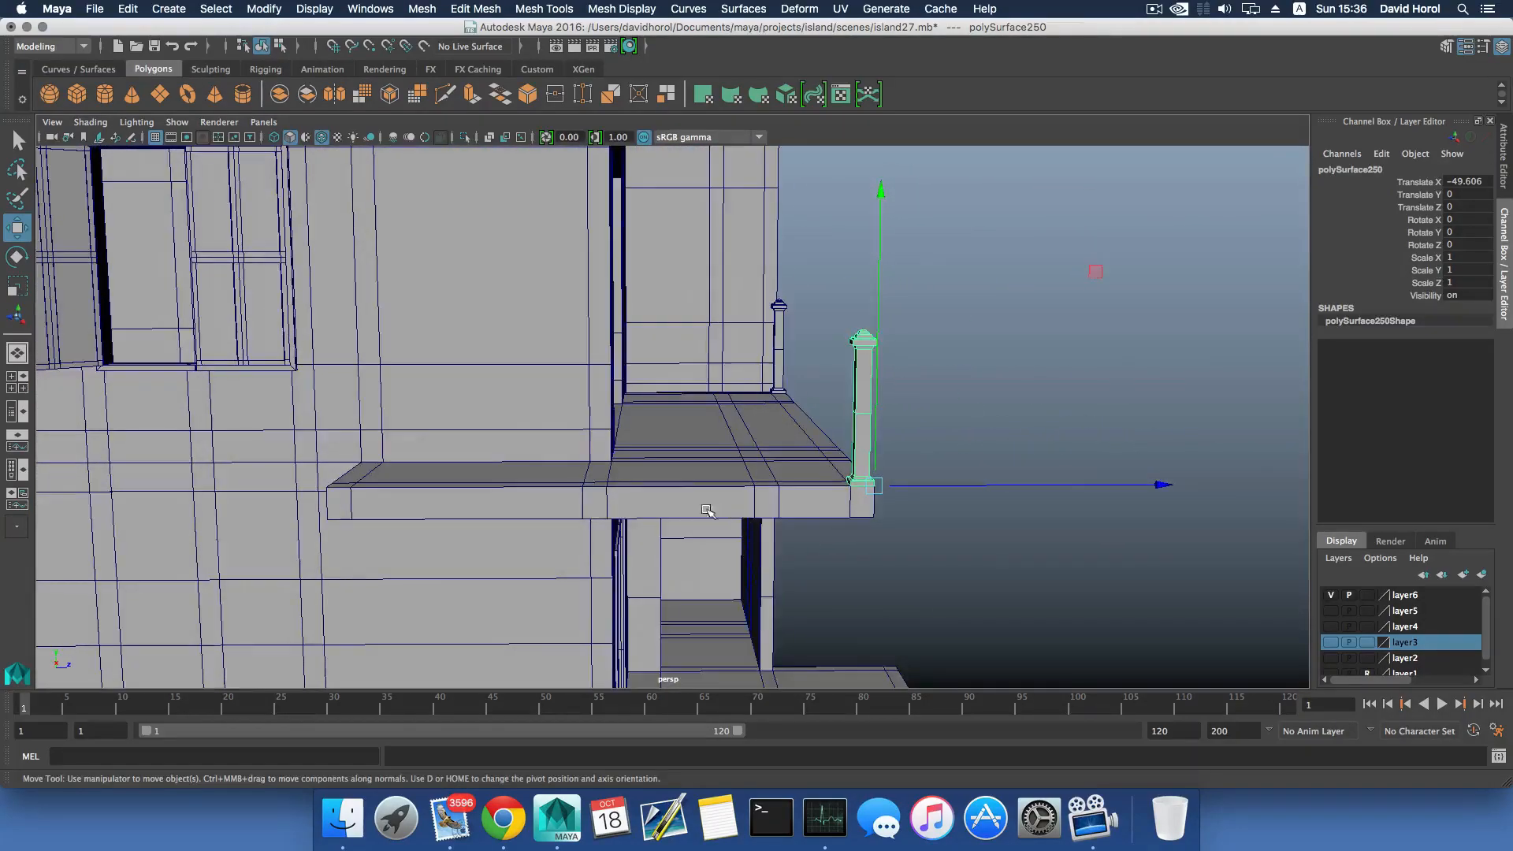
{"action": "right_click_drag", "start_coordinate": [706, 507], "coordinate": [749, 520], "text": "alt"}
{"action": "middle_click_drag", "start_coordinate": [749, 521], "coordinate": [717, 519], "text": "alt"}
Duplicate the front corner post and move the copy along Z to -31.706, onto the balcony's rear outer corner.
{"action": "left_click_drag", "start_coordinate": [829, 514], "coordinate": [788, 538], "text": "alt"}
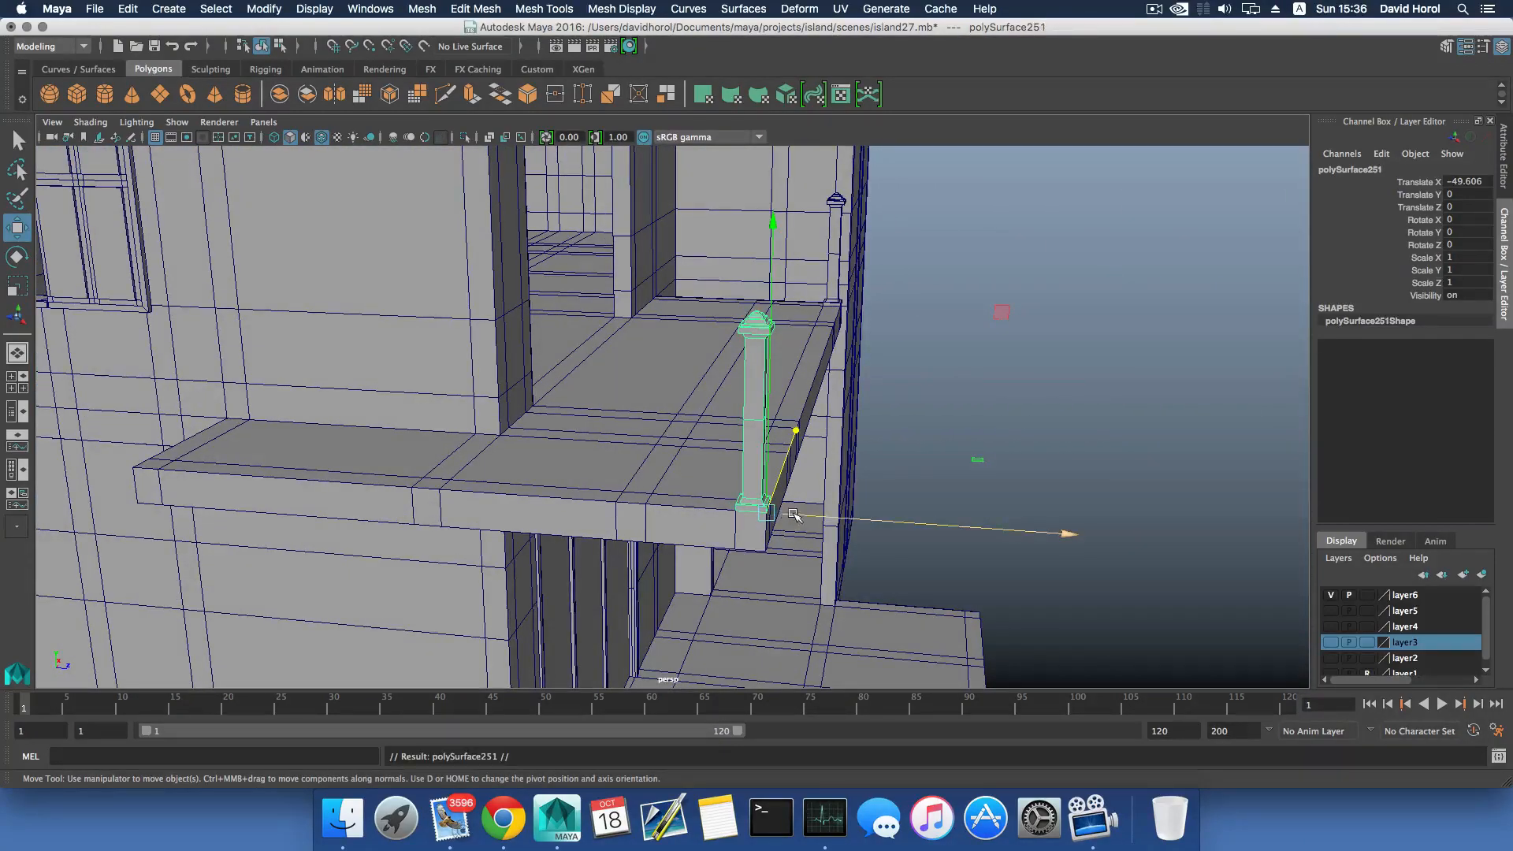
{"action": "left_click_drag", "start_coordinate": [793, 514], "coordinate": [369, 482]}
{"action": "middle_click_drag", "start_coordinate": [371, 438], "coordinate": [690, 487], "text": "alt"}
{"action": "left_click_drag", "start_coordinate": [691, 487], "coordinate": [494, 528], "text": "alt"}
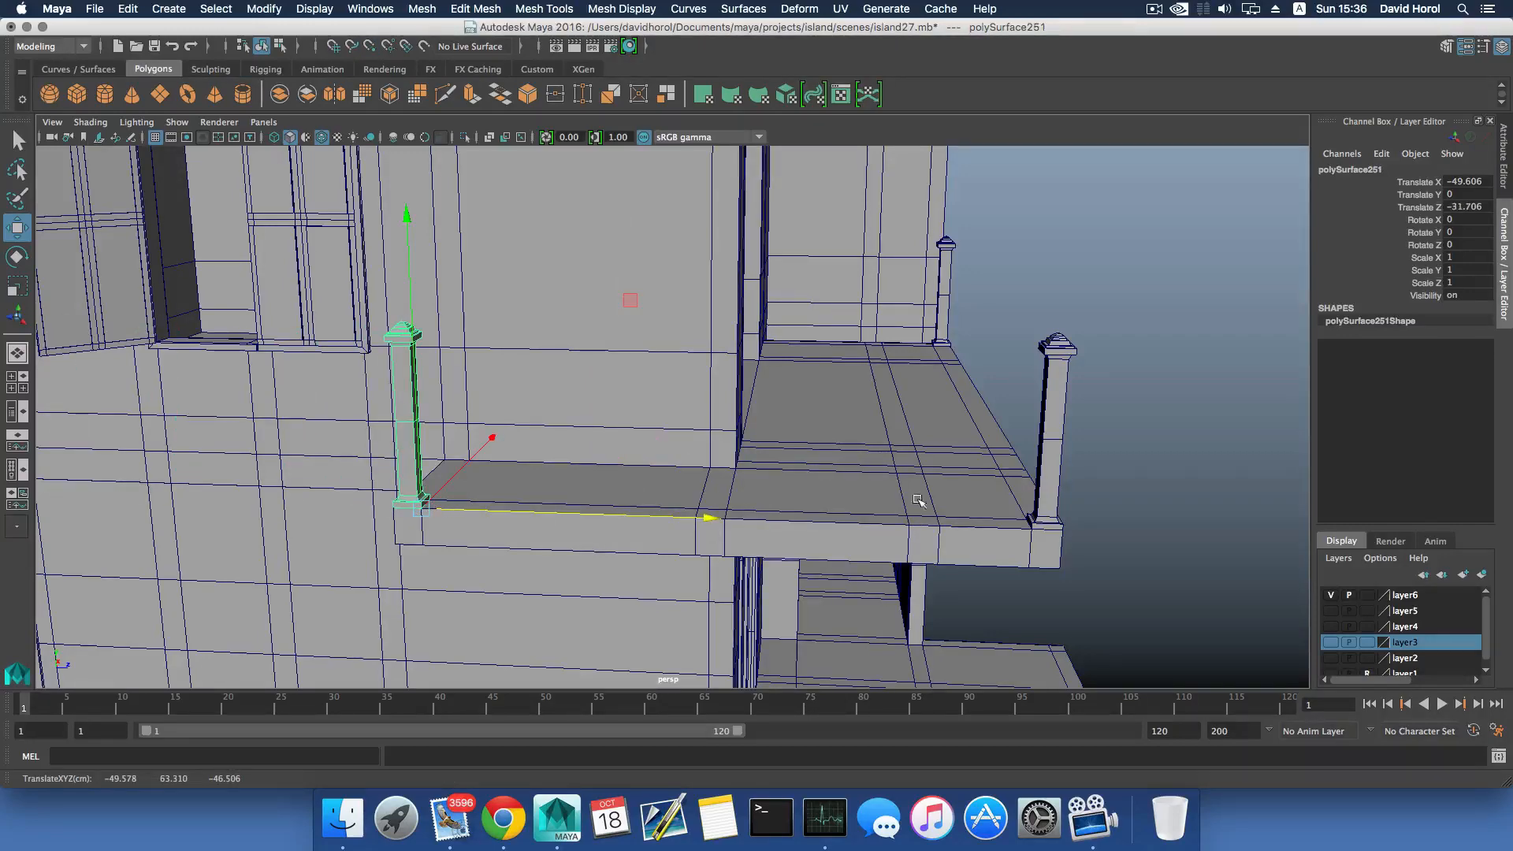
Duplicate the rear corner post and move the copy along X to about -54.95, clear of the balcony.
{"action": "left_click_drag", "start_coordinate": [918, 500], "coordinate": [703, 520], "text": "alt"}
{"action": "scroll", "coordinate": [919, 505], "scroll_direction": "down", "scroll_amount": 4}
{"action": "middle_click_drag", "start_coordinate": [918, 504], "coordinate": [926, 506], "text": "alt"}
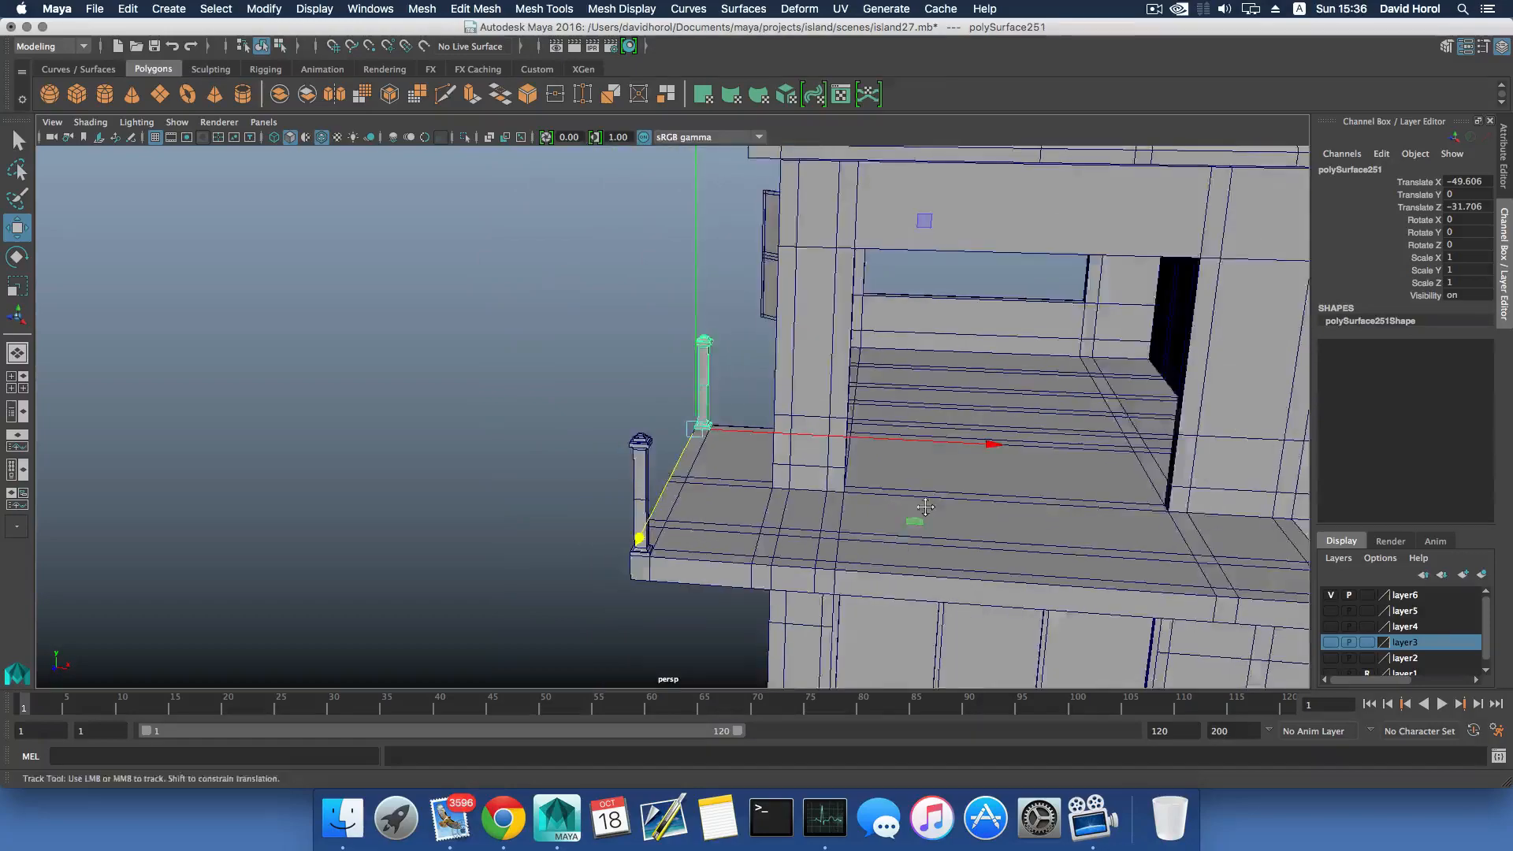
{"action": "left_click_drag", "start_coordinate": [926, 506], "coordinate": [828, 511], "text": "alt"}
{"action": "middle_click_drag", "start_coordinate": [828, 510], "coordinate": [792, 551], "text": "alt"}
{"action": "scroll", "coordinate": [792, 552], "scroll_direction": "up", "scroll_amount": 3}
{"action": "middle_click_drag", "start_coordinate": [818, 493], "coordinate": [650, 432], "text": "alt"}
{"action": "scroll", "coordinate": [668, 551], "scroll_direction": "up", "scroll_amount": 3}
{"action": "middle_click_drag", "start_coordinate": [709, 546], "coordinate": [690, 502], "text": "alt"}
{"action": "left_click_drag", "start_coordinate": [689, 502], "coordinate": [693, 501], "text": "alt"}
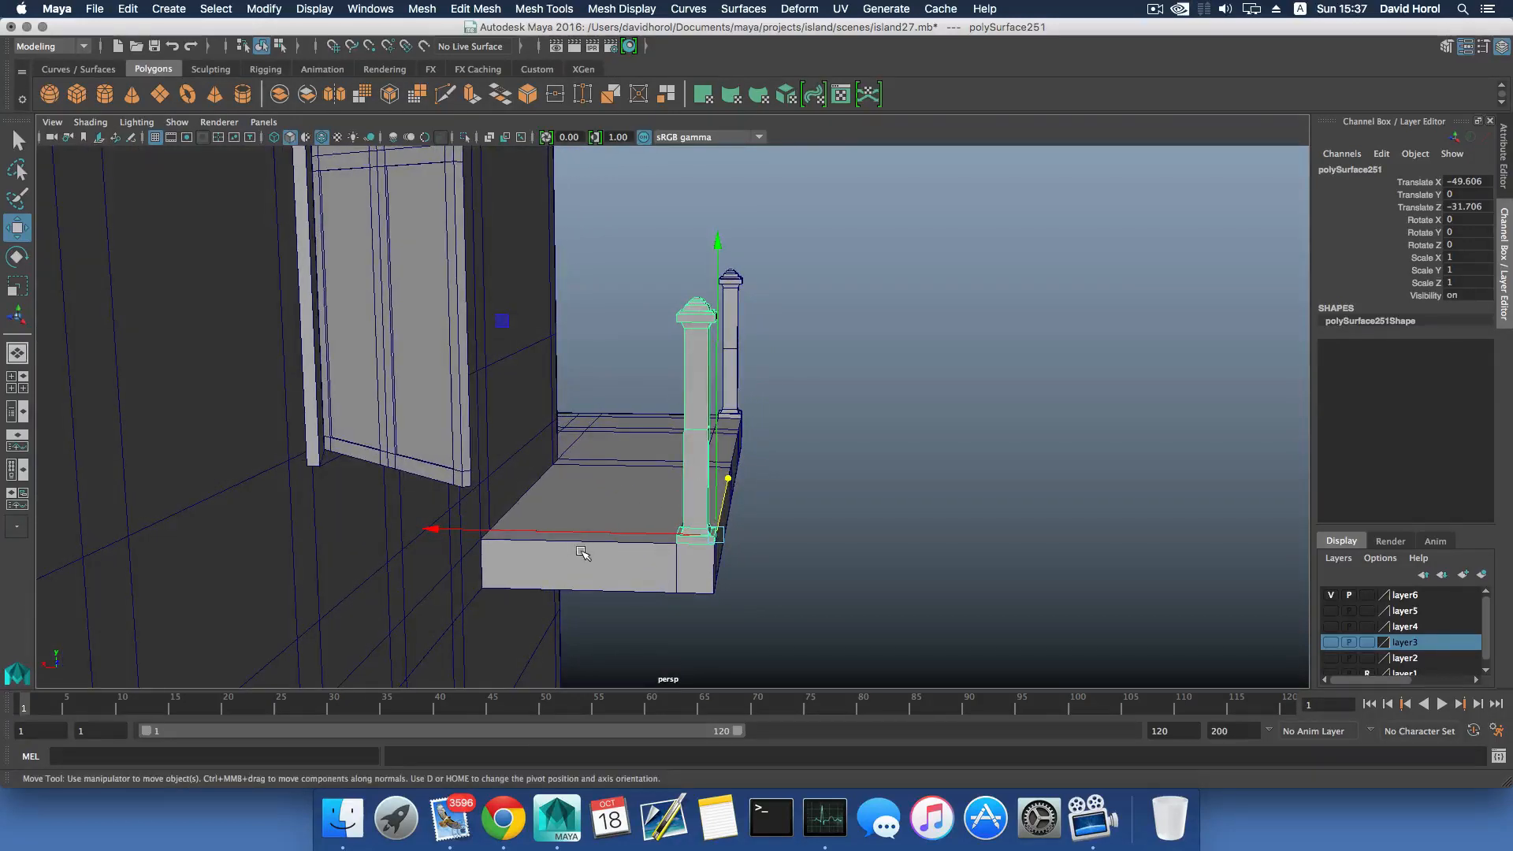
{"action": "key", "text": "ctrl+d"}
{"action": "left_click_drag", "start_coordinate": [582, 530], "coordinate": [725, 541]}
Insert a vertical edge loop down the middle of the detached post copy and return to object mode.
{"action": "mouse_move", "coordinate": [840, 364]}
{"action": "right_mouse_down"}
{"action": "mouse_move", "coordinate": [840, 404]}
{"action": "mouse_move", "coordinate": [838, 322]}
{"action": "mouse_move", "coordinate": [780, 344]}
{"action": "mouse_move", "coordinate": [856, 382]}
{"action": "right_mouse_up"}
{"action": "left_click", "coordinate": [839, 321]}
{"action": "middle_click_drag", "start_coordinate": [860, 403], "coordinate": [828, 416], "text": "alt"}
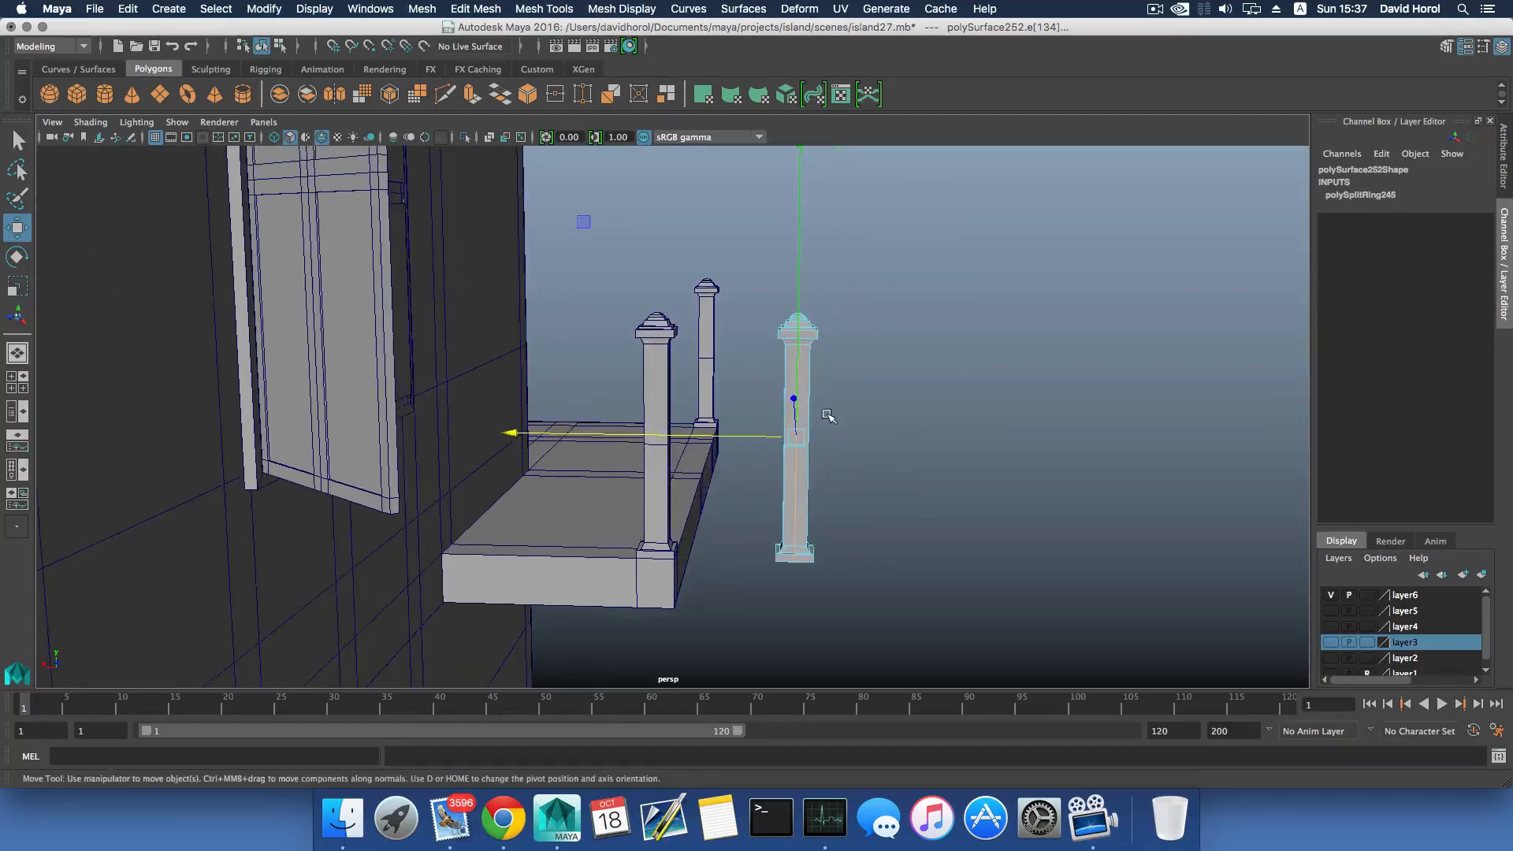
{"action": "key", "text": "F8"}
{"action": "key", "text": "F8"}
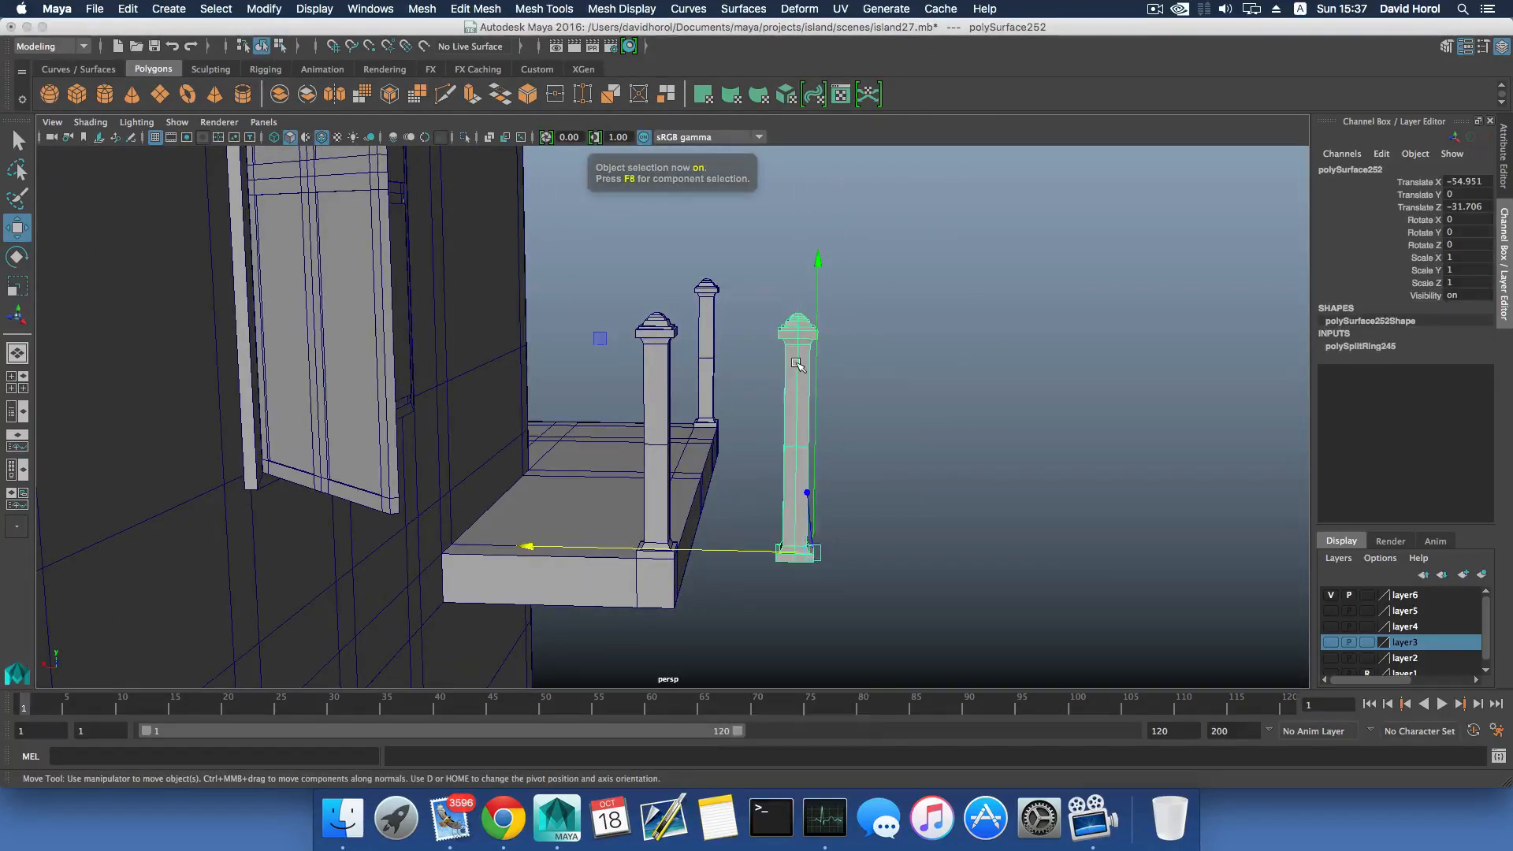
Select the faces on the house-facing half of the detached post and delete them, leaving a half post.
{"action": "right_click_drag", "start_coordinate": [796, 364], "coordinate": [794, 414]}
{"action": "left_click_drag", "start_coordinate": [794, 418], "coordinate": [775, 323], "text": "alt"}
{"action": "left_click_drag", "start_coordinate": [760, 261], "coordinate": [797, 595]}
{"action": "scroll", "coordinate": [796, 583], "scroll_direction": "up", "scroll_amount": 3}
{"action": "scroll", "coordinate": [788, 560], "scroll_direction": "up", "scroll_amount": 4}
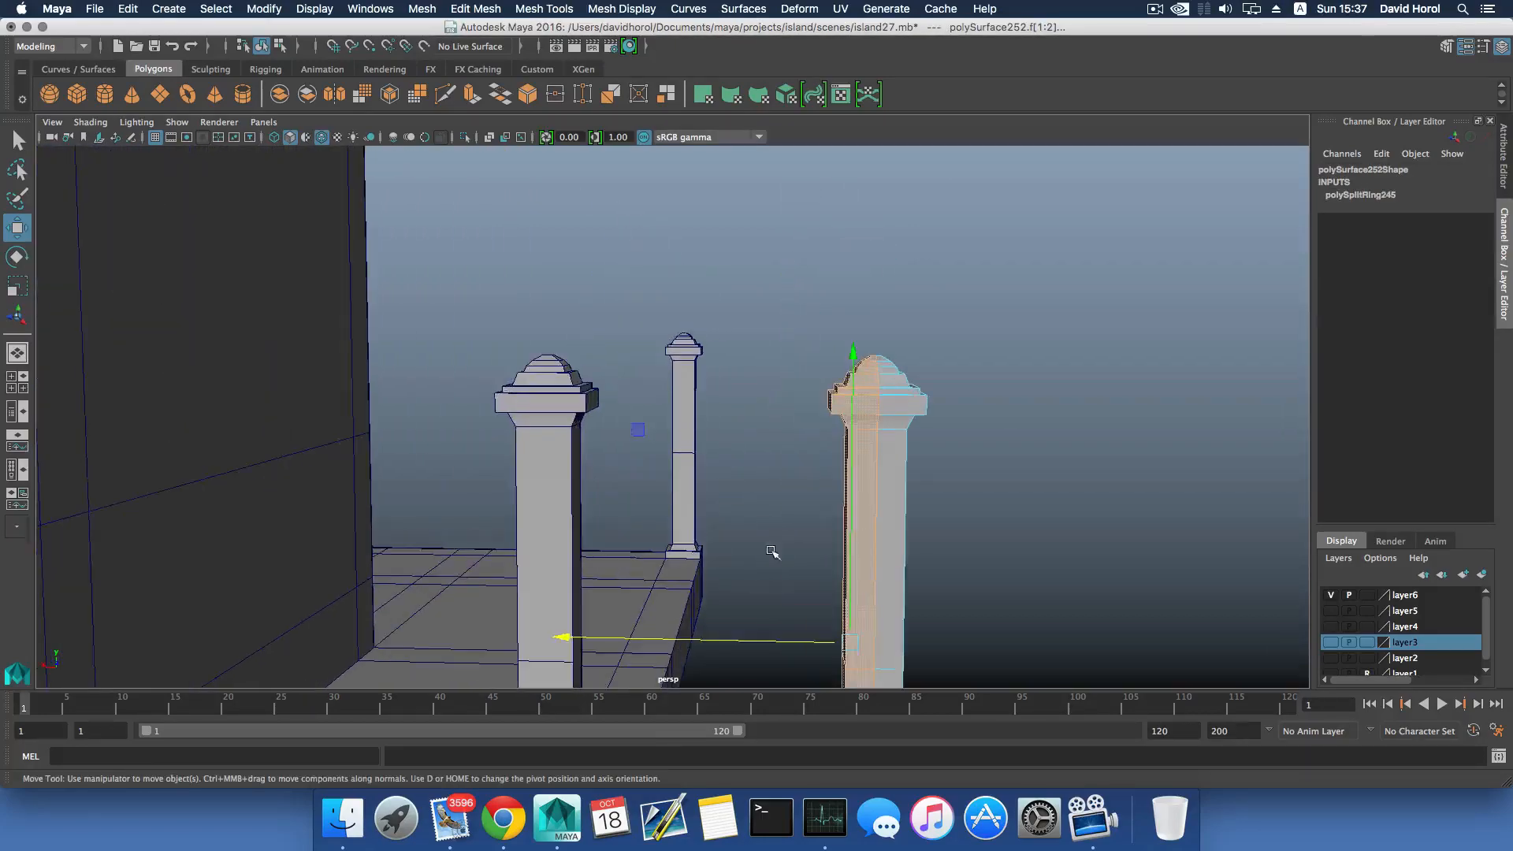
{"action": "left_click_drag", "start_coordinate": [776, 513], "coordinate": [760, 523], "text": "alt"}
{"action": "middle_click_drag", "start_coordinate": [759, 524], "coordinate": [801, 409], "text": "alt"}
{"action": "left_click_drag", "start_coordinate": [750, 520], "coordinate": [756, 449], "text": "alt"}
{"action": "left_click", "coordinate": [577, 494], "text": "shift"}
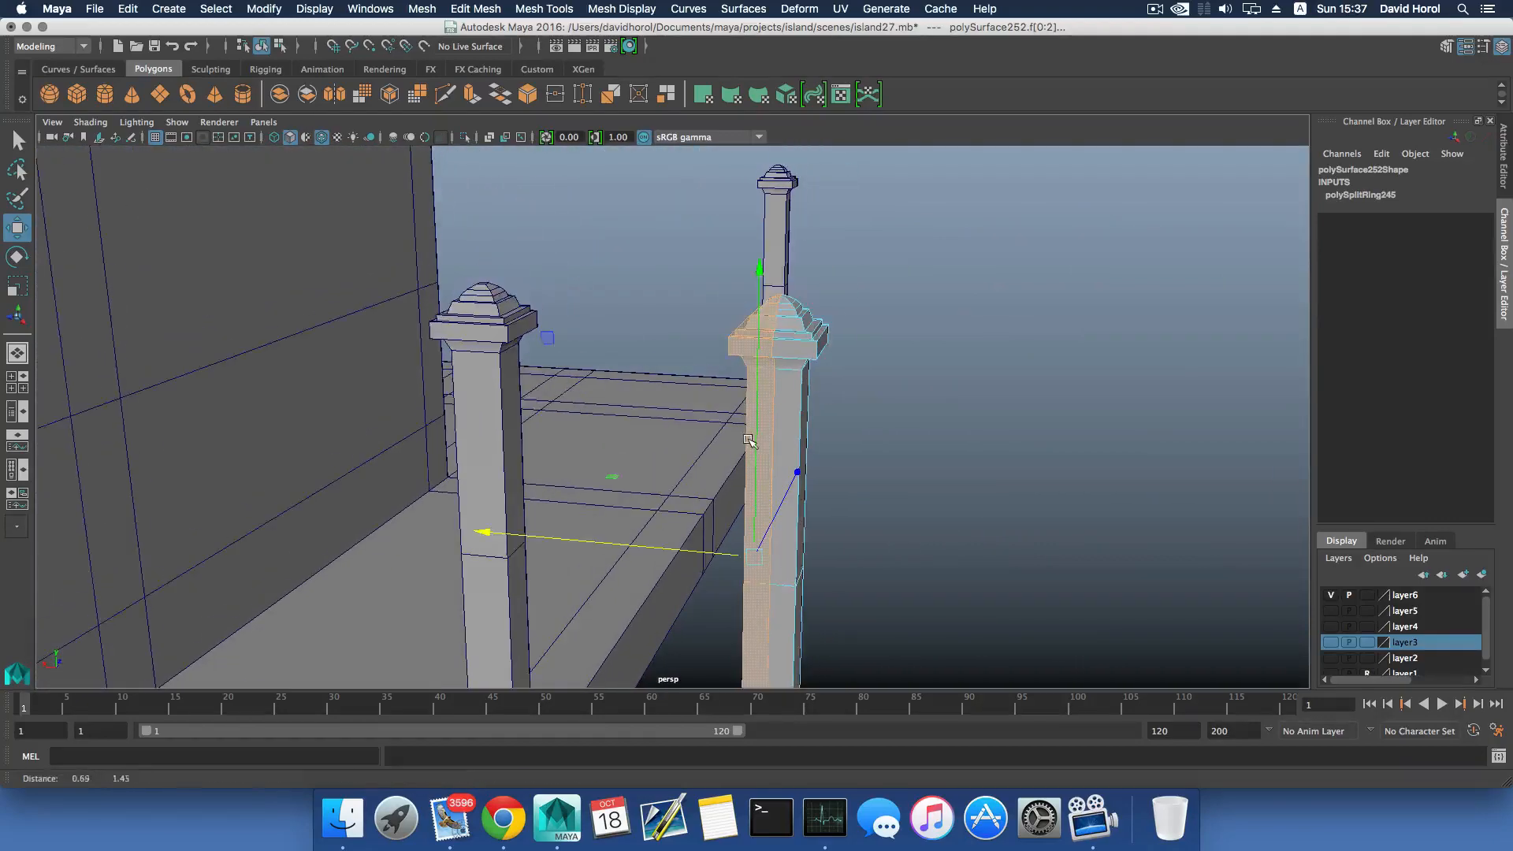
{"action": "key", "text": "Delete"}
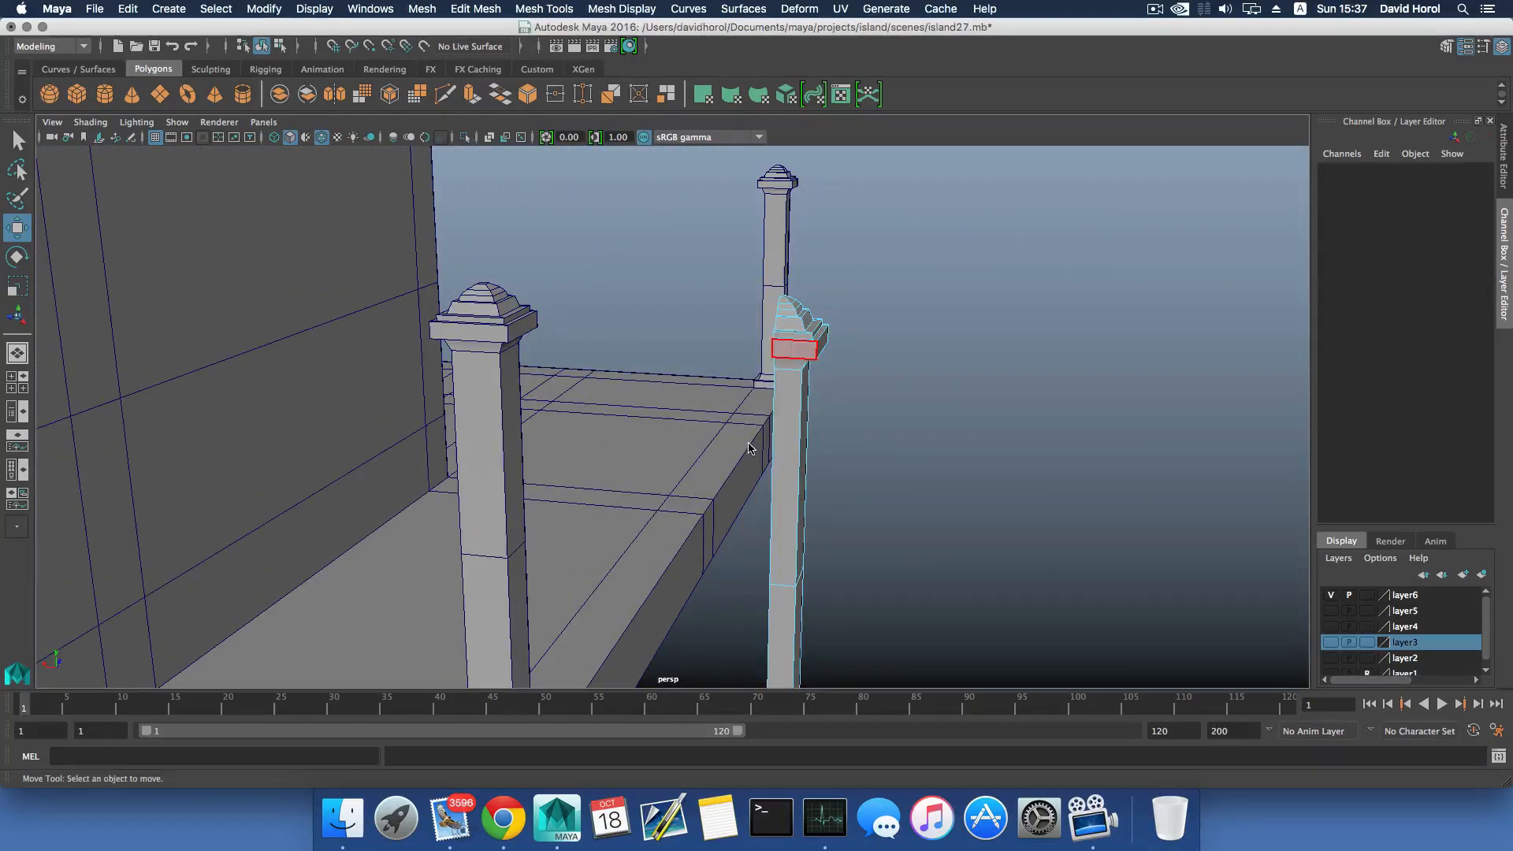
Place the half post's pivot on the bottom corner of its base on the cut side.
{"action": "key", "text": "F8"}
{"action": "key", "text": "f"}
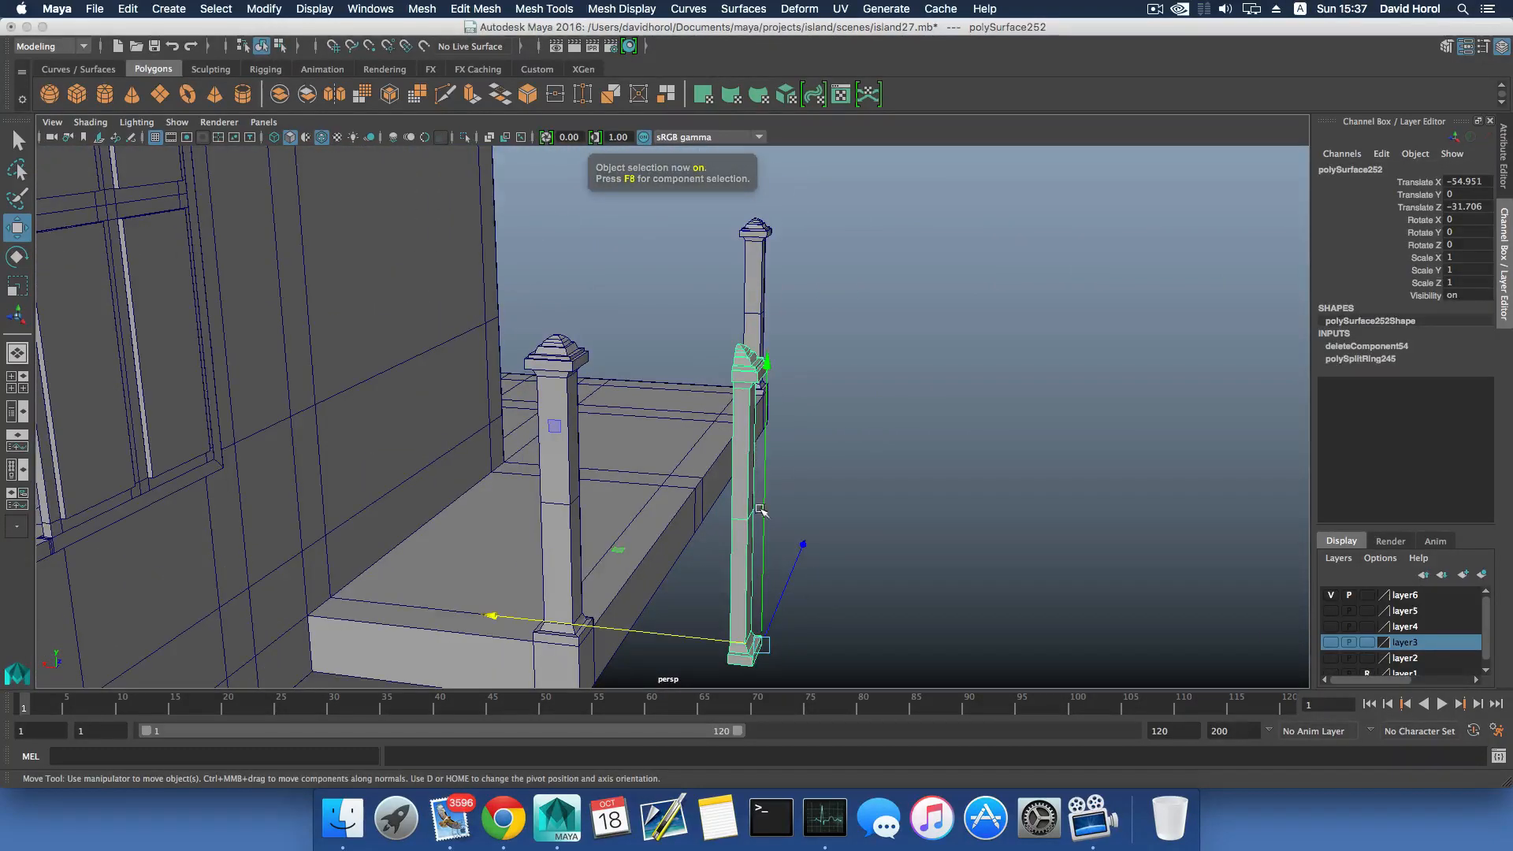
{"action": "scroll", "coordinate": [761, 511], "scroll_direction": "up", "scroll_amount": 10}
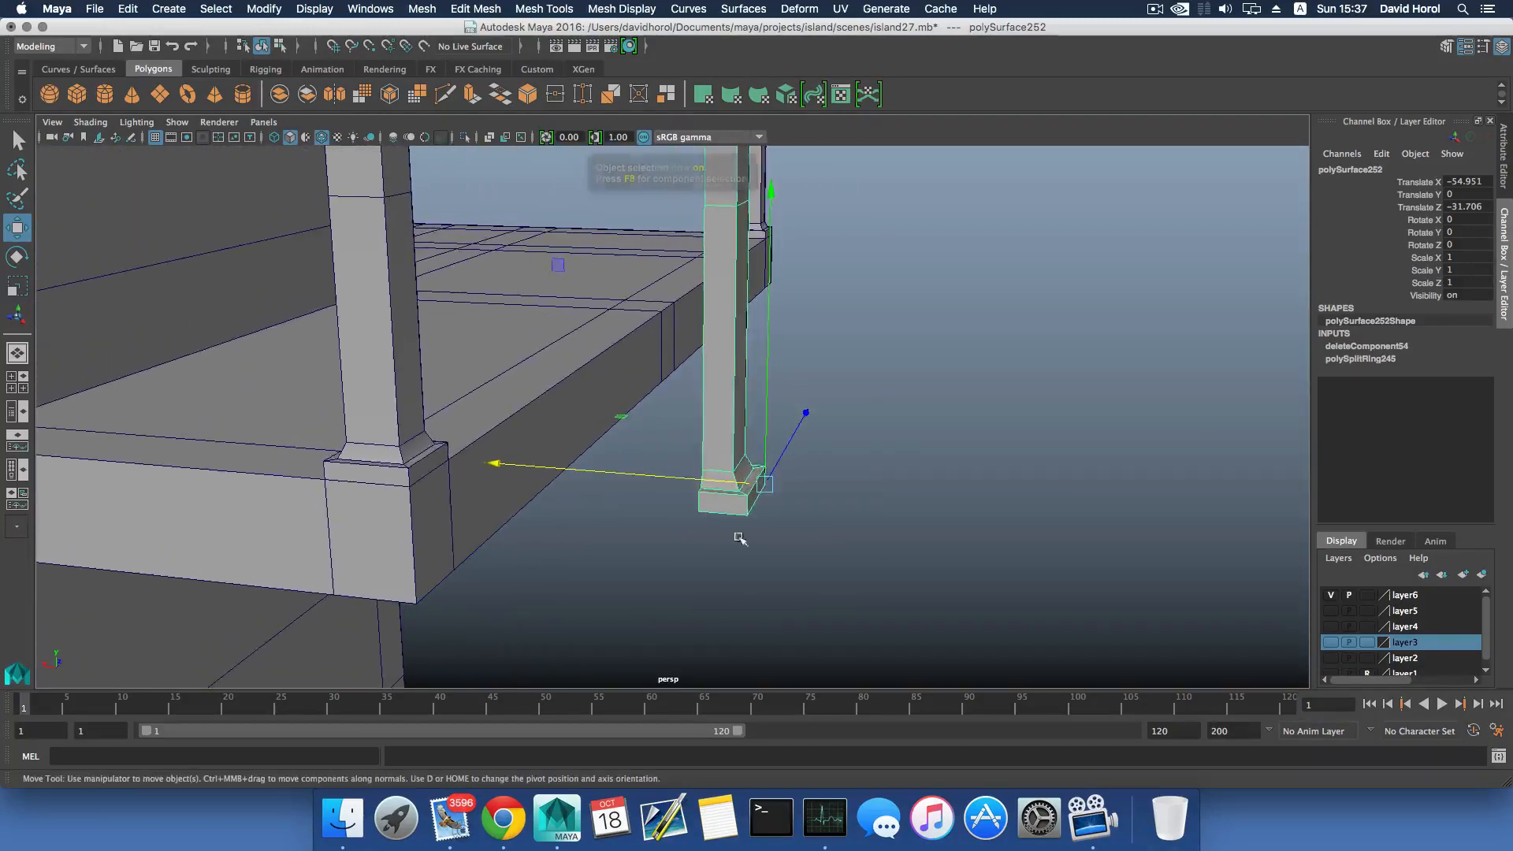
{"action": "key", "text": "d"}
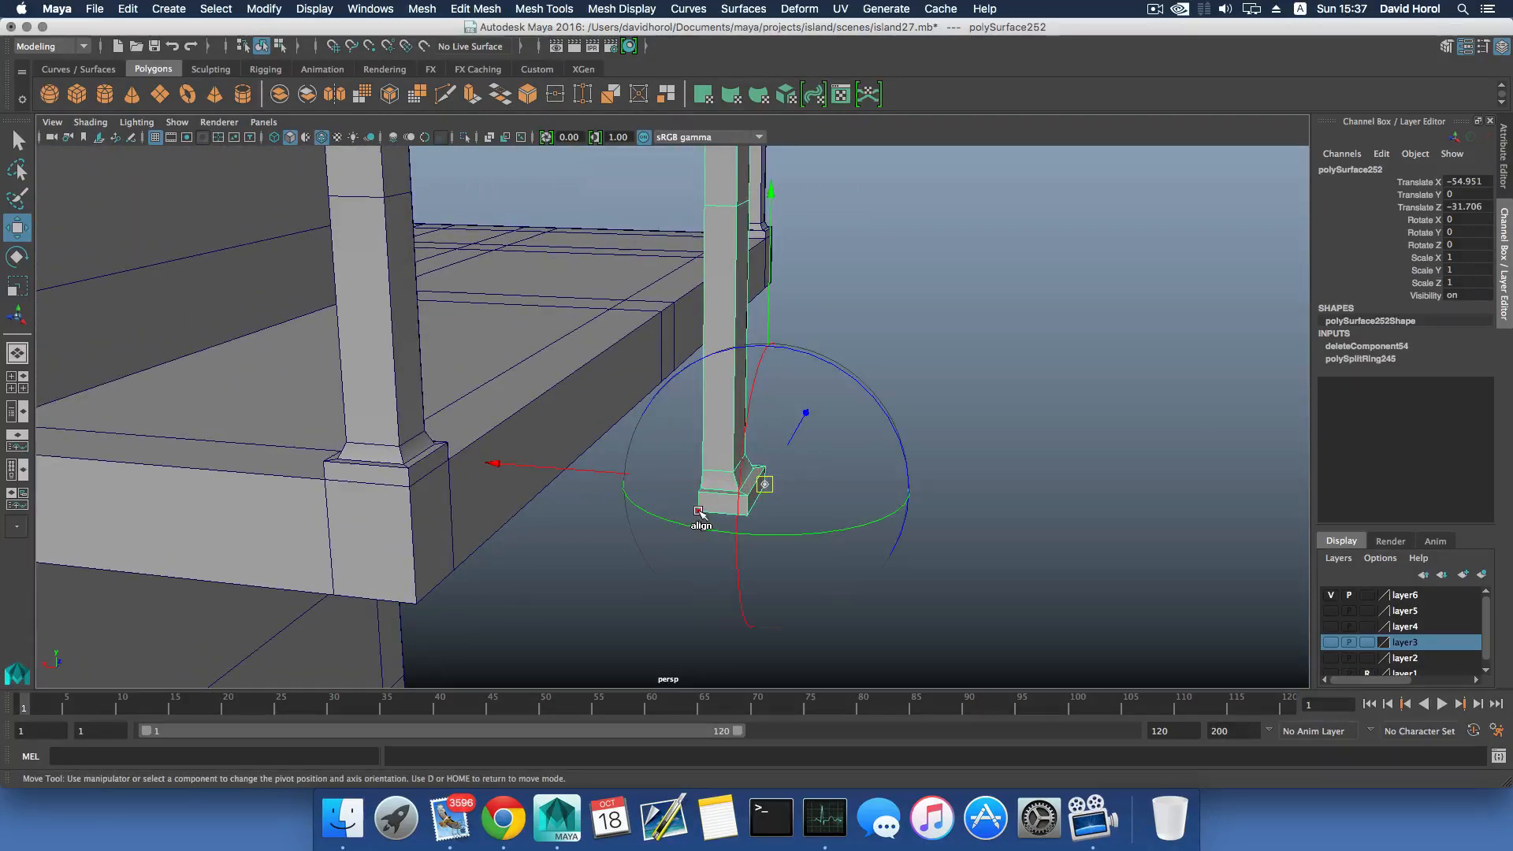
{"action": "left_click", "coordinate": [698, 514]}
{"action": "scroll", "coordinate": [745, 565], "scroll_direction": "down", "scroll_amount": 3}
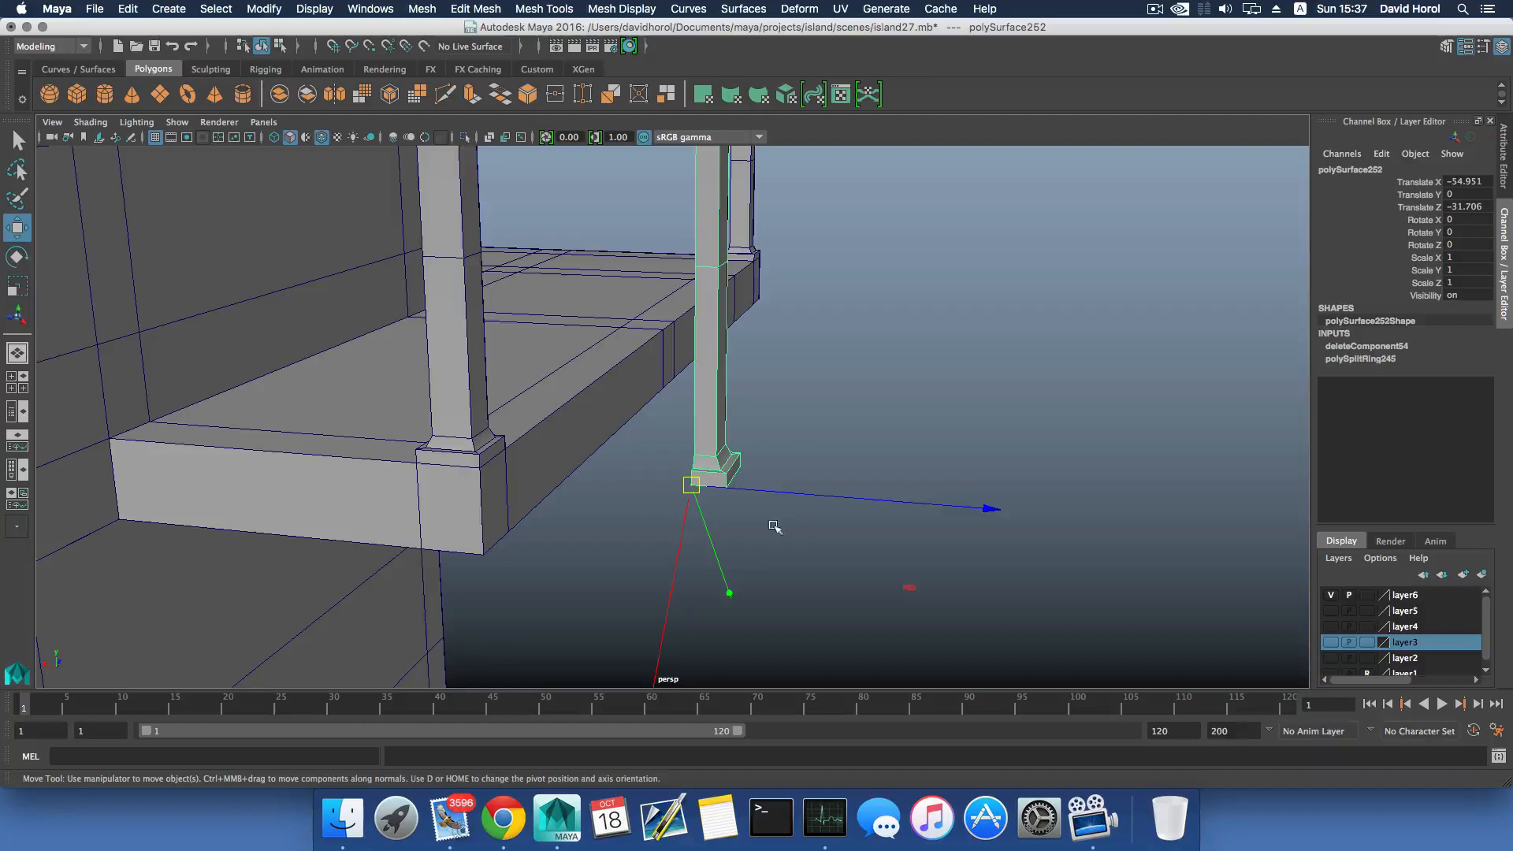
{"action": "scroll", "coordinate": [772, 526], "scroll_direction": "down", "scroll_amount": 4}
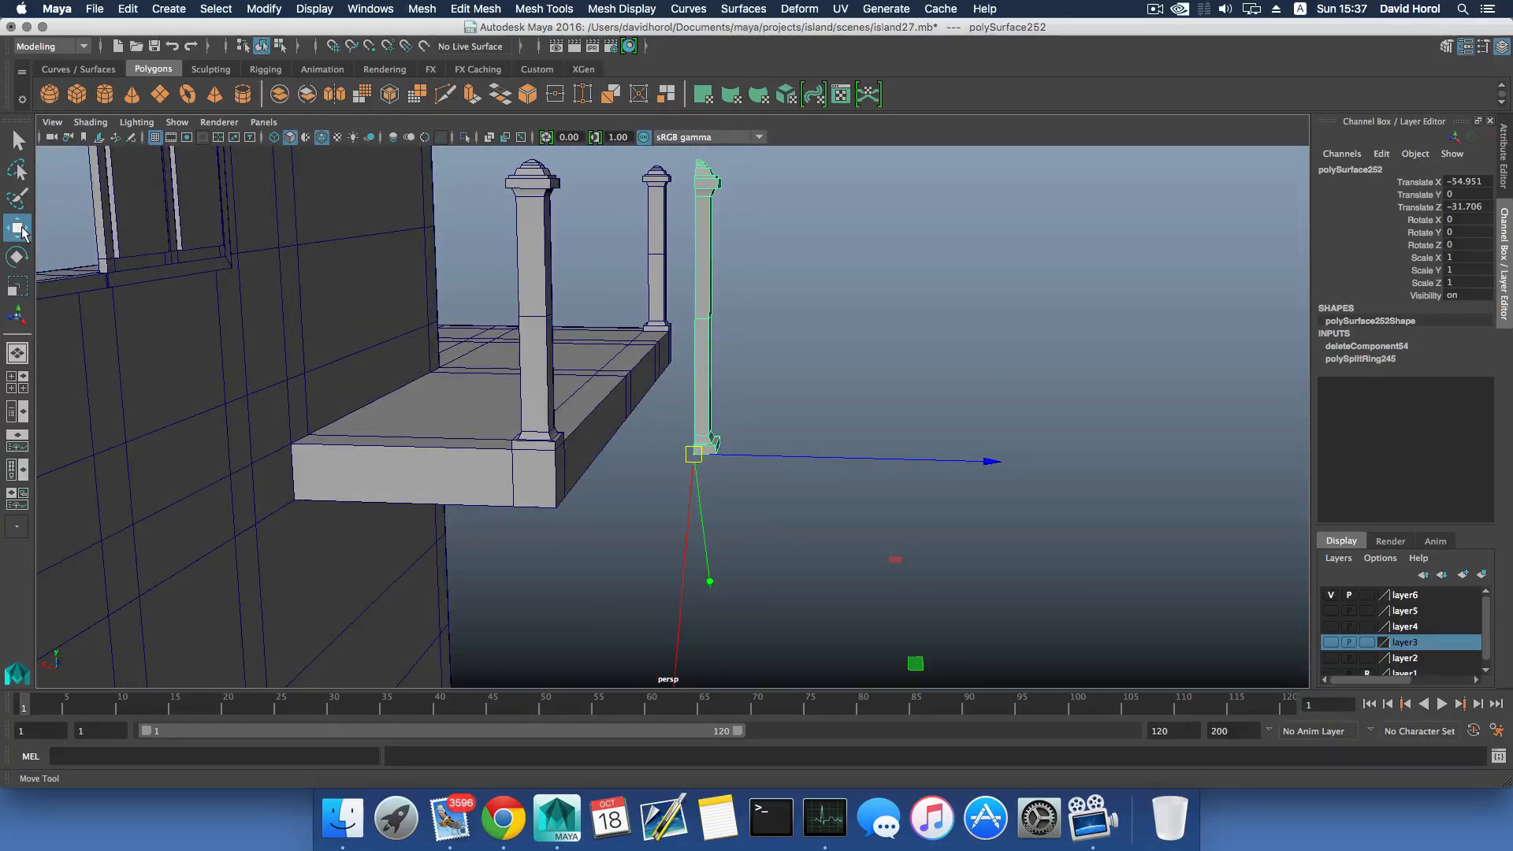
Reset the Move tool to world axes and snap the half post along X to -41.196, against the house wall.
{"action": "double_click", "coordinate": [16, 231]}
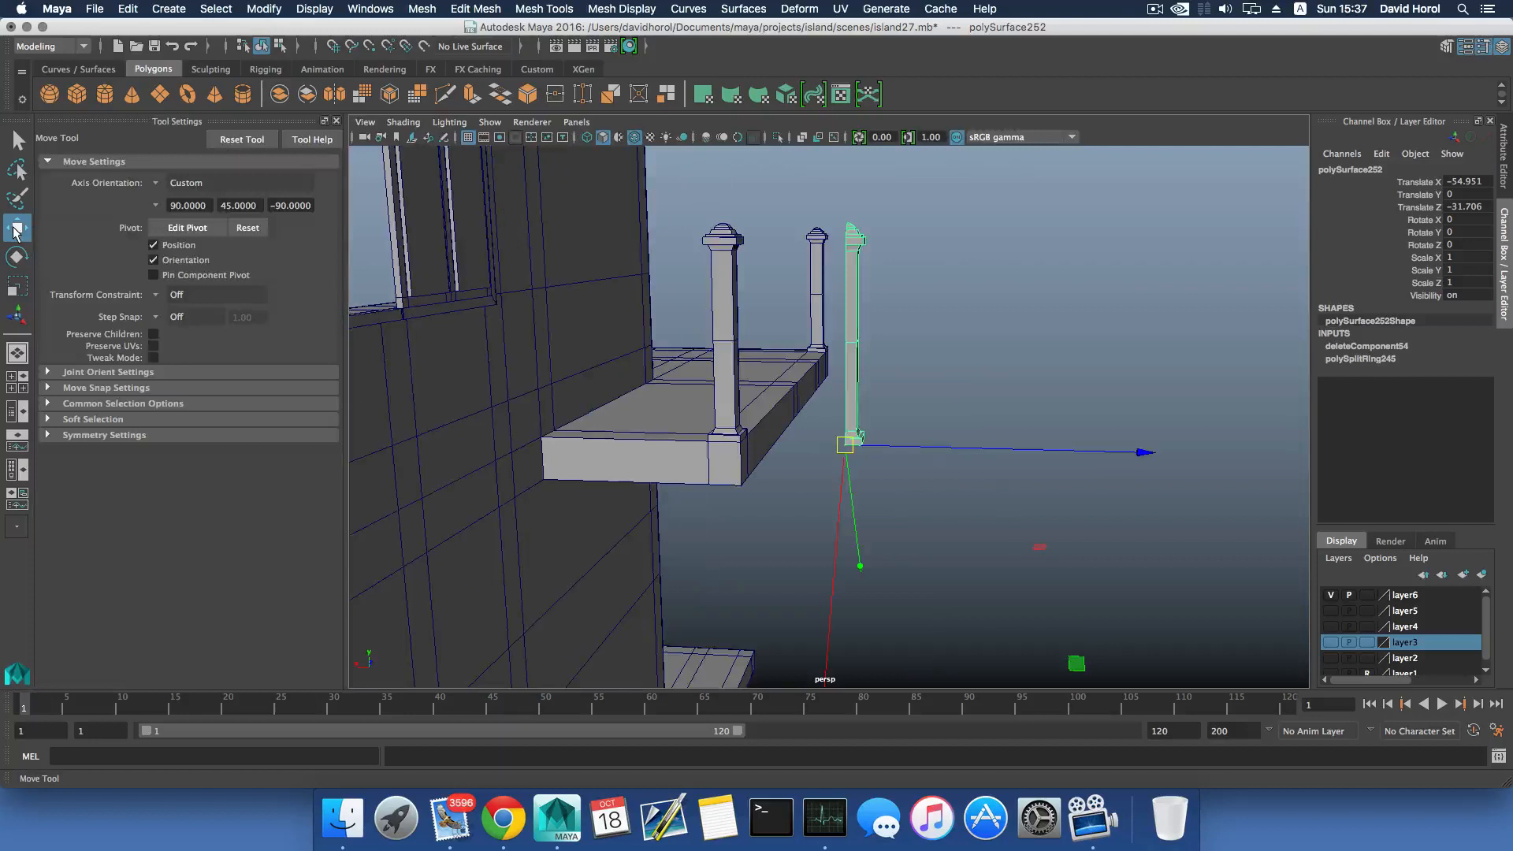
{"action": "left_click", "coordinate": [238, 140]}
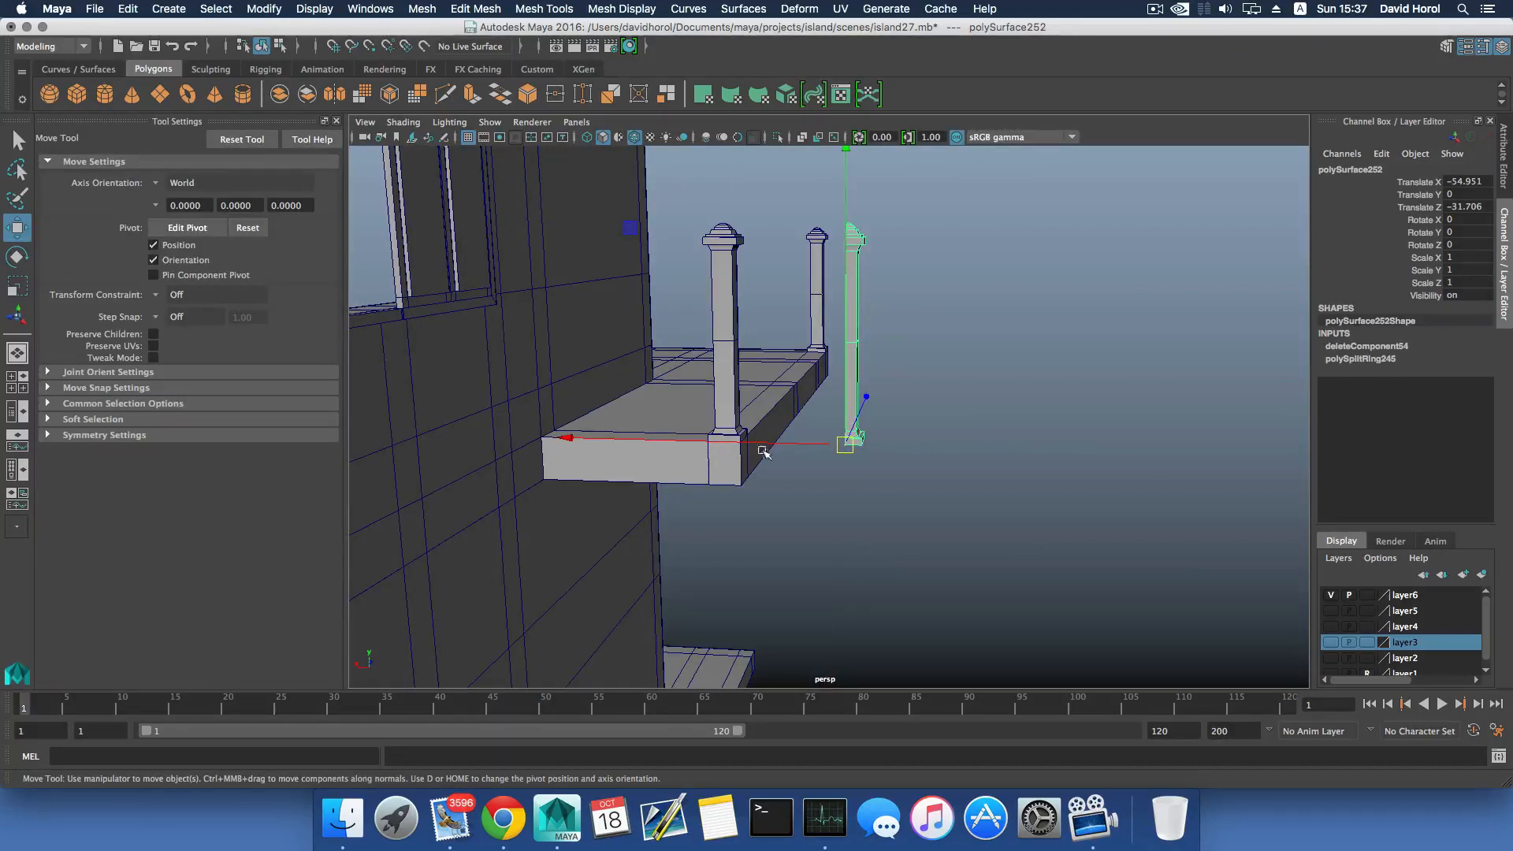
{"action": "left_click_drag", "start_coordinate": [800, 446], "coordinate": [731, 483]}
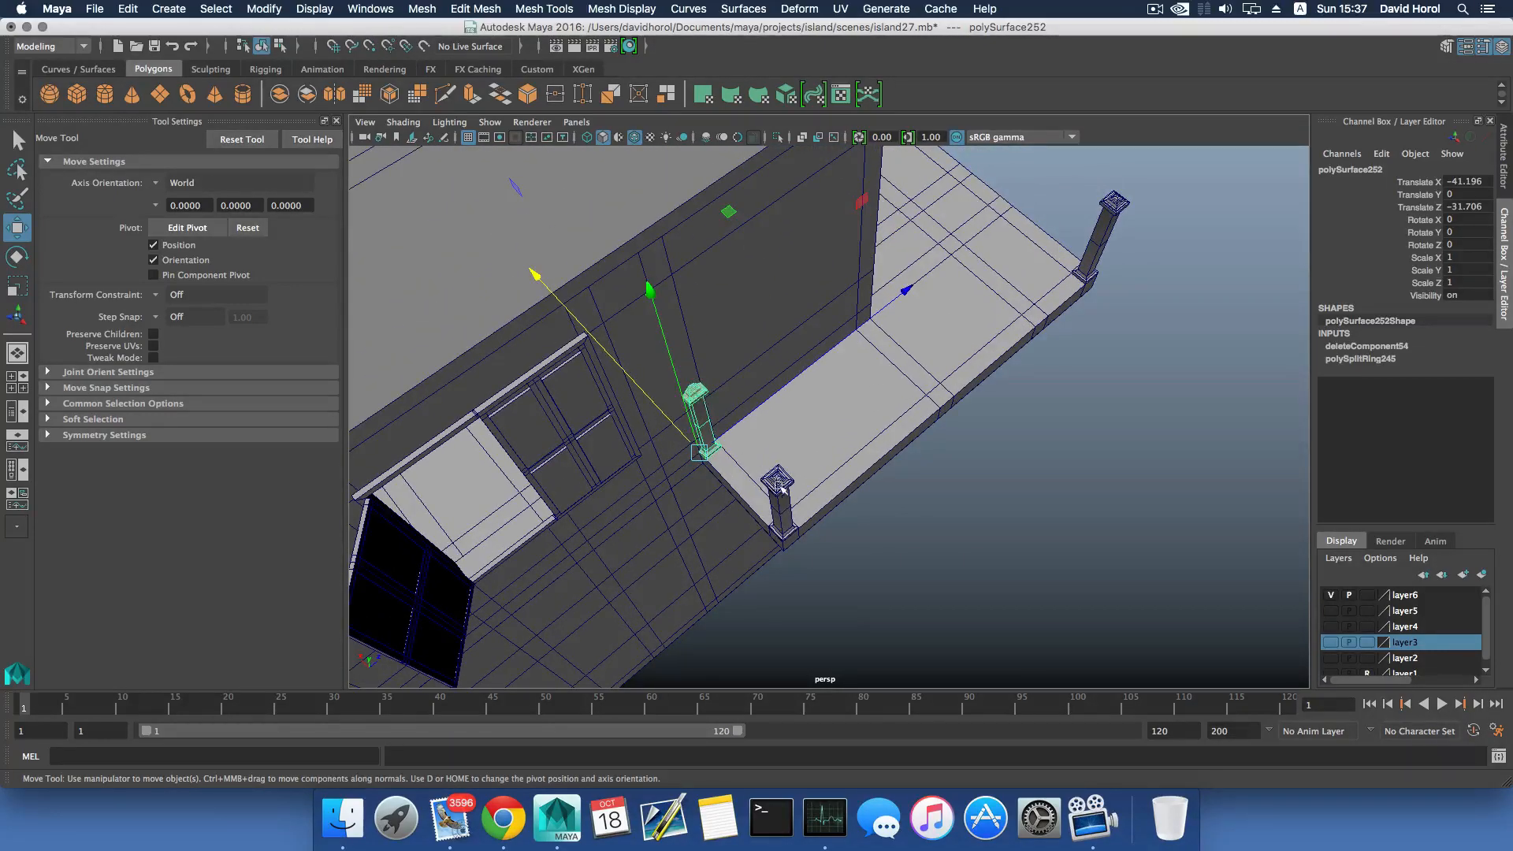
{"action": "left_click_drag", "start_coordinate": [678, 395], "coordinate": [897, 463], "text": "alt"}
Duplicate the half post, move the copy along Z to -11.163, and rotate it 90 degrees about Y.
{"action": "key", "text": "ctrl+d"}
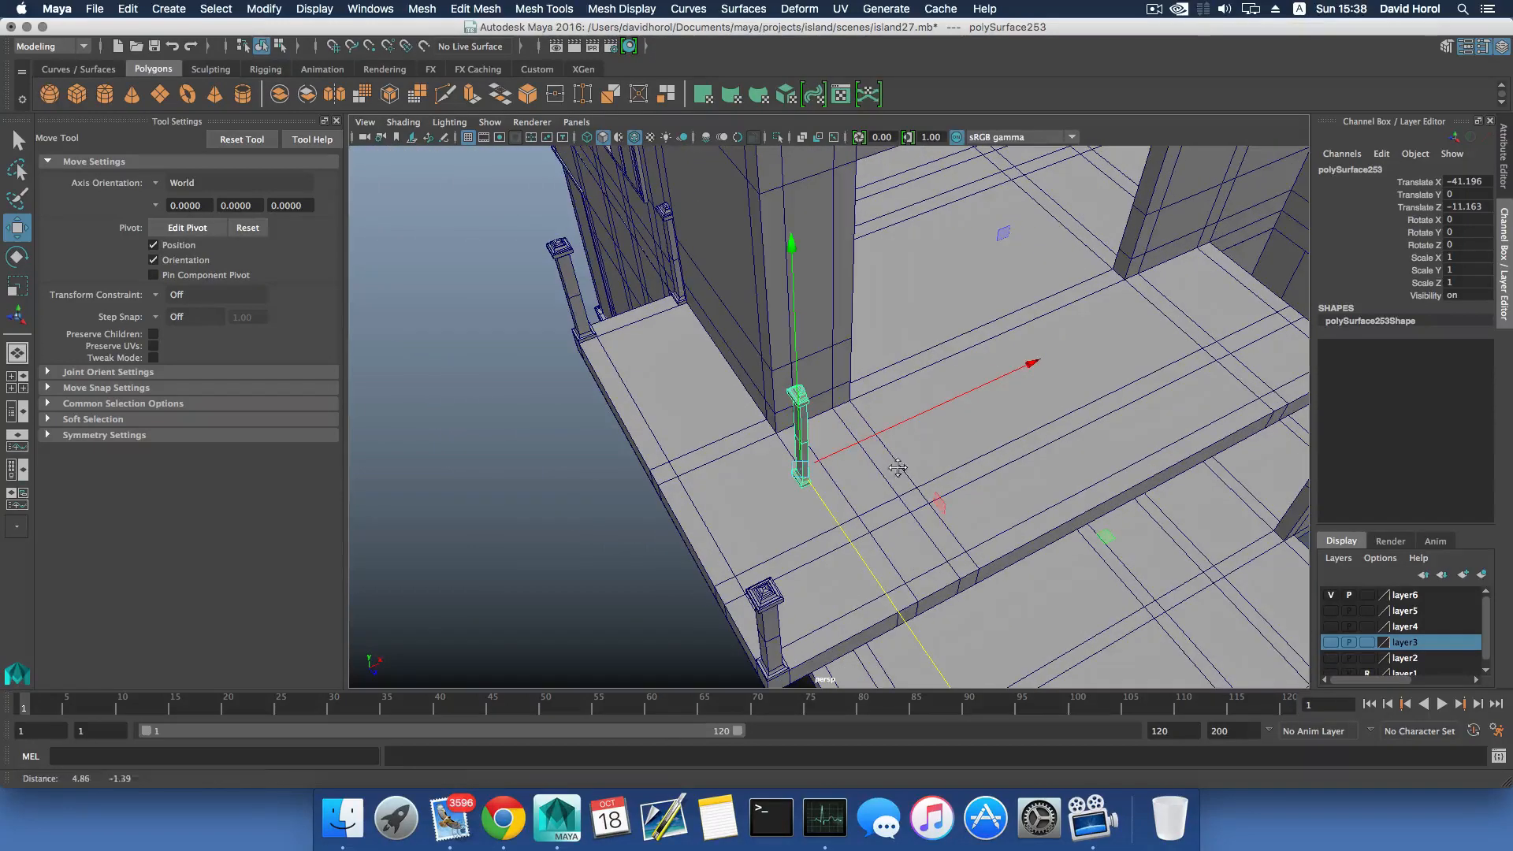
{"action": "key", "text": "e"}
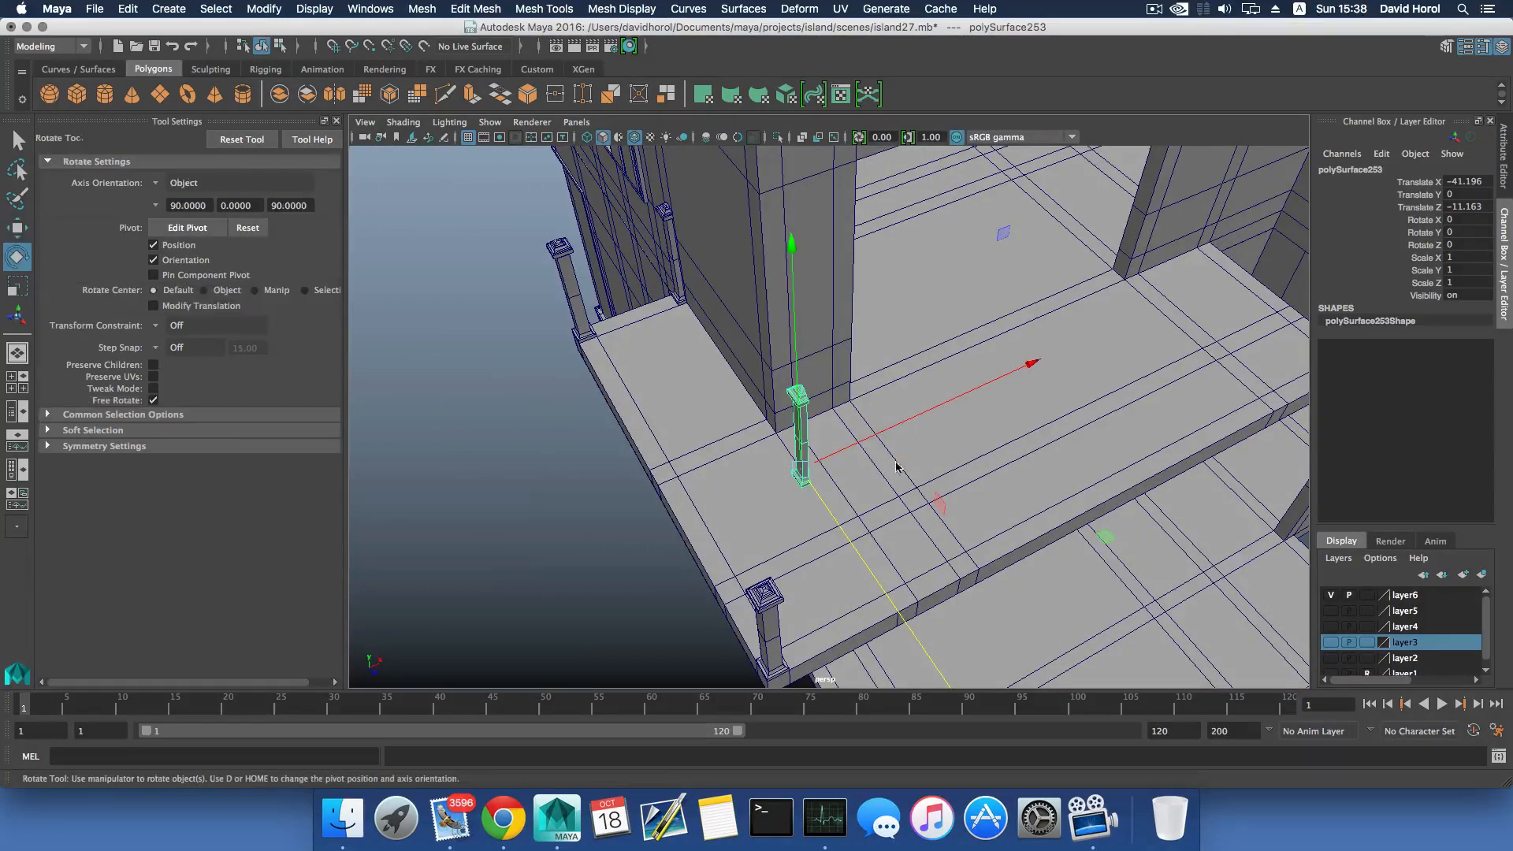
{"action": "left_click_drag", "start_coordinate": [896, 463], "coordinate": [897, 484], "text": "alt"}
{"action": "key", "text": "minus"}
{"action": "key", "text": "minus"}
{"action": "key", "text": "minus"}
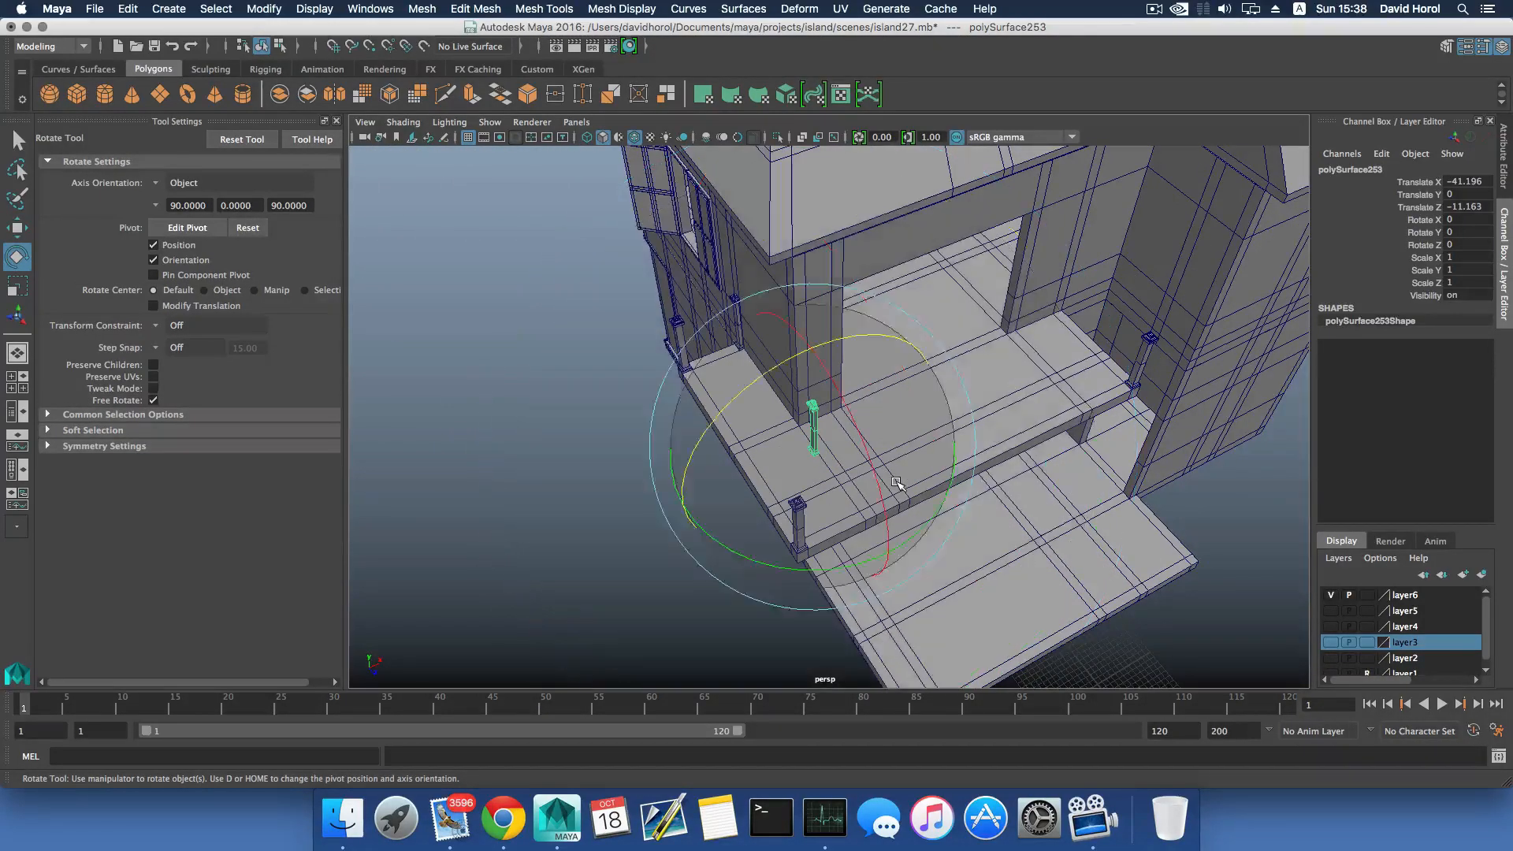
{"action": "key", "text": "j"}
{"action": "left_click_drag", "start_coordinate": [831, 571], "coordinate": [916, 535]}
{"action": "scroll", "coordinate": [910, 545], "scroll_direction": "up", "scroll_amount": 5}
{"action": "left_click_drag", "start_coordinate": [825, 556], "coordinate": [541, 531], "text": "alt"}
{"action": "key", "text": "w"}
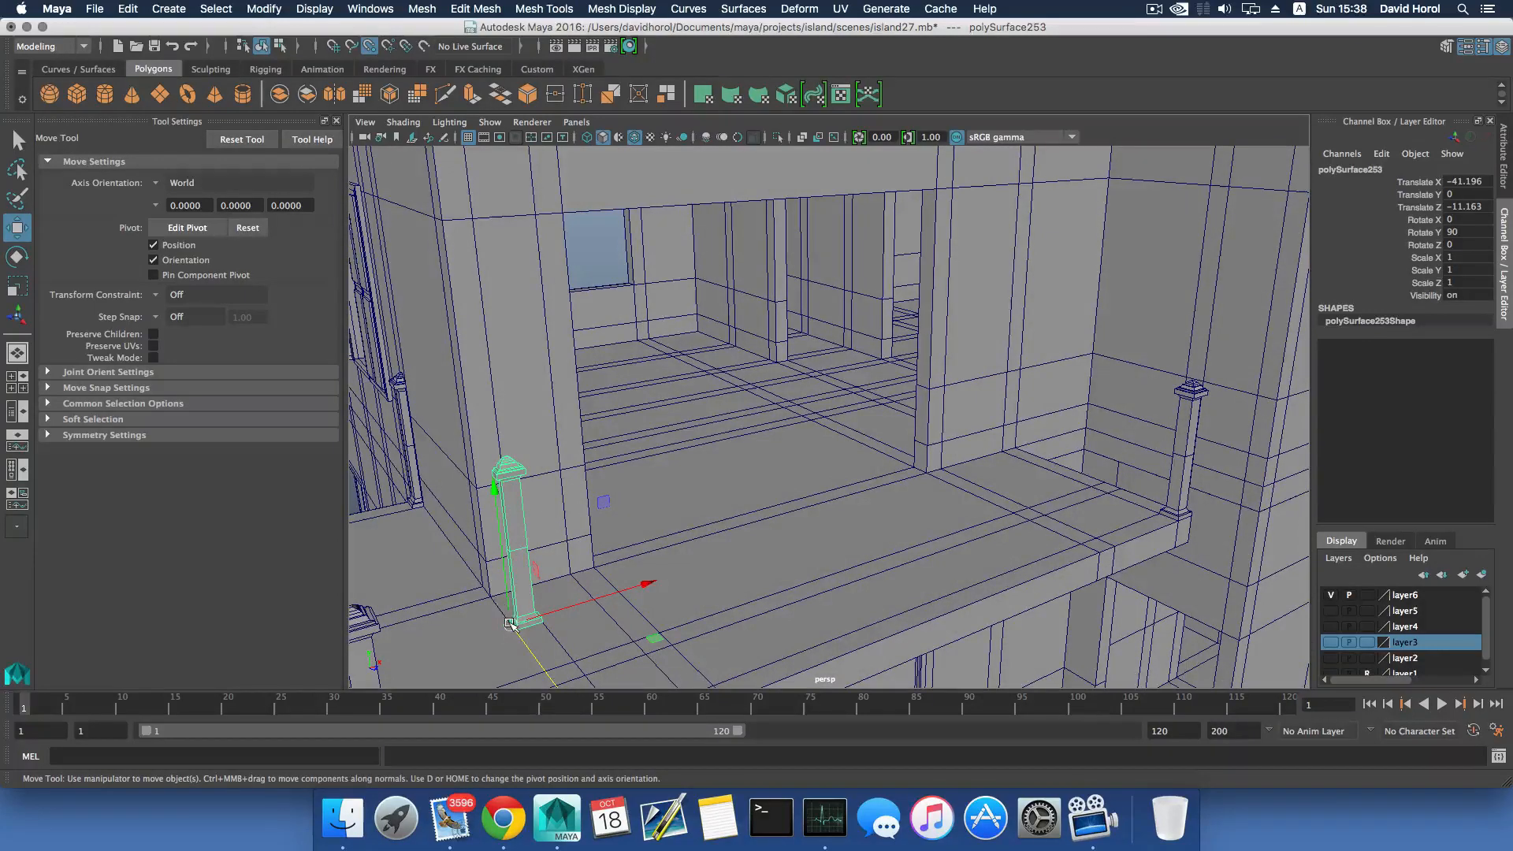
Move the rotated half post along X to the house wall at the opposite end of the balcony, beside the outer corner post.
{"action": "left_click_drag", "start_coordinate": [510, 624], "coordinate": [1028, 490]}
{"action": "right_click_drag", "start_coordinate": [1029, 490], "coordinate": [911, 520], "text": "alt"}
{"action": "middle_click_drag", "start_coordinate": [911, 520], "coordinate": [1007, 477], "text": "alt"}
{"action": "left_click_drag", "start_coordinate": [1007, 477], "coordinate": [681, 491], "text": "alt"}
Examine the placement of the corner posts and half posts around the whole balcony from several angles.
{"action": "left_click", "coordinate": [651, 477]}
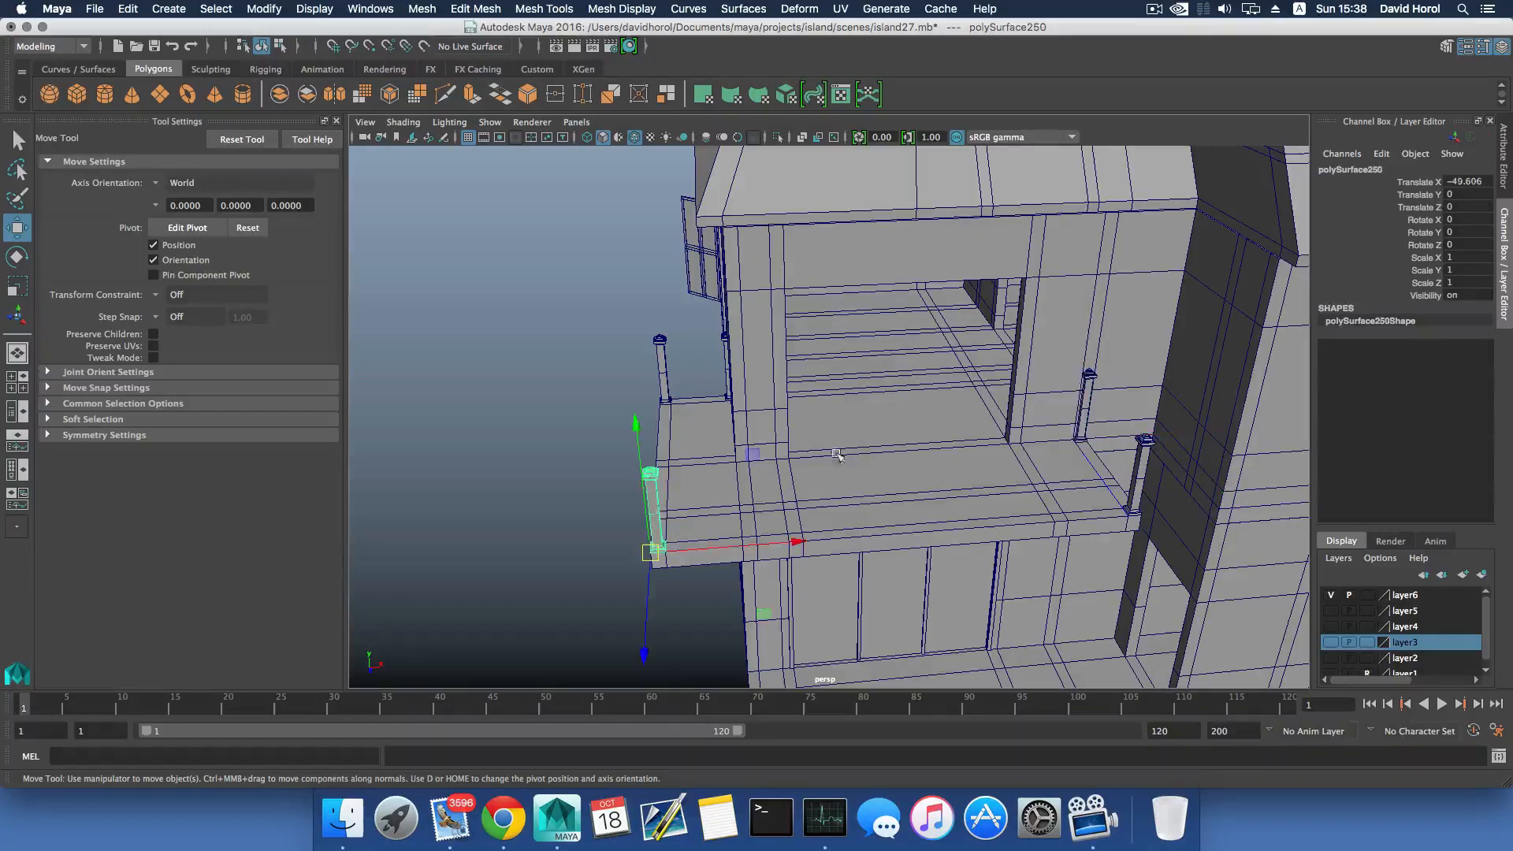
{"action": "left_click", "coordinate": [1142, 442]}
{"action": "left_click", "coordinate": [1144, 443]}
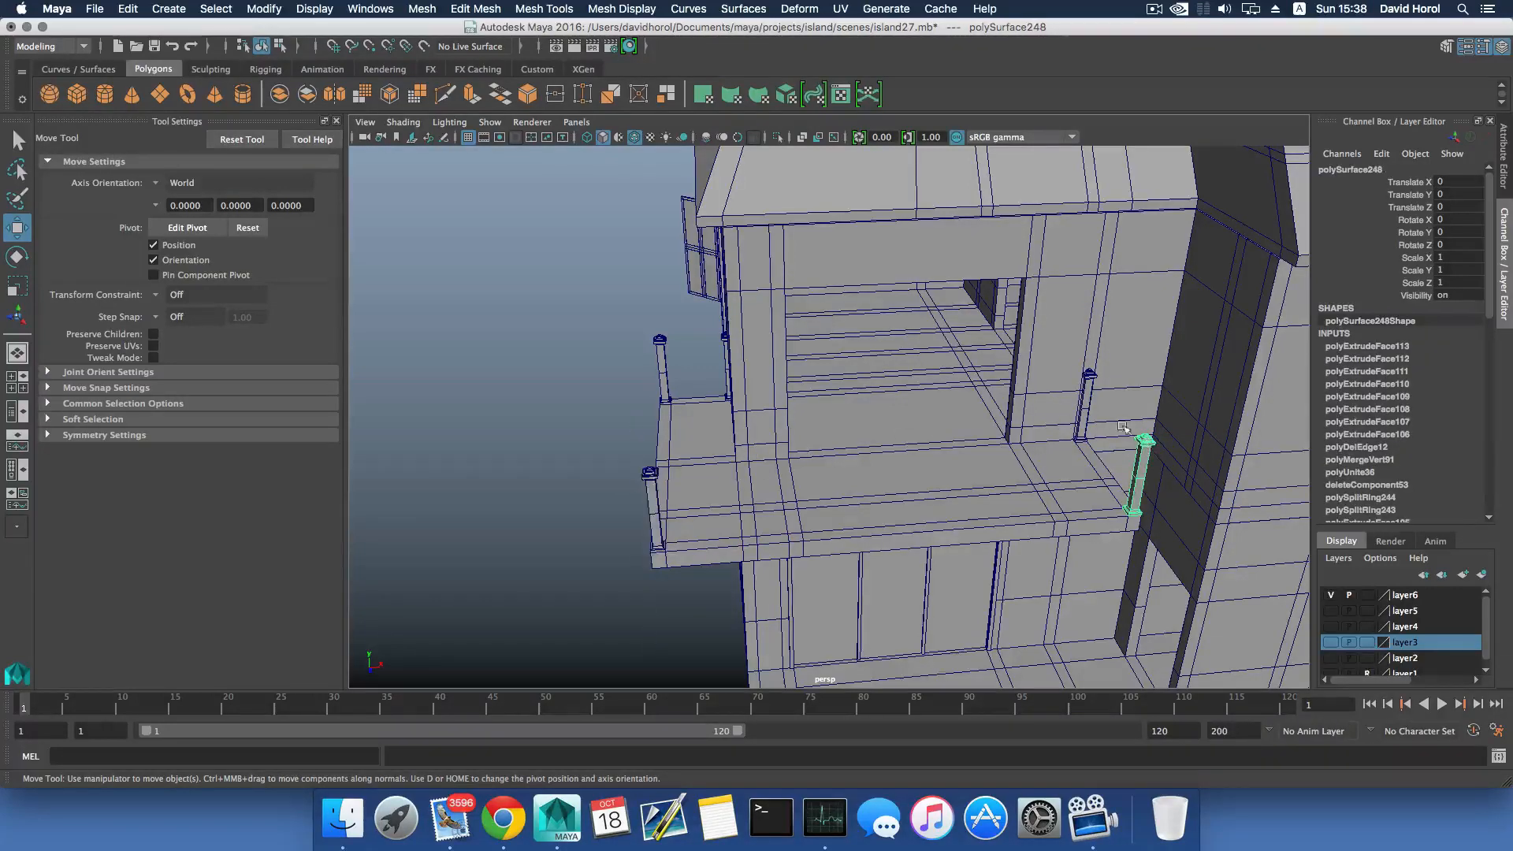
{"action": "left_click", "coordinate": [1088, 386]}
{"action": "left_click_drag", "start_coordinate": [870, 456], "coordinate": [887, 461], "text": "alt"}
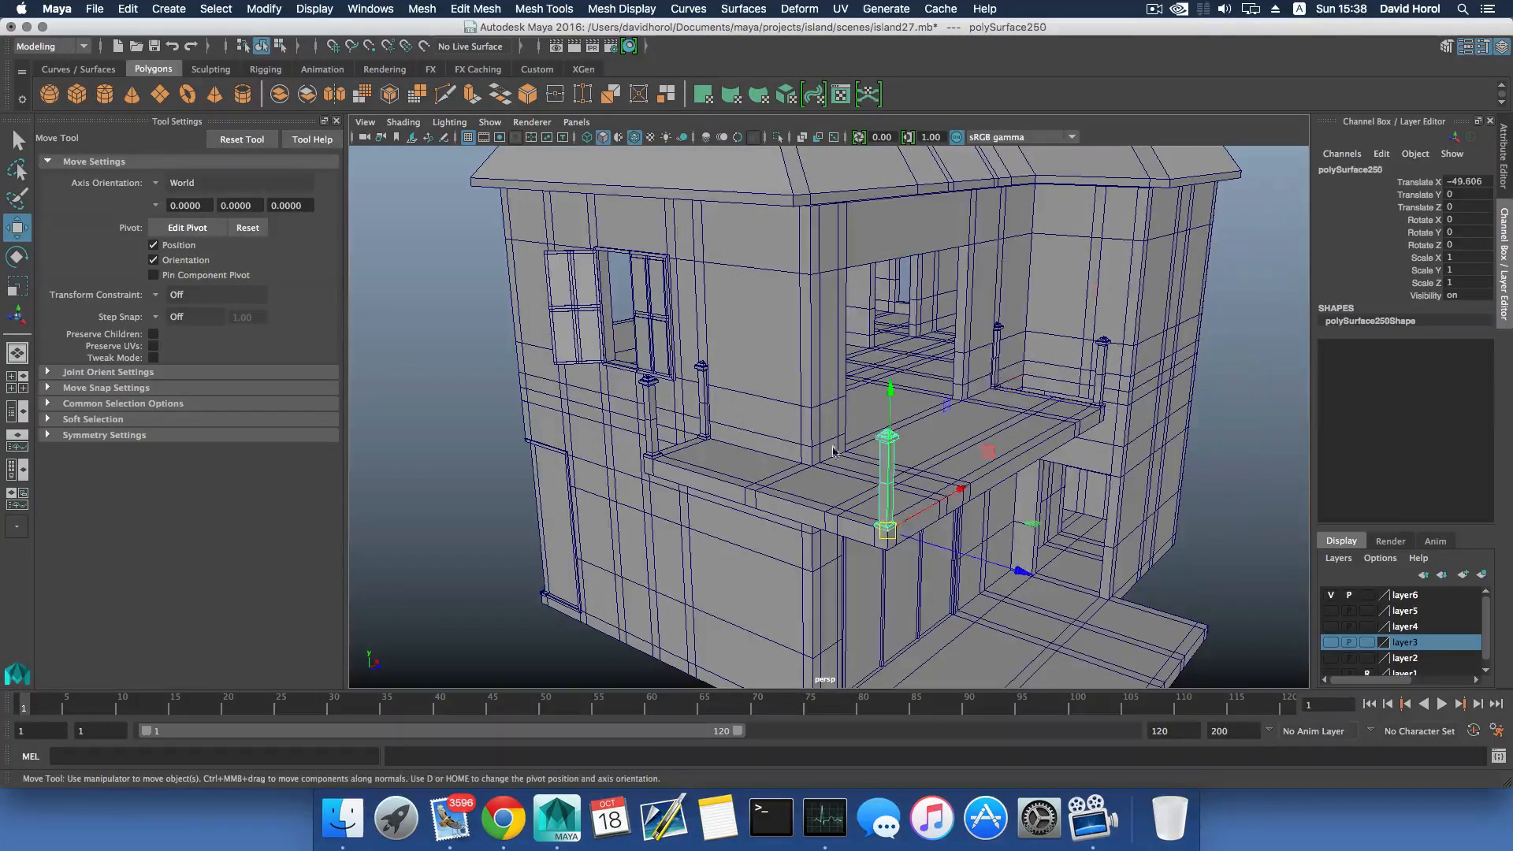
{"action": "left_click", "coordinate": [652, 402]}
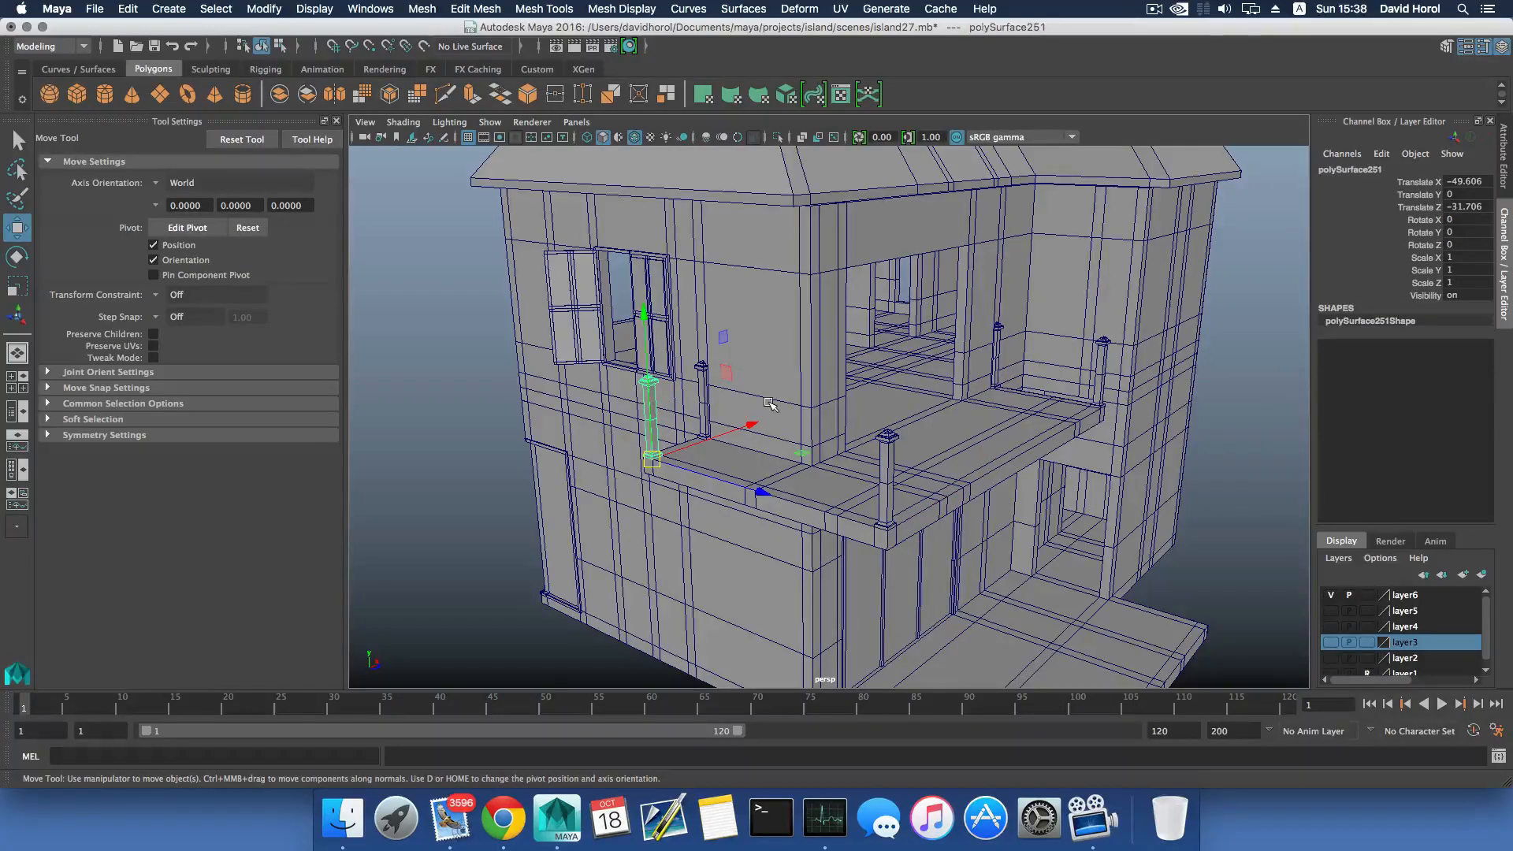
{"action": "mouse_move", "coordinate": [871, 426]}
{"action": "left_mouse_down", "text": "alt"}
{"action": "mouse_move", "coordinate": [969, 424]}
{"action": "mouse_move", "coordinate": [877, 423]}
{"action": "mouse_move", "coordinate": [886, 412]}
{"action": "mouse_move", "coordinate": [896, 434]}
{"action": "left_mouse_up", "text": "alt"}
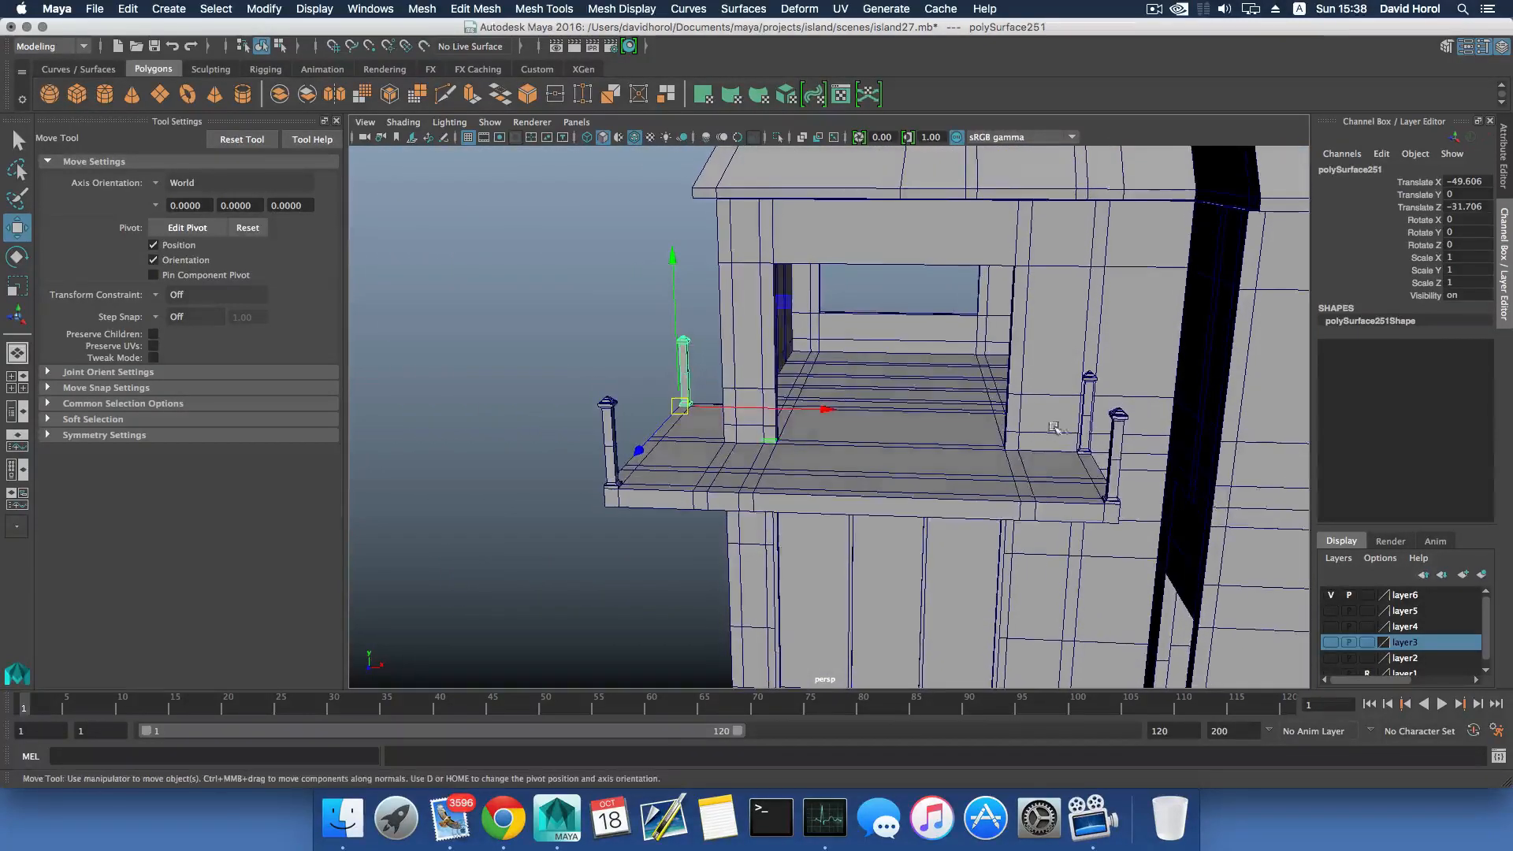
{"action": "left_click", "coordinate": [1120, 424]}
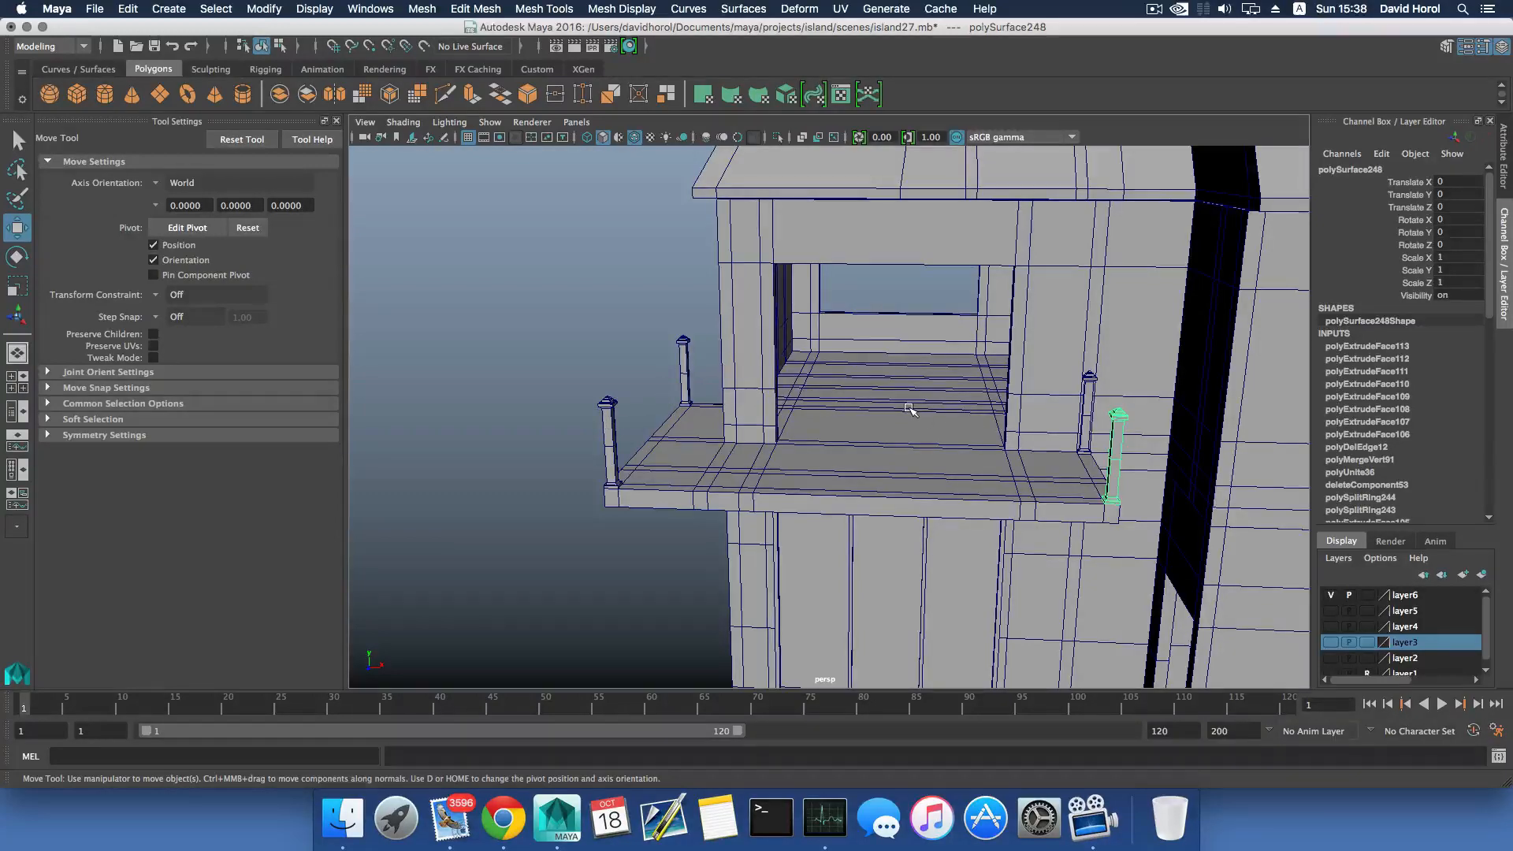
{"action": "left_click_drag", "start_coordinate": [910, 410], "coordinate": [1039, 400], "text": "alt"}
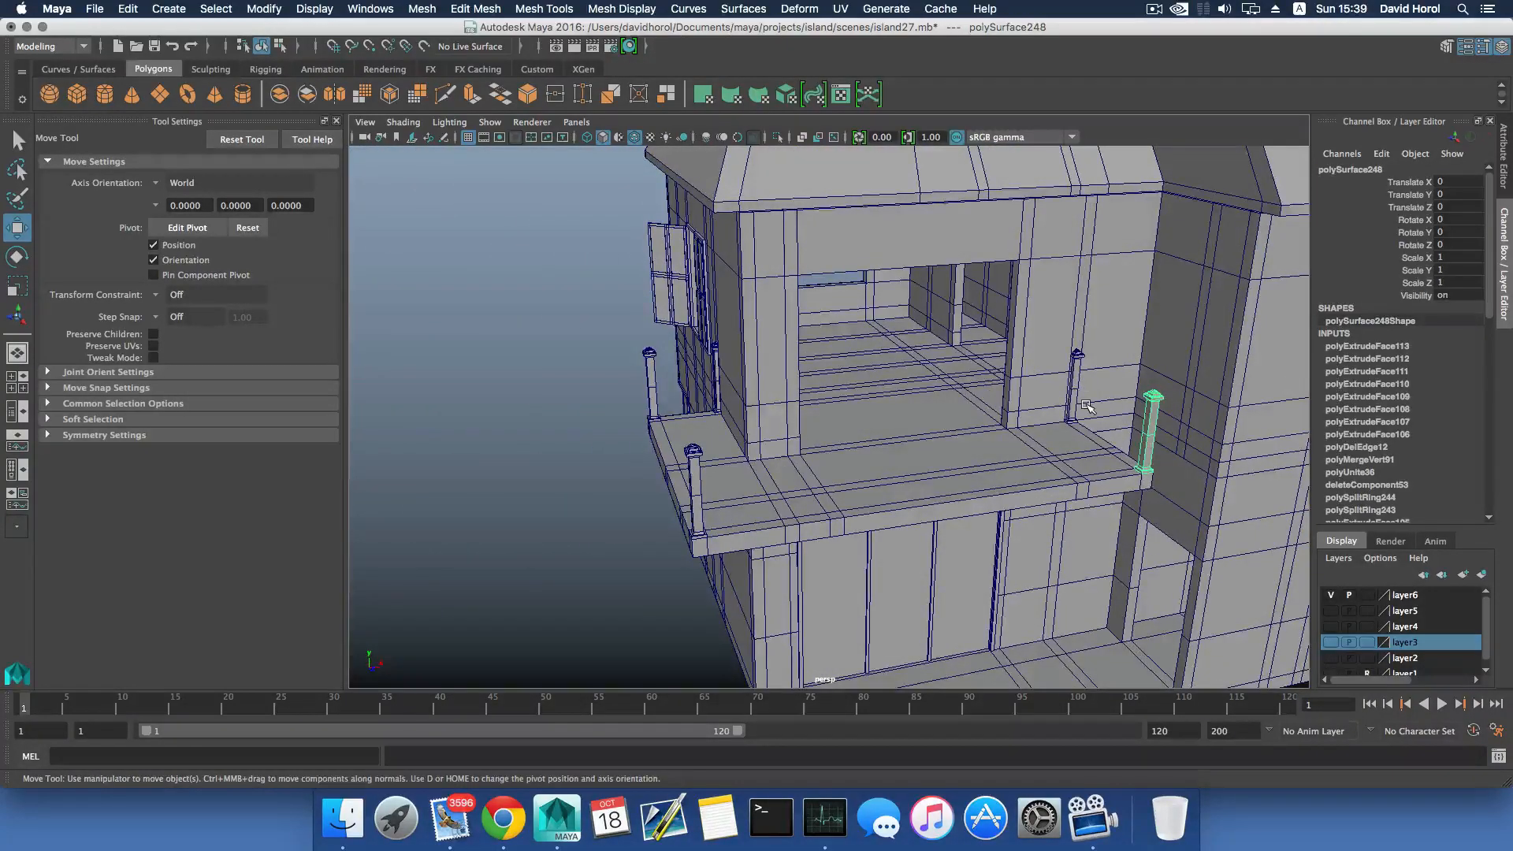
{"action": "scroll", "coordinate": [1086, 406], "scroll_direction": "down", "scroll_amount": 10}
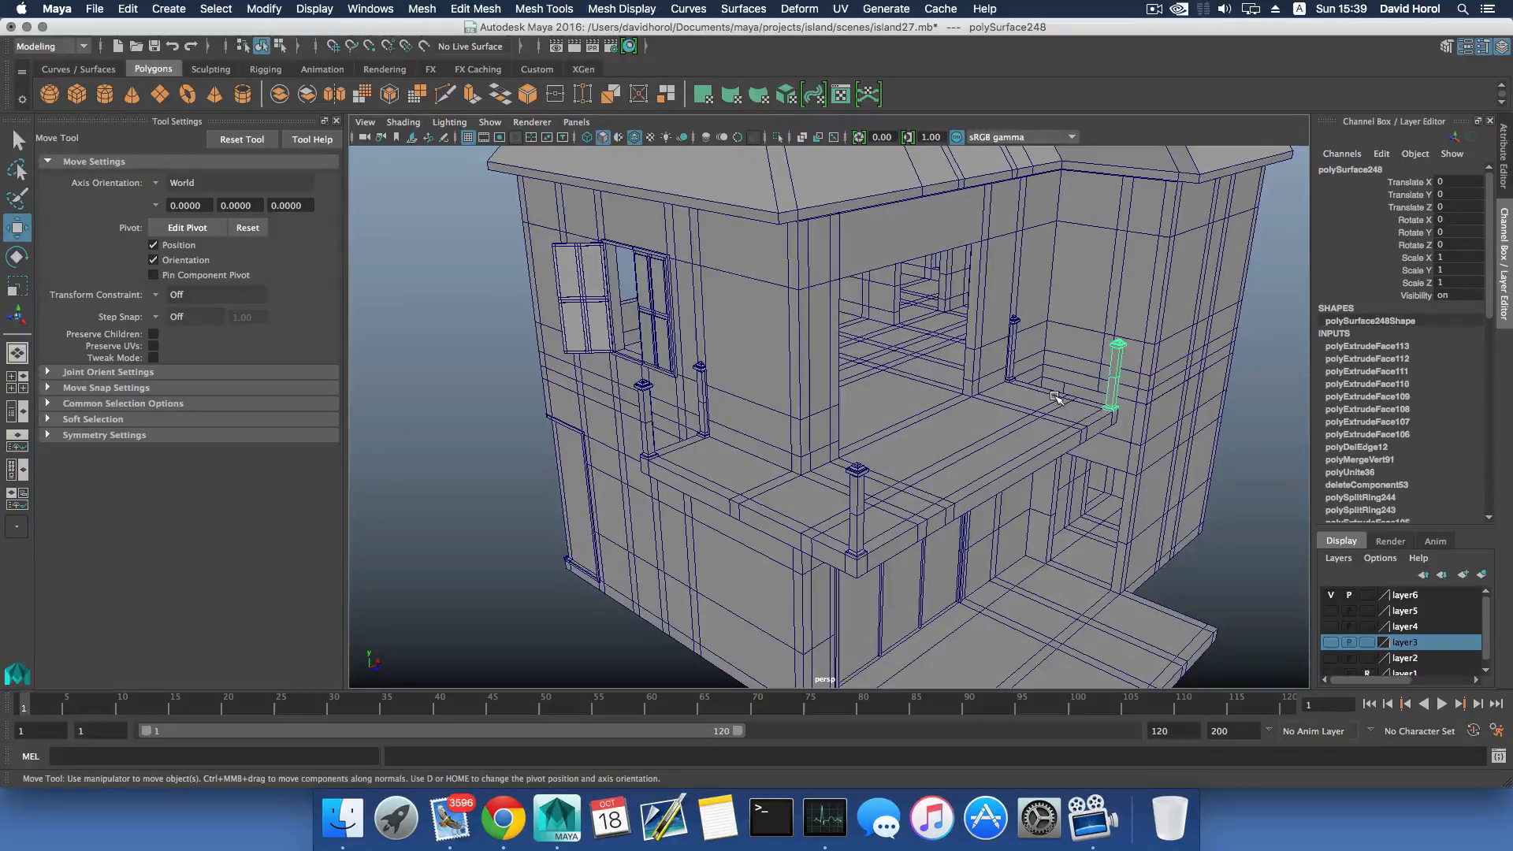
{"action": "left_click_drag", "start_coordinate": [1054, 396], "coordinate": [661, 478], "text": "alt"}
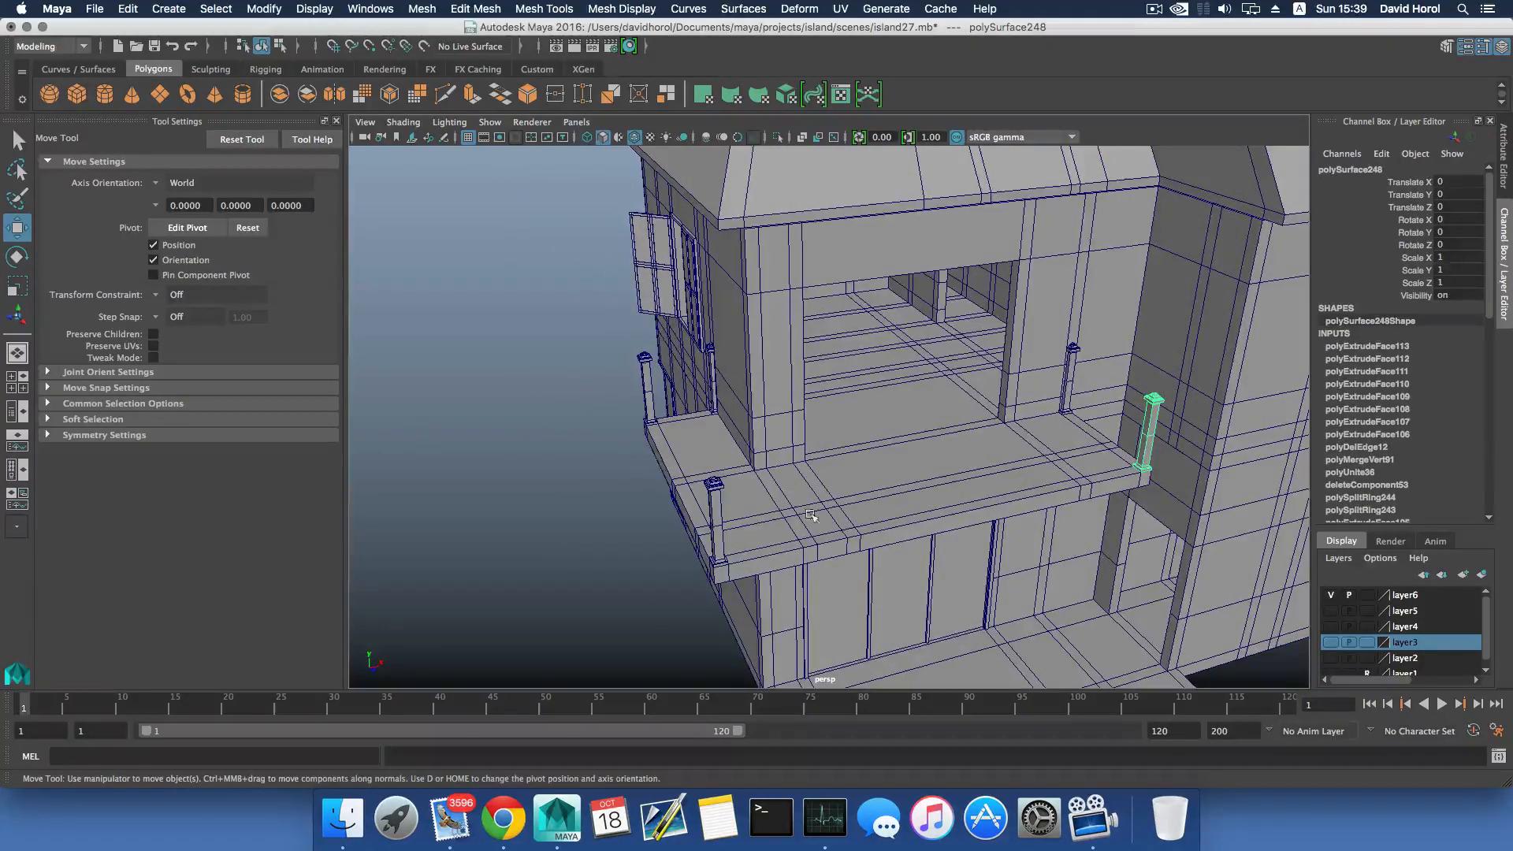
{"action": "scroll", "coordinate": [789, 493], "scroll_direction": "down", "scroll_amount": 5}
{"action": "left_click_drag", "start_coordinate": [789, 494], "coordinate": [854, 465], "text": "alt"}
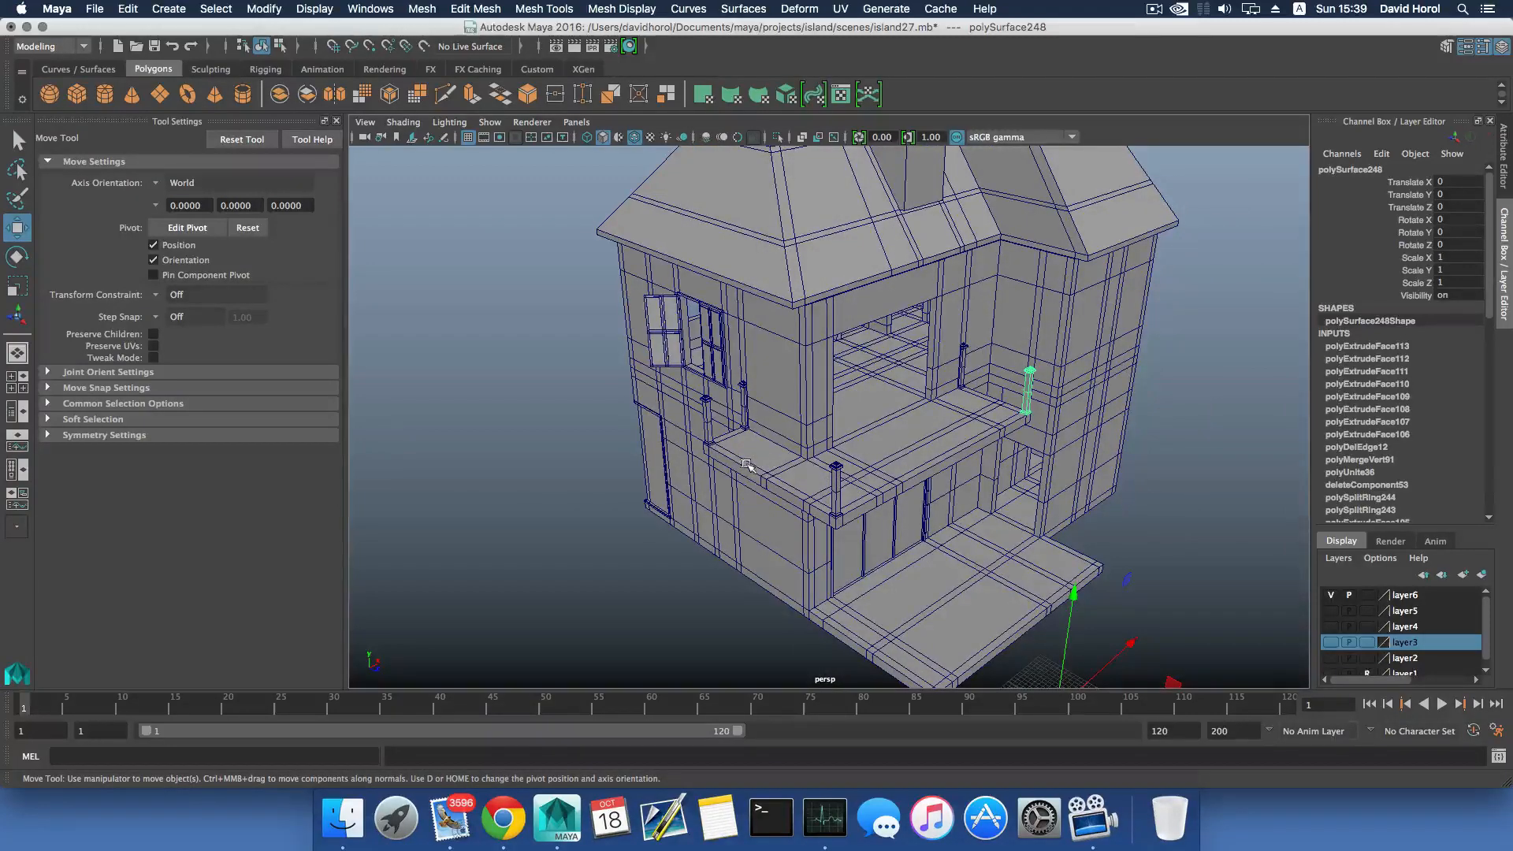
{"action": "mouse_move", "coordinate": [924, 461]}
{"action": "left_mouse_down", "text": "alt"}
{"action": "mouse_move", "coordinate": [1013, 433]}
{"action": "mouse_move", "coordinate": [920, 474]}
{"action": "left_mouse_up", "text": "alt"}
{"action": "right_click_drag", "start_coordinate": [920, 474], "coordinate": [1169, 544], "text": "alt"}
{"action": "left_click_drag", "start_coordinate": [1168, 544], "coordinate": [811, 473], "text": "alt"}
{"action": "scroll", "coordinate": [1023, 507], "scroll_direction": "down", "scroll_amount": 4}
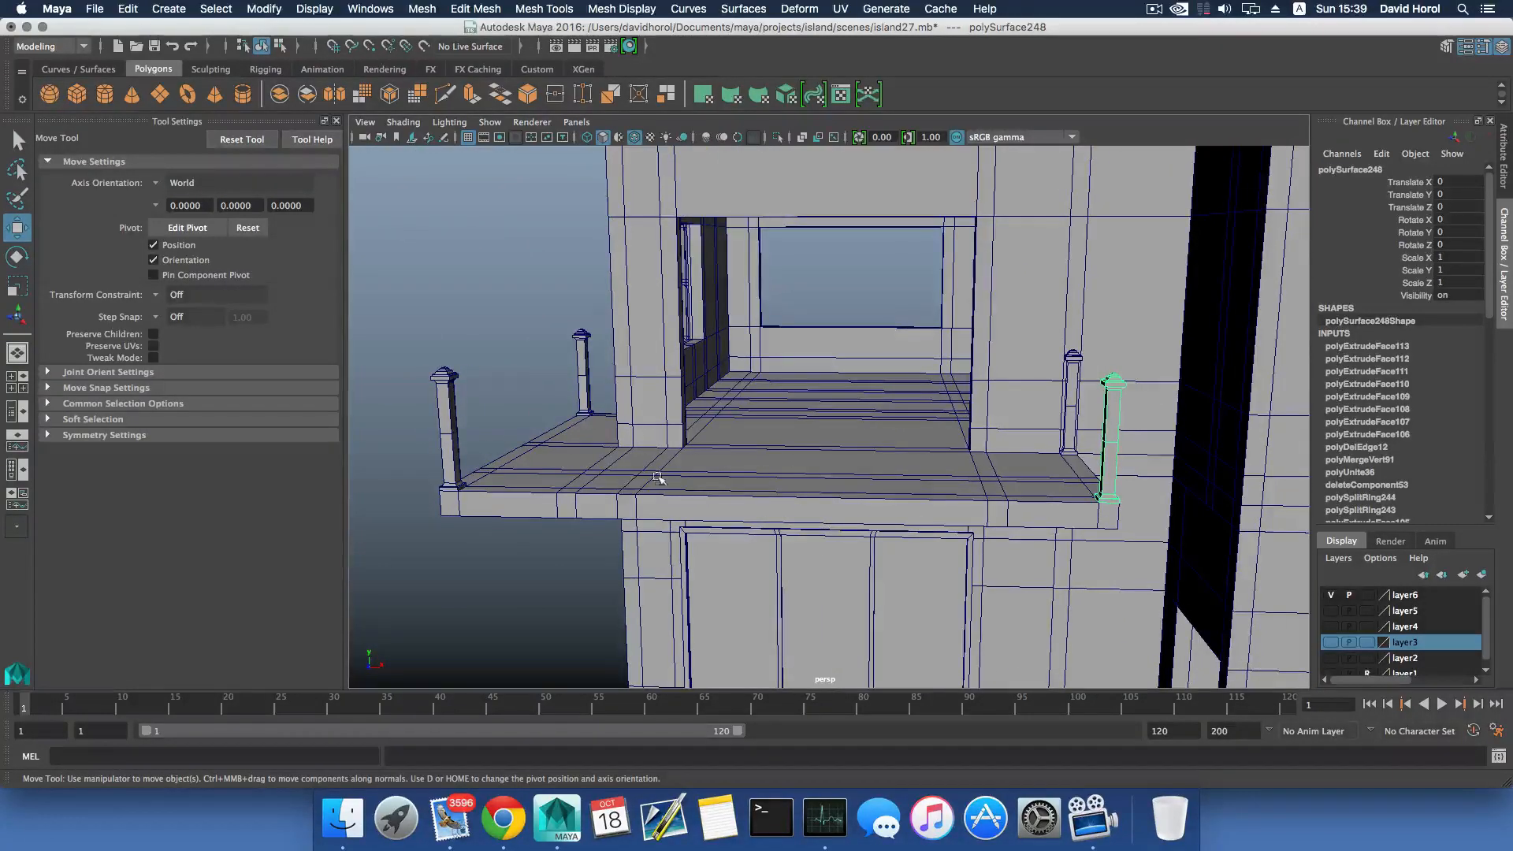
{"action": "left_click_drag", "start_coordinate": [662, 485], "coordinate": [862, 503], "text": "alt"}
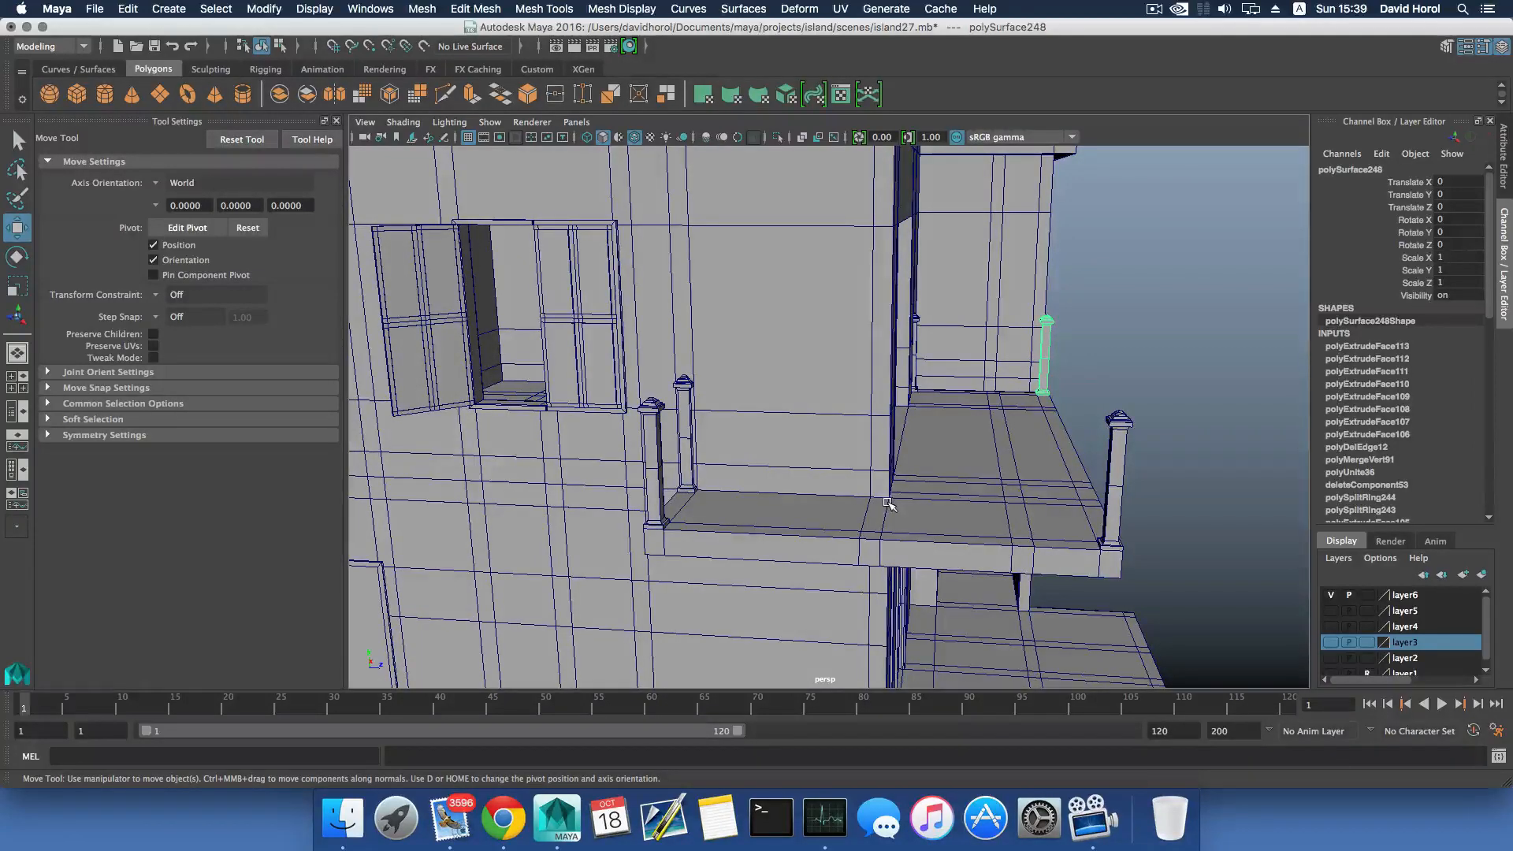
{"action": "left_click_drag", "start_coordinate": [890, 518], "coordinate": [709, 516], "text": "alt"}
{"action": "mouse_move", "coordinate": [886, 497]}
{"action": "left_mouse_down", "text": "alt"}
{"action": "mouse_move", "coordinate": [897, 513]}
{"action": "mouse_move", "coordinate": [844, 507]}
{"action": "mouse_move", "coordinate": [876, 502]}
{"action": "left_mouse_up", "text": "alt"}
{"action": "left_click_drag", "start_coordinate": [1032, 451], "coordinate": [1070, 453], "text": "alt"}
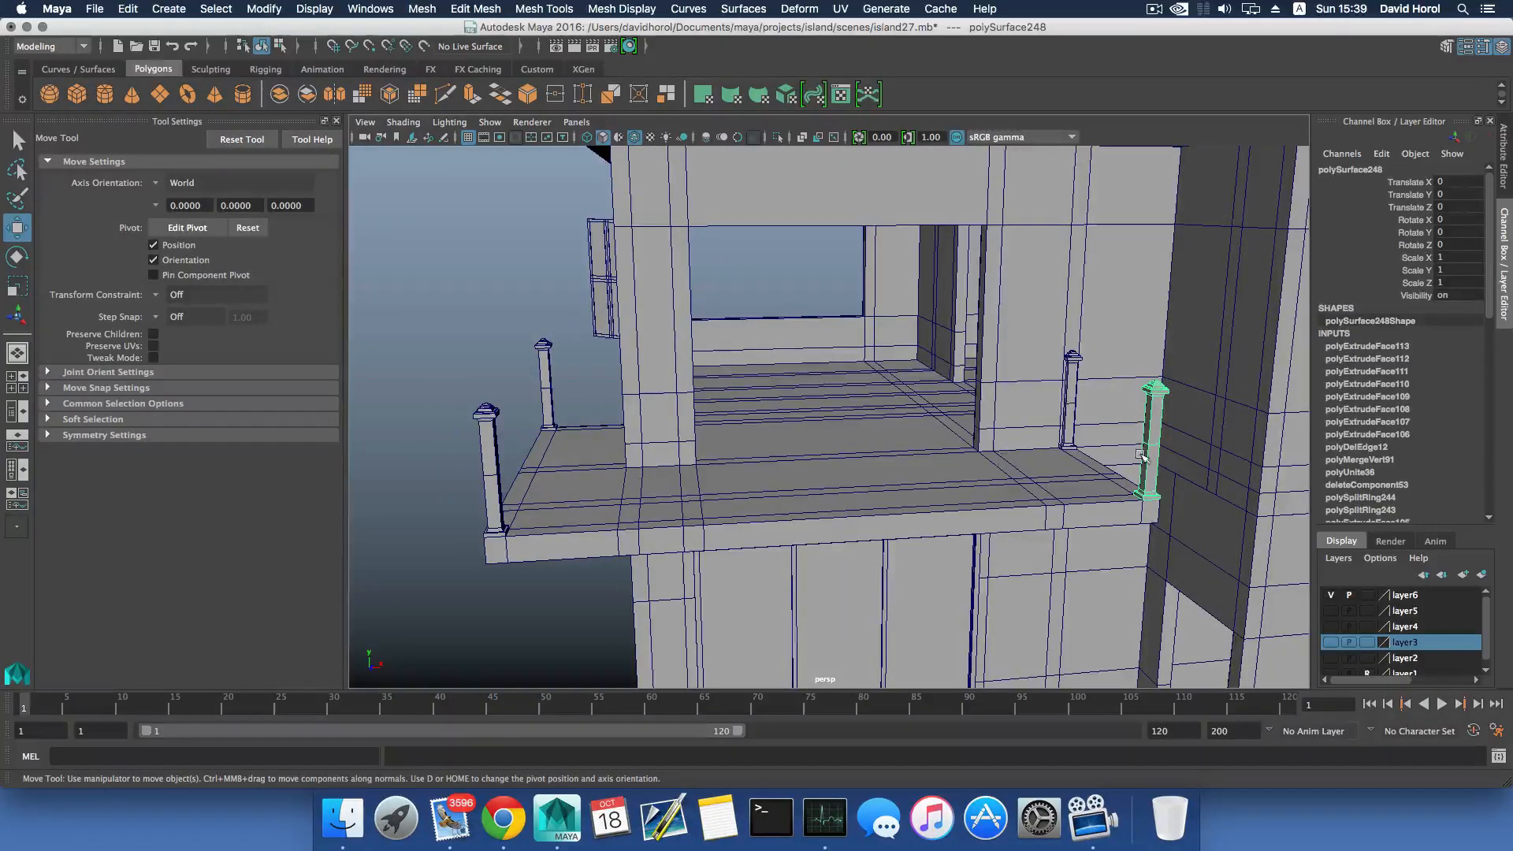
Duplicate the original corner post, center the copy's pivot, and move it along X towards the middle of the balcony's front edge.
{"action": "key", "text": "ctrl+d"}
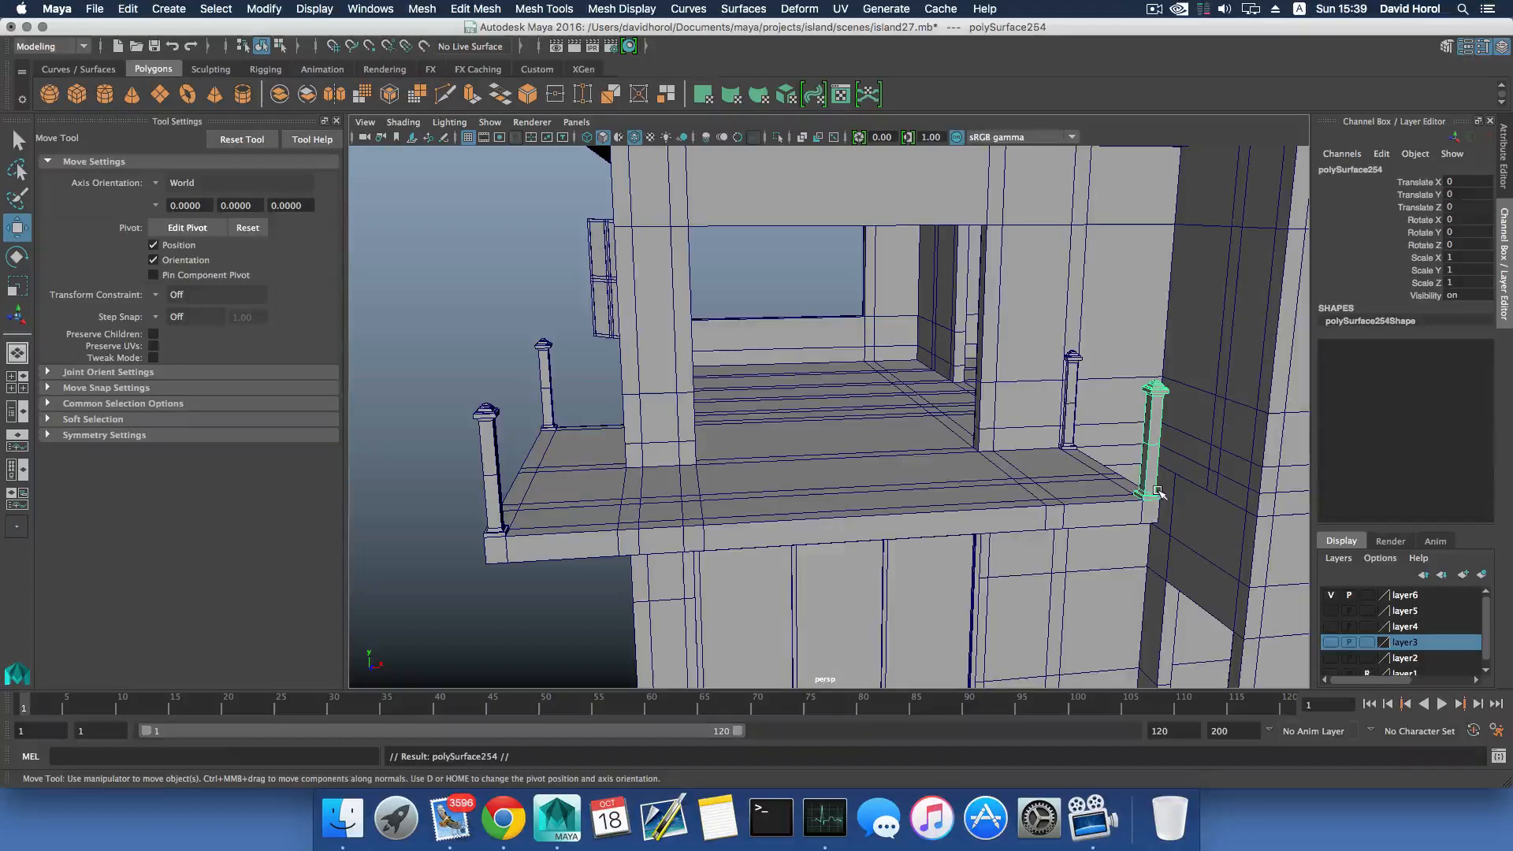
{"action": "left_click", "coordinate": [260, 9]}
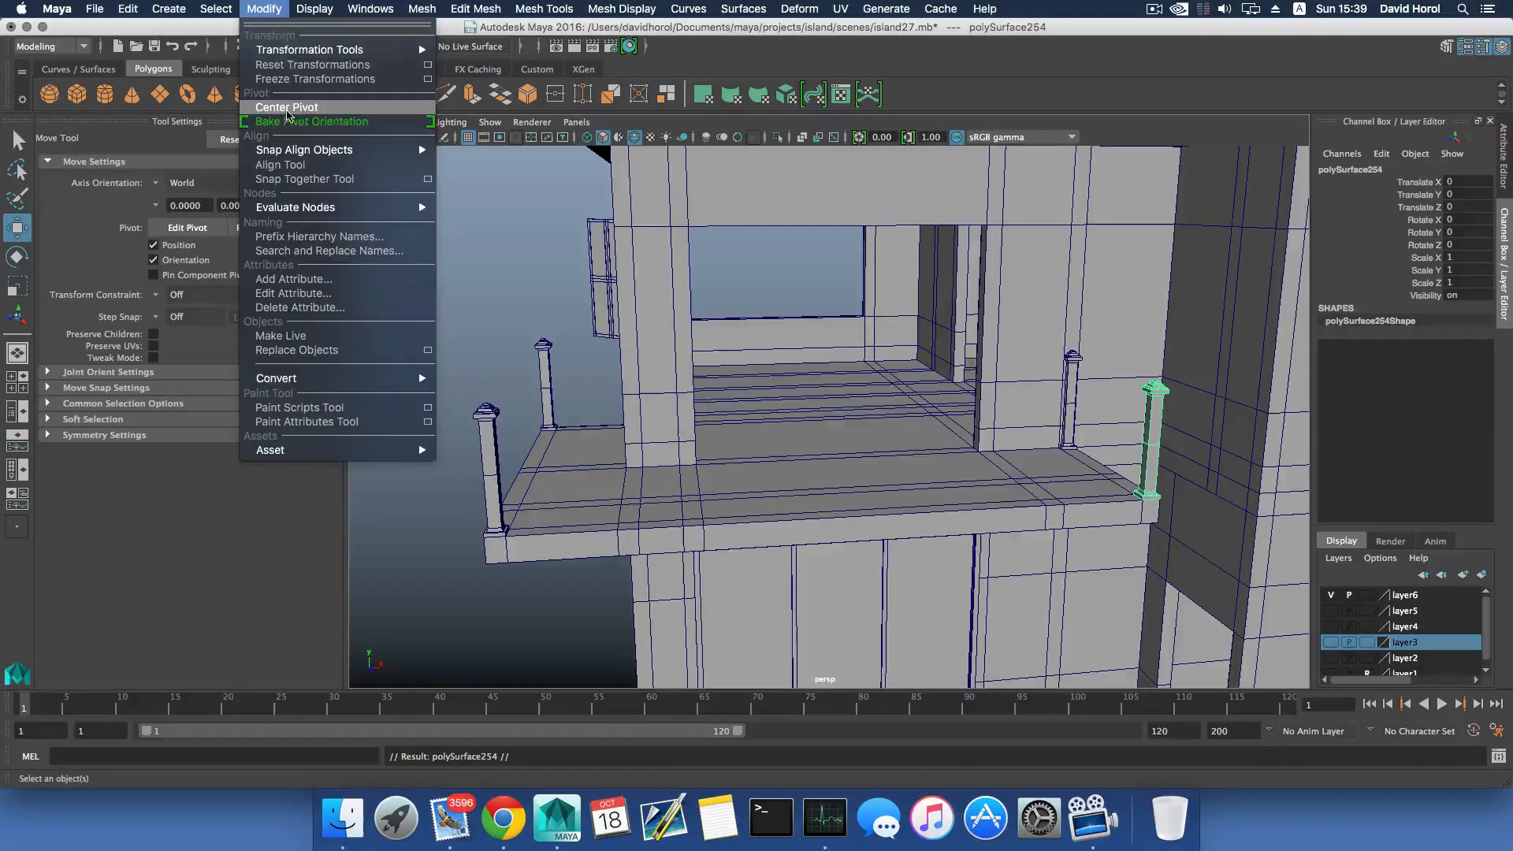
{"action": "left_click", "coordinate": [288, 108]}
{"action": "left_click_drag", "start_coordinate": [1226, 436], "coordinate": [919, 436]}
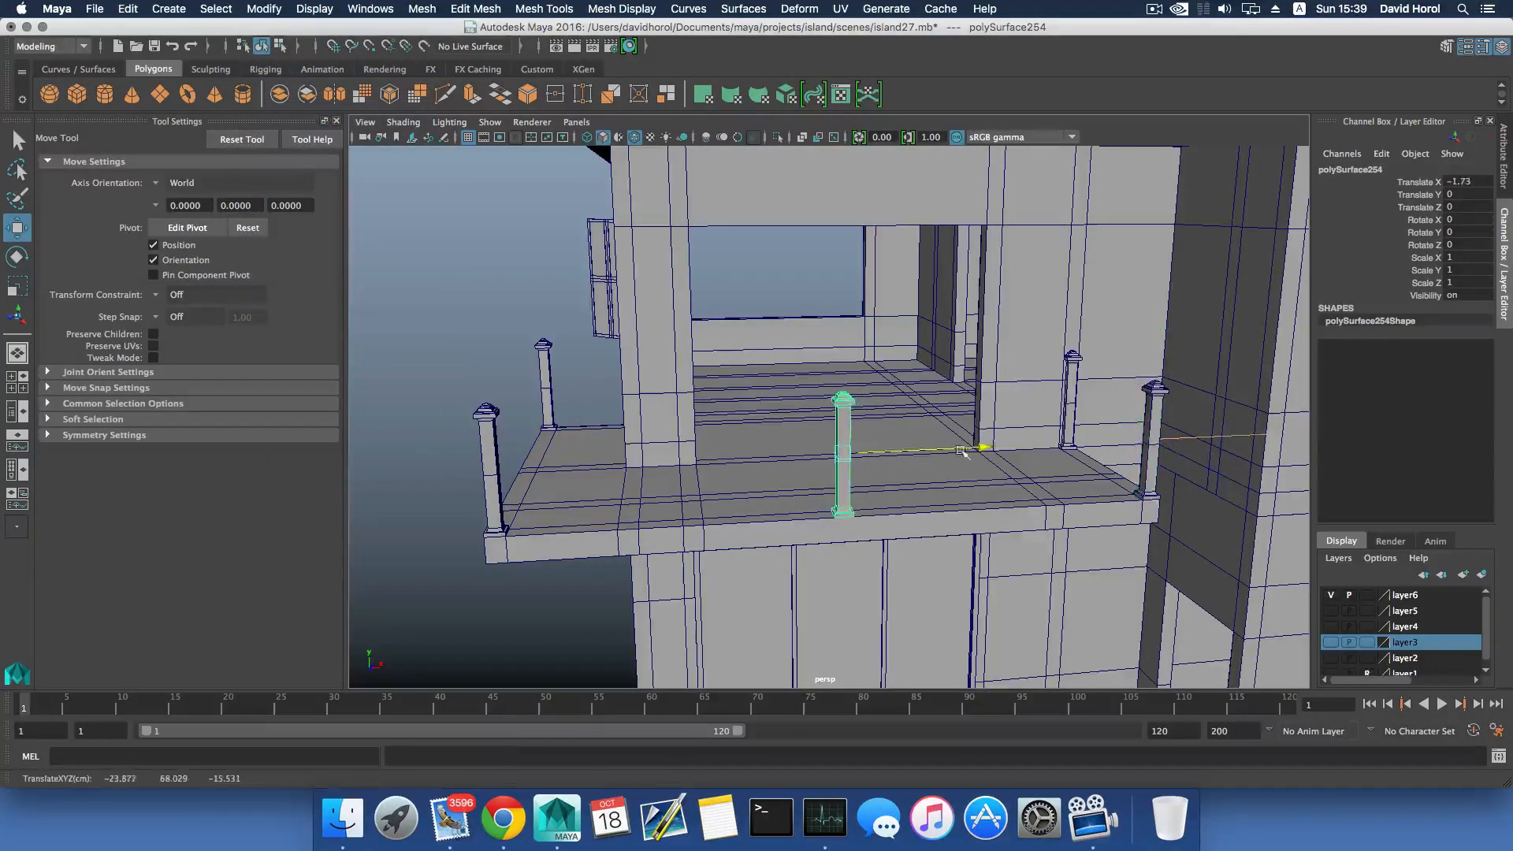
Center the pivot of the original corner post.
{"action": "left_click", "coordinate": [1141, 419]}
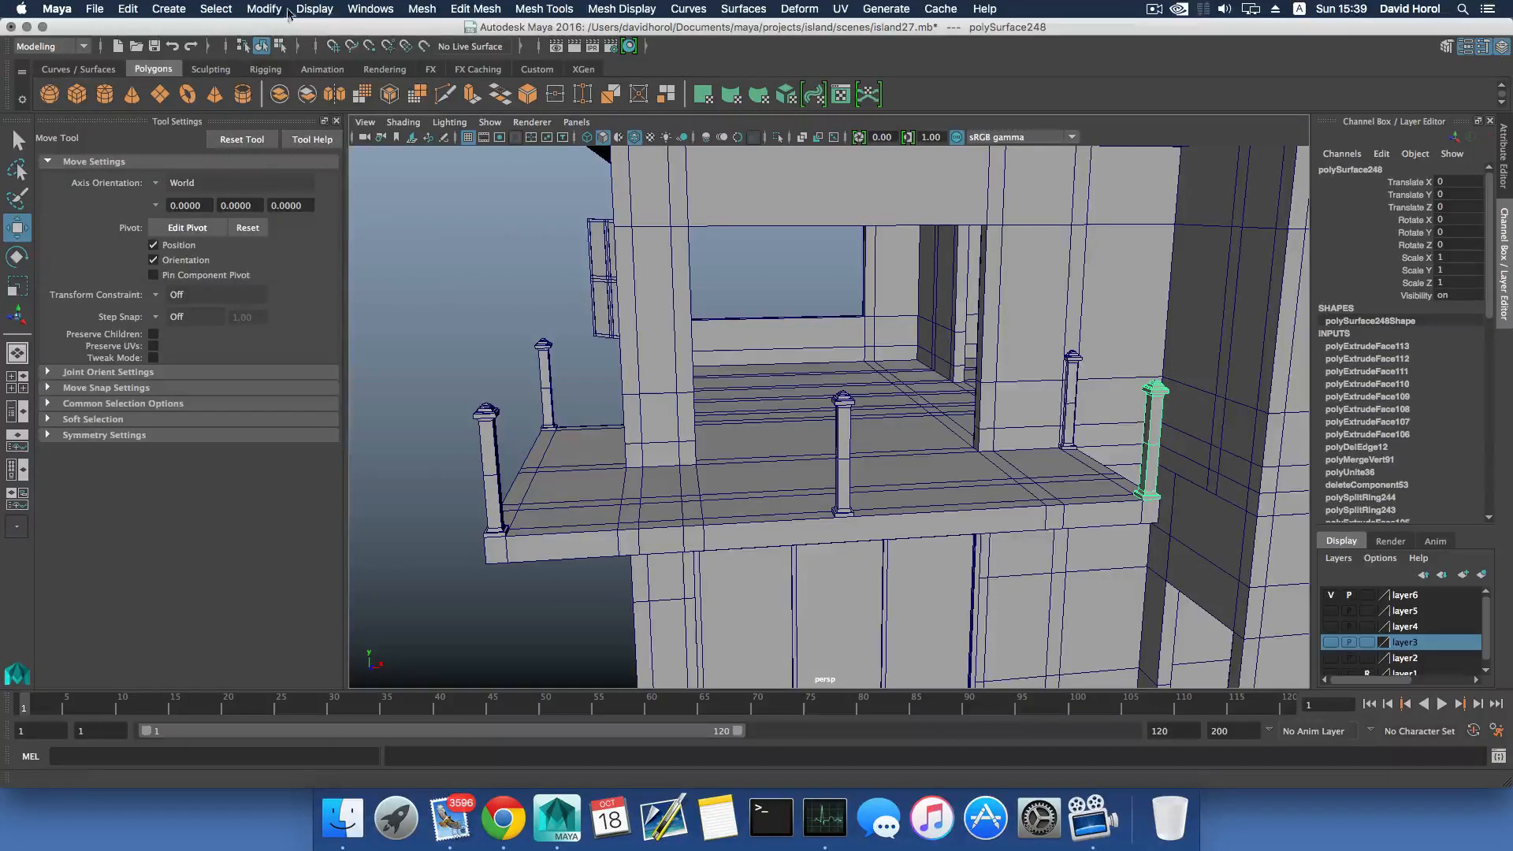
{"action": "left_click", "coordinate": [264, 9]}
{"action": "left_click", "coordinate": [289, 109]}
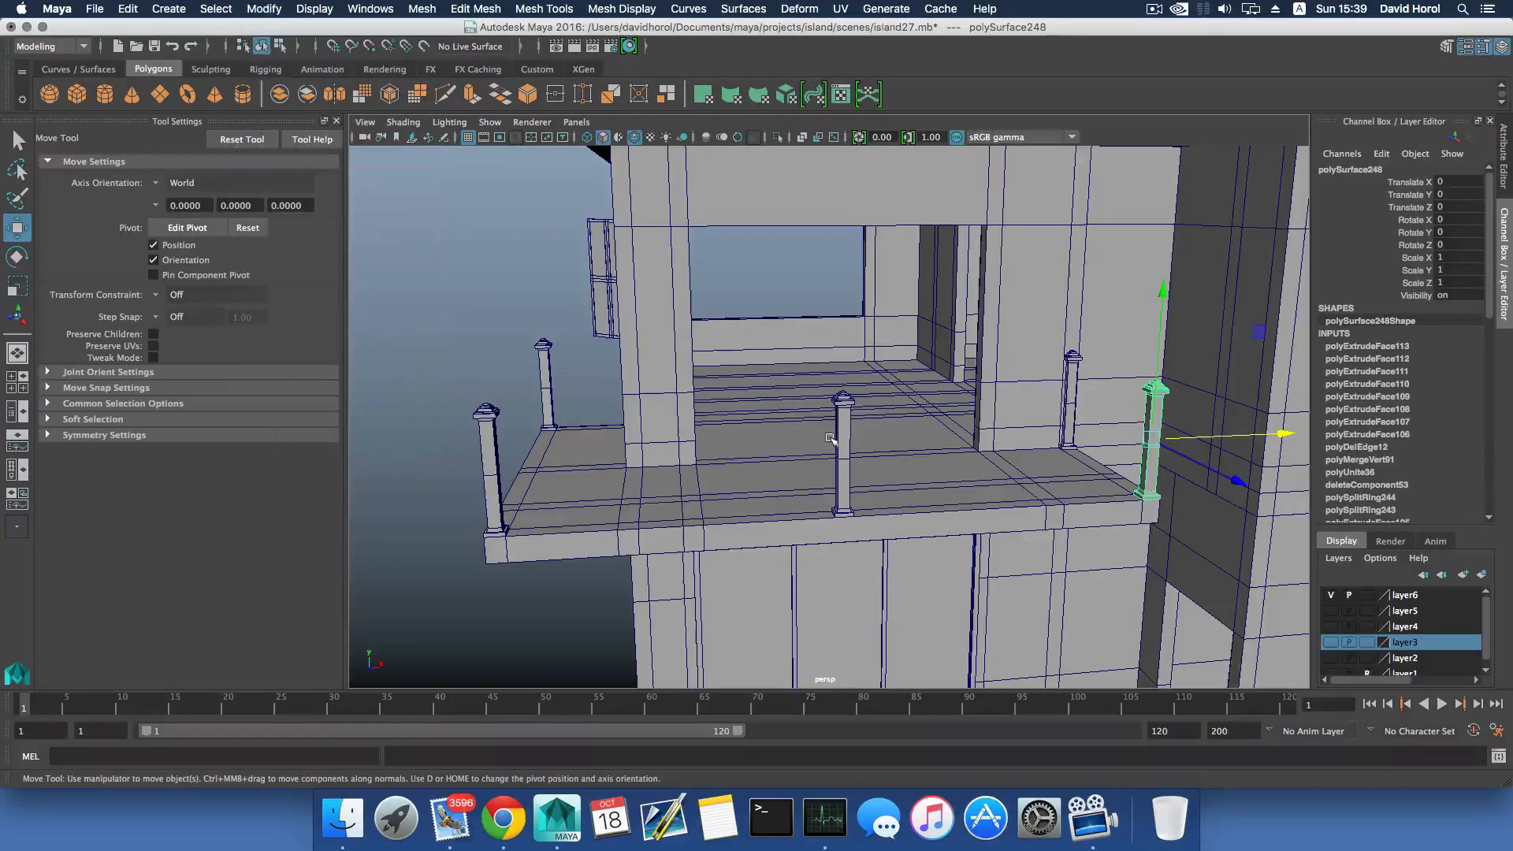
Move the duplicated post along X to -26.313, near the middle of the front edge.
{"action": "left_click", "coordinate": [841, 443]}
{"action": "mouse_move", "coordinate": [878, 459]}
{"action": "left_mouse_down", "text": "alt"}
{"action": "mouse_move", "coordinate": [854, 455]}
{"action": "mouse_move", "coordinate": [874, 456]}
{"action": "mouse_move", "coordinate": [866, 490]}
{"action": "mouse_move", "coordinate": [915, 475]}
{"action": "mouse_move", "coordinate": [843, 473]}
{"action": "mouse_move", "coordinate": [891, 483]}
{"action": "left_mouse_up", "text": "alt"}
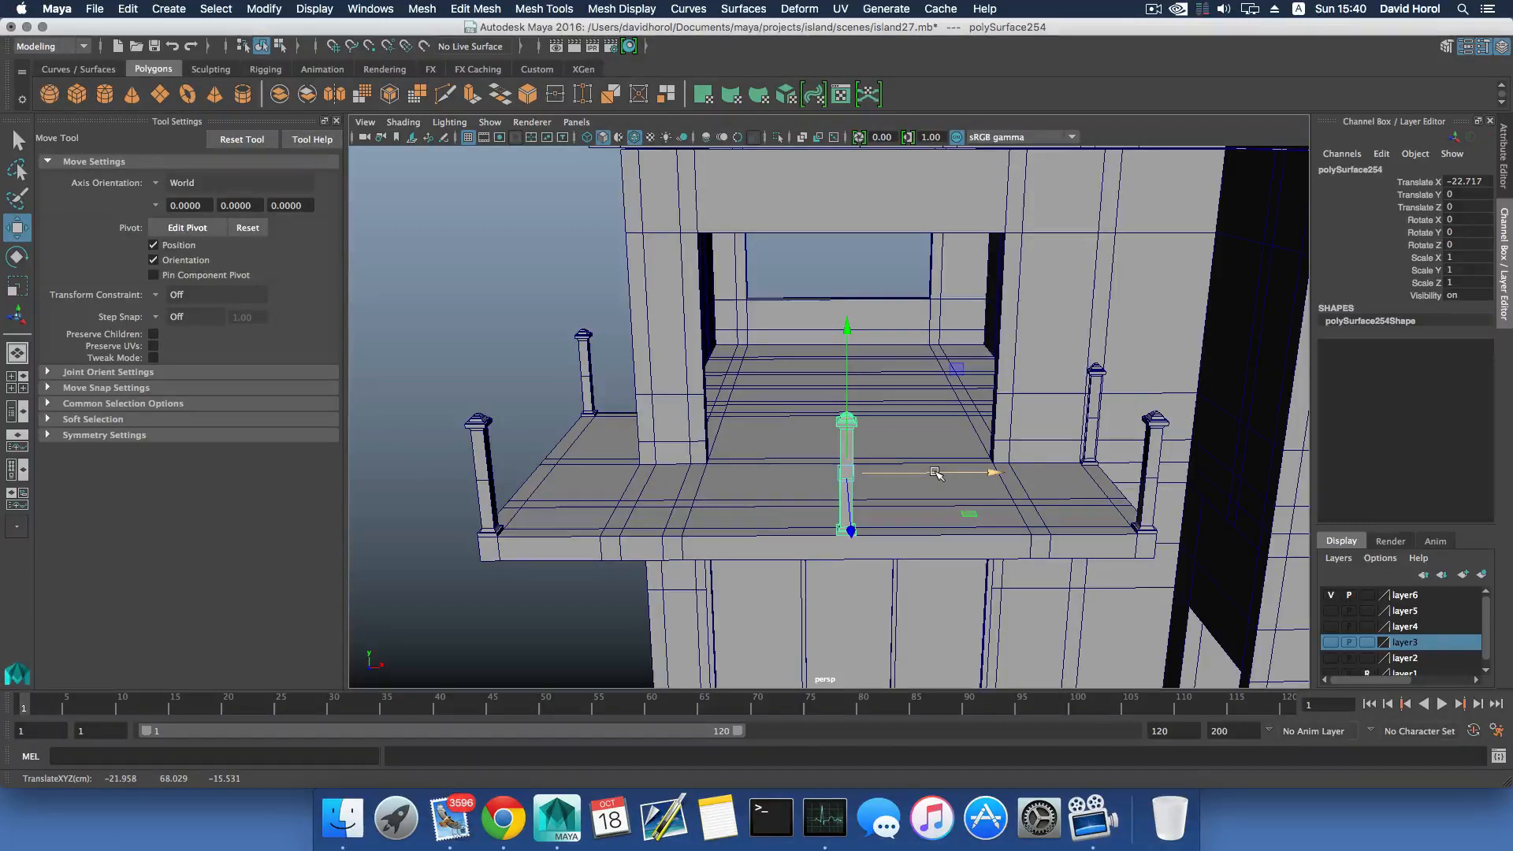
{"action": "left_click_drag", "start_coordinate": [936, 471], "coordinate": [920, 473]}
{"action": "left_click_drag", "start_coordinate": [1014, 476], "coordinate": [874, 489]}
{"action": "left_click_drag", "start_coordinate": [1036, 451], "coordinate": [1032, 452], "text": "alt"}
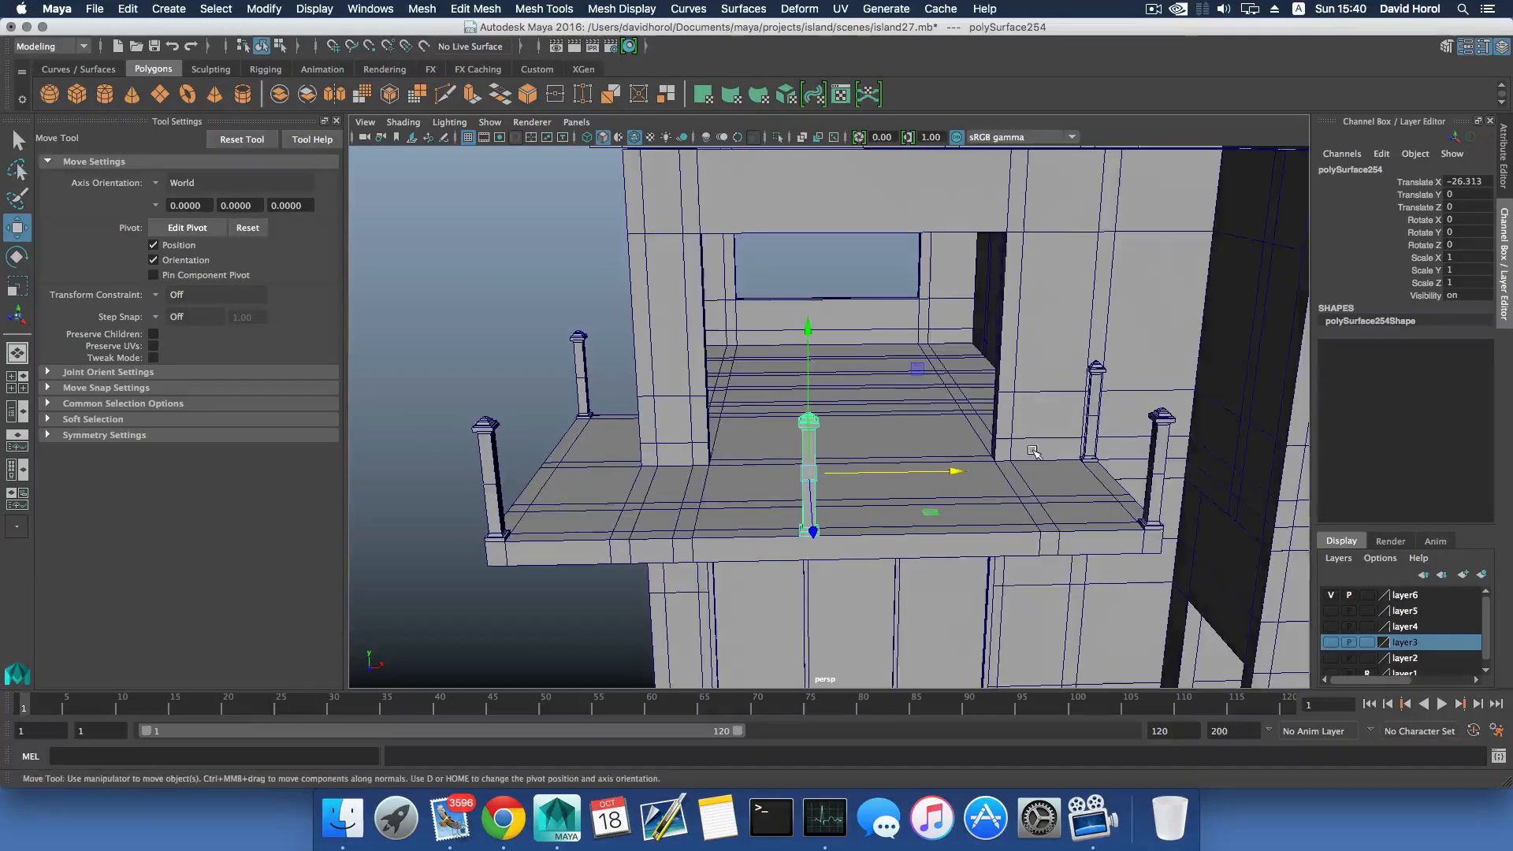
Try to combine the two corner posts at the ends of the front edge into one mesh.
{"action": "left_click", "coordinate": [1164, 420]}
{"action": "left_click", "coordinate": [490, 442], "text": "shift"}
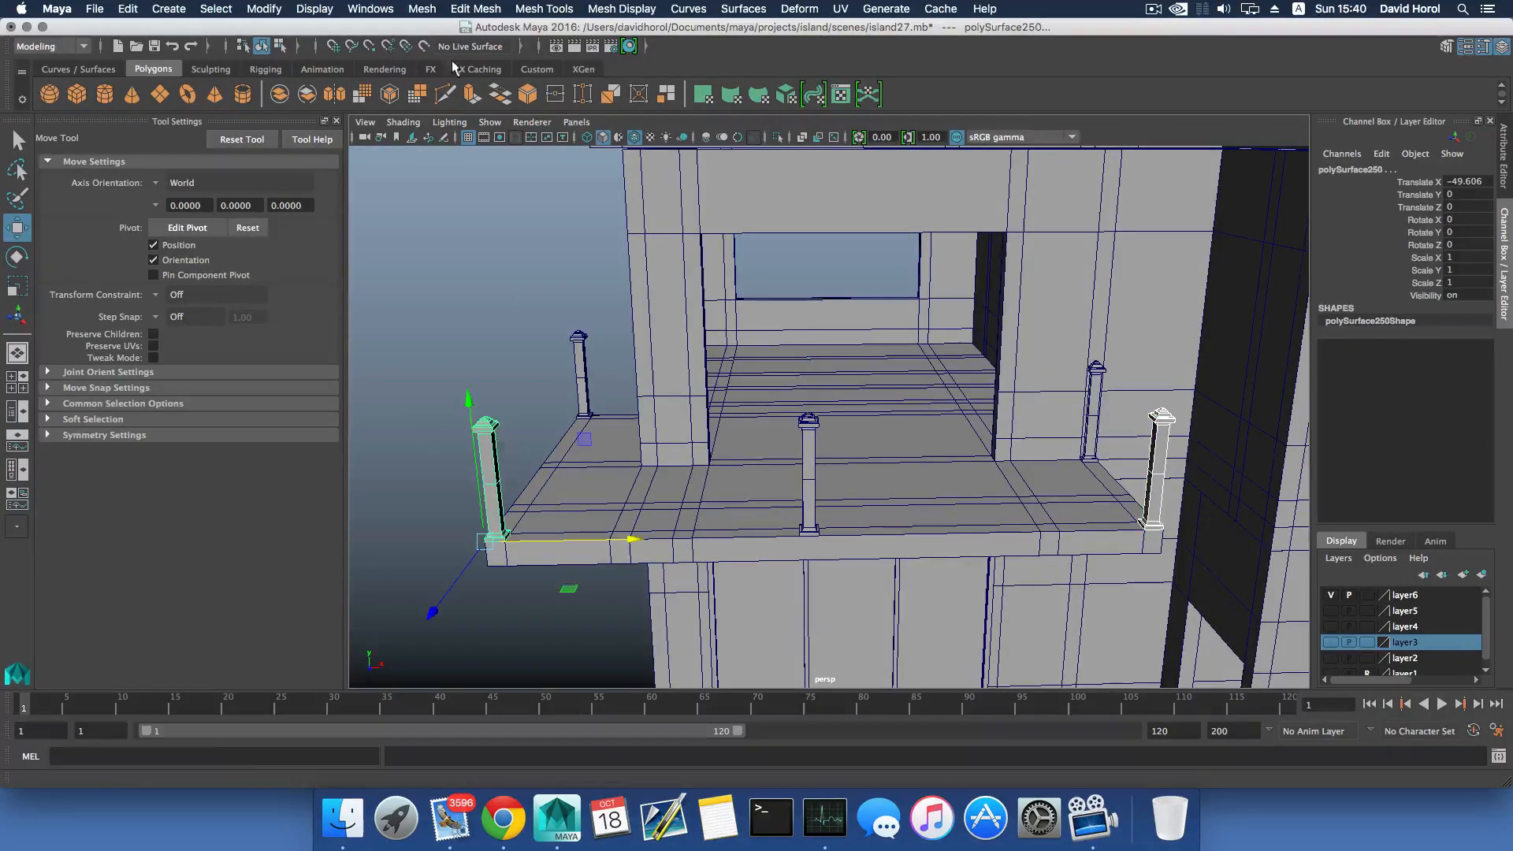
{"action": "left_click", "coordinate": [422, 9]}
{"action": "left_click", "coordinate": [438, 63]}
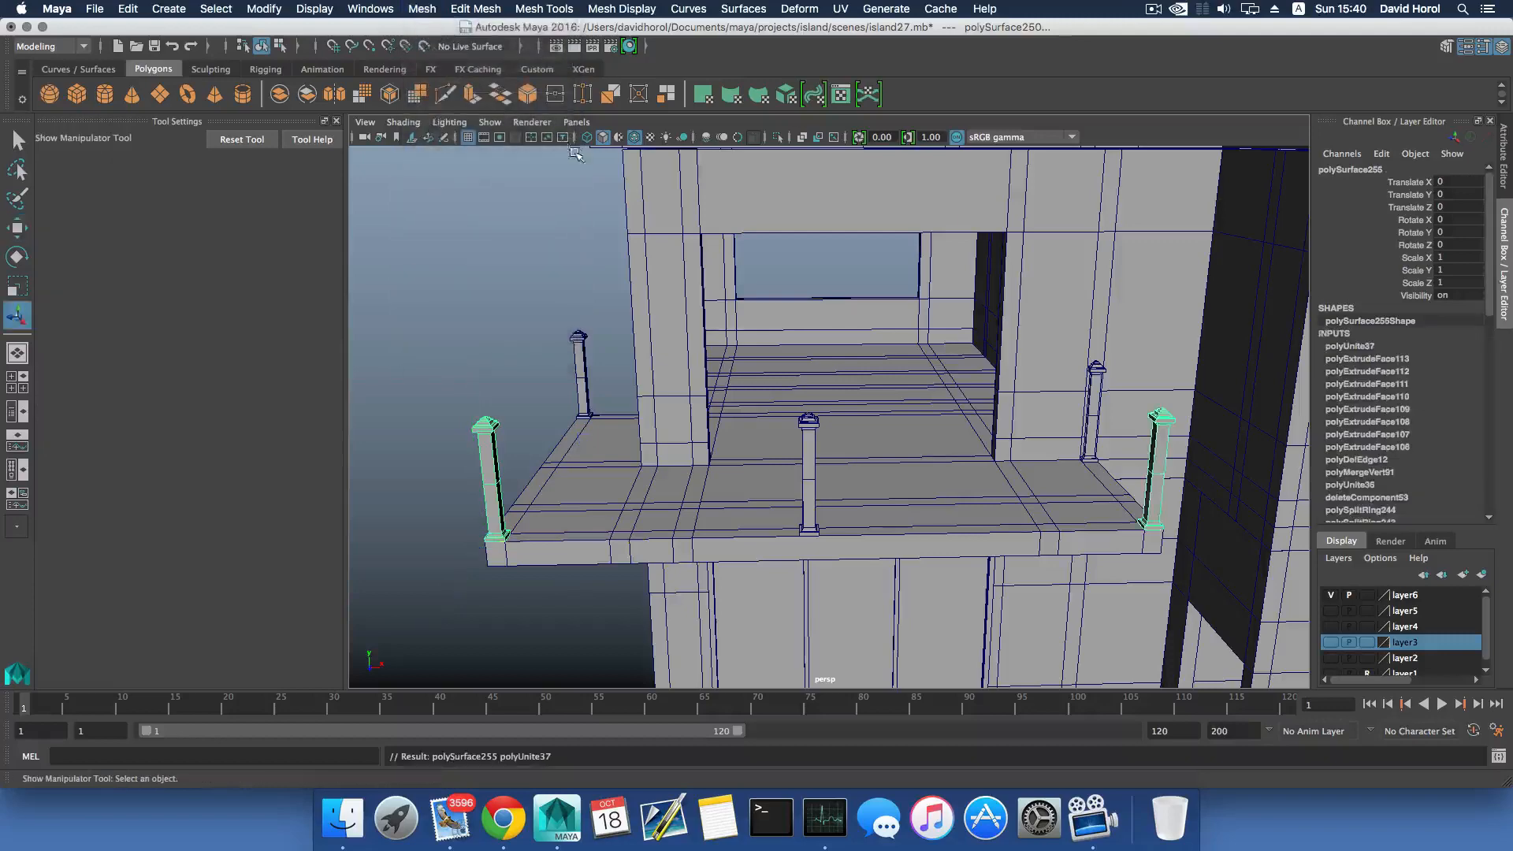
{"action": "right_click_drag", "start_coordinate": [678, 230], "coordinate": [875, 278], "text": "alt"}
{"action": "middle_click_drag", "start_coordinate": [874, 278], "coordinate": [532, 234], "text": "alt"}
{"action": "left_click_drag", "start_coordinate": [532, 234], "coordinate": [807, 229], "text": "alt"}
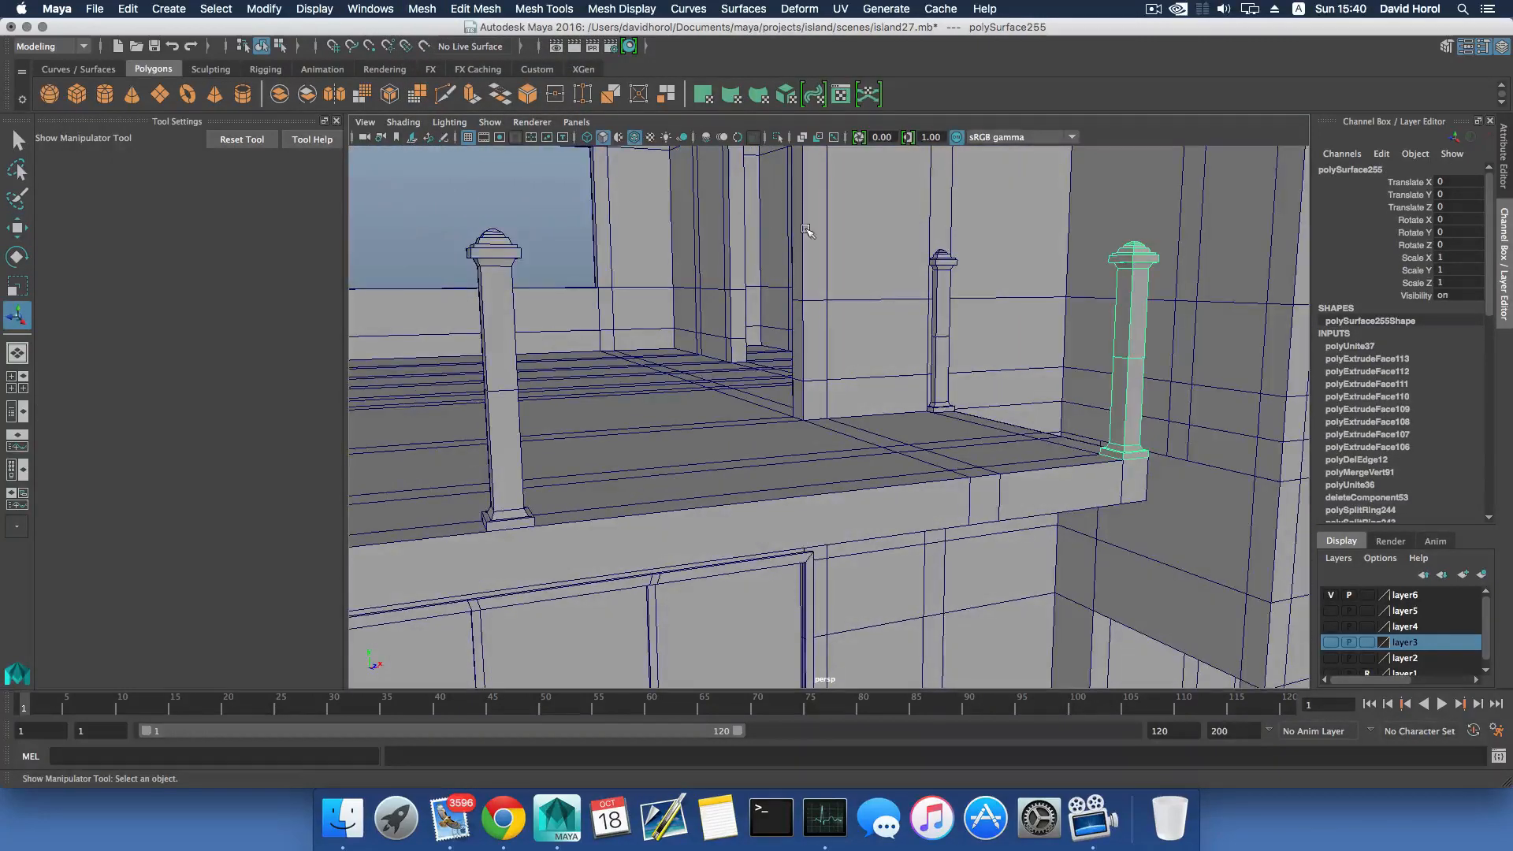
{"action": "right_click_drag", "start_coordinate": [1118, 277], "coordinate": [1117, 323]}
{"action": "left_click_drag", "start_coordinate": [1114, 277], "coordinate": [916, 272], "text": "alt"}
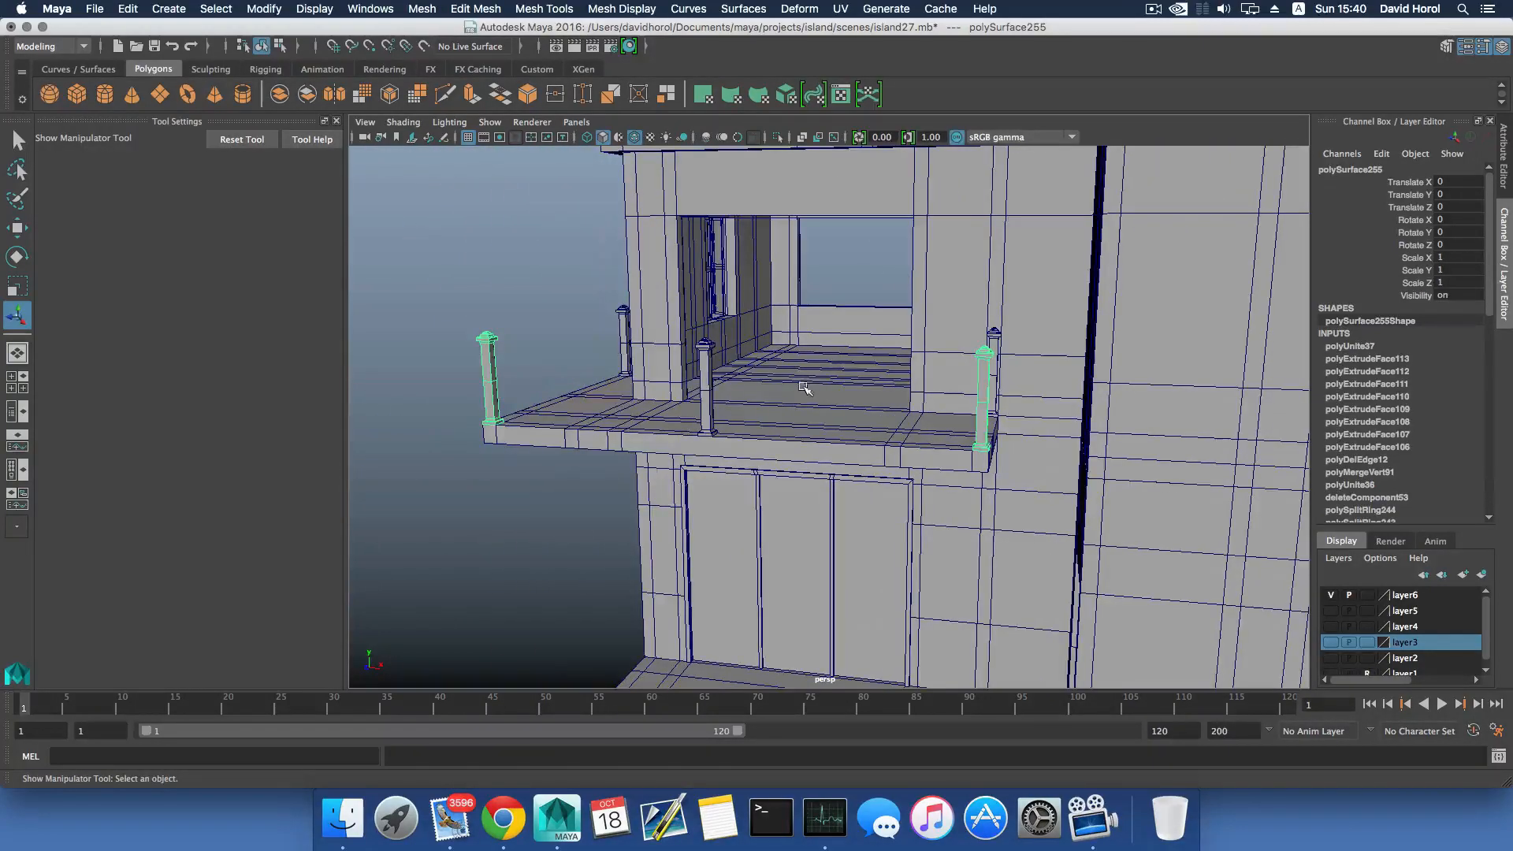
Undo combining the two front corner posts.
{"action": "mouse_move", "coordinate": [804, 388]}
{"action": "left_mouse_down", "text": "alt"}
{"action": "mouse_move", "coordinate": [828, 412]}
{"action": "mouse_move", "coordinate": [867, 407]}
{"action": "mouse_move", "coordinate": [799, 401]}
{"action": "mouse_move", "coordinate": [821, 400]}
{"action": "left_mouse_up", "text": "alt"}
{"action": "scroll", "coordinate": [862, 409], "scroll_direction": "up", "scroll_amount": 3}
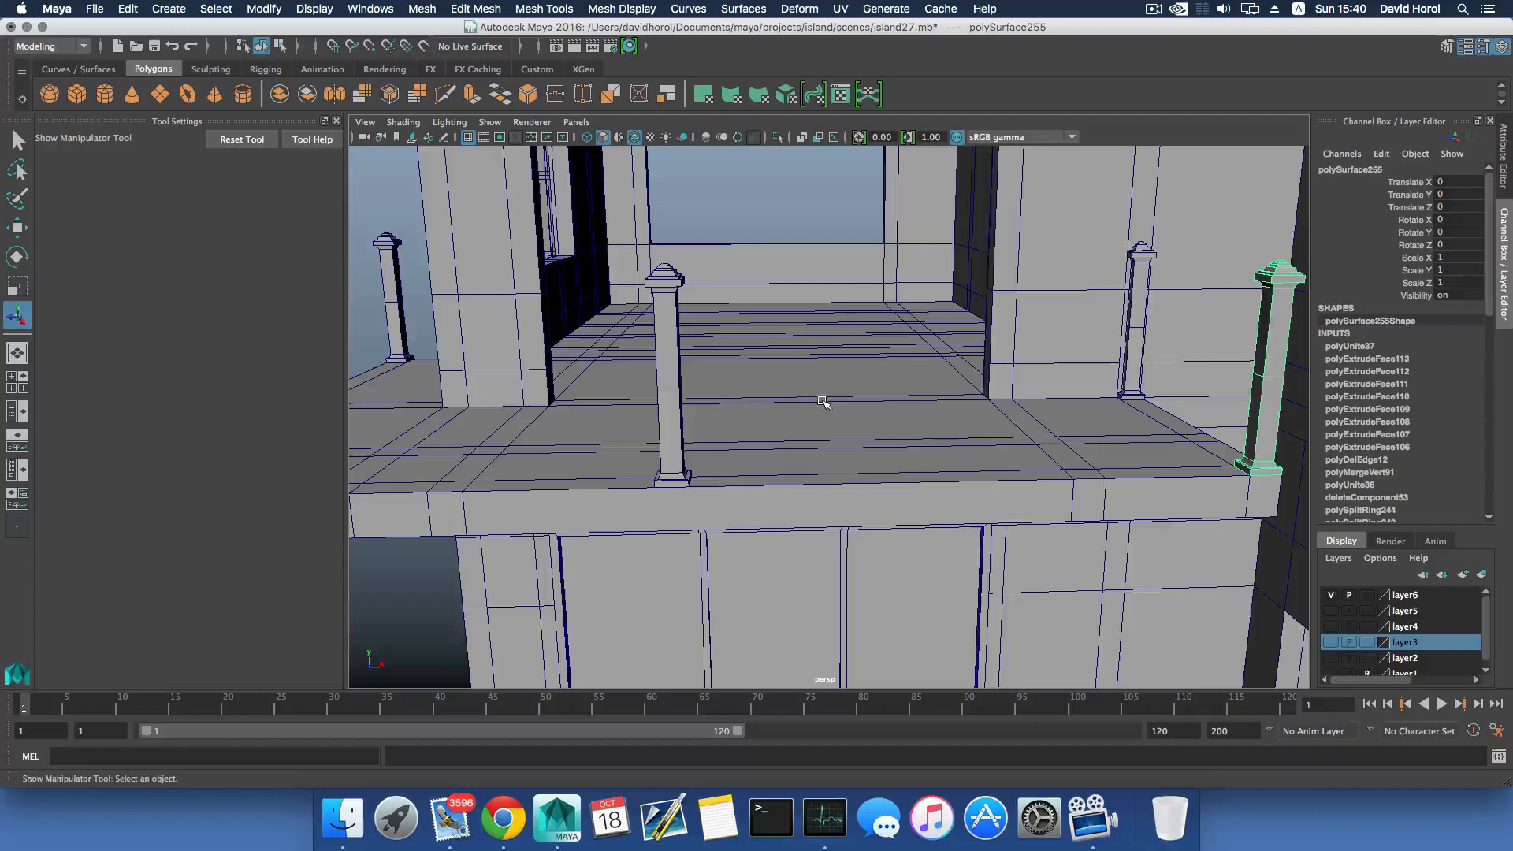
{"action": "scroll", "coordinate": [821, 401], "scroll_direction": "down", "scroll_amount": 5}
{"action": "key", "text": "super+z"}
{"action": "key", "text": "super+z"}
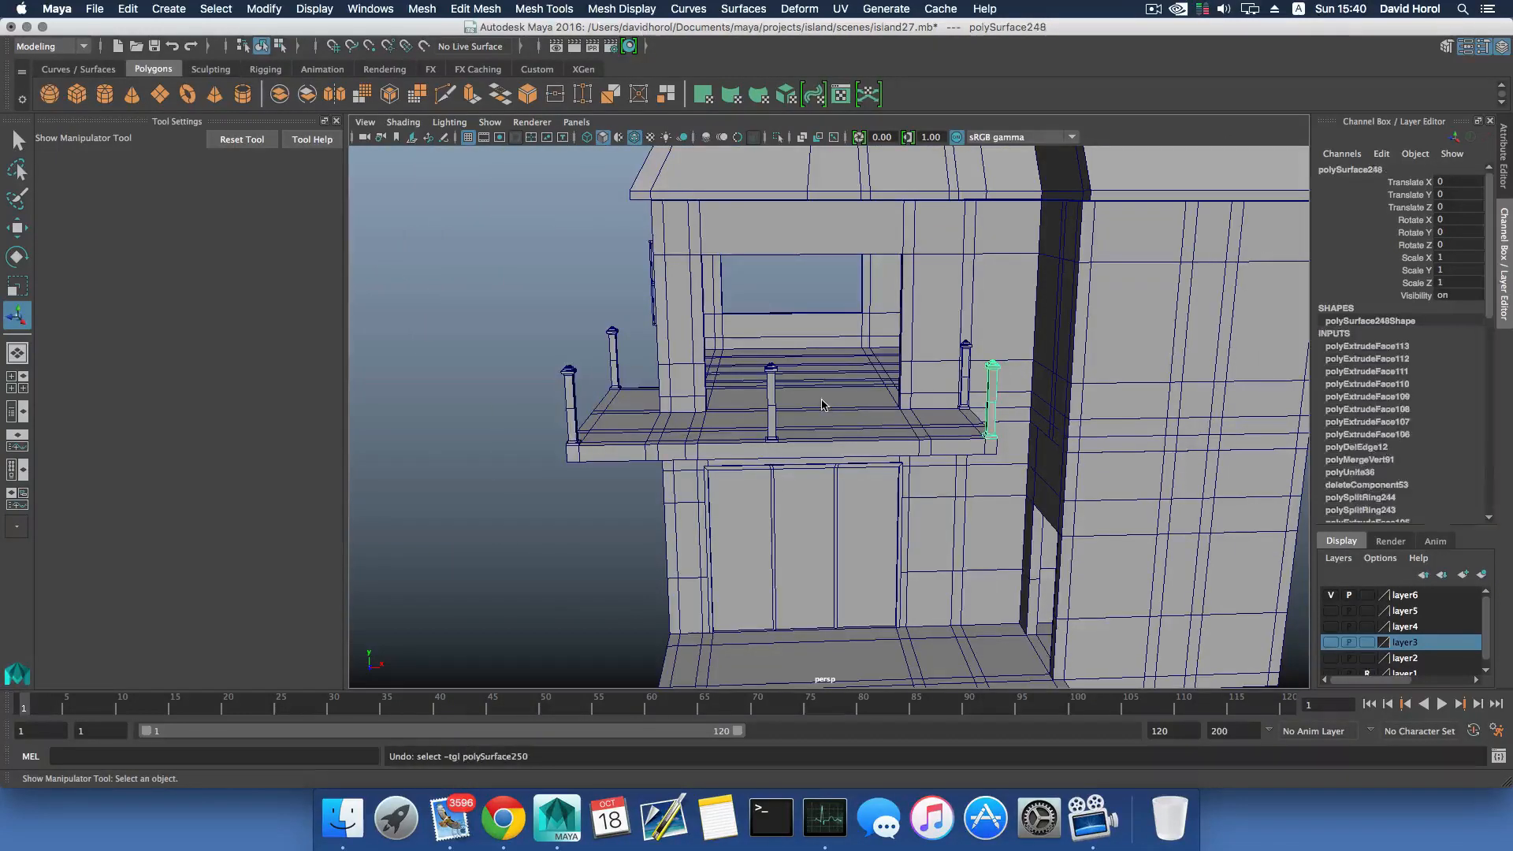
Delete the two copied corner posts at the balcony end opposite the original corner post.
{"action": "left_click", "coordinate": [569, 386]}
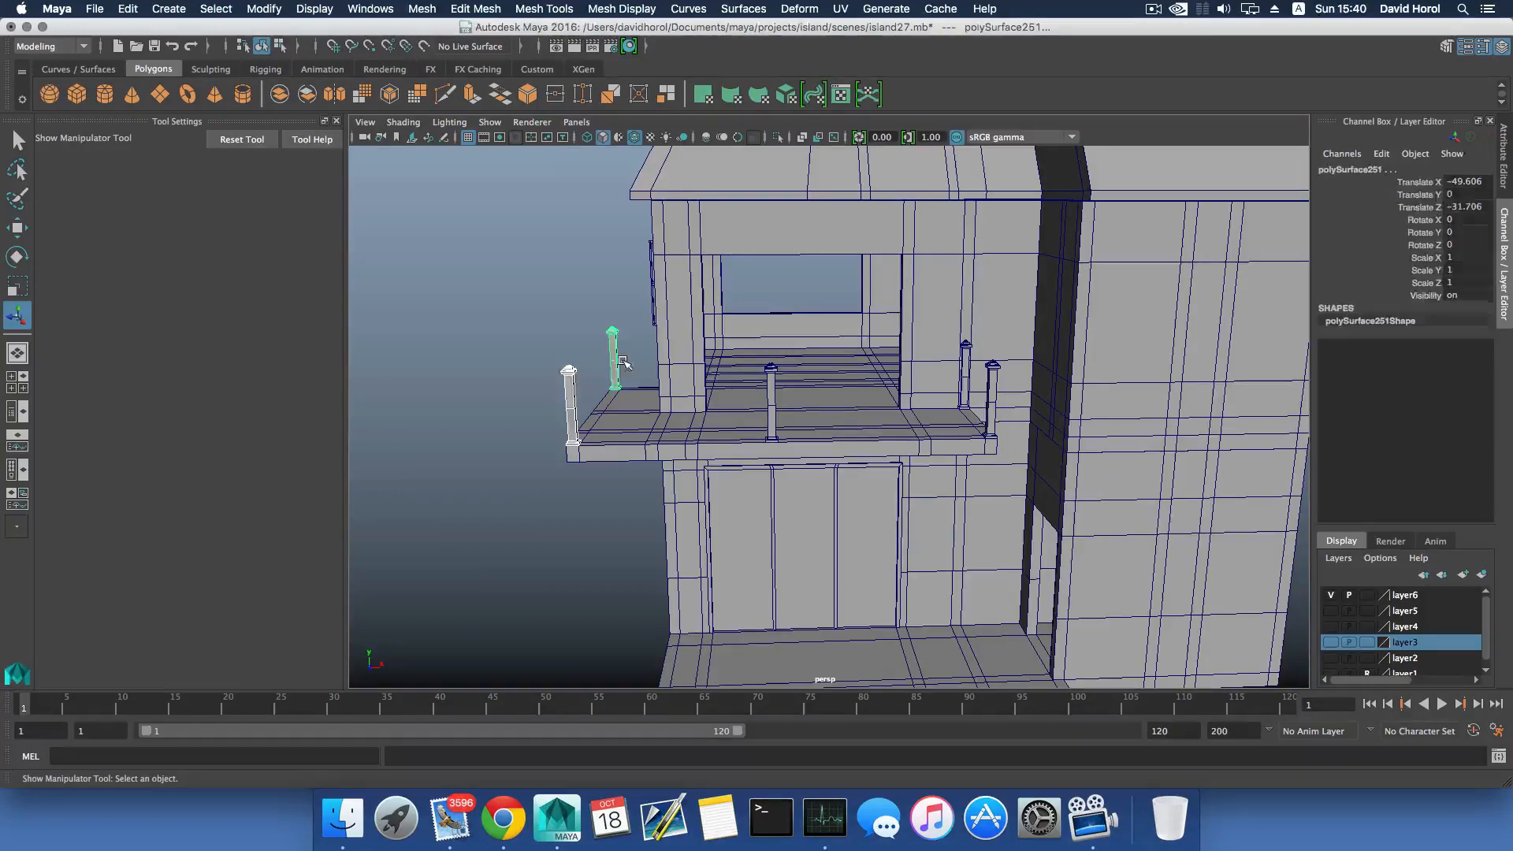
{"action": "key", "text": "Delete"}
Insert two closely spaced edge loops around the original corner post's shaft just below its cap.
{"action": "middle_click_drag", "start_coordinate": [848, 377], "coordinate": [834, 379], "text": "alt"}
{"action": "left_click_drag", "start_coordinate": [835, 379], "coordinate": [730, 409], "text": "alt"}
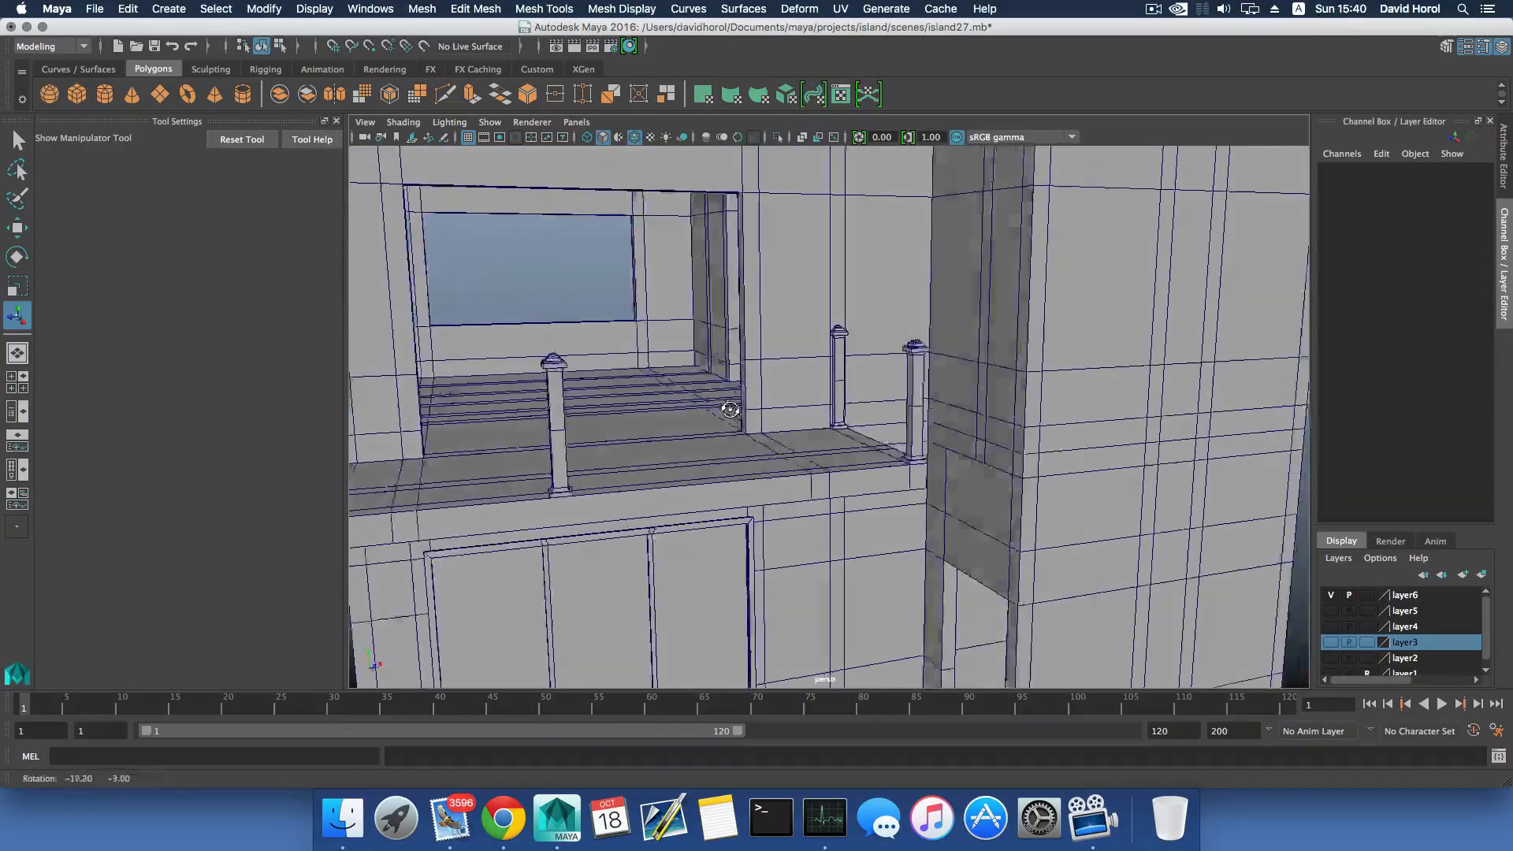
{"action": "right_click_drag", "start_coordinate": [730, 409], "coordinate": [879, 421], "text": "alt"}
{"action": "left_click", "coordinate": [1028, 331]}
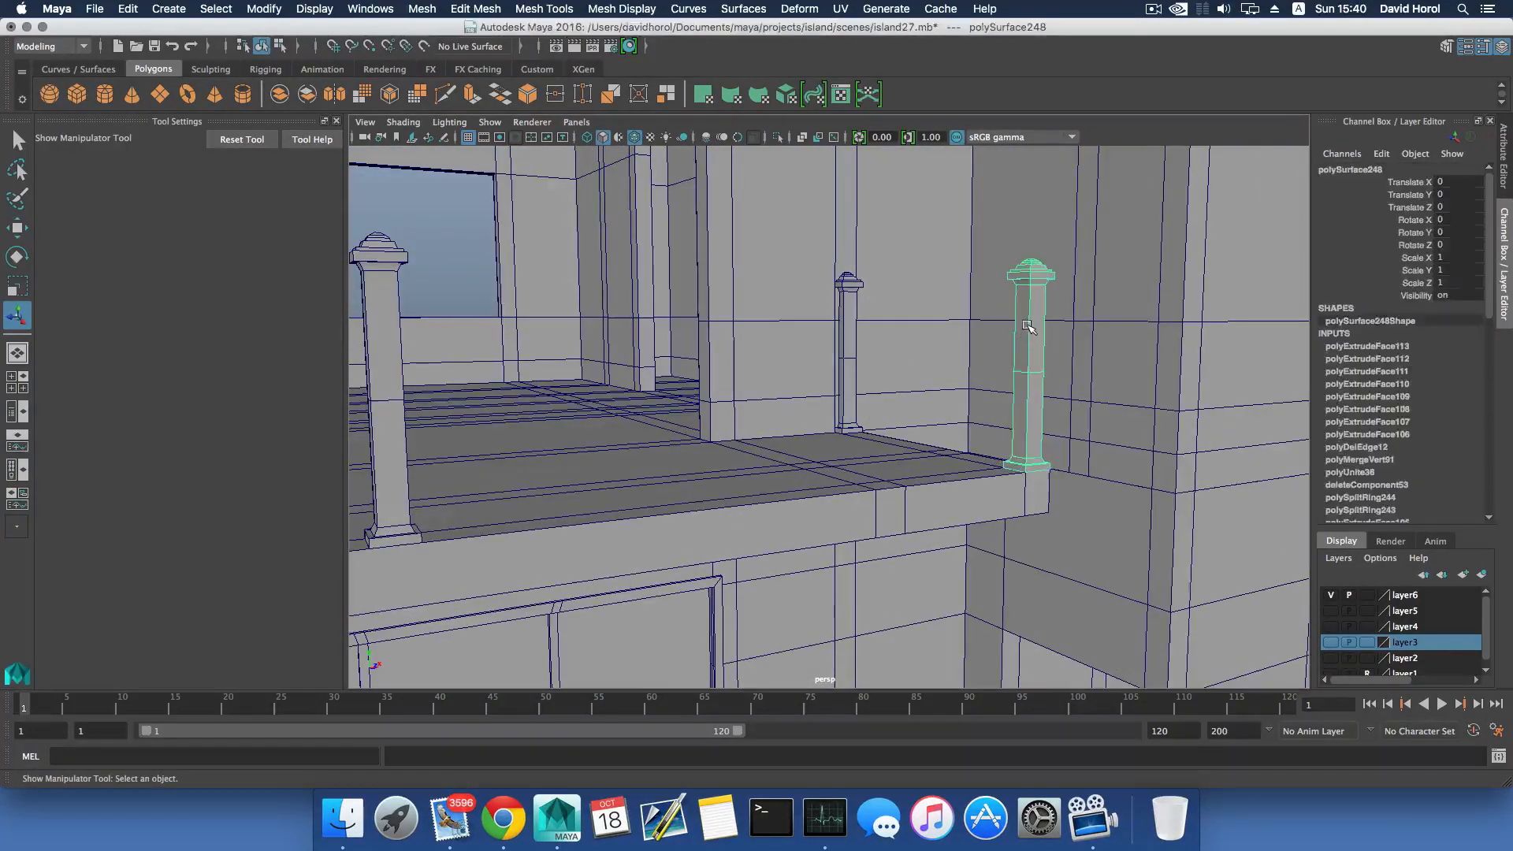
{"action": "right_click_drag", "start_coordinate": [1028, 323], "coordinate": [944, 347], "text": "shift"}
{"action": "left_click", "coordinate": [1033, 299]}
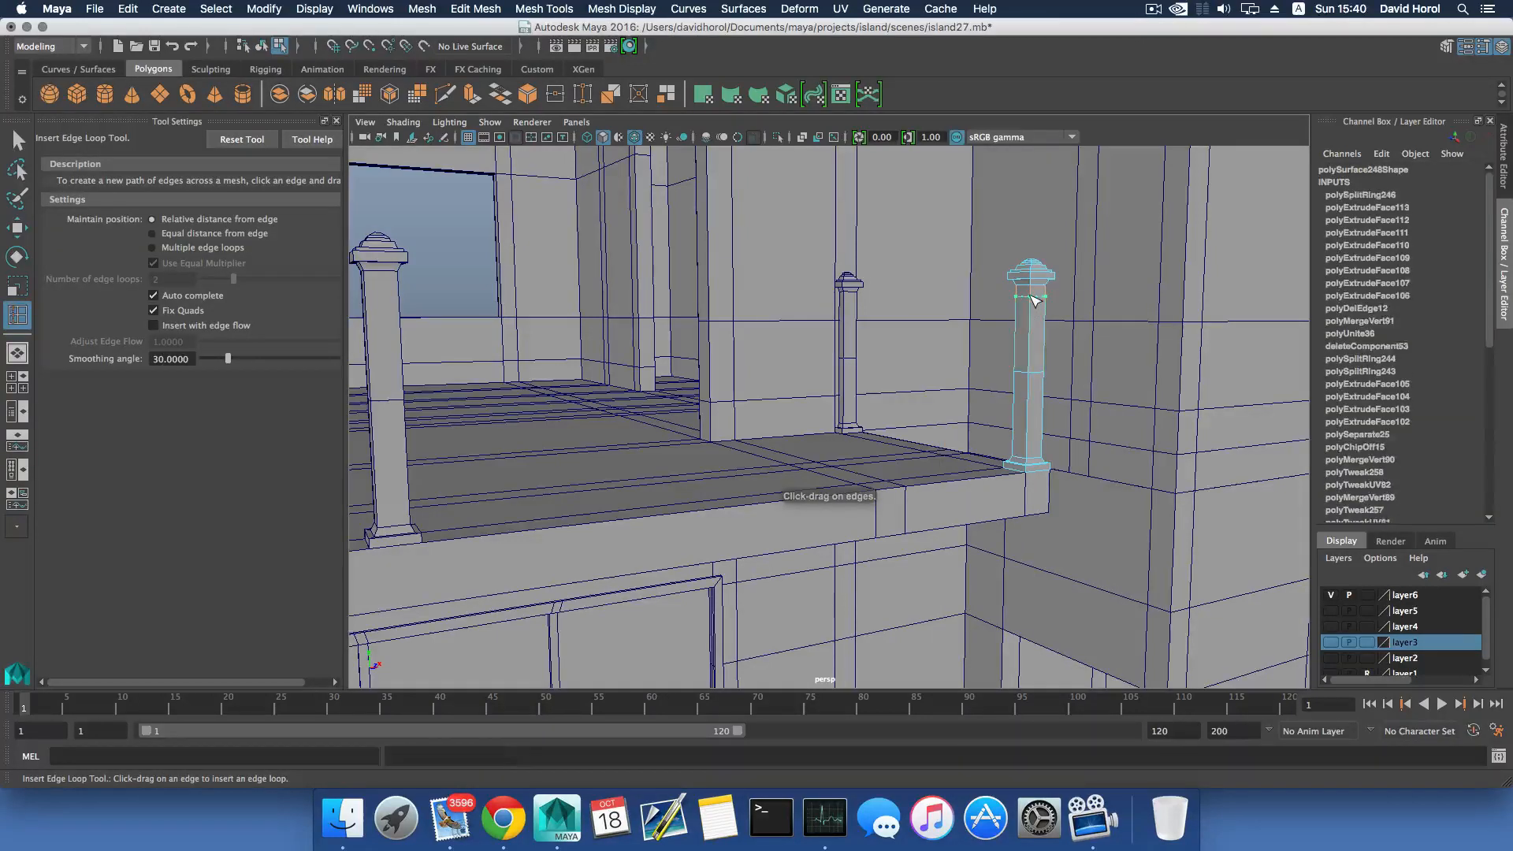
{"action": "key", "text": "z"}
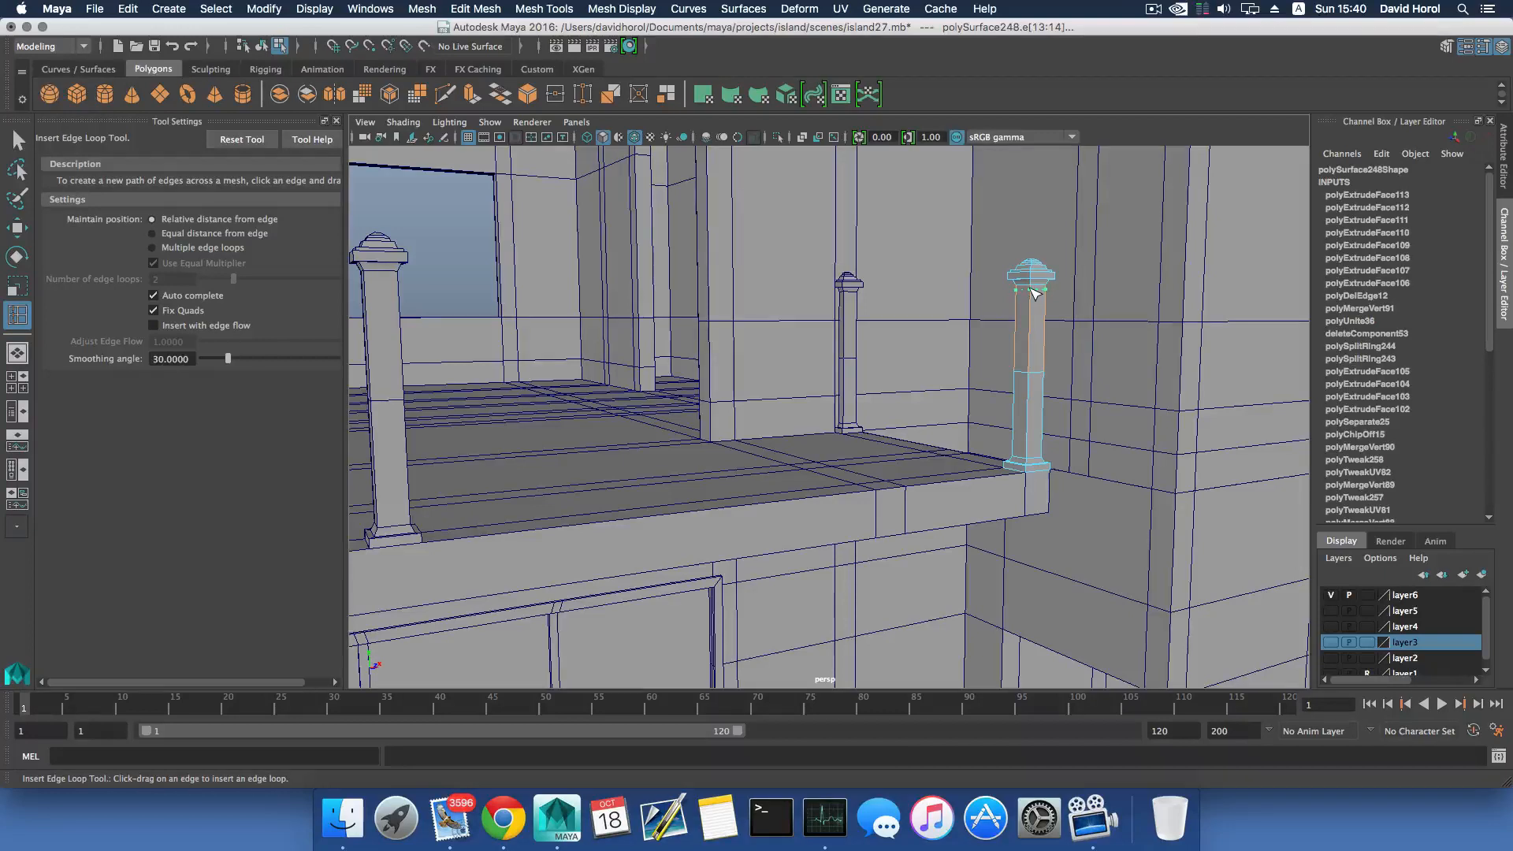
{"action": "left_click", "coordinate": [1035, 296]}
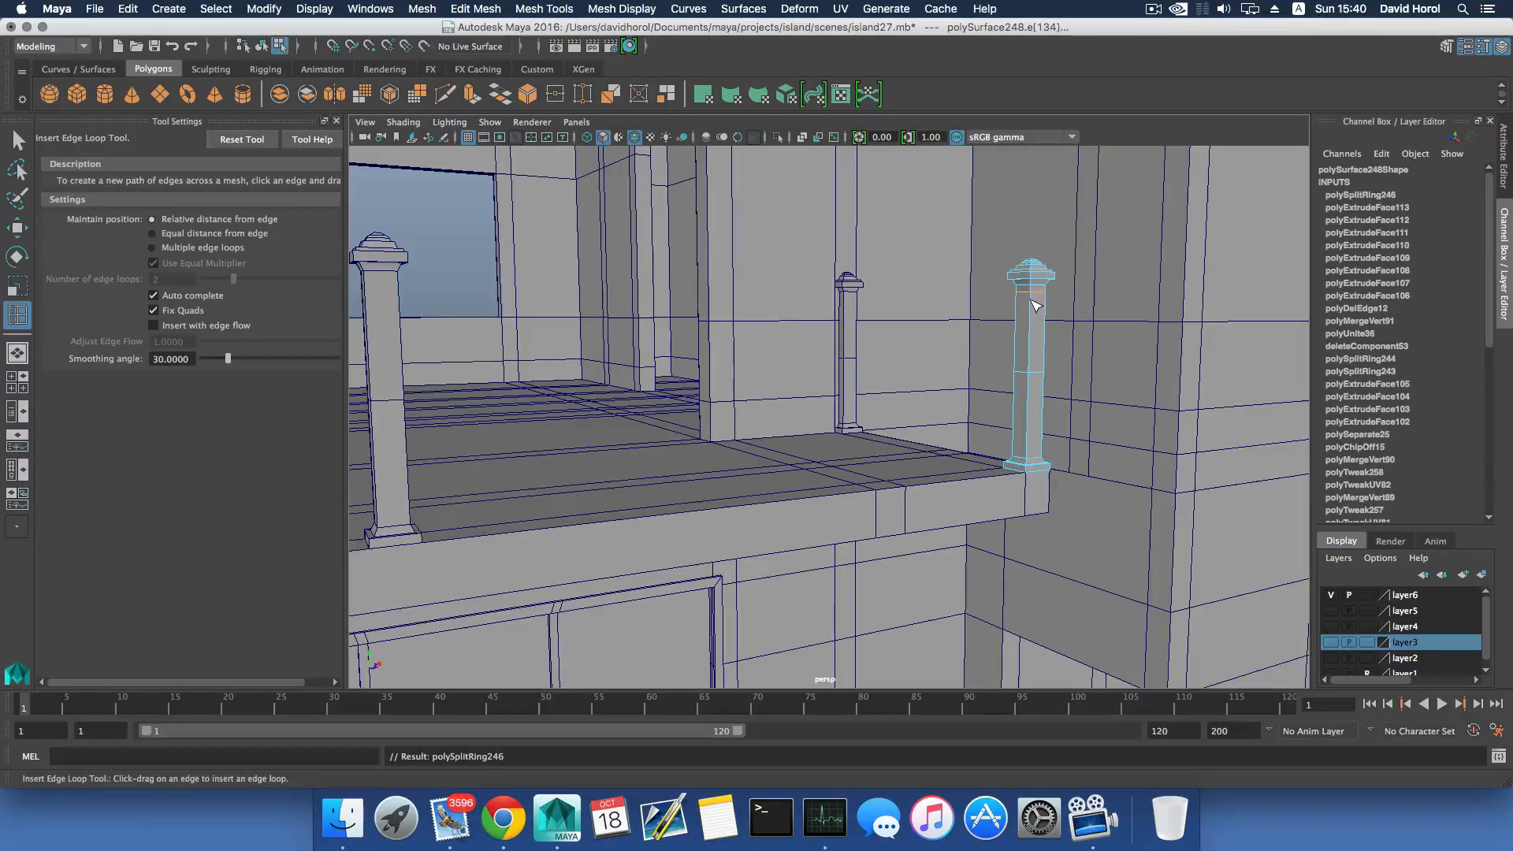
{"action": "left_click", "coordinate": [1035, 303]}
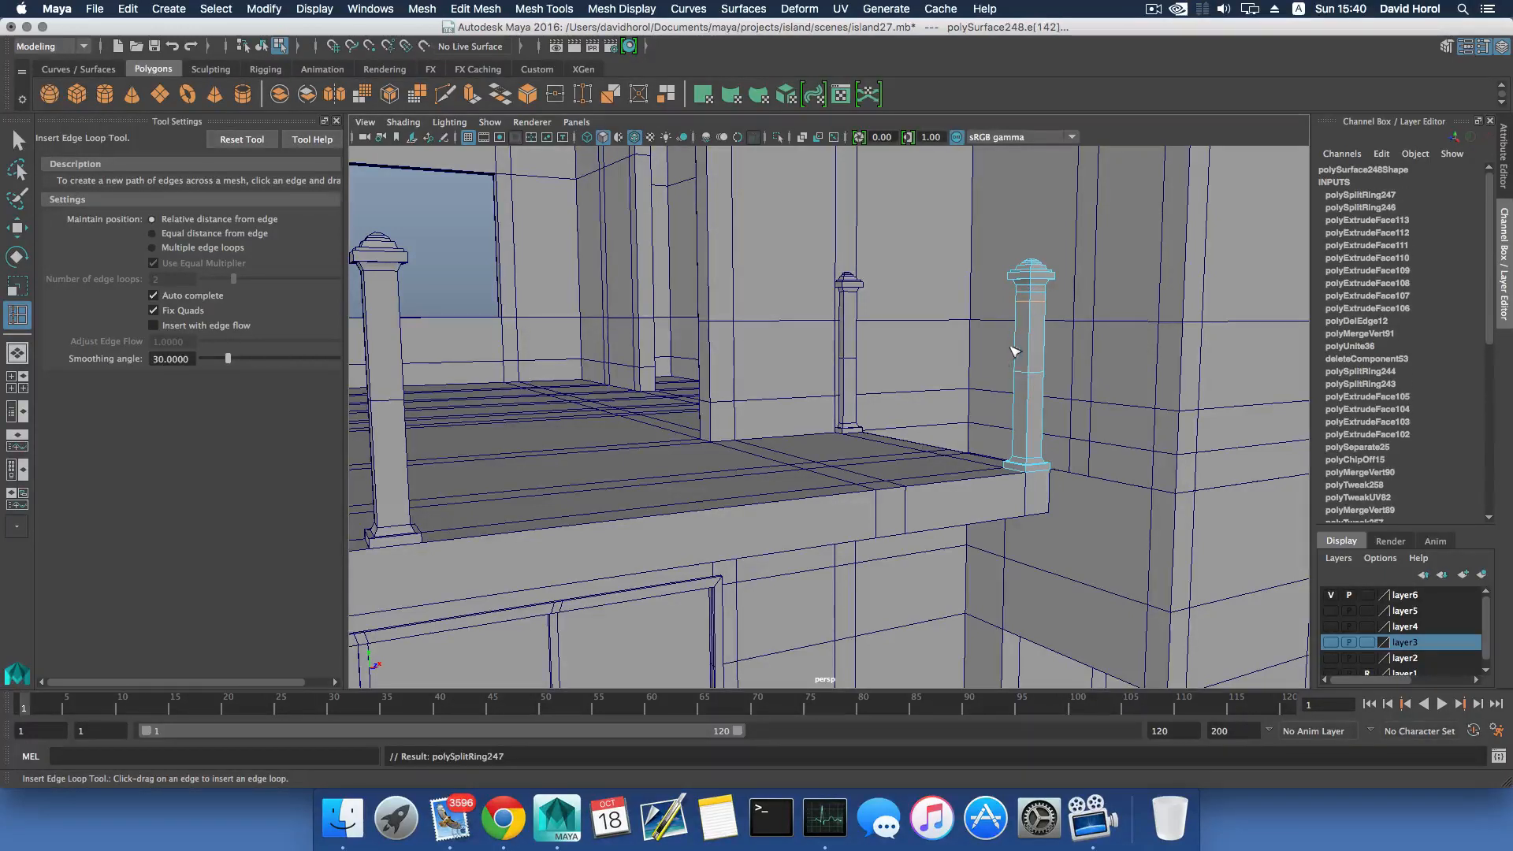
{"action": "key", "text": "F8"}
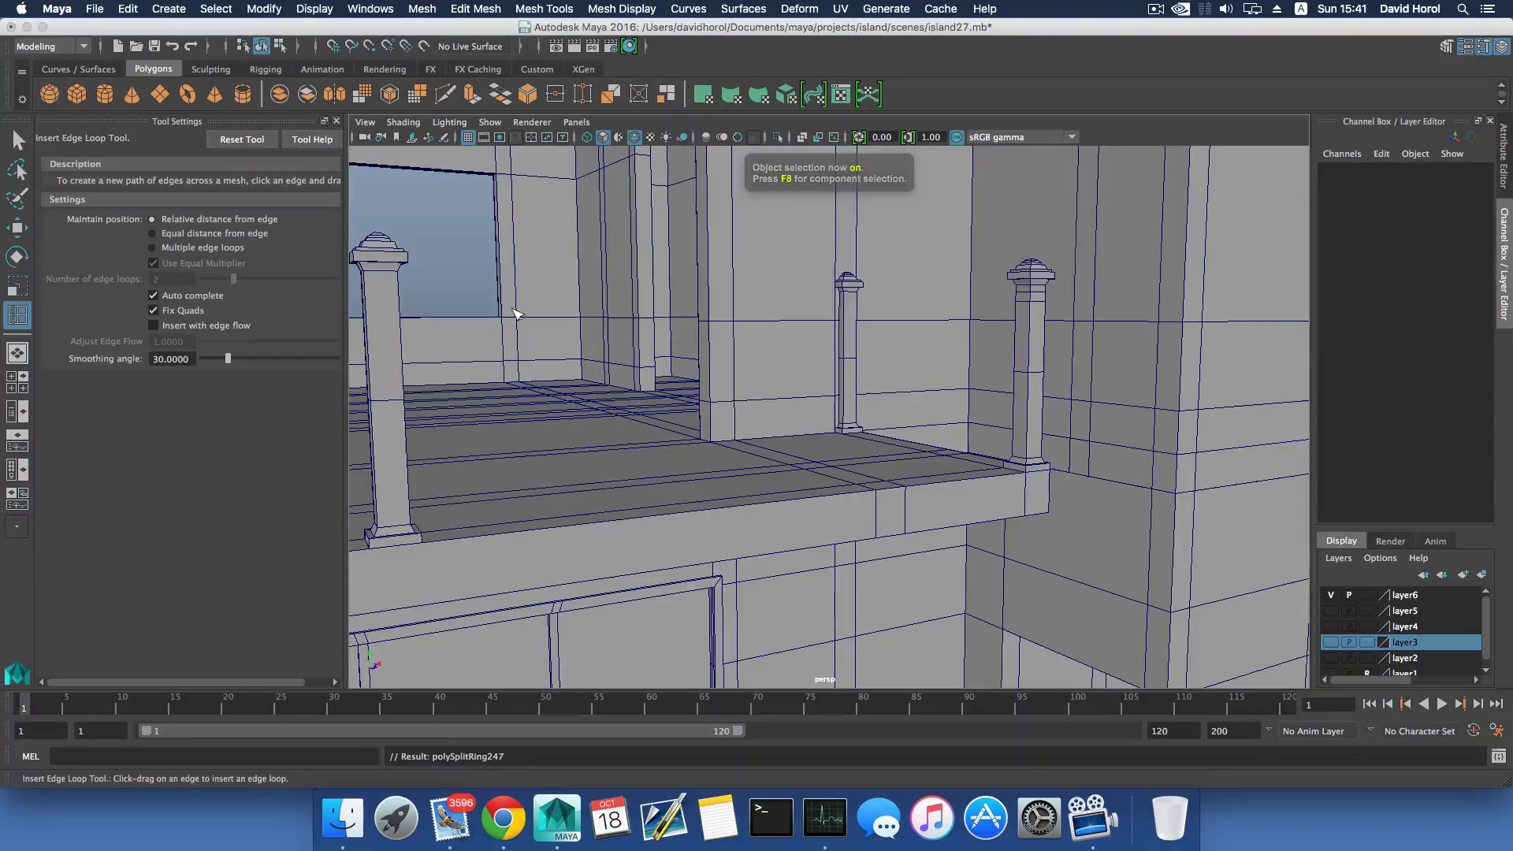
Delete the old copied post standing at the middle of the balcony's front edge.
{"action": "scroll", "coordinate": [461, 349], "scroll_direction": "down", "scroll_amount": 3}
{"action": "key", "text": "q"}
{"action": "left_click", "coordinate": [605, 359]}
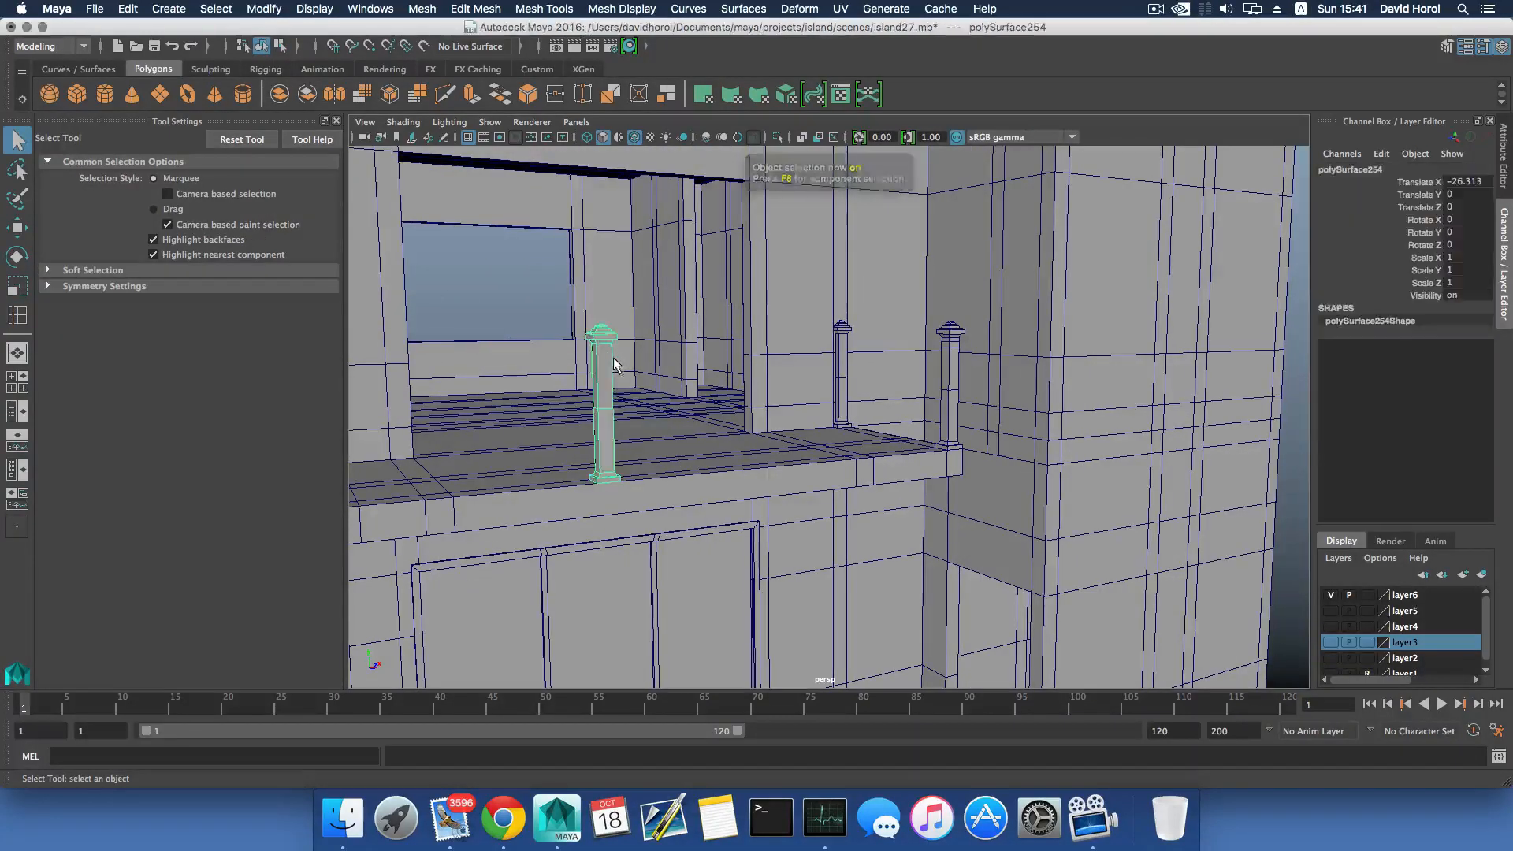
{"action": "key", "text": "Delete"}
Delete the spare post copy standing far off beside the house.
{"action": "left_click", "coordinate": [949, 378]}
{"action": "scroll", "coordinate": [930, 403], "scroll_direction": "down", "scroll_amount": 8}
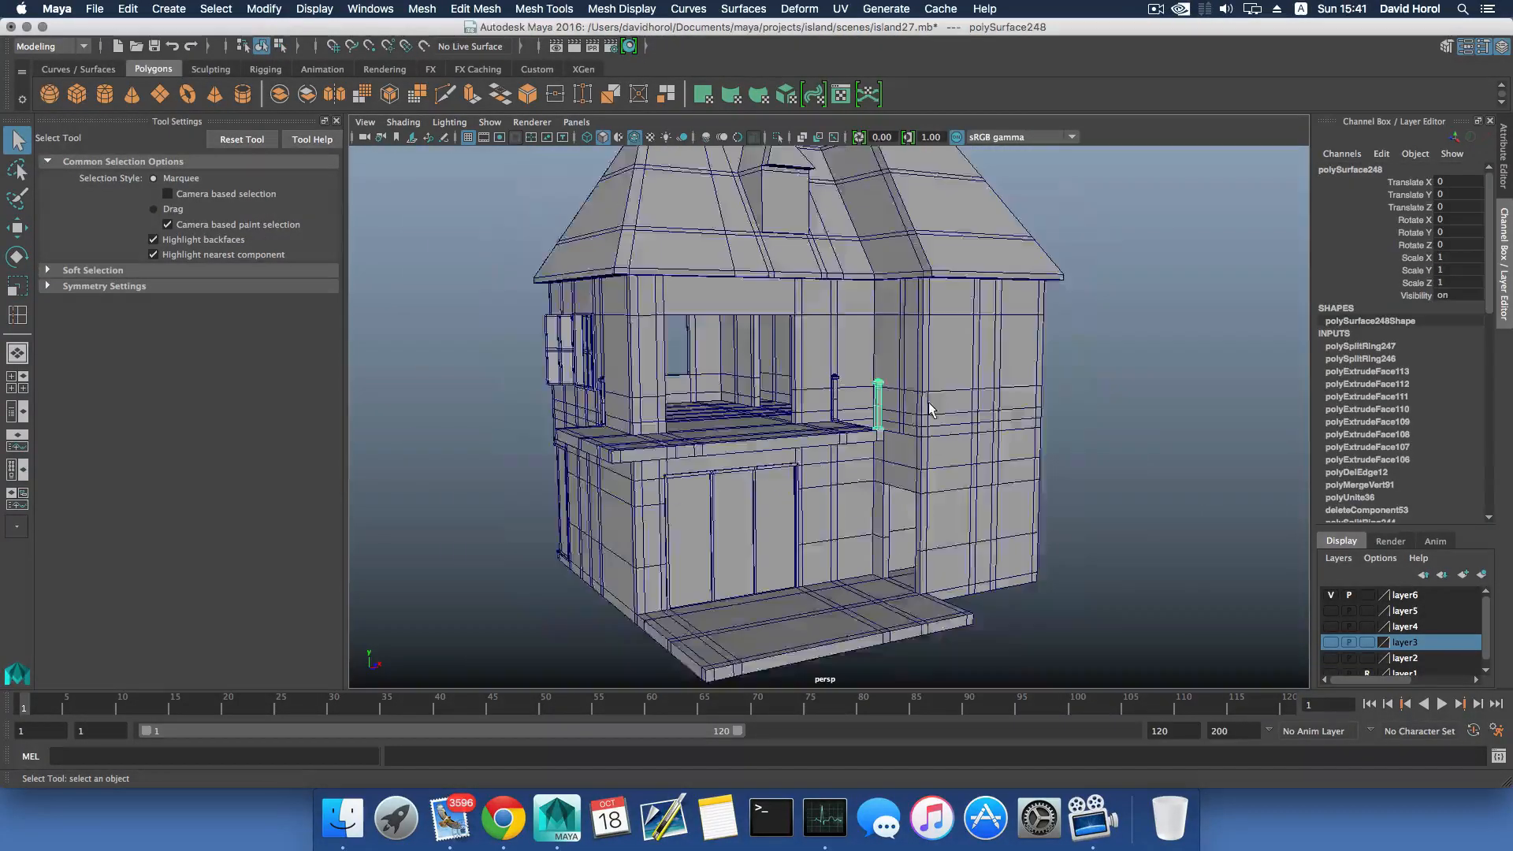
{"action": "scroll", "coordinate": [659, 415], "scroll_direction": "down", "scroll_amount": 5}
{"action": "left_click_drag", "start_coordinate": [569, 402], "coordinate": [623, 440]}
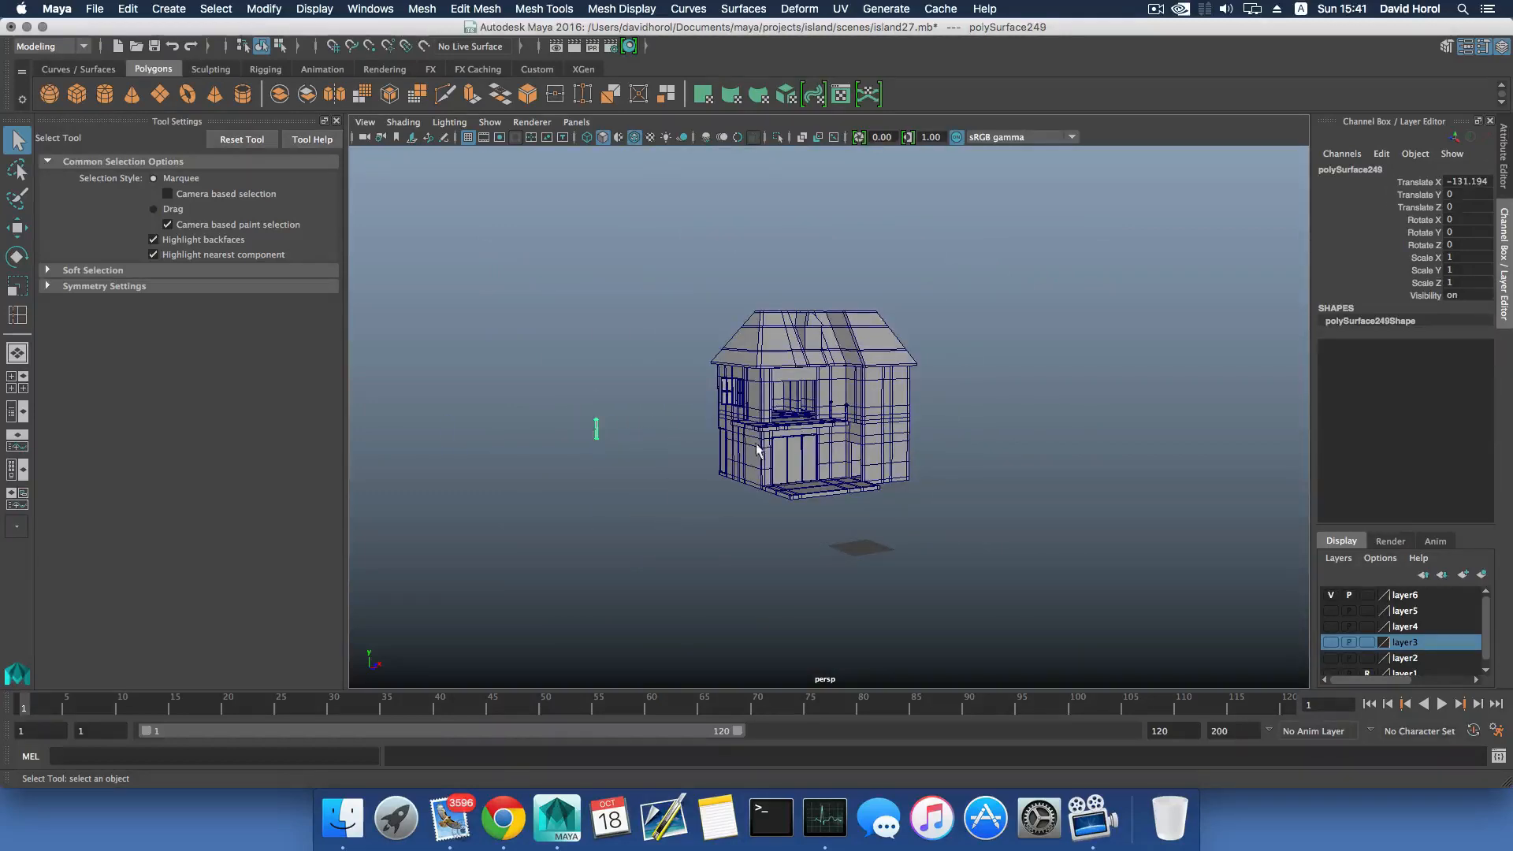
{"action": "key", "text": "Delete"}
Duplicate the original corner post and park the copy beside the house at about X -103.
{"action": "scroll", "coordinate": [884, 409], "scroll_direction": "up", "scroll_amount": 8}
{"action": "left_click", "coordinate": [908, 383]}
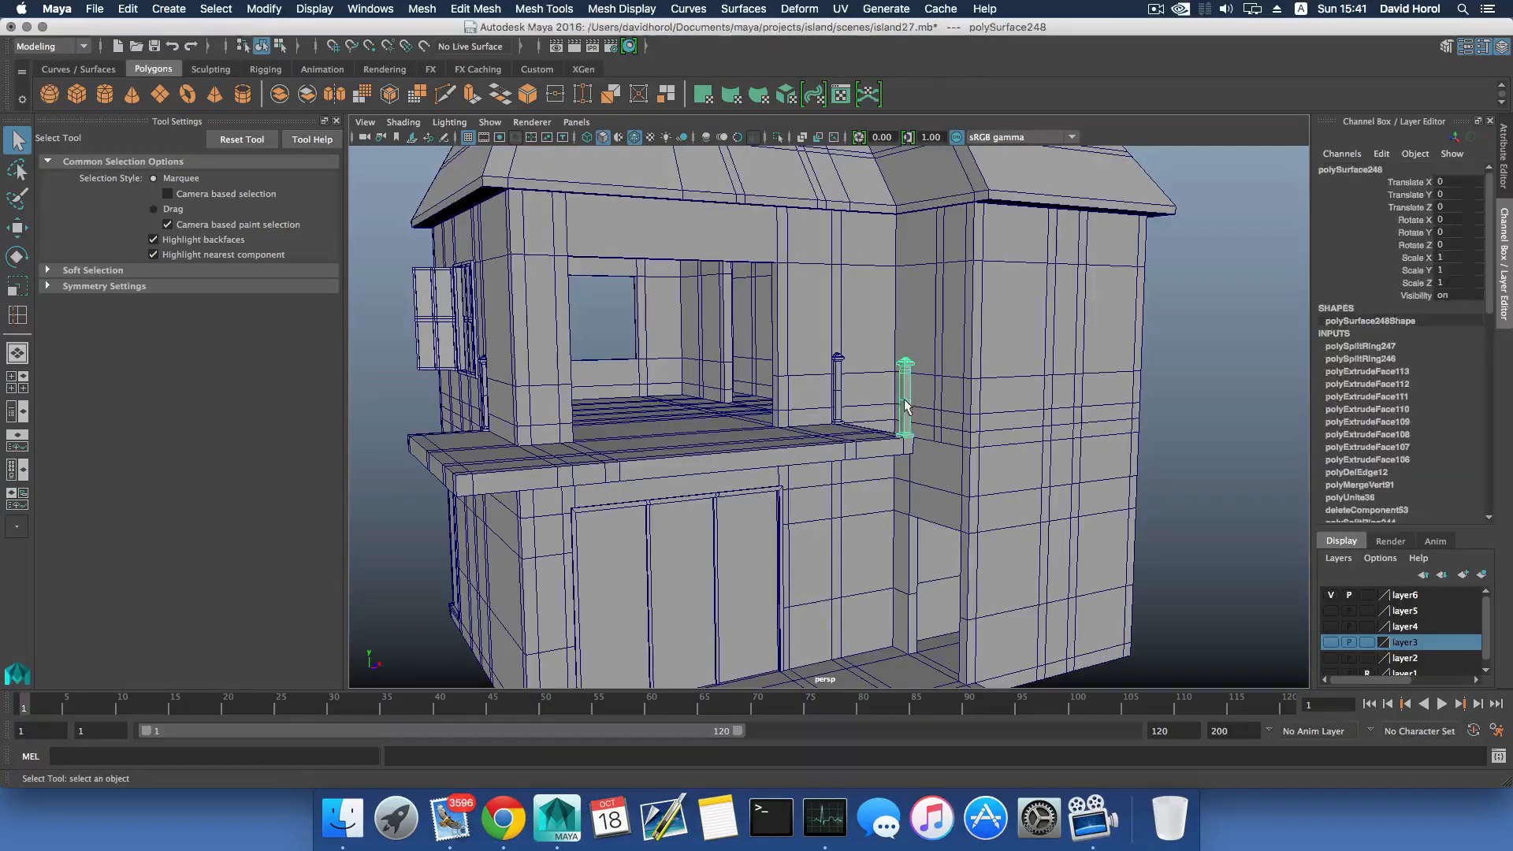
{"action": "key", "text": "ctrl+d"}
{"action": "scroll", "coordinate": [870, 424], "scroll_direction": "down", "scroll_amount": 5}
{"action": "key", "text": "w"}
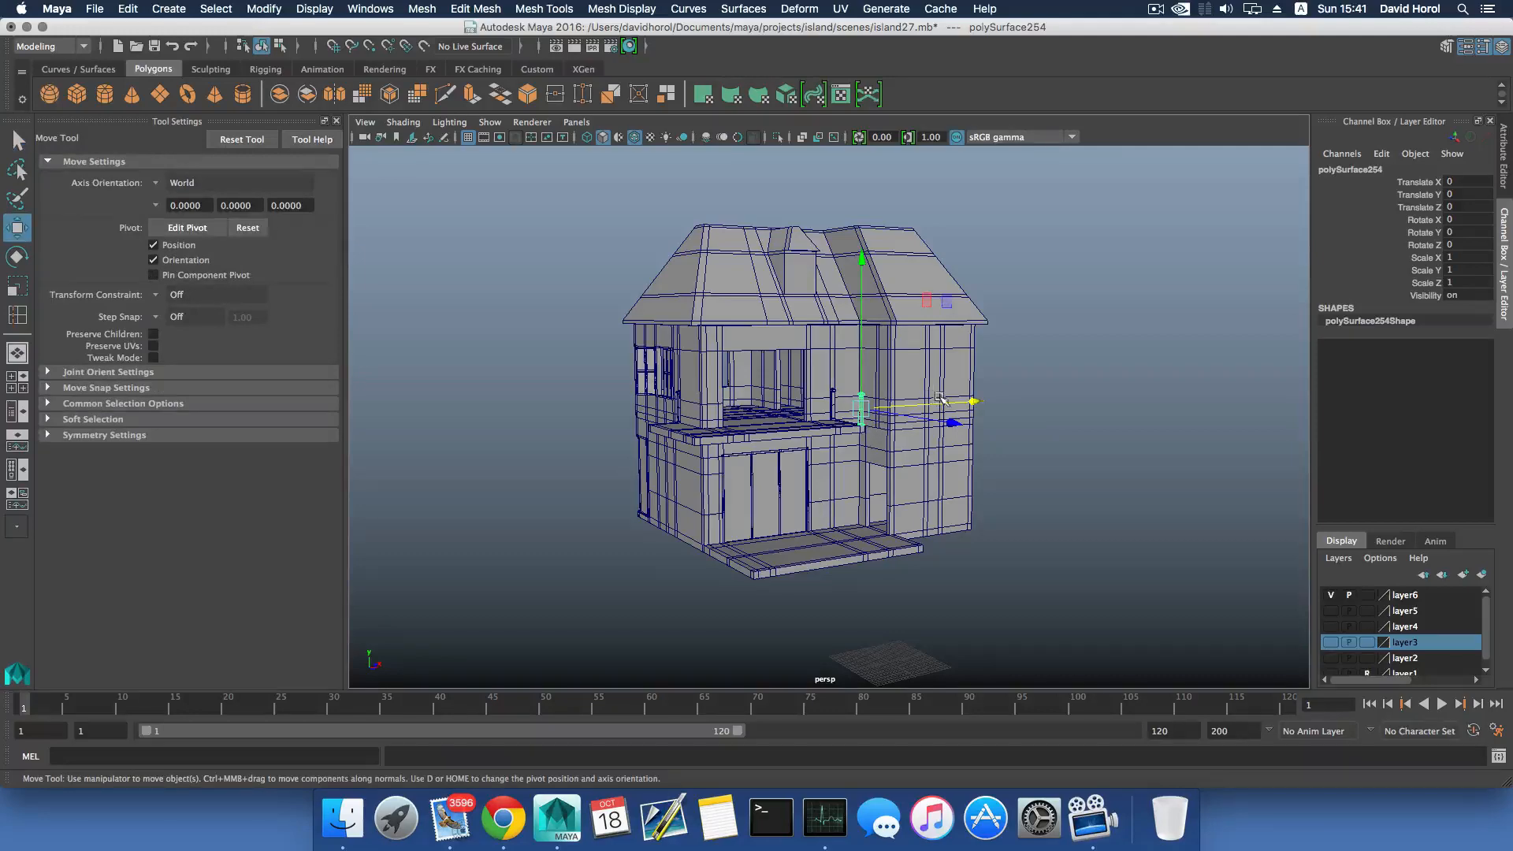
{"action": "left_click_drag", "start_coordinate": [937, 404], "coordinate": [551, 407]}
{"action": "scroll", "coordinate": [823, 421], "scroll_direction": "up", "scroll_amount": 10}
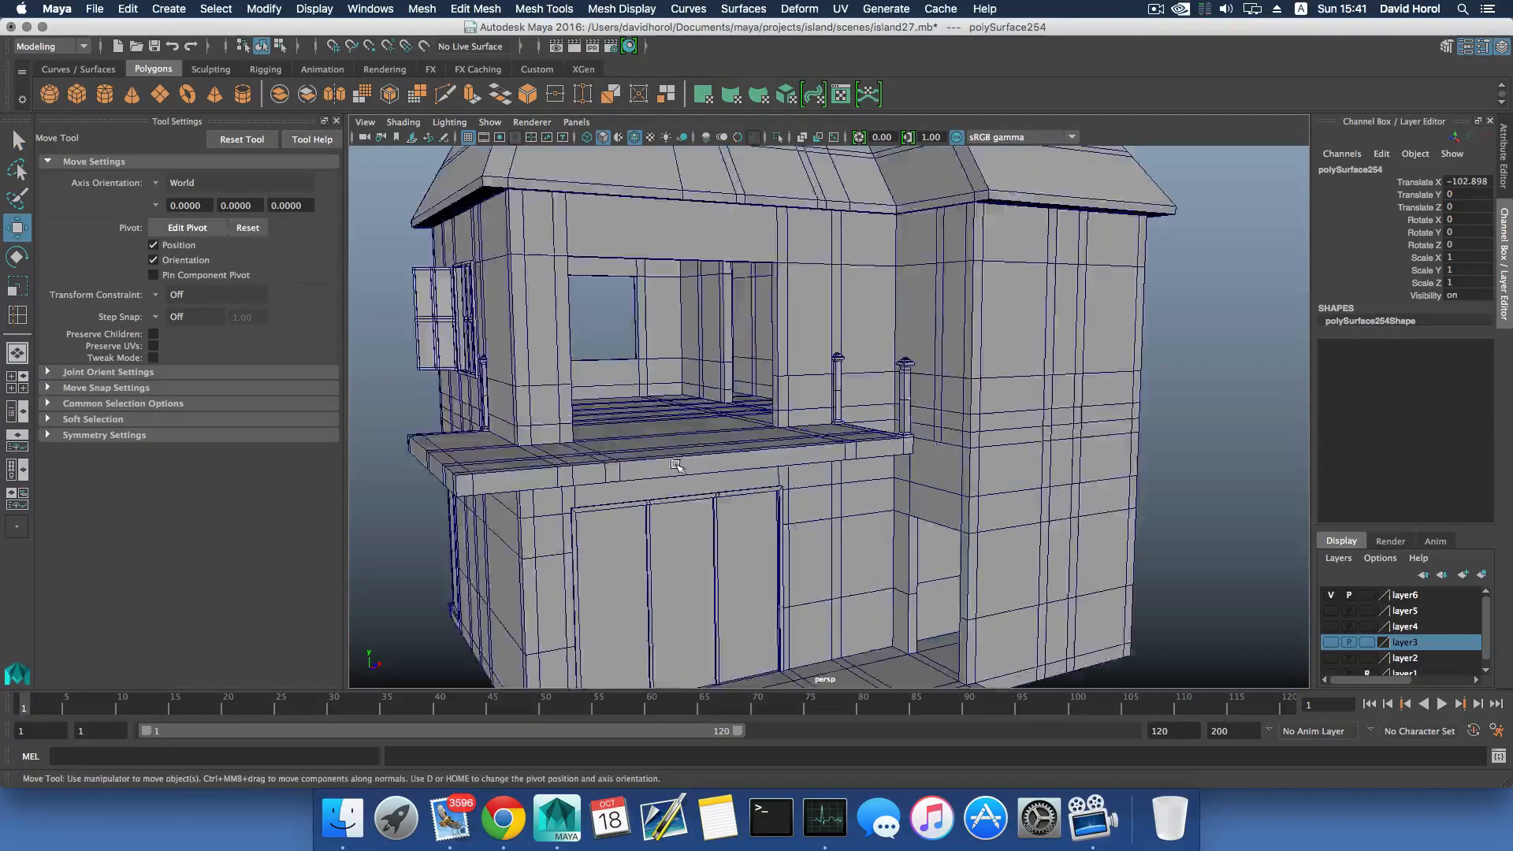
Raise the lower edge loop beneath the original corner post's cap slightly along Y.
{"action": "scroll", "coordinate": [823, 422], "scroll_direction": "up", "scroll_amount": 8}
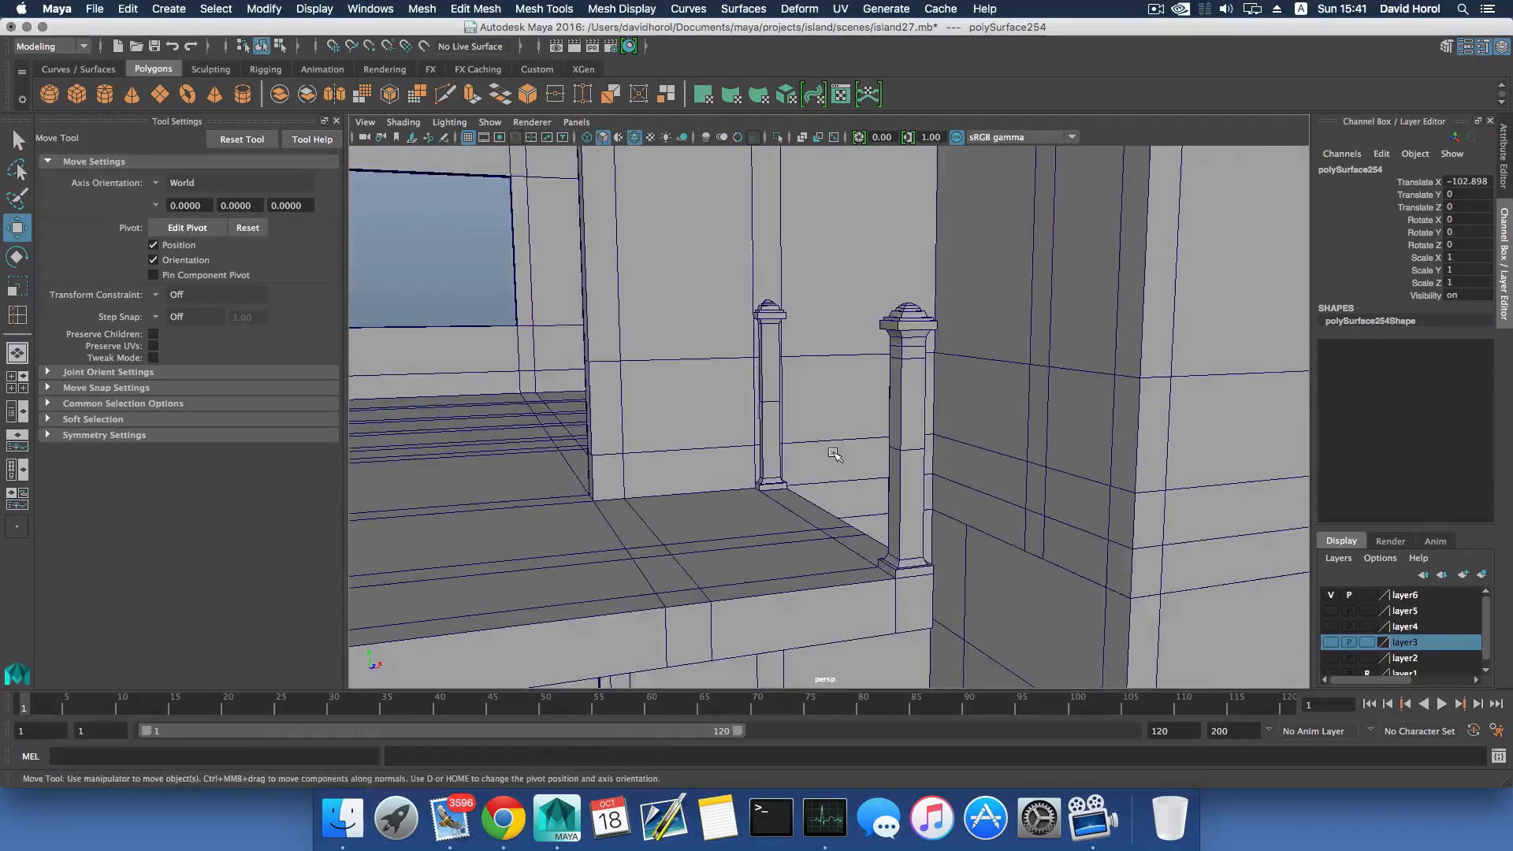
{"action": "right_click_drag", "start_coordinate": [922, 384], "coordinate": [922, 323]}
{"action": "left_click", "coordinate": [928, 345]}
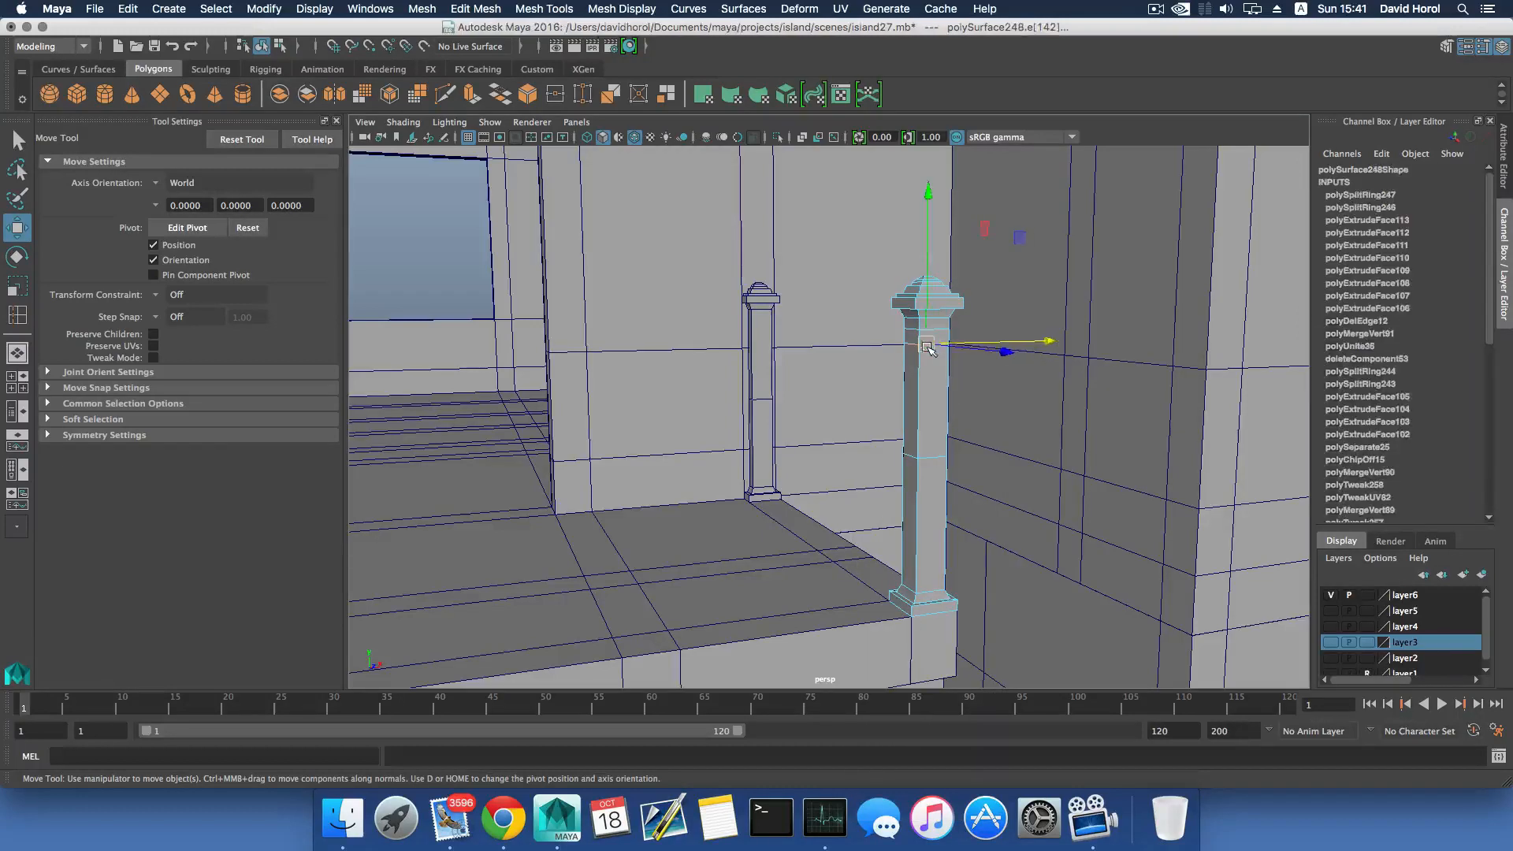
{"action": "left_click_drag", "start_coordinate": [928, 272], "coordinate": [929, 263]}
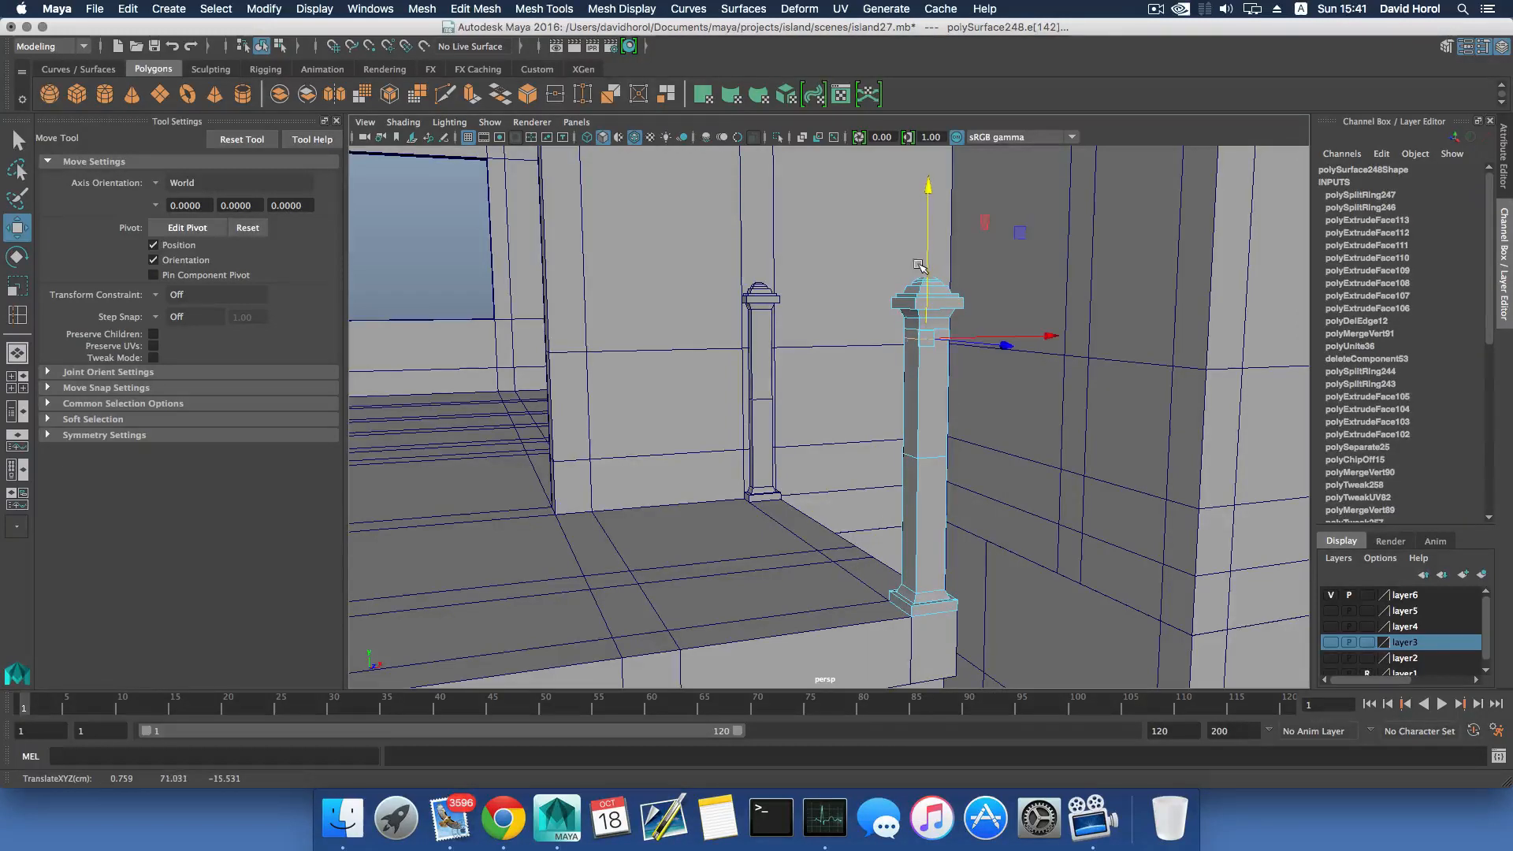
{"action": "key", "text": "F8"}
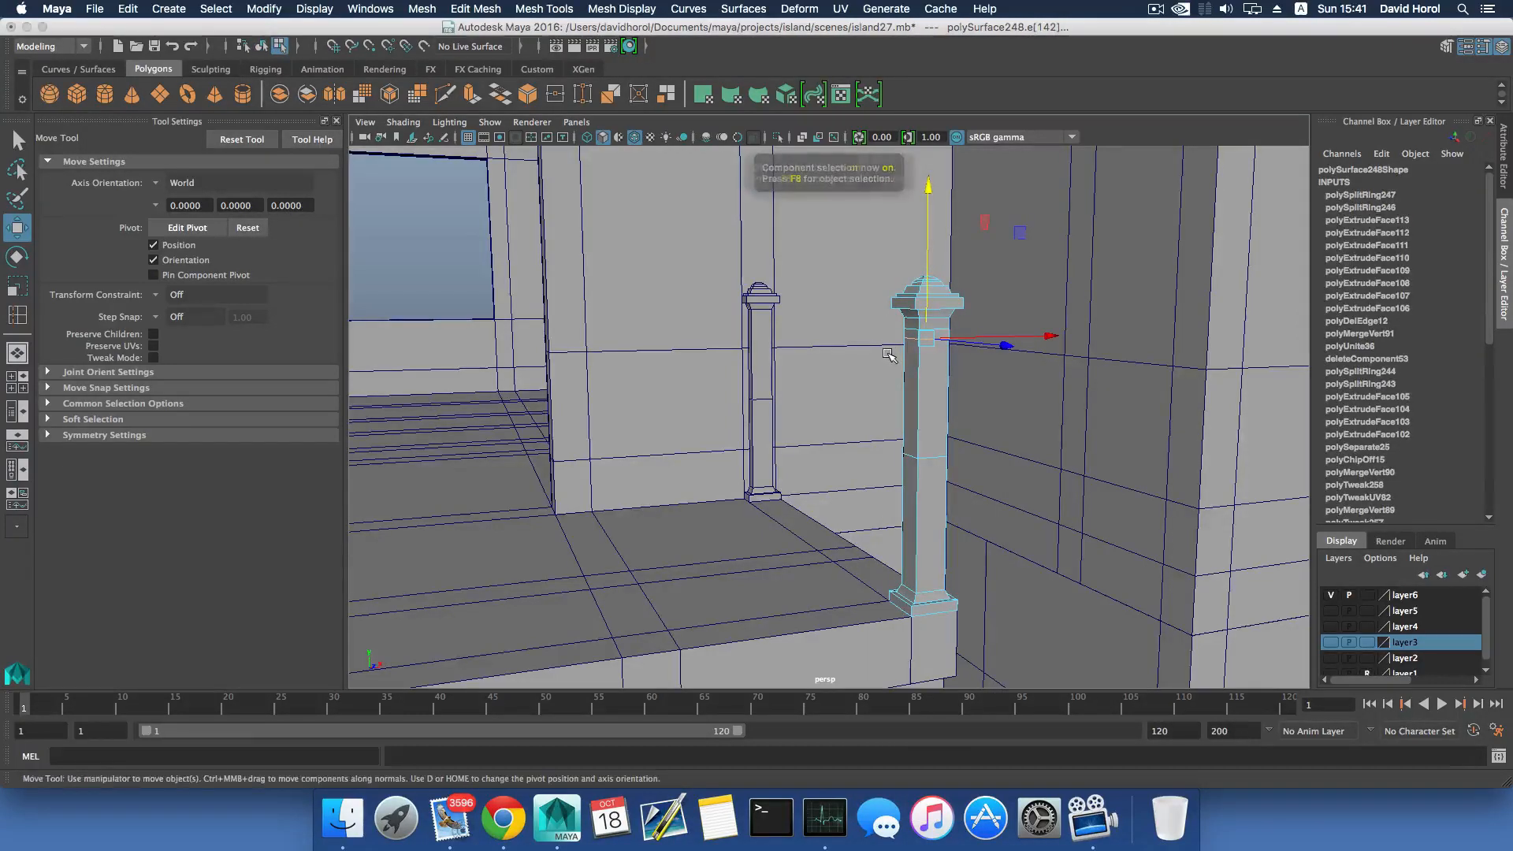
Delete the two old half posts standing against the house walls on the balcony.
{"action": "scroll", "coordinate": [877, 354], "scroll_direction": "down", "scroll_amount": 3}
{"action": "left_click", "coordinate": [789, 358]}
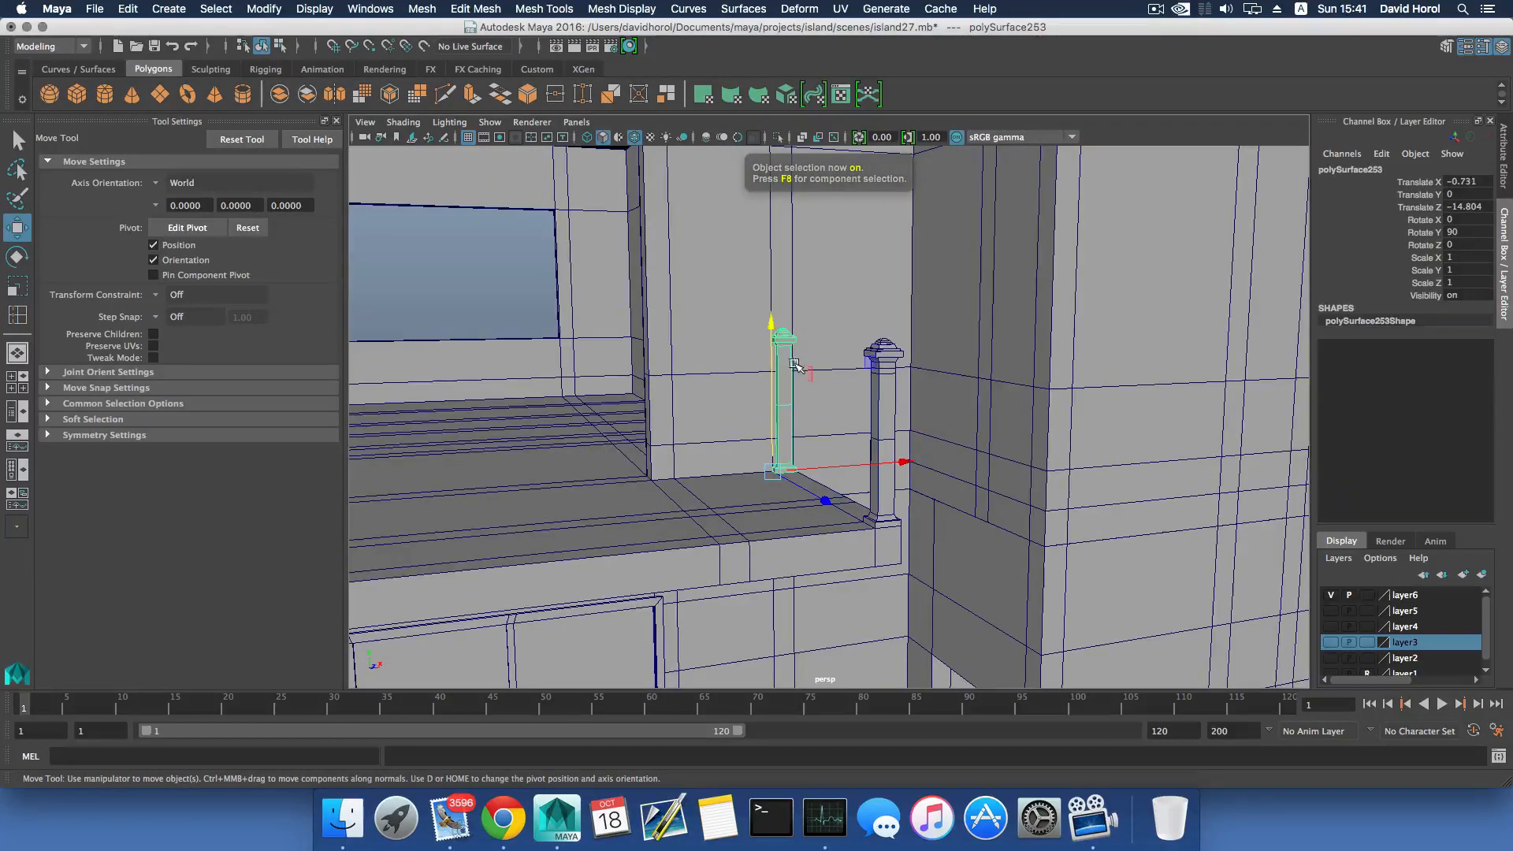
{"action": "scroll", "coordinate": [794, 365], "scroll_direction": "down", "scroll_amount": 5}
{"action": "left_click", "coordinate": [562, 400]}
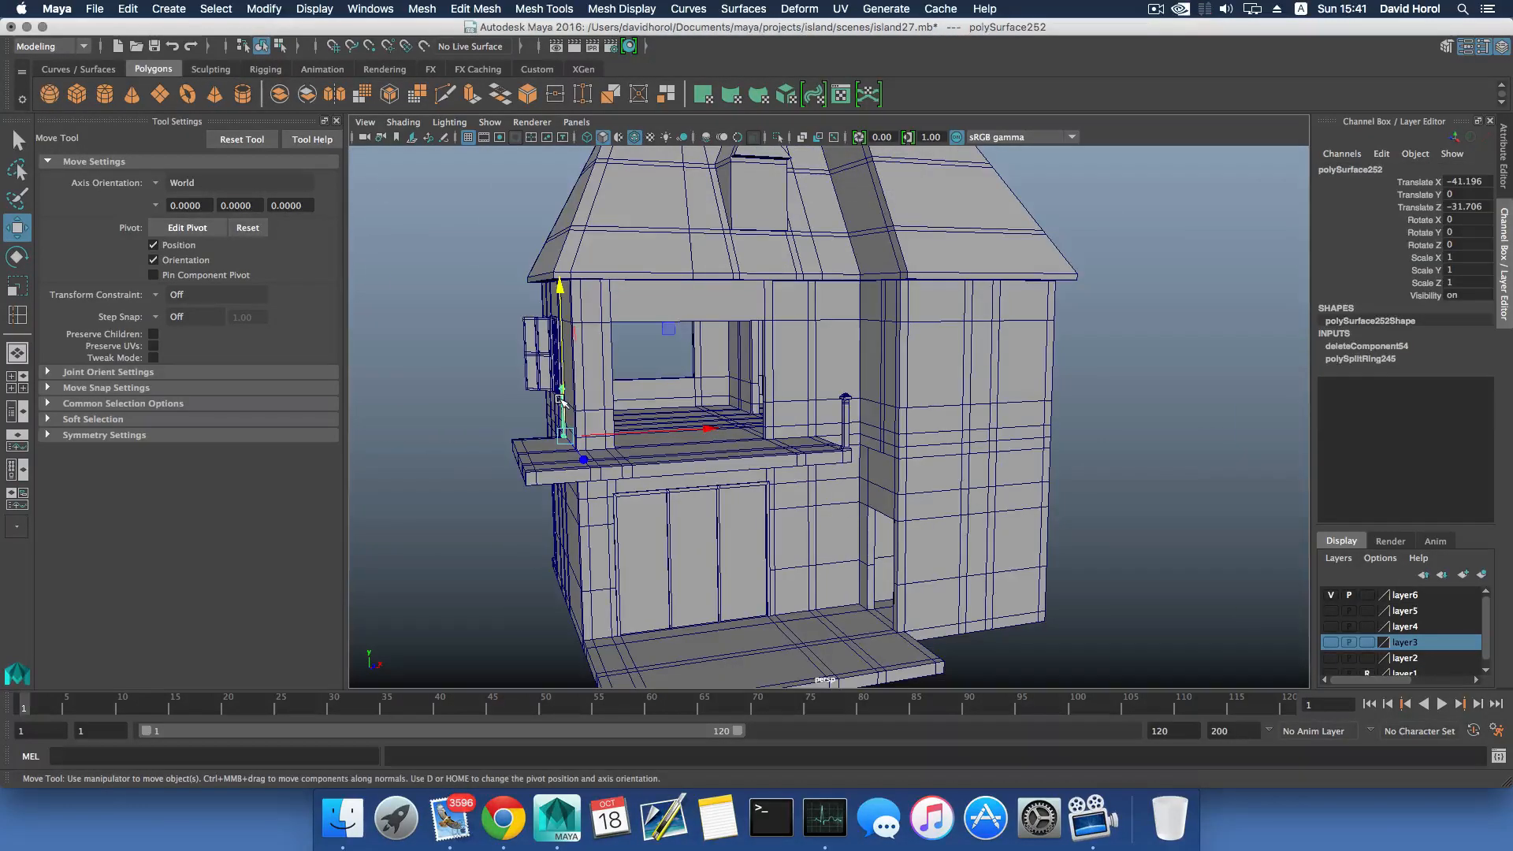
{"action": "left_click", "coordinate": [784, 455]}
Replace the spare post beside the house with a duplicate of the refined corner post, placed at about X -111.
{"action": "scroll", "coordinate": [735, 453], "scroll_direction": "down", "scroll_amount": 4}
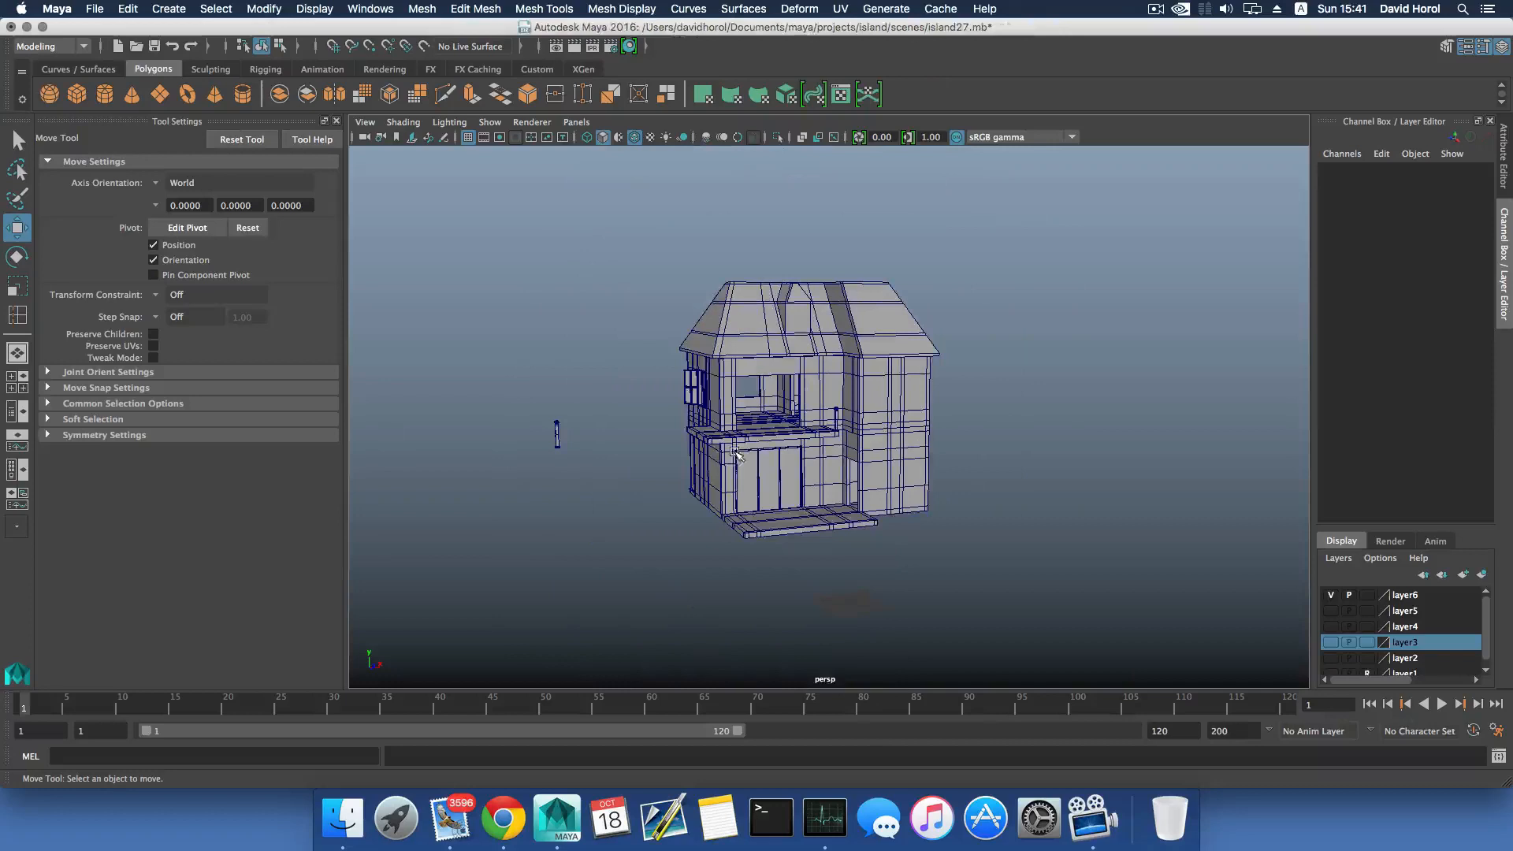
{"action": "left_click", "coordinate": [559, 433]}
{"action": "left_click", "coordinate": [759, 448]}
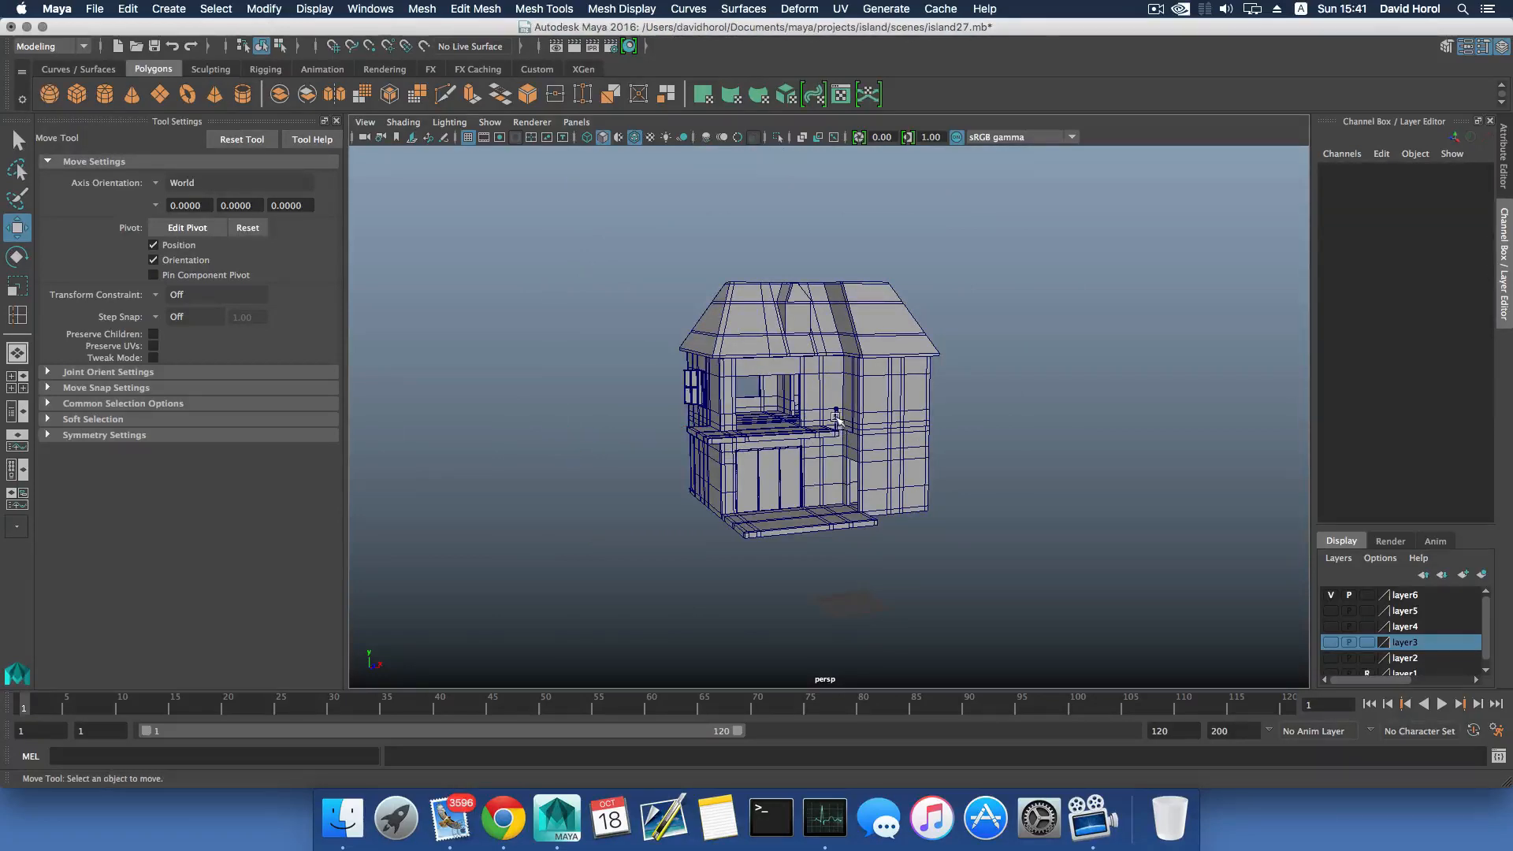
{"action": "left_click", "coordinate": [836, 418]}
{"action": "left_click_drag", "start_coordinate": [888, 418], "coordinate": [637, 430]}
{"action": "scroll", "coordinate": [721, 470], "scroll_direction": "up", "scroll_amount": 5}
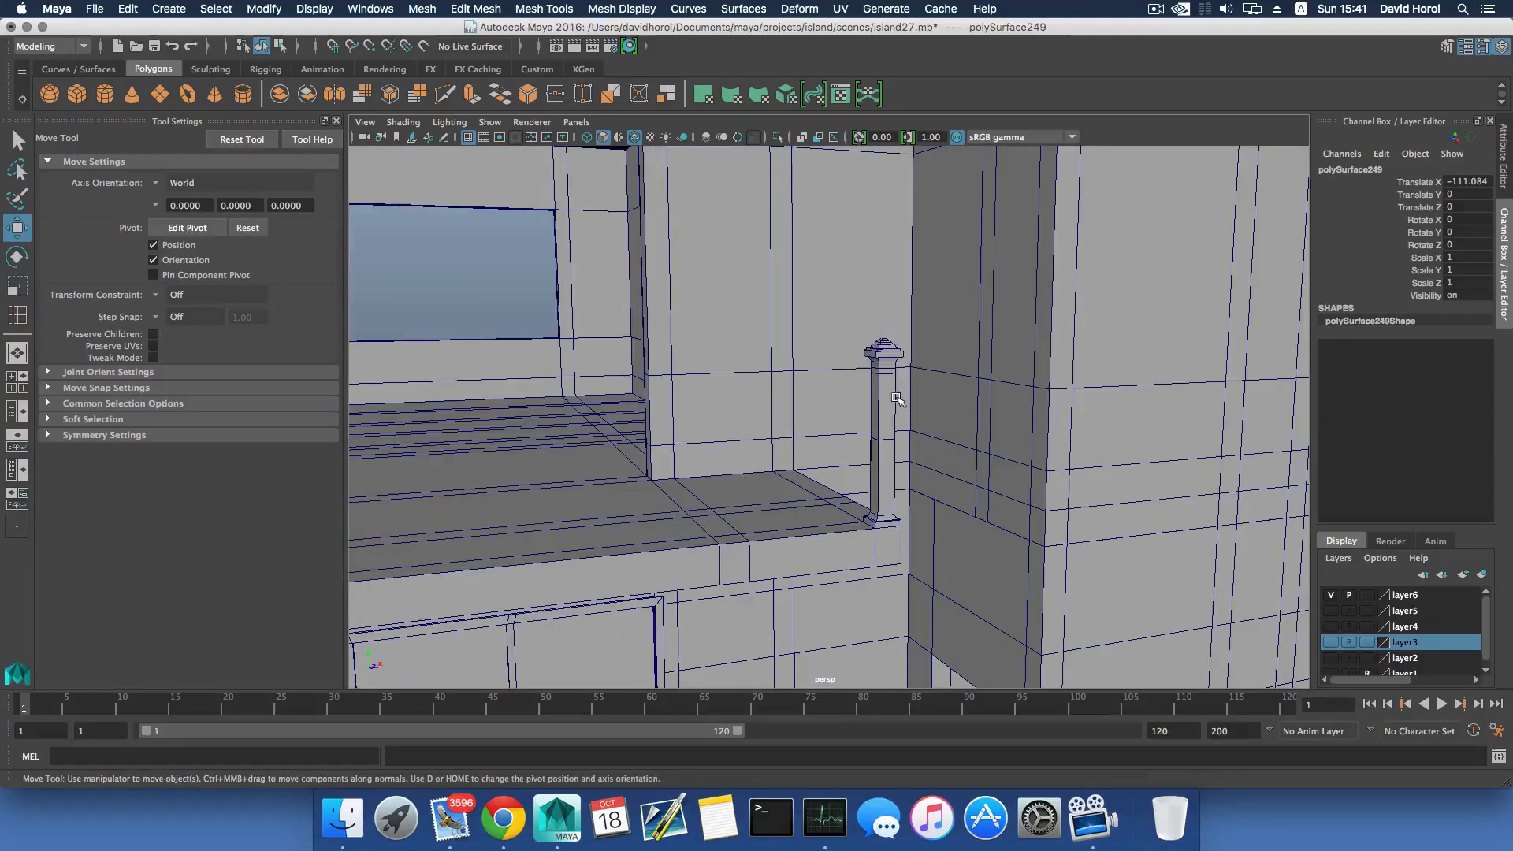
Duplicate the refined corner post and move the copy along X to the opposite end of the balcony's front edge.
{"action": "left_click", "coordinate": [897, 400]}
{"action": "left_click_drag", "start_coordinate": [897, 400], "coordinate": [918, 436], "text": "alt"}
{"action": "key", "text": "ctrl+d"}
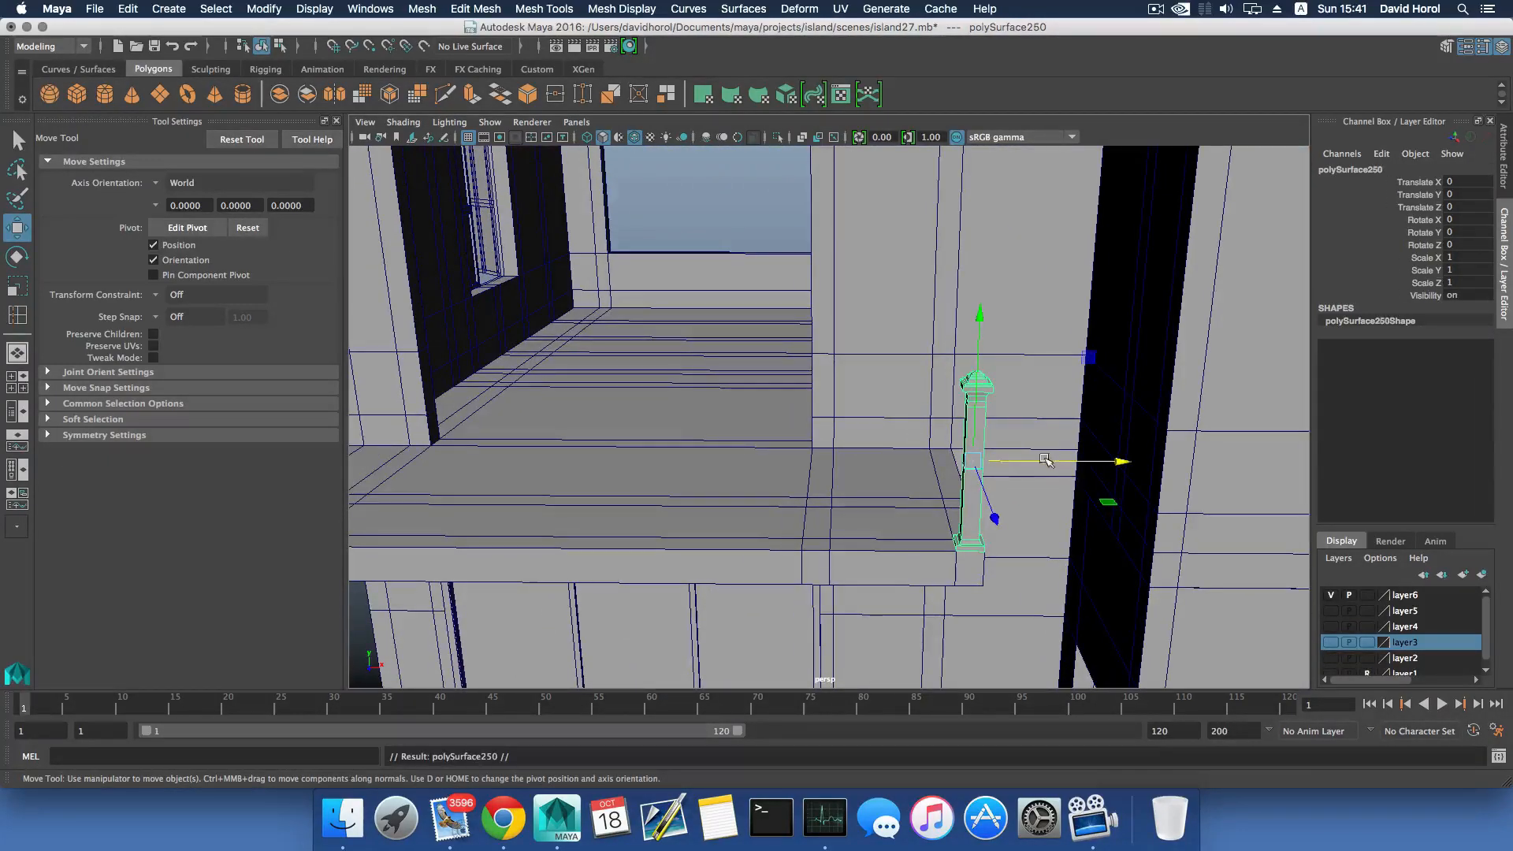
{"action": "left_click_drag", "start_coordinate": [1044, 460], "coordinate": [662, 461]}
{"action": "middle_click_drag", "start_coordinate": [662, 461], "coordinate": [1128, 455], "text": "alt"}
{"action": "left_click_drag", "start_coordinate": [1133, 444], "coordinate": [596, 449]}
{"action": "middle_click_drag", "start_coordinate": [615, 453], "coordinate": [804, 403], "text": "alt"}
Set the copied post's pivot at its base corner and align the post with the balcony's outer front corner.
{"action": "key", "text": "d"}
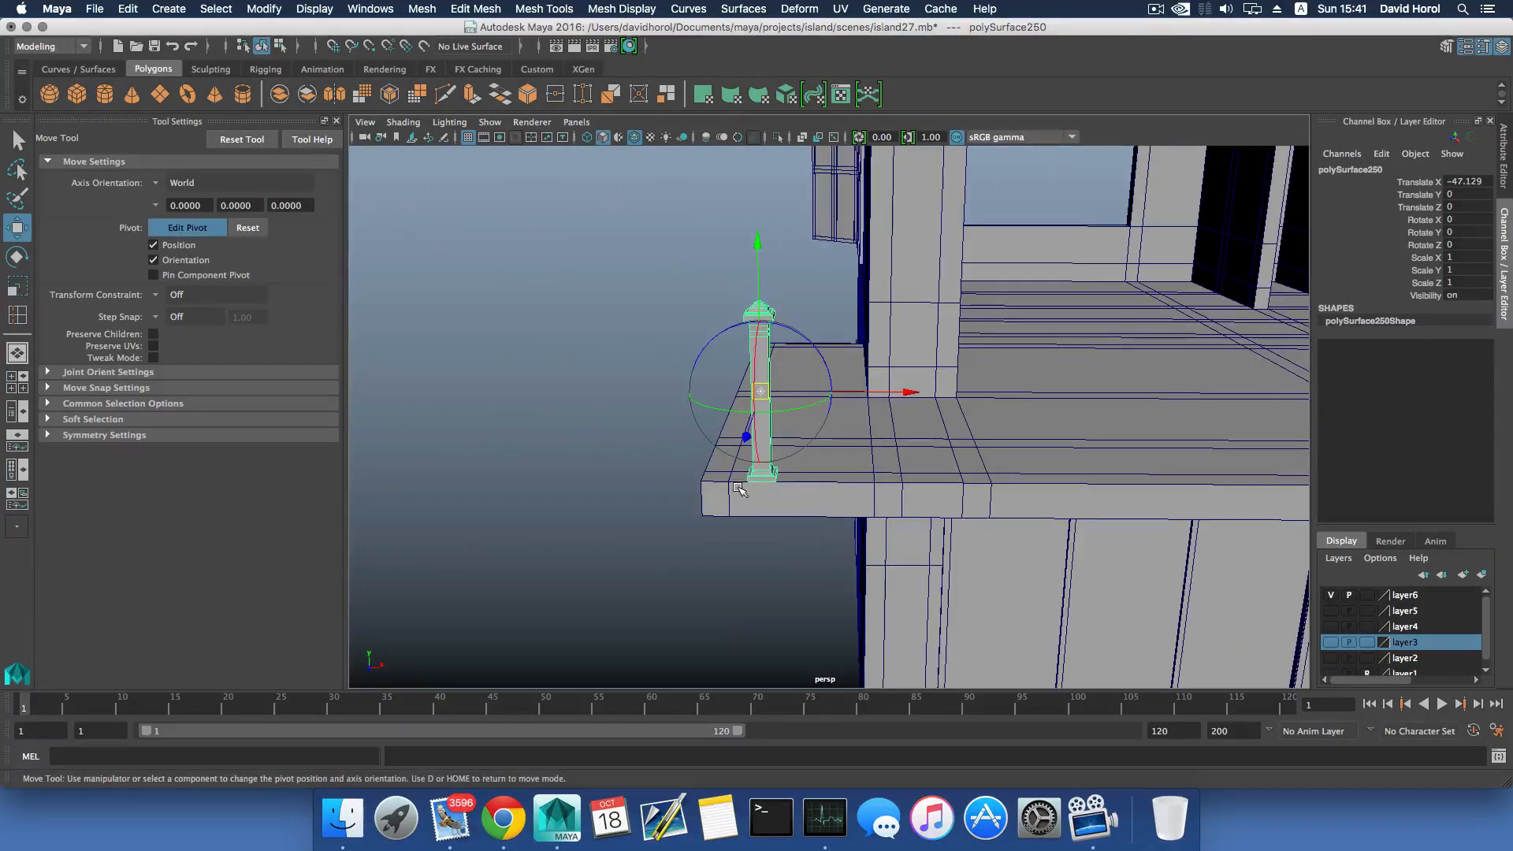
{"action": "left_click", "coordinate": [750, 482]}
{"action": "key", "text": "d"}
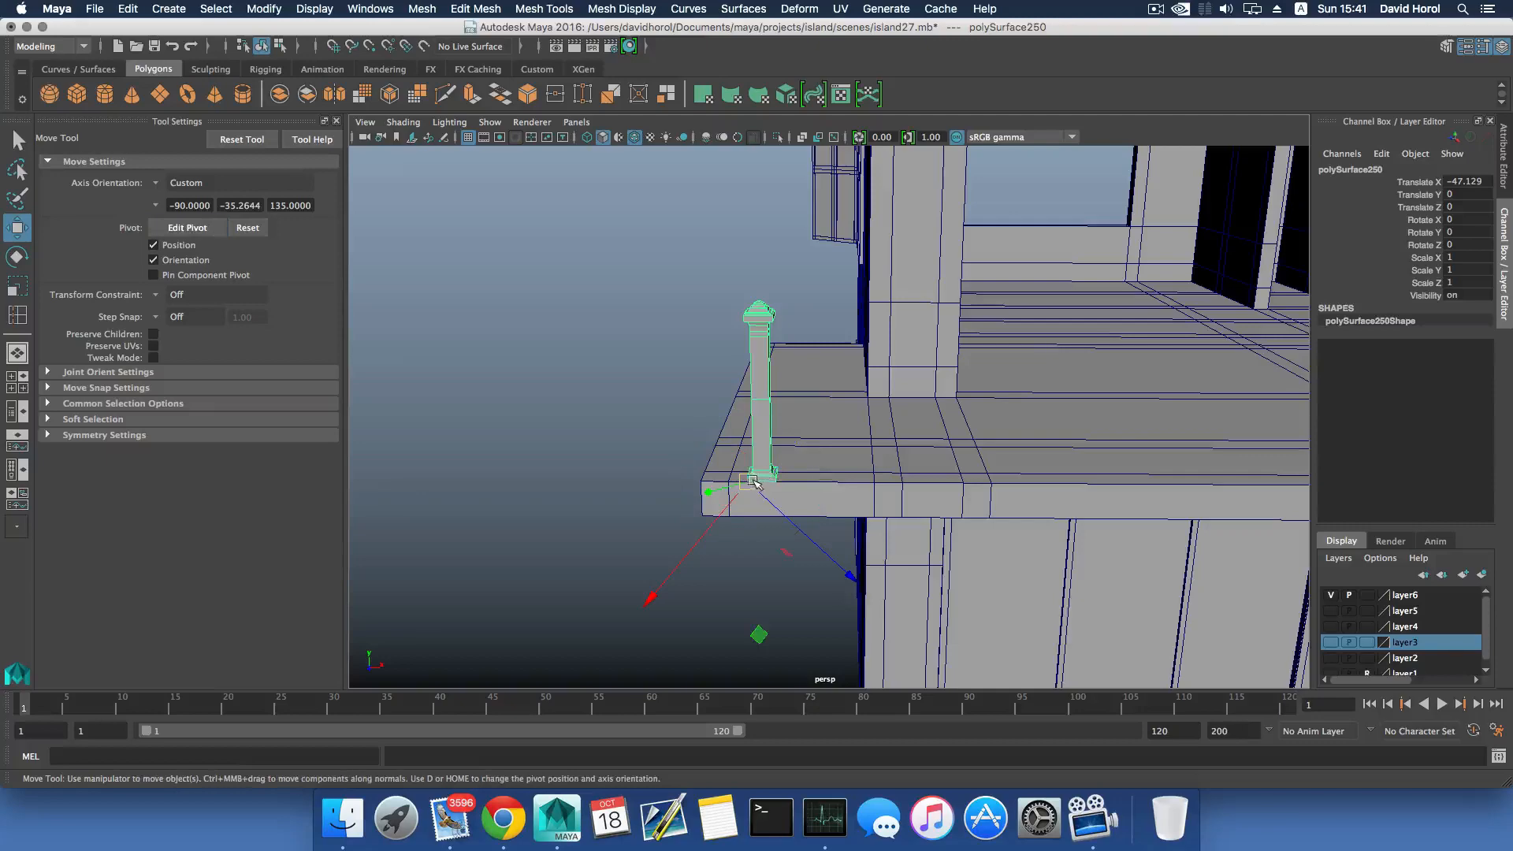
{"action": "left_click_drag", "start_coordinate": [750, 482], "coordinate": [893, 504]}
Duplicate that corner post to the balcony side's rear outer corner and insert a vertical edge loop through the copy's middle.
{"action": "key", "text": "ctrl+d"}
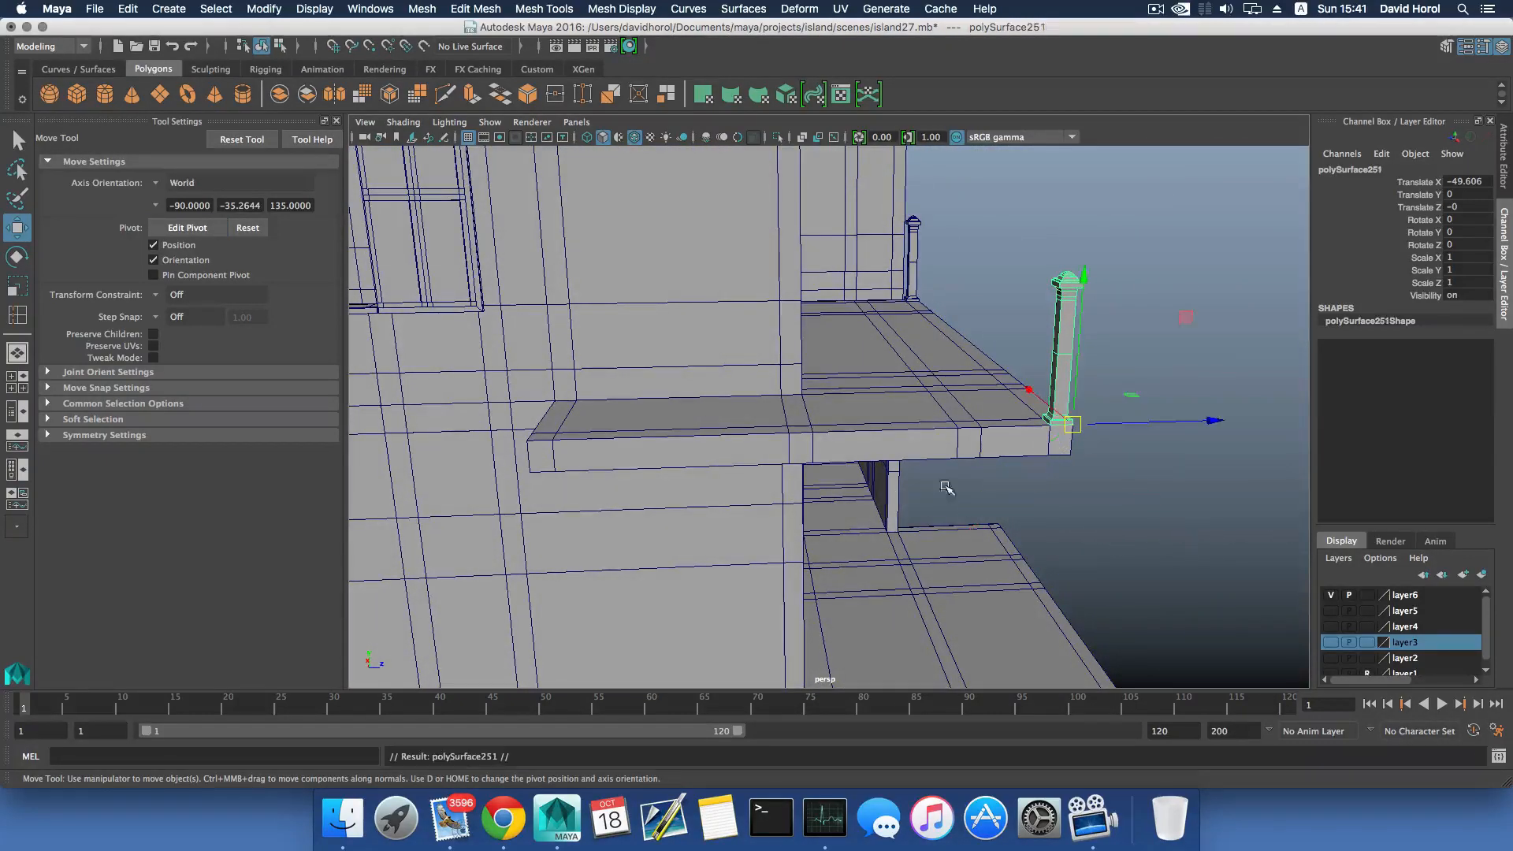
{"action": "left_click_drag", "start_coordinate": [1070, 427], "coordinate": [866, 315]}
{"action": "right_click_drag", "start_coordinate": [900, 296], "coordinate": [913, 356]}
{"action": "left_click", "coordinate": [894, 306]}
{"action": "left_click_drag", "start_coordinate": [912, 357], "coordinate": [945, 327], "text": "alt"}
Delete the faces on one side of the rear post's vertical edge loop, leaving a half post.
{"action": "right_click_drag", "start_coordinate": [945, 328], "coordinate": [872, 254]}
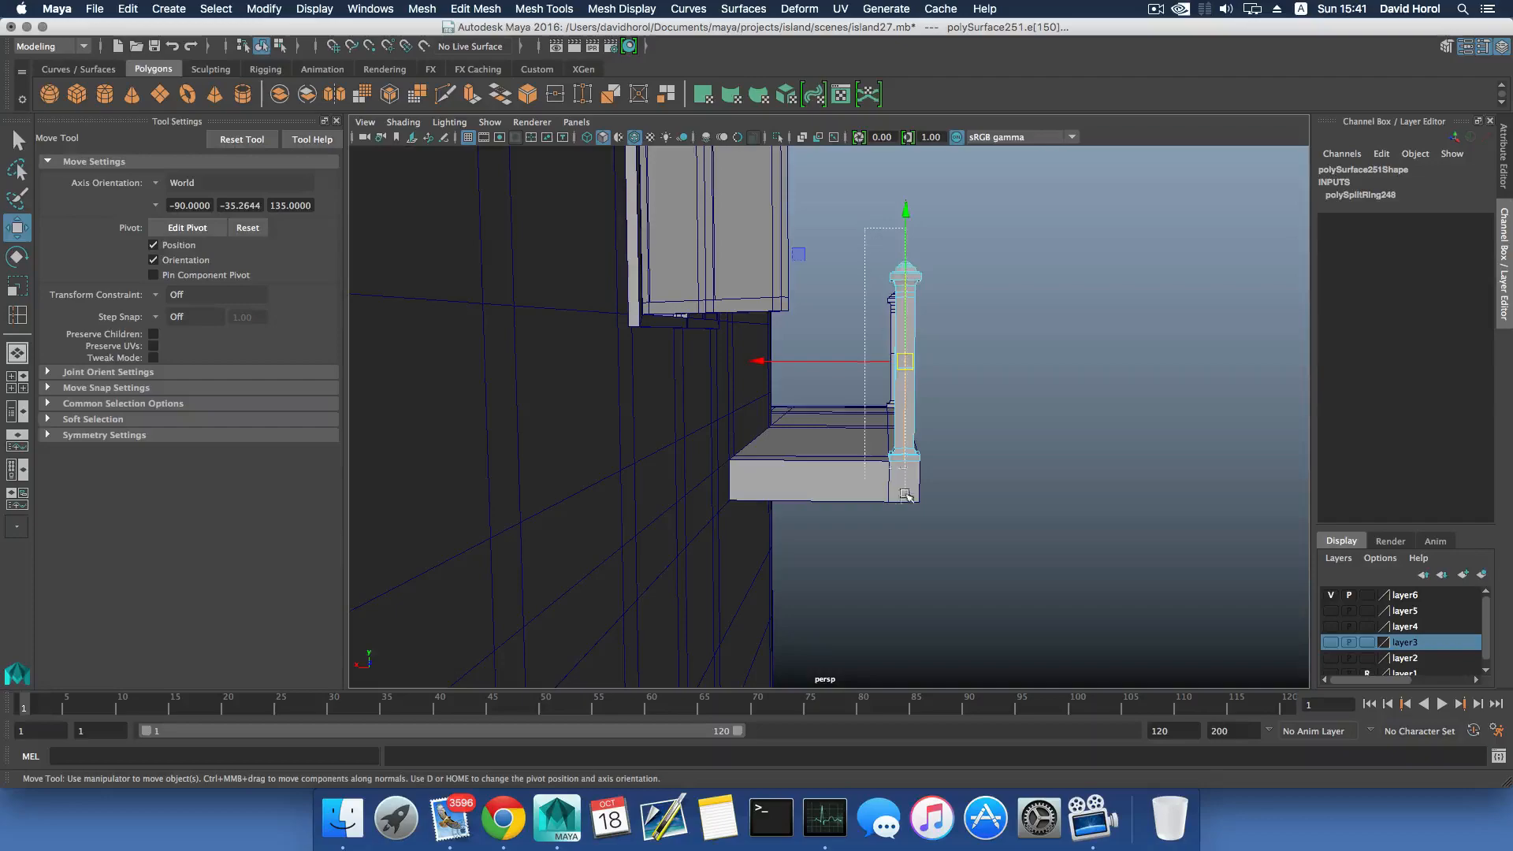
{"action": "left_click_drag", "start_coordinate": [907, 496], "coordinate": [834, 554]}
{"action": "middle_click_drag", "start_coordinate": [835, 554], "coordinate": [882, 520], "text": "alt"}
{"action": "scroll", "coordinate": [883, 520], "scroll_direction": "up", "scroll_amount": 5}
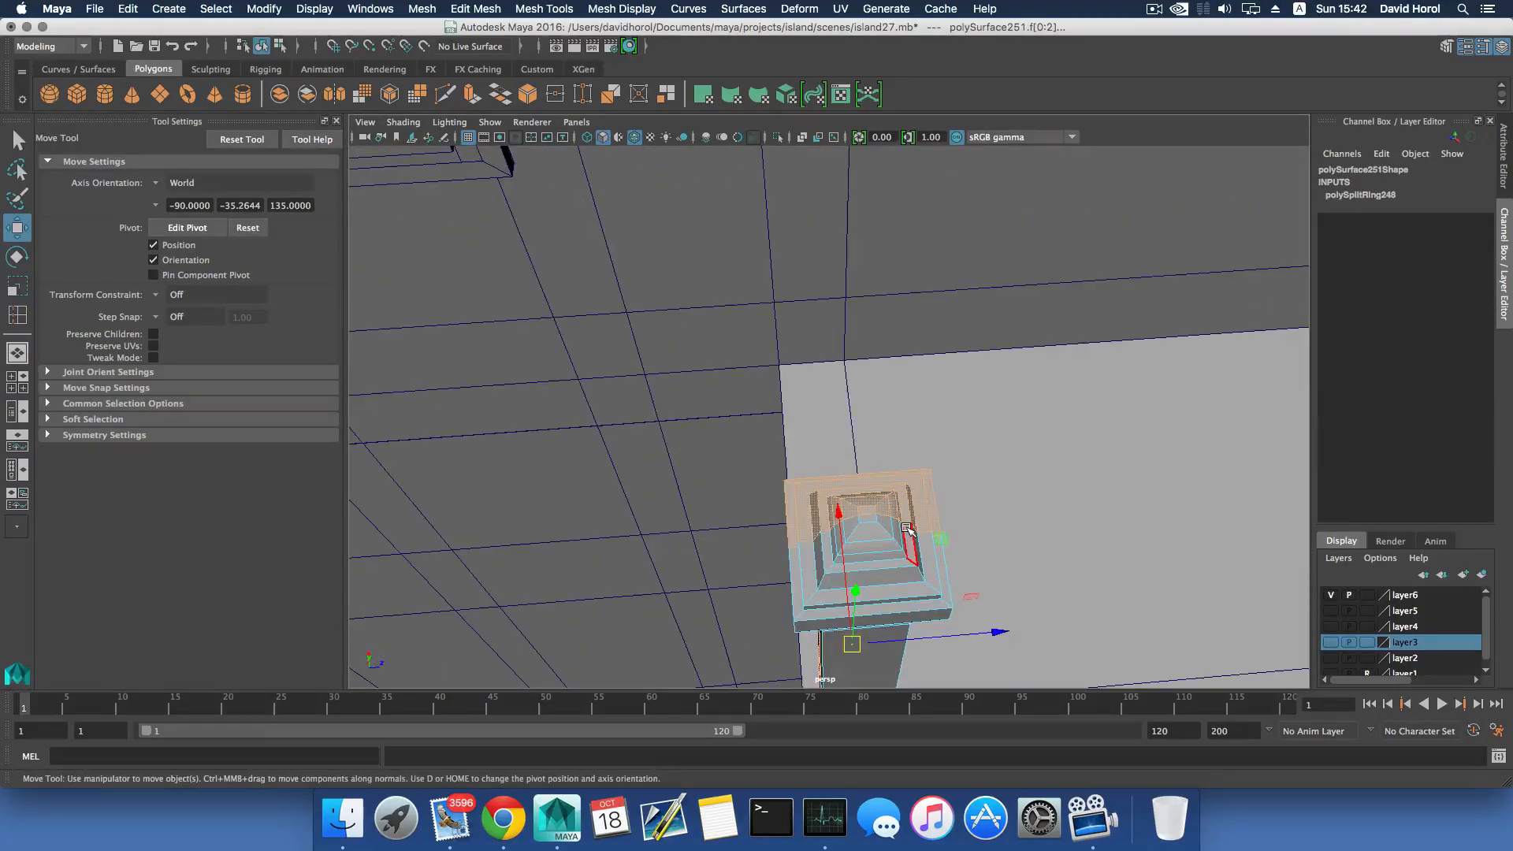
{"action": "key", "text": "super+z"}
{"action": "scroll", "coordinate": [905, 525], "scroll_direction": "down", "scroll_amount": 5}
{"action": "left_click_drag", "start_coordinate": [901, 519], "coordinate": [956, 476], "text": "alt"}
{"action": "key", "text": "F8"}
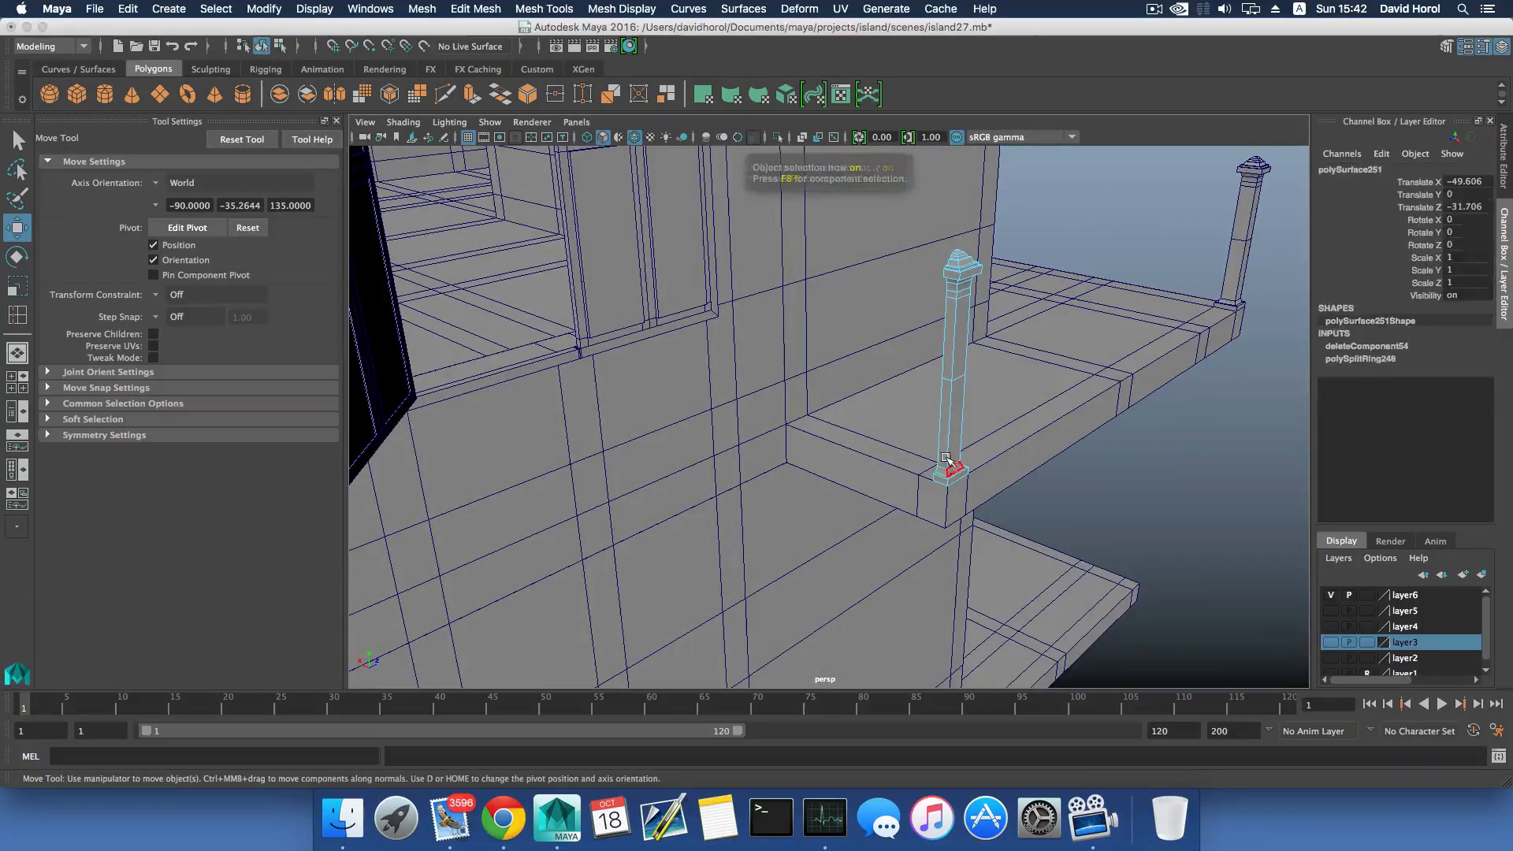
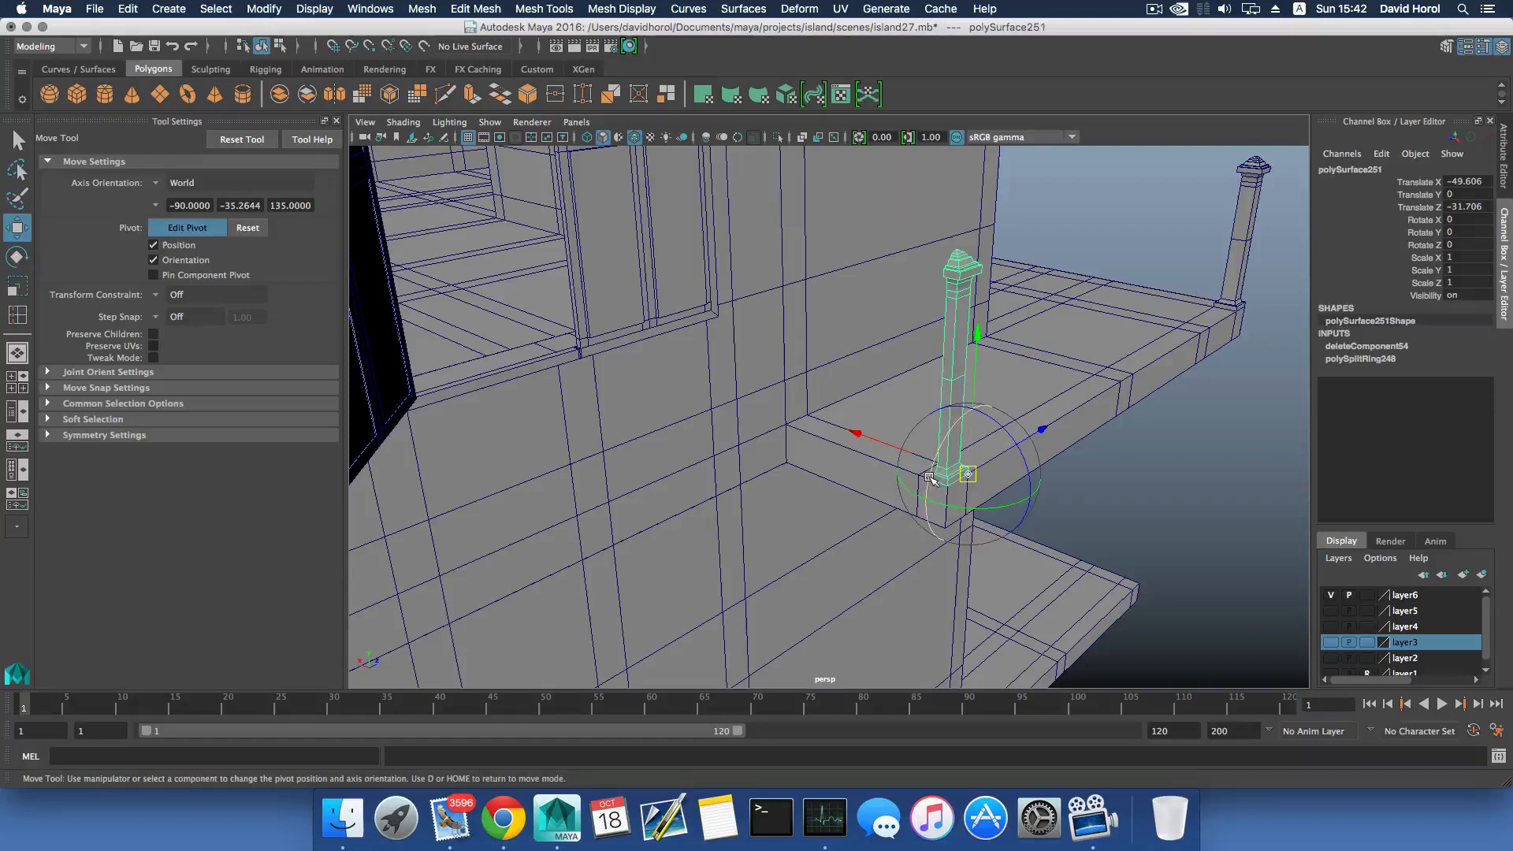
Set the half post's pivot at its base corner and snap the post back against the house's side wall.
{"action": "key", "text": "q"}
{"action": "key", "text": "w"}
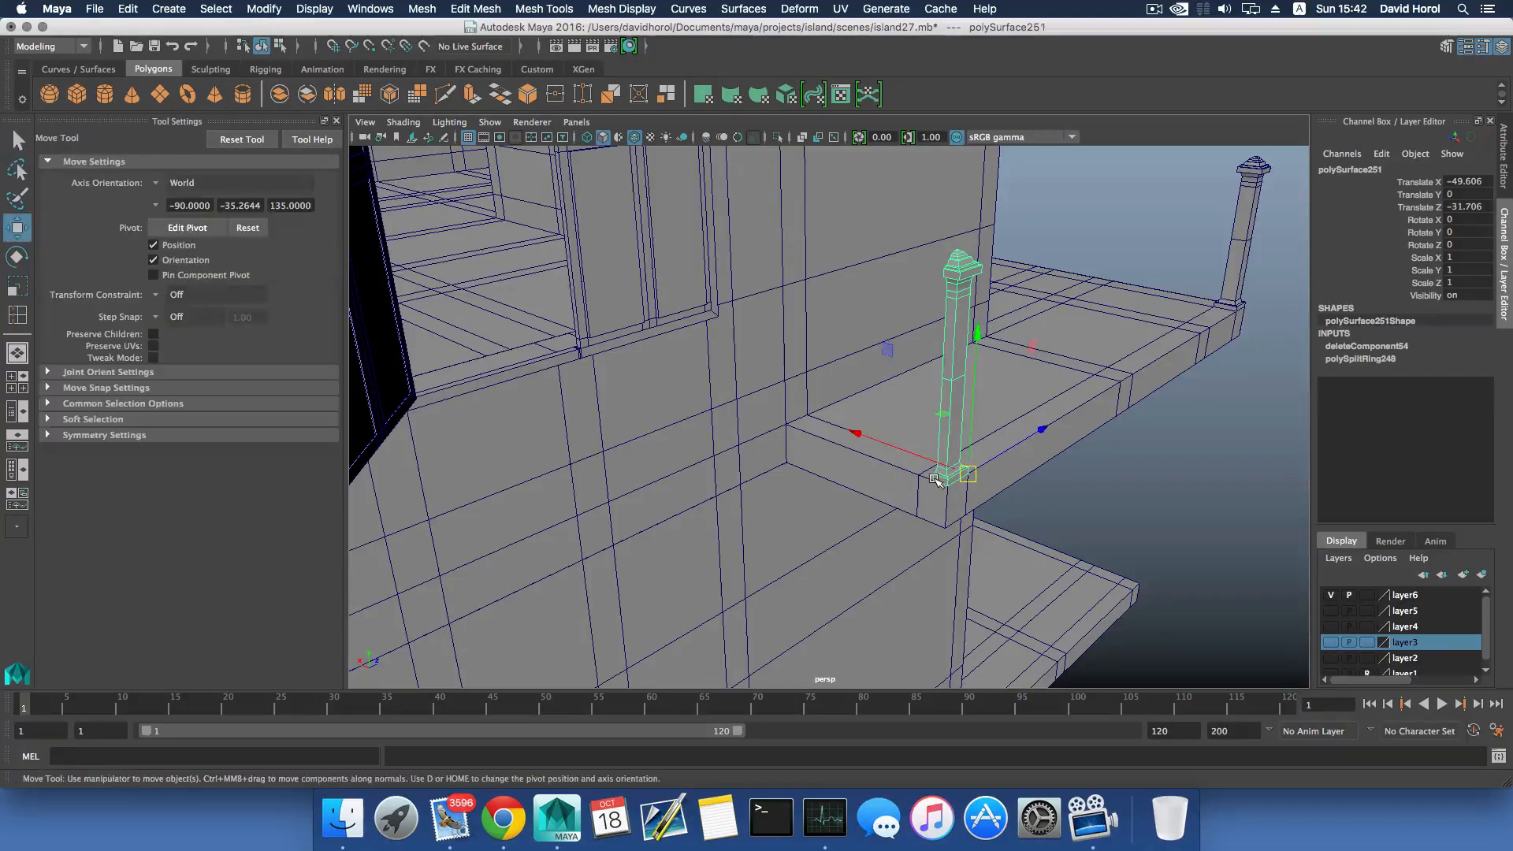
{"action": "key", "text": "d"}
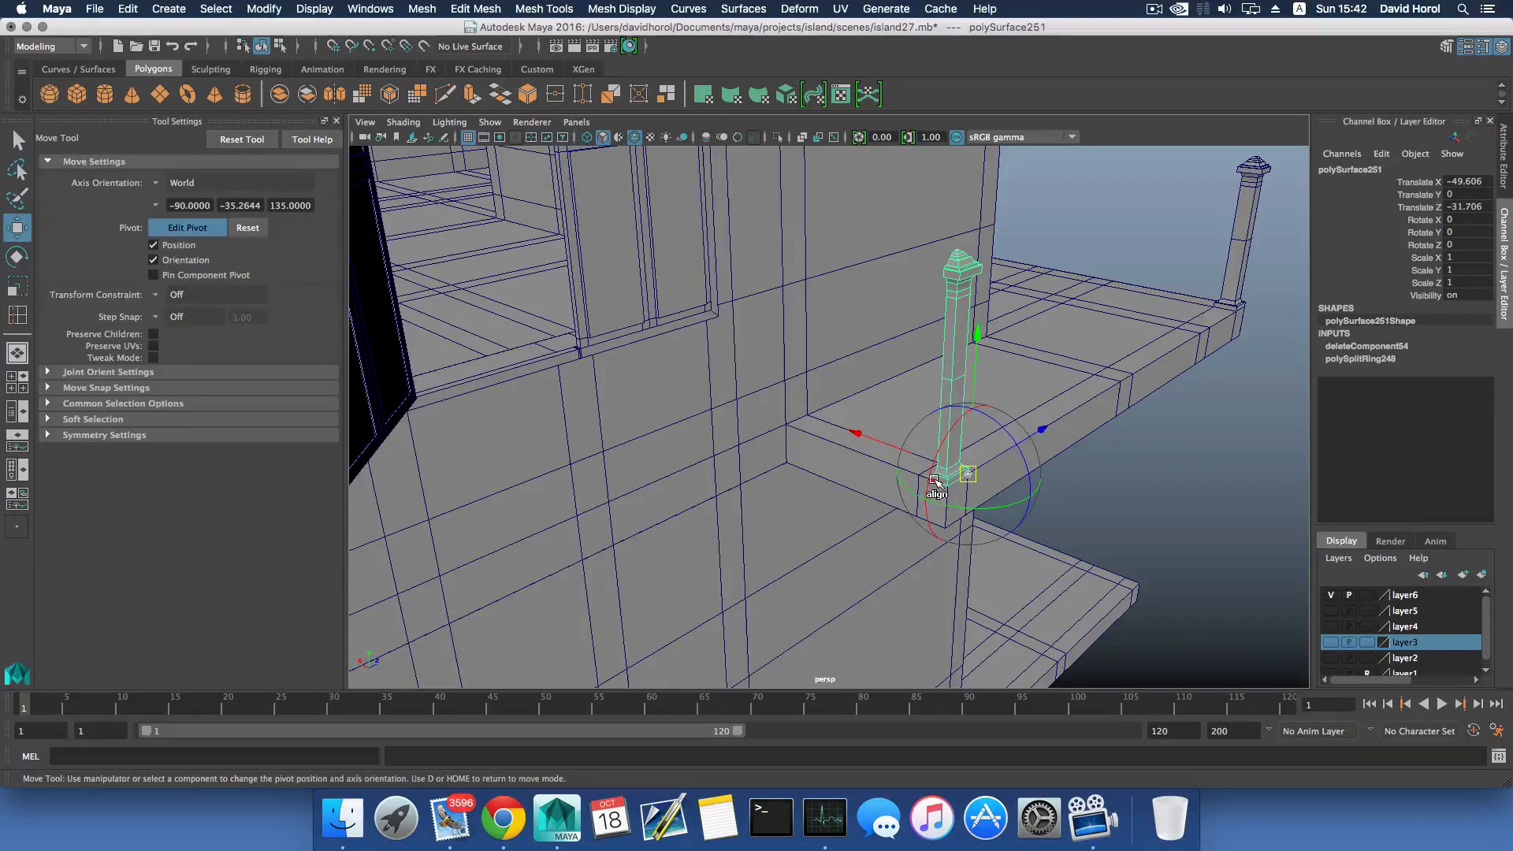
{"action": "left_click", "coordinate": [935, 482]}
{"action": "key", "text": "d"}
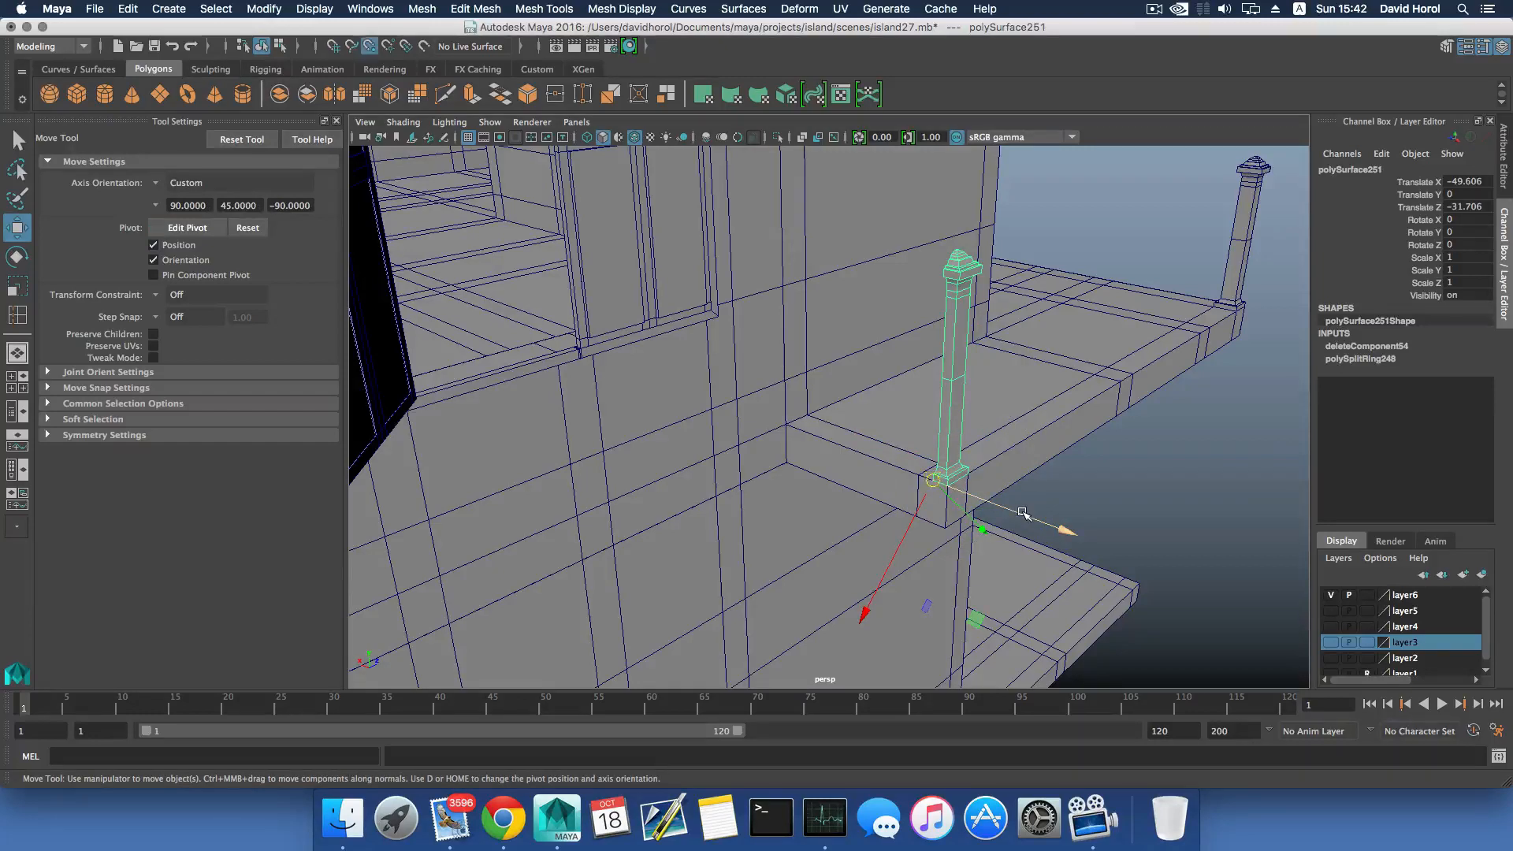
{"action": "left_click_drag", "start_coordinate": [1023, 513], "coordinate": [808, 423]}
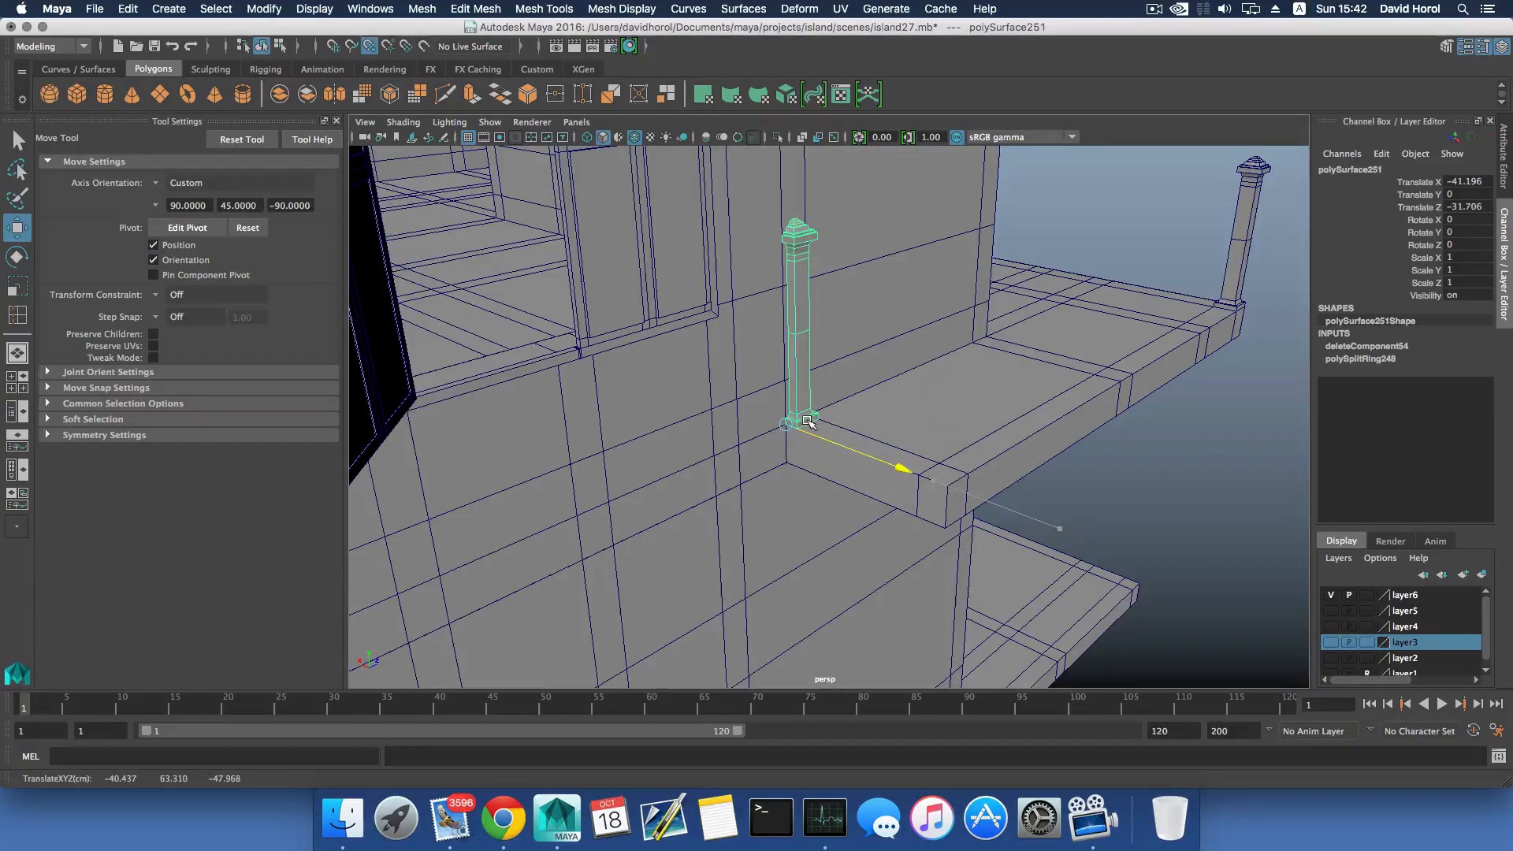
Duplicate the full post at the outer front corner and move the copy along Z to the rear outer corner.
{"action": "left_click", "coordinate": [1241, 258]}
{"action": "key", "text": "ctrl+d"}
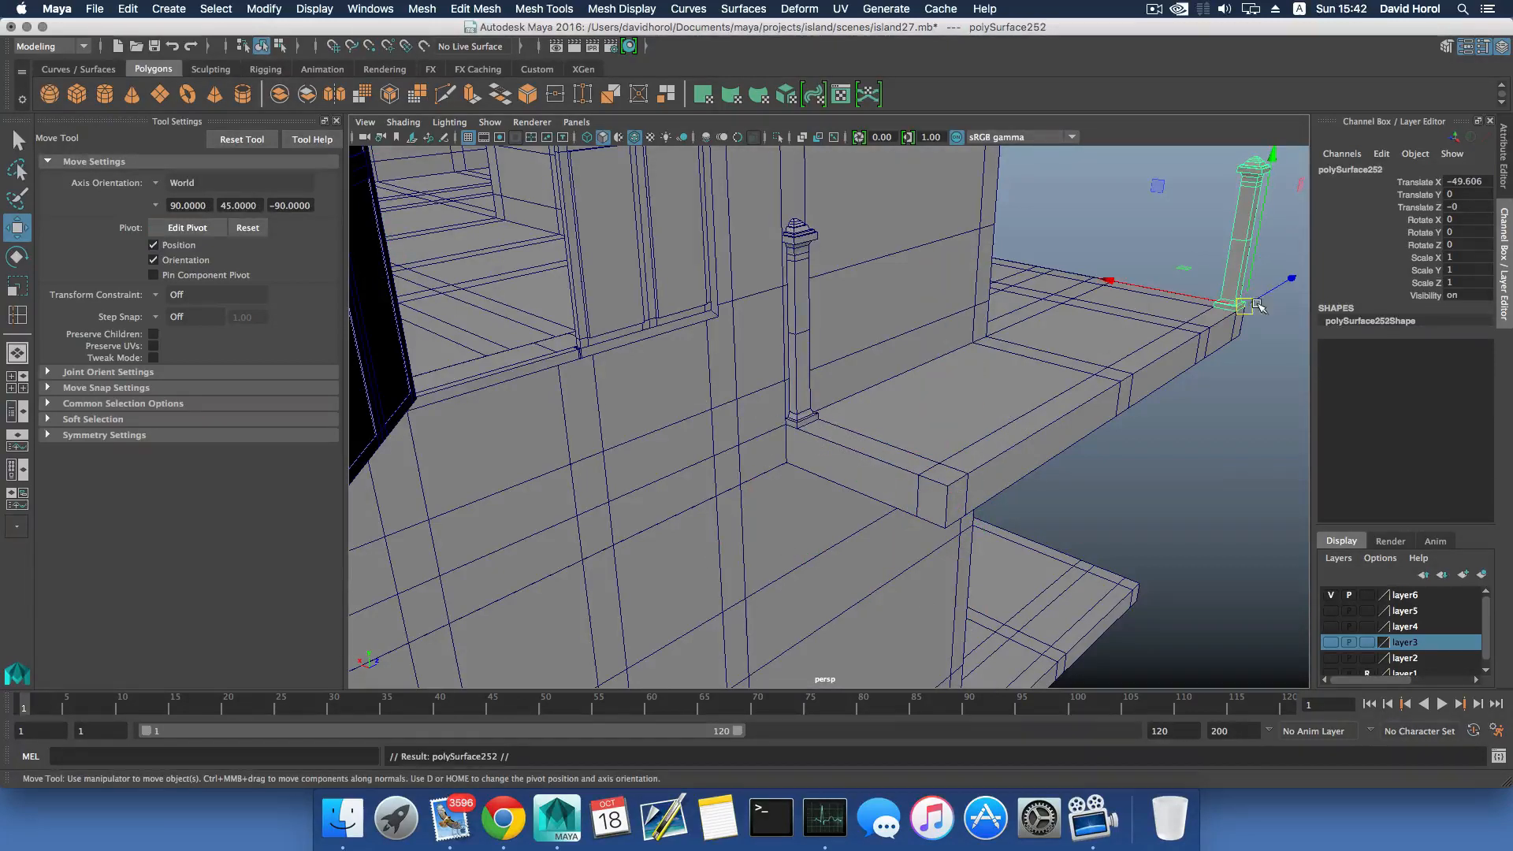
{"action": "left_click_drag", "start_coordinate": [1266, 293], "coordinate": [1009, 449]}
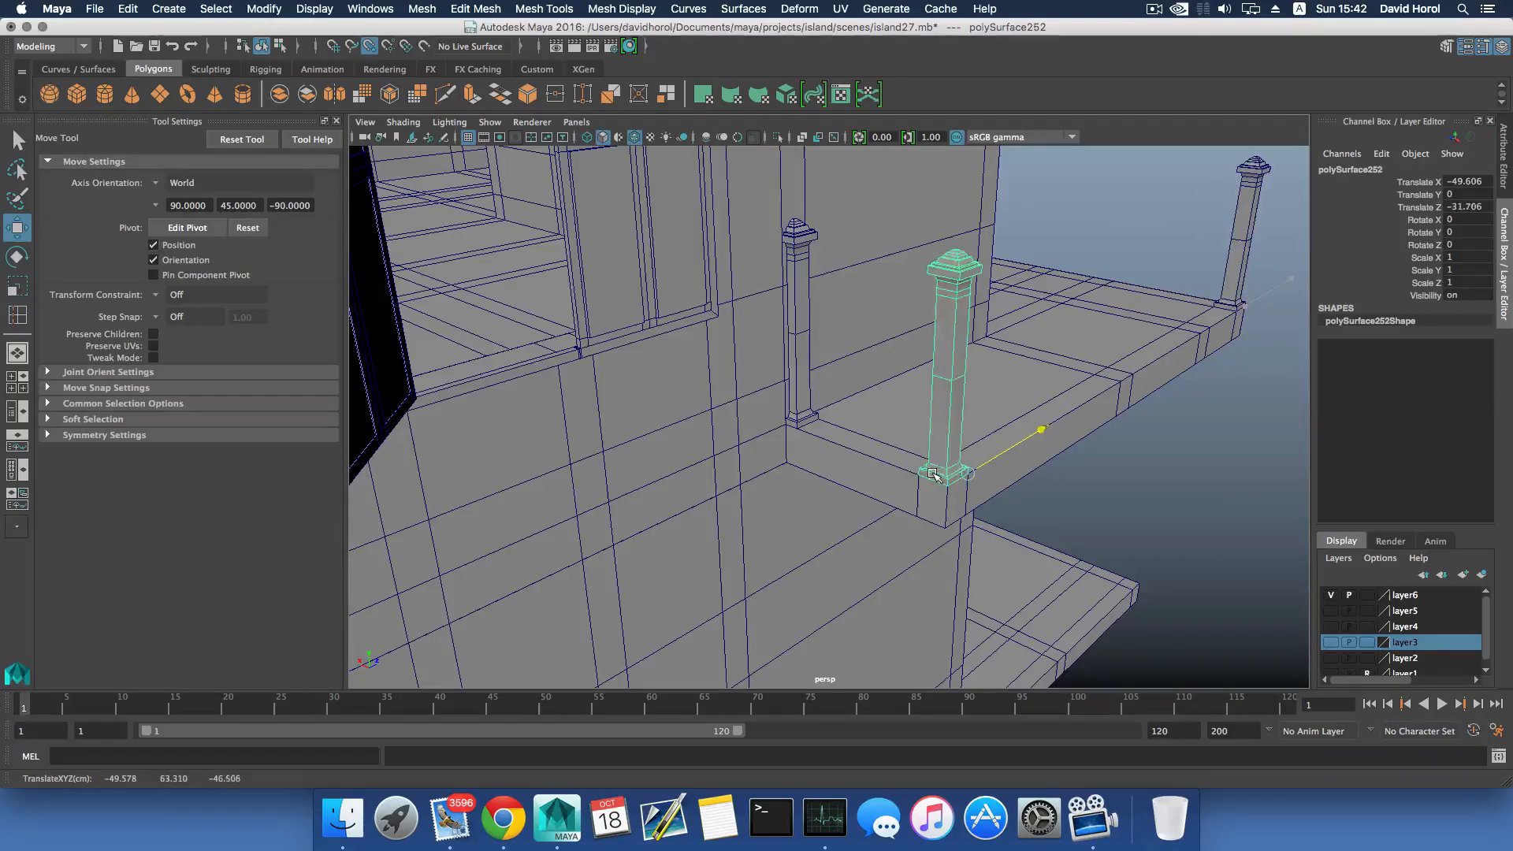
Duplicate the side wall's half post and move the copy onto the balcony floor in front of the large opening.
{"action": "left_click_drag", "start_coordinate": [1183, 359], "coordinate": [879, 319], "text": "alt"}
{"action": "left_click", "coordinate": [845, 289]}
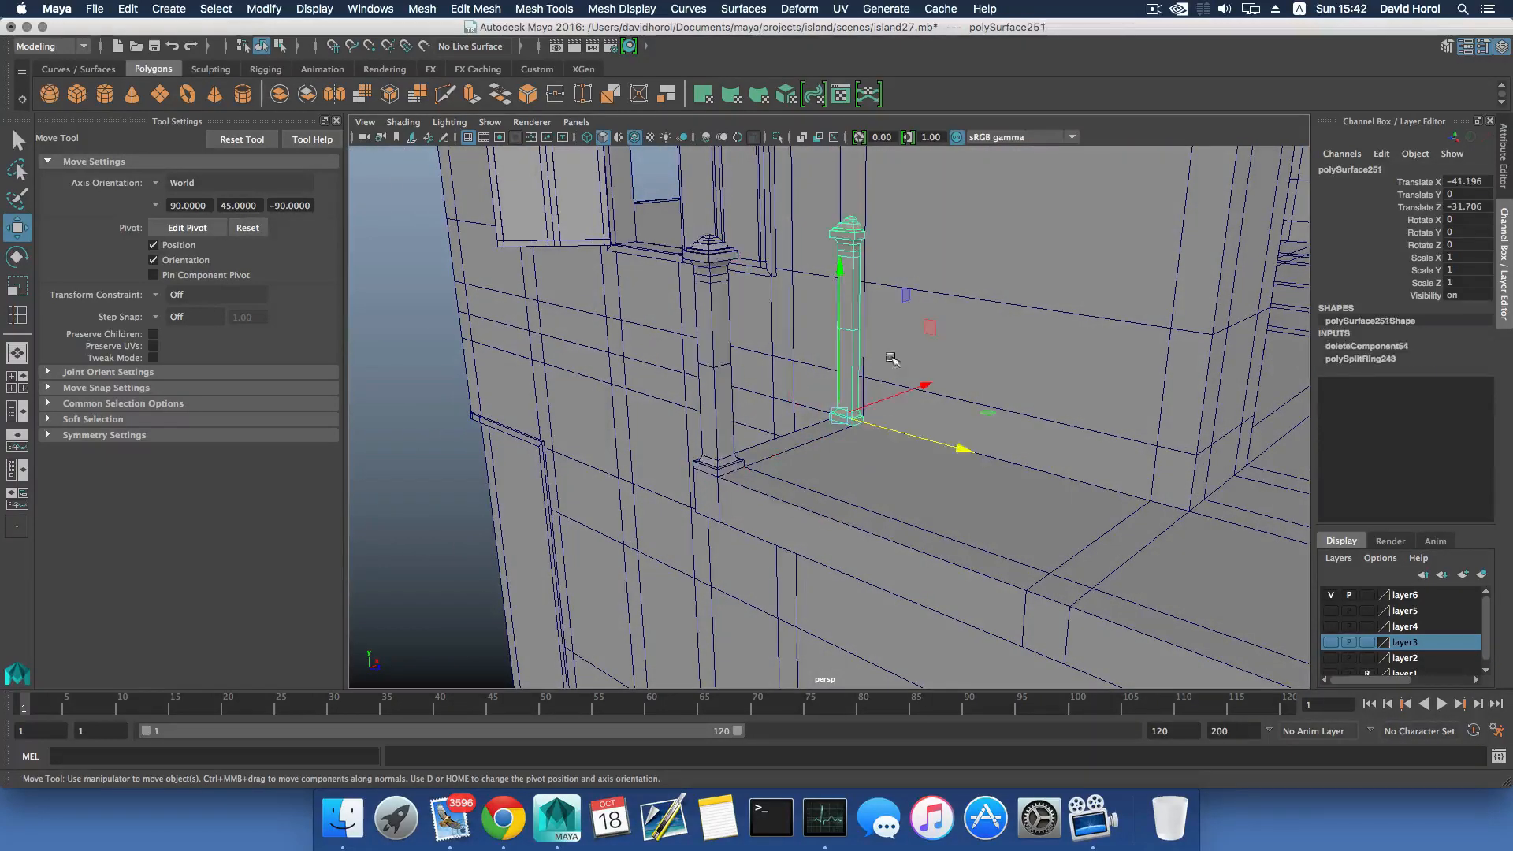
{"action": "key", "text": "ctrl+d"}
{"action": "left_click_drag", "start_coordinate": [948, 449], "coordinate": [1324, 551]}
{"action": "scroll", "coordinate": [1132, 502], "scroll_direction": "down", "scroll_amount": 3}
{"action": "left_click_drag", "start_coordinate": [1131, 502], "coordinate": [1267, 531], "text": "alt"}
{"action": "right_click_drag", "start_coordinate": [1267, 532], "coordinate": [1124, 509], "text": "alt"}
{"action": "left_click_drag", "start_coordinate": [1125, 510], "coordinate": [872, 496], "text": "alt"}
Rotate the copied half post 90 degrees about Y and place it against the wall behind the original corner post.
{"action": "key", "text": "e"}
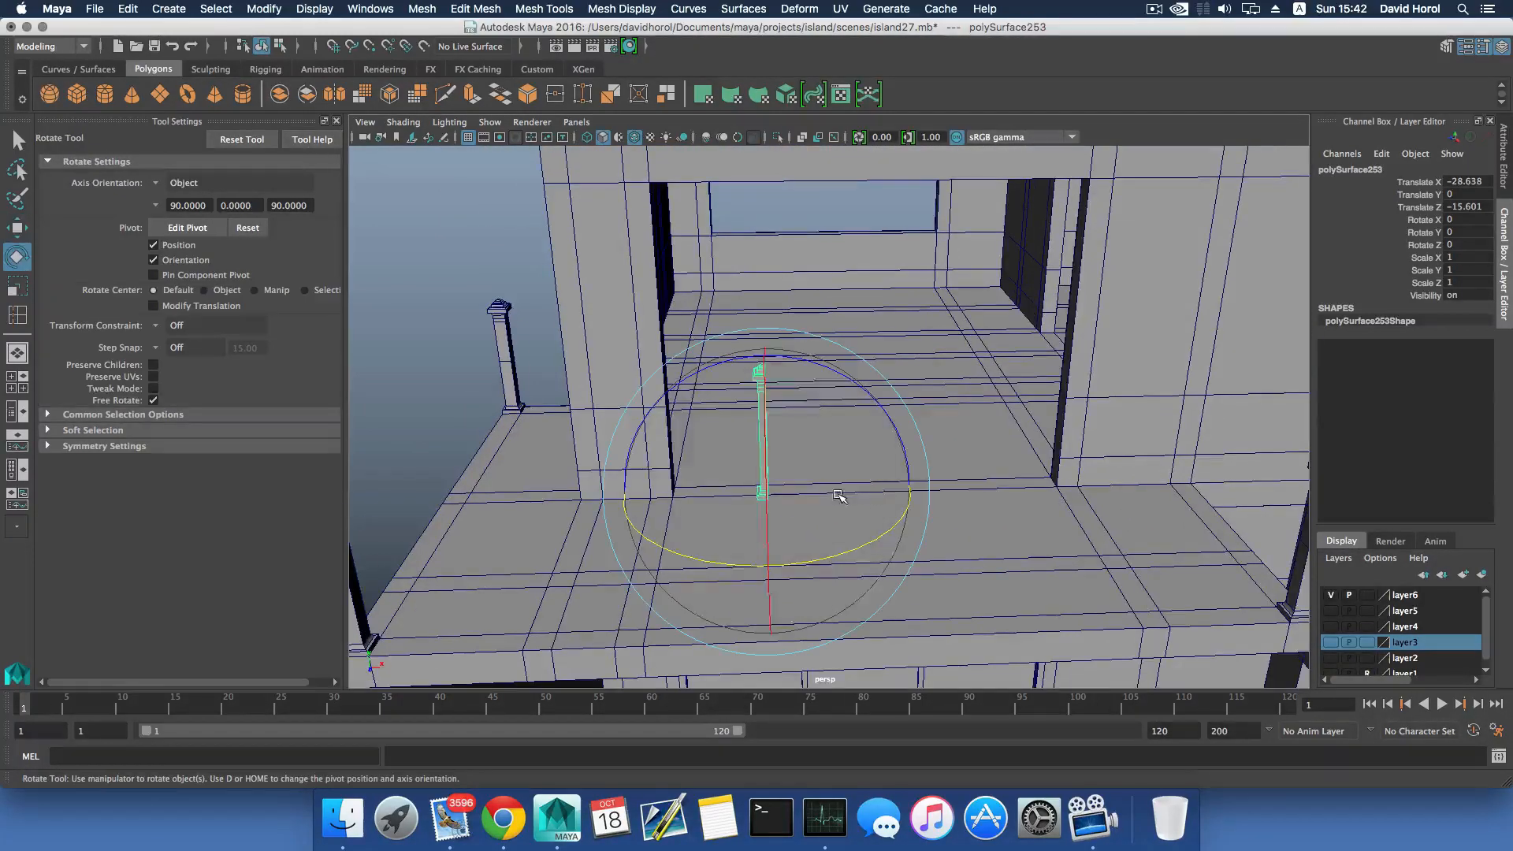
{"action": "left_click_drag", "start_coordinate": [788, 563], "coordinate": [884, 539]}
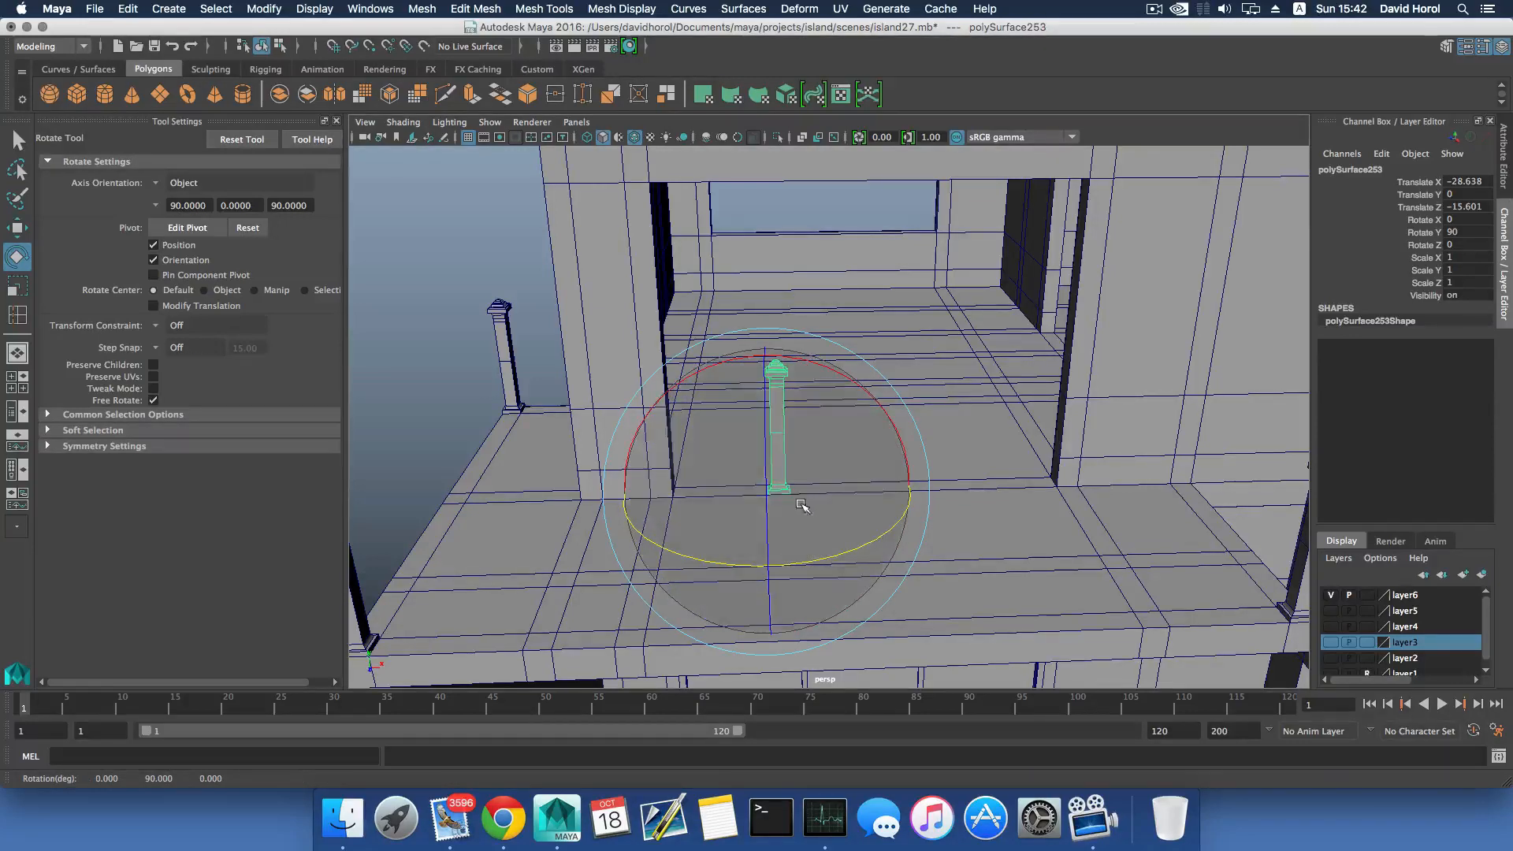
{"action": "key", "text": "w"}
{"action": "left_click_drag", "start_coordinate": [771, 493], "coordinate": [1171, 483]}
{"action": "scroll", "coordinate": [1165, 481], "scroll_direction": "down", "scroll_amount": 5}
{"action": "left_click_drag", "start_coordinate": [678, 513], "coordinate": [882, 482], "text": "alt"}
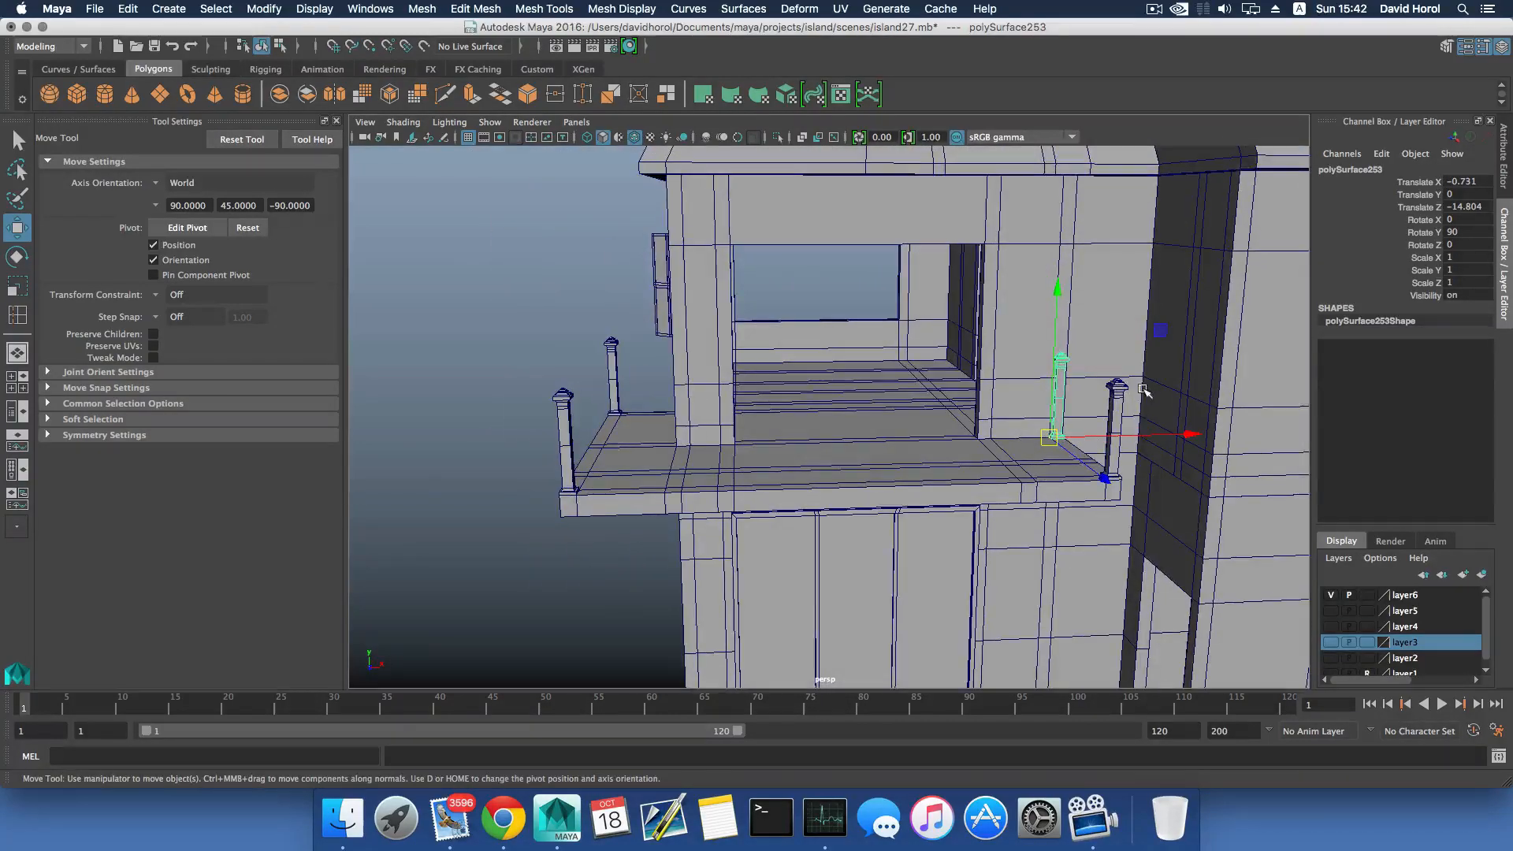
Combine all the balcony's corner posts and wall half posts into a single mesh.
{"action": "left_click", "coordinate": [1116, 405]}
{"action": "left_click", "coordinate": [1062, 368], "text": "shift"}
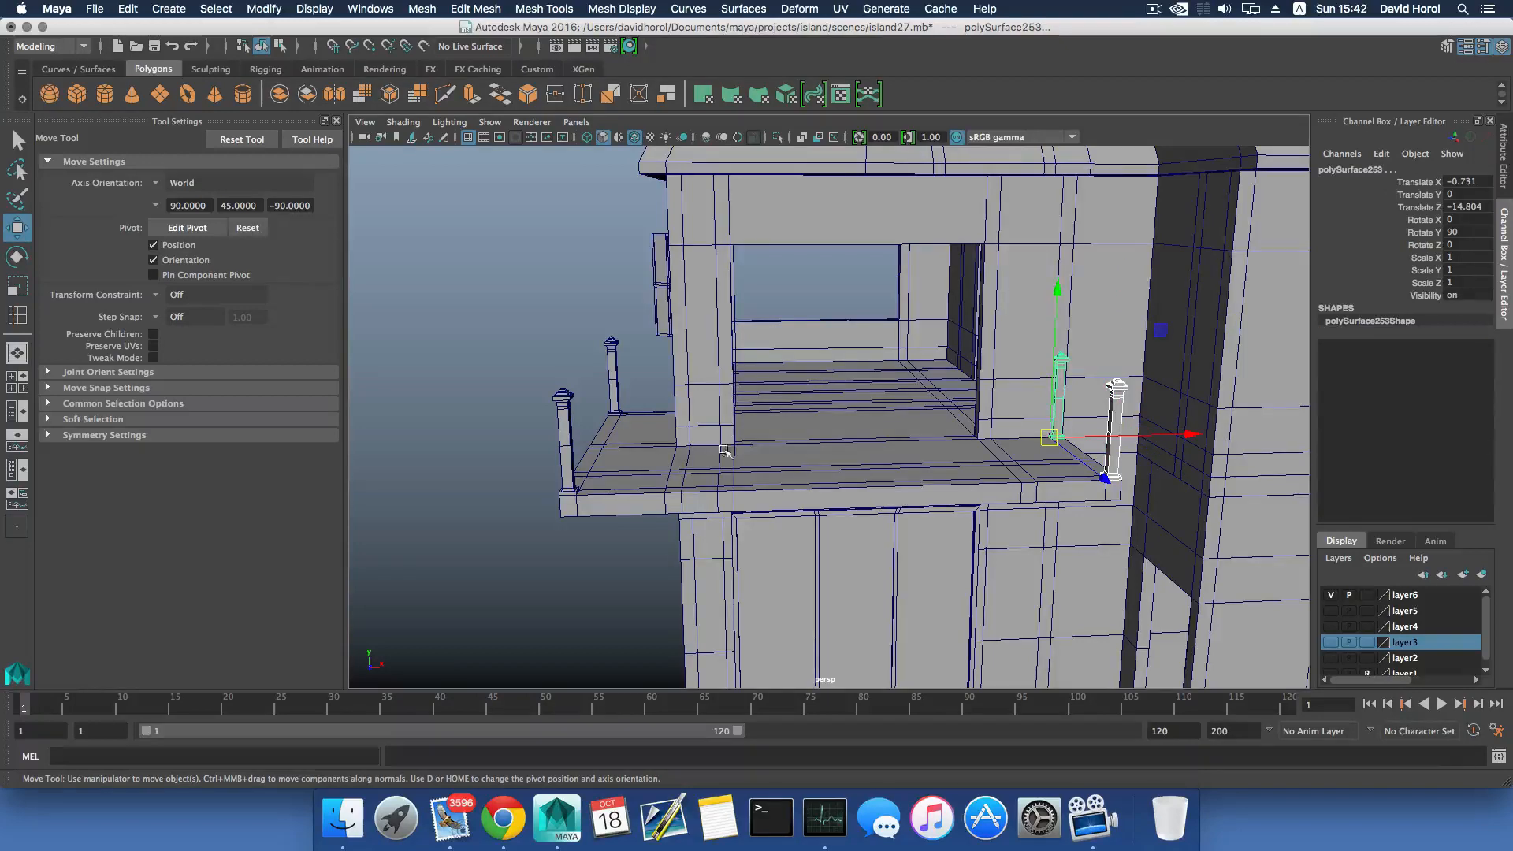
{"action": "middle_click_drag", "start_coordinate": [723, 449], "coordinate": [874, 467], "text": "alt"}
{"action": "left_click", "coordinate": [750, 419], "text": "shift"}
{"action": "left_click_drag", "start_coordinate": [744, 360], "coordinate": [774, 361]}
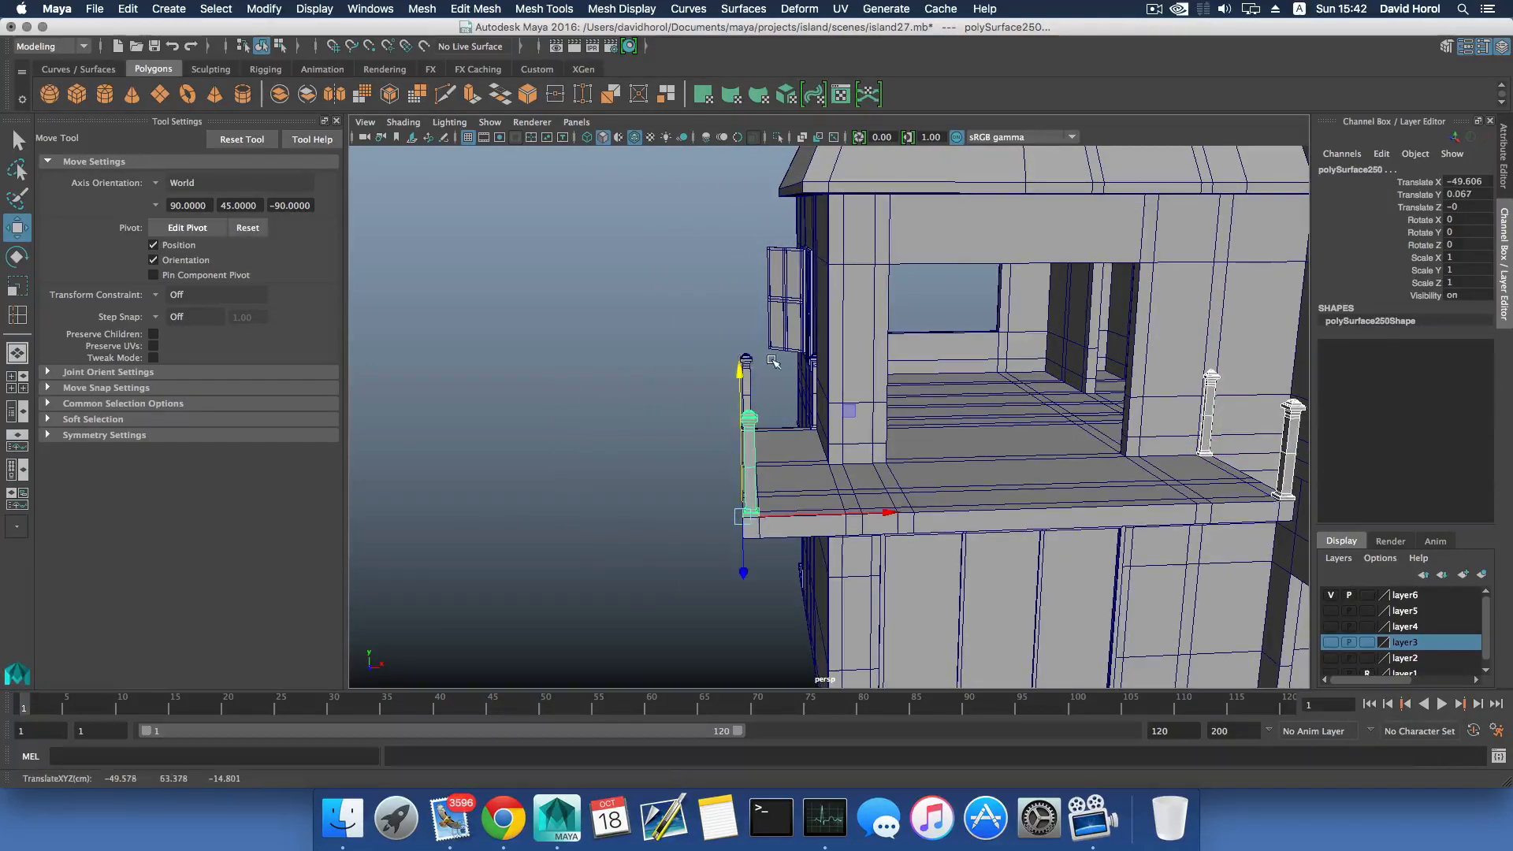
{"action": "left_click", "coordinate": [746, 378], "text": "shift"}
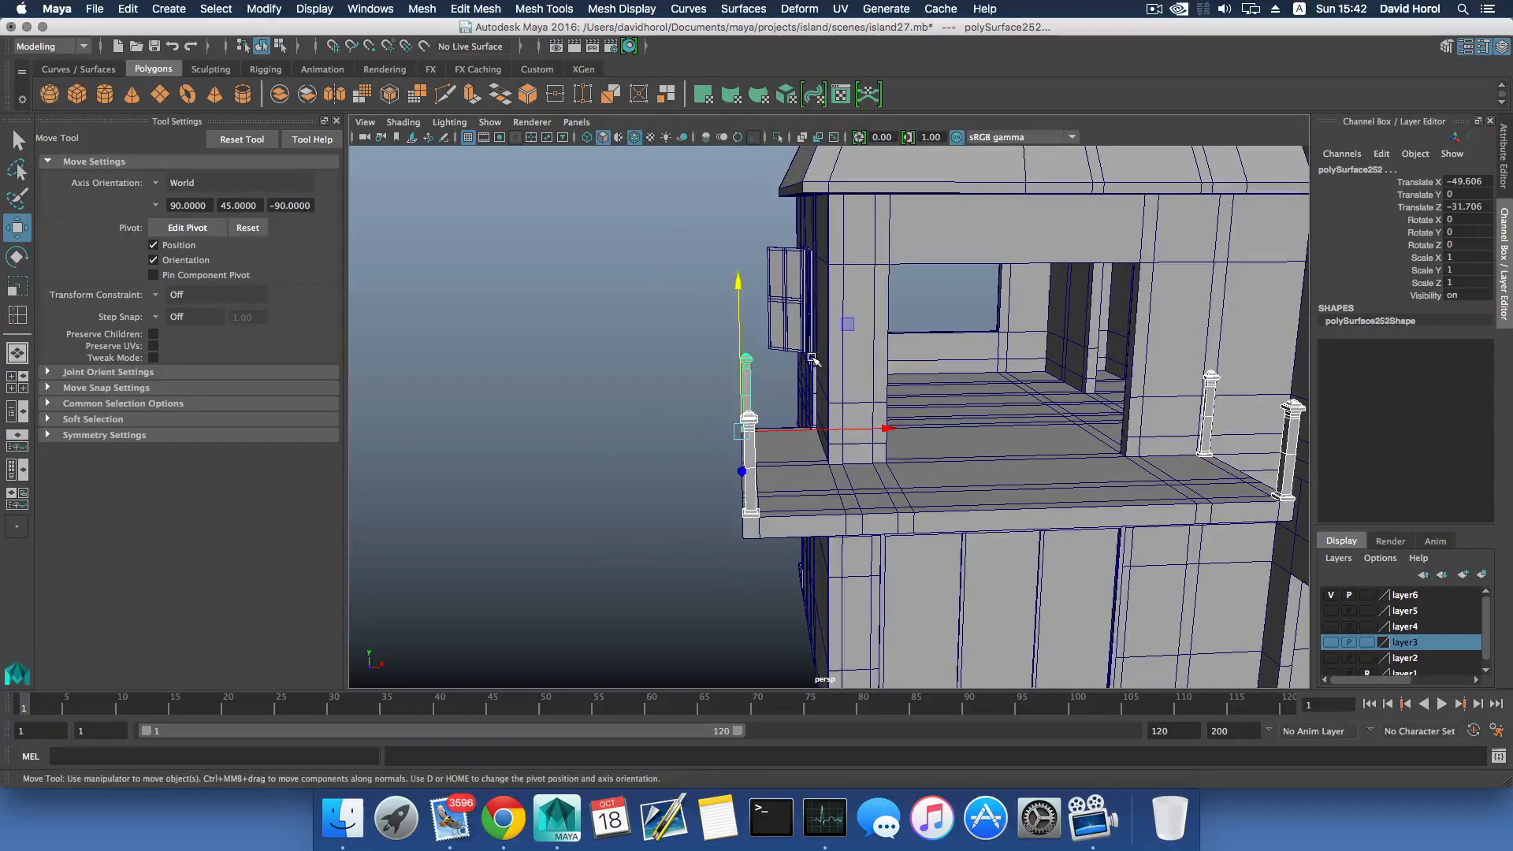
{"action": "left_click", "coordinate": [813, 359], "text": "shift"}
{"action": "left_click_drag", "start_coordinate": [843, 479], "coordinate": [993, 287], "text": "alt"}
{"action": "left_click", "coordinate": [421, 9]}
{"action": "left_click", "coordinate": [440, 63]}
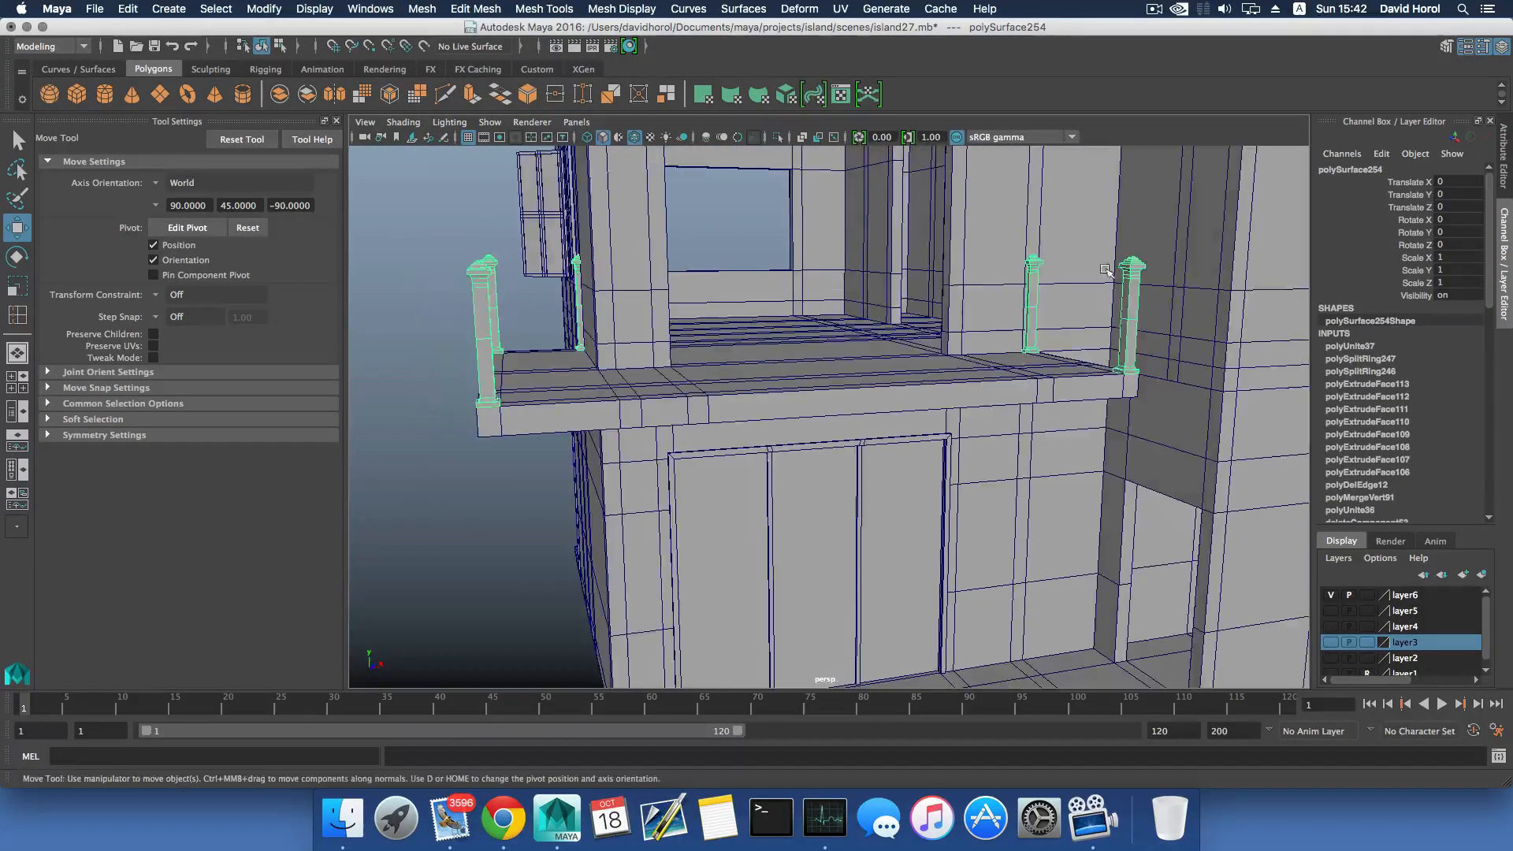
Bridge the facing upper faces of the two front corner posts with the default Bridge settings, forming the front handrail.
{"action": "right_click_drag", "start_coordinate": [1132, 268], "coordinate": [1131, 316]}
{"action": "right_click_drag", "start_coordinate": [934, 301], "coordinate": [1020, 300], "text": "alt"}
{"action": "middle_click_drag", "start_coordinate": [1077, 256], "coordinate": [722, 444], "text": "alt"}
{"action": "left_click", "coordinate": [962, 378]}
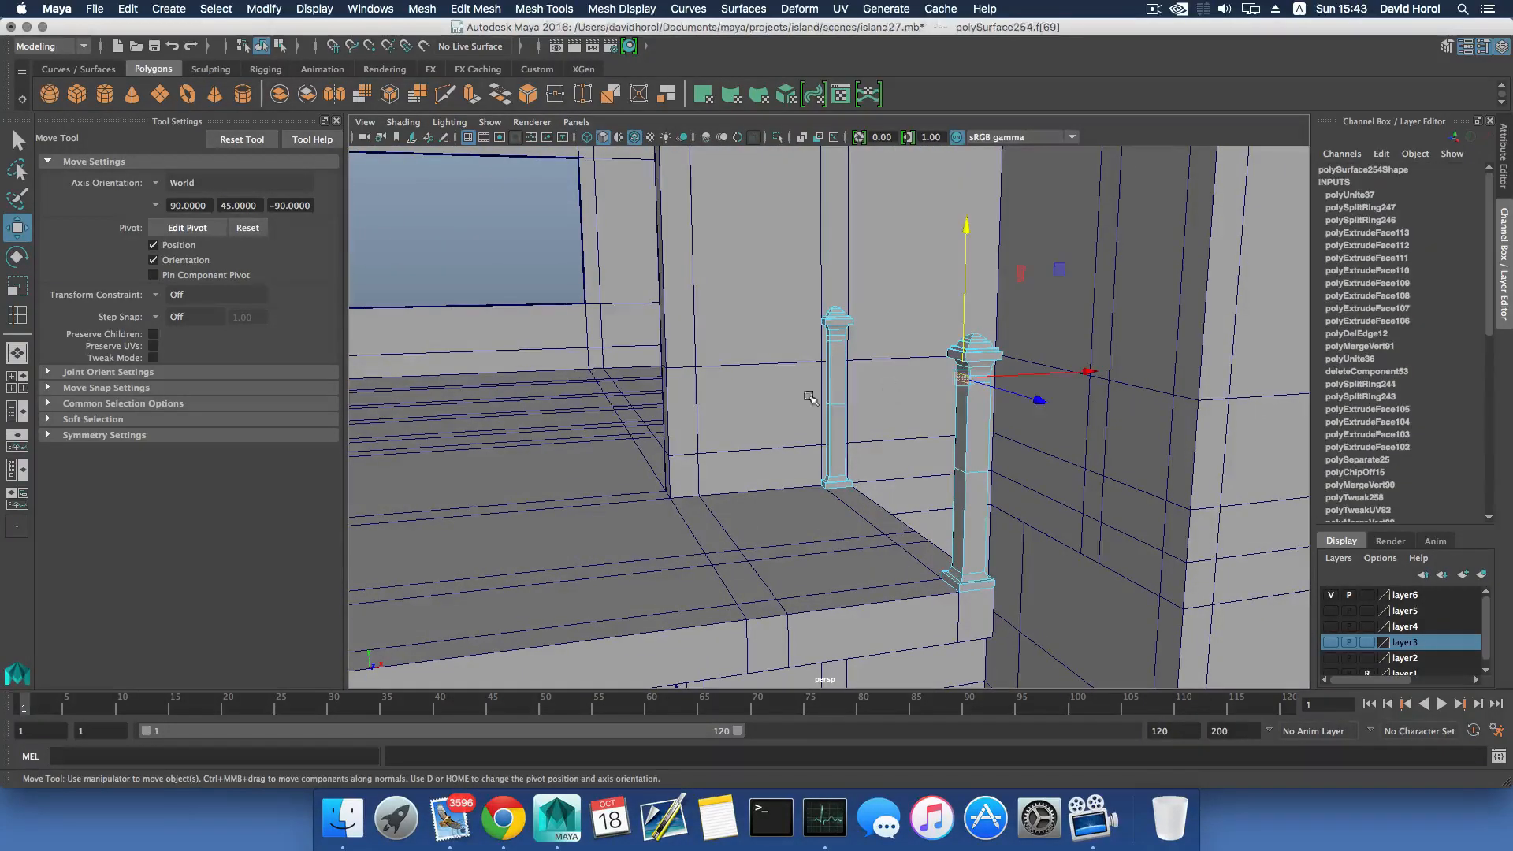
{"action": "middle_click_drag", "start_coordinate": [810, 399], "coordinate": [1159, 339], "text": "alt"}
{"action": "left_click_drag", "start_coordinate": [1159, 339], "coordinate": [797, 345], "text": "alt"}
{"action": "middle_click_drag", "start_coordinate": [402, 272], "coordinate": [644, 317], "text": "alt"}
{"action": "left_click_drag", "start_coordinate": [644, 317], "coordinate": [602, 356], "text": "alt"}
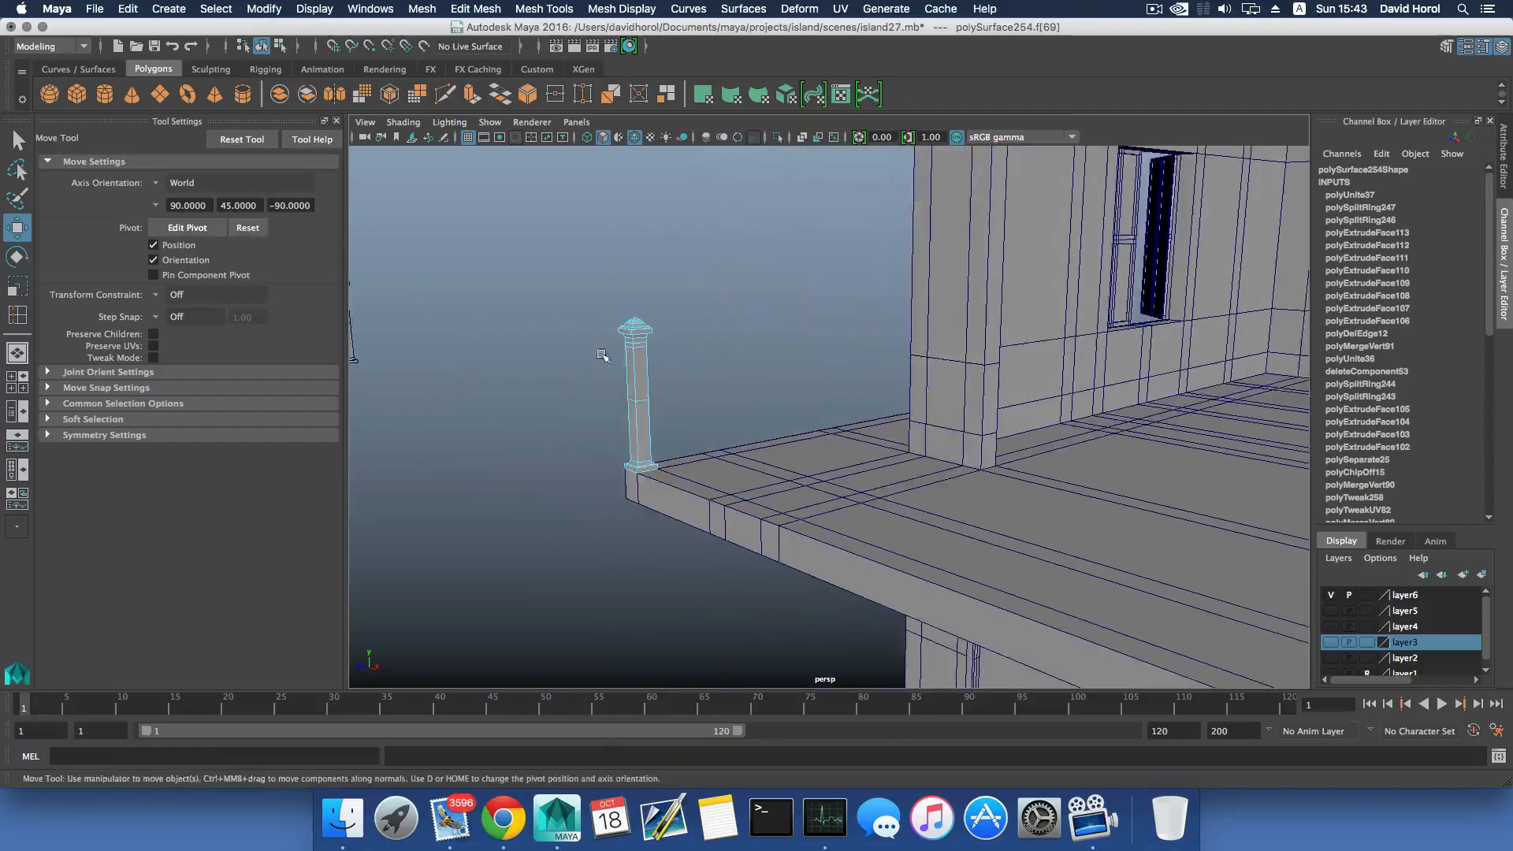
{"action": "left_click", "coordinate": [638, 345], "text": "shift"}
{"action": "left_click_drag", "start_coordinate": [724, 397], "coordinate": [796, 405], "text": "alt"}
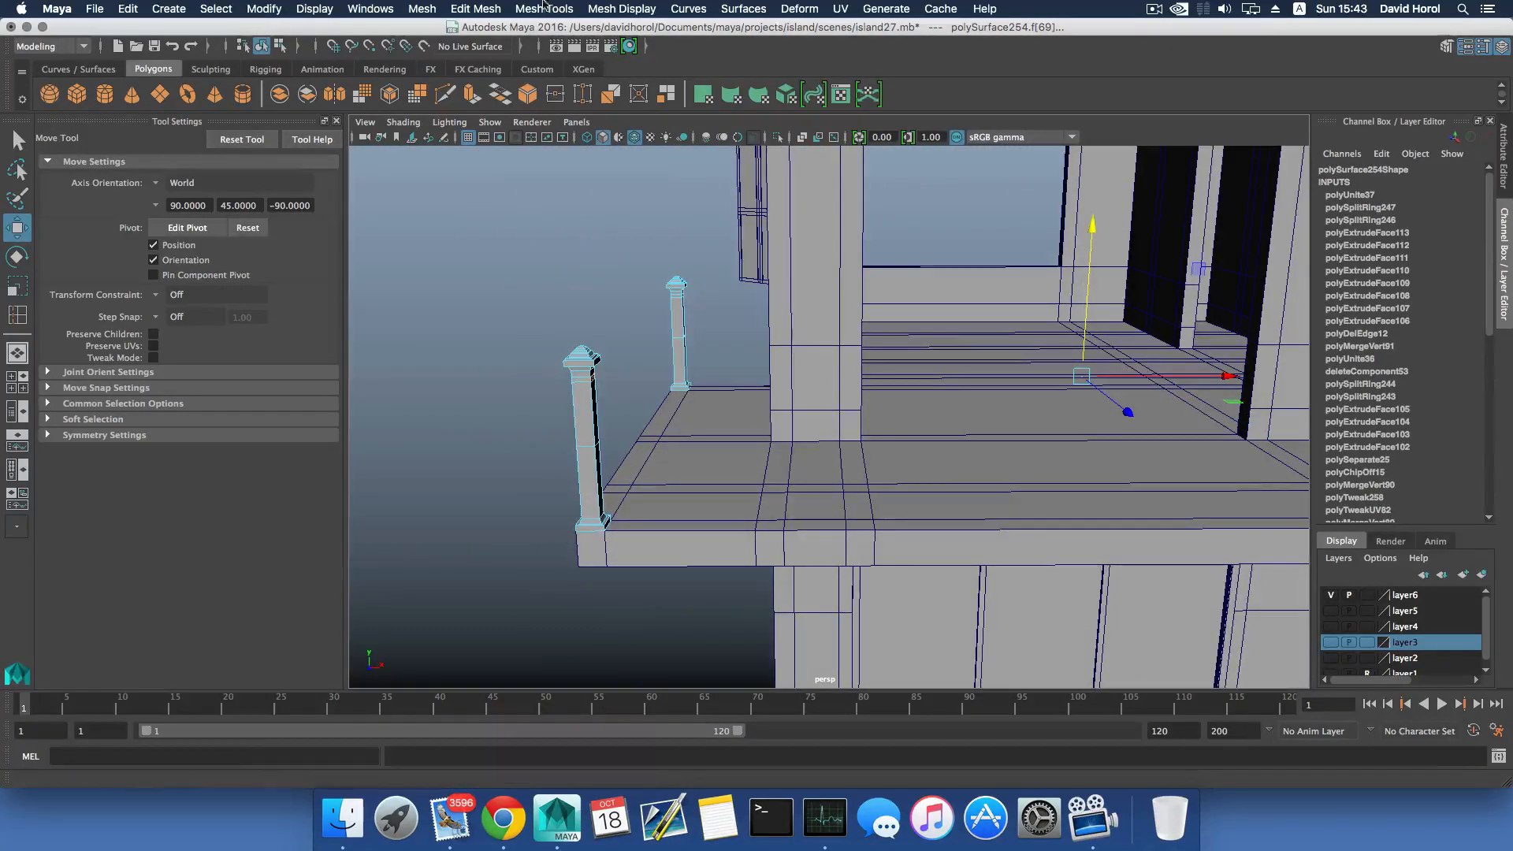
{"action": "left_click", "coordinate": [475, 9]}
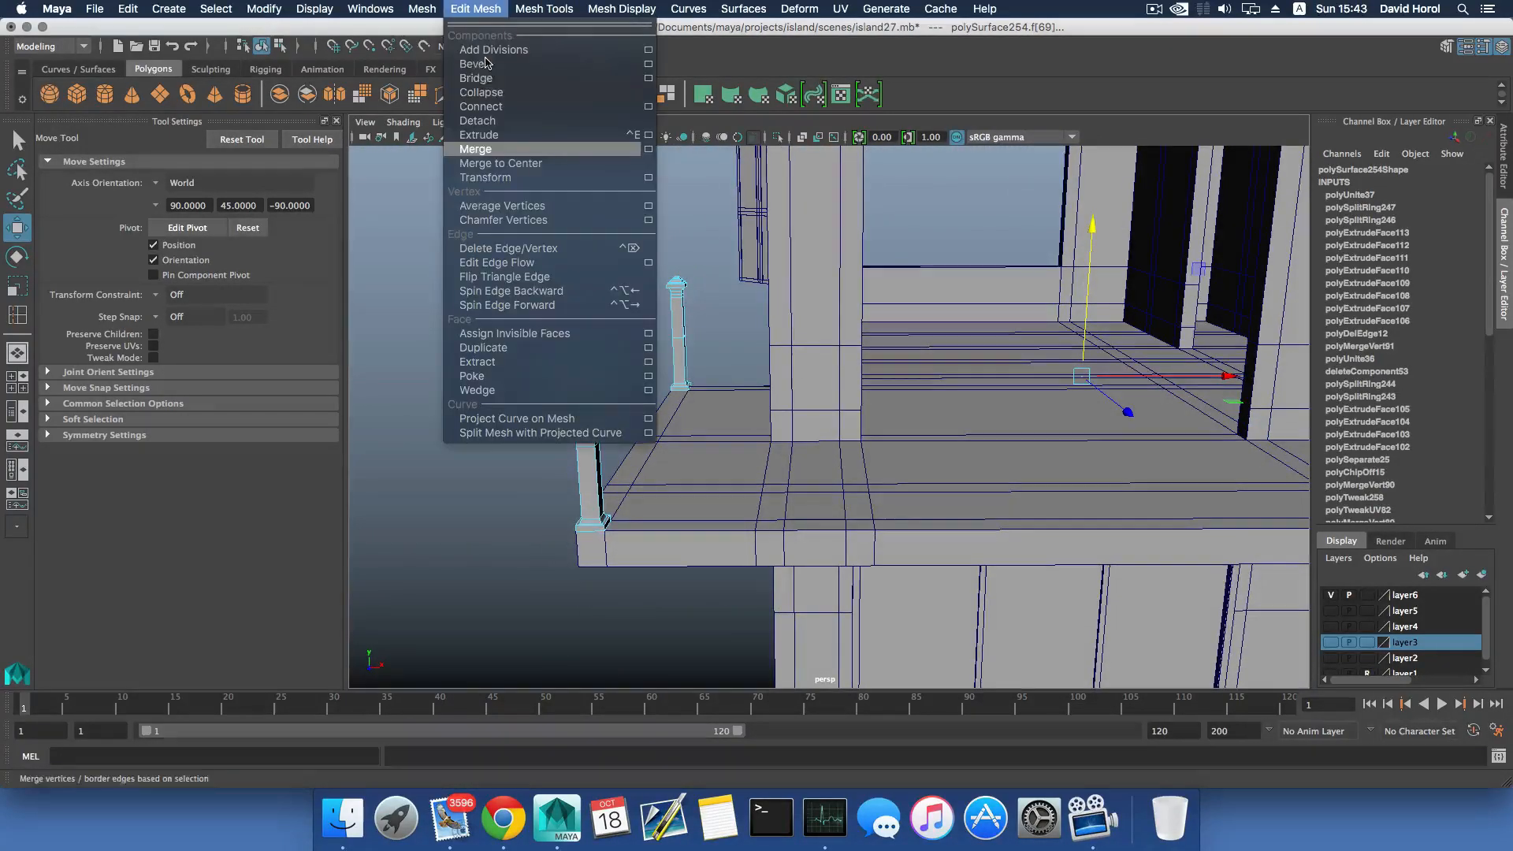
{"action": "left_click", "coordinate": [647, 80]}
{"action": "left_click", "coordinate": [595, 139]}
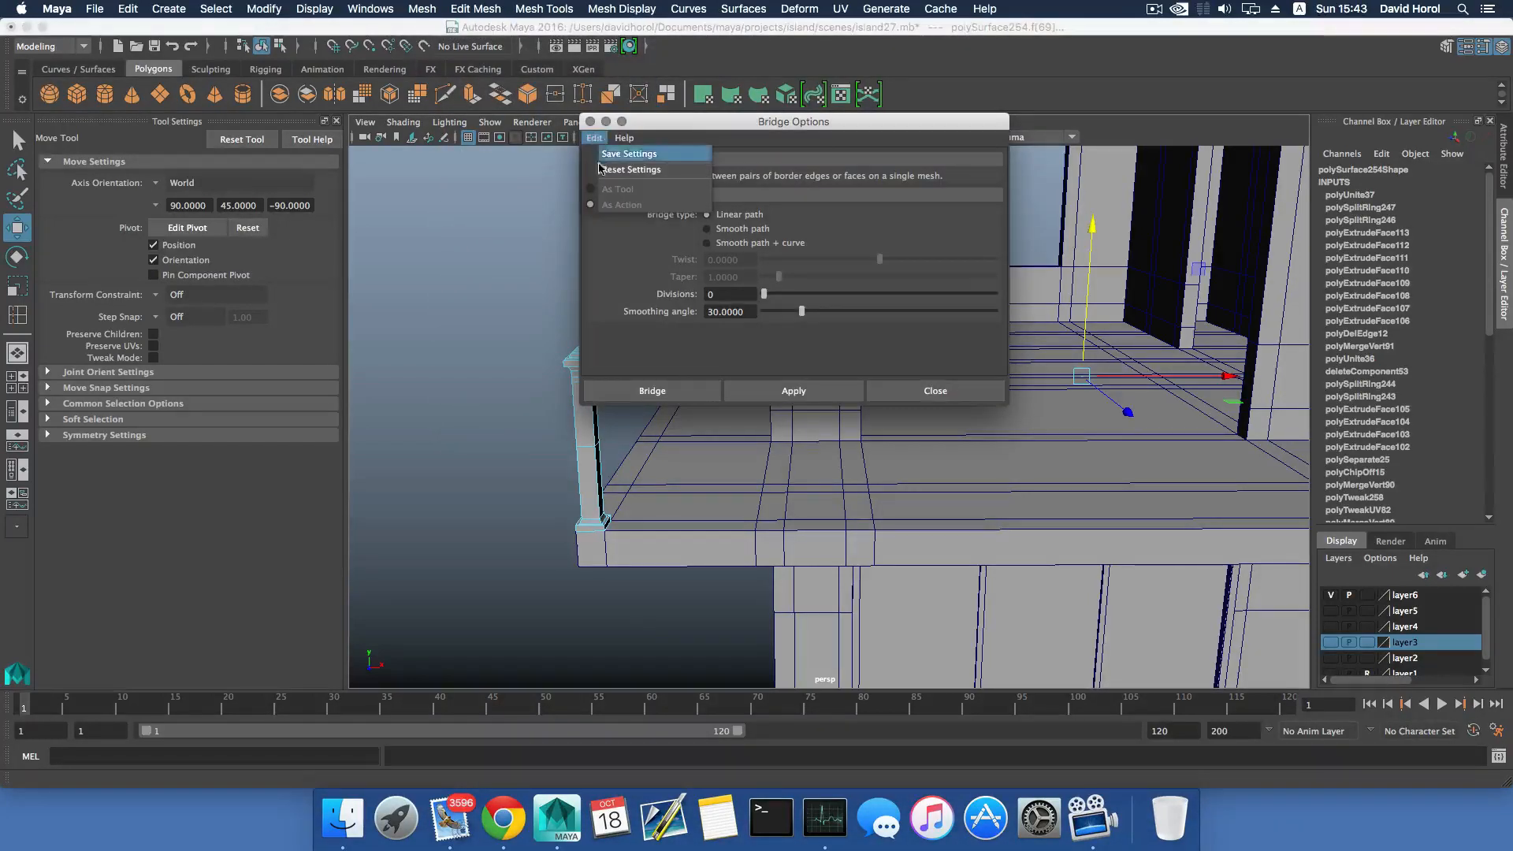
{"action": "left_click", "coordinate": [626, 167]}
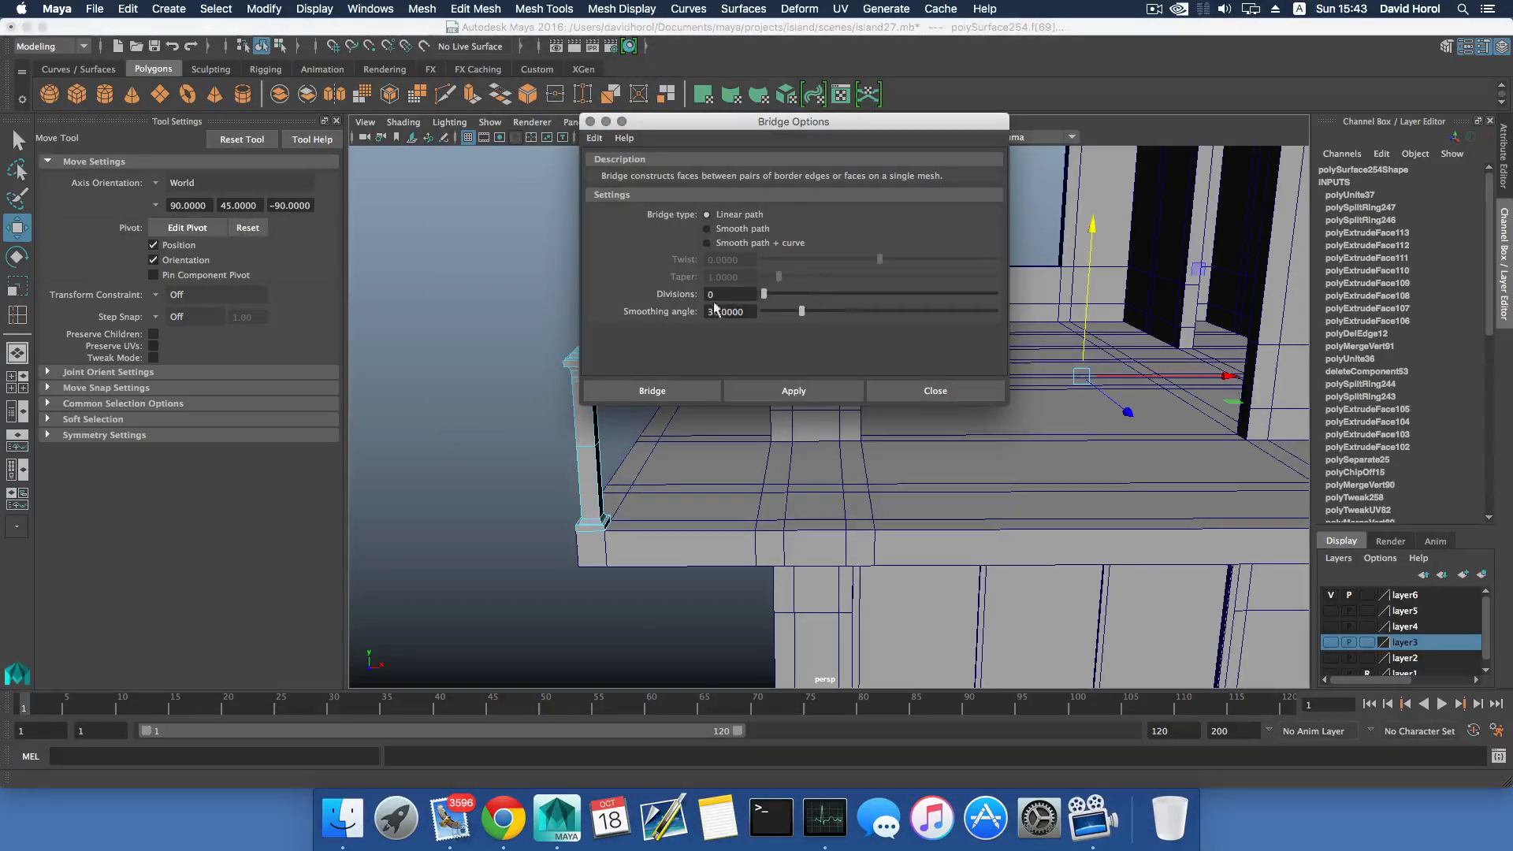
{"action": "left_click", "coordinate": [787, 389]}
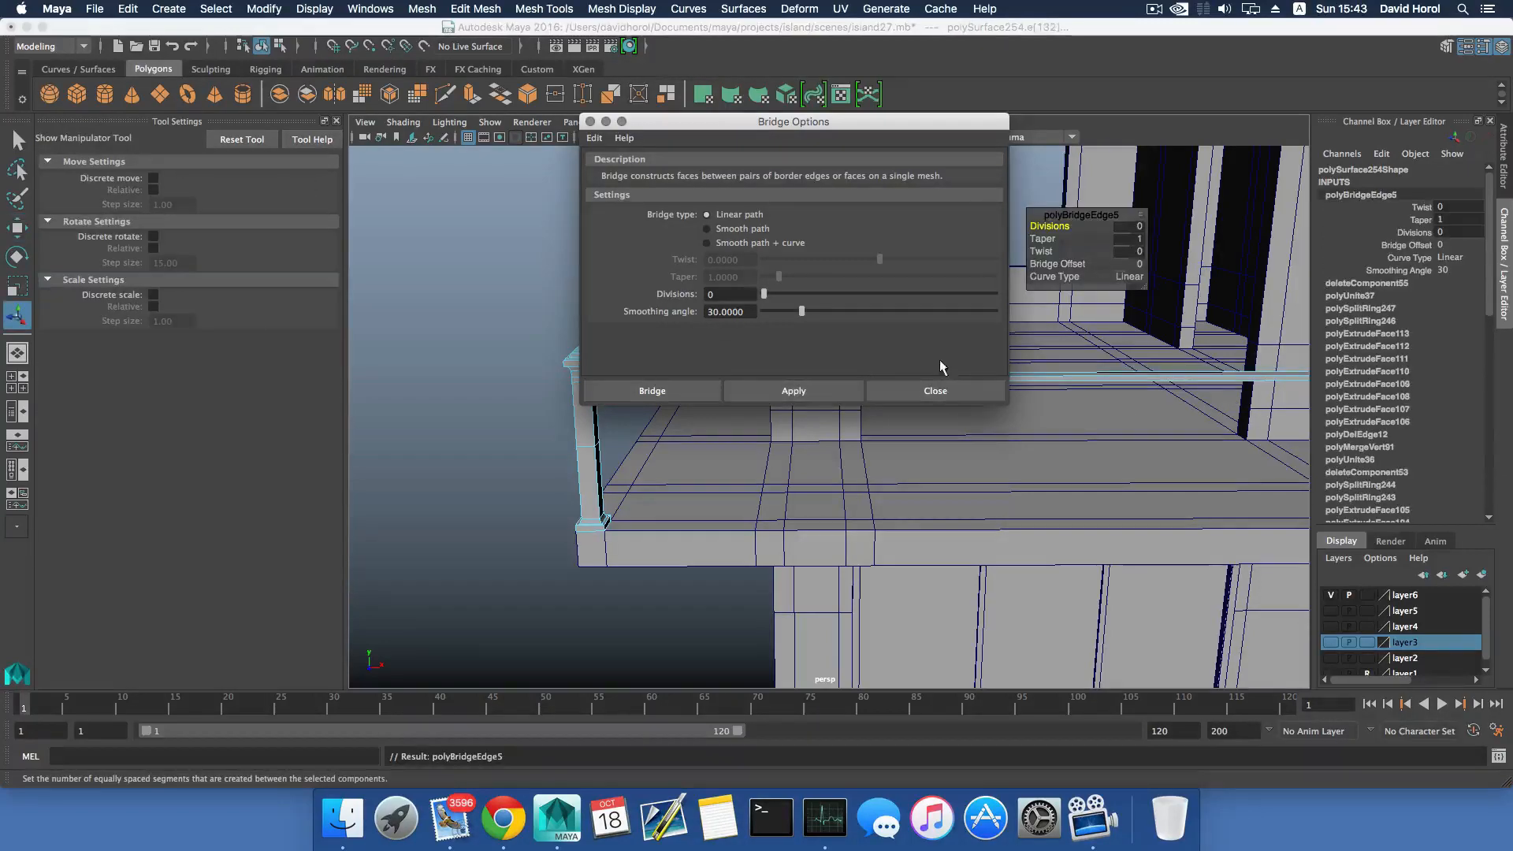
{"action": "left_click", "coordinate": [946, 398]}
Bridge the upper faces of the original front corner post and the half post behind it on the wall beside the large opening.
{"action": "middle_click_drag", "start_coordinate": [963, 364], "coordinate": [753, 369], "text": "alt"}
{"action": "left_click_drag", "start_coordinate": [938, 366], "coordinate": [895, 375], "text": "alt"}
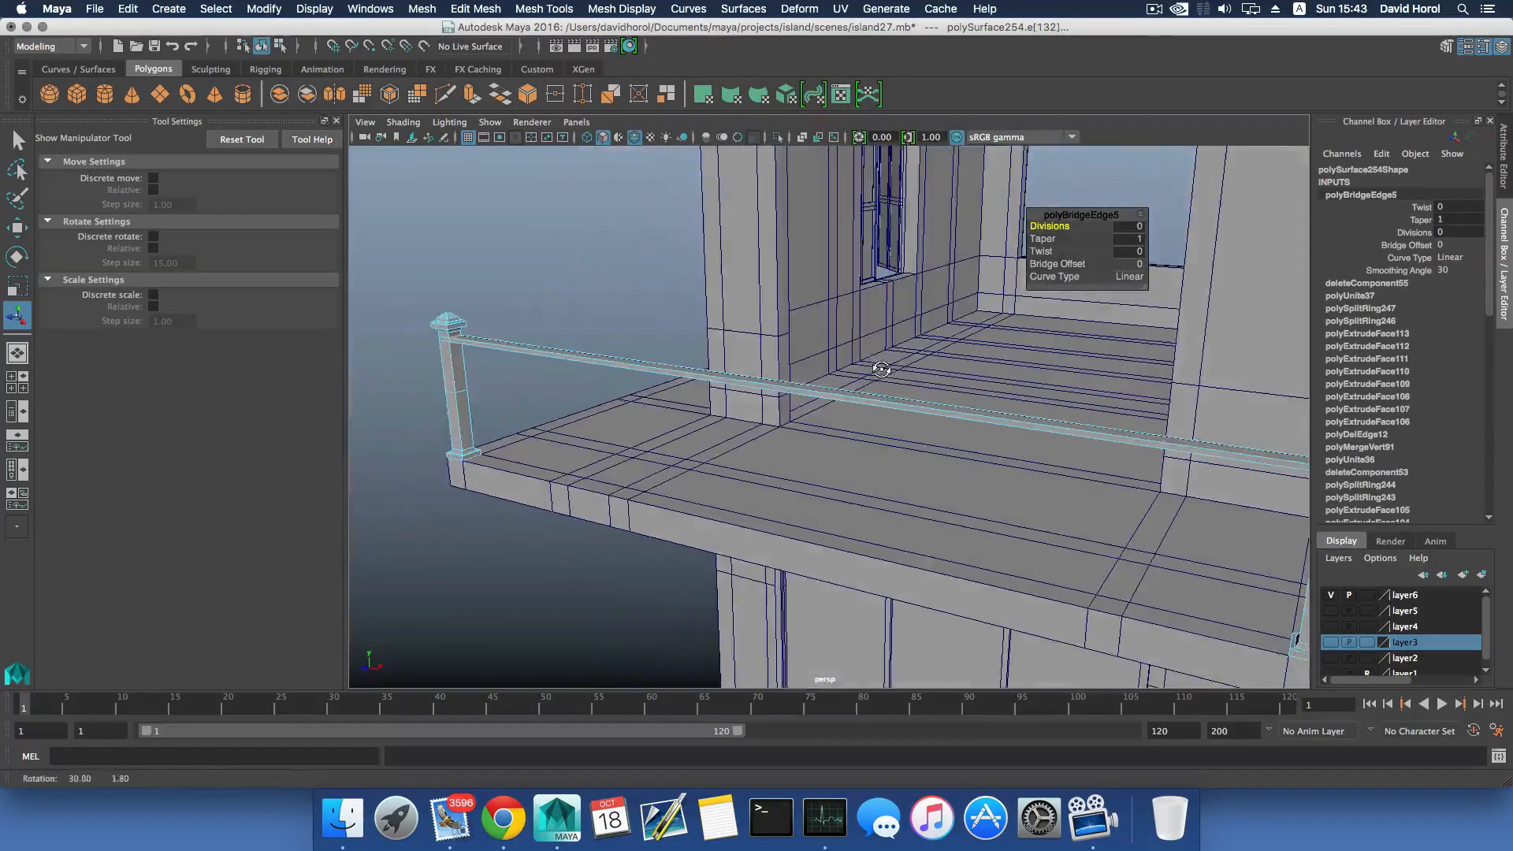
{"action": "middle_click_drag", "start_coordinate": [895, 375], "coordinate": [815, 375], "text": "alt"}
{"action": "left_click_drag", "start_coordinate": [815, 375], "coordinate": [1043, 361], "text": "alt"}
{"action": "right_click", "coordinate": [1042, 361]}
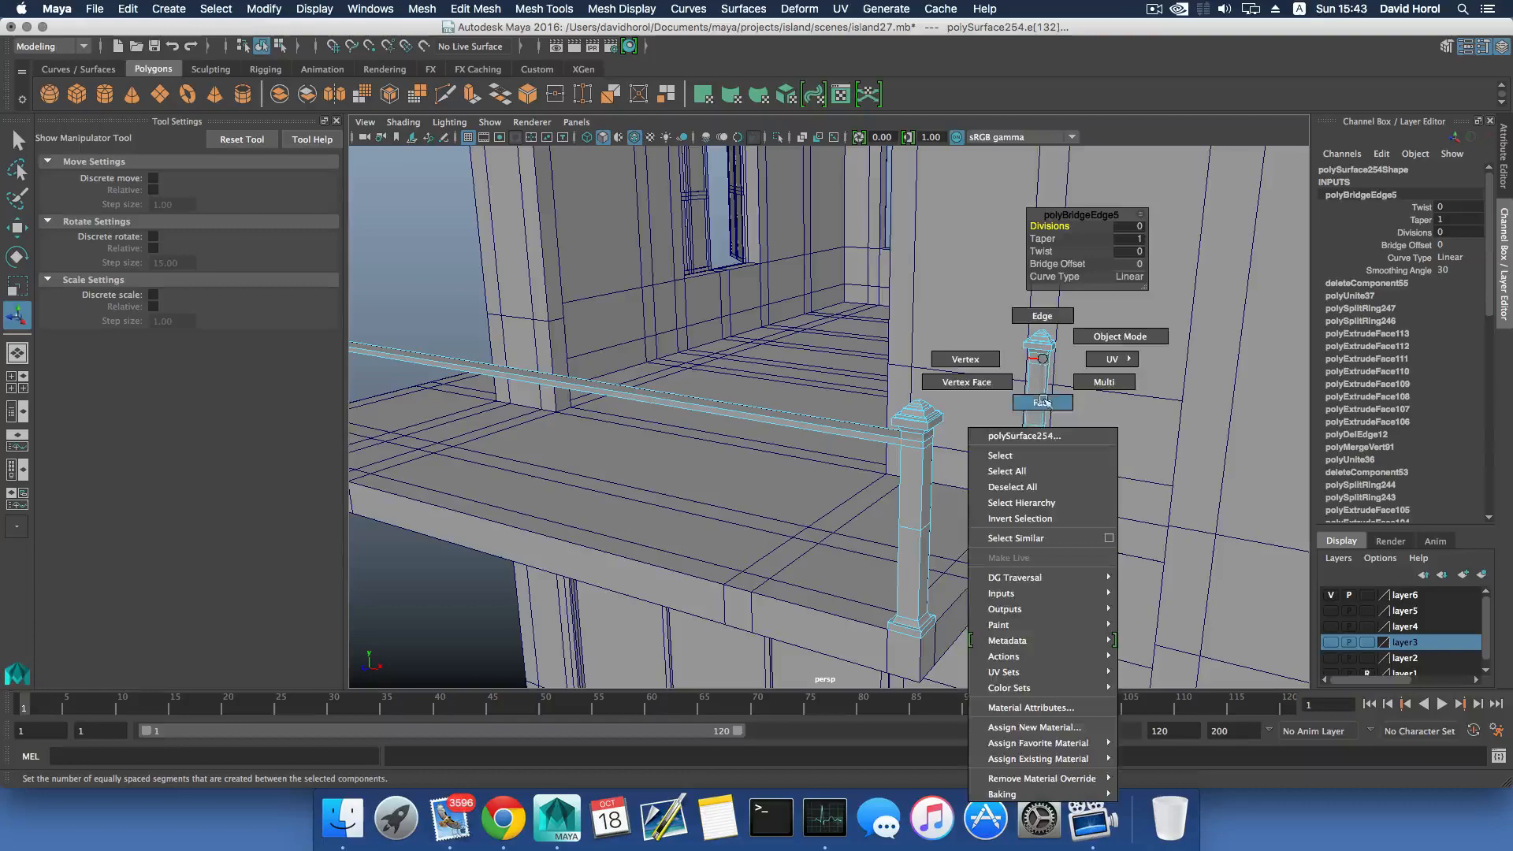
{"action": "right_click_drag", "start_coordinate": [1042, 400], "coordinate": [1043, 403]}
{"action": "left_click", "coordinate": [1036, 397]}
{"action": "left_click_drag", "start_coordinate": [1030, 398], "coordinate": [983, 396], "text": "alt"}
{"action": "left_click_drag", "start_coordinate": [875, 382], "coordinate": [879, 437], "text": "alt"}
{"action": "key", "text": "f"}
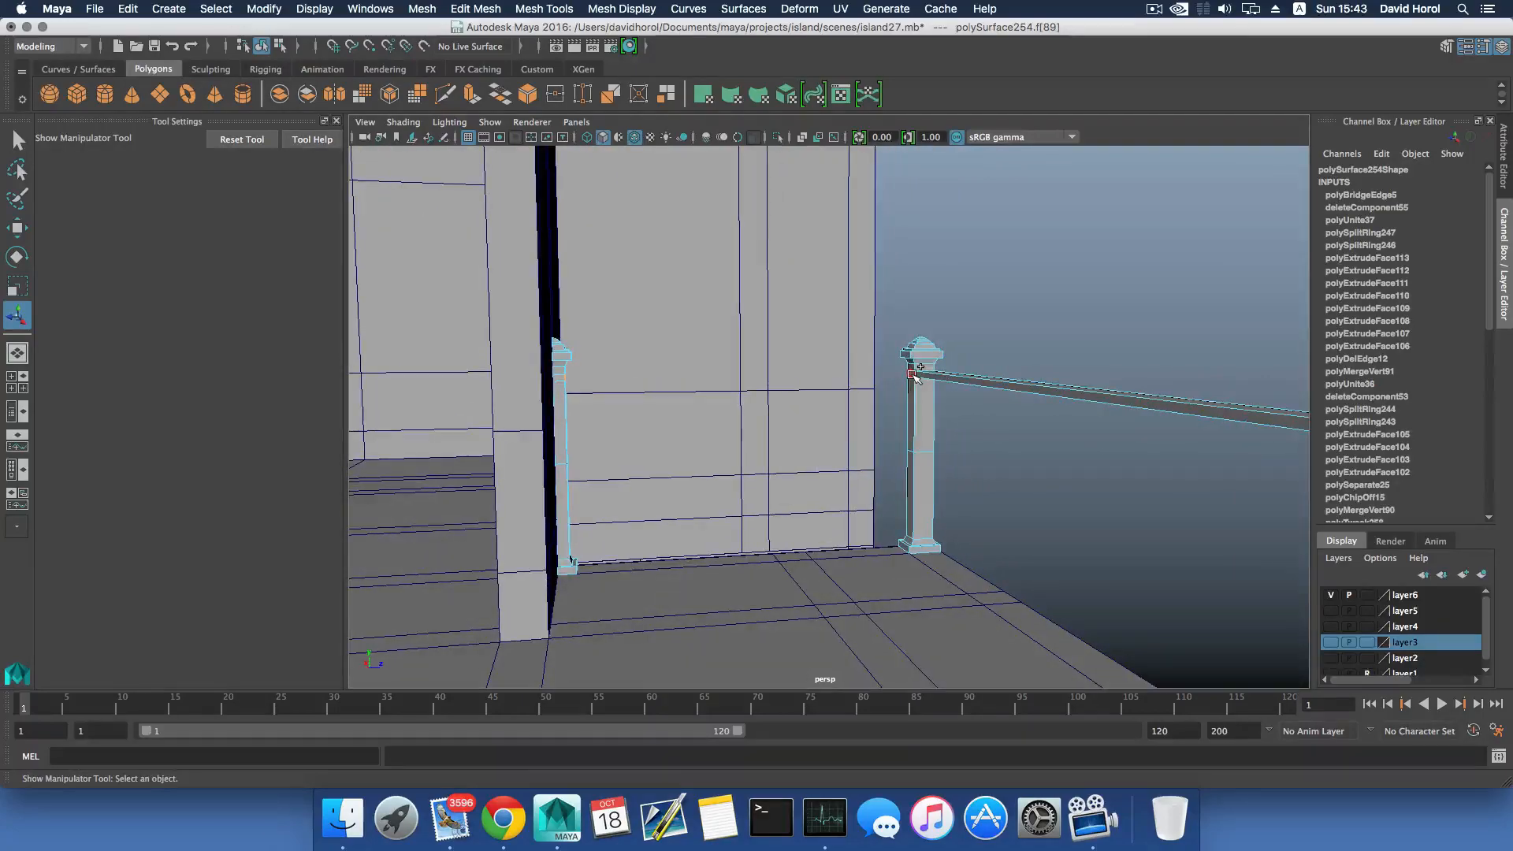
{"action": "left_click", "coordinate": [914, 377]}
{"action": "left_click_drag", "start_coordinate": [1013, 395], "coordinate": [860, 416], "text": "alt"}
{"action": "scroll", "coordinate": [853, 283], "scroll_direction": "down", "scroll_amount": 3}
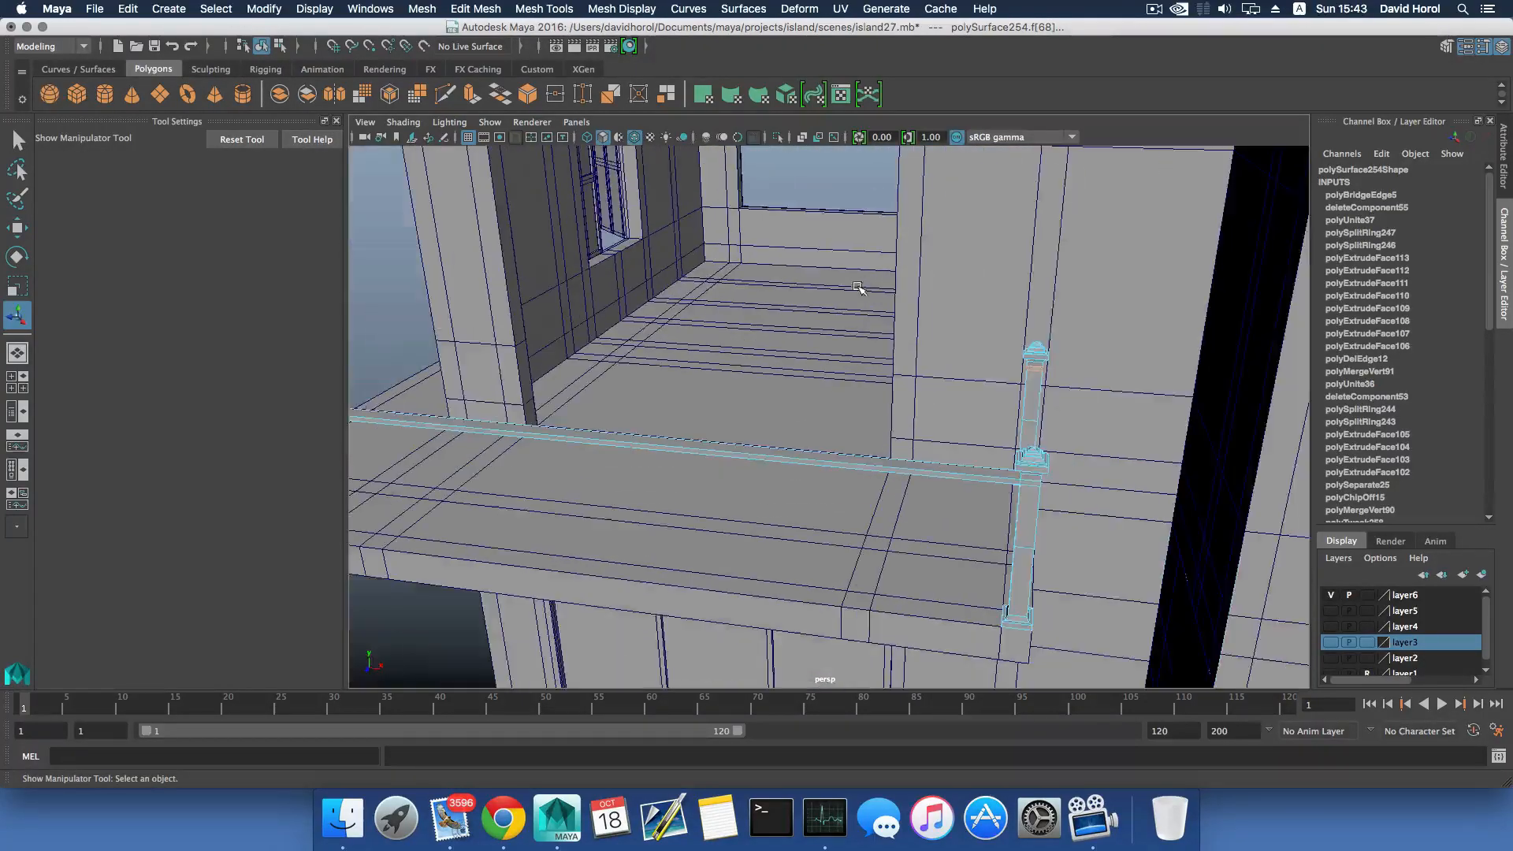
{"action": "key", "text": "g"}
Bridge the facing upper faces of the front and rear outer corner posts, forming a handrail along the shuttered-window side.
{"action": "left_click_drag", "start_coordinate": [712, 377], "coordinate": [856, 372], "text": "alt"}
{"action": "scroll", "coordinate": [856, 372], "scroll_direction": "down", "scroll_amount": 4}
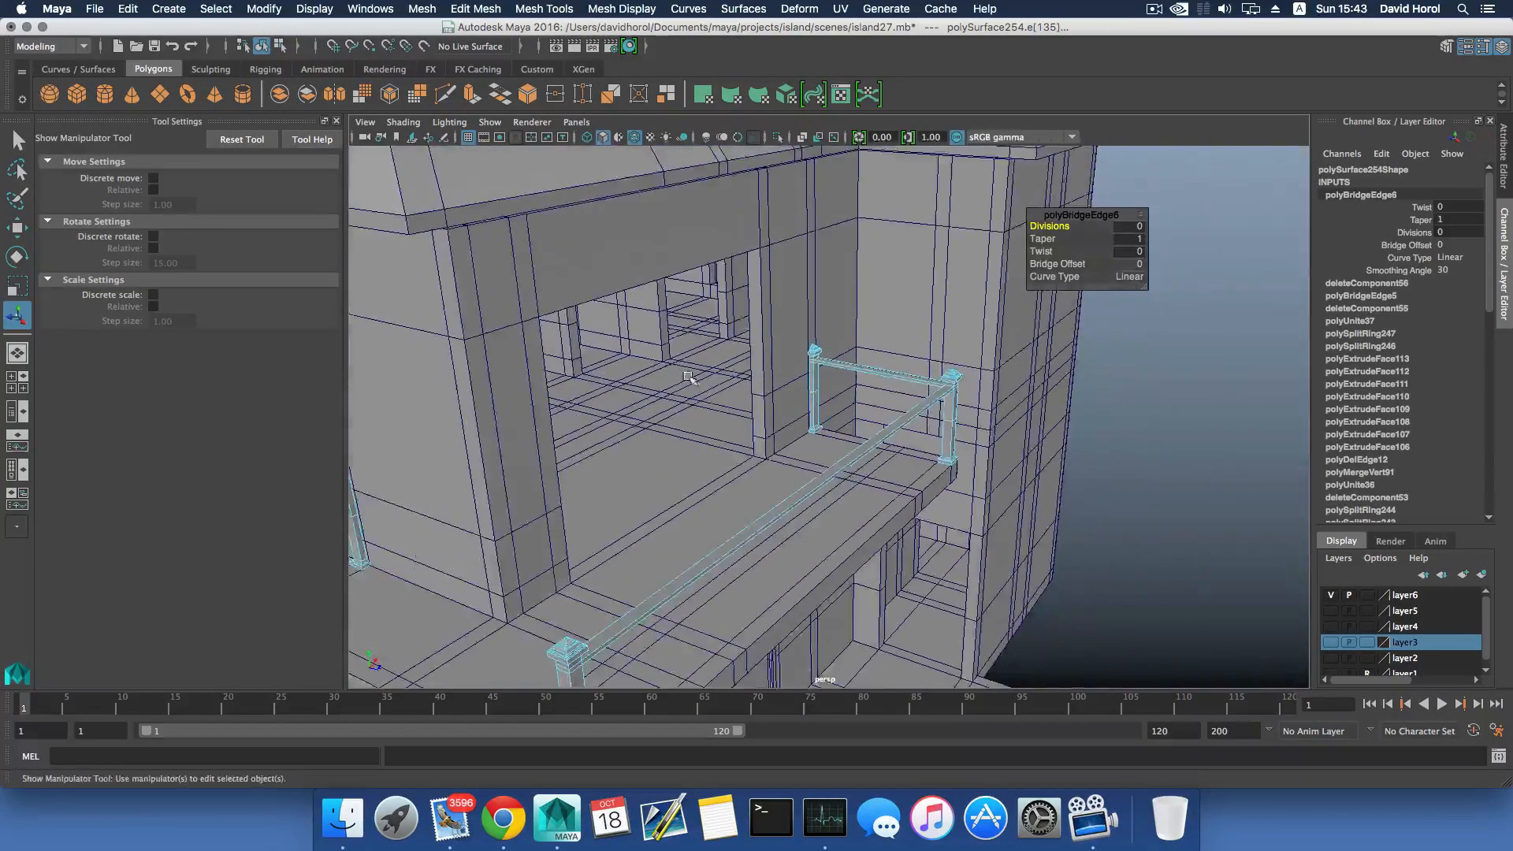
{"action": "left_click_drag", "start_coordinate": [729, 341], "coordinate": [1119, 378], "text": "alt"}
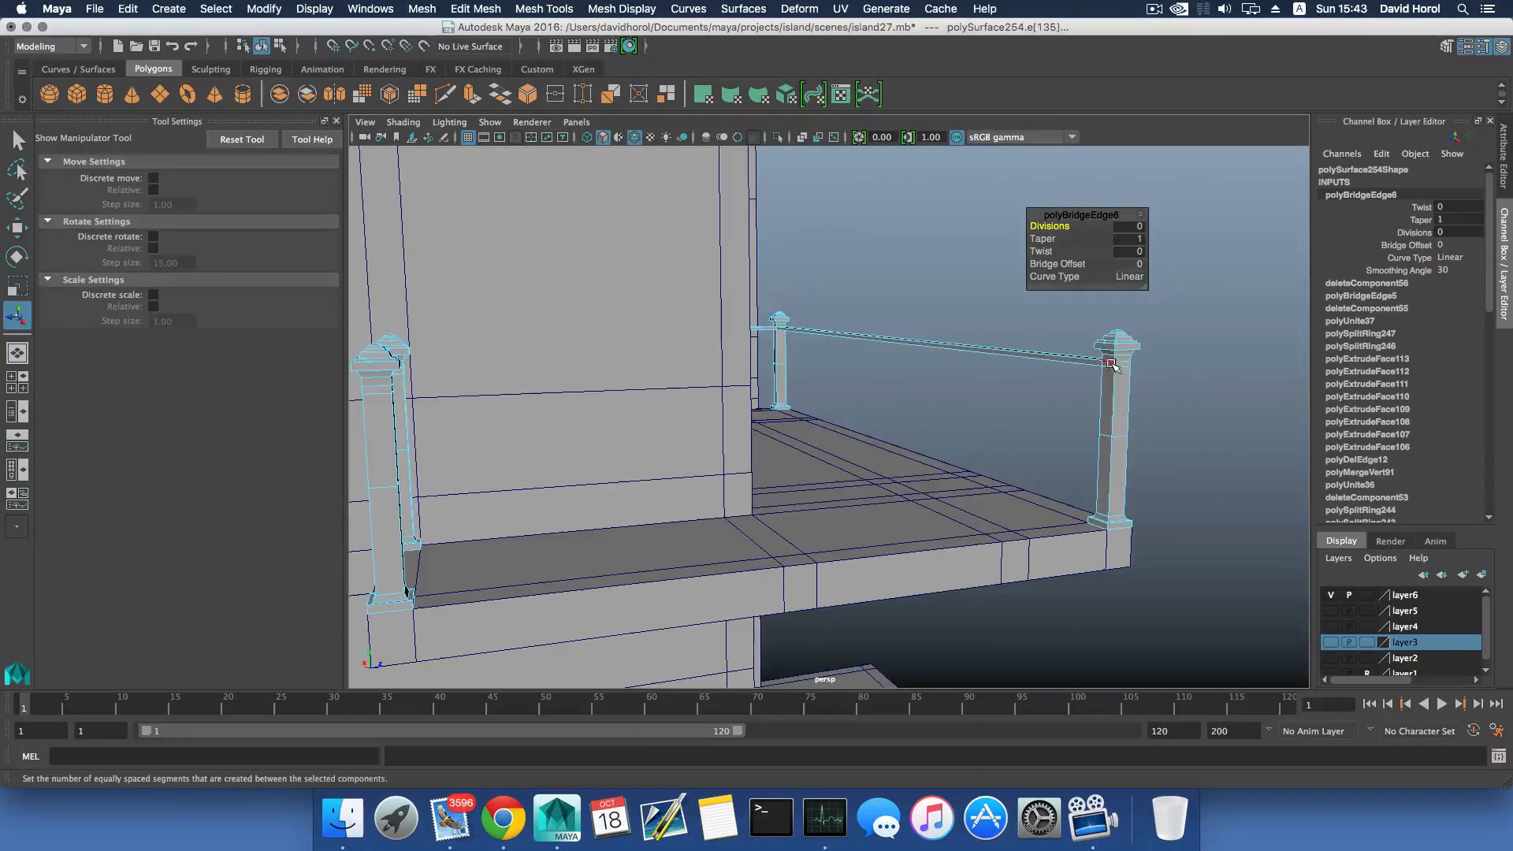
{"action": "right_click_drag", "start_coordinate": [1111, 364], "coordinate": [1113, 390]}
{"action": "left_click", "coordinate": [1110, 365]}
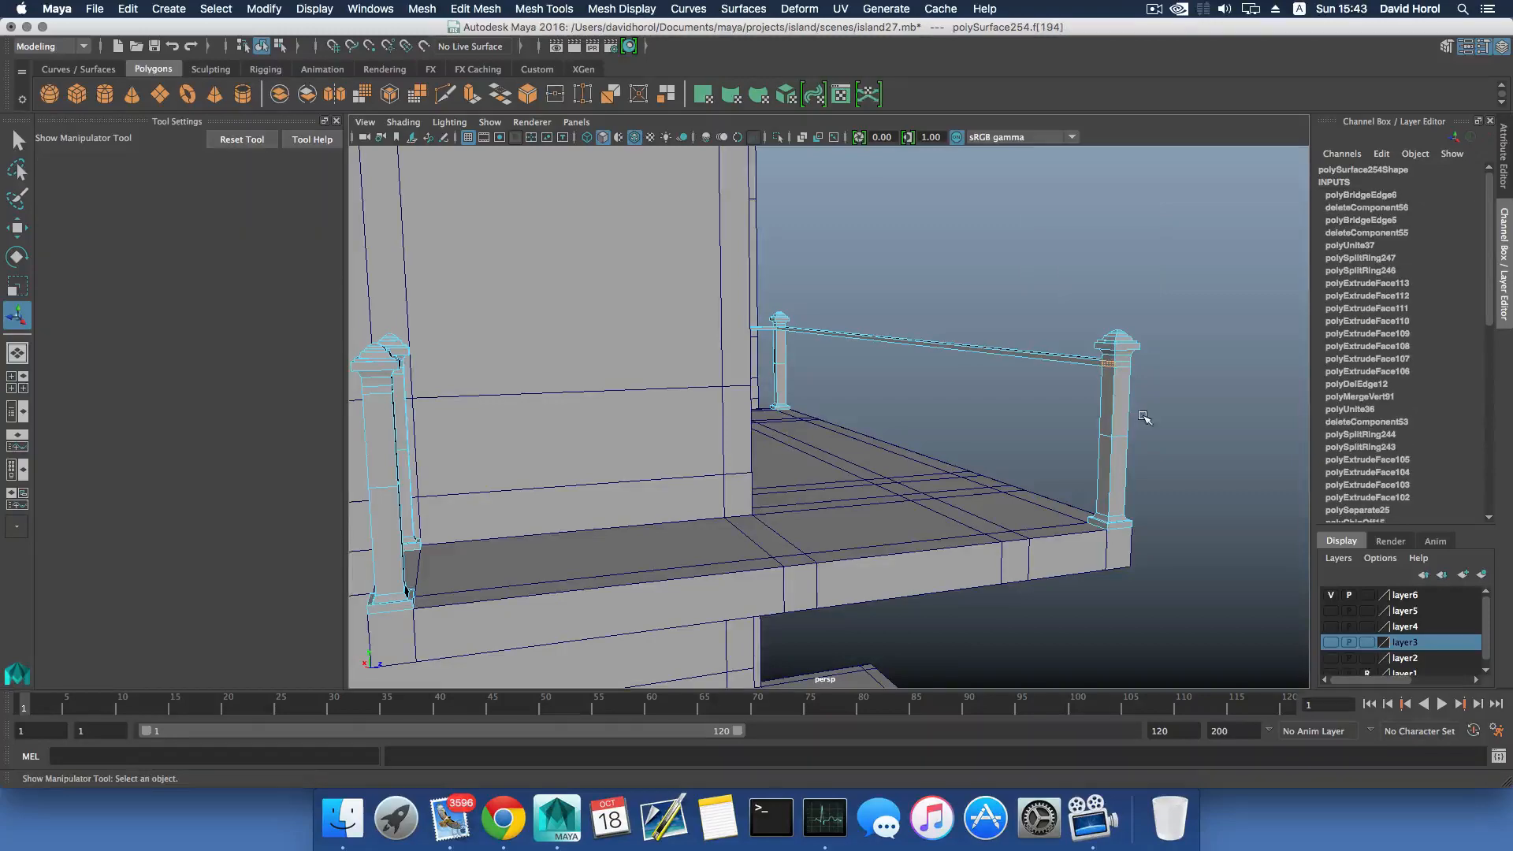
{"action": "left_click_drag", "start_coordinate": [1144, 417], "coordinate": [763, 433], "text": "alt"}
{"action": "left_click", "coordinate": [536, 386], "text": "shift"}
{"action": "key", "text": "Delete"}
{"action": "right_click_drag", "start_coordinate": [764, 433], "coordinate": [764, 394]}
{"action": "double_click", "coordinate": [1215, 413]}
{"action": "double_click", "coordinate": [580, 394], "text": "shift"}
{"action": "key", "text": "g"}
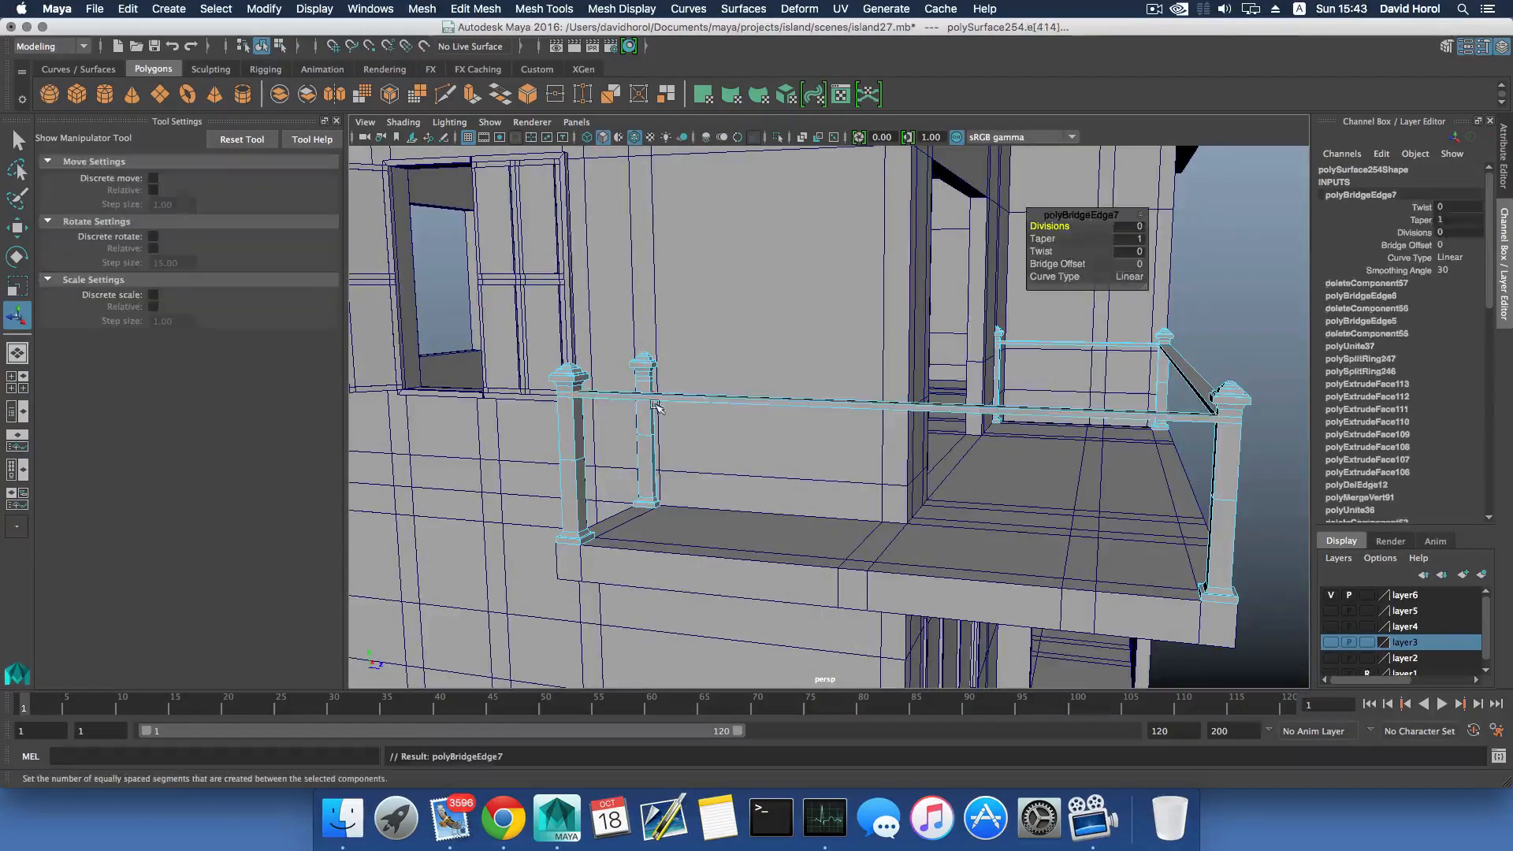
Bridge the upper faces of the side wall's half post and the rear outer corner post.
{"action": "right_click_drag", "start_coordinate": [643, 378], "coordinate": [642, 407]}
{"action": "left_click", "coordinate": [642, 372]}
{"action": "left_click_drag", "start_coordinate": [643, 372], "coordinate": [683, 415], "text": "alt"}
{"action": "right_click_drag", "start_coordinate": [683, 415], "coordinate": [1003, 486], "text": "alt"}
{"action": "left_click_drag", "start_coordinate": [1003, 486], "coordinate": [1052, 481], "text": "alt"}
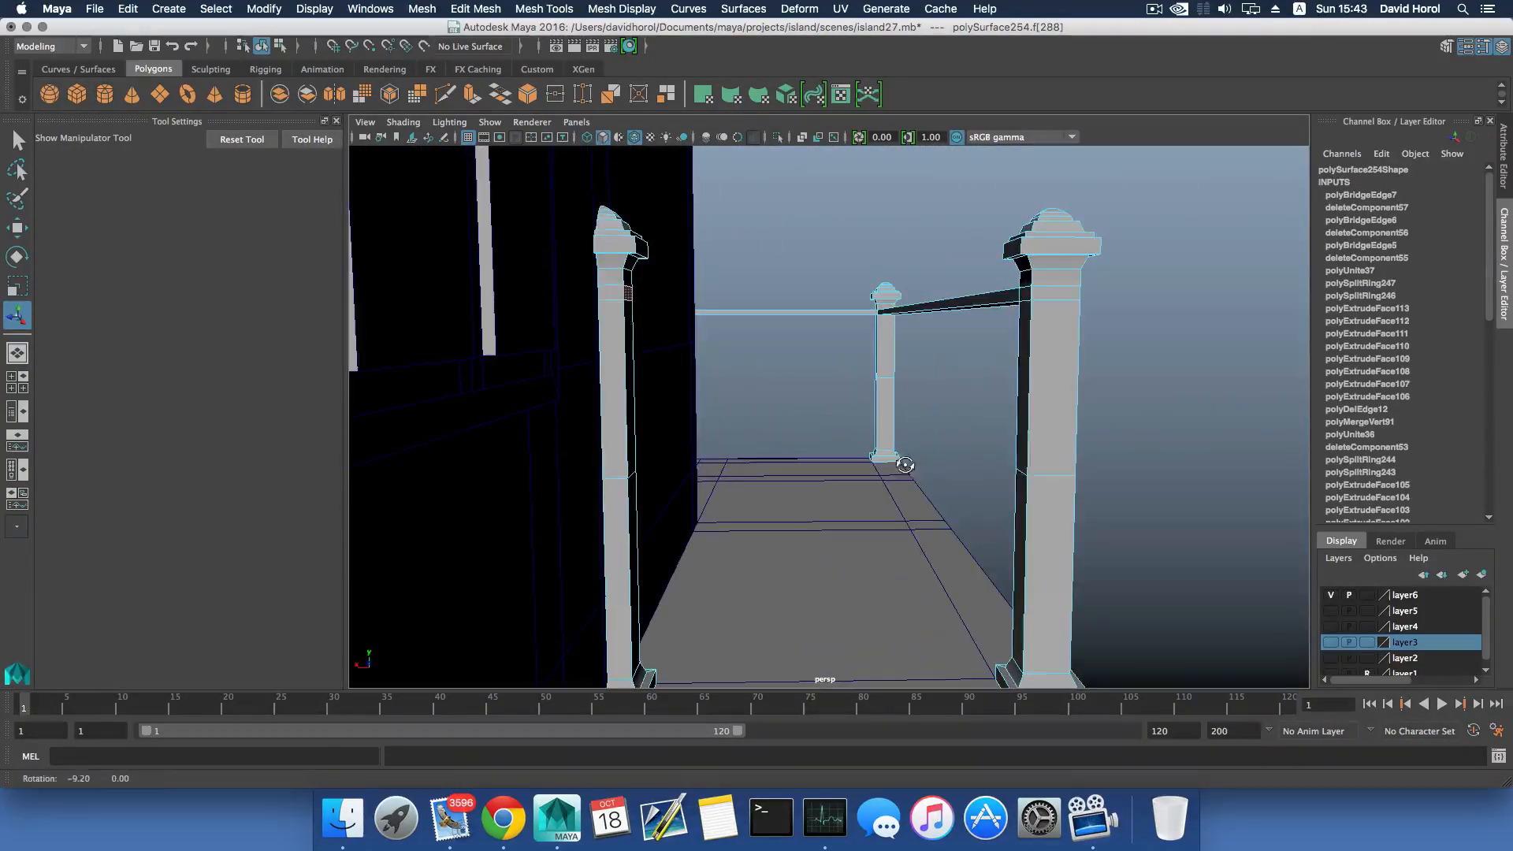
{"action": "left_click", "coordinate": [1027, 295], "text": "shift"}
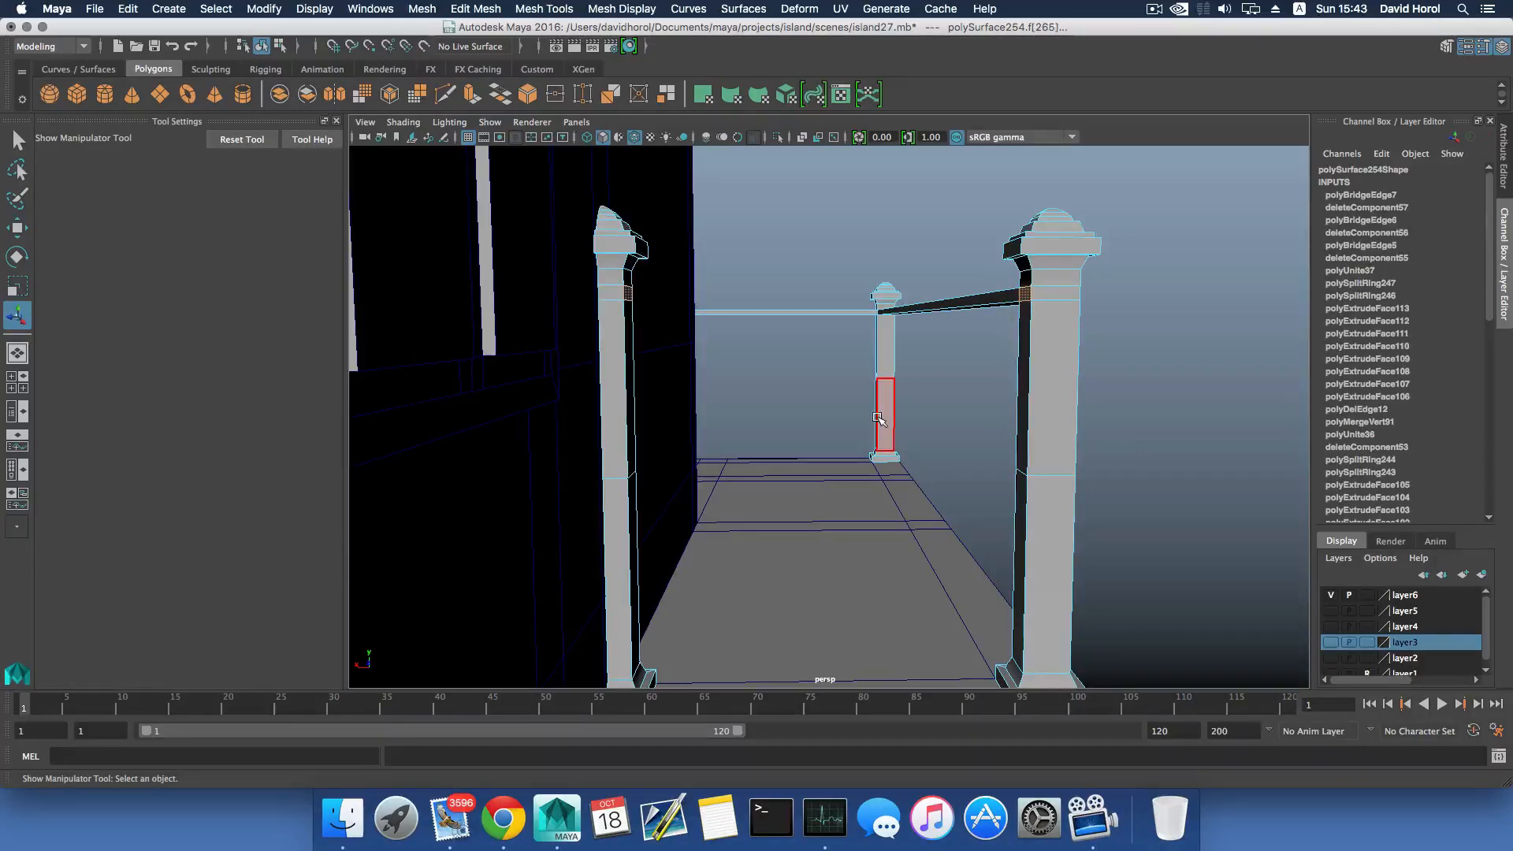
{"action": "key", "text": "g"}
Return the railing to object mode and examine the handrails between the posts from the corner and the front.
{"action": "right_click_drag", "start_coordinate": [879, 418], "coordinate": [885, 433], "text": "alt"}
{"action": "left_click_drag", "start_coordinate": [885, 432], "coordinate": [588, 459], "text": "alt"}
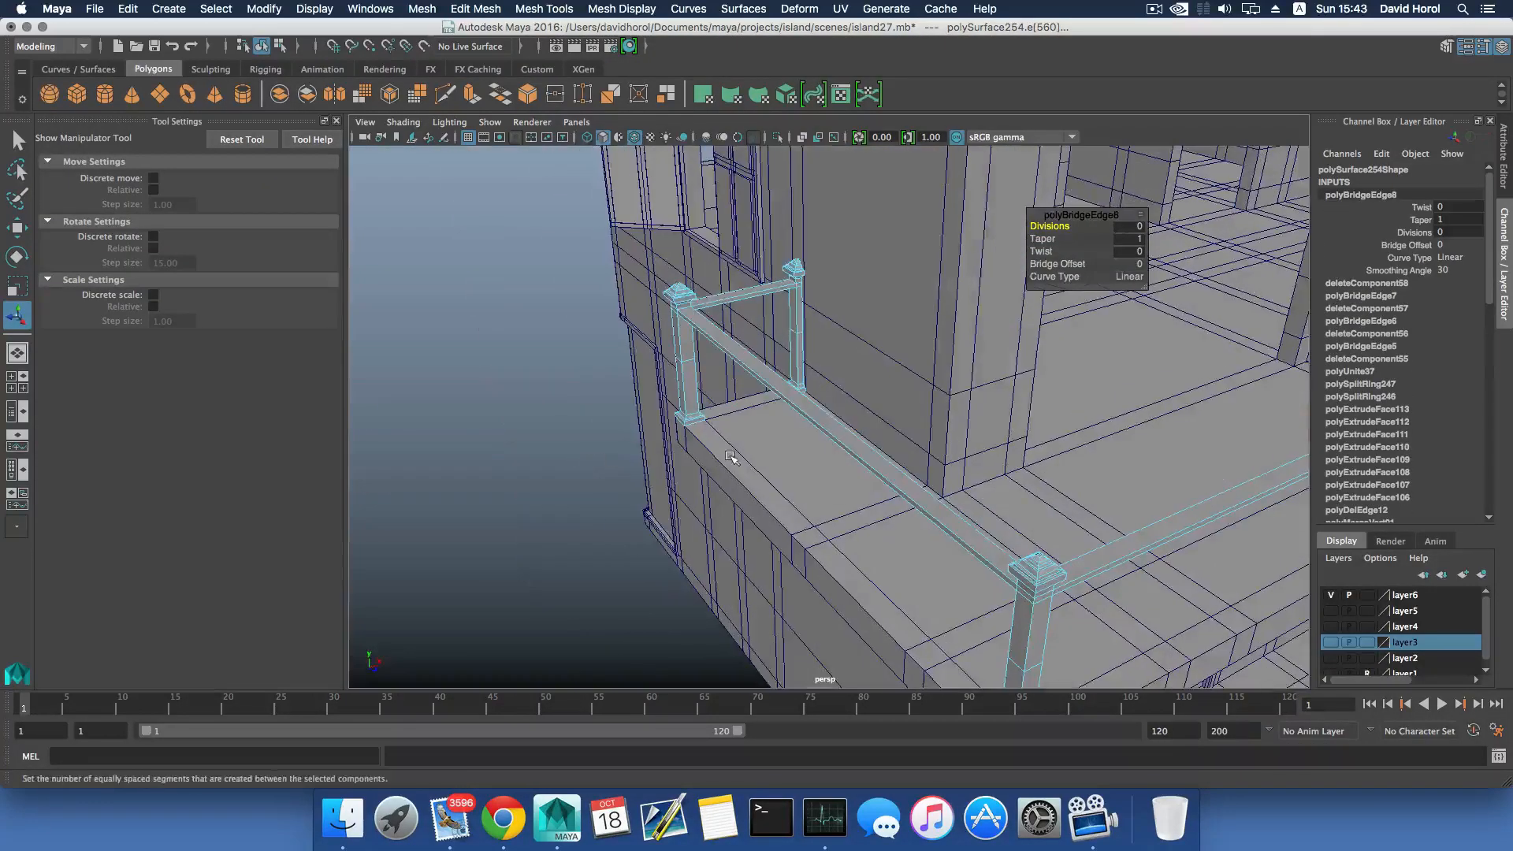
{"action": "scroll", "coordinate": [732, 457], "scroll_direction": "down", "scroll_amount": 3}
{"action": "key", "text": "F8"}
{"action": "left_click_drag", "start_coordinate": [770, 463], "coordinate": [957, 418], "text": "alt"}
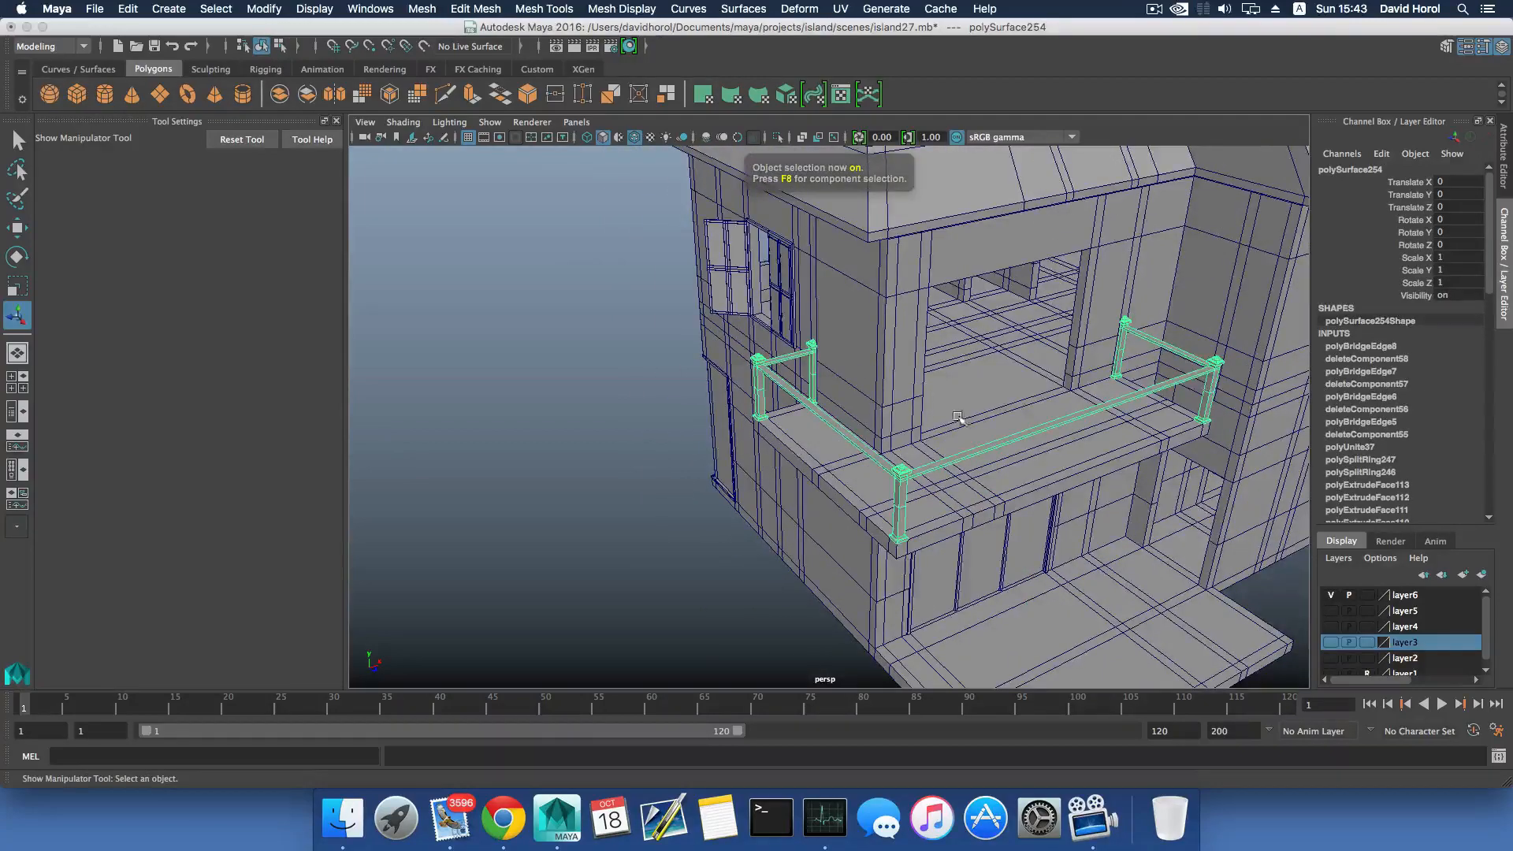
{"action": "right_click_drag", "start_coordinate": [958, 418], "coordinate": [859, 441], "text": "alt"}
{"action": "left_click_drag", "start_coordinate": [859, 441], "coordinate": [735, 435], "text": "alt"}
{"action": "right_click_drag", "start_coordinate": [734, 435], "coordinate": [855, 407], "text": "alt"}
{"action": "key", "text": "z"}
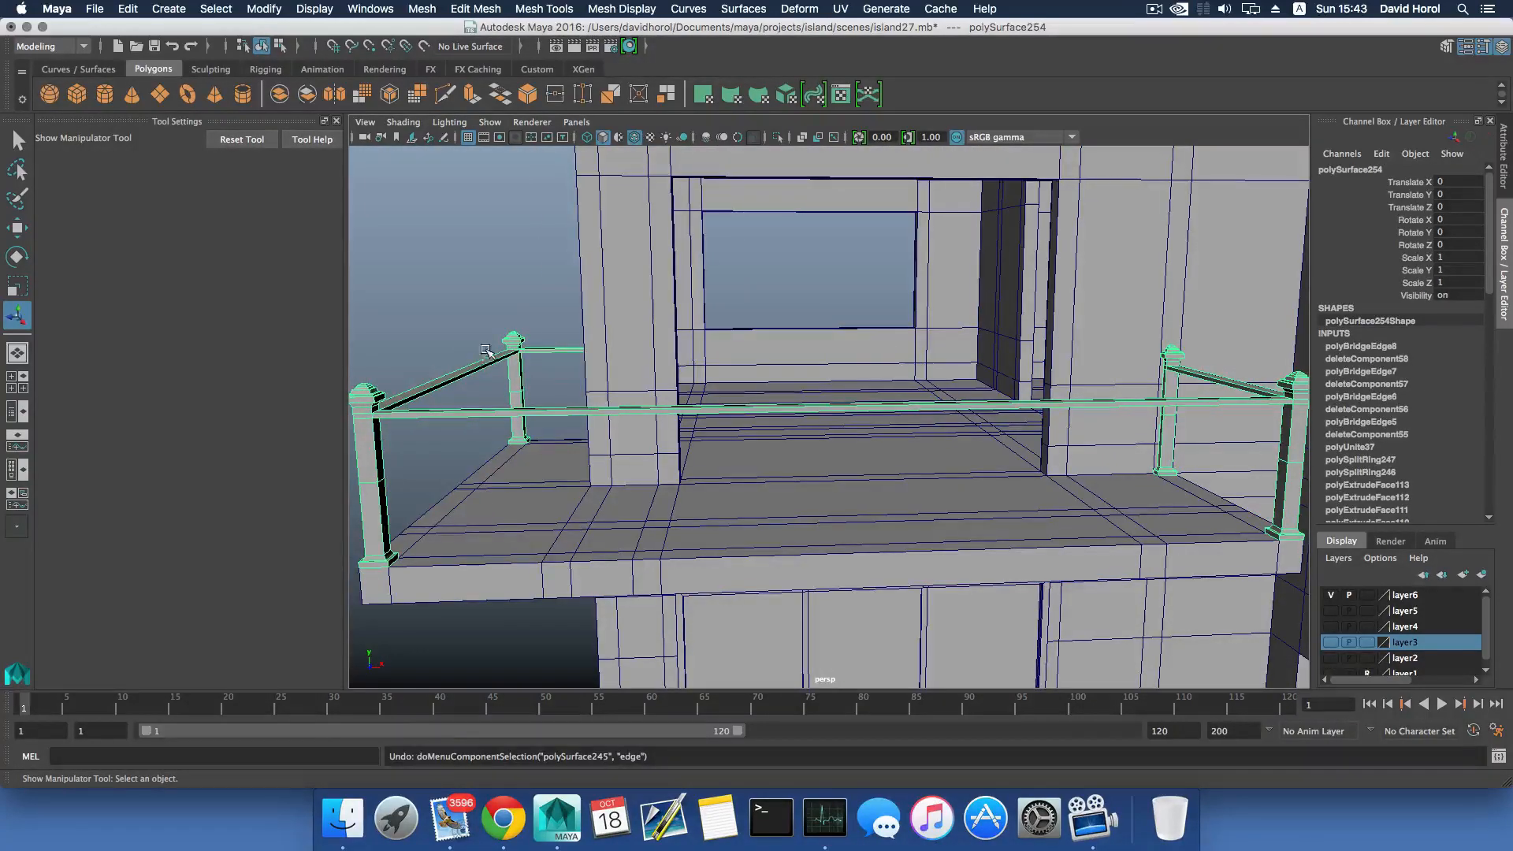
Split the front handrail's lengthwise edge ring with an edge loop at its middle.
{"action": "right_click_drag", "start_coordinate": [486, 350], "coordinate": [485, 323]}
{"action": "left_click", "coordinate": [784, 415]}
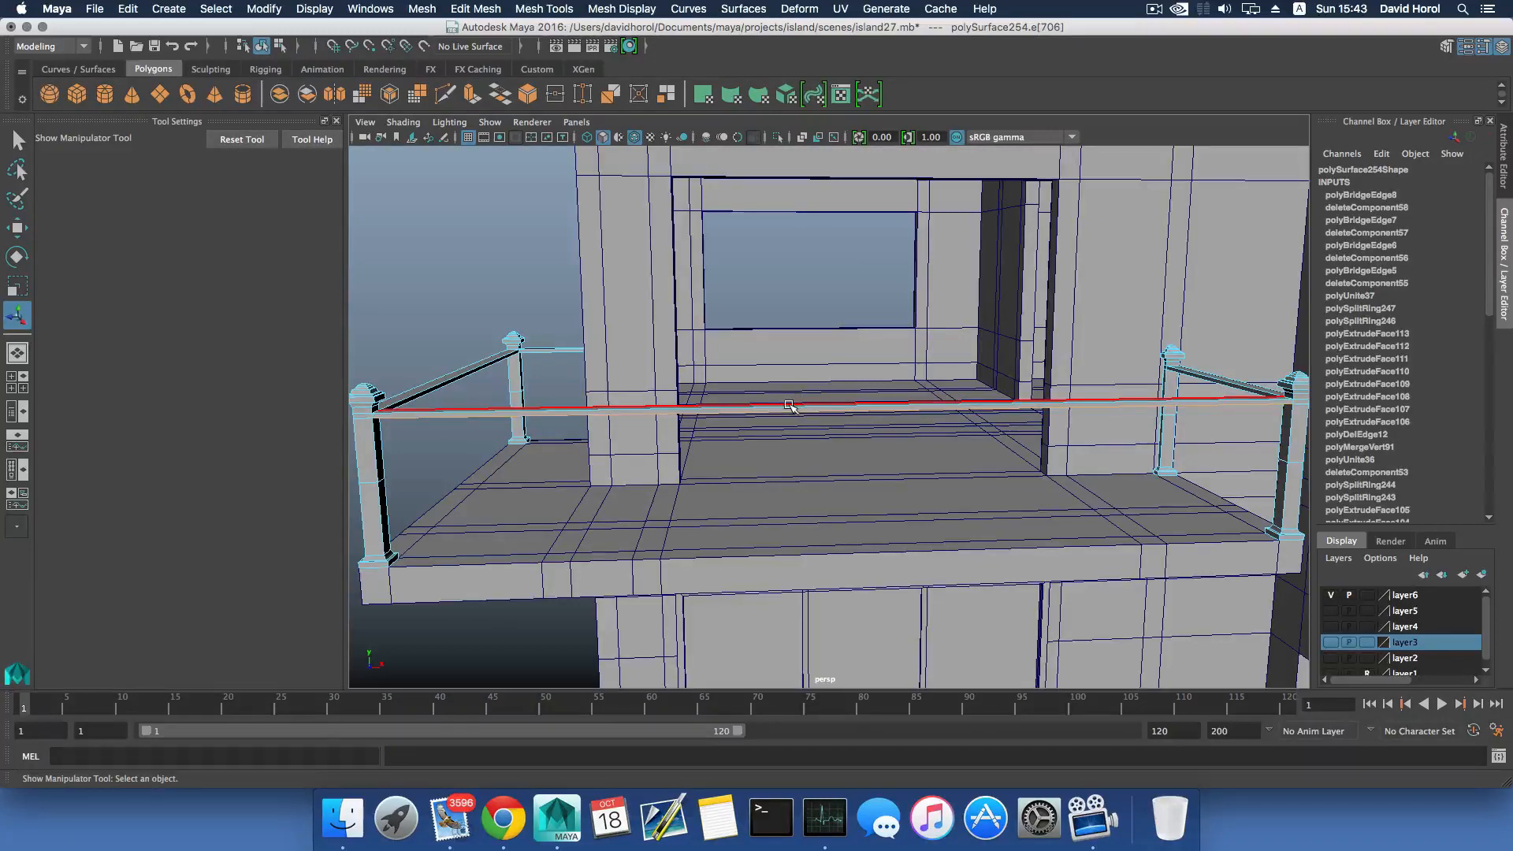
{"action": "right_click_drag", "start_coordinate": [789, 405], "coordinate": [805, 458], "text": "shift"}
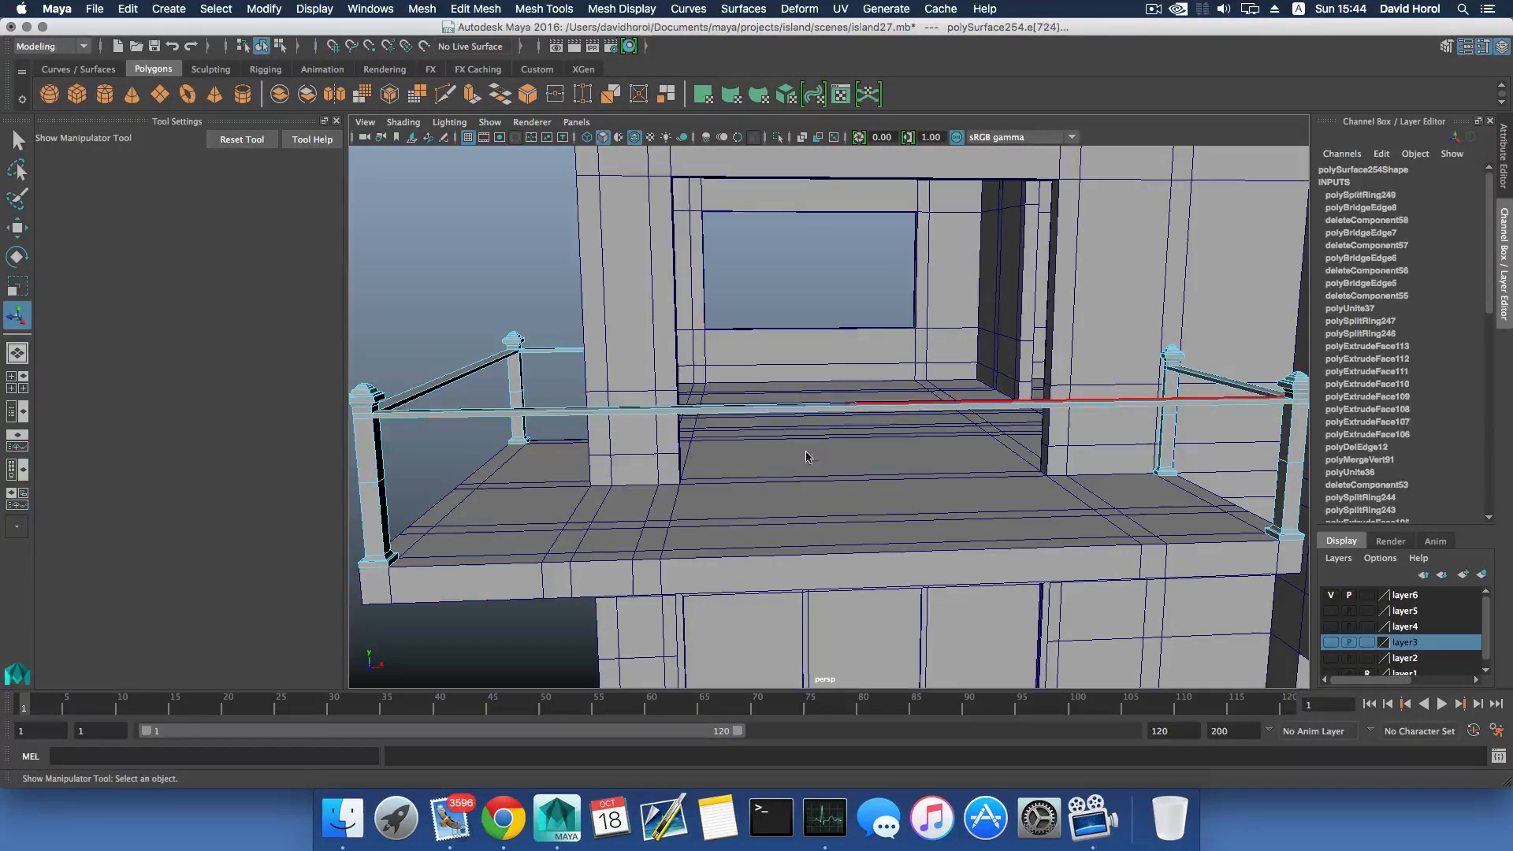
Split both halves of the front handrail with an edge loop at the middle of each half.
{"action": "mouse_move", "coordinate": [863, 459]}
{"action": "left_mouse_down", "text": "alt"}
{"action": "mouse_move", "coordinate": [838, 506]}
{"action": "mouse_move", "coordinate": [865, 527]}
{"action": "mouse_move", "coordinate": [872, 475]}
{"action": "left_mouse_up", "text": "alt"}
{"action": "left_click", "coordinate": [924, 464]}
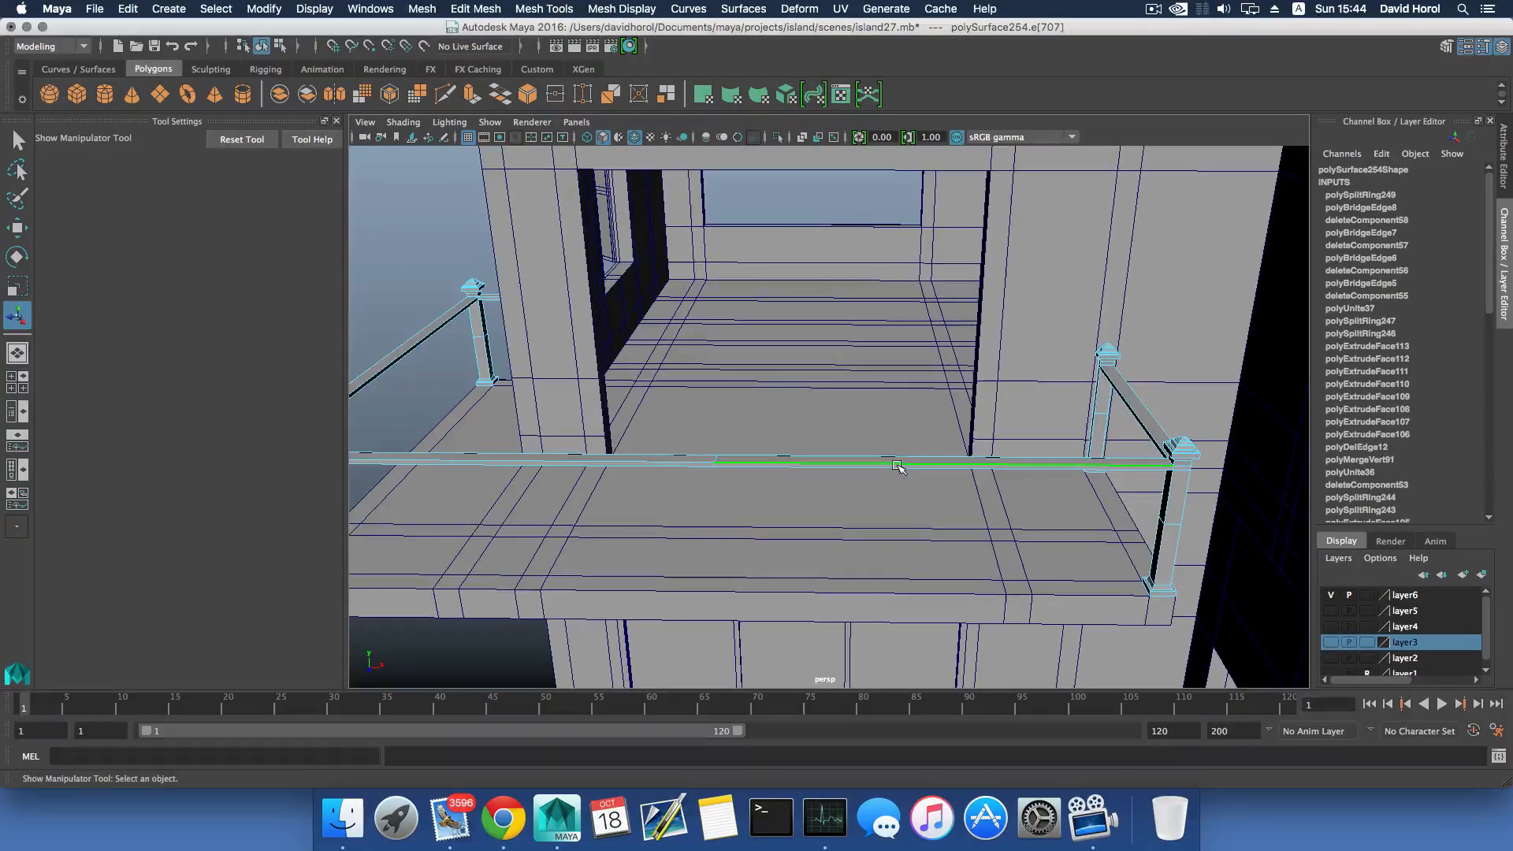
{"action": "key", "text": "g"}
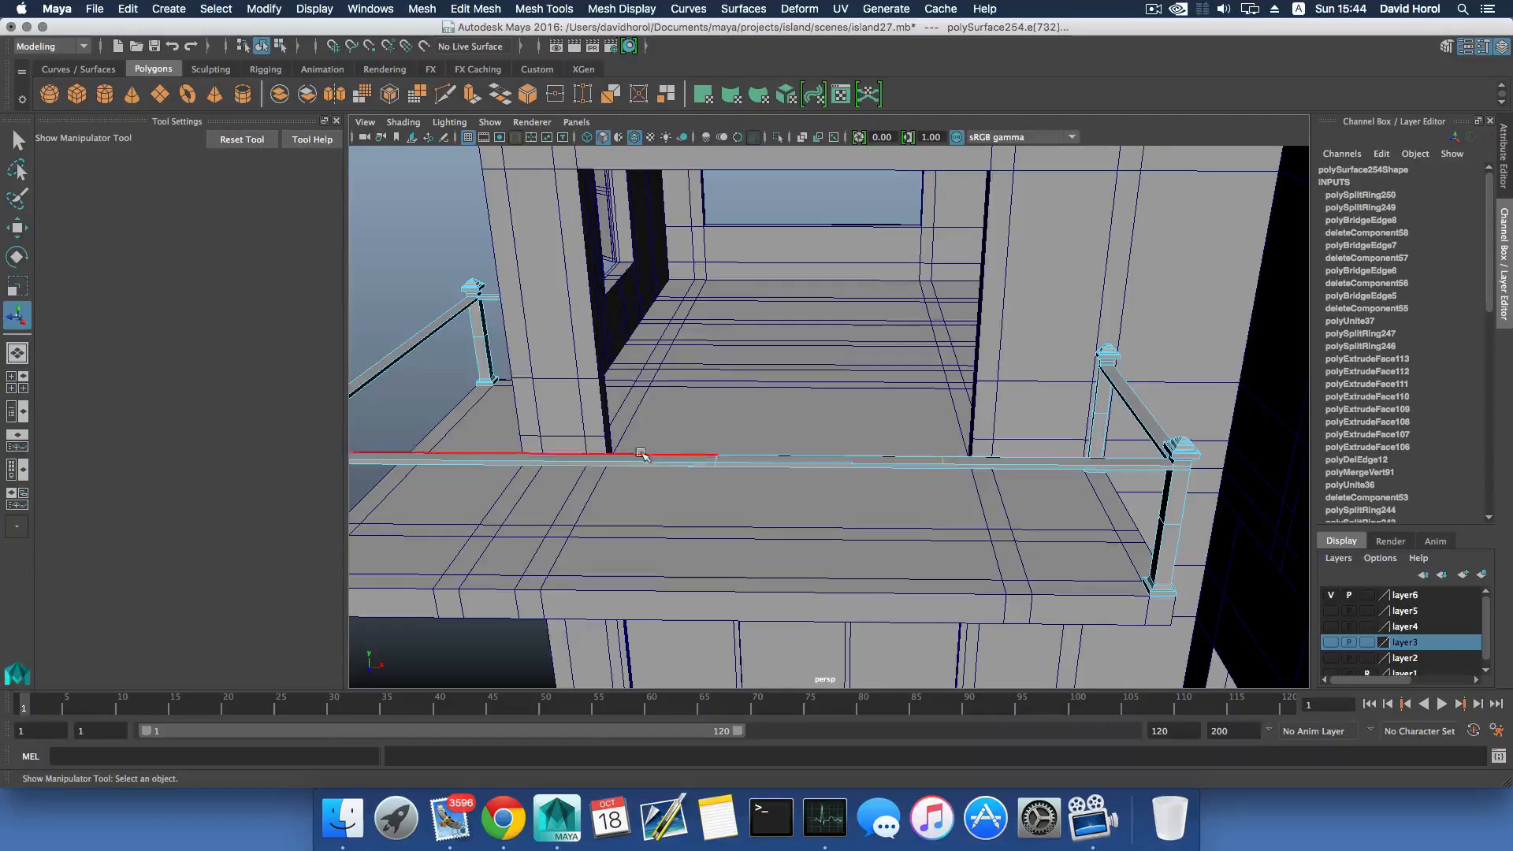
{"action": "left_click", "coordinate": [490, 461]}
{"action": "middle_click_drag", "start_coordinate": [525, 494], "coordinate": [728, 512], "text": "alt"}
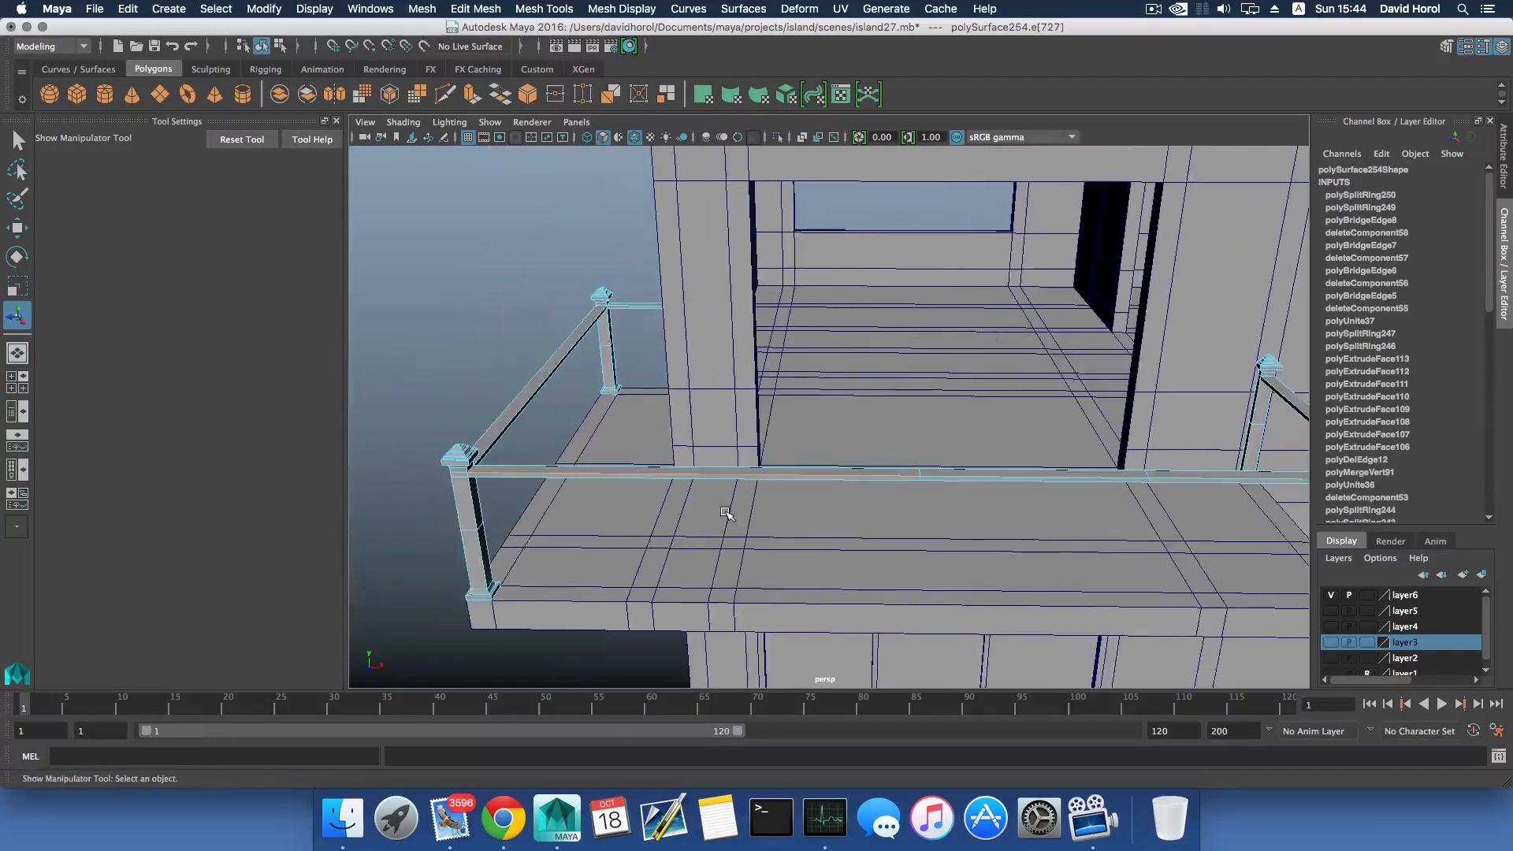
{"action": "key", "text": "g"}
{"action": "scroll", "coordinate": [729, 513], "scroll_direction": "down", "scroll_amount": 3}
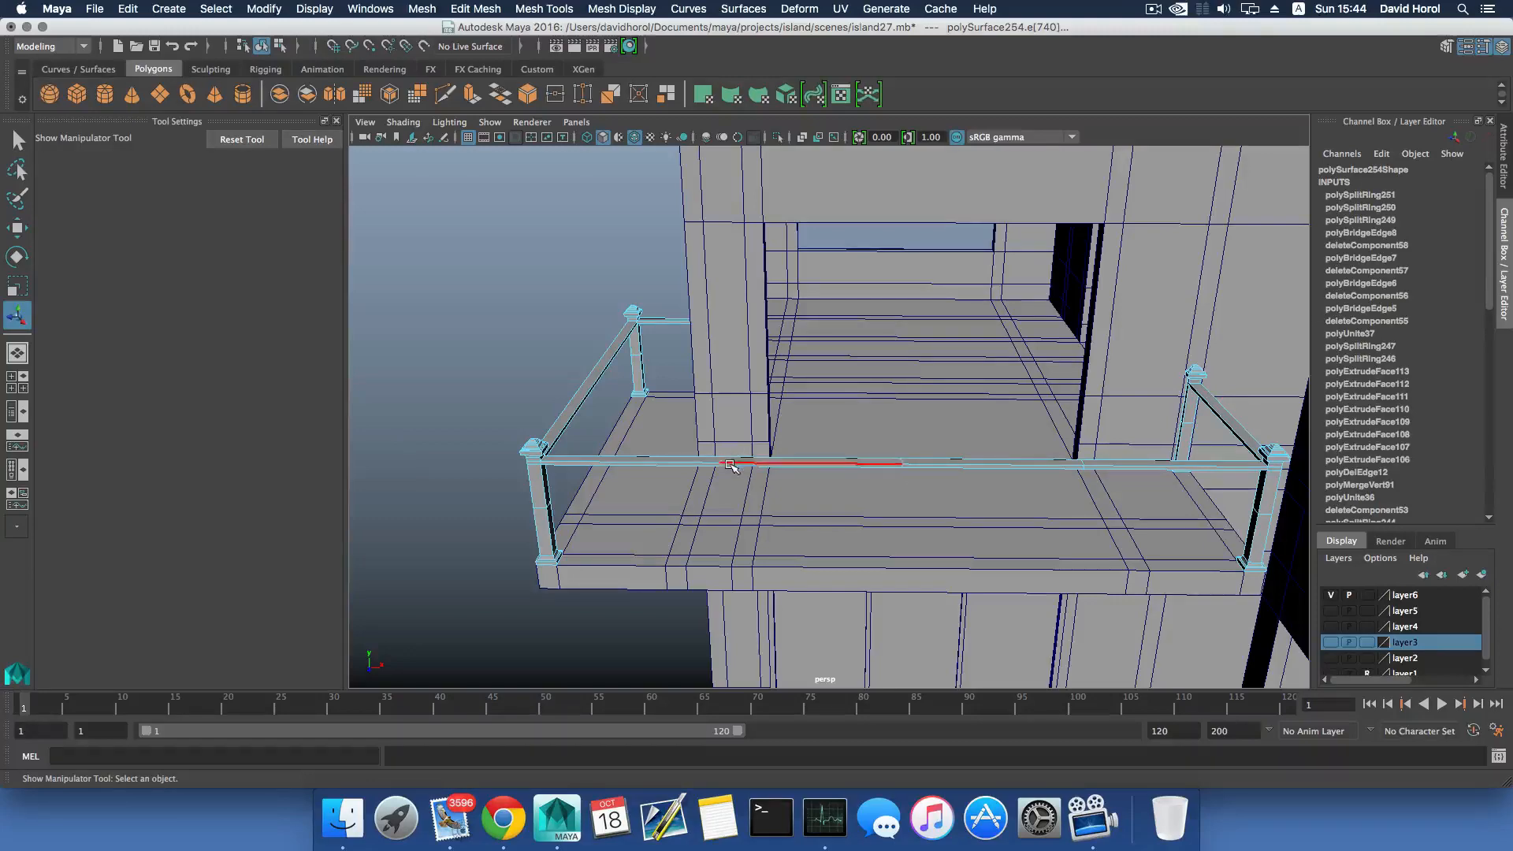
Split the handrail between the front and rear outer corner posts with an edge loop at its middle.
{"action": "left_click_drag", "start_coordinate": [797, 495], "coordinate": [1007, 449], "text": "alt"}
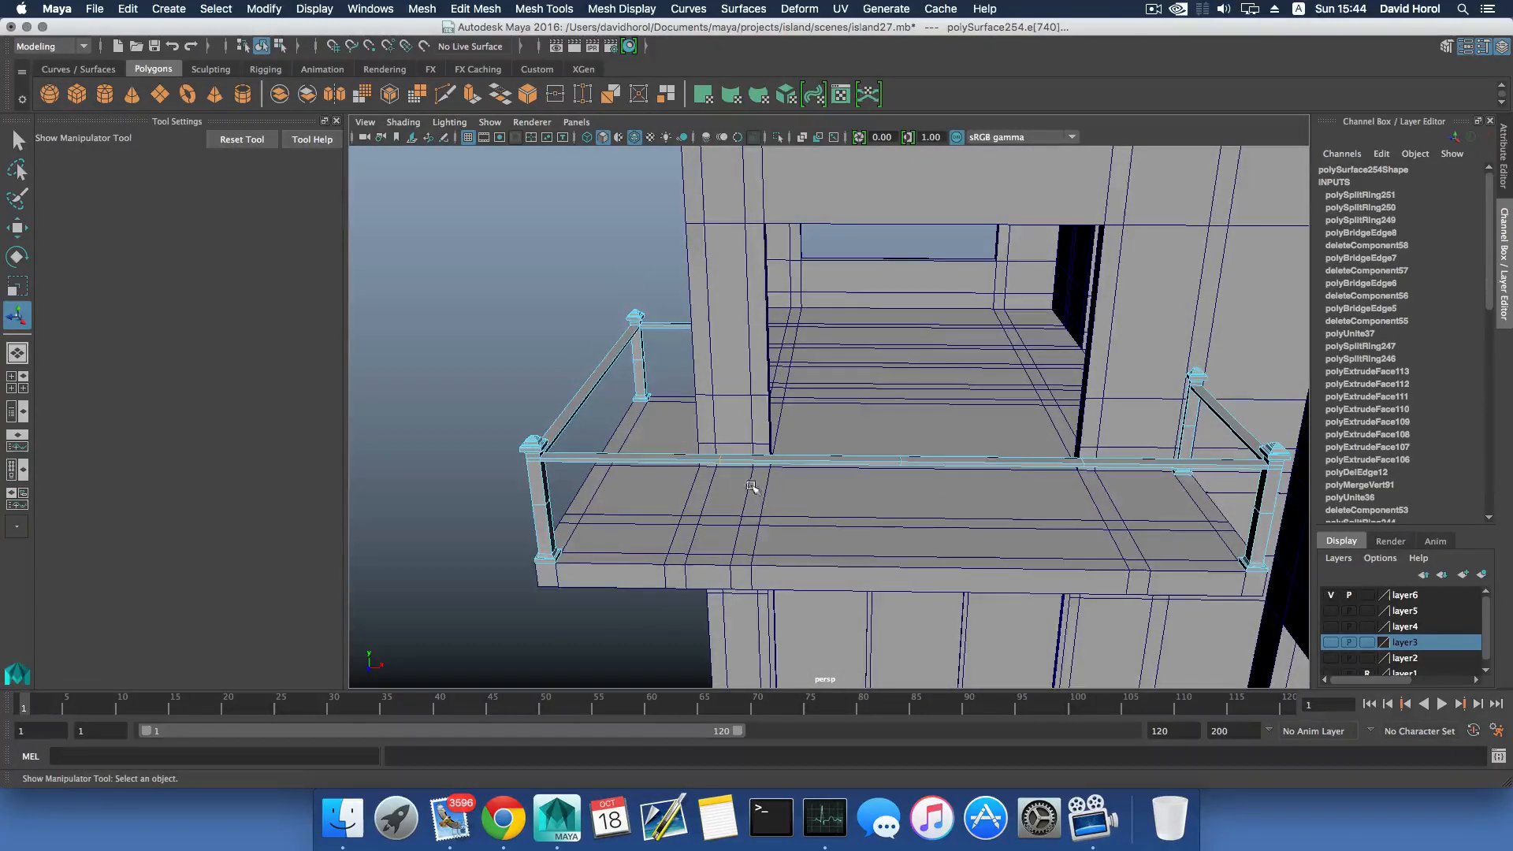
{"action": "scroll", "coordinate": [752, 487], "scroll_direction": "down", "scroll_amount": 6}
{"action": "scroll", "coordinate": [491, 442], "scroll_direction": "up", "scroll_amount": 3}
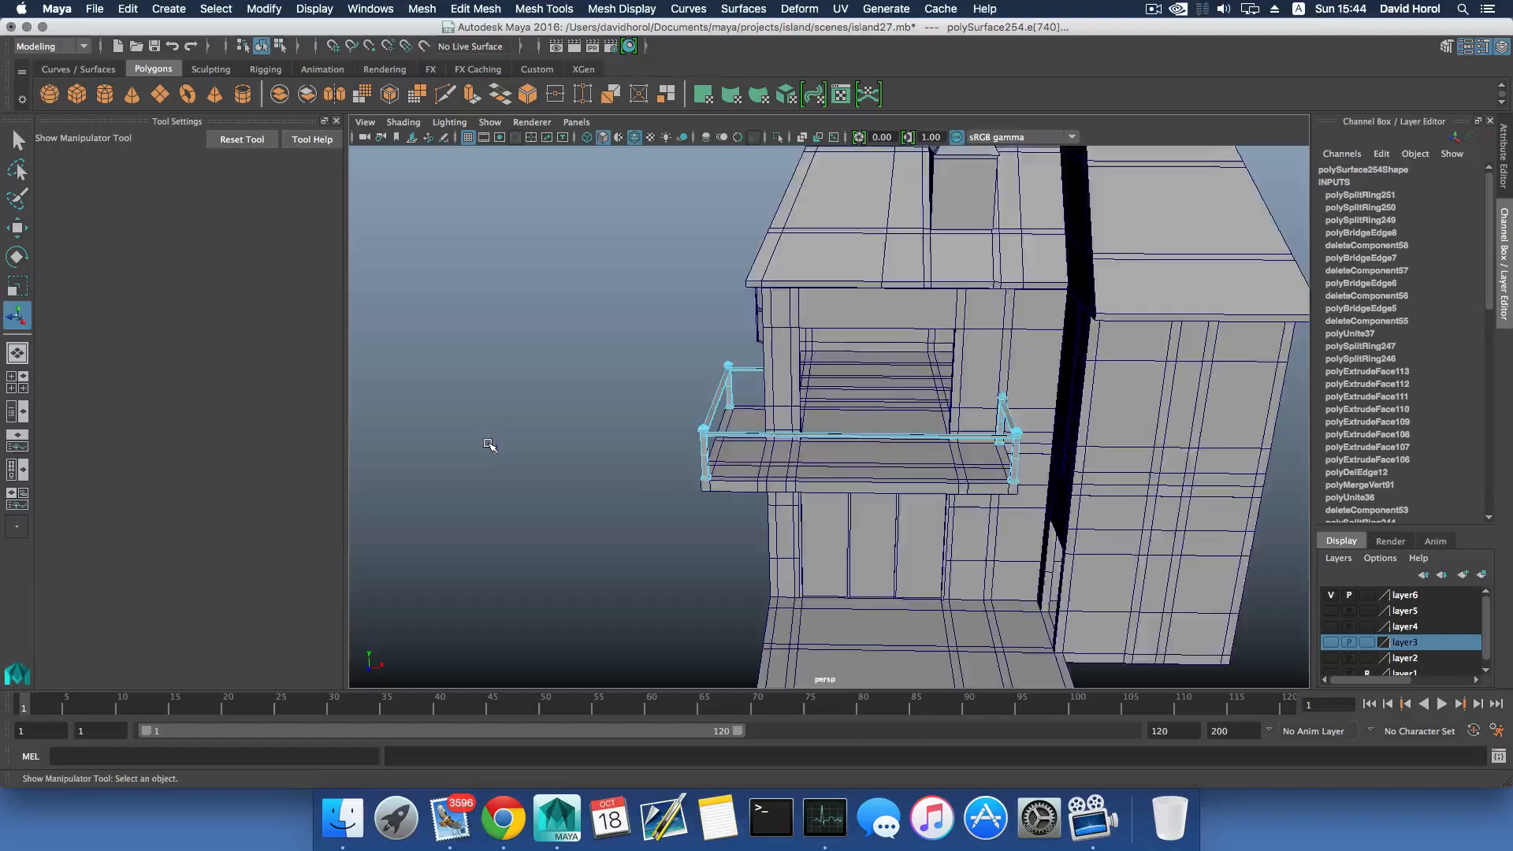
{"action": "left_click_drag", "start_coordinate": [673, 481], "coordinate": [812, 473], "text": "alt"}
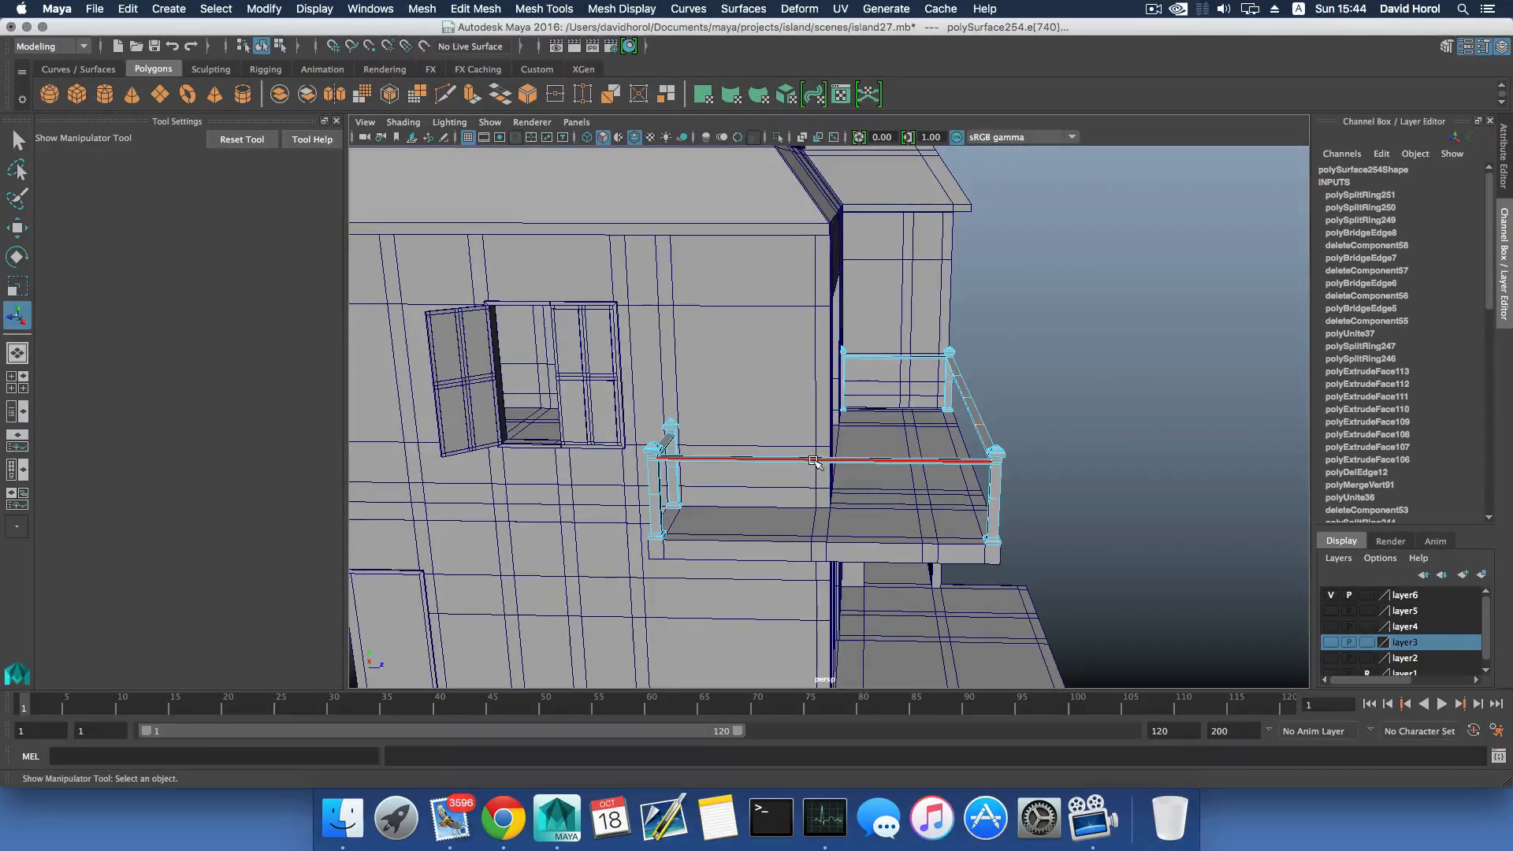
{"action": "left_click", "coordinate": [814, 461]}
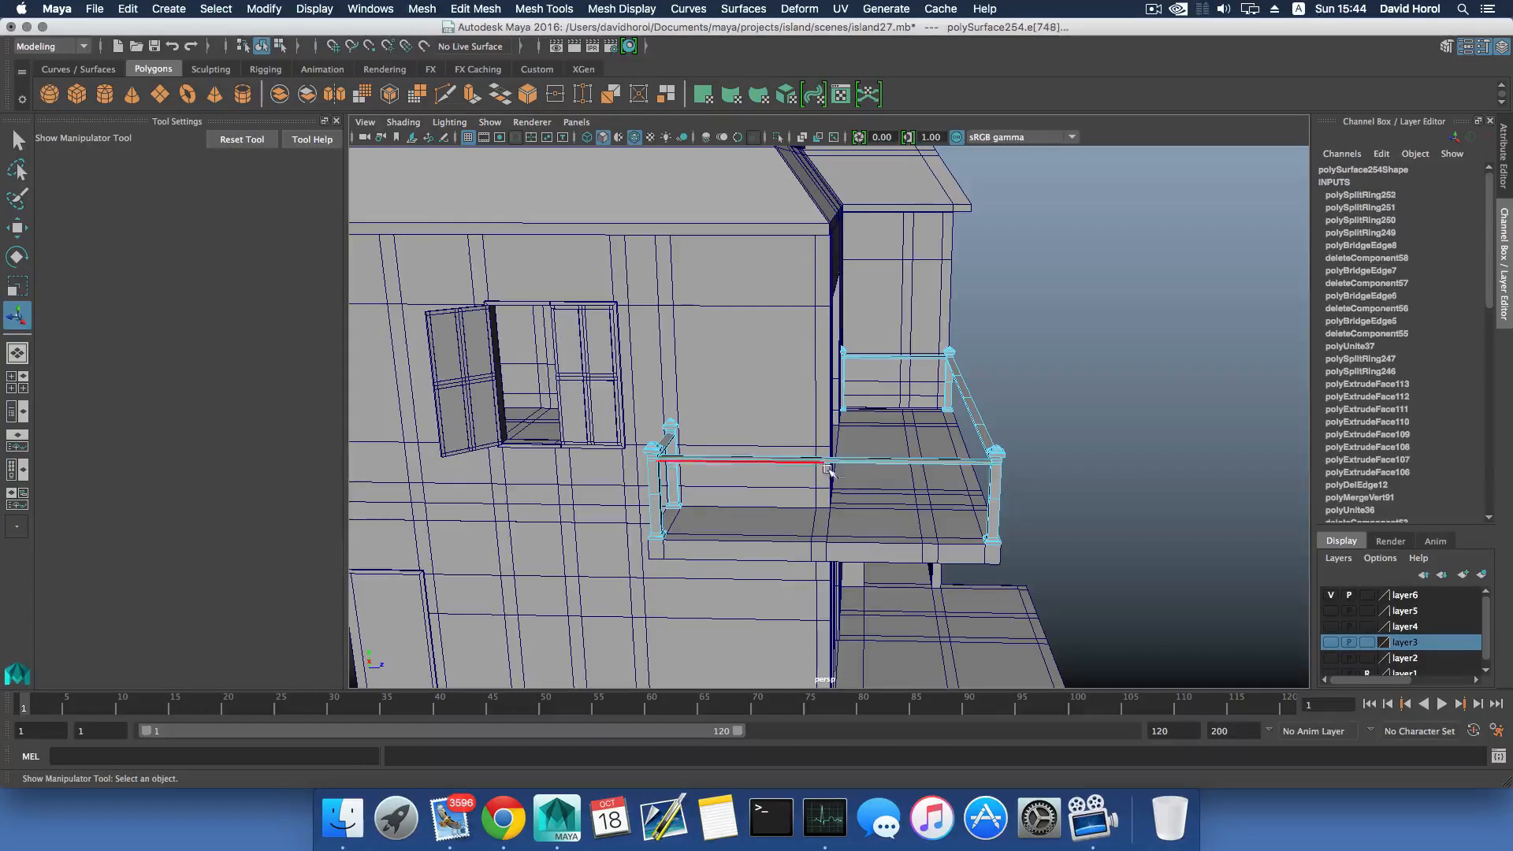
{"action": "scroll", "coordinate": [841, 485], "scroll_direction": "up", "scroll_amount": 3}
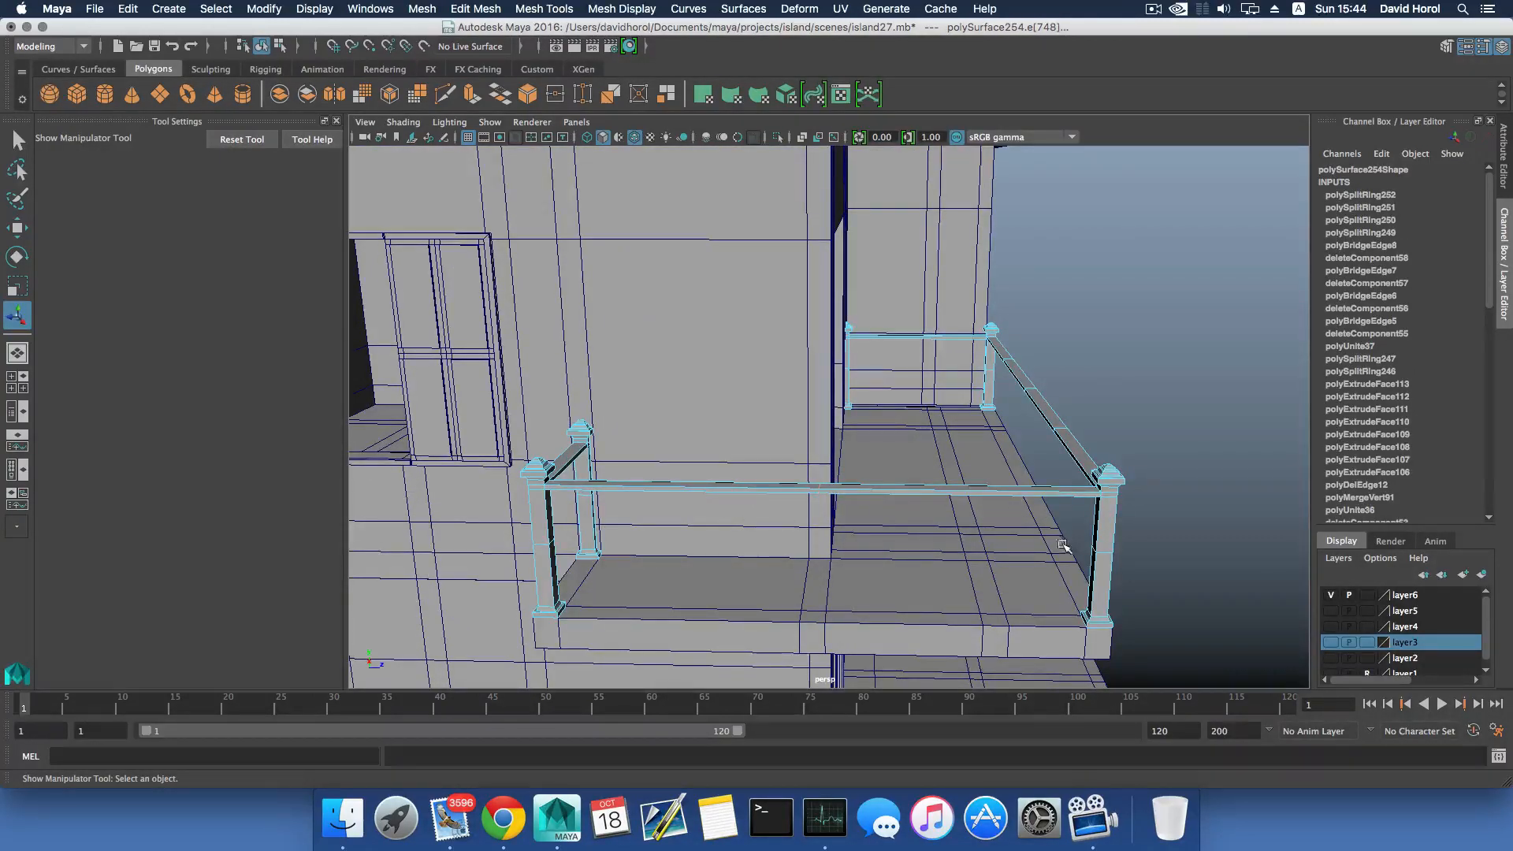
Try to slide the middle edge loop of the side handrail about 5.6 units along it toward the front corner post.
{"action": "left_click_drag", "start_coordinate": [1063, 546], "coordinate": [925, 554], "text": "alt"}
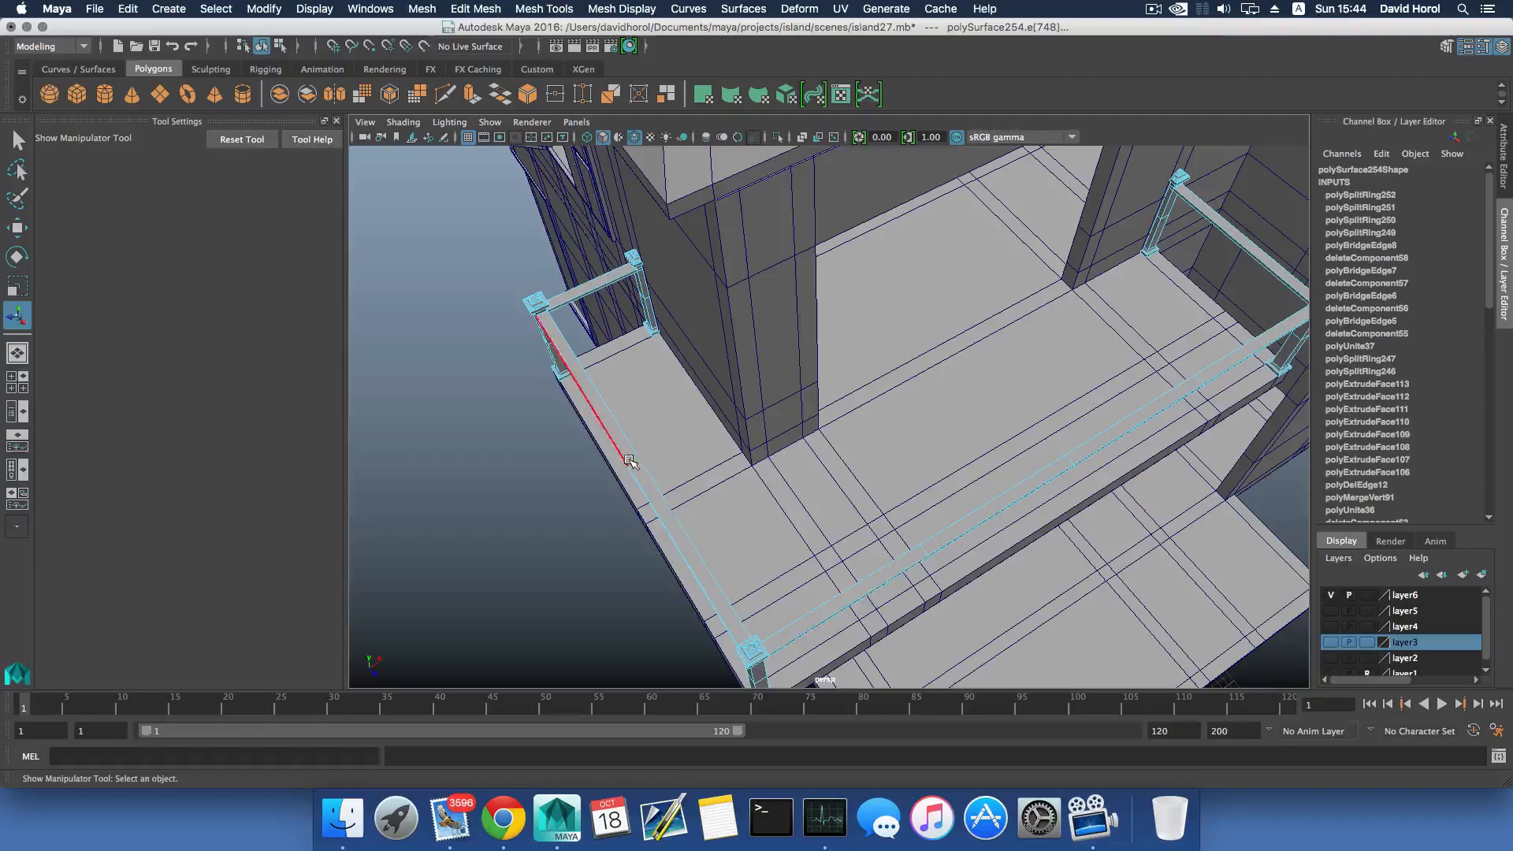
{"action": "left_click_drag", "start_coordinate": [783, 574], "coordinate": [856, 559], "text": "alt"}
{"action": "right_click_drag", "start_coordinate": [837, 403], "coordinate": [832, 354]}
{"action": "left_click_drag", "start_coordinate": [799, 514], "coordinate": [836, 597], "text": "alt"}
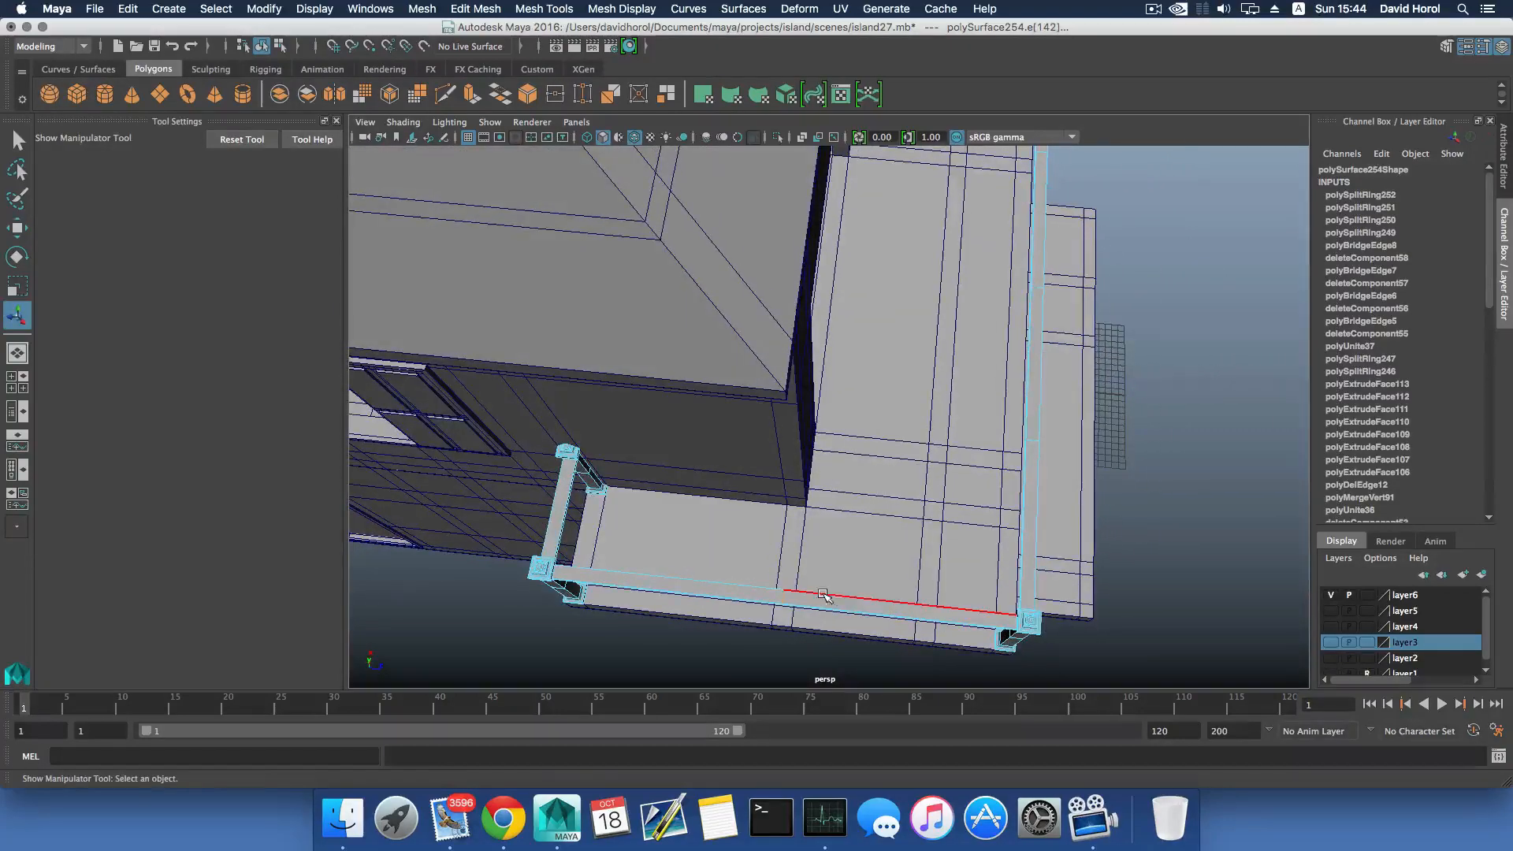
{"action": "key", "text": "w"}
{"action": "mouse_move", "coordinate": [875, 543]}
{"action": "left_mouse_down", "text": "alt"}
{"action": "mouse_move", "coordinate": [798, 466]}
{"action": "mouse_move", "coordinate": [972, 495]}
{"action": "mouse_move", "coordinate": [801, 541]}
{"action": "left_mouse_up", "text": "alt"}
{"action": "left_click", "coordinate": [797, 470]}
{"action": "middle_click_drag", "start_coordinate": [801, 541], "coordinate": [878, 487], "text": "alt"}
{"action": "left_click_drag", "start_coordinate": [807, 605], "coordinate": [805, 595]}
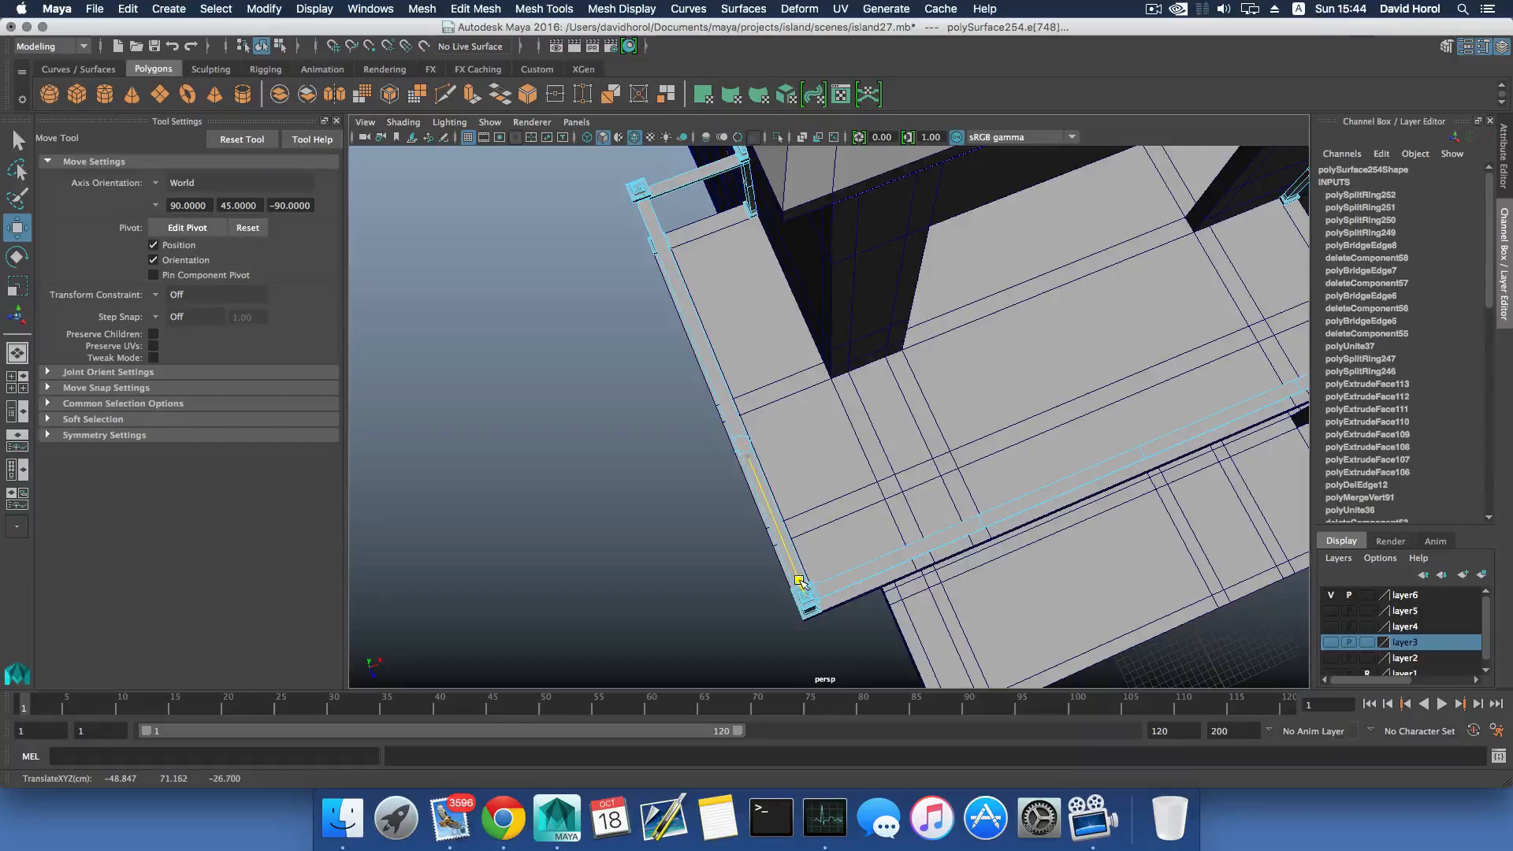
Shift the side handrail's edge loop about 0.7 units back from the front corner post and undo both moves.
{"action": "left_click_drag", "start_coordinate": [801, 580], "coordinate": [745, 590], "text": "alt"}
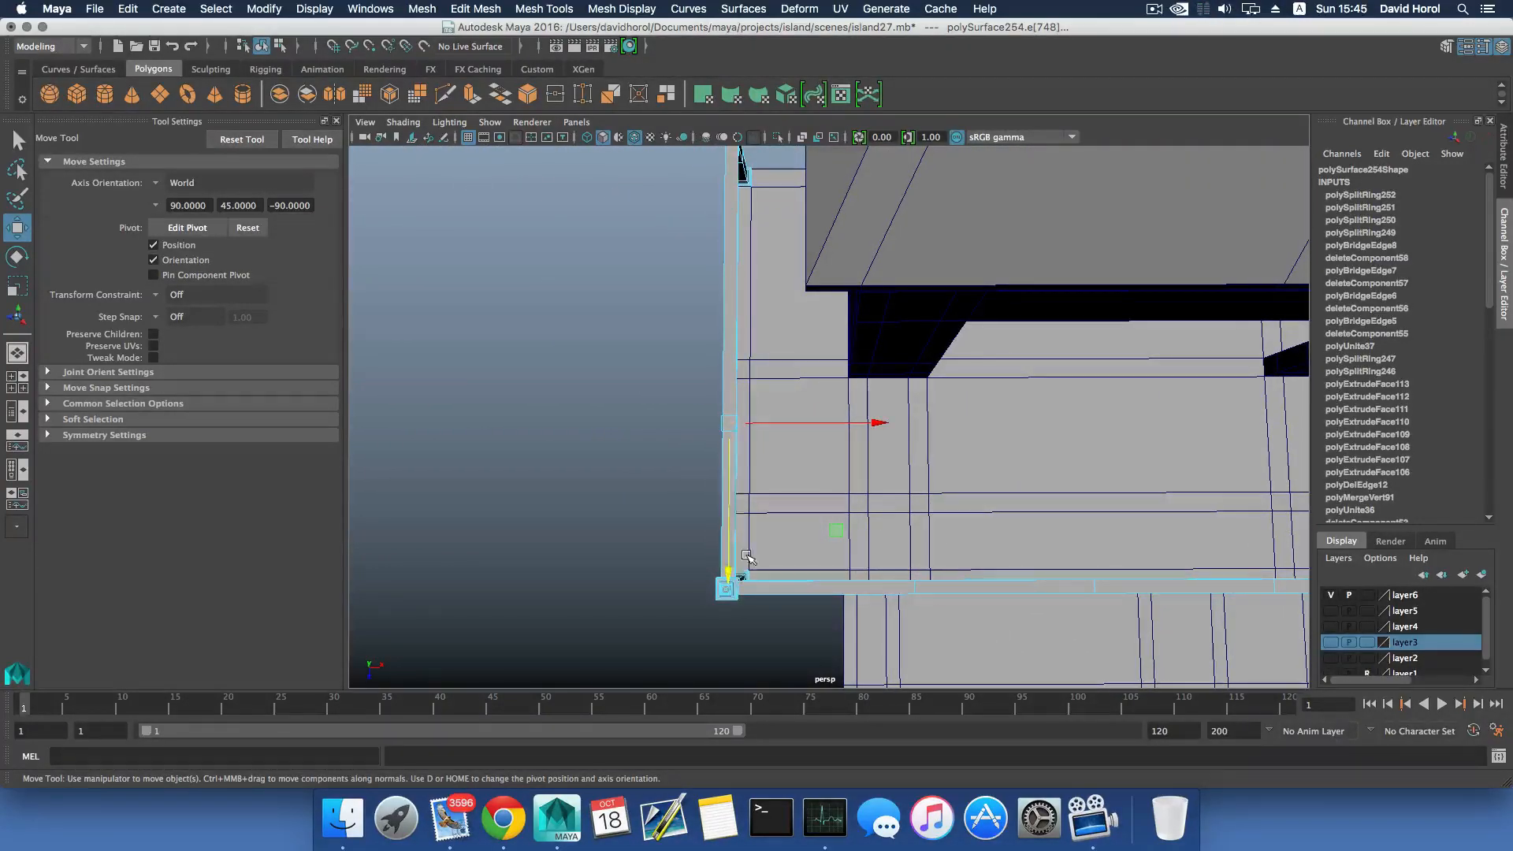
{"action": "left_click_drag", "start_coordinate": [731, 577], "coordinate": [730, 551]}
{"action": "scroll", "coordinate": [851, 560], "scroll_direction": "up", "scroll_amount": 5}
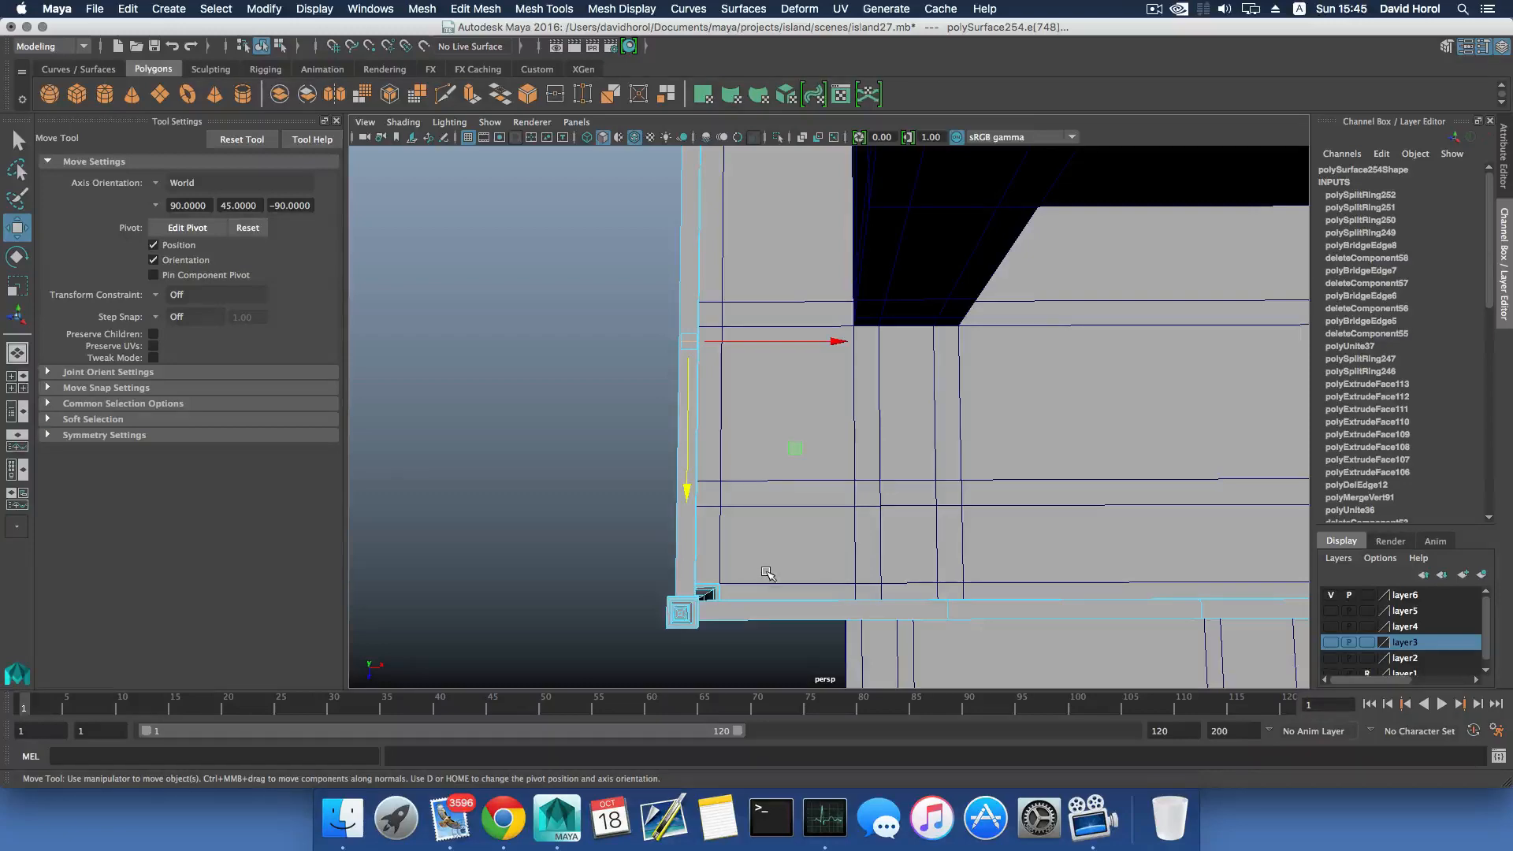
{"action": "left_click_drag", "start_coordinate": [750, 590], "coordinate": [871, 448], "text": "alt"}
{"action": "middle_click_drag", "start_coordinate": [807, 459], "coordinate": [855, 514], "text": "alt"}
{"action": "left_click_drag", "start_coordinate": [855, 514], "coordinate": [776, 503], "text": "alt"}
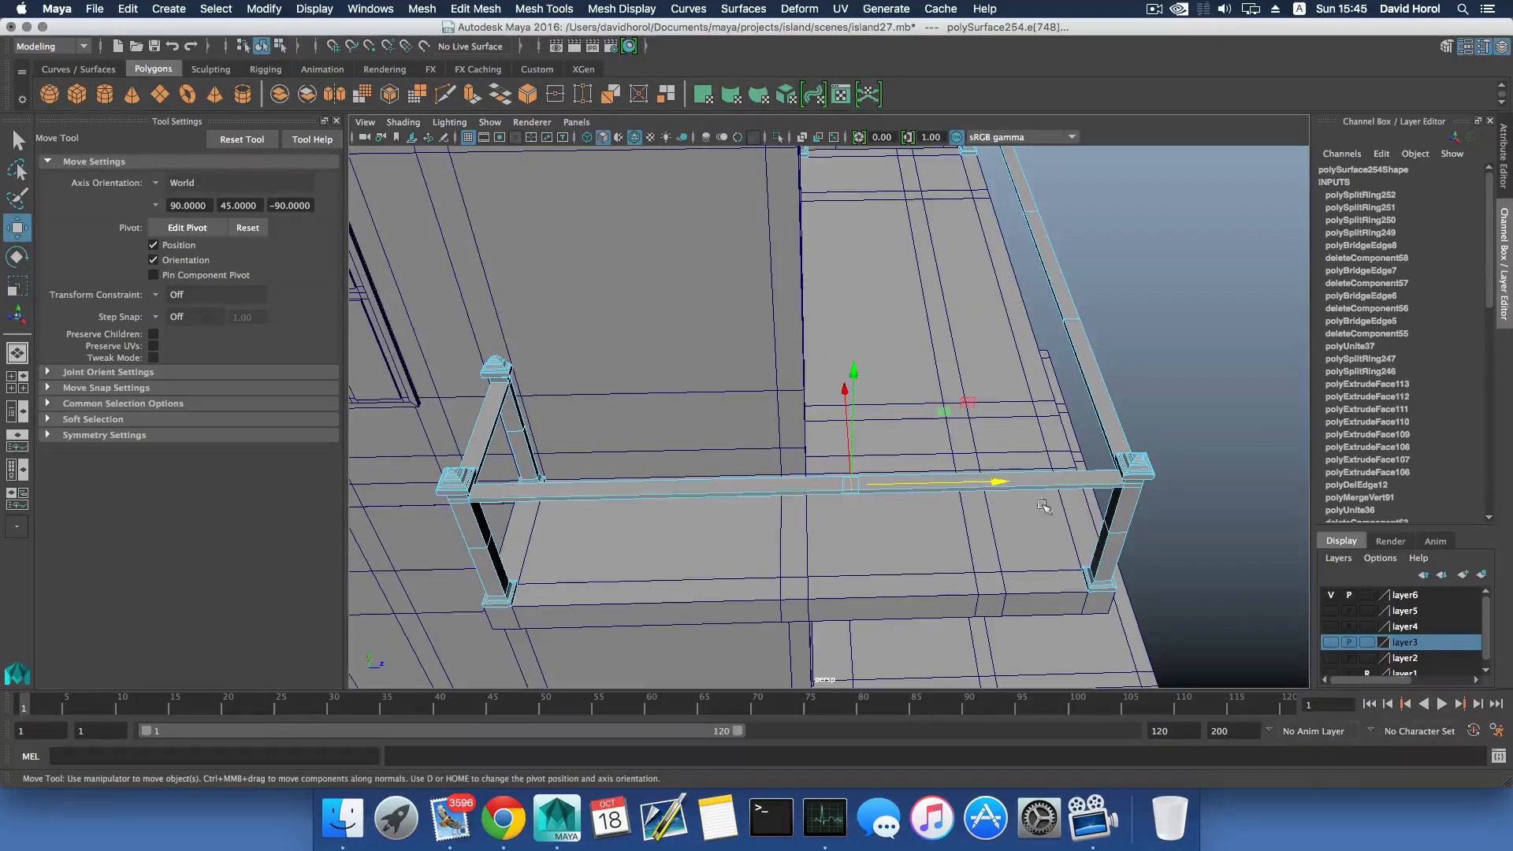
{"action": "mouse_move", "coordinate": [816, 553]}
{"action": "left_mouse_down", "text": "alt"}
{"action": "mouse_move", "coordinate": [794, 557]}
{"action": "mouse_move", "coordinate": [866, 535]}
{"action": "mouse_move", "coordinate": [815, 545]}
{"action": "left_mouse_up", "text": "alt"}
{"action": "key", "text": "z"}
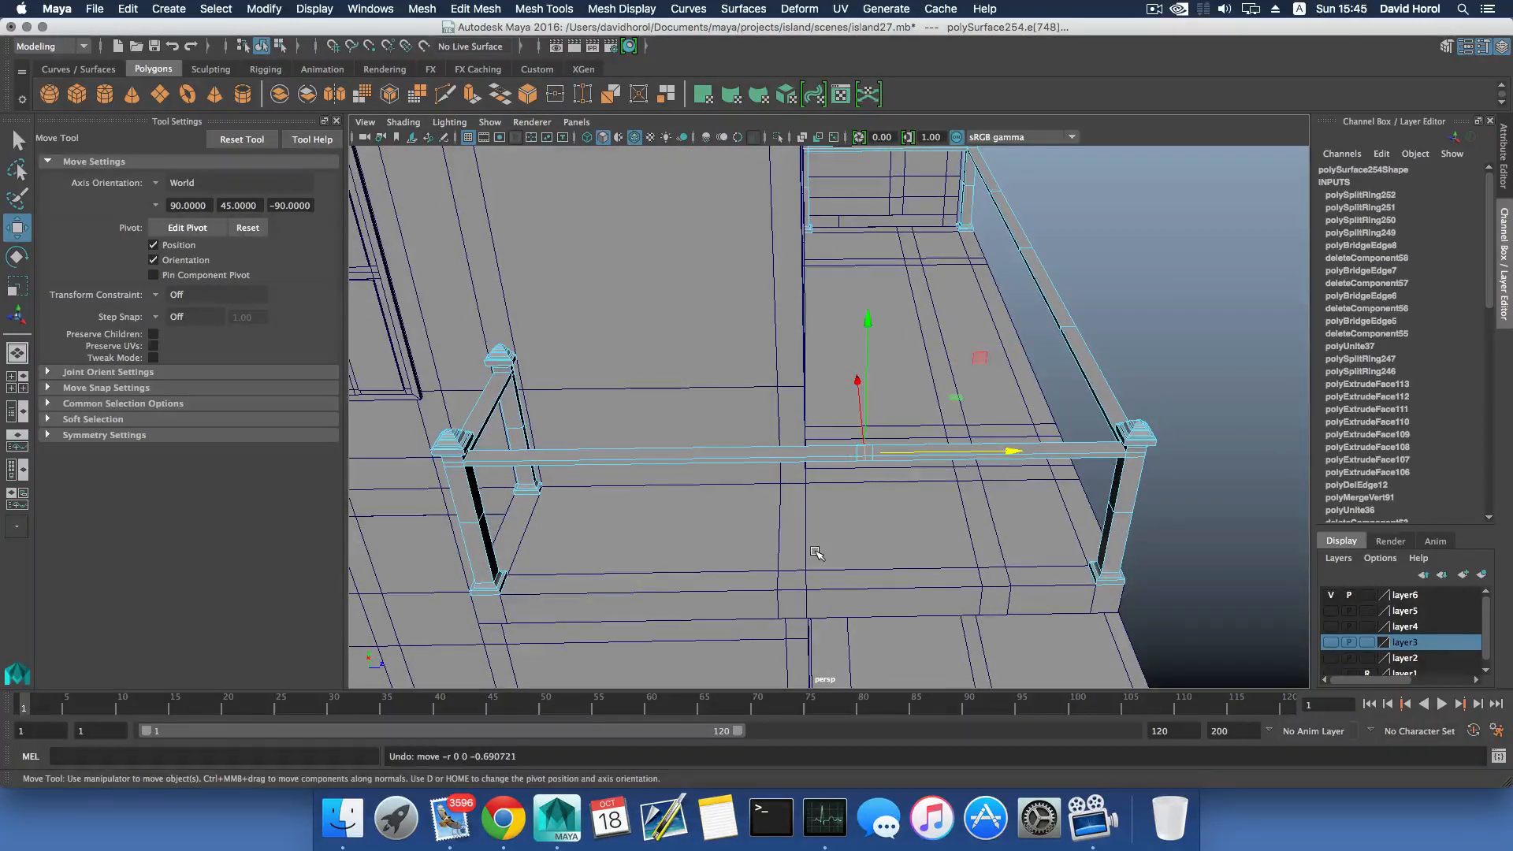
{"action": "key", "text": "z"}
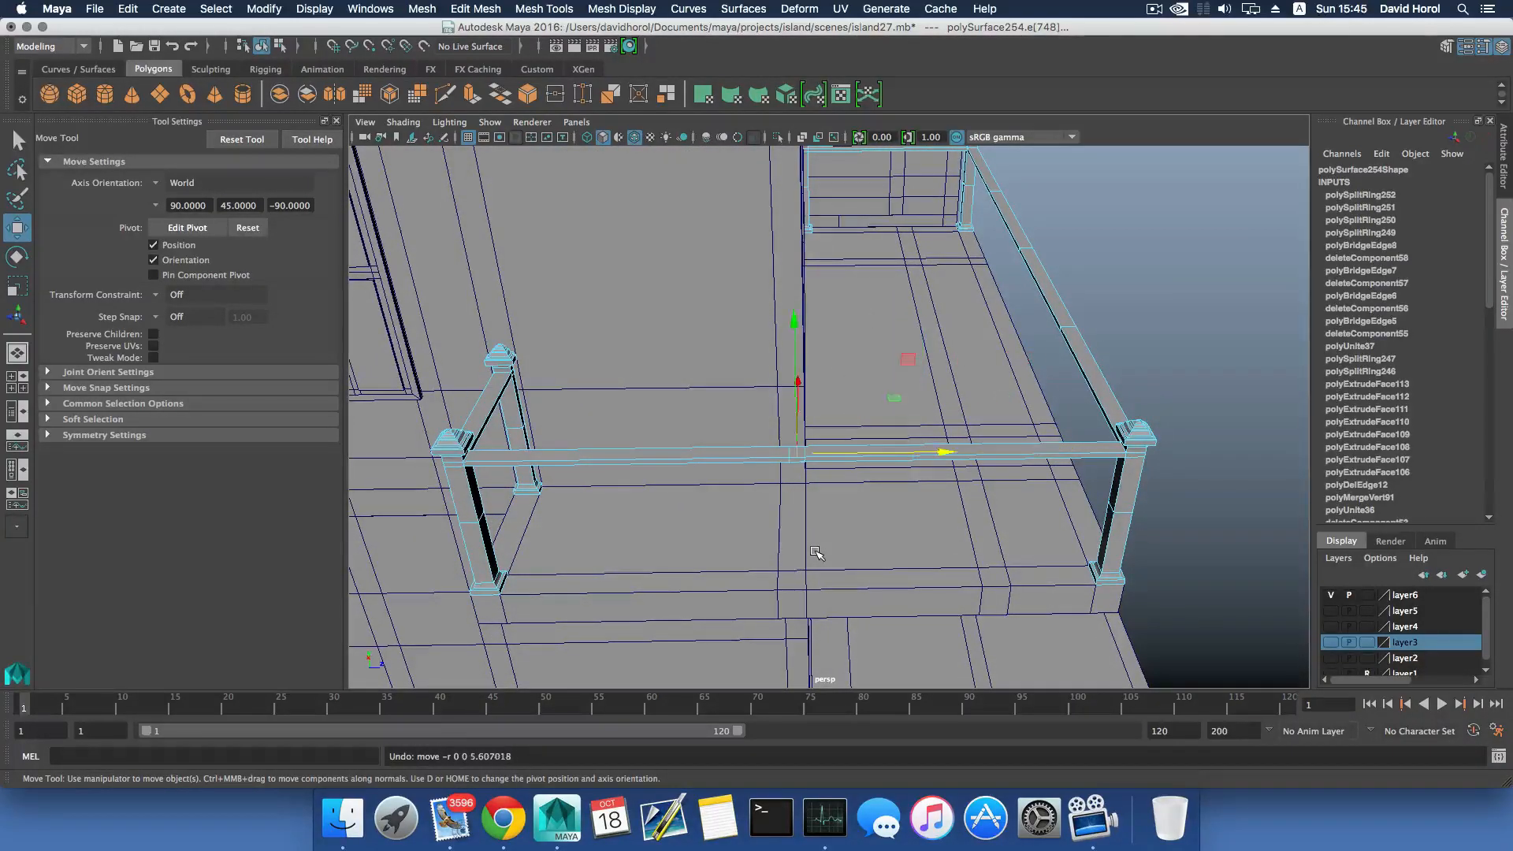
Split both halves of the side handrail between the outer corner posts with an edge loop at the middle of each half.
{"action": "left_click_drag", "start_coordinate": [820, 540], "coordinate": [898, 470], "text": "alt"}
{"action": "left_click", "coordinate": [971, 398]}
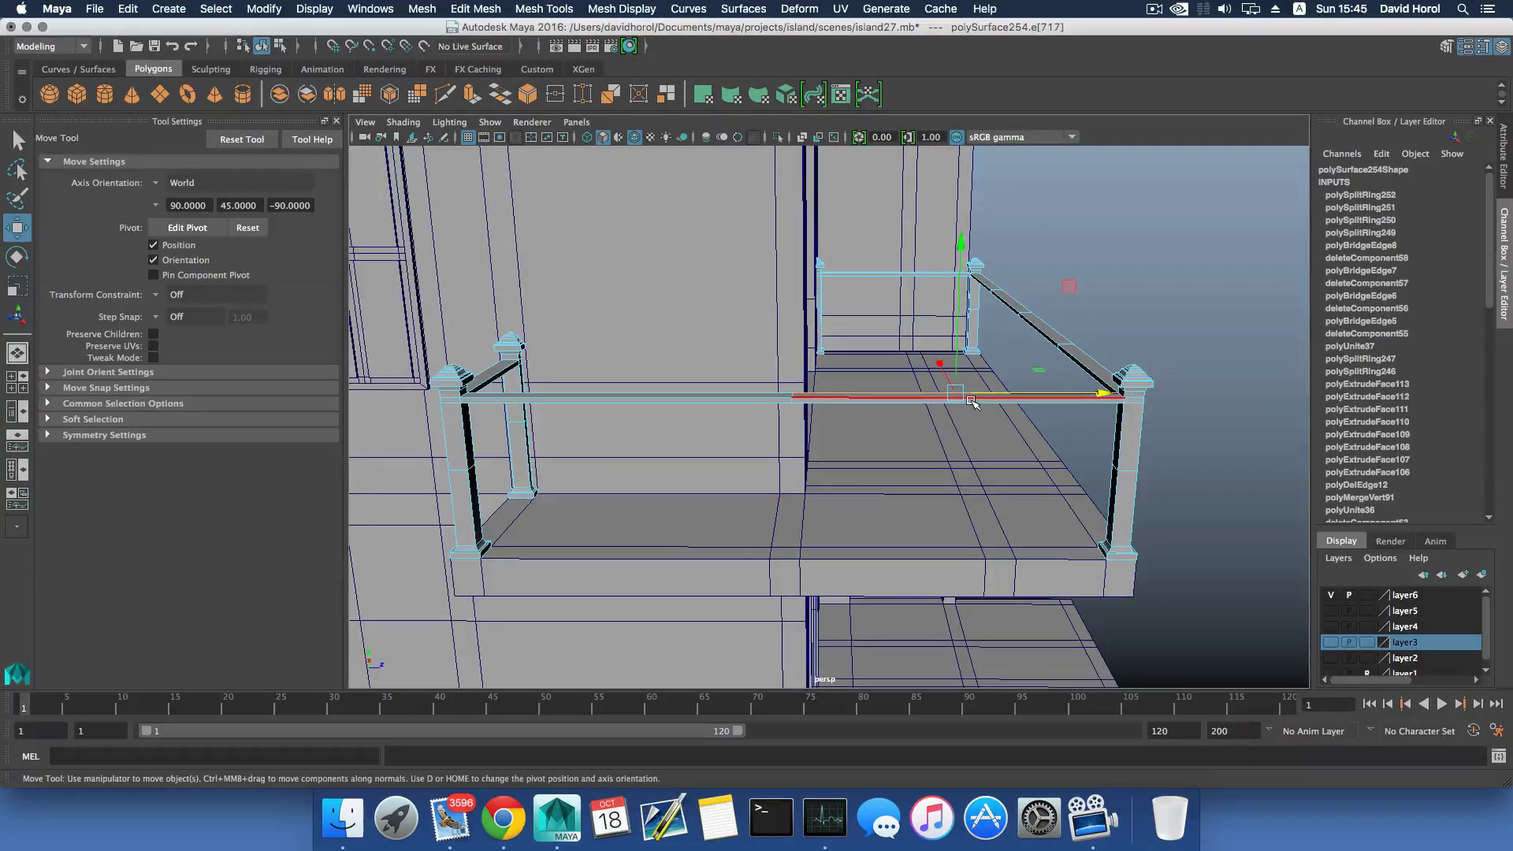
{"action": "key", "text": "g"}
{"action": "left_click", "coordinate": [636, 400]}
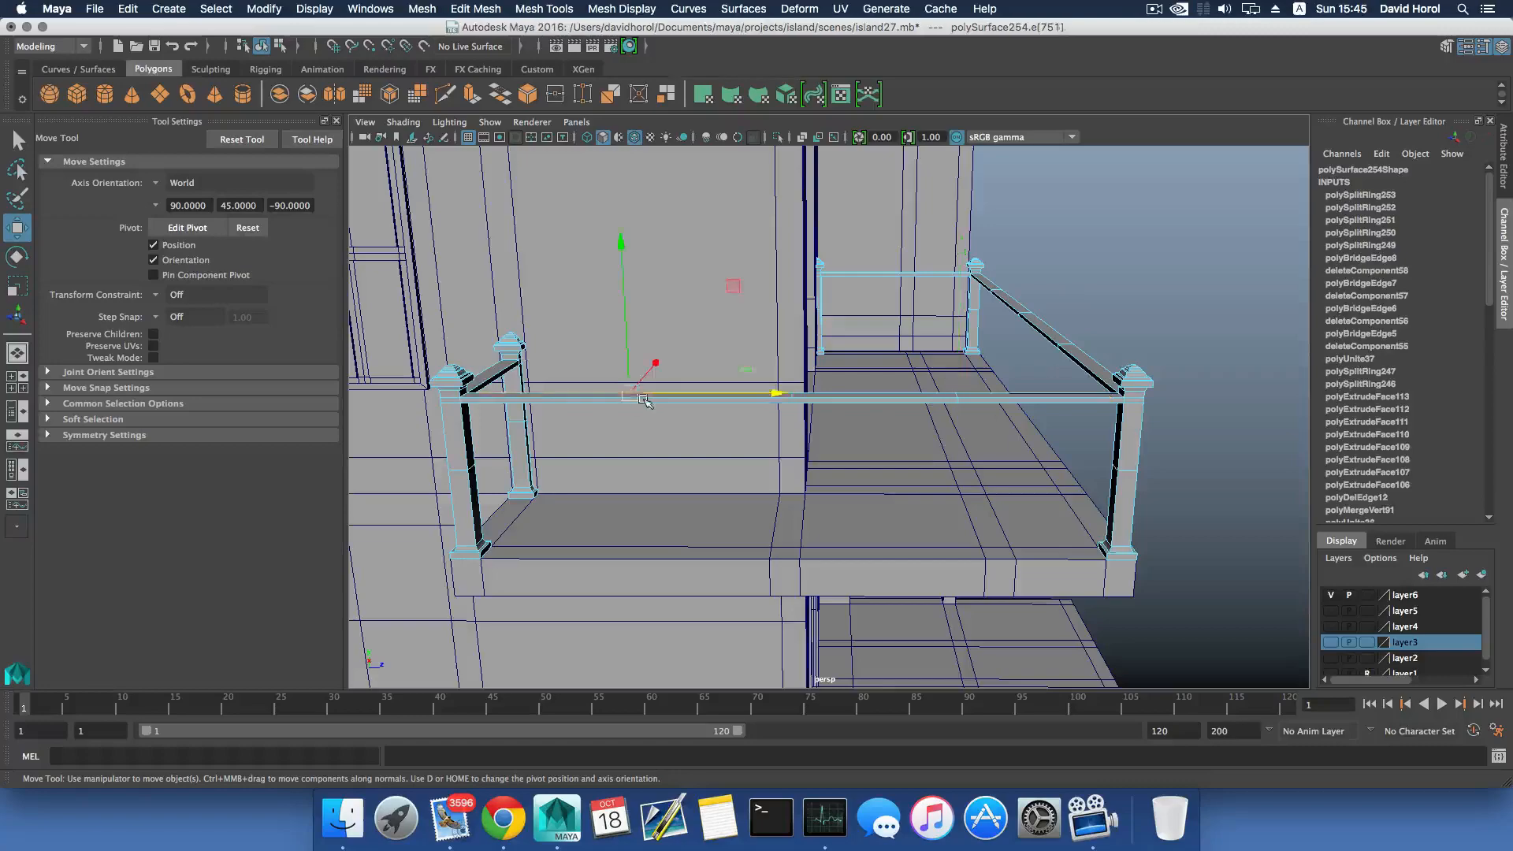
{"action": "key", "text": "g"}
{"action": "left_click_drag", "start_coordinate": [1127, 424], "coordinate": [1119, 391], "text": "alt"}
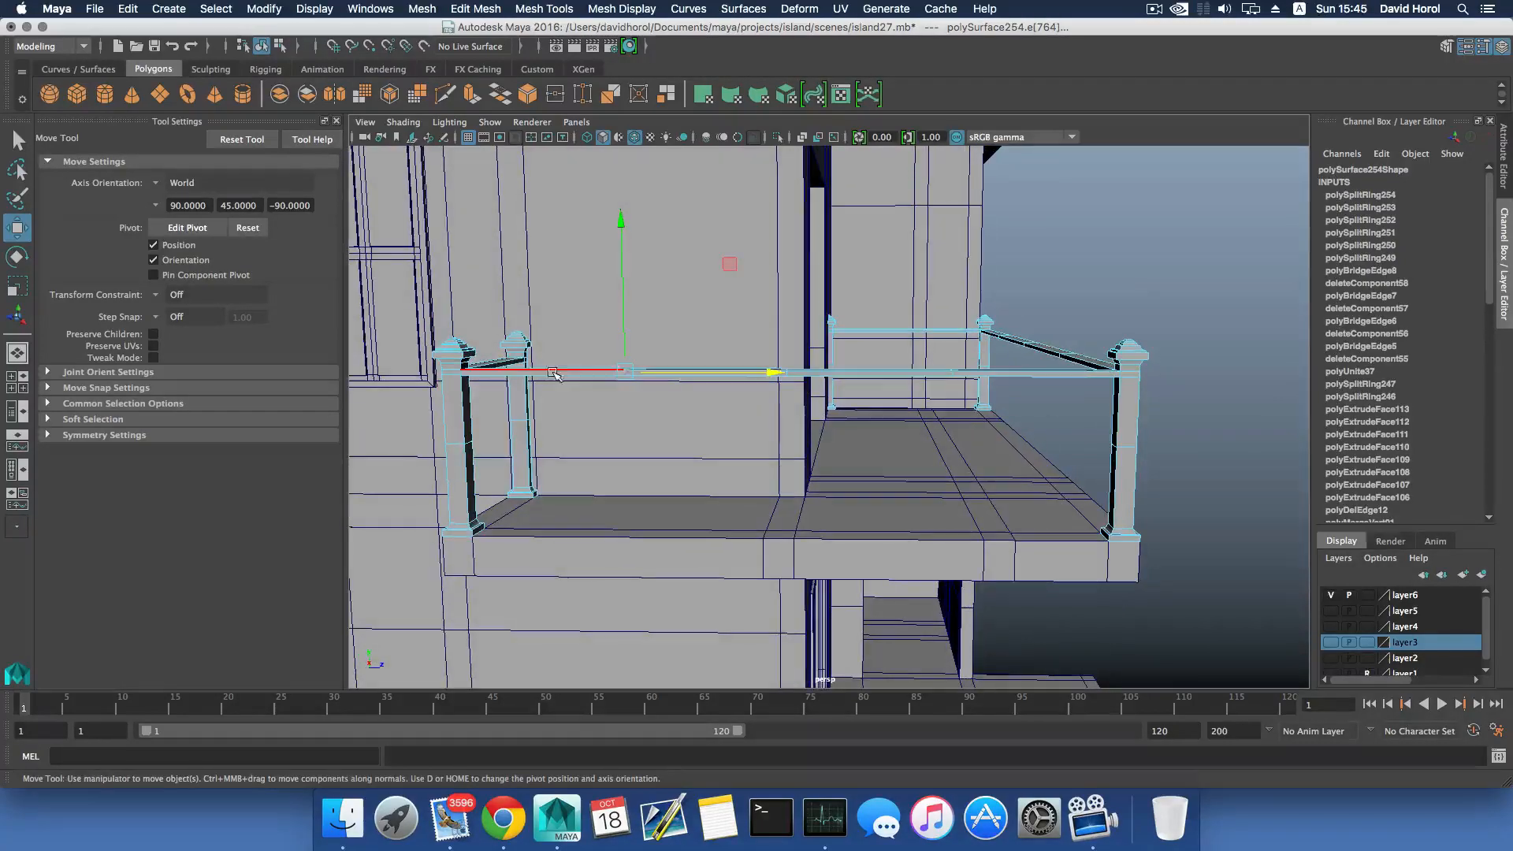
Return to object selection, duplicate the spare post standing beside the house, and move the copy along X to about -74.5.
{"action": "left_click_drag", "start_coordinate": [980, 402], "coordinate": [883, 554], "text": "alt"}
{"action": "key", "text": "F8"}
{"action": "key", "text": "F8"}
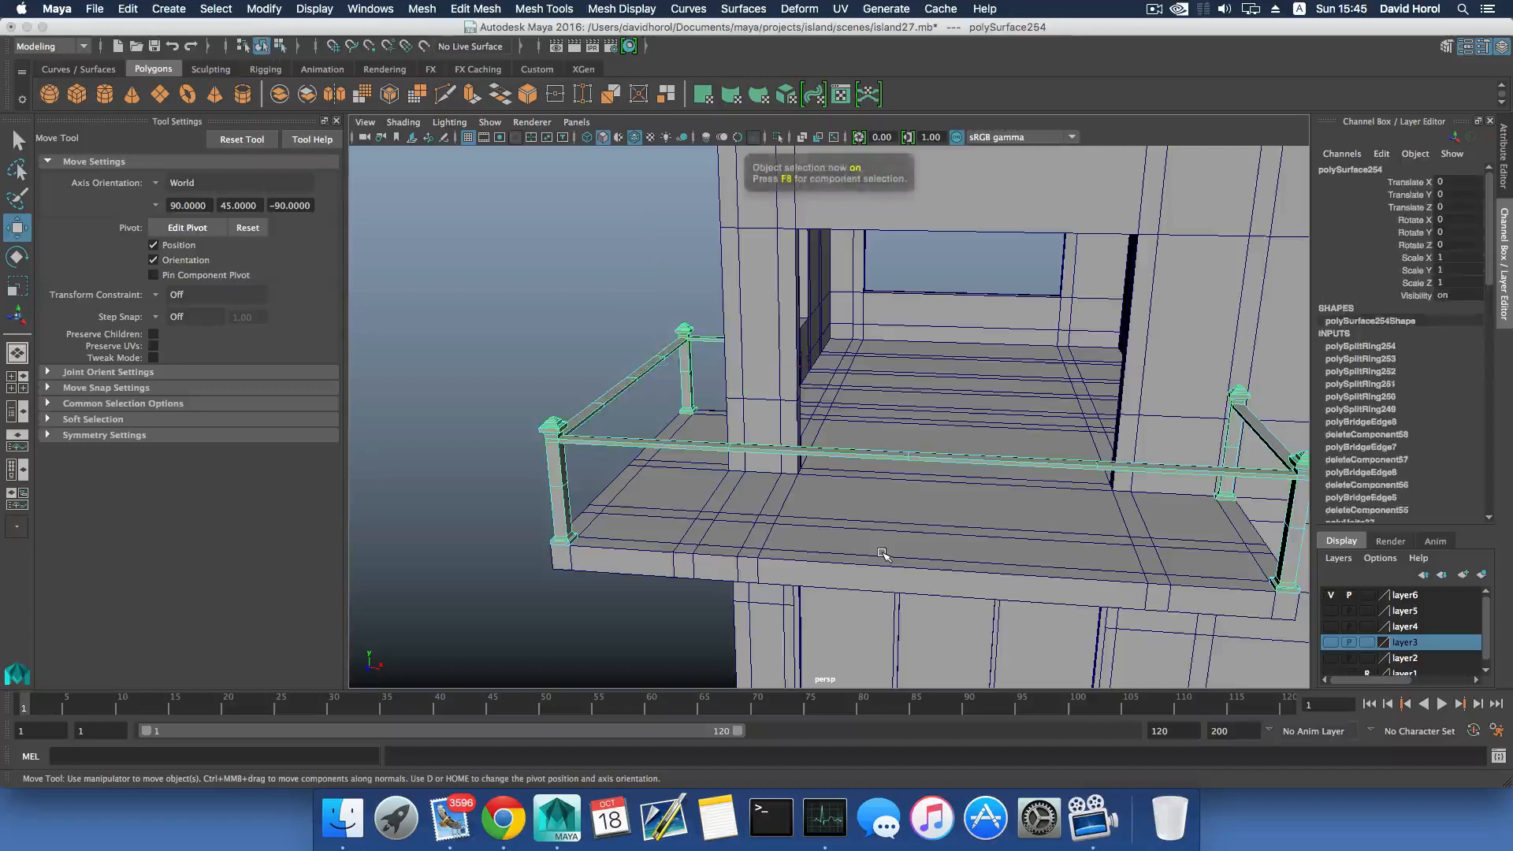
{"action": "right_click_drag", "start_coordinate": [882, 554], "coordinate": [662, 523], "text": "alt"}
{"action": "left_click_drag", "start_coordinate": [662, 524], "coordinate": [855, 546], "text": "alt"}
{"action": "left_click", "coordinate": [573, 453]}
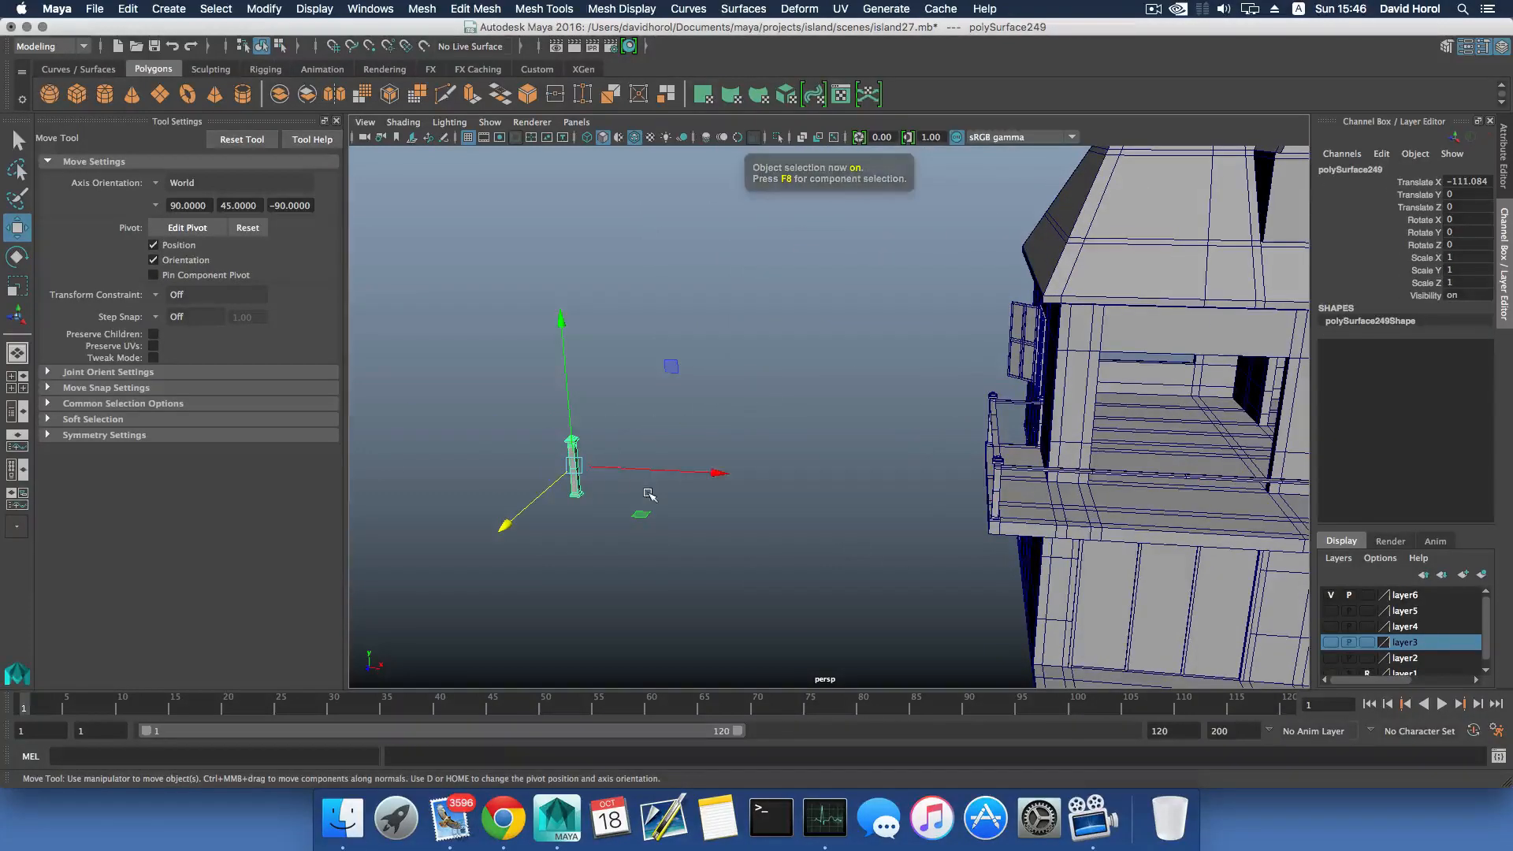
{"action": "left_click_drag", "start_coordinate": [645, 469], "coordinate": [683, 475]}
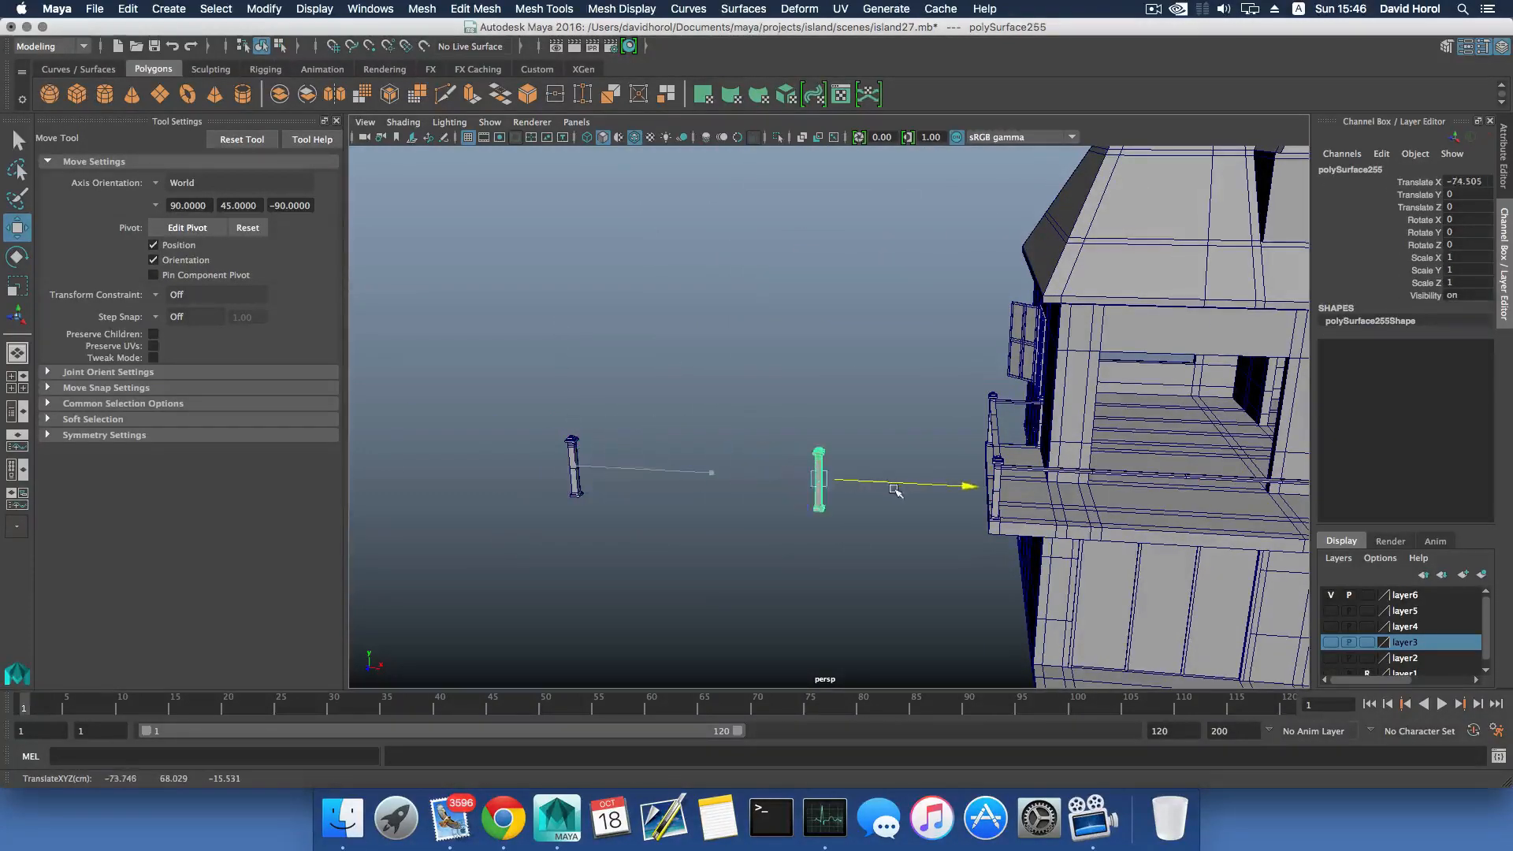
Move the copied post closer to the balcony along X, to about -68.9.
{"action": "right_click_drag", "start_coordinate": [906, 532], "coordinate": [1076, 579], "text": "alt"}
{"action": "left_click_drag", "start_coordinate": [777, 534], "coordinate": [977, 547], "text": "alt"}
{"action": "middle_click_drag", "start_coordinate": [977, 548], "coordinate": [872, 490], "text": "alt"}
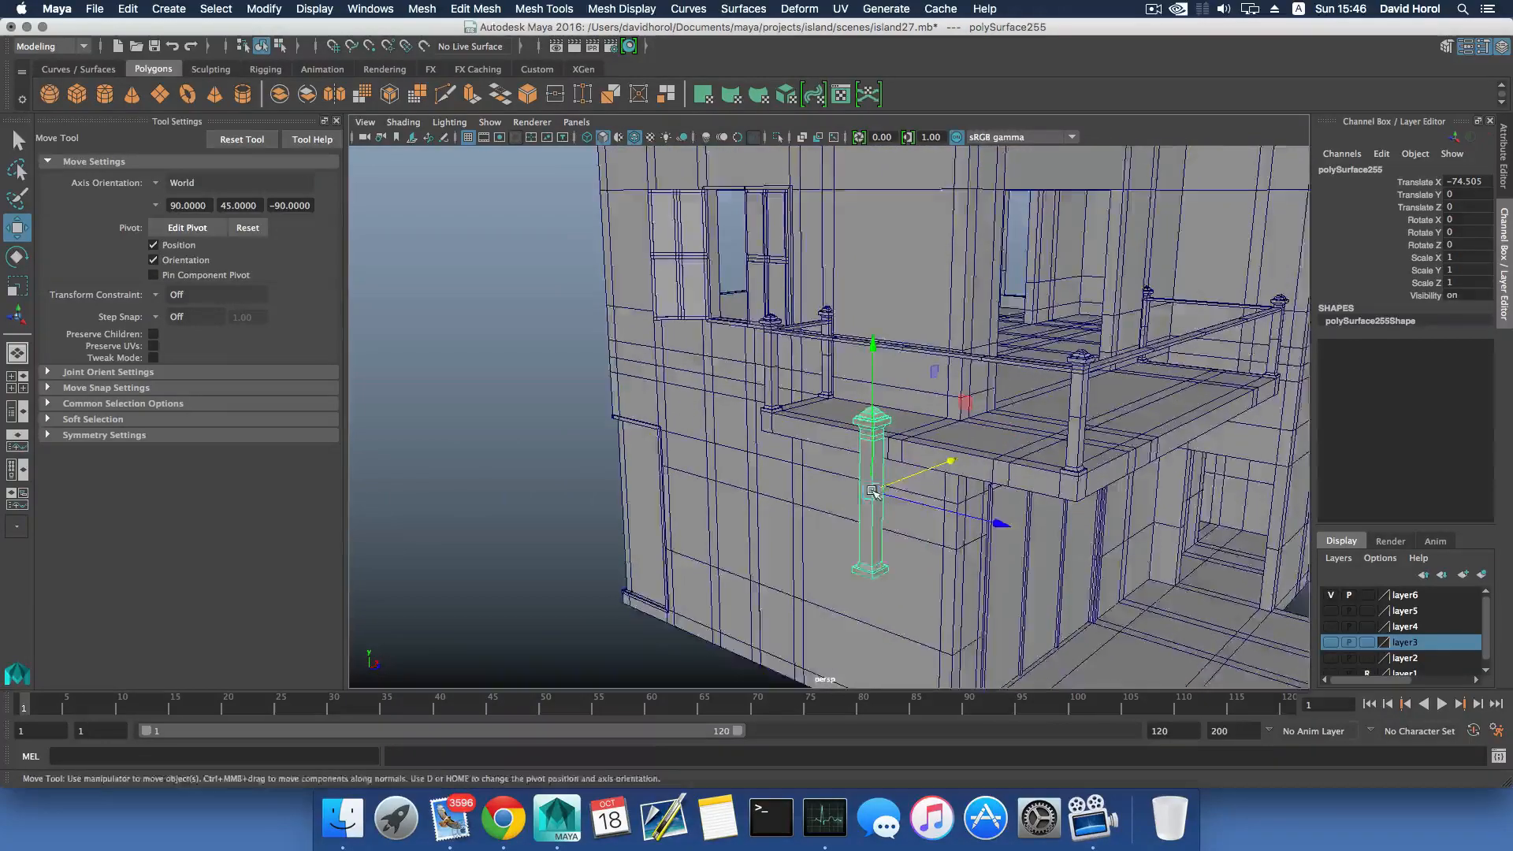
{"action": "right_click_drag", "start_coordinate": [873, 492], "coordinate": [985, 531], "text": "alt"}
{"action": "left_click_drag", "start_coordinate": [971, 526], "coordinate": [728, 400], "text": "alt"}
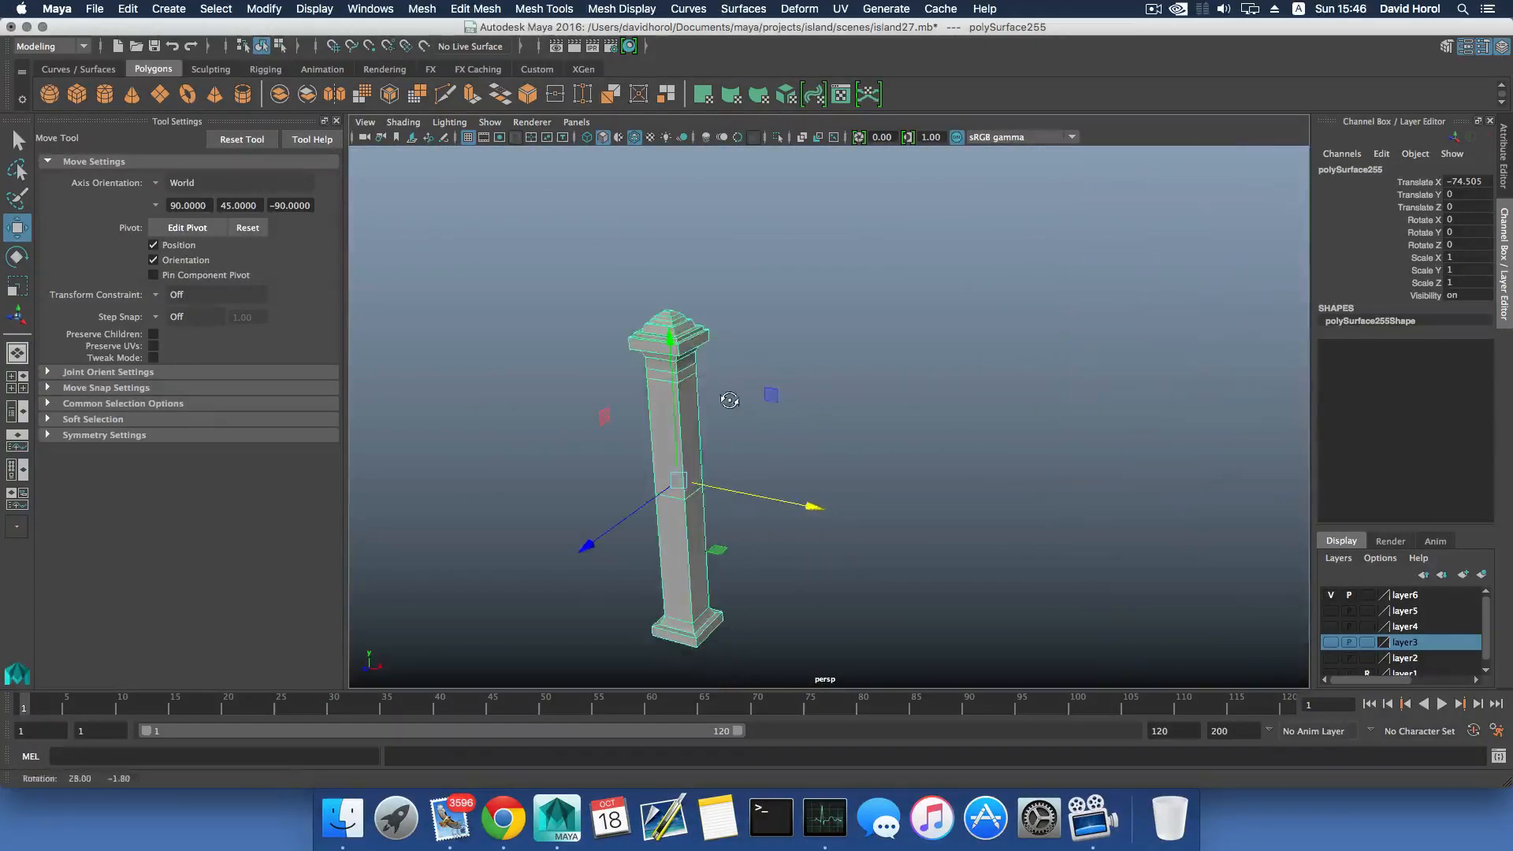
{"action": "left_click_drag", "start_coordinate": [814, 509], "coordinate": [1025, 579]}
{"action": "scroll", "coordinate": [1027, 581], "scroll_direction": "down", "scroll_amount": 5}
{"action": "scroll", "coordinate": [1026, 570], "scroll_direction": "down", "scroll_amount": 5}
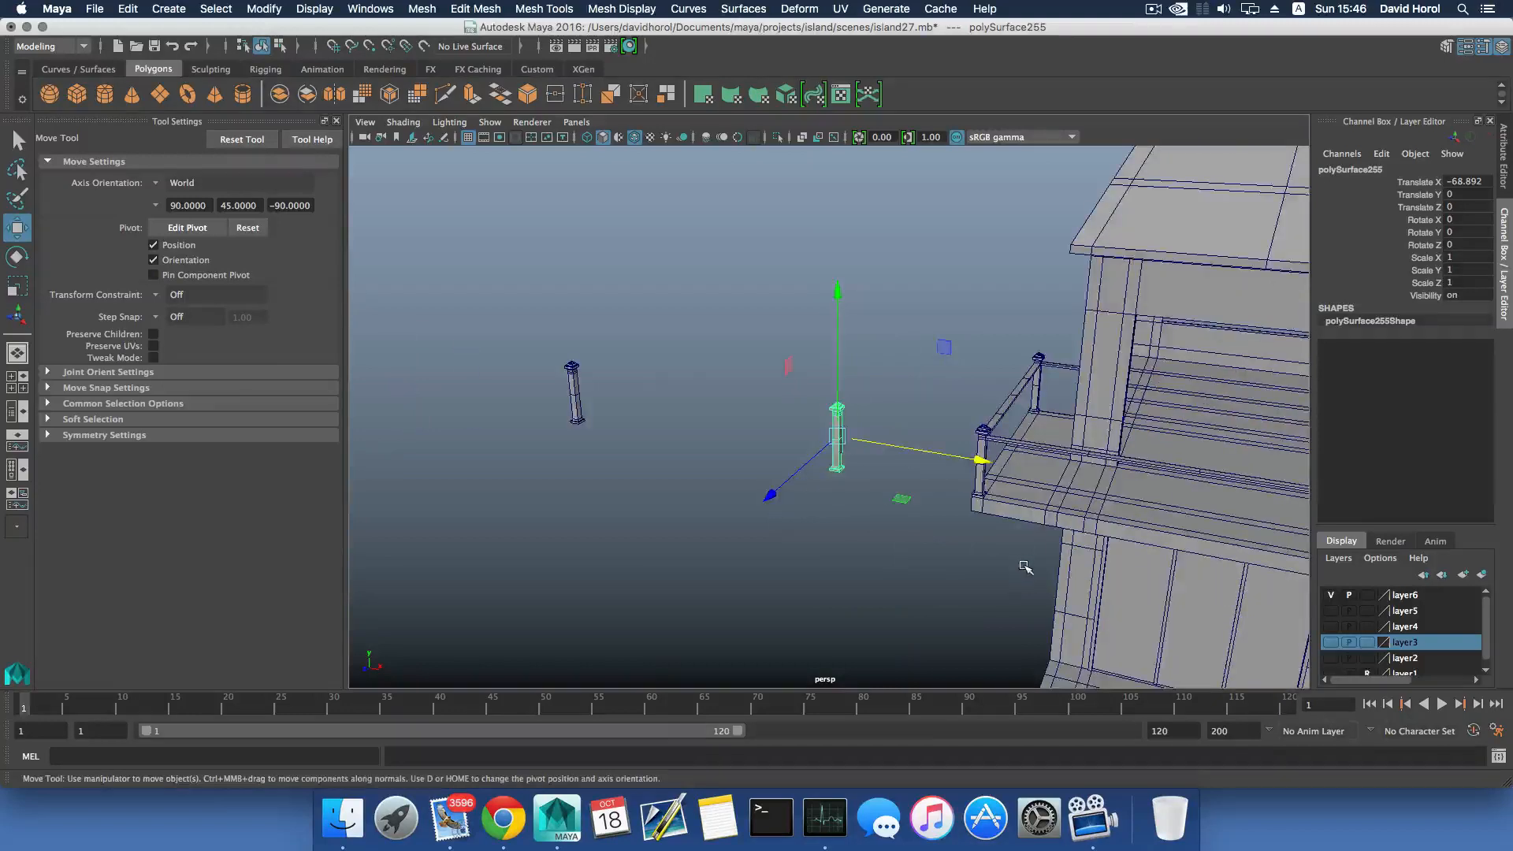
Place the copied post on the balcony's front railing, at X about -37.0.
{"action": "middle_click_drag", "start_coordinate": [1024, 568], "coordinate": [835, 567], "text": "alt"}
{"action": "left_click_drag", "start_coordinate": [835, 567], "coordinate": [916, 478], "text": "alt"}
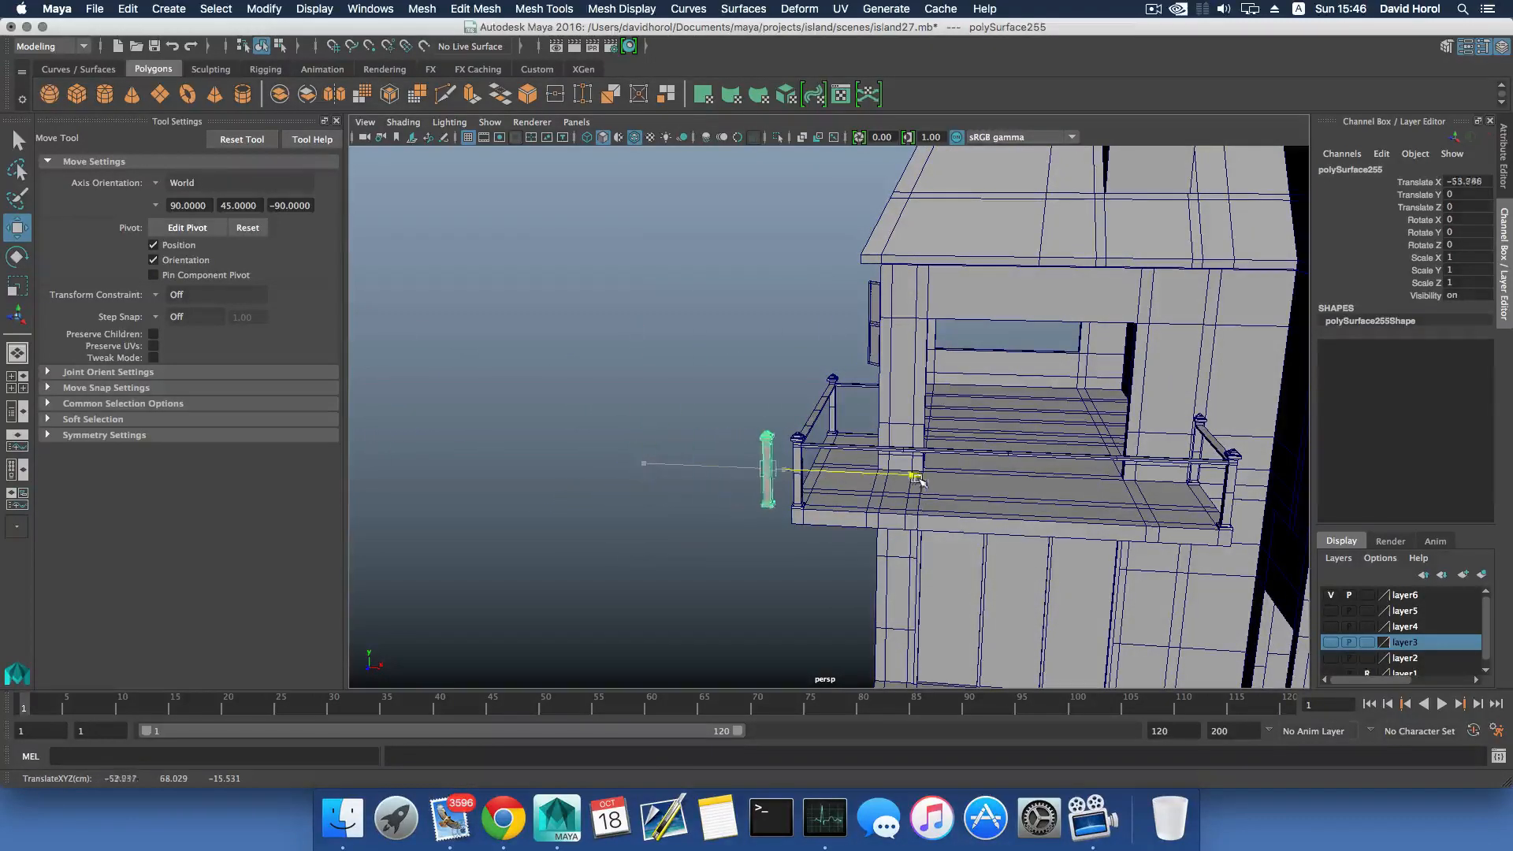
{"action": "left_click_drag", "start_coordinate": [1140, 511], "coordinate": [1073, 545]}
{"action": "middle_click_drag", "start_coordinate": [981, 530], "coordinate": [914, 571], "text": "alt"}
{"action": "left_click_drag", "start_coordinate": [914, 571], "coordinate": [899, 564], "text": "alt"}
{"action": "scroll", "coordinate": [872, 565], "scroll_direction": "up", "scroll_amount": 5}
{"action": "middle_click_drag", "start_coordinate": [874, 567], "coordinate": [832, 508], "text": "alt"}
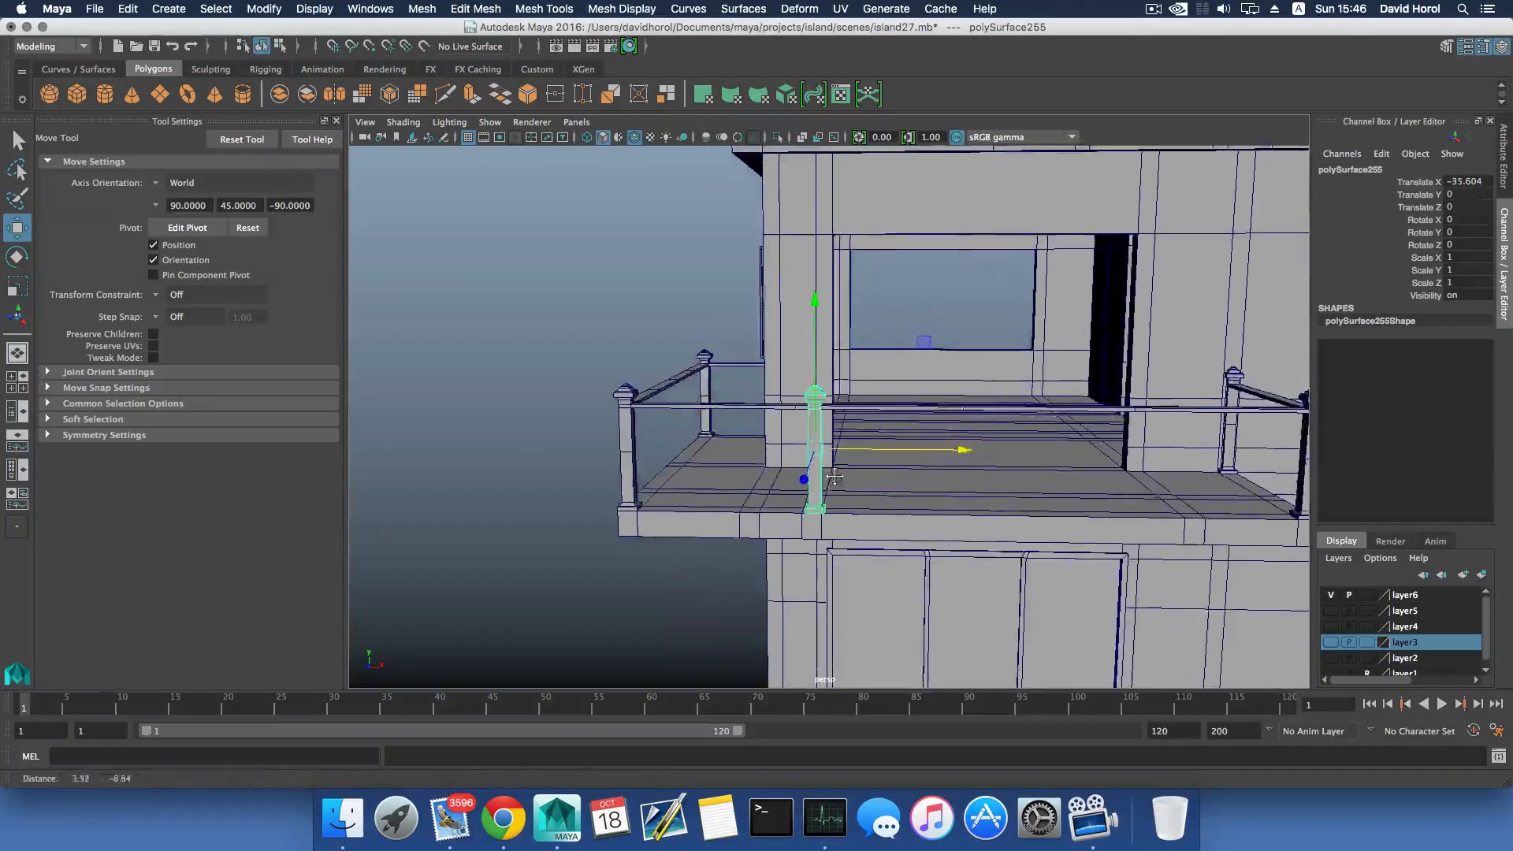
{"action": "scroll", "coordinate": [834, 510], "scroll_direction": "up", "scroll_amount": 10}
{"action": "left_click_drag", "start_coordinate": [936, 516], "coordinate": [879, 513]}
{"action": "left_click_drag", "start_coordinate": [744, 542], "coordinate": [783, 576], "text": "alt"}
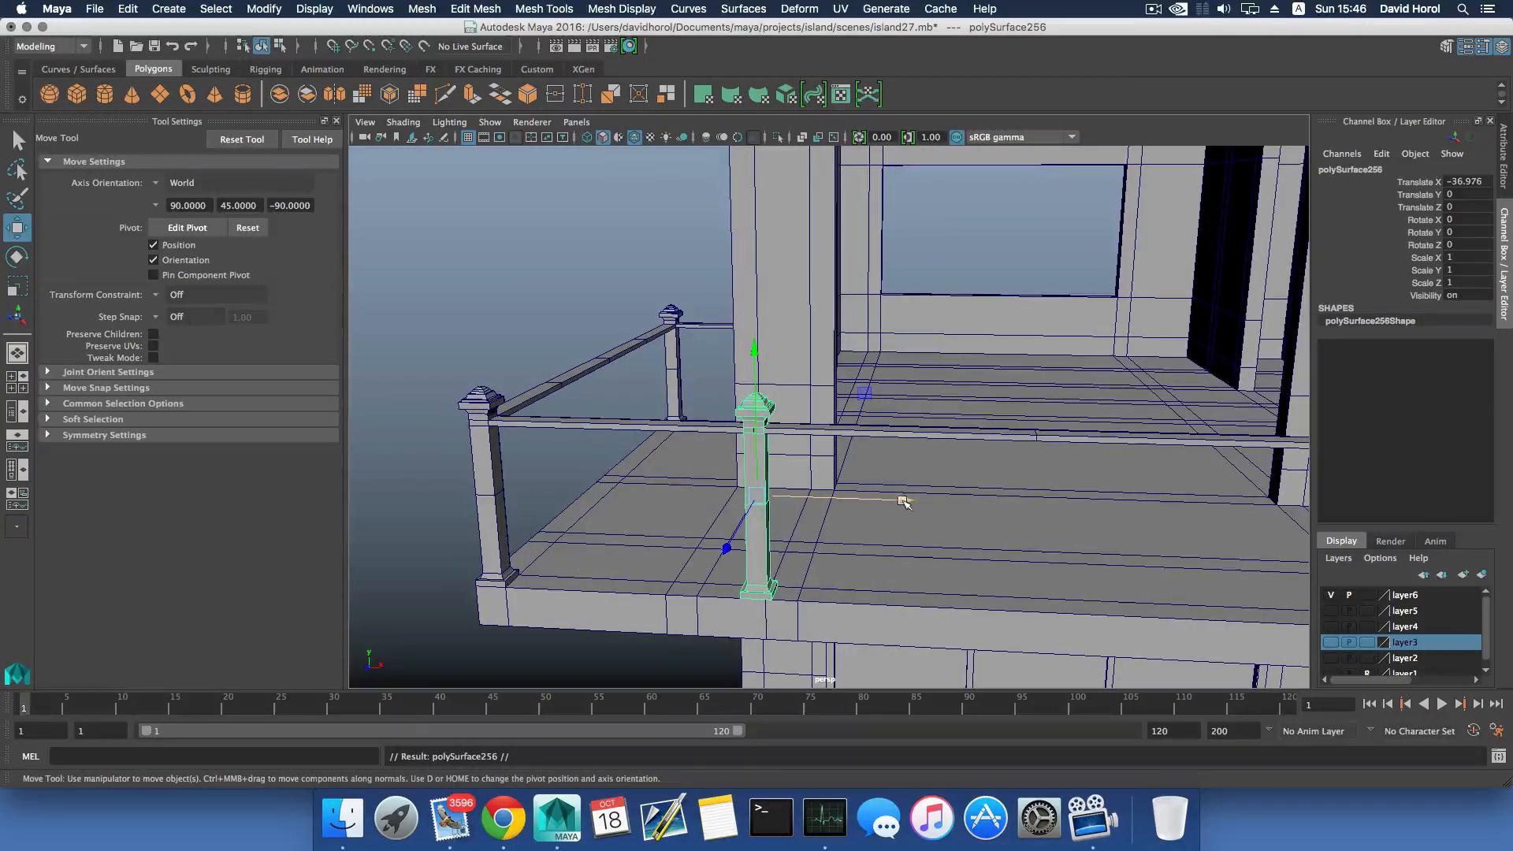
Duplicate the post twice along the front railing, placing the copies at X about -24.8 and -12.6.
{"action": "left_click_drag", "start_coordinate": [906, 503], "coordinate": [1035, 565]}
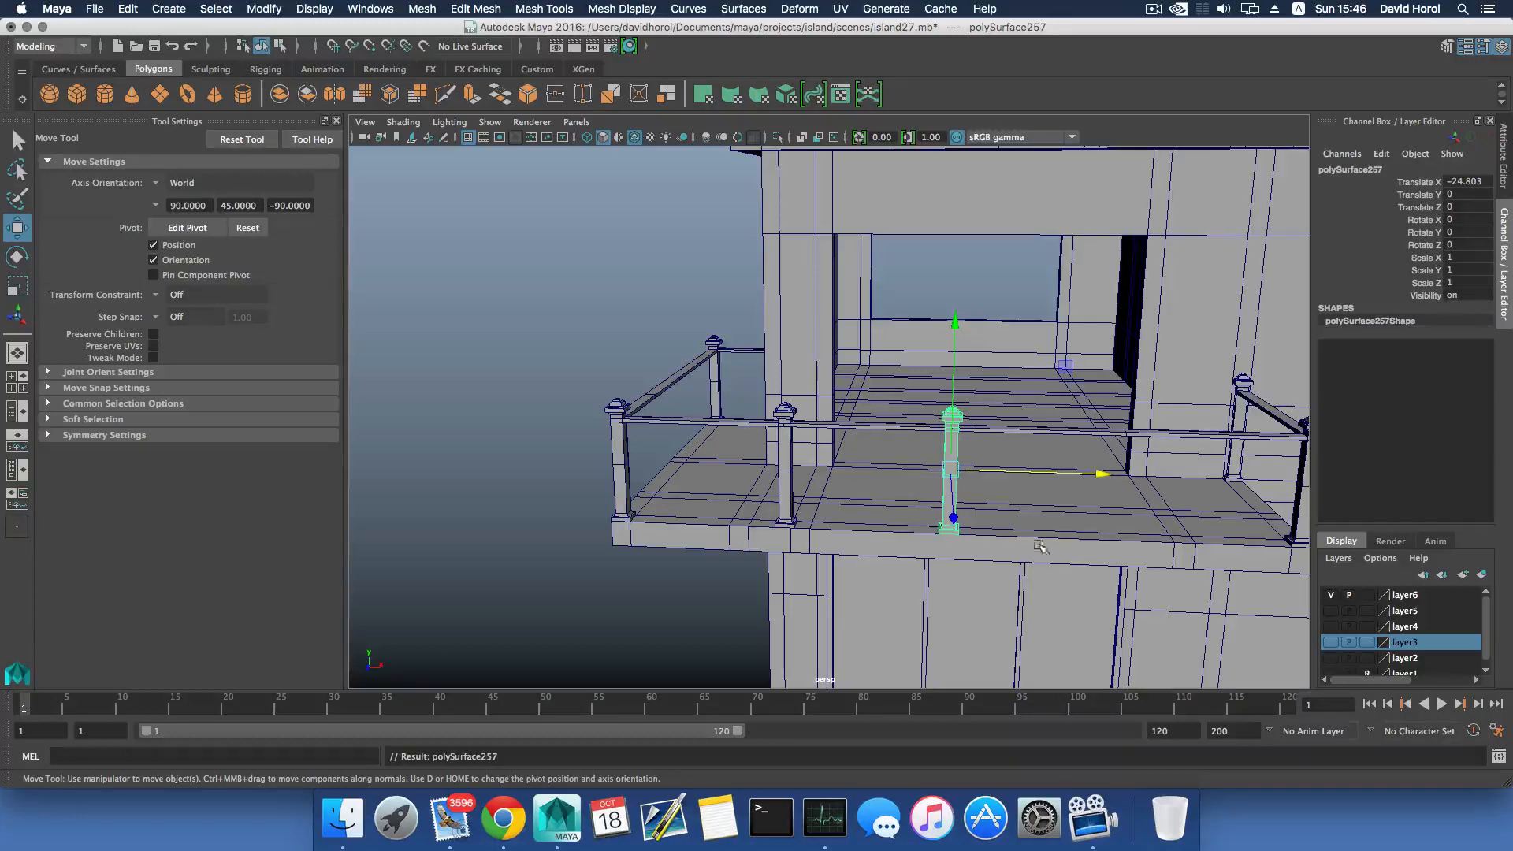
{"action": "left_click_drag", "start_coordinate": [1101, 475], "coordinate": [1126, 435]}
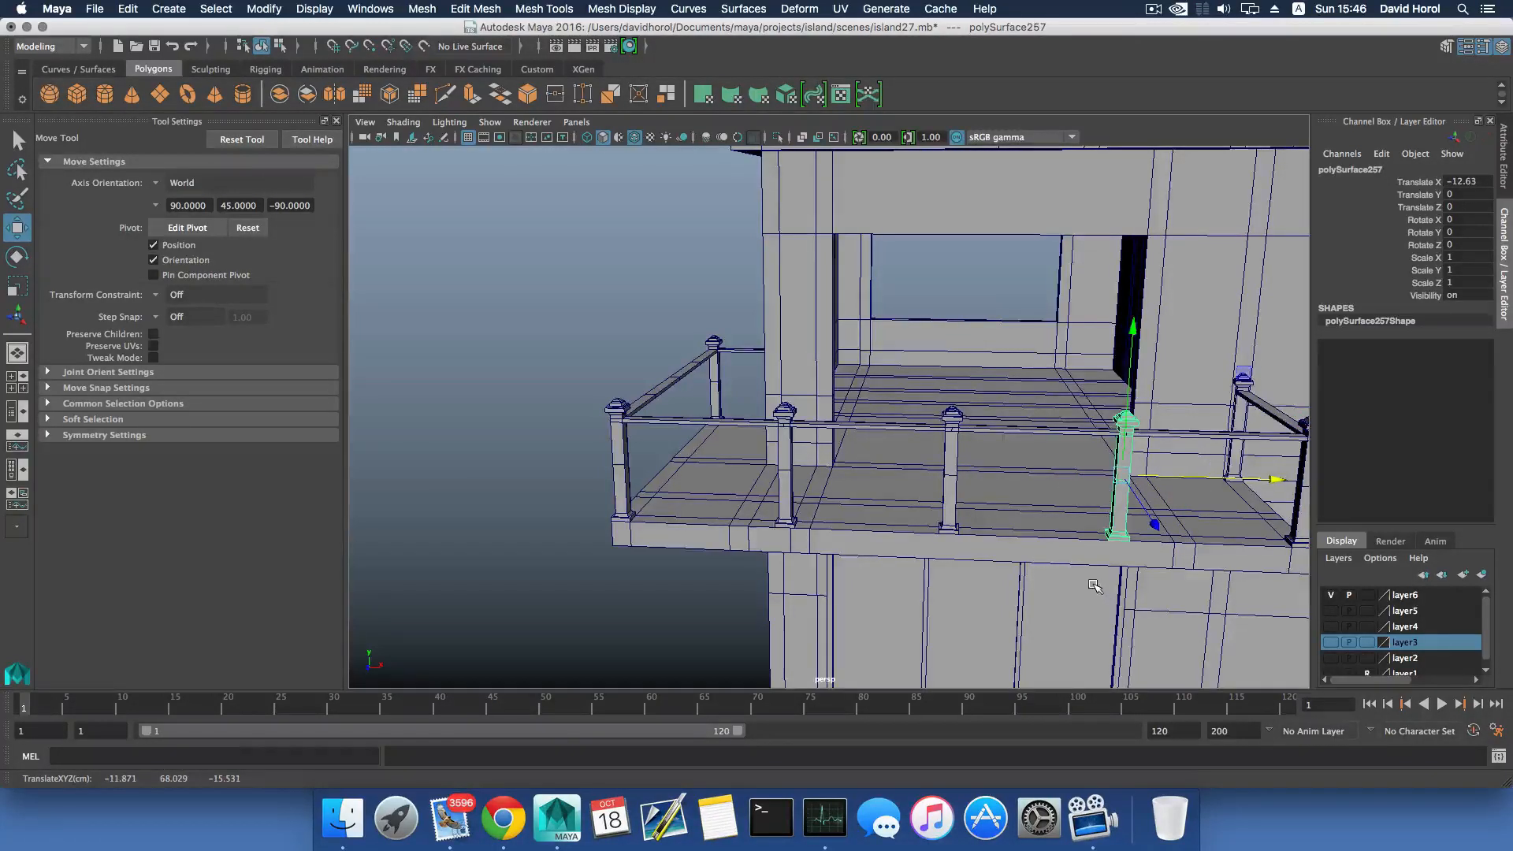
{"action": "left_click_drag", "start_coordinate": [1094, 587], "coordinate": [981, 583], "text": "alt"}
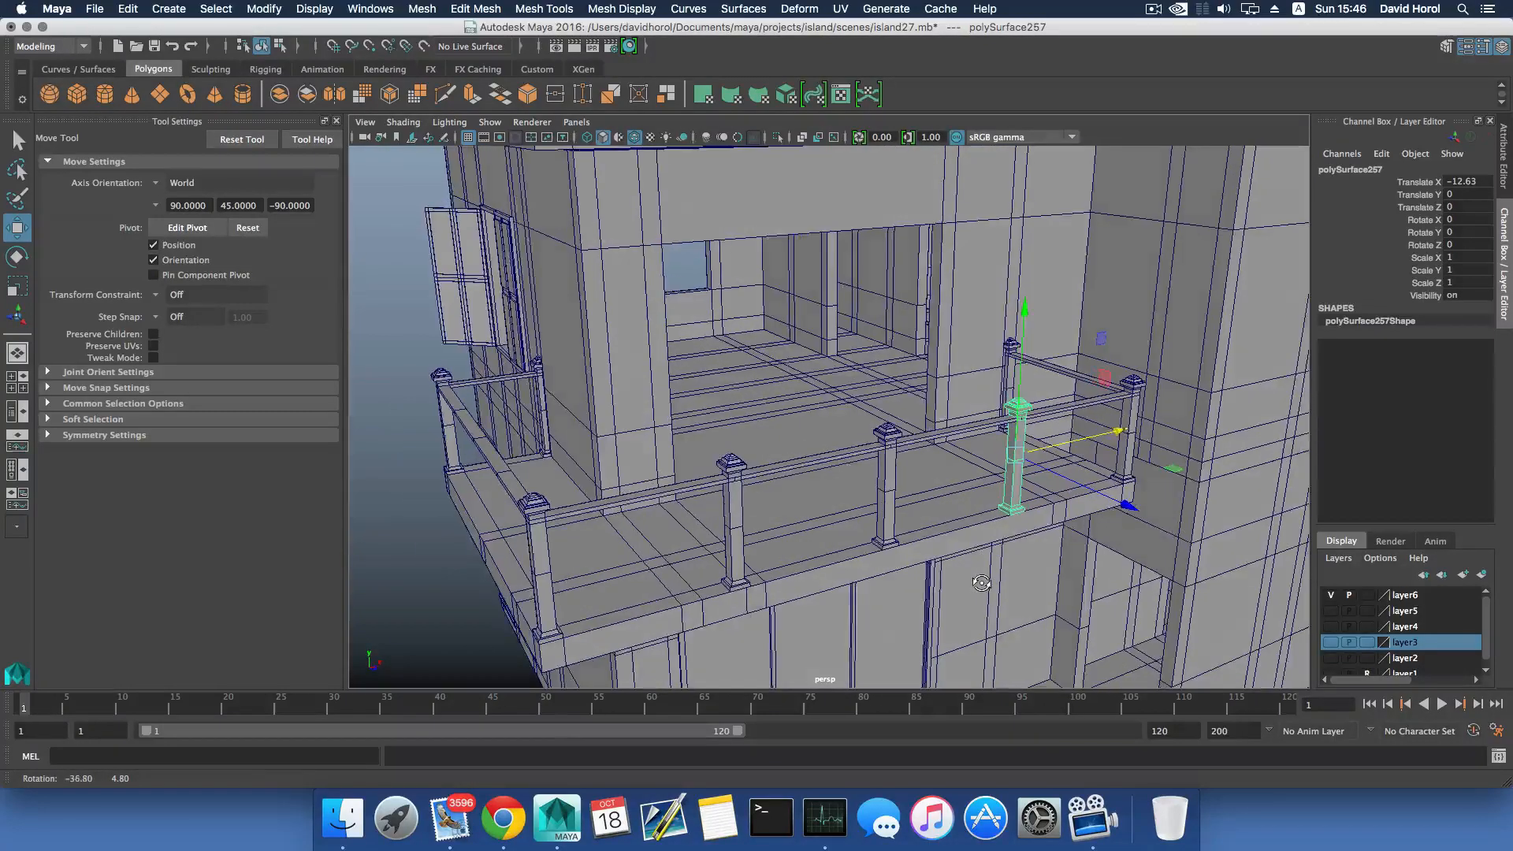
Duplicate the last front-railing post and move the copy beside the corner post at the far end, at X about -46.9.
{"action": "left_click_drag", "start_coordinate": [716, 556], "coordinate": [858, 559], "text": "alt"}
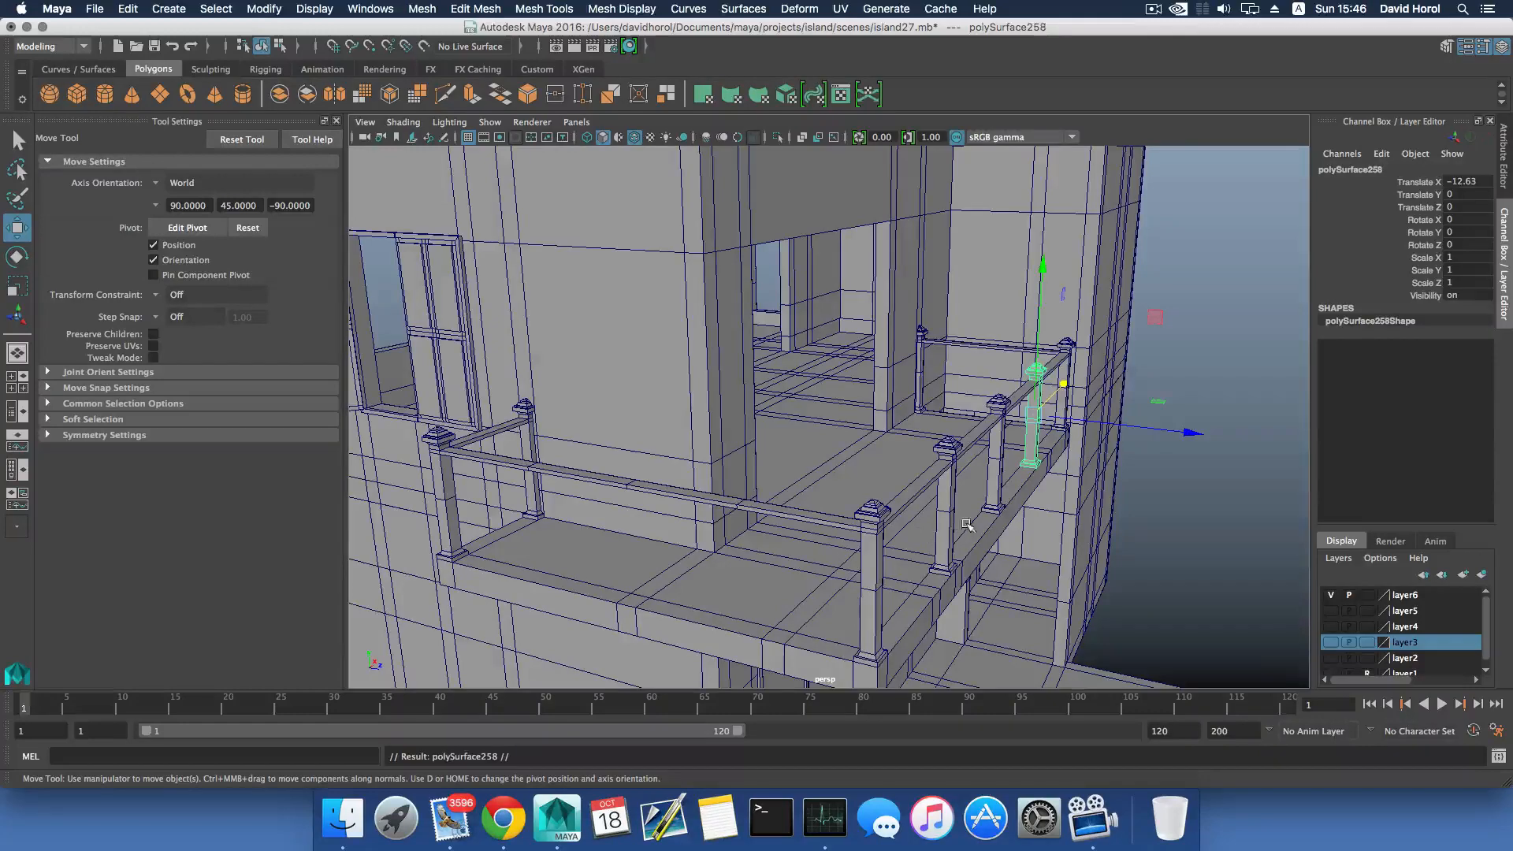
{"action": "left_click_drag", "start_coordinate": [967, 525], "coordinate": [1058, 508], "text": "alt"}
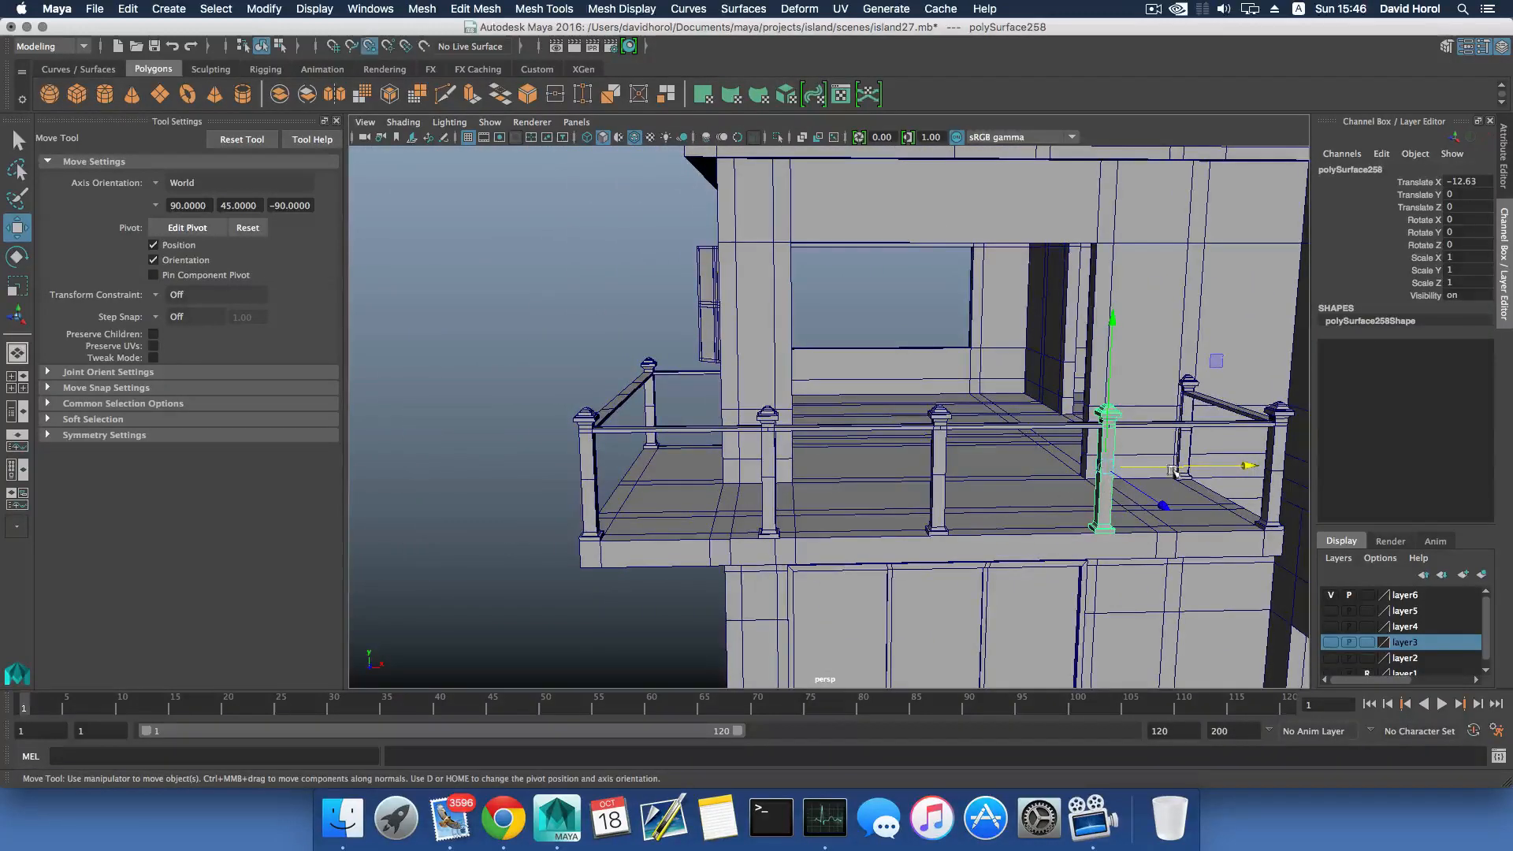
{"action": "left_click_drag", "start_coordinate": [1173, 471], "coordinate": [591, 450]}
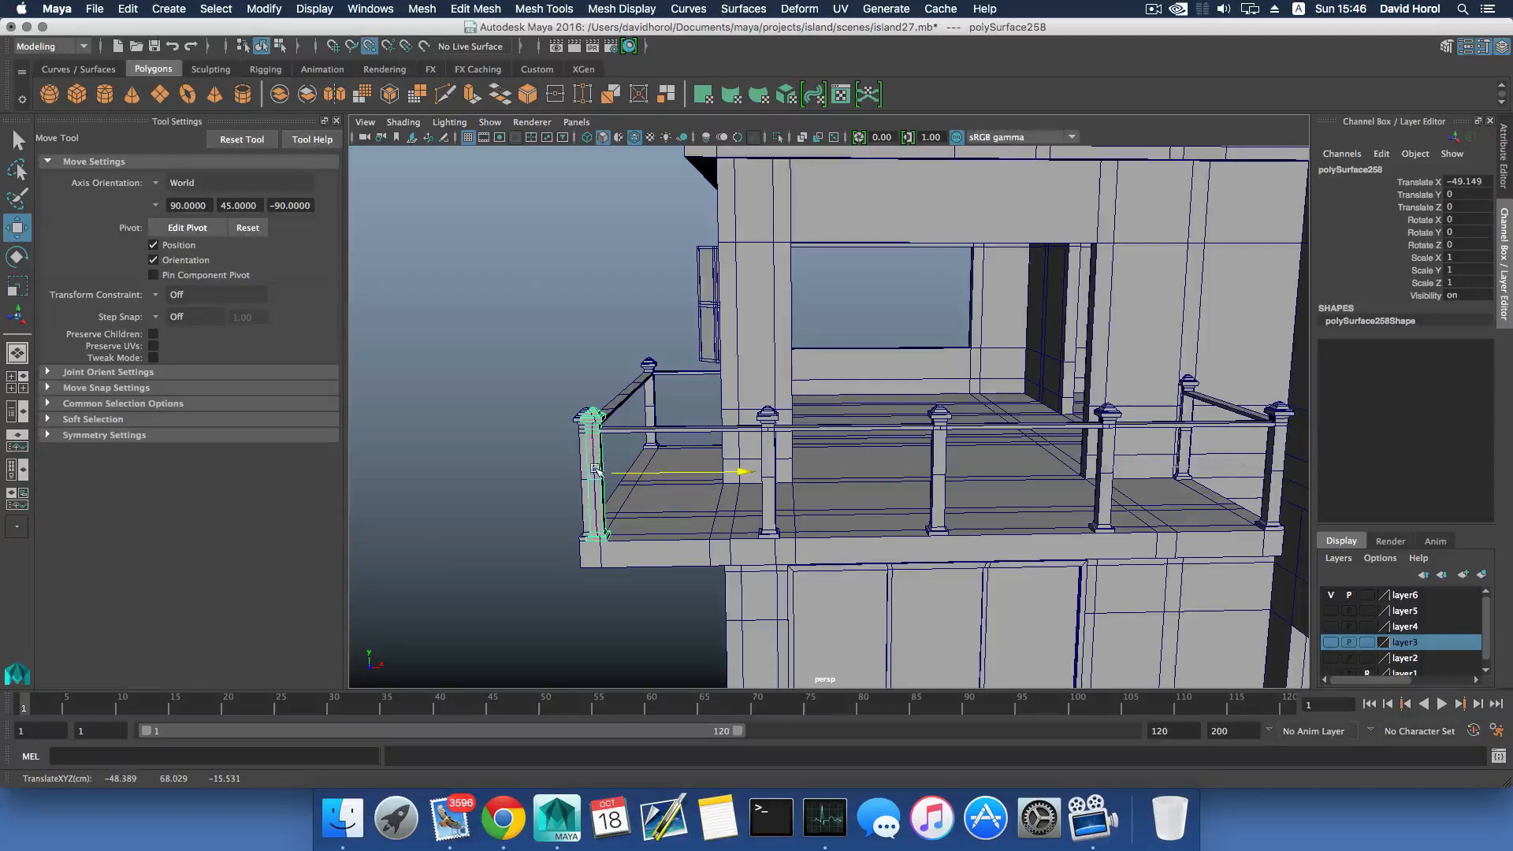
{"action": "left_click_drag", "start_coordinate": [595, 545], "coordinate": [748, 518], "text": "alt"}
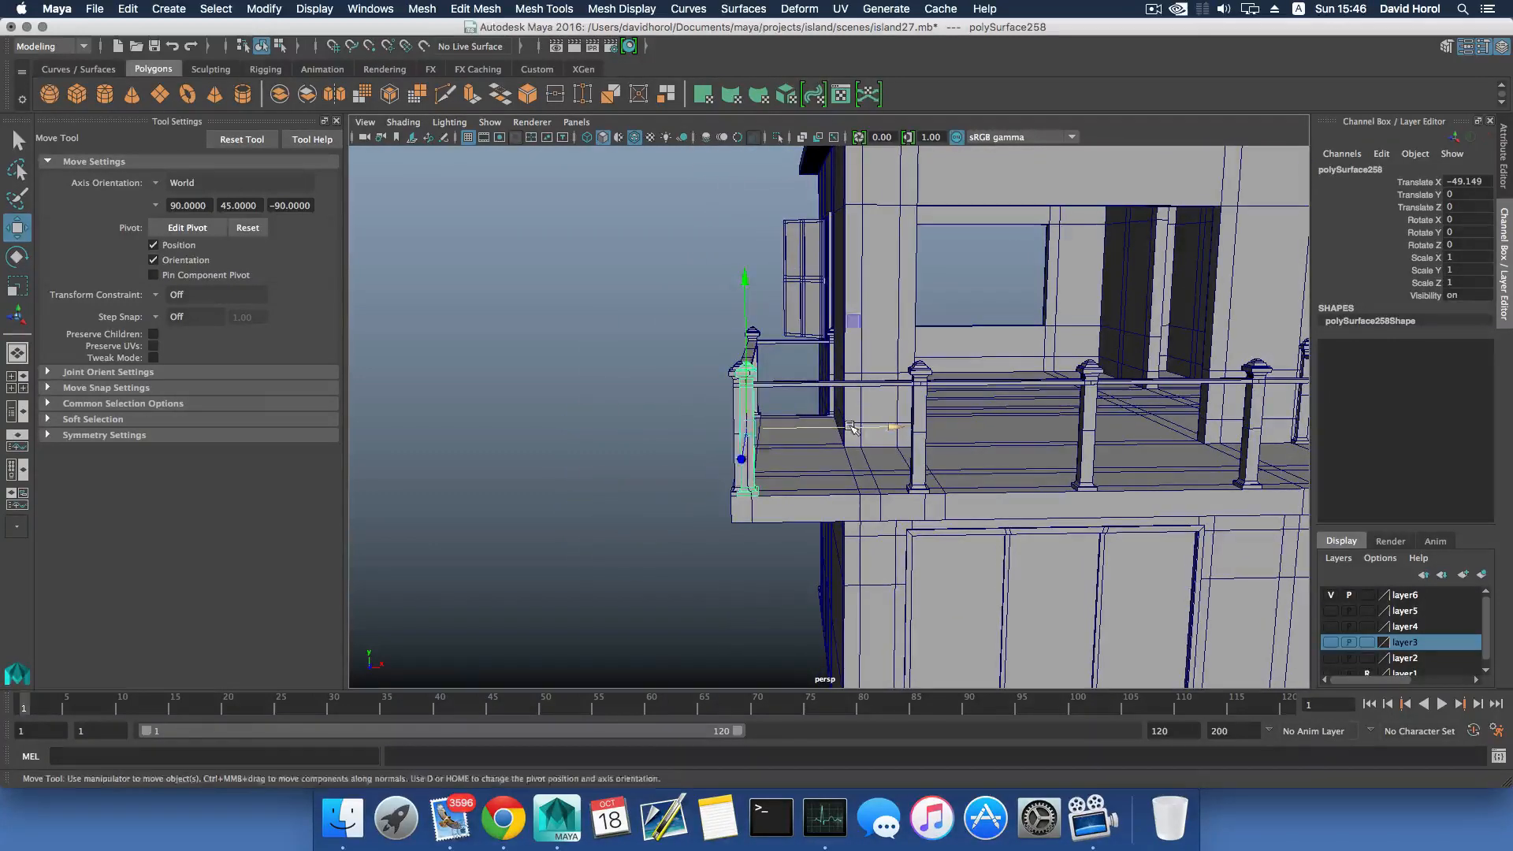
{"action": "left_click_drag", "start_coordinate": [851, 427], "coordinate": [884, 427]}
Set the copied post's pivot at its lower base corner and snap the post onto the balcony floor's outer corner.
{"action": "right_click_drag", "start_coordinate": [886, 465], "coordinate": [1071, 581], "text": "alt"}
{"action": "left_click_drag", "start_coordinate": [898, 528], "coordinate": [792, 505], "text": "alt"}
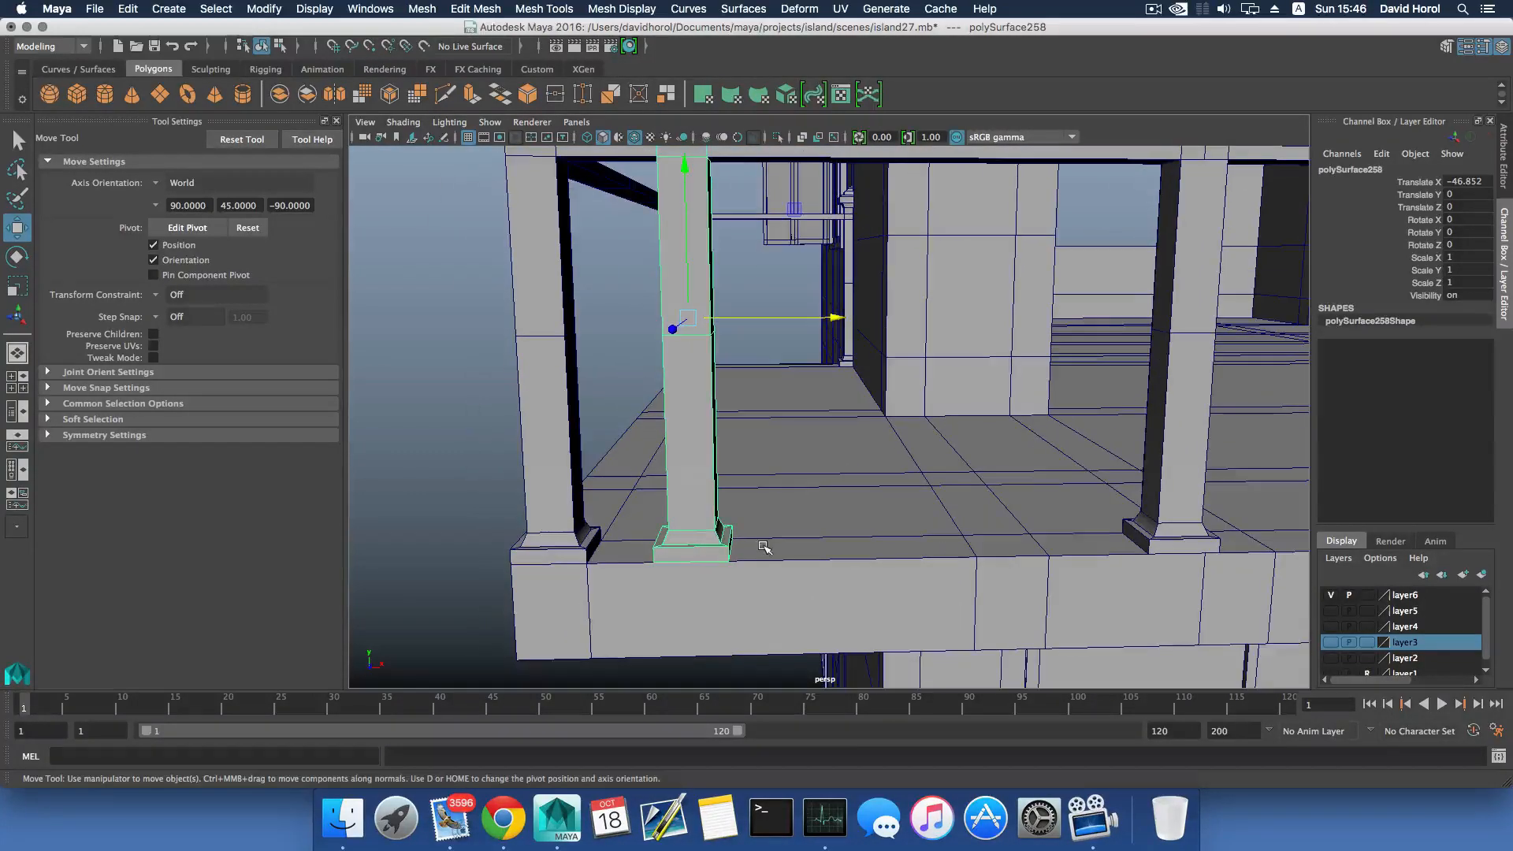
{"action": "key", "text": "d"}
{"action": "left_click", "coordinate": [655, 563]}
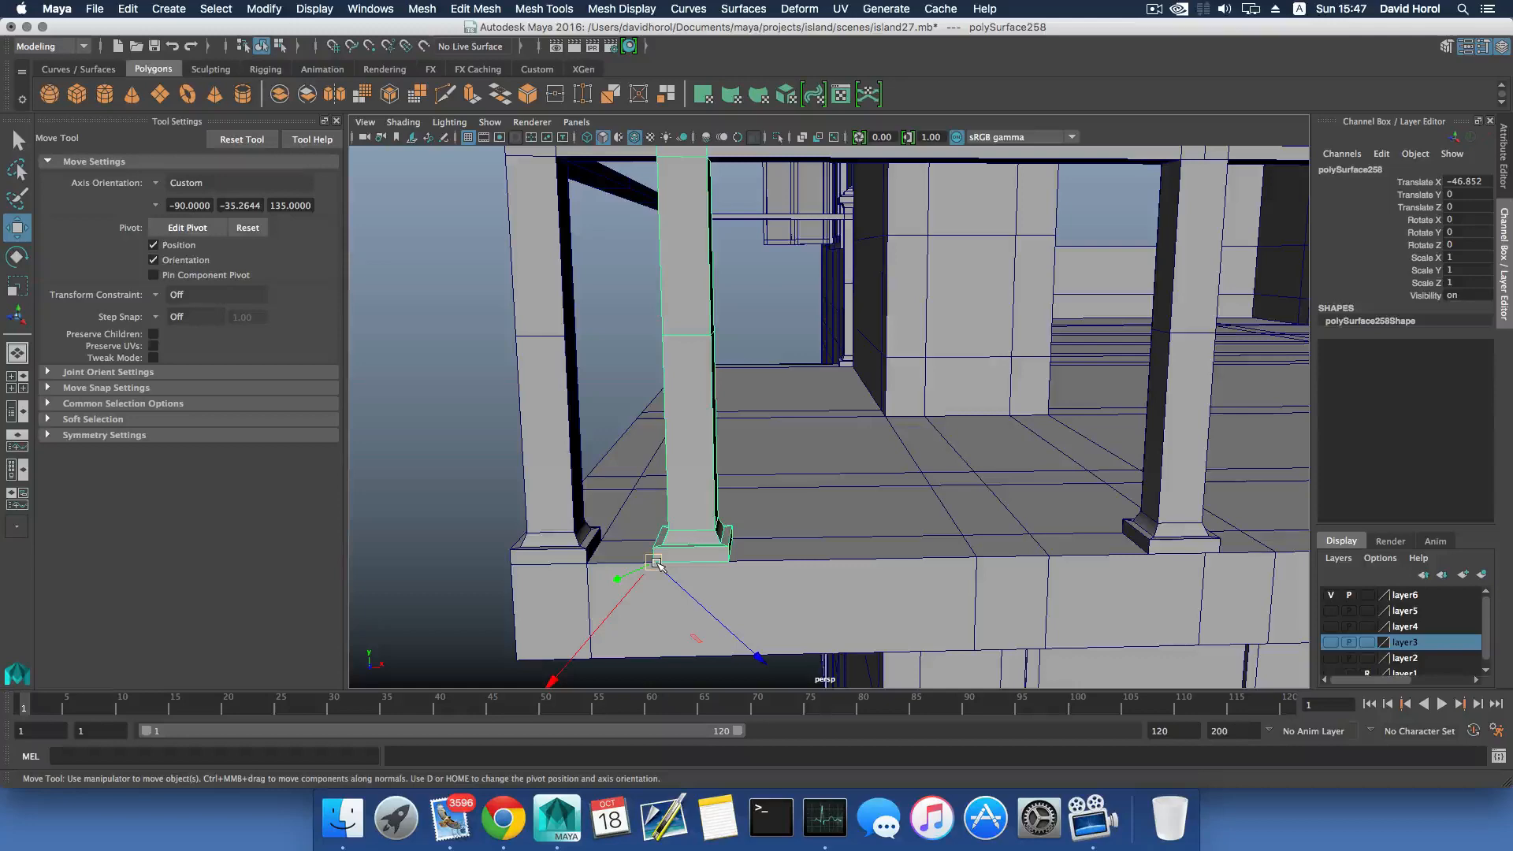
{"action": "left_click_drag", "start_coordinate": [656, 563], "coordinate": [685, 591]}
{"action": "scroll", "coordinate": [514, 573], "scroll_direction": "down", "scroll_amount": 5}
{"action": "left_click_drag", "start_coordinate": [770, 547], "coordinate": [690, 536], "text": "alt"}
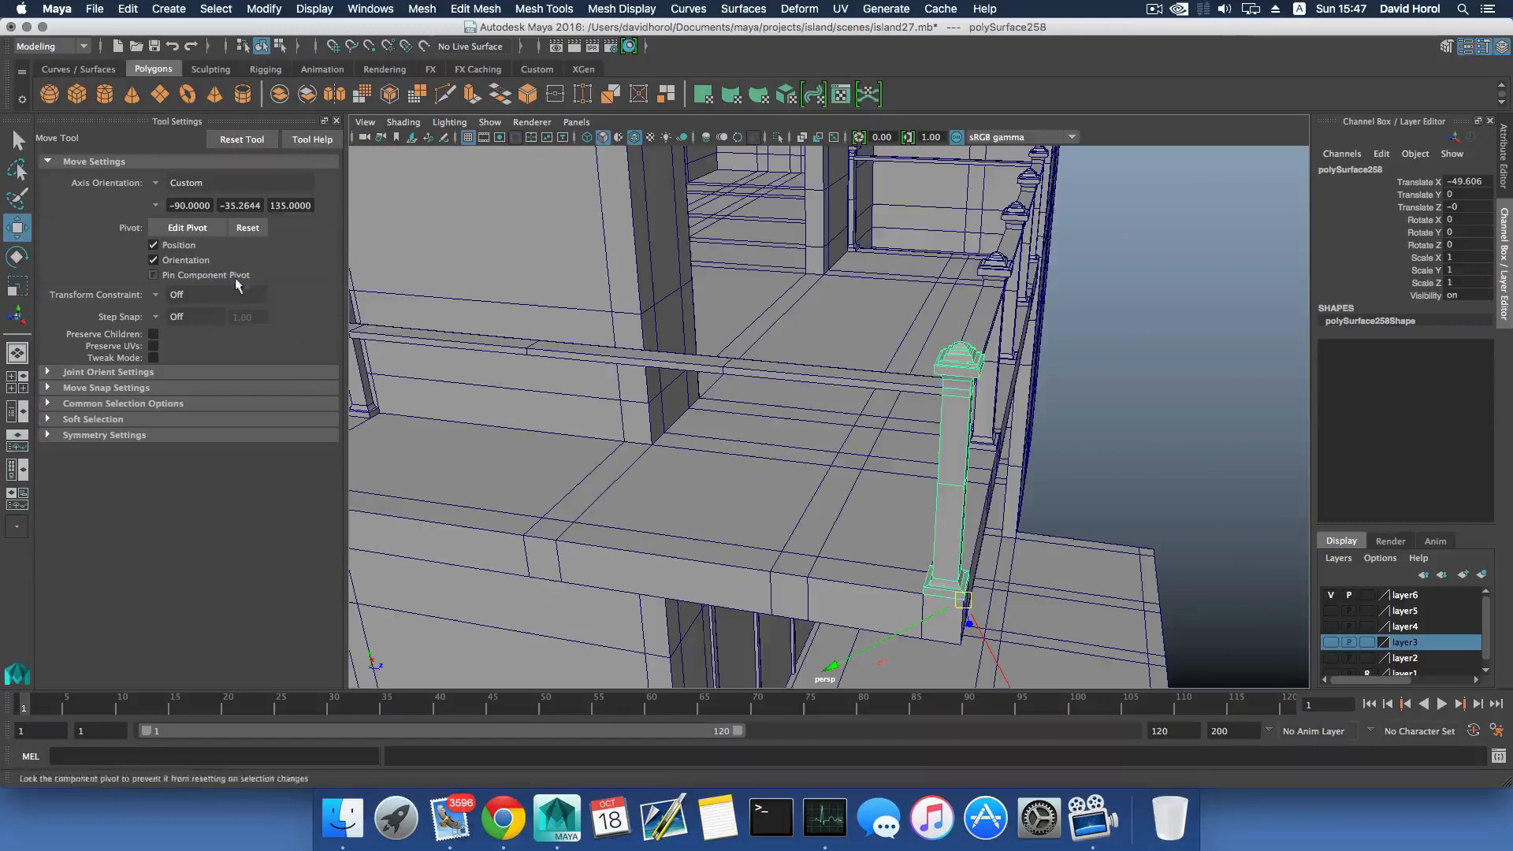
Reset the Move tool settings and center the pivot of the copied corner post.
{"action": "left_click", "coordinate": [249, 145]}
{"action": "middle_click_drag", "start_coordinate": [884, 517], "coordinate": [871, 518], "text": "alt"}
{"action": "left_click_drag", "start_coordinate": [870, 518], "coordinate": [872, 509], "text": "alt"}
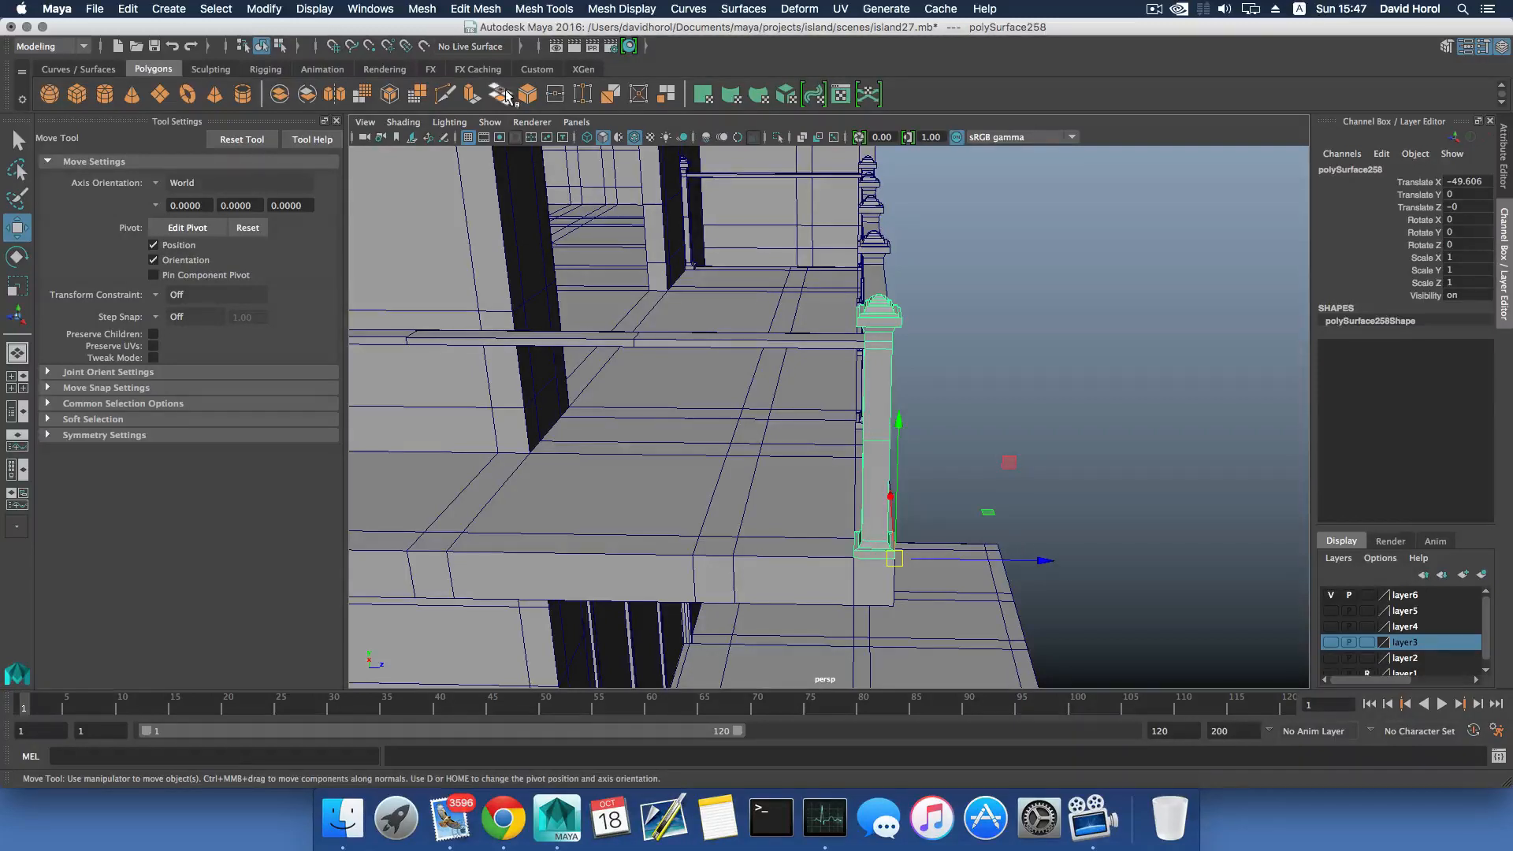
{"action": "left_click", "coordinate": [263, 7]}
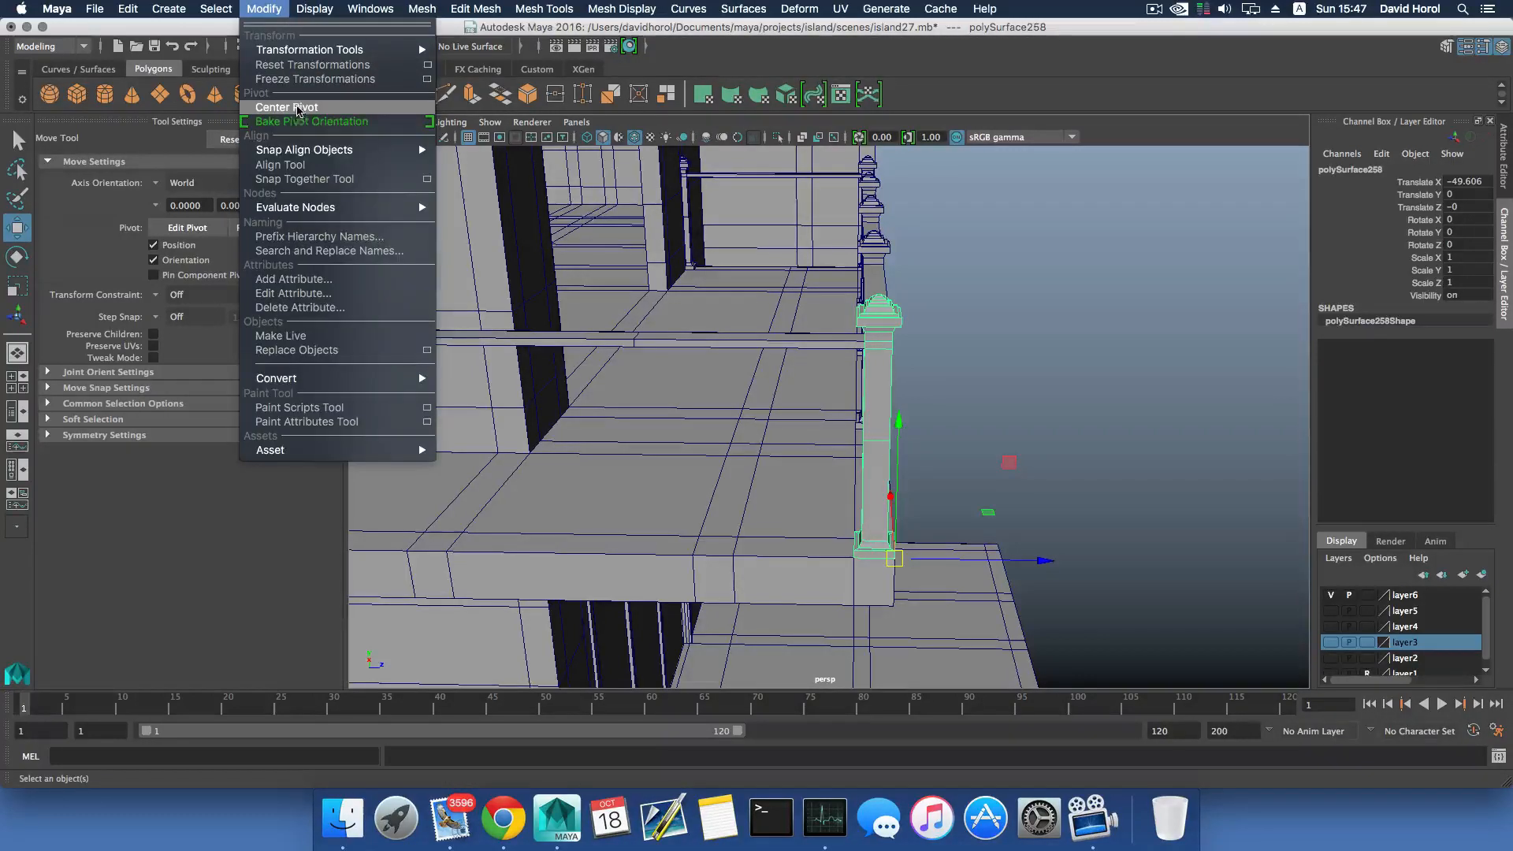
{"action": "left_click", "coordinate": [299, 115]}
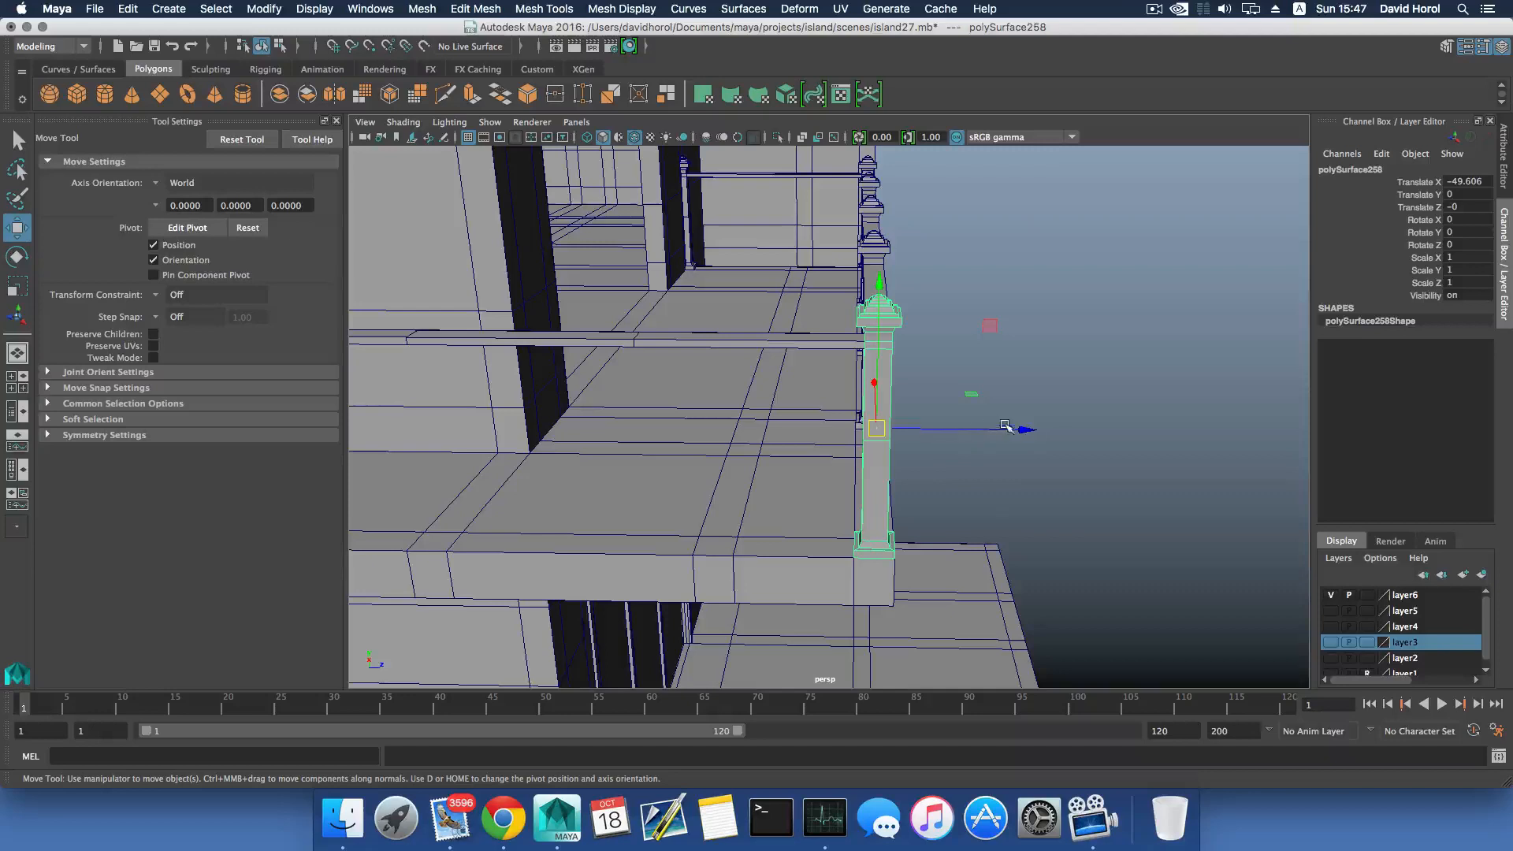
Snap the copied post along Z to a vertex on the side railing, at Z about -8.2.
{"action": "key", "text": "v"}
{"action": "left_click_drag", "start_coordinate": [1028, 429], "coordinate": [643, 341]}
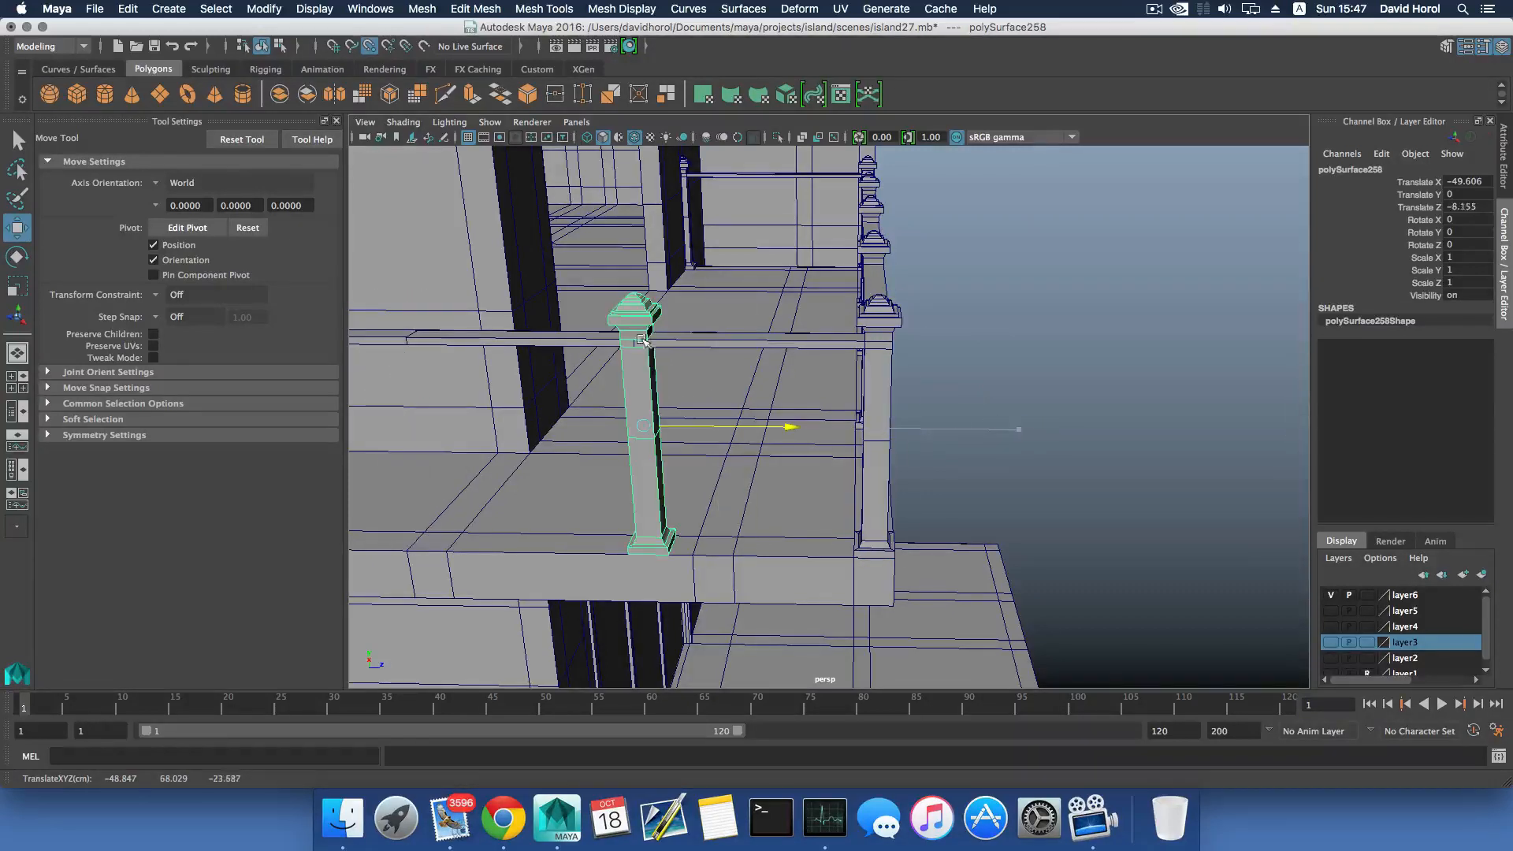
{"action": "scroll", "coordinate": [701, 431], "scroll_direction": "down", "scroll_amount": 4}
{"action": "middle_click_drag", "start_coordinate": [773, 447], "coordinate": [919, 458], "text": "alt"}
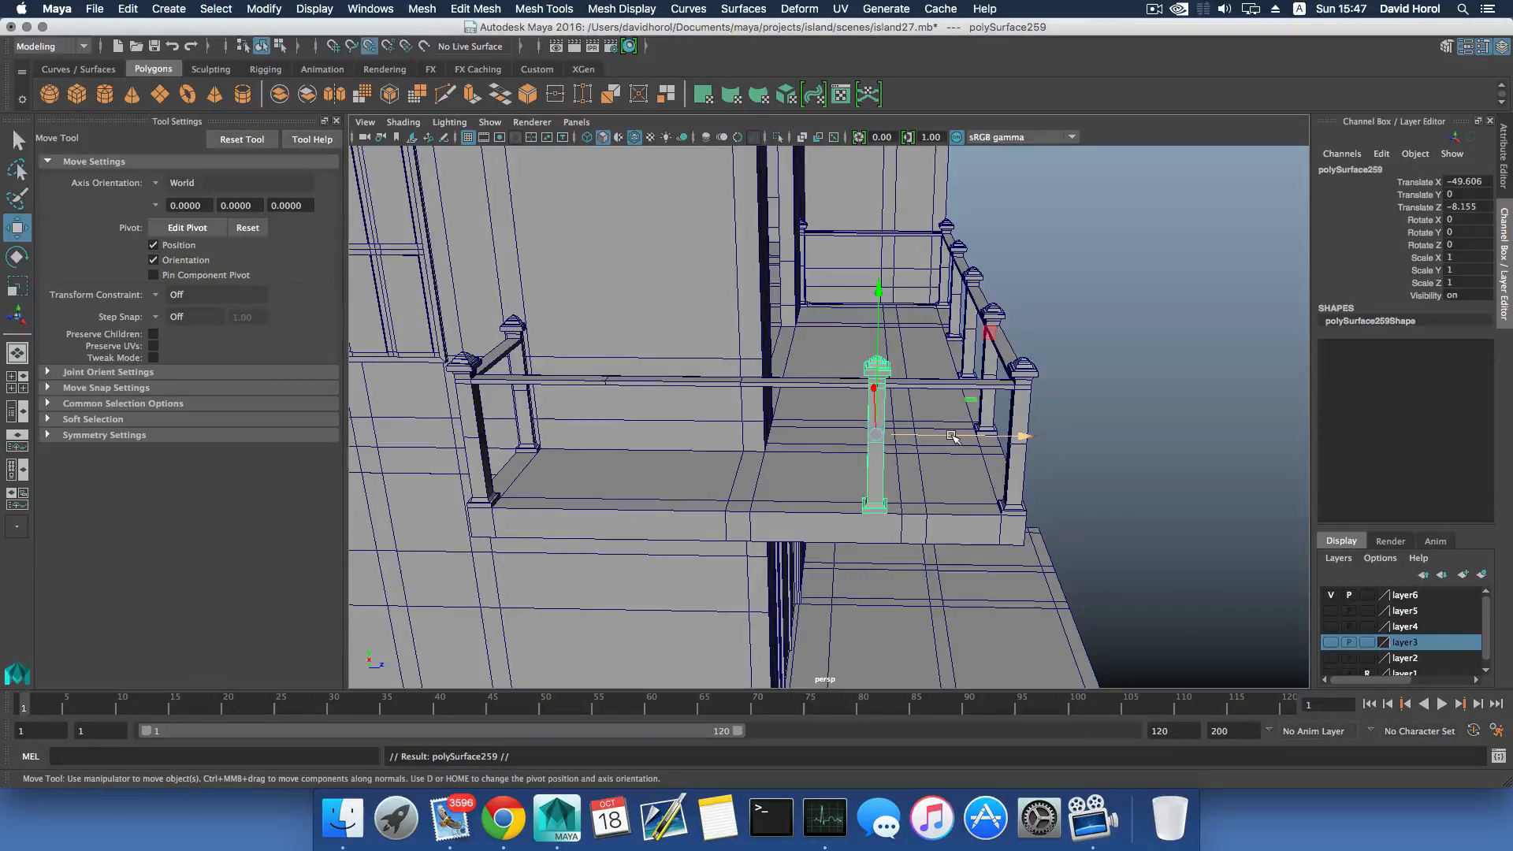
Duplicate the side-railing post twice, placing the copies at Z about -15.5 and -23.6.
{"action": "left_click_drag", "start_coordinate": [952, 437], "coordinate": [780, 420]}
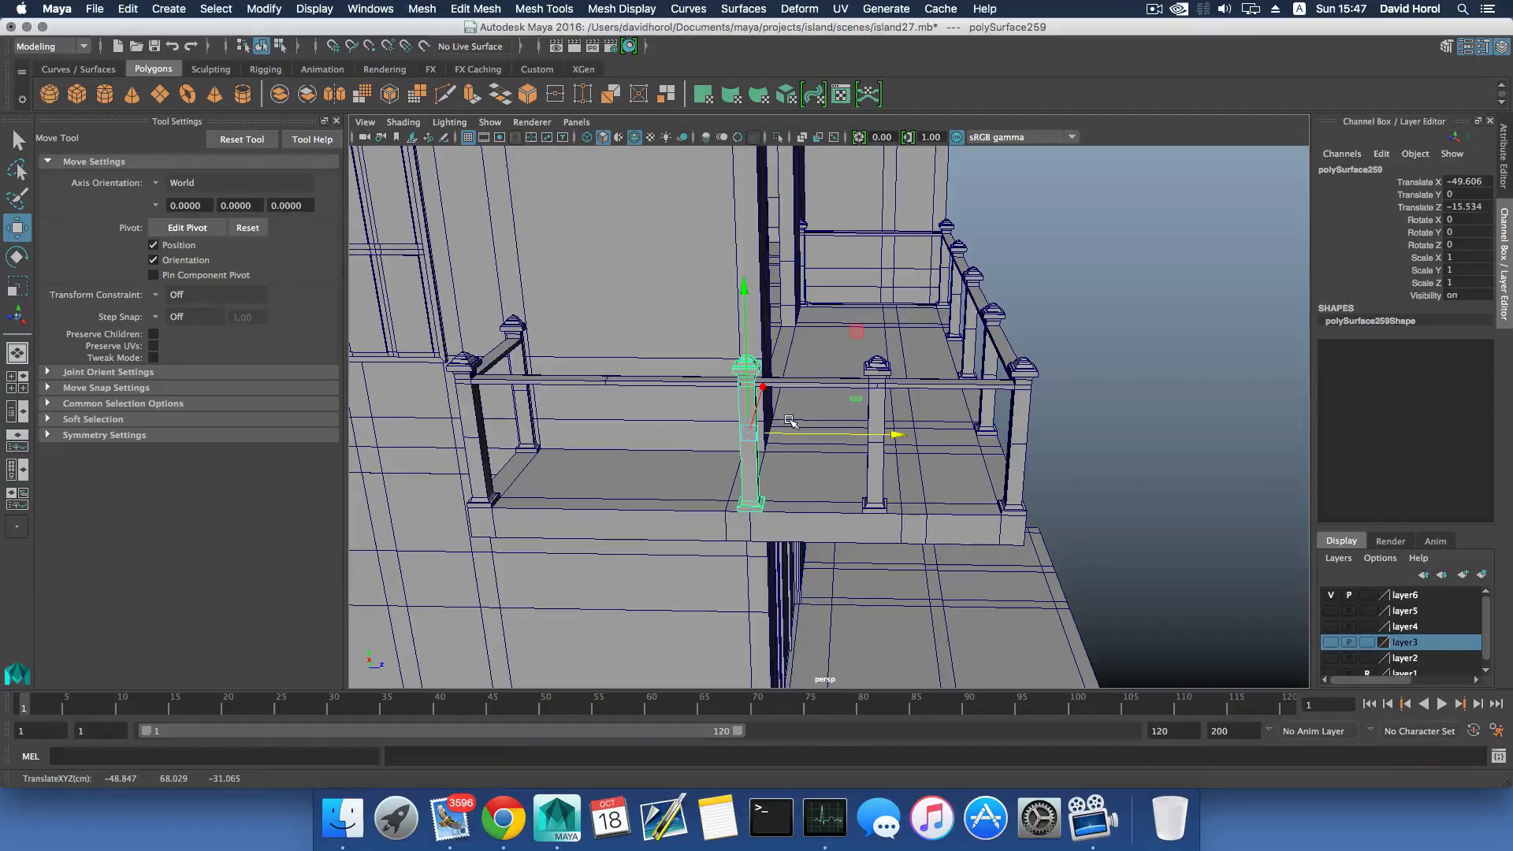
{"action": "key", "text": "ctrl+d"}
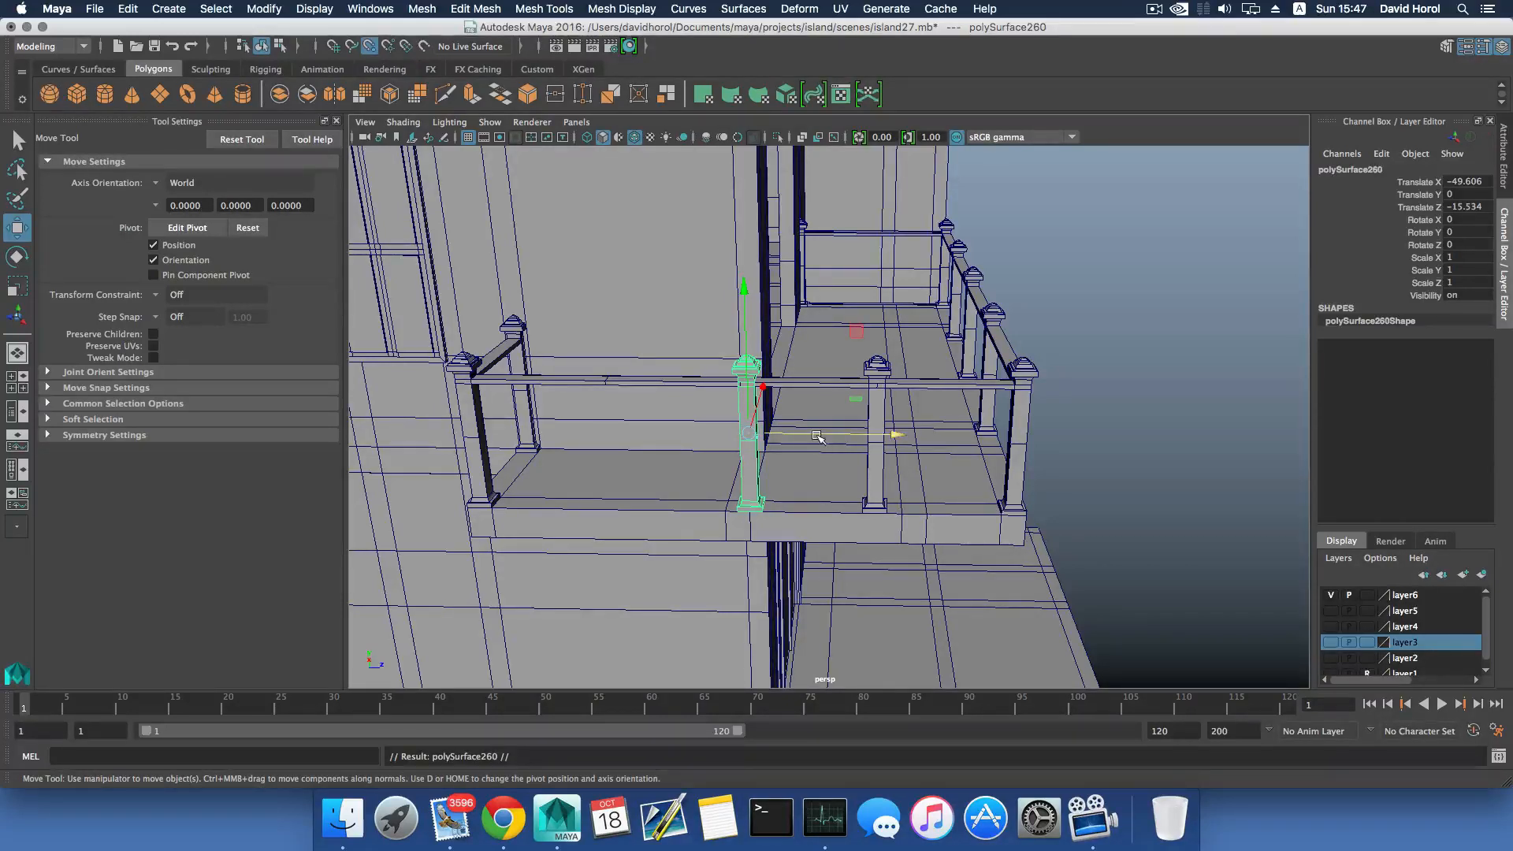
{"action": "left_click_drag", "start_coordinate": [817, 436], "coordinate": [596, 377]}
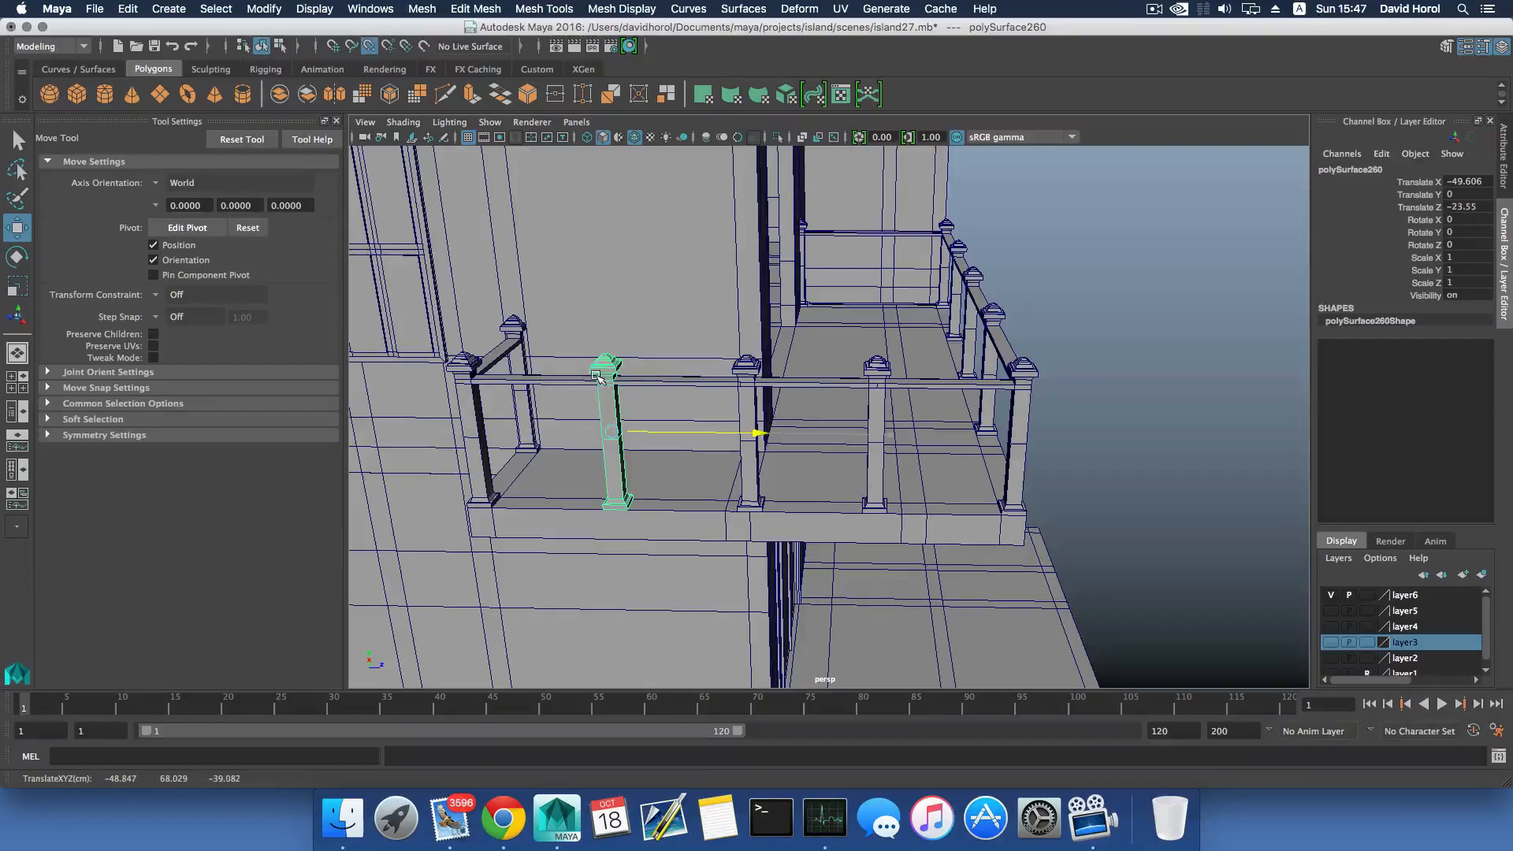
{"action": "left_click_drag", "start_coordinate": [793, 420], "coordinate": [816, 510], "text": "alt"}
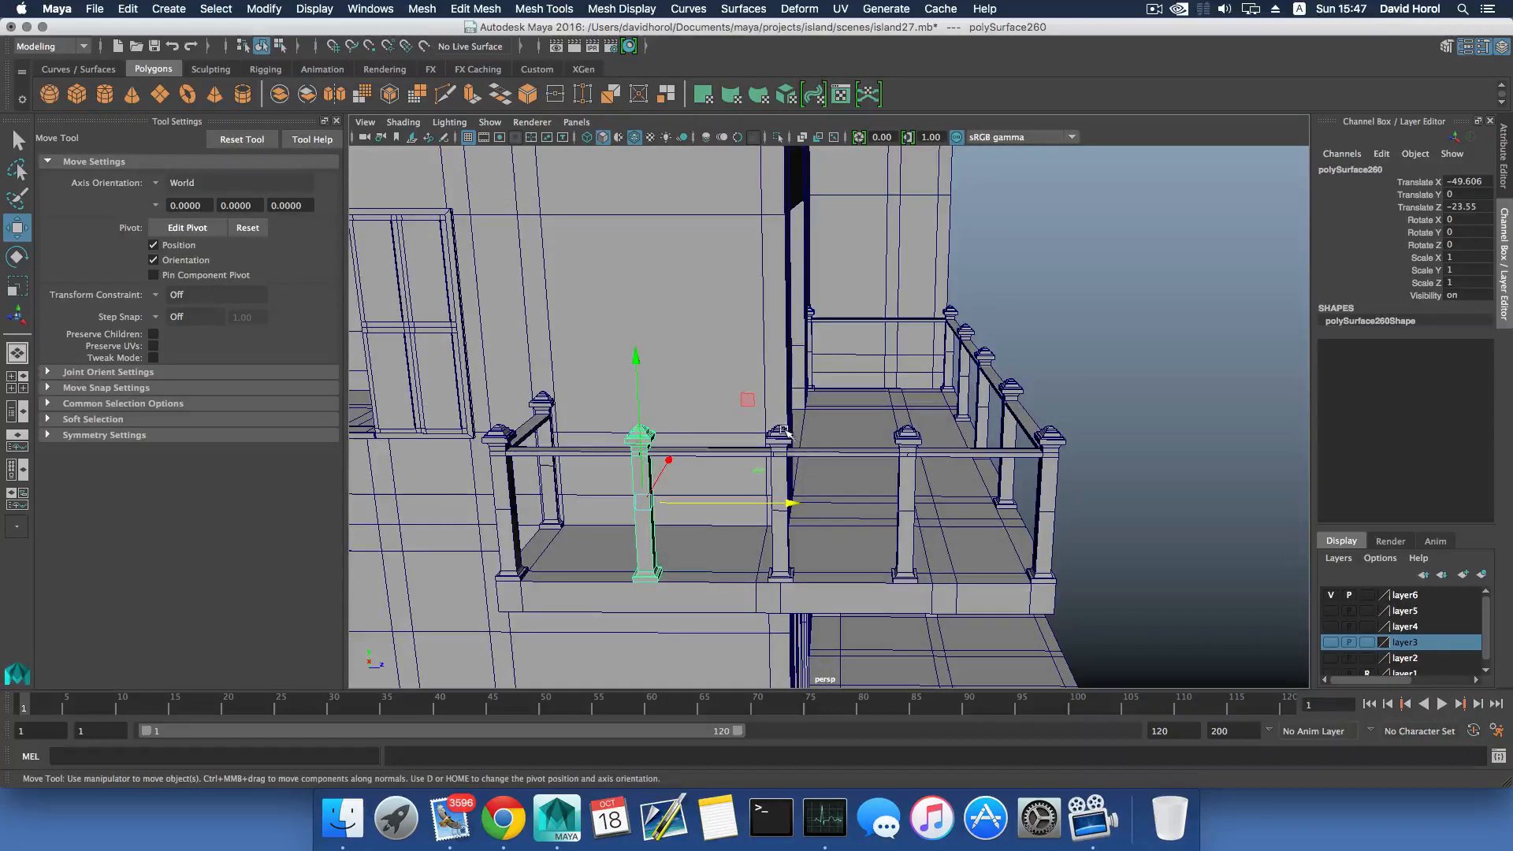
Remove the middle side-railing post and move the one nearer the front corner to Z about -11.3.
{"action": "key", "text": "ctrl+z"}
{"action": "key", "text": "ctrl+z"}
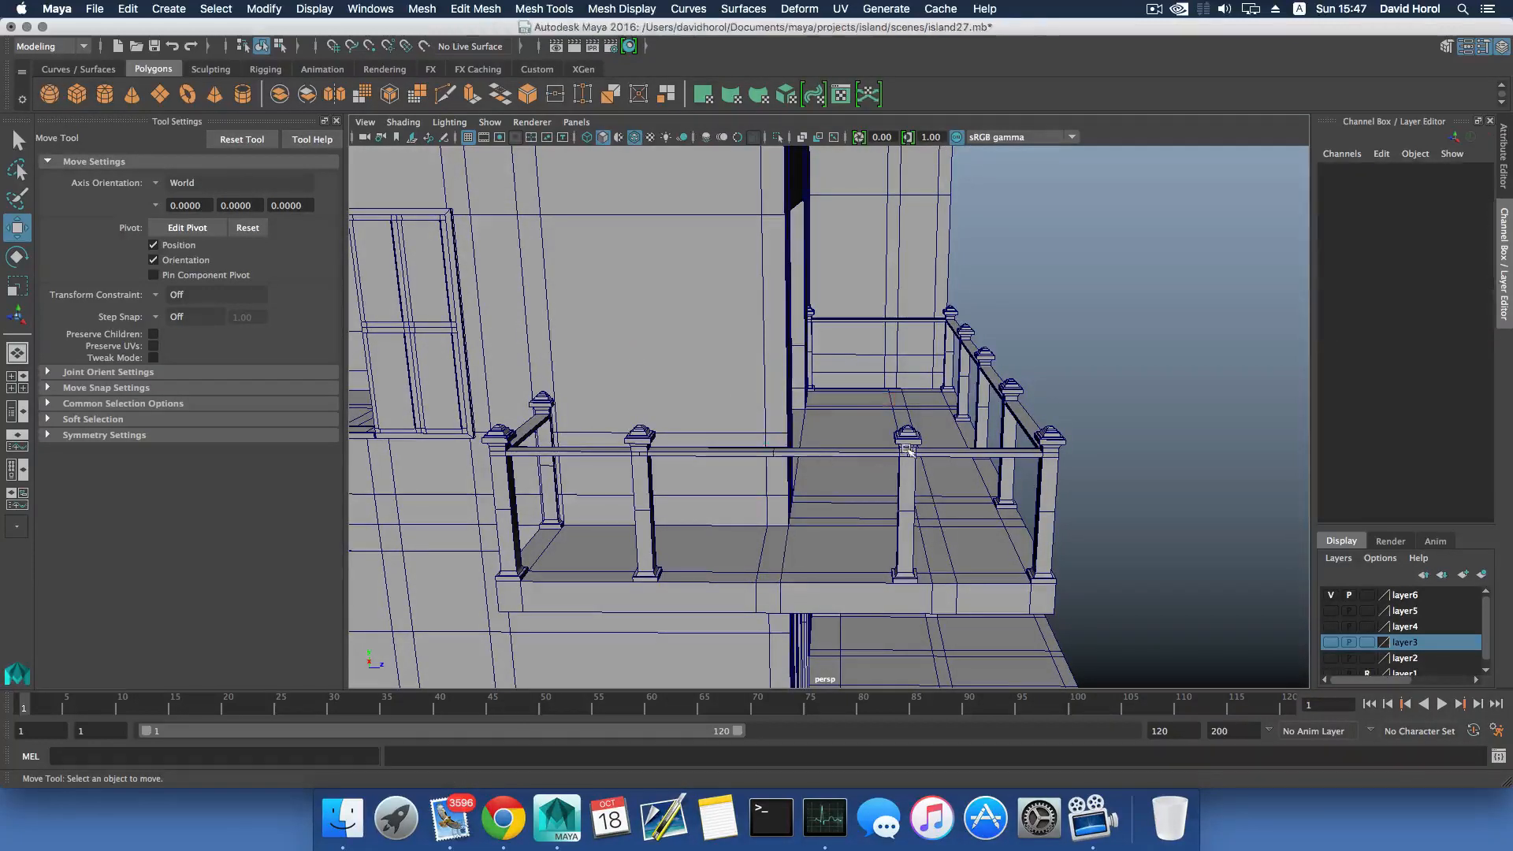
{"action": "left_click", "coordinate": [903, 485]}
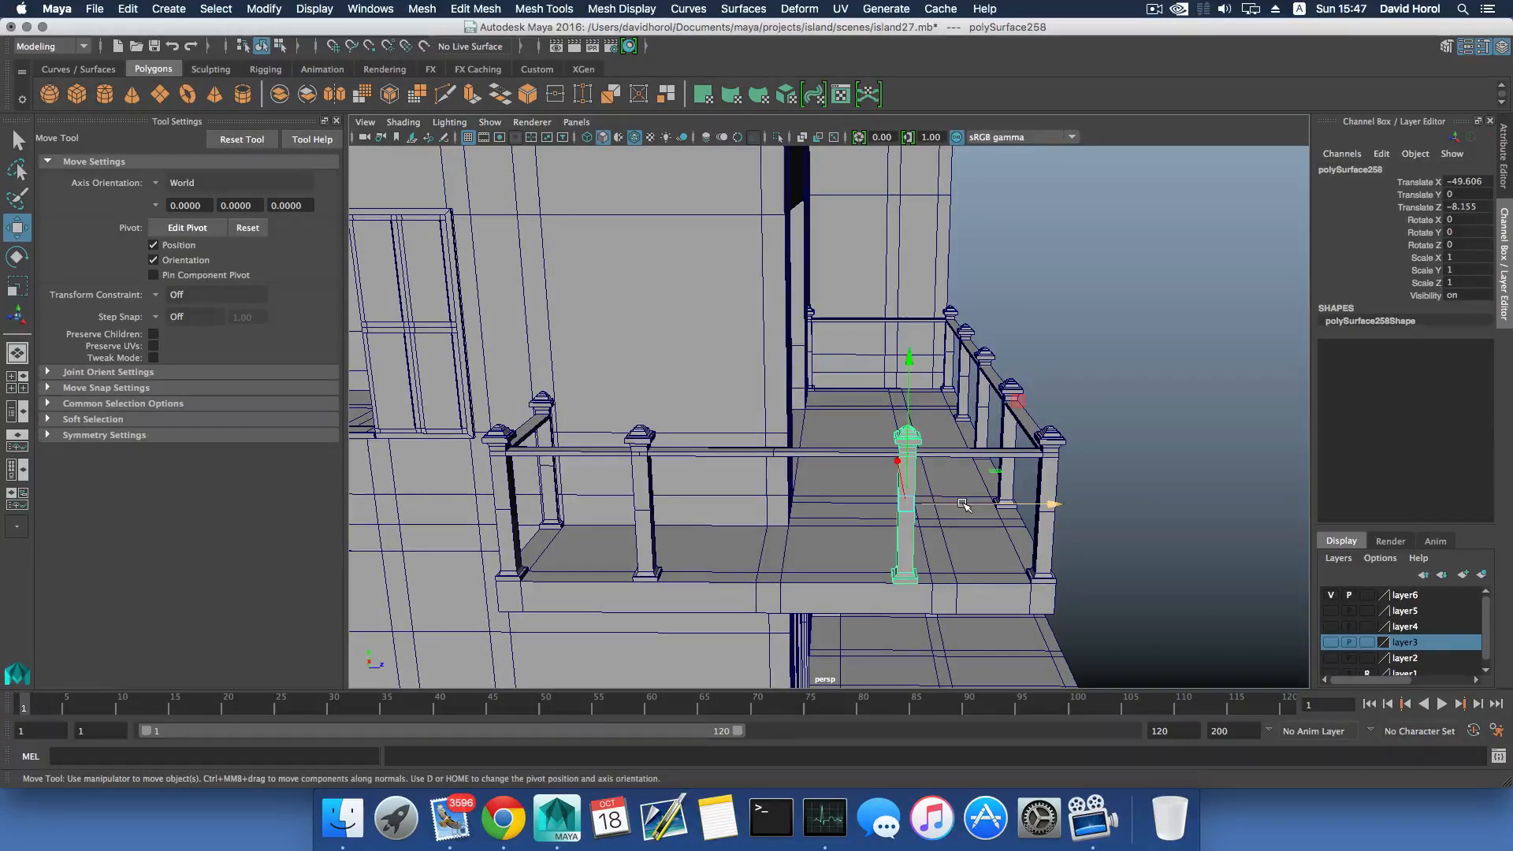
{"action": "left_click_drag", "start_coordinate": [963, 504], "coordinate": [908, 509]}
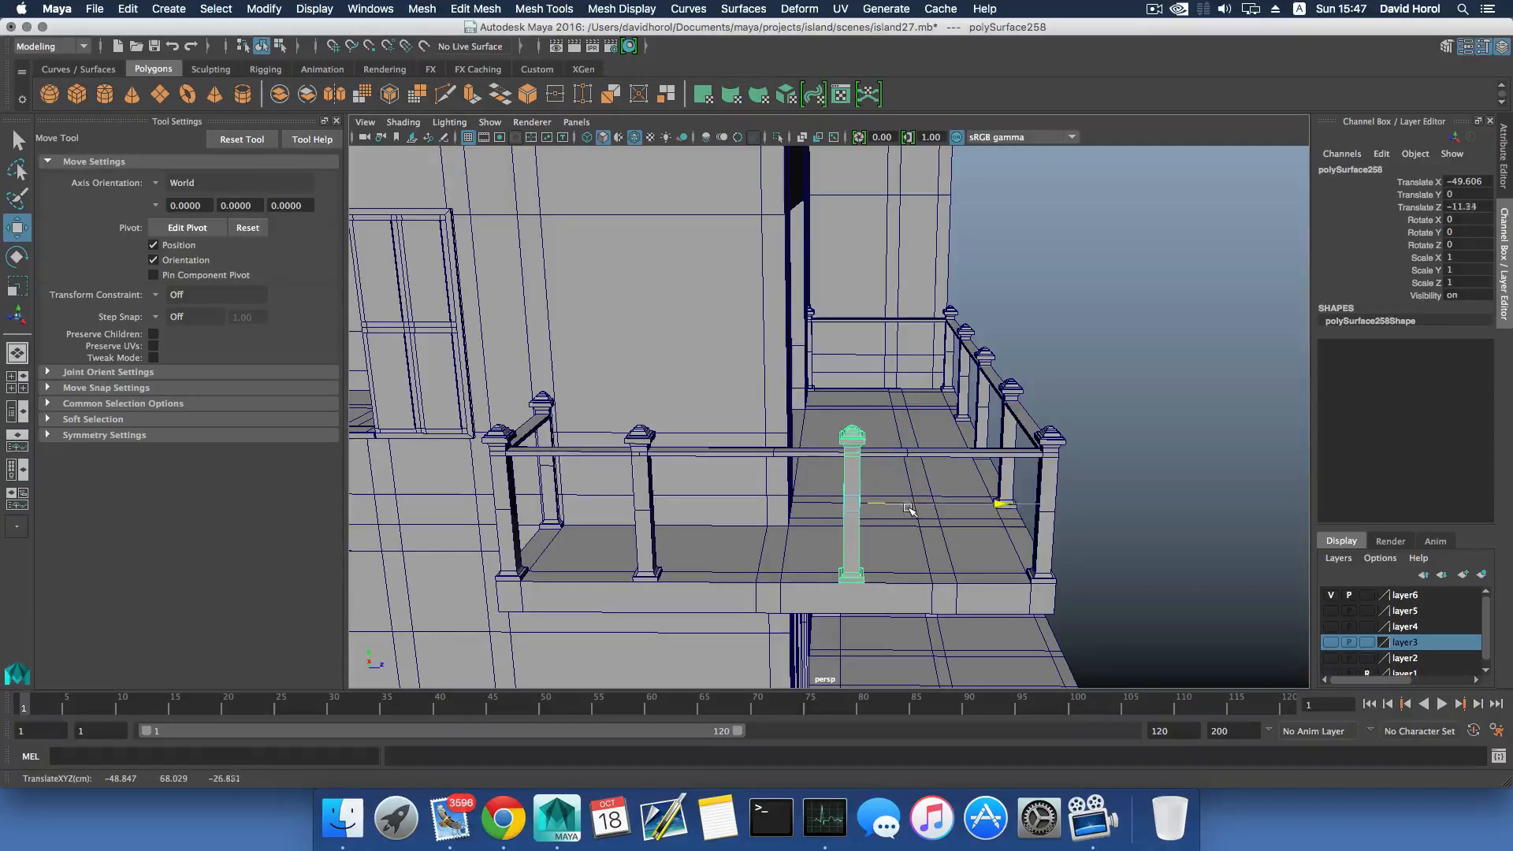
Adjust the side-railing spacing by moving the post nearer the back to Z about -21.1 and the other to about -10.3.
{"action": "left_click", "coordinate": [642, 482]}
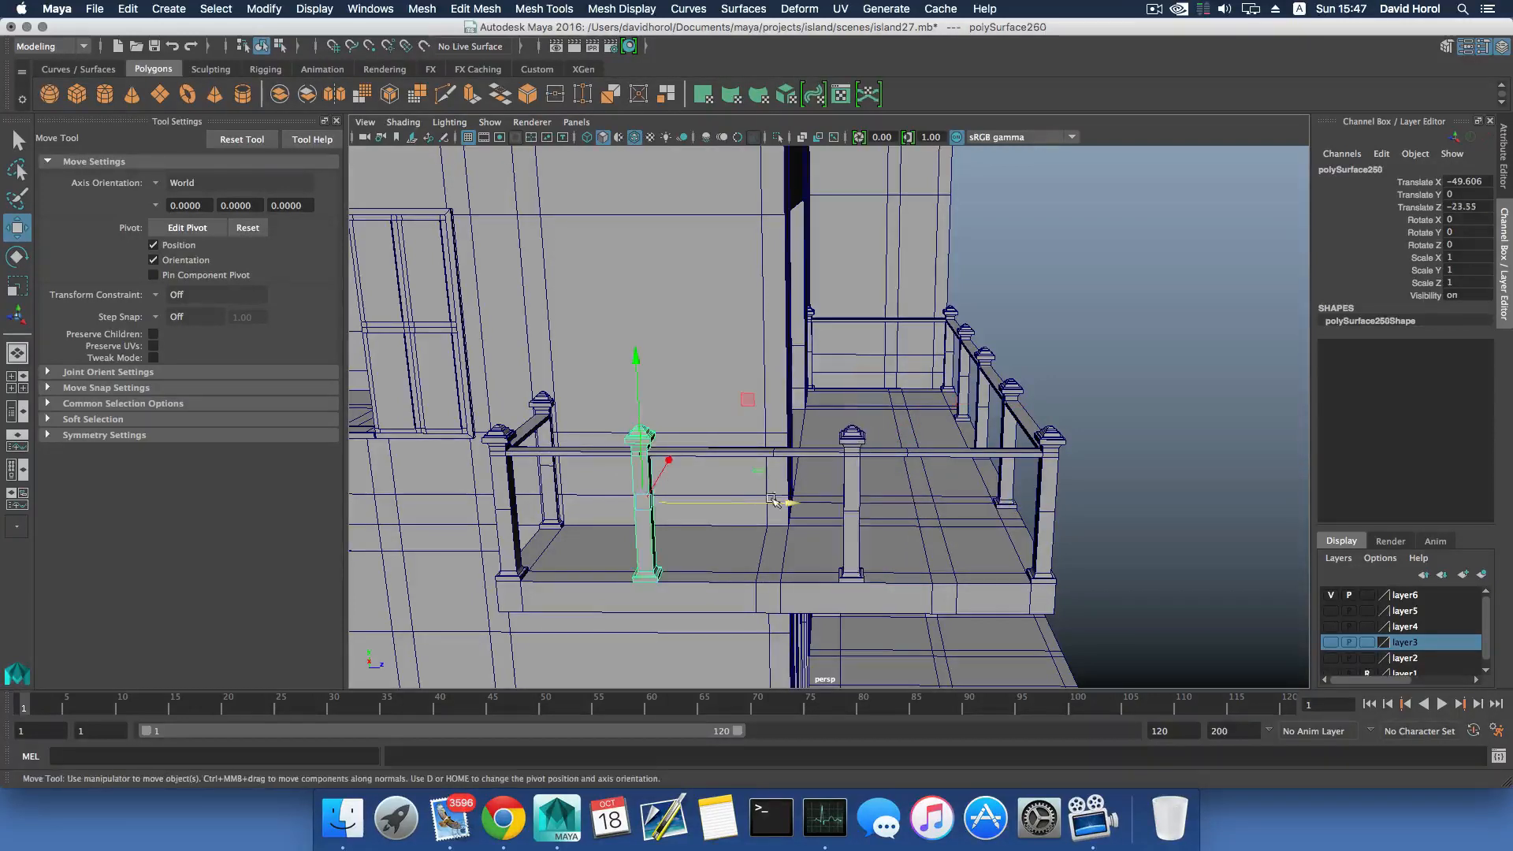
{"action": "left_click_drag", "start_coordinate": [743, 500], "coordinate": [786, 505]}
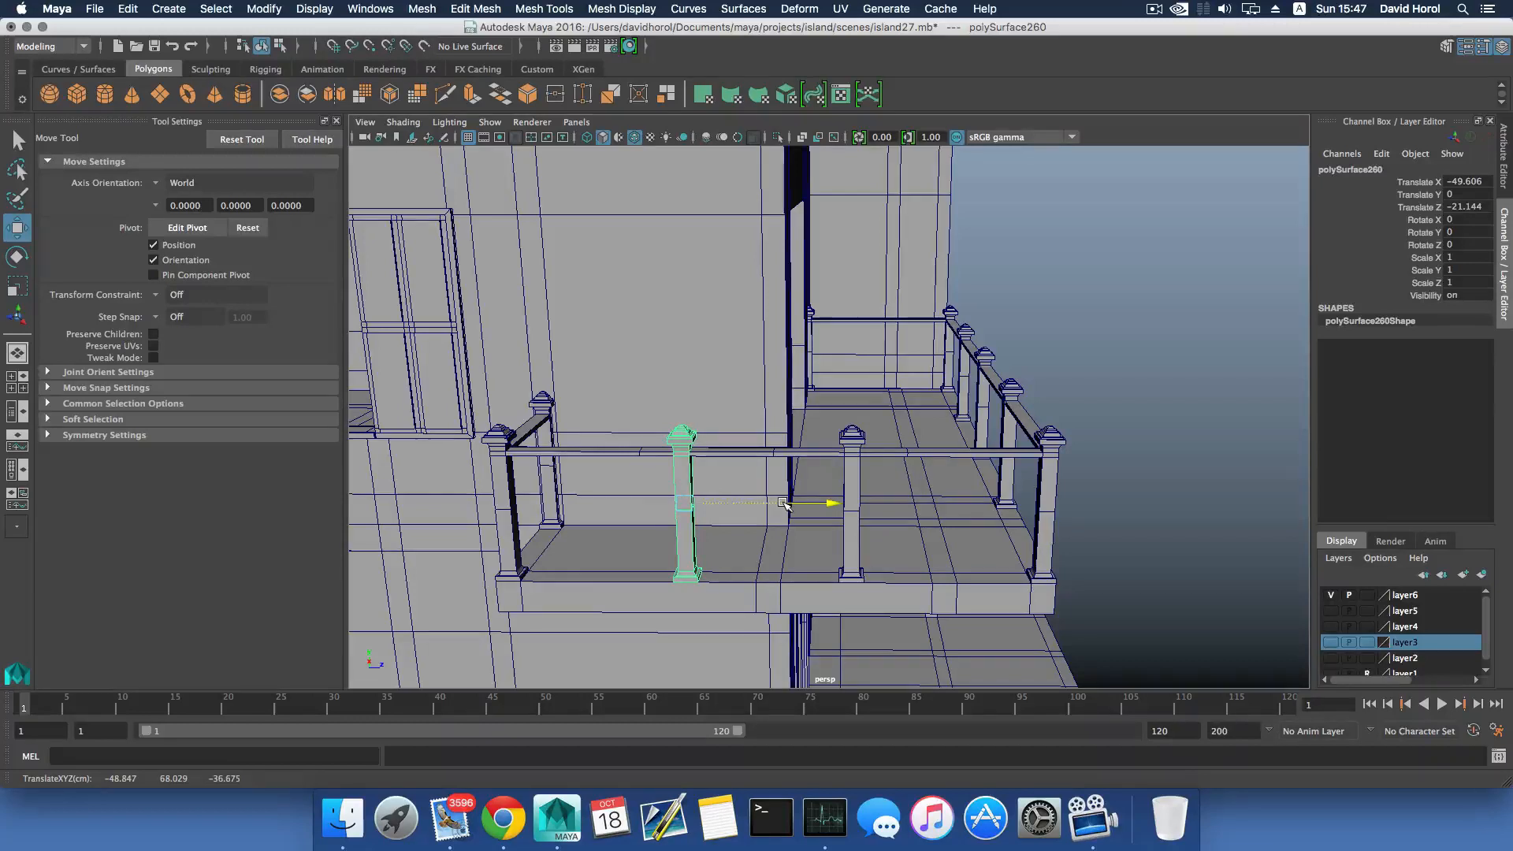
{"action": "middle_click_drag", "start_coordinate": [784, 504], "coordinate": [784, 469], "text": "alt"}
{"action": "left_click", "coordinate": [857, 453]}
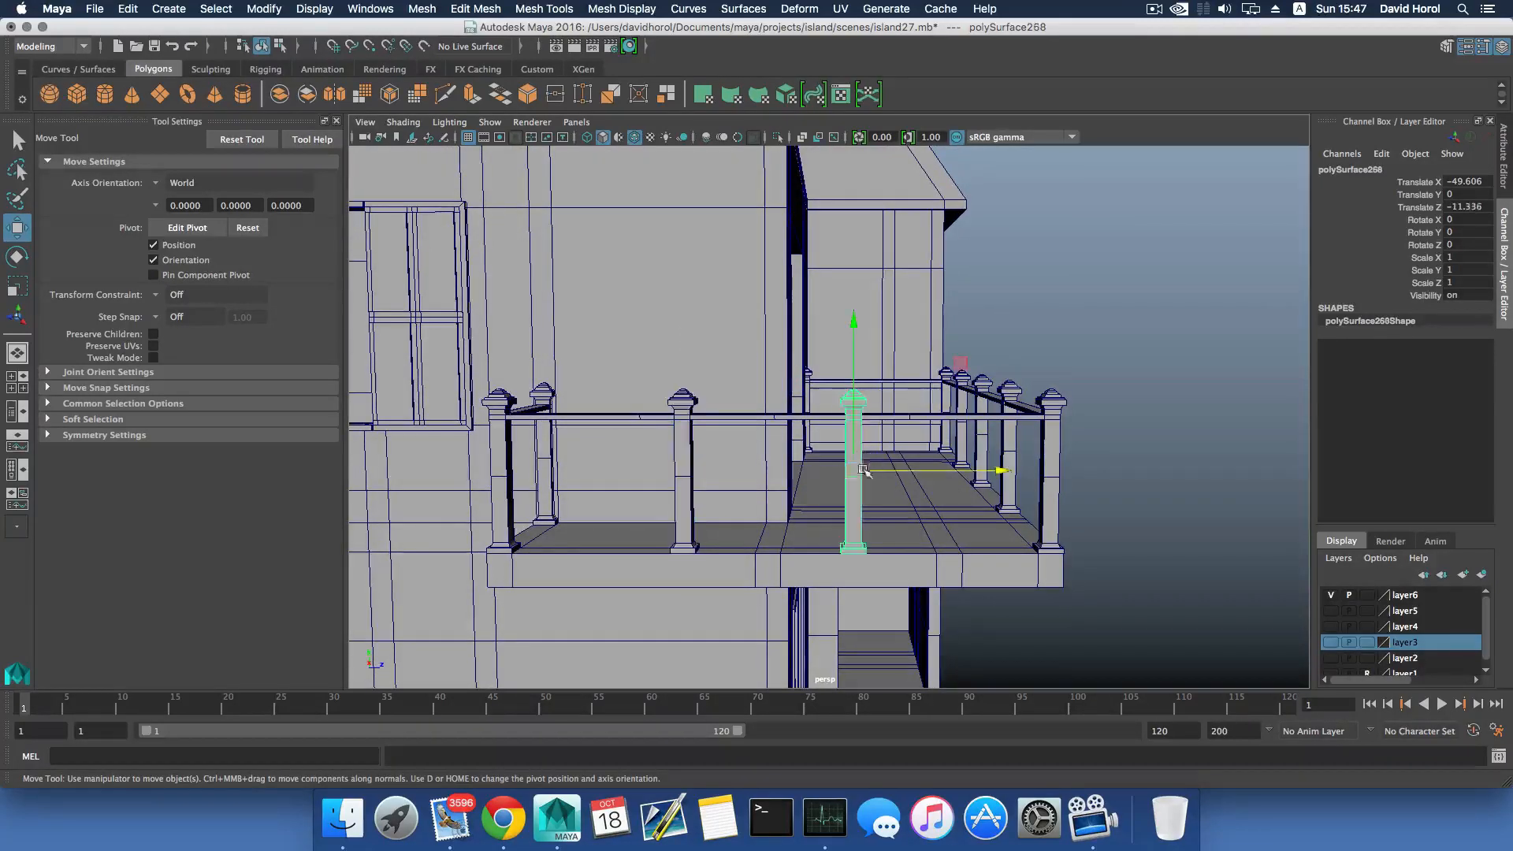
{"action": "left_click_drag", "start_coordinate": [894, 472], "coordinate": [913, 476]}
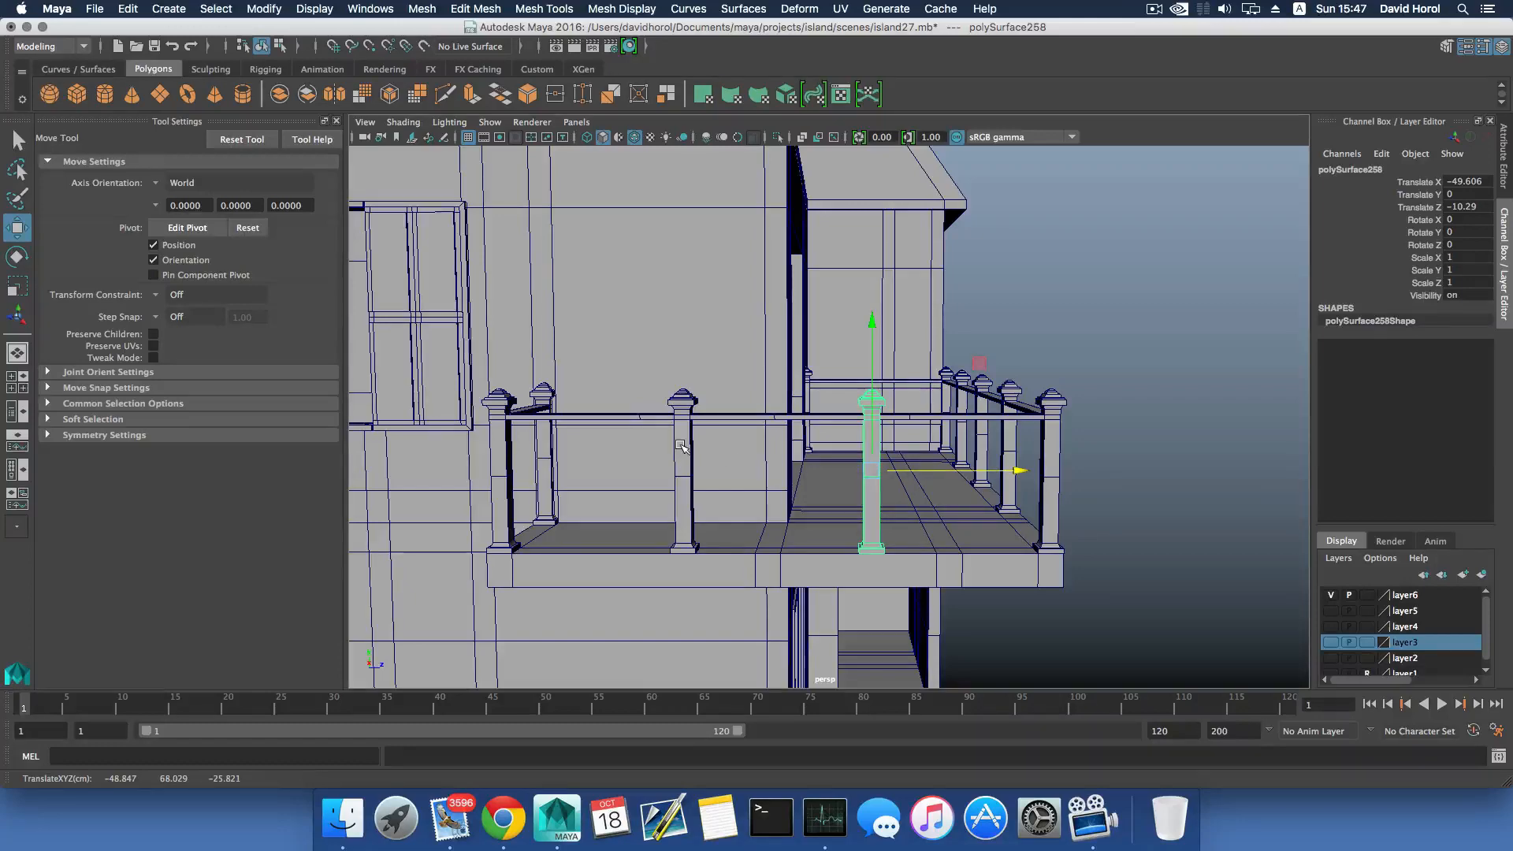
Fine-tune the side-railing spacing, moving the post nearer the front corner to Z about -10.2 and the one nearer the back to about -21.0.
{"action": "left_click_drag", "start_coordinate": [739, 449], "coordinate": [740, 442], "text": "alt"}
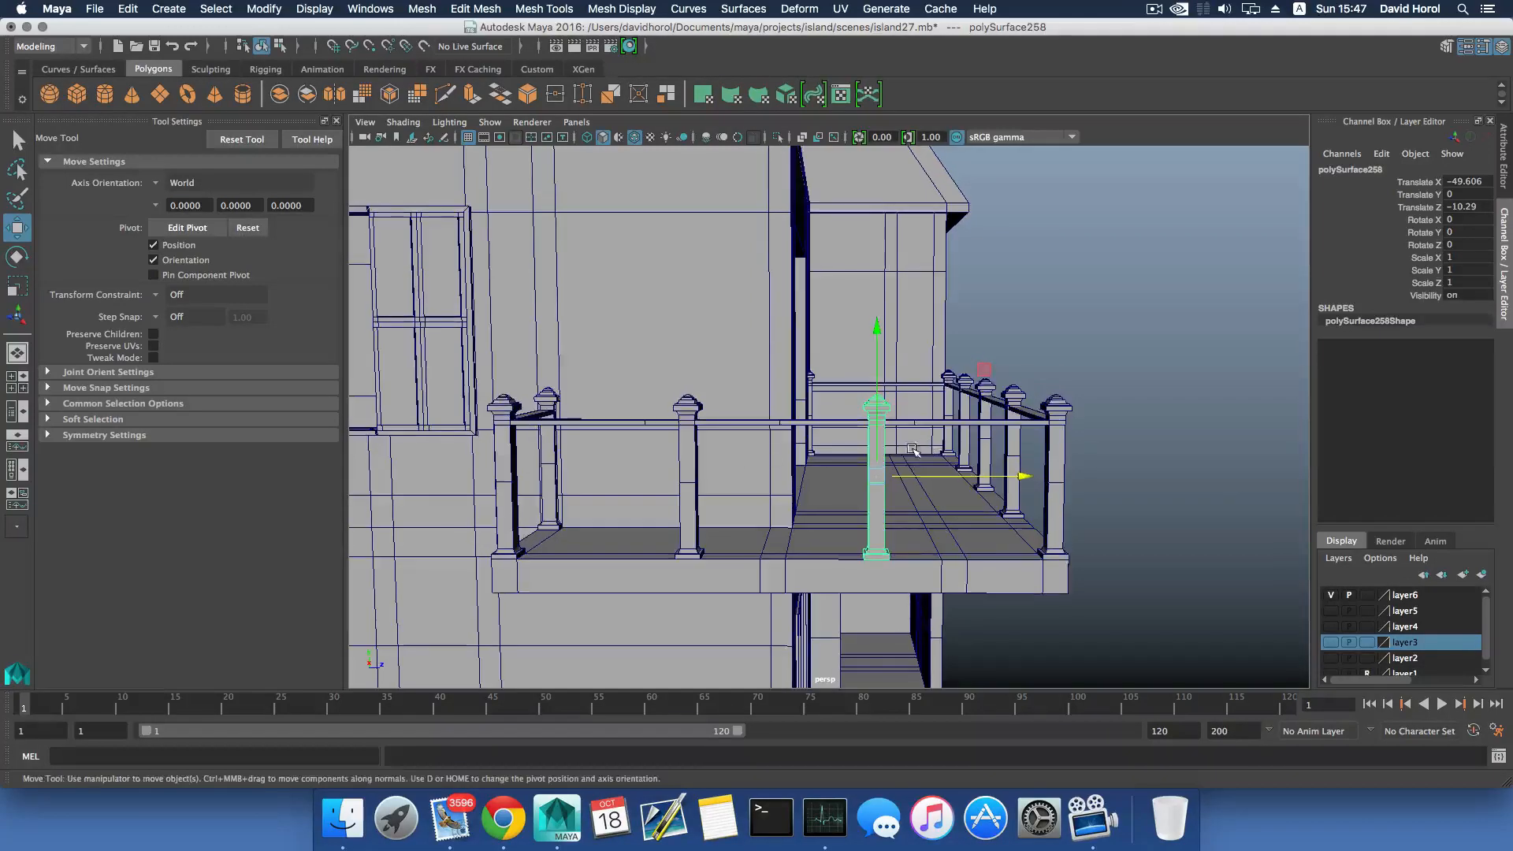
{"action": "left_click_drag", "start_coordinate": [903, 446], "coordinate": [951, 524], "text": "alt"}
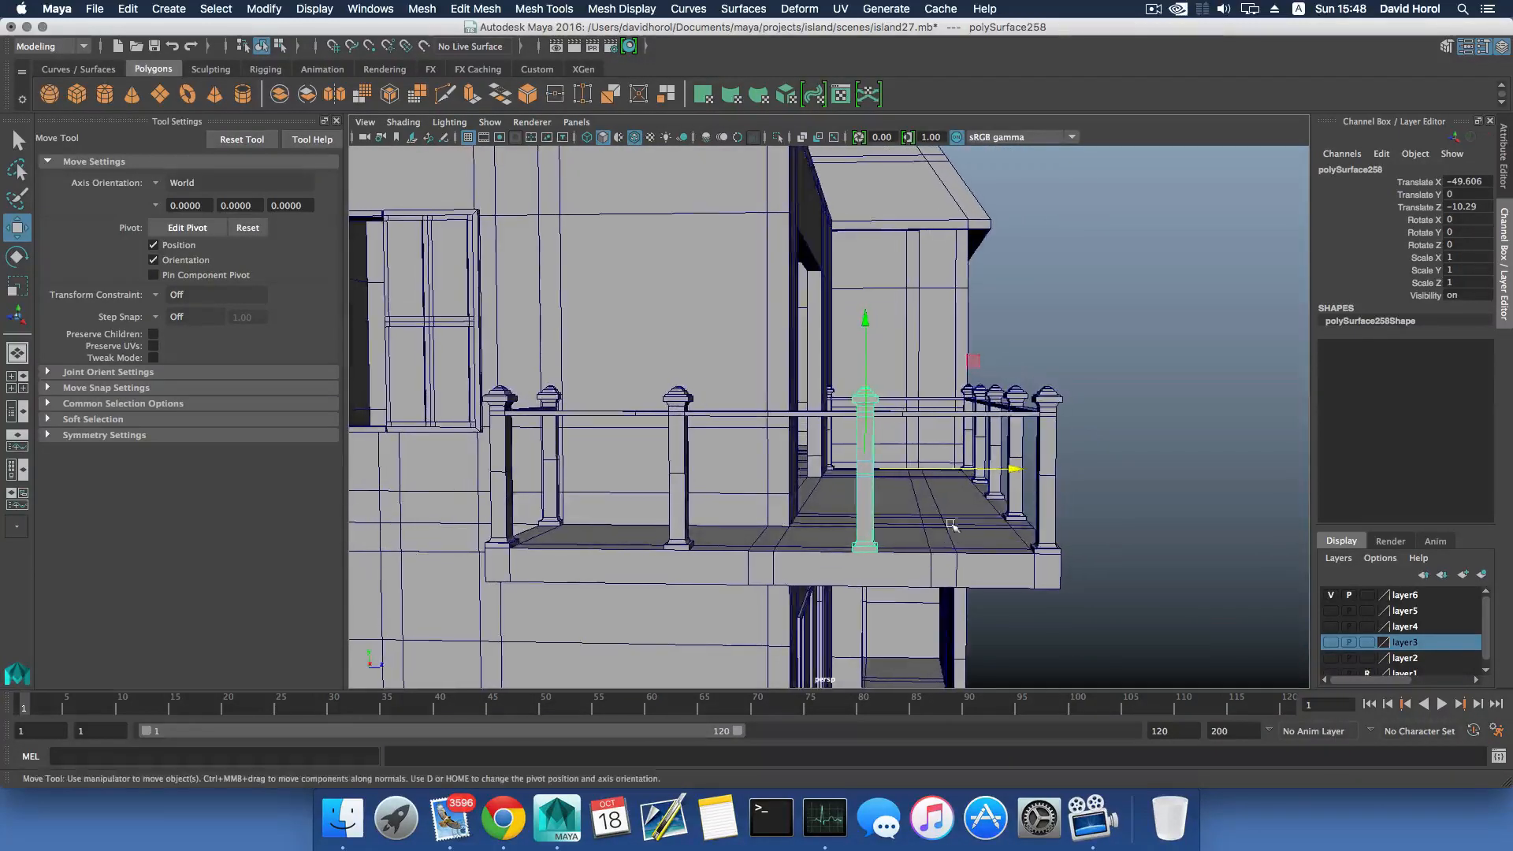
{"action": "left_click_drag", "start_coordinate": [929, 471], "coordinate": [930, 471]}
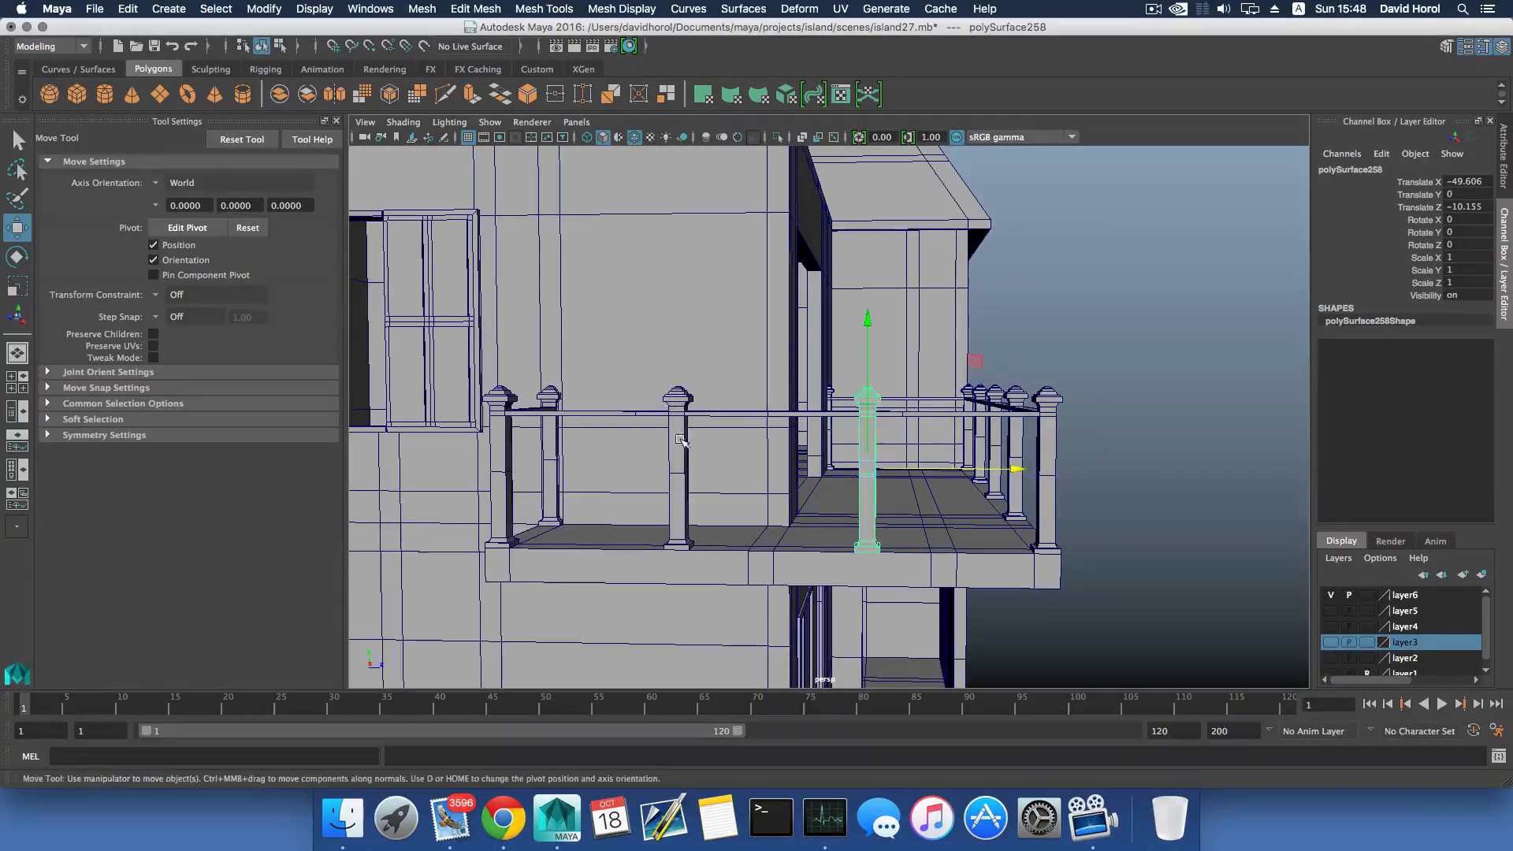
{"action": "left_click_drag", "start_coordinate": [751, 468], "coordinate": [797, 490]}
Delete the long rail faces running along the front of the balcony between the two corner posts.
{"action": "left_click", "coordinate": [792, 472]}
{"action": "right_click_drag", "start_coordinate": [837, 400], "coordinate": [835, 444]}
{"action": "left_click_drag", "start_coordinate": [835, 444], "coordinate": [863, 520], "text": "alt"}
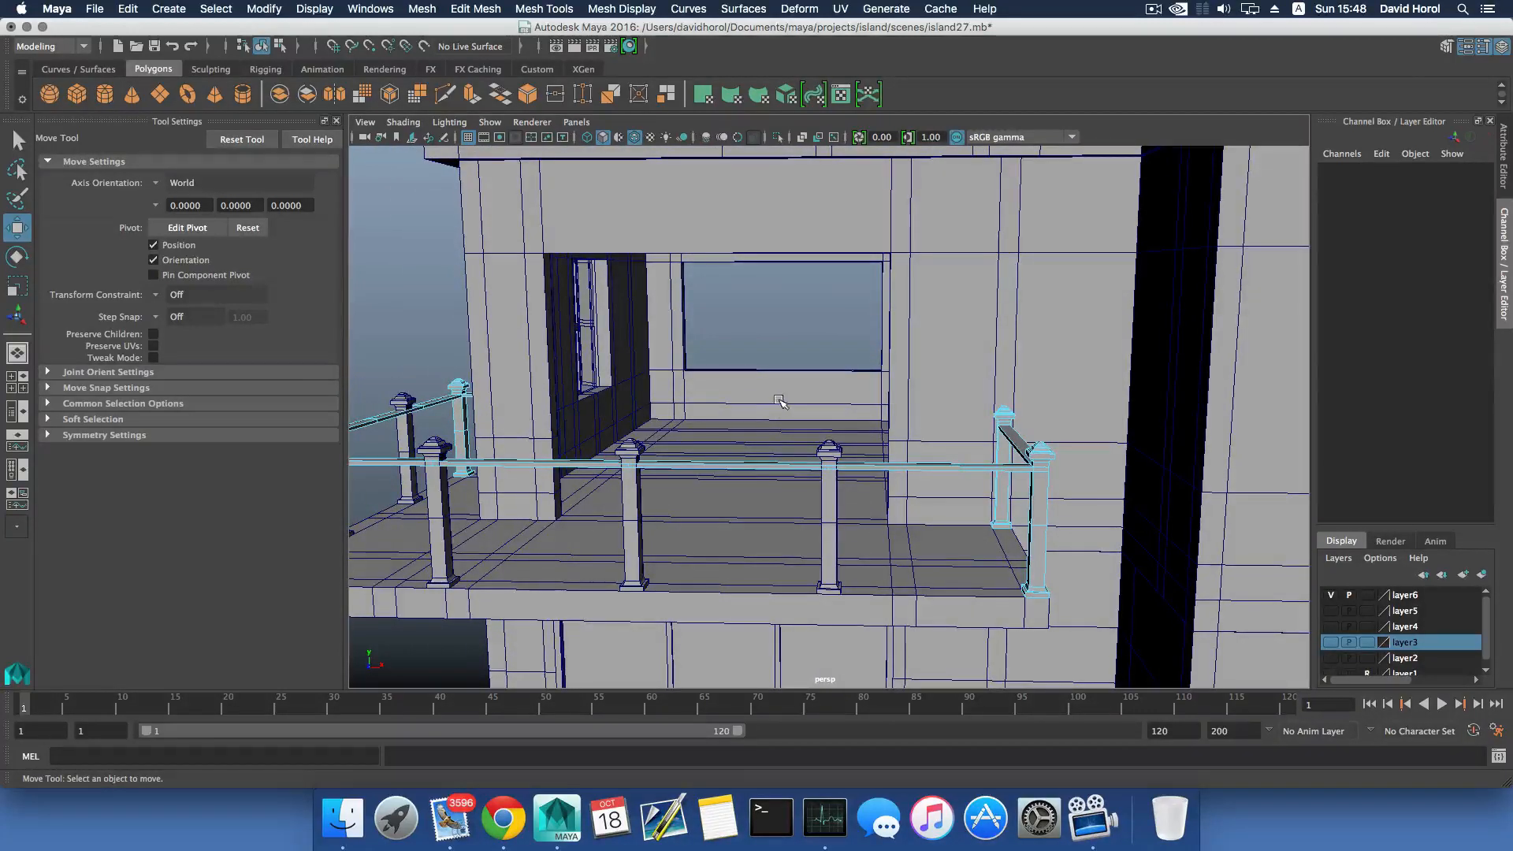
{"action": "scroll", "coordinate": [795, 402], "scroll_direction": "down", "scroll_amount": 3}
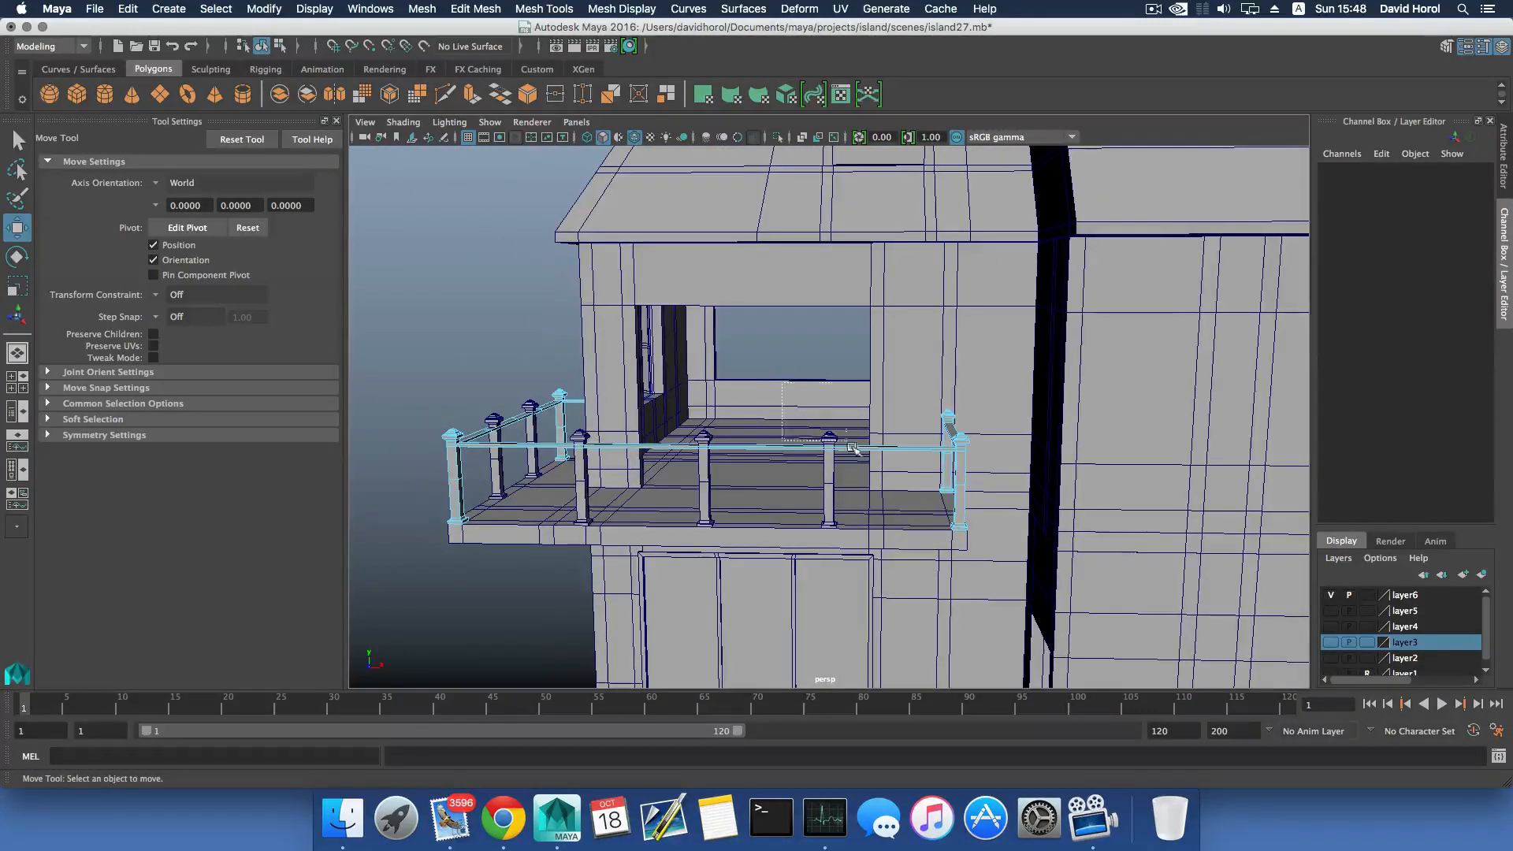
{"action": "left_click_drag", "start_coordinate": [889, 484], "coordinate": [933, 490]}
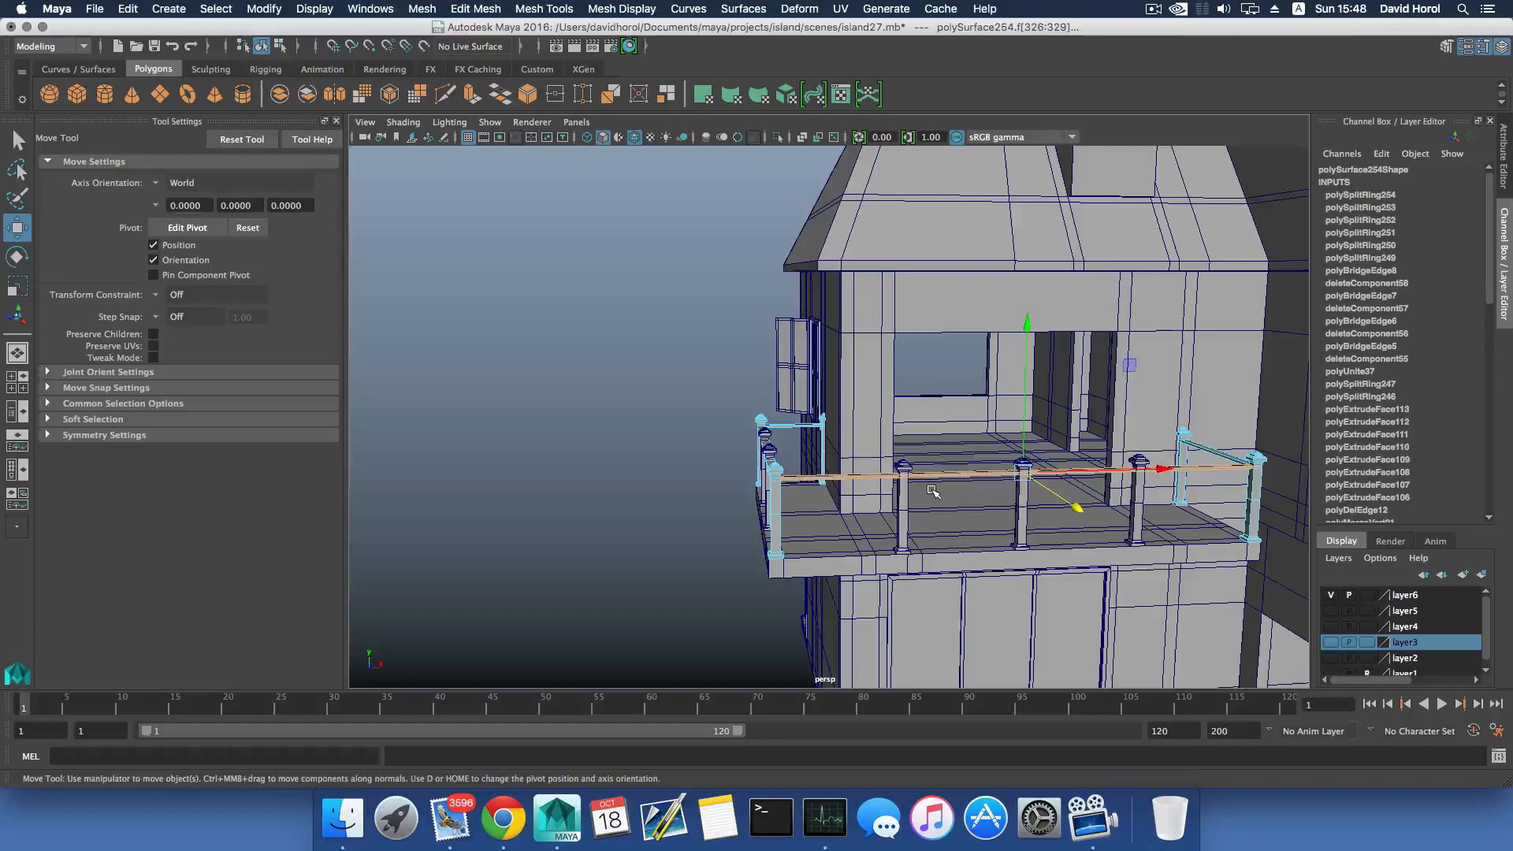
{"action": "left_click", "coordinate": [932, 492]}
{"action": "left_click_drag", "start_coordinate": [934, 492], "coordinate": [918, 504], "text": "alt"}
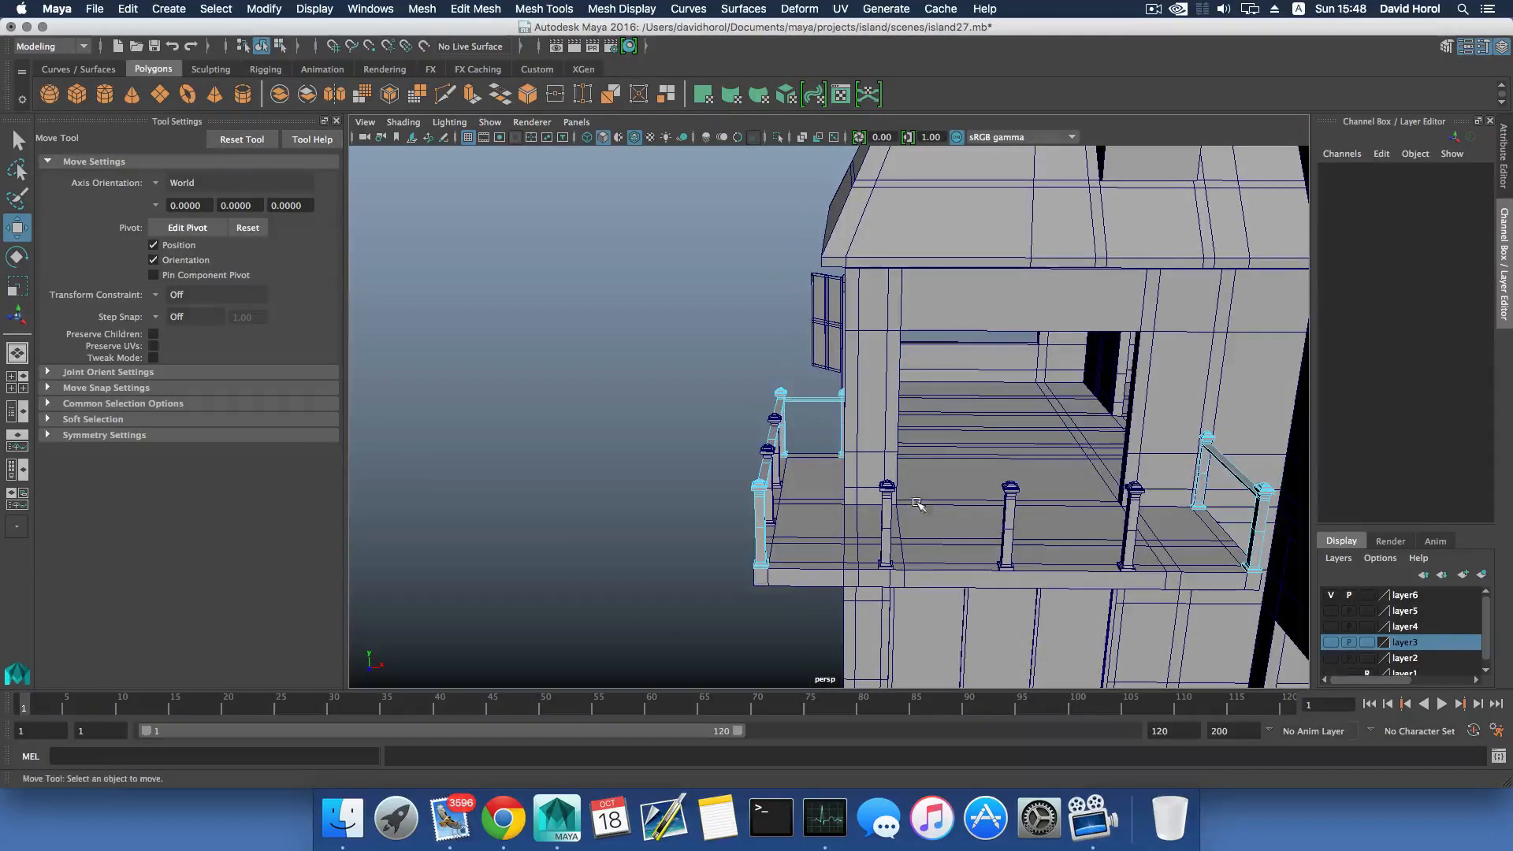
Combine the three intermediate front posts with the railing mesh into one object.
{"action": "key", "text": "F8"}
{"action": "key", "text": "F8"}
{"action": "right_click_drag", "start_coordinate": [927, 508], "coordinate": [972, 531], "text": "alt"}
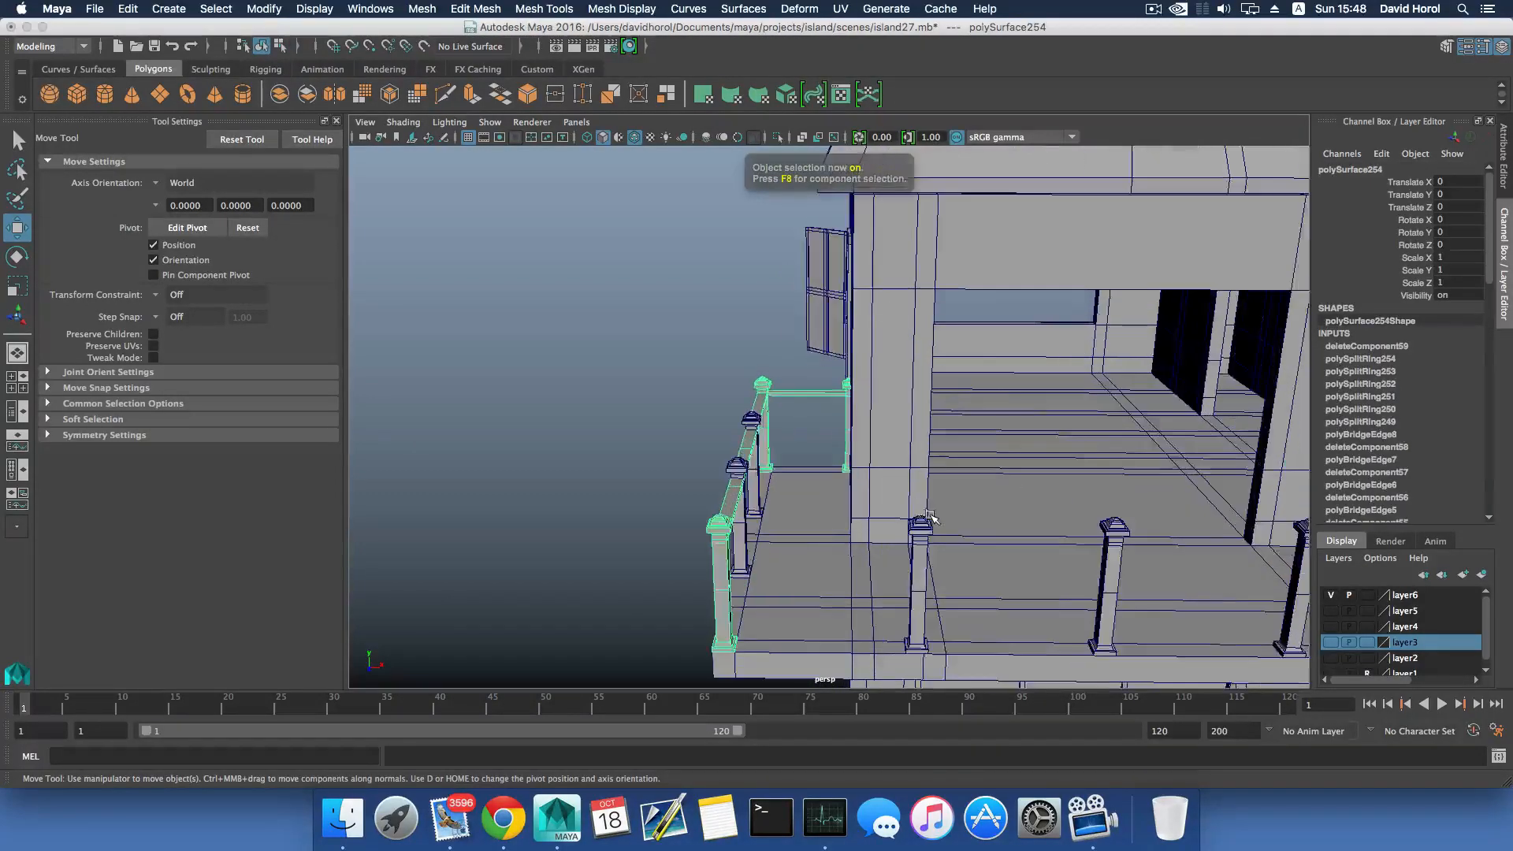
{"action": "middle_click_drag", "start_coordinate": [973, 530], "coordinate": [897, 476], "text": "alt"}
{"action": "left_click_drag", "start_coordinate": [898, 476], "coordinate": [910, 500], "text": "alt"}
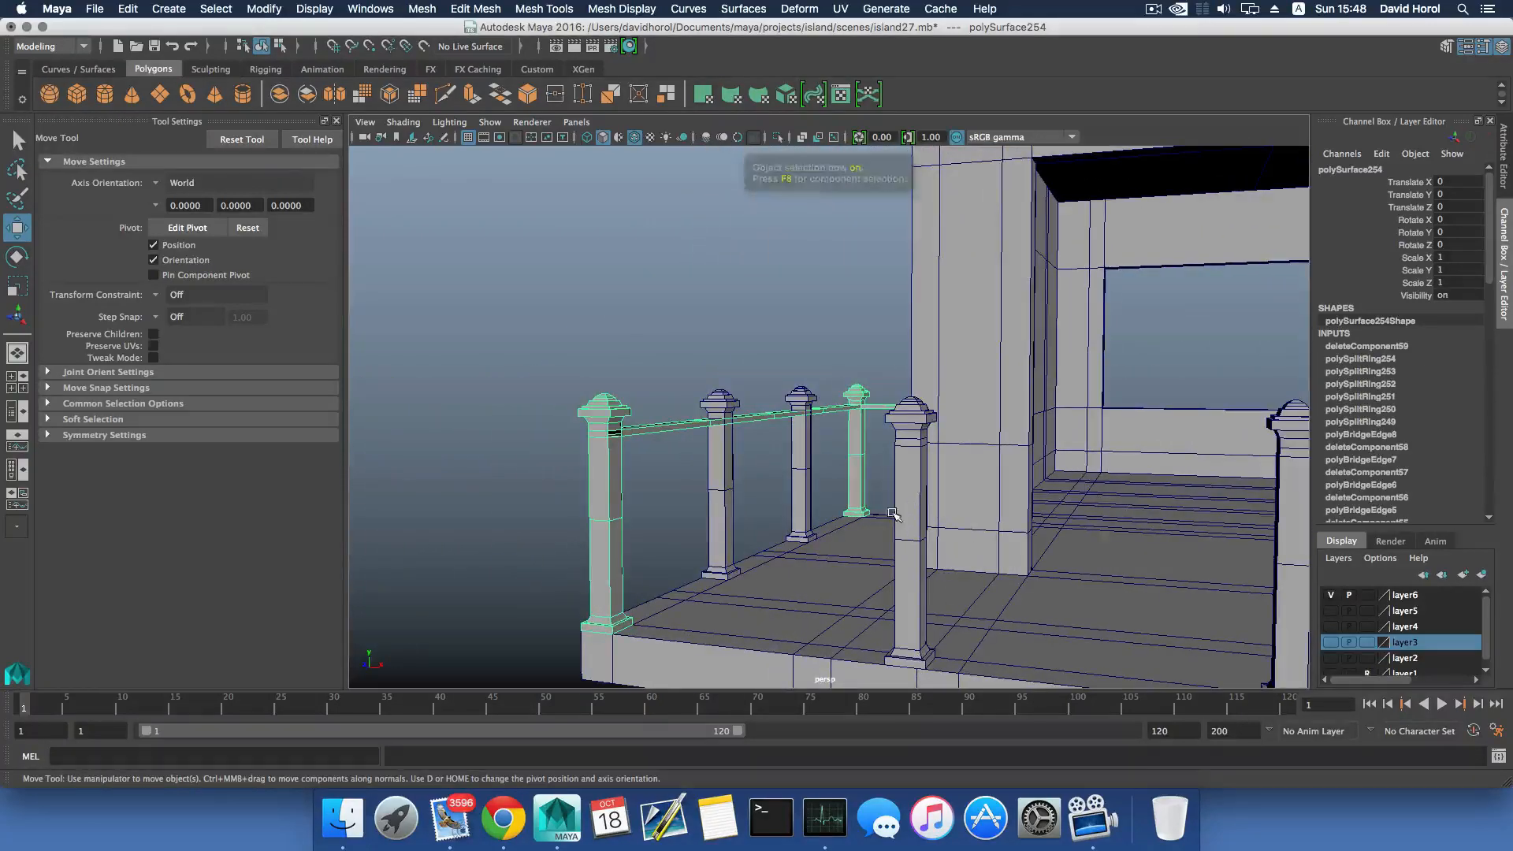
{"action": "left_click", "coordinate": [911, 500]}
{"action": "scroll", "coordinate": [1009, 572], "scroll_direction": "down", "scroll_amount": 5}
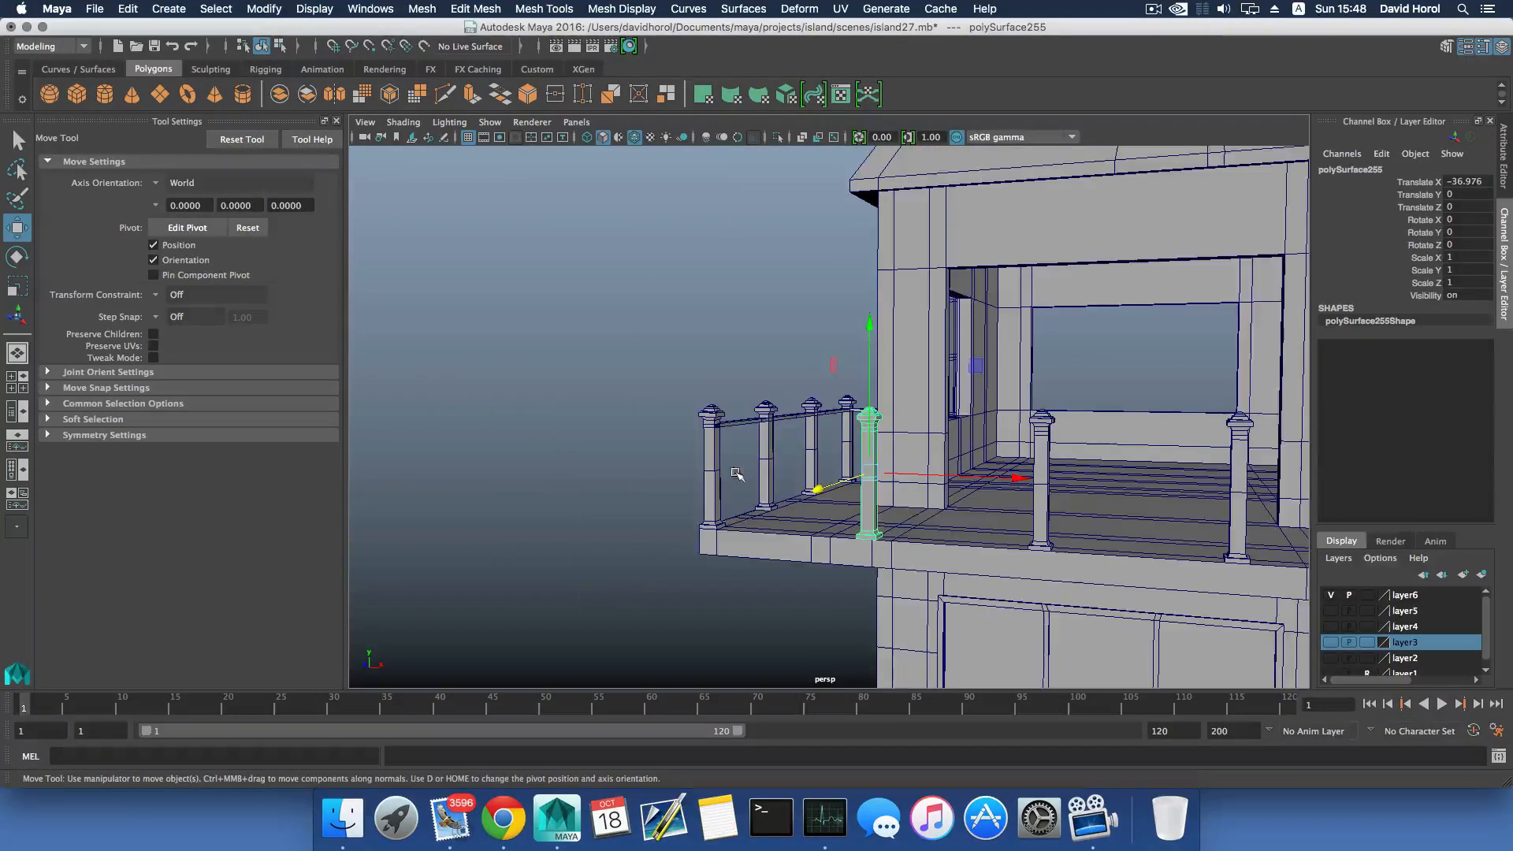
{"action": "left_click", "coordinate": [718, 459], "text": "shift"}
{"action": "left_click", "coordinate": [1040, 449]}
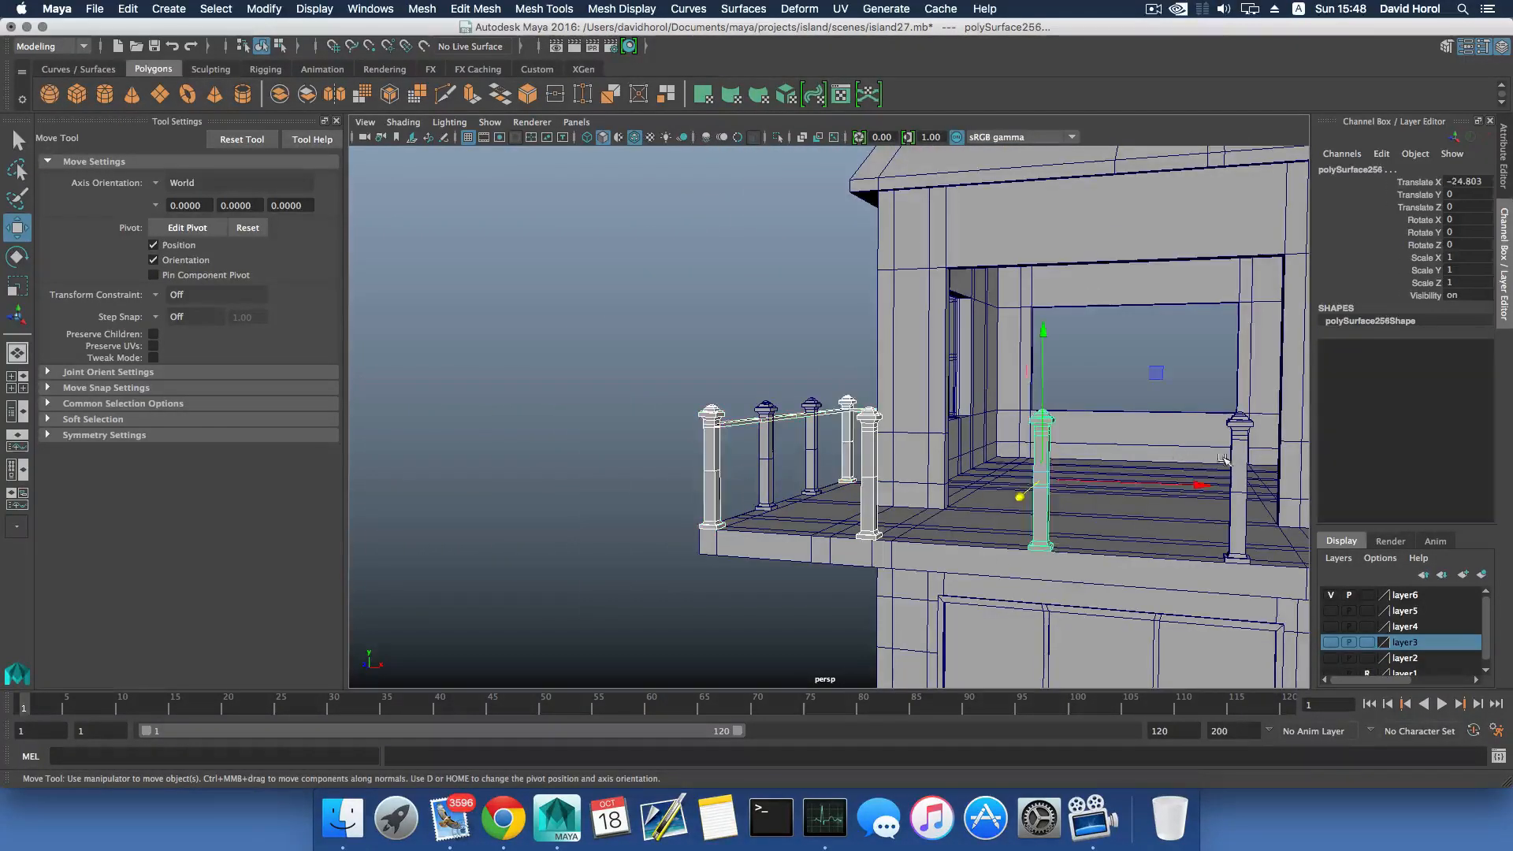
{"action": "left_click", "coordinate": [1235, 454], "text": "shift"}
{"action": "scroll", "coordinate": [1236, 455], "scroll_direction": "down", "scroll_amount": 5}
{"action": "left_click_drag", "start_coordinate": [1235, 454], "coordinate": [1252, 446], "text": "alt"}
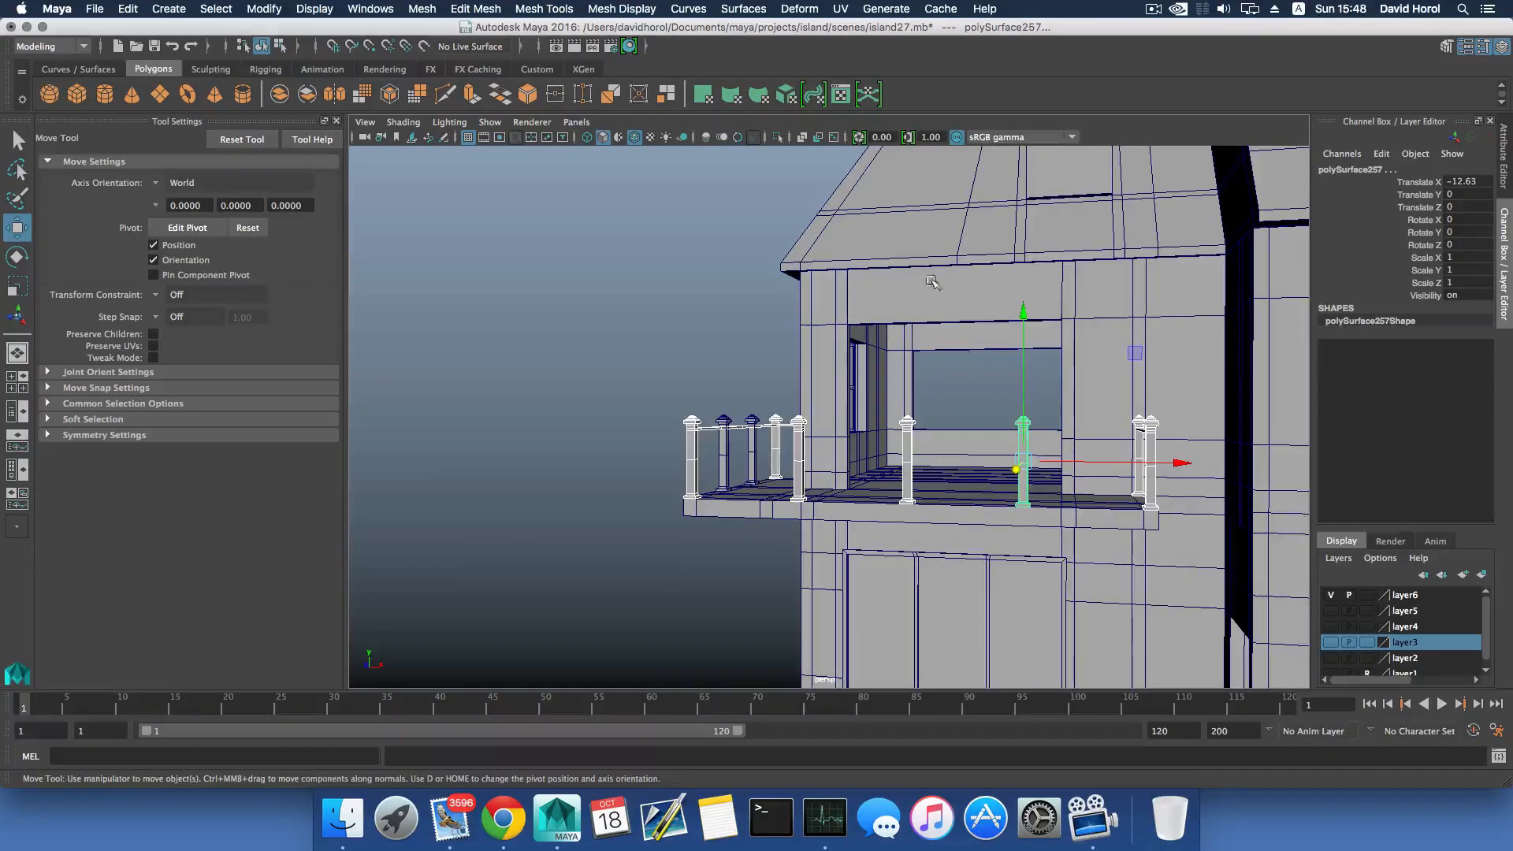
{"action": "left_click", "coordinate": [424, 8]}
{"action": "left_click", "coordinate": [442, 63]}
Delete the small face below the cap of the end intermediate front post, facing the corner post of the short return railing.
{"action": "scroll", "coordinate": [1101, 473], "scroll_direction": "up", "scroll_amount": 5}
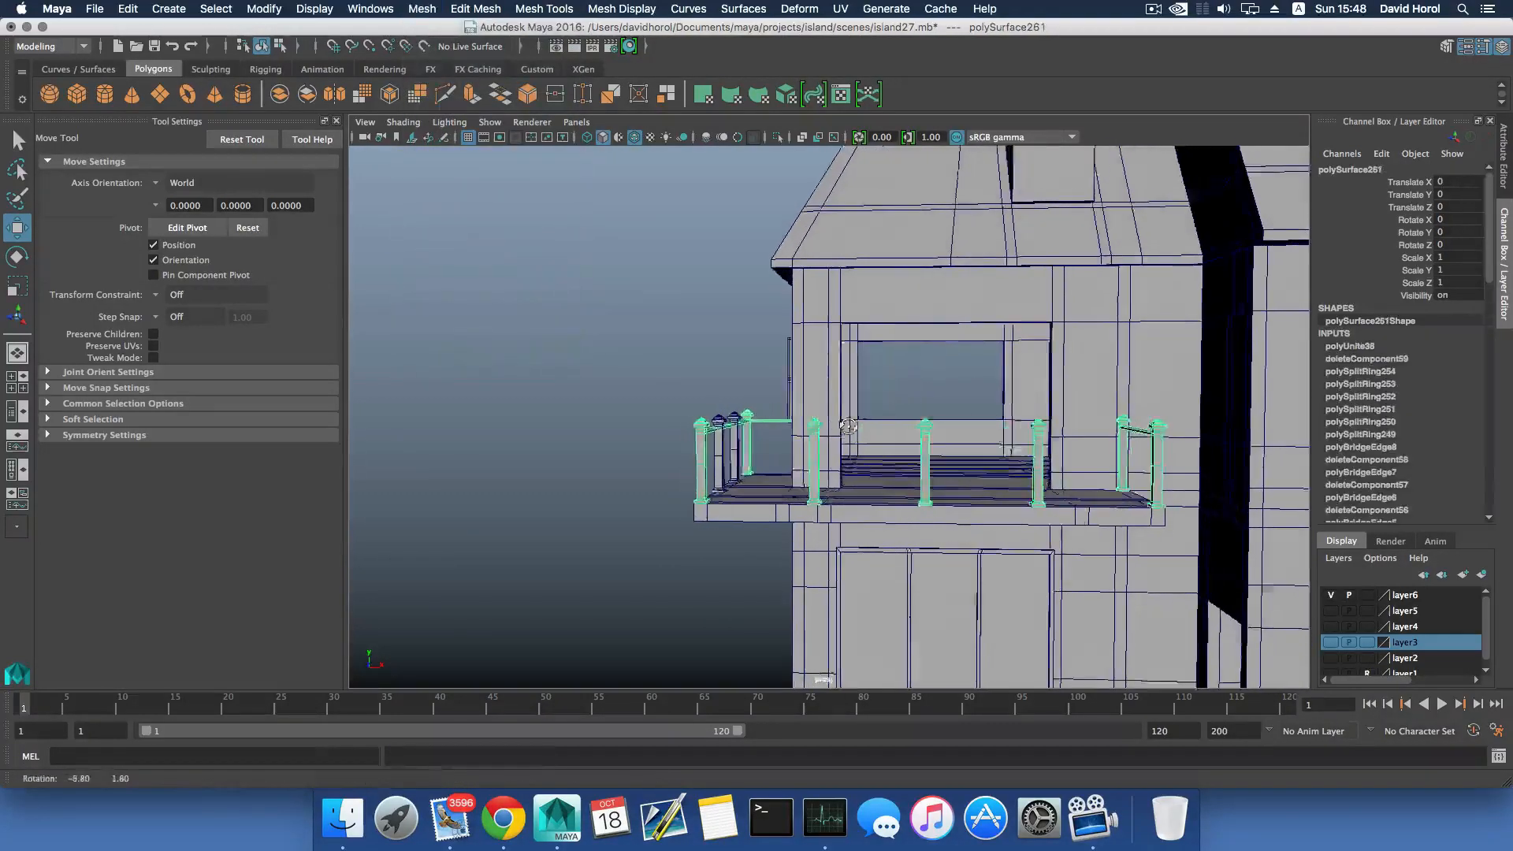
{"action": "left_click_drag", "start_coordinate": [1101, 473], "coordinate": [919, 444], "text": "alt"}
{"action": "scroll", "coordinate": [938, 516], "scroll_direction": "up", "scroll_amount": 5}
{"action": "middle_click_drag", "start_coordinate": [938, 517], "coordinate": [871, 510], "text": "alt"}
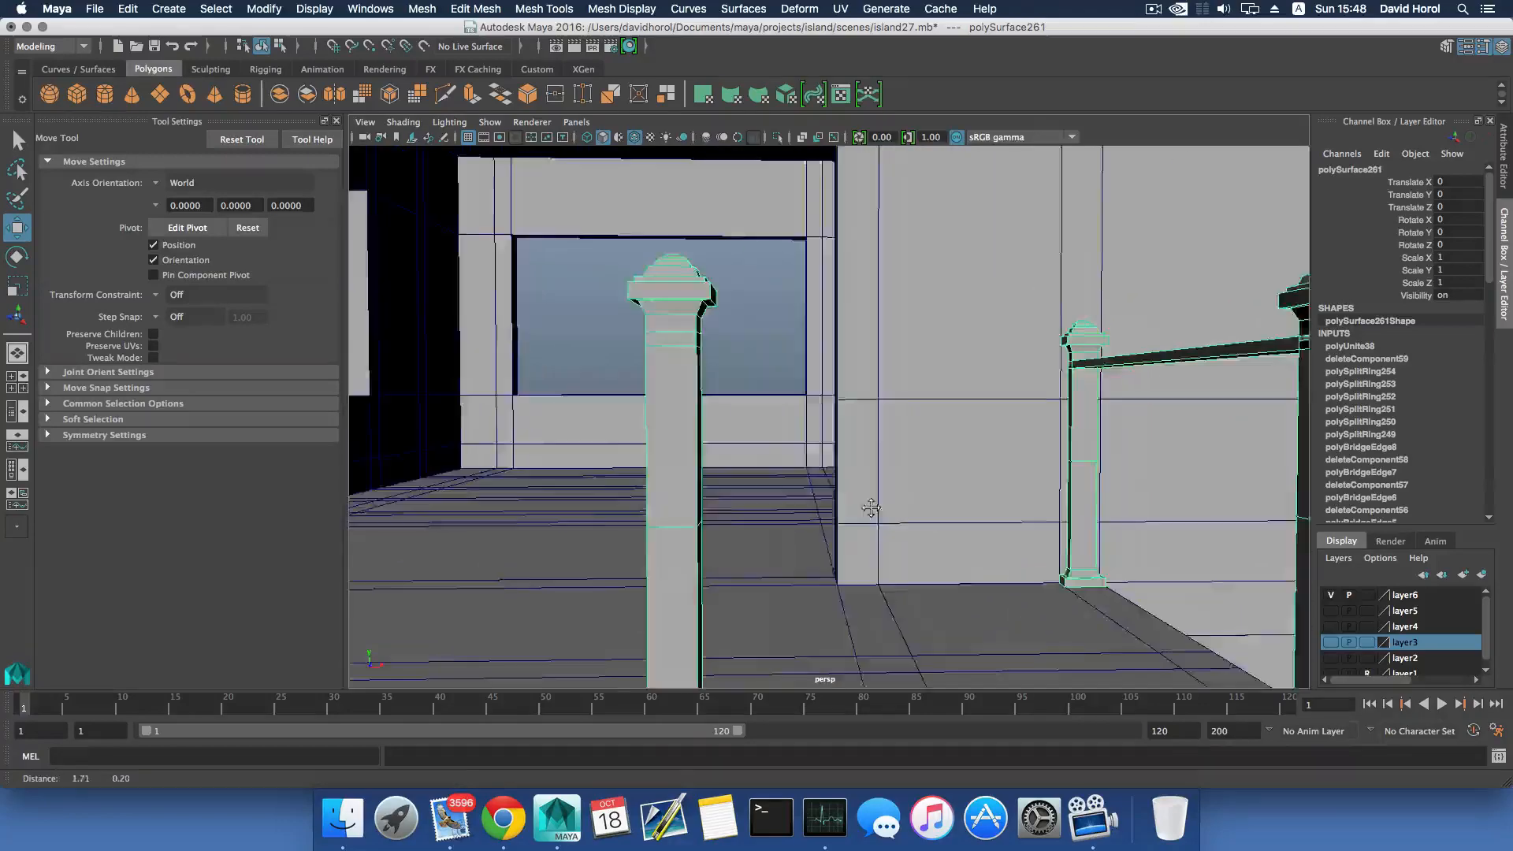
{"action": "left_click_drag", "start_coordinate": [871, 510], "coordinate": [780, 509], "text": "alt"}
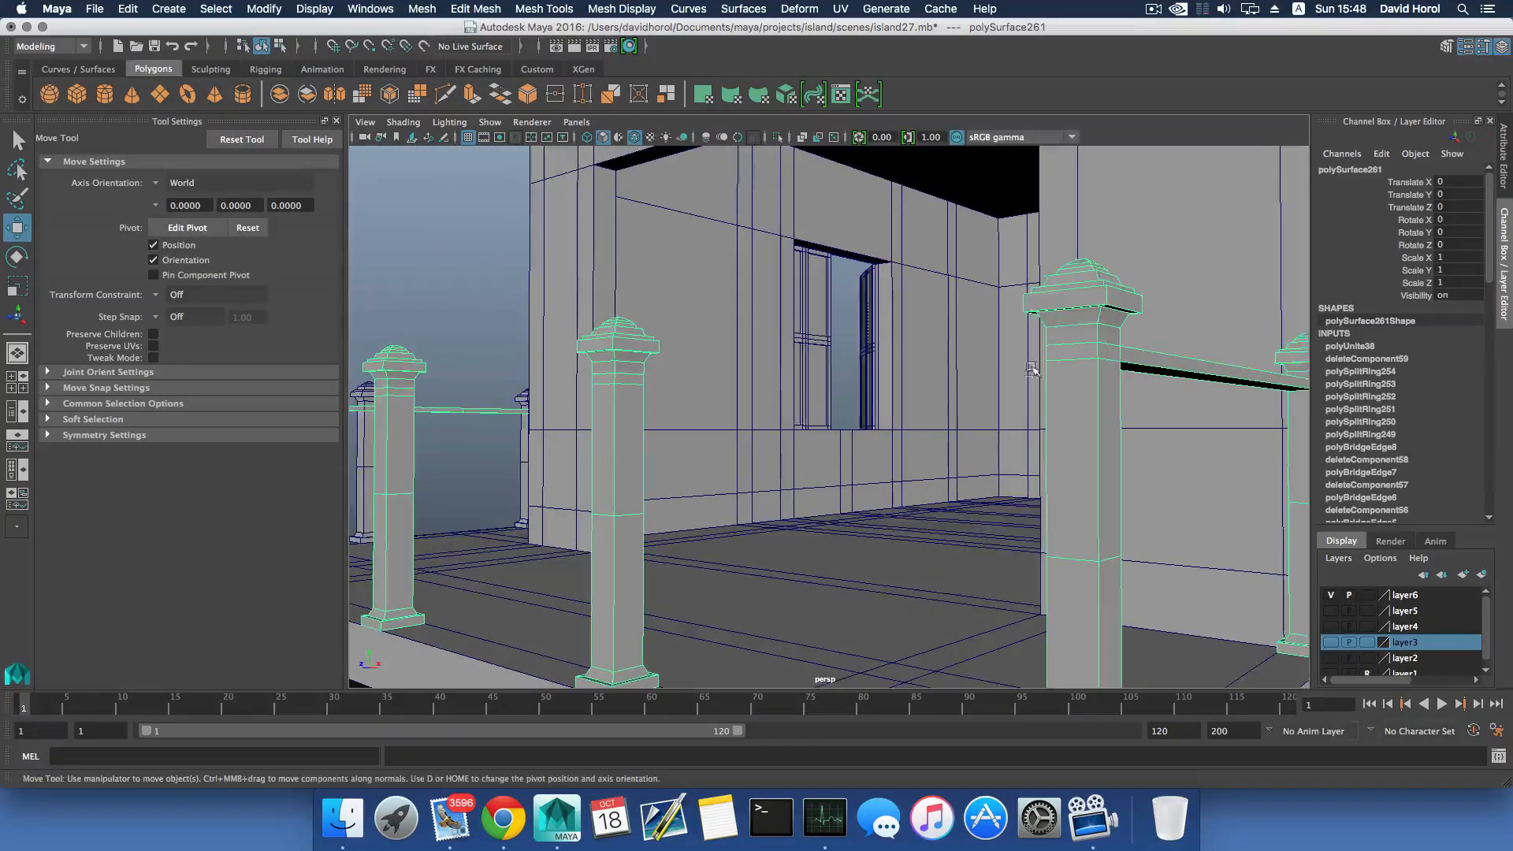
{"action": "right_click_drag", "start_coordinate": [1055, 396], "coordinate": [1053, 439]}
{"action": "left_click", "coordinate": [631, 380]}
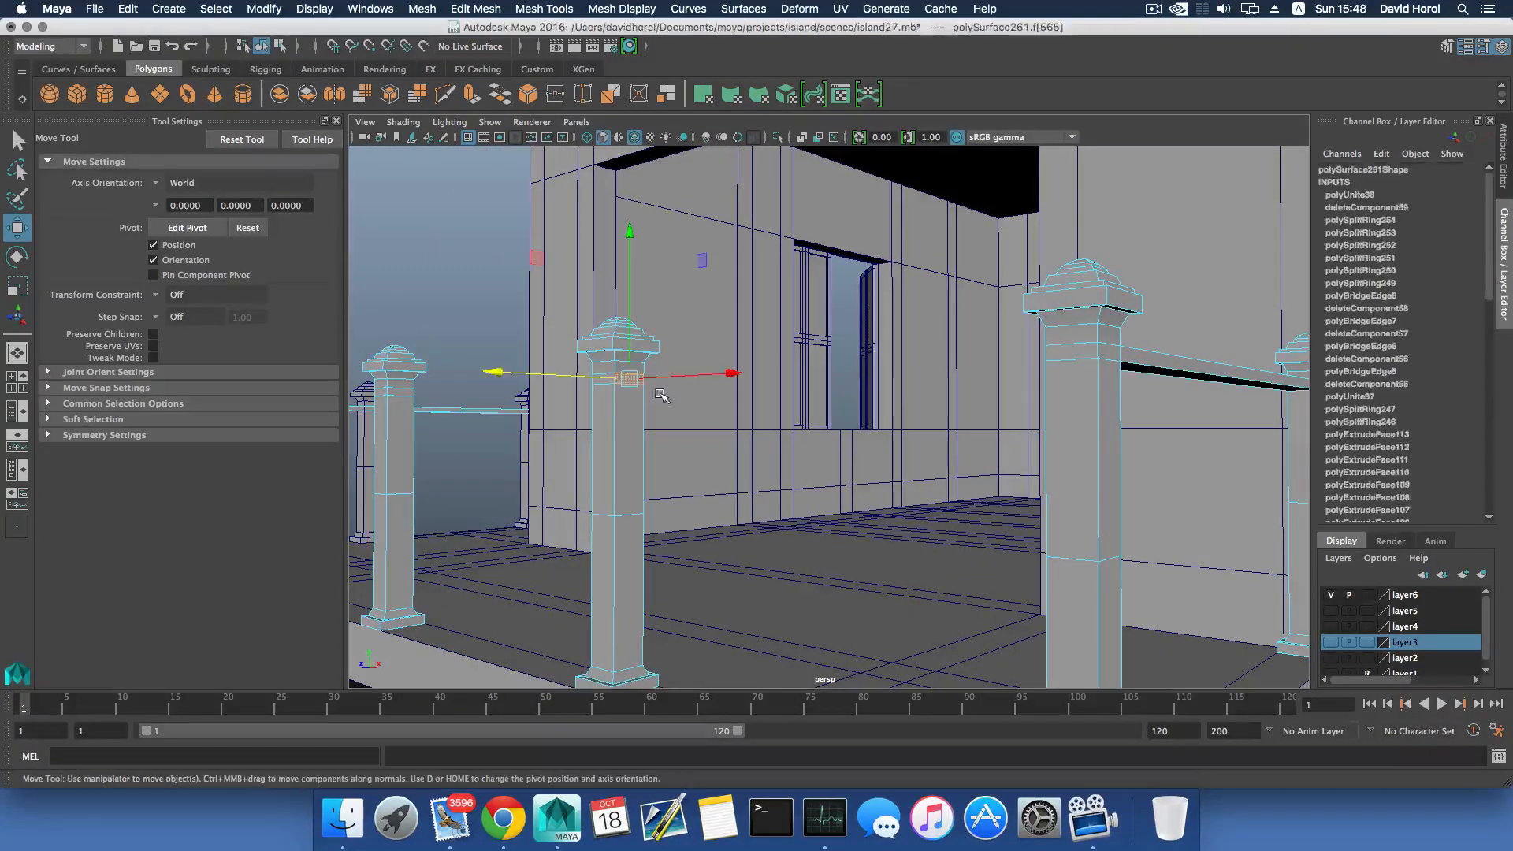
{"action": "key", "text": "Delete"}
Bridge the open edges of that intermediate post and the adjoining corner post to form the first front rail section.
{"action": "right_click_drag", "start_coordinate": [607, 365], "coordinate": [608, 337]}
{"action": "left_click", "coordinate": [617, 376]}
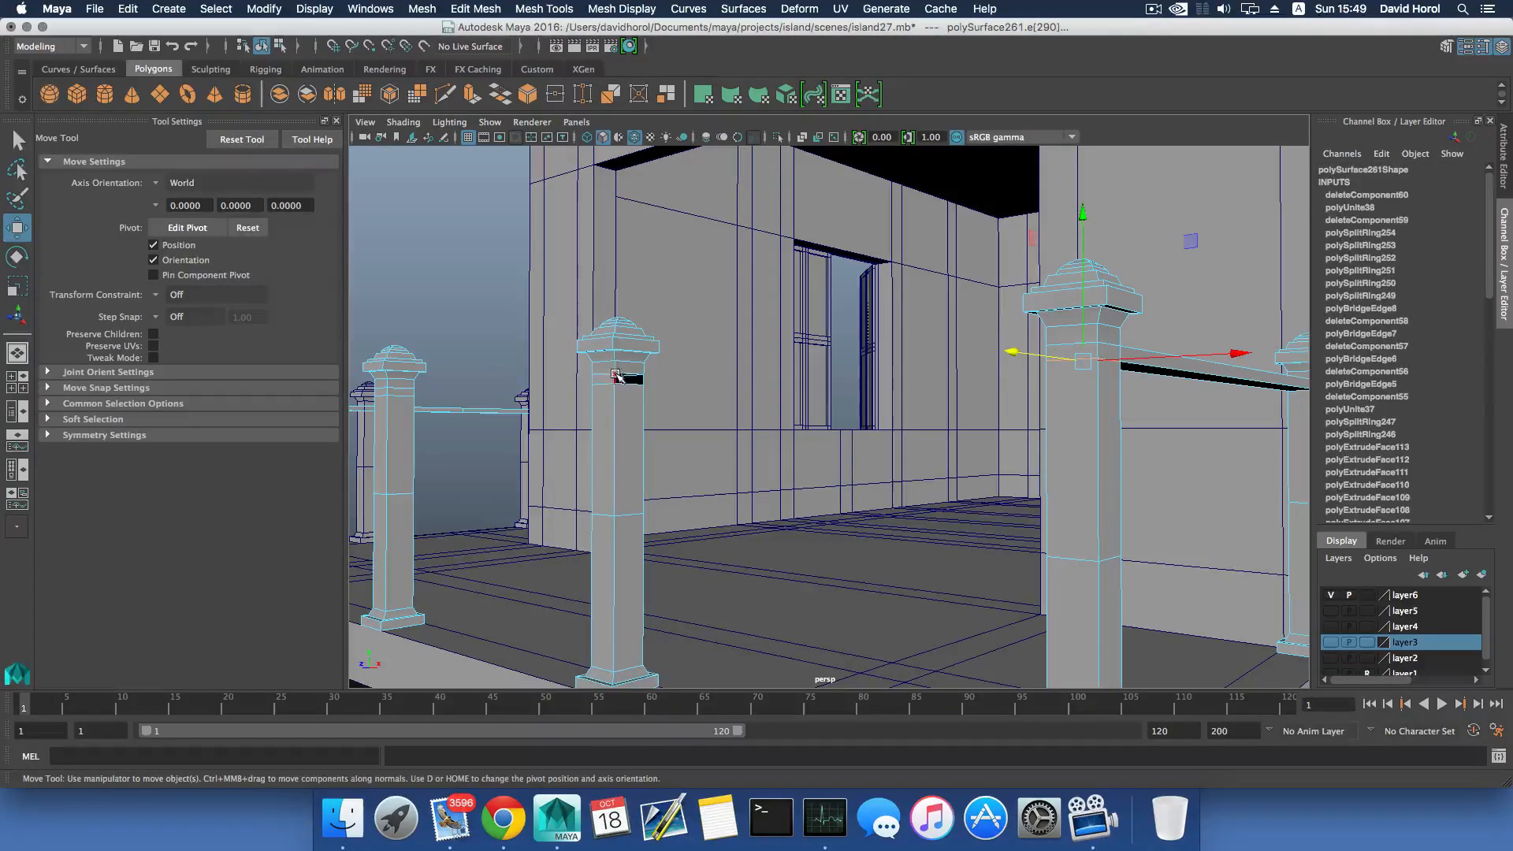
{"action": "left_click", "coordinate": [630, 376]}
{"action": "left_click_drag", "start_coordinate": [771, 477], "coordinate": [976, 450], "text": "alt"}
{"action": "middle_click_drag", "start_coordinate": [976, 449], "coordinate": [788, 471], "text": "alt"}
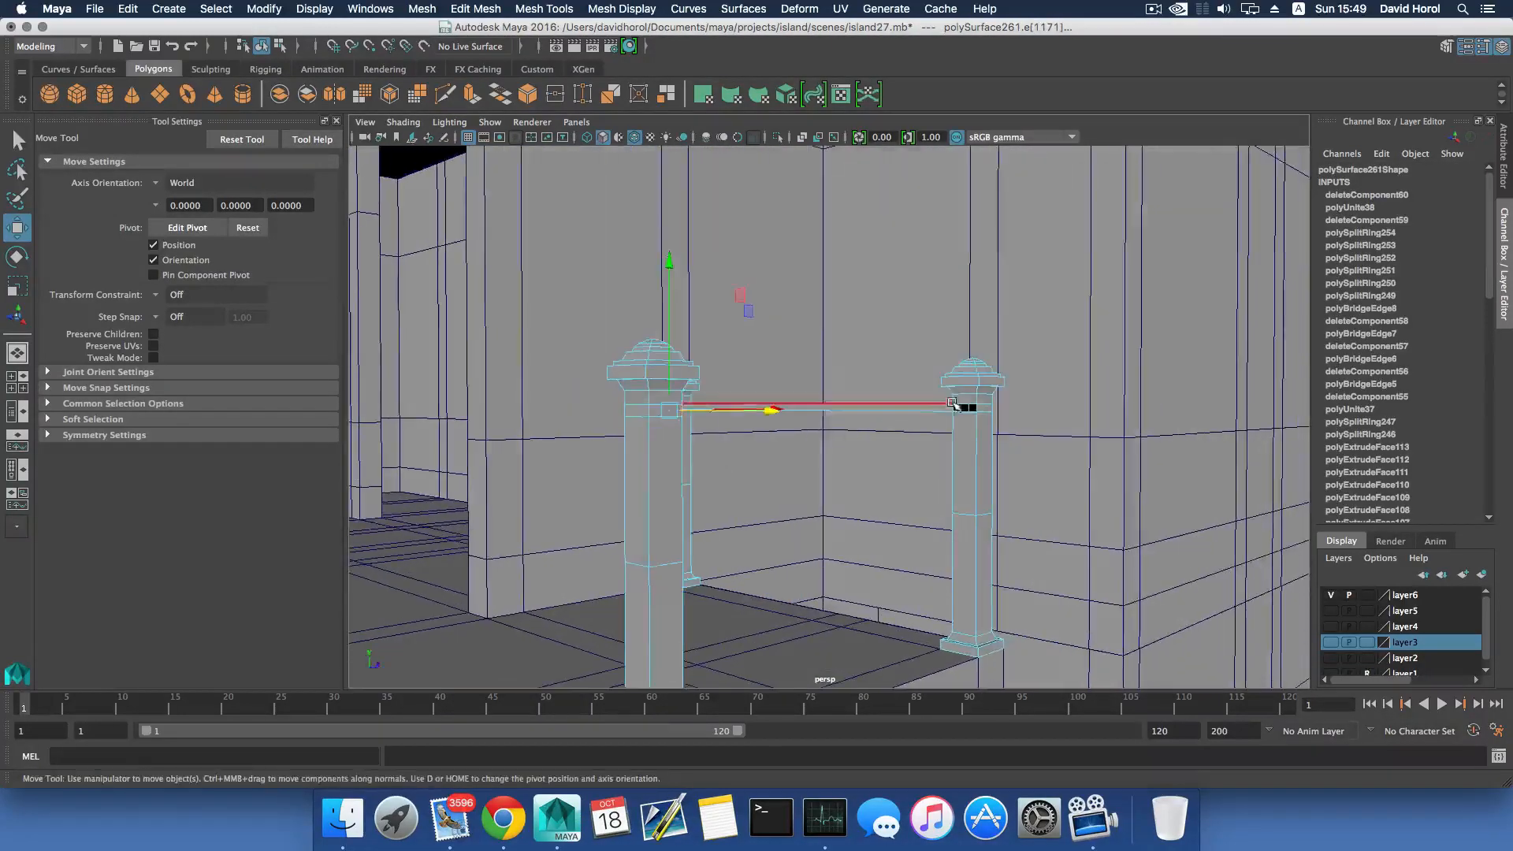
{"action": "left_click", "coordinate": [972, 406]}
{"action": "left_click_drag", "start_coordinate": [973, 406], "coordinate": [1101, 508], "text": "alt"}
{"action": "middle_click_drag", "start_coordinate": [1101, 508], "coordinate": [815, 538], "text": "alt"}
{"action": "right_click_drag", "start_coordinate": [815, 539], "coordinate": [1074, 581], "text": "alt"}
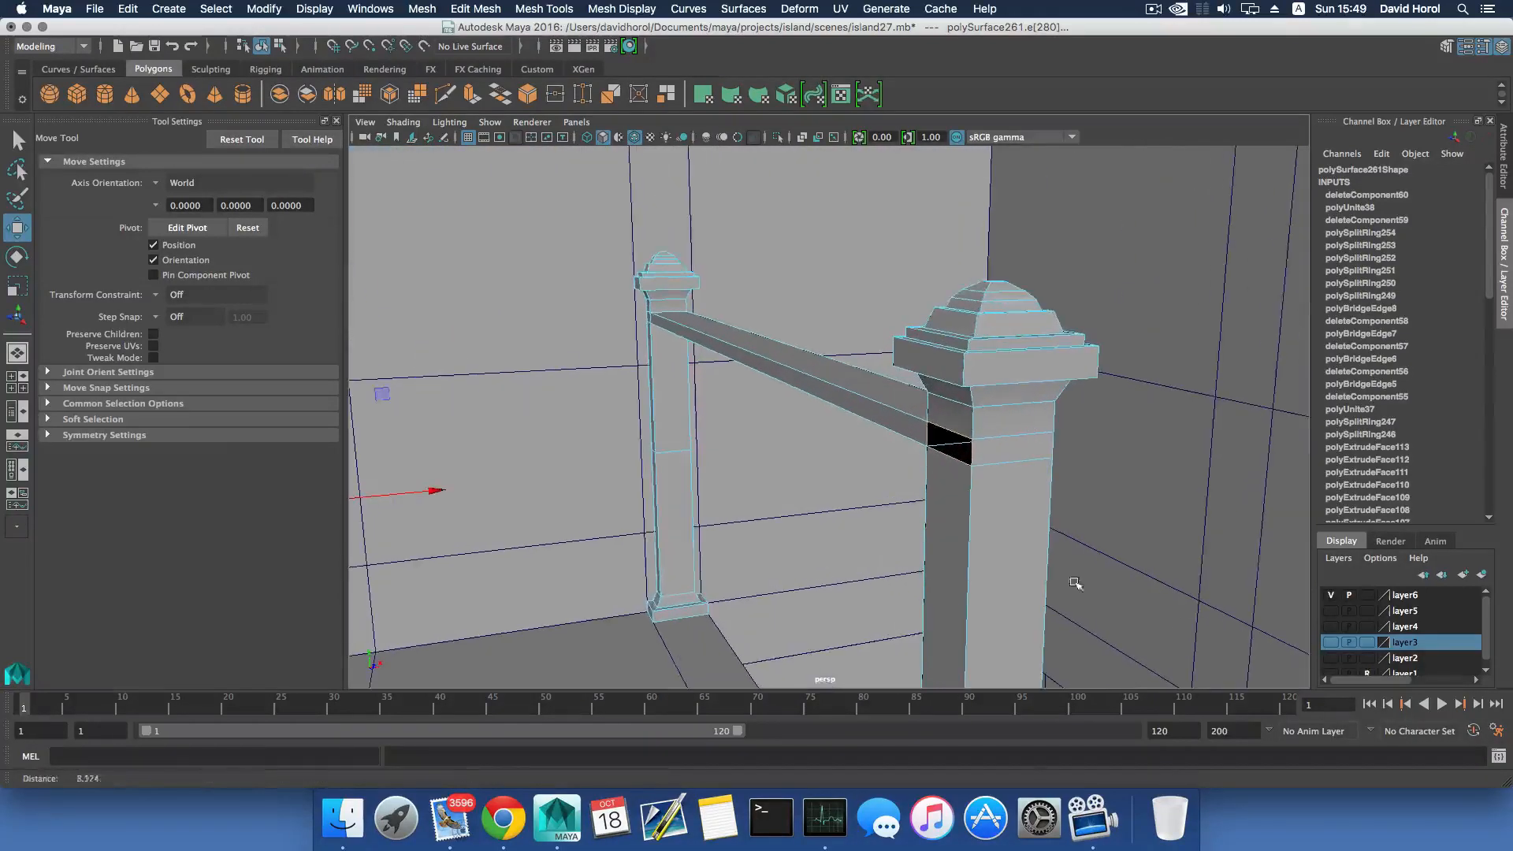
{"action": "right_click_drag", "start_coordinate": [927, 509], "coordinate": [540, 481], "text": "alt"}
{"action": "left_click_drag", "start_coordinate": [631, 520], "coordinate": [591, 513], "text": "alt"}
{"action": "middle_click_drag", "start_coordinate": [538, 442], "coordinate": [615, 450], "text": "alt"}
{"action": "left_click", "coordinate": [475, 9]}
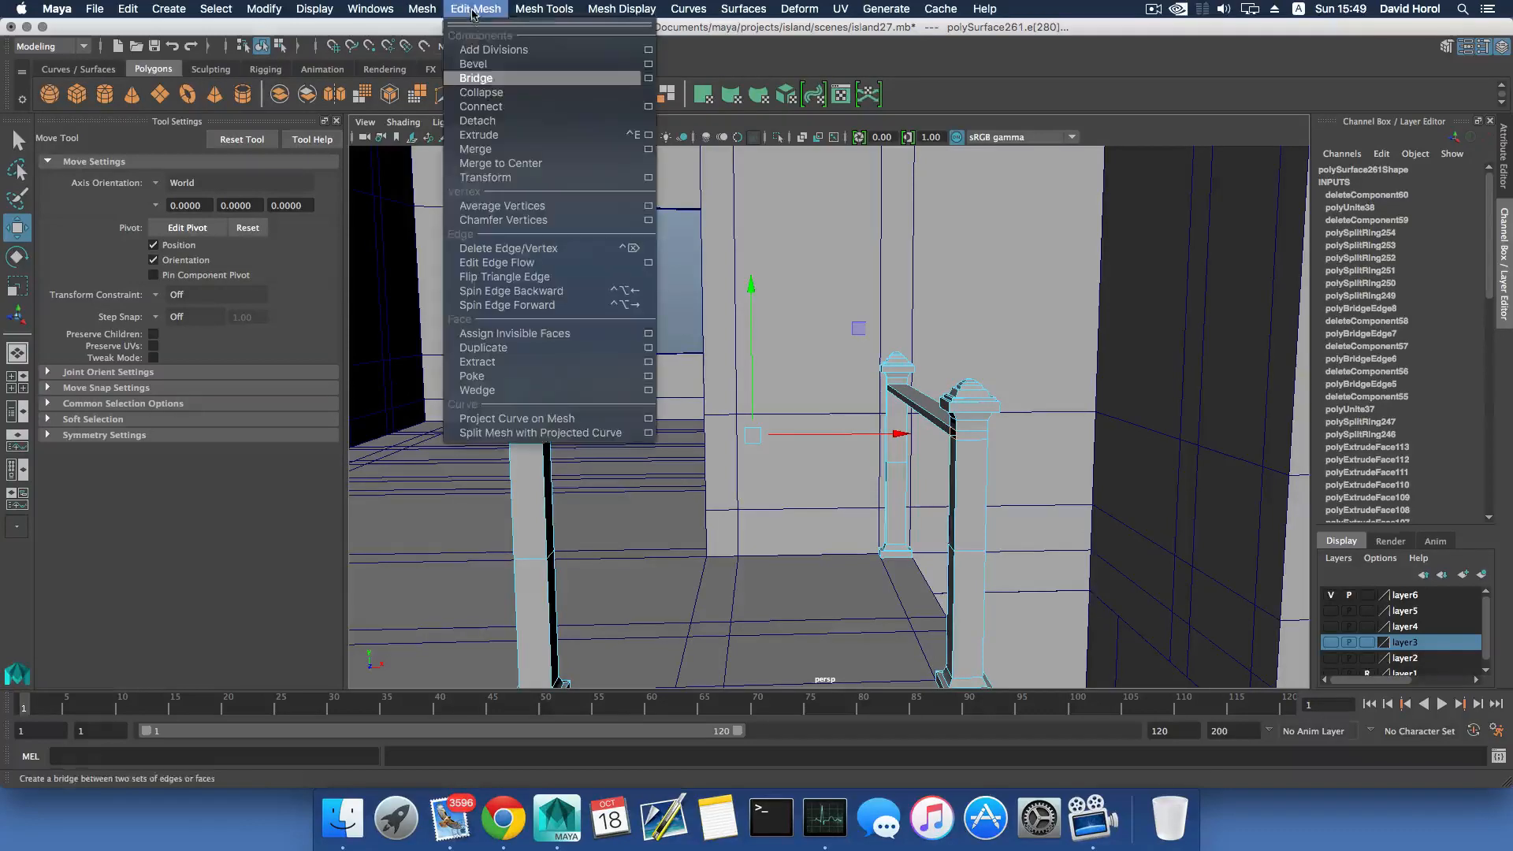
{"action": "left_click", "coordinate": [476, 78]}
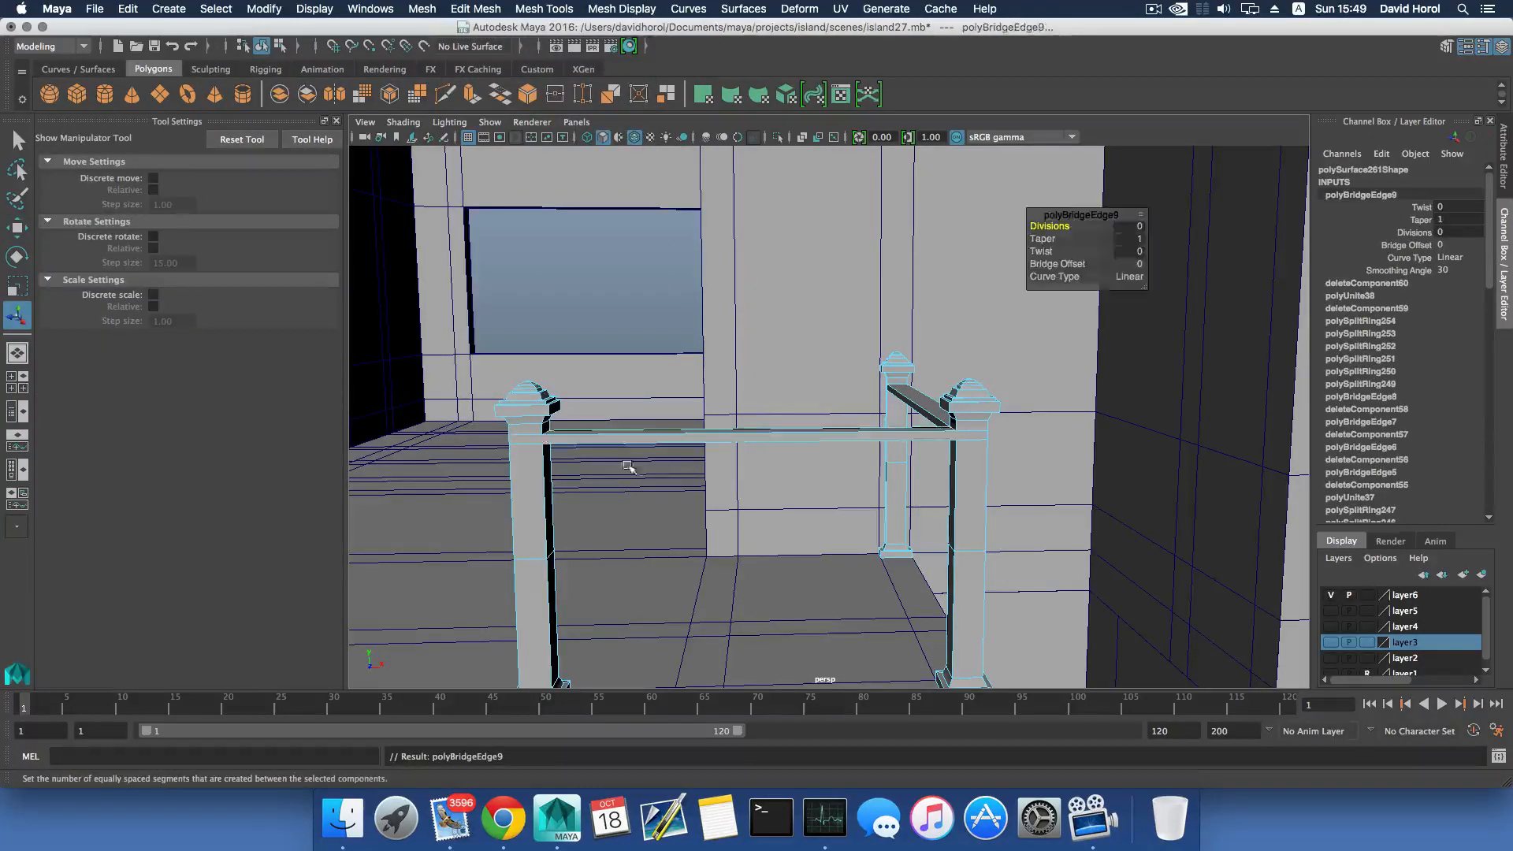
Remove the facing rail-height faces of that intermediate post and the middle front post, and bridge the openings with a rail.
{"action": "left_click_drag", "start_coordinate": [721, 469], "coordinate": [847, 437], "text": "alt"}
{"action": "right_click_drag", "start_coordinate": [811, 402], "coordinate": [811, 434]}
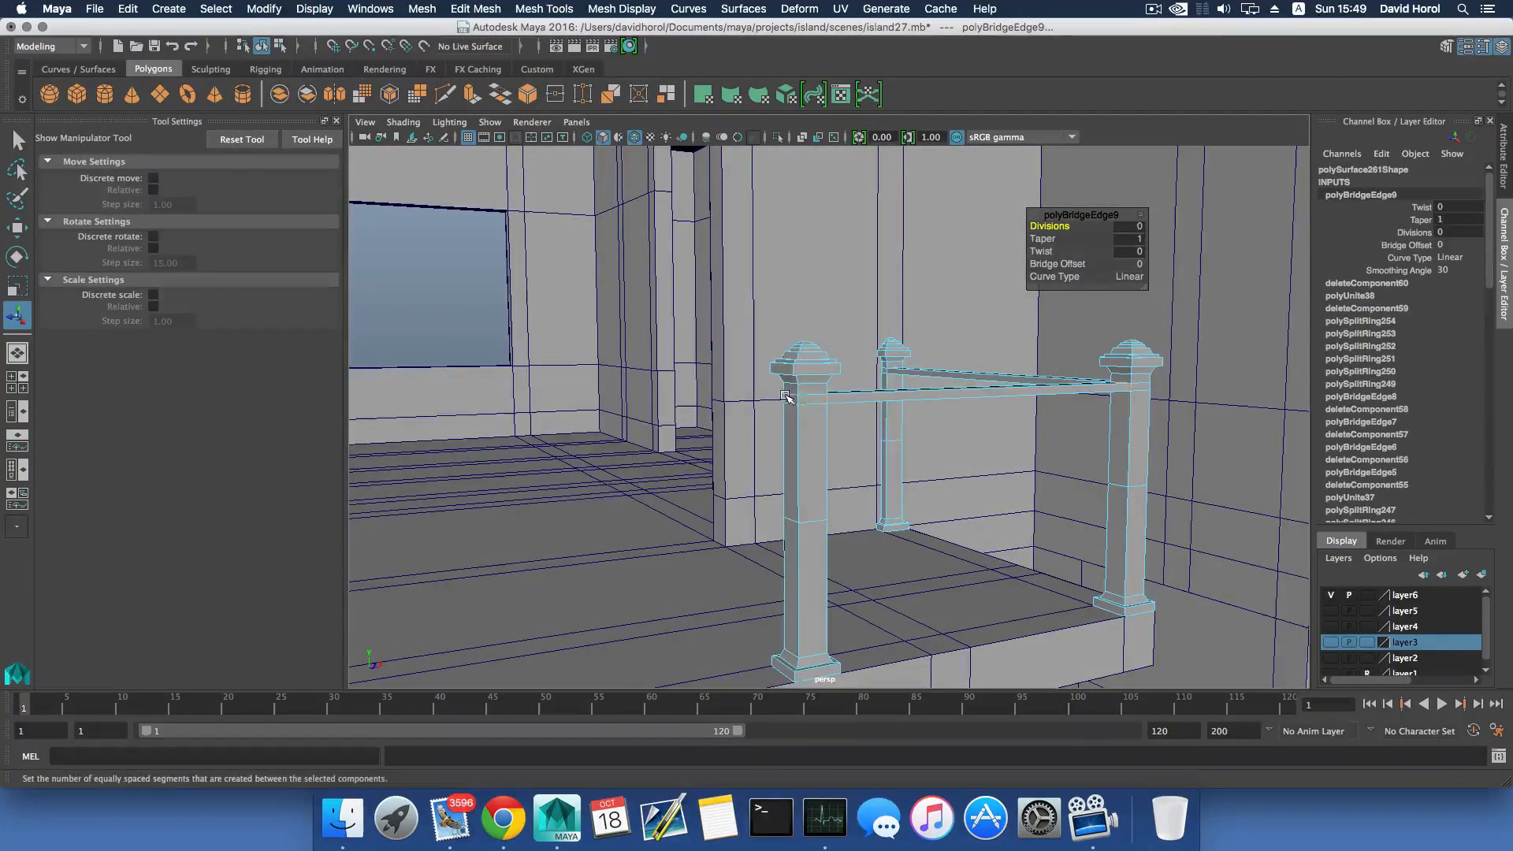
{"action": "left_click", "coordinate": [791, 400]}
{"action": "left_click_drag", "start_coordinate": [770, 438], "coordinate": [701, 461], "text": "alt"}
{"action": "left_click", "coordinate": [645, 361], "text": "shift"}
{"action": "left_click", "coordinate": [466, 11]}
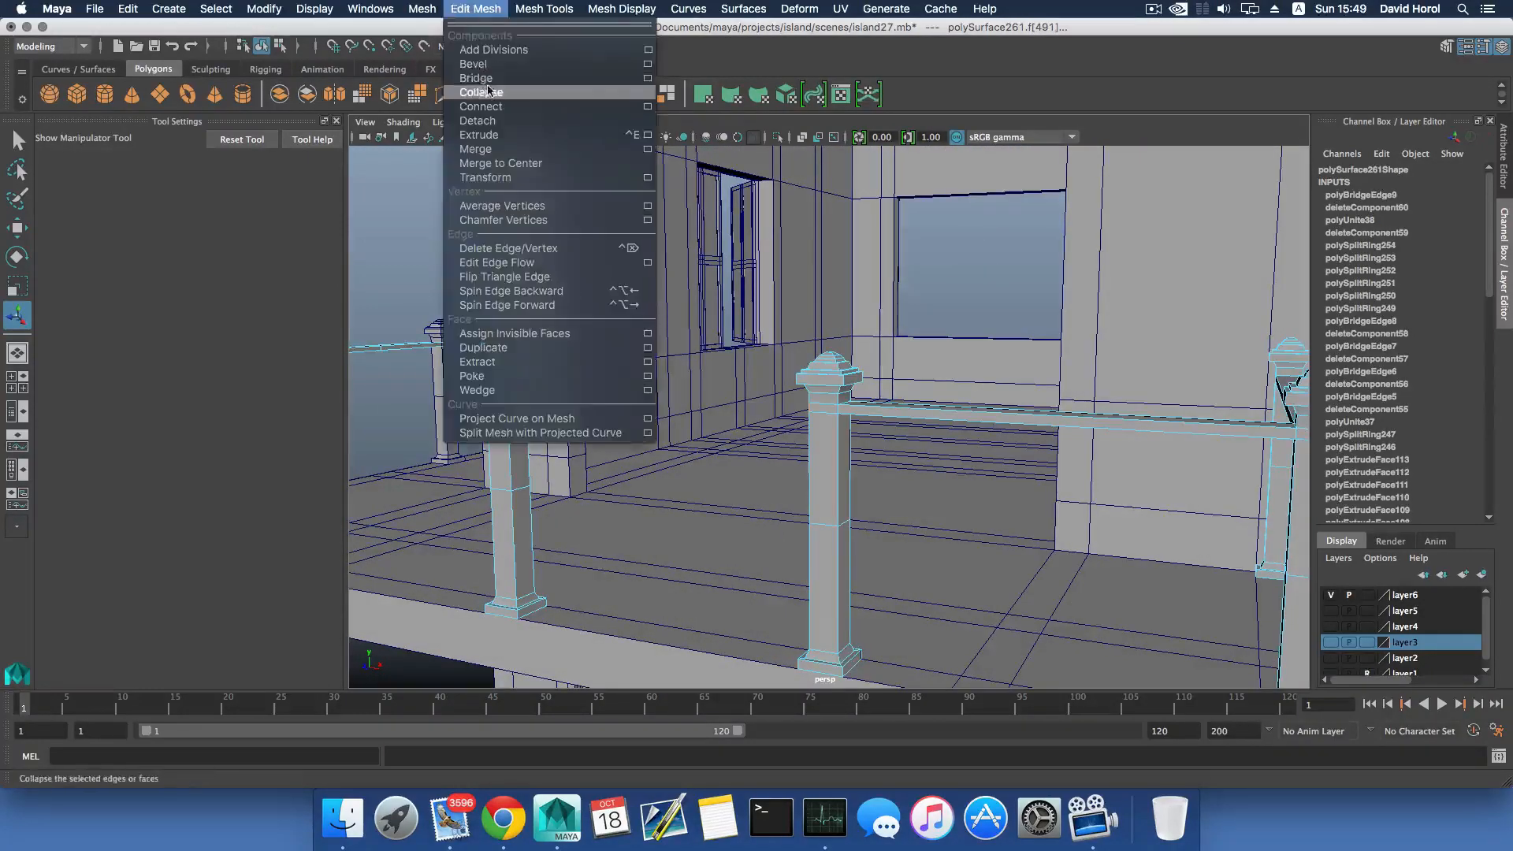
{"action": "left_click", "coordinate": [476, 78]}
Remove the facing rail-height faces of the middle front post and the one nearest the side railing, and bridge the openings with a rail.
{"action": "left_click_drag", "start_coordinate": [552, 339], "coordinate": [610, 376], "text": "alt"}
{"action": "middle_click_drag", "start_coordinate": [609, 376], "coordinate": [834, 309], "text": "alt"}
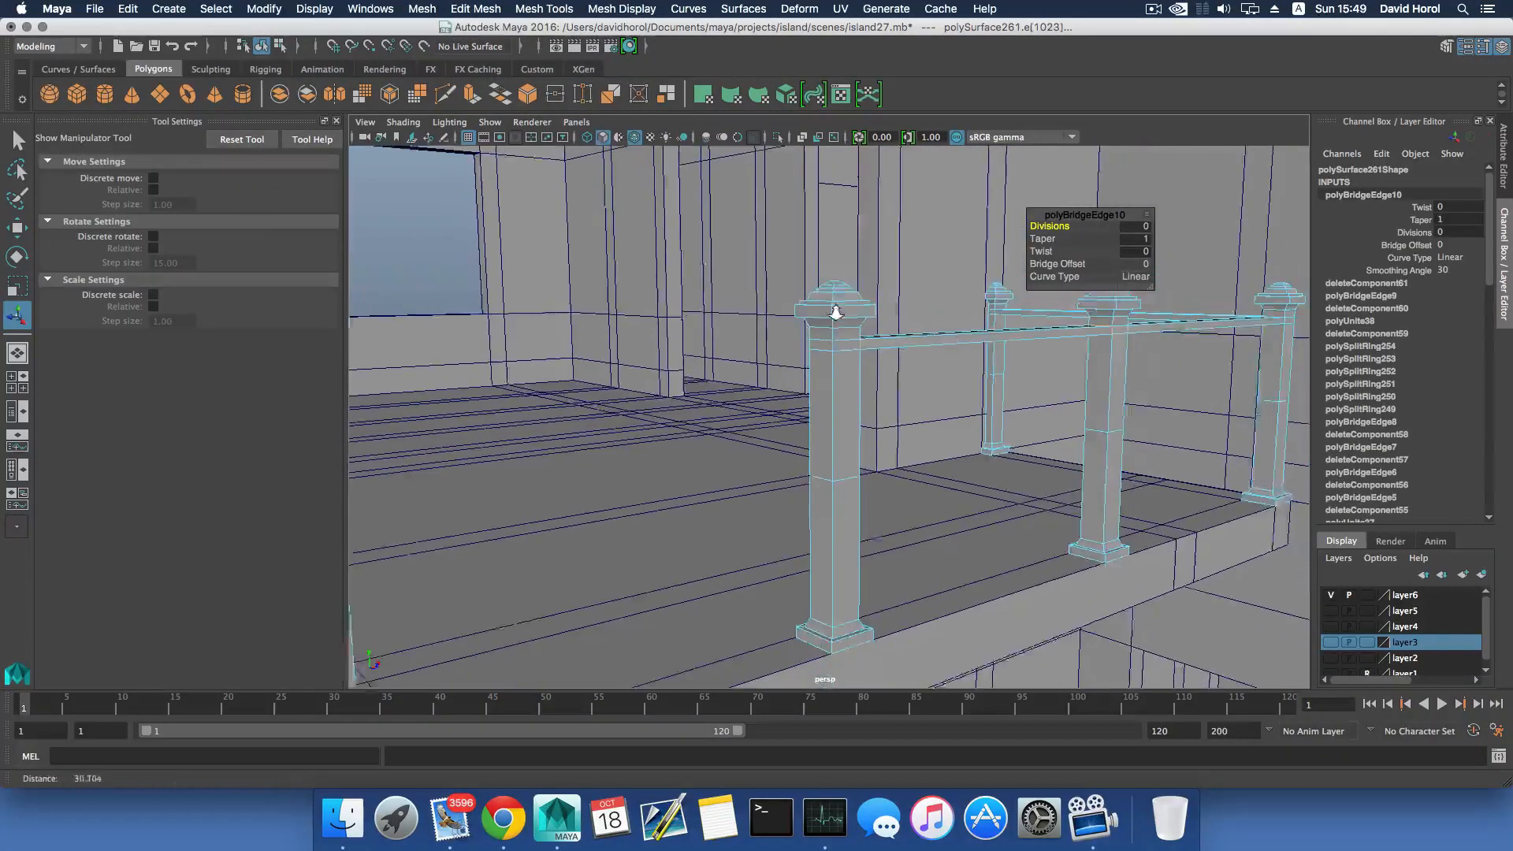
{"action": "right_click_drag", "start_coordinate": [820, 322], "coordinate": [821, 362]}
{"action": "left_click_drag", "start_coordinate": [820, 362], "coordinate": [566, 361], "text": "alt"}
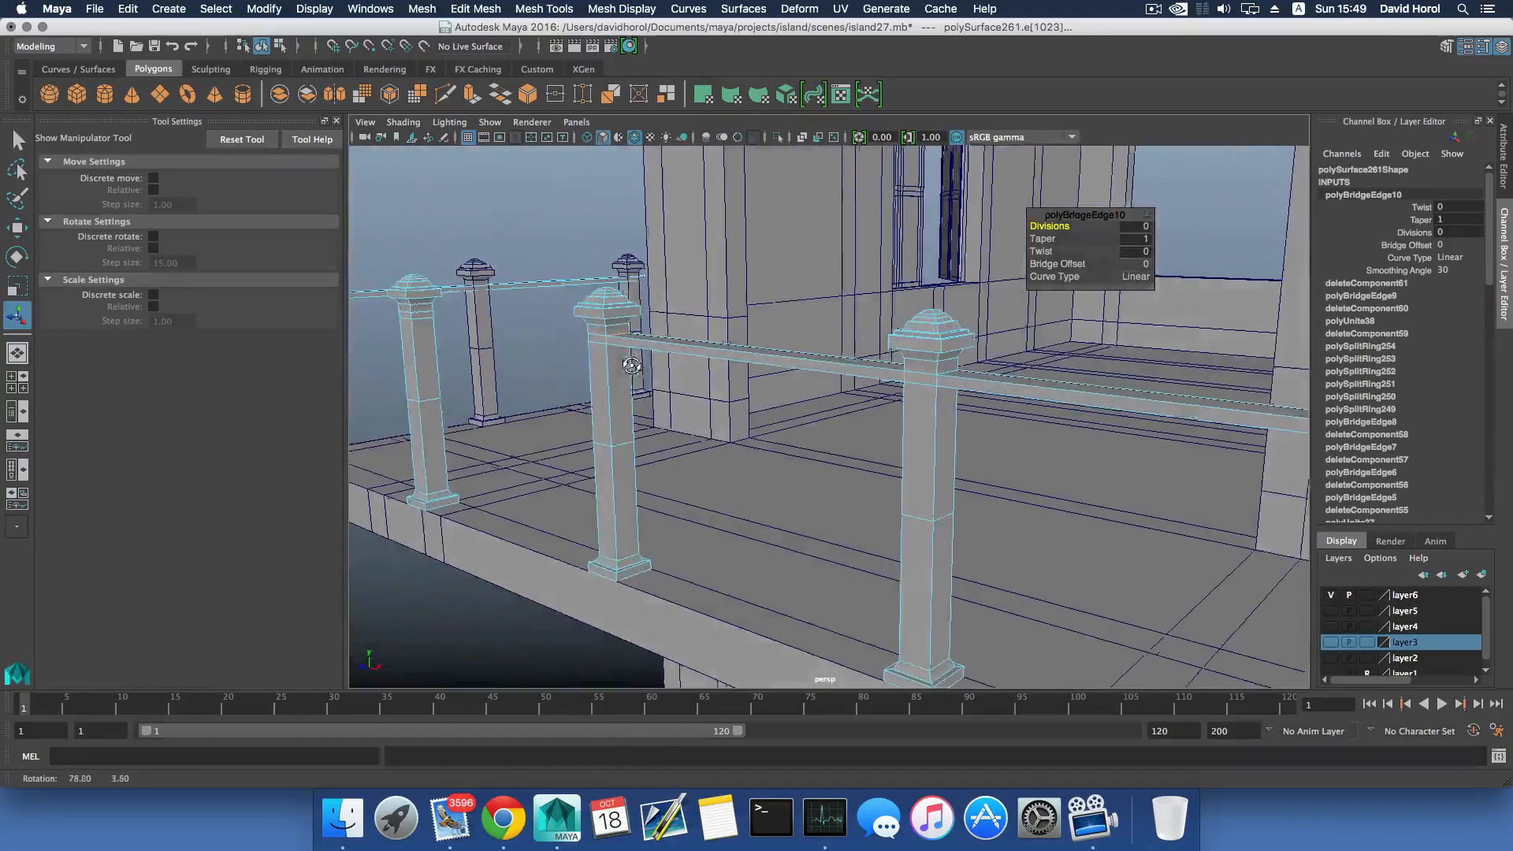
{"action": "left_click", "coordinate": [423, 313]}
{"action": "left_click_drag", "start_coordinate": [410, 340], "coordinate": [669, 344], "text": "alt"}
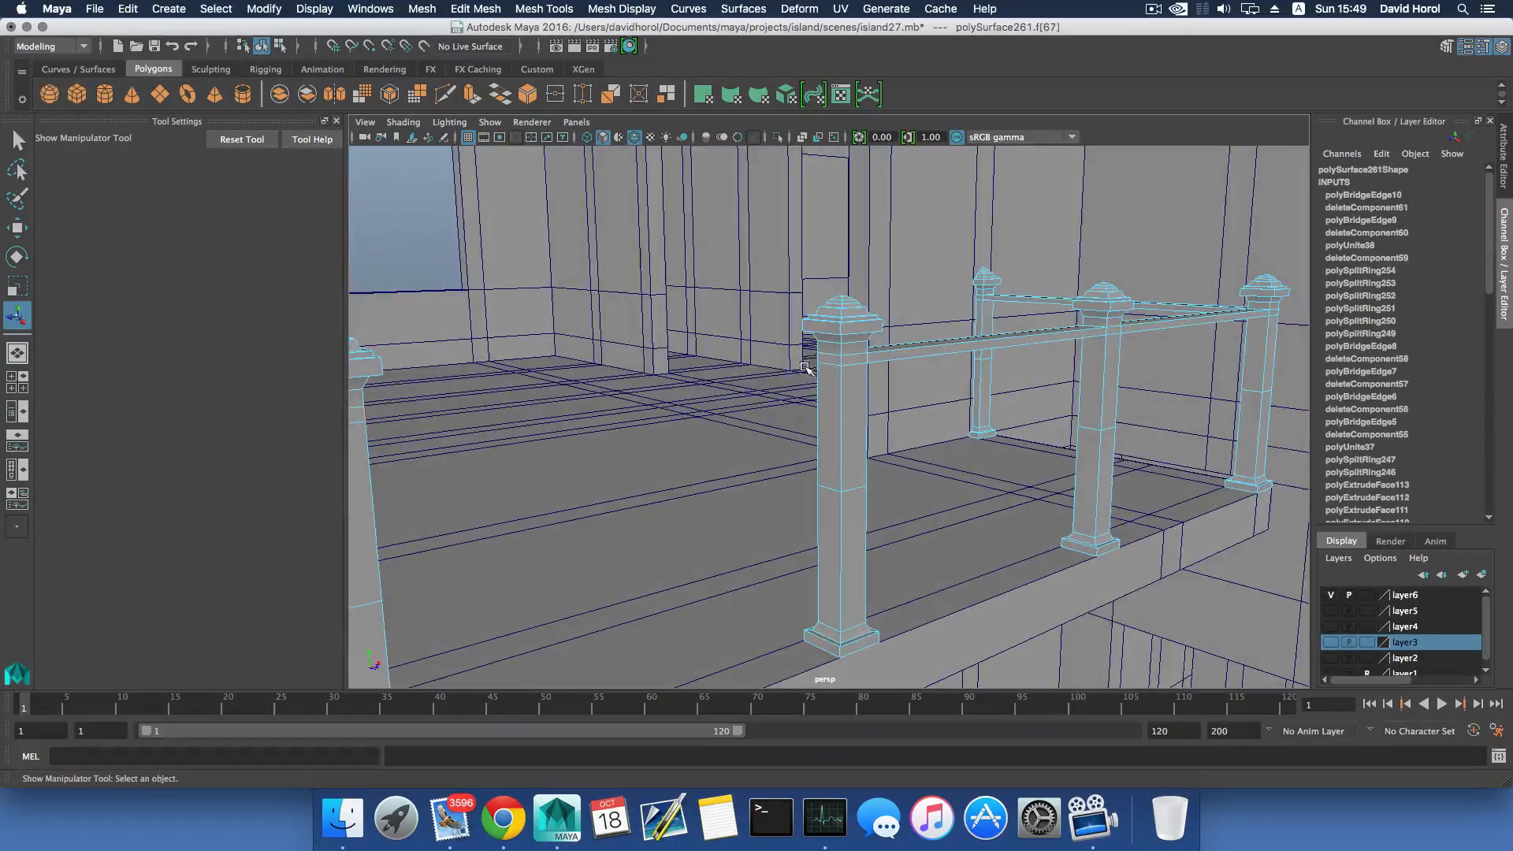
{"action": "left_click", "coordinate": [831, 359], "text": "shift"}
{"action": "key", "text": "g"}
Remove the last front post's face towards the side-railing corner and bridge its opening to the corner post.
{"action": "right_click_drag", "start_coordinate": [819, 355], "coordinate": [670, 386], "text": "alt"}
{"action": "left_click_drag", "start_coordinate": [670, 387], "coordinate": [757, 394], "text": "alt"}
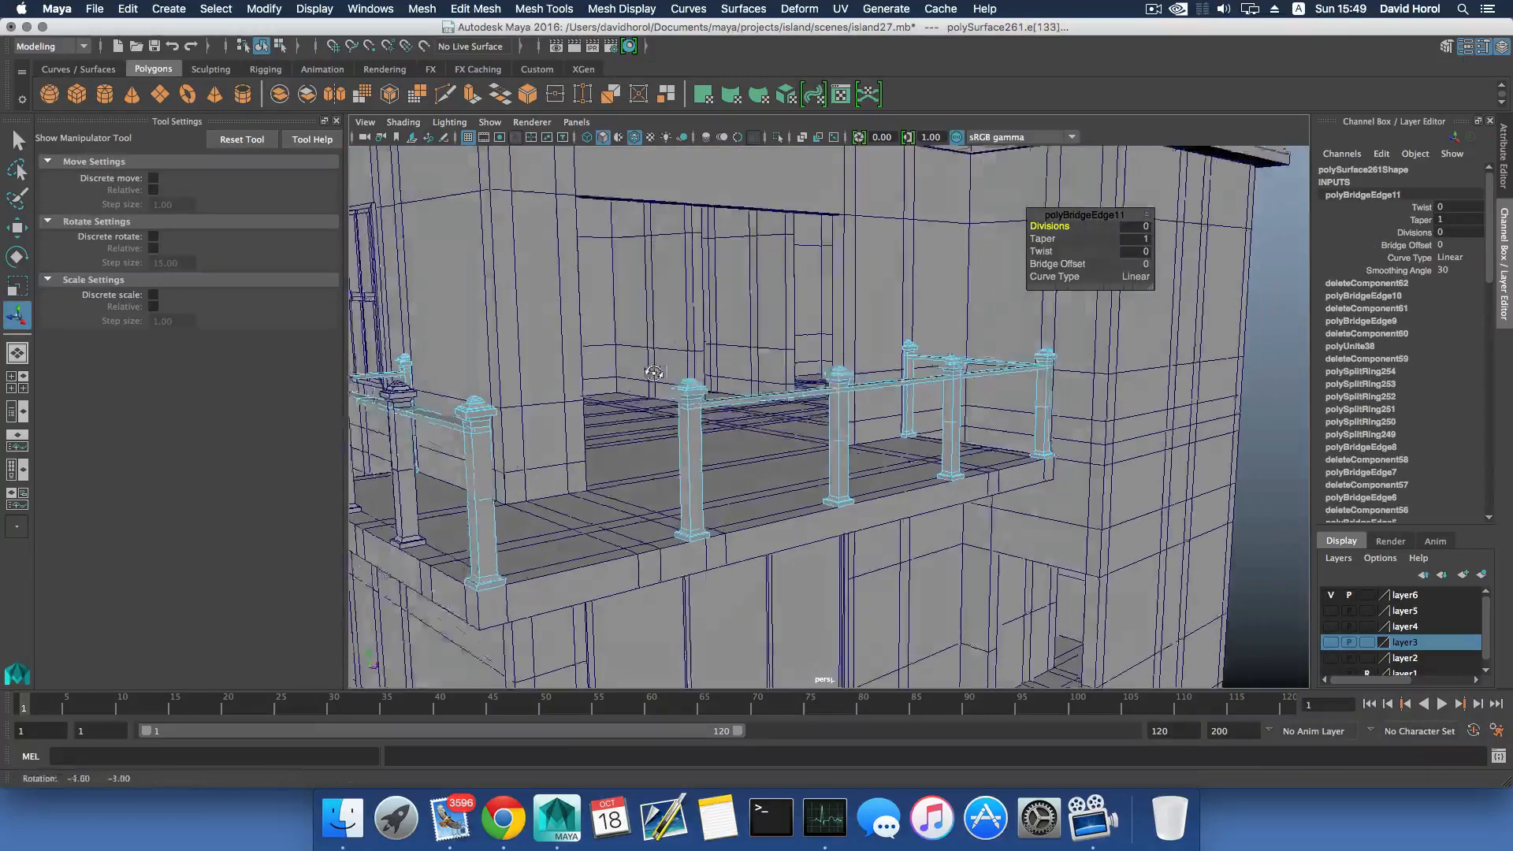
{"action": "right_click_drag", "start_coordinate": [756, 394], "coordinate": [901, 422], "text": "alt"}
{"action": "middle_click_drag", "start_coordinate": [902, 423], "coordinate": [1008, 377], "text": "alt"}
{"action": "right_click_drag", "start_coordinate": [1009, 346], "coordinate": [1011, 377]}
{"action": "left_click", "coordinate": [1017, 318]}
{"action": "key", "text": "Delete"}
{"action": "right_click_drag", "start_coordinate": [1017, 317], "coordinate": [1024, 262]}
{"action": "left_click_drag", "start_coordinate": [986, 344], "coordinate": [633, 302], "text": "alt"}
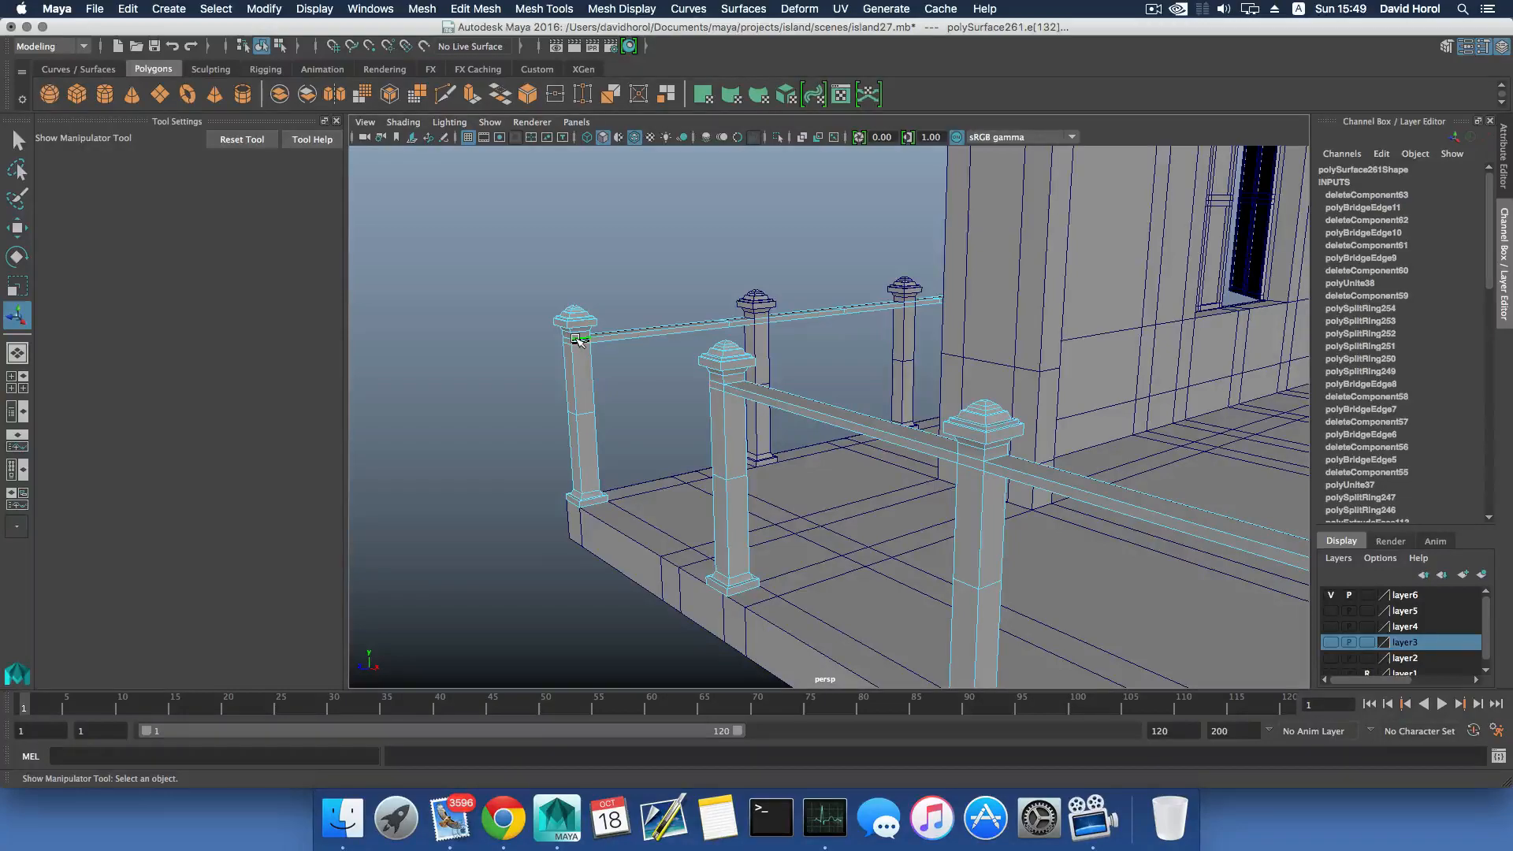
{"action": "key", "text": "g"}
Delete the long rail faces along the side of the balcony that pass through the two intermediate posts.
{"action": "left_click_drag", "start_coordinate": [630, 287], "coordinate": [782, 318], "text": "alt"}
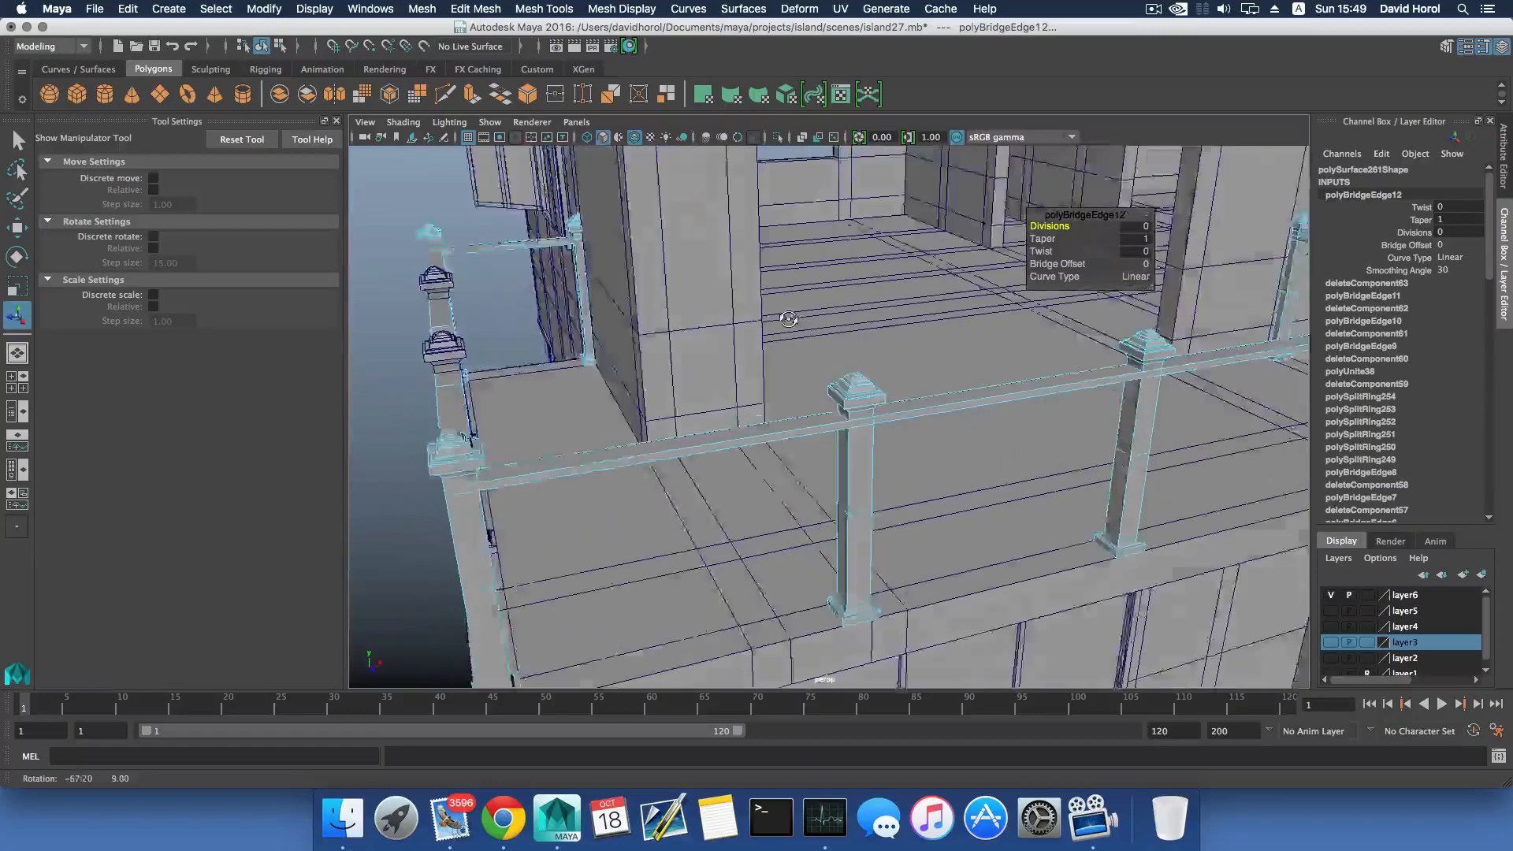
{"action": "middle_click_drag", "start_coordinate": [782, 318], "coordinate": [715, 318], "text": "alt"}
{"action": "left_click_drag", "start_coordinate": [715, 318], "coordinate": [705, 366], "text": "alt"}
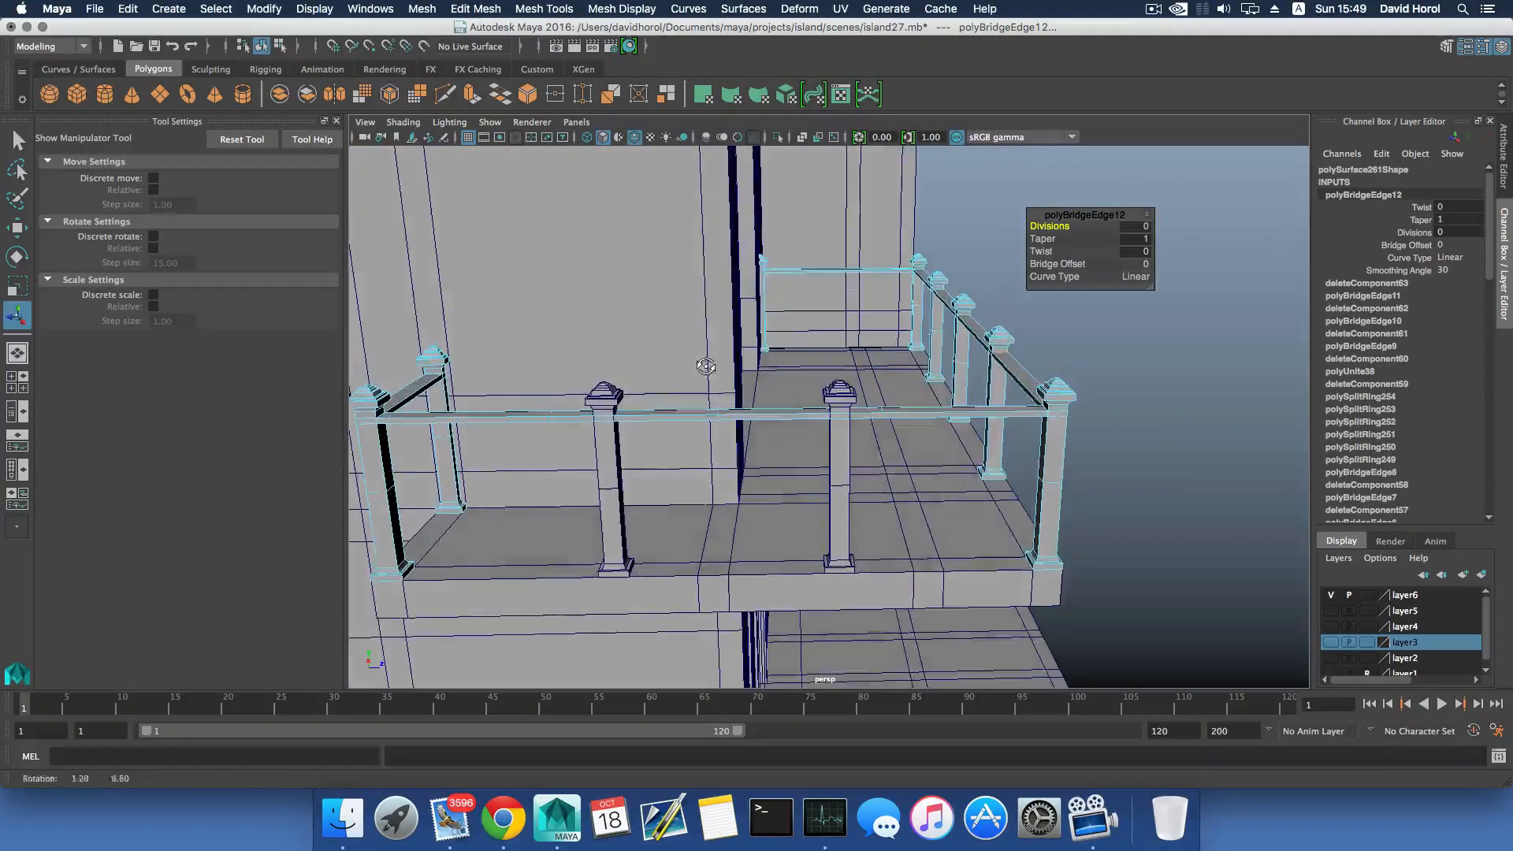
{"action": "right_click_drag", "start_coordinate": [709, 400], "coordinate": [711, 446]}
{"action": "left_click_drag", "start_coordinate": [697, 411], "coordinate": [682, 466], "text": "alt"}
{"action": "middle_click_drag", "start_coordinate": [683, 467], "coordinate": [679, 380], "text": "alt"}
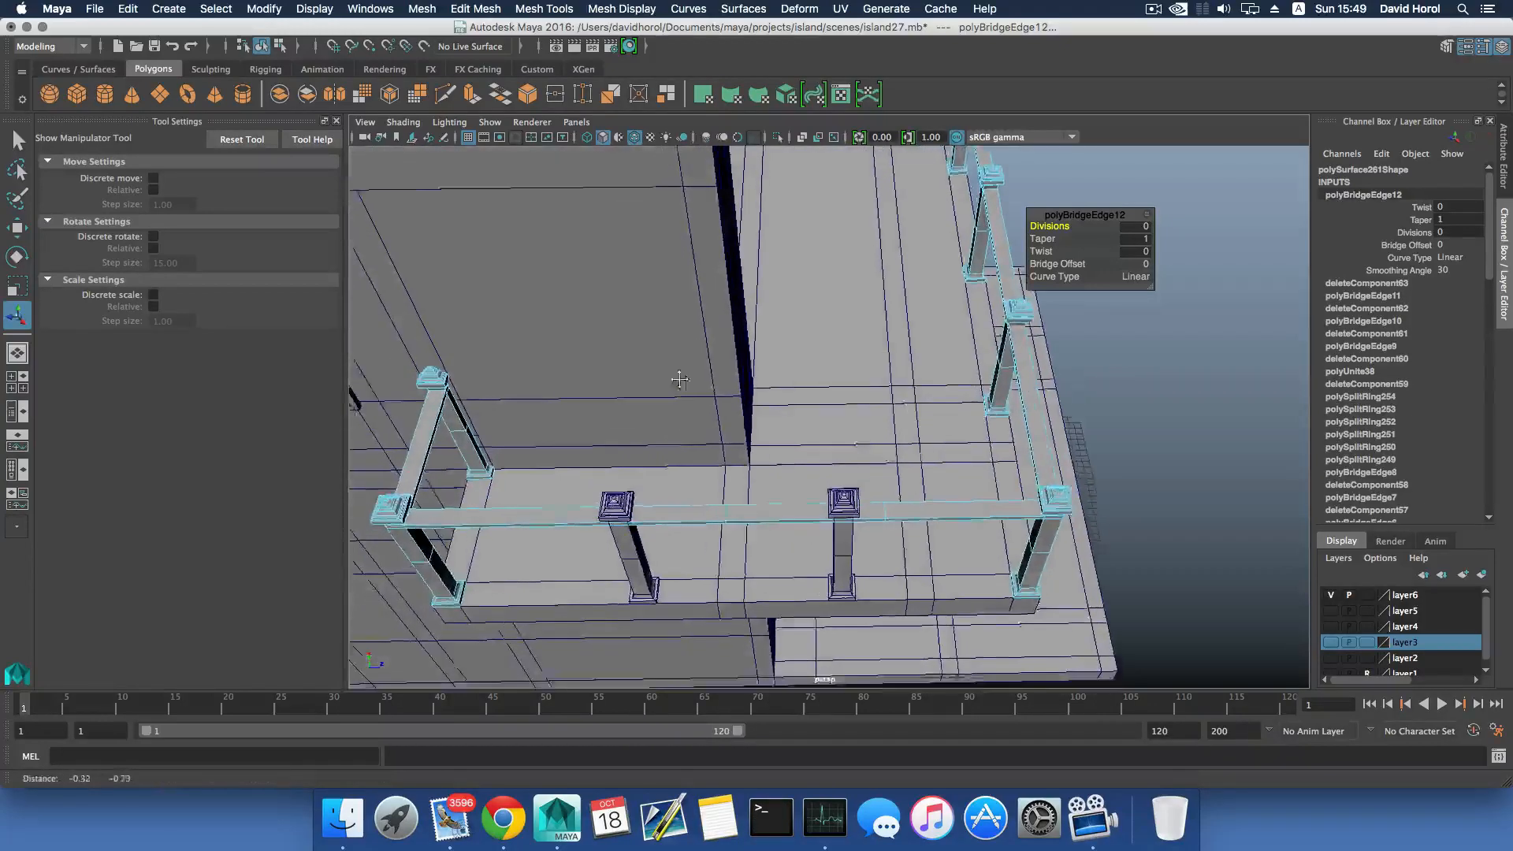
{"action": "left_click_drag", "start_coordinate": [679, 380], "coordinate": [718, 383], "text": "alt"}
{"action": "left_click_drag", "start_coordinate": [601, 408], "coordinate": [697, 499]}
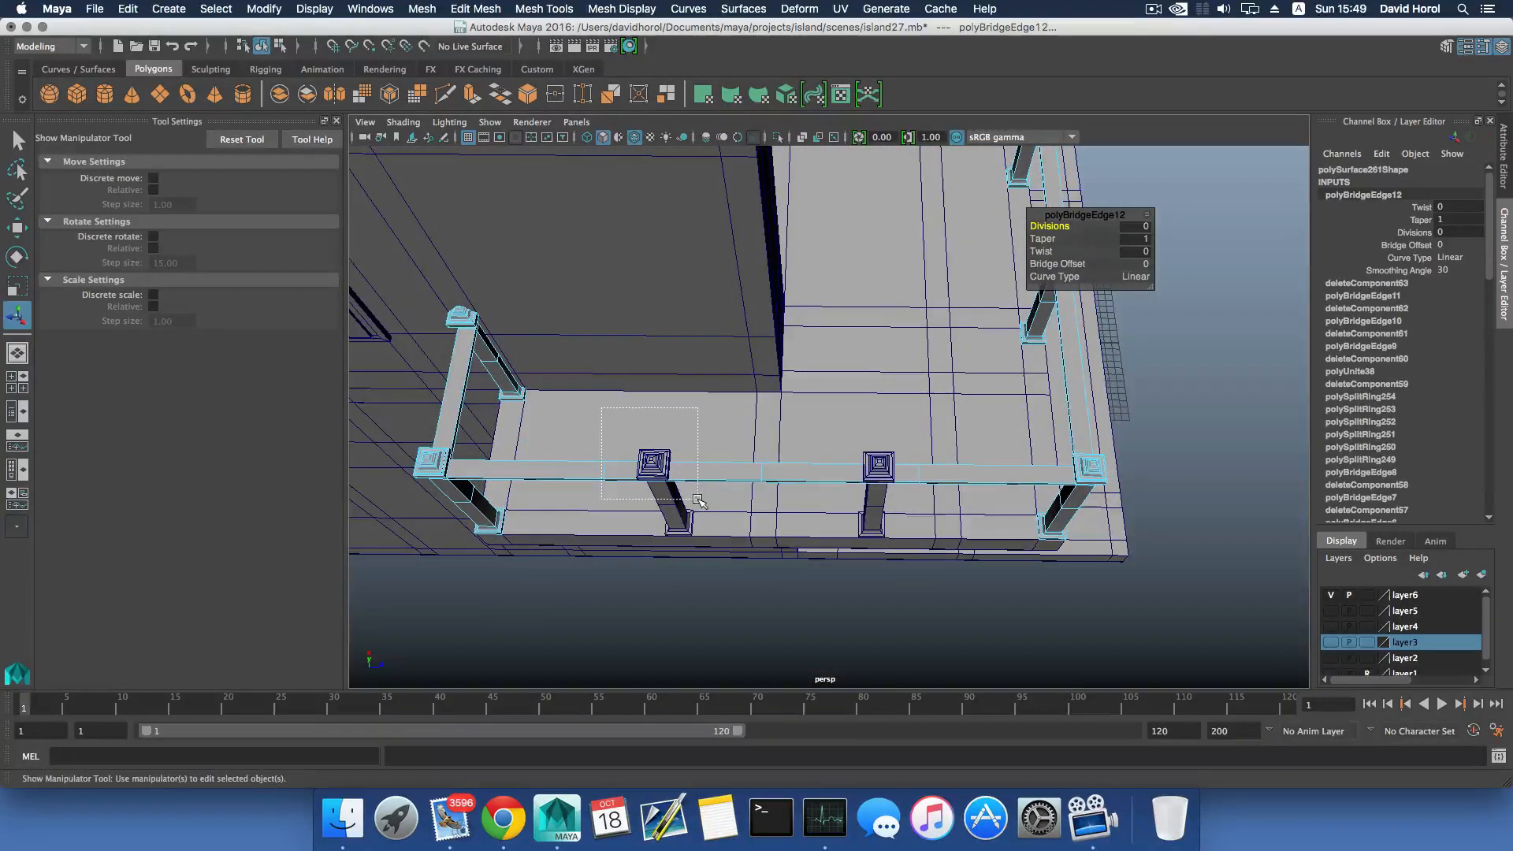
{"action": "left_click_drag", "start_coordinate": [948, 524], "coordinate": [855, 444]}
{"action": "key", "text": "Delete"}
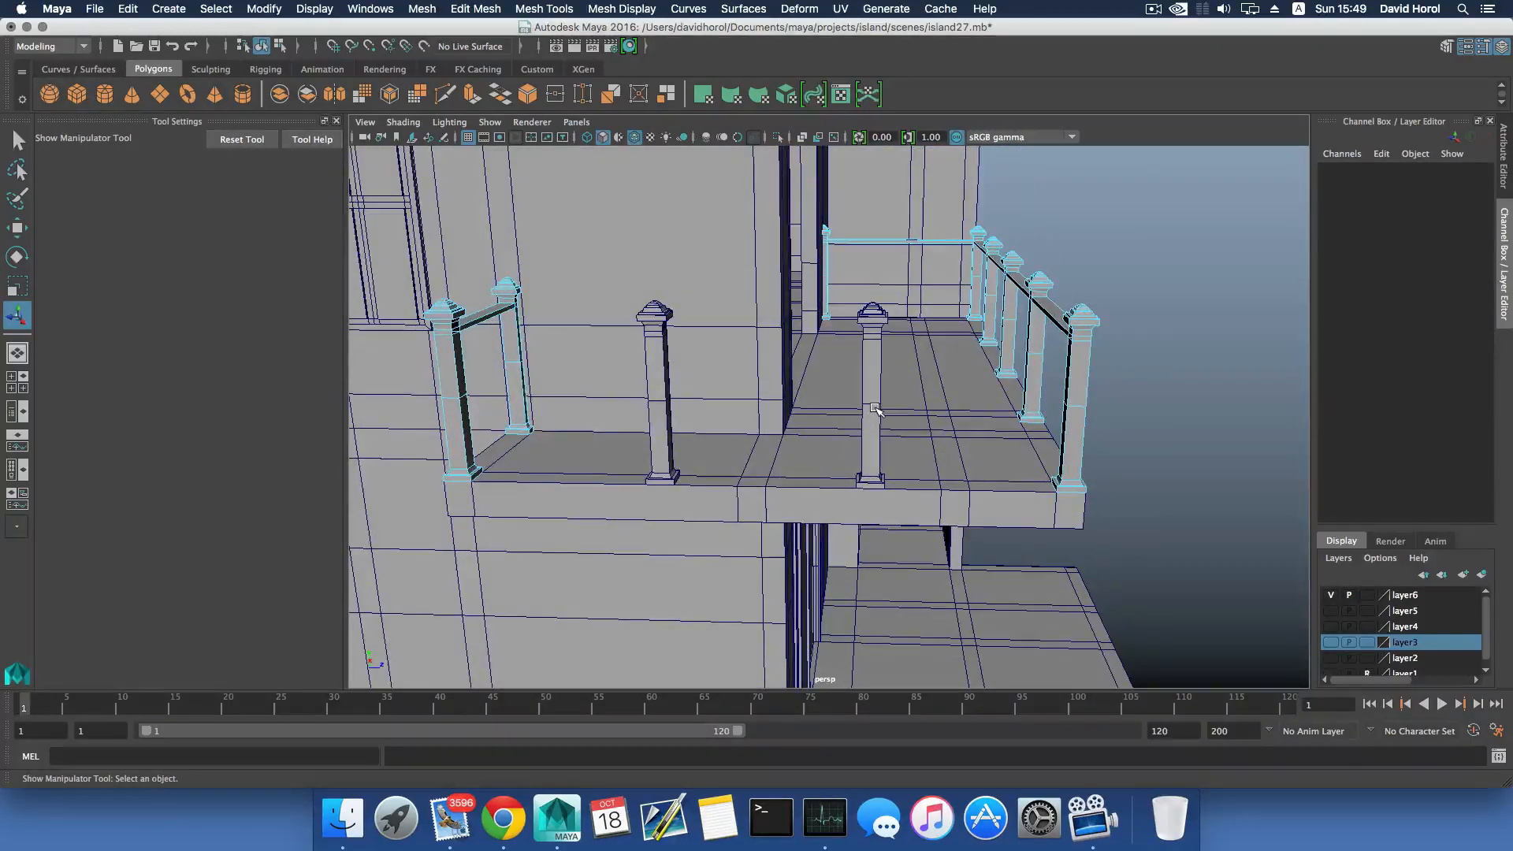
Combine the two side intermediate posts with the railing mesh and delete the combined mesh's construction history.
{"action": "key", "text": "F8"}
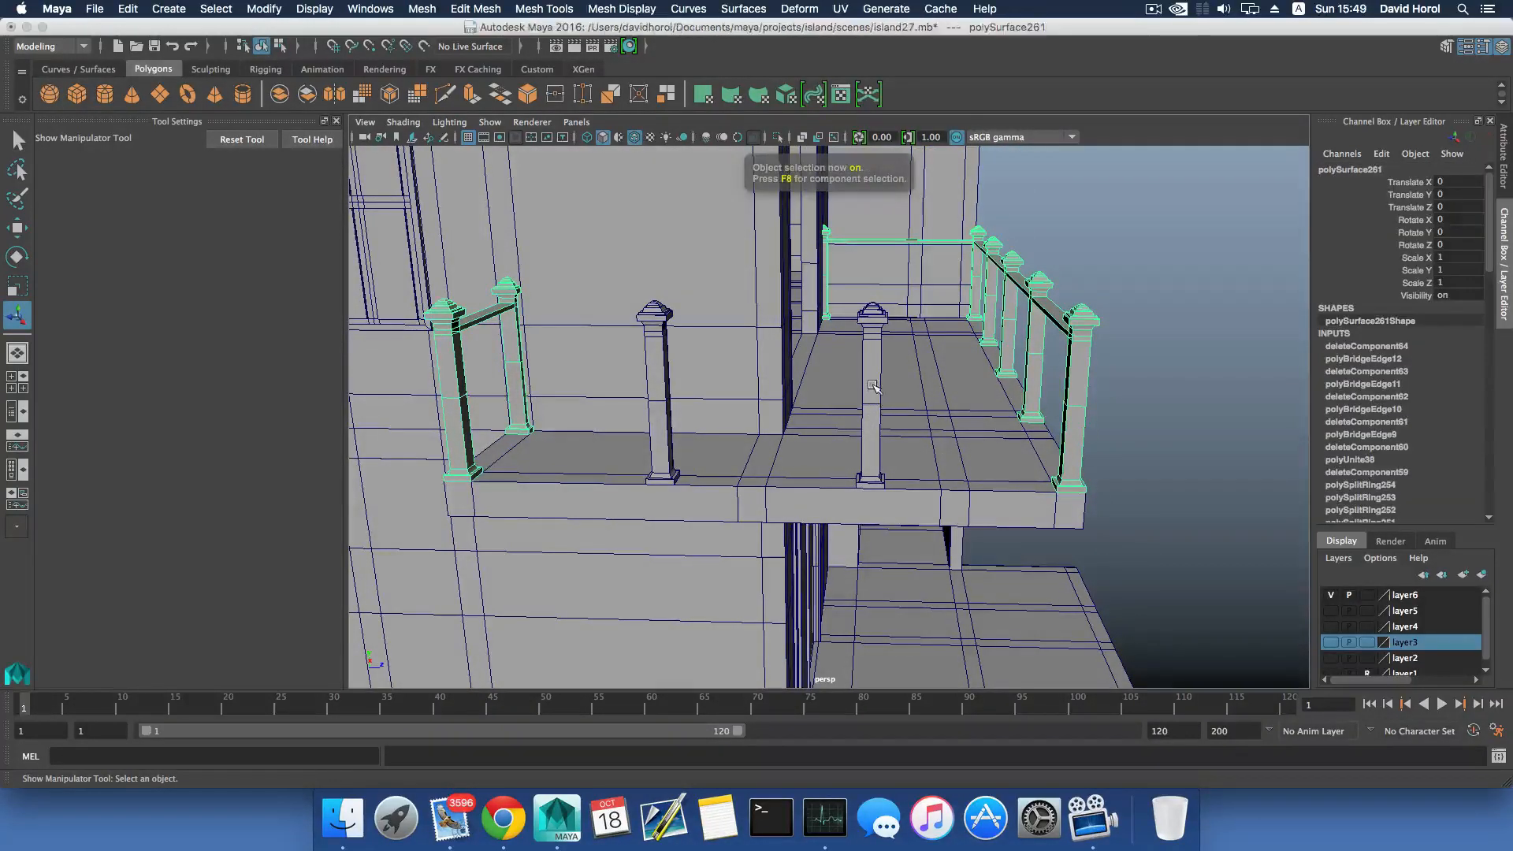
{"action": "left_click", "coordinate": [873, 387]}
{"action": "left_click", "coordinate": [661, 356]}
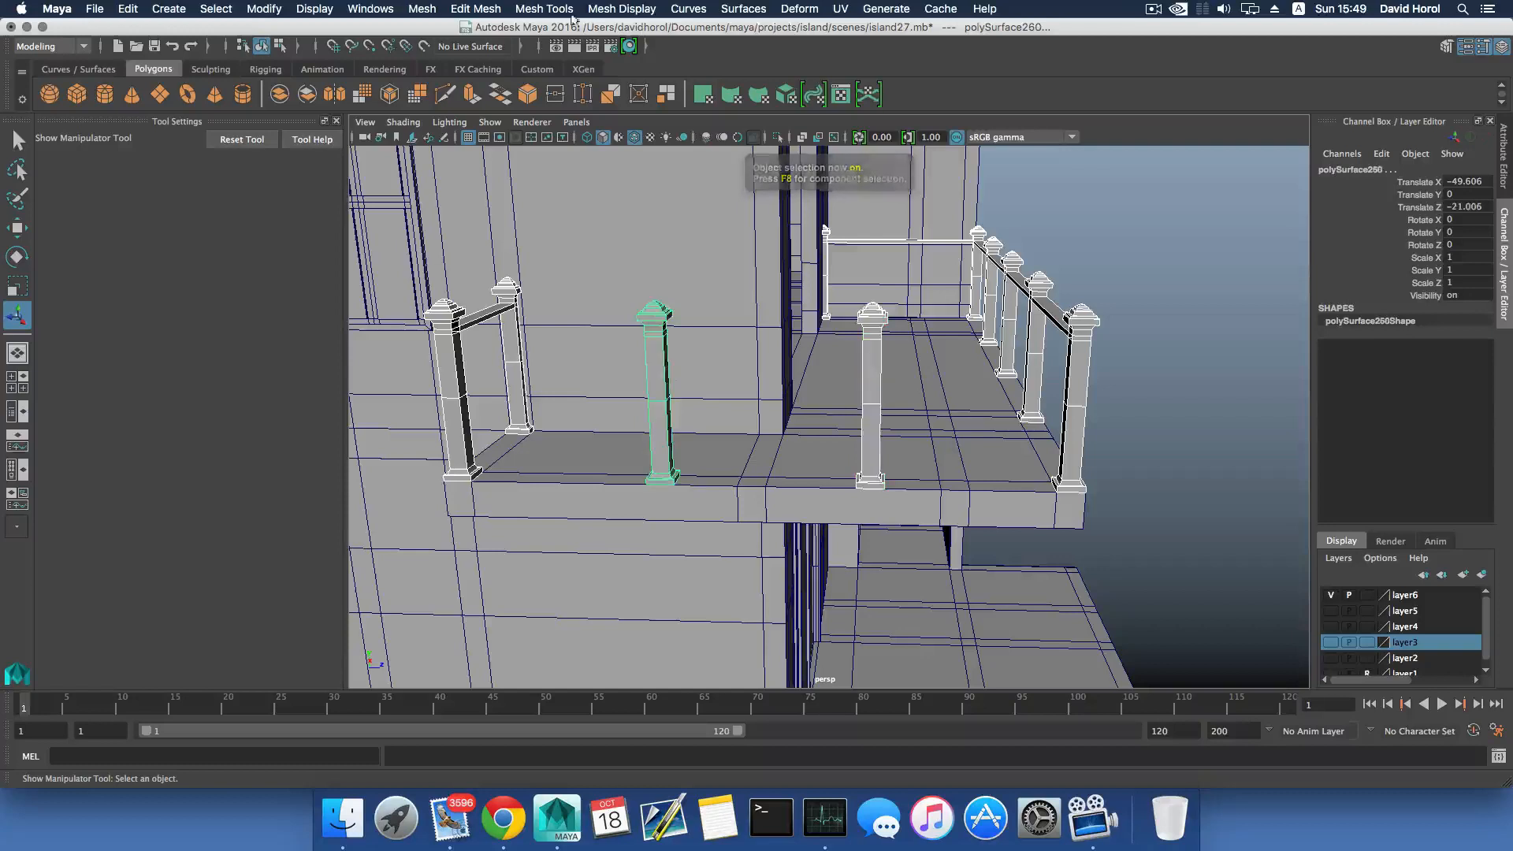
{"action": "left_click", "coordinate": [421, 8]}
{"action": "left_click", "coordinate": [440, 65]}
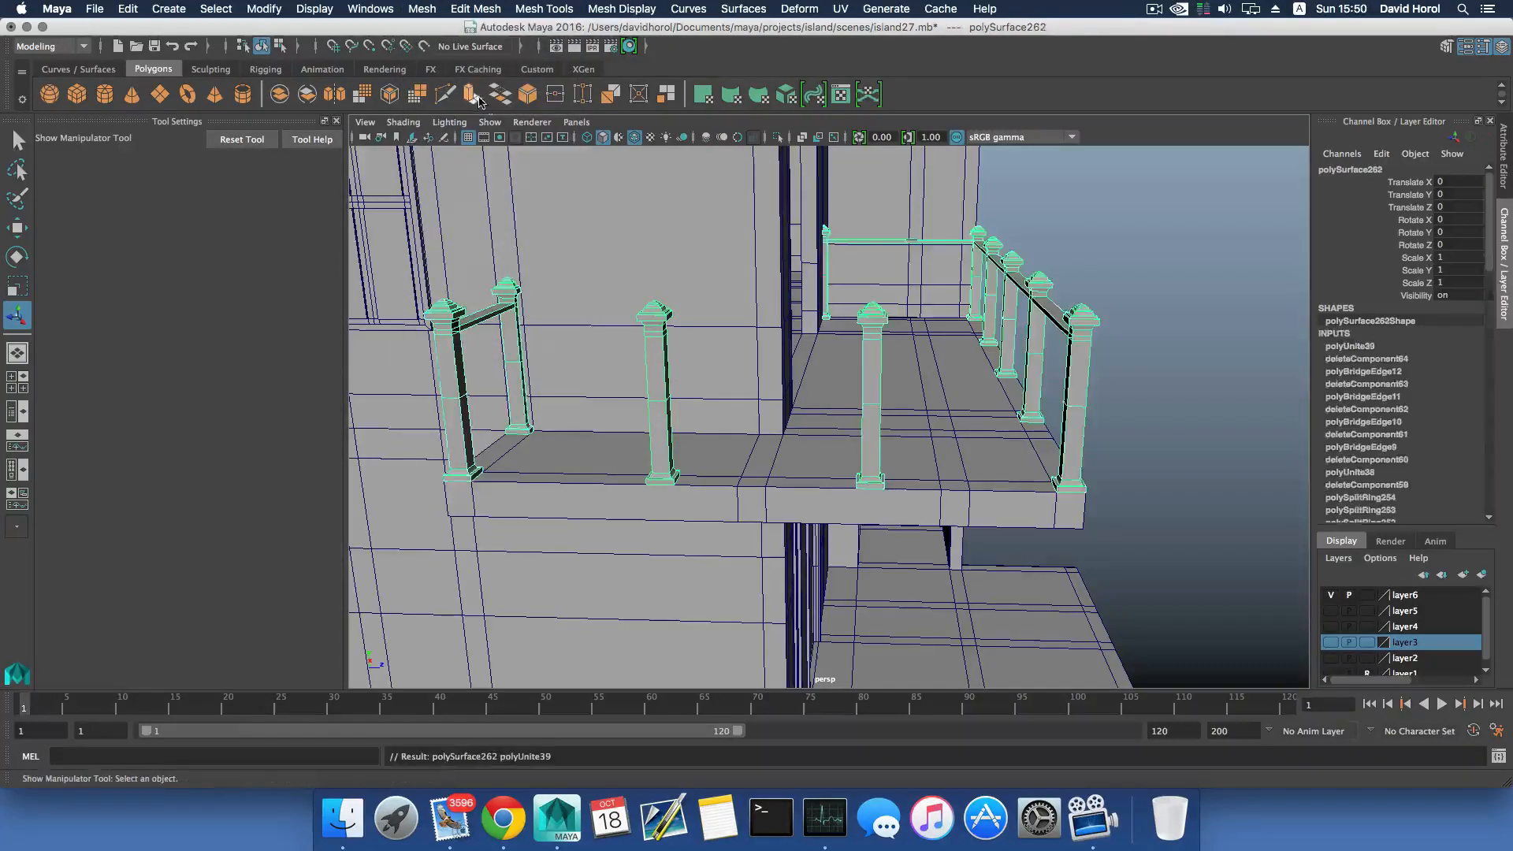
{"action": "left_click", "coordinate": [129, 9]}
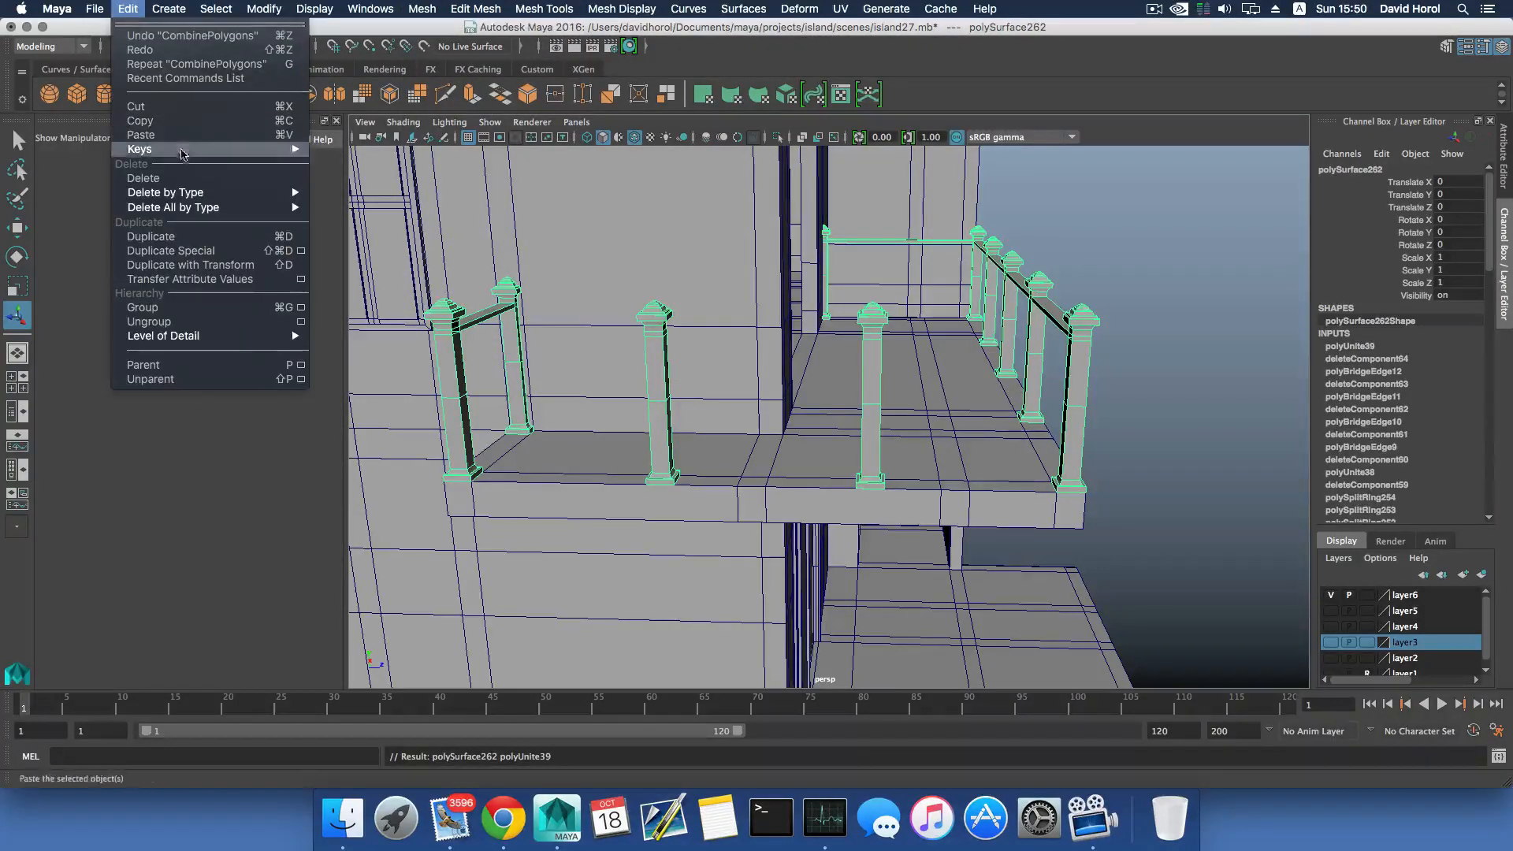
{"action": "mouse_move", "coordinate": [205, 193]}
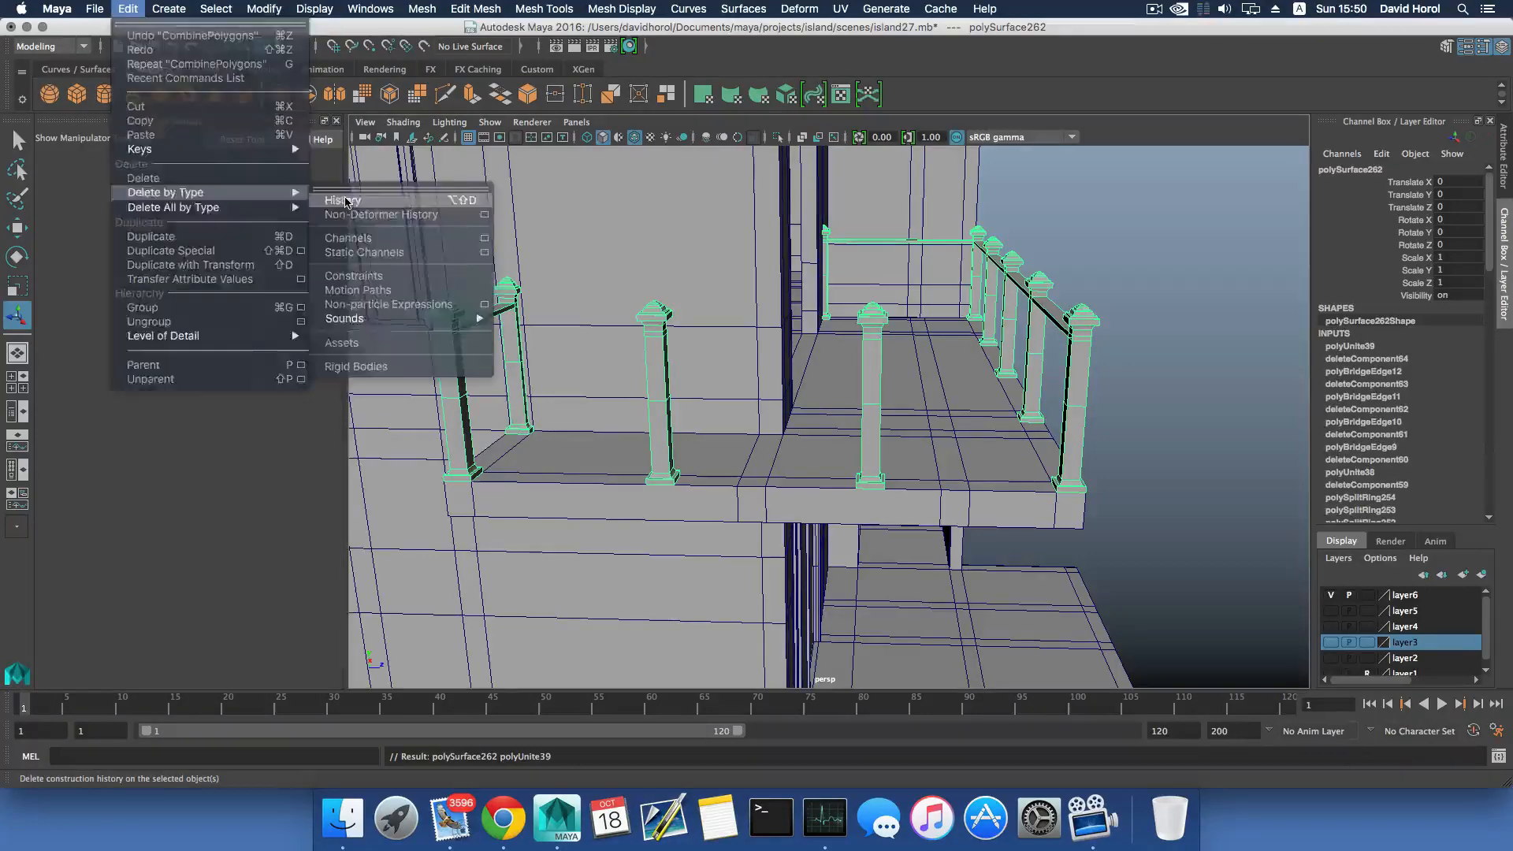
{"action": "left_click", "coordinate": [344, 202]}
Delete the rail-height face on the side post nearest the front corner, where it faces the open corner post.
{"action": "left_click_drag", "start_coordinate": [1037, 370], "coordinate": [774, 398], "text": "alt"}
{"action": "right_click", "coordinate": [1013, 391]}
{"action": "left_click", "coordinate": [1008, 424]}
{"action": "left_click", "coordinate": [739, 384]}
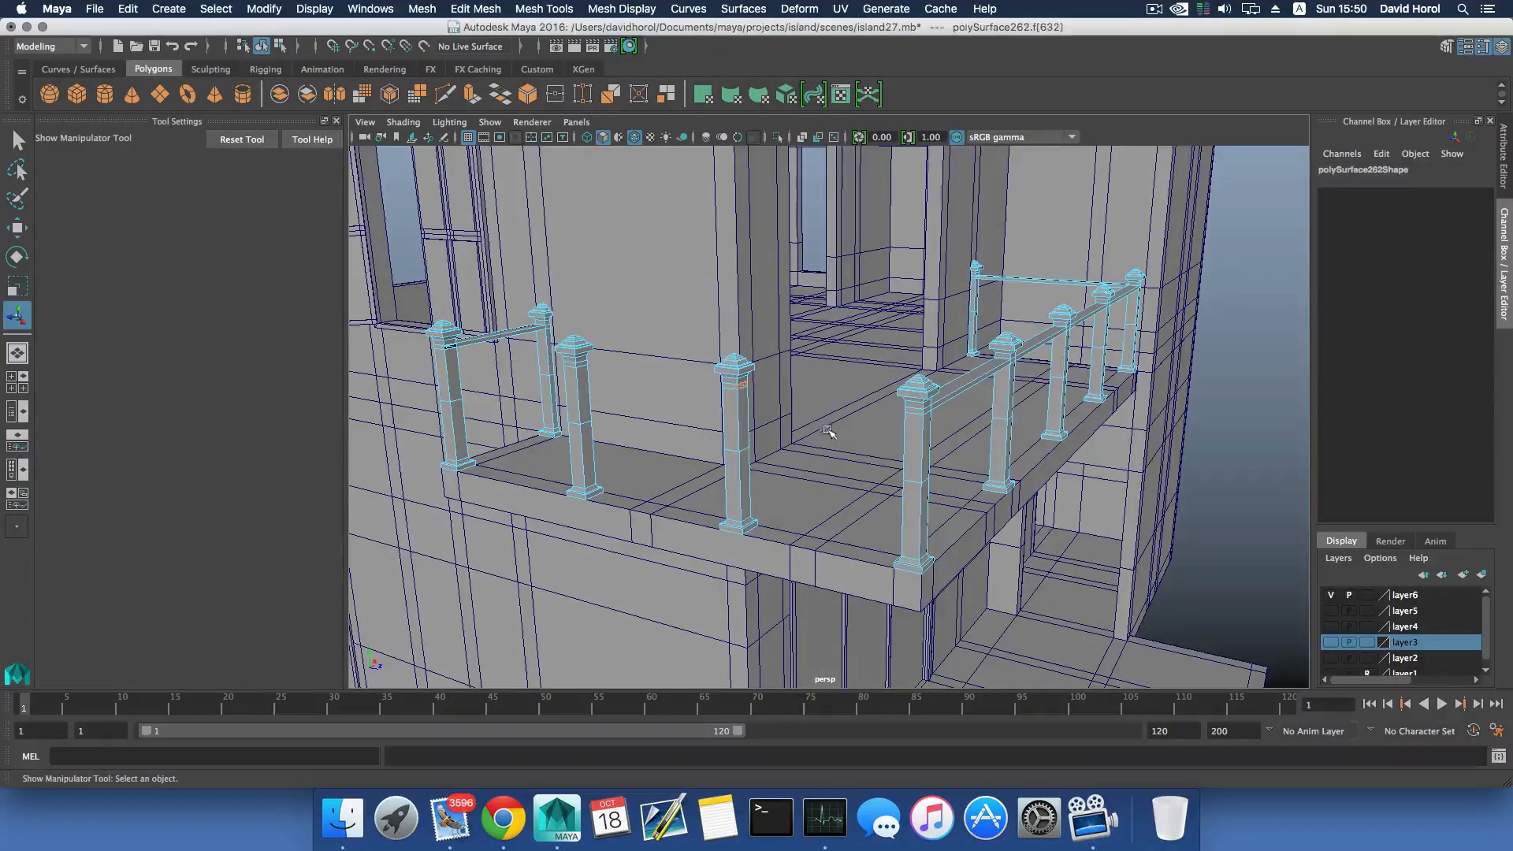
{"action": "left_click", "coordinate": [892, 439]}
{"action": "left_click_drag", "start_coordinate": [897, 441], "coordinate": [968, 429], "text": "alt"}
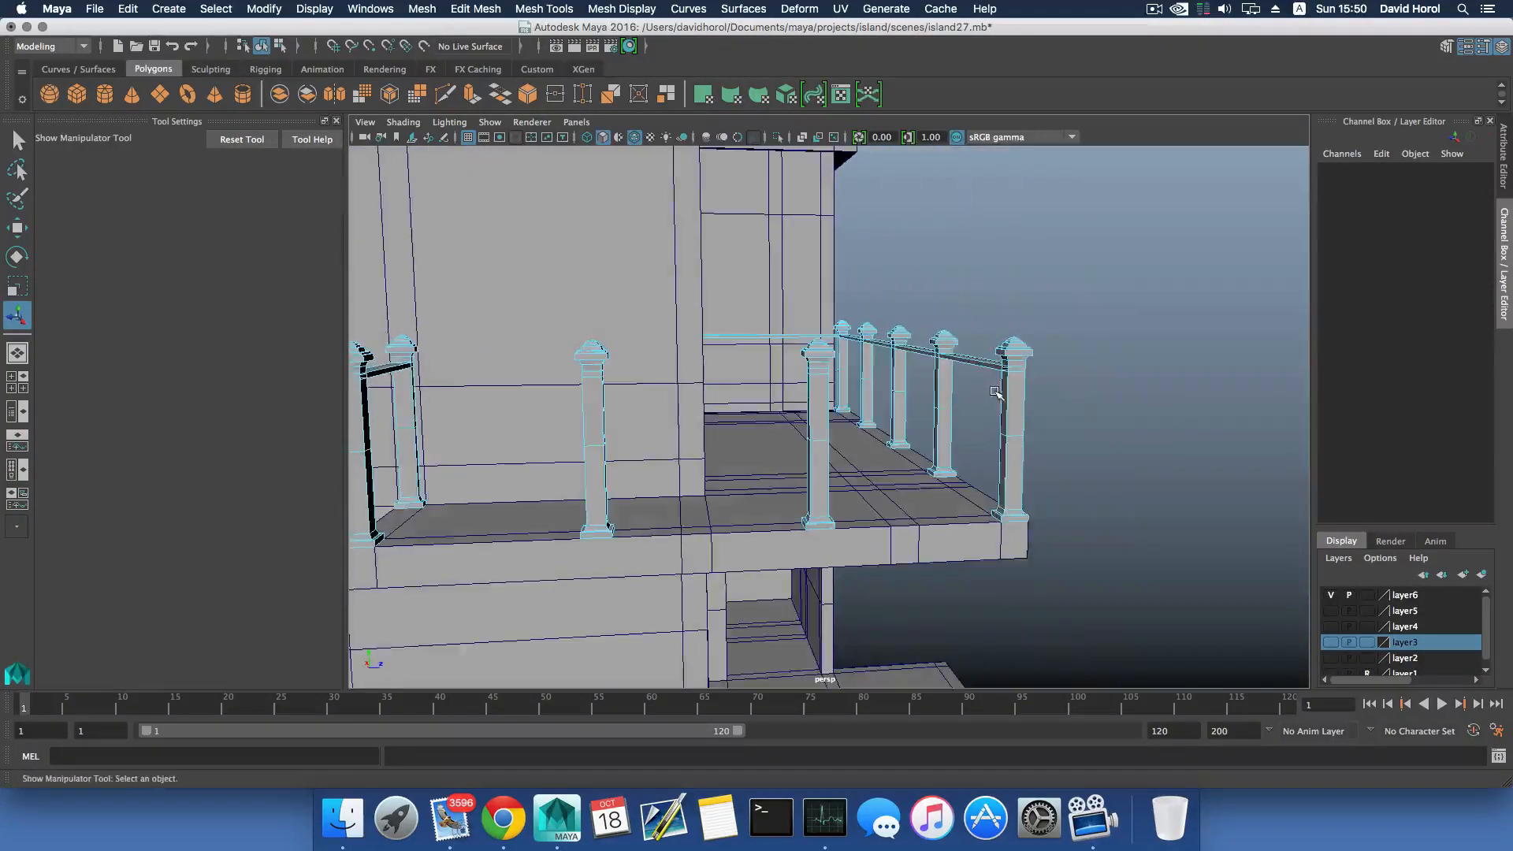
Bridge the border edges of the front corner post's opening and the adjacent side post's opening with a rail.
{"action": "right_click_drag", "start_coordinate": [993, 392], "coordinate": [994, 357]}
{"action": "left_click_drag", "start_coordinate": [938, 387], "coordinate": [1005, 400], "text": "alt"}
{"action": "scroll", "coordinate": [977, 409], "scroll_direction": "up", "scroll_amount": 5}
{"action": "middle_click_drag", "start_coordinate": [966, 412], "coordinate": [806, 451], "text": "alt"}
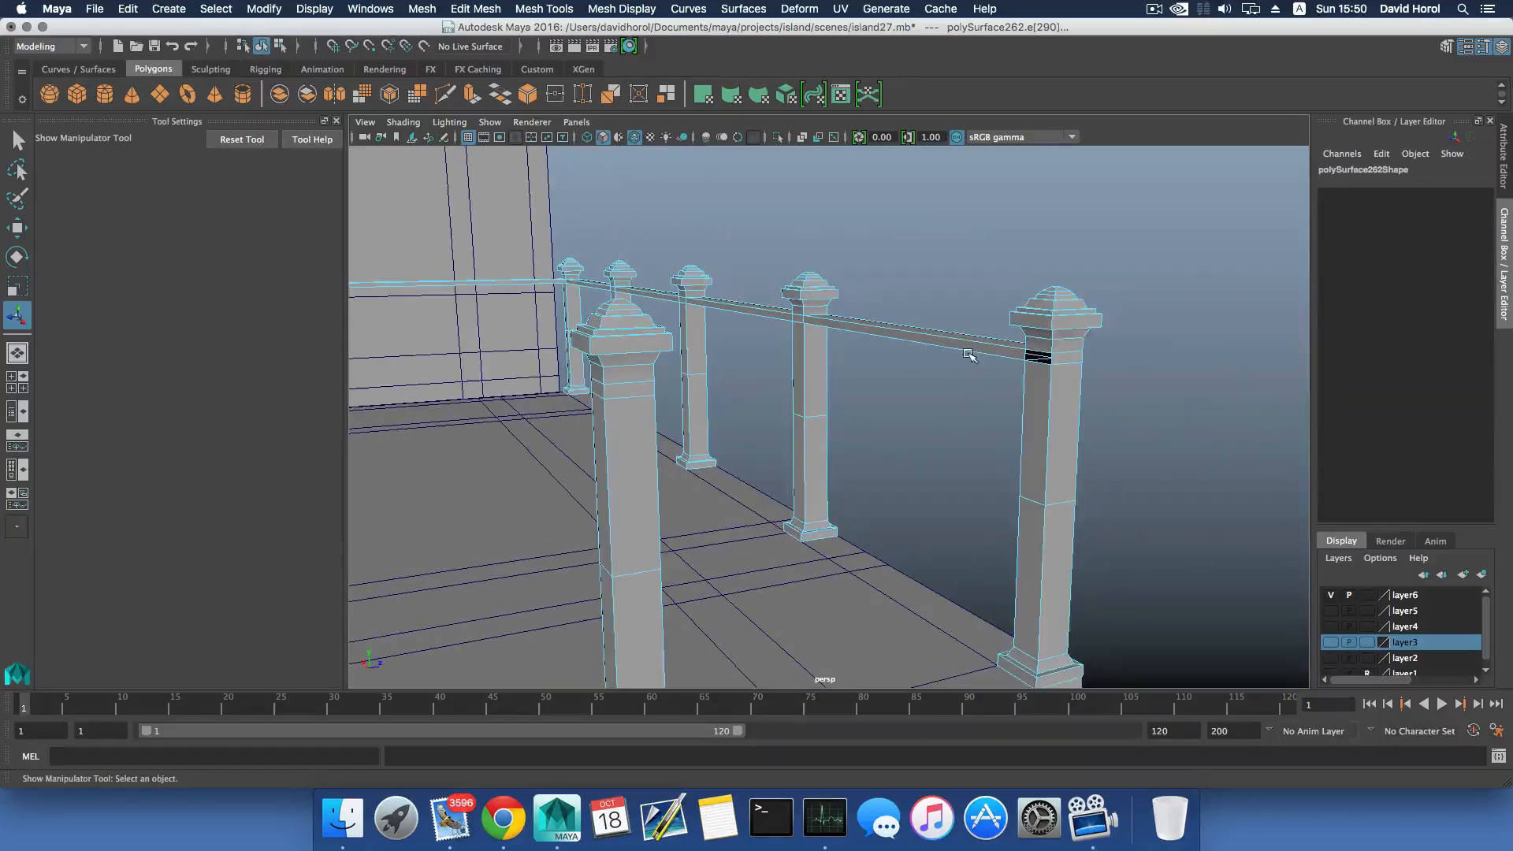
{"action": "left_click_drag", "start_coordinate": [956, 395], "coordinate": [689, 373], "text": "alt"}
{"action": "left_click", "coordinate": [689, 372]}
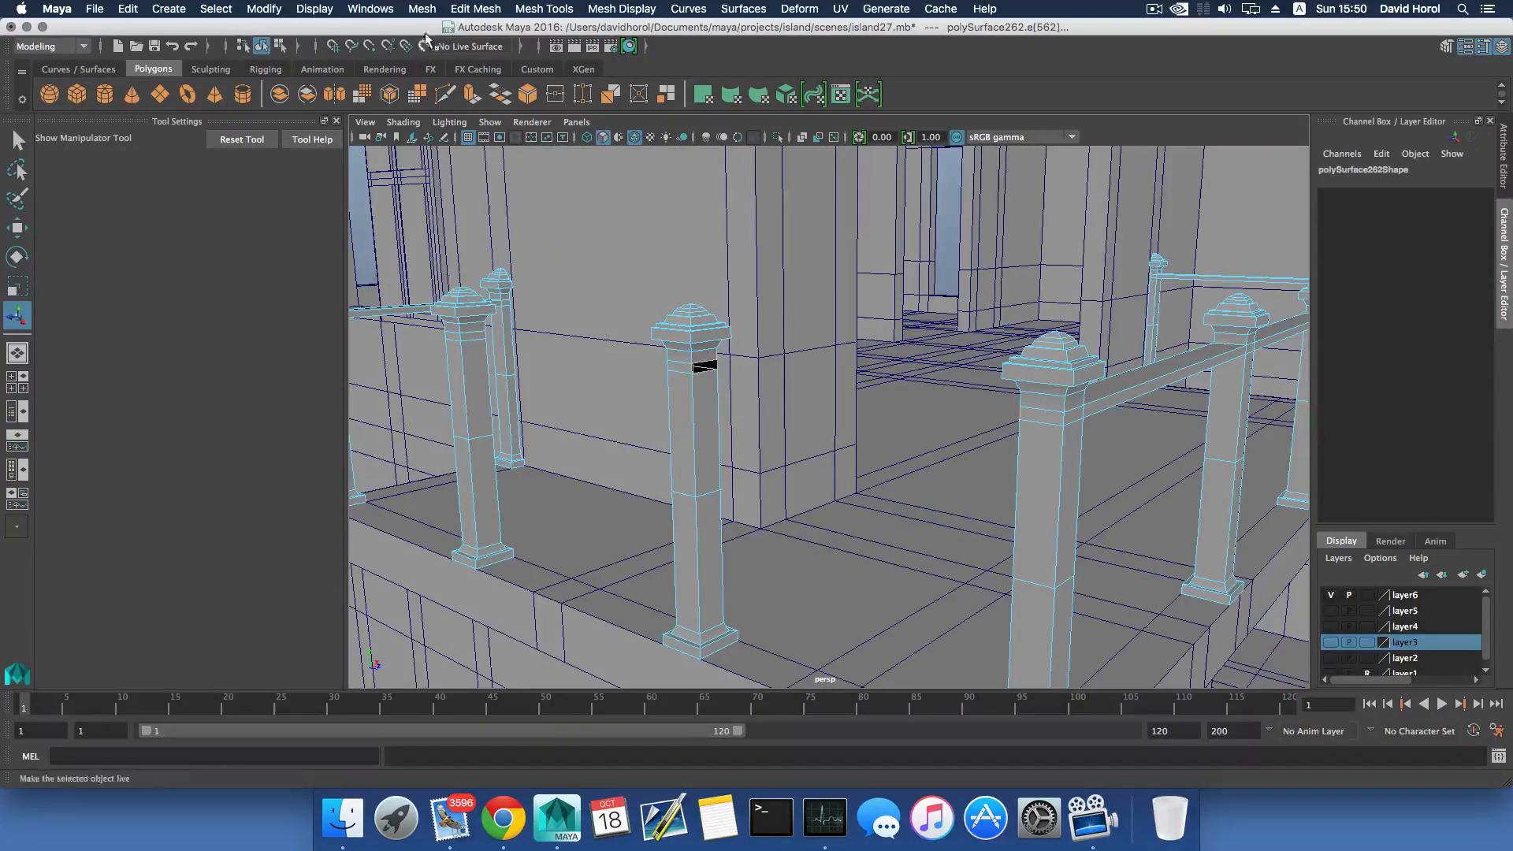
{"action": "left_click", "coordinate": [421, 9]}
{"action": "mouse_move", "coordinate": [461, 9]}
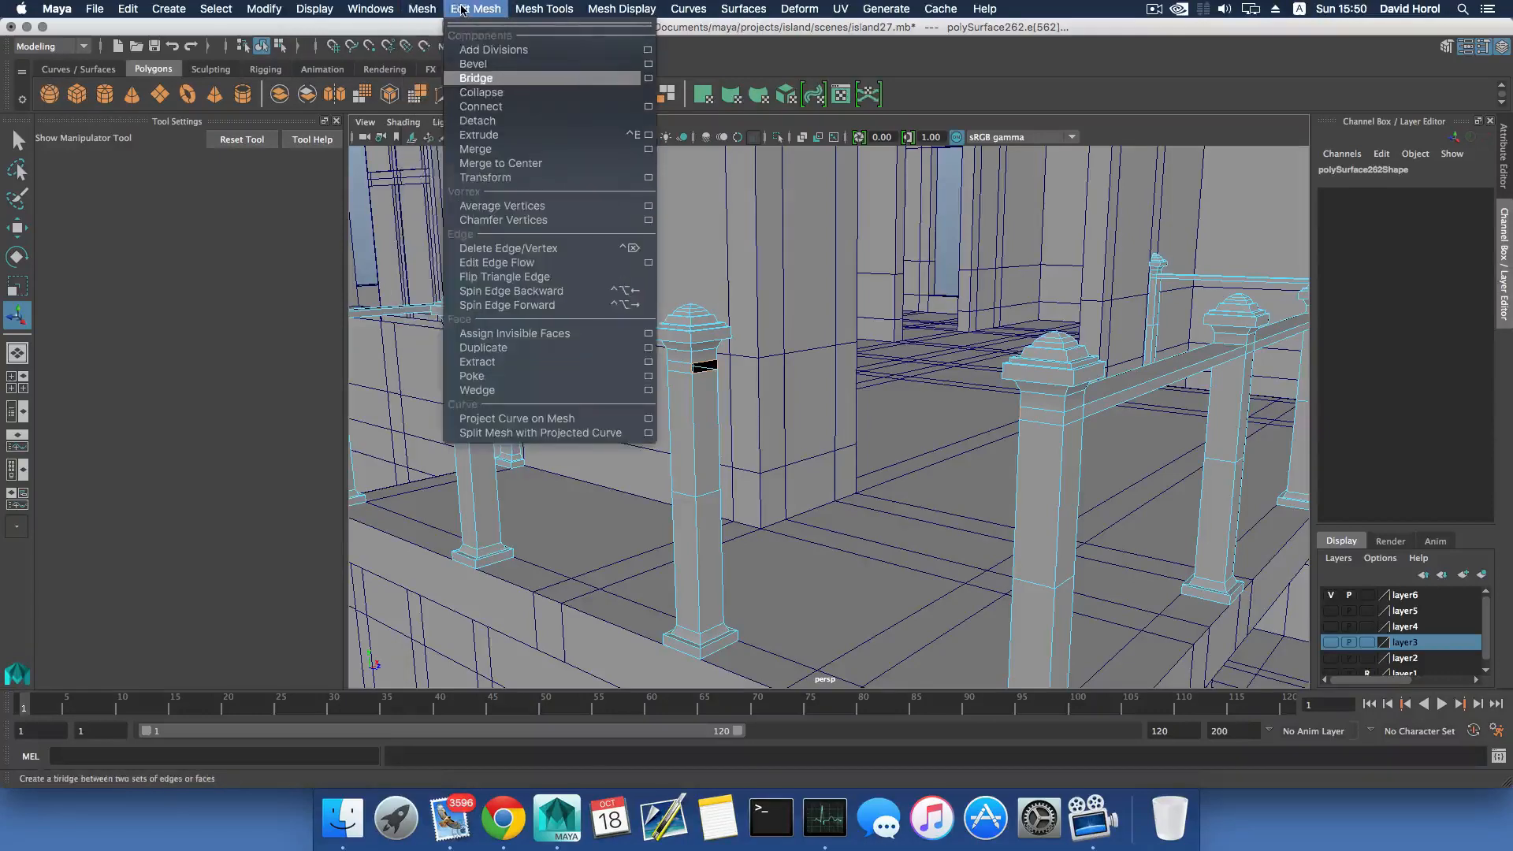
{"action": "left_click", "coordinate": [485, 83]}
Remove the facing rail-height faces of the two intermediate side posts and bridge their openings with a rail.
{"action": "left_click_drag", "start_coordinate": [673, 432], "coordinate": [792, 421], "text": "alt"}
{"action": "right_click", "coordinate": [768, 382]}
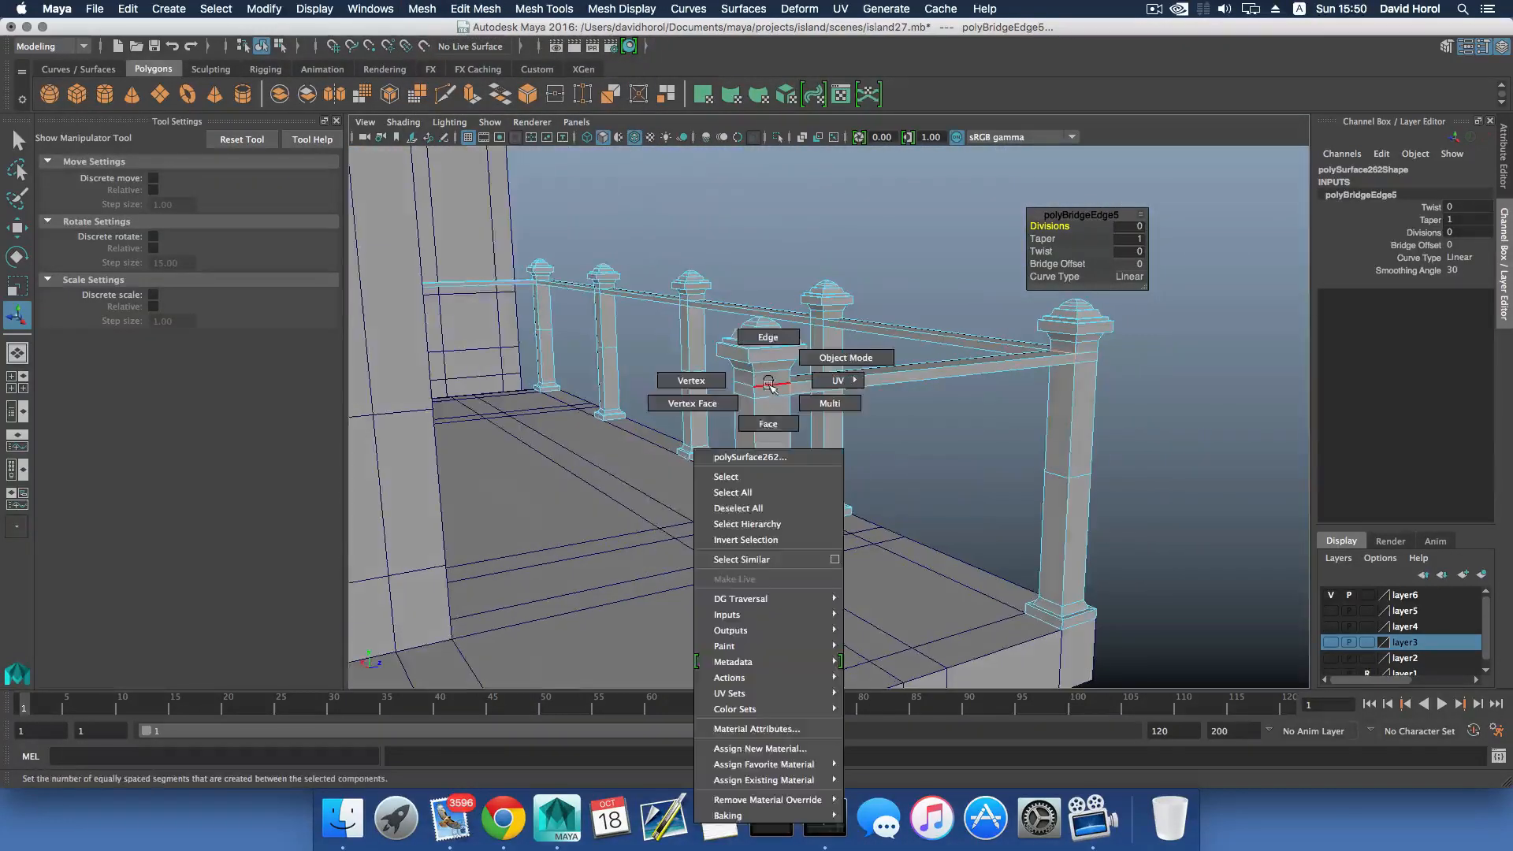
{"action": "right_click_drag", "start_coordinate": [769, 383], "coordinate": [768, 423]}
{"action": "left_click", "coordinate": [743, 389]}
{"action": "left_click_drag", "start_coordinate": [743, 388], "coordinate": [503, 469], "text": "alt"}
{"action": "middle_click_drag", "start_coordinate": [503, 469], "coordinate": [720, 453], "text": "alt"}
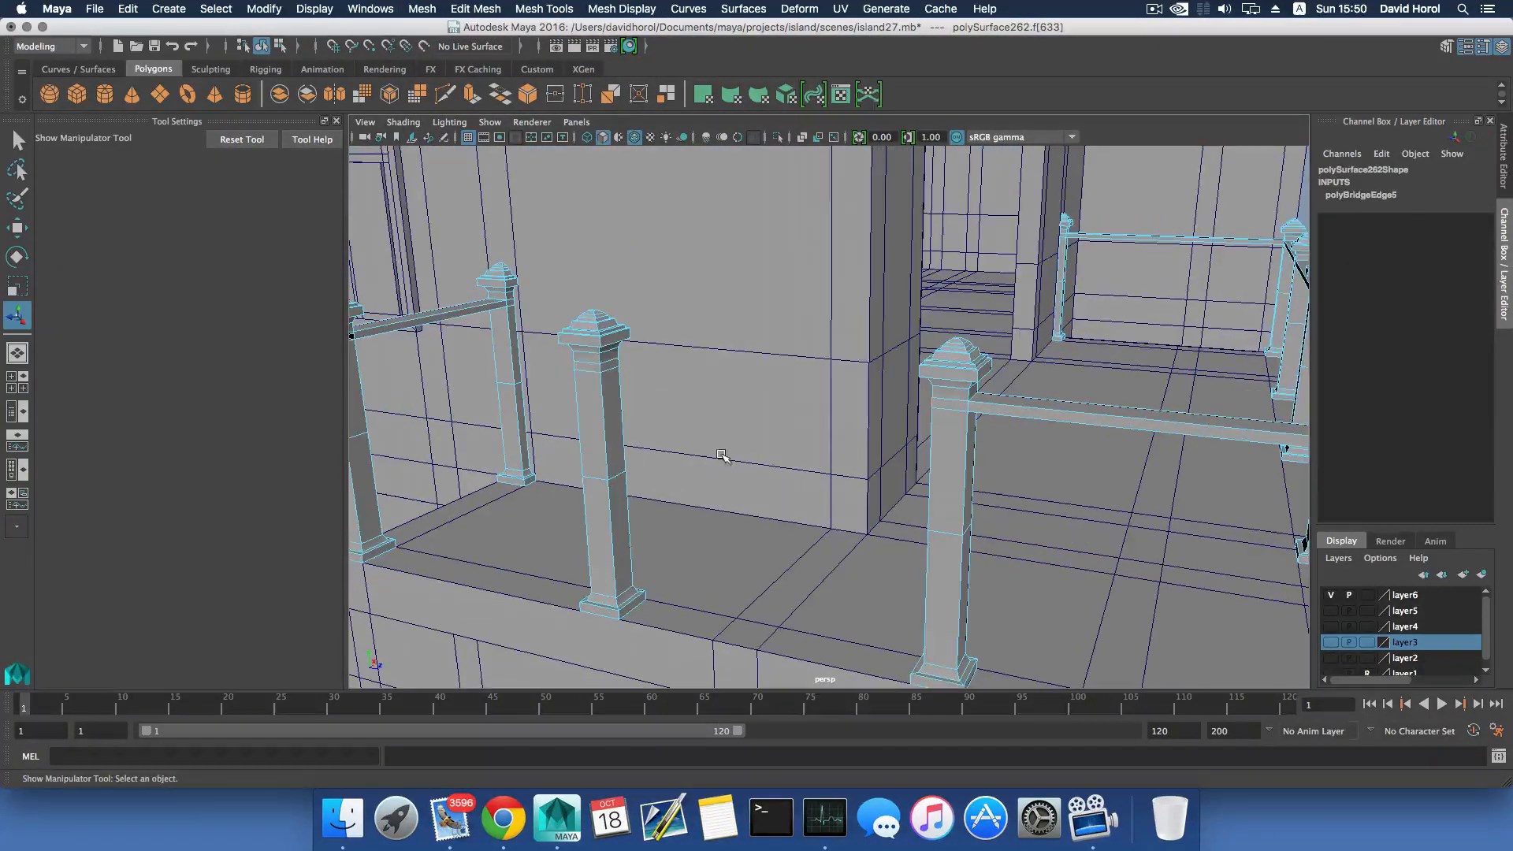
{"action": "left_click", "coordinate": [601, 368], "text": "shift"}
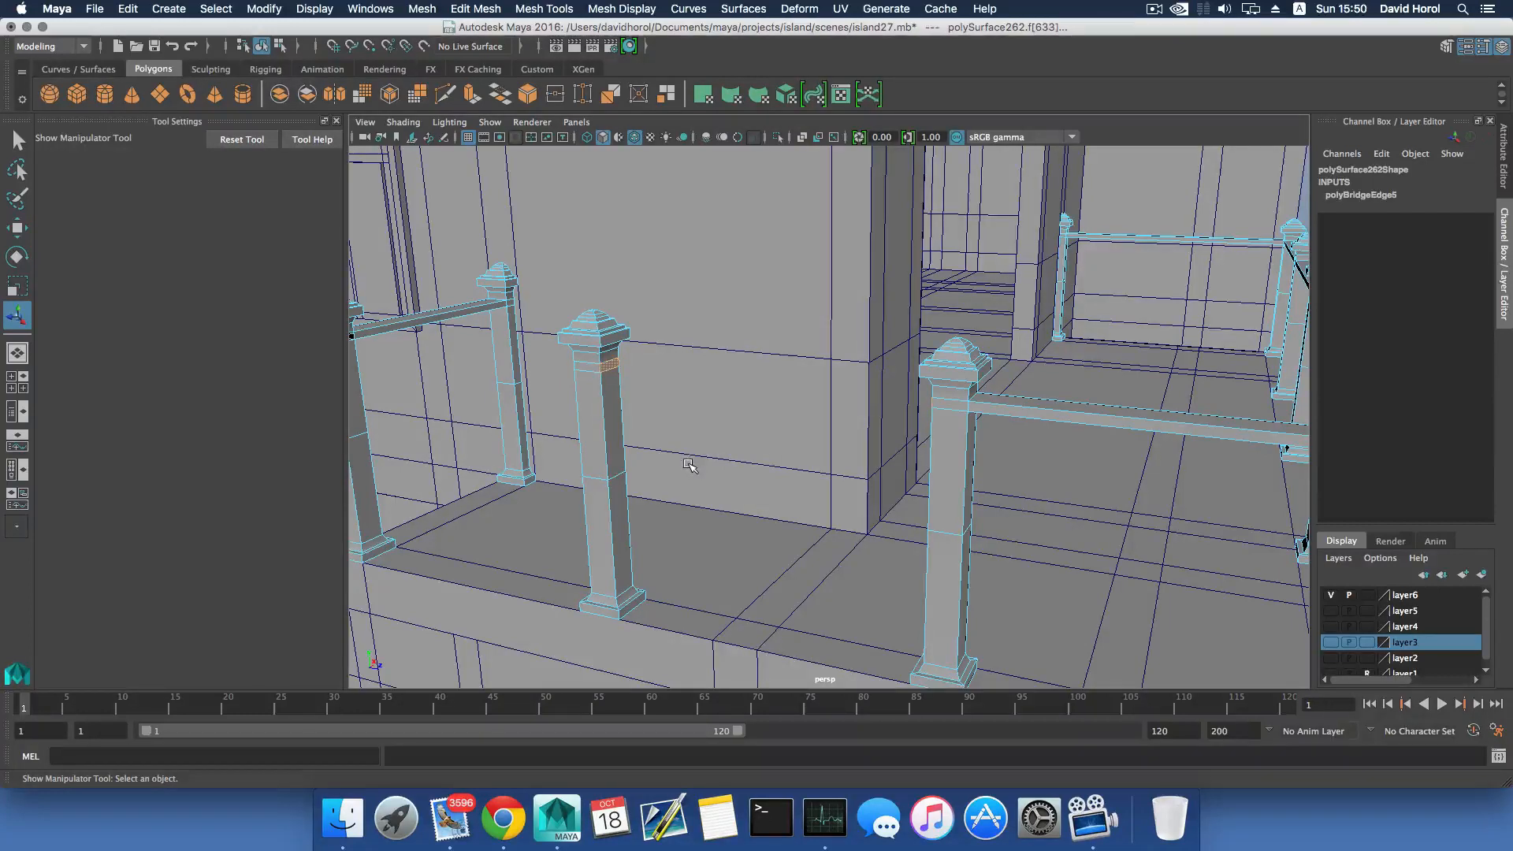
{"action": "key", "text": "g"}
{"action": "left_click_drag", "start_coordinate": [609, 469], "coordinate": [720, 461], "text": "alt"}
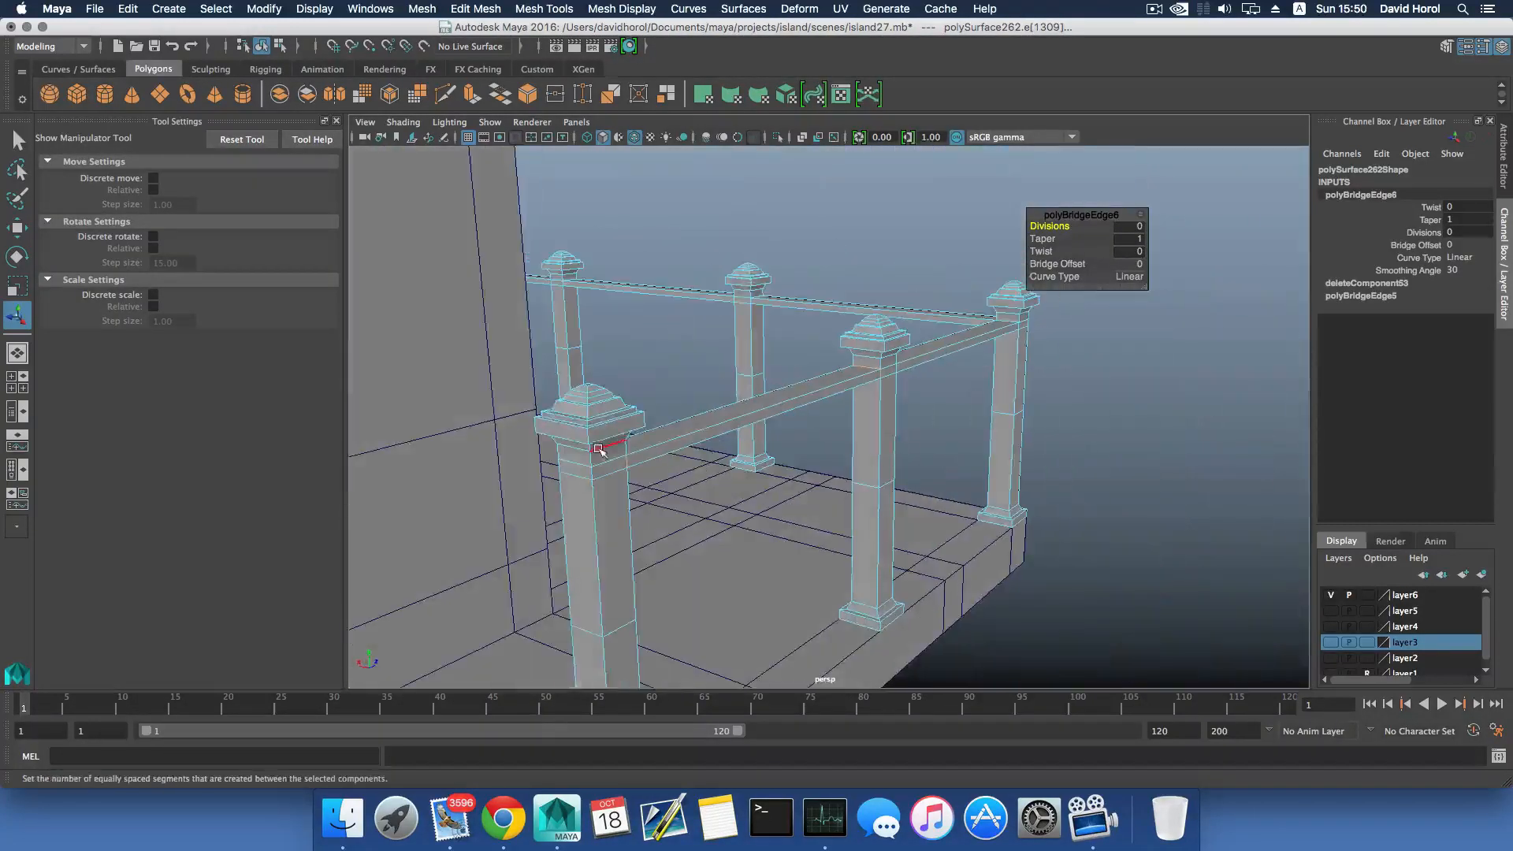
Remove the last side post's rail-height face towards the far corner, bridge its opening to that corner post, and return to object selection.
{"action": "right_click_drag", "start_coordinate": [600, 451], "coordinate": [592, 474]}
{"action": "left_click", "coordinate": [591, 476]}
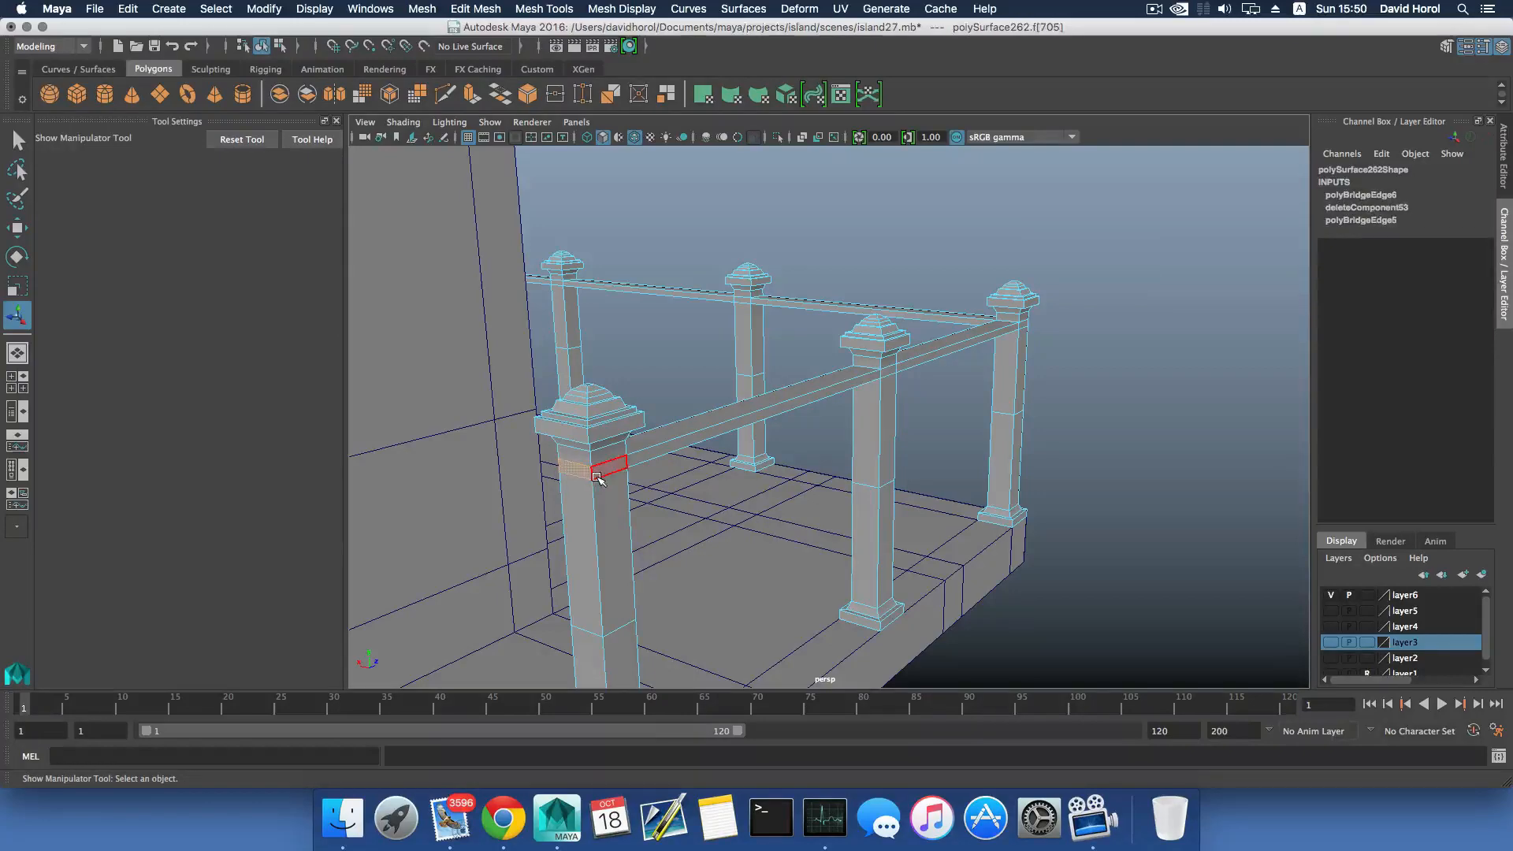
{"action": "key", "text": "Delete"}
{"action": "right_click_drag", "start_coordinate": [580, 402], "coordinate": [587, 347]}
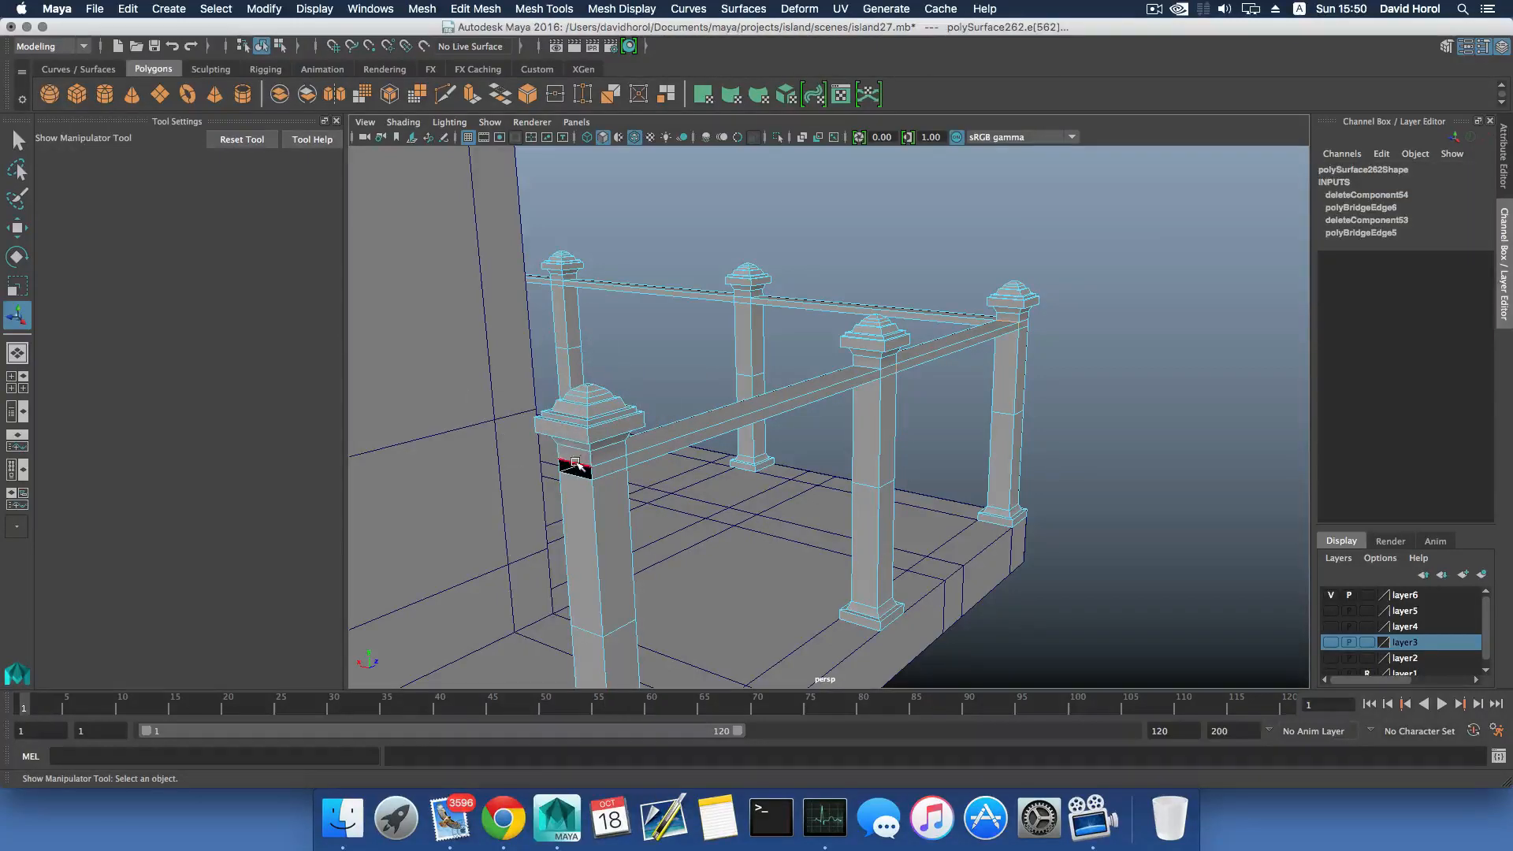
{"action": "left_click", "coordinate": [575, 465]}
{"action": "left_click_drag", "start_coordinate": [584, 455], "coordinate": [670, 330], "text": "alt"}
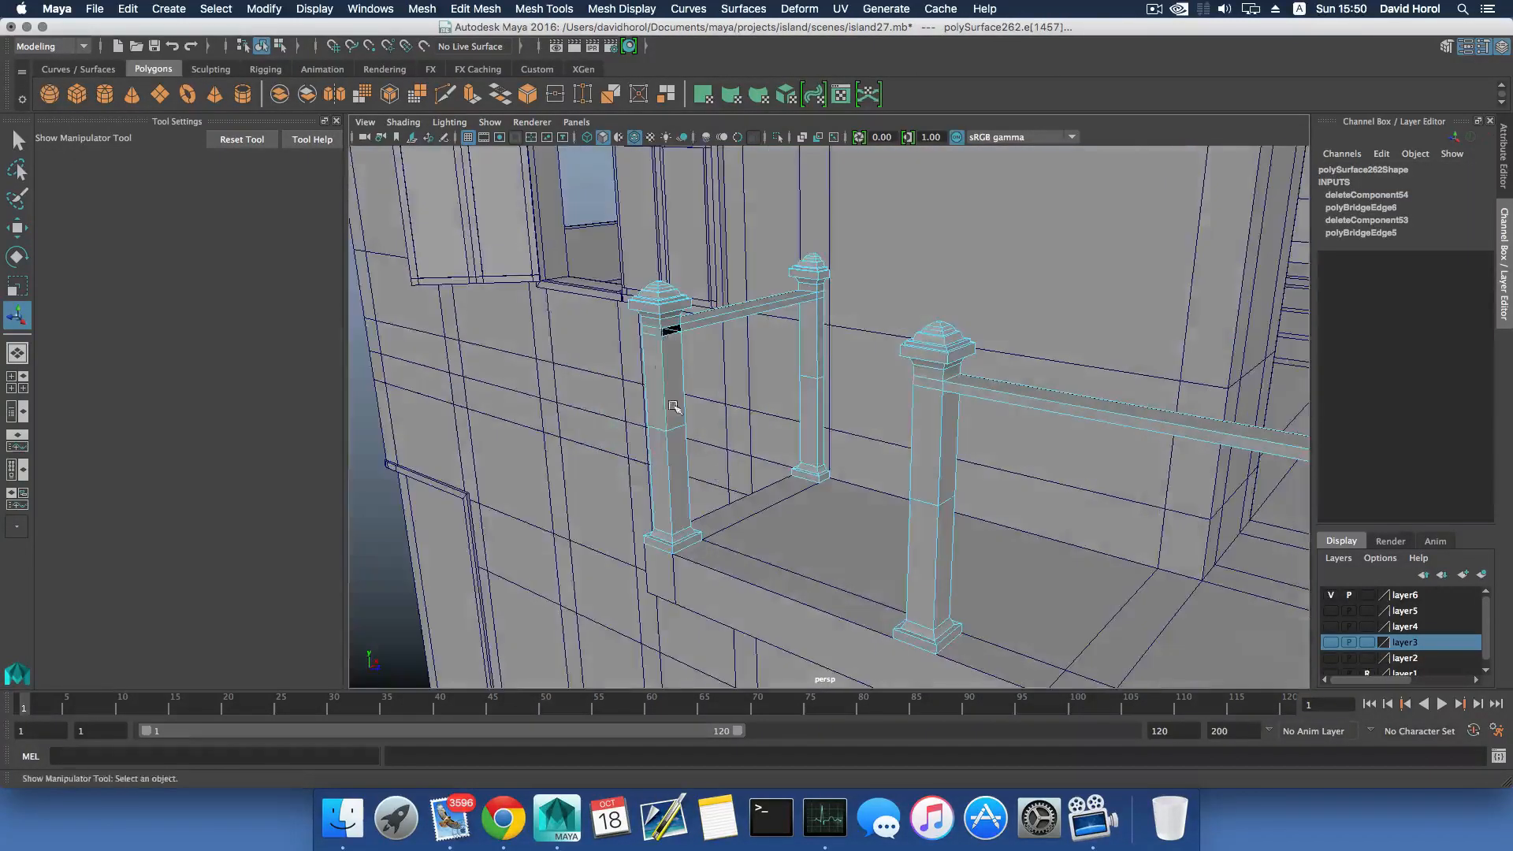
{"action": "double_click", "coordinate": [670, 328], "text": "shift"}
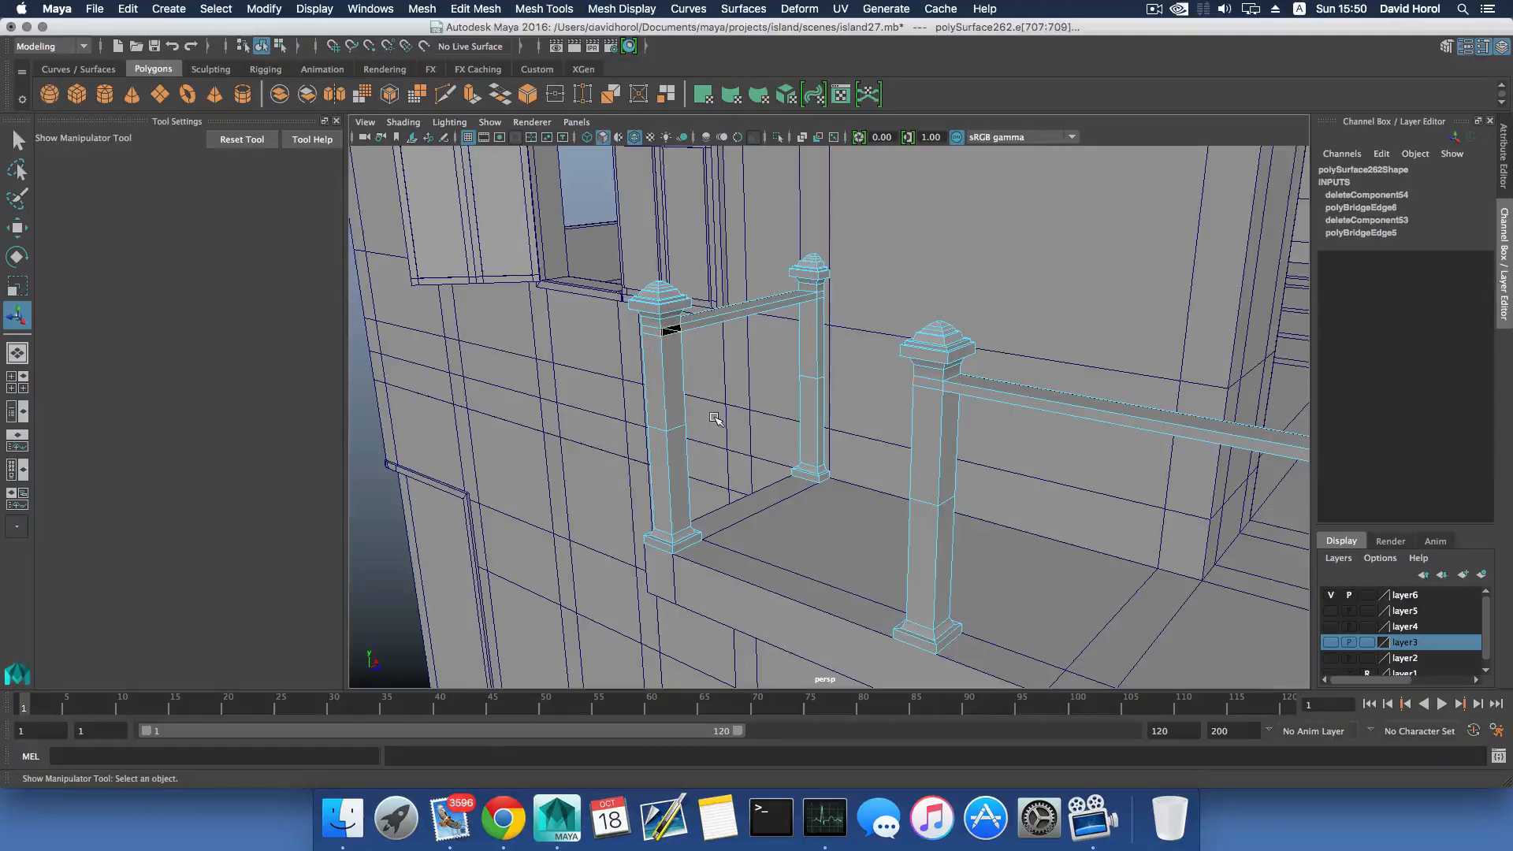
{"action": "key", "text": "g"}
{"action": "key", "text": "F8"}
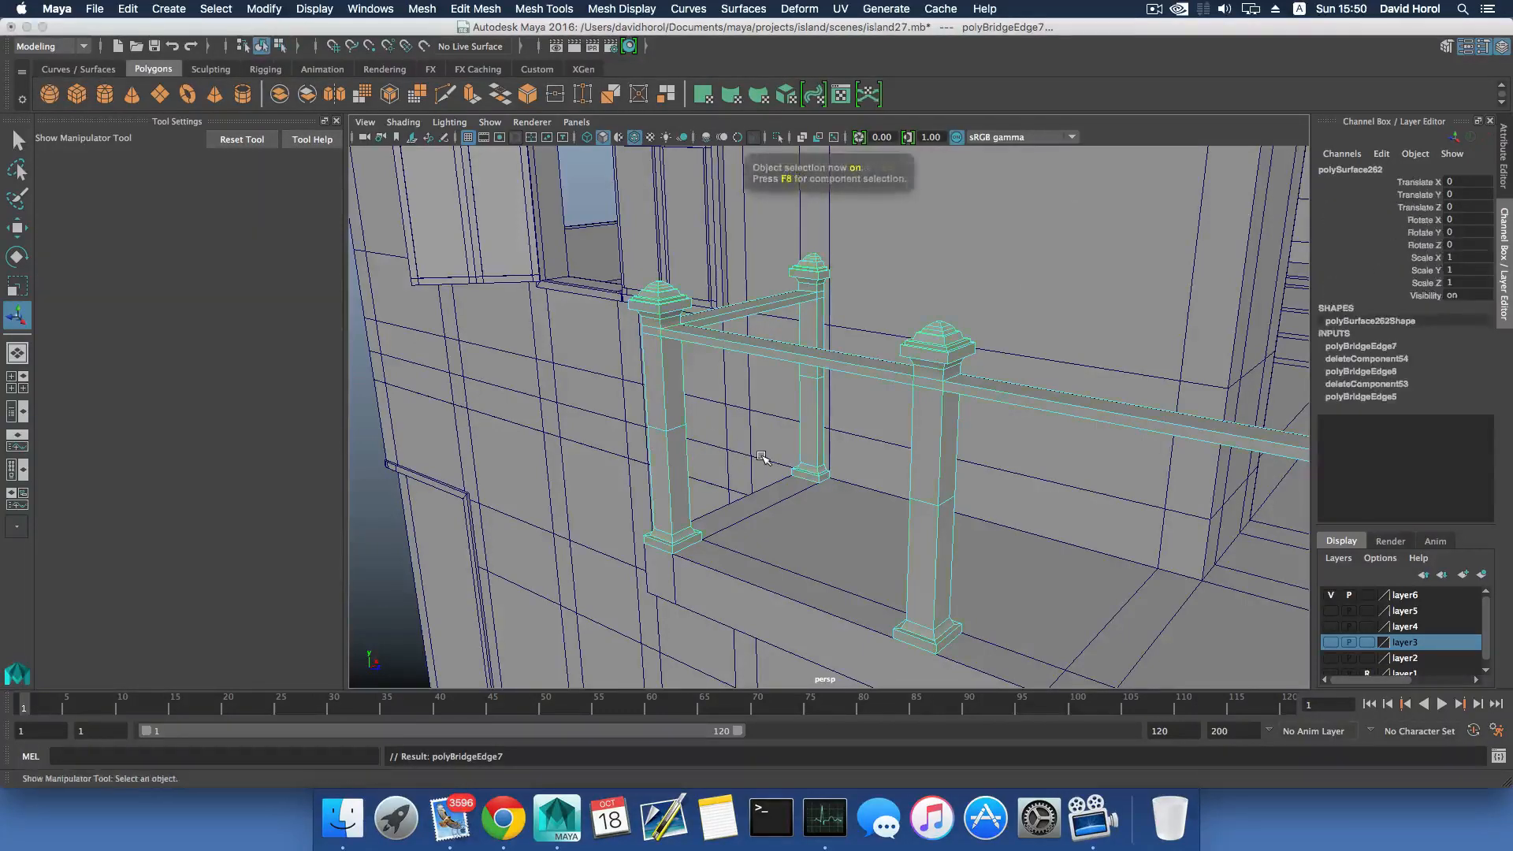
Start the Insert Edge Loop tool on the railing mesh and set it to insert multiple edge loops.
{"action": "scroll", "coordinate": [762, 457], "scroll_direction": "down", "scroll_amount": 3}
{"action": "scroll", "coordinate": [1001, 443], "scroll_direction": "down", "scroll_amount": 3}
{"action": "left_click_drag", "start_coordinate": [1001, 443], "coordinate": [911, 428], "text": "alt"}
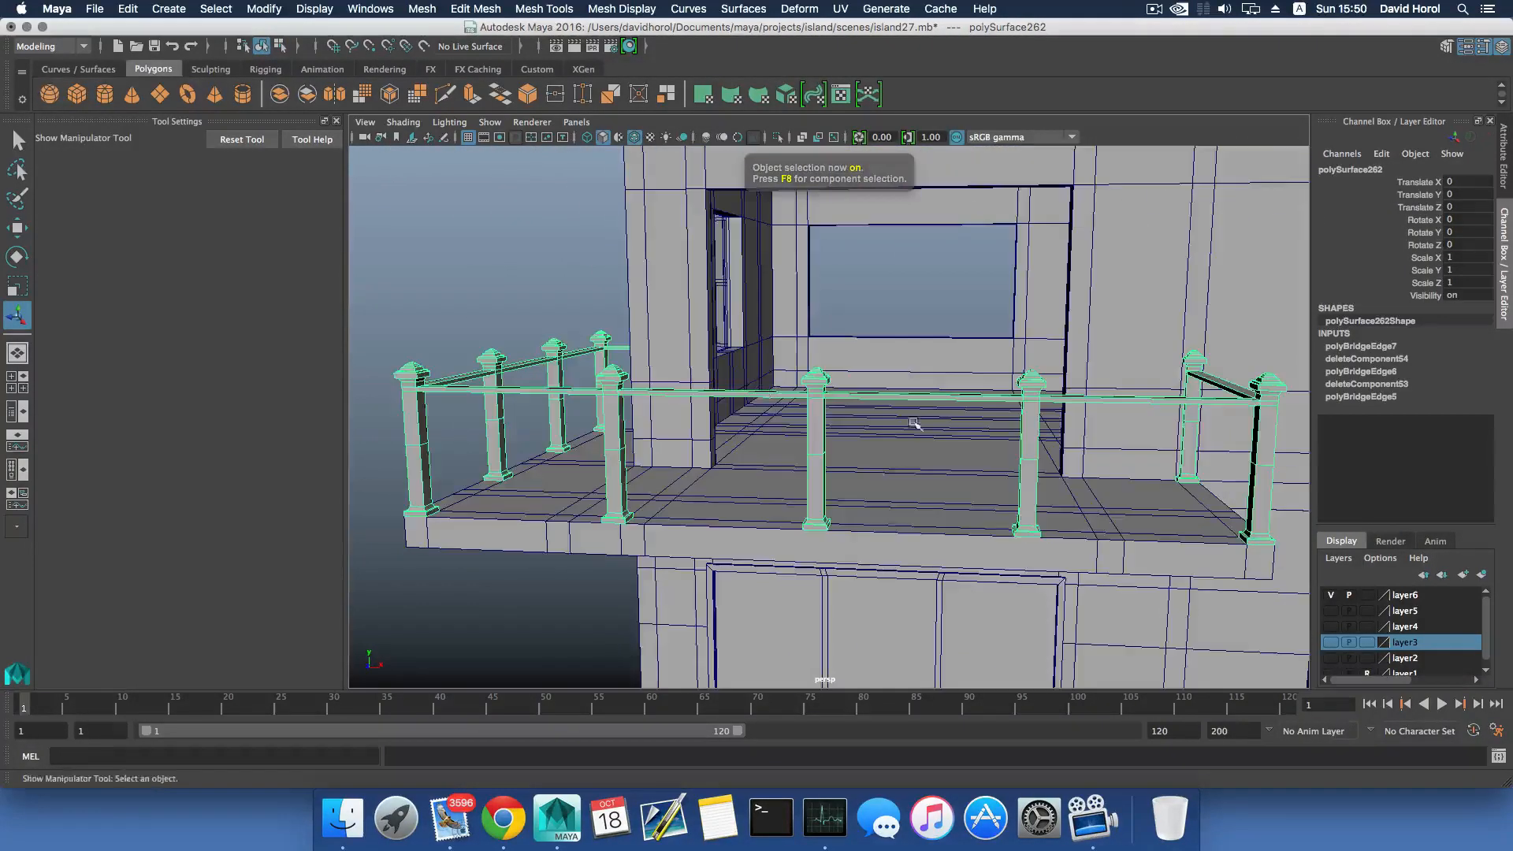
{"action": "scroll", "coordinate": [911, 429], "scroll_direction": "up", "scroll_amount": 6}
{"action": "left_click_drag", "start_coordinate": [985, 484], "coordinate": [860, 276], "text": "alt"}
{"action": "scroll", "coordinate": [882, 494], "scroll_direction": "down", "scroll_amount": 4}
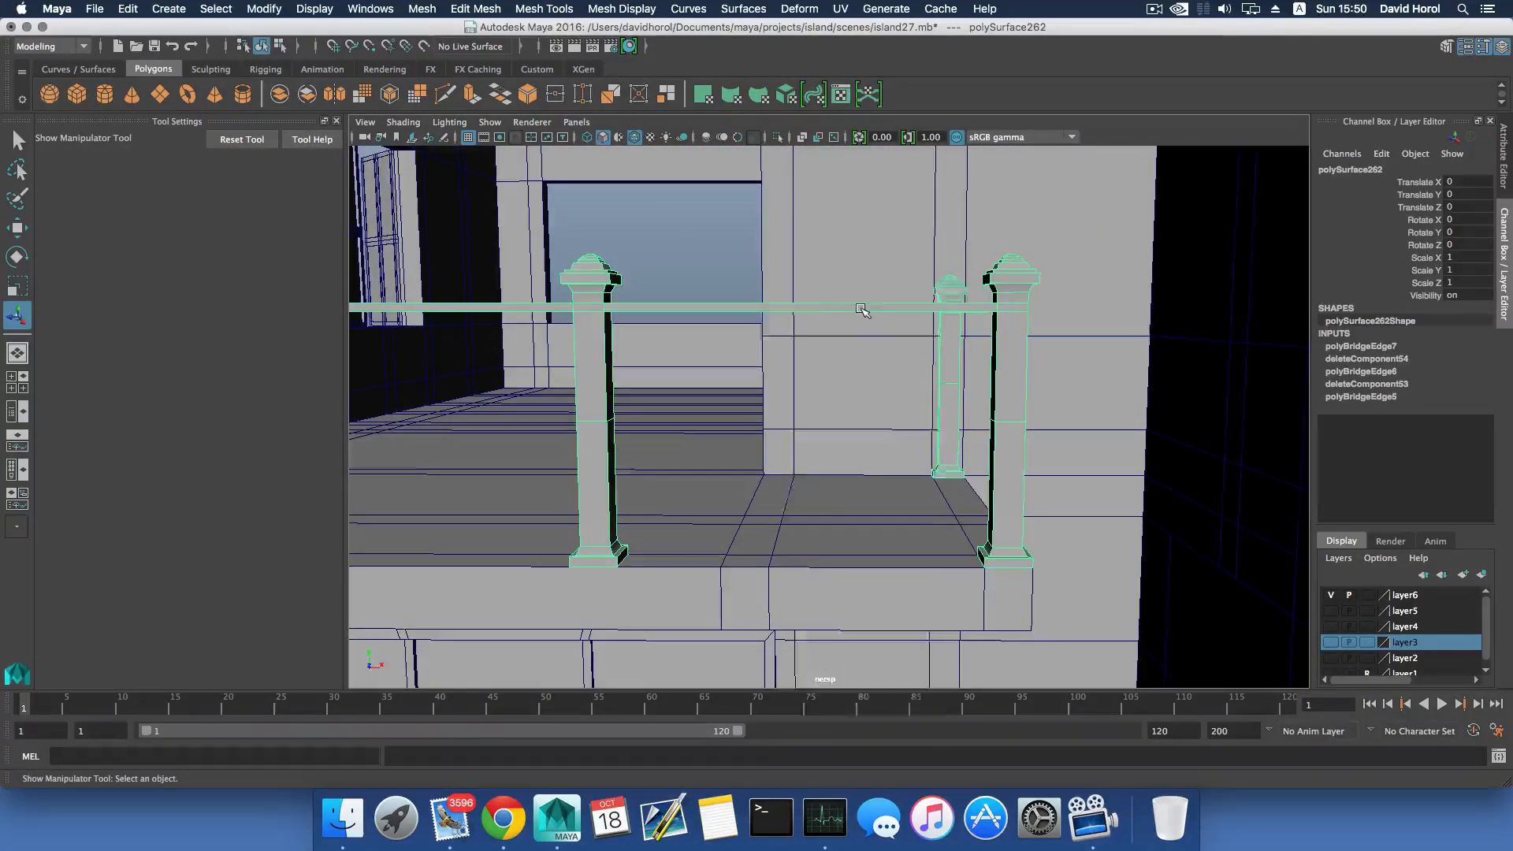
{"action": "right_click", "coordinate": [860, 308]}
{"action": "right_click_drag", "start_coordinate": [860, 308], "coordinate": [824, 336], "text": "shift"}
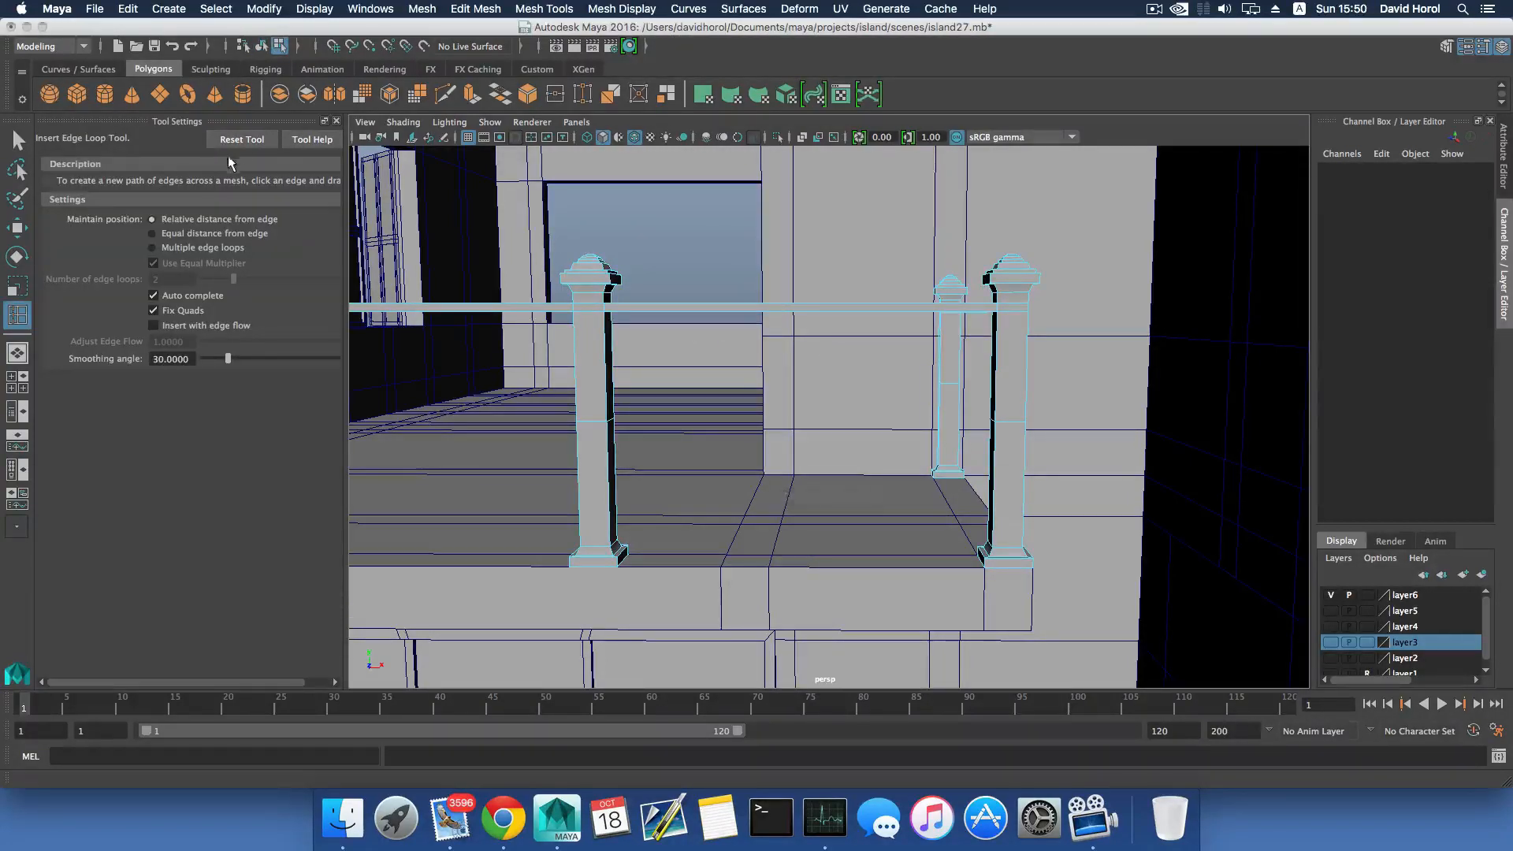
{"action": "left_click", "coordinate": [153, 247]}
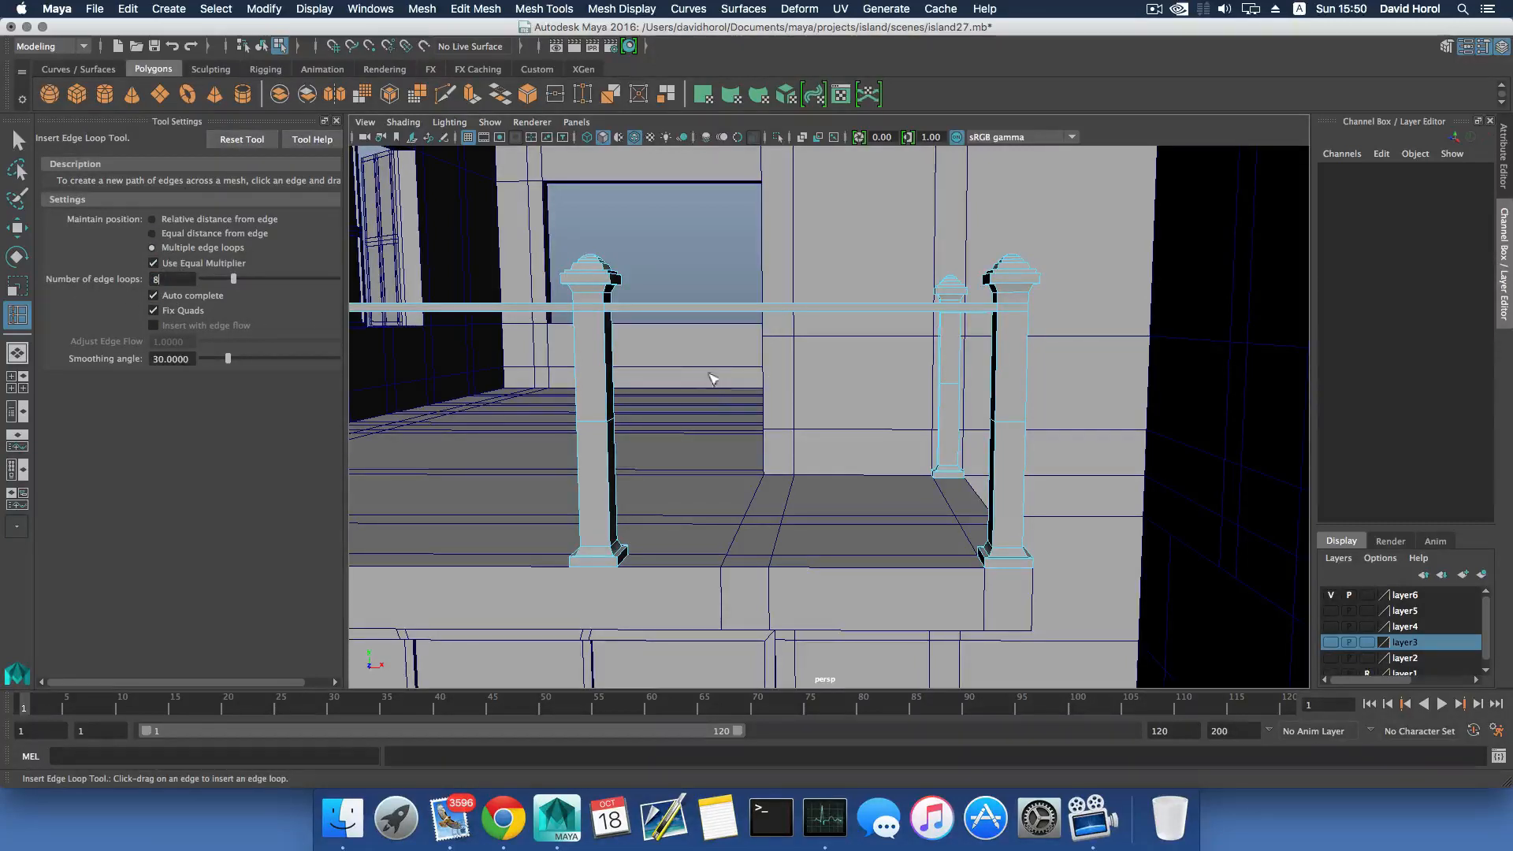
Try inserting 8 edge loops along the front rail segment beside the short return rail, and undo the attempt.
{"action": "left_click", "coordinate": [841, 314]}
{"action": "middle_click_drag", "start_coordinate": [665, 331], "coordinate": [754, 362], "text": "alt"}
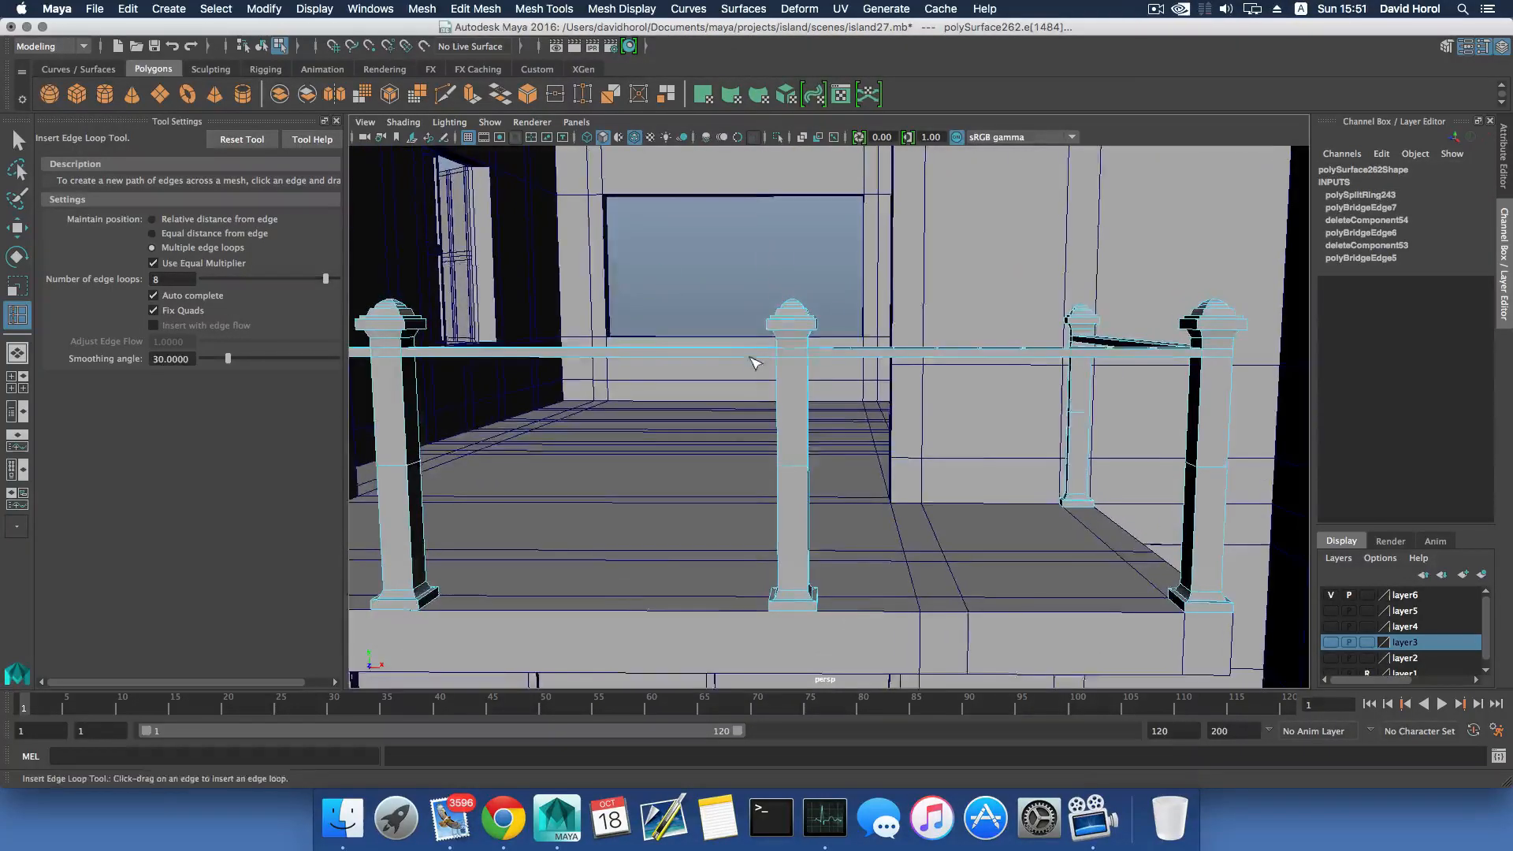
{"action": "left_click_drag", "start_coordinate": [754, 362], "coordinate": [737, 318], "text": "alt"}
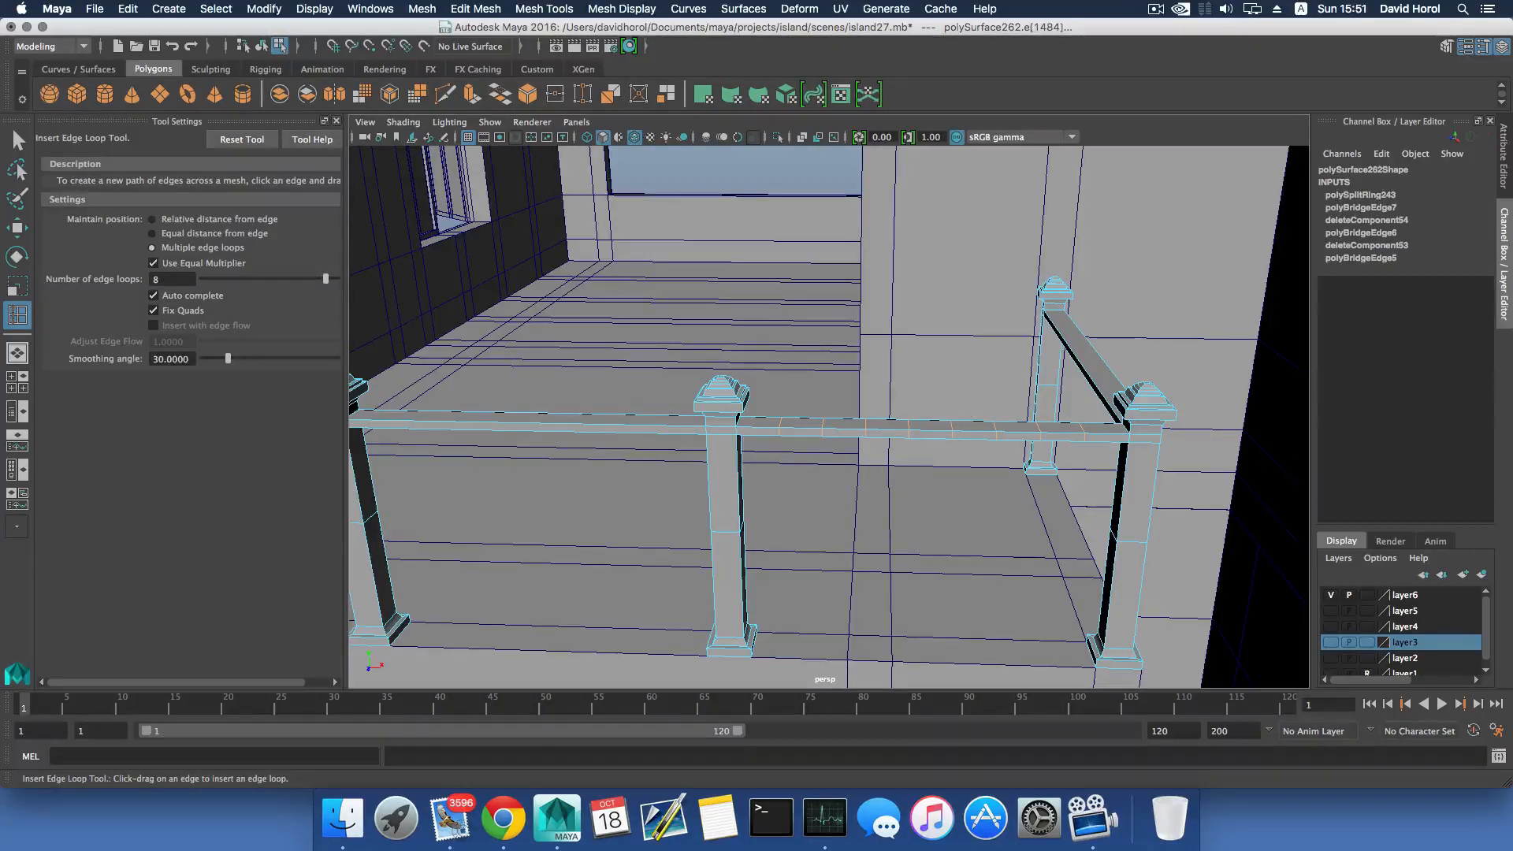
{"action": "type", "text": "0"}
{"action": "key", "text": "Return"}
{"action": "left_click", "coordinate": [913, 431]}
{"action": "key", "text": "super+z"}
{"action": "key", "text": "super+z"}
{"action": "key", "text": "super+z"}
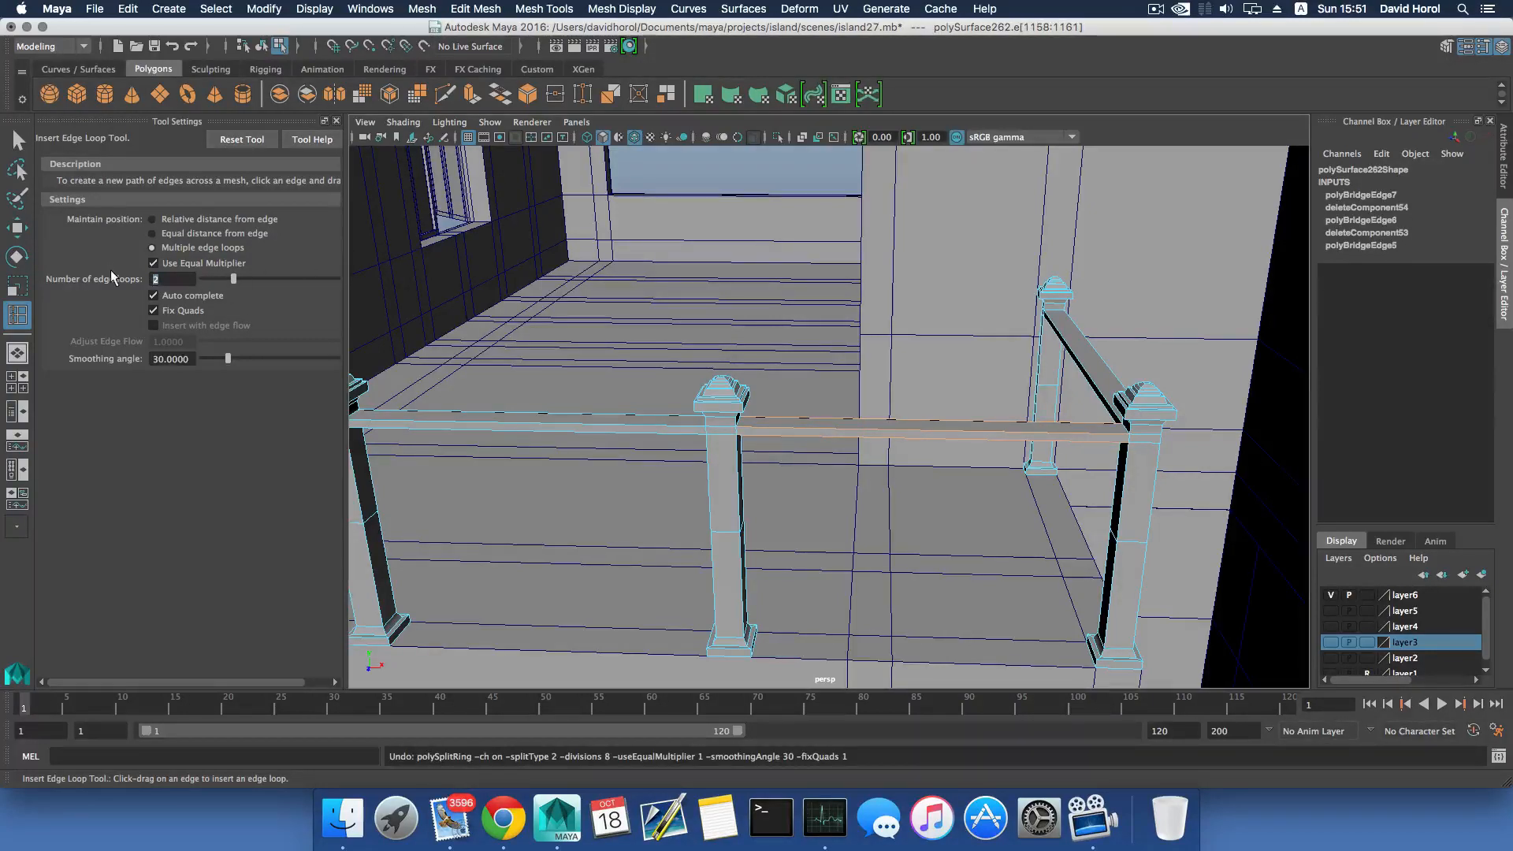
Insert 10 evenly spaced edge loops in each of the four front rail segments.
{"action": "type", "text": "10"}
{"action": "left_click", "coordinate": [970, 436]}
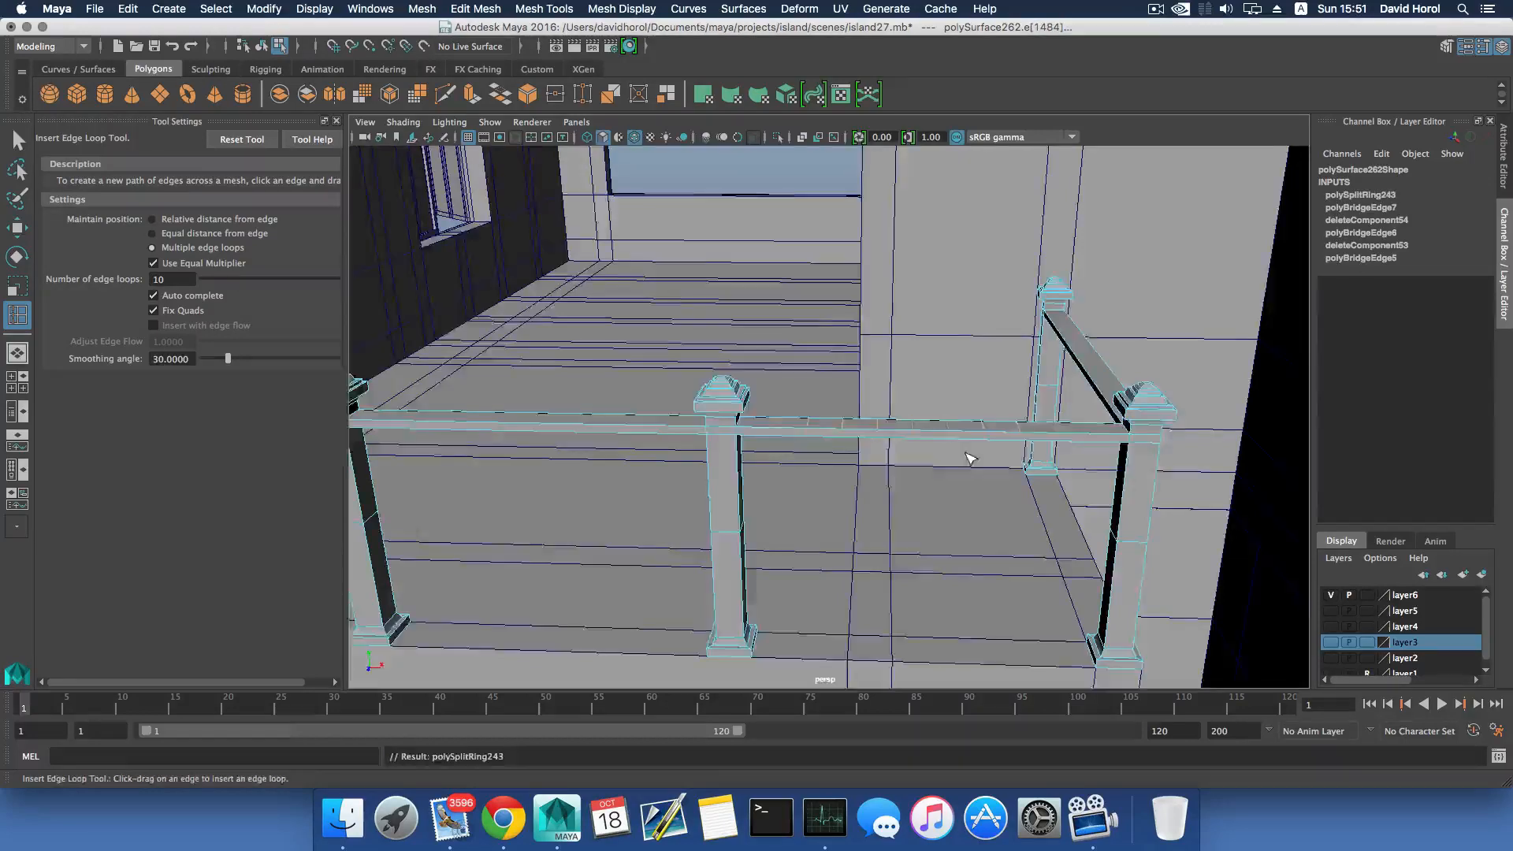
{"action": "left_click_drag", "start_coordinate": [969, 449], "coordinate": [925, 413], "text": "alt"}
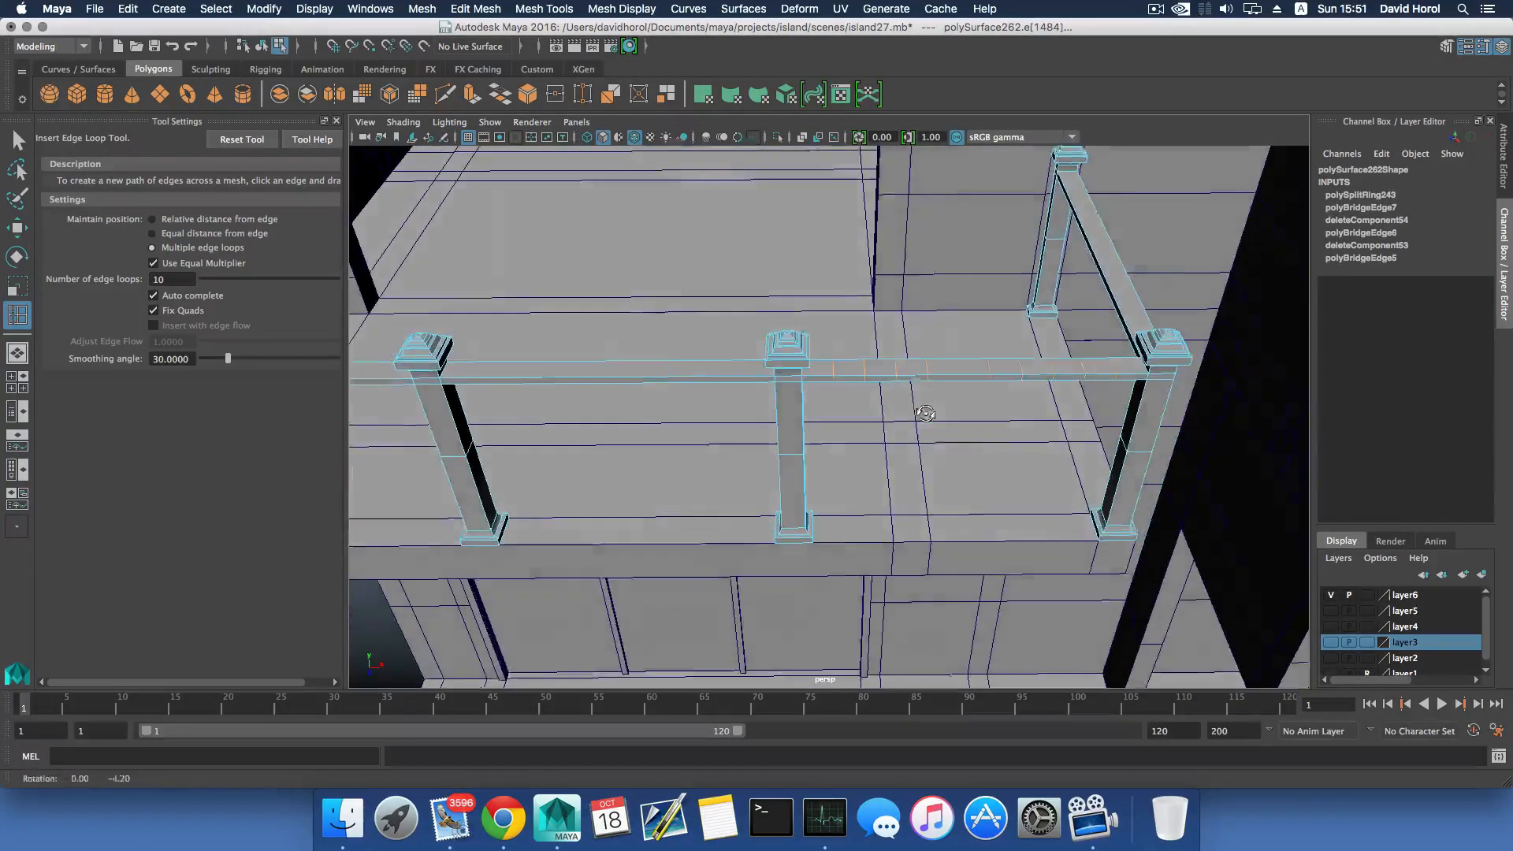
{"action": "left_click", "coordinate": [659, 366]}
{"action": "right_click_drag", "start_coordinate": [658, 366], "coordinate": [732, 423], "text": "alt"}
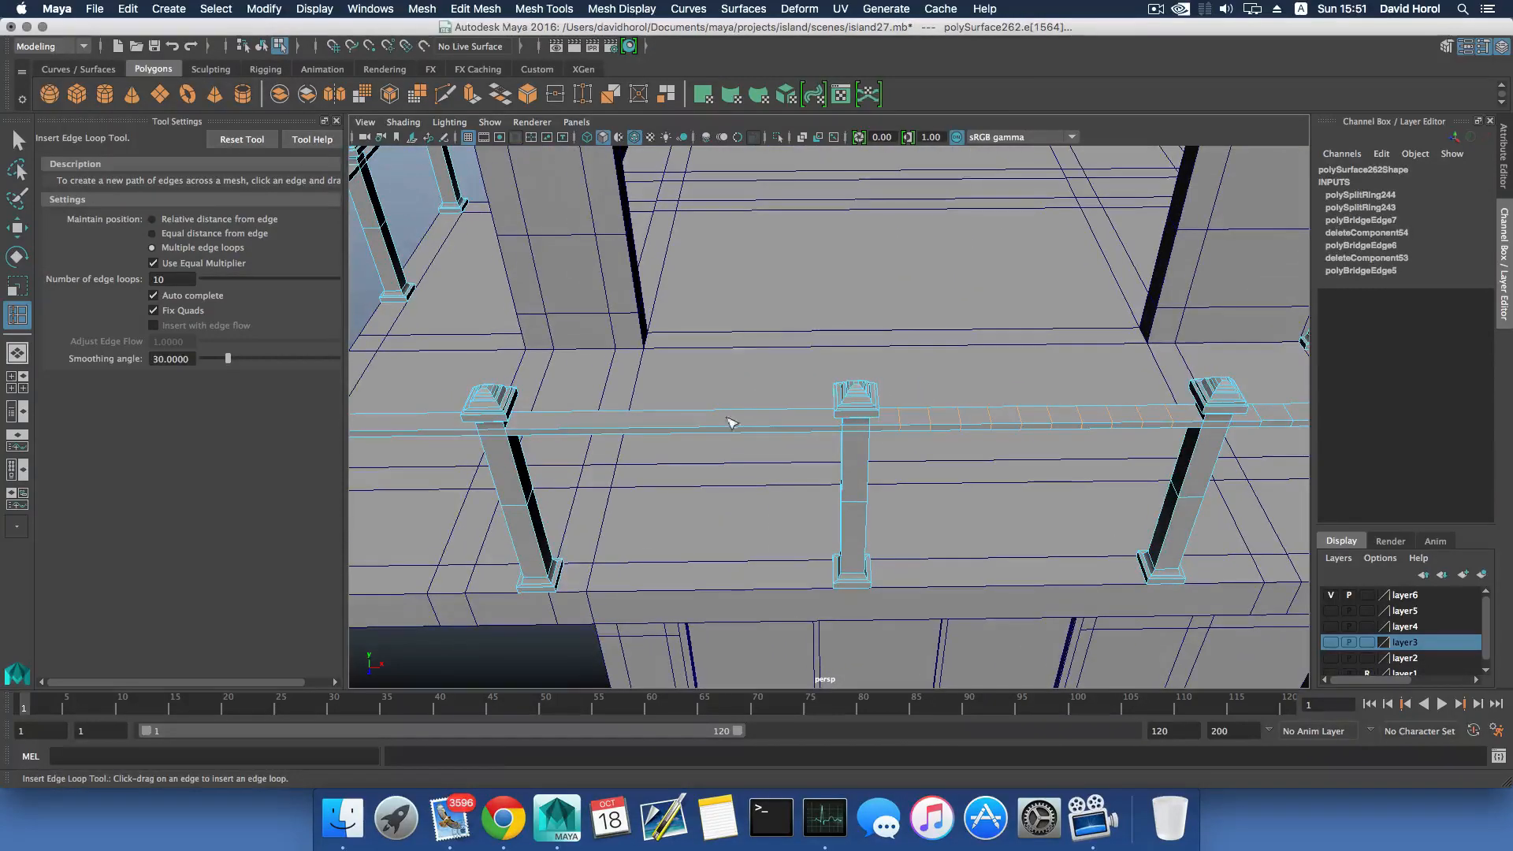
{"action": "left_click", "coordinate": [727, 422]}
{"action": "left_click_drag", "start_coordinate": [727, 422], "coordinate": [878, 413], "text": "alt"}
{"action": "left_click", "coordinate": [694, 409]}
Try inserting 10 edge loops in the side rail segment next to the front corner, and undo them.
{"action": "middle_click_drag", "start_coordinate": [956, 371], "coordinate": [746, 466], "text": "alt"}
{"action": "left_click", "coordinate": [867, 412]}
{"action": "left_click_drag", "start_coordinate": [867, 412], "coordinate": [824, 443], "text": "alt"}
{"action": "key", "text": "super+z"}
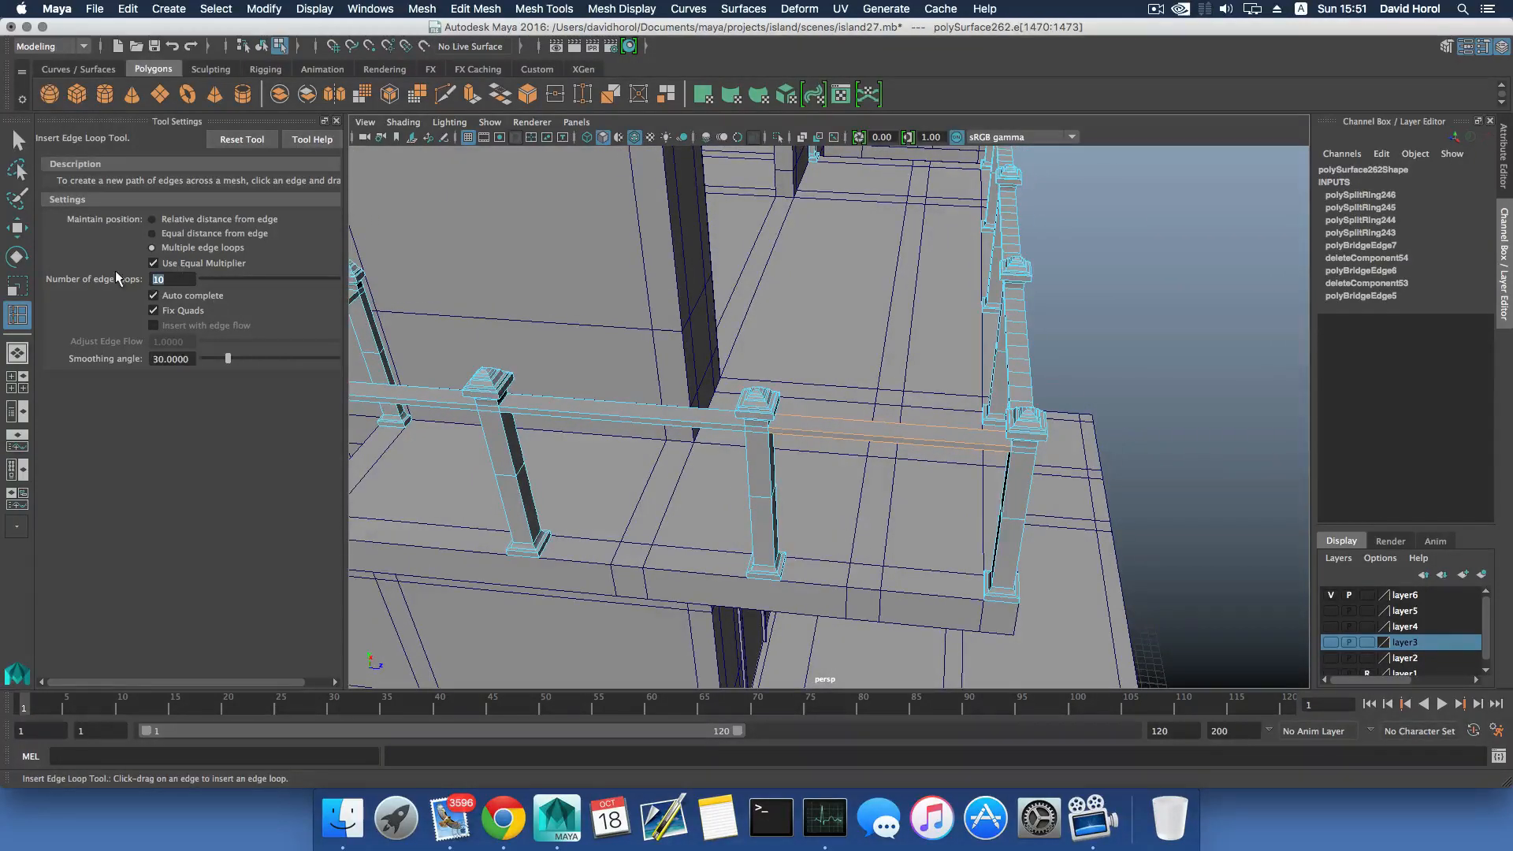
Set the number of edge loops to 8 and insert them in each of the three side rail segments.
{"action": "type", "text": "8"}
{"action": "left_click", "coordinate": [788, 452]}
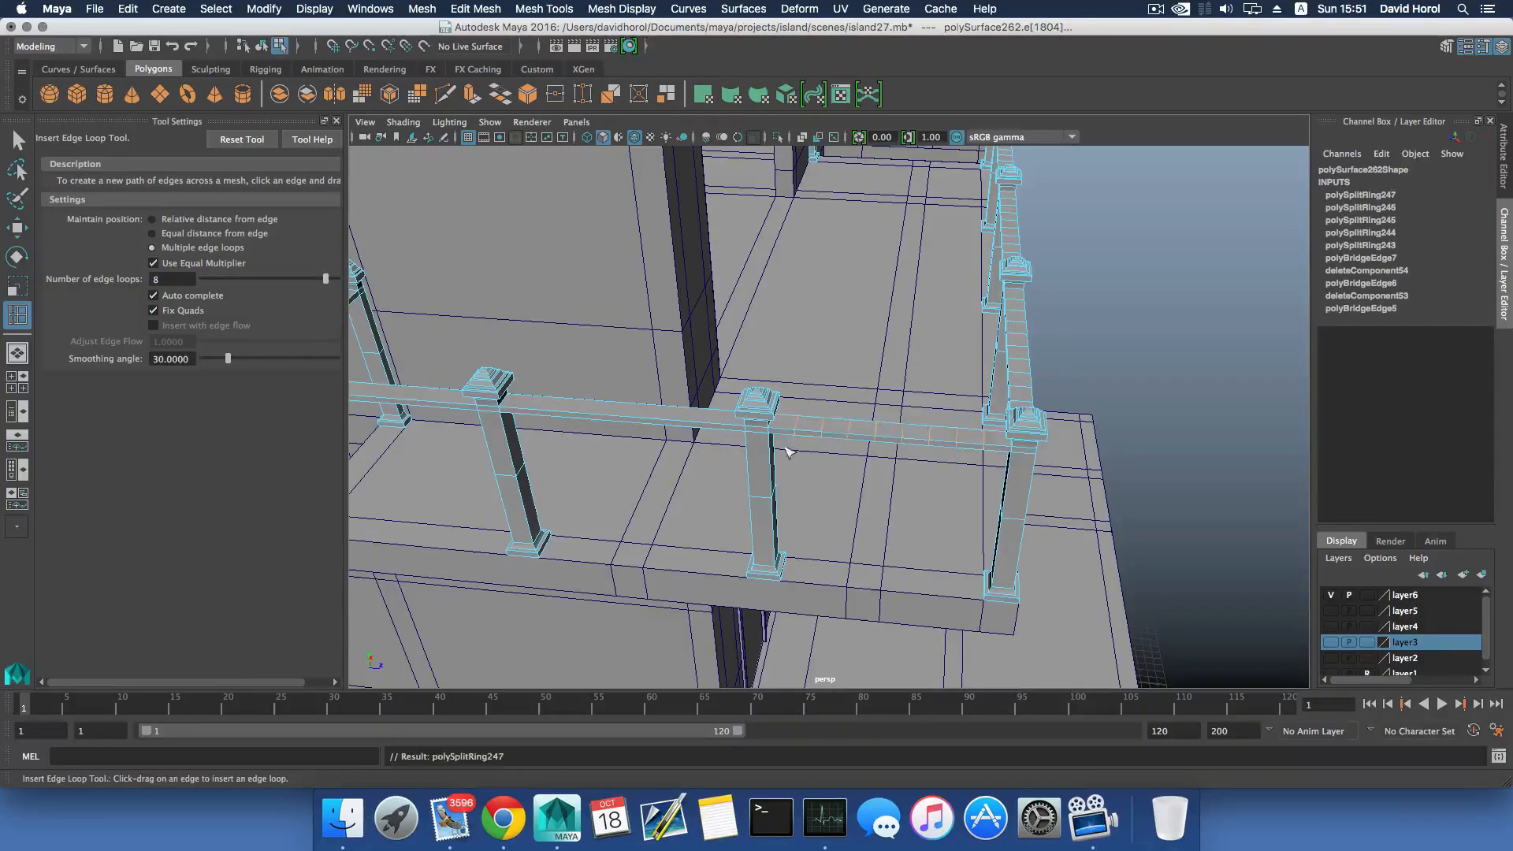
{"action": "left_click_drag", "start_coordinate": [788, 452], "coordinate": [755, 439], "text": "alt"}
{"action": "left_click", "coordinate": [746, 438]}
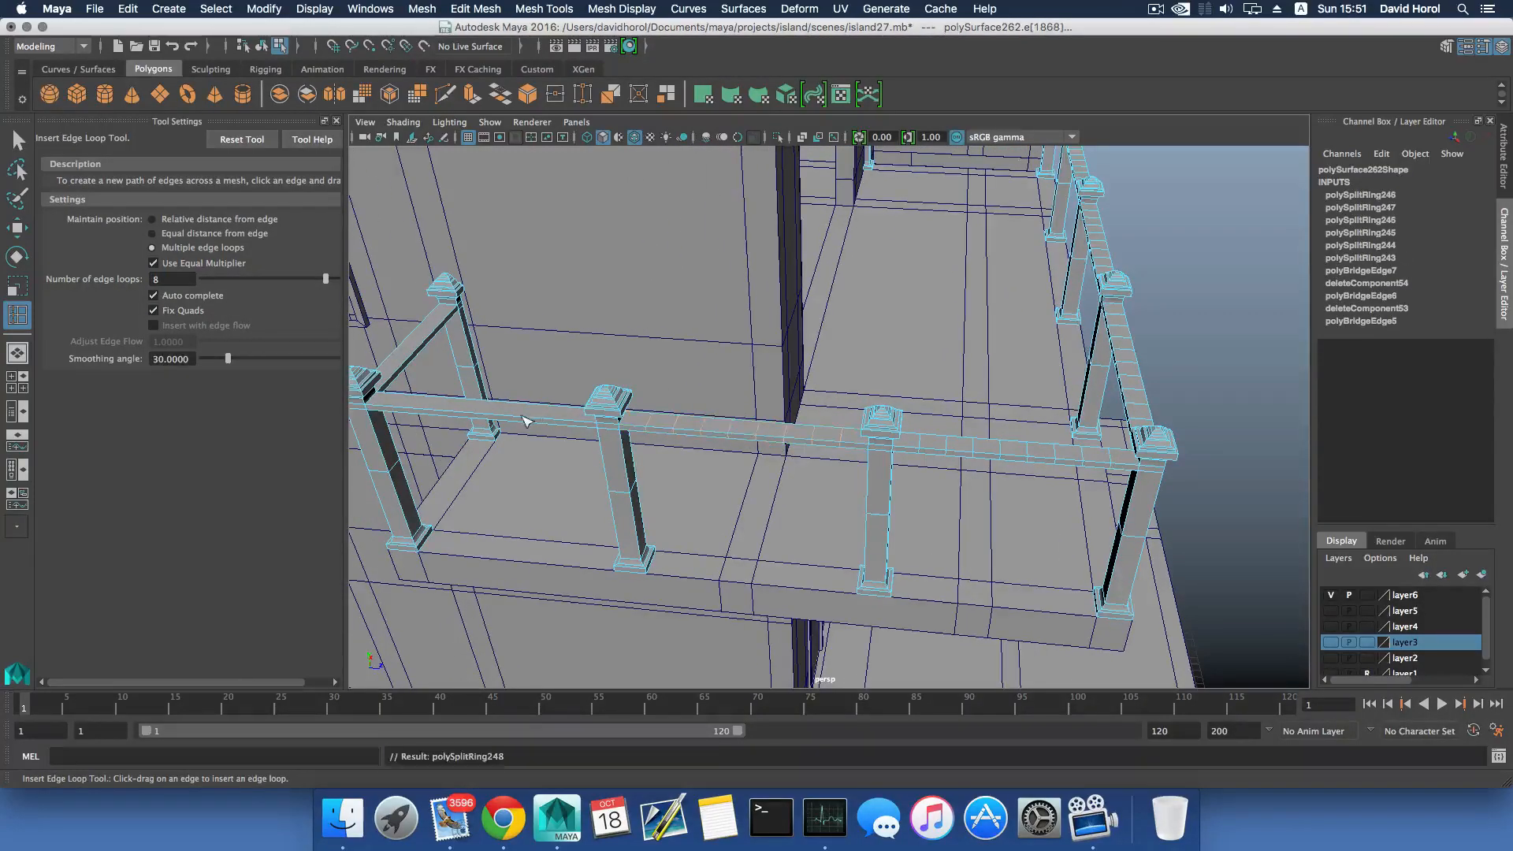
{"action": "left_click", "coordinate": [522, 418]}
Select five alternating underside faces of the front rail segment beside the short return rail.
{"action": "left_click_drag", "start_coordinate": [950, 435], "coordinate": [1149, 405], "text": "alt"}
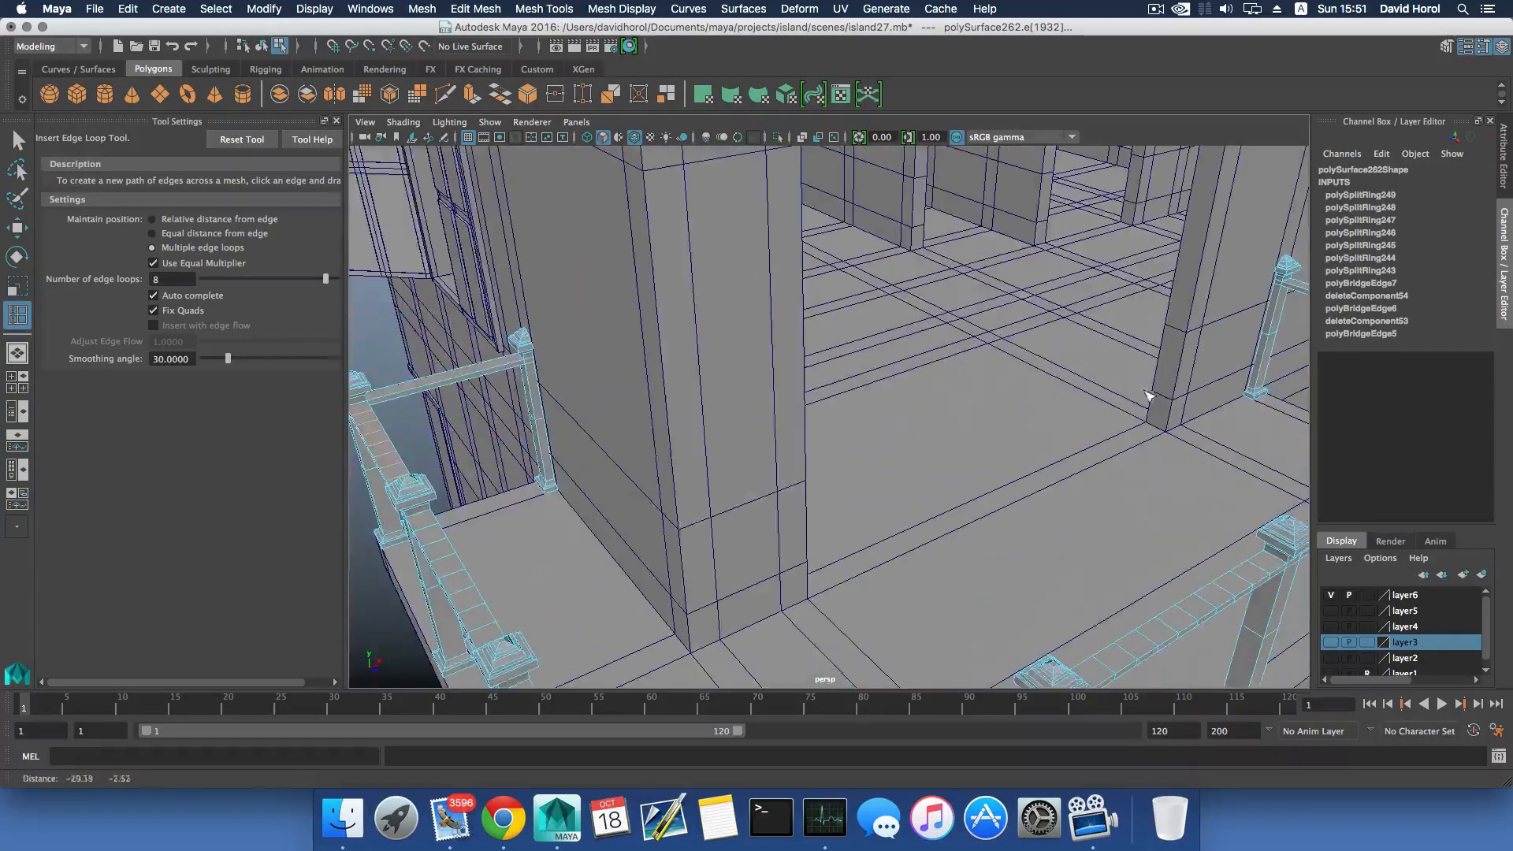
{"action": "left_click_drag", "start_coordinate": [465, 338], "coordinate": [930, 453], "text": "alt"}
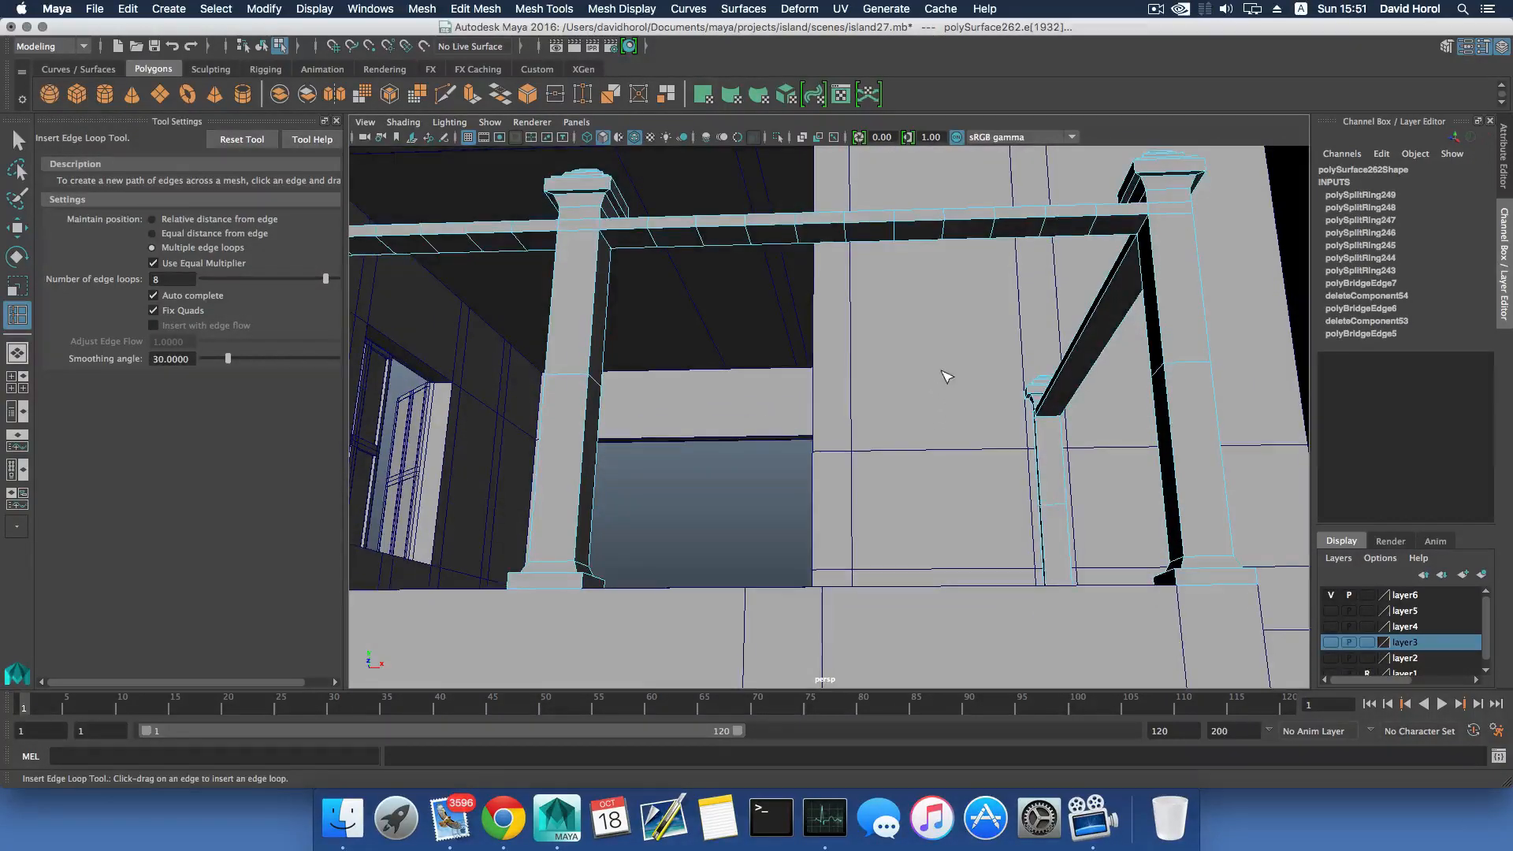
{"action": "right_click_drag", "start_coordinate": [956, 240], "coordinate": [962, 262]}
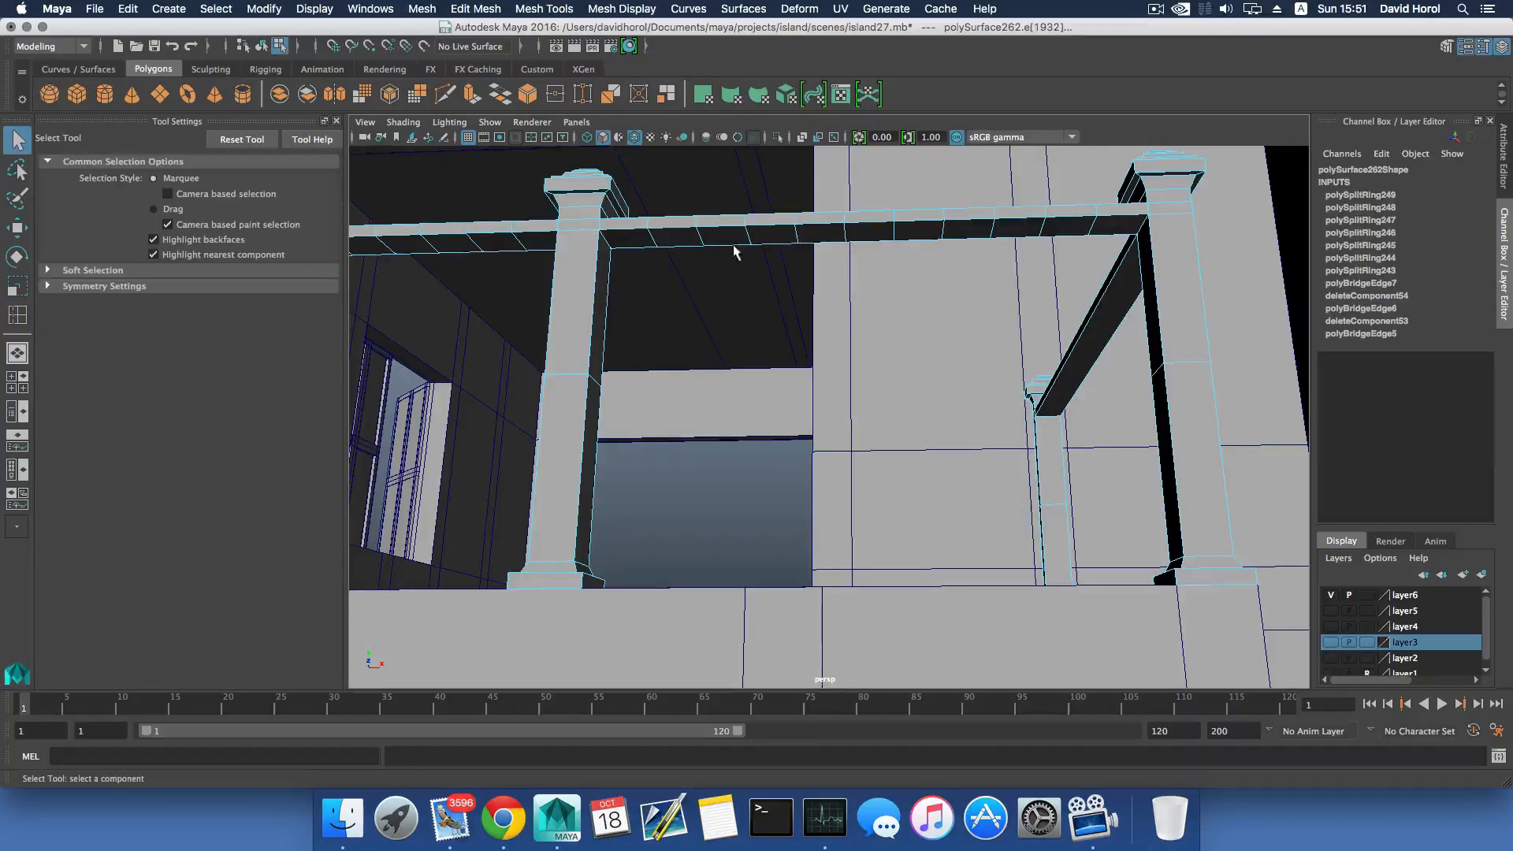
{"action": "left_click", "coordinate": [688, 240]}
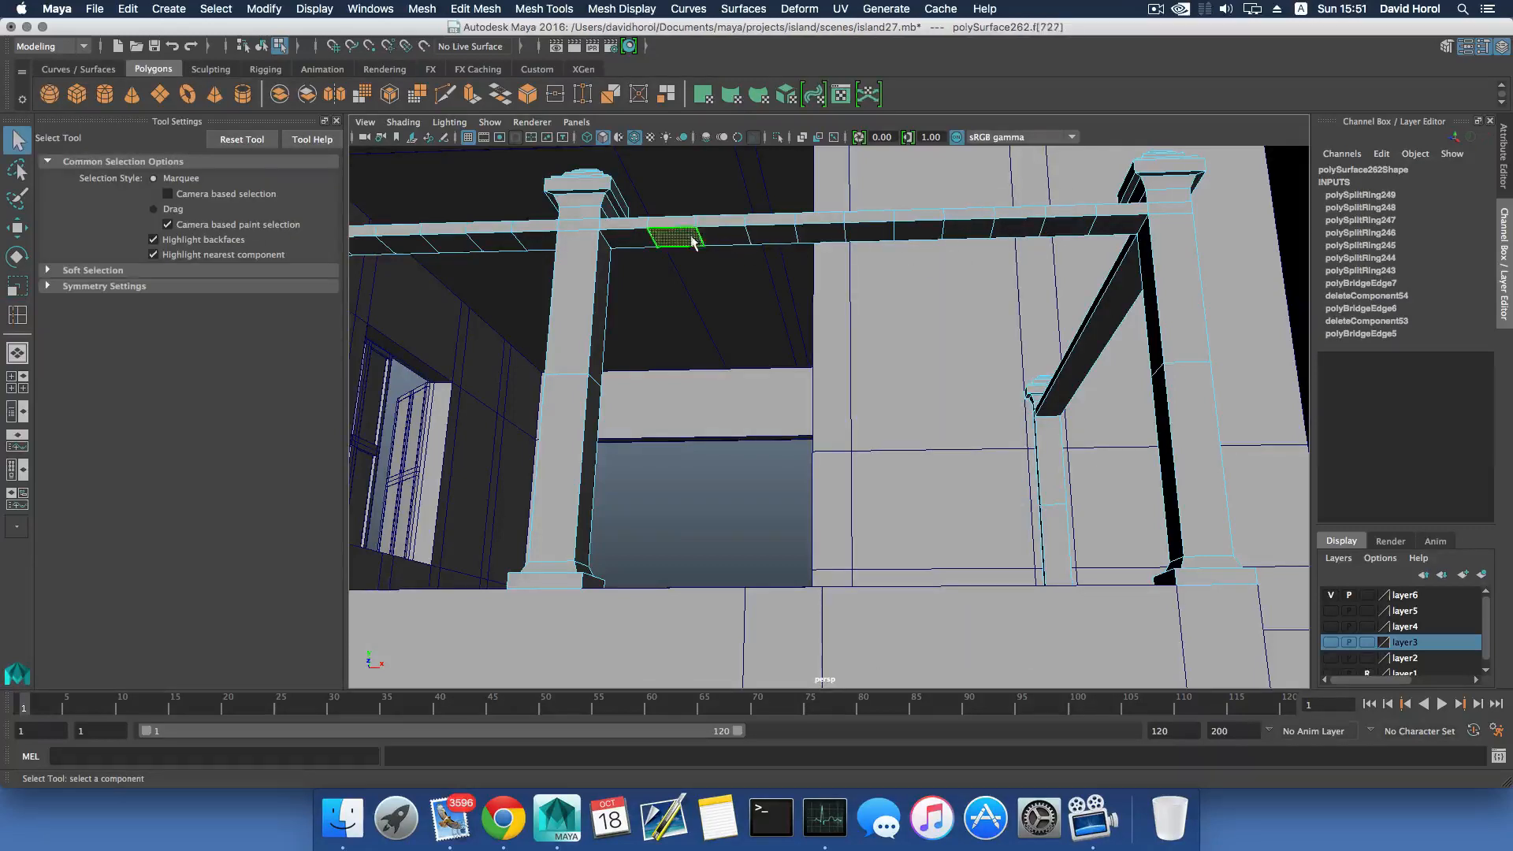
{"action": "left_click", "coordinate": [770, 236], "text": "shift"}
{"action": "left_click", "coordinate": [869, 233], "text": "shift"}
{"action": "left_click", "coordinate": [968, 229], "text": "shift"}
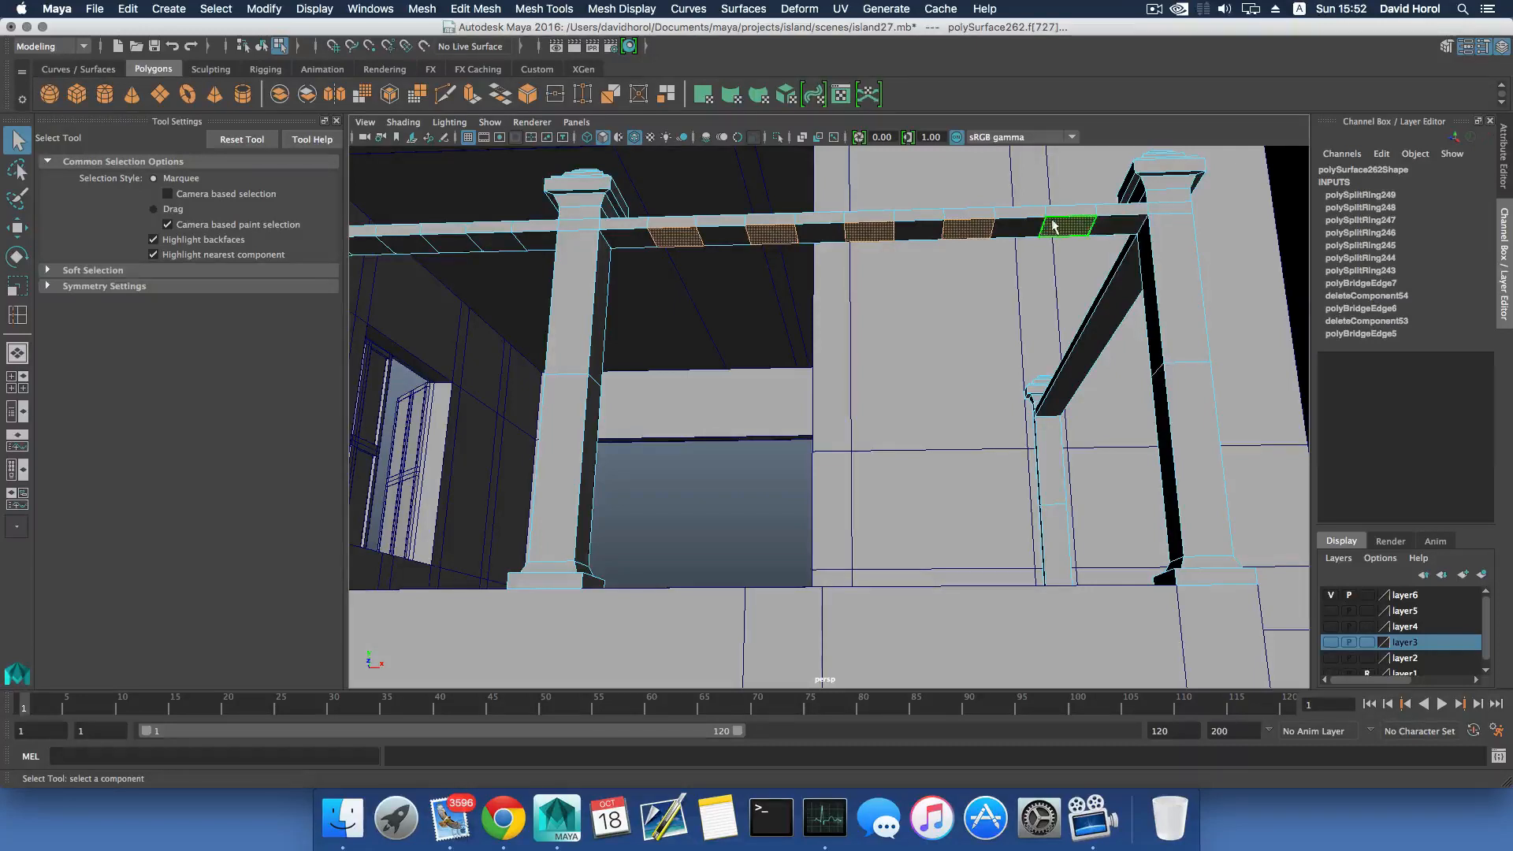
{"action": "left_click", "coordinate": [1060, 229], "text": "shift"}
Add five alternating underside faces of the second front rail segment to the face selection.
{"action": "right_click_drag", "start_coordinate": [855, 387], "coordinate": [911, 429], "text": "alt"}
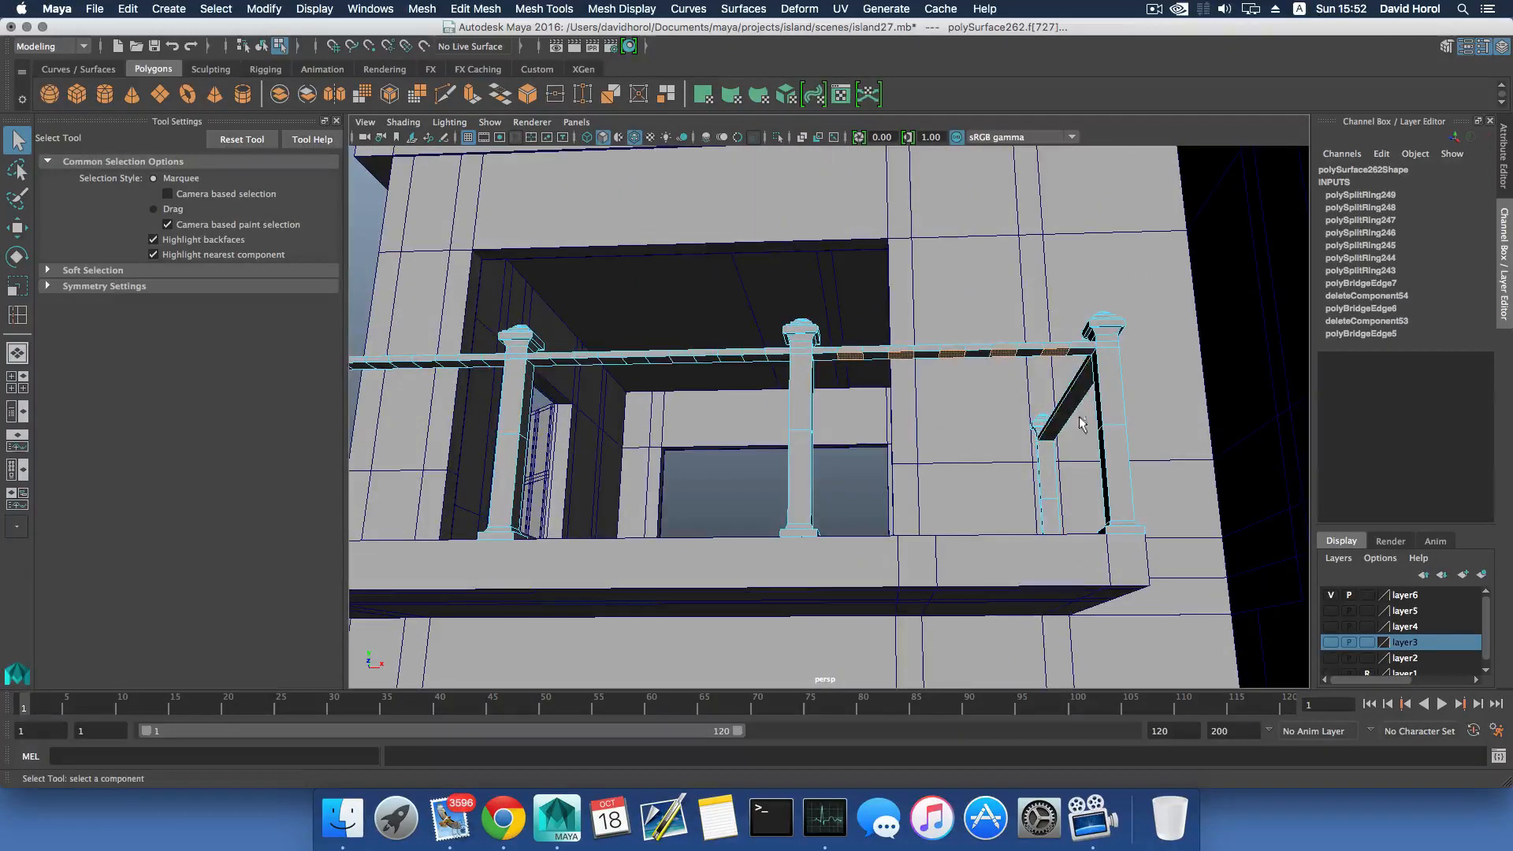
{"action": "left_click_drag", "start_coordinate": [890, 509], "coordinate": [452, 477], "text": "alt"}
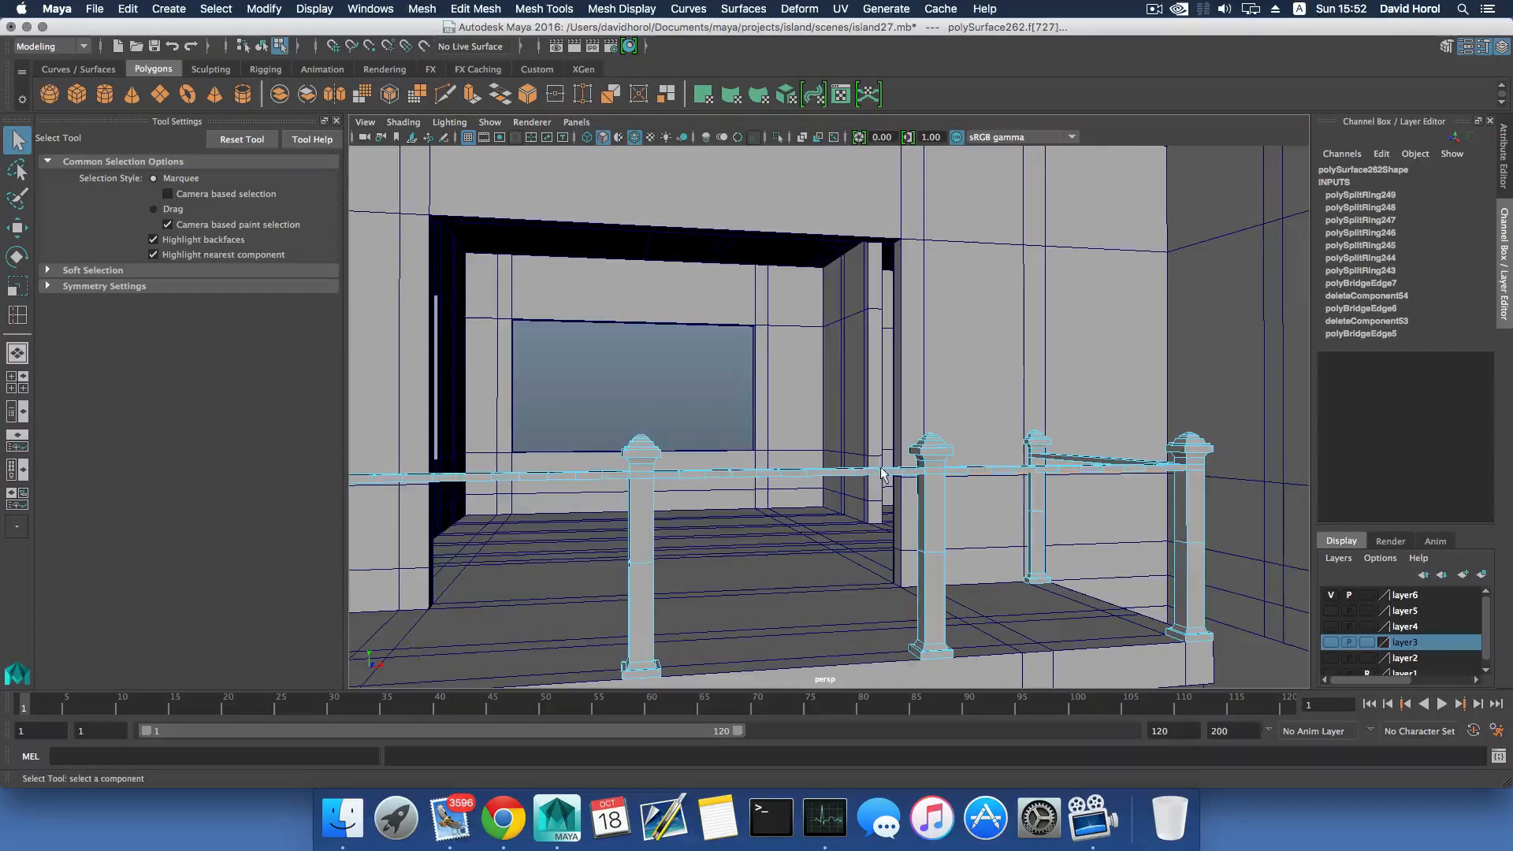
{"action": "left_click_drag", "start_coordinate": [881, 473], "coordinate": [798, 419], "text": "alt"}
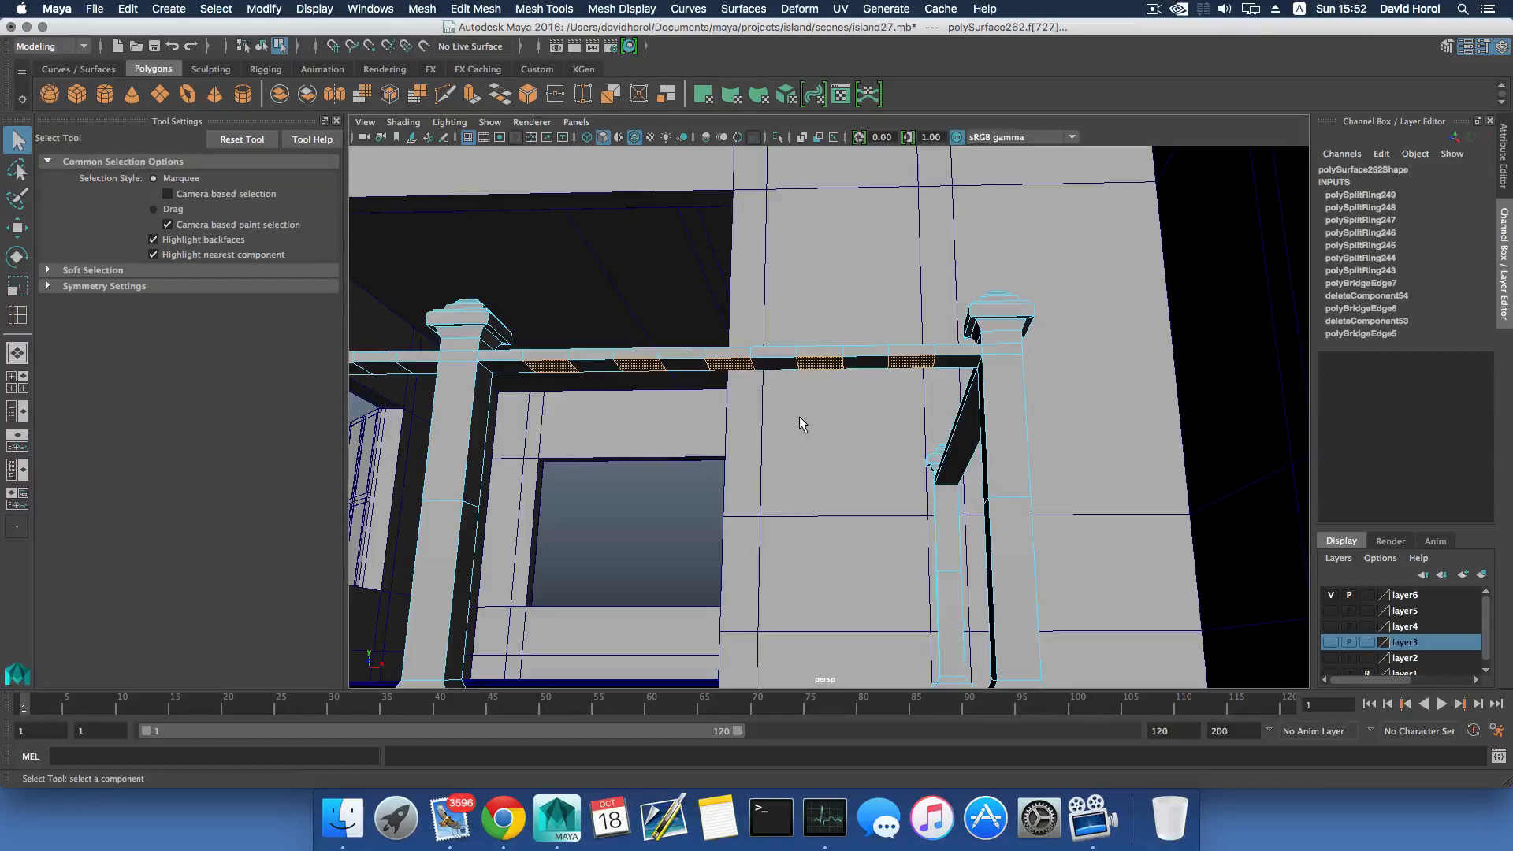
{"action": "left_click_drag", "start_coordinate": [815, 417], "coordinate": [777, 433], "text": "alt"}
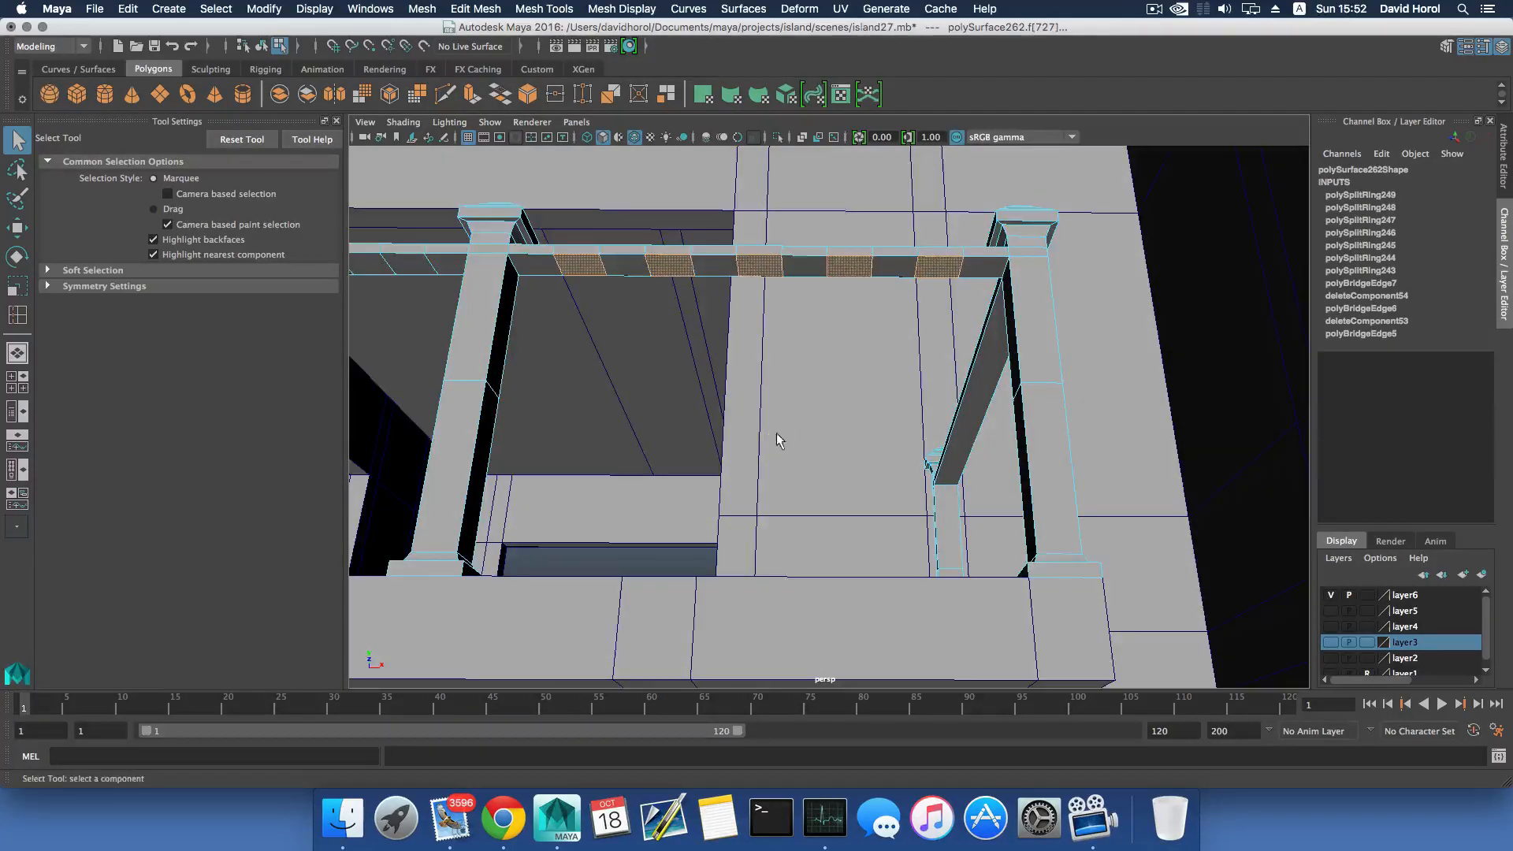
{"action": "left_click_drag", "start_coordinate": [731, 358], "coordinate": [824, 453], "text": "alt"}
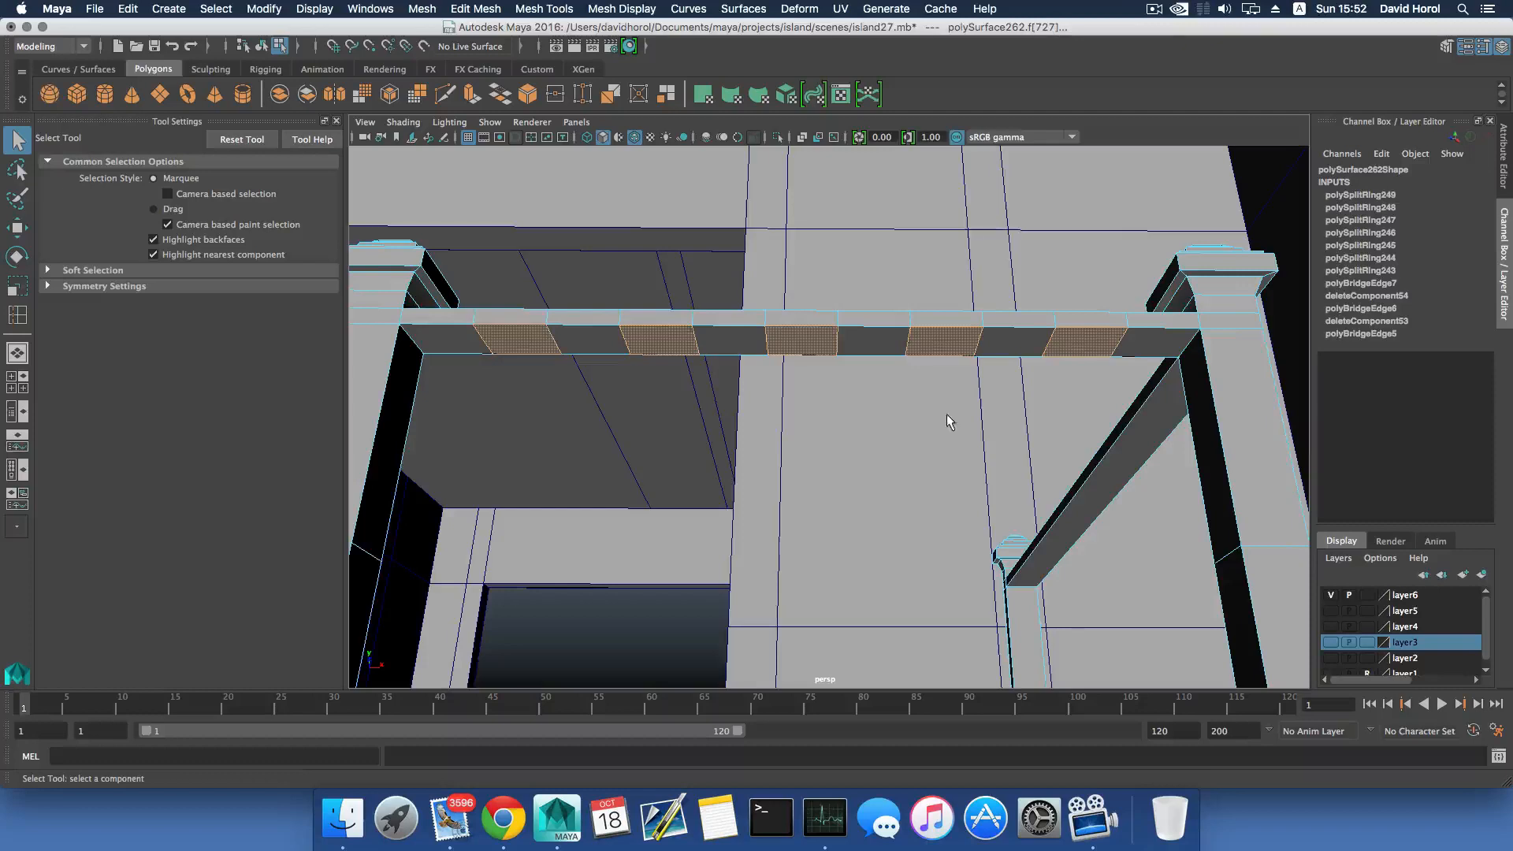
{"action": "scroll", "coordinate": [938, 386], "scroll_direction": "down", "scroll_amount": 4}
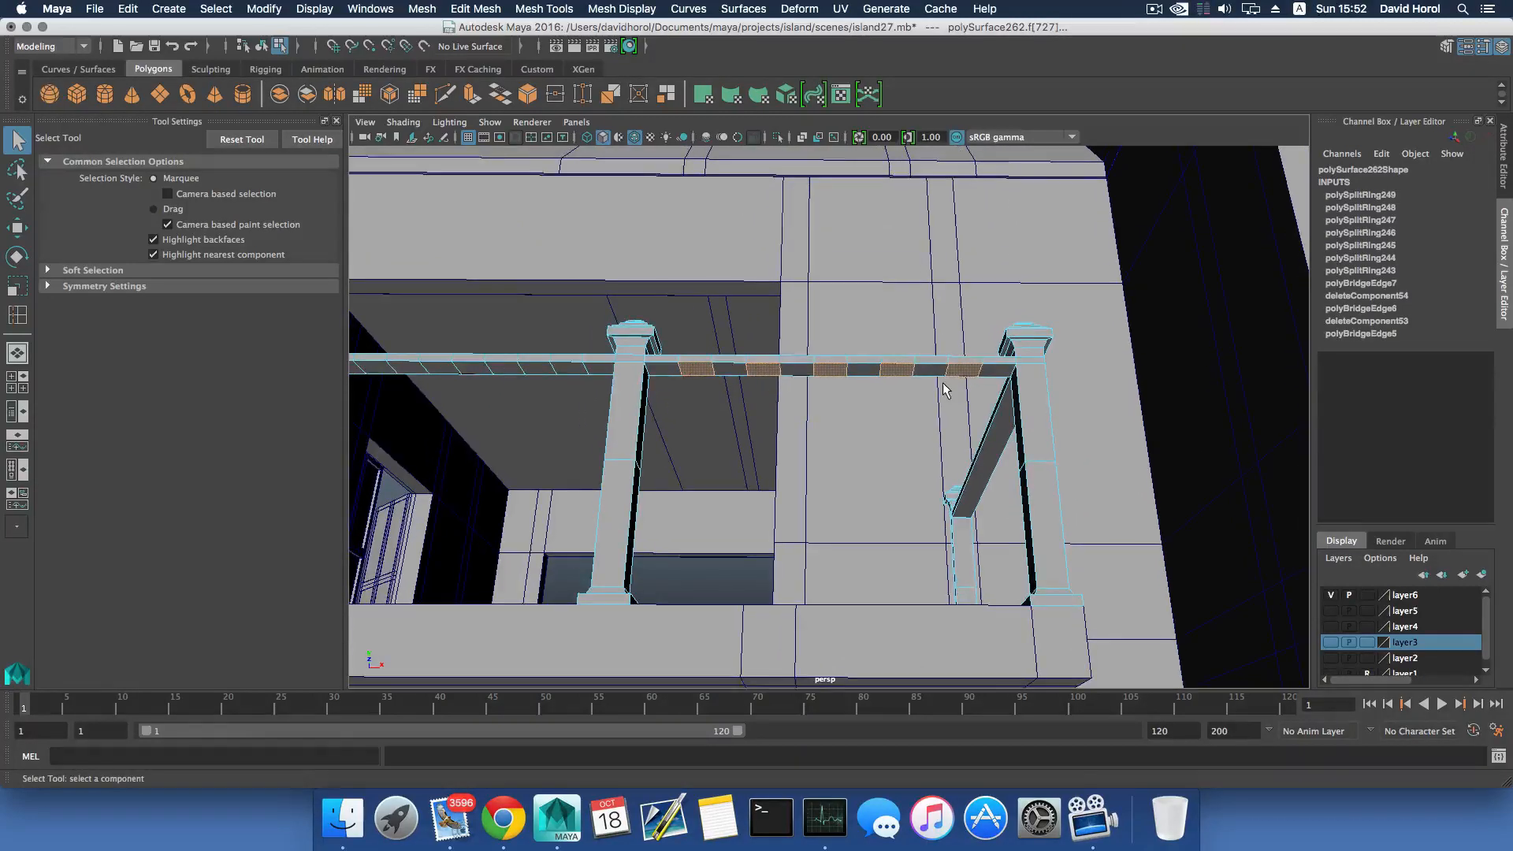
{"action": "left_click_drag", "start_coordinate": [852, 391], "coordinate": [832, 388], "text": "alt"}
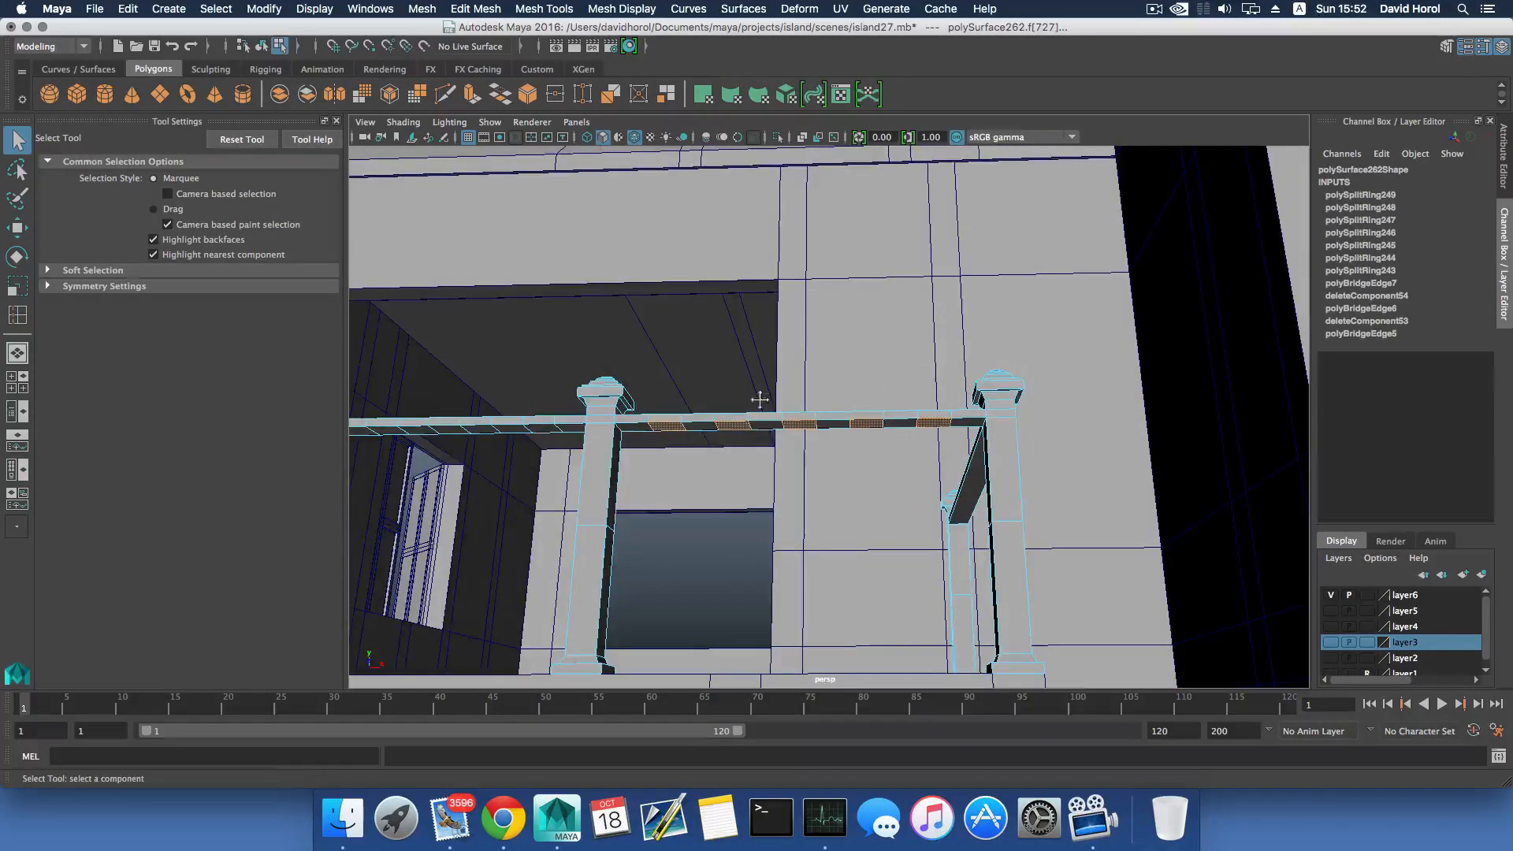
{"action": "middle_click_drag", "start_coordinate": [760, 399], "coordinate": [851, 363], "text": "alt"}
{"action": "left_click", "coordinate": [791, 350], "text": "shift"}
{"action": "left_click", "coordinate": [732, 346], "text": "shift"}
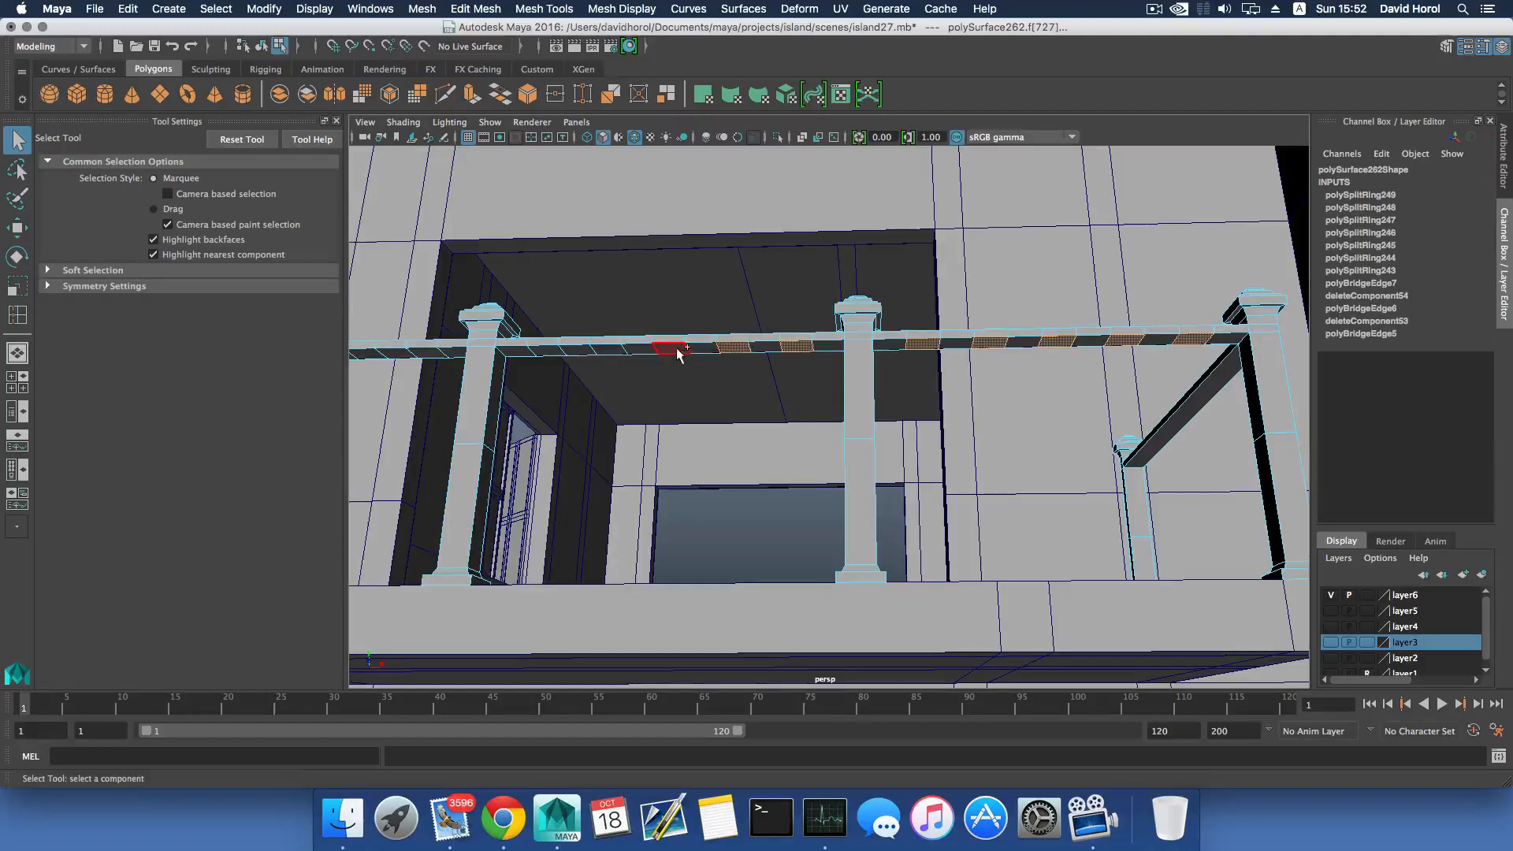
{"action": "left_click", "coordinate": [674, 347], "text": "shift"}
{"action": "left_click", "coordinate": [611, 348], "text": "shift"}
{"action": "left_click", "coordinate": [552, 355], "text": "shift"}
Add five alternating underside faces of the third front rail segment to the face selection.
{"action": "middle_click_drag", "start_coordinate": [597, 383], "coordinate": [743, 340], "text": "alt"}
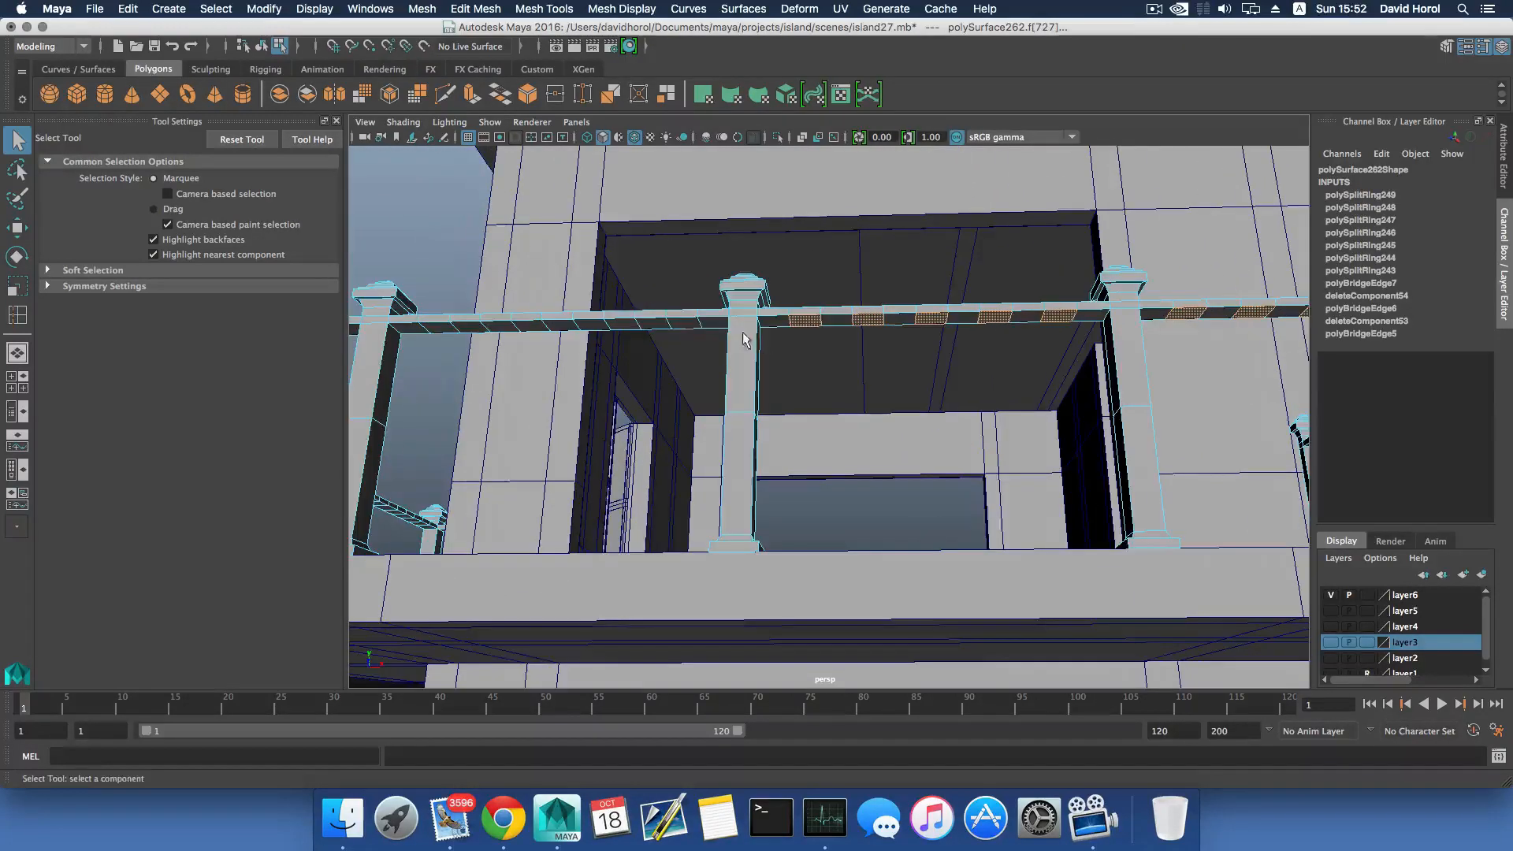
{"action": "left_click", "coordinate": [676, 329], "text": "shift"}
{"action": "left_click", "coordinate": [619, 328], "text": "shift"}
{"action": "left_click", "coordinate": [556, 327], "text": "shift"}
{"action": "middle_click_drag", "start_coordinate": [556, 327], "coordinate": [931, 363], "text": "alt"}
{"action": "left_click", "coordinate": [720, 331], "text": "shift"}
{"action": "left_click", "coordinate": [668, 331], "text": "shift"}
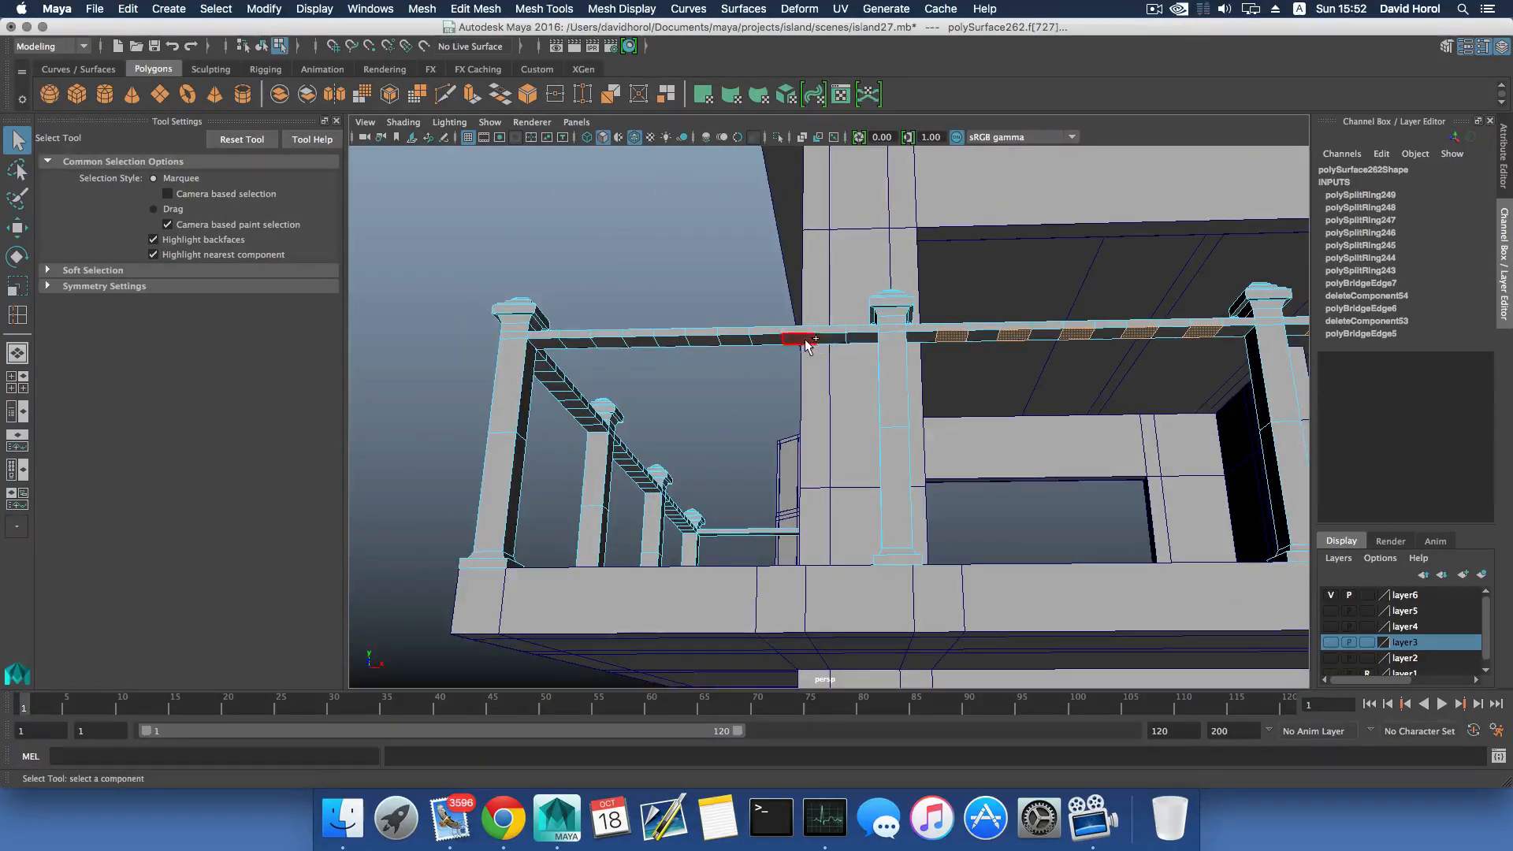
Add five alternating underside faces of the last front rail segment, ending at the far corner post, to the selection.
{"action": "left_click", "coordinate": [829, 338], "text": "shift"}
{"action": "left_click", "coordinate": [764, 339], "text": "shift"}
{"action": "left_click", "coordinate": [712, 342], "text": "shift"}
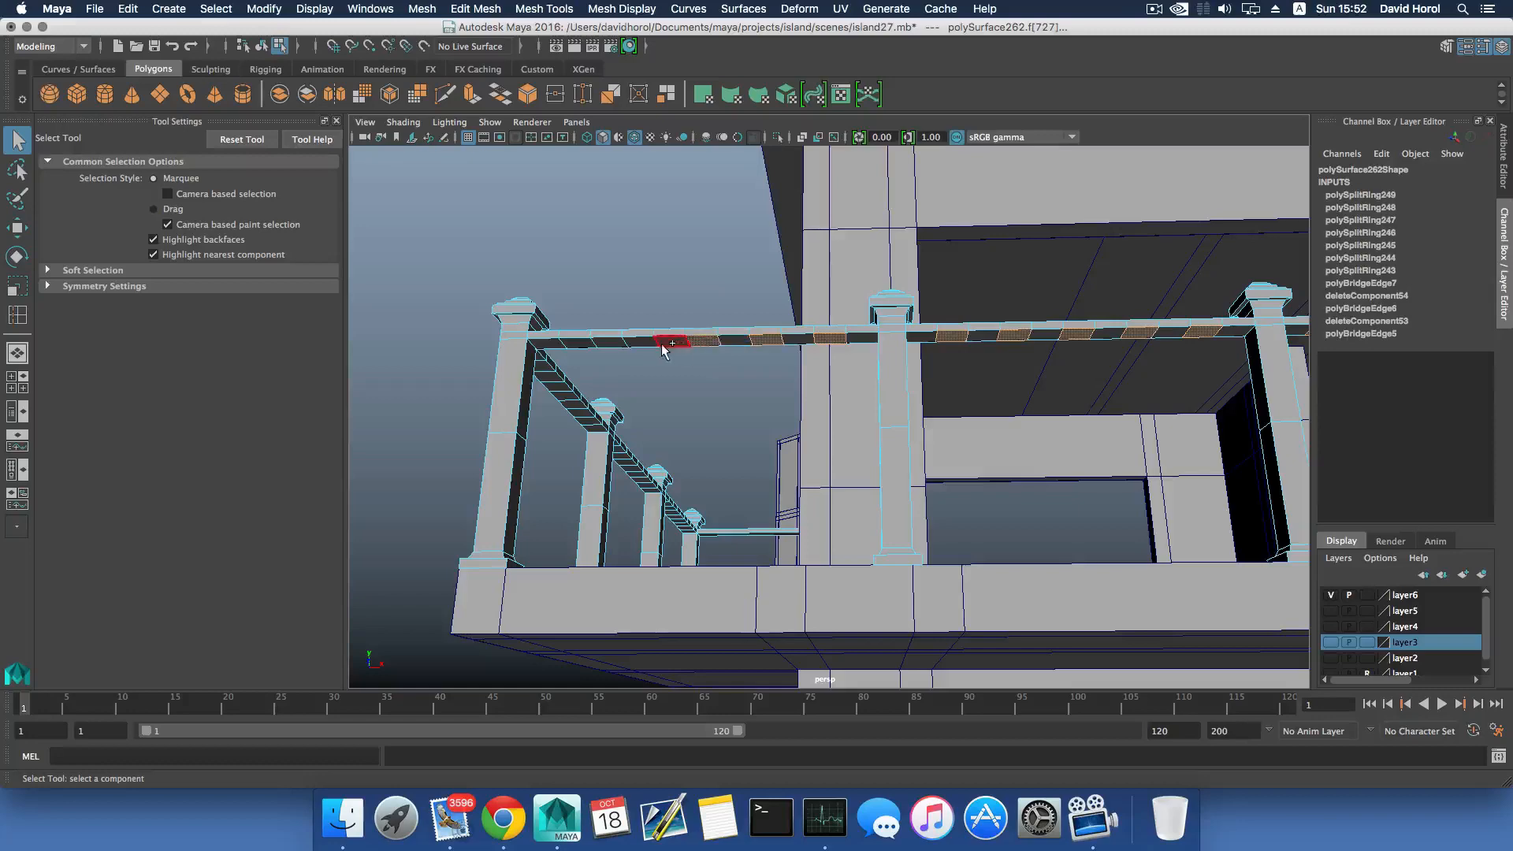
{"action": "left_click", "coordinate": [645, 349], "text": "shift"}
{"action": "left_click", "coordinate": [581, 341], "text": "shift"}
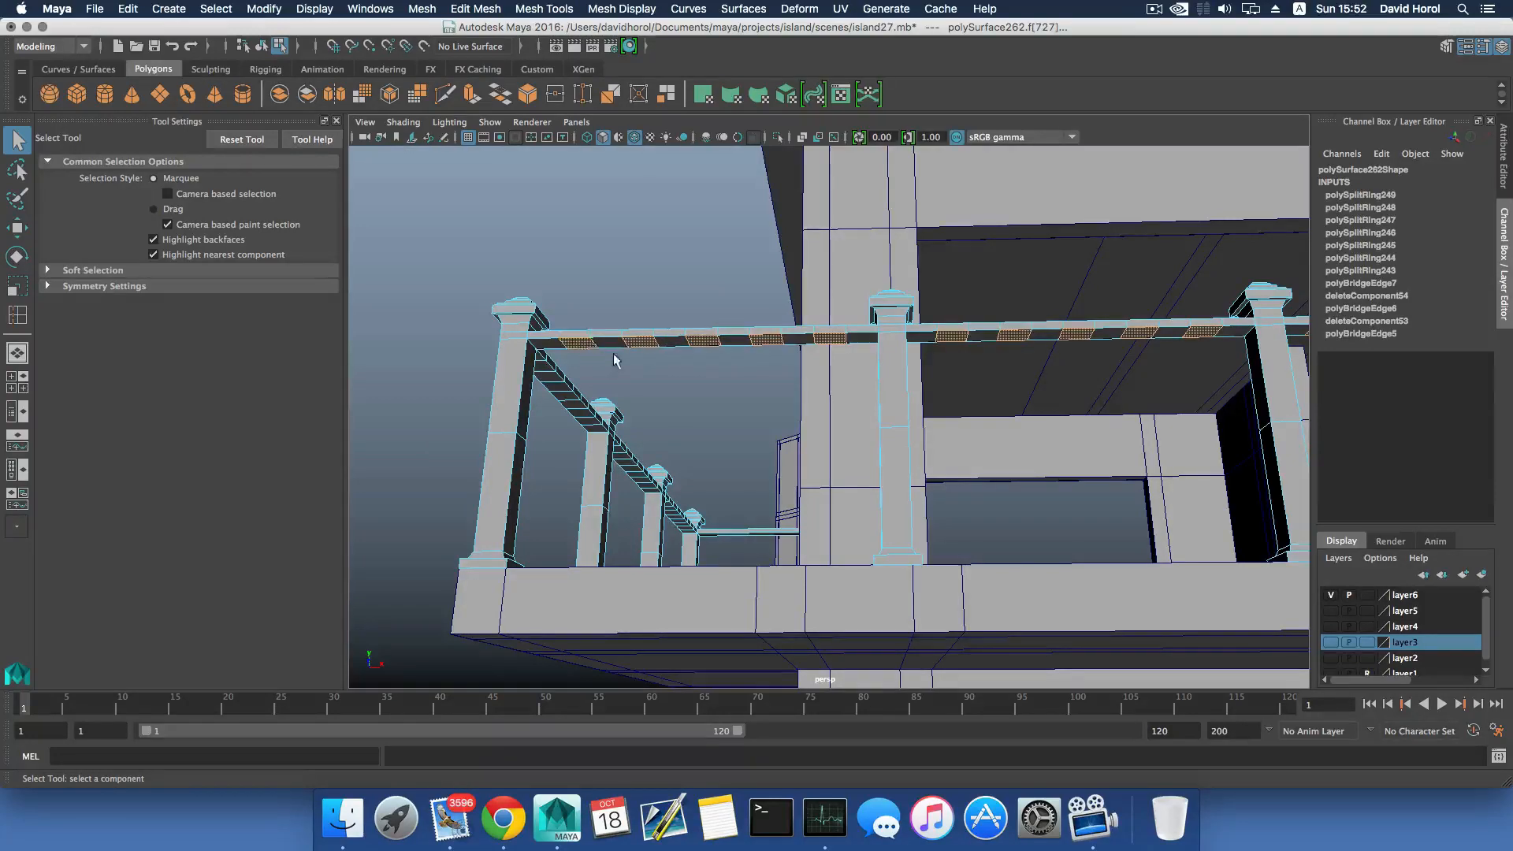
Examine the selected underside faces along the whole front rail from several angles.
{"action": "left_click_drag", "start_coordinate": [618, 352], "coordinate": [682, 372], "text": "alt"}
{"action": "right_click_drag", "start_coordinate": [682, 372], "coordinate": [802, 357], "text": "alt"}
{"action": "right_click_drag", "start_coordinate": [1034, 307], "coordinate": [879, 392], "text": "alt"}
{"action": "left_click_drag", "start_coordinate": [1049, 428], "coordinate": [1052, 441], "text": "alt"}
{"action": "middle_click_drag", "start_coordinate": [1098, 436], "coordinate": [730, 391], "text": "alt"}
{"action": "middle_click_drag", "start_coordinate": [957, 404], "coordinate": [857, 403], "text": "alt"}
{"action": "left_click_drag", "start_coordinate": [857, 403], "coordinate": [871, 397], "text": "alt"}
{"action": "middle_click_drag", "start_coordinate": [871, 401], "coordinate": [760, 395], "text": "alt"}
{"action": "right_click_drag", "start_coordinate": [759, 395], "coordinate": [872, 413], "text": "alt"}
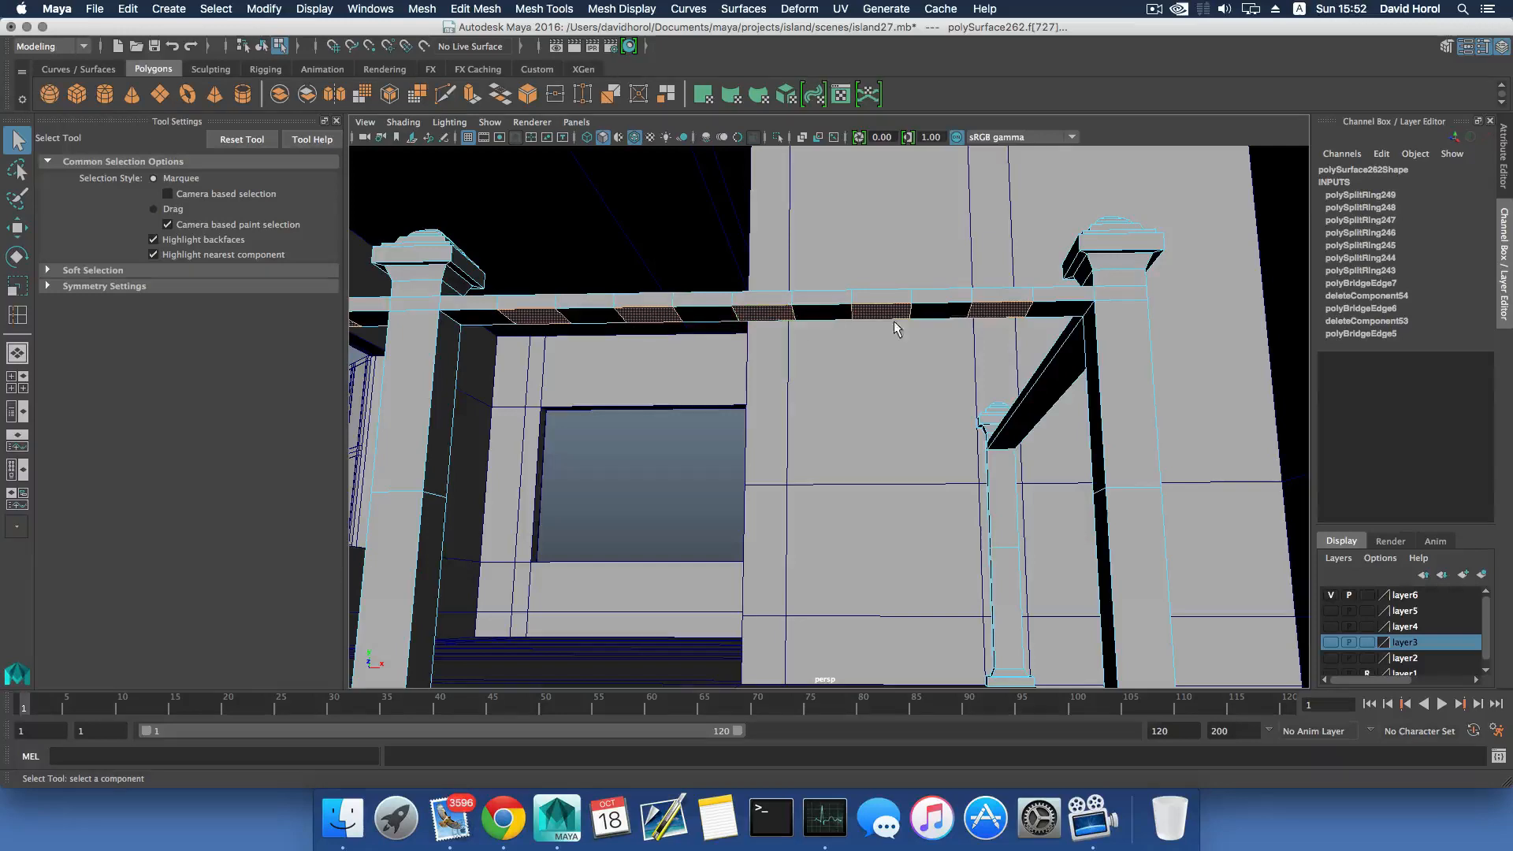
{"action": "scroll", "coordinate": [746, 293], "scroll_direction": "down", "scroll_amount": 5}
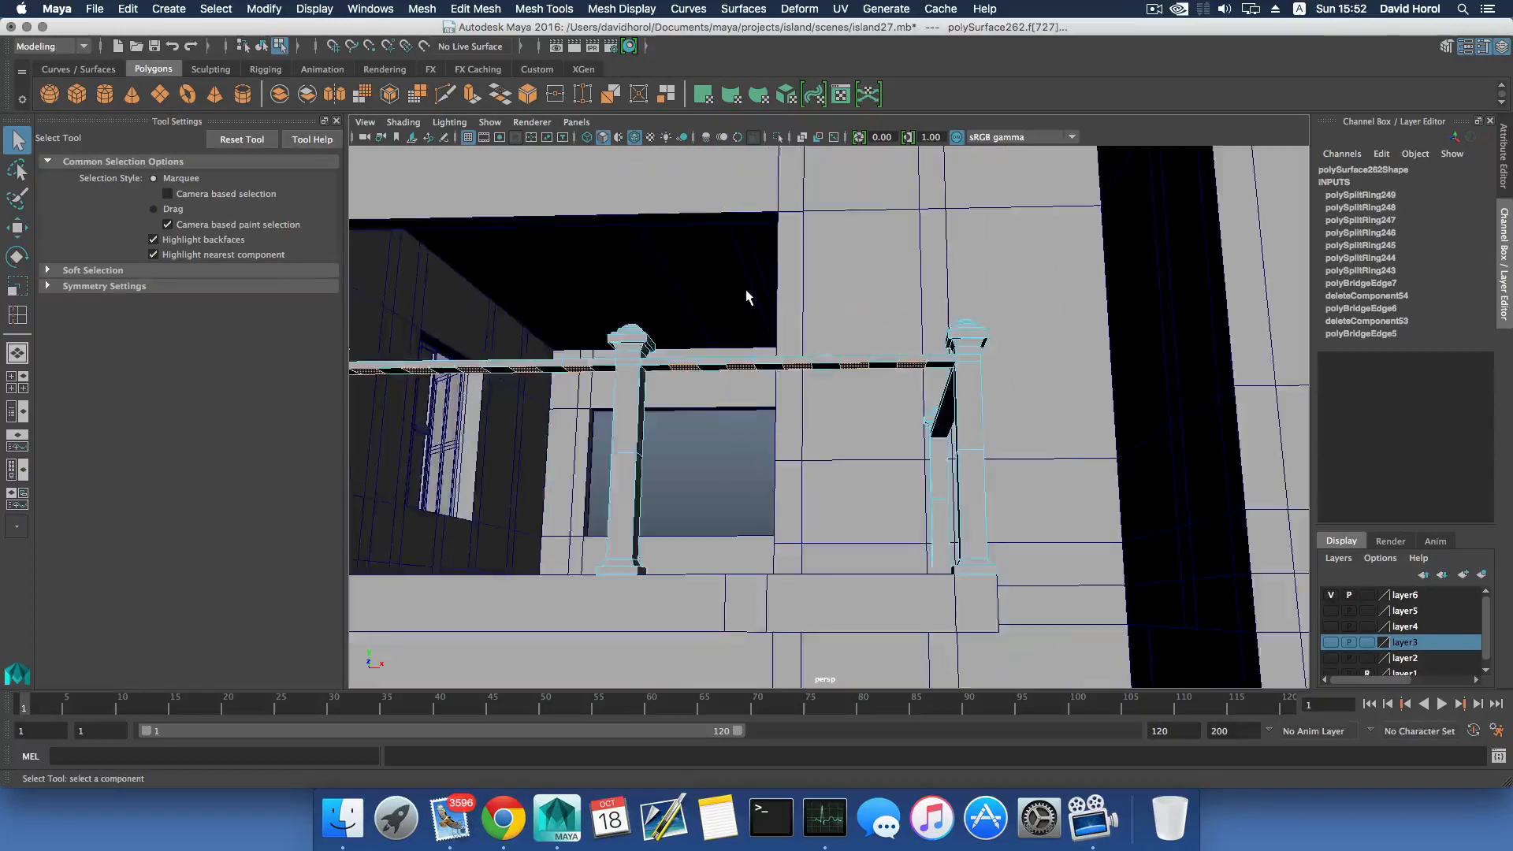
{"action": "left_click_drag", "start_coordinate": [746, 294], "coordinate": [741, 291], "text": "alt"}
{"action": "scroll", "coordinate": [742, 291], "scroll_direction": "up", "scroll_amount": 5}
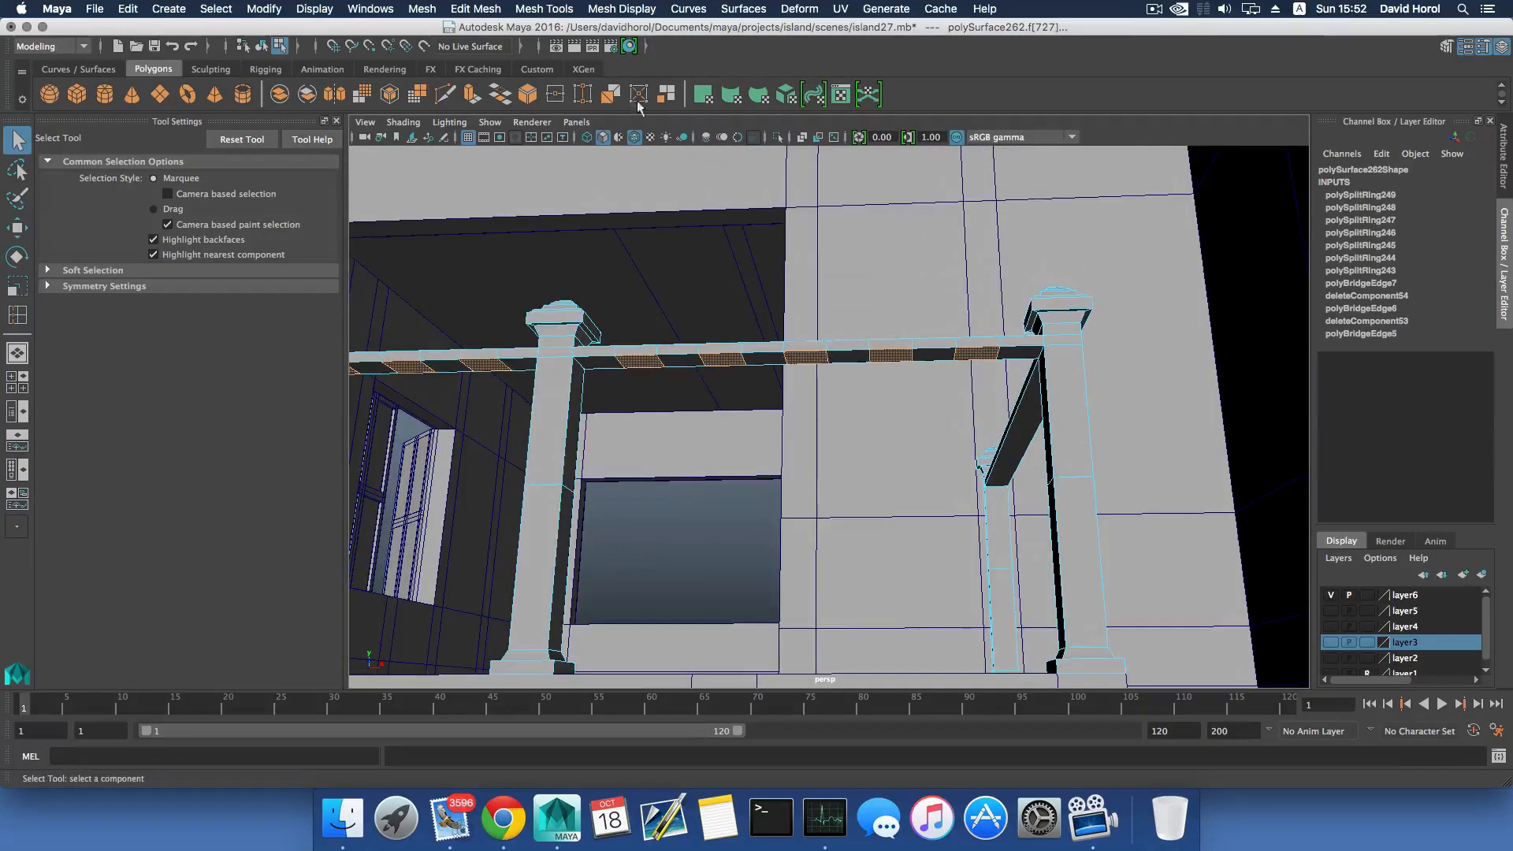
Extrude the selected rail faces in place and inset them with a local scale of 0.719 in X and 0.817 in Y and Z.
{"action": "left_click", "coordinate": [471, 95]}
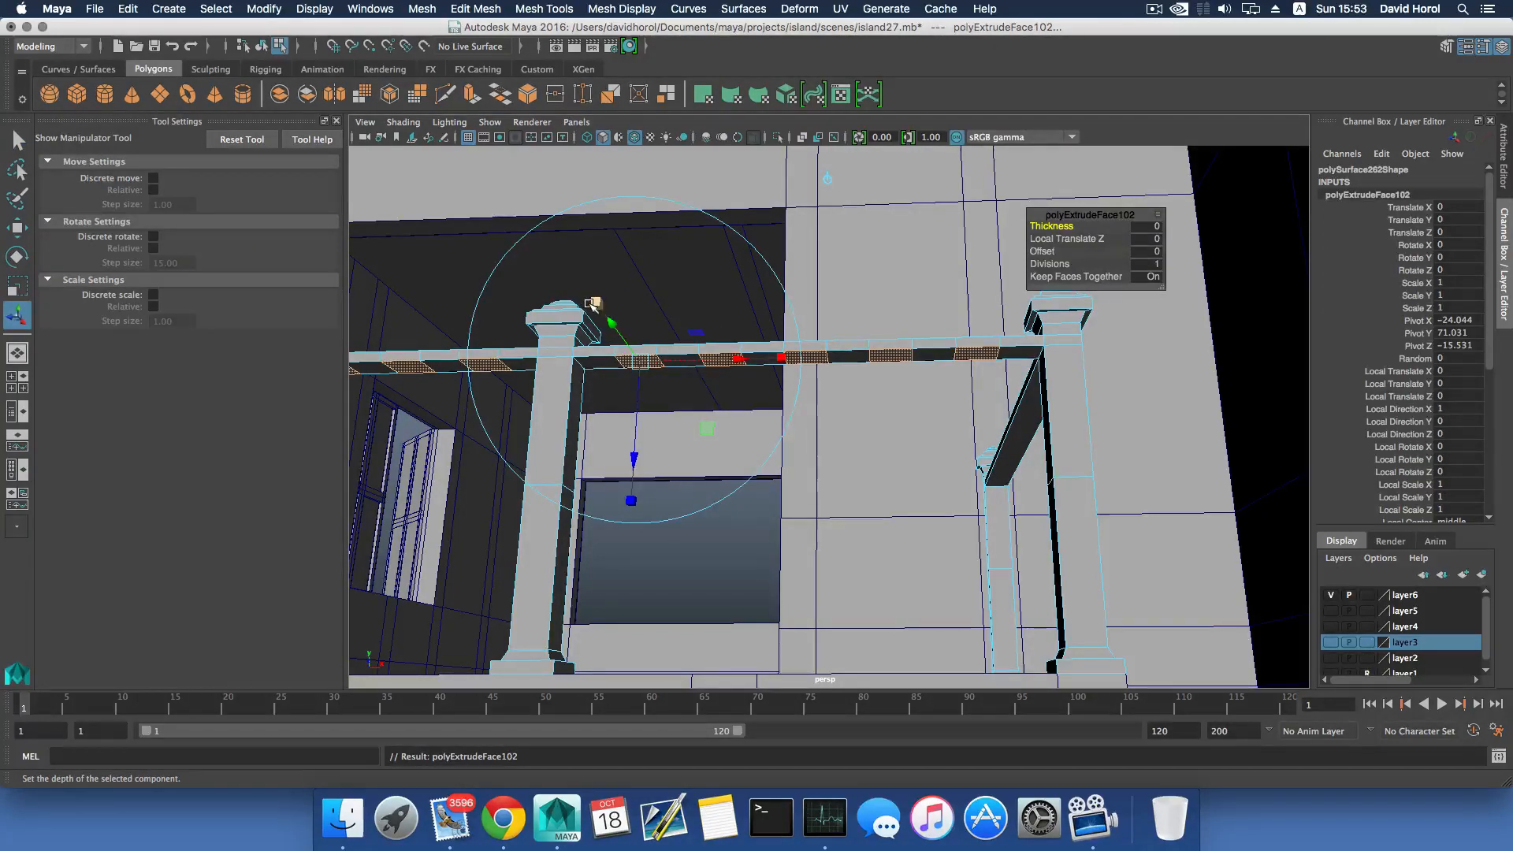
{"action": "left_click", "coordinate": [595, 304]}
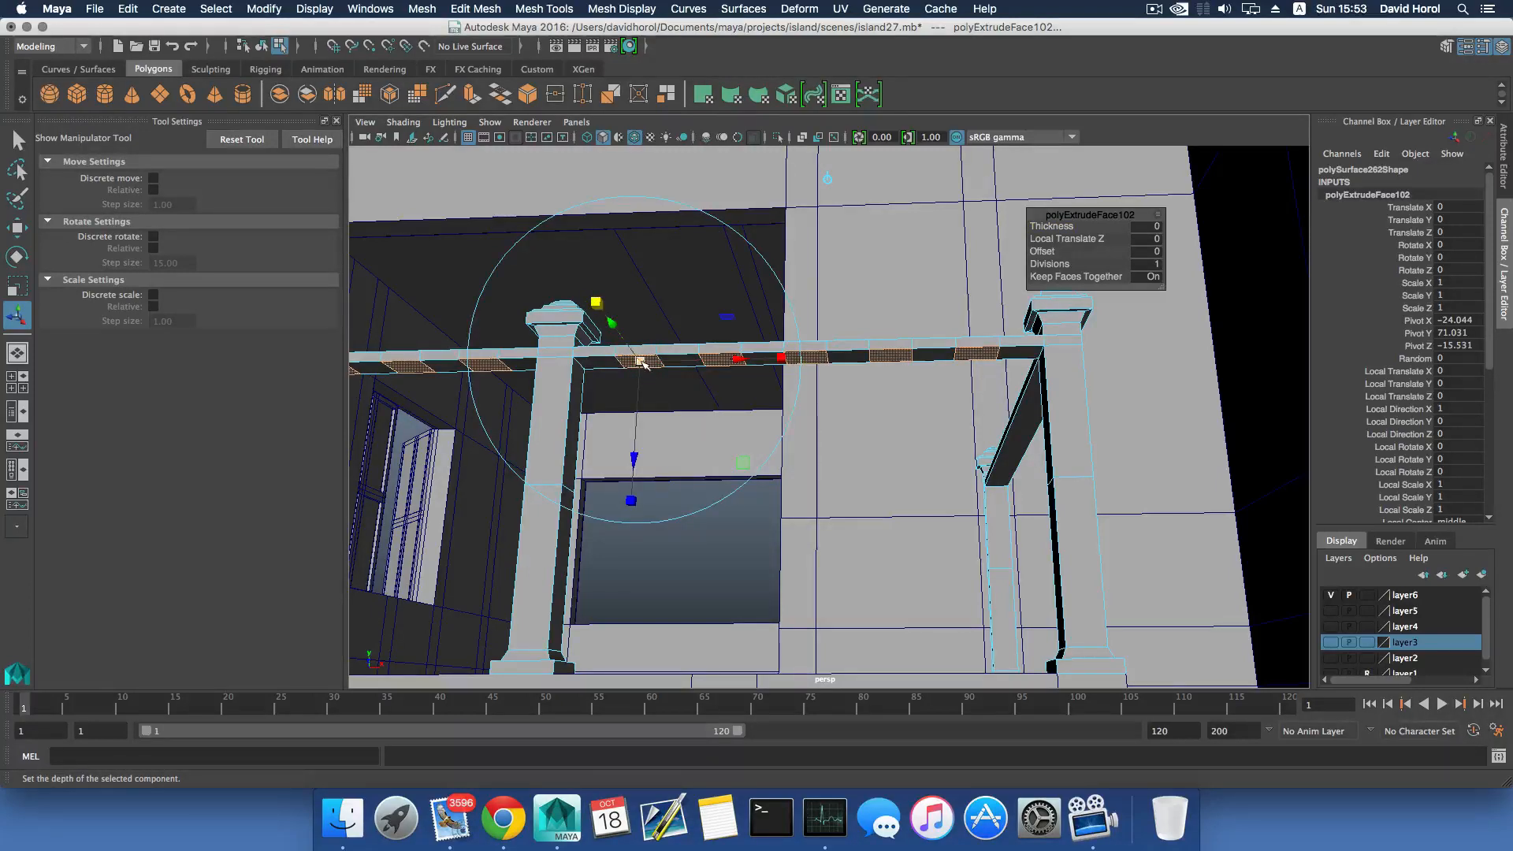
{"action": "left_click_drag", "start_coordinate": [640, 361], "coordinate": [638, 363]}
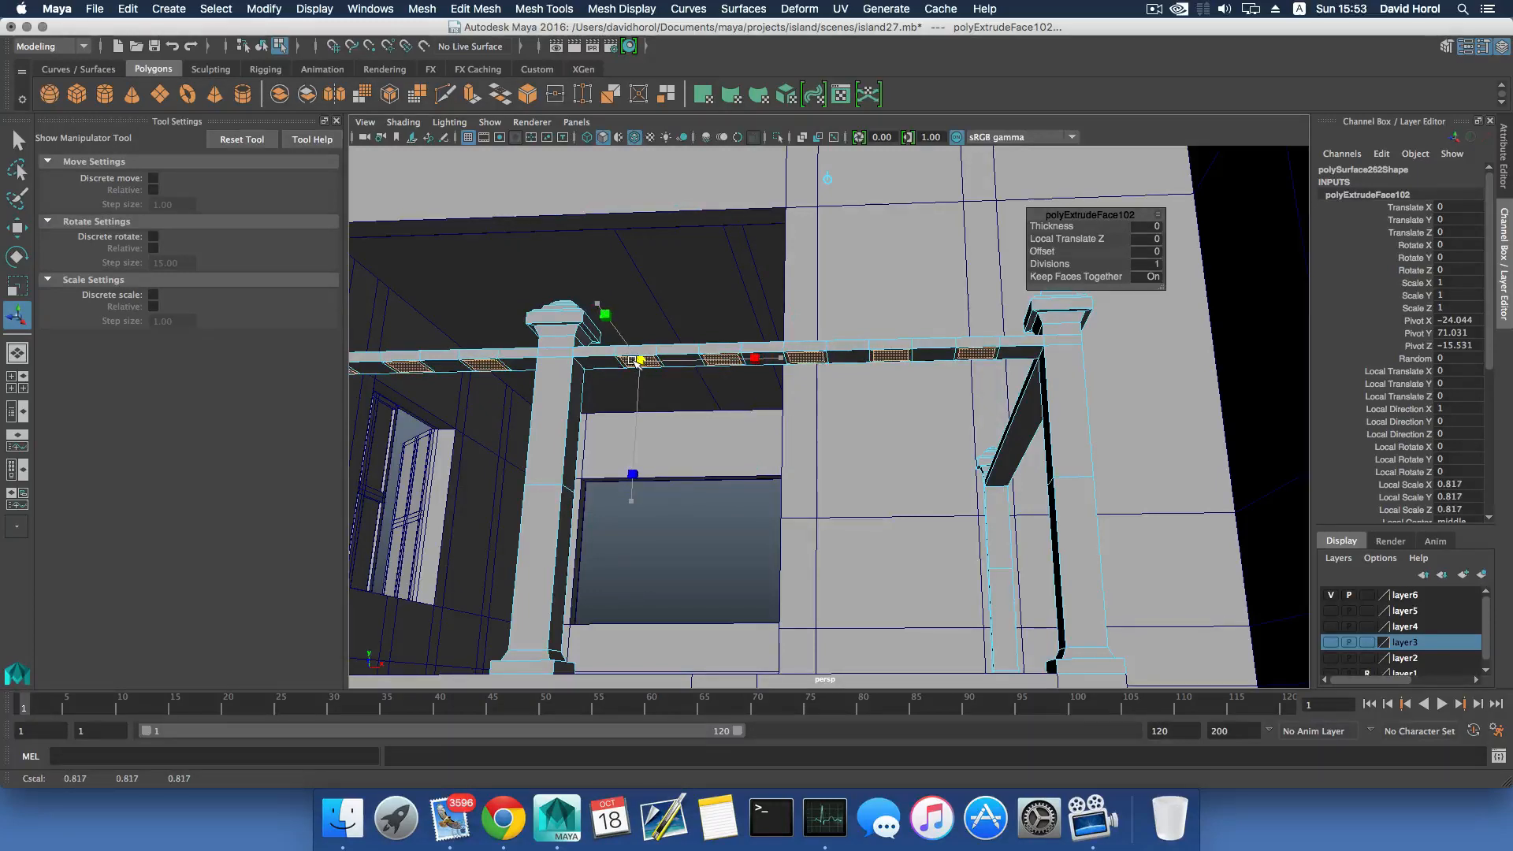
{"action": "left_click_drag", "start_coordinate": [638, 362], "coordinate": [639, 364]}
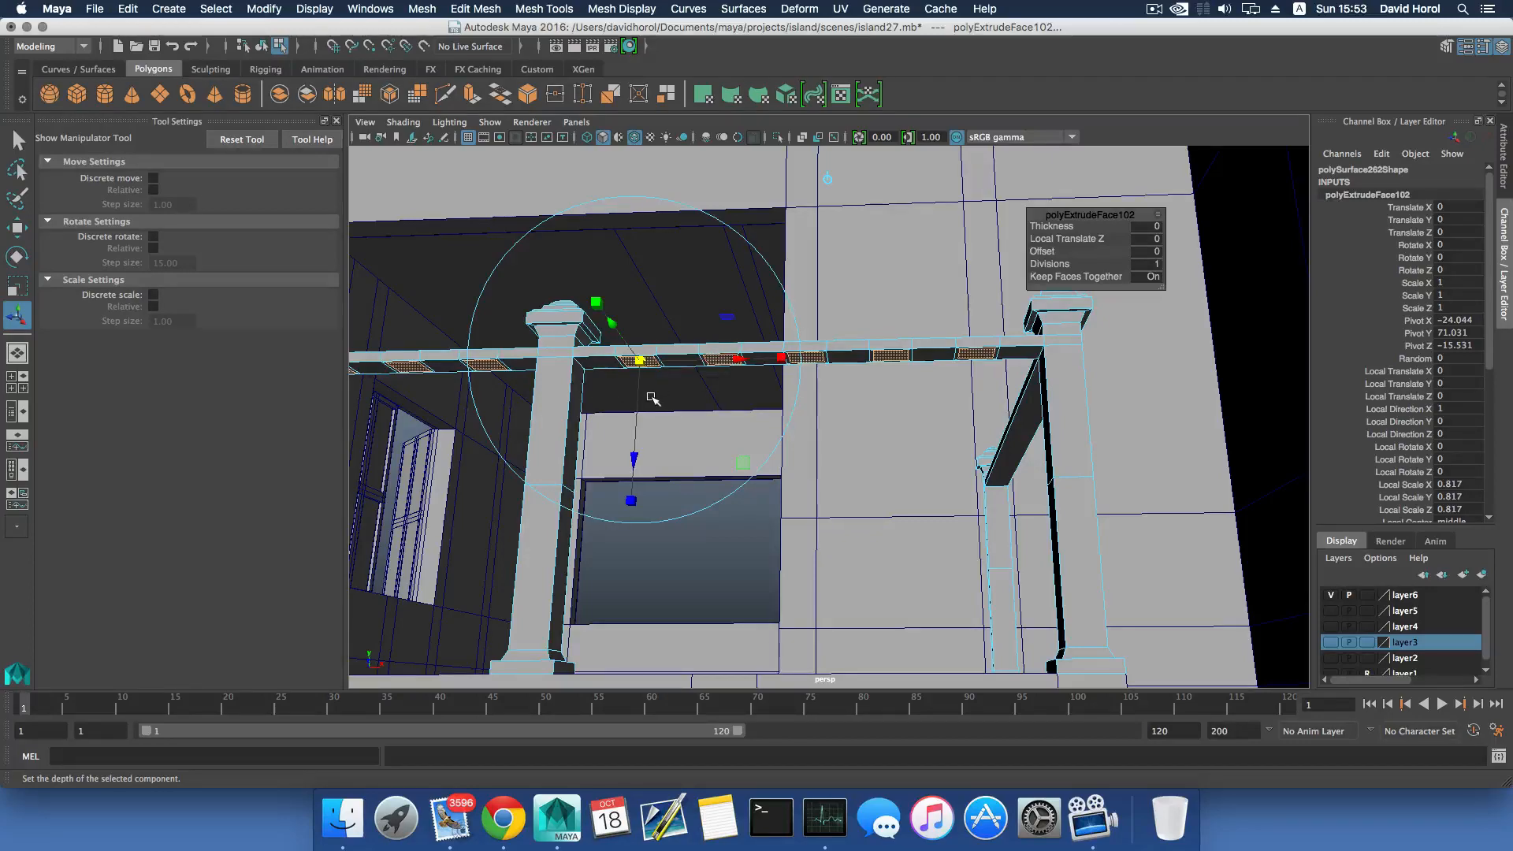
{"action": "right_click_drag", "start_coordinate": [689, 391], "coordinate": [749, 385], "text": "alt"}
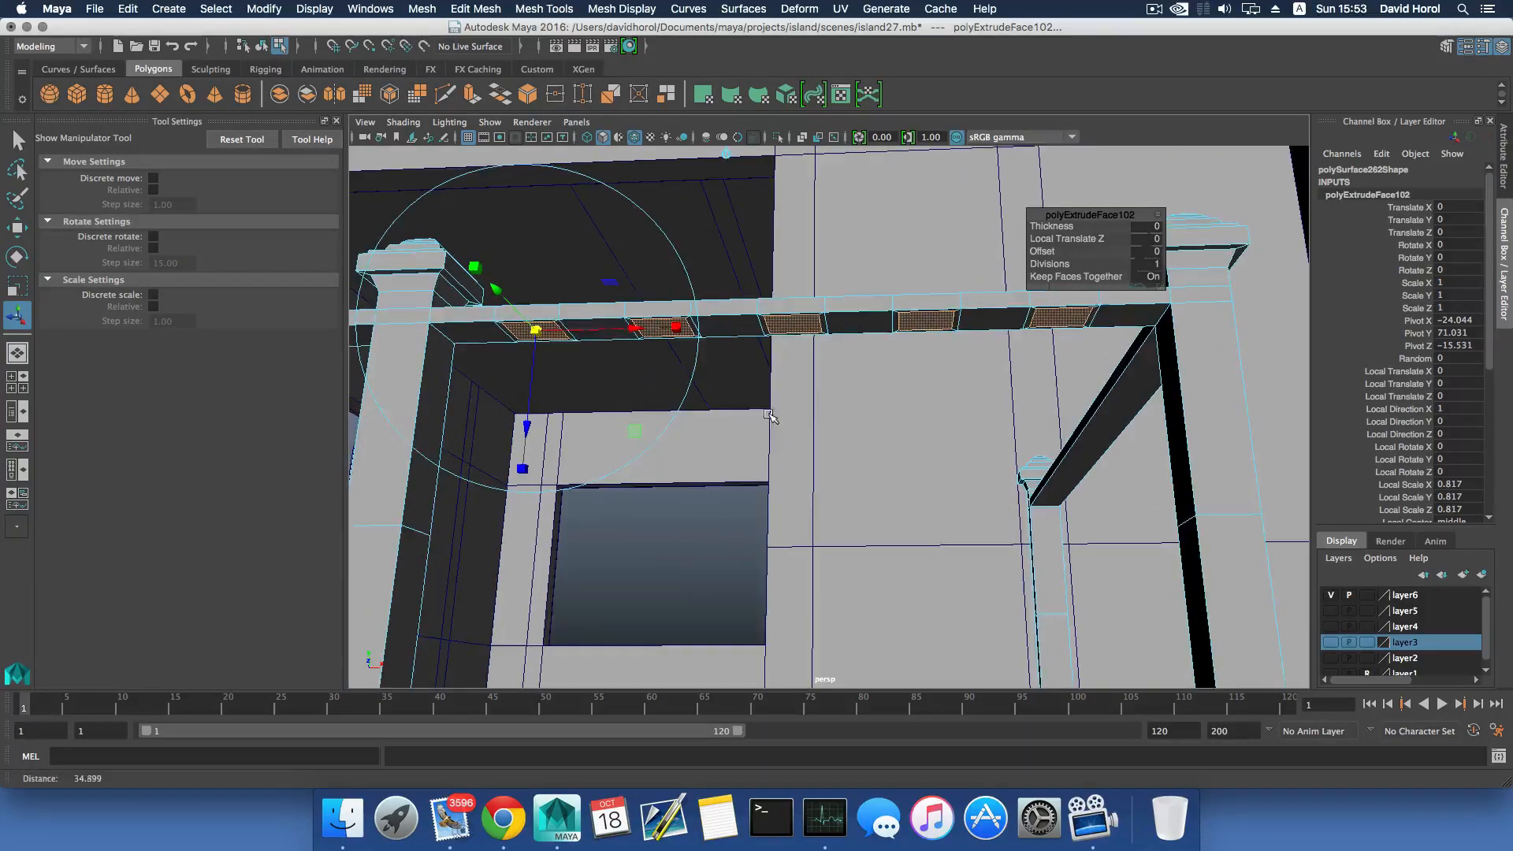
{"action": "middle_click_drag", "start_coordinate": [694, 367], "coordinate": [773, 412], "text": "alt"}
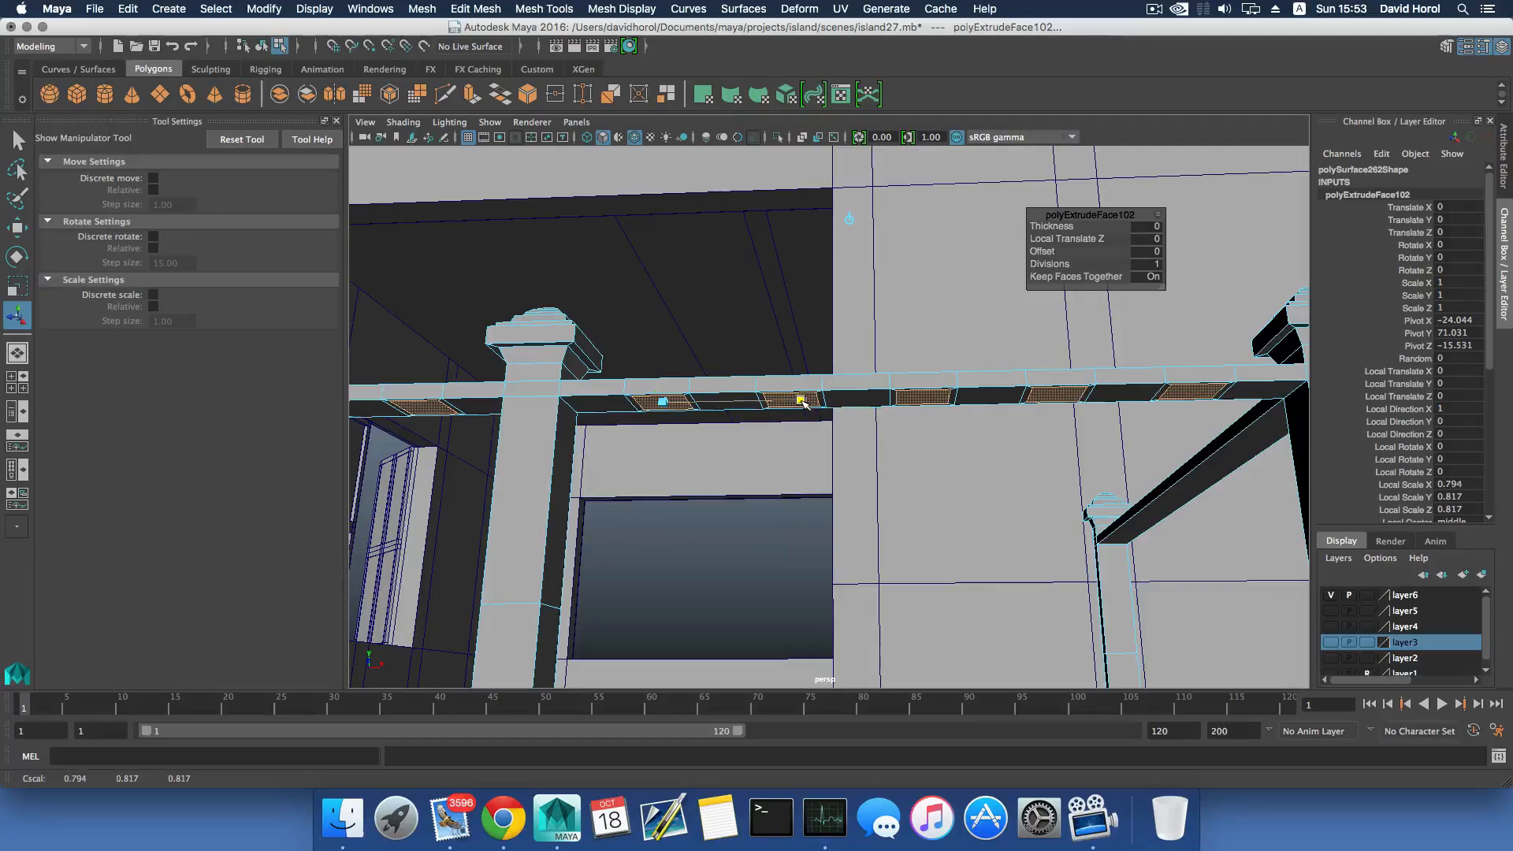
{"action": "left_click_drag", "start_coordinate": [800, 402], "coordinate": [743, 372], "text": "alt"}
{"action": "left_click_drag", "start_coordinate": [709, 312], "coordinate": [704, 310]}
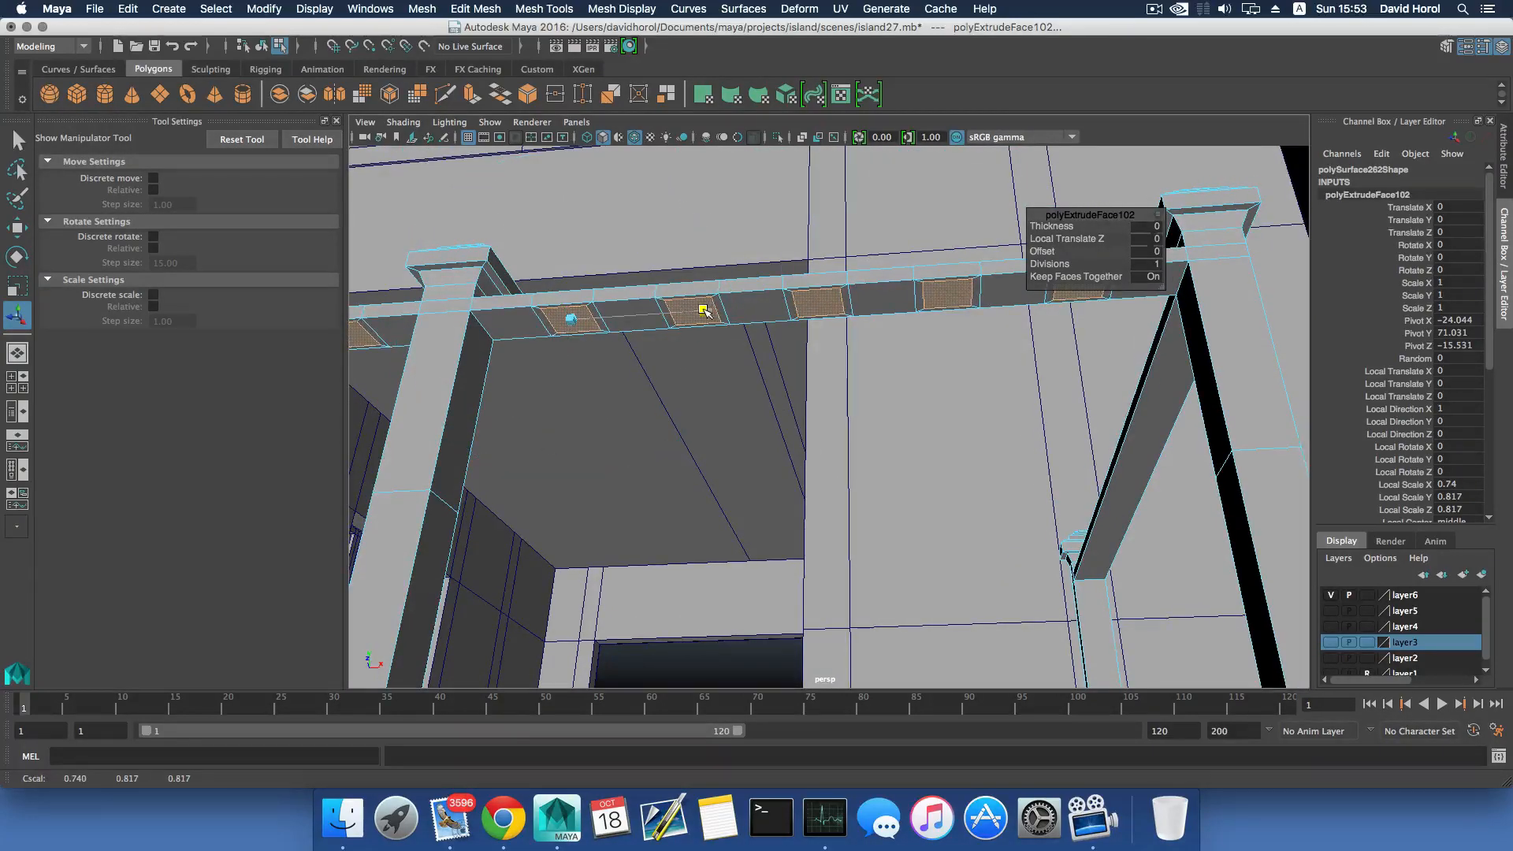
Extrude the inset faces downward with a local Z translation of 0.138.
{"action": "right_click_drag", "start_coordinate": [889, 402], "coordinate": [820, 419], "text": "alt"}
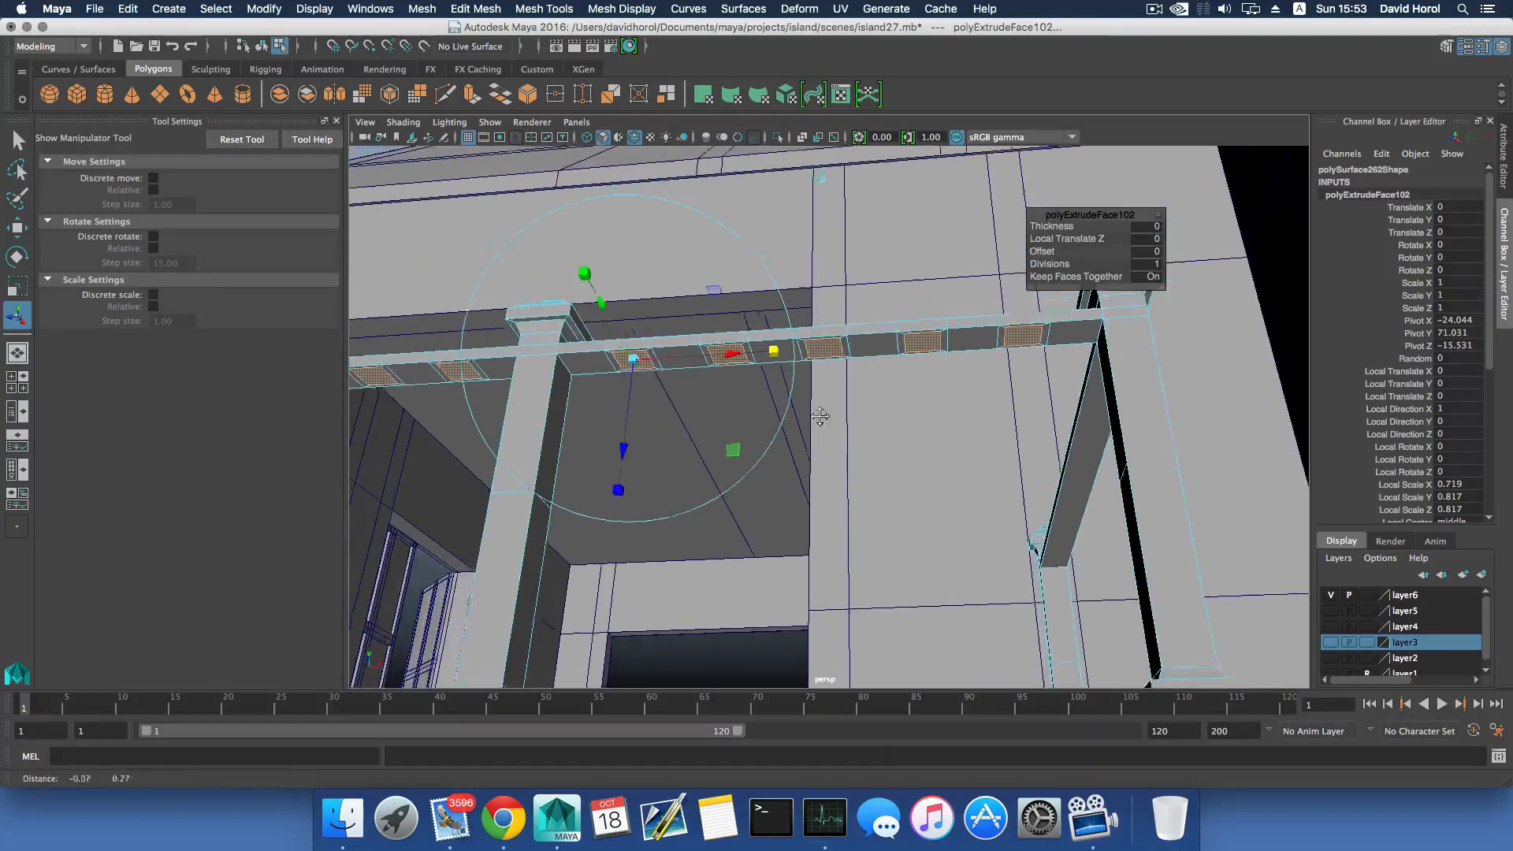
{"action": "left_click_drag", "start_coordinate": [820, 419], "coordinate": [821, 428], "text": "alt"}
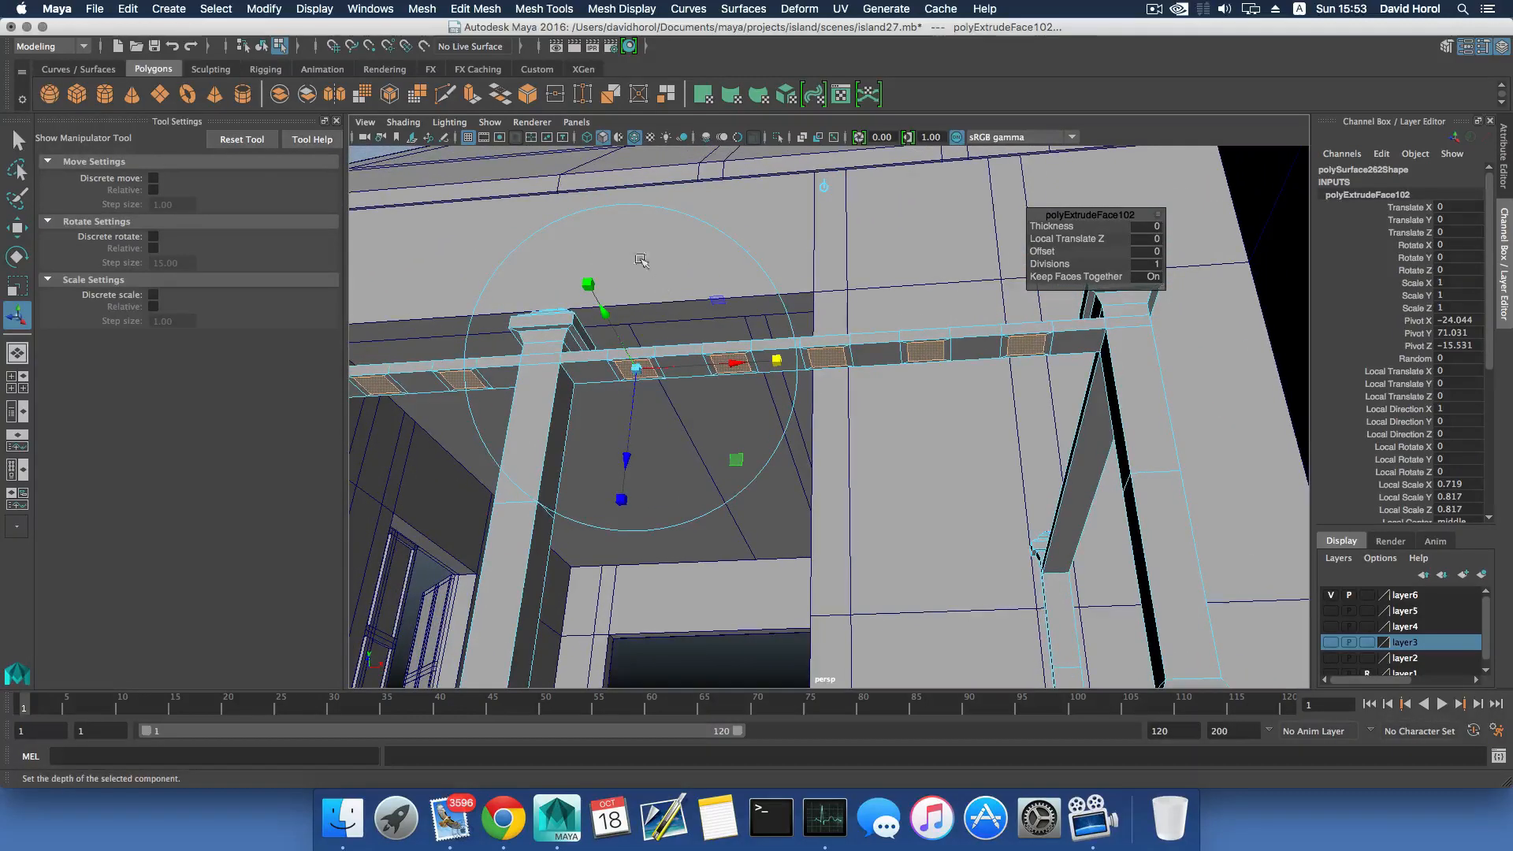
{"action": "left_click", "coordinate": [472, 96]}
{"action": "left_click_drag", "start_coordinate": [637, 402], "coordinate": [632, 400]}
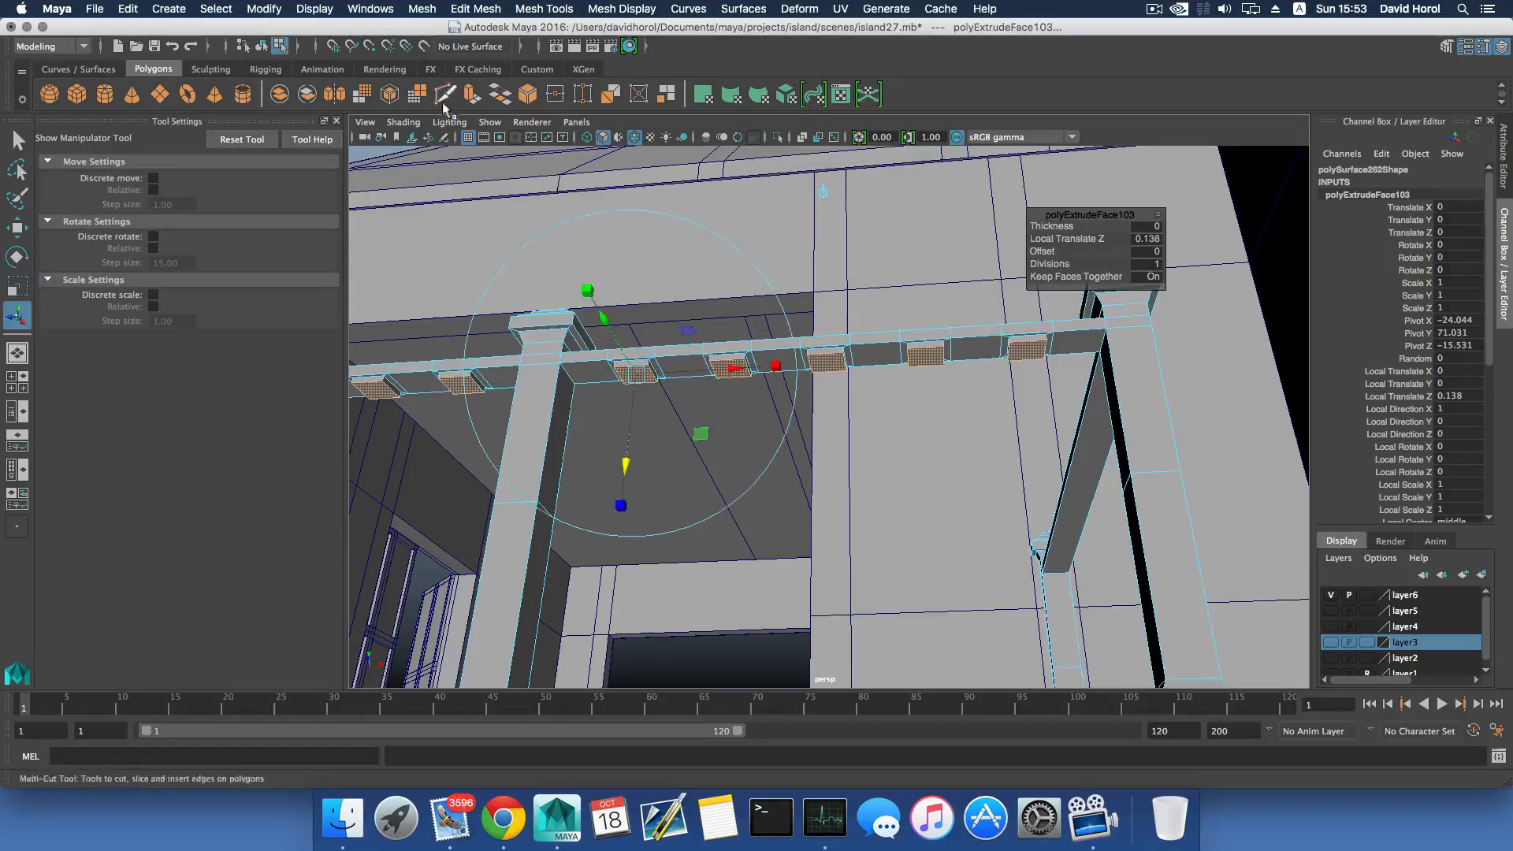
Extrude the bottom faces of the small blocks in place and enlarge them uniformly to a local scale of about 1.2.
{"action": "key", "text": "ctrl+e"}
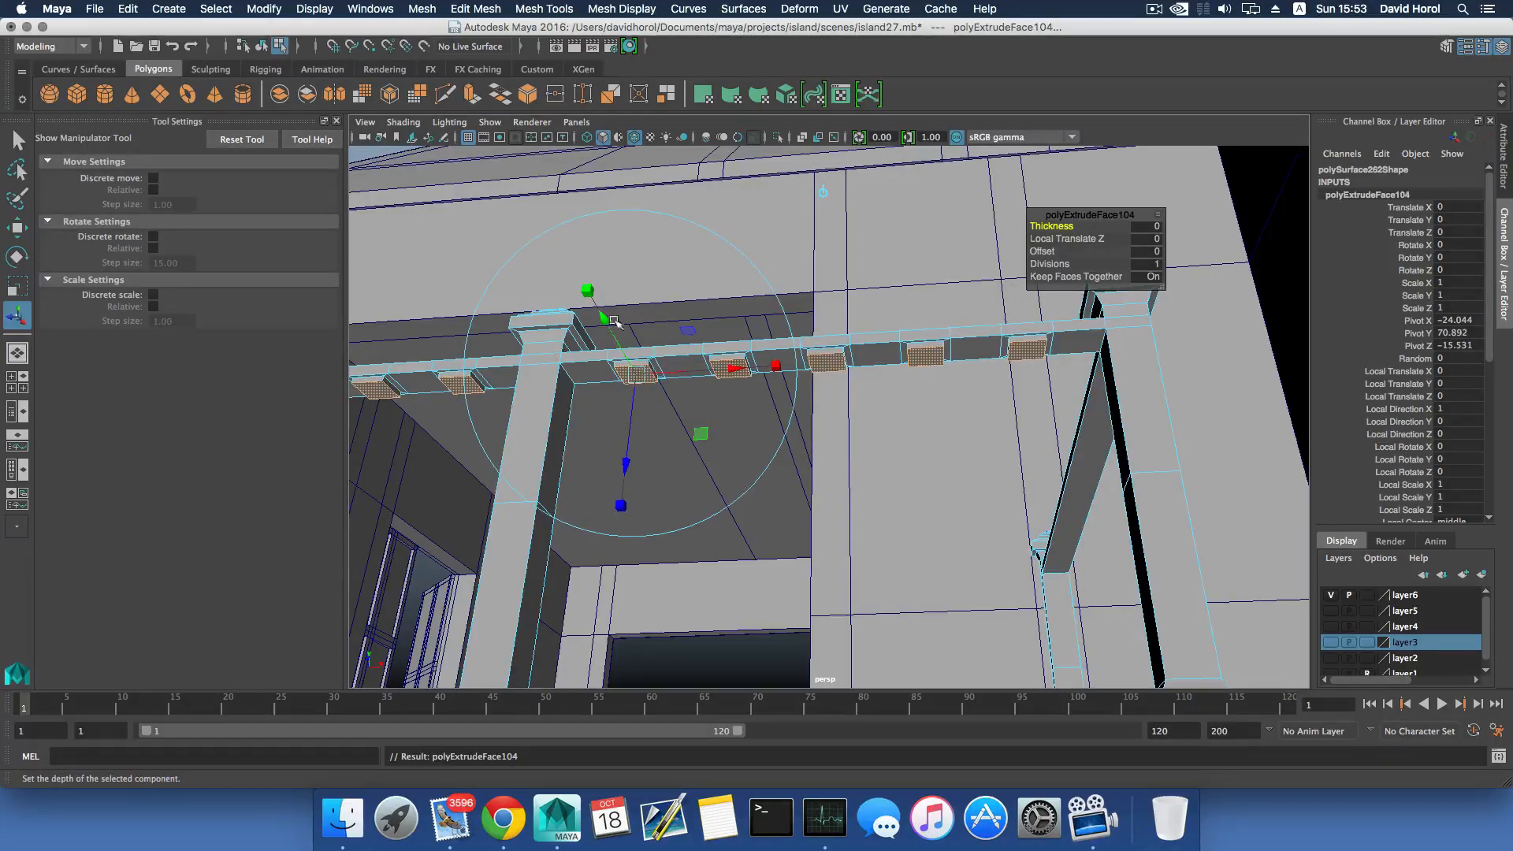
{"action": "left_click", "coordinate": [587, 290]}
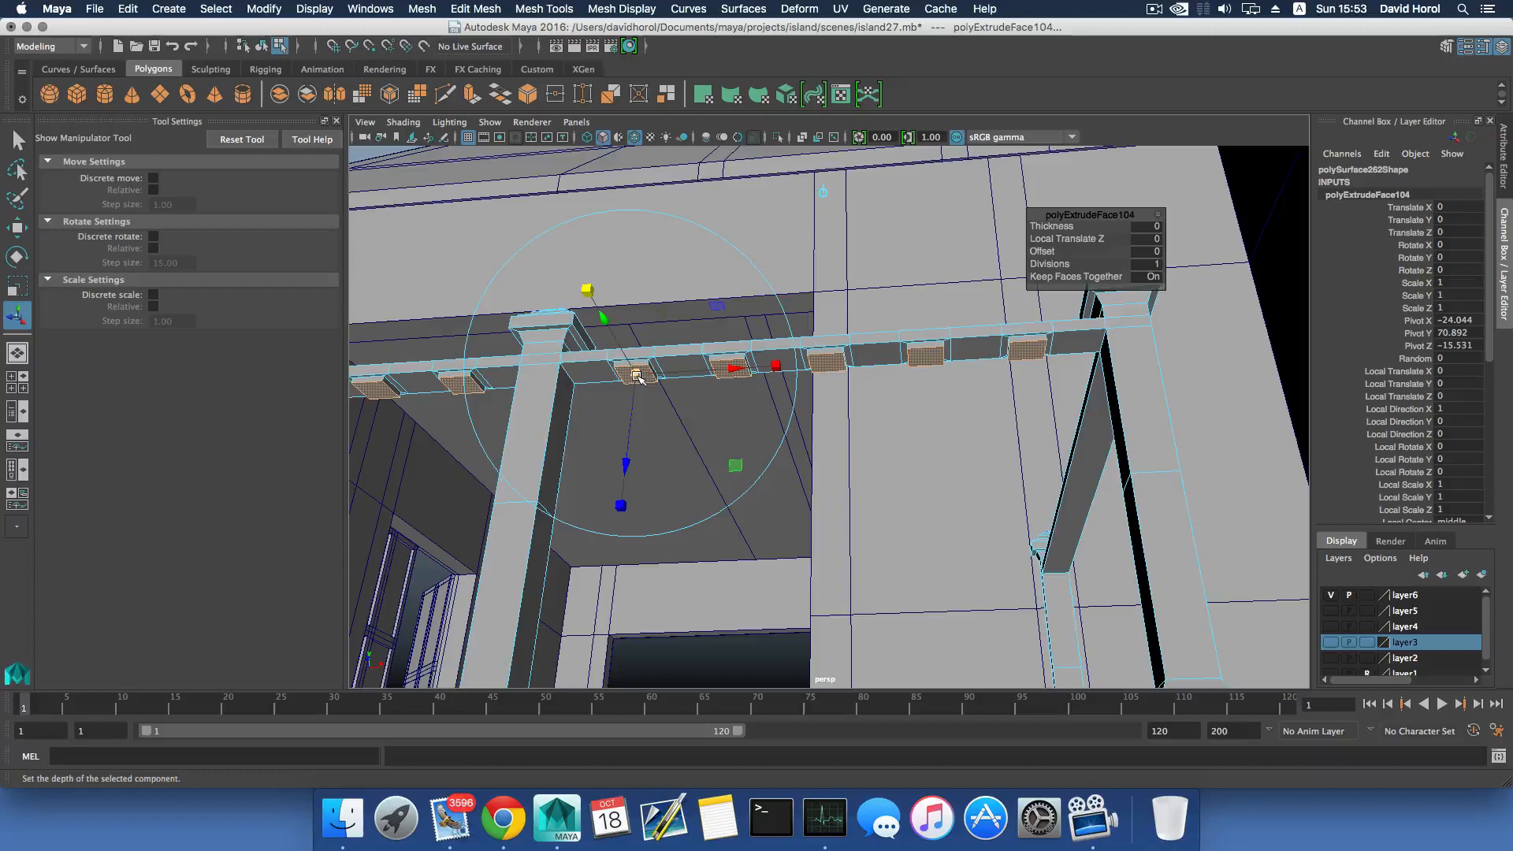
{"action": "left_click_drag", "start_coordinate": [638, 378], "coordinate": [651, 378]}
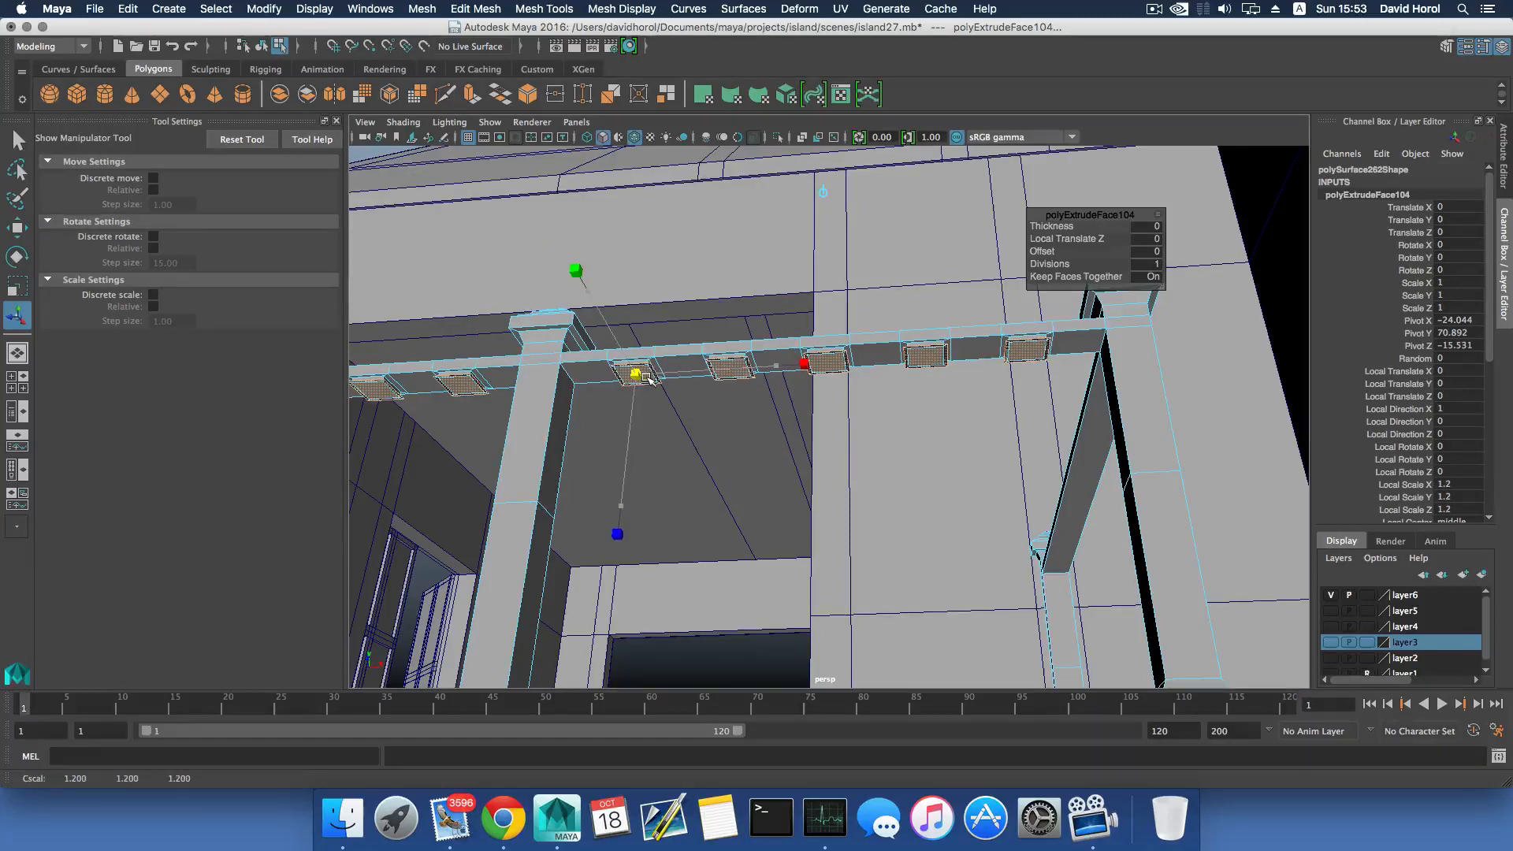
Extrude the small blocks' bottom faces downward with a local Z translation of 0.274, then extrude them again in place at a uniform scale of 0.808.
{"action": "left_click", "coordinate": [471, 95]}
{"action": "left_click_drag", "start_coordinate": [634, 390], "coordinate": [634, 401]}
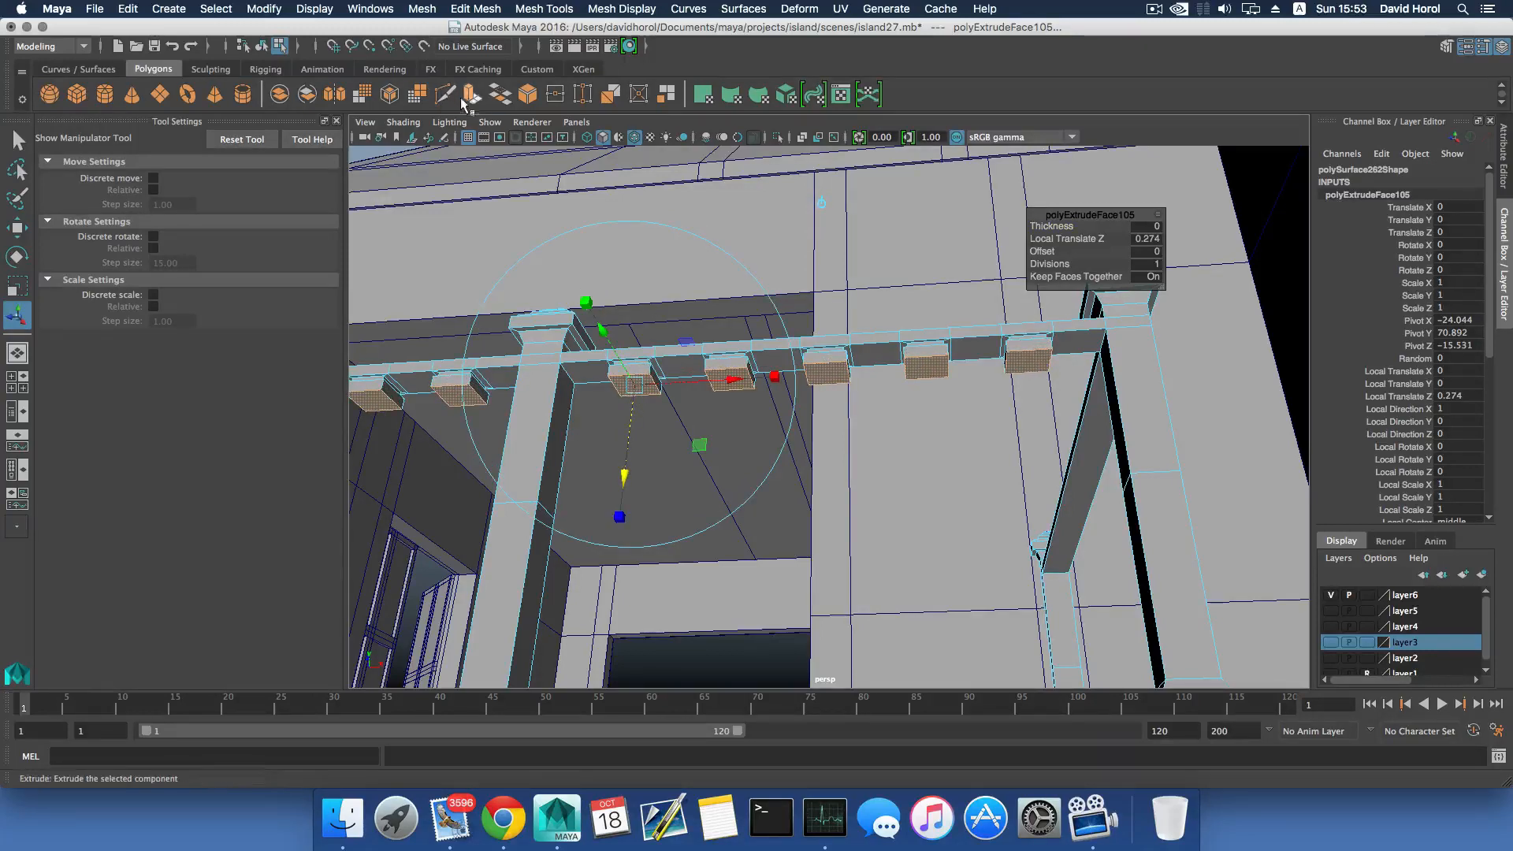
{"action": "key", "text": "ctrl+e"}
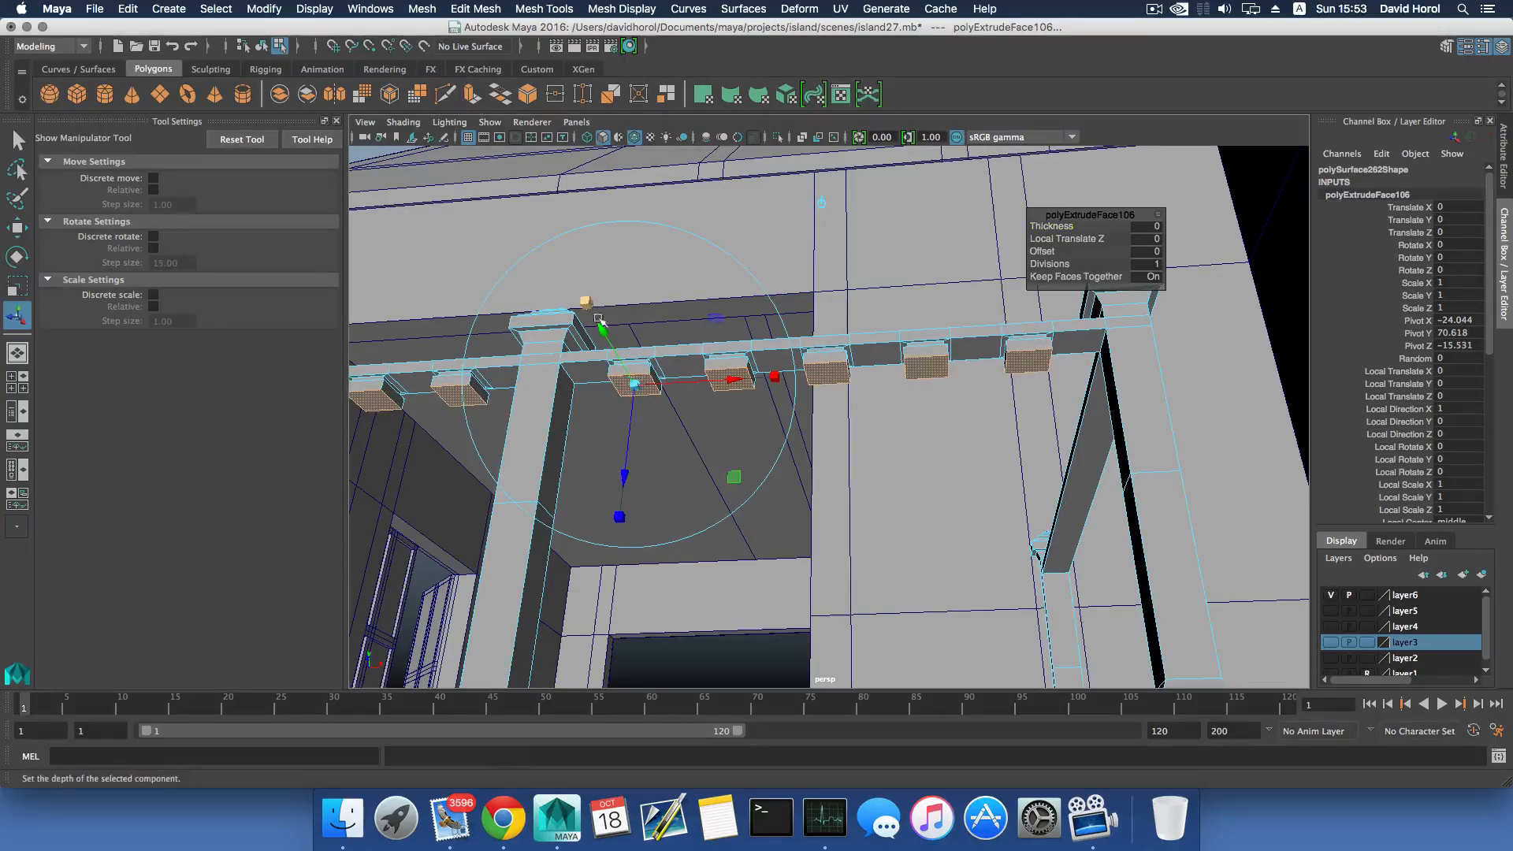
{"action": "left_click_drag", "start_coordinate": [635, 386], "coordinate": [634, 387]}
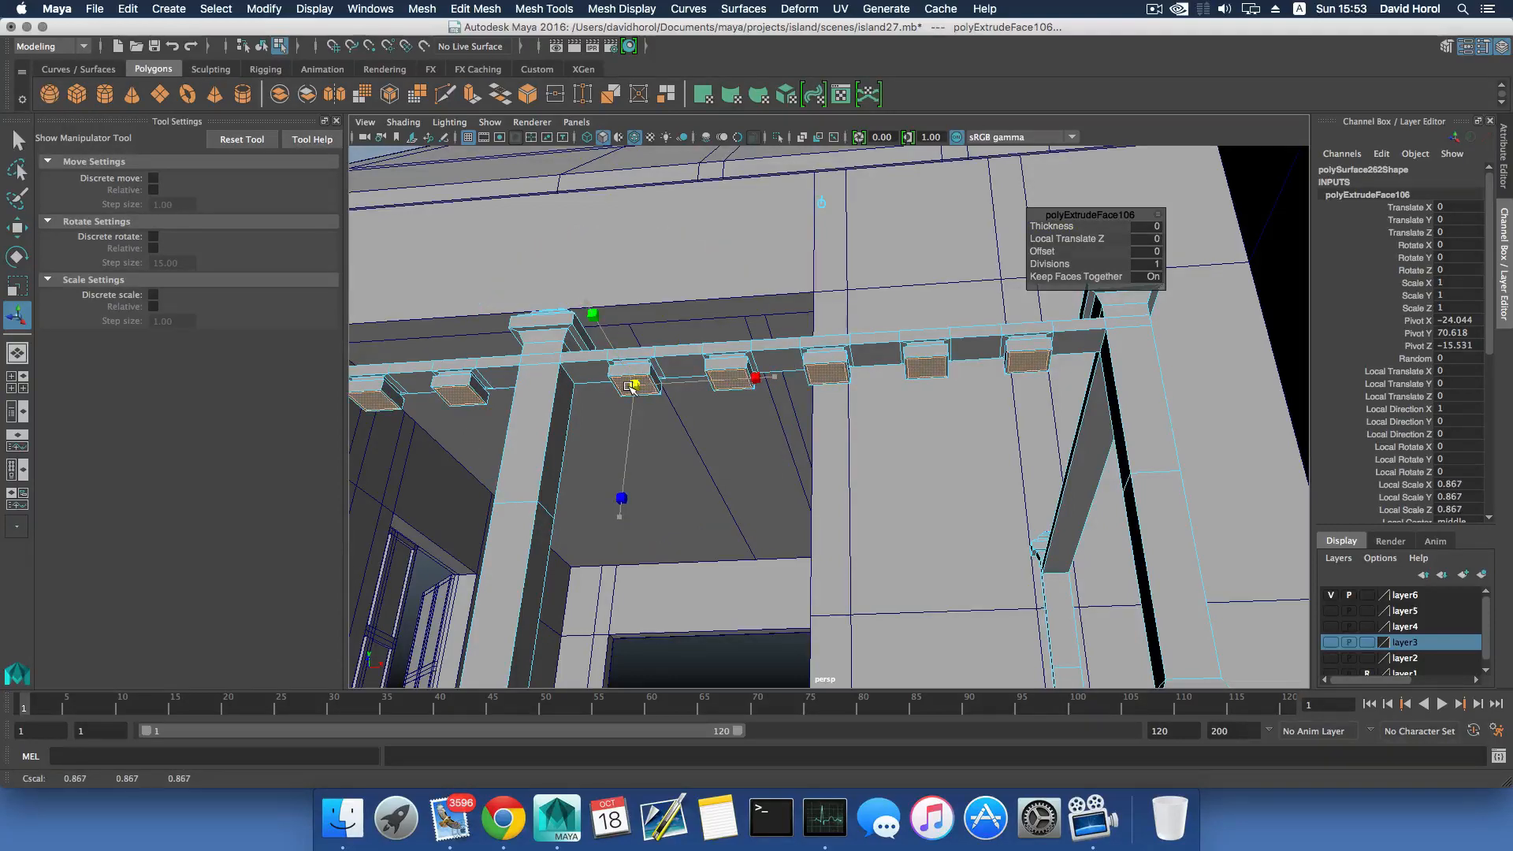
{"action": "left_click_drag", "start_coordinate": [631, 386], "coordinate": [633, 387]}
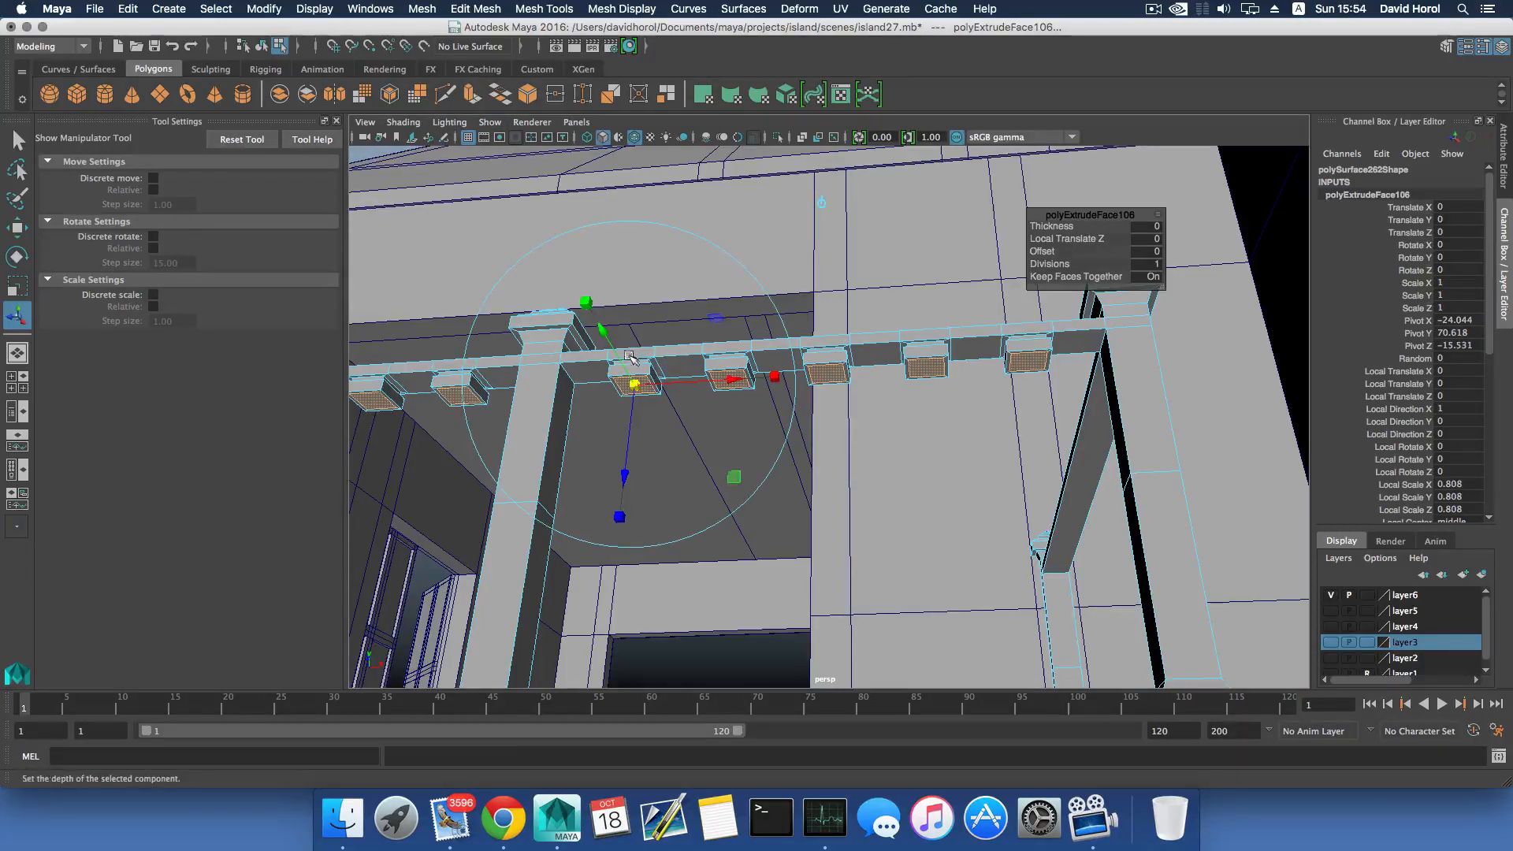
Extrude the inset faces downward with a local Z translation of 0.232, then inset them with another extrusion scaled uniformly to 0.867.
{"action": "key", "text": "ctrl+e"}
{"action": "left_click_drag", "start_coordinate": [630, 357], "coordinate": [634, 411]}
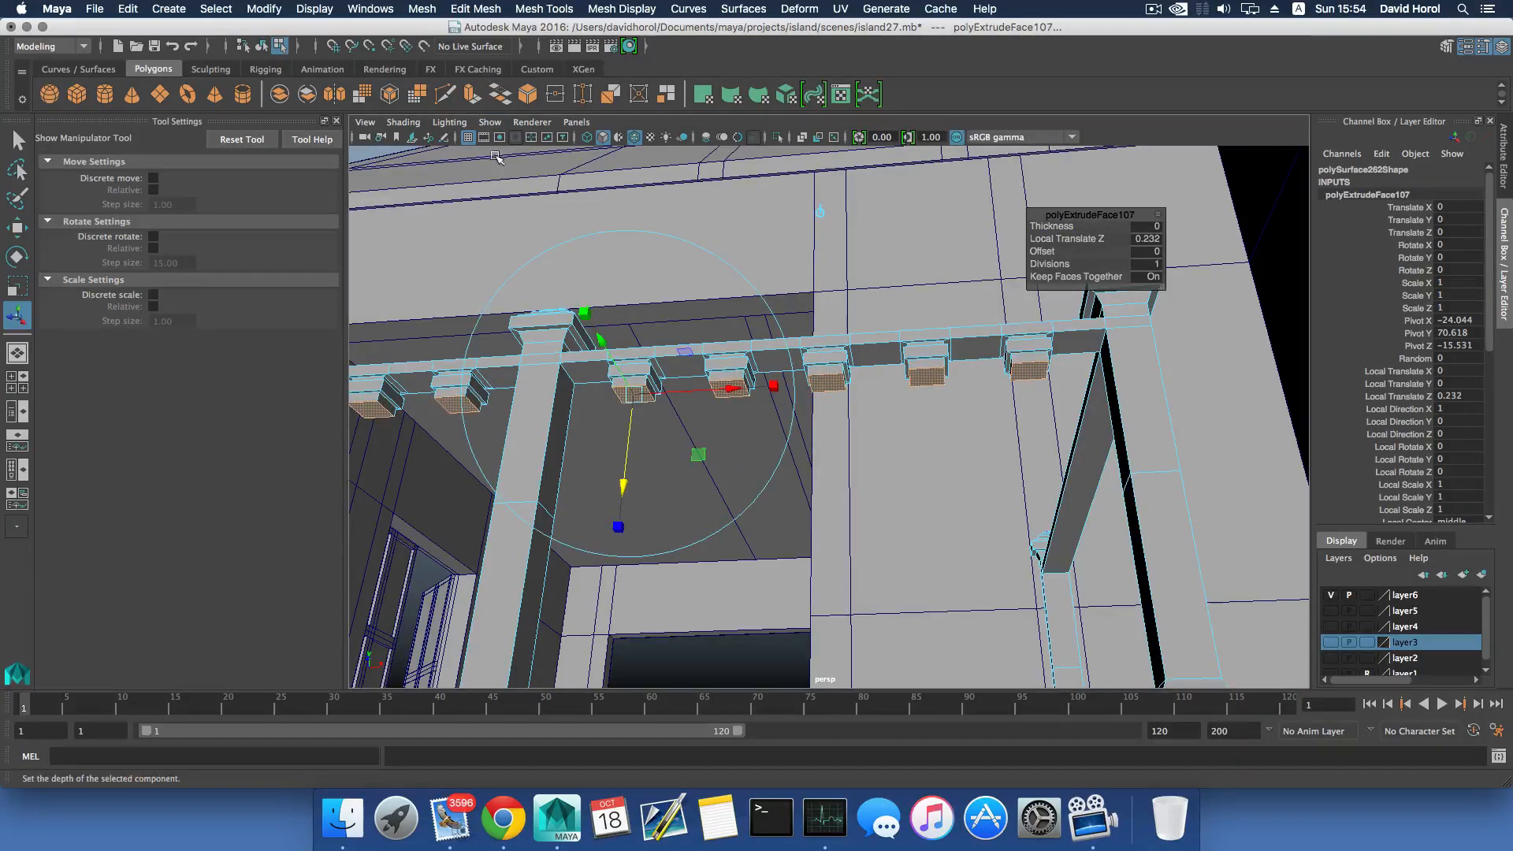
{"action": "left_click", "coordinate": [469, 95]}
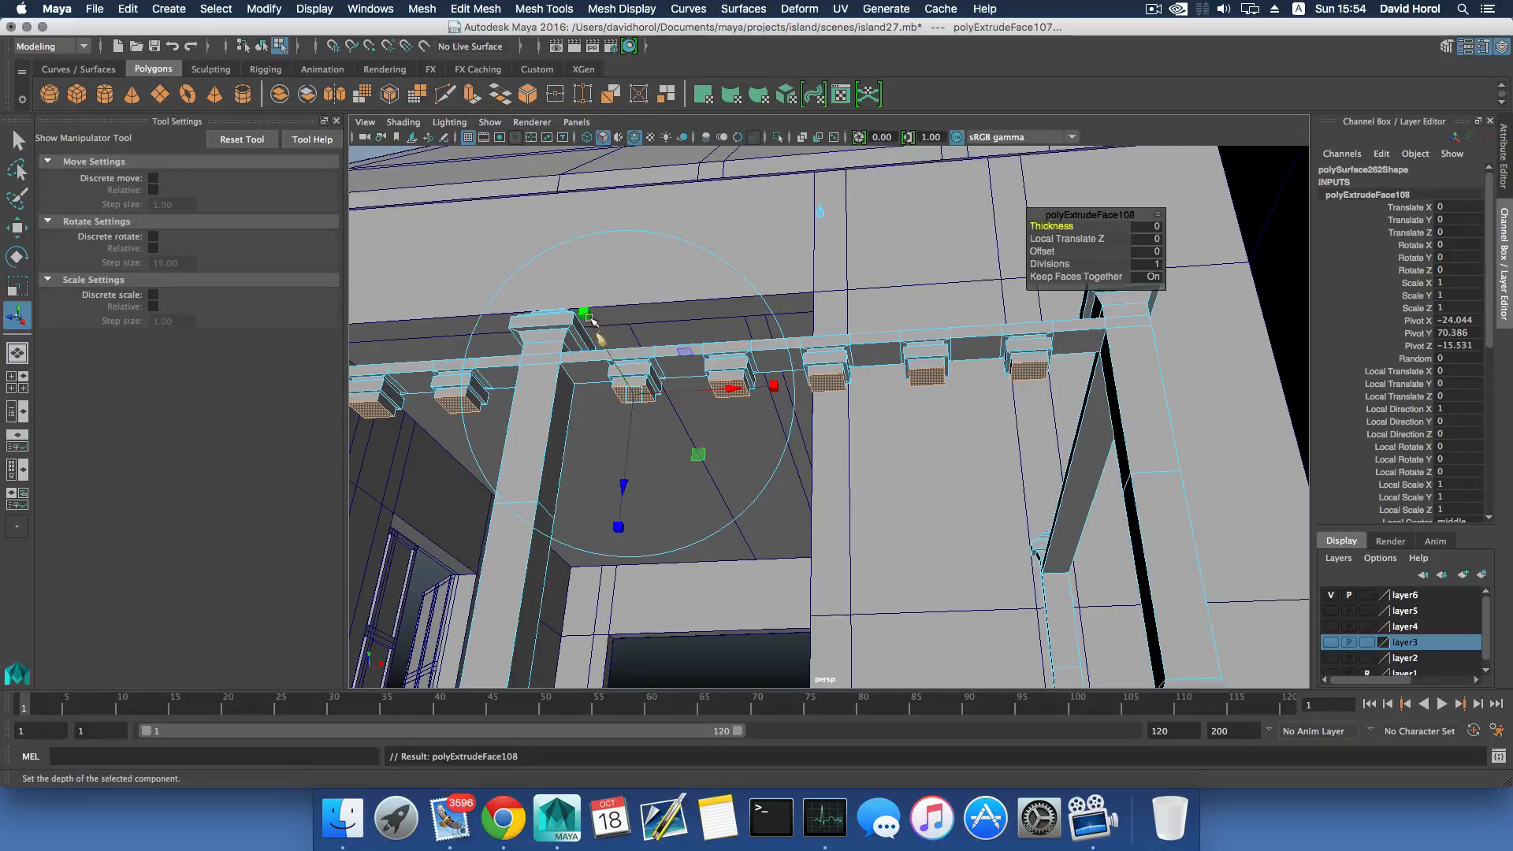
{"action": "left_click_drag", "start_coordinate": [636, 396], "coordinate": [628, 396]}
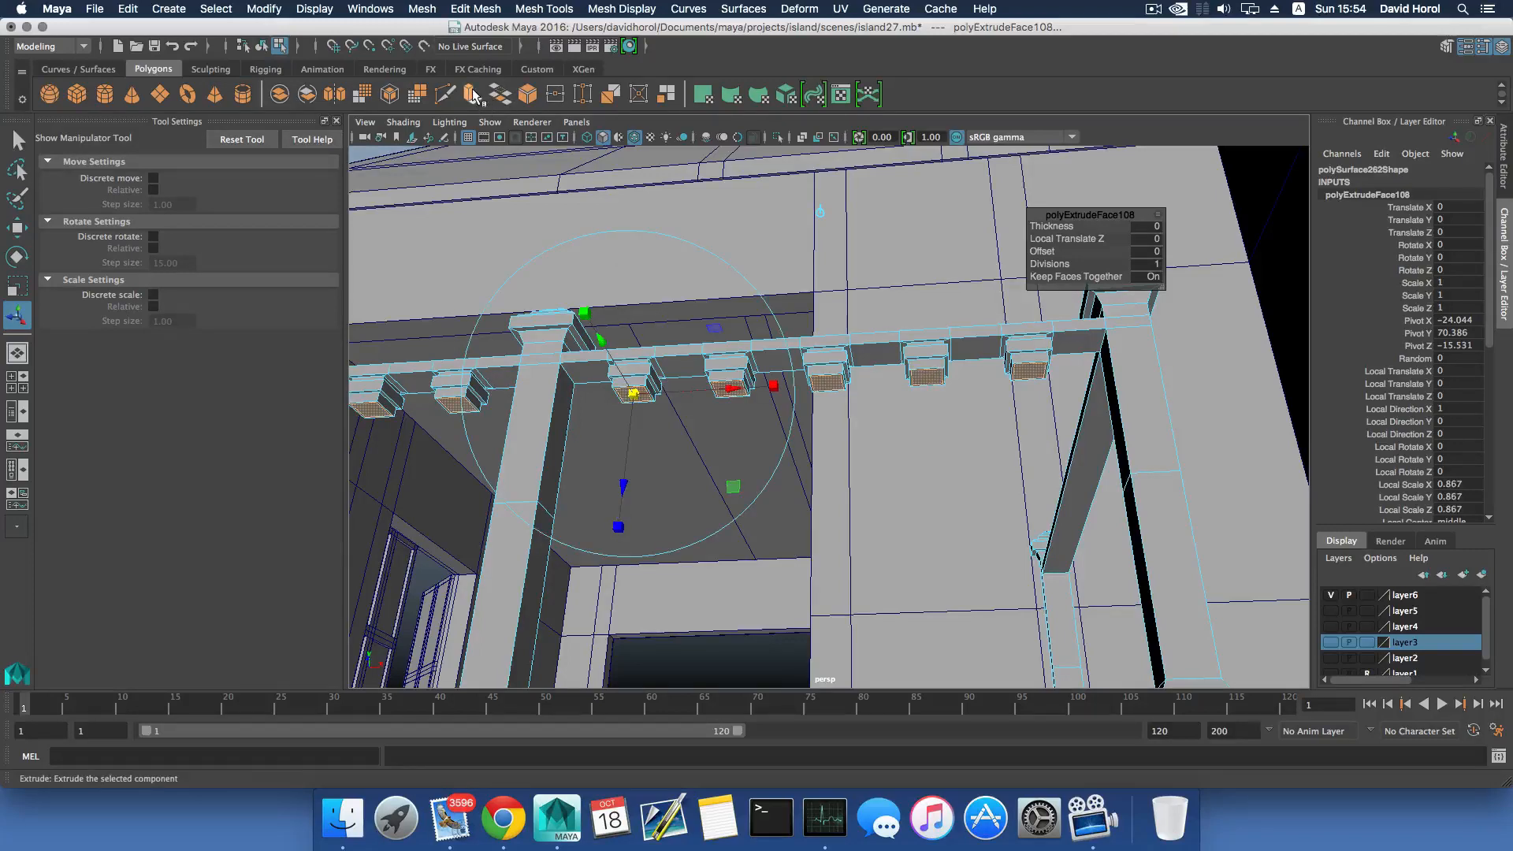
Extrude the bottom faces downward by 0.264 in local Z, then extrude a flared section scaled to 1.15 with a local Z translation of 0.145.
{"action": "key", "text": "ctrl+e"}
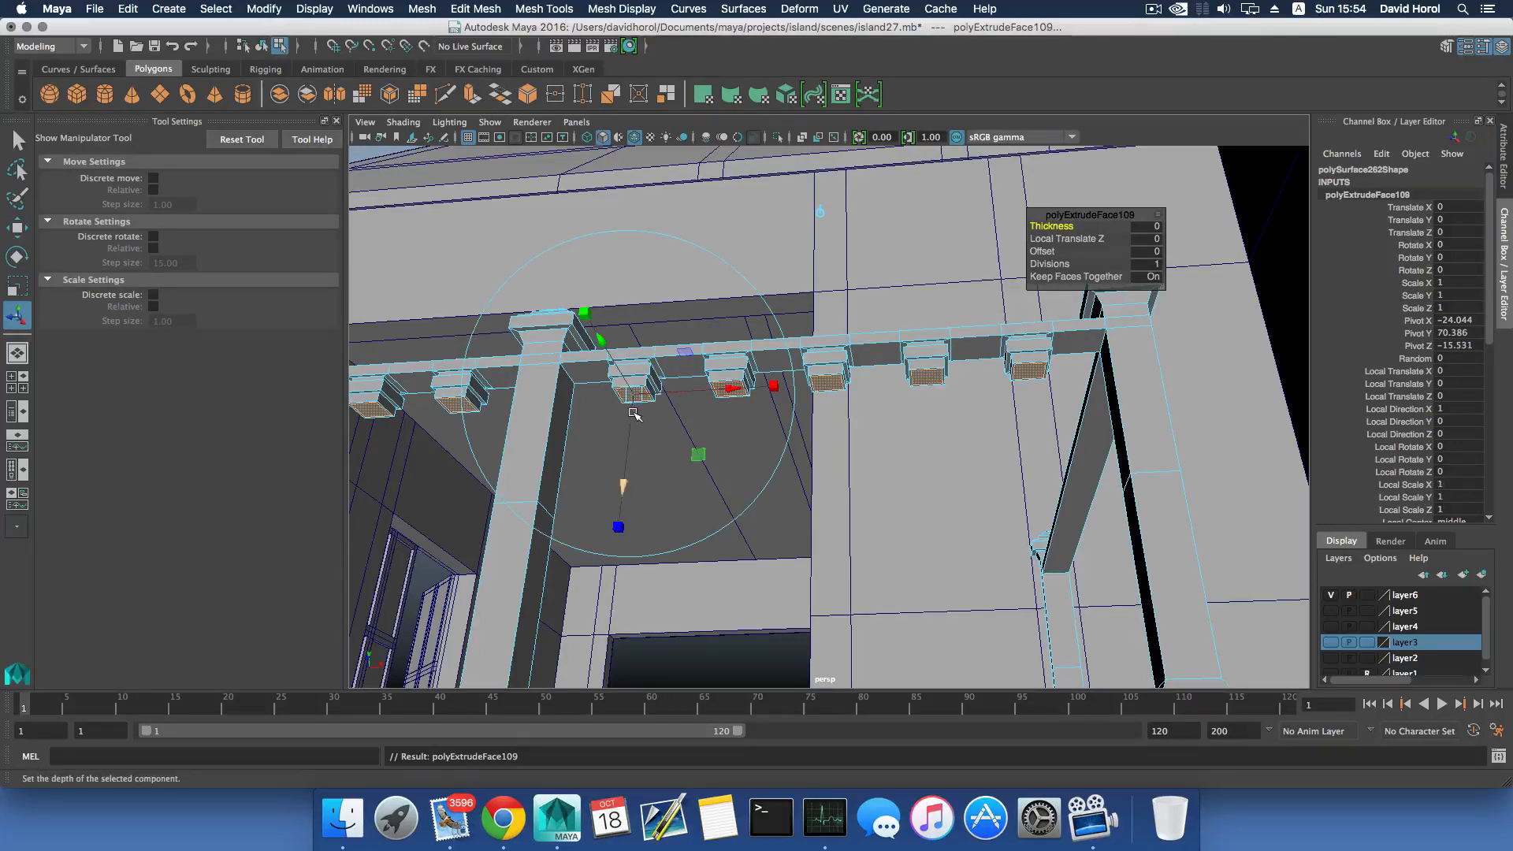
{"action": "left_click_drag", "start_coordinate": [632, 417], "coordinate": [634, 426]}
{"action": "left_click", "coordinate": [470, 94]}
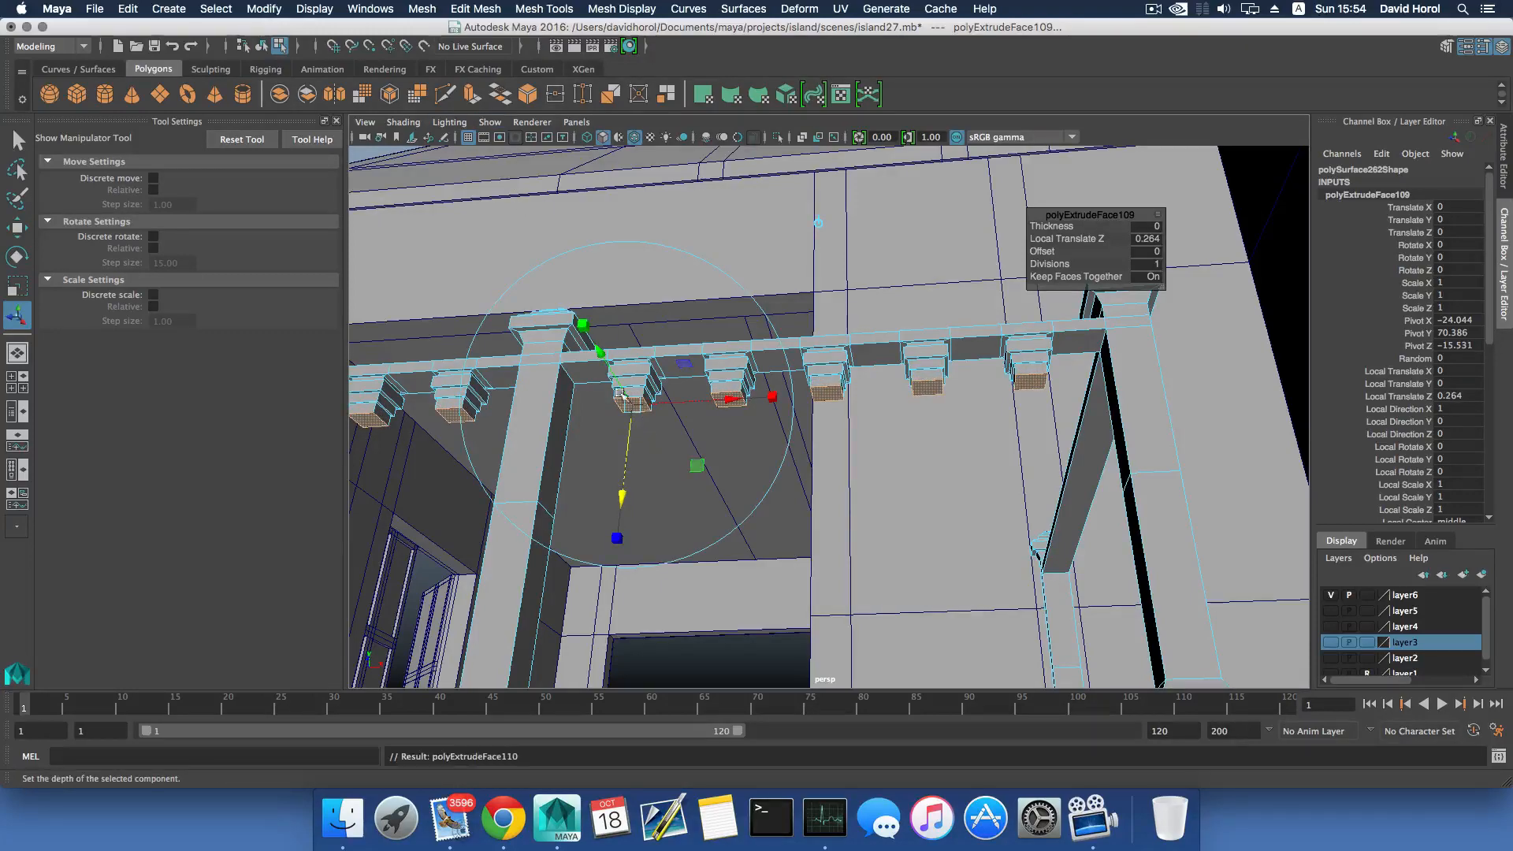
{"action": "left_click_drag", "start_coordinate": [641, 417], "coordinate": [651, 433], "text": "alt"}
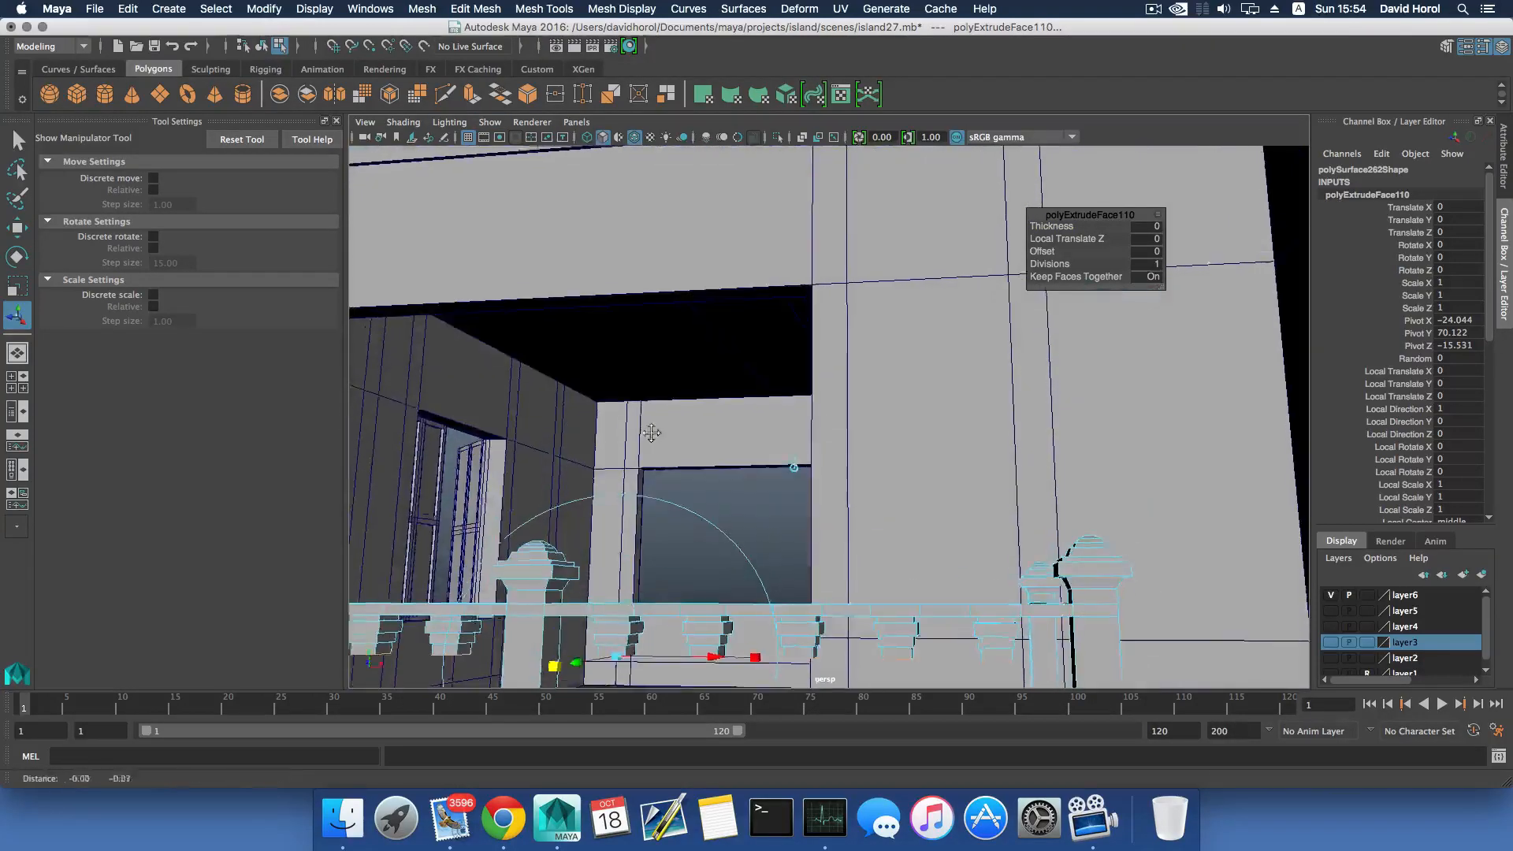
{"action": "middle_click_drag", "start_coordinate": [652, 432], "coordinate": [693, 358], "text": "alt"}
{"action": "left_click_drag", "start_coordinate": [684, 508], "coordinate": [683, 489]}
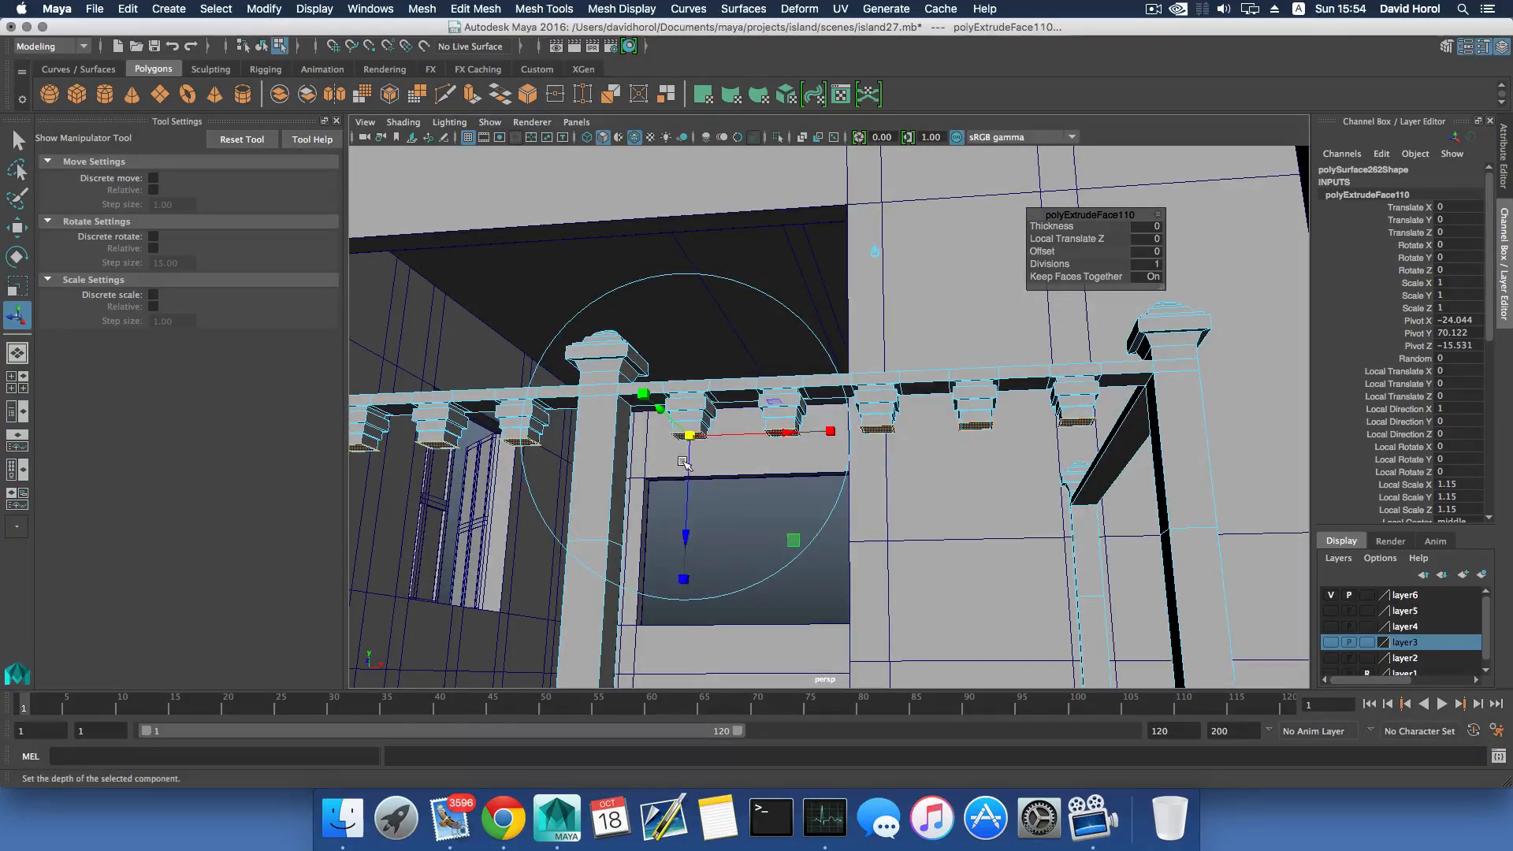
{"action": "left_click_drag", "start_coordinate": [684, 463], "coordinate": [684, 473]}
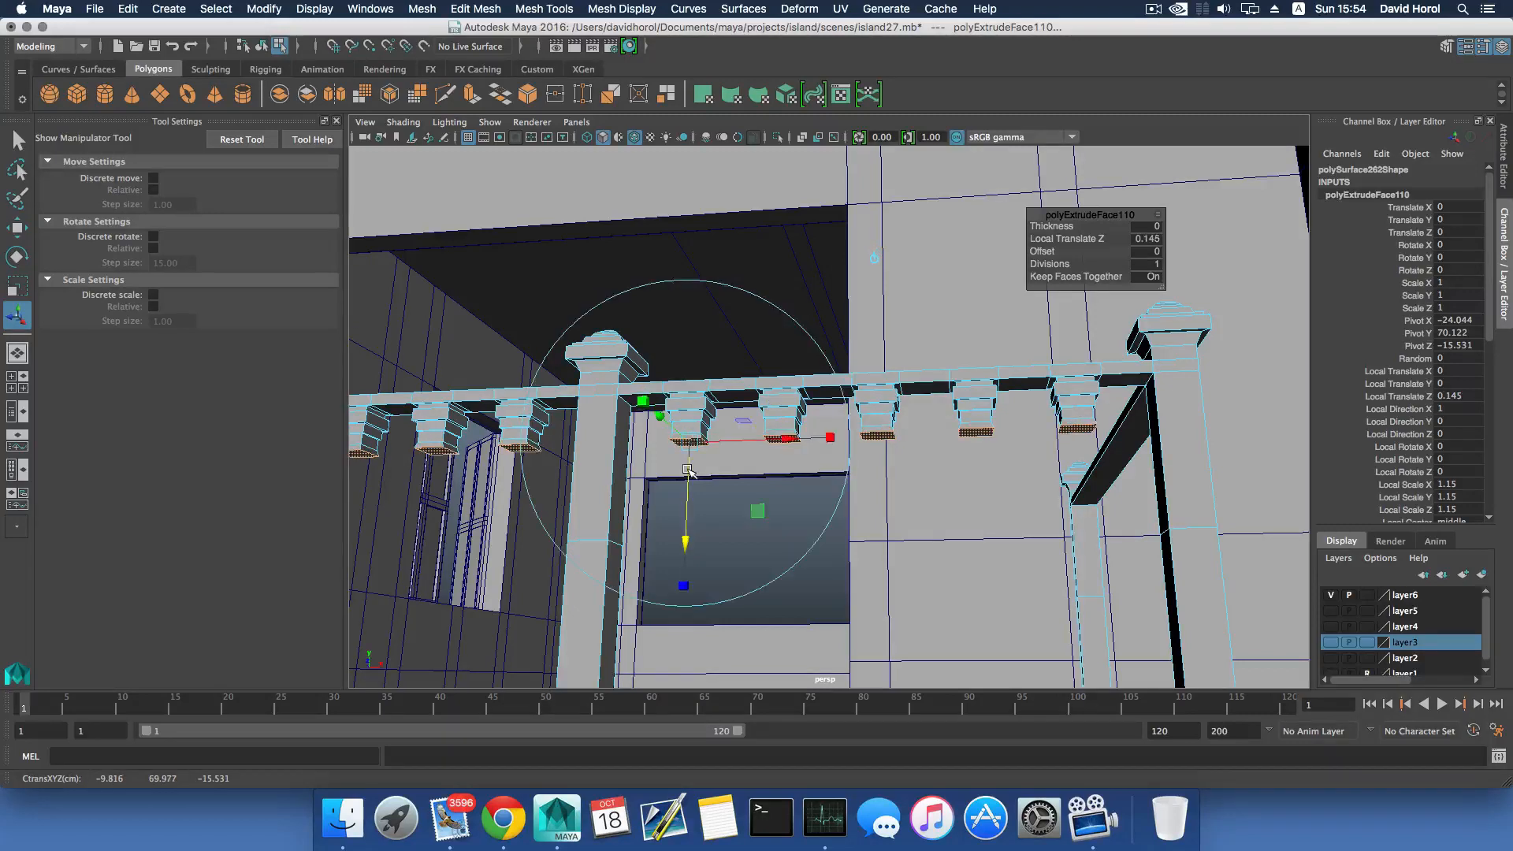
Extrude the flared ends downward by 0.32 in local Z, then add a tapered extrusion scaled to 0.833 with a local Z translation of 0.111.
{"action": "left_click", "coordinate": [473, 95]}
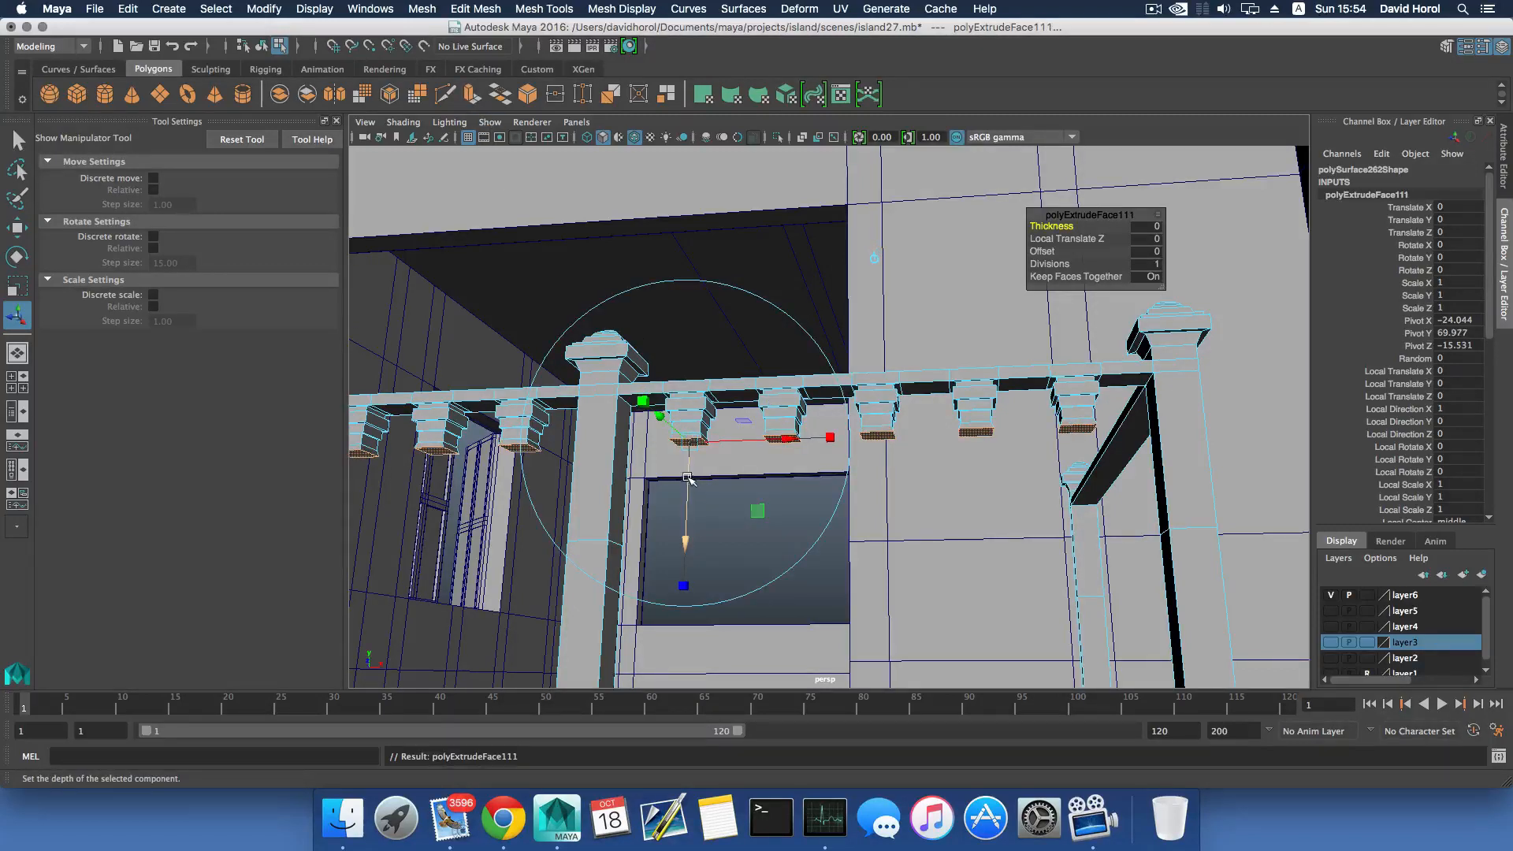
{"action": "left_click_drag", "start_coordinate": [687, 477], "coordinate": [686, 492]}
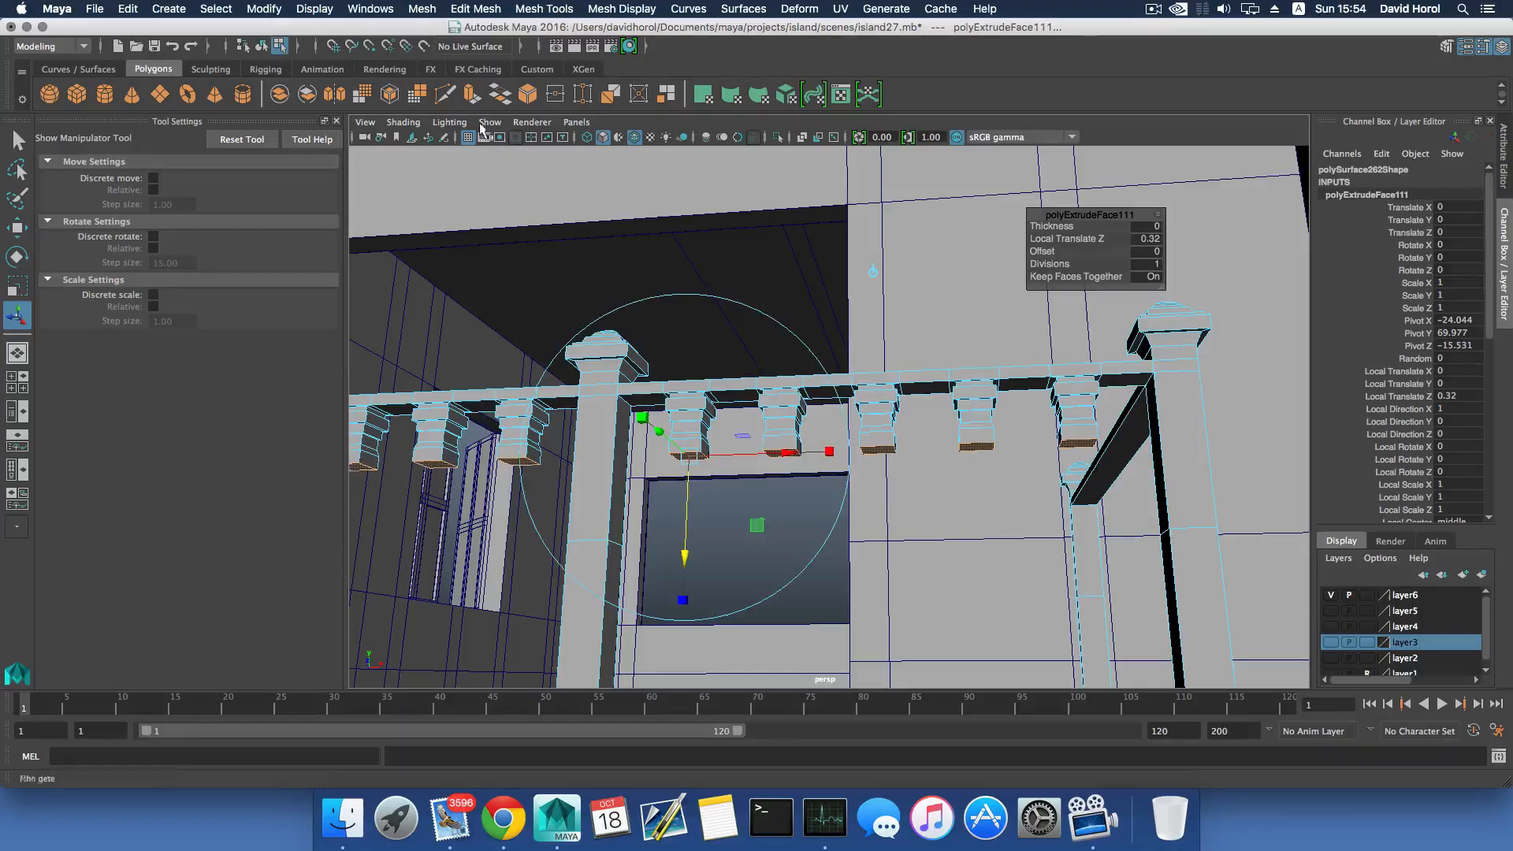
{"action": "left_click", "coordinate": [473, 95]}
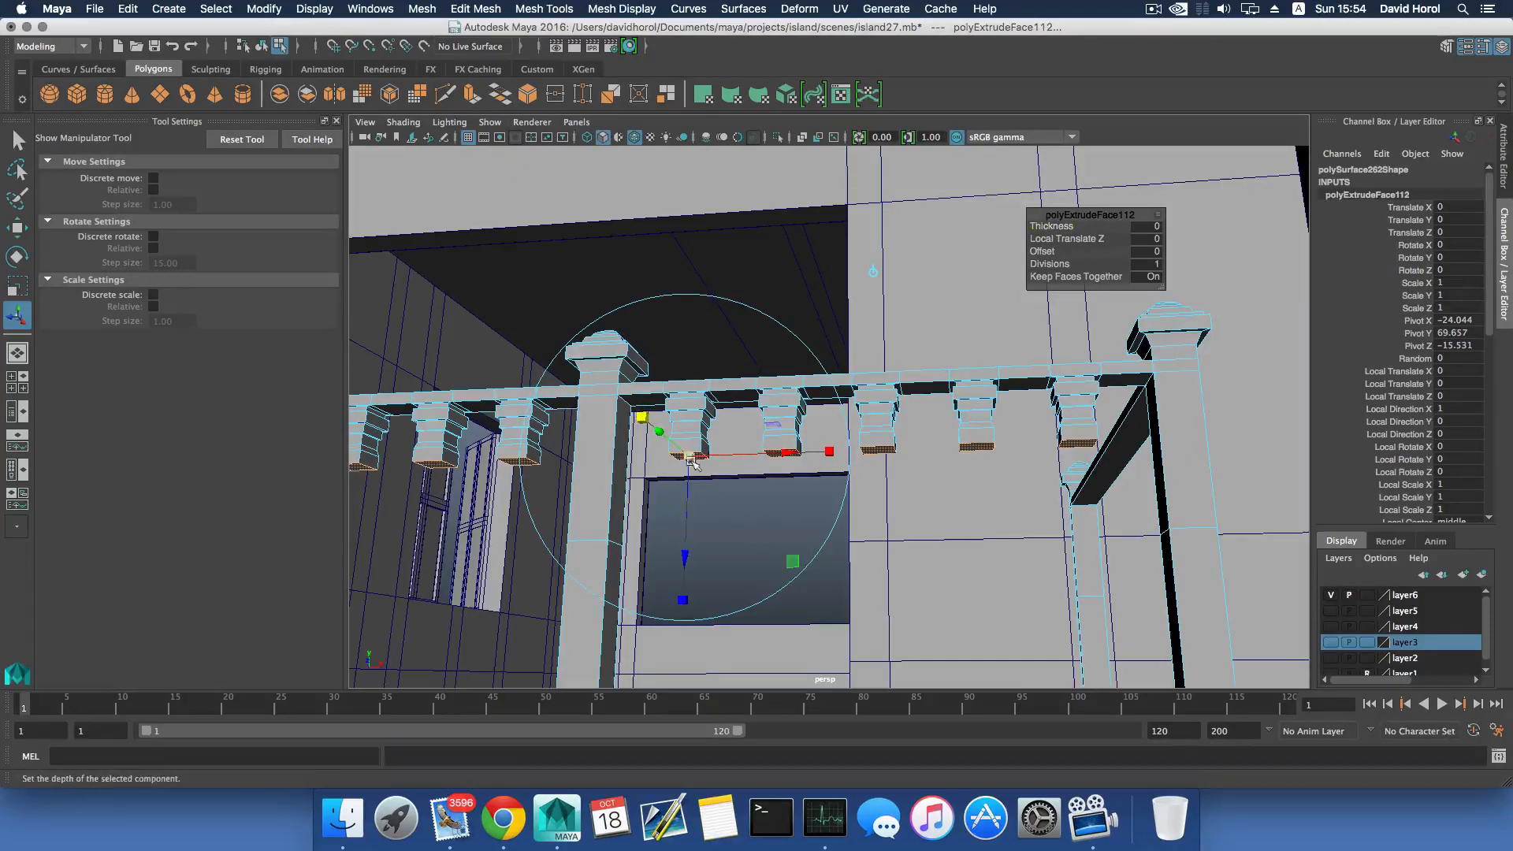
{"action": "left_click_drag", "start_coordinate": [691, 460], "coordinate": [698, 370]}
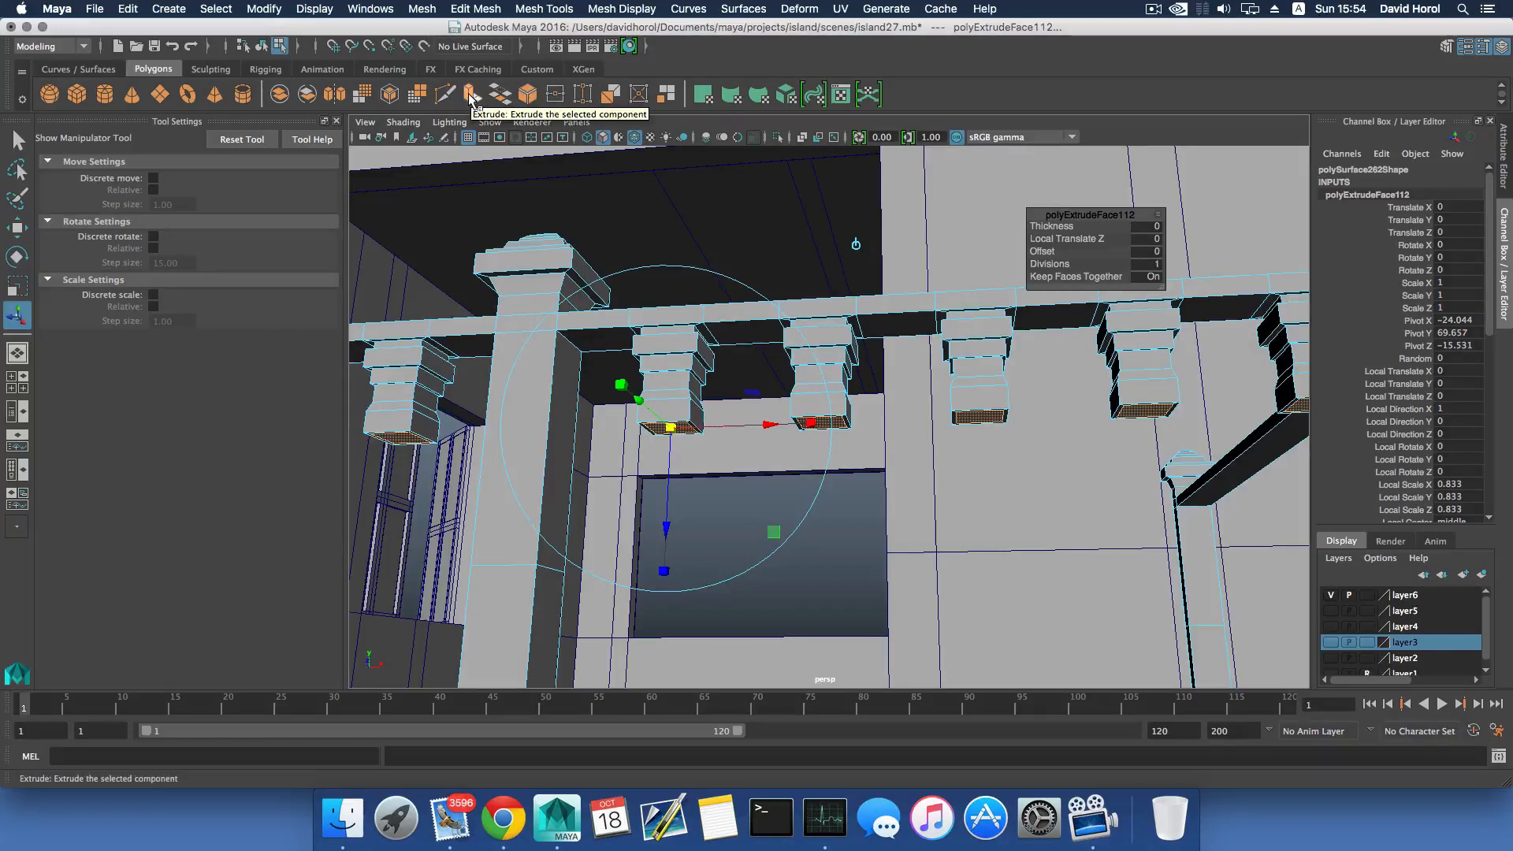
{"action": "left_click_drag", "start_coordinate": [666, 527], "coordinate": [666, 536]}
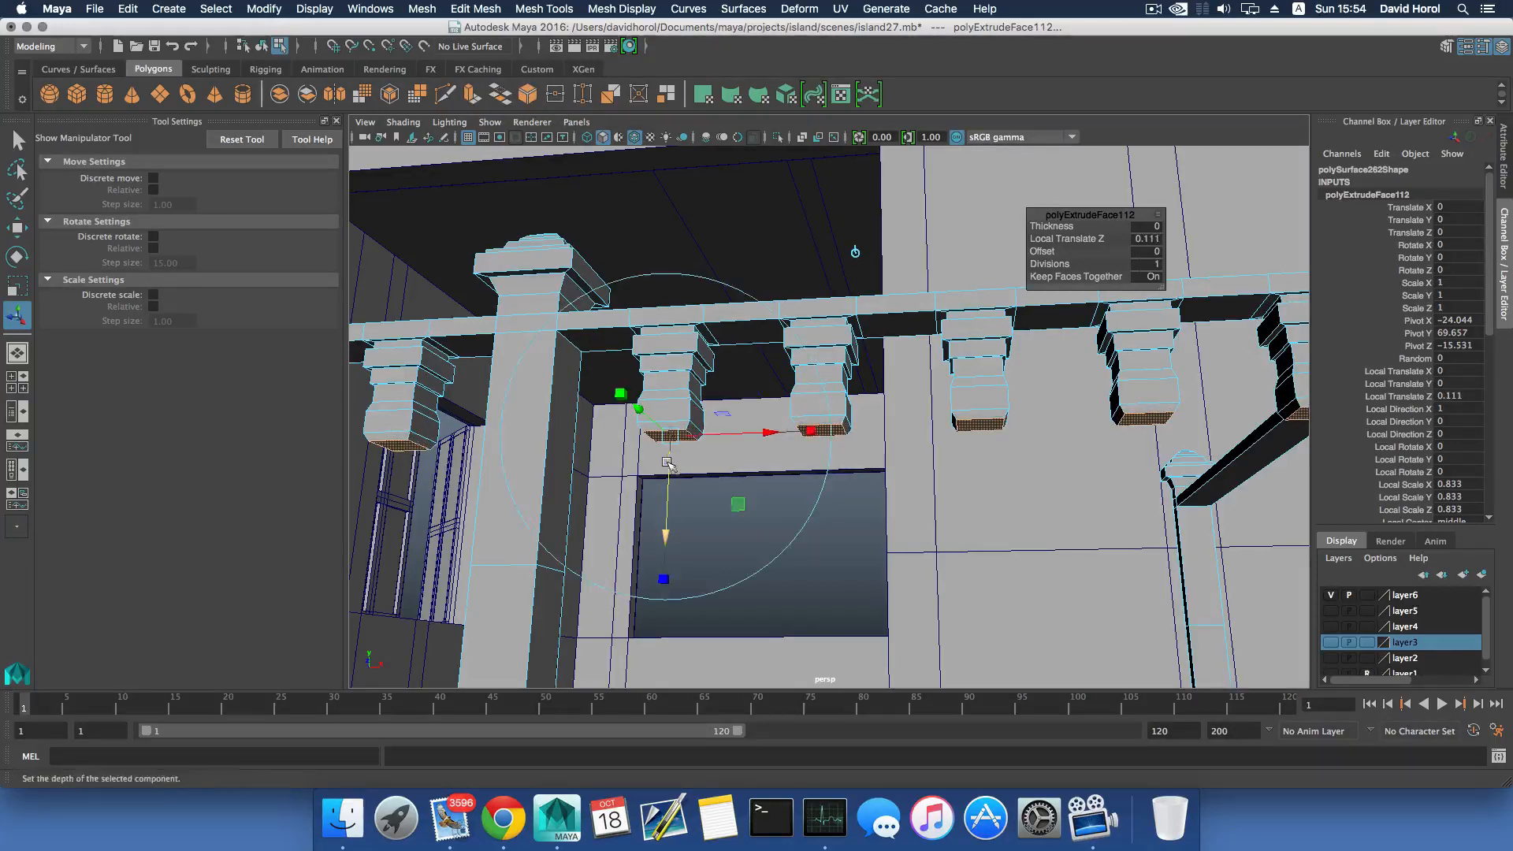
Inset the bottom faces at a uniform scale of 0.817 and extrude the baluster shafts down to the post base with a local Z translation of 5.931.
{"action": "left_click", "coordinate": [470, 96]}
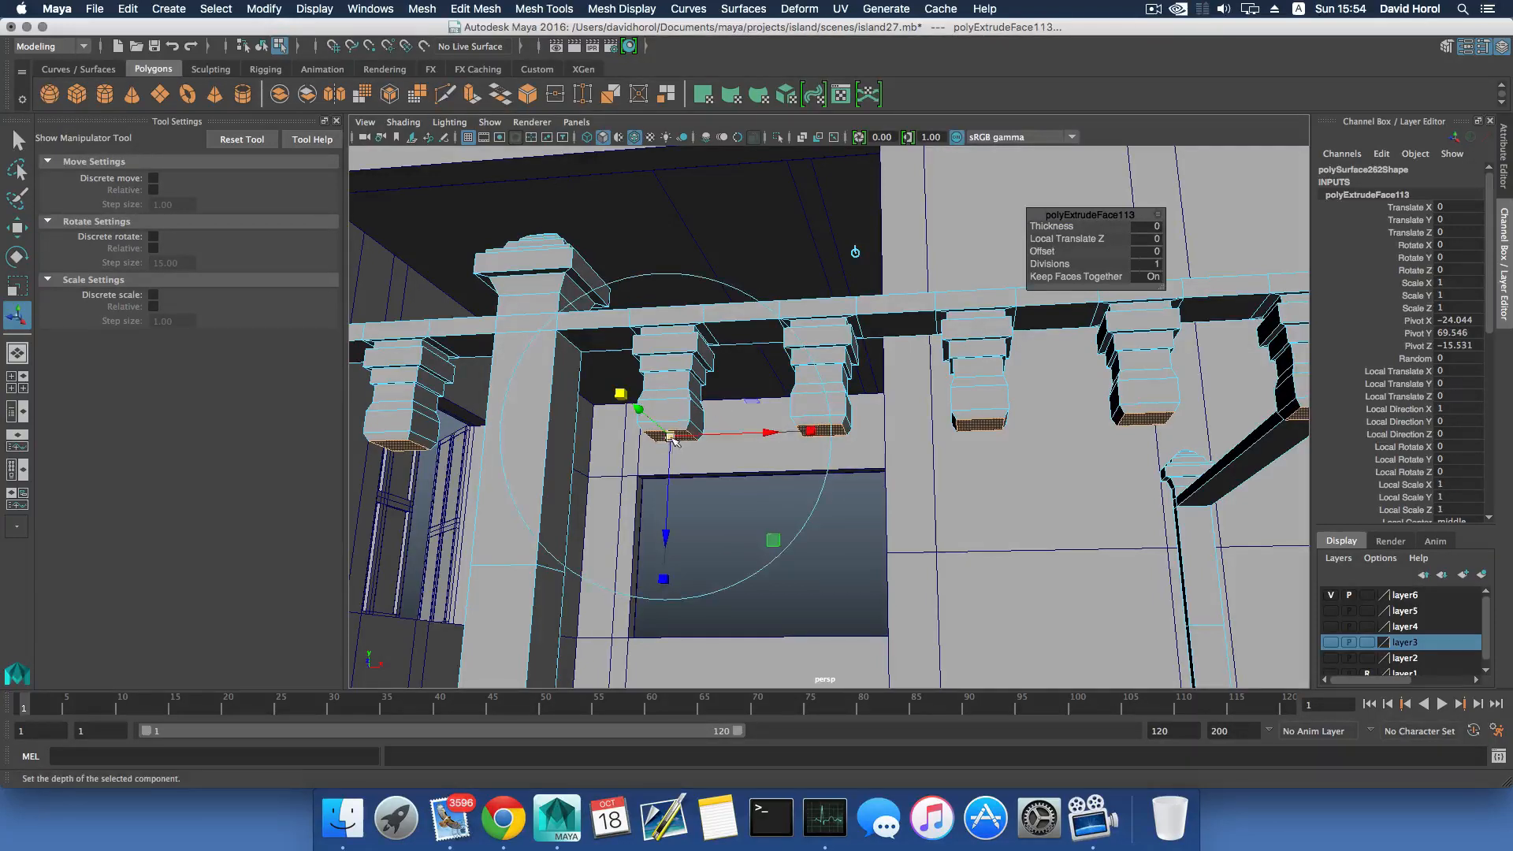
{"action": "left_click_drag", "start_coordinate": [673, 440], "coordinate": [666, 439]}
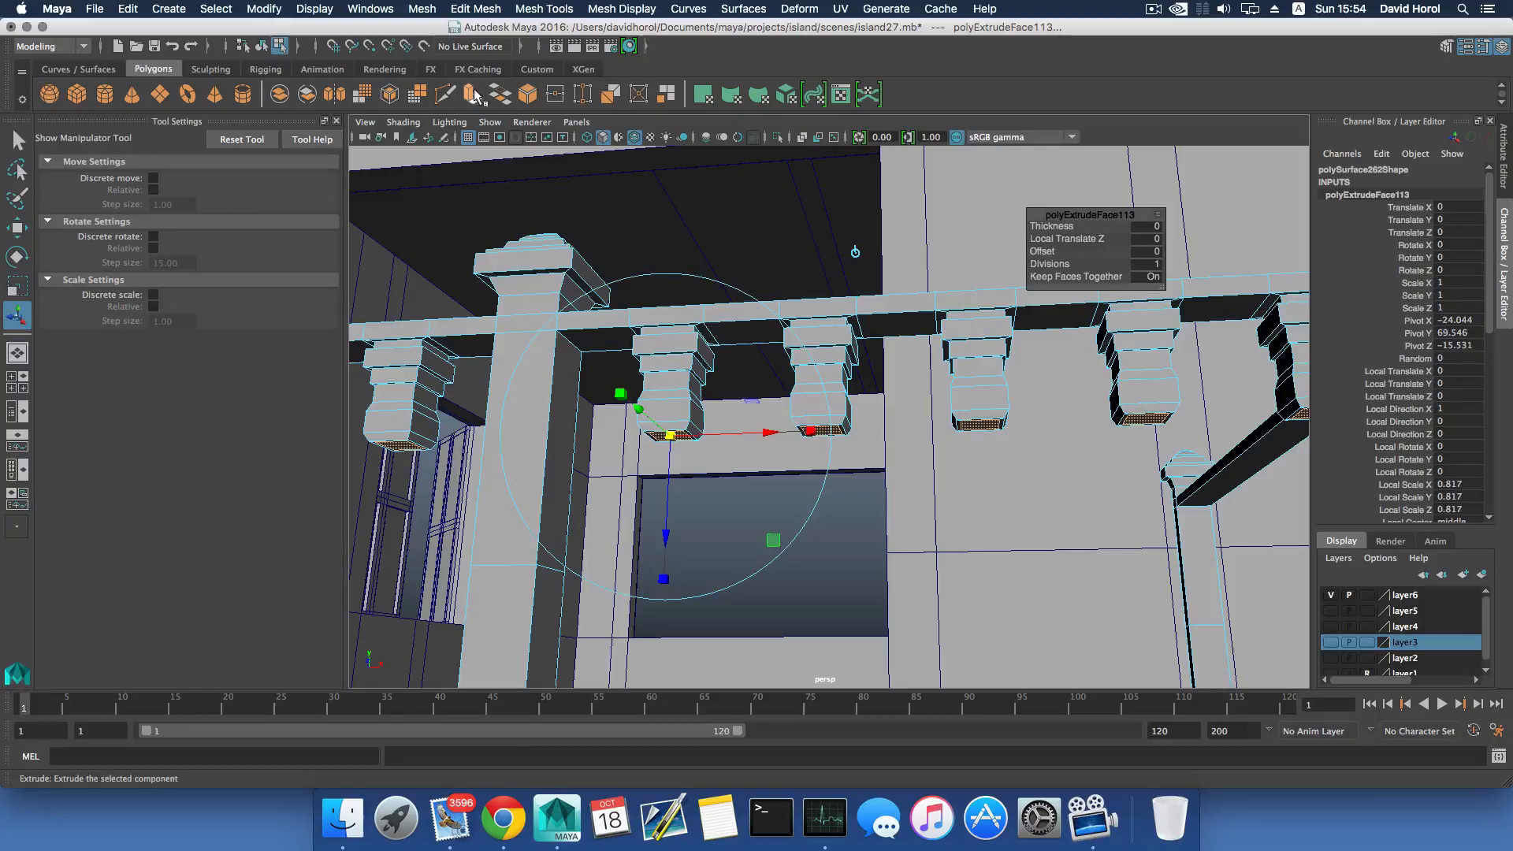
{"action": "left_click_drag", "start_coordinate": [670, 473], "coordinate": [772, 574]}
{"action": "scroll", "coordinate": [693, 538], "scroll_direction": "down", "scroll_amount": 10}
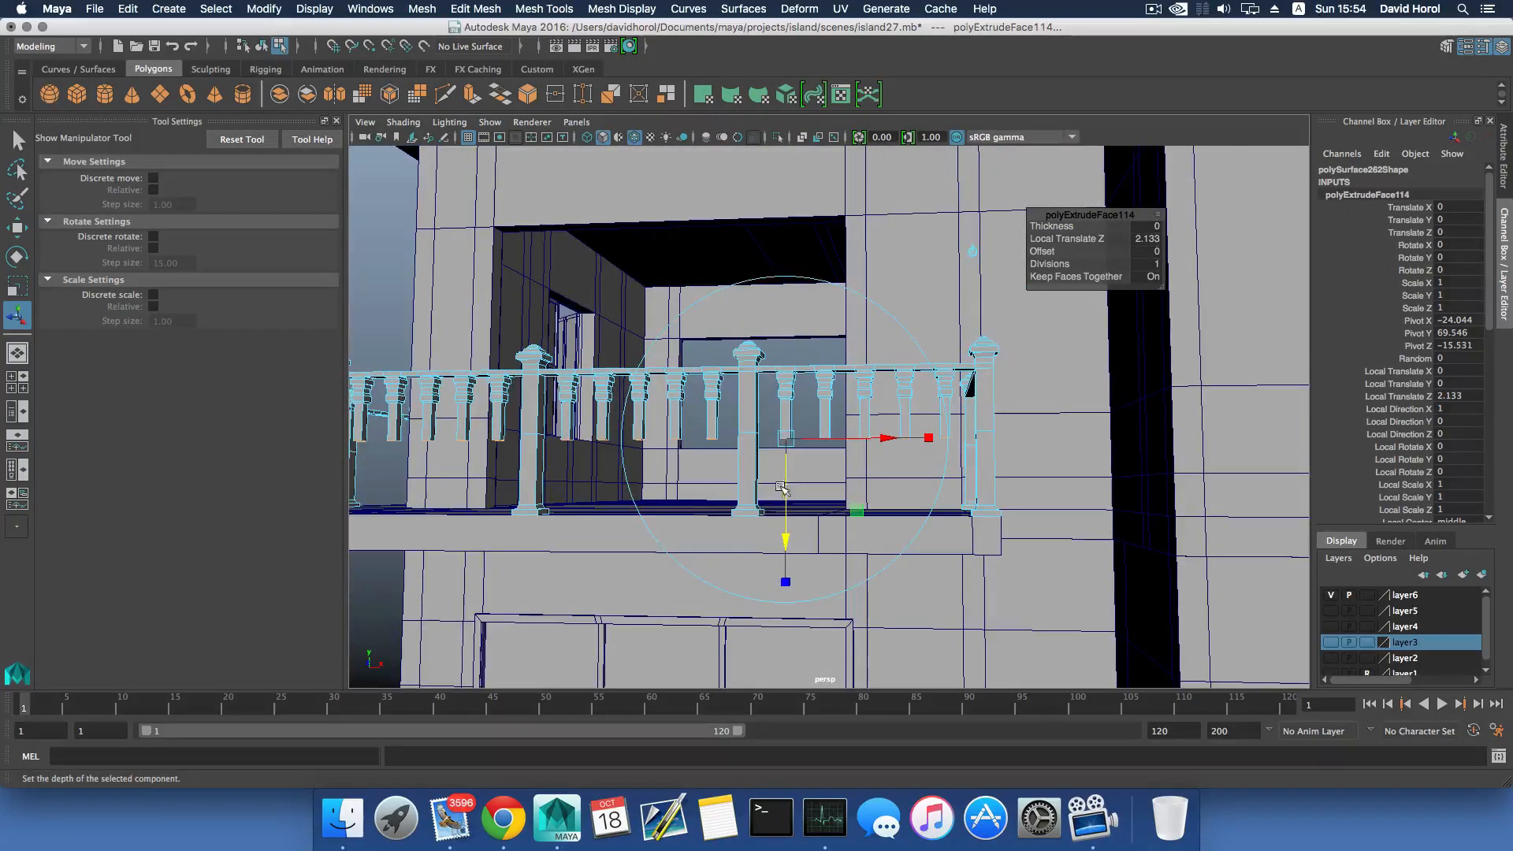
{"action": "left_click_drag", "start_coordinate": [787, 489], "coordinate": [723, 484]}
{"action": "key", "text": "v"}
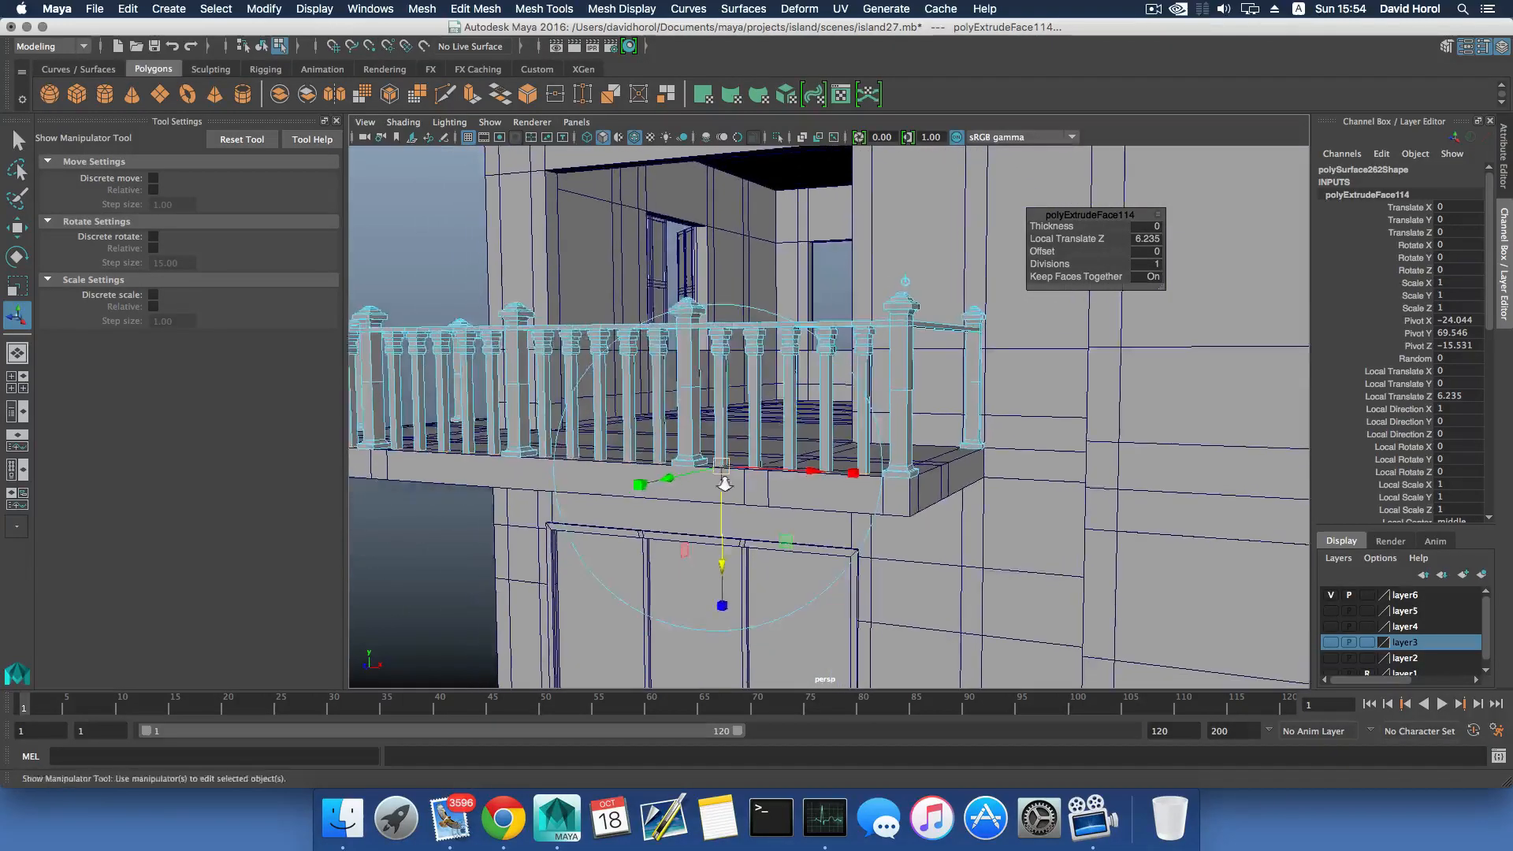
{"action": "right_click_drag", "start_coordinate": [723, 483], "coordinate": [964, 568], "text": "alt"}
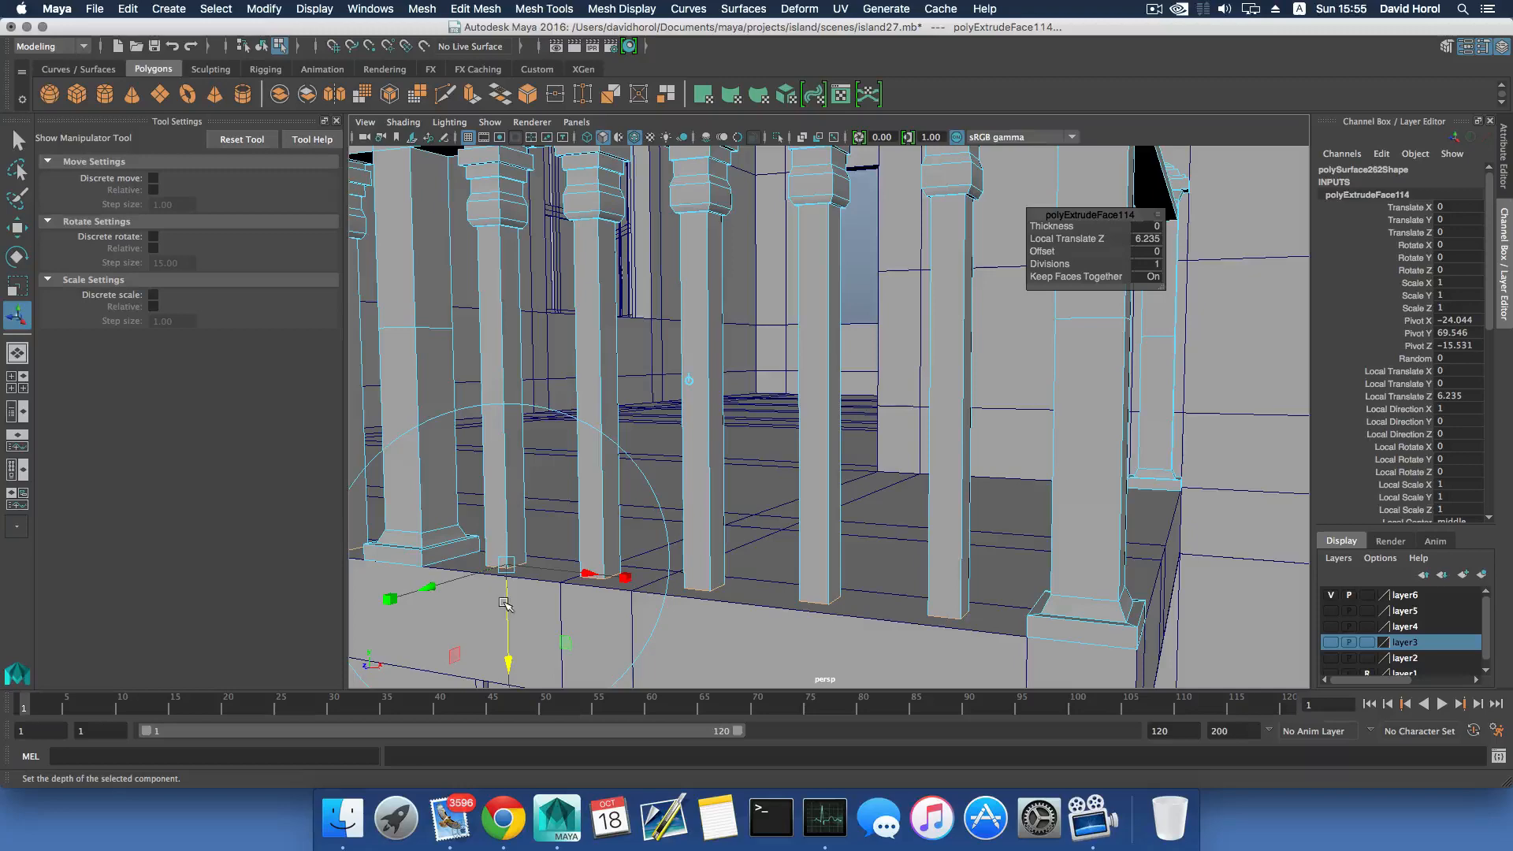
{"action": "left_click_drag", "start_coordinate": [505, 603], "coordinate": [505, 590]}
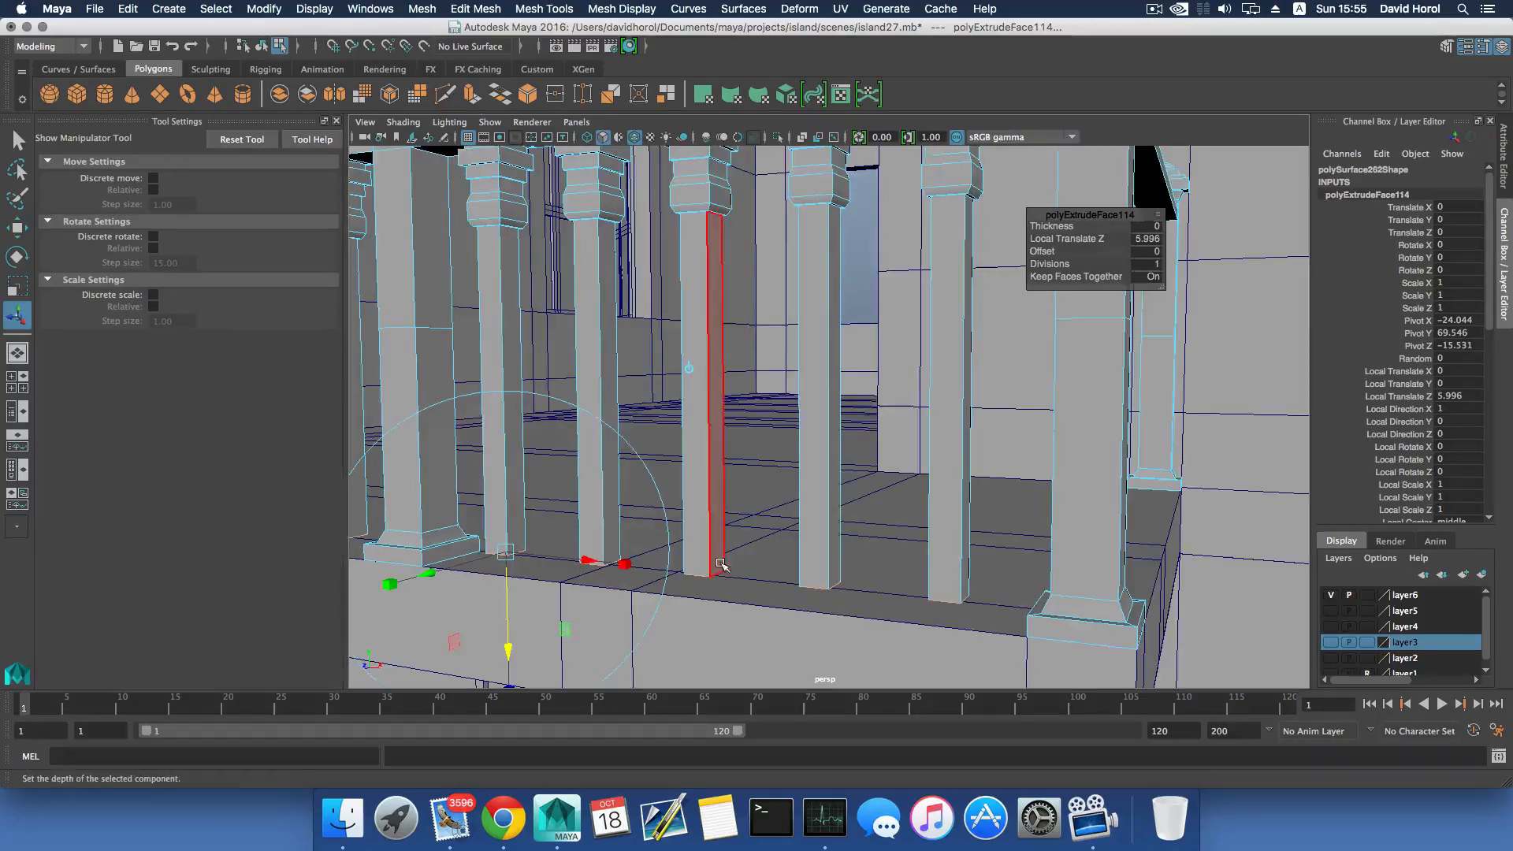
{"action": "left_click_drag", "start_coordinate": [720, 564], "coordinate": [752, 474], "text": "alt"}
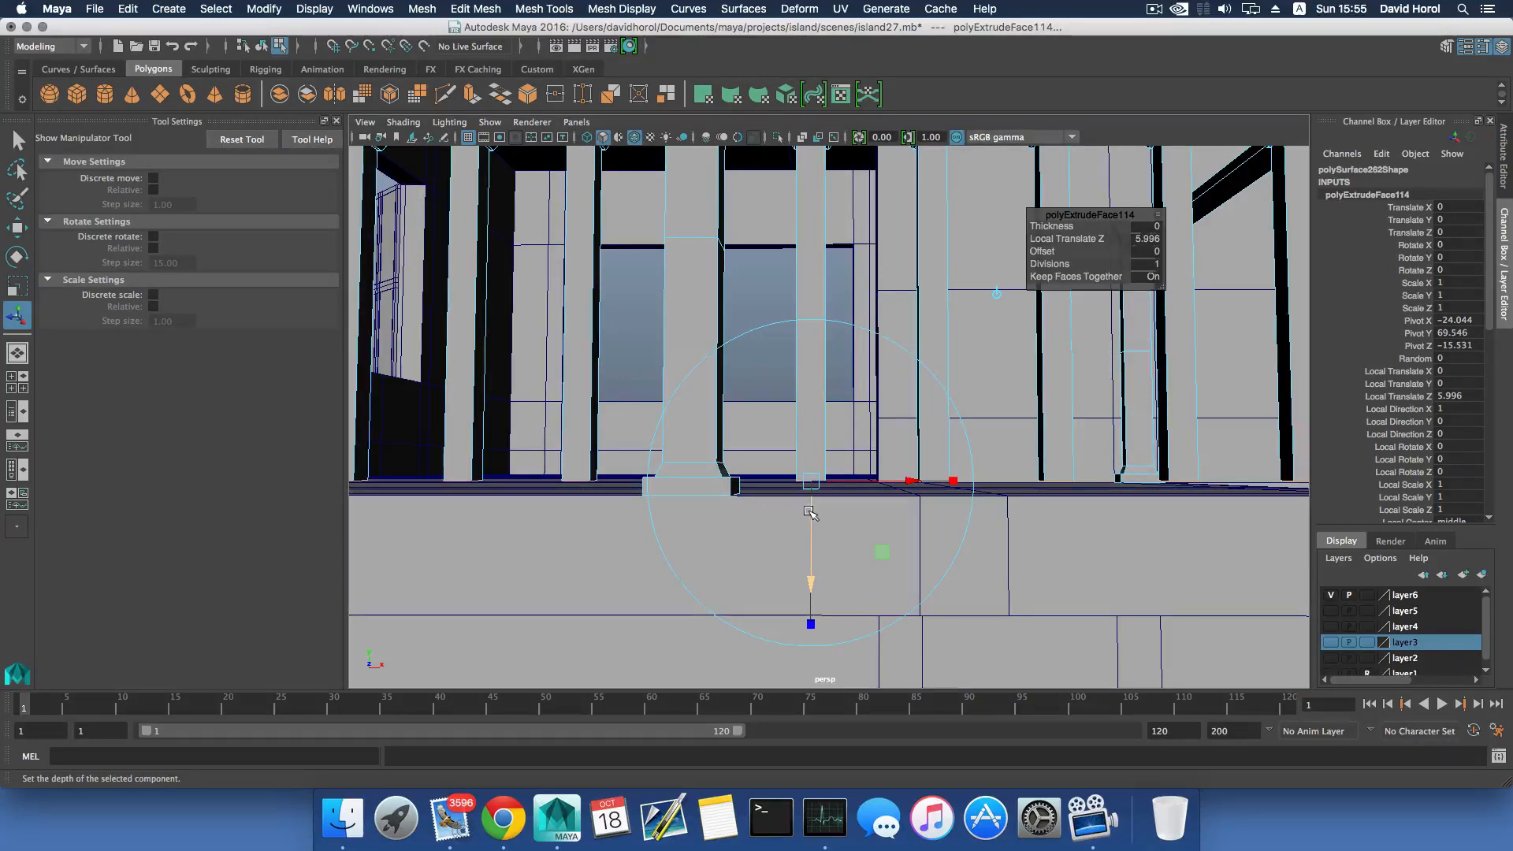
{"action": "left_click_drag", "start_coordinate": [809, 513], "coordinate": [726, 480]}
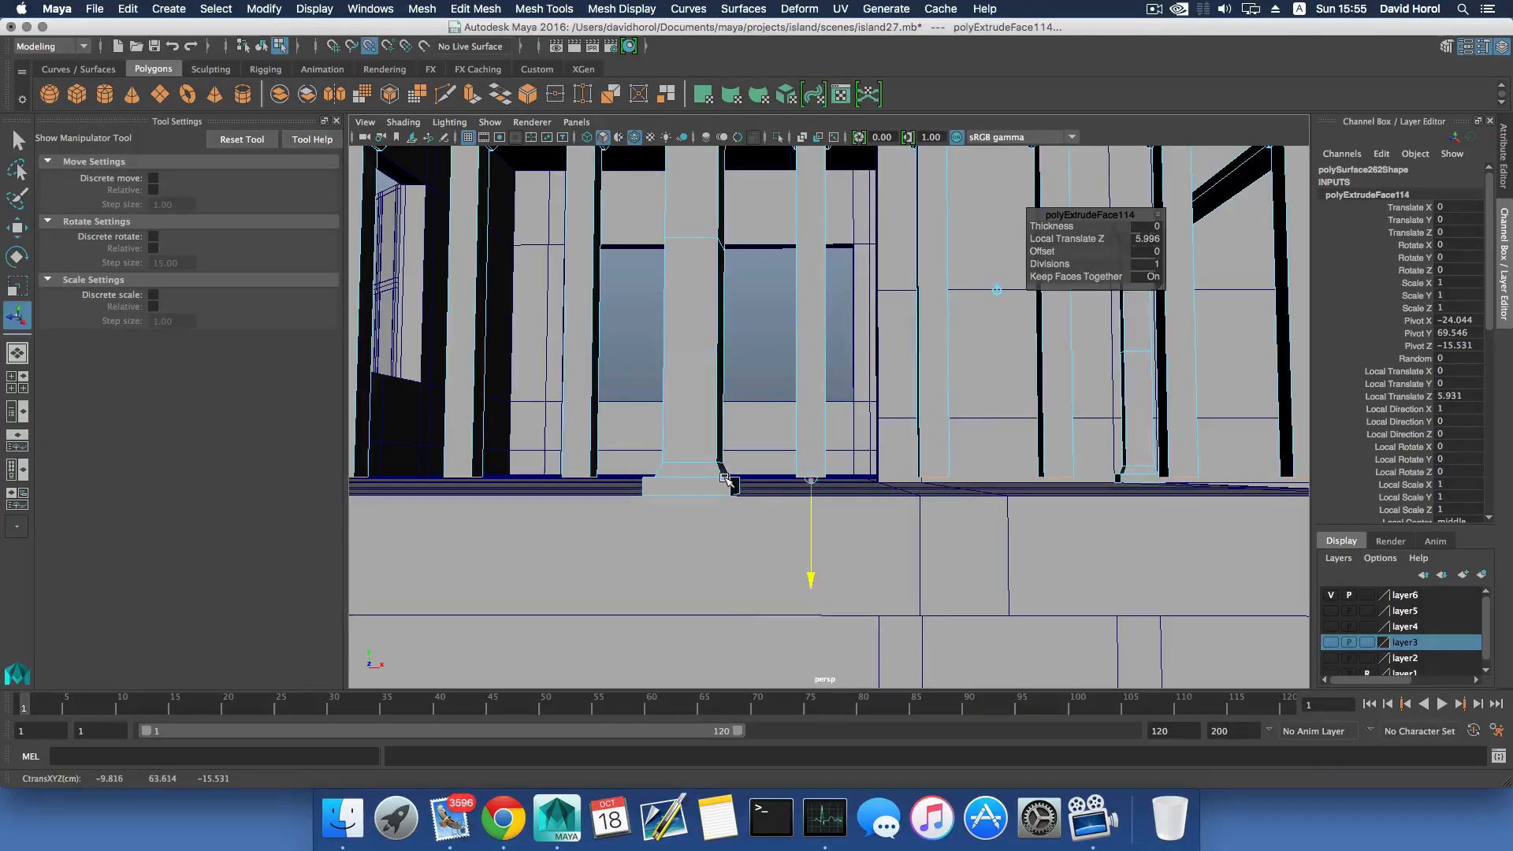
Flare the shaft ends with an extrusion scaled to 1.567 and translated 0.14 in local Z, then extrude the feet downward by 0.164.
{"action": "key", "text": "ctrl+e"}
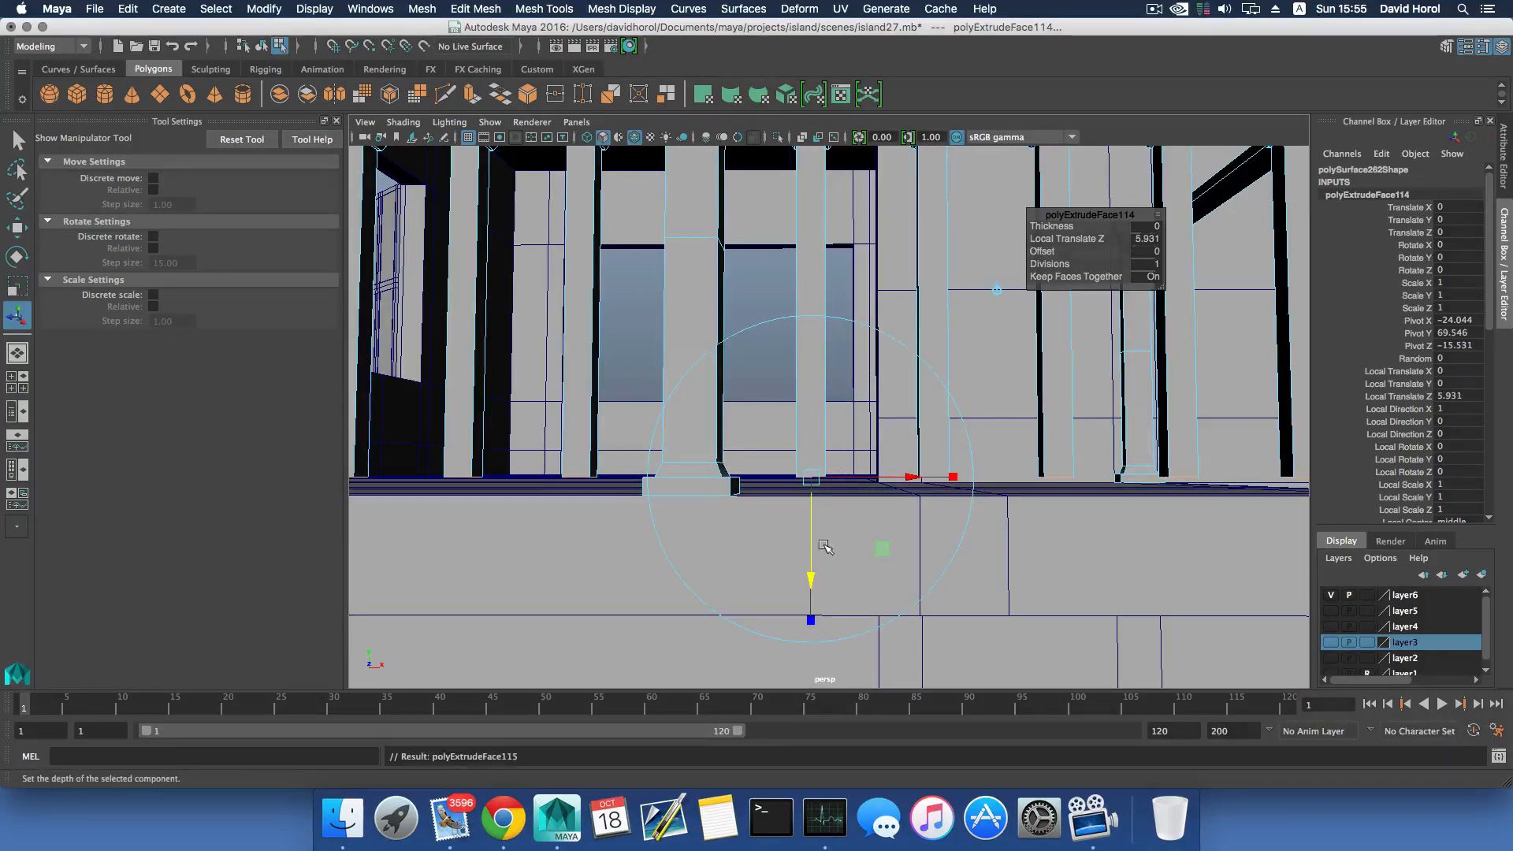
{"action": "left_click", "coordinate": [953, 478]}
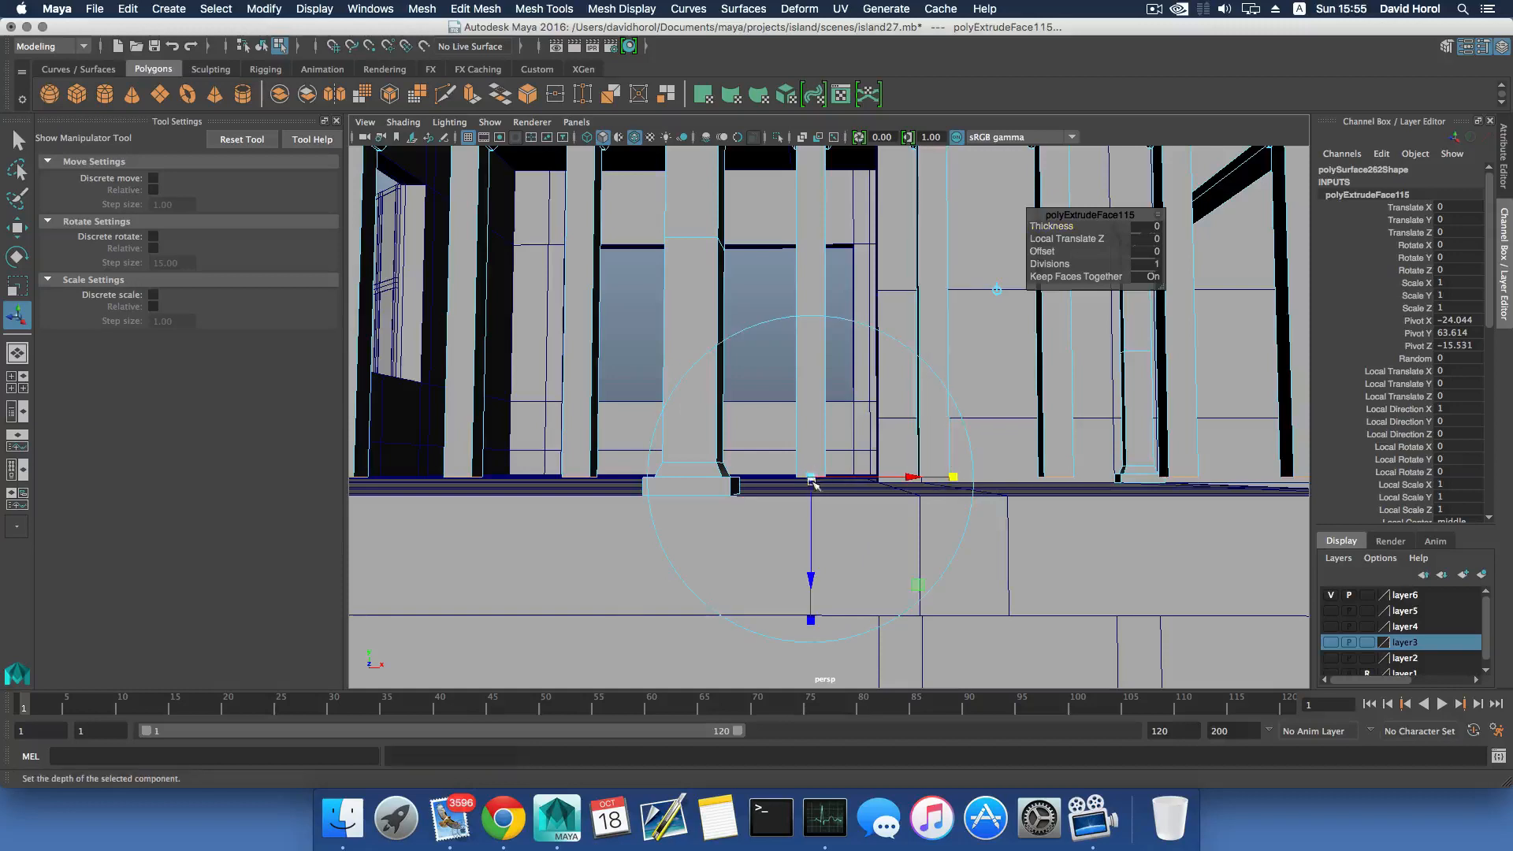
{"action": "left_click_drag", "start_coordinate": [832, 506], "coordinate": [721, 516], "text": "alt"}
{"action": "left_click_drag", "start_coordinate": [617, 509], "coordinate": [618, 558]}
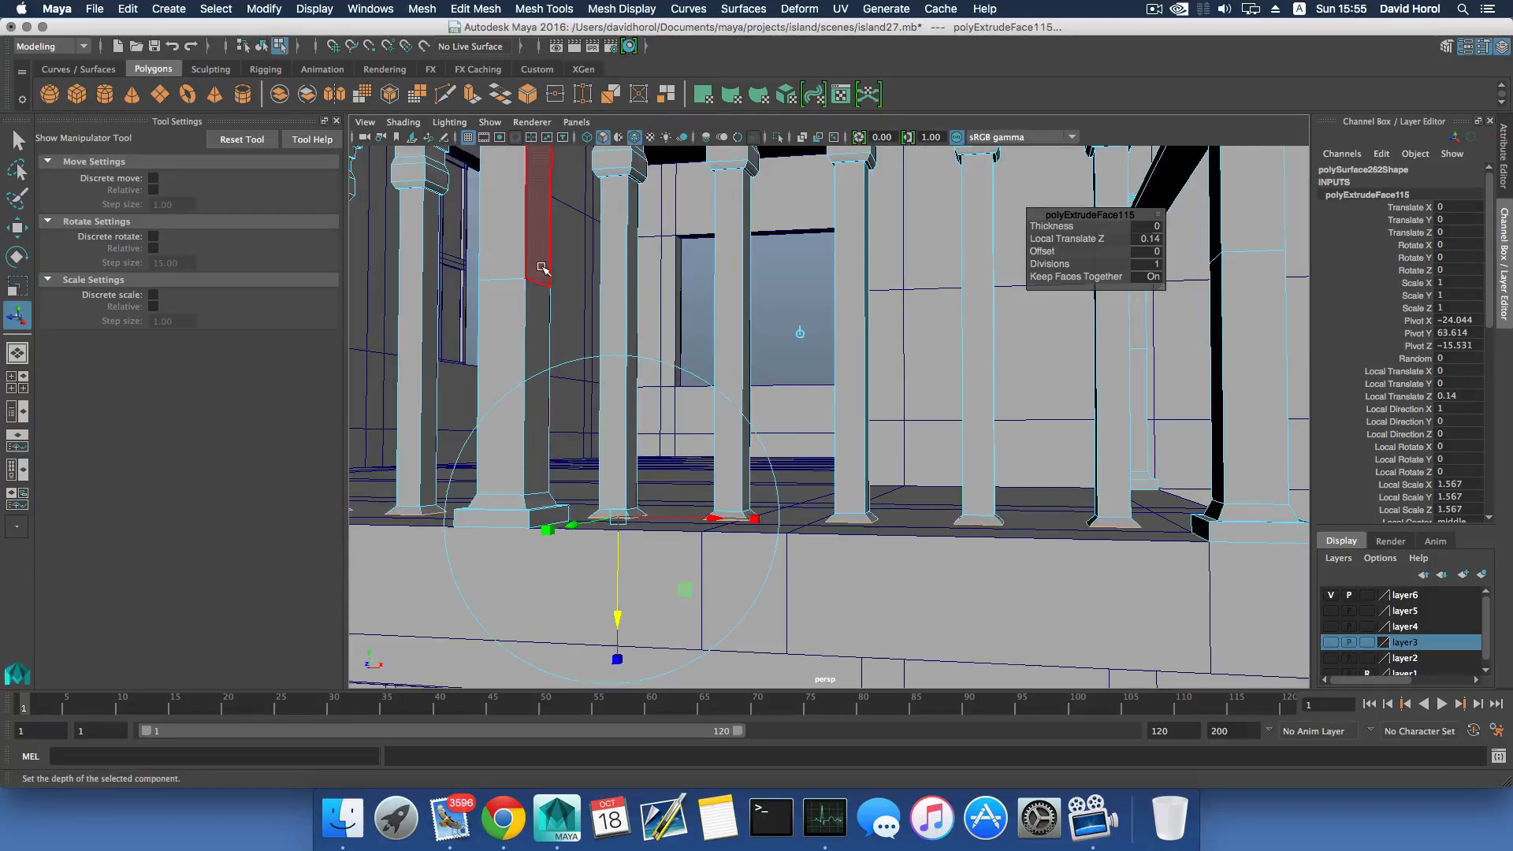
{"action": "left_click", "coordinate": [471, 97]}
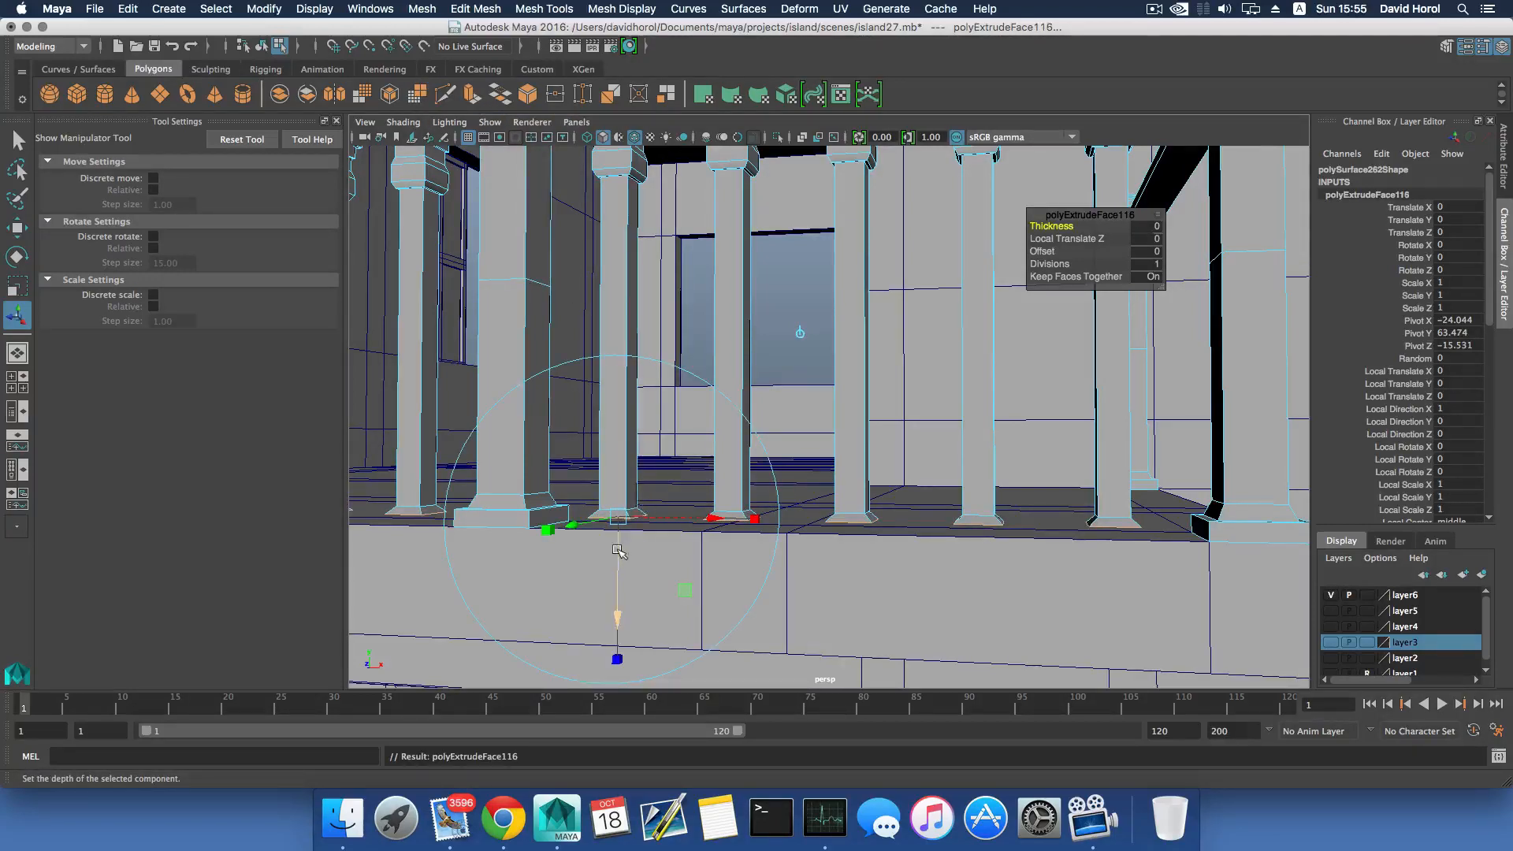
{"action": "left_click_drag", "start_coordinate": [618, 551], "coordinate": [557, 533]}
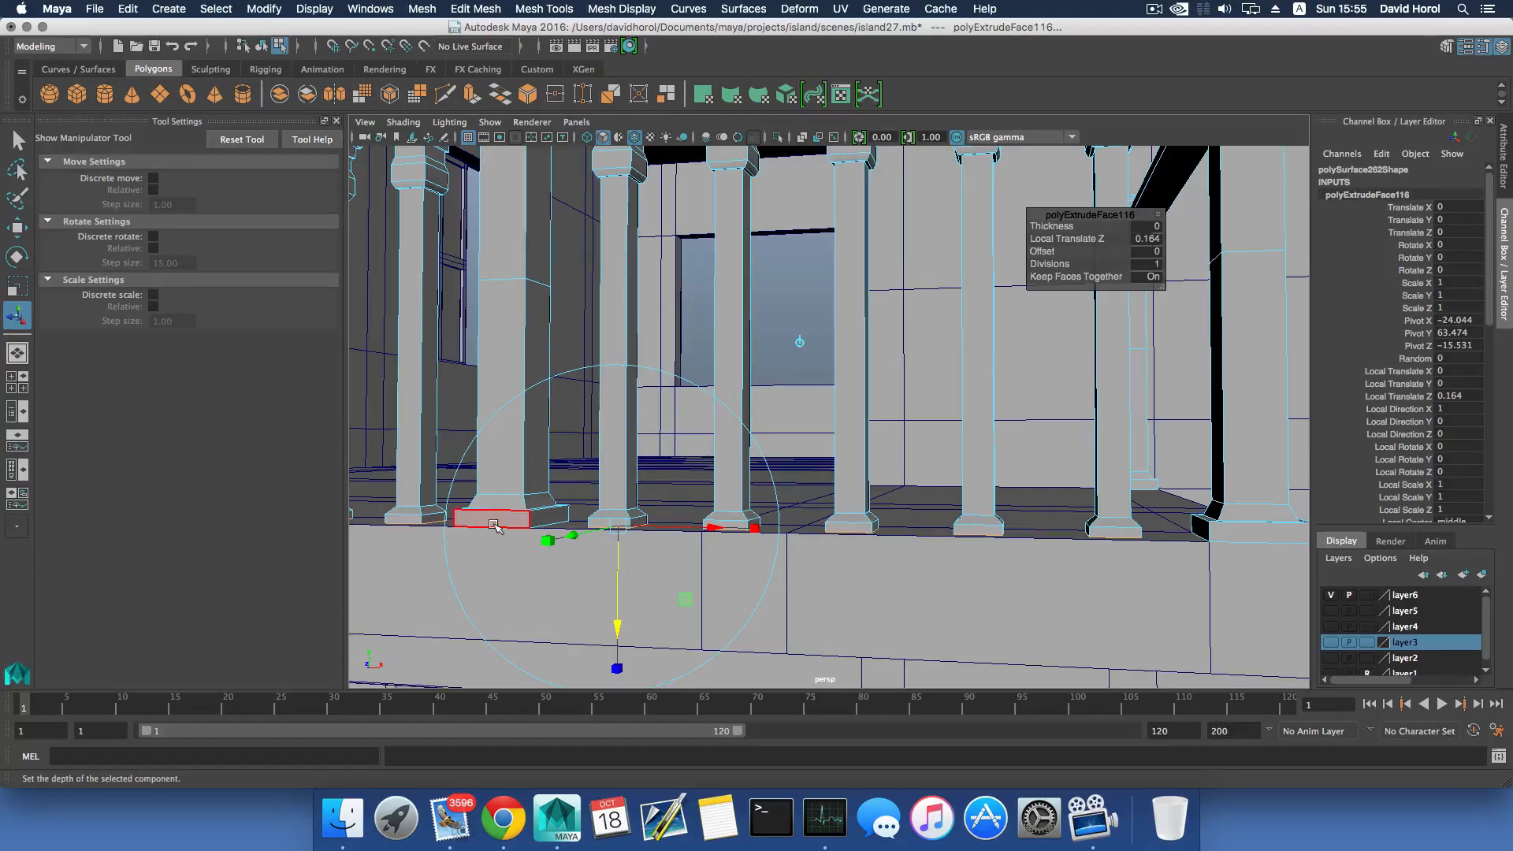
Return to object selection and examine the balusters along the front railing from several angles and distances.
{"action": "key", "text": "F8"}
{"action": "key", "text": "f"}
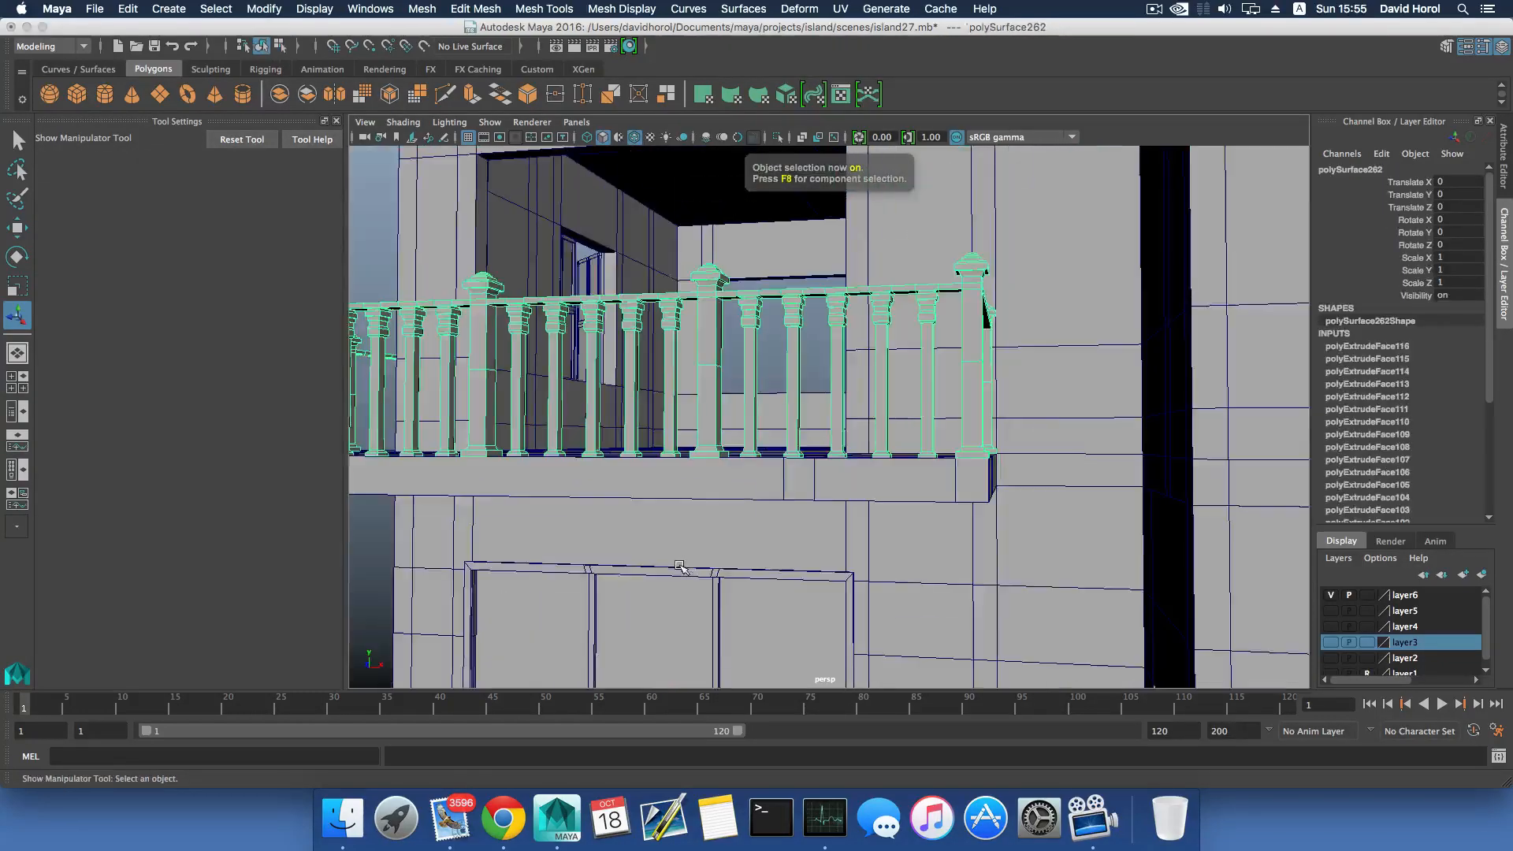
{"action": "left_click_drag", "start_coordinate": [643, 527], "coordinate": [685, 531], "text": "alt"}
{"action": "middle_click_drag", "start_coordinate": [685, 531], "coordinate": [744, 533], "text": "alt"}
{"action": "right_click_drag", "start_coordinate": [744, 534], "coordinate": [867, 545], "text": "alt"}
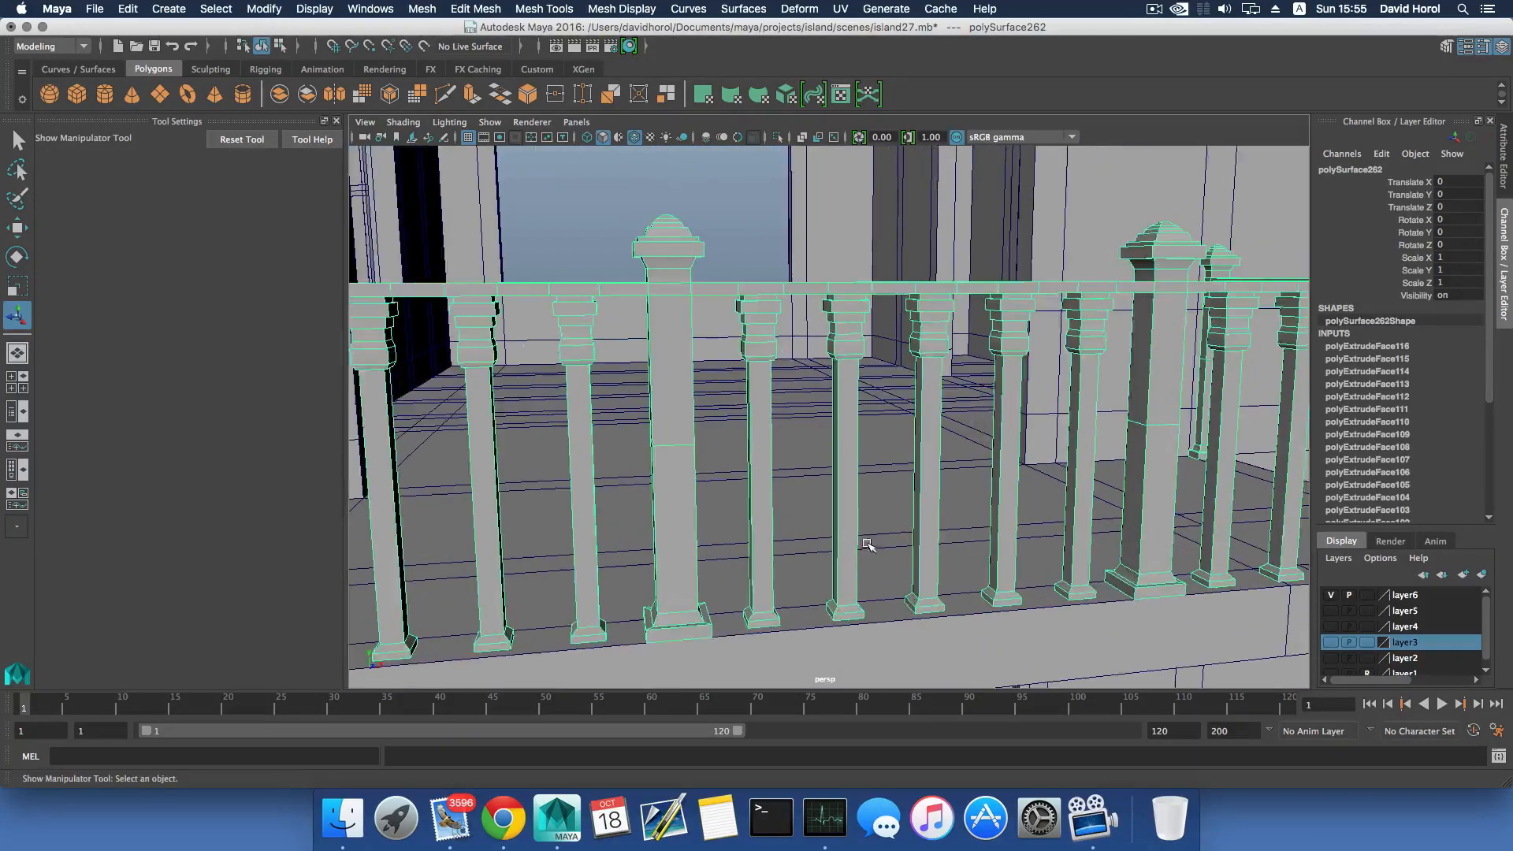
{"action": "left_click_drag", "start_coordinate": [744, 366], "coordinate": [737, 364], "text": "alt"}
{"action": "middle_click_drag", "start_coordinate": [737, 365], "coordinate": [767, 477], "text": "alt"}
{"action": "left_click_drag", "start_coordinate": [766, 477], "coordinate": [758, 475], "text": "alt"}
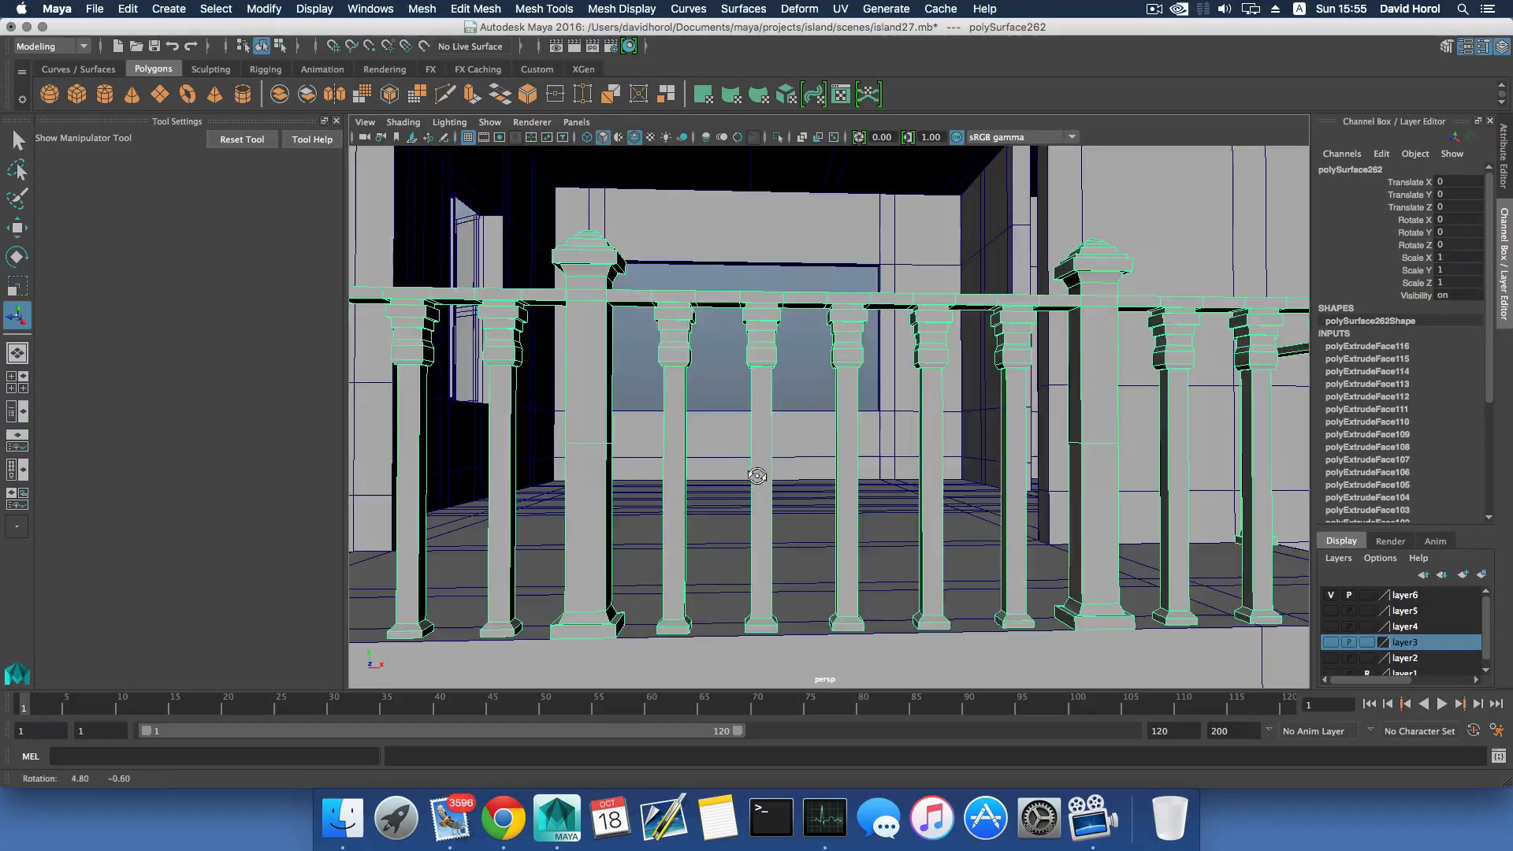
{"action": "middle_click_drag", "start_coordinate": [757, 474], "coordinate": [713, 469], "text": "alt"}
{"action": "right_click_drag", "start_coordinate": [713, 469], "coordinate": [770, 490], "text": "alt"}
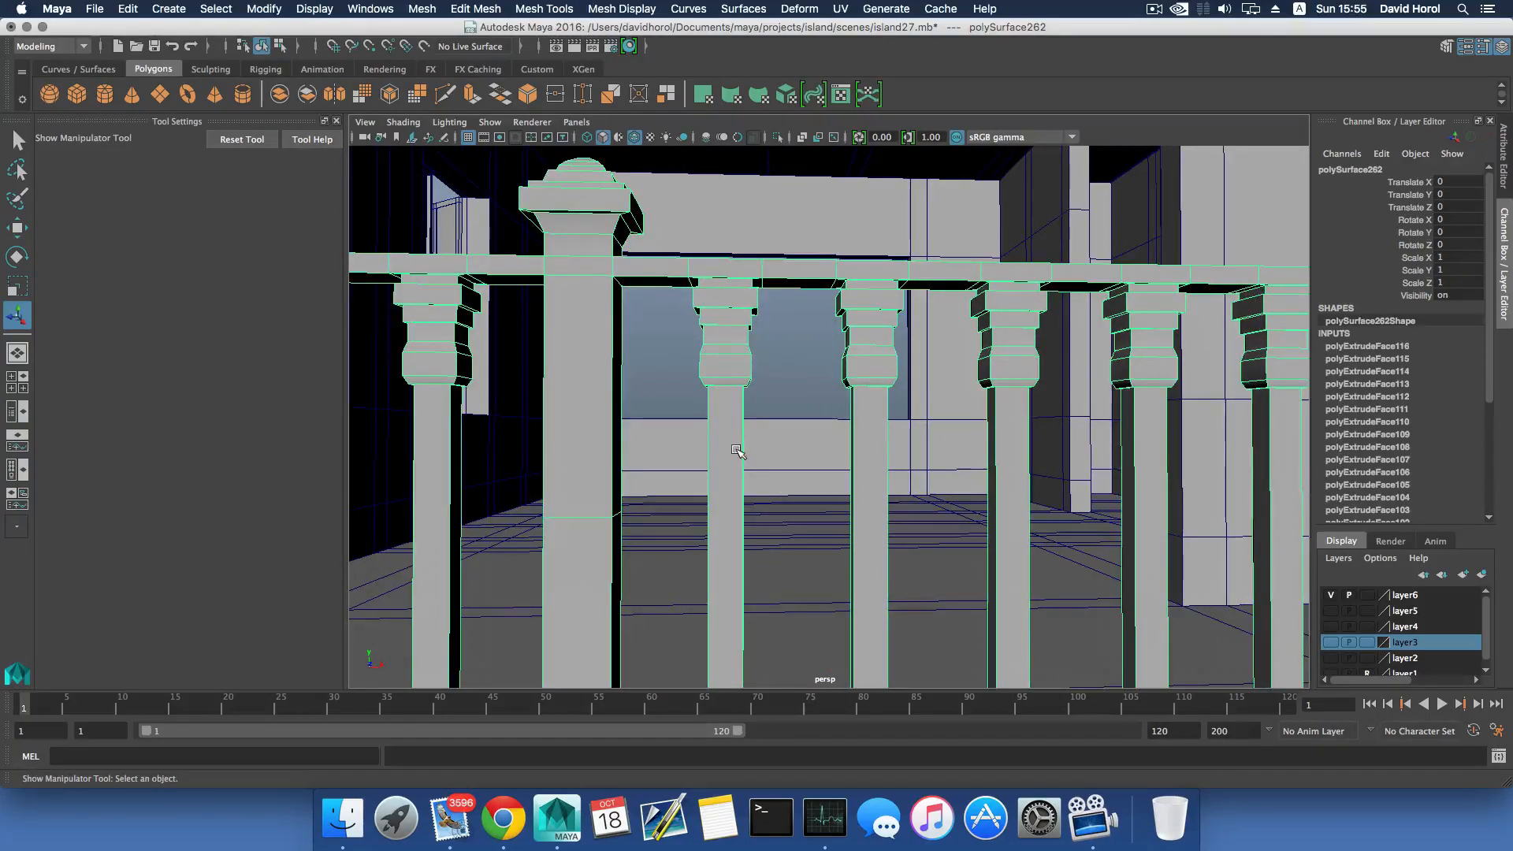
{"action": "left_click_drag", "start_coordinate": [736, 450], "coordinate": [726, 448], "text": "alt"}
{"action": "right_click_drag", "start_coordinate": [726, 448], "coordinate": [694, 442], "text": "alt"}
{"action": "middle_click_drag", "start_coordinate": [694, 443], "coordinate": [741, 453], "text": "alt"}
{"action": "left_click_drag", "start_coordinate": [741, 453], "coordinate": [729, 455], "text": "alt"}
{"action": "middle_click_drag", "start_coordinate": [729, 456], "coordinate": [686, 461], "text": "alt"}
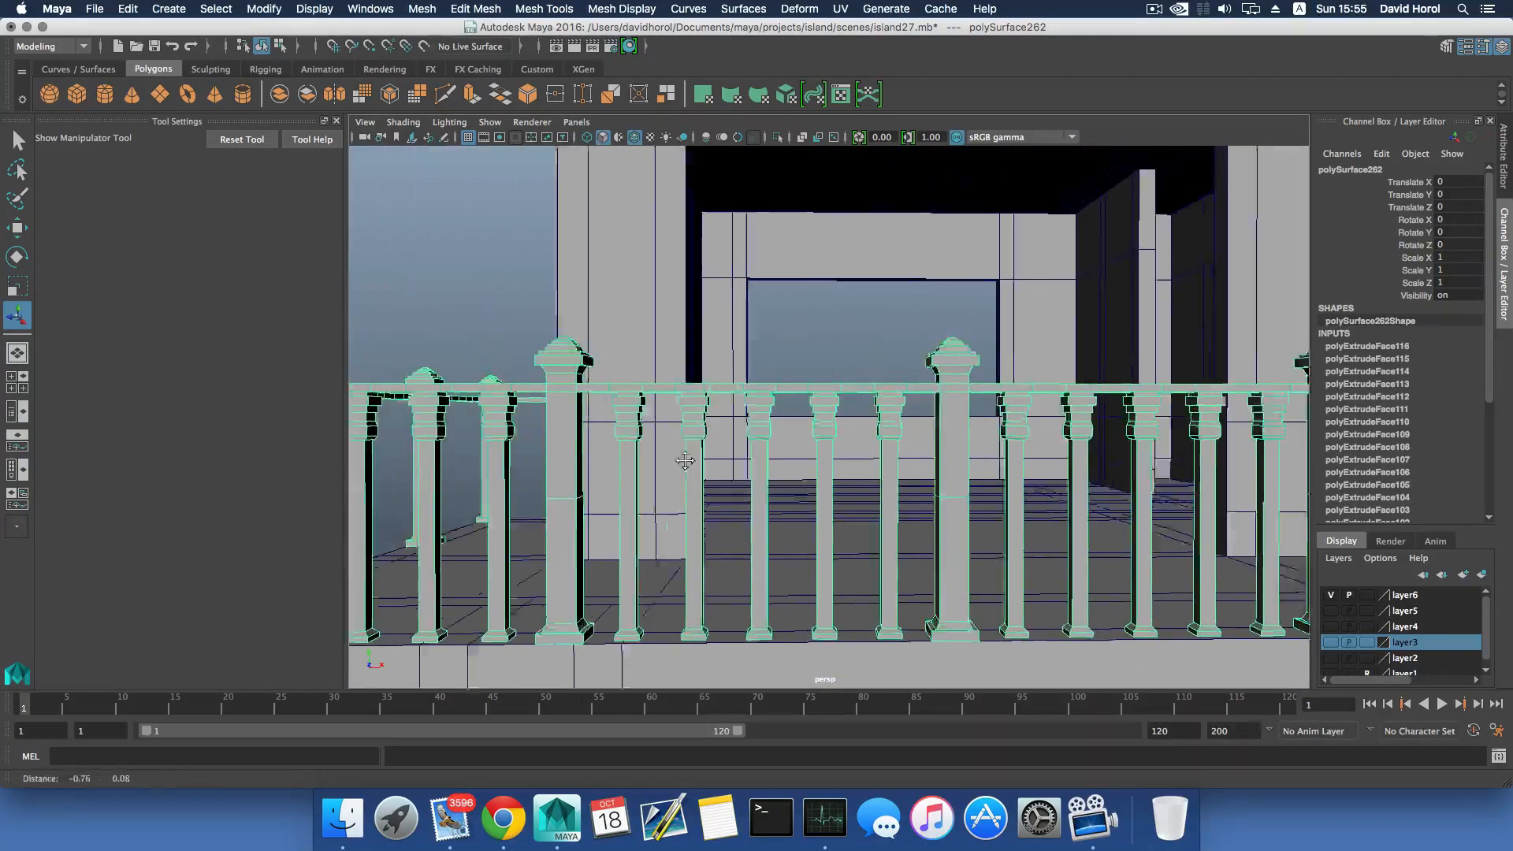
Examine the front balusters and the bare side railing from several angles.
{"action": "left_click_drag", "start_coordinate": [686, 461], "coordinate": [840, 462], "text": "alt"}
{"action": "middle_click_drag", "start_coordinate": [841, 462], "coordinate": [640, 461], "text": "alt"}
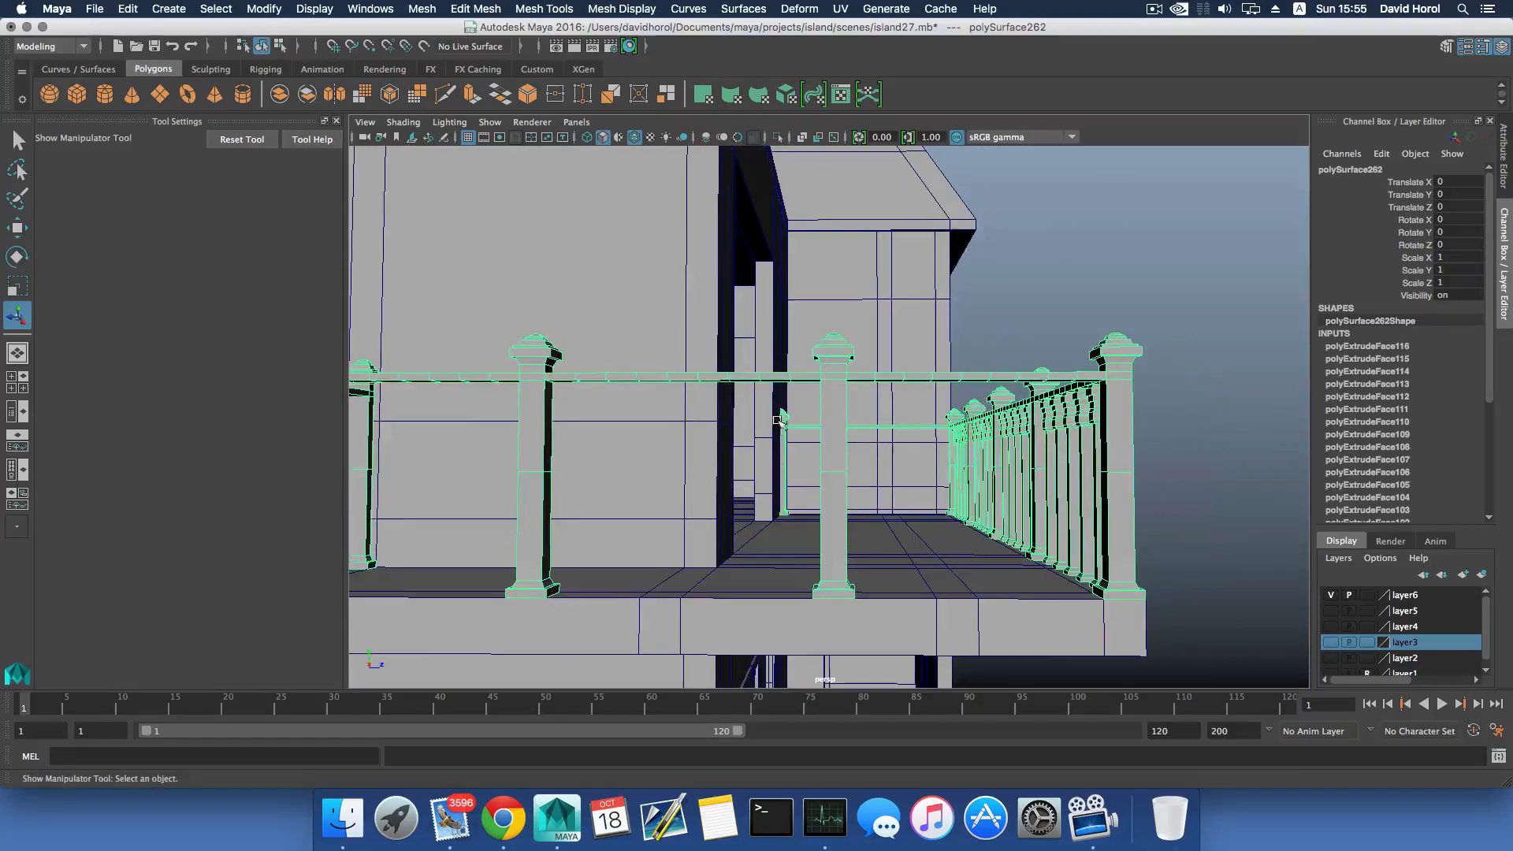
{"action": "left_click_drag", "start_coordinate": [778, 420], "coordinate": [678, 418], "text": "alt"}
{"action": "right_click_drag", "start_coordinate": [678, 418], "coordinate": [783, 463], "text": "alt"}
{"action": "left_click_drag", "start_coordinate": [670, 441], "coordinate": [772, 441], "text": "alt"}
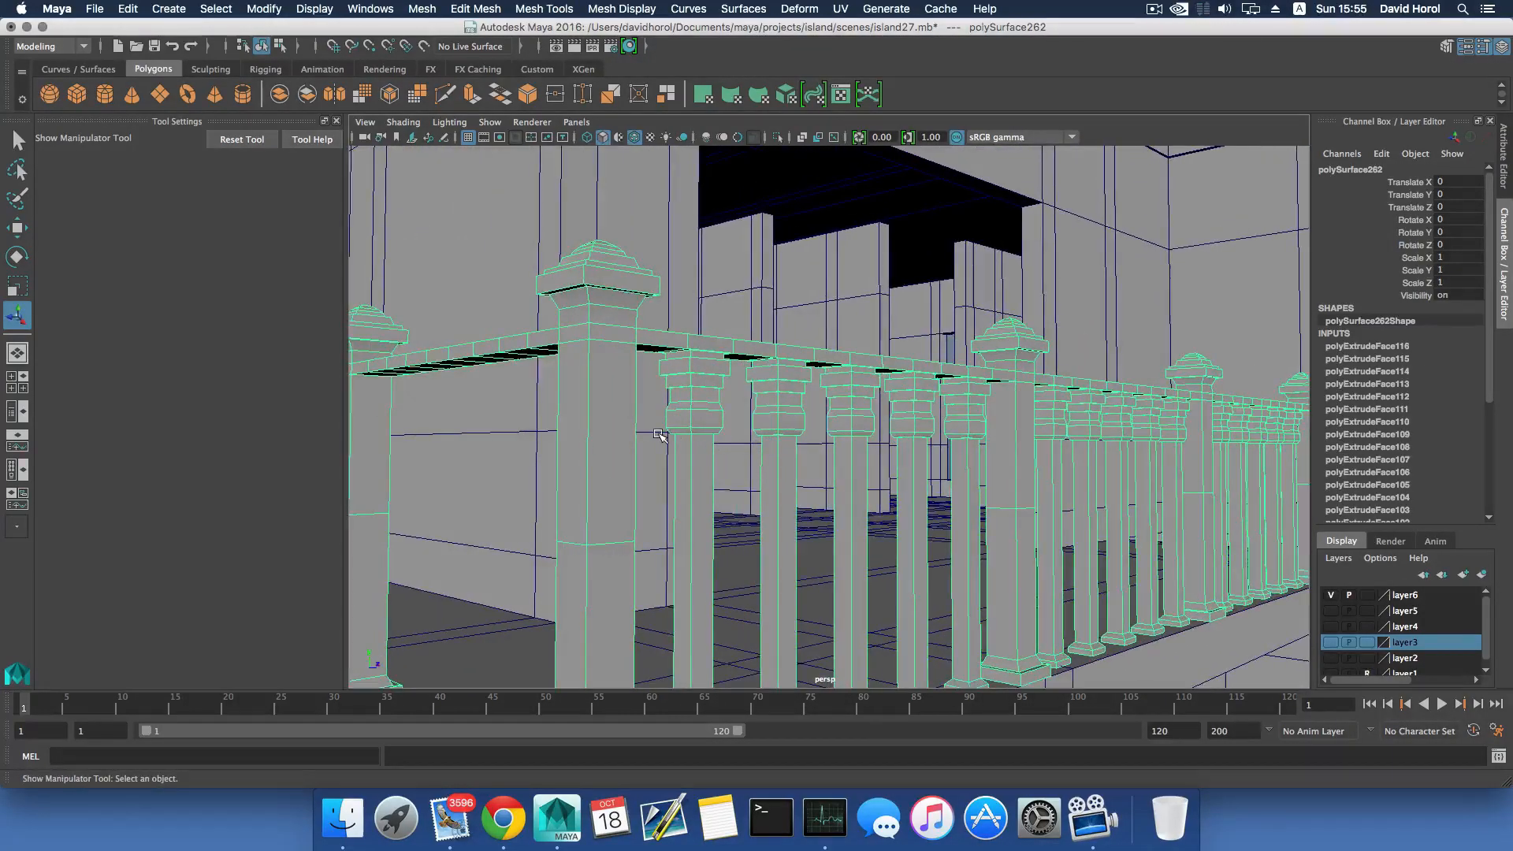
{"action": "scroll", "coordinate": [659, 434], "scroll_direction": "down", "scroll_amount": 5}
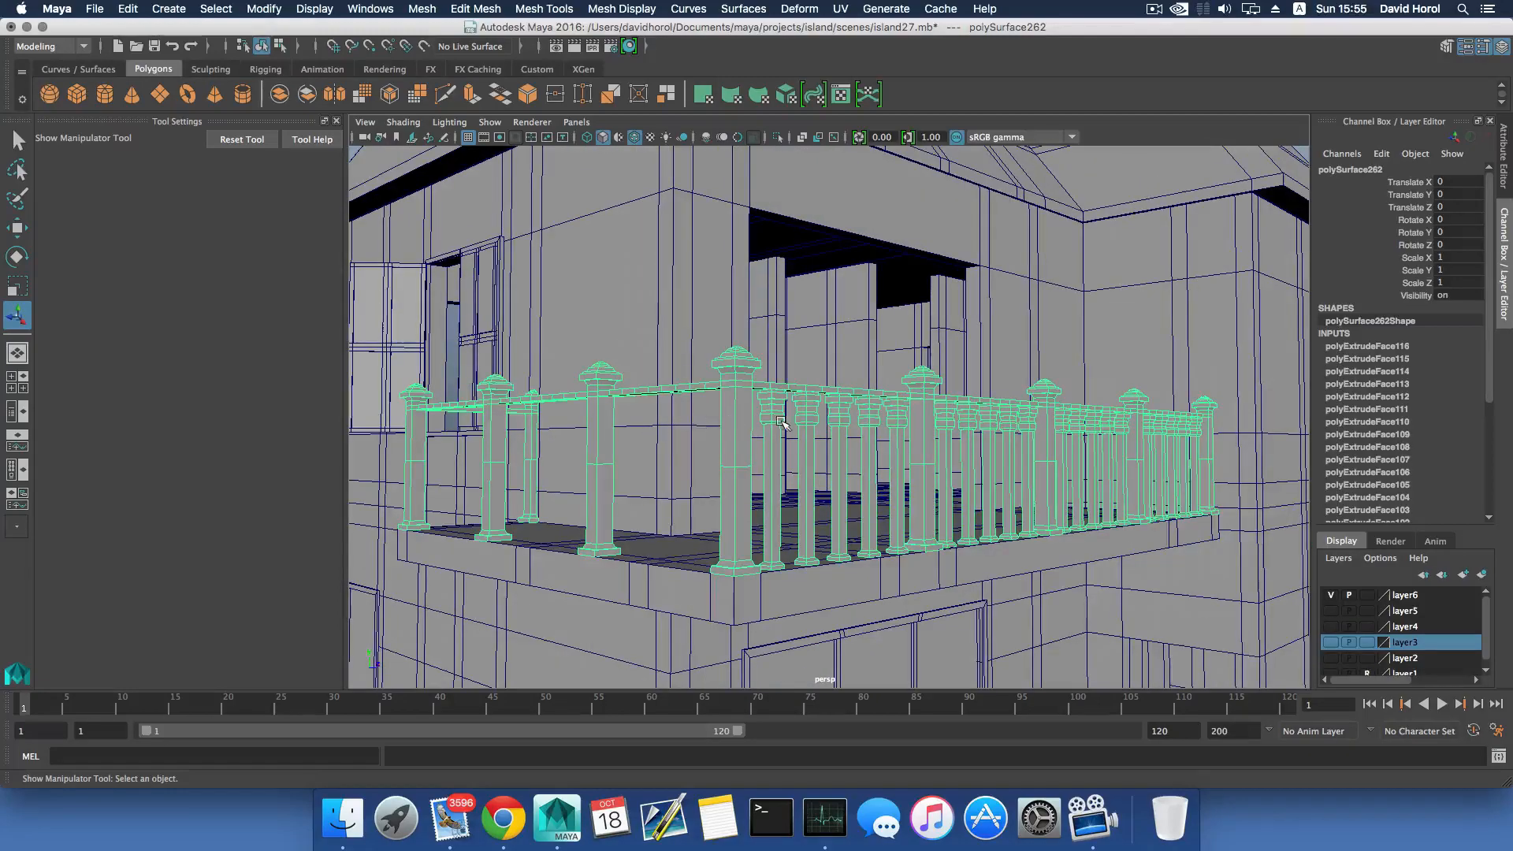
{"action": "left_click_drag", "start_coordinate": [848, 415], "coordinate": [803, 400], "text": "alt"}
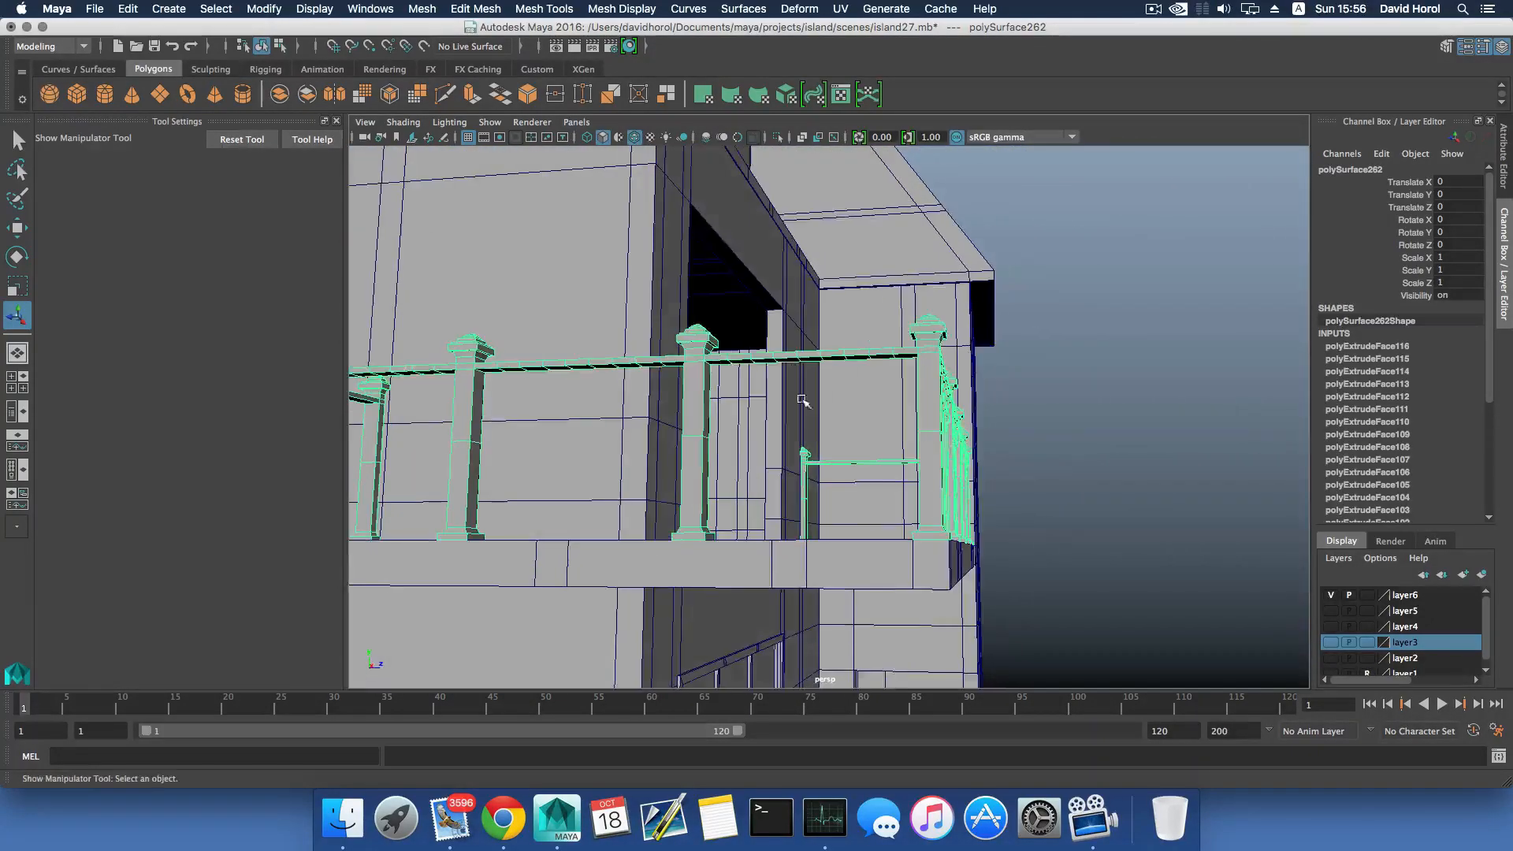
{"action": "left_click_drag", "start_coordinate": [490, 379], "coordinate": [686, 426], "text": "alt"}
{"action": "middle_click_drag", "start_coordinate": [686, 426], "coordinate": [783, 392], "text": "alt"}
Extract the faces of the second baluster from the front railing's corner and select it alone as a separate object.
{"action": "right_click_drag", "start_coordinate": [746, 365], "coordinate": [743, 408]}
{"action": "left_click_drag", "start_coordinate": [719, 403], "coordinate": [755, 498], "text": "alt"}
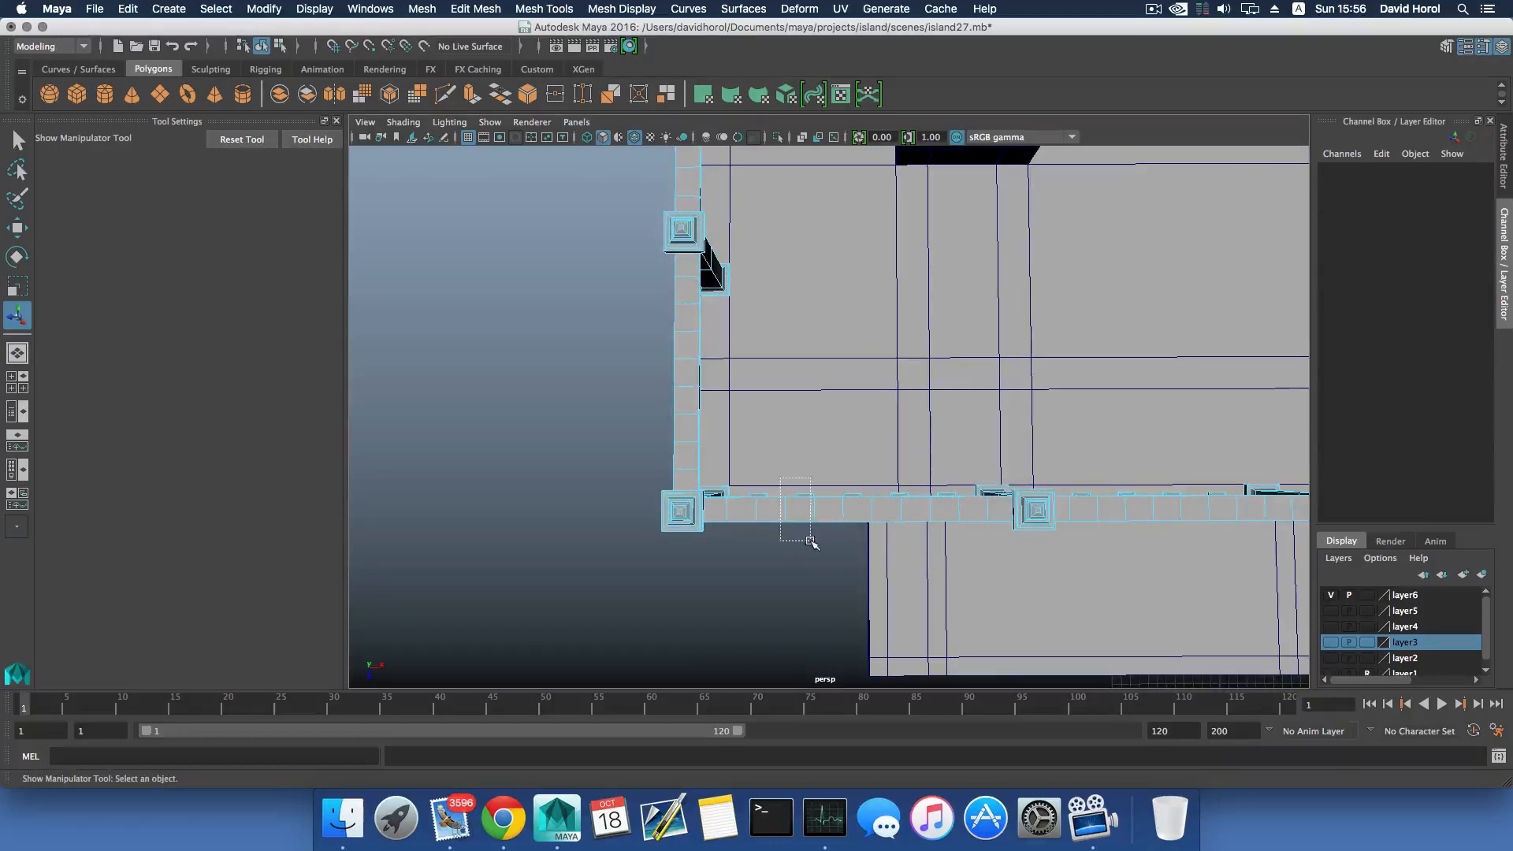
{"action": "left_click_drag", "start_coordinate": [810, 541], "coordinate": [828, 339]}
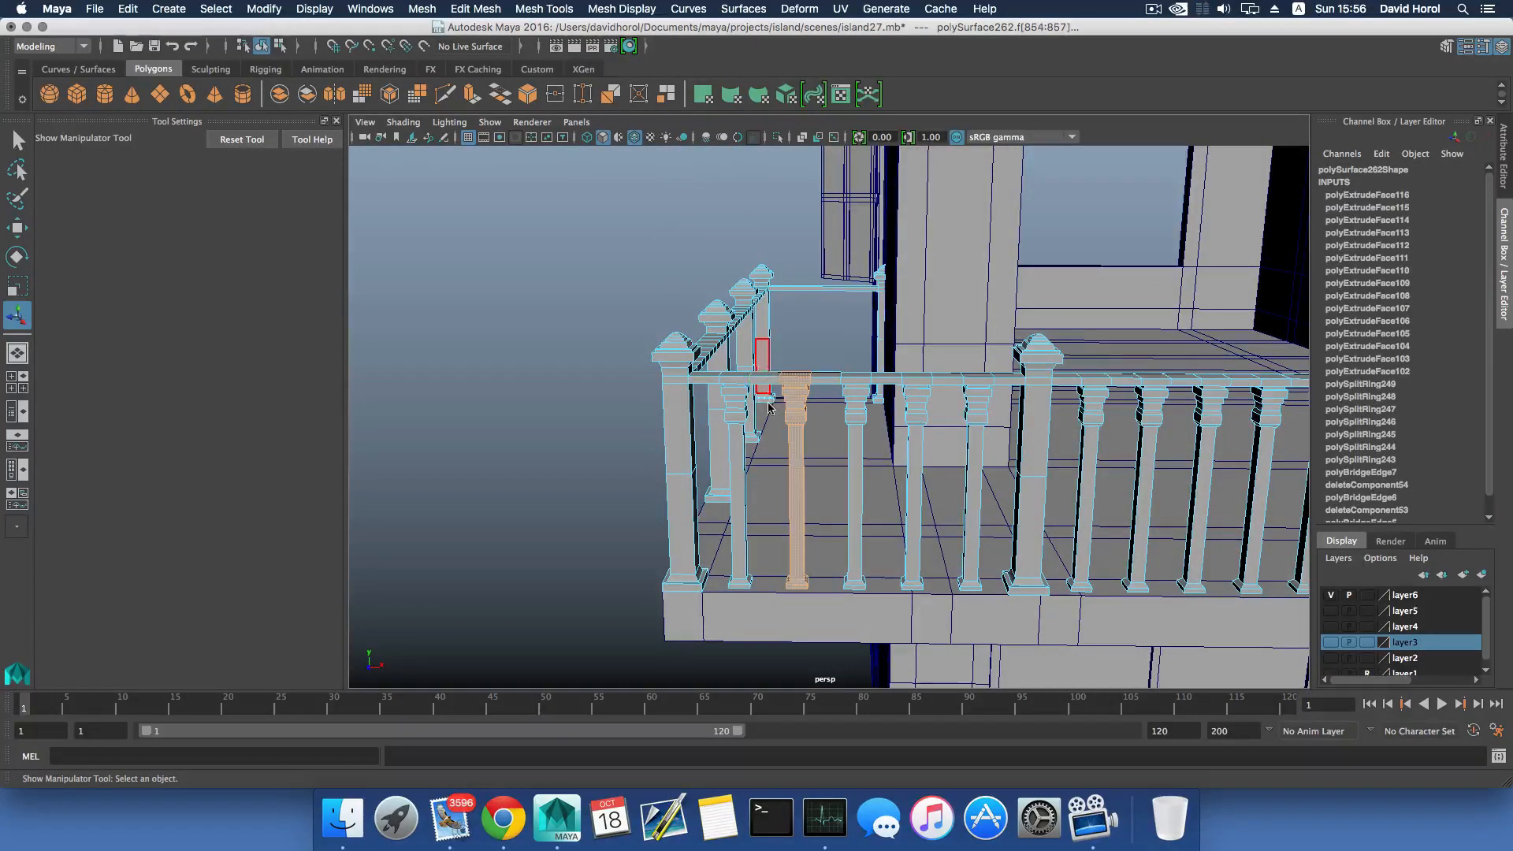
{"action": "left_click_drag", "start_coordinate": [770, 408], "coordinate": [760, 395], "text": "alt"}
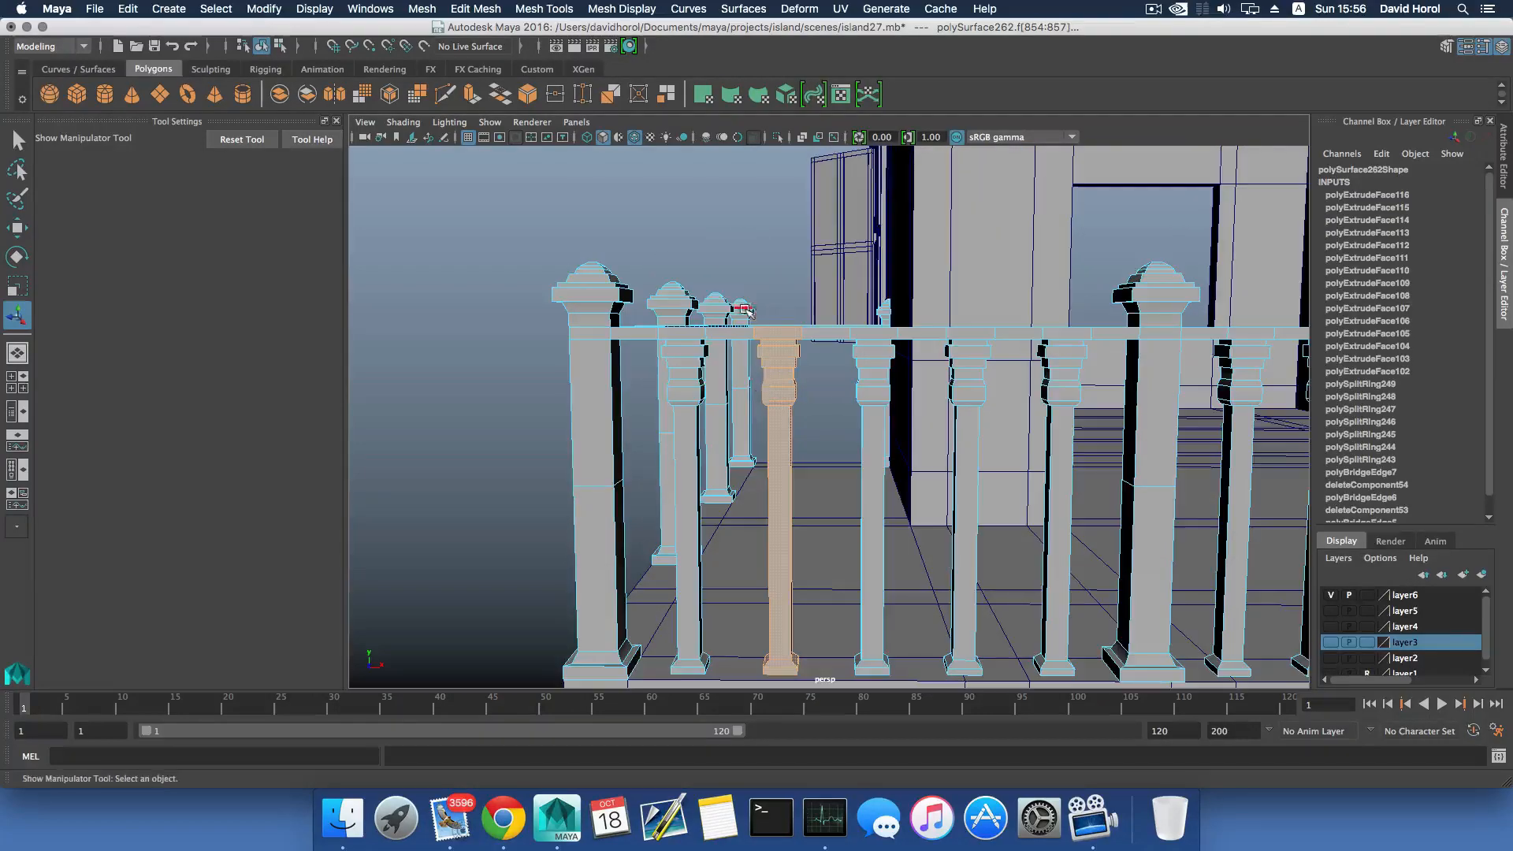
{"action": "left_click_drag", "start_coordinate": [786, 330], "coordinate": [774, 410]}
{"action": "right_click_drag", "start_coordinate": [833, 317], "coordinate": [786, 539], "text": "shift"}
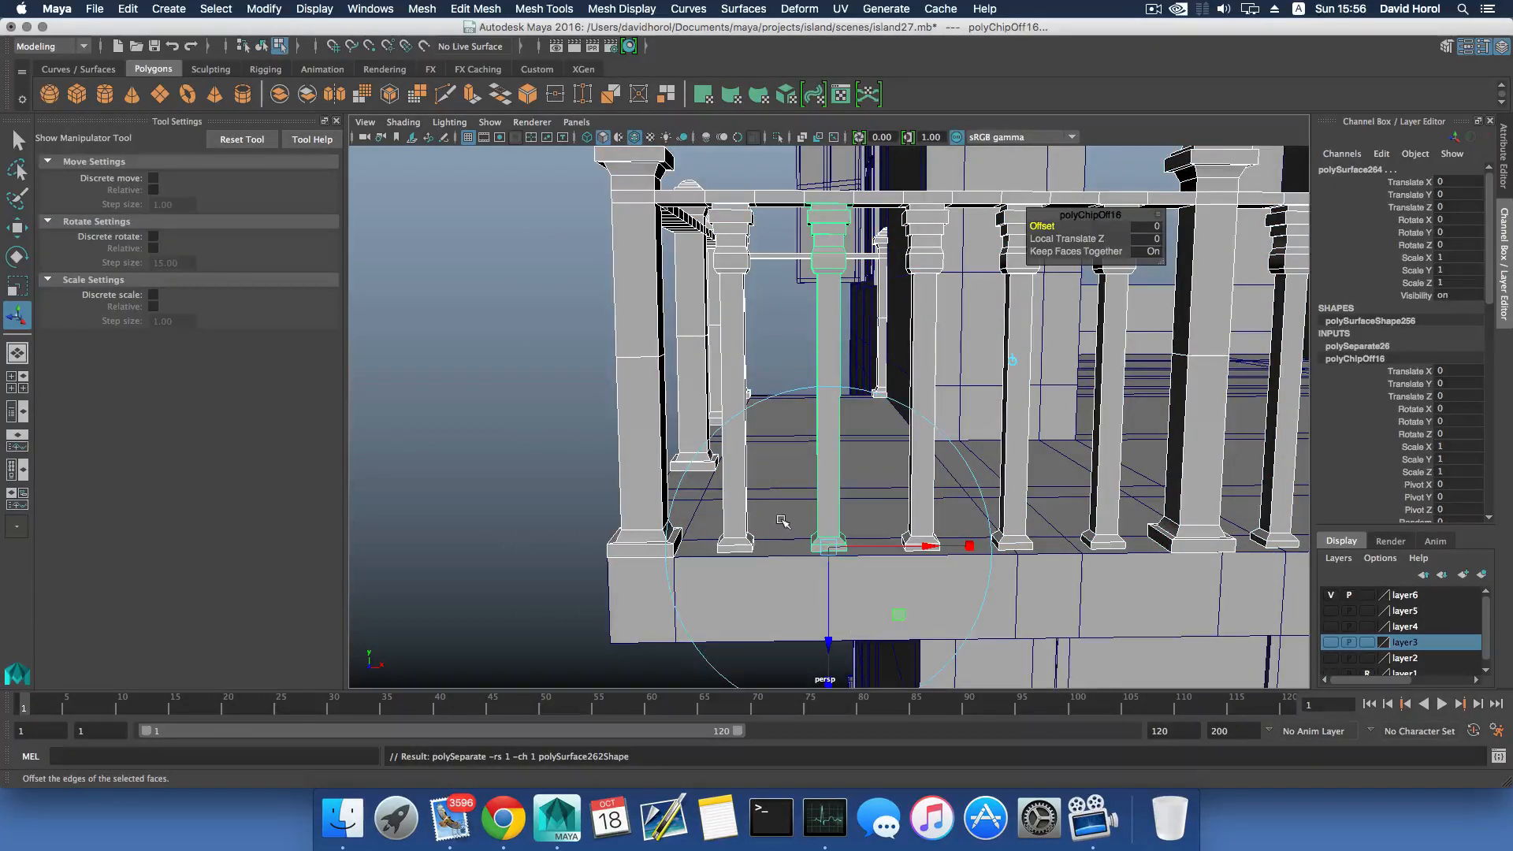
{"action": "key", "text": "F8"}
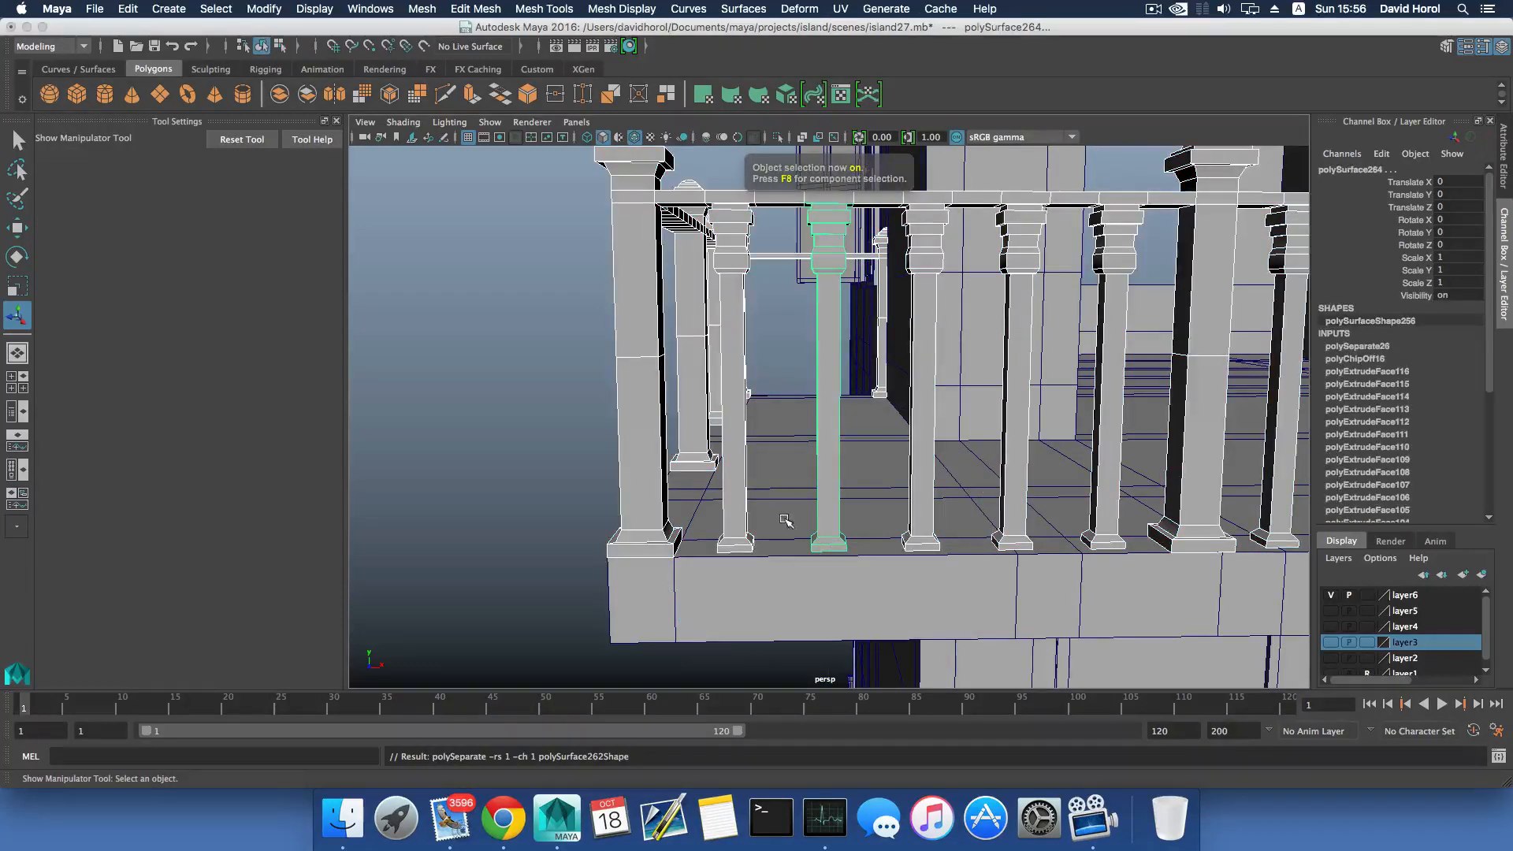
{"action": "left_click_drag", "start_coordinate": [901, 445], "coordinate": [938, 512], "text": "ctrl"}
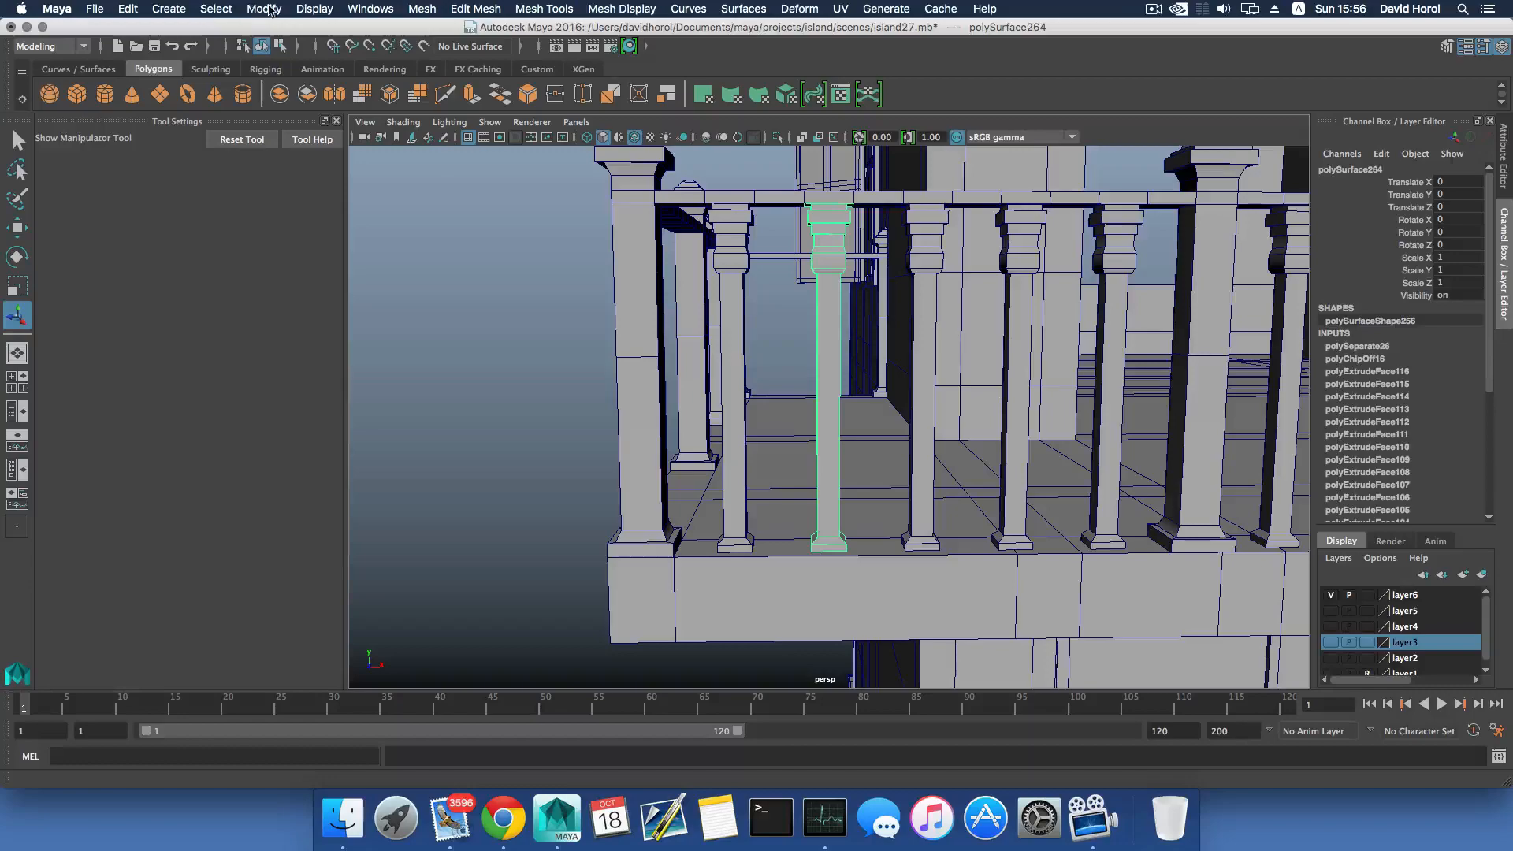
Center the extracted baluster's pivot and move it outside the corner post, to Translate X -4.173 and Translate Z 1.994.
{"action": "left_click", "coordinate": [269, 10]}
{"action": "left_click", "coordinate": [331, 108]}
{"action": "key", "text": "w"}
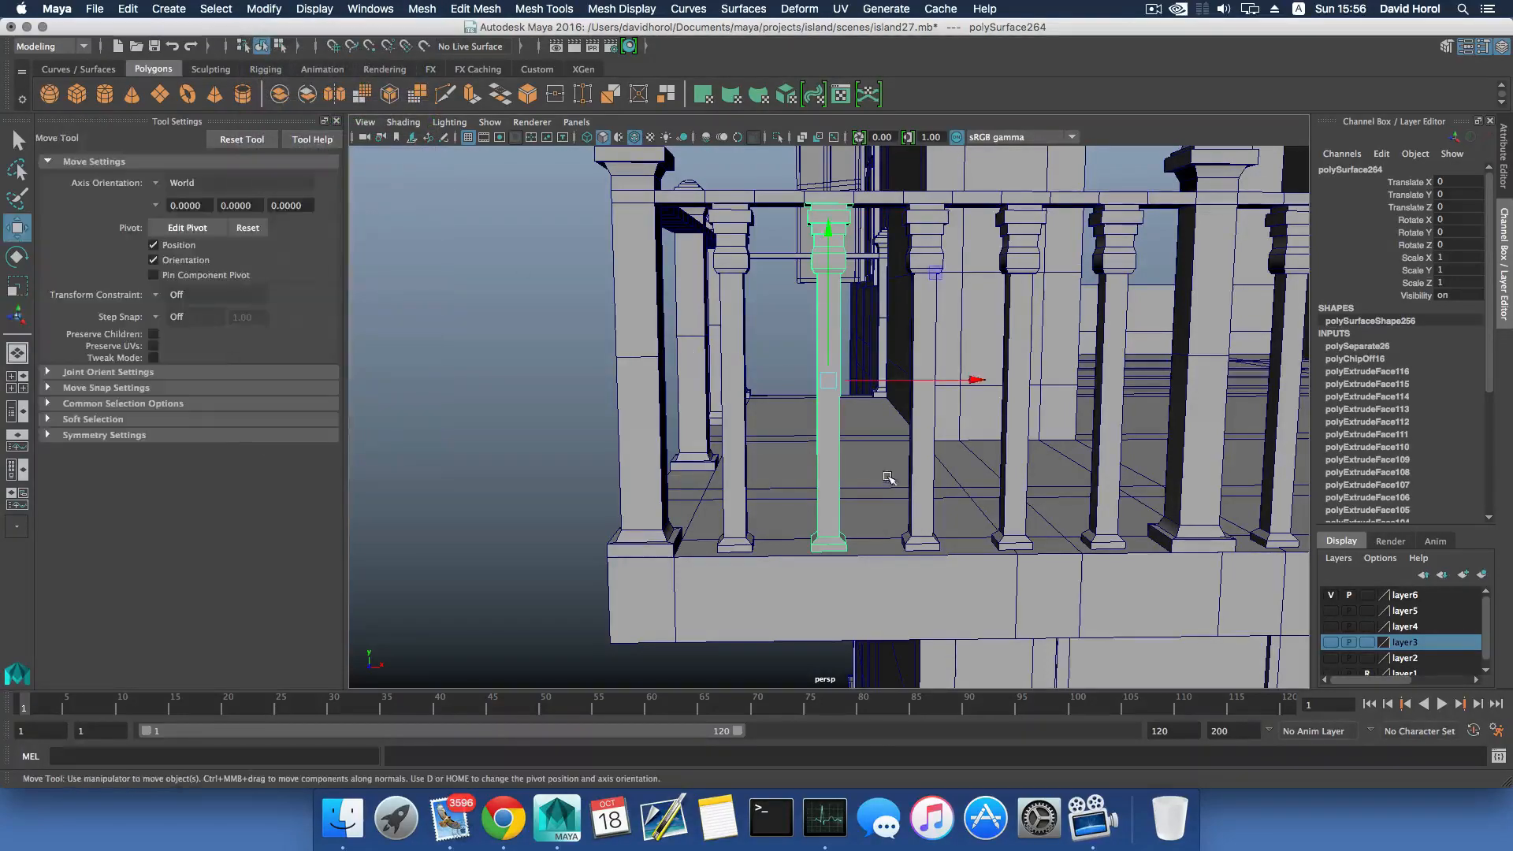
{"action": "mouse_move", "coordinate": [817, 447]}
{"action": "left_mouse_down", "text": "alt"}
{"action": "mouse_move", "coordinate": [878, 468]}
{"action": "mouse_move", "coordinate": [830, 489]}
{"action": "mouse_move", "coordinate": [834, 470]}
{"action": "left_mouse_up", "text": "alt"}
{"action": "left_click_drag", "start_coordinate": [996, 417], "coordinate": [963, 406]}
{"action": "middle_click_drag", "start_coordinate": [963, 406], "coordinate": [932, 438], "text": "alt"}
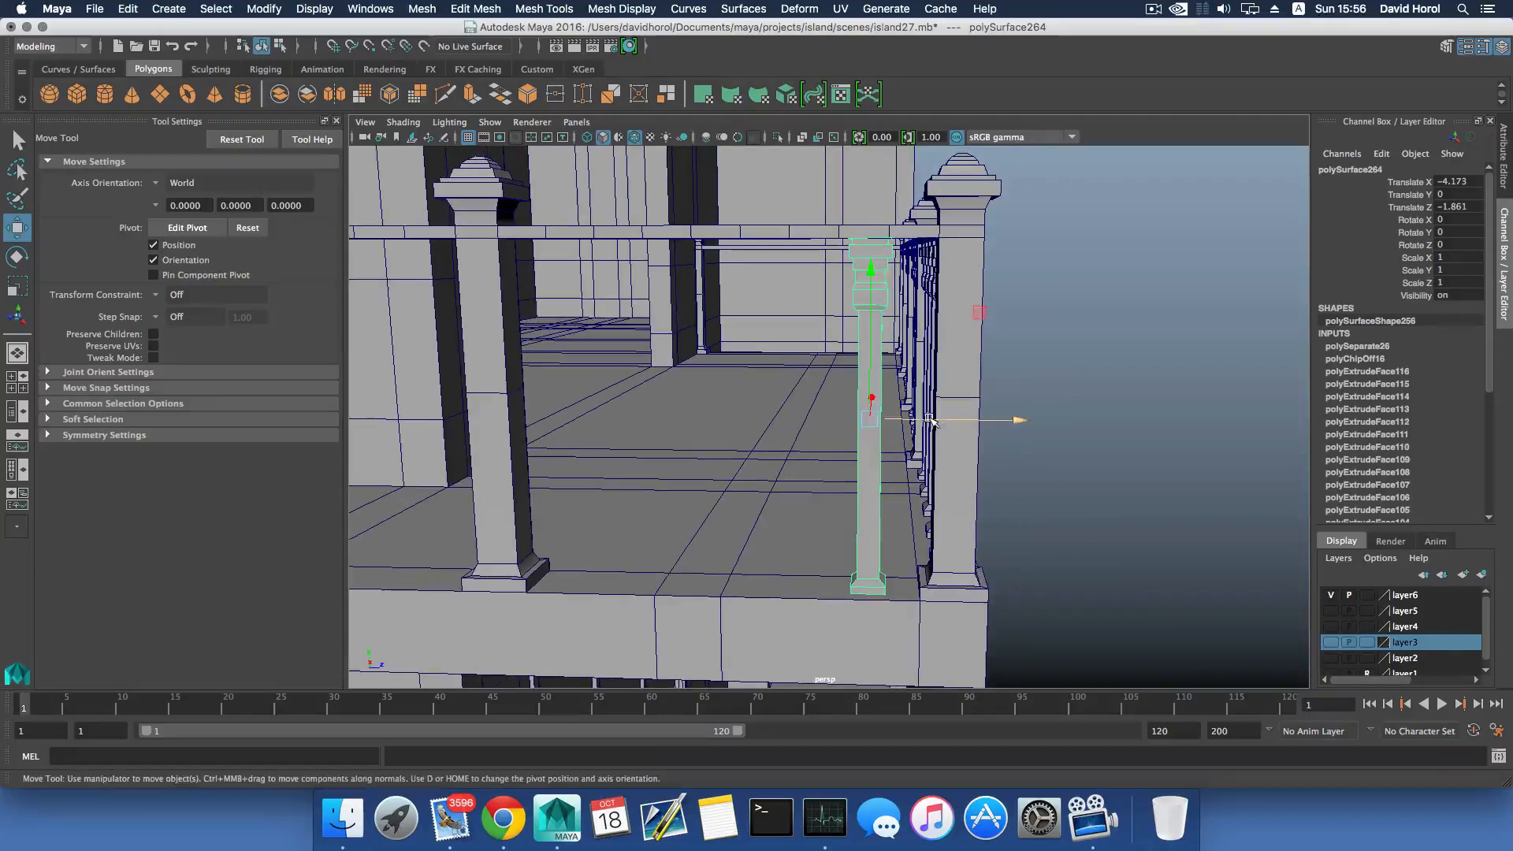
{"action": "mouse_move", "coordinate": [930, 420]}
{"action": "left_mouse_down"}
{"action": "mouse_move", "coordinate": [920, 396]}
{"action": "mouse_move", "coordinate": [904, 426]}
{"action": "left_mouse_up"}
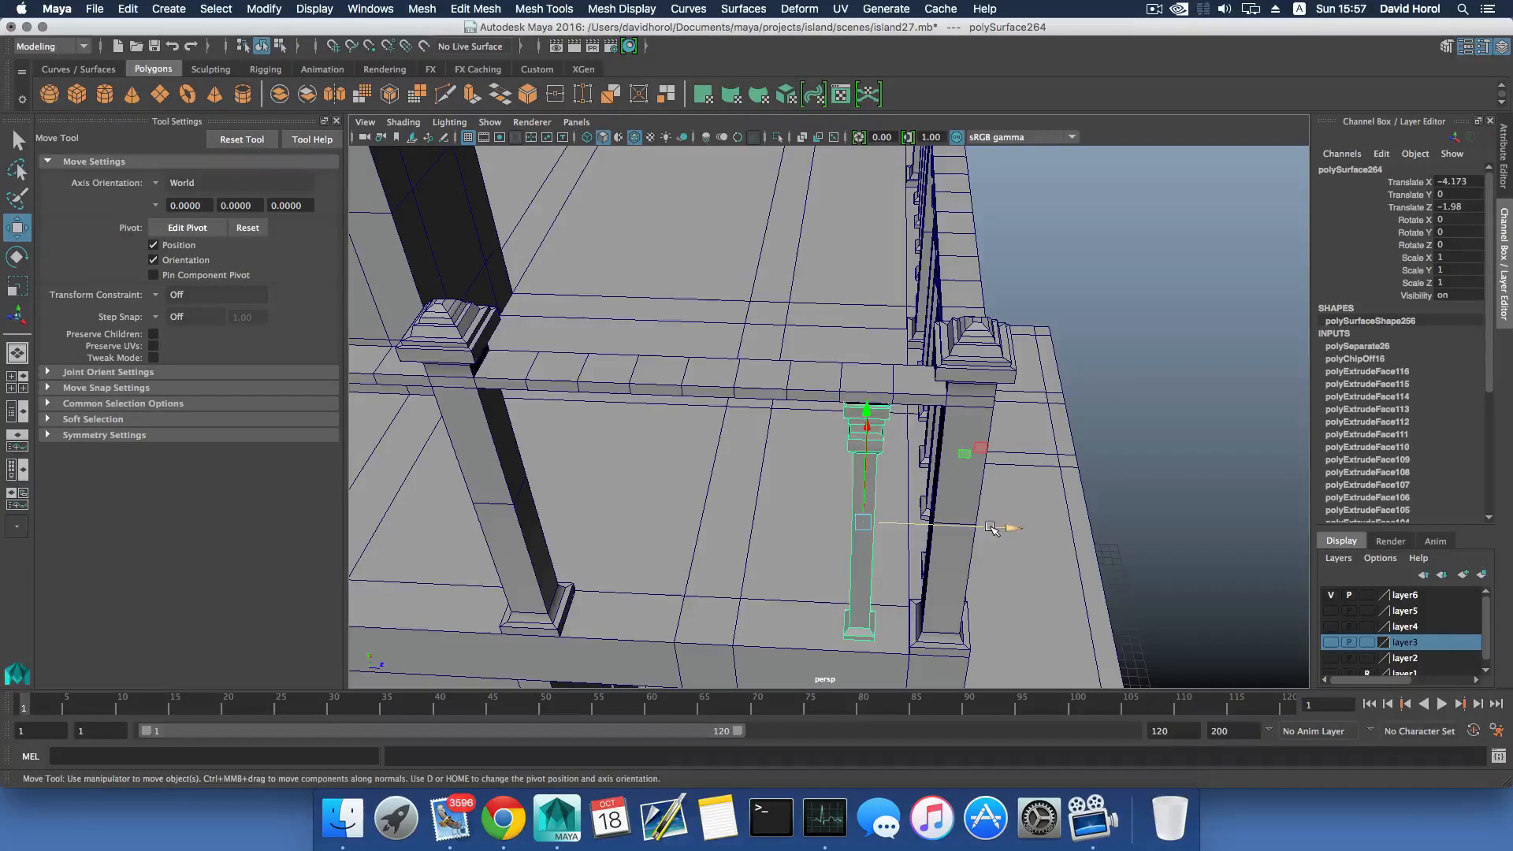
{"action": "left_click_drag", "start_coordinate": [990, 528], "coordinate": [1113, 493]}
{"action": "middle_click_drag", "start_coordinate": [1113, 492], "coordinate": [938, 473], "text": "alt"}
{"action": "scroll", "coordinate": [939, 473], "scroll_direction": "up", "scroll_amount": 3}
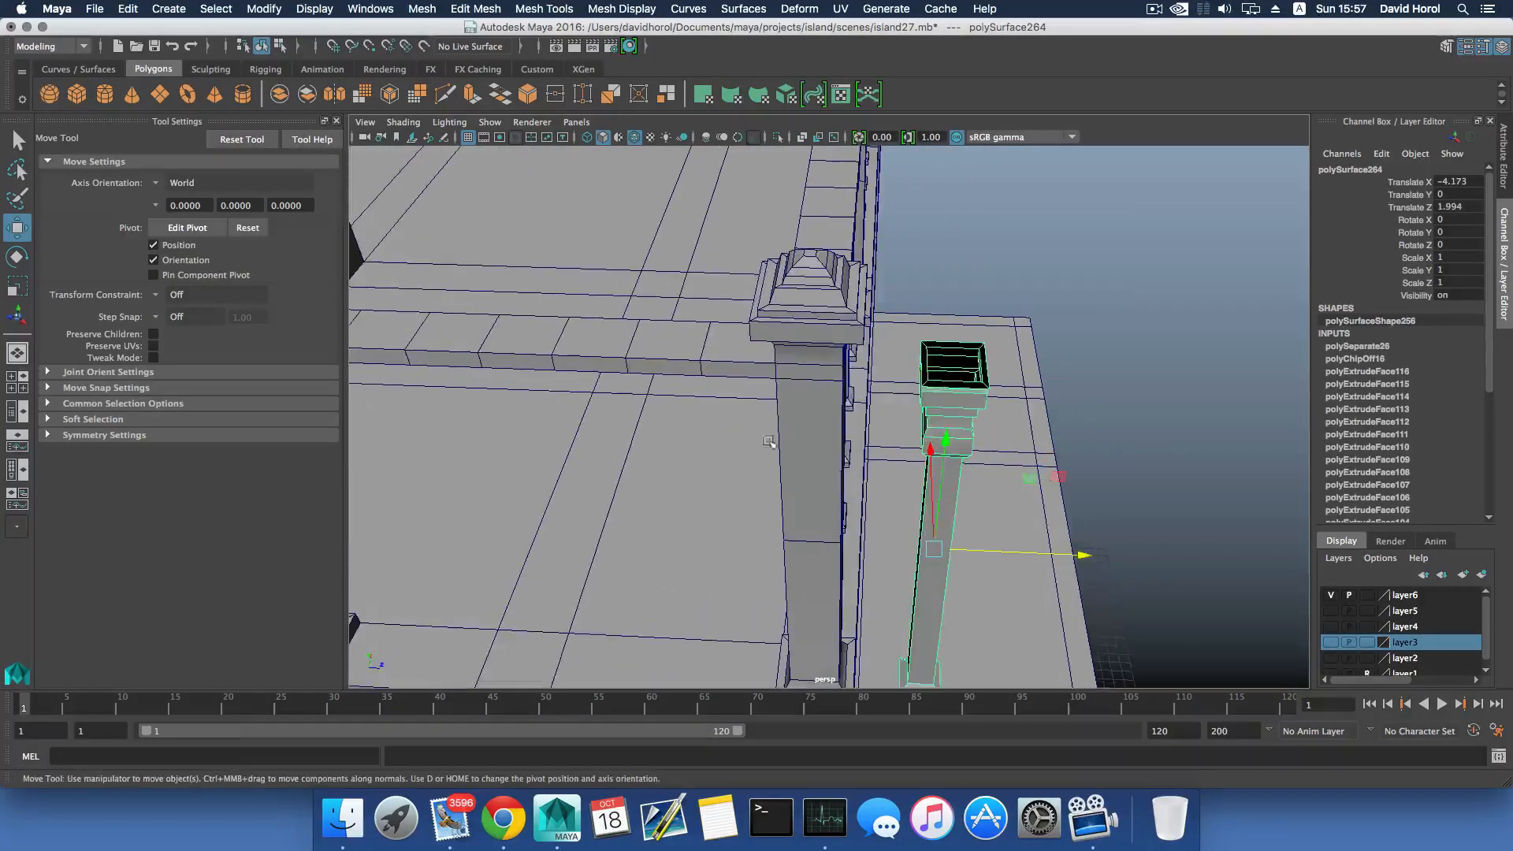
Split the ring of crosswise edges on the side rail to add a lengthwise edge loop along it.
{"action": "left_click_drag", "start_coordinate": [796, 438], "coordinate": [676, 317], "text": "alt"}
{"action": "left_click", "coordinate": [642, 318]}
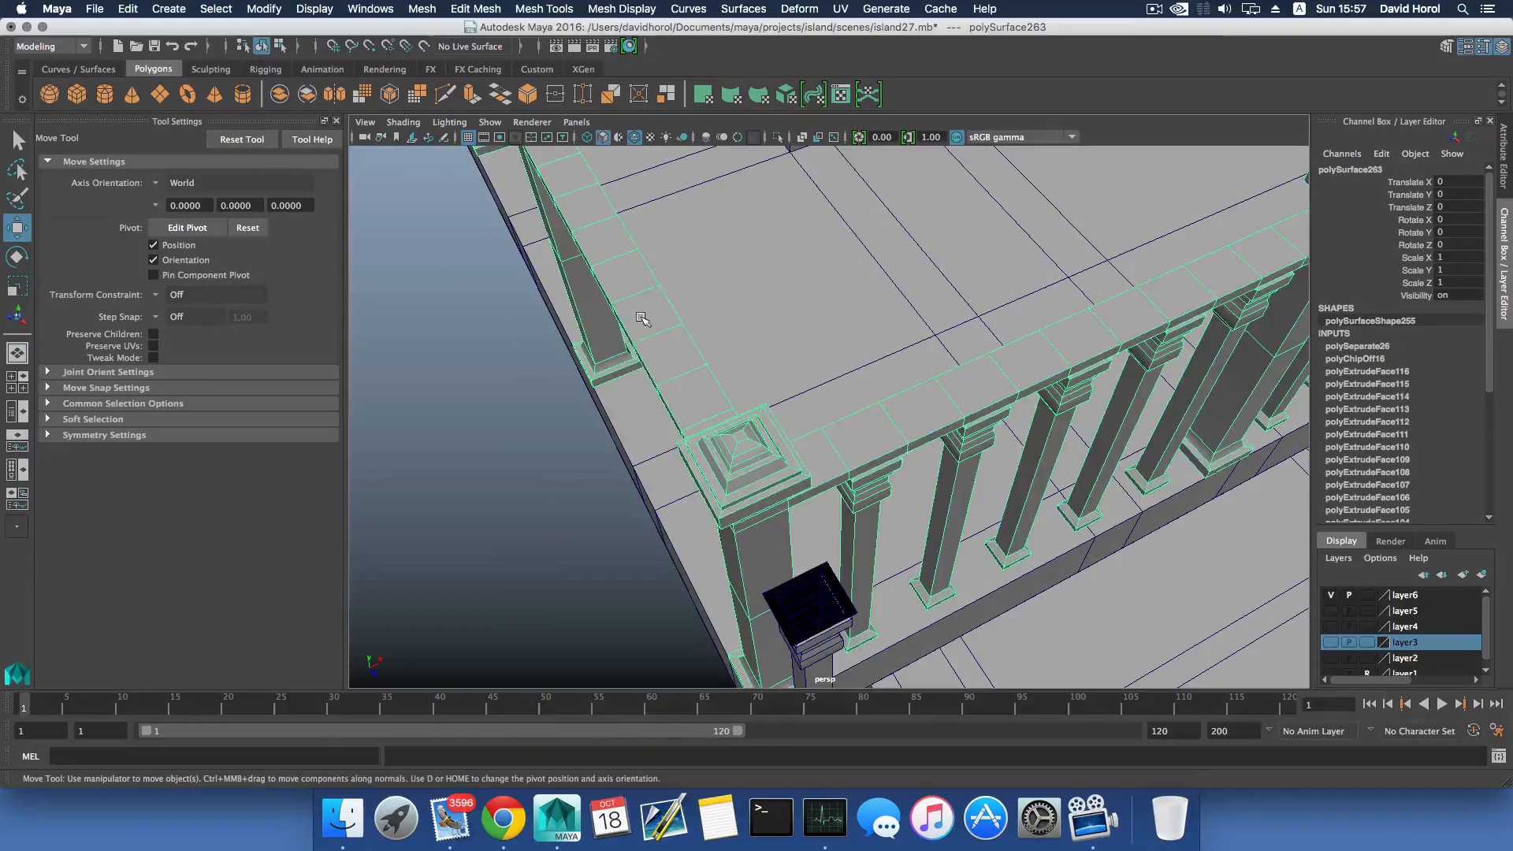
{"action": "right_click_drag", "start_coordinate": [642, 317], "coordinate": [641, 278]}
{"action": "left_click", "coordinate": [637, 301]}
{"action": "left_click", "coordinate": [657, 329]}
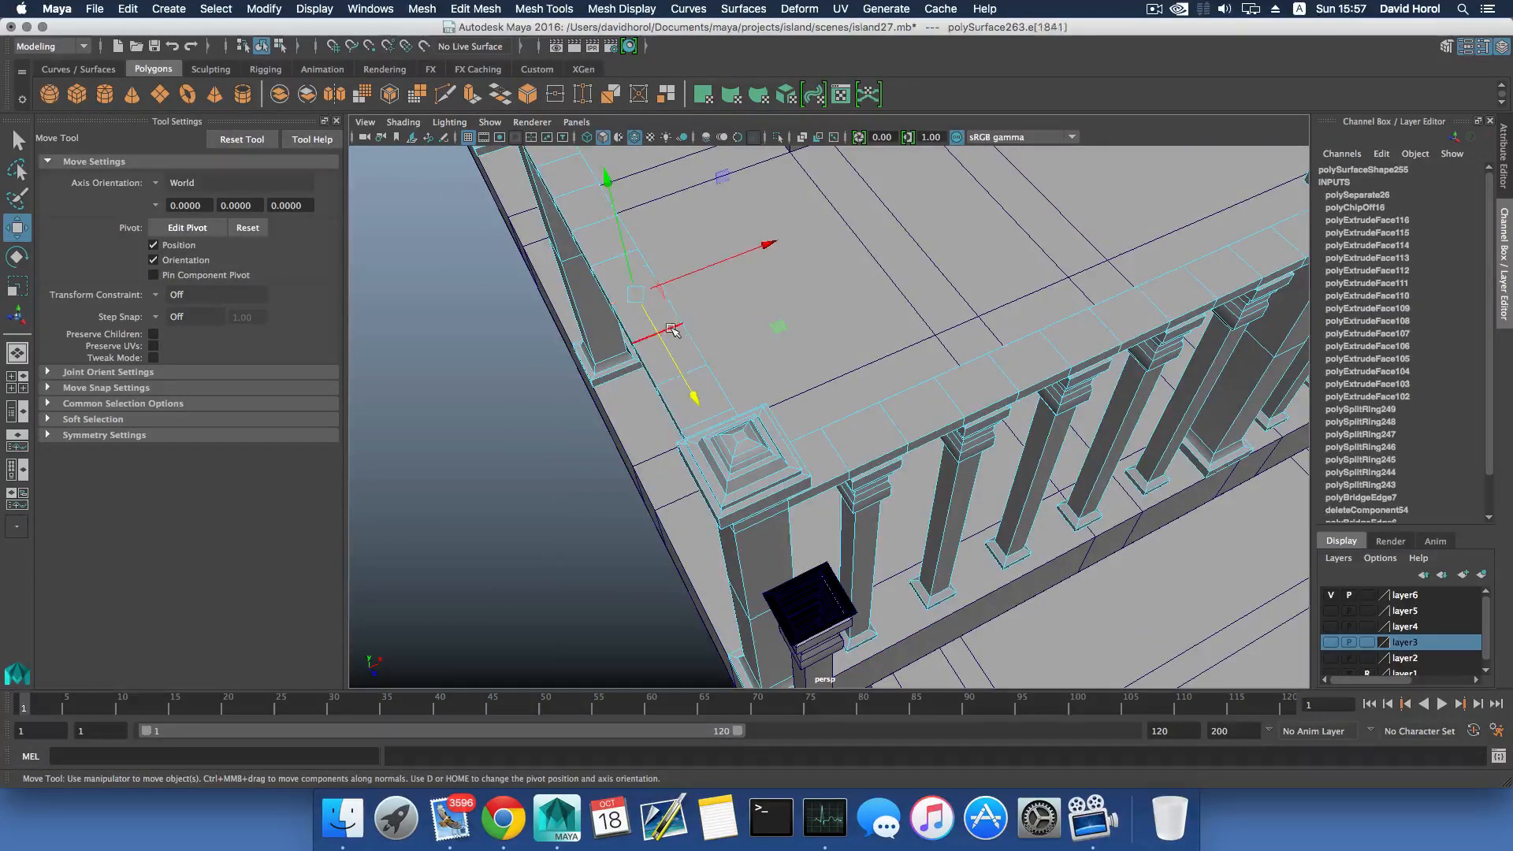
{"action": "right_click_drag", "start_coordinate": [658, 335], "coordinate": [714, 382], "text": "ctrl"}
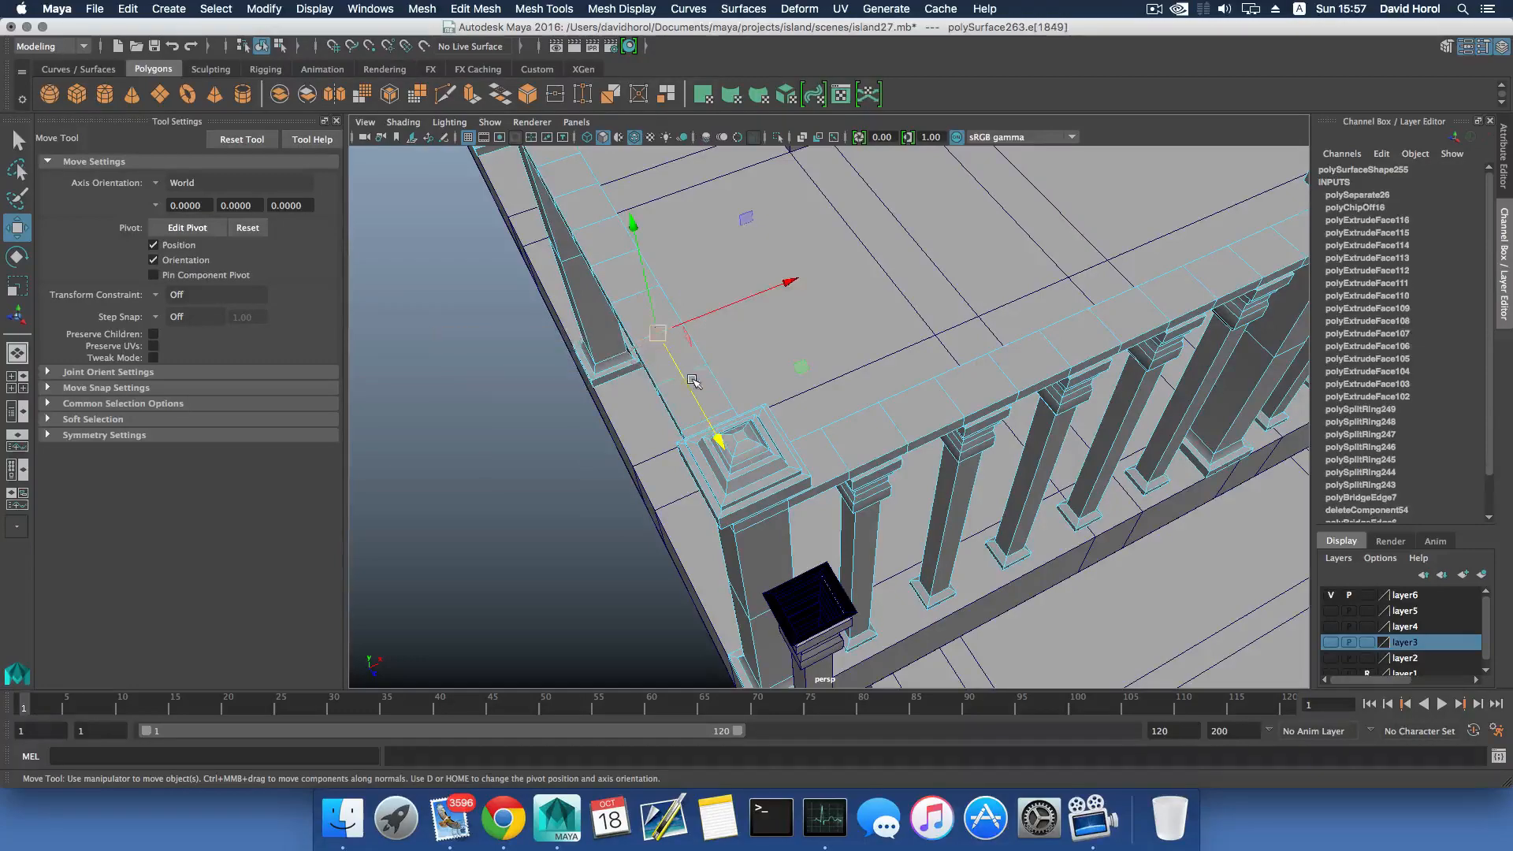
Add four crosswise edge loops to the side rail section beside the corner post by splitting alternate segments.
{"action": "left_click_drag", "start_coordinate": [713, 382], "coordinate": [699, 386], "text": "alt"}
{"action": "left_click_drag", "start_coordinate": [673, 307], "coordinate": [926, 406], "text": "alt"}
{"action": "left_click_drag", "start_coordinate": [777, 379], "coordinate": [835, 395], "text": "alt"}
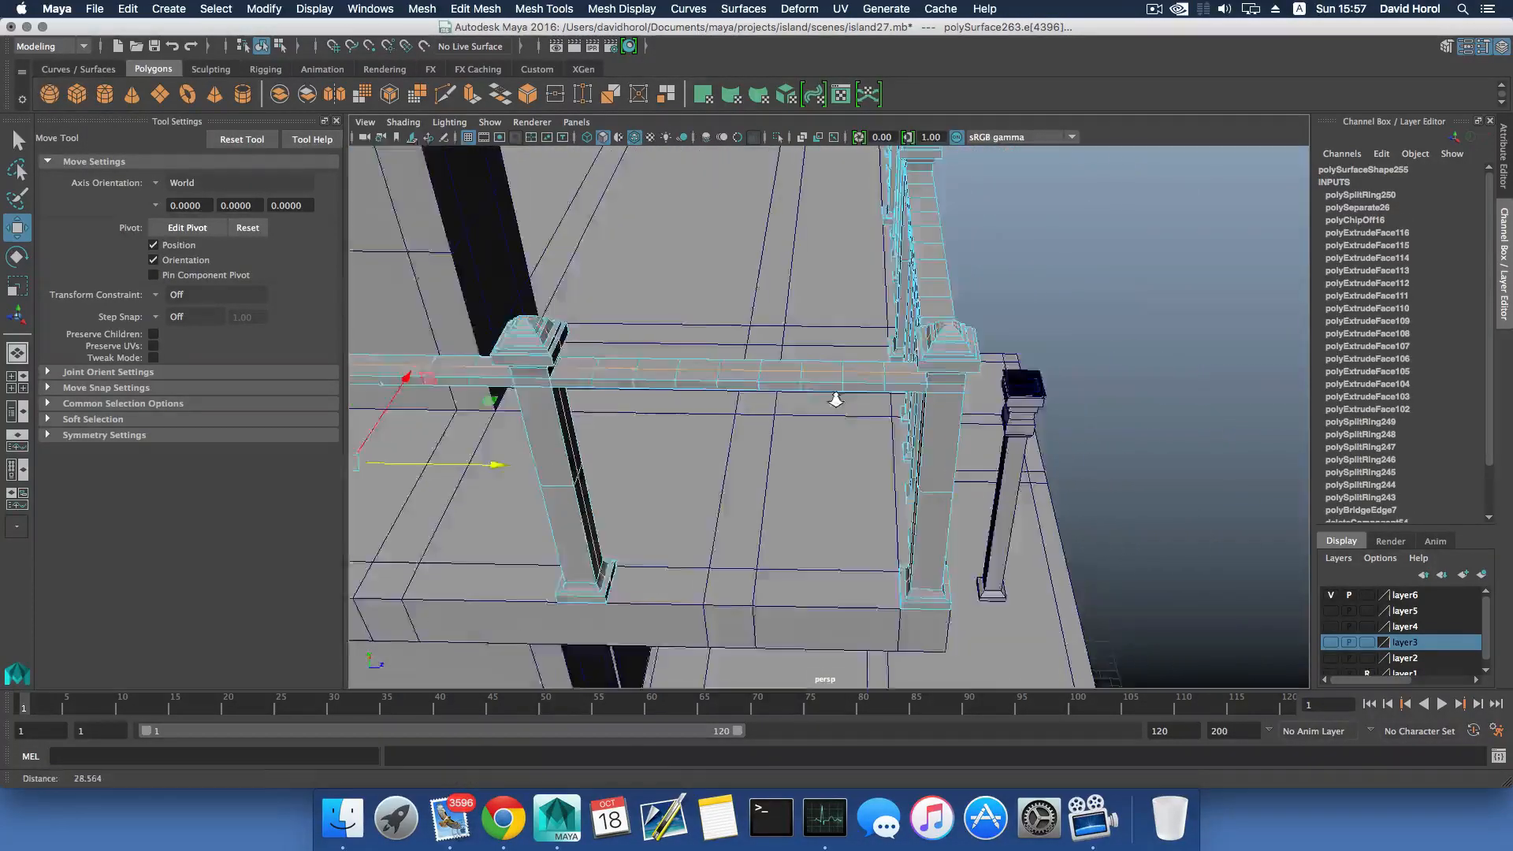
{"action": "right_click_drag", "start_coordinate": [834, 395], "coordinate": [930, 368], "text": "alt"}
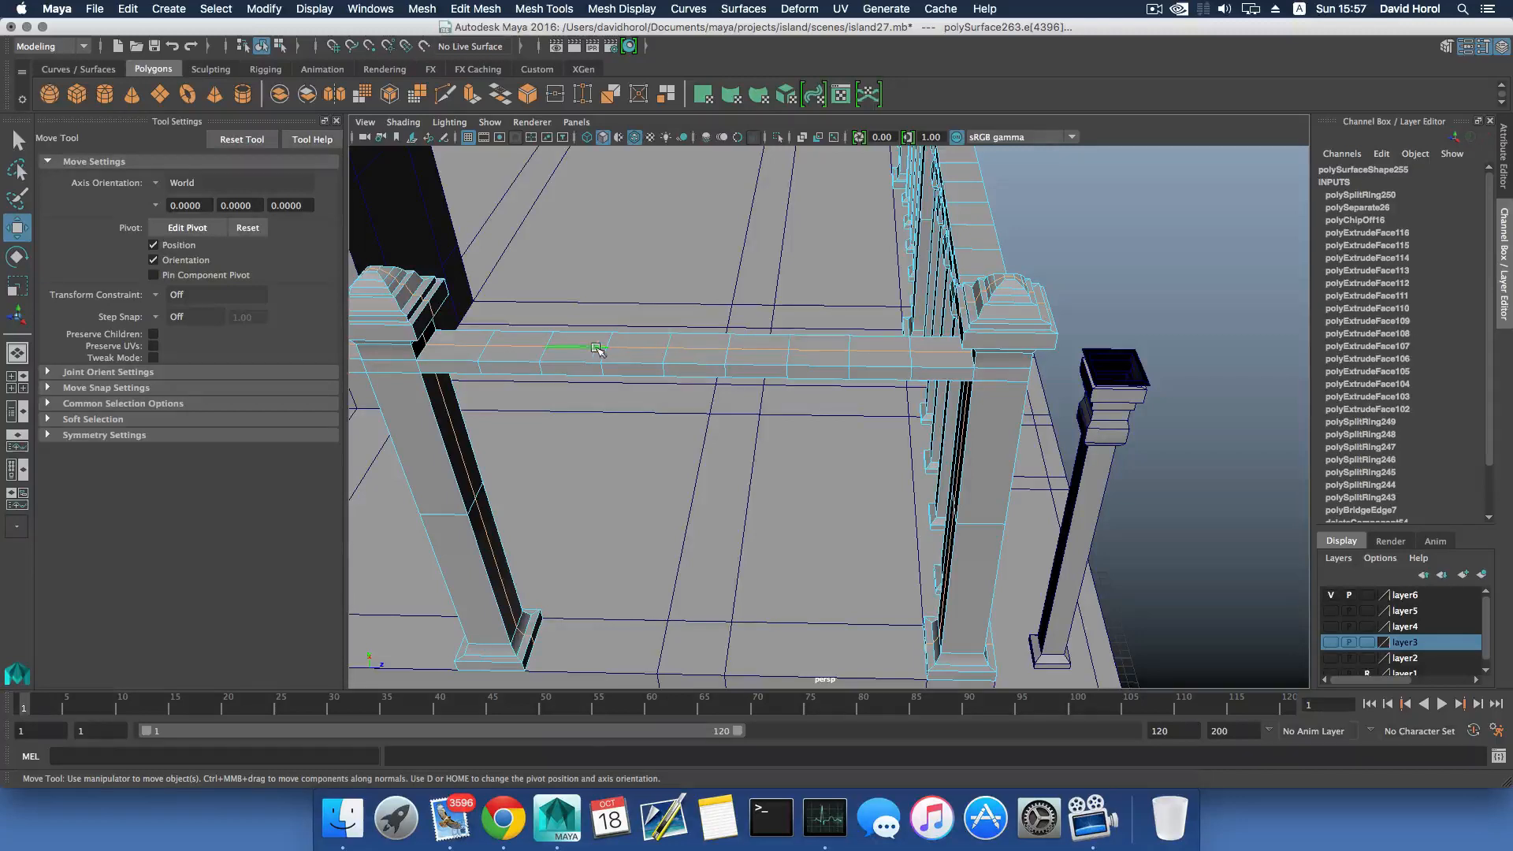
{"action": "left_click", "coordinate": [873, 364]}
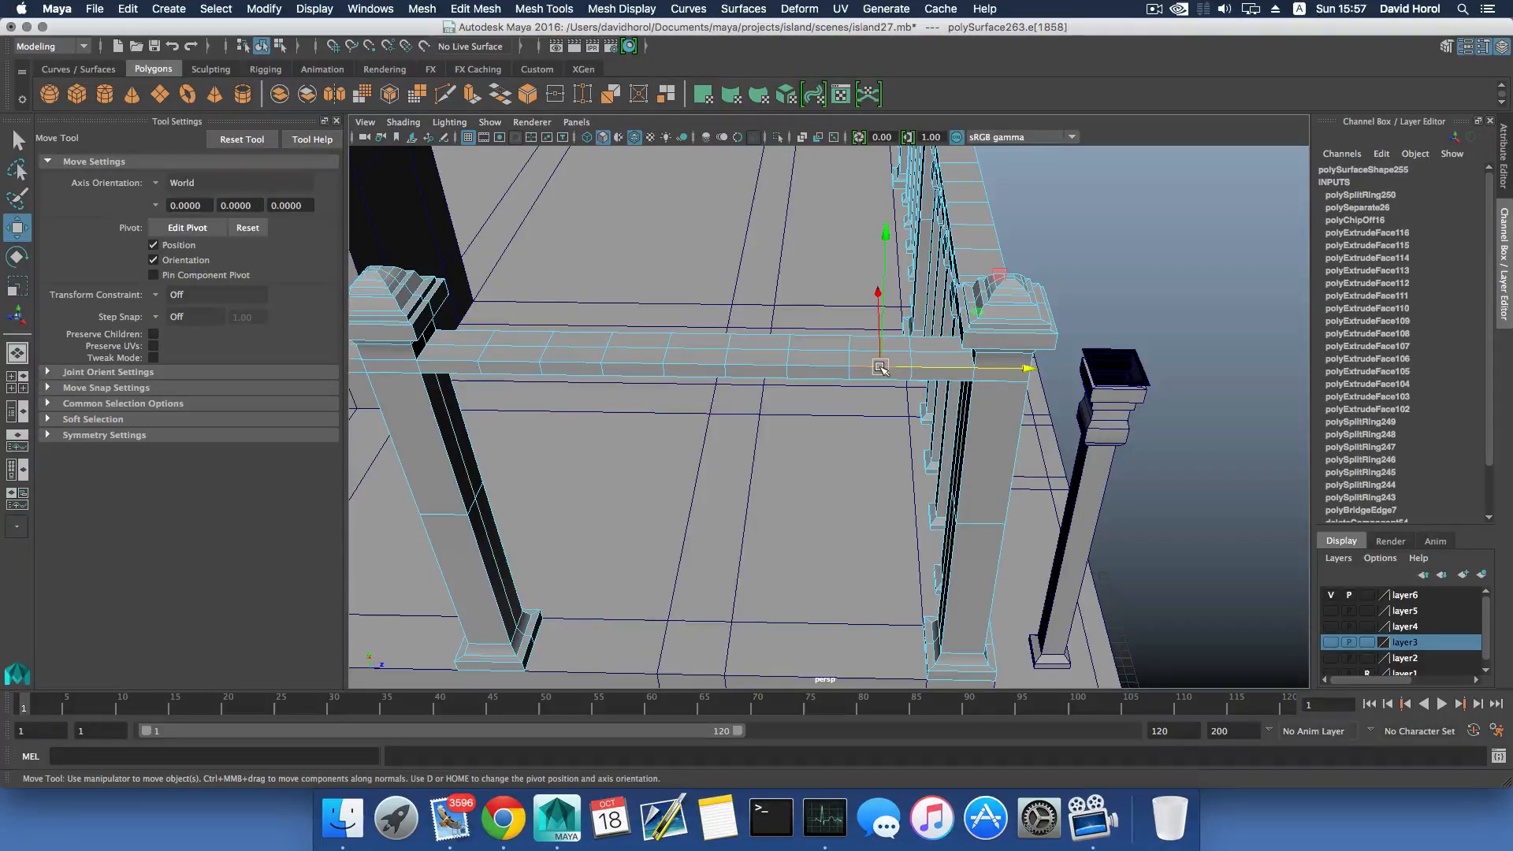
{"action": "key", "text": "g"}
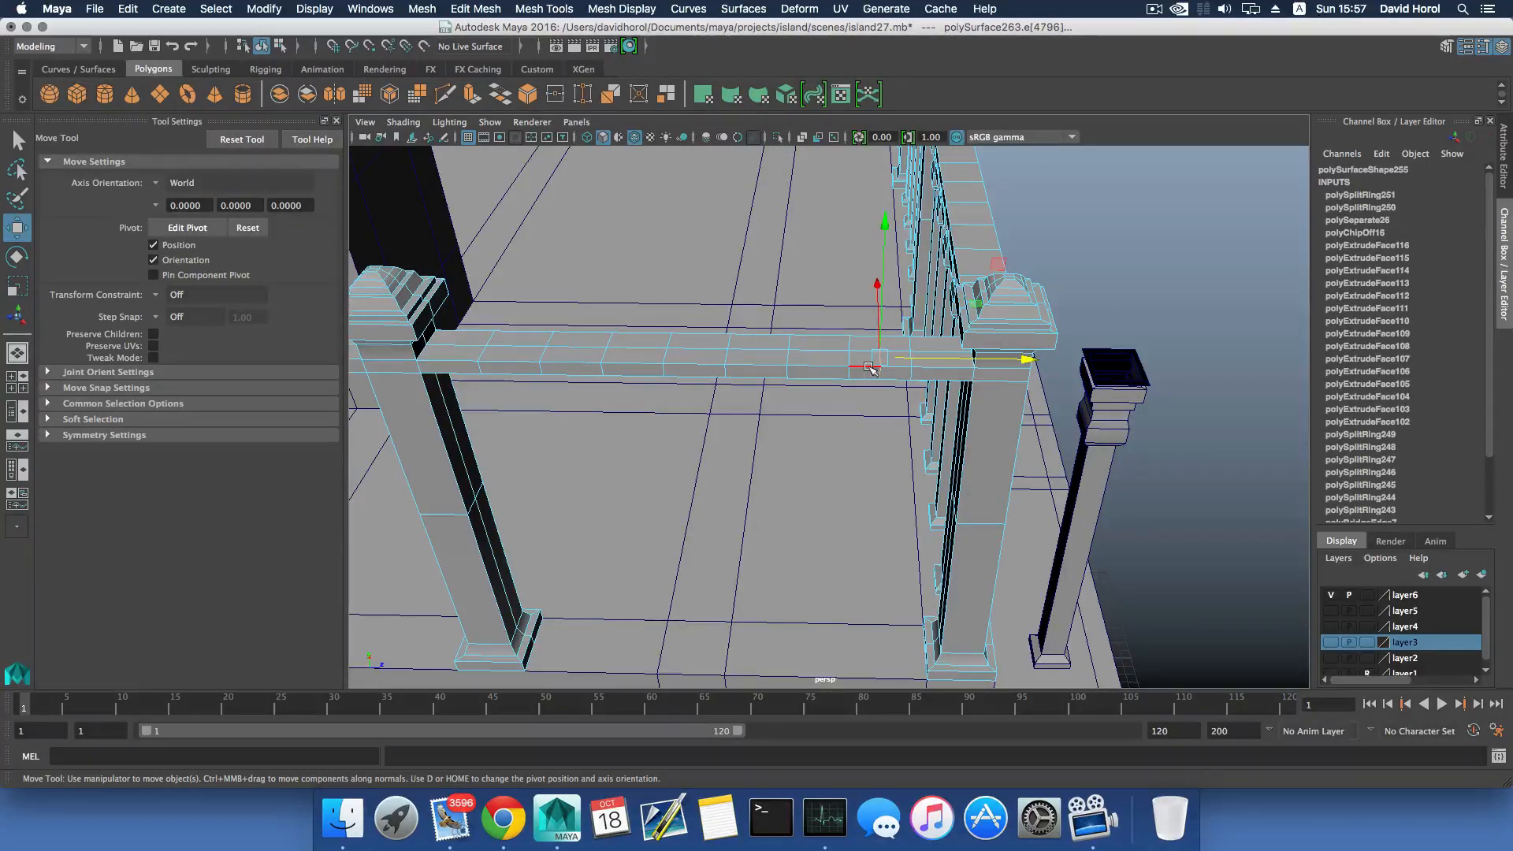
{"action": "left_click", "coordinate": [766, 363]}
{"action": "key", "text": "g"}
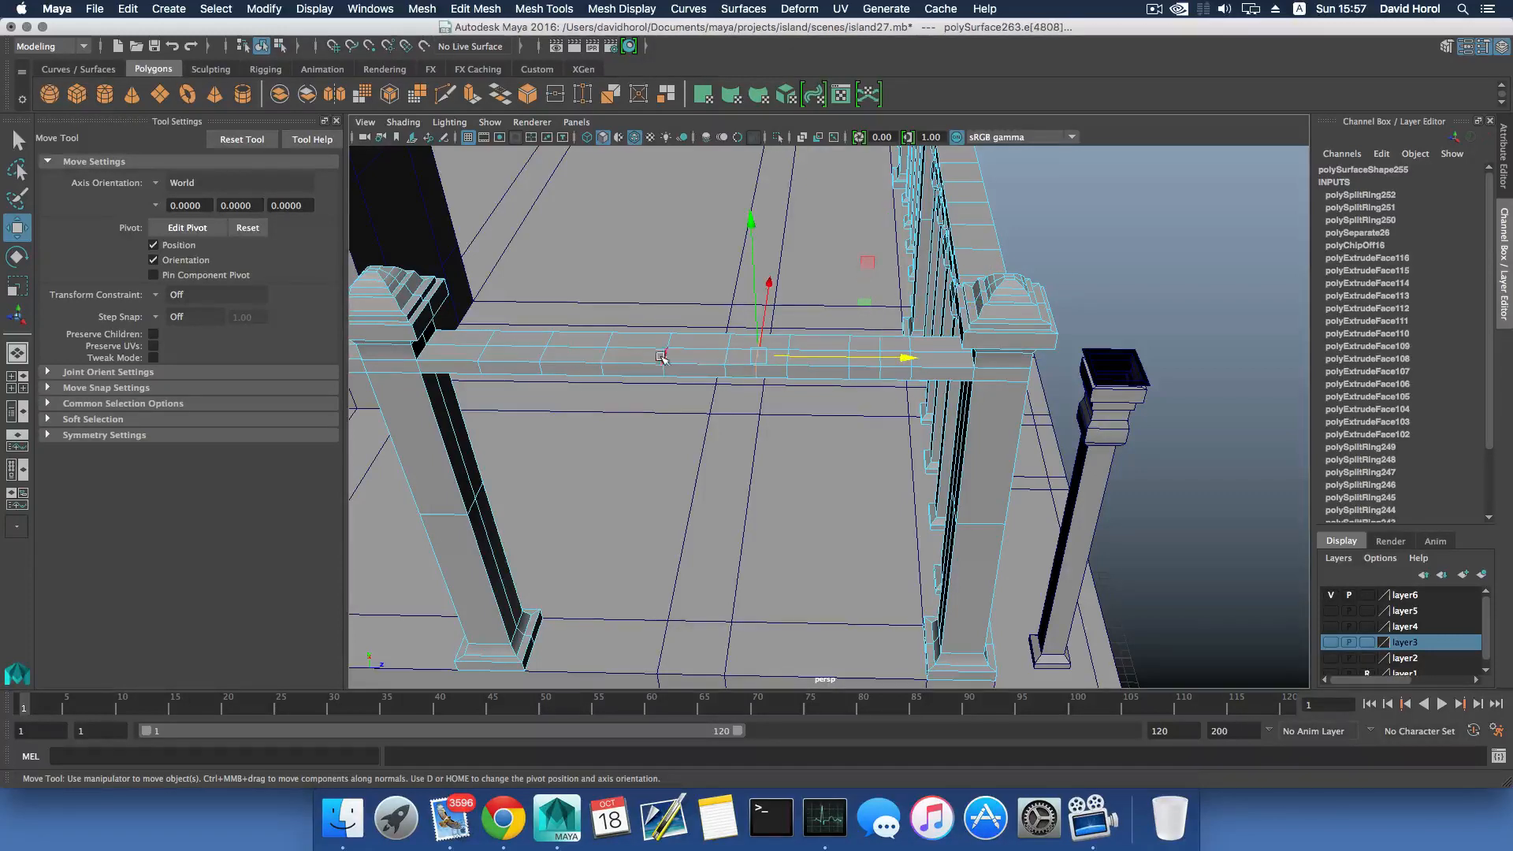
{"action": "left_click", "coordinate": [626, 364]}
{"action": "key", "text": "g"}
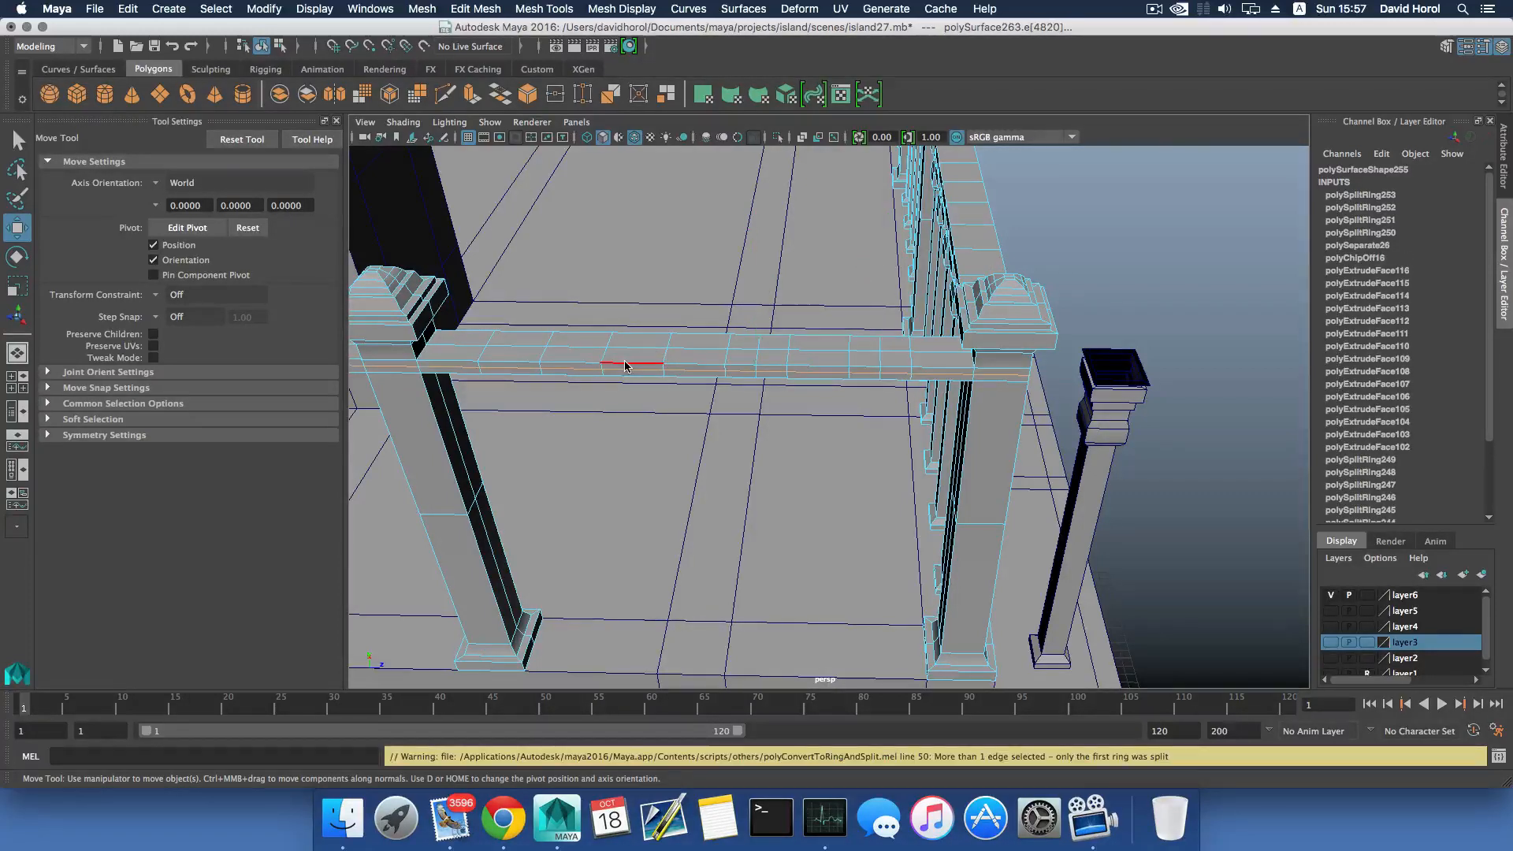
{"action": "left_click", "coordinate": [627, 364]}
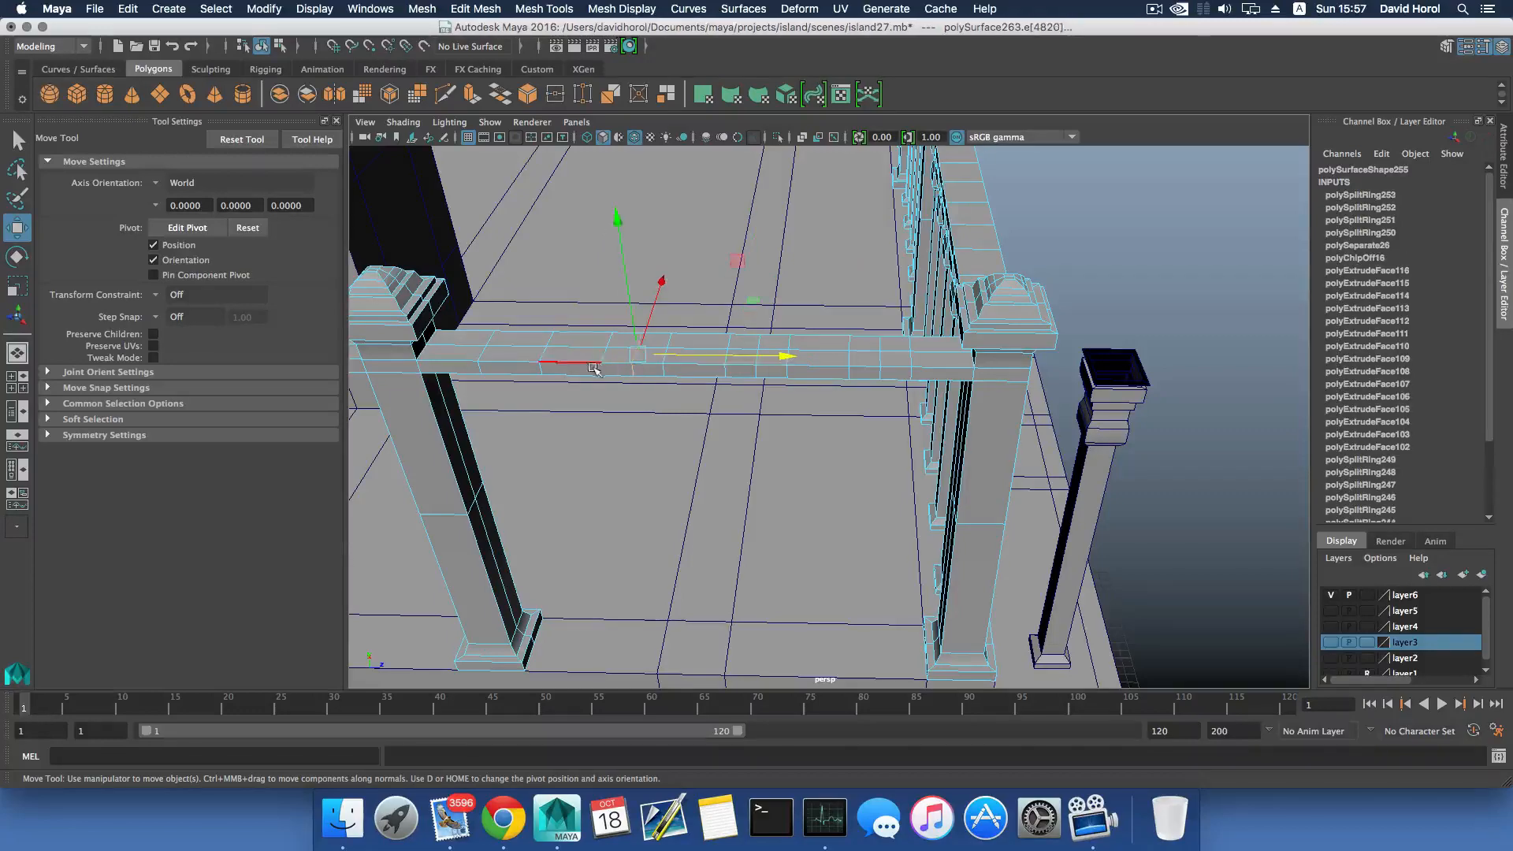
{"action": "left_click", "coordinate": [523, 362]}
{"action": "key", "text": "g"}
Add four crosswise edge loops to the middle section of the side rail by splitting alternate segments.
{"action": "middle_click_drag", "start_coordinate": [569, 403], "coordinate": [817, 397], "text": "alt"}
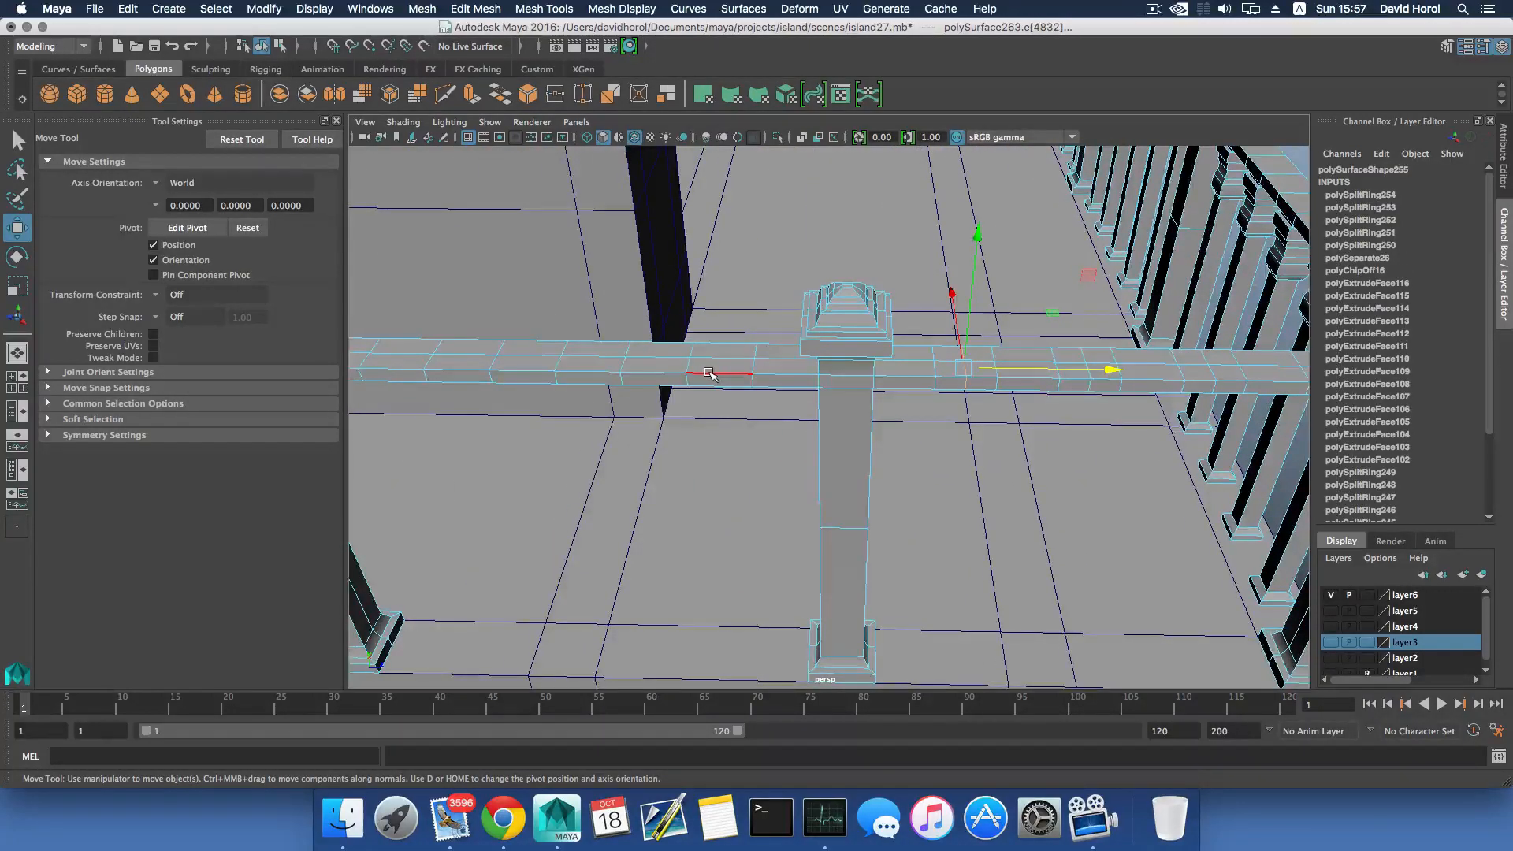
{"action": "scroll", "coordinate": [709, 374], "scroll_direction": "down", "scroll_amount": 5}
{"action": "left_click", "coordinate": [773, 392]}
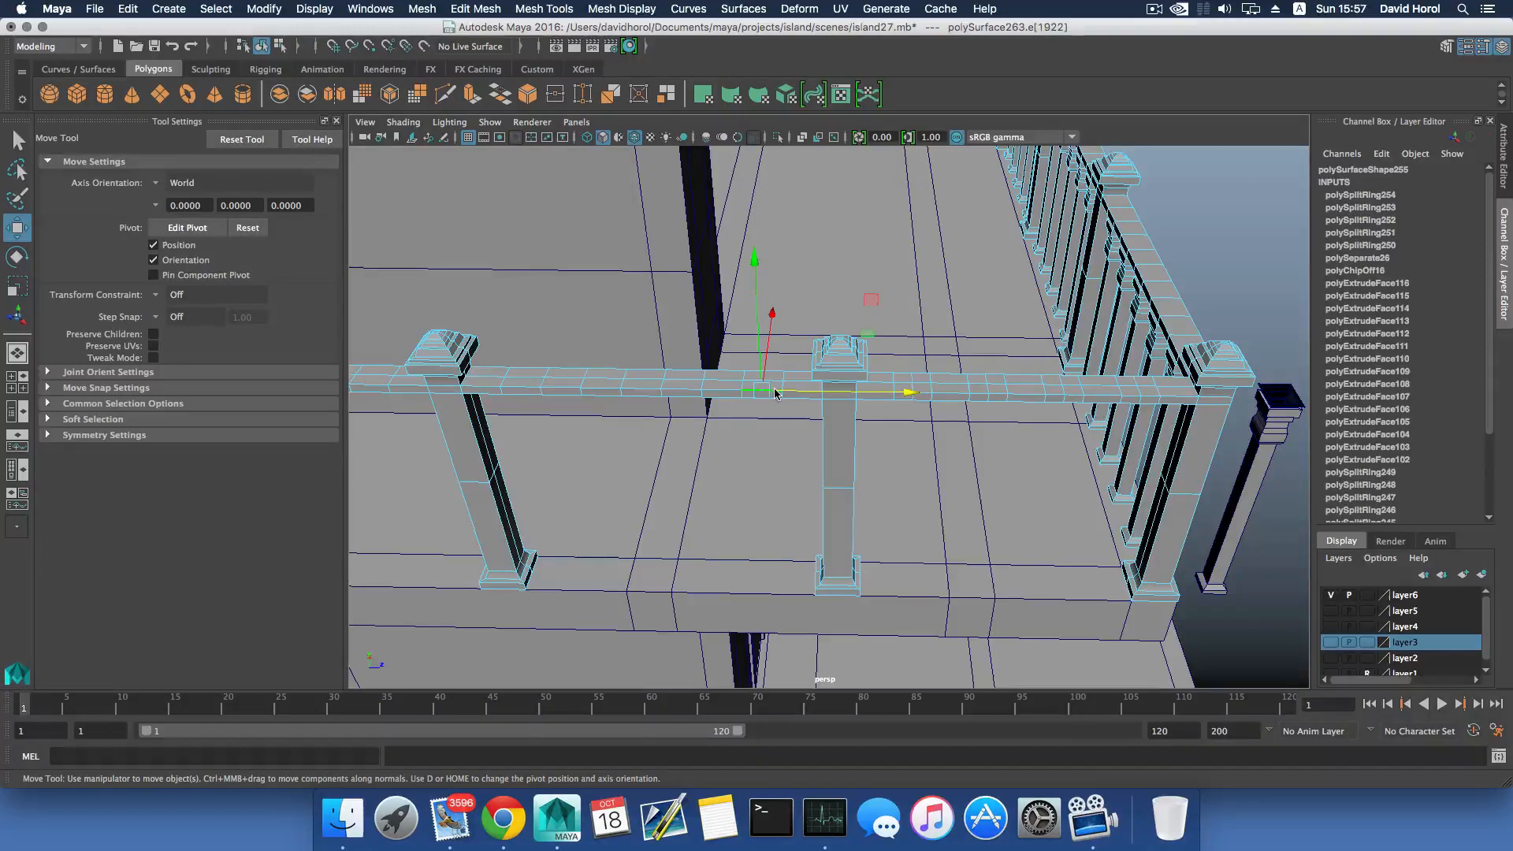
{"action": "key", "text": "g"}
{"action": "left_click", "coordinate": [674, 390]}
{"action": "key", "text": "g"}
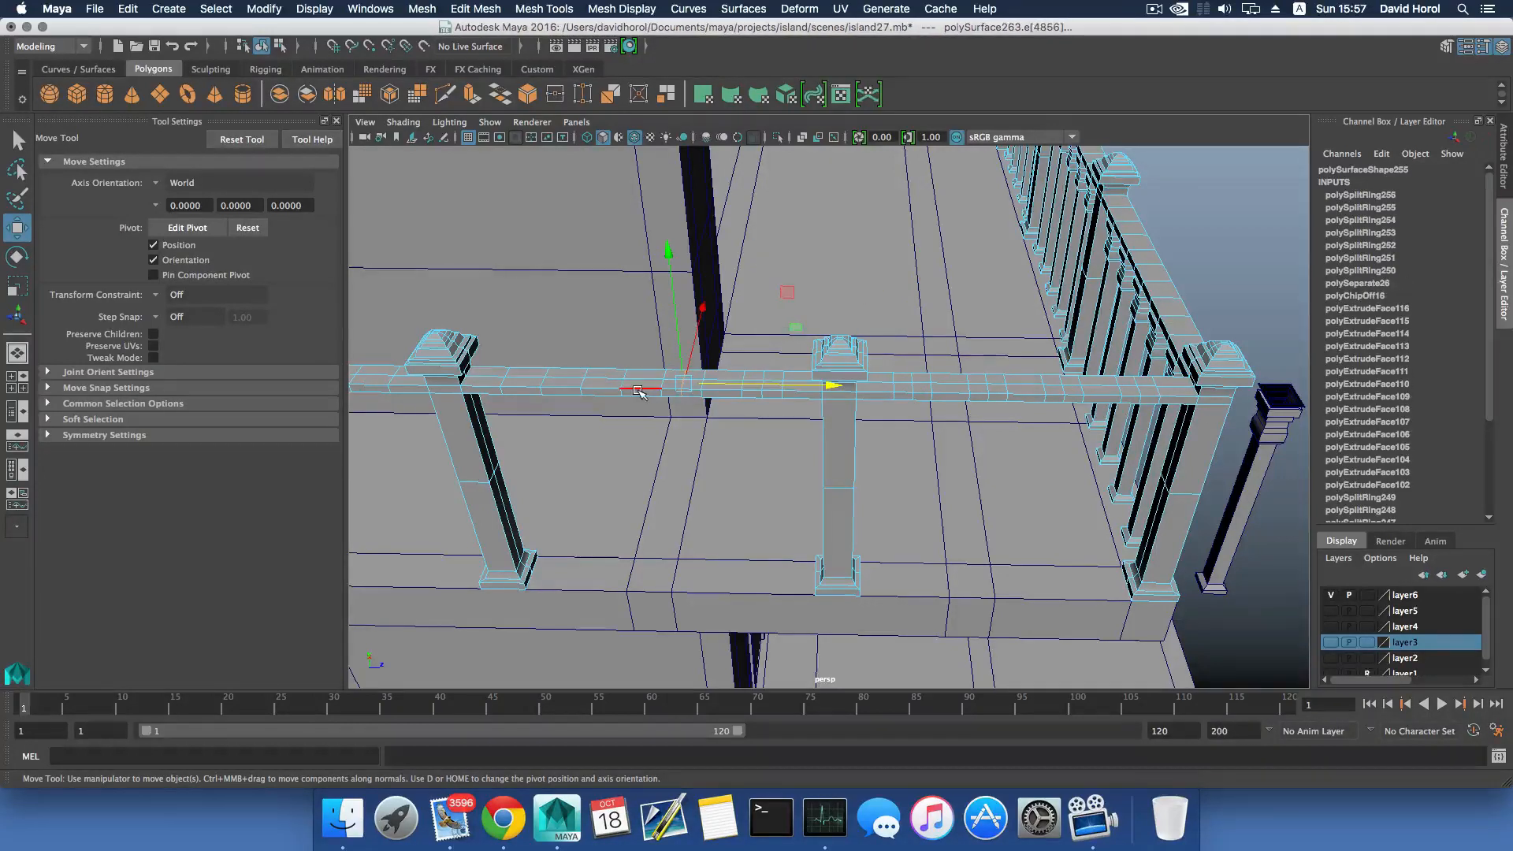
{"action": "left_click", "coordinate": [613, 392]}
{"action": "key", "text": "g"}
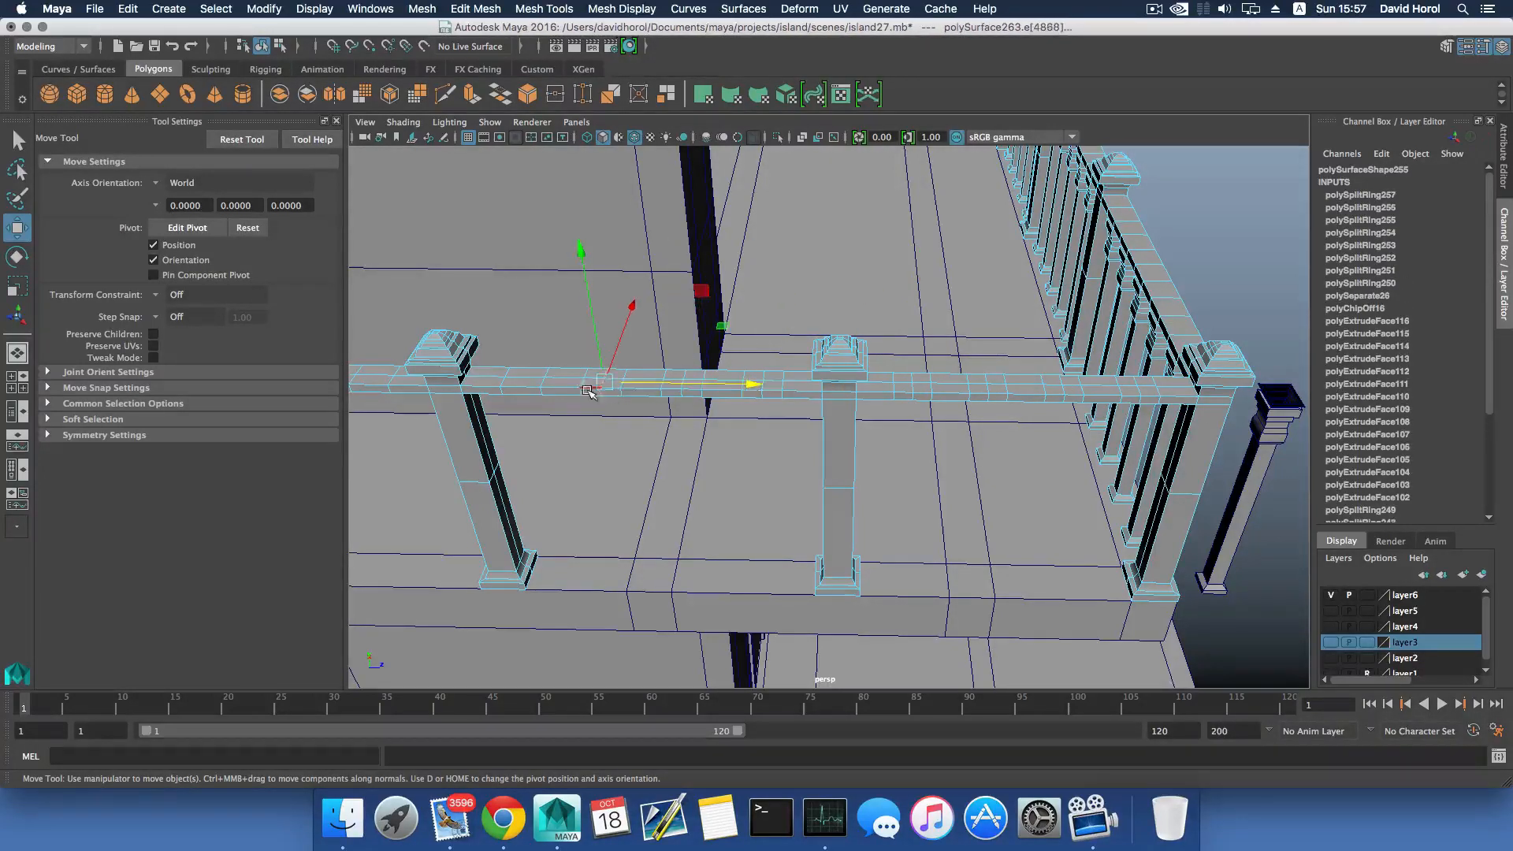
{"action": "left_click", "coordinate": [518, 391]}
{"action": "key", "text": "g"}
Add crosswise edge loops to alternate segments in the far section of the side rail.
{"action": "left_click_drag", "start_coordinate": [582, 418], "coordinate": [756, 398], "text": "alt"}
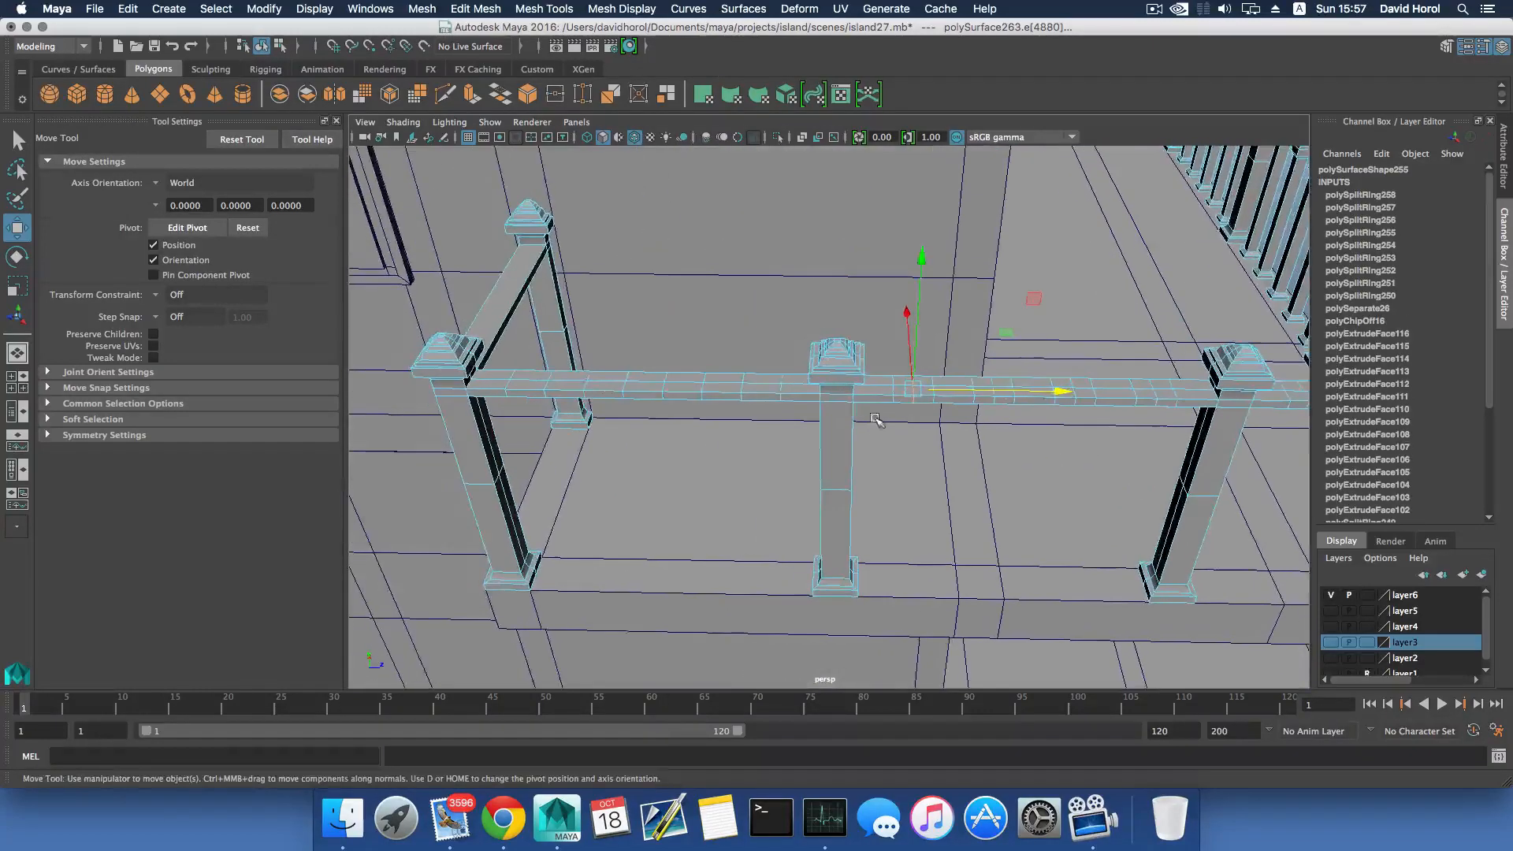
{"action": "left_click", "coordinate": [764, 394]}
{"action": "key", "text": "g"}
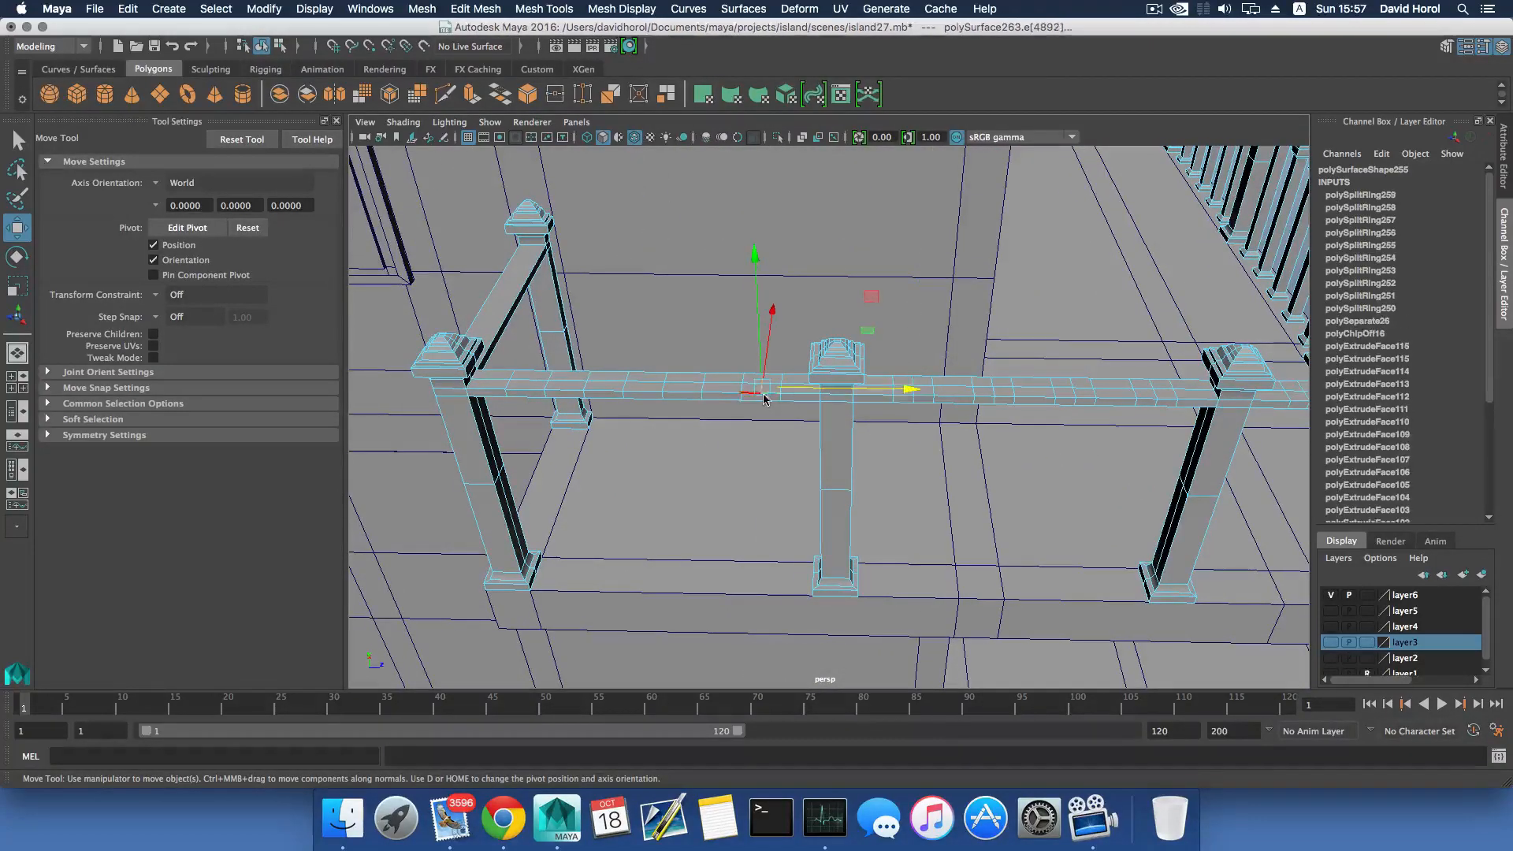
{"action": "left_click", "coordinate": [682, 395]}
{"action": "key", "text": "g"}
{"action": "left_click", "coordinate": [607, 393]}
{"action": "key", "text": "g"}
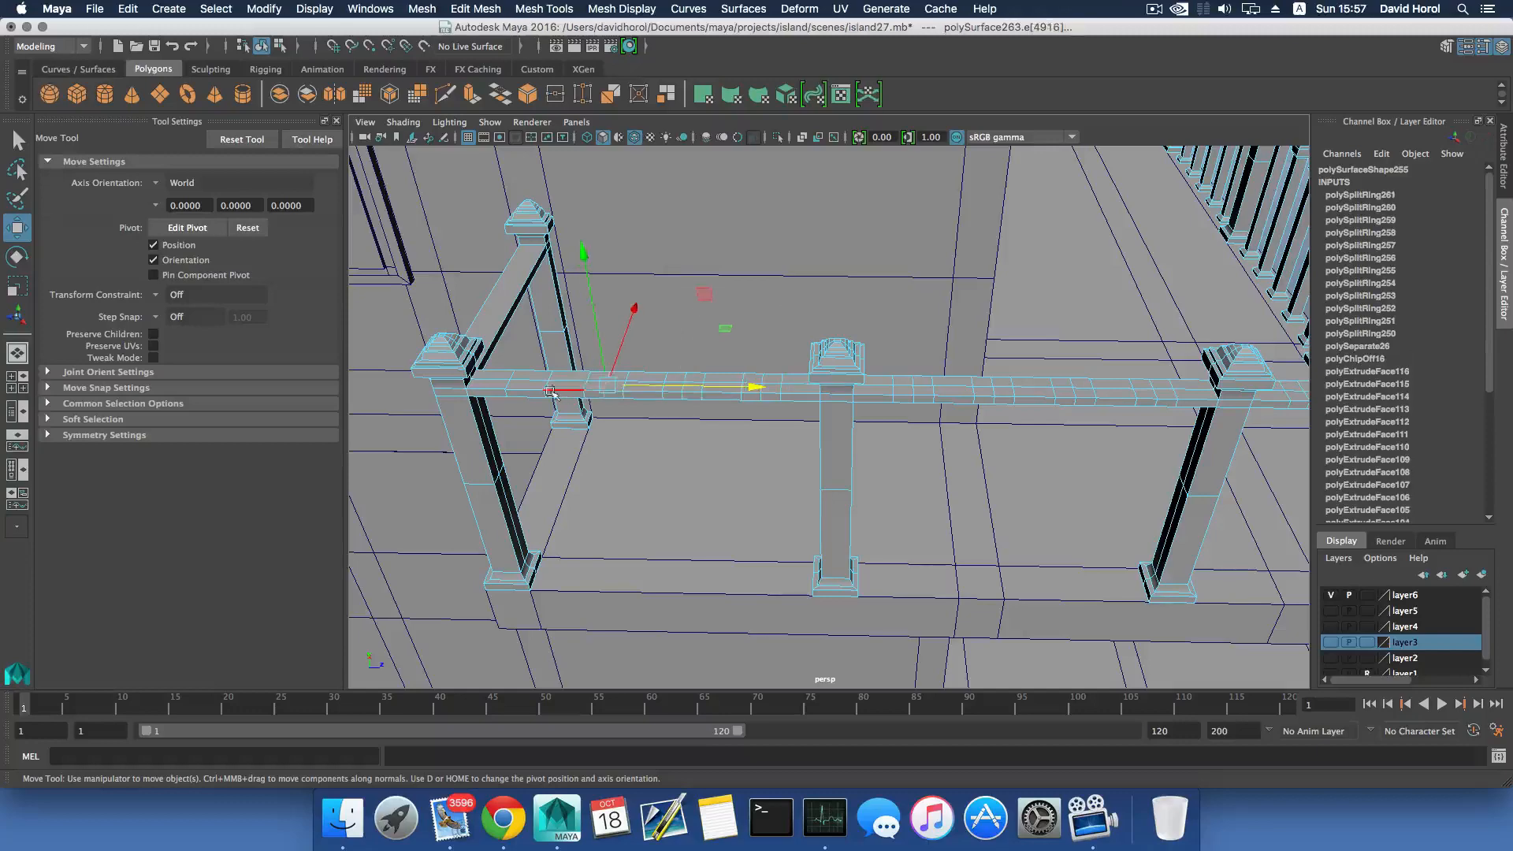
{"action": "left_click", "coordinate": [533, 390]}
Return to object selection, move the separate baluster under the side rail to Translate Z -1.998, and duplicate it.
{"action": "left_click_drag", "start_coordinate": [533, 390], "coordinate": [930, 469], "text": "alt"}
{"action": "key", "text": "F8"}
{"action": "left_click", "coordinate": [863, 433]}
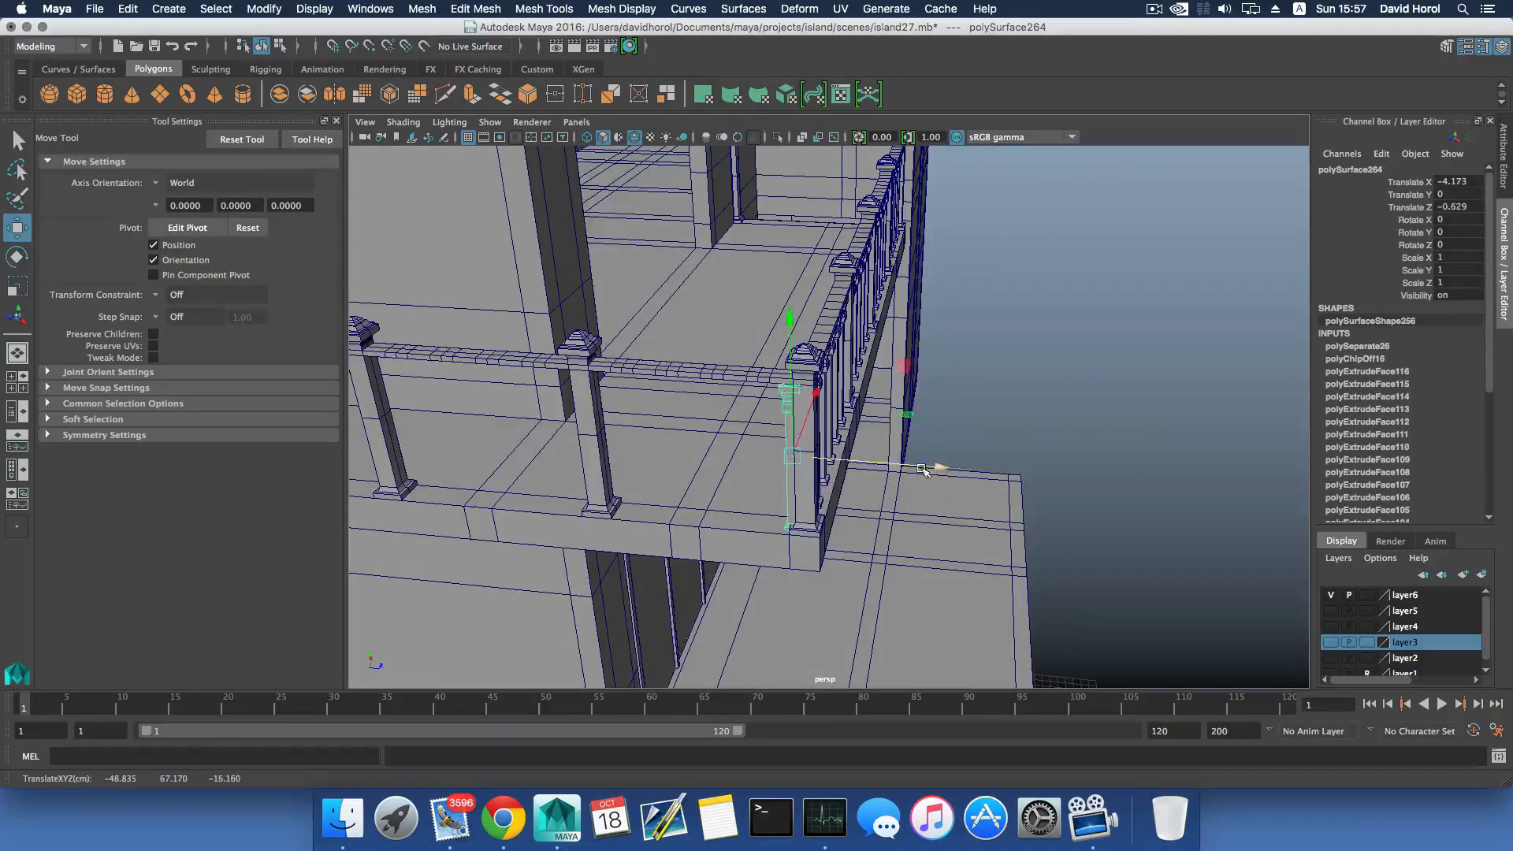
{"action": "left_click_drag", "start_coordinate": [820, 464], "coordinate": [859, 476], "text": "alt"}
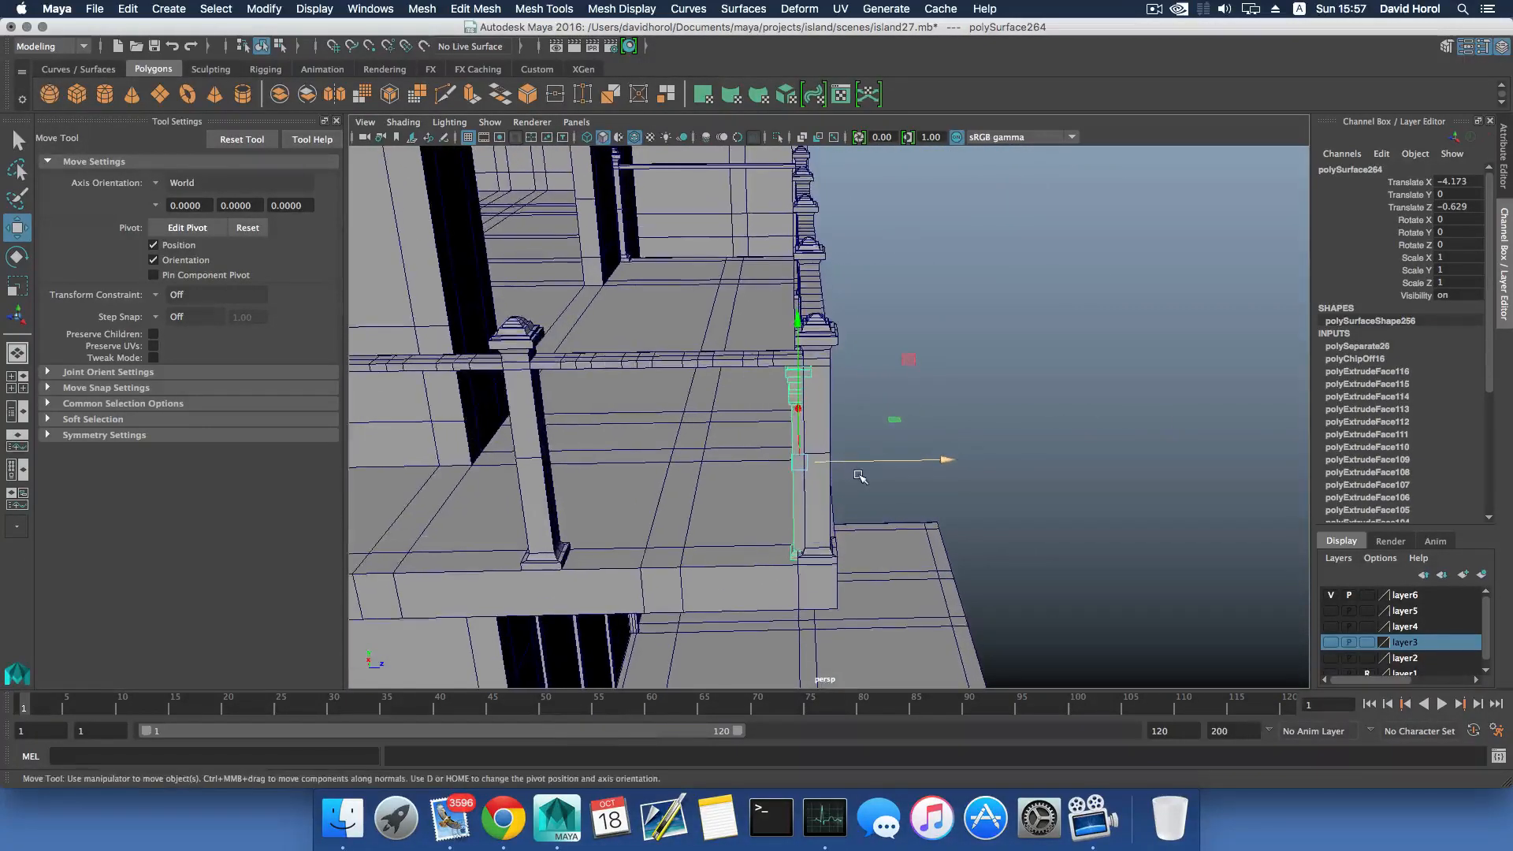
{"action": "left_click_drag", "start_coordinate": [954, 458], "coordinate": [915, 460]}
{"action": "left_click_drag", "start_coordinate": [760, 363], "coordinate": [847, 470]}
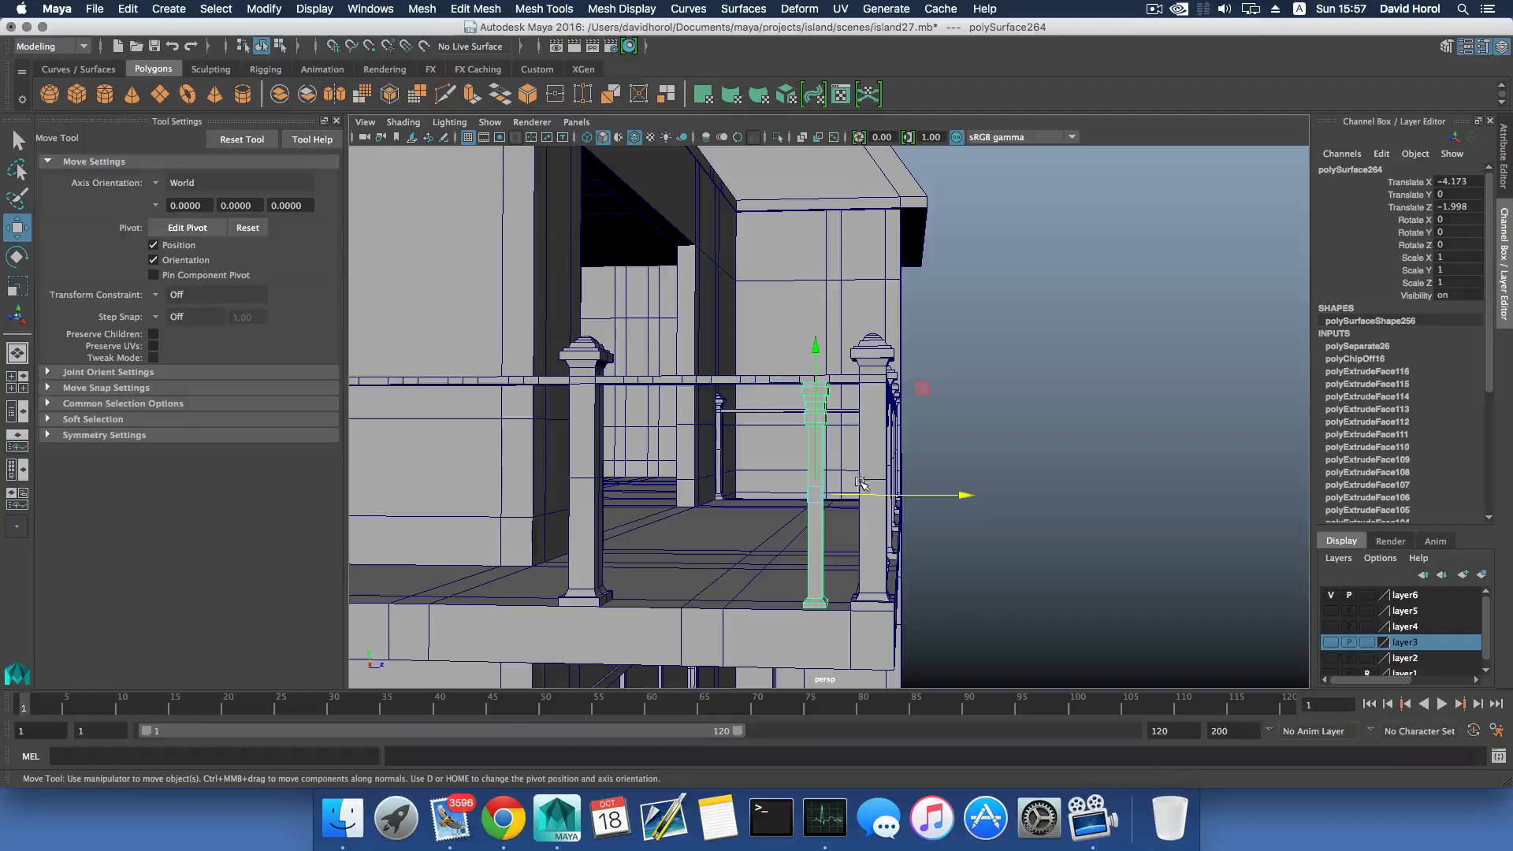
{"action": "key", "text": "ctrl+d"}
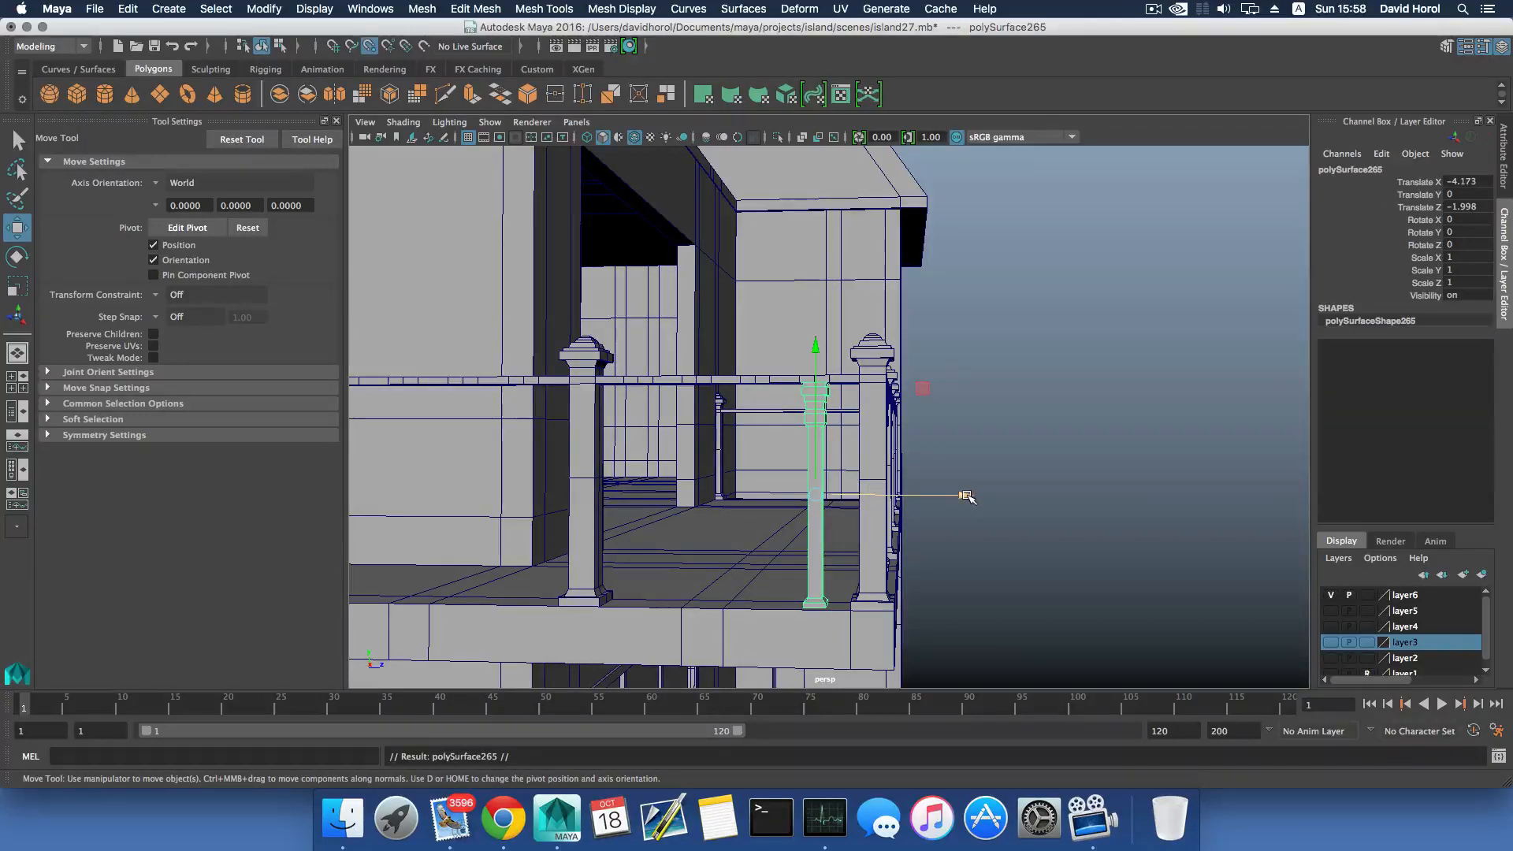
Snap the duplicated baluster to Translate Z -4.051 and repeat the spaced duplication twice to fill the side rail section beside the corner post.
{"action": "left_click_drag", "start_coordinate": [965, 498], "coordinate": [906, 495]}
{"action": "left_click_drag", "start_coordinate": [782, 447], "coordinate": [797, 469], "text": "alt"}
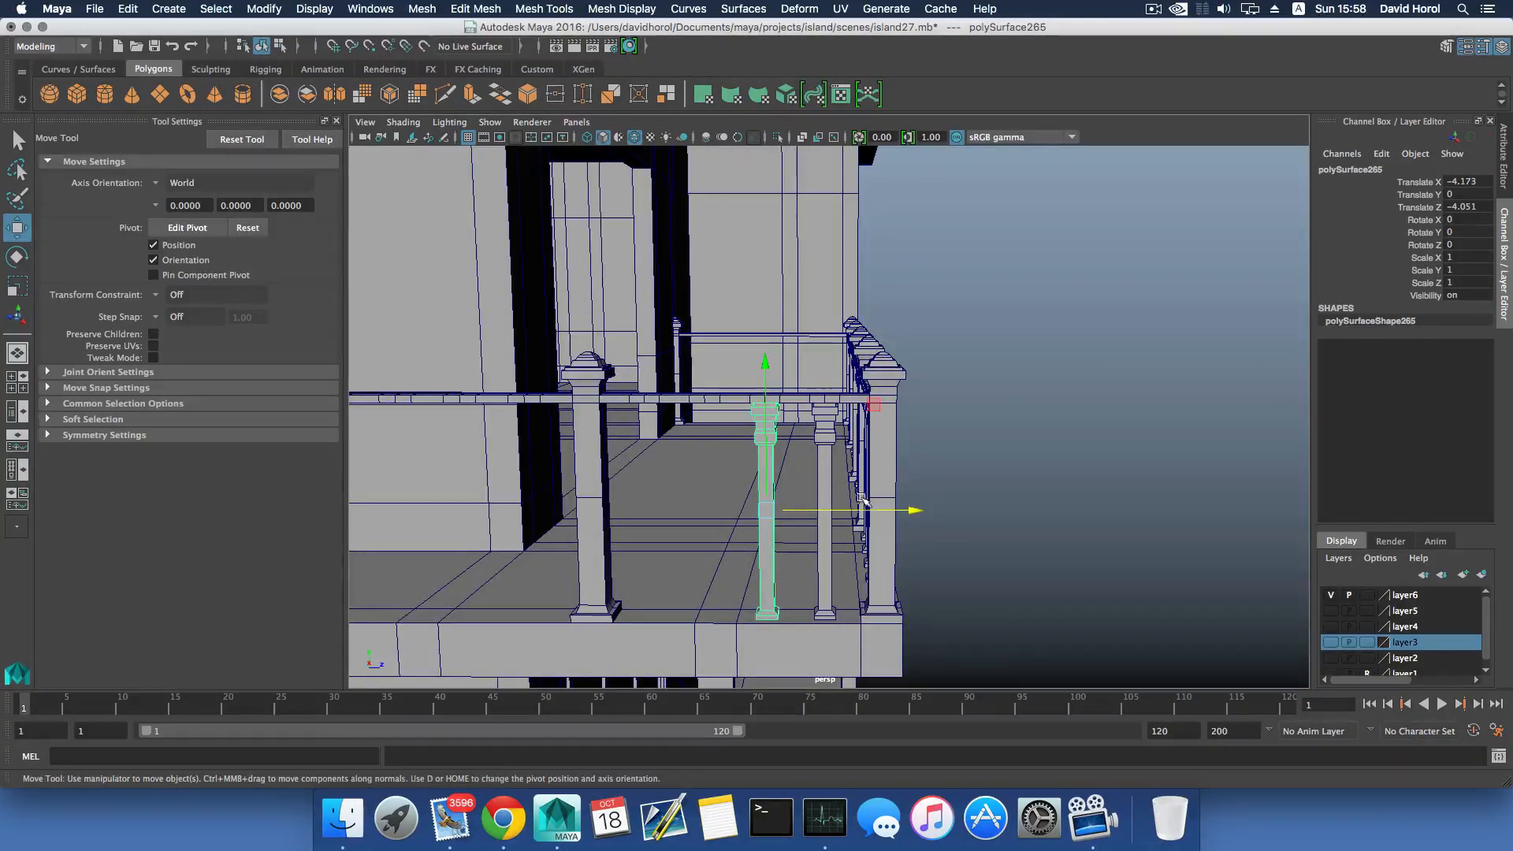
{"action": "key", "text": "shift+d"}
{"action": "key", "text": "shift+d"}
Fill the middle side section with four balusters, snapping duplicates to Translate Z -12.269 and -14.477 and repeating the latter spacing twice.
{"action": "left_click_drag", "start_coordinate": [788, 504], "coordinate": [721, 401], "text": "alt"}
{"action": "key", "text": "shift+d"}
{"action": "key", "text": "v"}
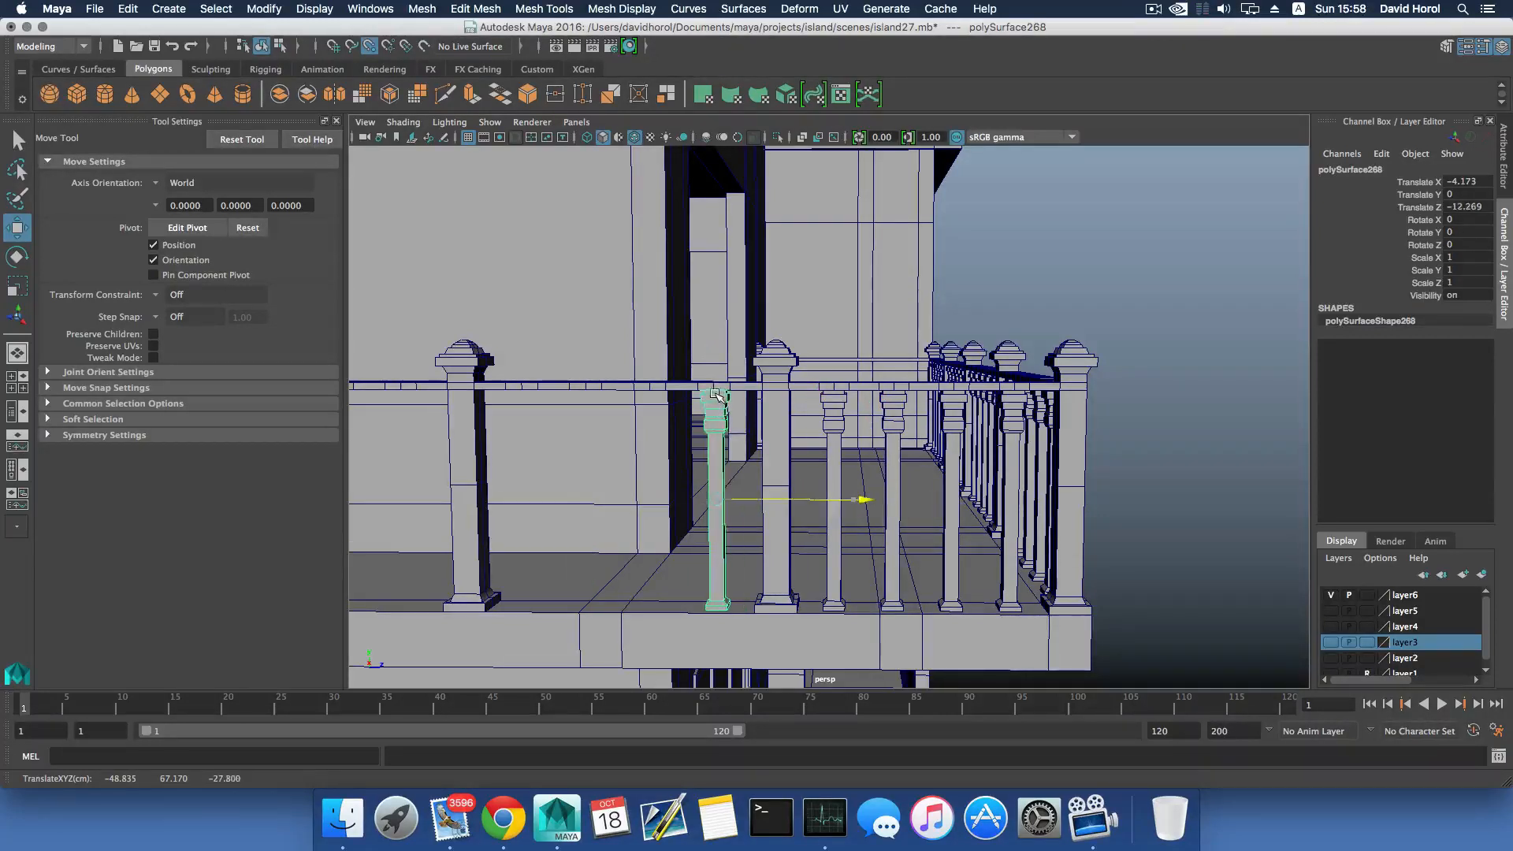
{"action": "key", "text": "ctrl+d"}
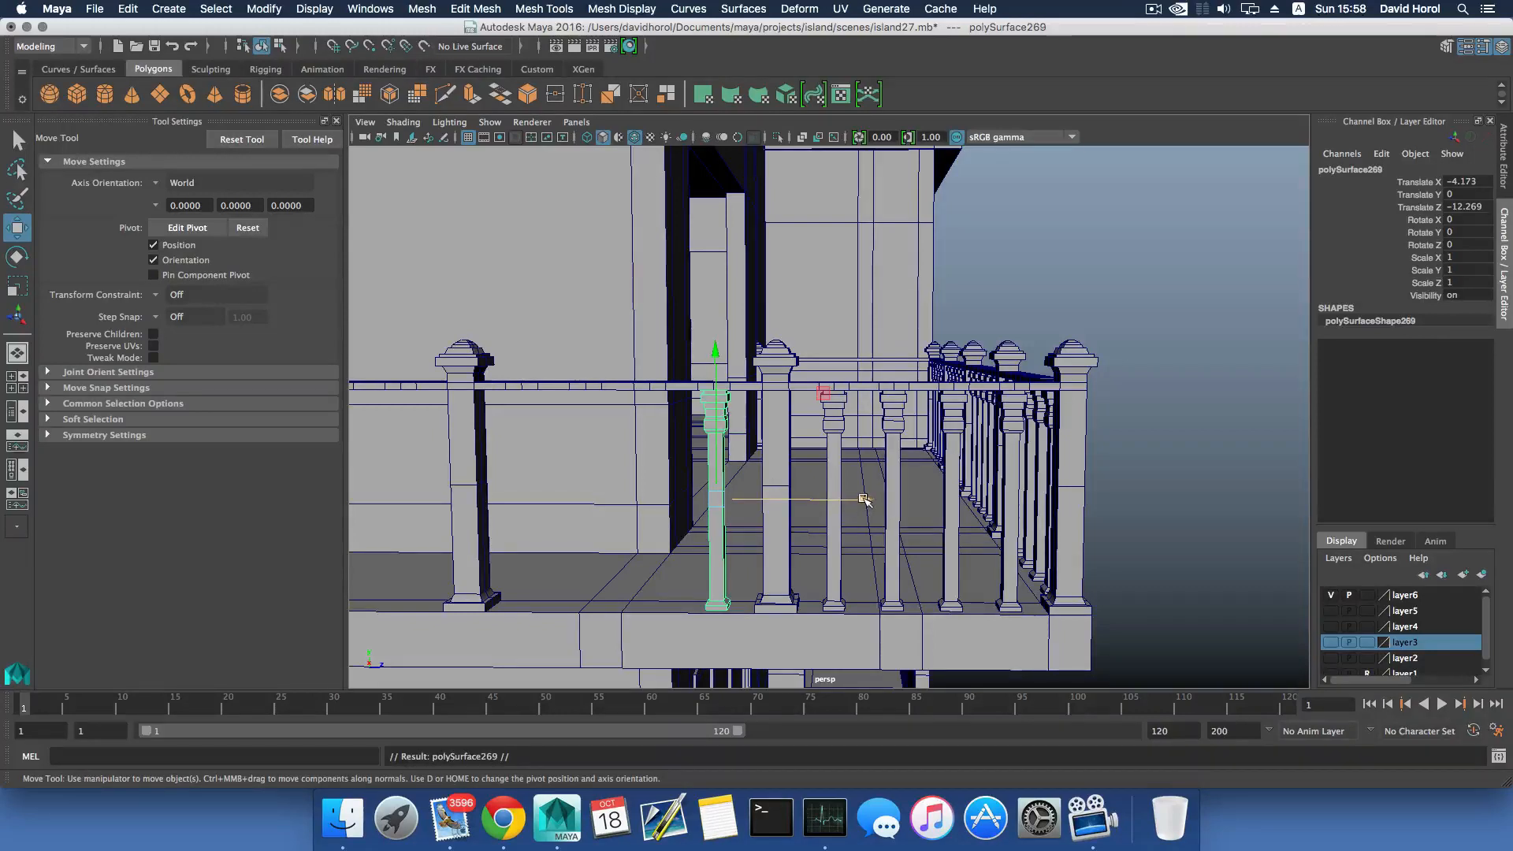
{"action": "key", "text": "v"}
{"action": "left_click_drag", "start_coordinate": [865, 500], "coordinate": [654, 384]}
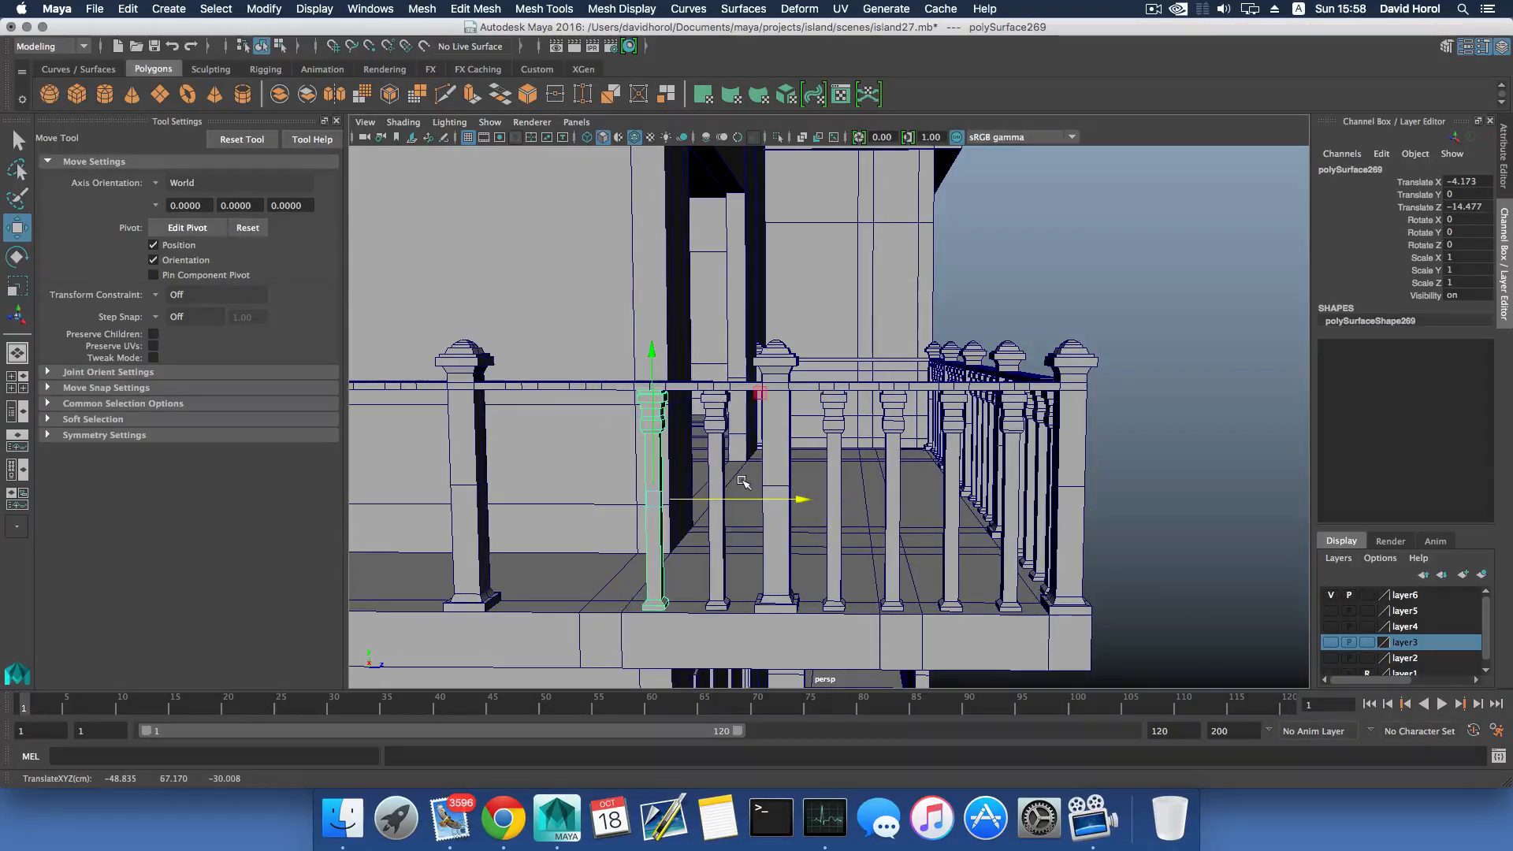
{"action": "key", "text": "shift+d"}
{"action": "key", "text": "shift+d"}
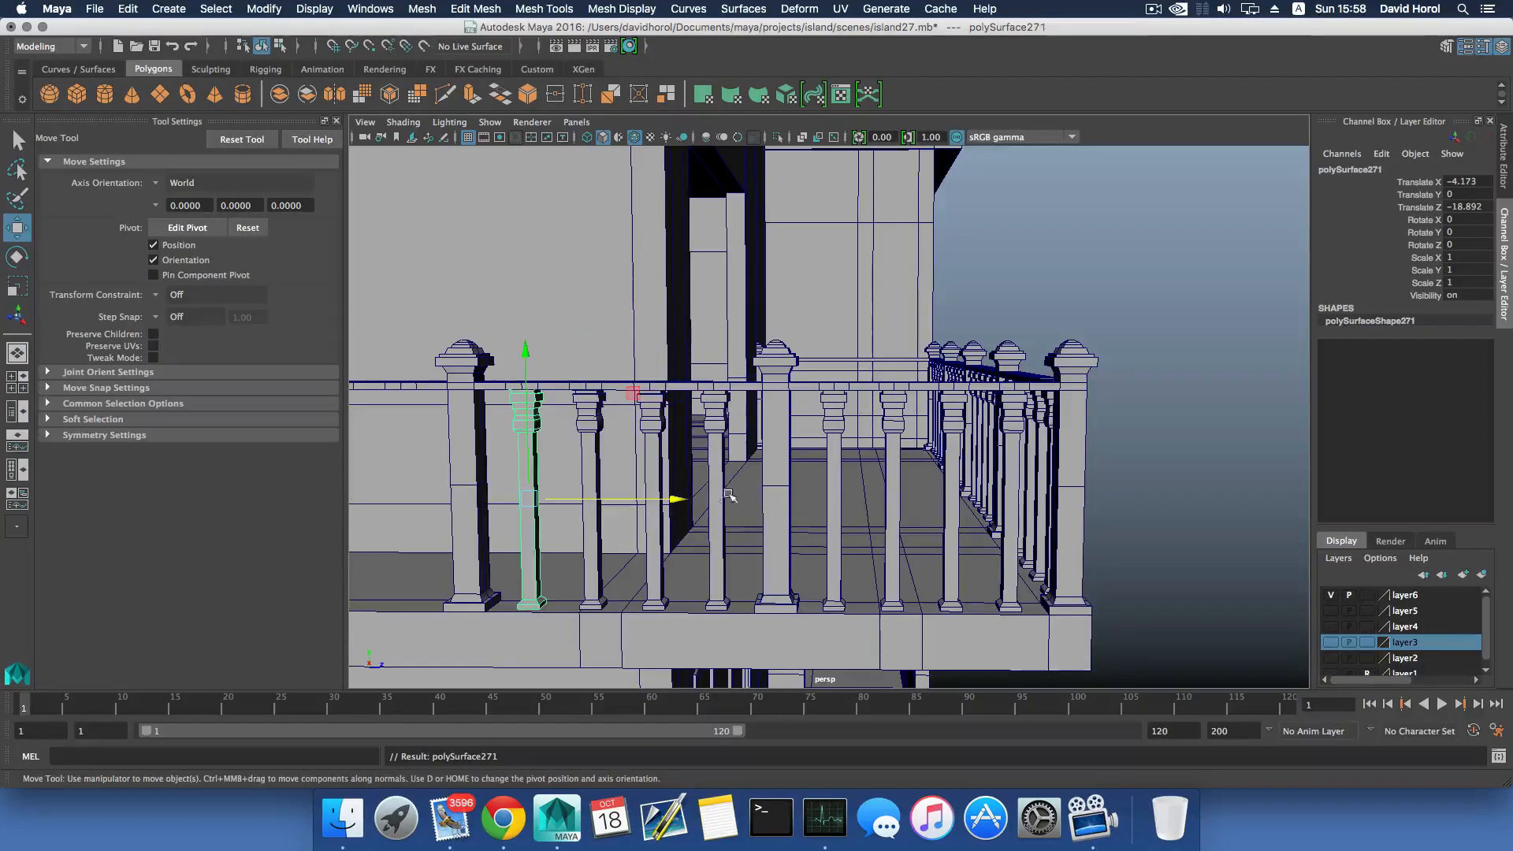
Fill the far side section with four balusters, snapping duplicates to Translate Z -23.094 and -25.269 and repeating the latter spacing twice.
{"action": "middle_click_drag", "start_coordinate": [745, 485], "coordinate": [906, 497], "text": "alt"}
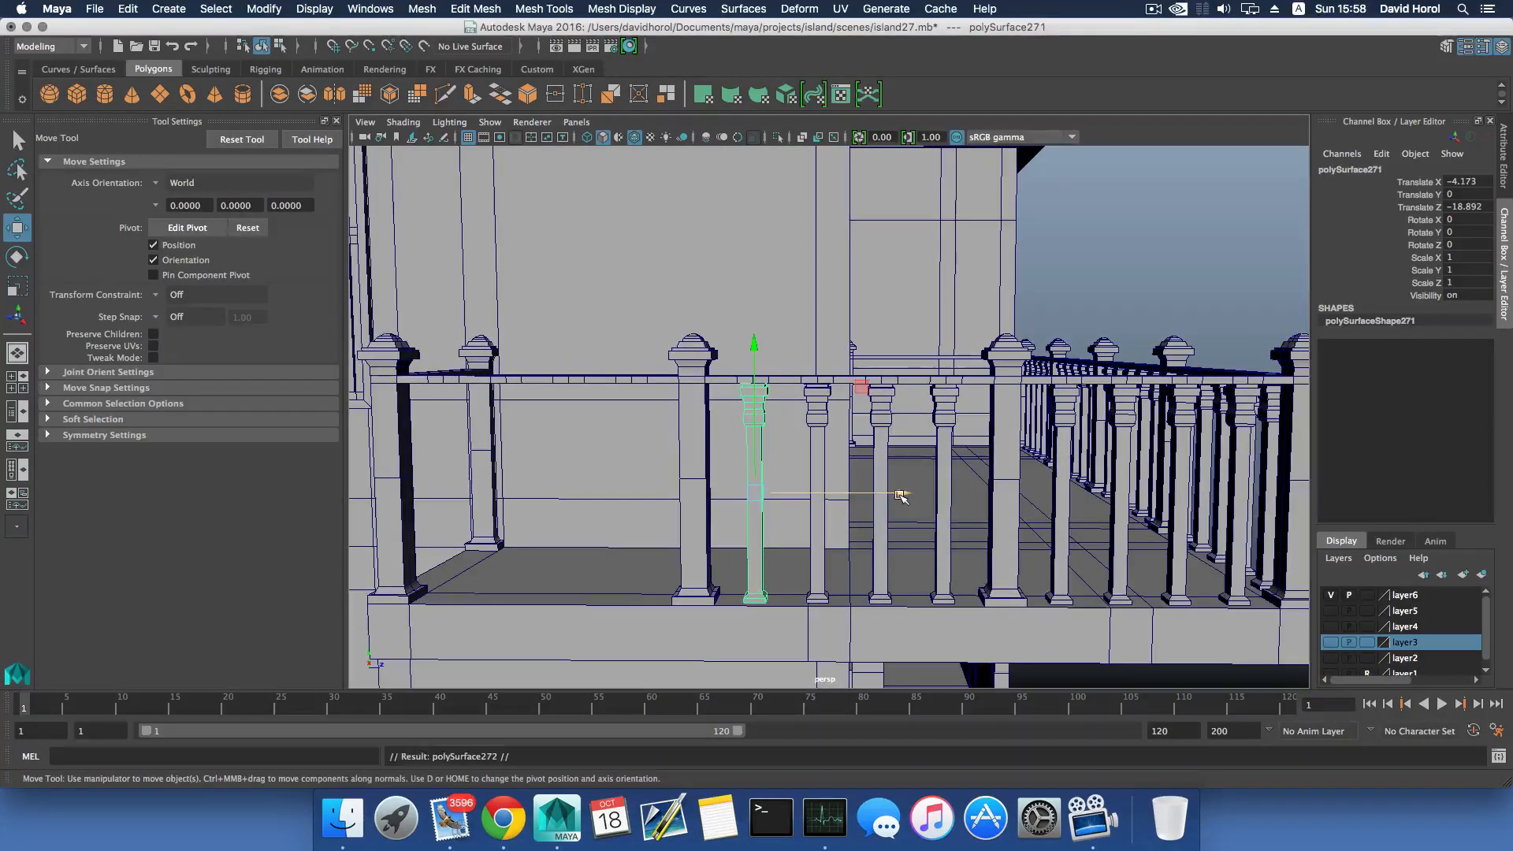
{"action": "left_click_drag", "start_coordinate": [901, 493], "coordinate": [784, 493]}
{"action": "left_click_drag", "start_coordinate": [632, 383], "coordinate": [632, 384]}
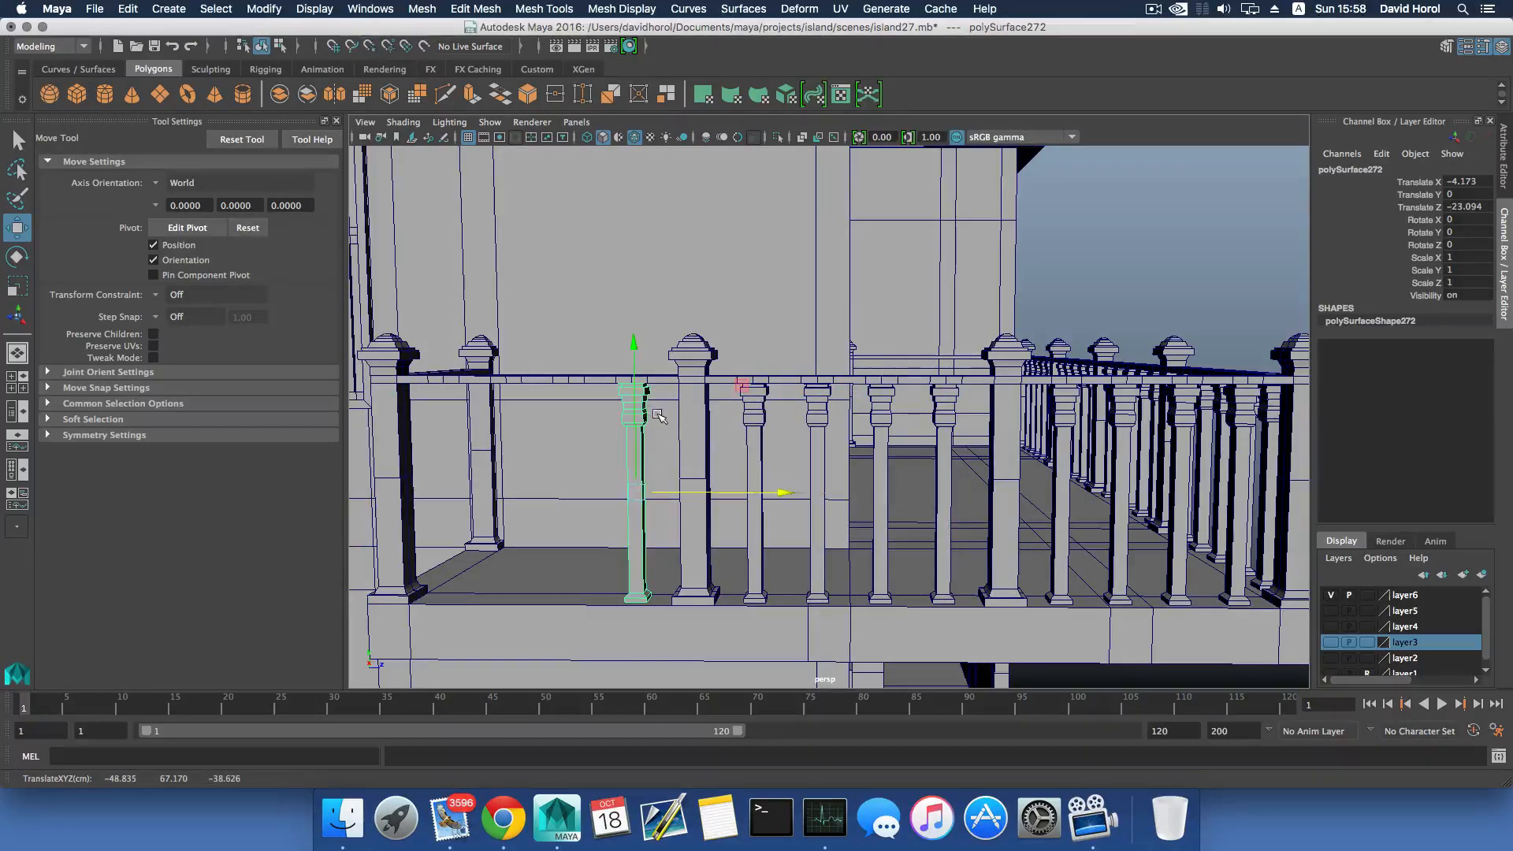
{"action": "key", "text": "ctrl+d"}
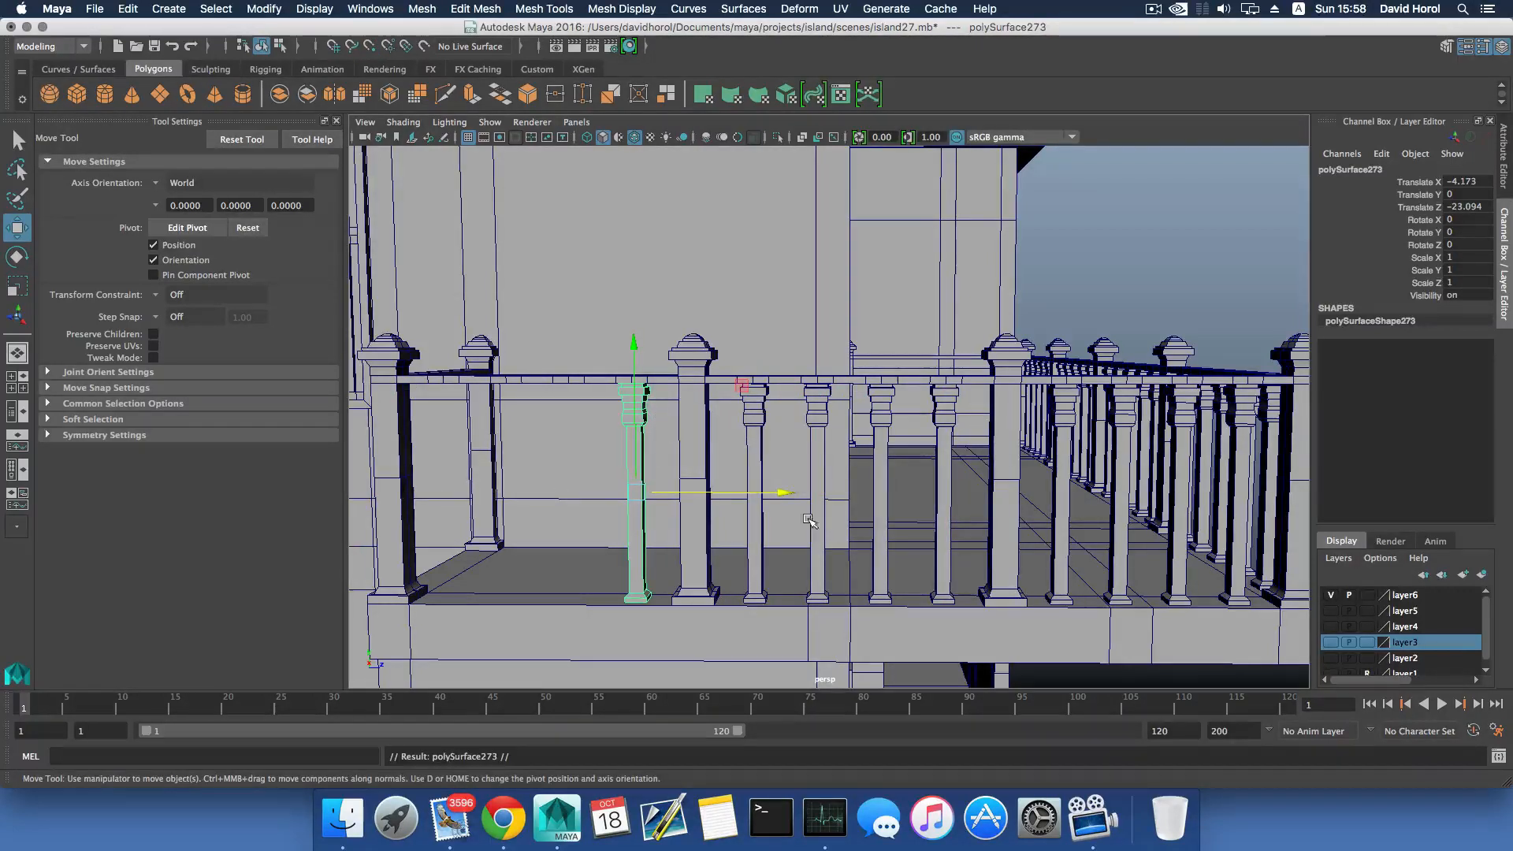
{"action": "left_click_drag", "start_coordinate": [773, 497], "coordinate": [579, 385]}
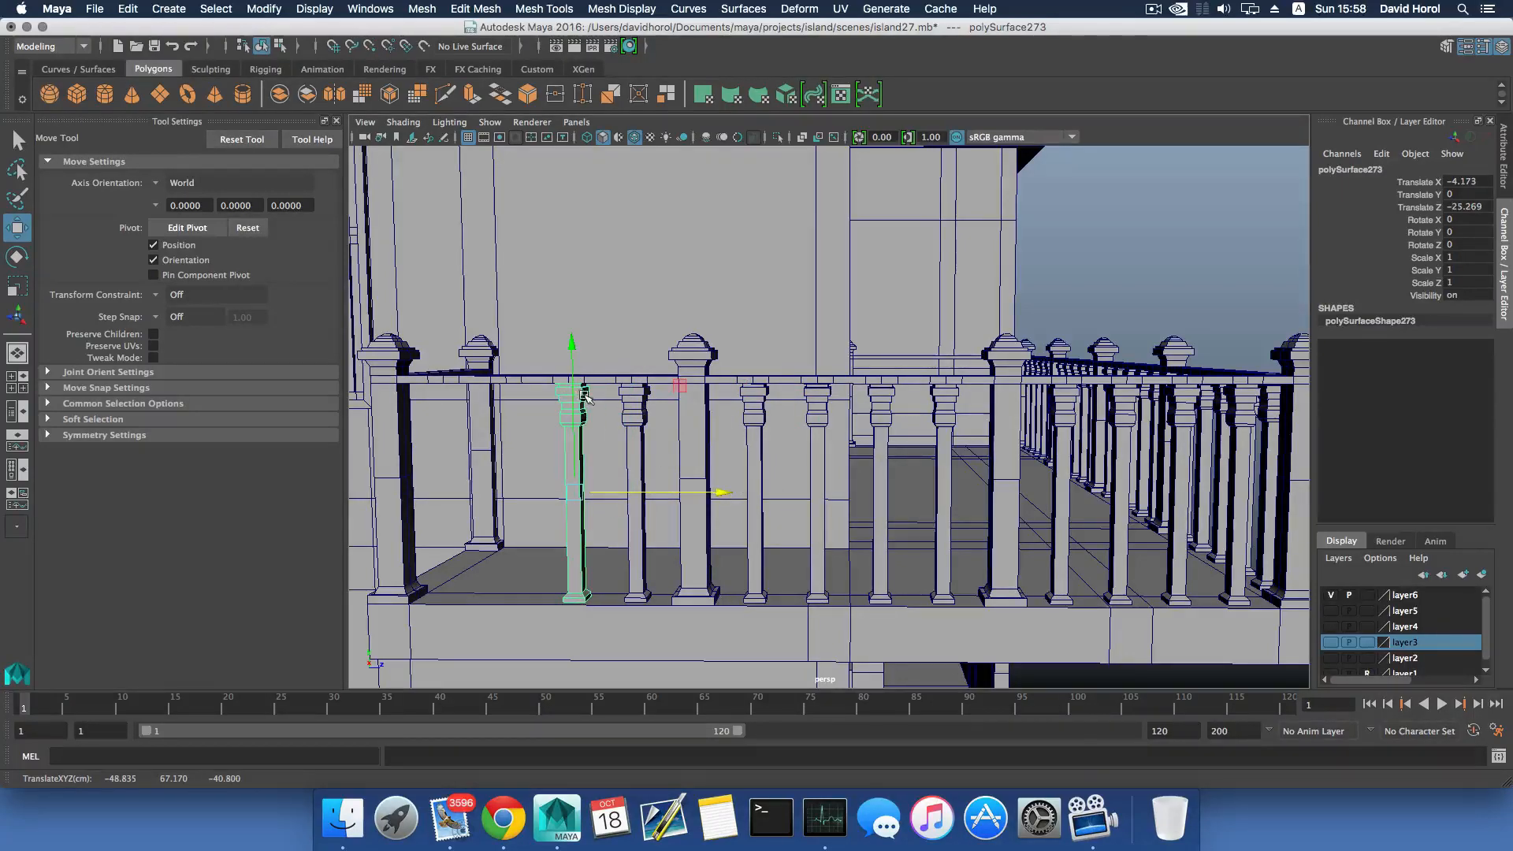
{"action": "key", "text": "shift+d"}
{"action": "key", "text": "shift+d"}
Insert four crosswise edge loops on the short end rail adjoining the far side section using the Insert Edge Loop tool.
{"action": "left_click_drag", "start_coordinate": [634, 438], "coordinate": [728, 459], "text": "alt"}
{"action": "left_click", "coordinate": [762, 455]}
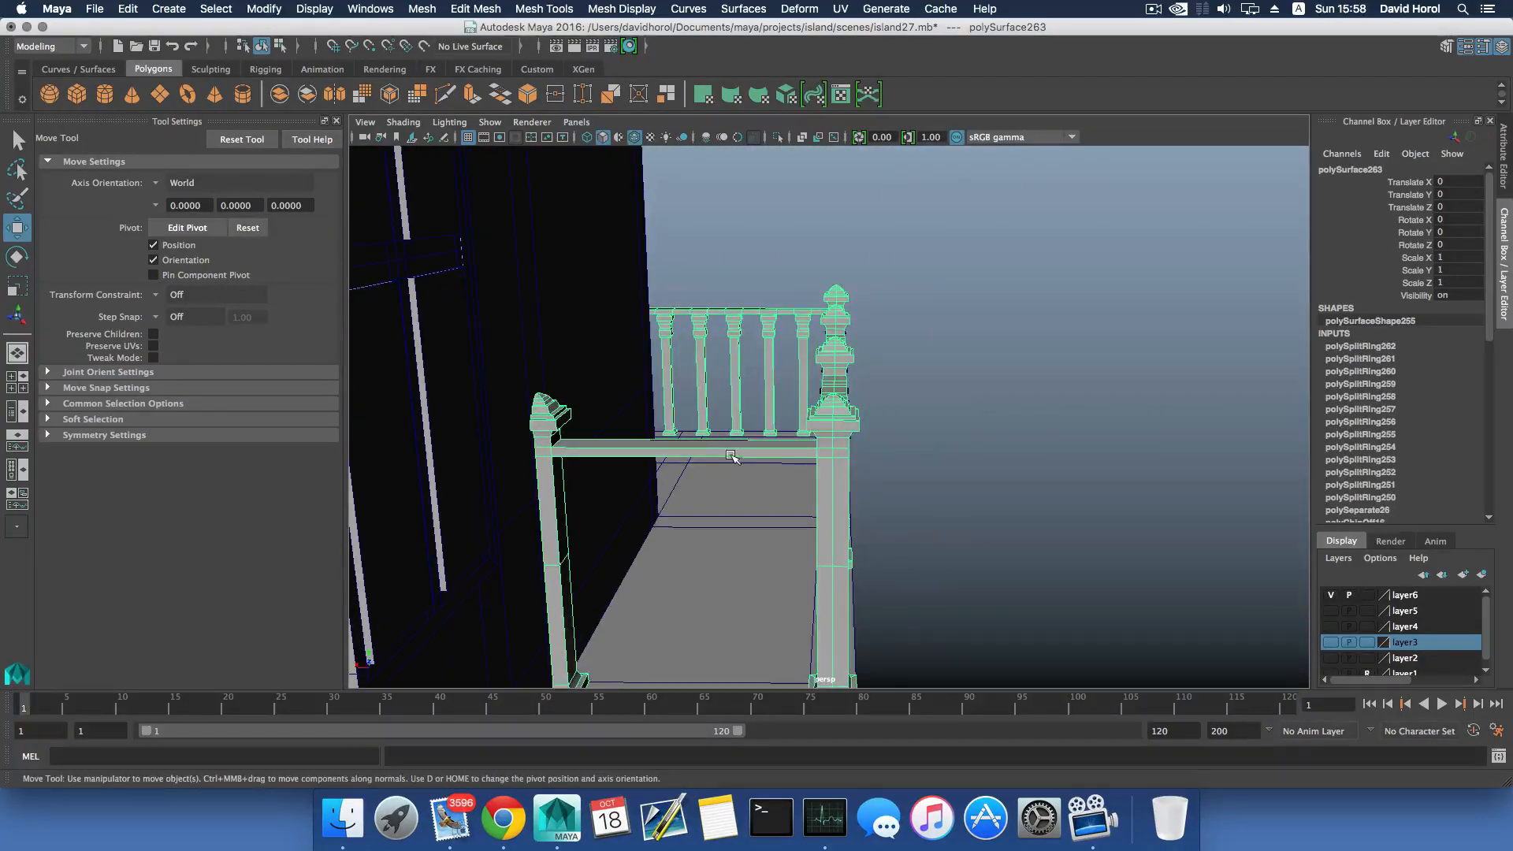
{"action": "right_click_drag", "start_coordinate": [735, 451], "coordinate": [674, 473], "text": "shift"}
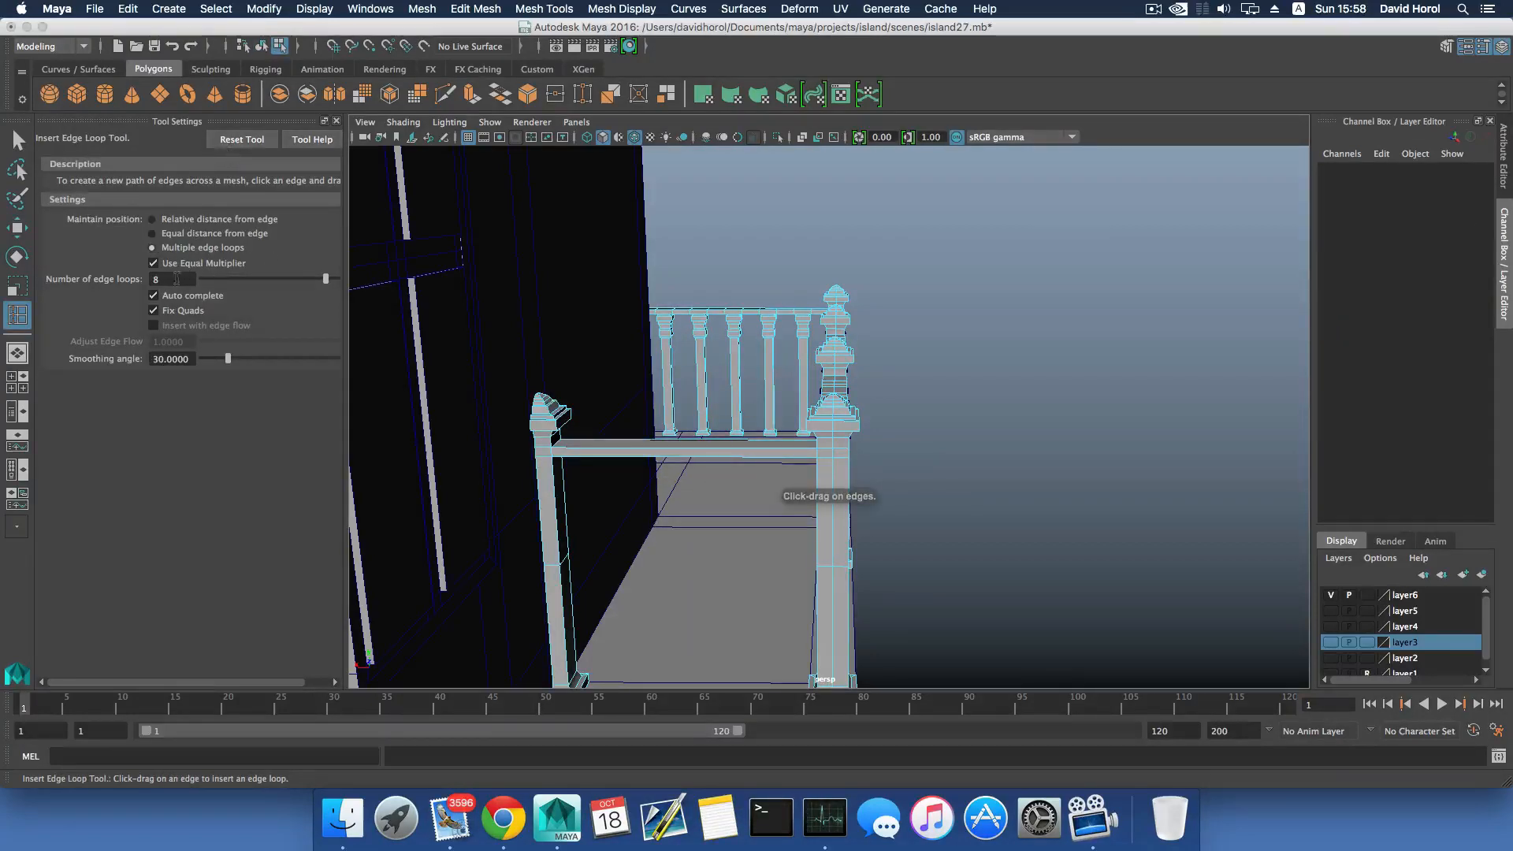
{"action": "left_click_drag", "start_coordinate": [167, 279], "coordinate": [138, 280]}
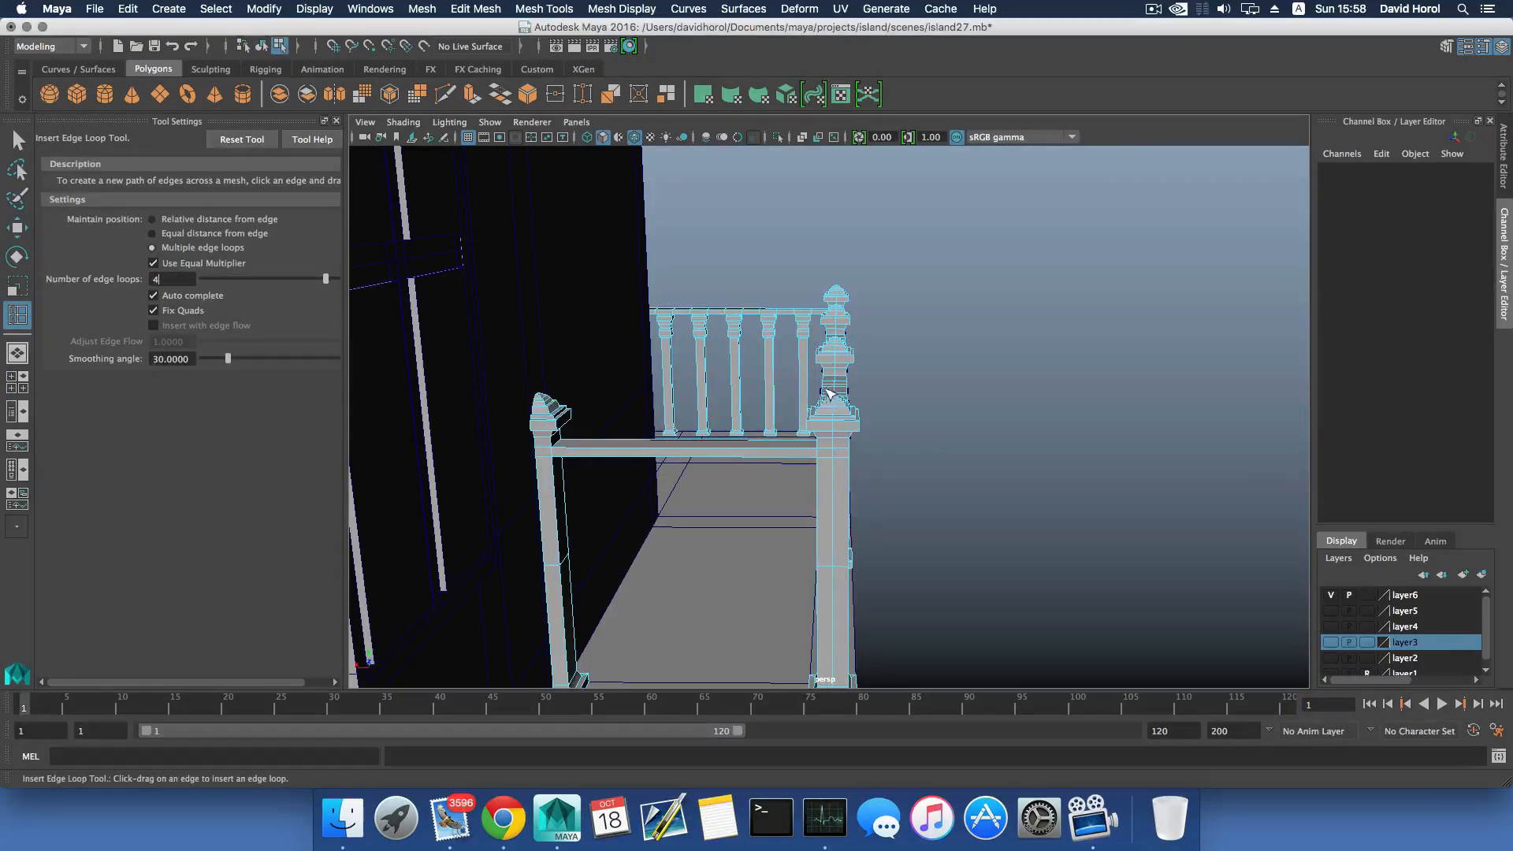
{"action": "left_click", "coordinate": [750, 451]}
Try six crosswise edge loops on the opposite short end rail, and undo them.
{"action": "left_click_drag", "start_coordinate": [838, 410], "coordinate": [845, 404], "text": "alt"}
{"action": "left_click_drag", "start_coordinate": [660, 544], "coordinate": [513, 544], "text": "alt"}
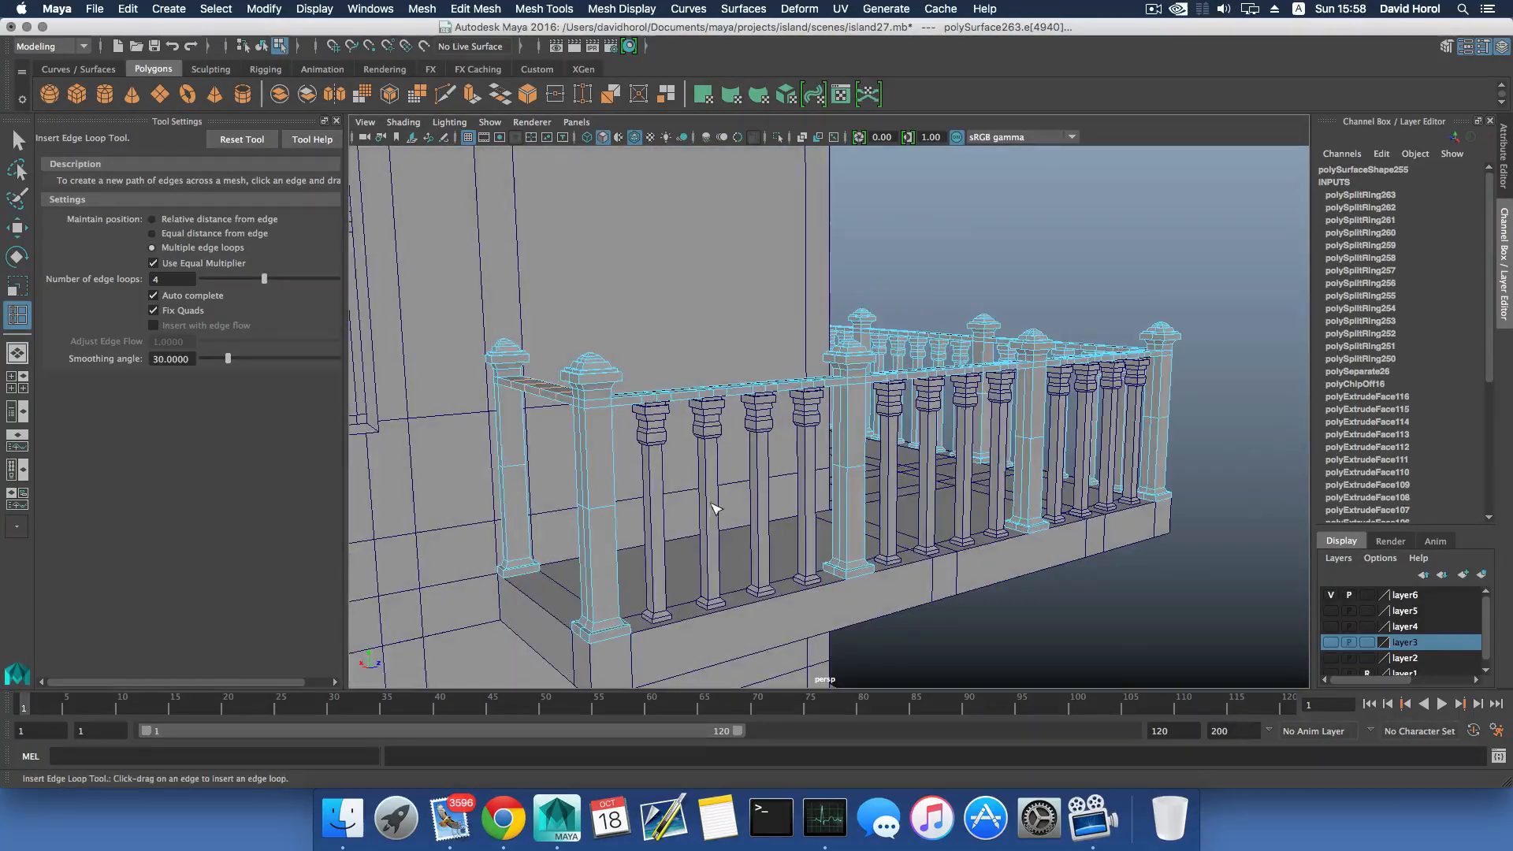
{"action": "left_click_drag", "start_coordinate": [741, 504], "coordinate": [521, 504], "text": "alt"}
{"action": "scroll", "coordinate": [885, 450], "scroll_direction": "down", "scroll_amount": 5}
{"action": "middle_click_drag", "start_coordinate": [1077, 513], "coordinate": [875, 485], "text": "alt"}
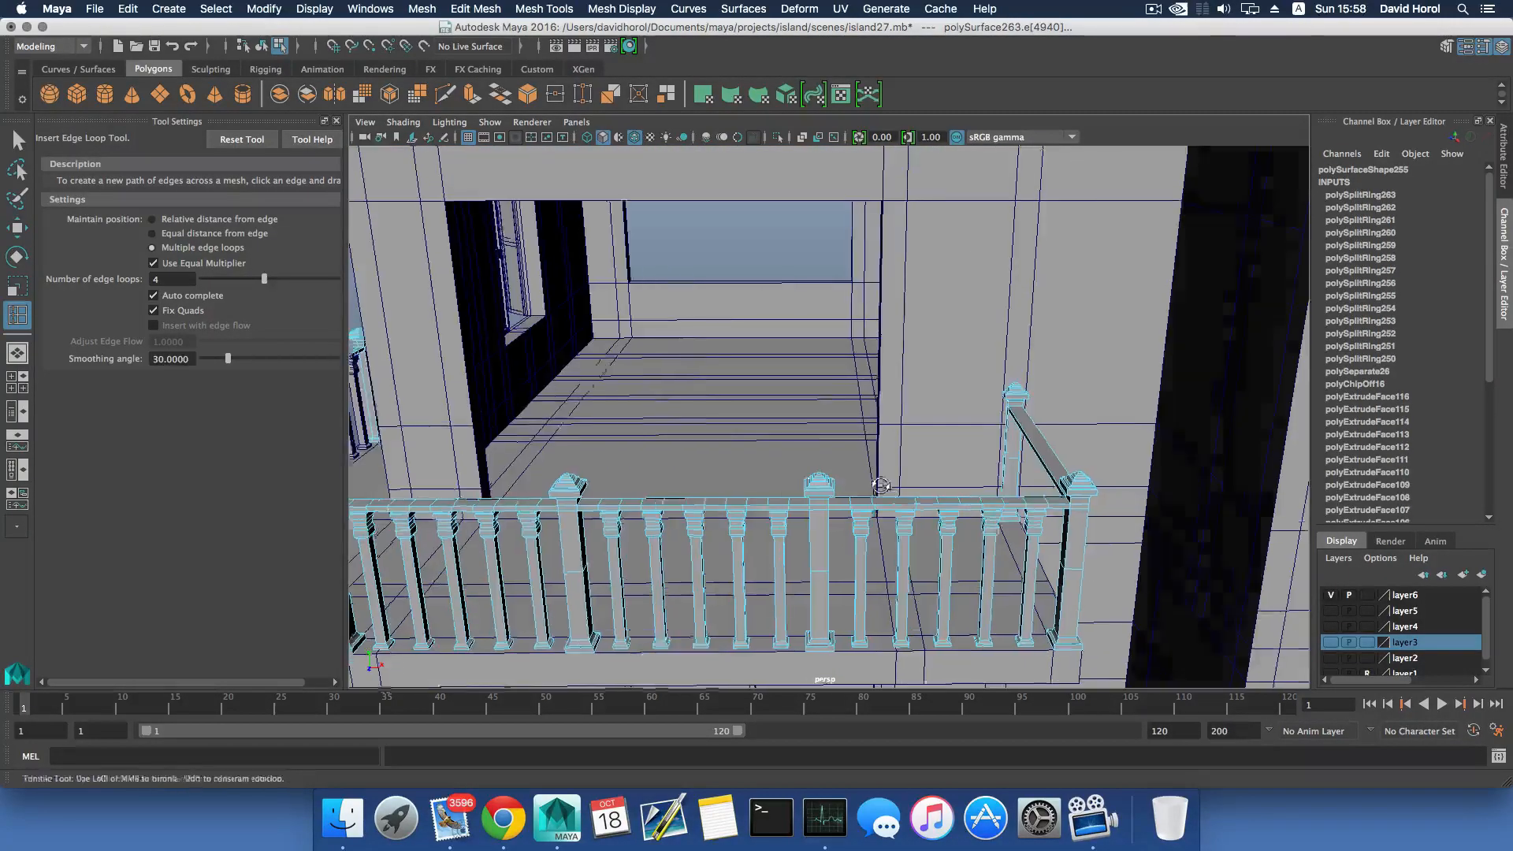
{"action": "left_click_drag", "start_coordinate": [875, 485], "coordinate": [757, 496], "text": "alt"}
{"action": "left_click", "coordinate": [174, 280]}
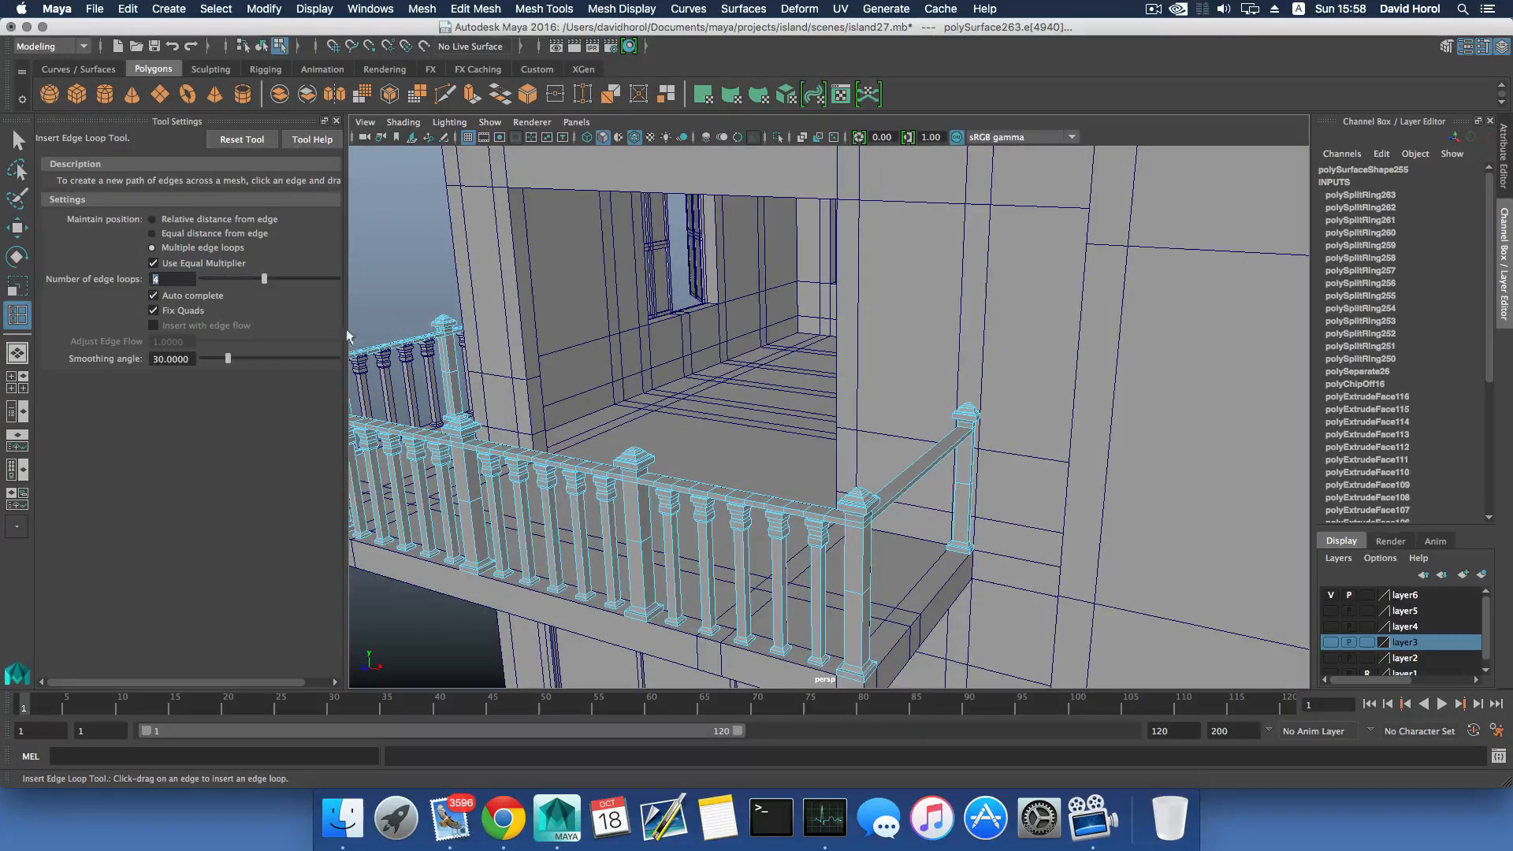
{"action": "left_click", "coordinate": [911, 494]}
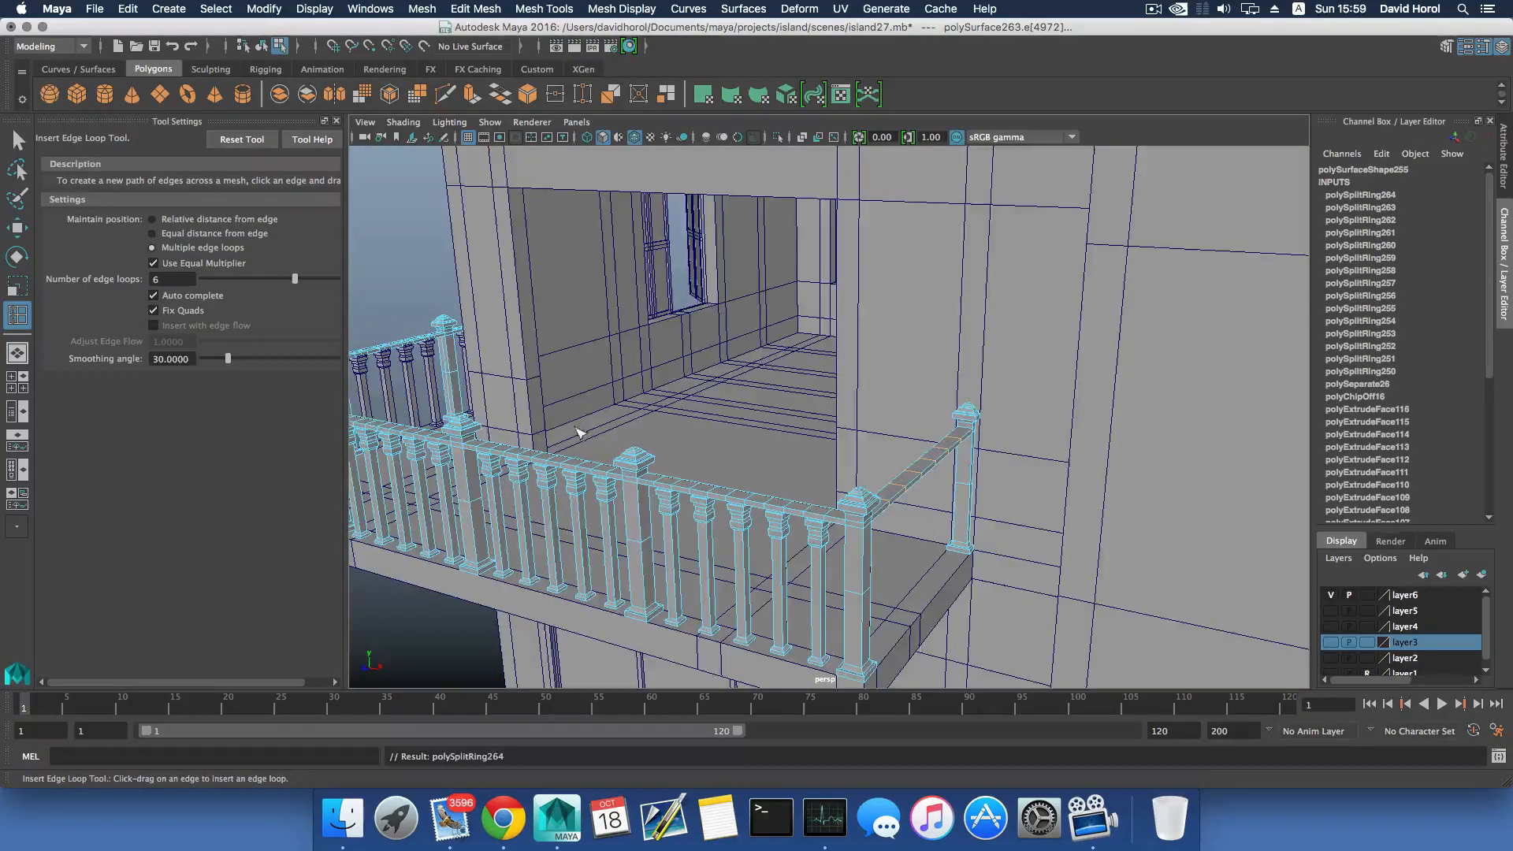
{"action": "left_click_drag", "start_coordinate": [580, 433], "coordinate": [782, 492], "text": "alt"}
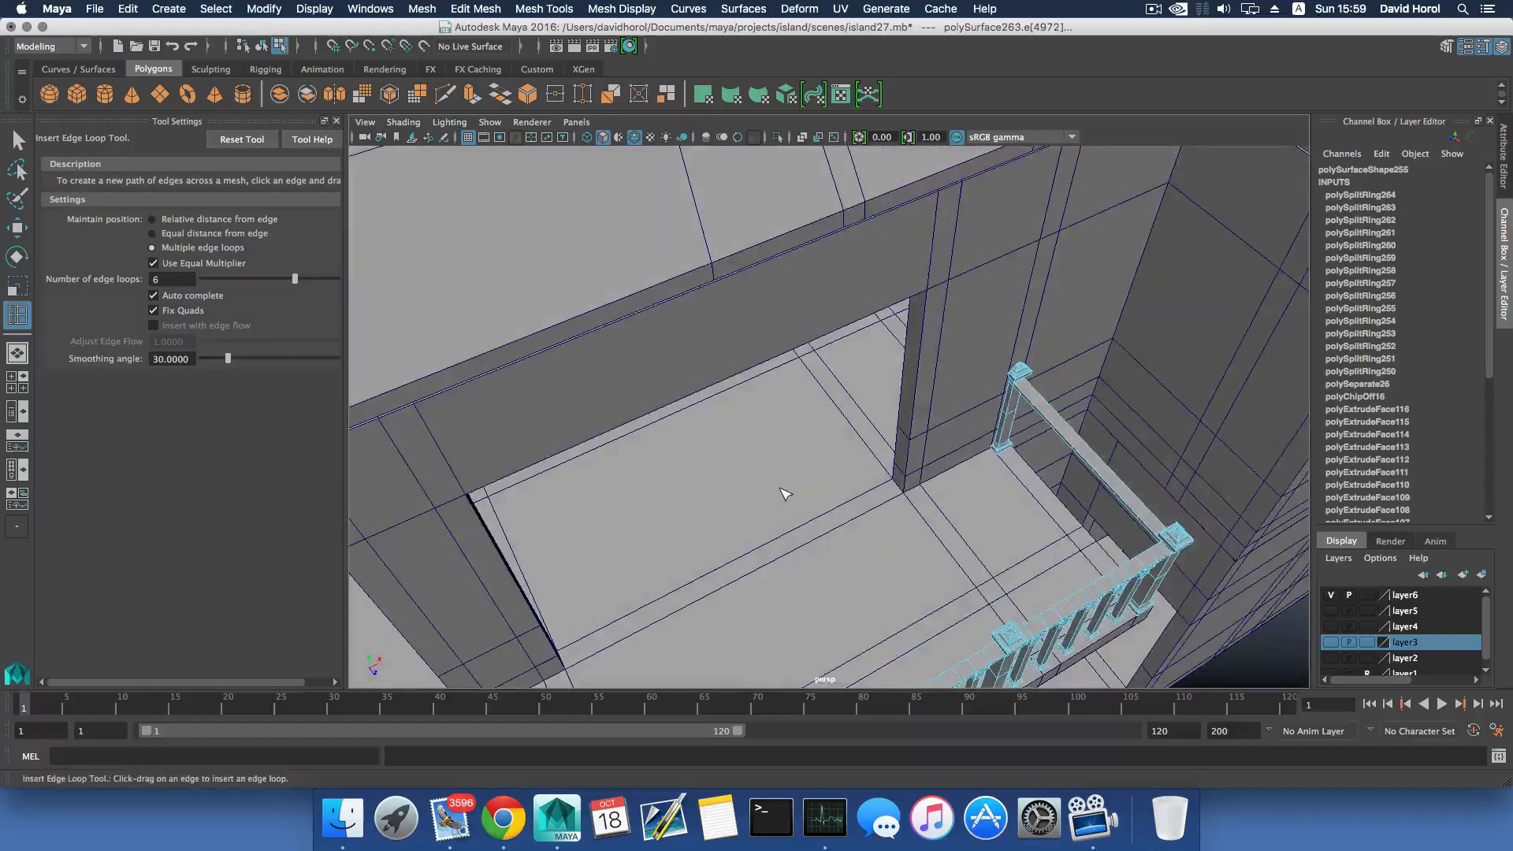
{"action": "key", "text": "z"}
Set the number of edge loops to 8 and insert them crosswise on the opposite short end rail.
{"action": "left_click_drag", "start_coordinate": [1004, 507], "coordinate": [751, 414], "text": "alt"}
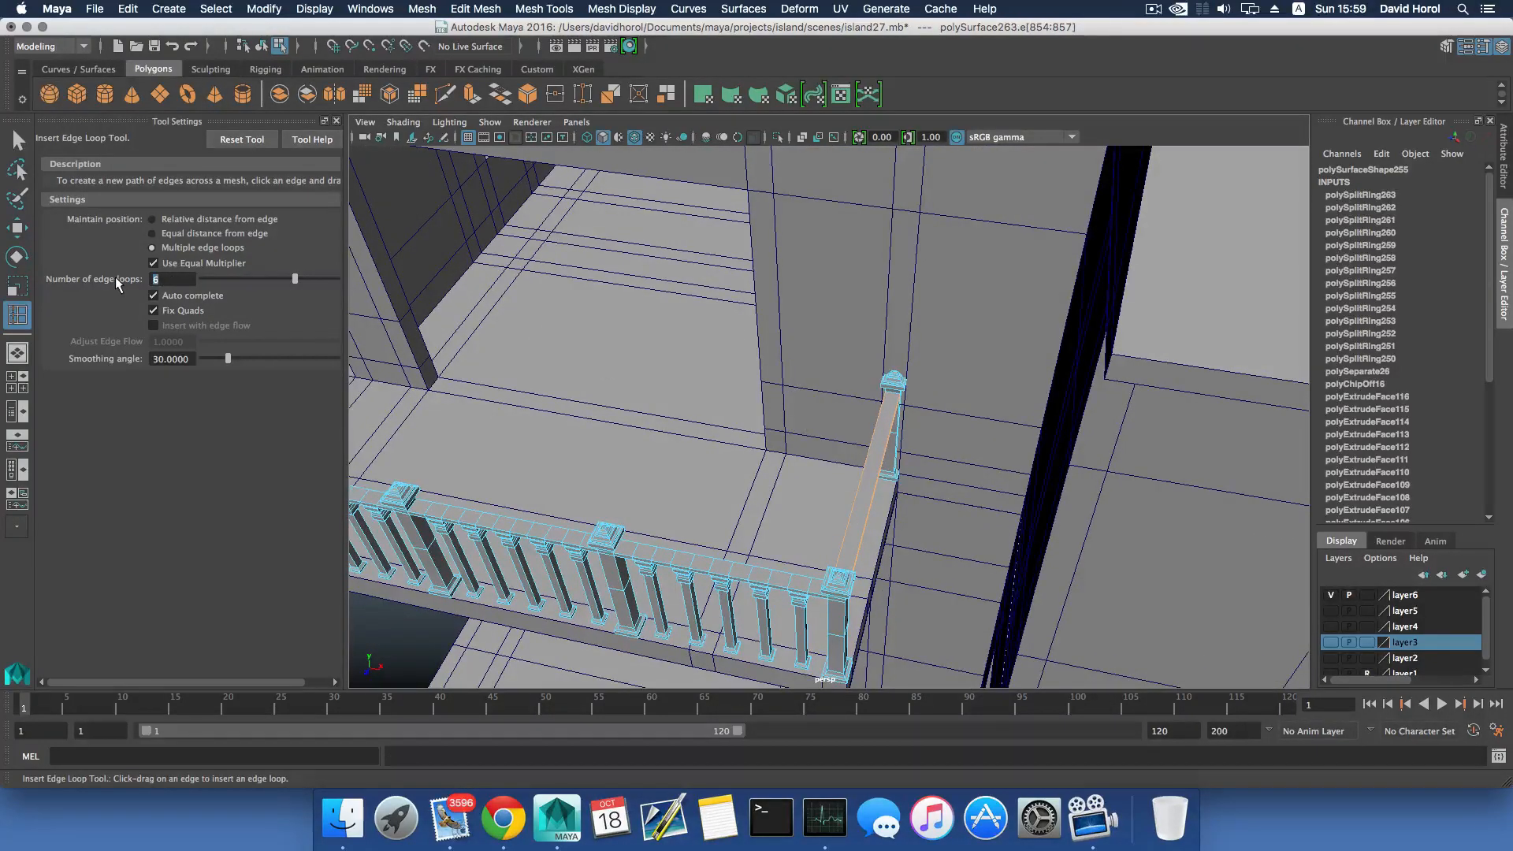
{"action": "type", "text": "8"}
{"action": "left_click", "coordinate": [881, 500]}
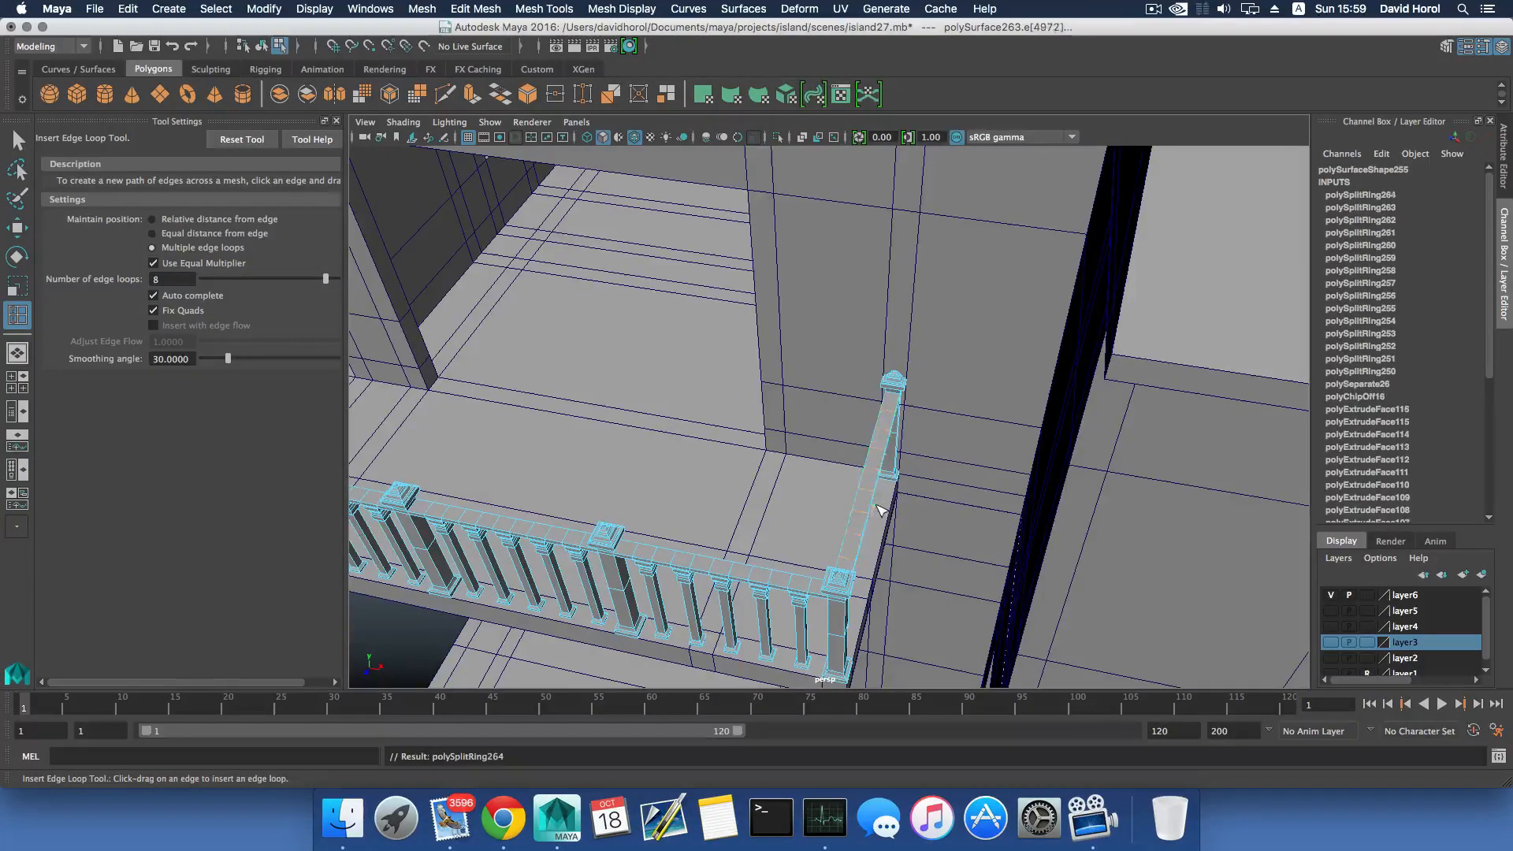
In object selection, duplicate the last baluster of the far side section and move the copy to Translate Z -32.163.
{"action": "left_click_drag", "start_coordinate": [877, 509], "coordinate": [591, 486], "text": "alt"}
{"action": "right_click_drag", "start_coordinate": [591, 486], "coordinate": [729, 502], "text": "alt"}
{"action": "key", "text": "q"}
{"action": "left_click", "coordinate": [803, 454]}
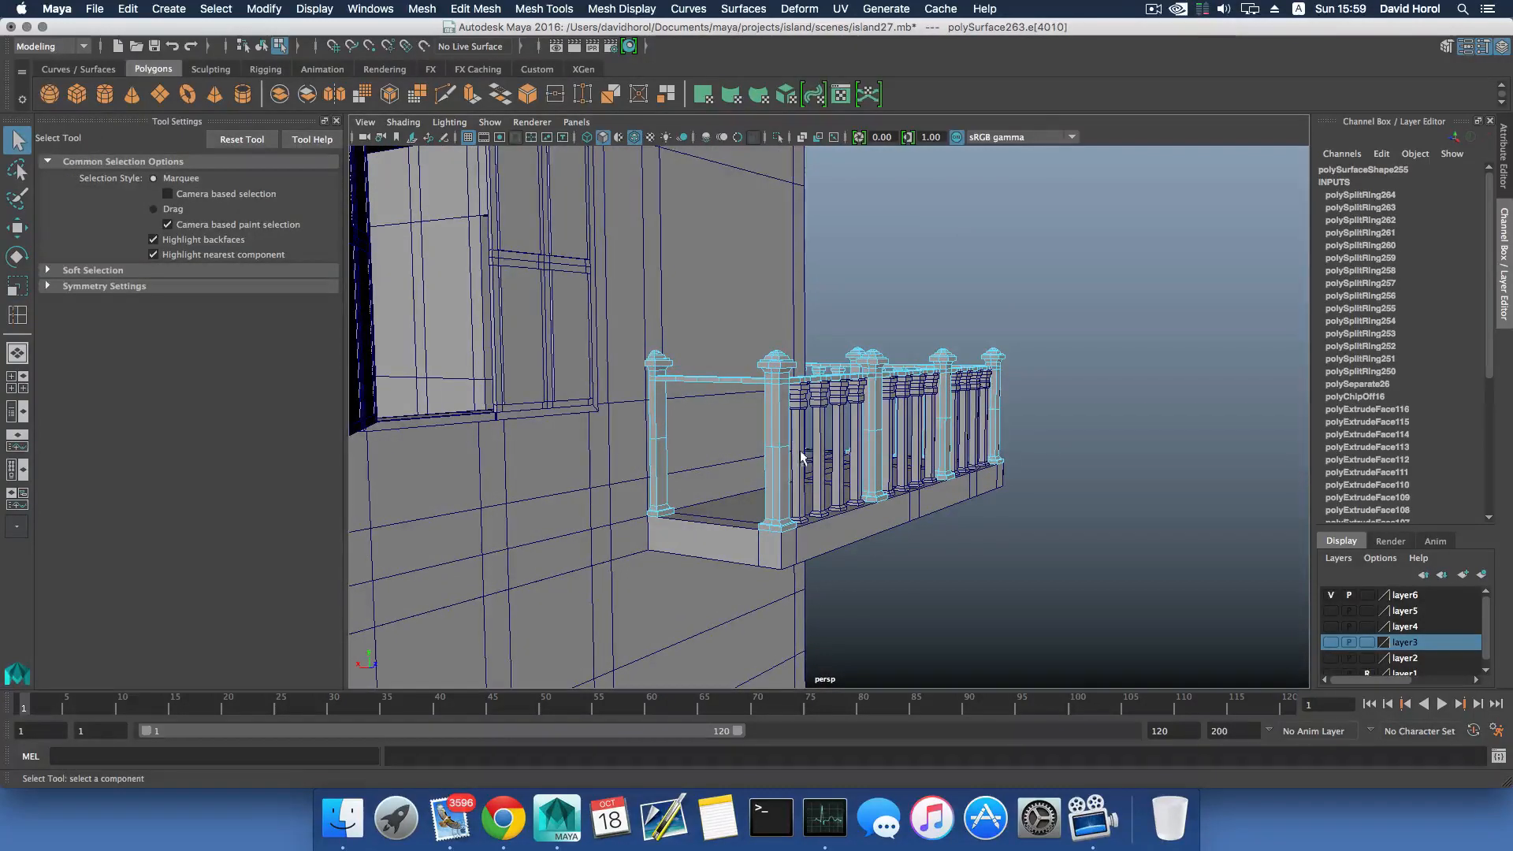
{"action": "key", "text": "F8"}
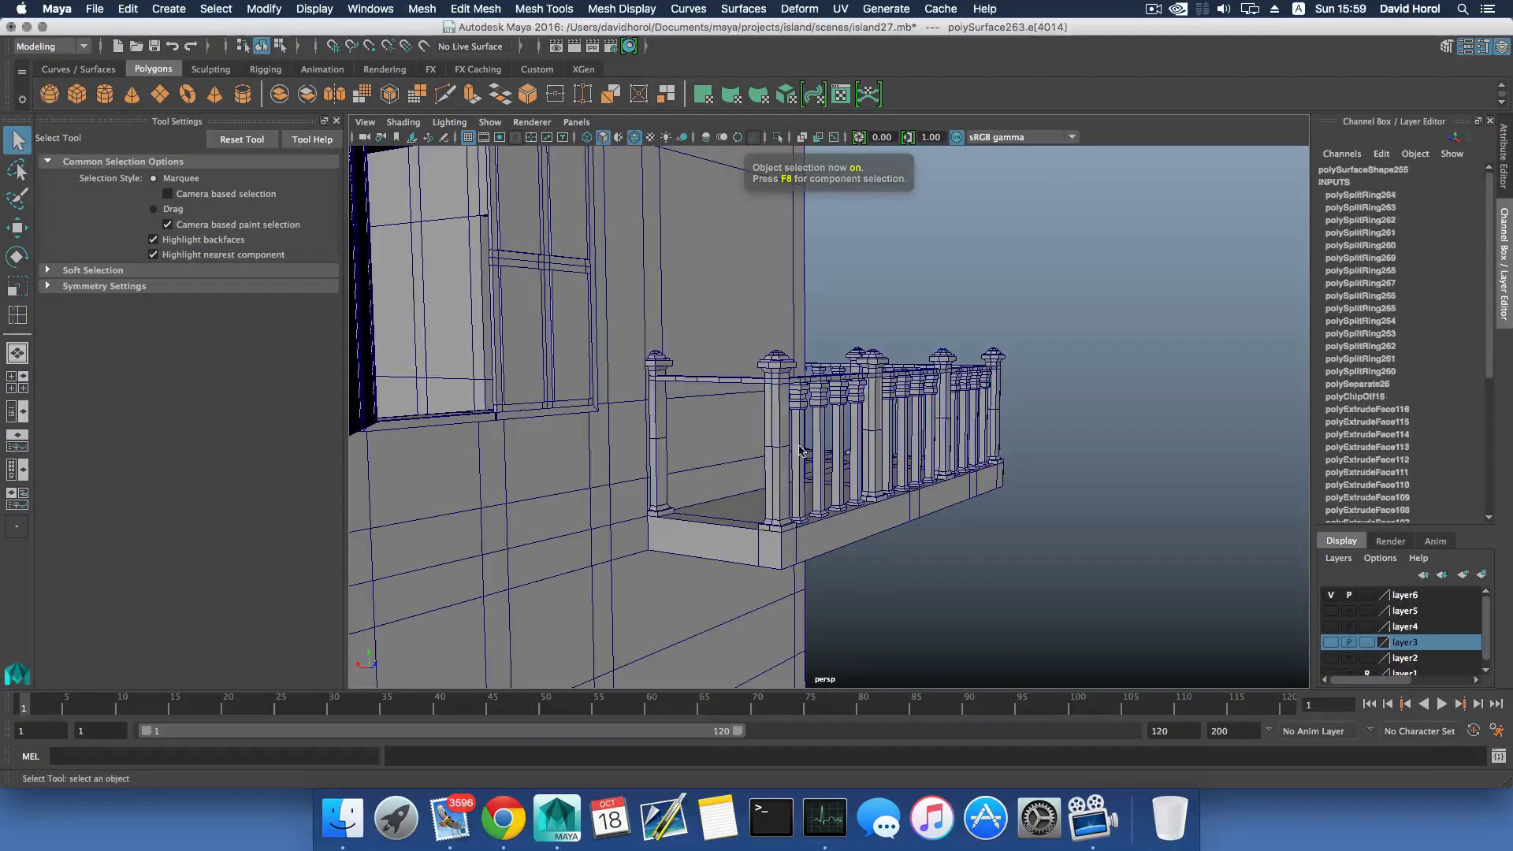
{"action": "left_click", "coordinate": [802, 441]}
{"action": "key", "text": "ctrl+d"}
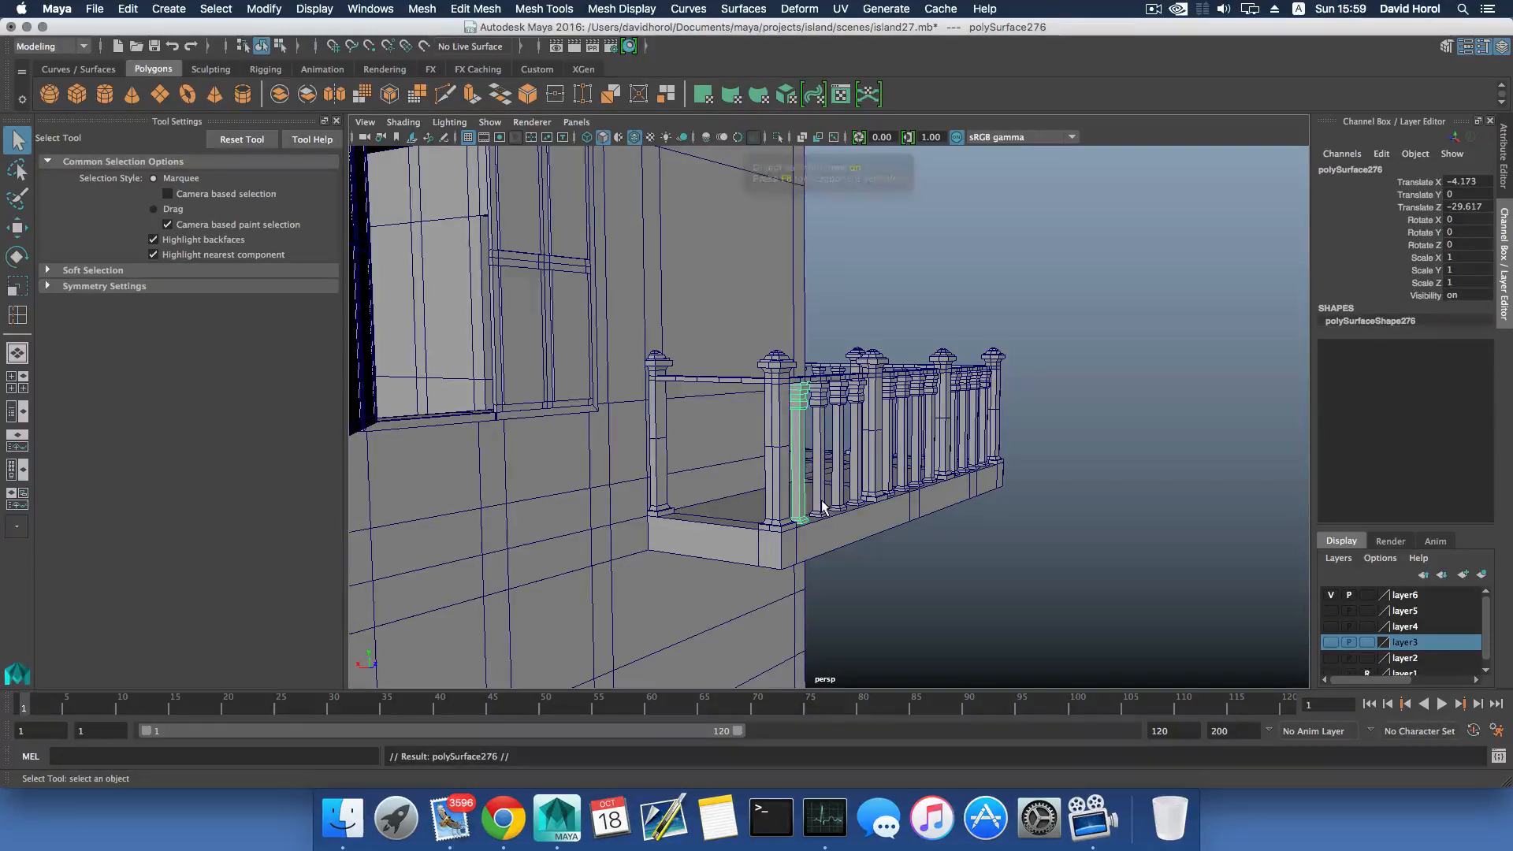
{"action": "left_click_drag", "start_coordinate": [816, 501], "coordinate": [770, 500], "text": "alt"}
{"action": "key", "text": "w"}
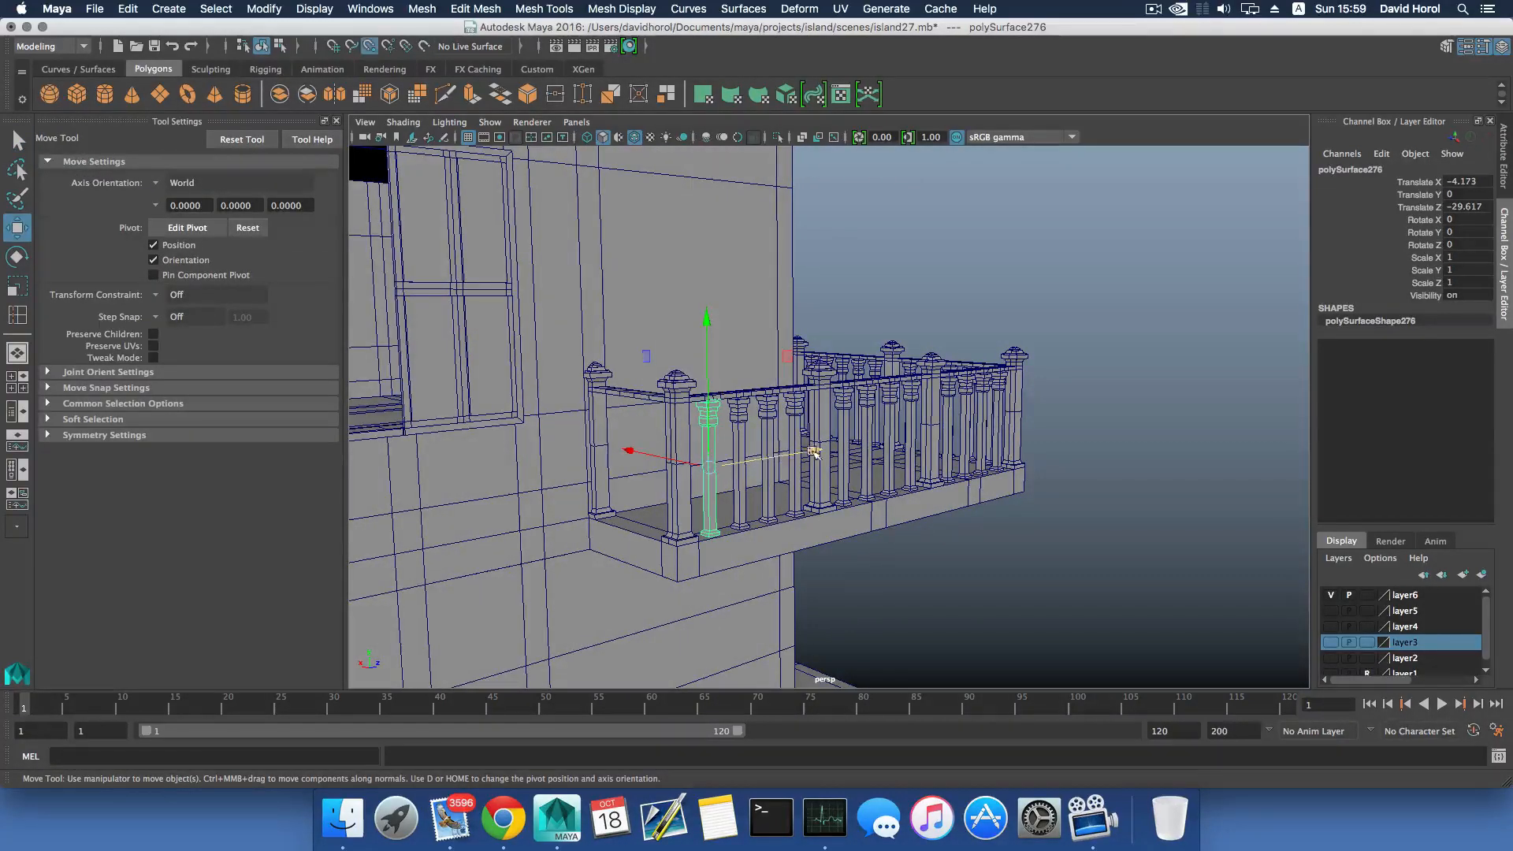
{"action": "left_click_drag", "start_coordinate": [717, 465], "coordinate": [602, 514]}
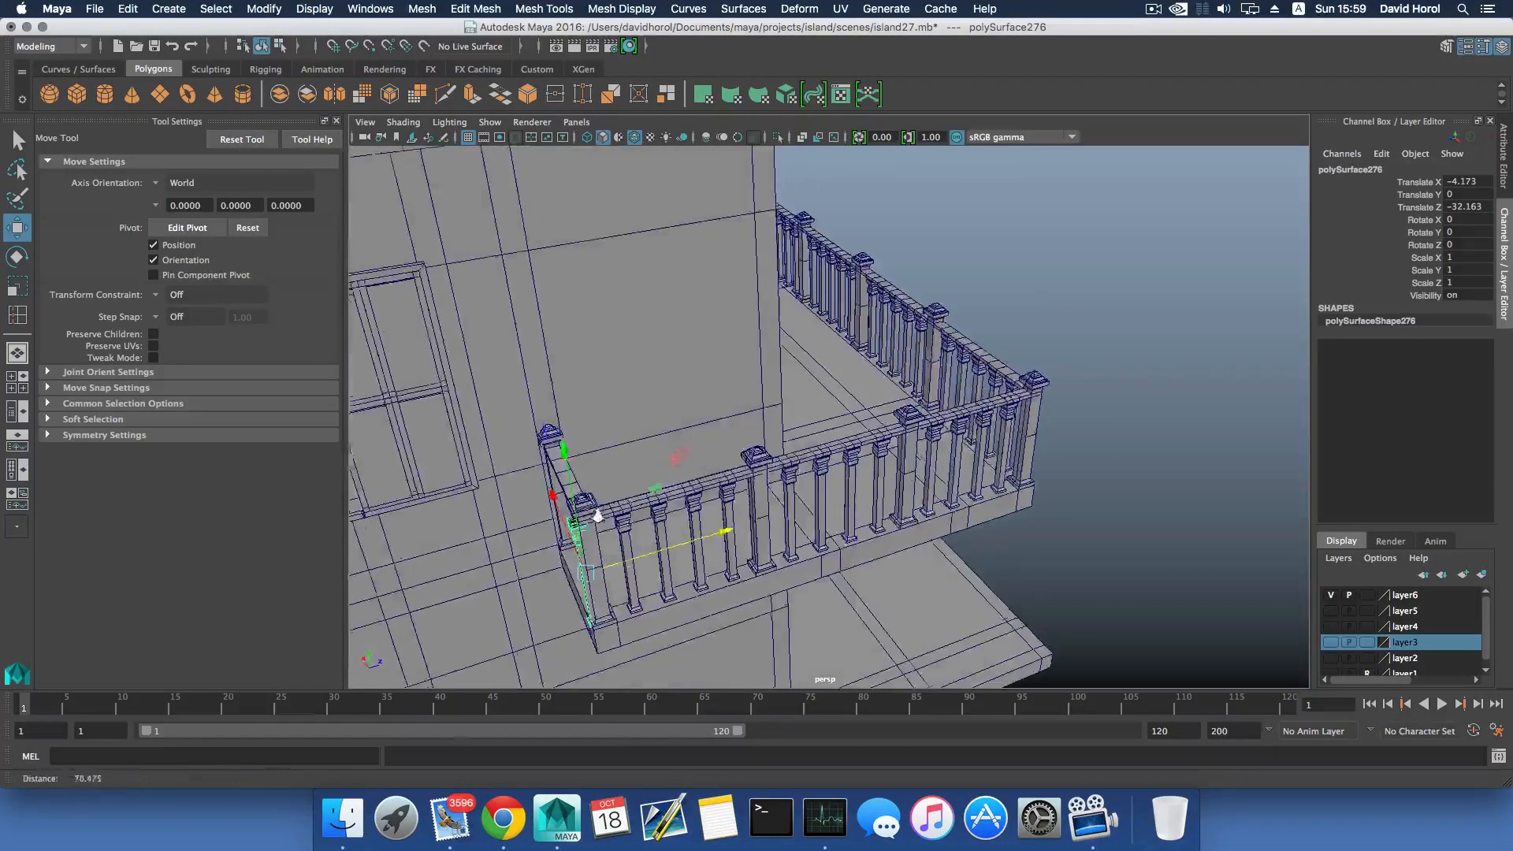
Add a lengthwise edge loop along the middle of the short end rail by splitting its crosswise edge ring.
{"action": "scroll", "coordinate": [603, 514], "scroll_direction": "up", "scroll_amount": 3}
{"action": "middle_click_drag", "start_coordinate": [604, 514], "coordinate": [762, 466], "text": "alt"}
{"action": "scroll", "coordinate": [762, 466], "scroll_direction": "up", "scroll_amount": 5}
{"action": "left_click", "coordinate": [533, 432]}
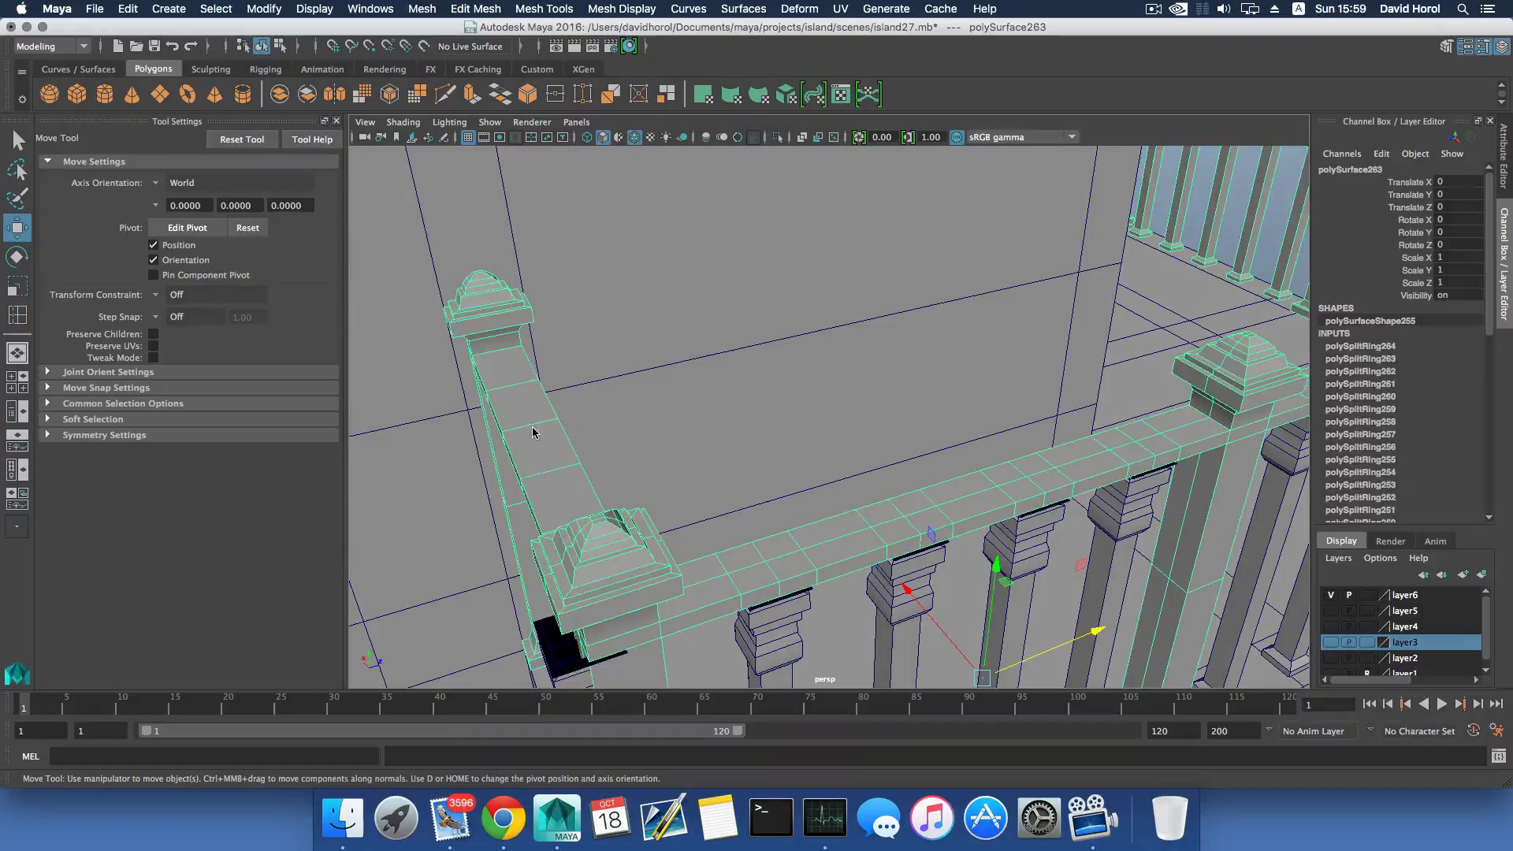
{"action": "mouse_move", "coordinate": [527, 390]}
{"action": "right_mouse_down"}
{"action": "mouse_move", "coordinate": [523, 345]}
{"action": "mouse_move", "coordinate": [514, 383]}
{"action": "right_mouse_up"}
{"action": "left_click", "coordinate": [513, 381]}
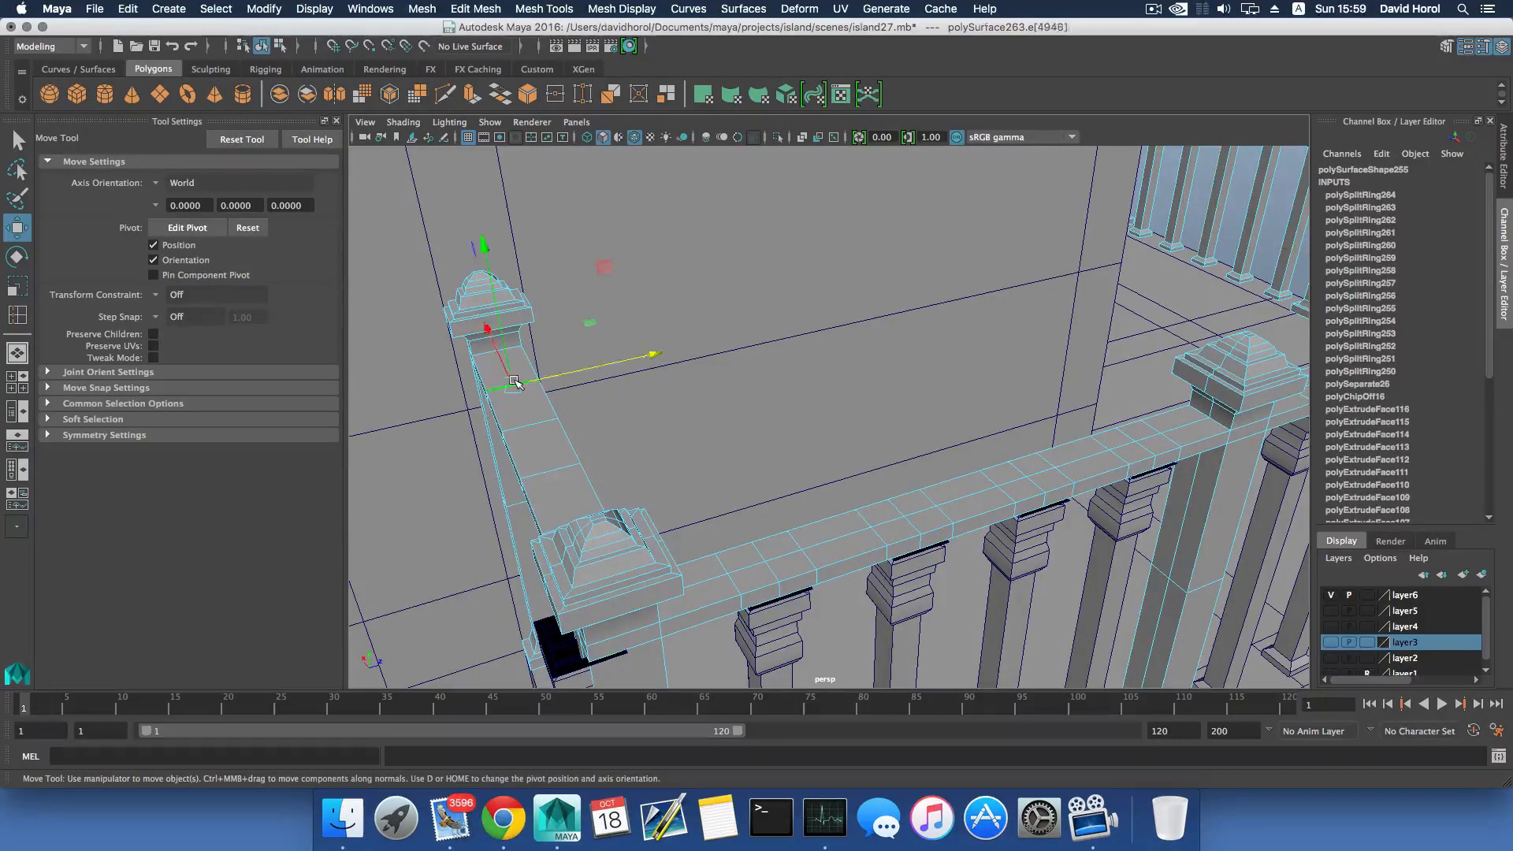
{"action": "left_click", "coordinate": [546, 465]}
{"action": "right_click_drag", "start_coordinate": [546, 465], "coordinate": [533, 544], "text": "shift"}
{"action": "left_click_drag", "start_coordinate": [532, 544], "coordinate": [828, 423], "text": "alt"}
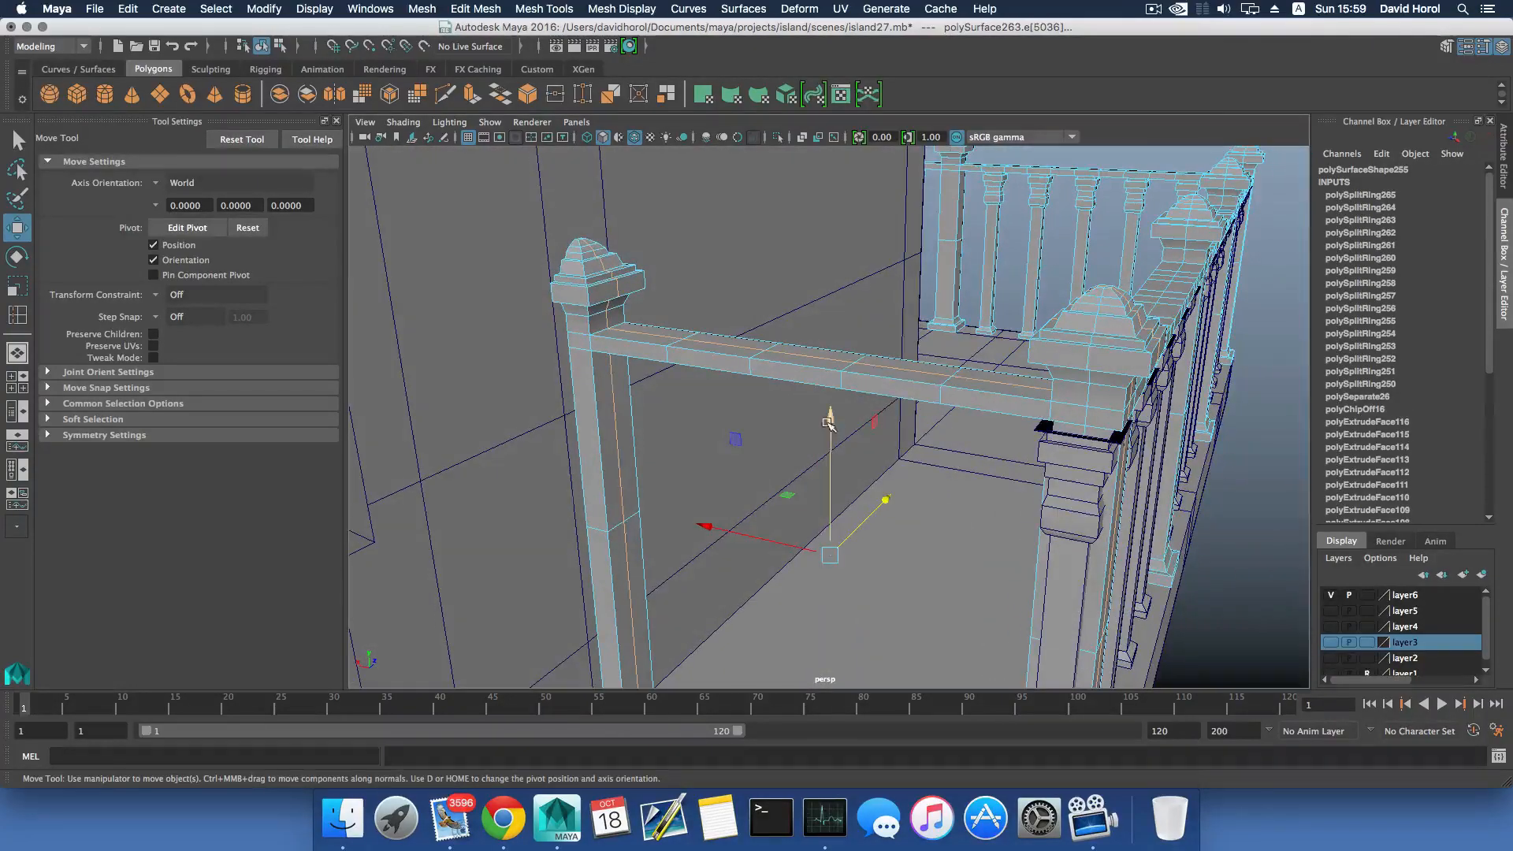
Split two segments of the short end rail with crosswise edge loops, one toward each post.
{"action": "left_click", "coordinate": [903, 384]}
{"action": "key", "text": "g"}
{"action": "left_click", "coordinate": [726, 356]}
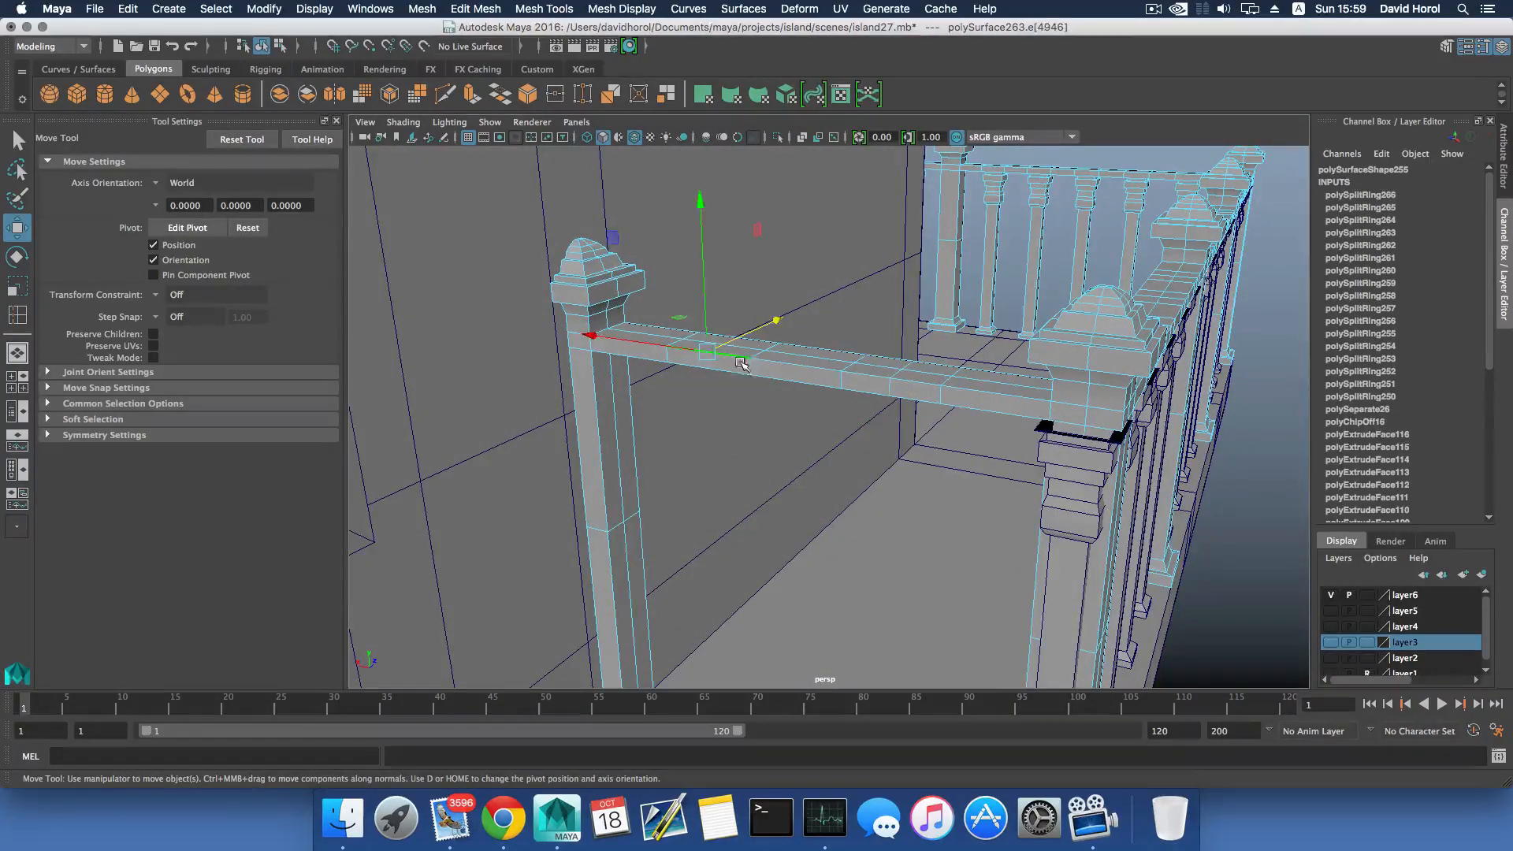
{"action": "key", "text": "g"}
Return to object selection and place the duplicated baluster under the short end rail at Translate X -0.433.
{"action": "scroll", "coordinate": [1001, 473], "scroll_direction": "down", "scroll_amount": 5}
{"action": "left_click_drag", "start_coordinate": [1002, 473], "coordinate": [788, 484], "text": "alt"}
{"action": "key", "text": "F8"}
{"action": "left_click", "coordinate": [699, 442]}
{"action": "left_click_drag", "start_coordinate": [903, 494], "coordinate": [765, 468], "text": "alt"}
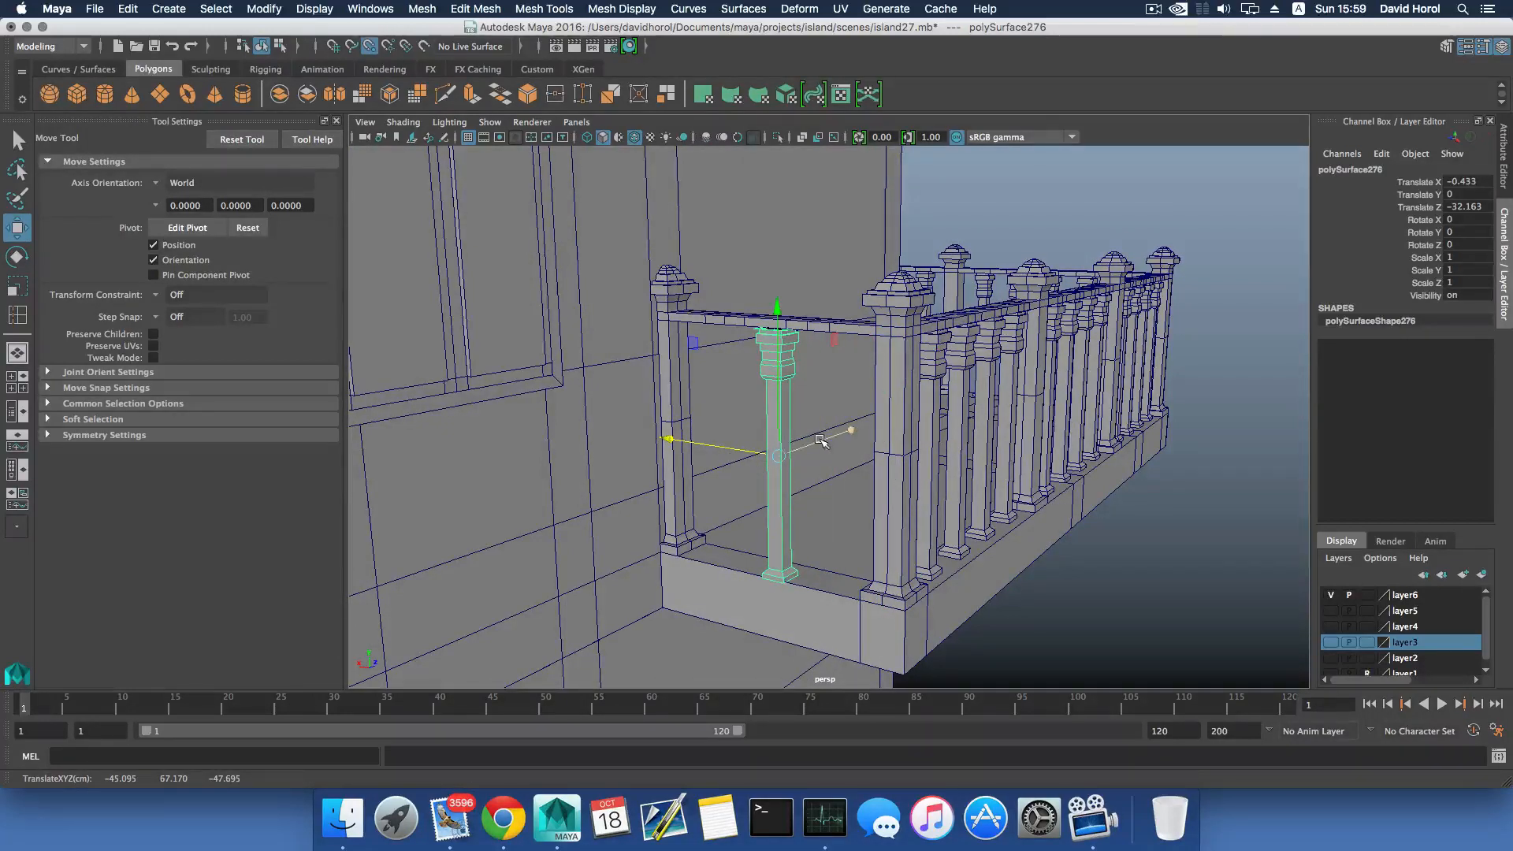
Align the baluster with the centreline of the short end rail at Translate Z -31.706.
{"action": "left_click_drag", "start_coordinate": [820, 441], "coordinate": [750, 548]}
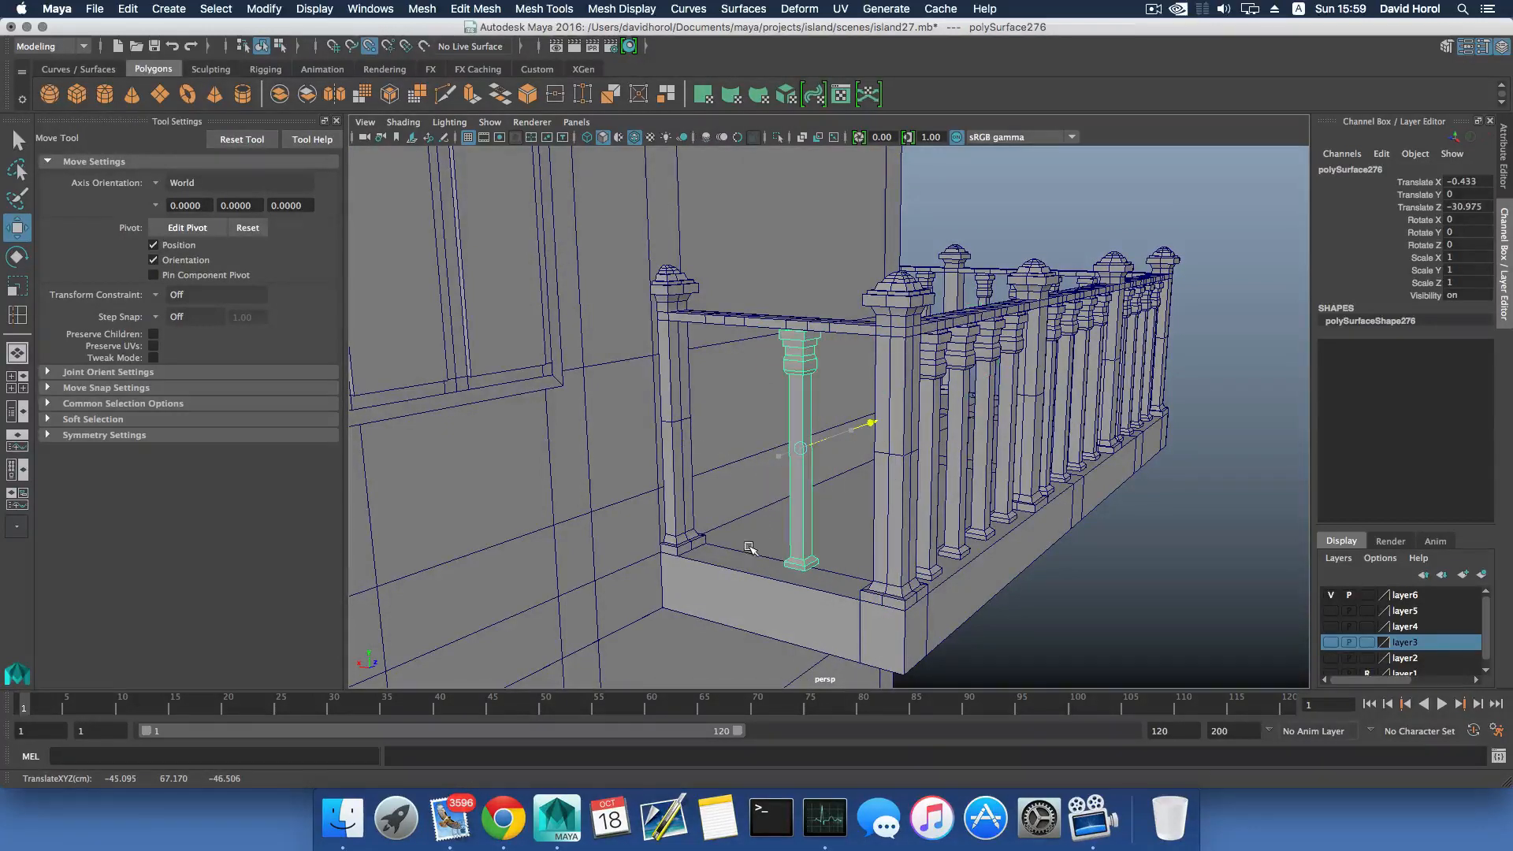
{"action": "key", "text": "ctrl+z"}
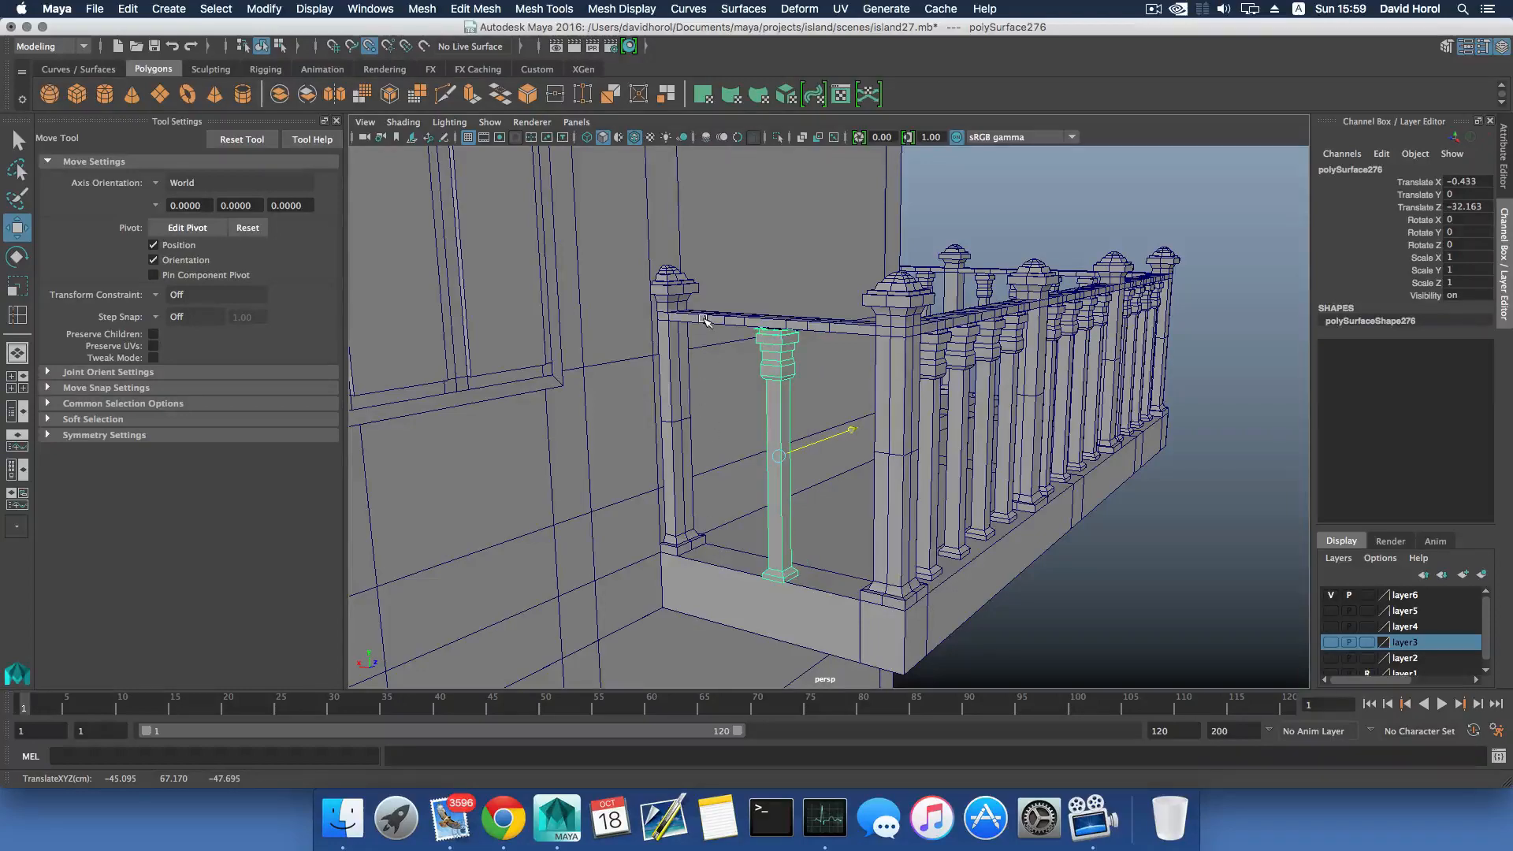
{"action": "left_click_drag", "start_coordinate": [844, 588], "coordinate": [816, 546], "text": "alt"}
{"action": "left_click_drag", "start_coordinate": [831, 494], "coordinate": [816, 421]}
Snap the end-rail baluster to Translate X 2.268, duplicate it, and place the copy under the rail nearer the corner post.
{"action": "left_click_drag", "start_coordinate": [833, 499], "coordinate": [987, 483], "text": "alt"}
{"action": "right_click_drag", "start_coordinate": [987, 483], "coordinate": [1095, 493], "text": "alt"}
{"action": "middle_click_drag", "start_coordinate": [1095, 493], "coordinate": [909, 571], "text": "alt"}
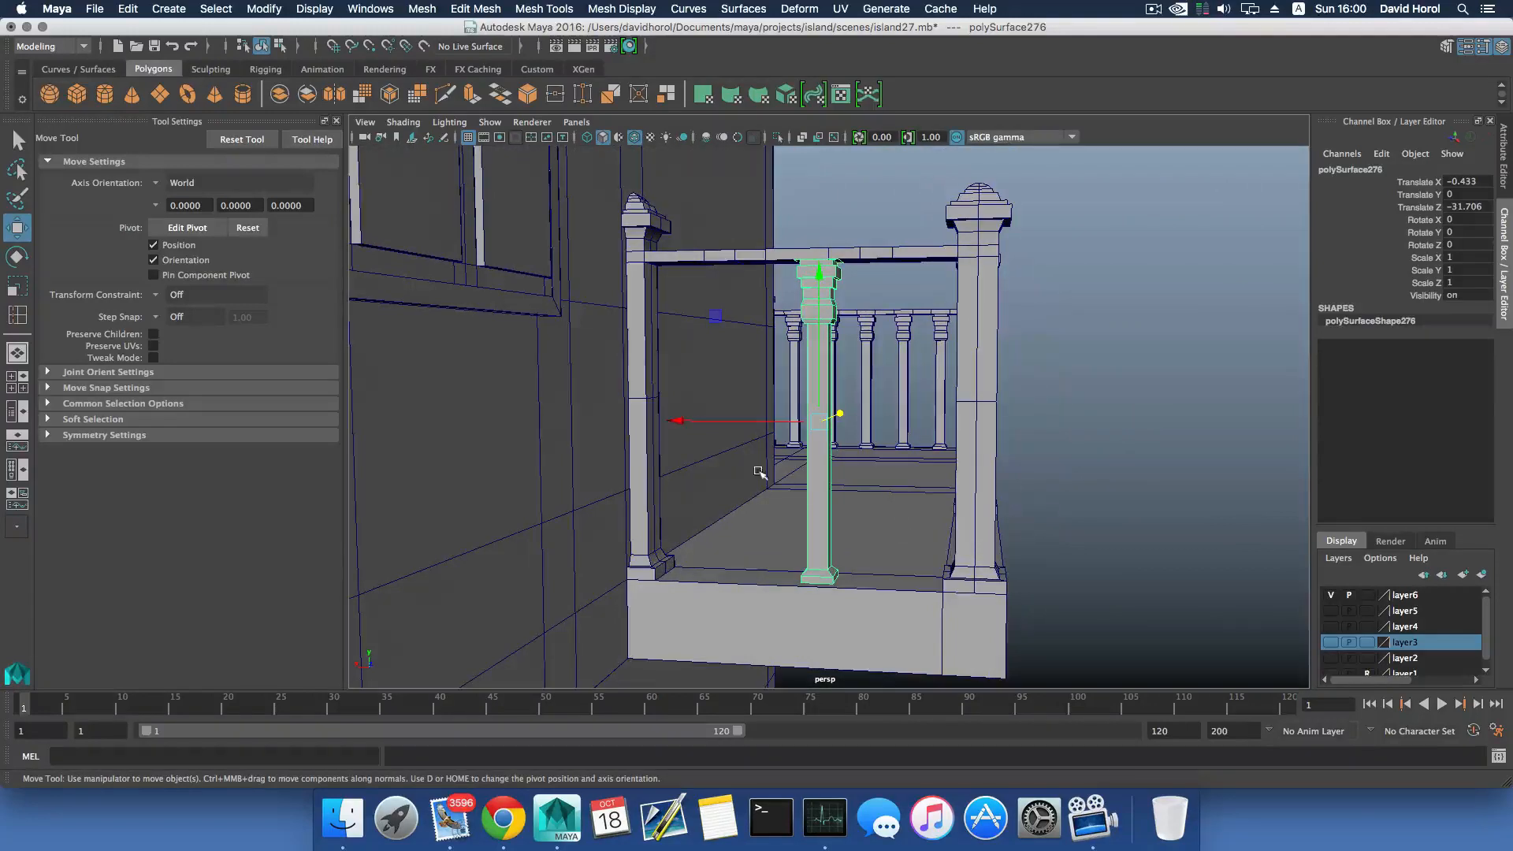
{"action": "left_click_drag", "start_coordinate": [739, 422], "coordinate": [708, 249]}
{"action": "key", "text": "ctrl+d"}
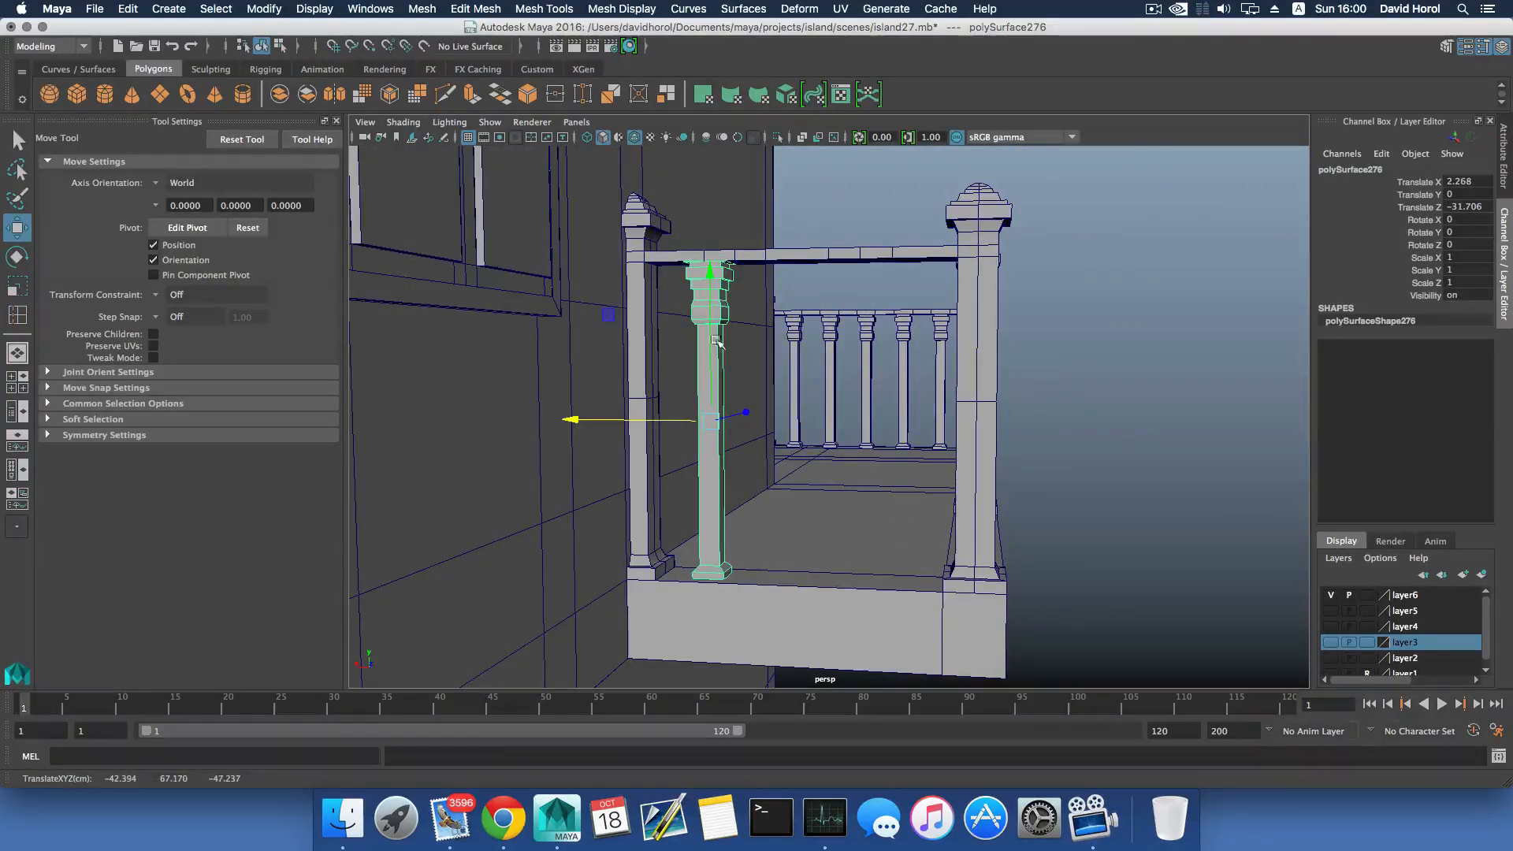
{"action": "left_click_drag", "start_coordinate": [668, 420], "coordinate": [848, 419]}
Delete the lengthwise edge loop that runs along the middle of the short end rail.
{"action": "left_click_drag", "start_coordinate": [847, 419], "coordinate": [862, 360], "text": "alt"}
{"action": "left_click", "coordinate": [817, 308]}
{"action": "key", "text": "f"}
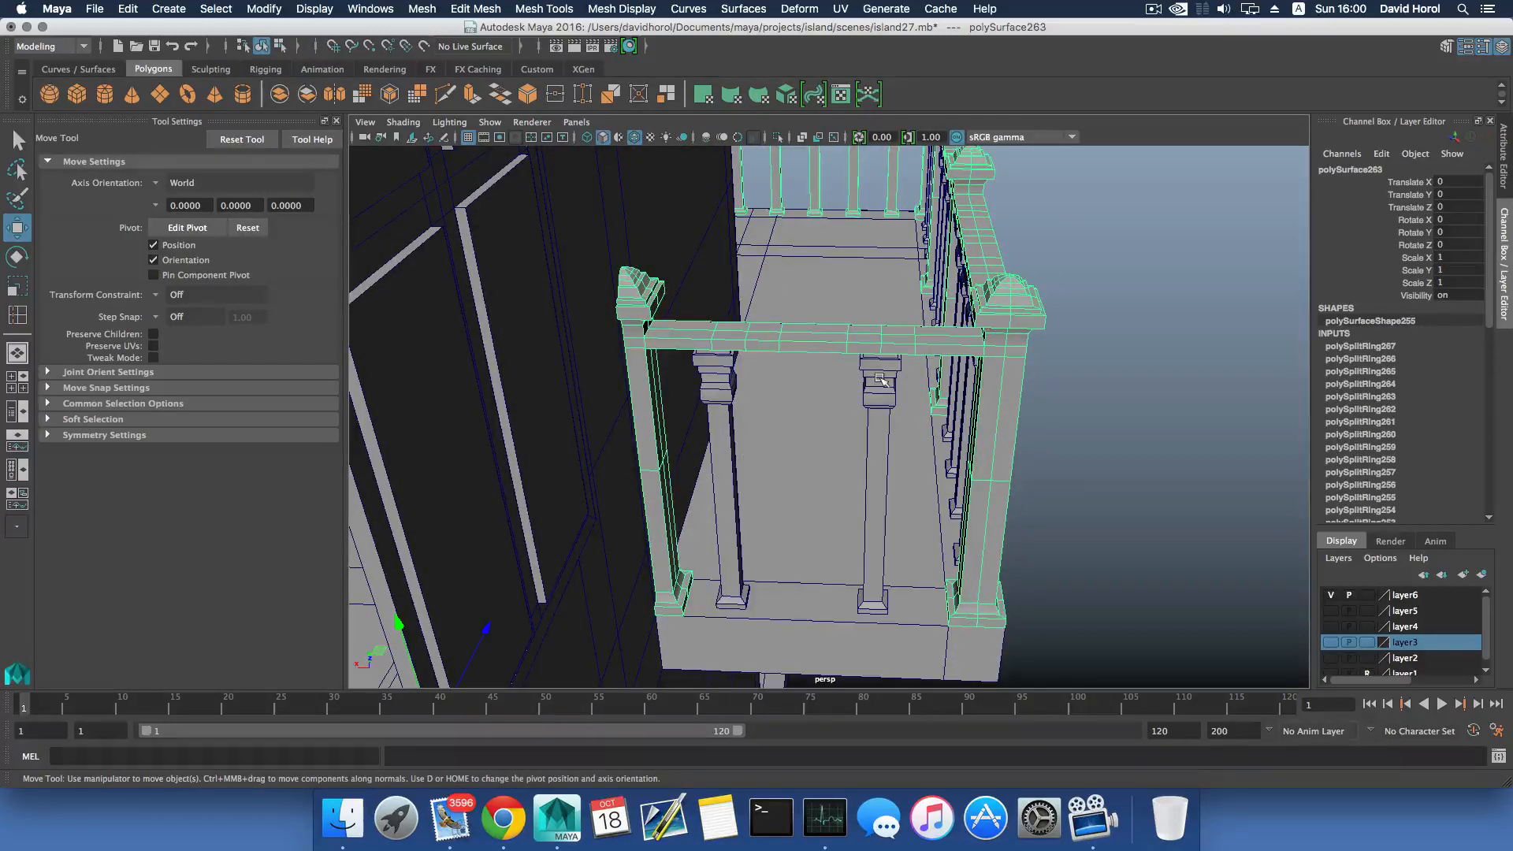
{"action": "right_click_drag", "start_coordinate": [823, 342], "coordinate": [824, 304]}
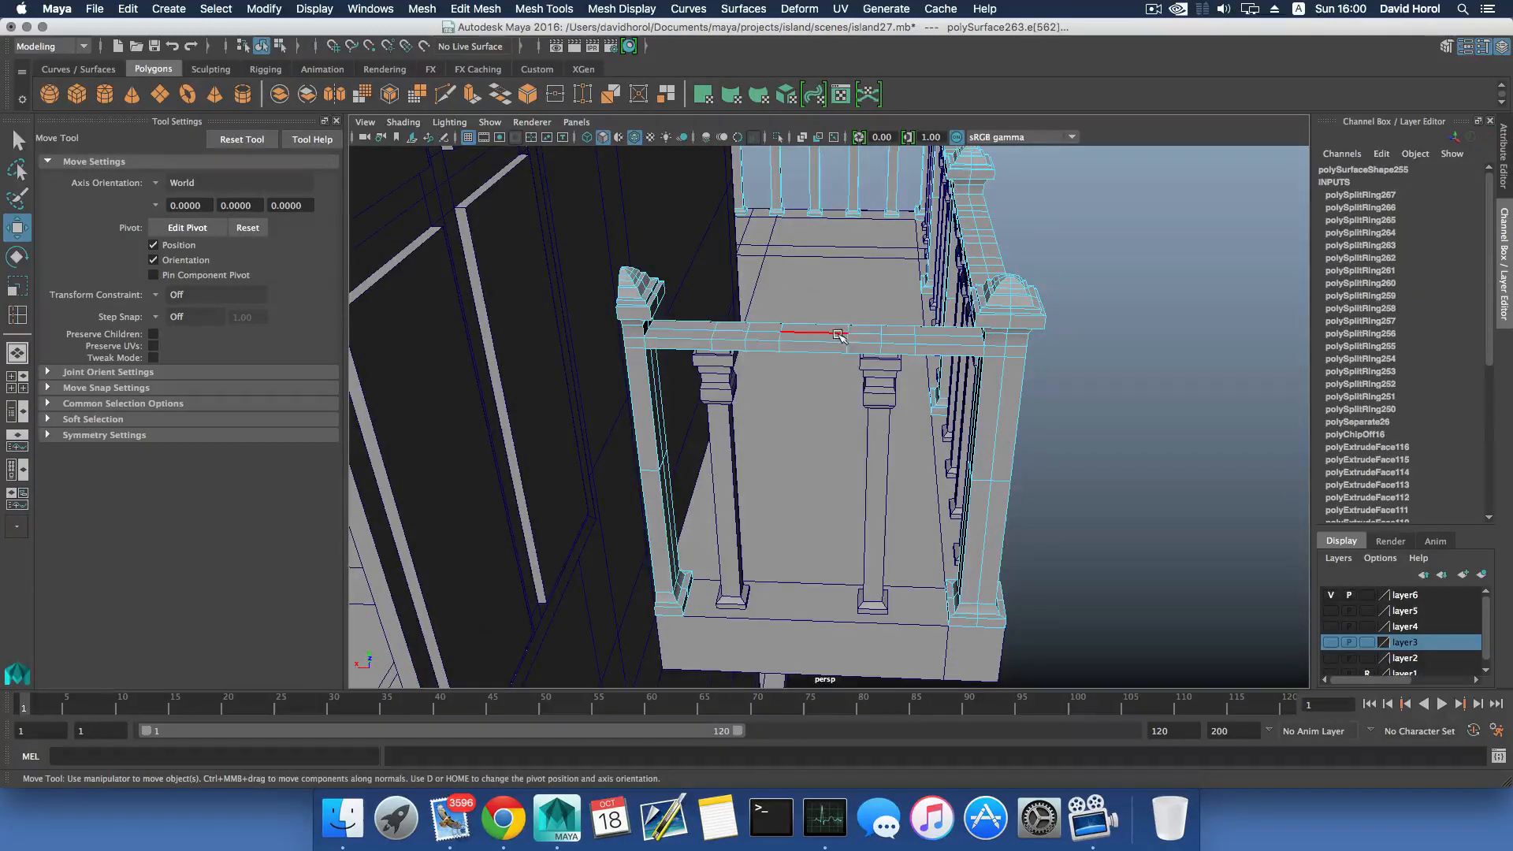
{"action": "left_click", "coordinate": [837, 334]}
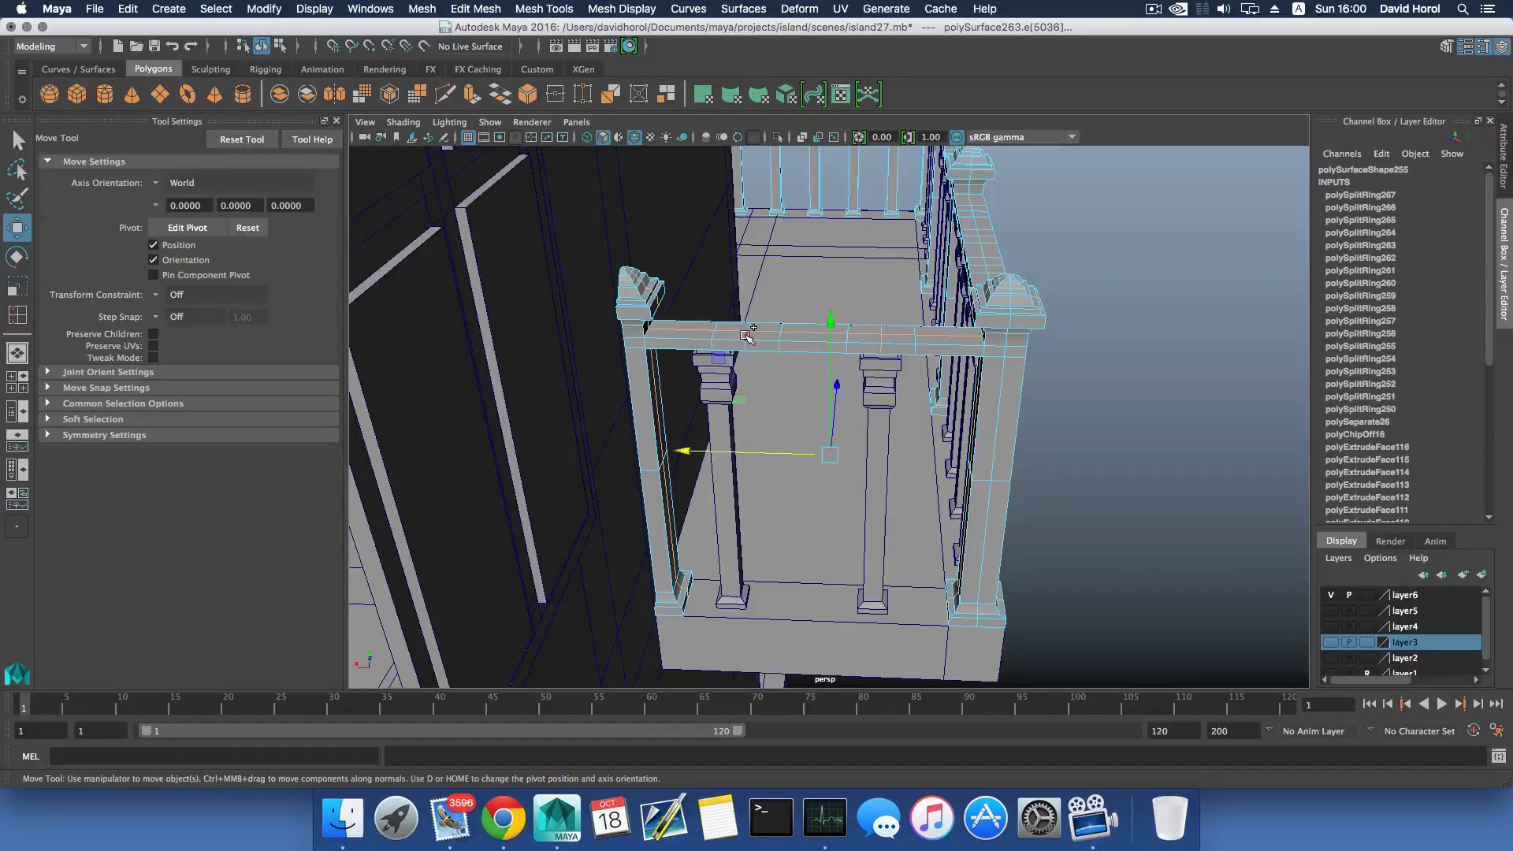
{"action": "right_click_drag", "start_coordinate": [747, 336], "coordinate": [765, 340], "text": "shift"}
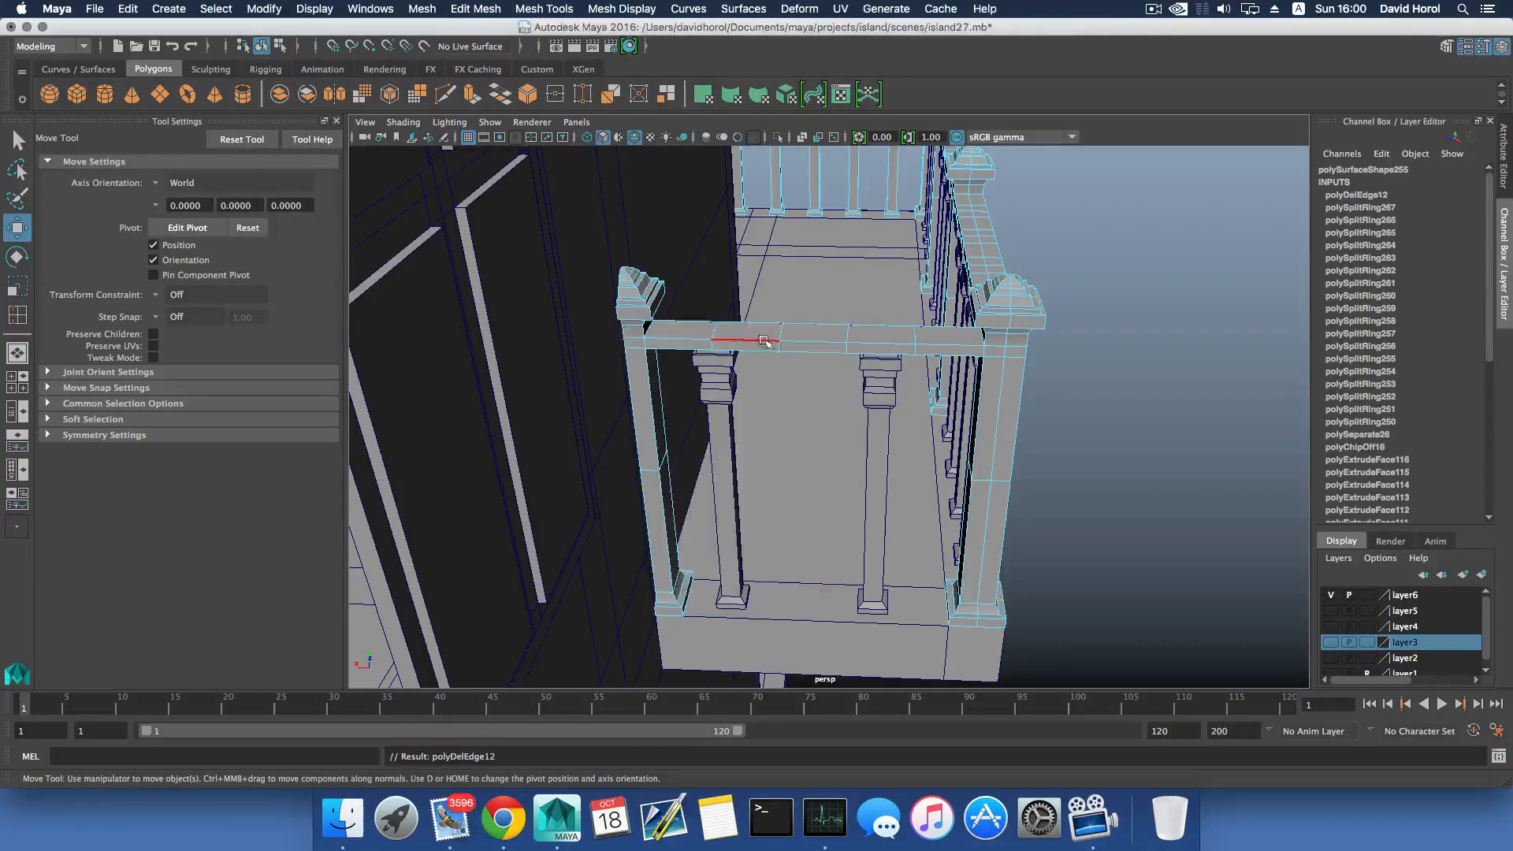
Delete the crosswise edge loops along the short end rail.
{"action": "left_click", "coordinate": [783, 332]}
{"action": "left_click", "coordinate": [847, 335], "text": "shift"}
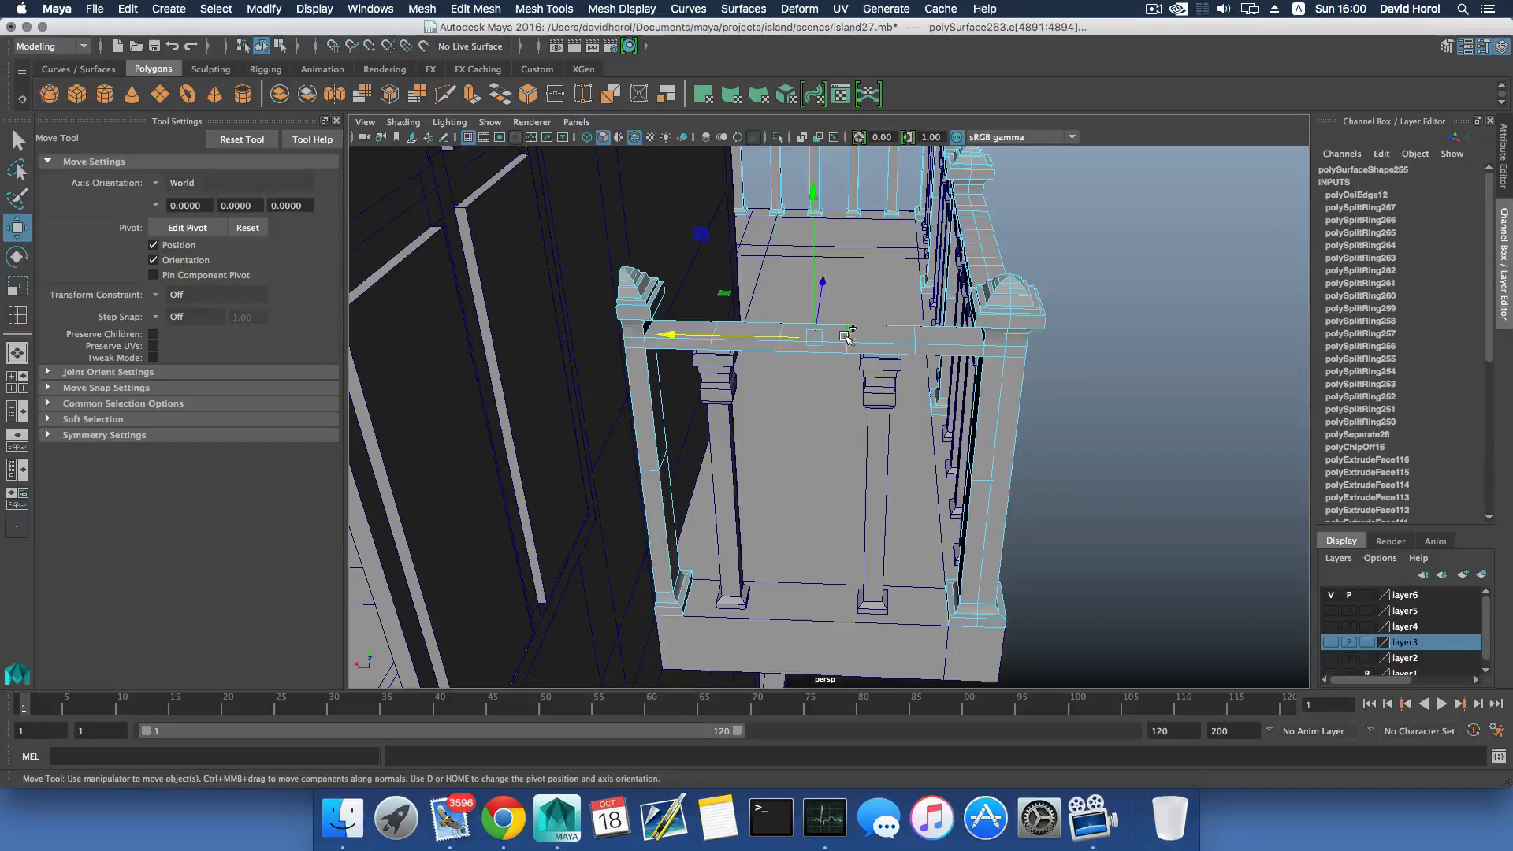
{"action": "left_click", "coordinate": [916, 335], "text": "shift"}
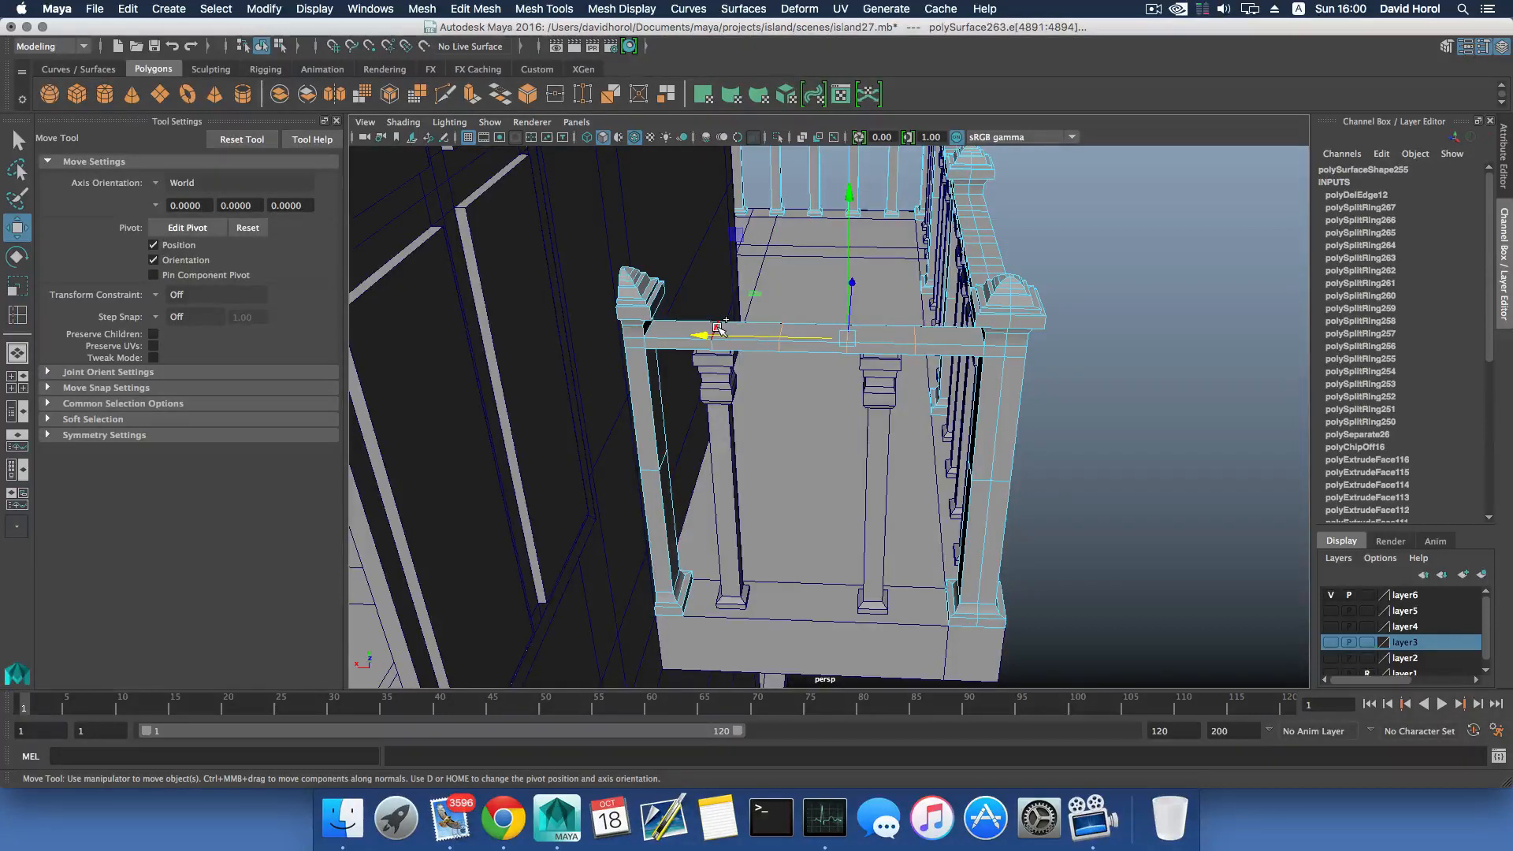
{"action": "right_click_drag", "start_coordinate": [719, 331], "coordinate": [698, 363], "text": "shift"}
Insert 6 evenly spaced crosswise edge loops and one lengthwise loop on the short end rail.
{"action": "key", "text": "F8"}
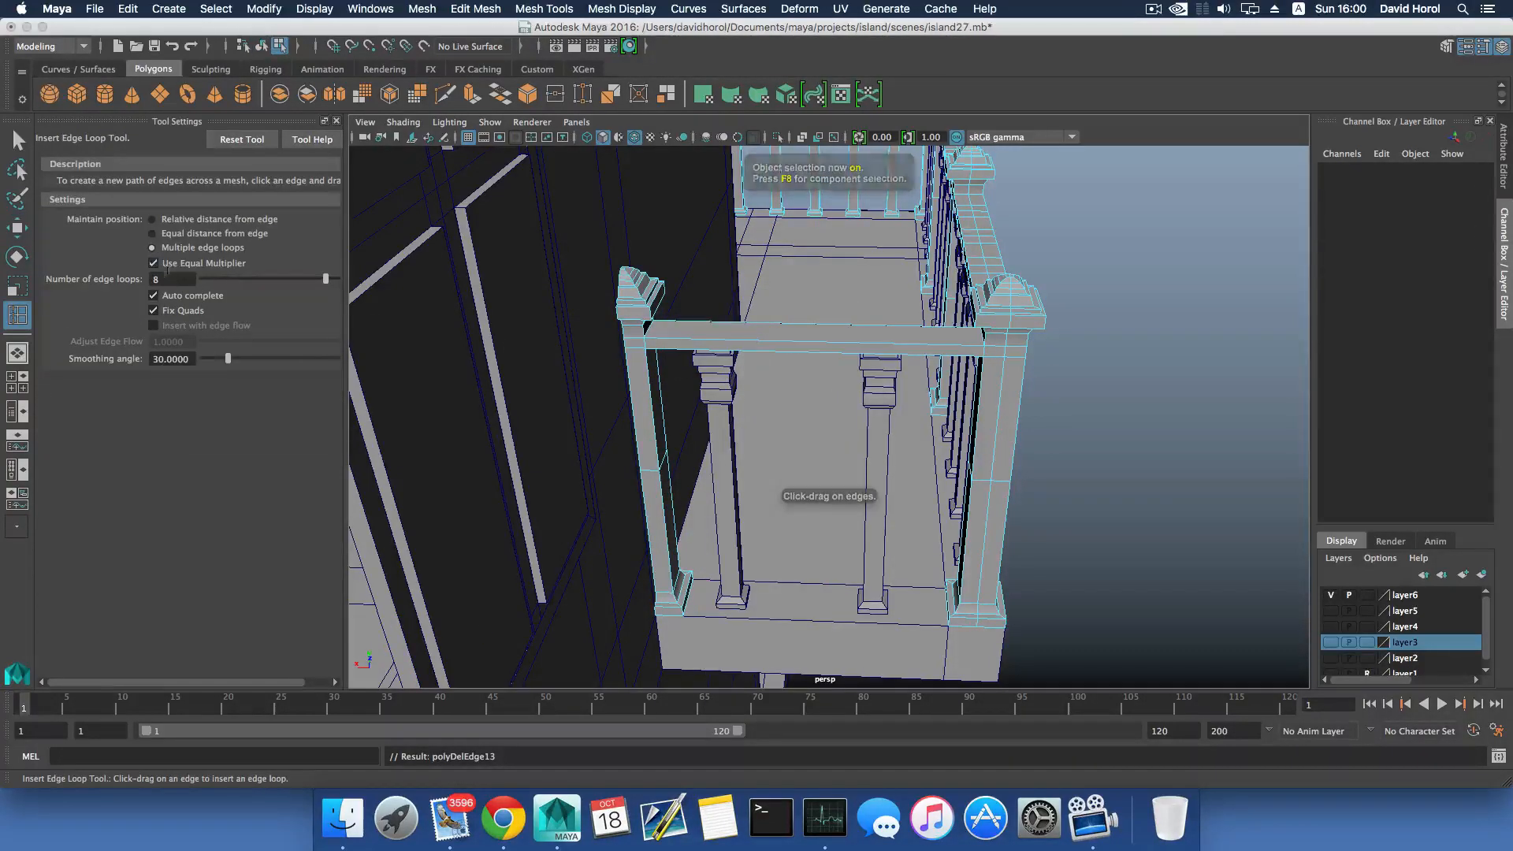
{"action": "left_click", "coordinate": [167, 277]}
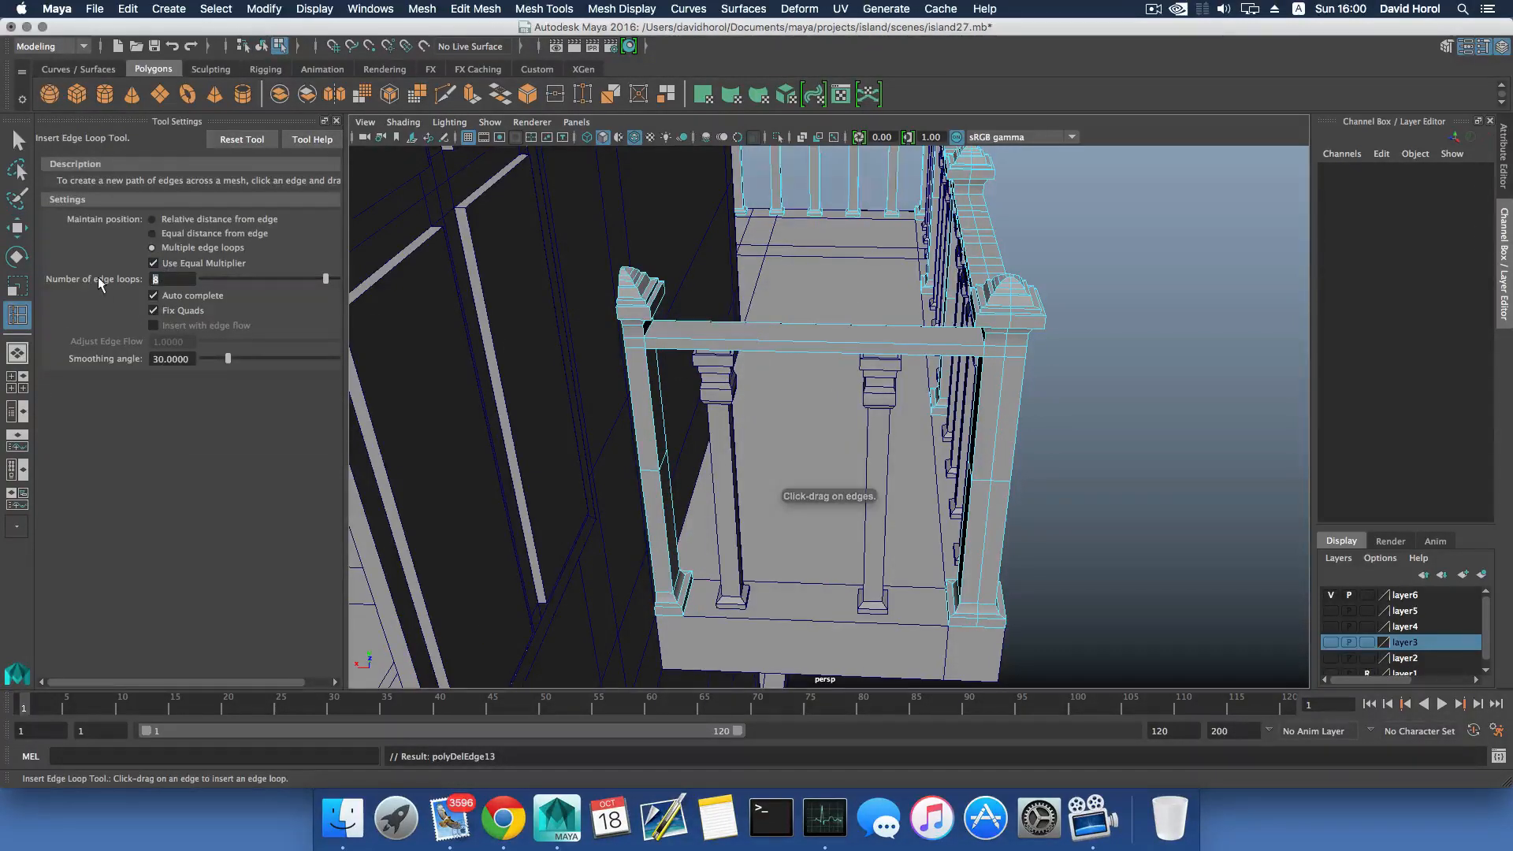
{"action": "left_click", "coordinate": [797, 341]}
{"action": "right_click_drag", "start_coordinate": [846, 332], "coordinate": [844, 375]}
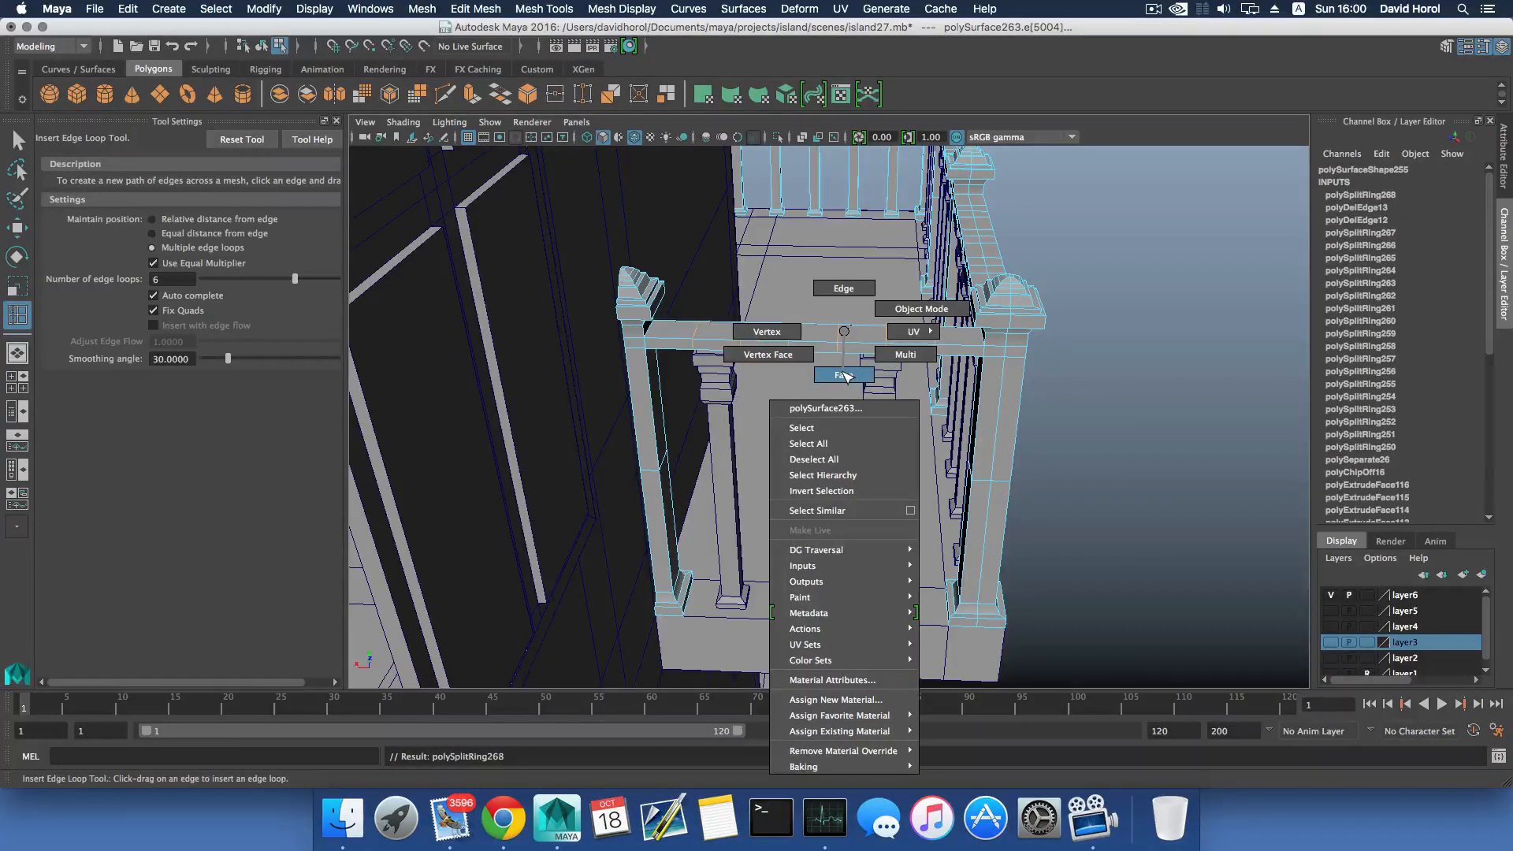
{"action": "right_click_drag", "start_coordinate": [845, 374], "coordinate": [844, 374]}
{"action": "key", "text": "q"}
{"action": "mouse_move", "coordinate": [912, 337]}
{"action": "right_mouse_down"}
{"action": "mouse_move", "coordinate": [912, 296]}
{"action": "mouse_move", "coordinate": [928, 359]}
{"action": "right_mouse_up"}
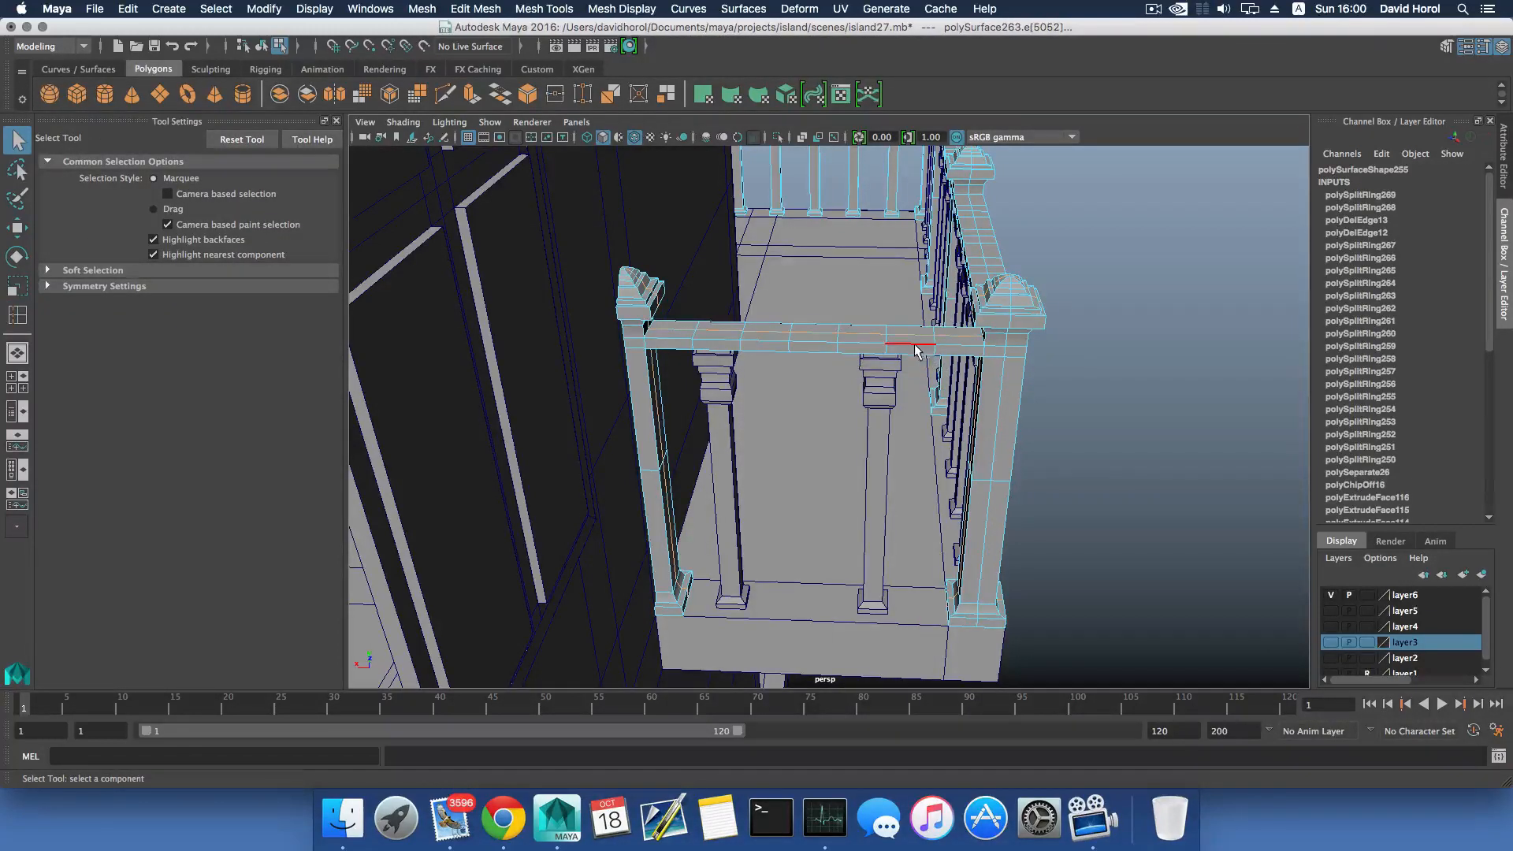
Split three segments of the short end rail crosswise: near the corner post, at the middle, and near the wall post.
{"action": "left_click", "coordinate": [913, 344]}
{"action": "key", "text": "g"}
{"action": "left_click", "coordinate": [828, 343]}
{"action": "key", "text": "g"}
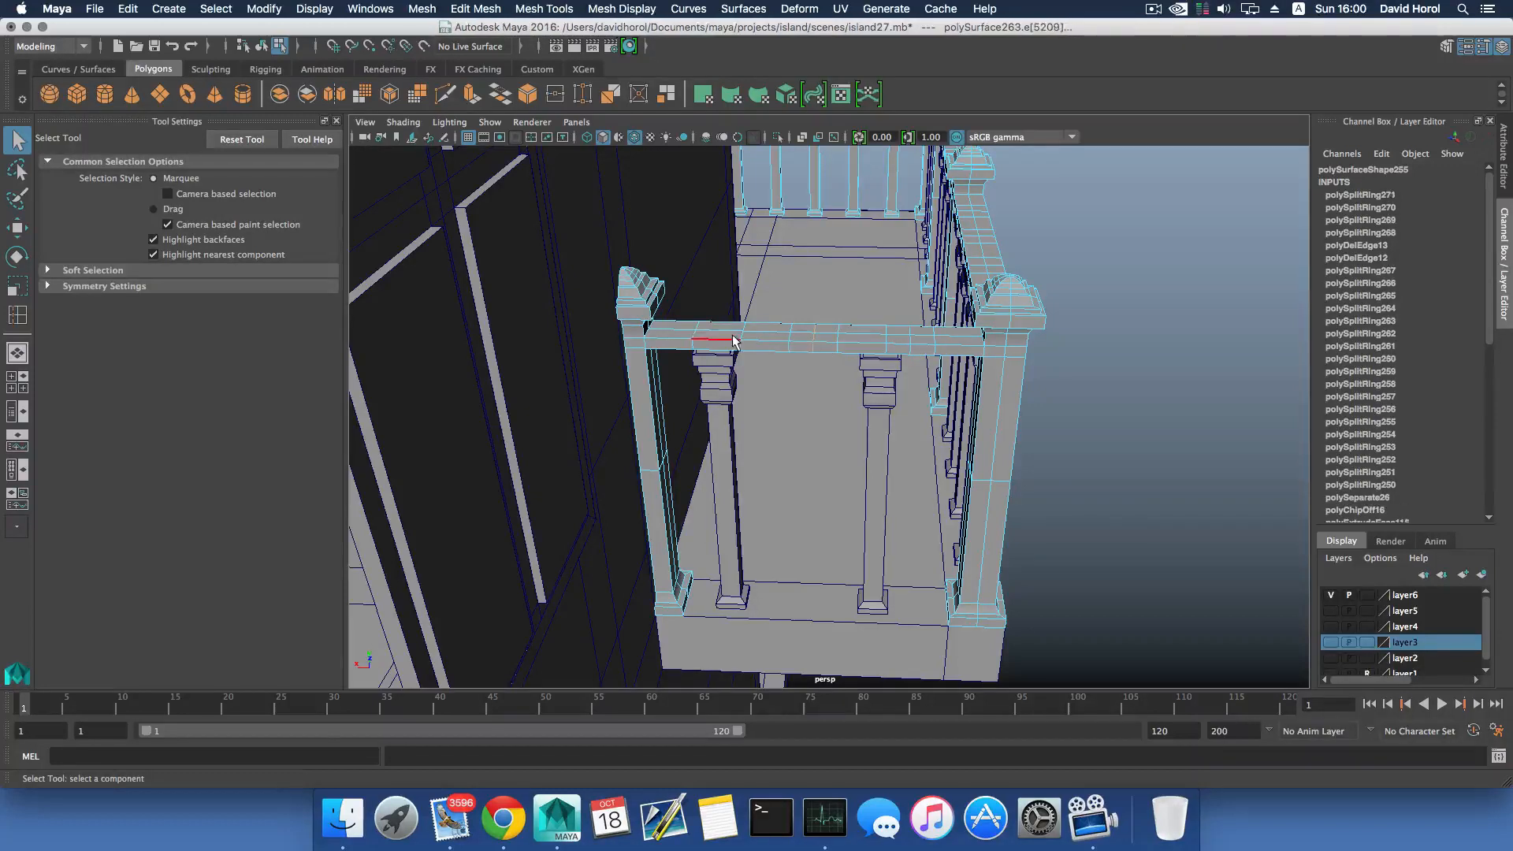
{"action": "left_click", "coordinate": [731, 340]}
{"action": "key", "text": "g"}
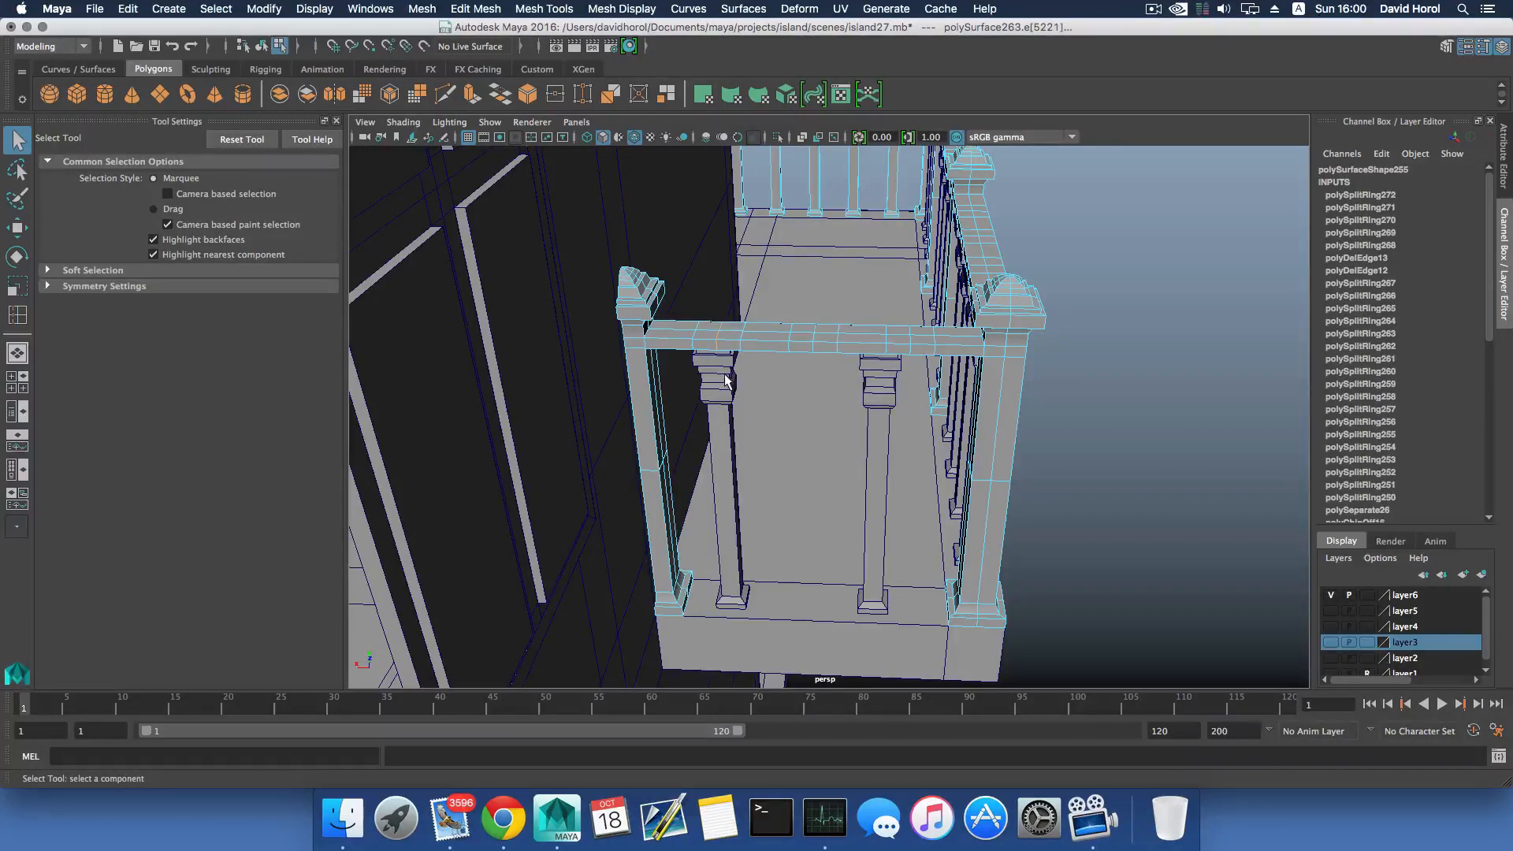
Return to object selection and move the baluster nearer the corner post to Translate X -2.121.
{"action": "key", "text": "F8"}
{"action": "left_click", "coordinate": [893, 394]}
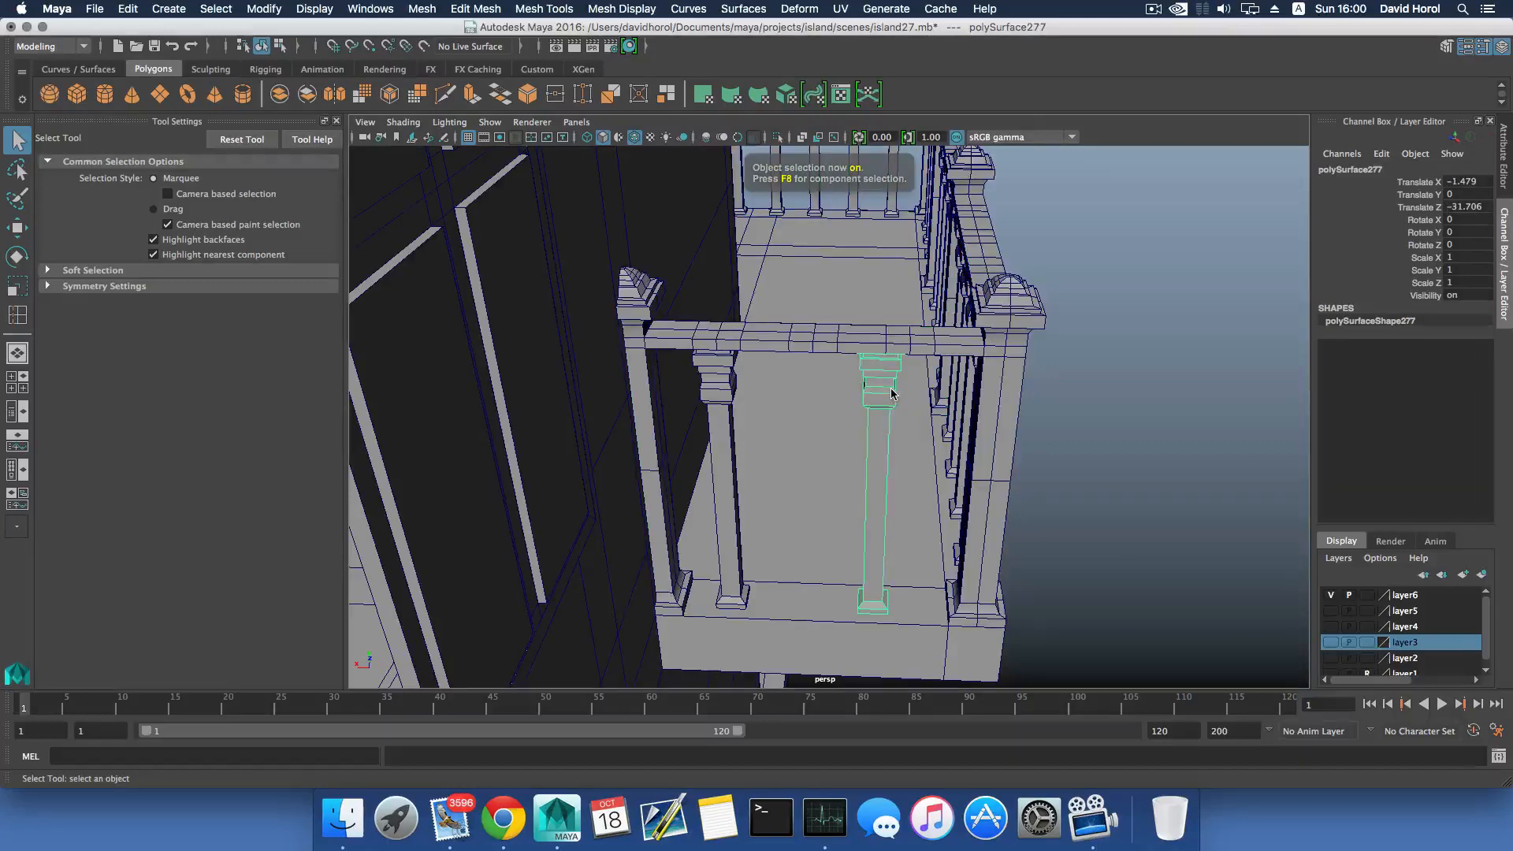
{"action": "left_click_drag", "start_coordinate": [893, 394], "coordinate": [819, 425], "text": "alt"}
{"action": "key", "text": "w"}
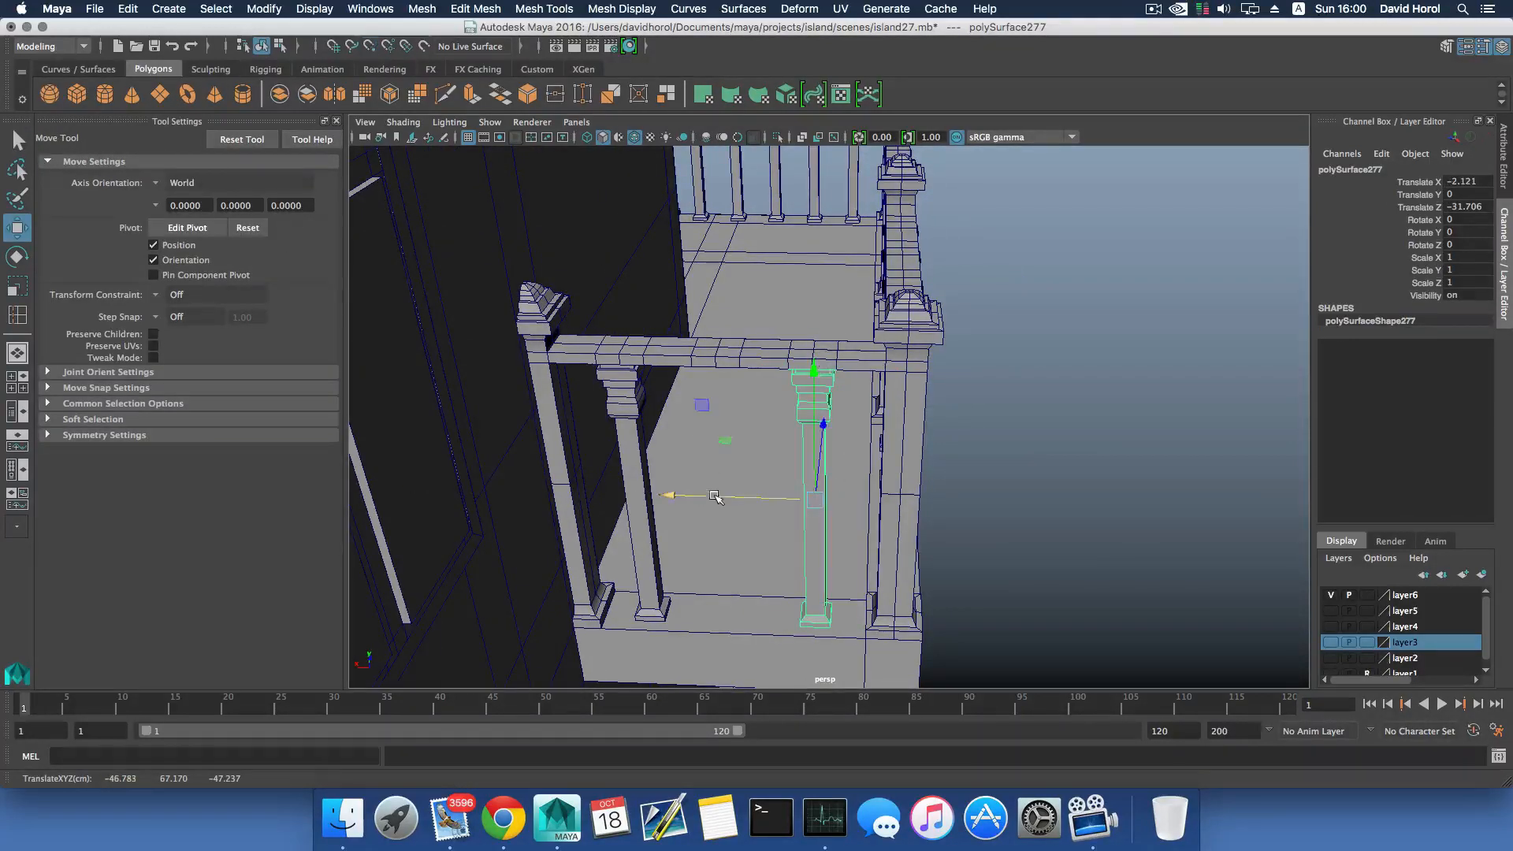
Duplicate the baluster and snap the copy to the middle of the short end rail at Translate X 0.02.
{"action": "key", "text": "ctrl+d"}
{"action": "key", "text": "v"}
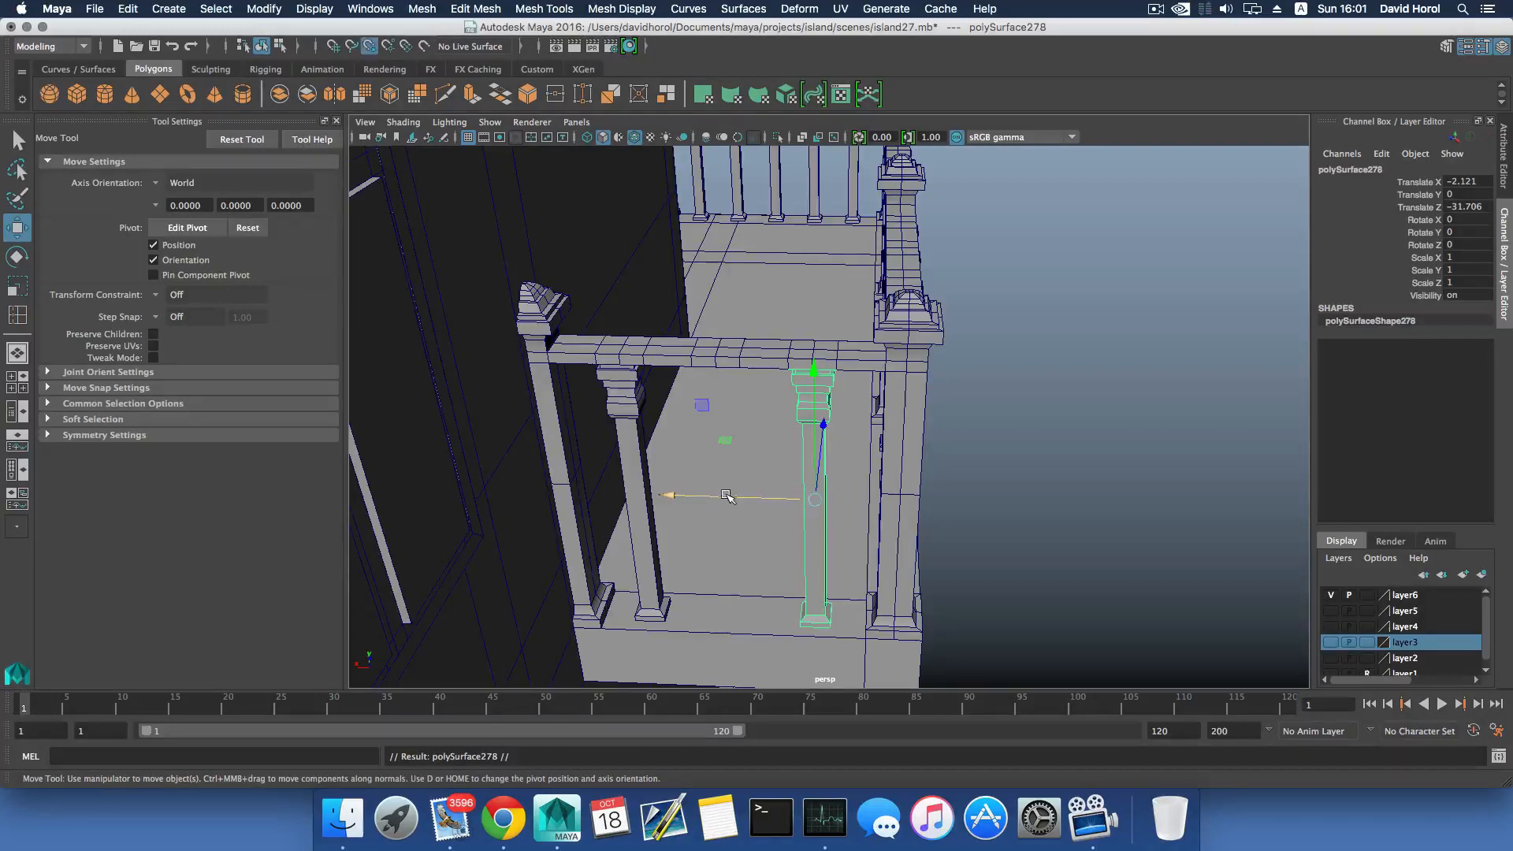
{"action": "left_click_drag", "start_coordinate": [727, 495], "coordinate": [720, 365]}
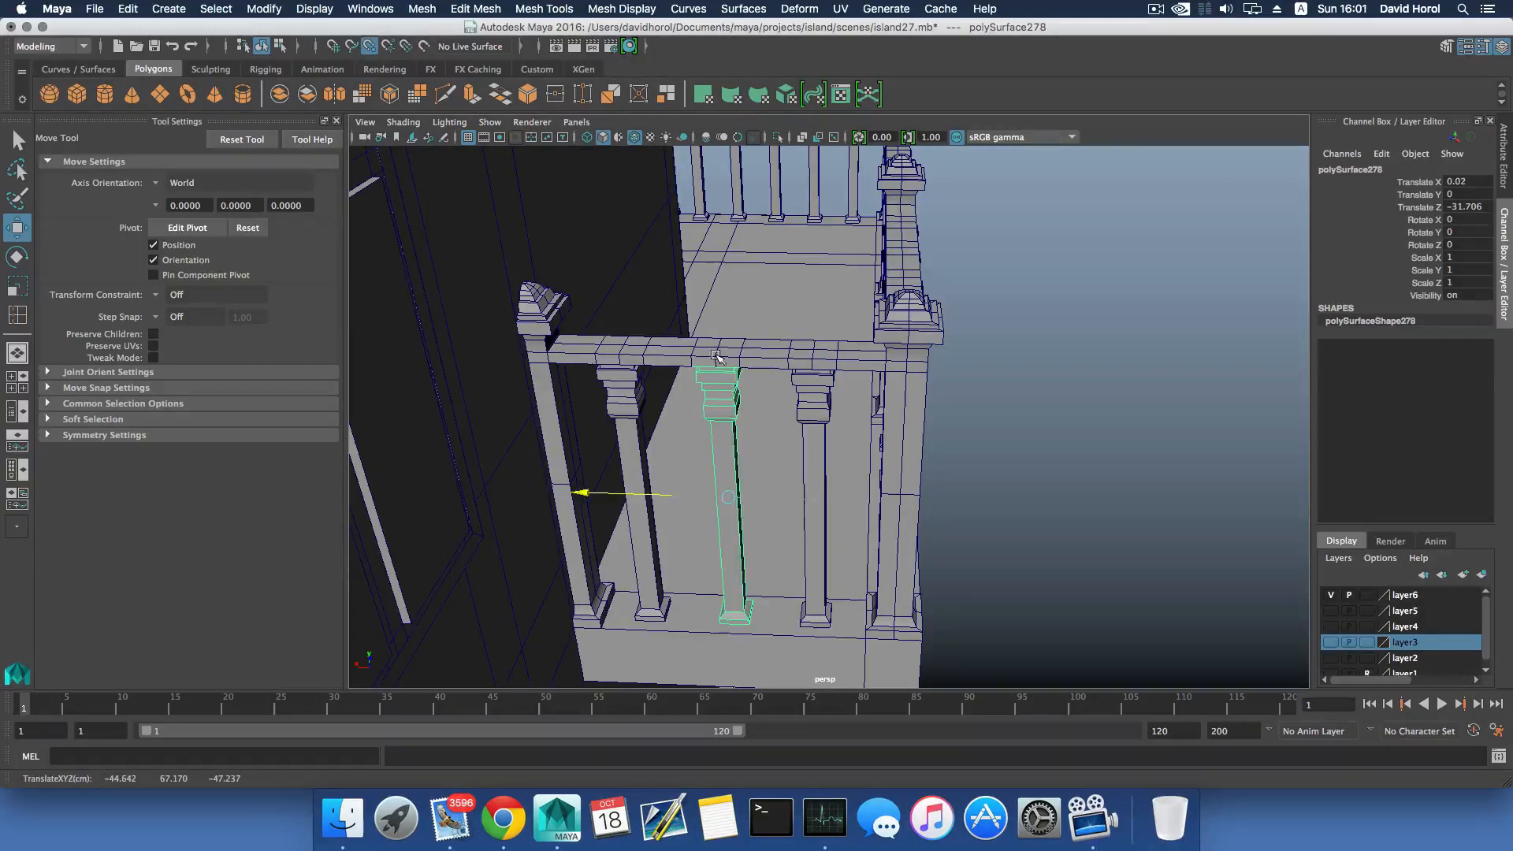
{"action": "left_click", "coordinate": [640, 400]}
{"action": "left_click_drag", "start_coordinate": [640, 401], "coordinate": [650, 347], "text": "alt"}
{"action": "key", "text": "v"}
Duplicate the baluster beside the corner post and move the copy under the opposite end rail at Translate X 45.563.
{"action": "left_click_drag", "start_coordinate": [901, 399], "coordinate": [798, 494], "text": "alt"}
{"action": "left_click", "coordinate": [887, 493]}
{"action": "key", "text": "super+d"}
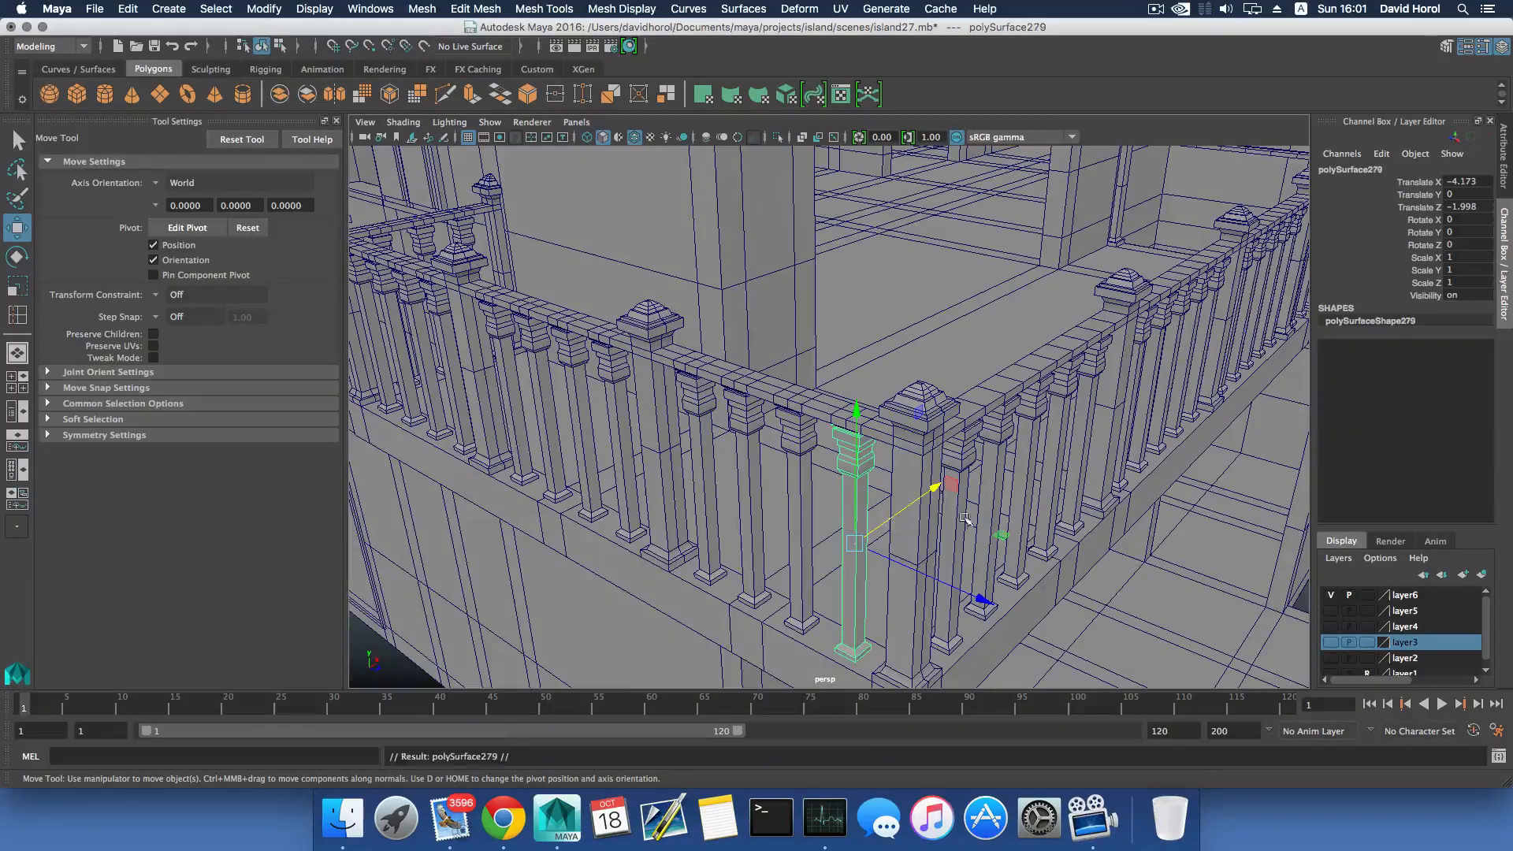
{"action": "scroll", "coordinate": [999, 533], "scroll_direction": "down", "scroll_amount": 5}
{"action": "left_click_drag", "start_coordinate": [1000, 533], "coordinate": [939, 564], "text": "alt"}
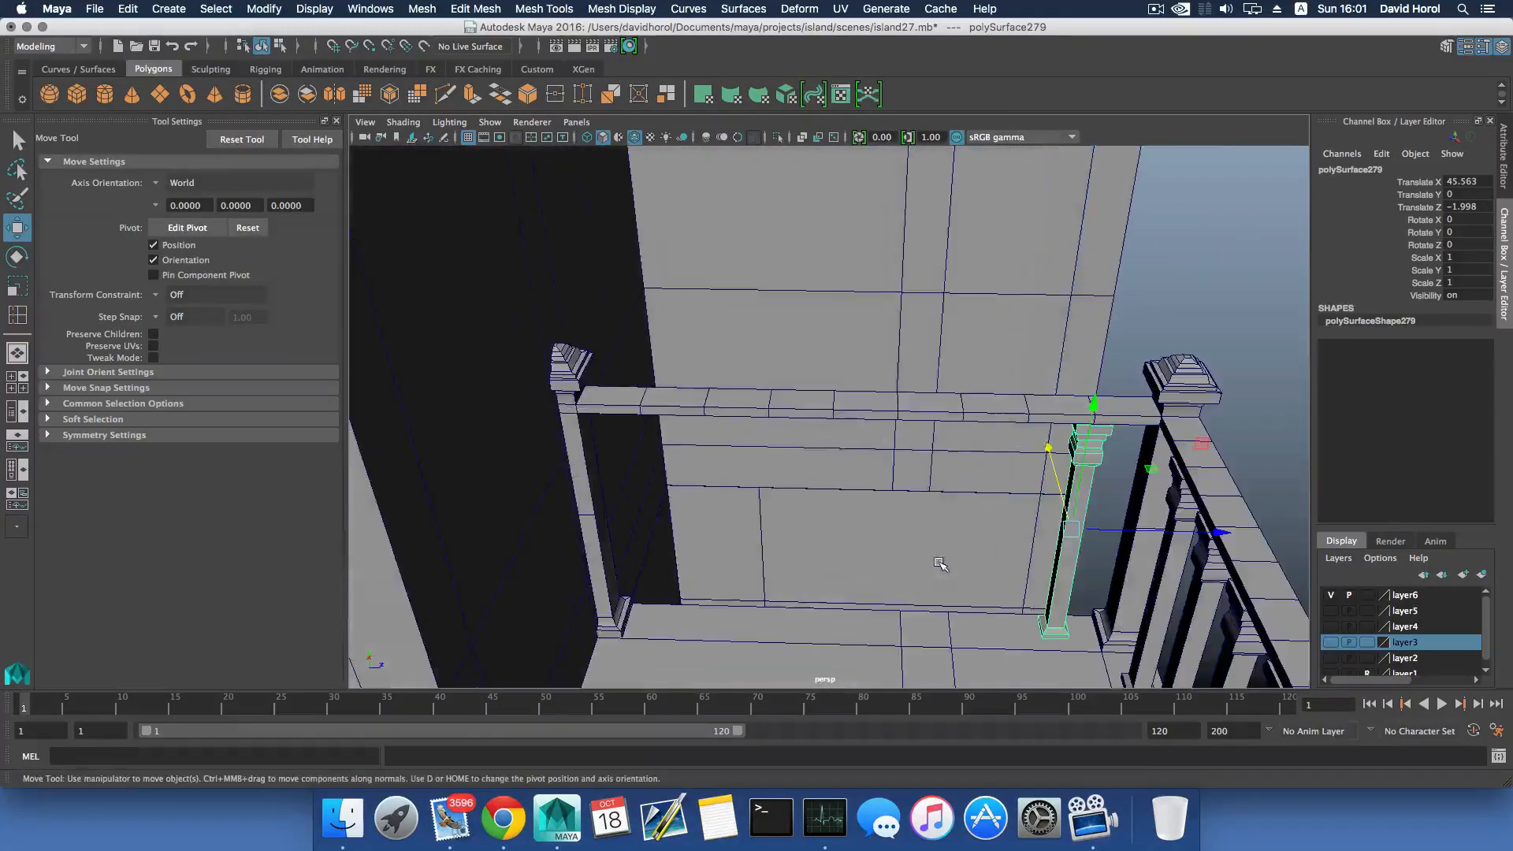
Select all crosswise edge loops on the opposite end rail and delete them.
{"action": "left_click", "coordinate": [916, 407]}
{"action": "left_click_drag", "start_coordinate": [915, 407], "coordinate": [821, 412], "text": "alt"}
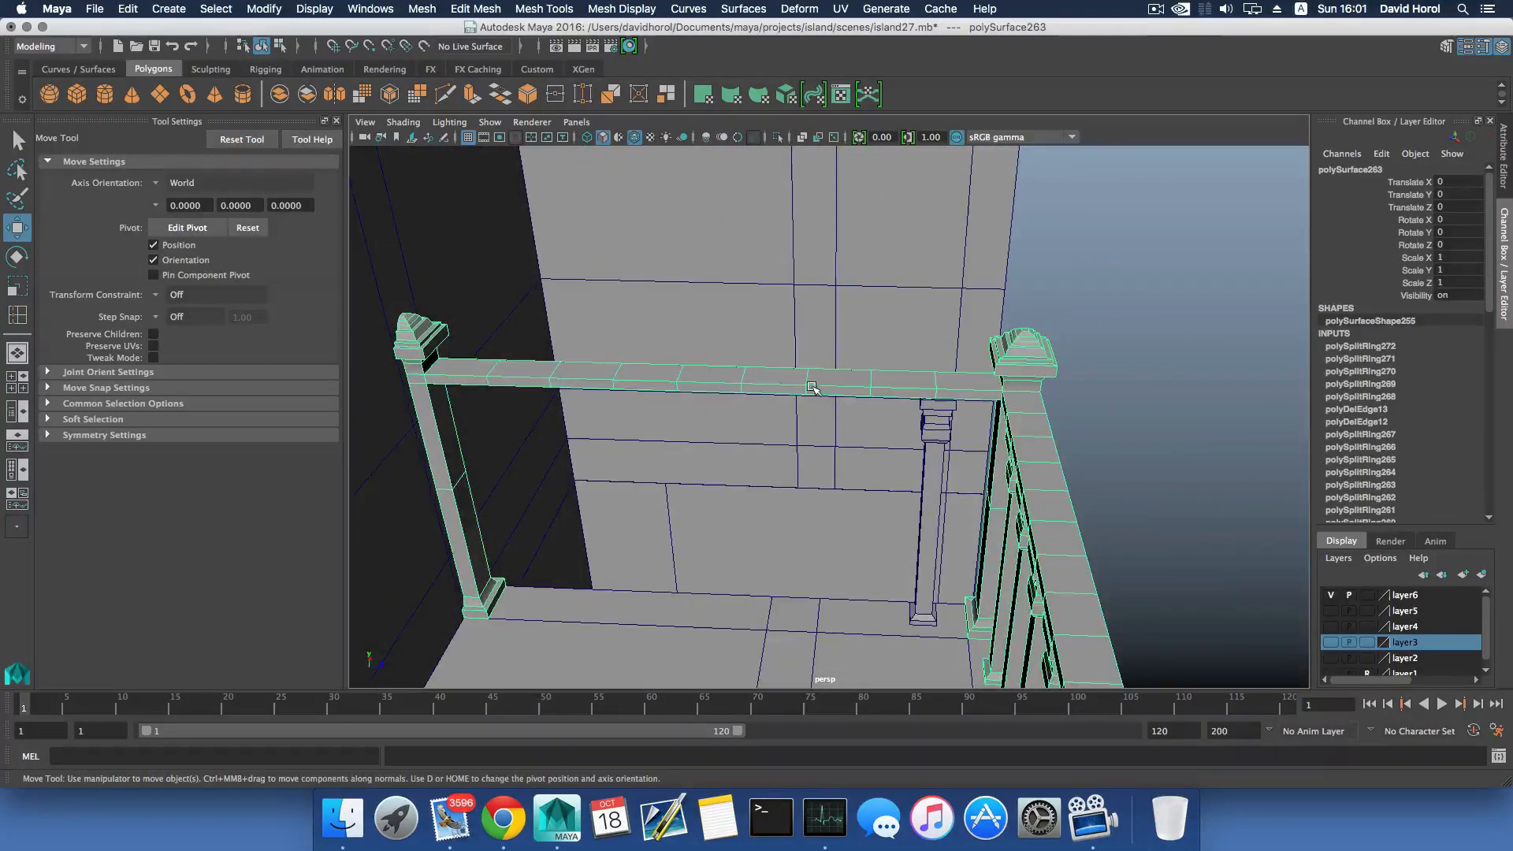
{"action": "right_click_drag", "start_coordinate": [812, 386], "coordinate": [812, 346]}
{"action": "left_click", "coordinate": [867, 384]}
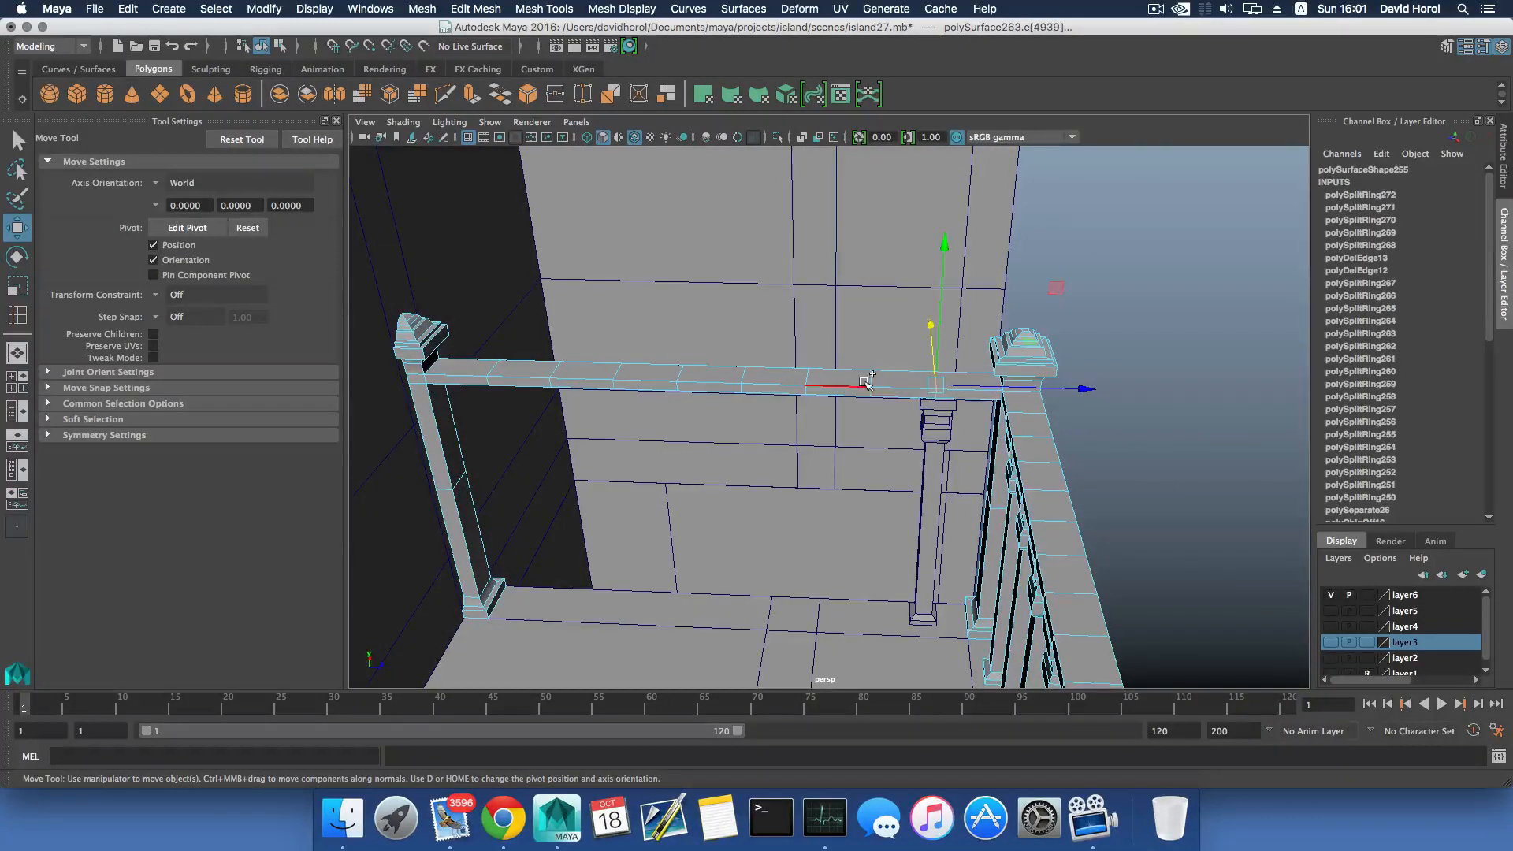
{"action": "left_click", "coordinate": [826, 372]}
{"action": "left_click", "coordinate": [761, 374]}
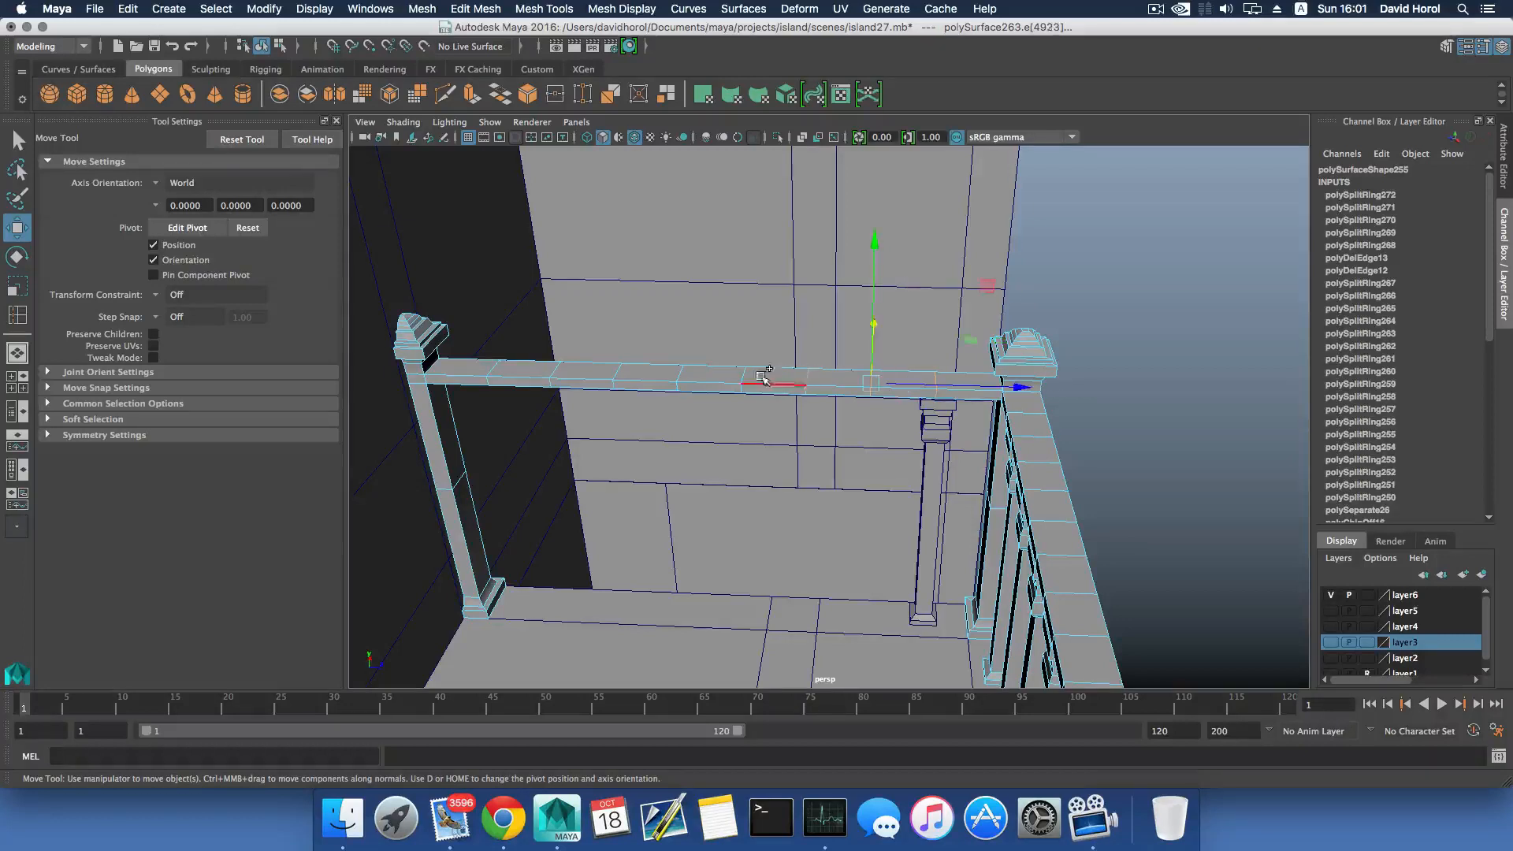
{"action": "left_click", "coordinate": [743, 373]}
{"action": "left_click", "coordinate": [640, 370]}
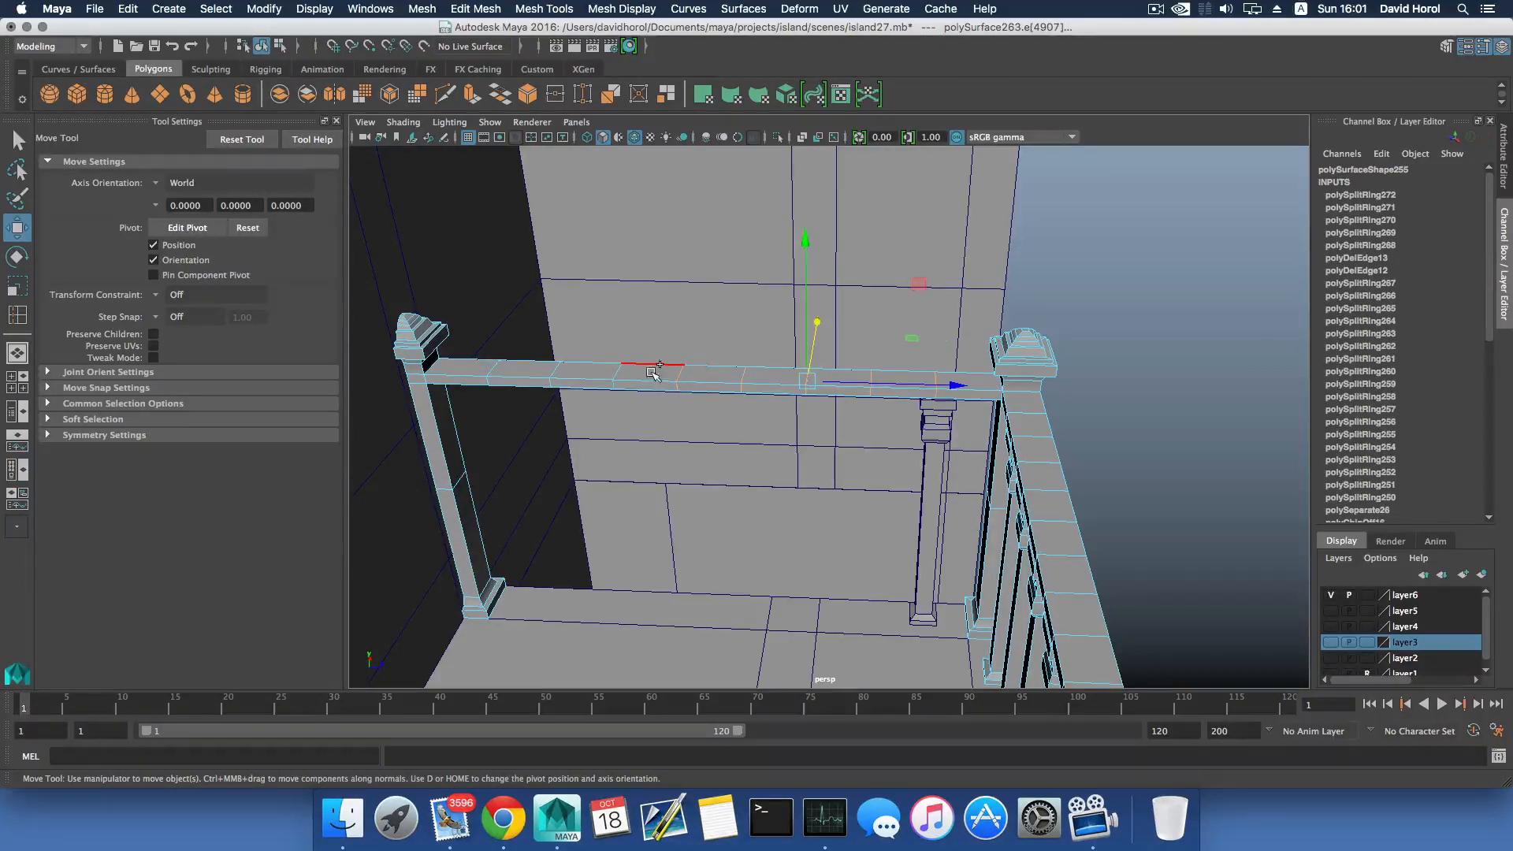
{"action": "left_click", "coordinate": [615, 368]}
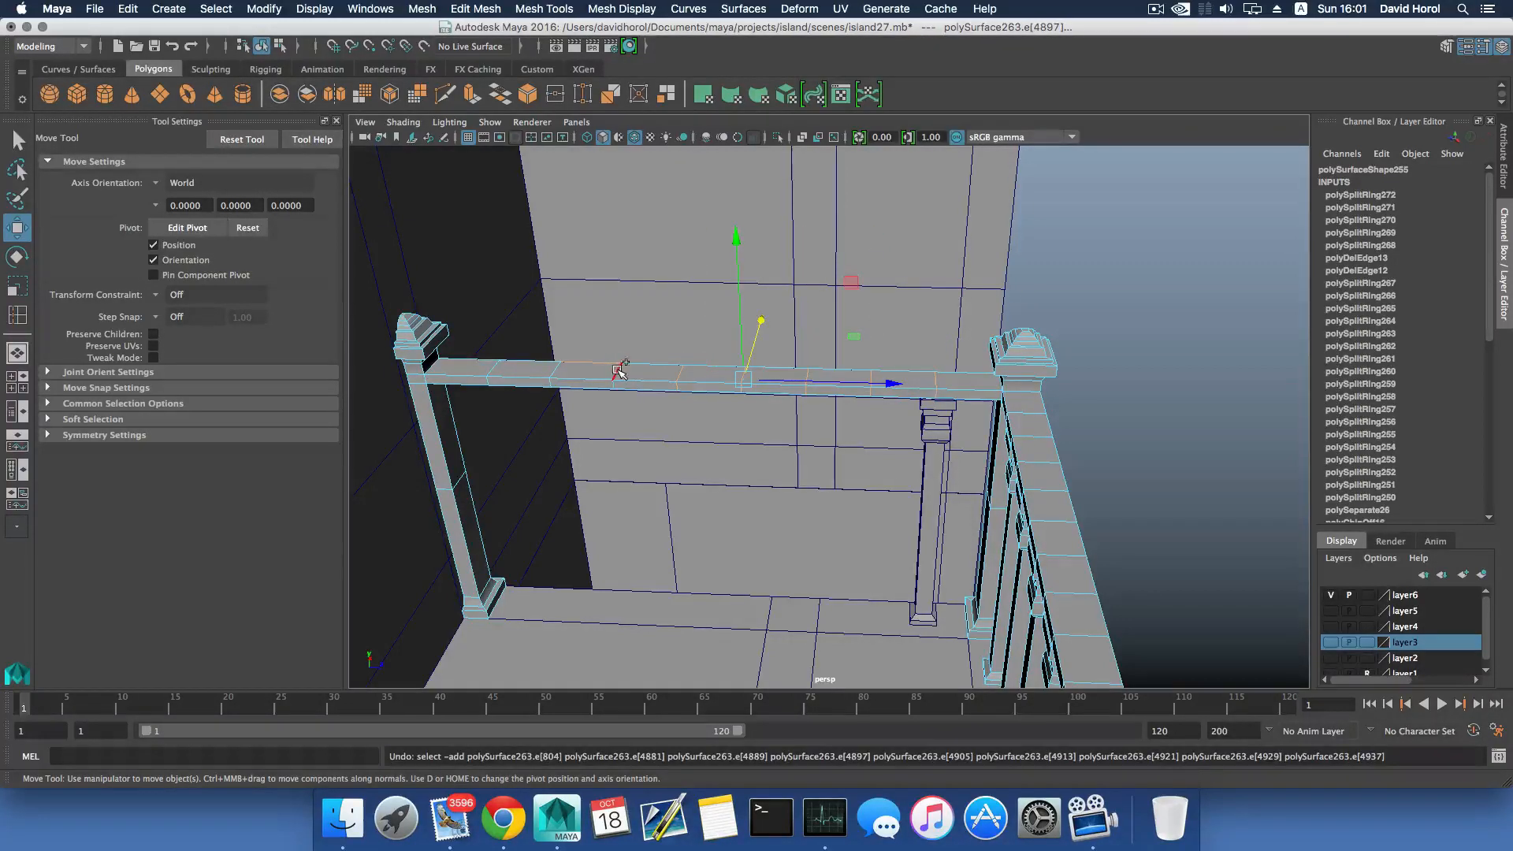
{"action": "key", "text": "z"}
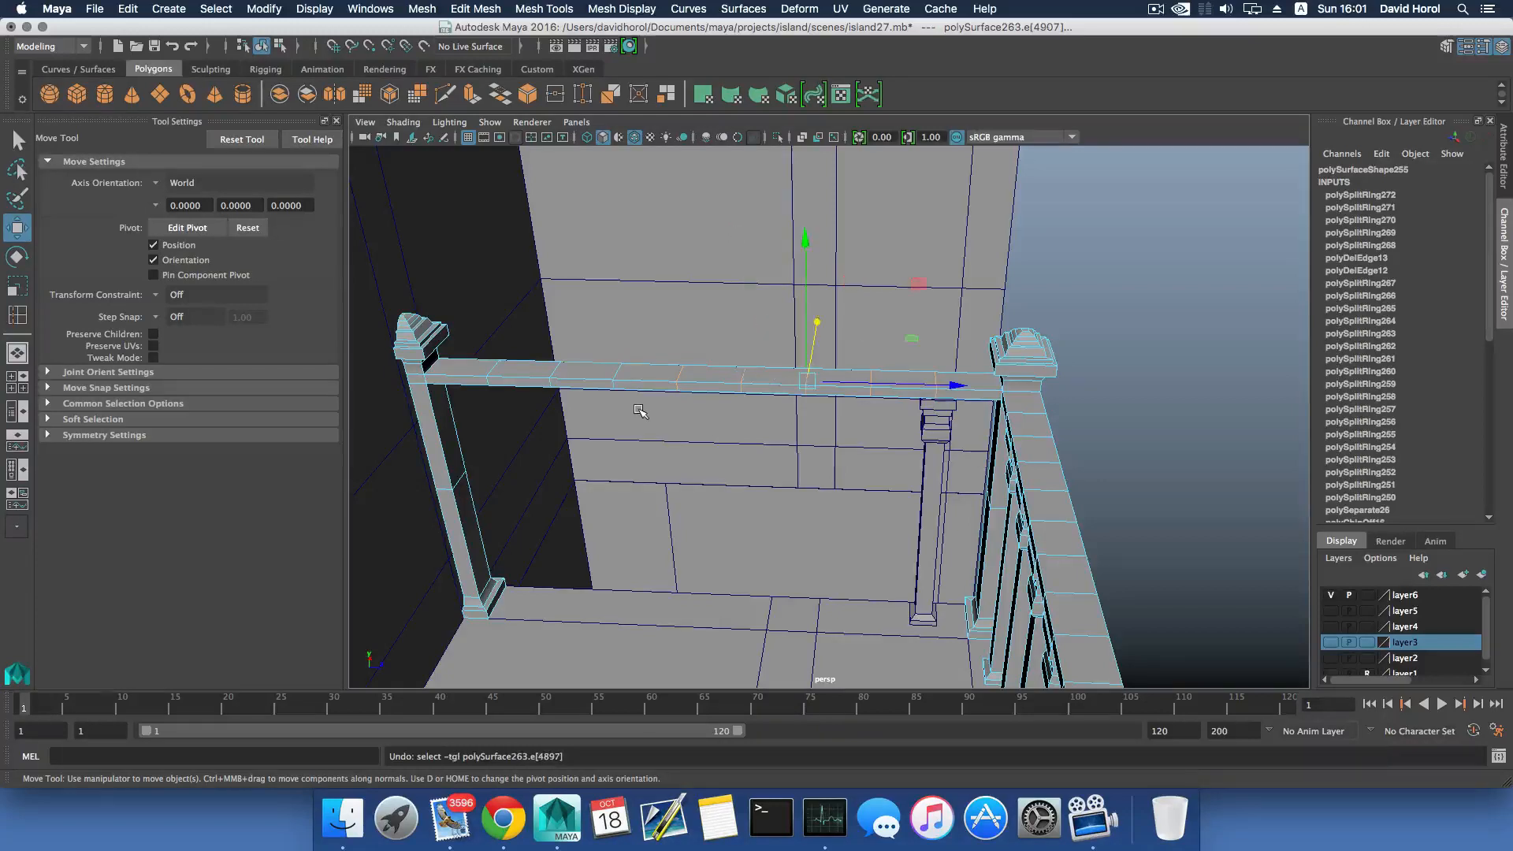
{"action": "left_click", "coordinate": [615, 370]}
{"action": "left_click", "coordinate": [545, 375]}
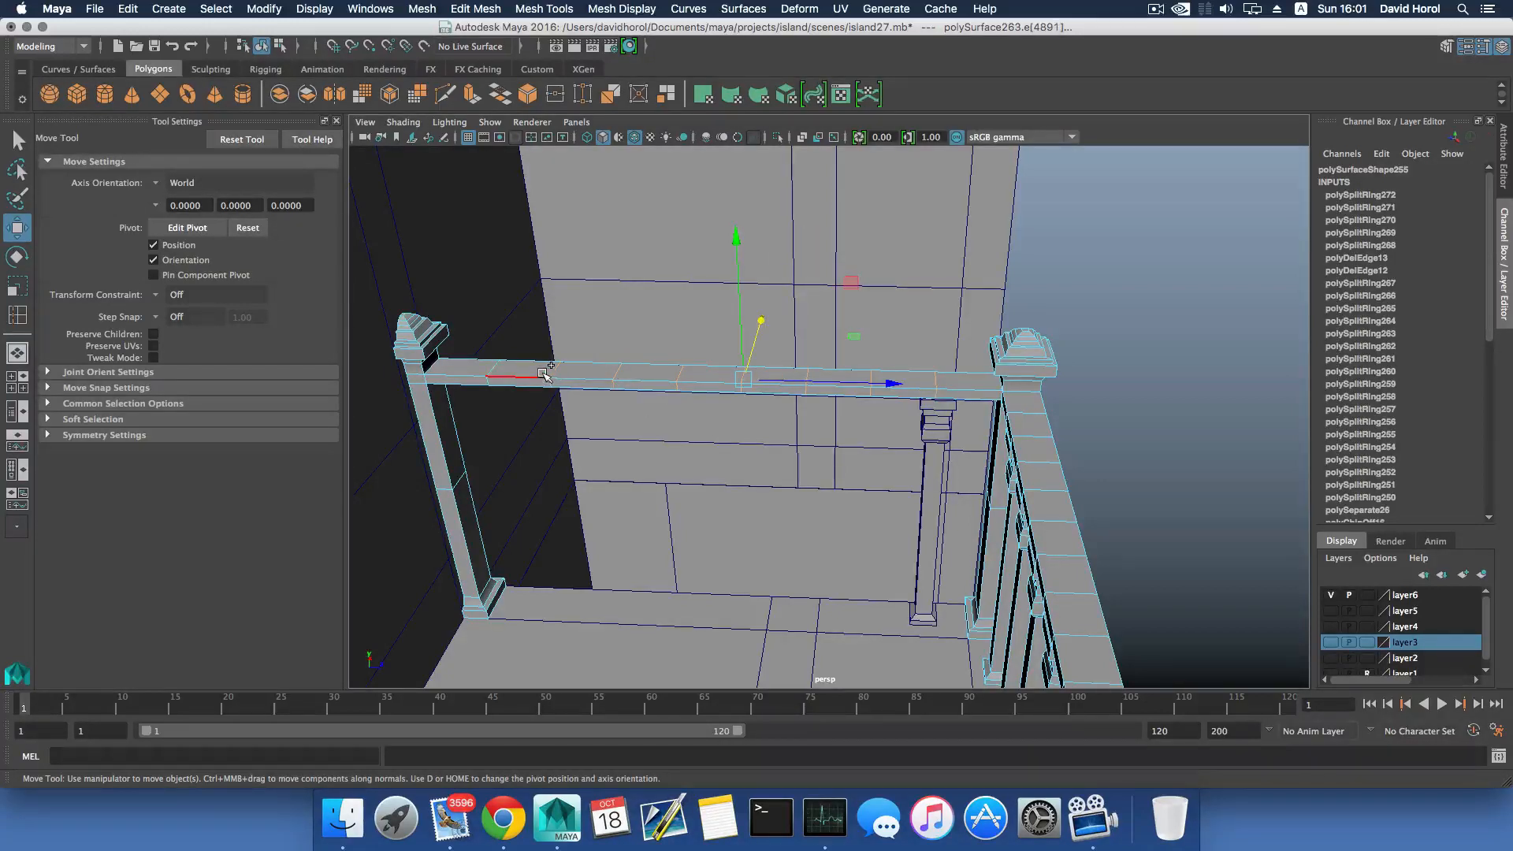
{"action": "left_click", "coordinate": [498, 371]}
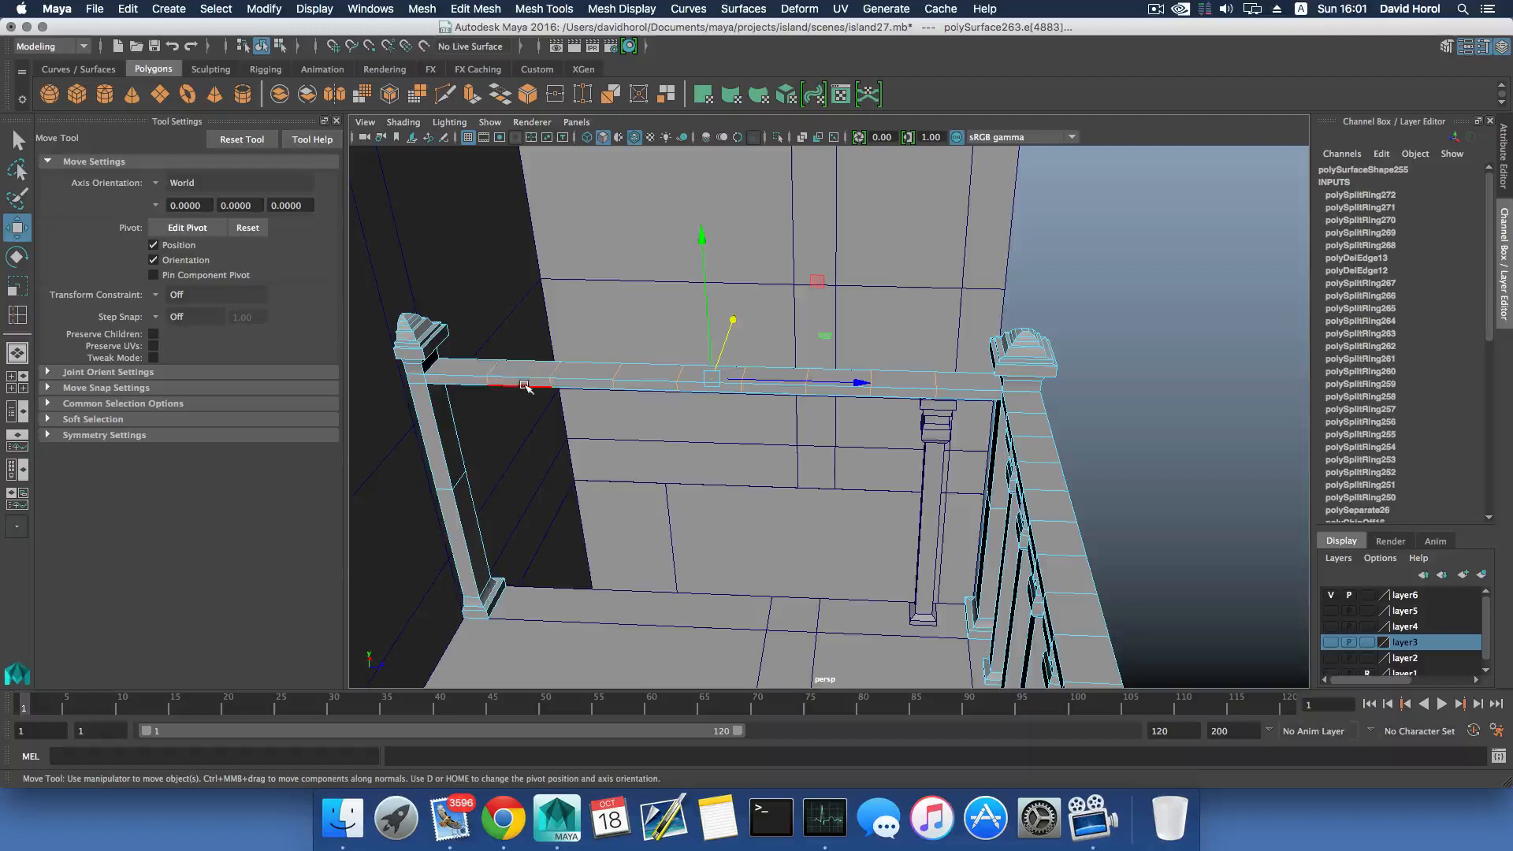
{"action": "right_click_drag", "start_coordinate": [524, 386], "coordinate": [465, 391], "text": "shift"}
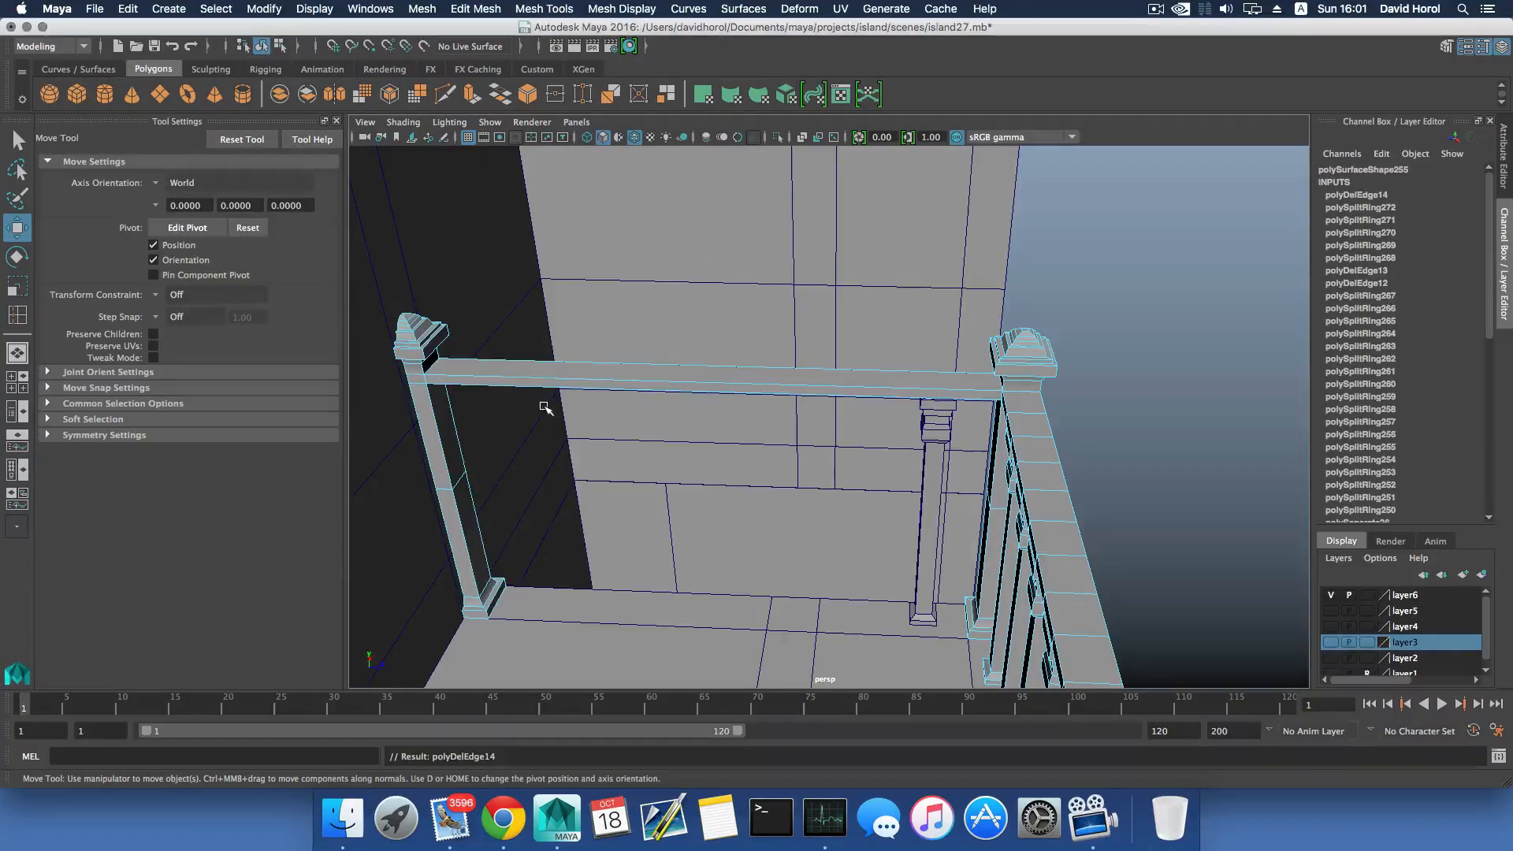
Insert 10 evenly spaced crosswise edge loops on the opposite end rail.
{"action": "key", "text": "F8"}
{"action": "left_click", "coordinate": [639, 381]}
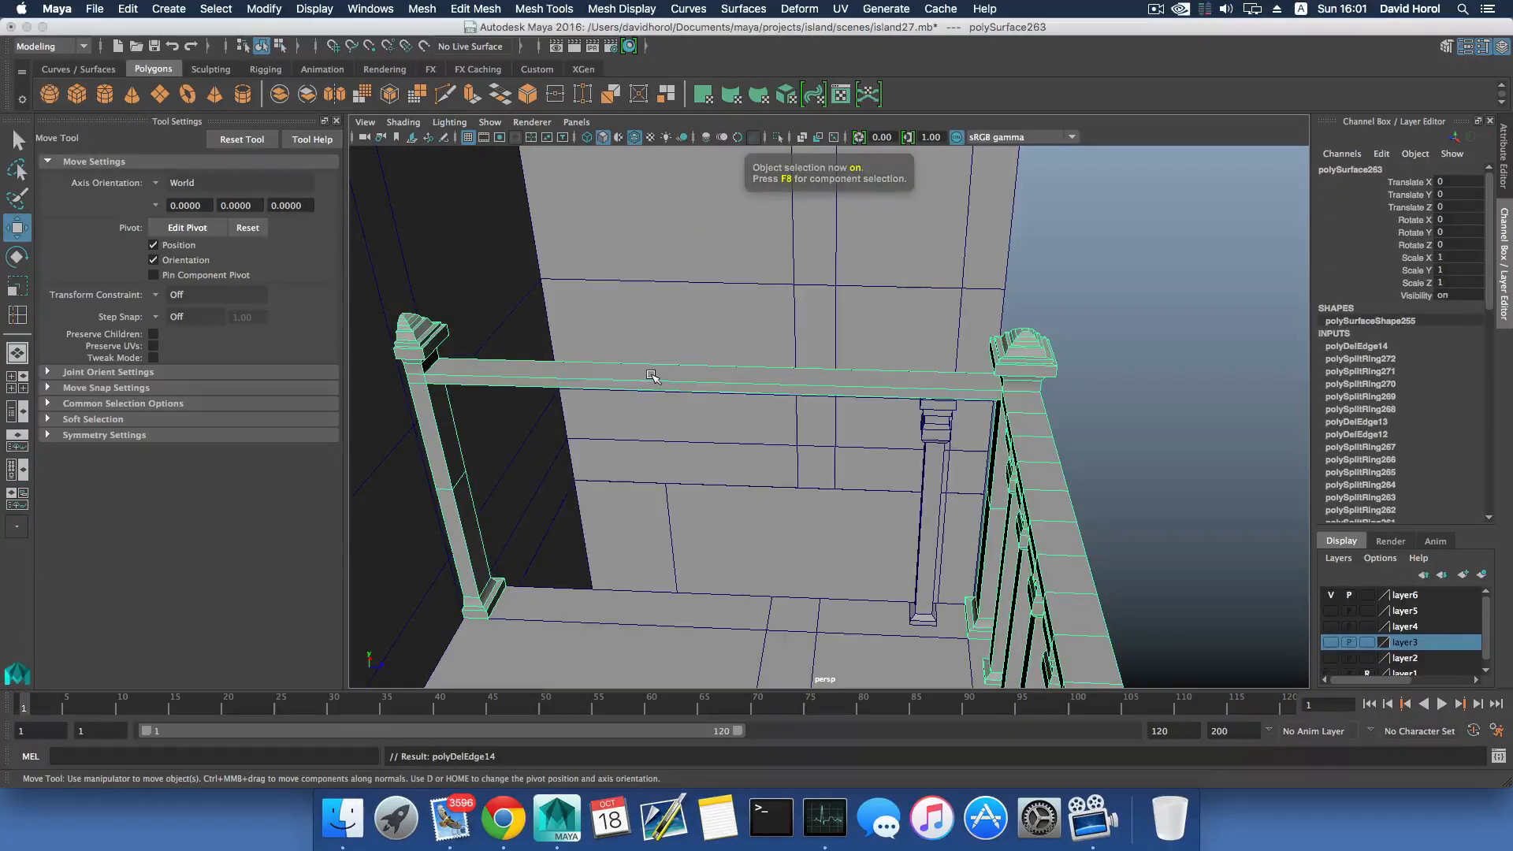
{"action": "right_click_drag", "start_coordinate": [651, 376], "coordinate": [552, 398], "text": "shift"}
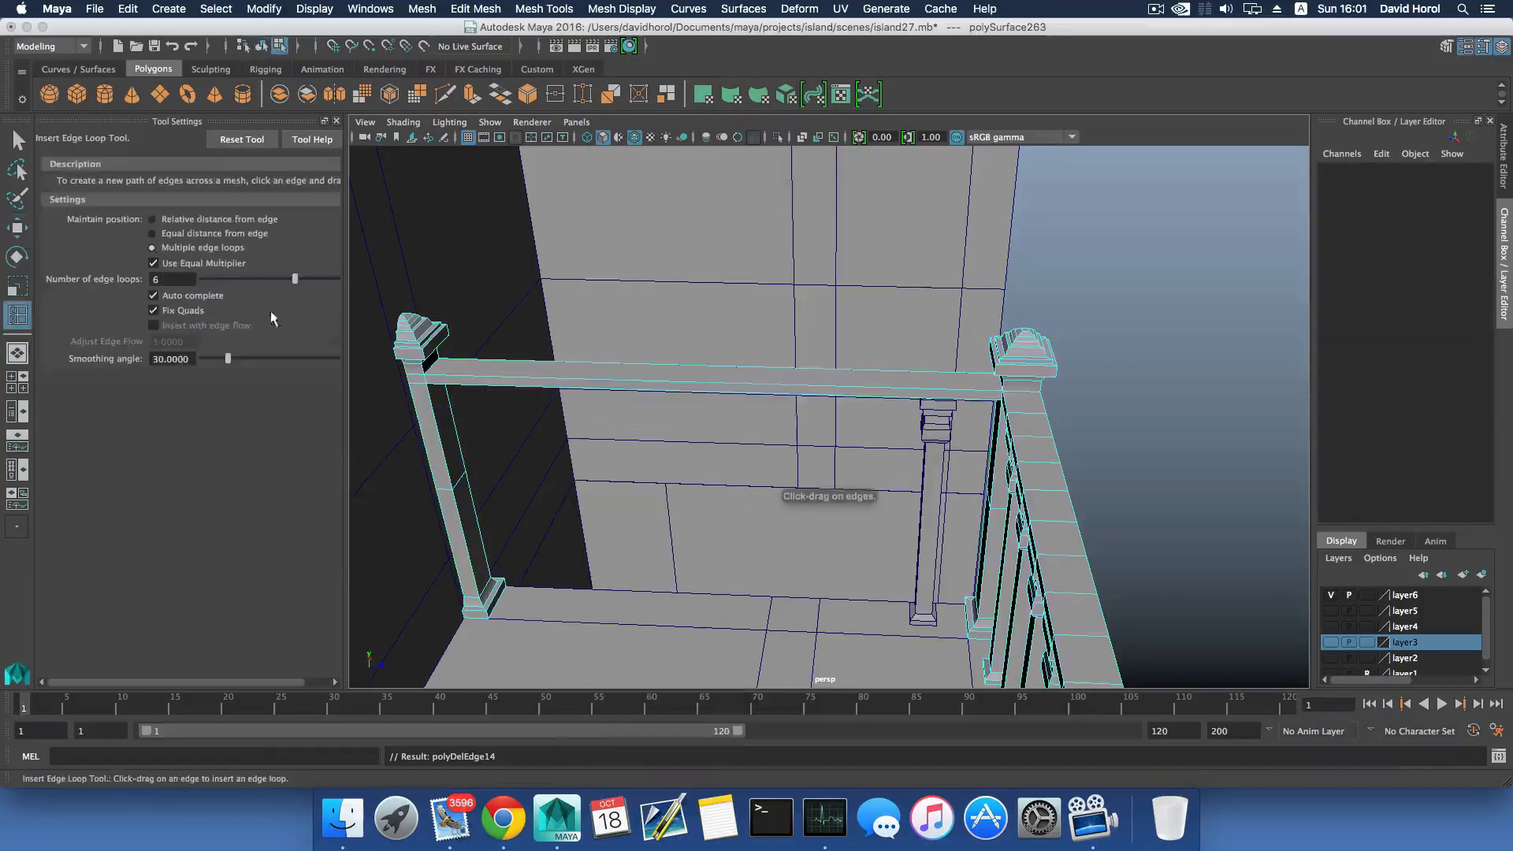
{"action": "type", "text": "10"}
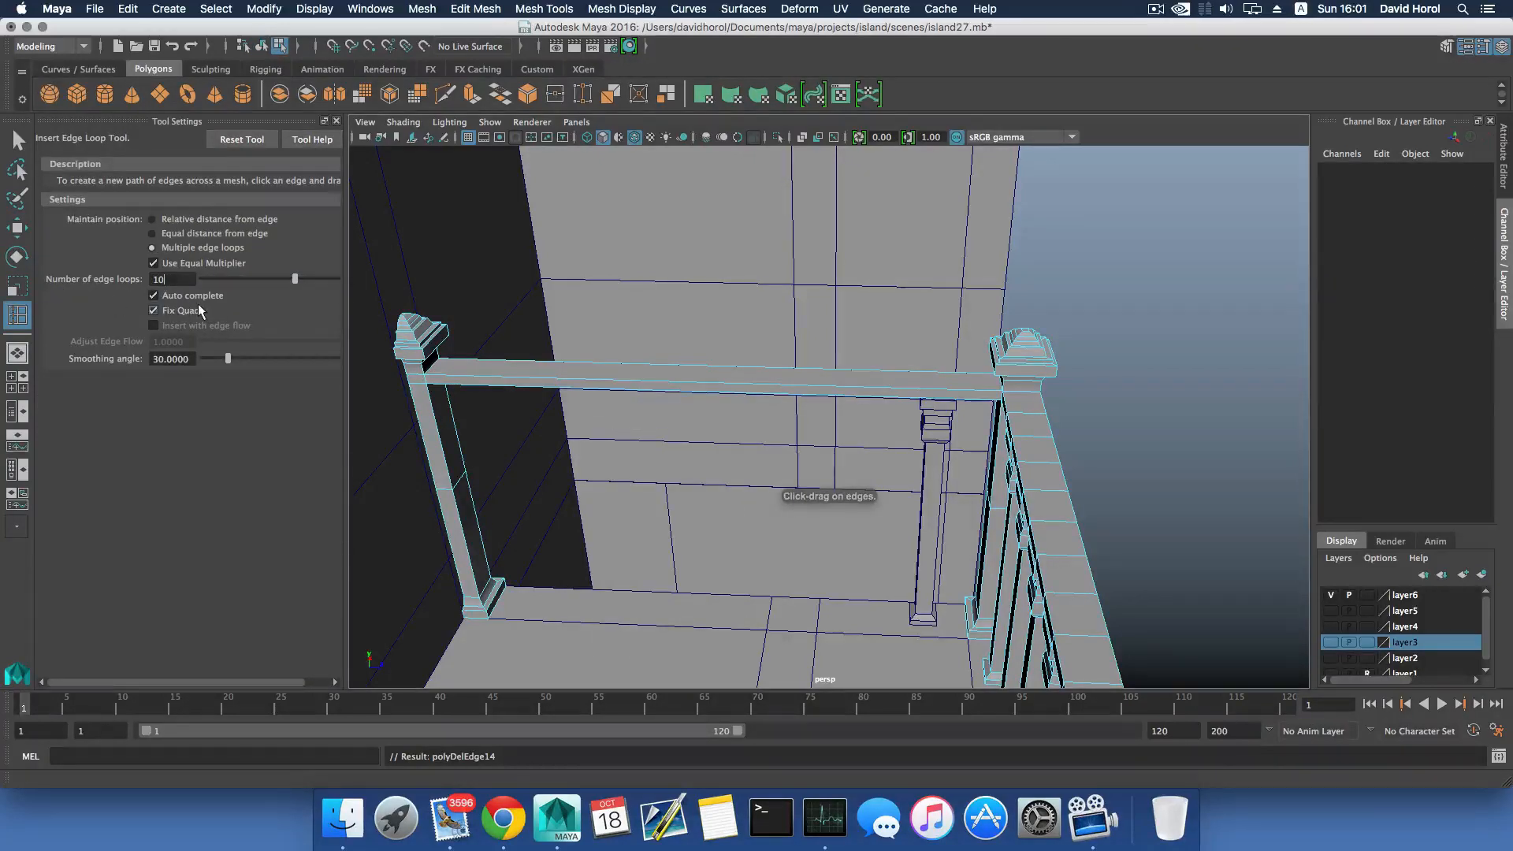
{"action": "left_click", "coordinate": [833, 386]}
{"action": "left_click_drag", "start_coordinate": [800, 402], "coordinate": [804, 394], "text": "alt"}
{"action": "left_click", "coordinate": [19, 141]}
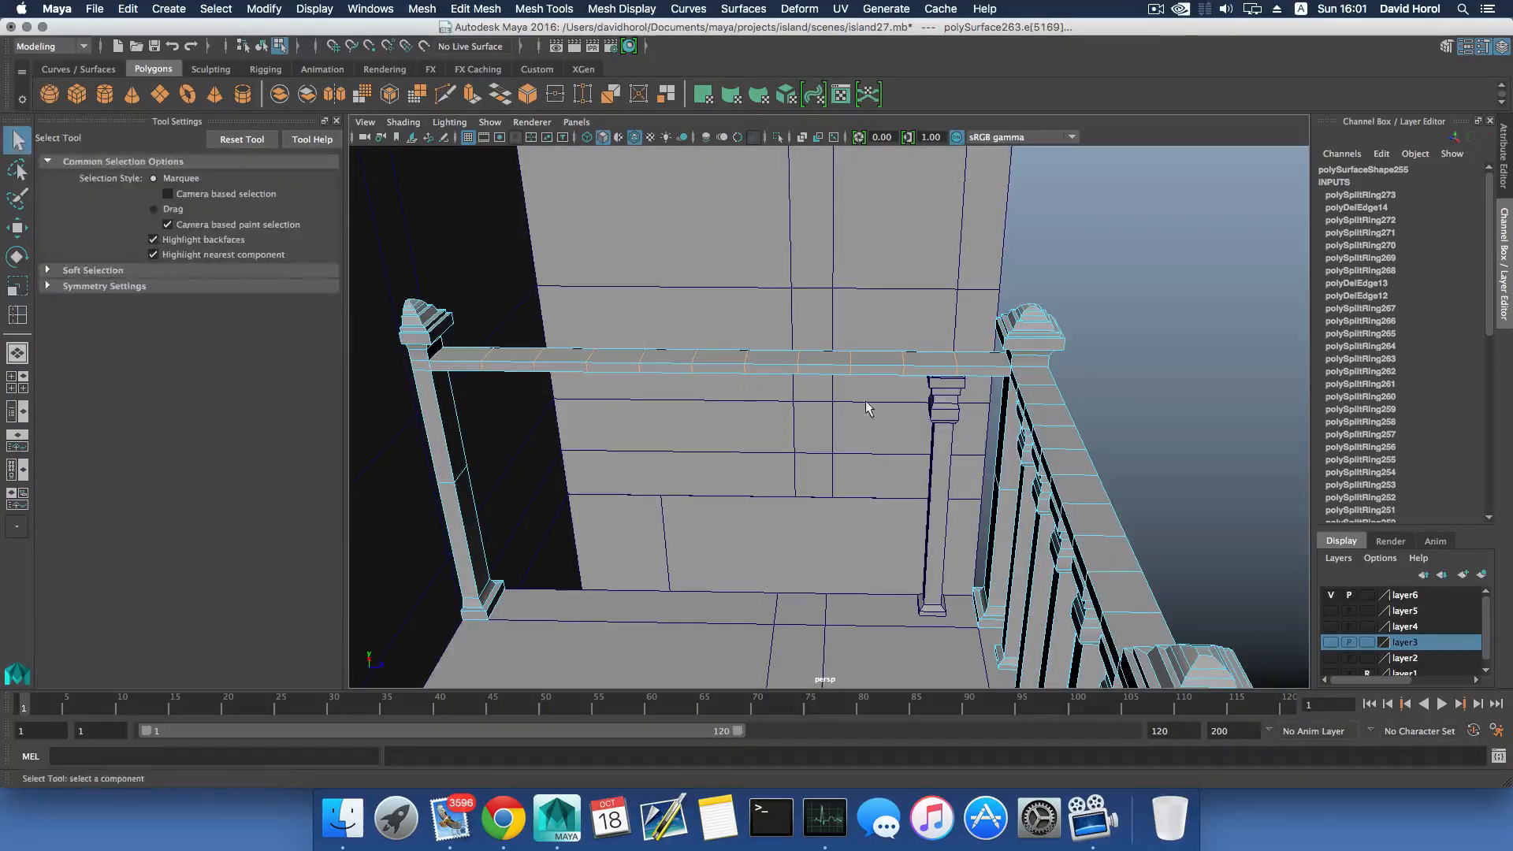
{"action": "key", "text": "w"}
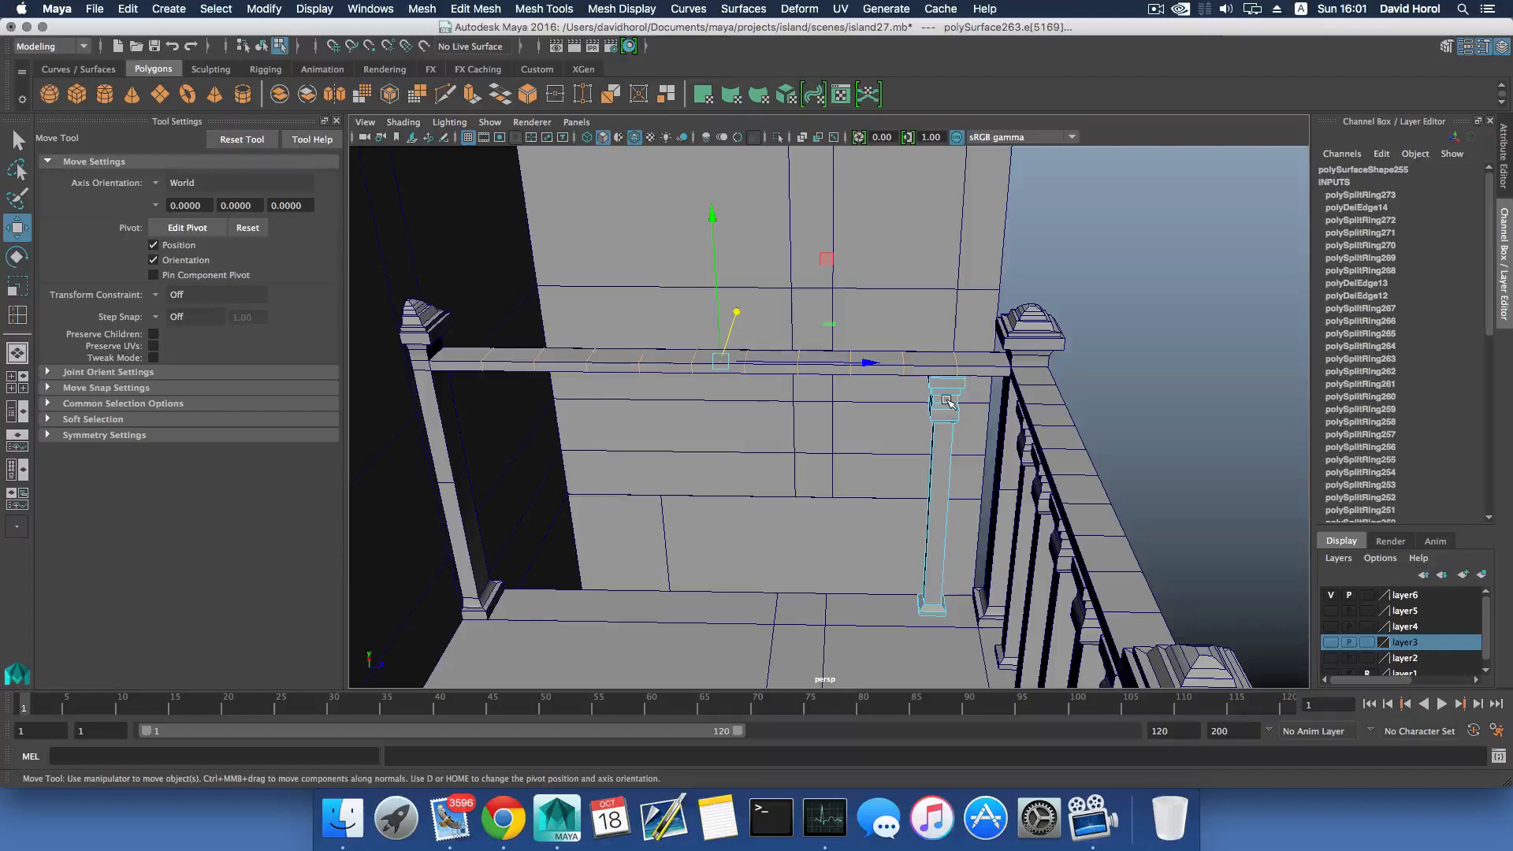
{"action": "key", "text": "F8"}
{"action": "left_click", "coordinate": [948, 402]}
{"action": "left_click_drag", "start_coordinate": [987, 451], "coordinate": [870, 426], "text": "alt"}
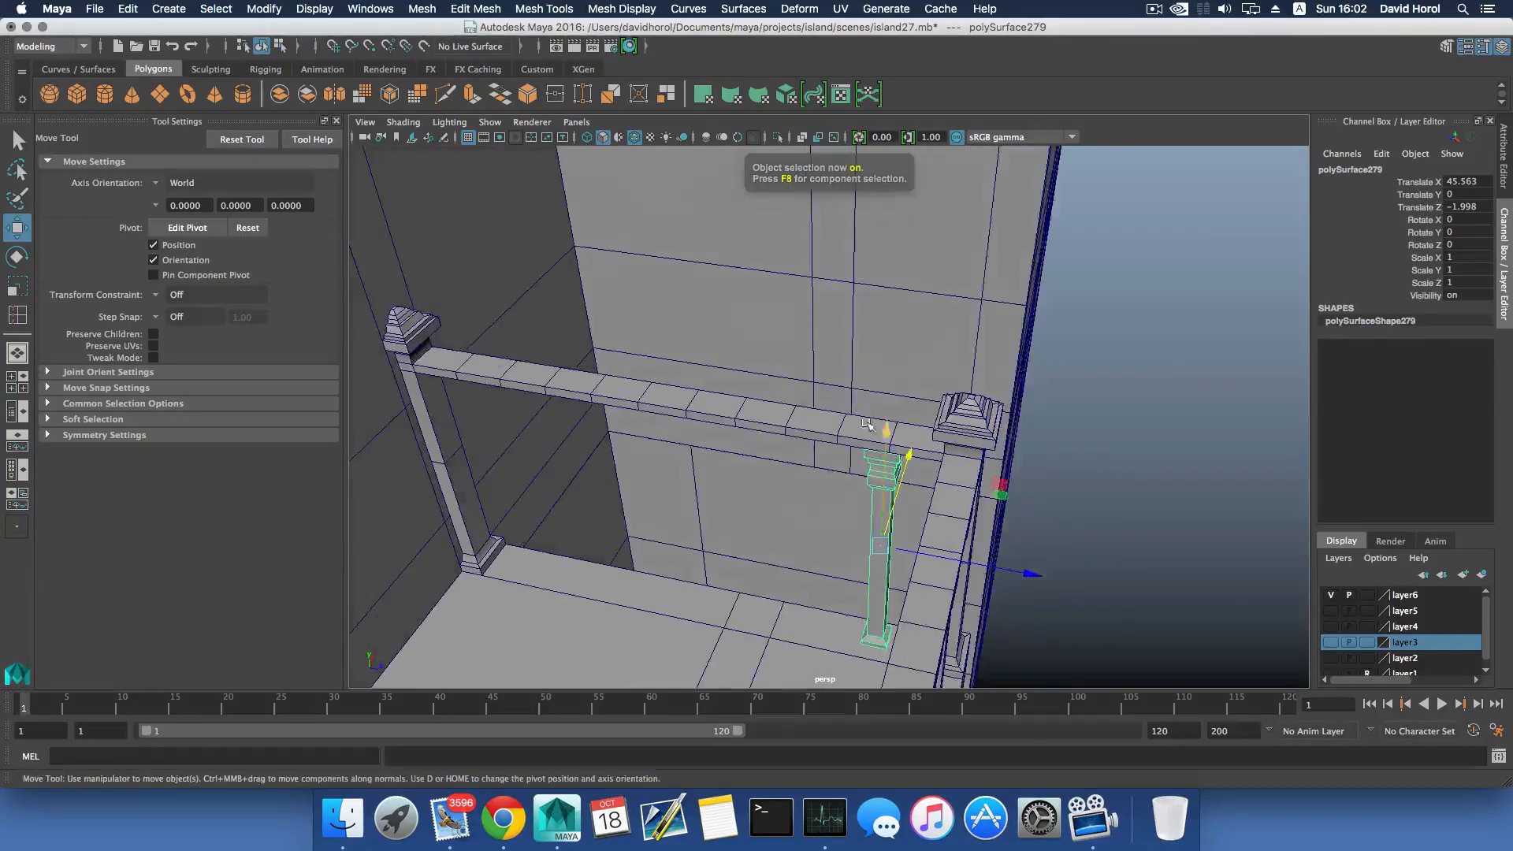
Insert single crosswise edge loops in every second segment along the end rail to mark the baluster positions.
{"action": "right_click_drag", "start_coordinate": [802, 417], "coordinate": [875, 457]}
{"action": "left_click", "coordinate": [796, 417]}
{"action": "left_click_drag", "start_coordinate": [875, 459], "coordinate": [915, 439], "text": "alt"}
{"action": "left_click", "coordinate": [912, 394]}
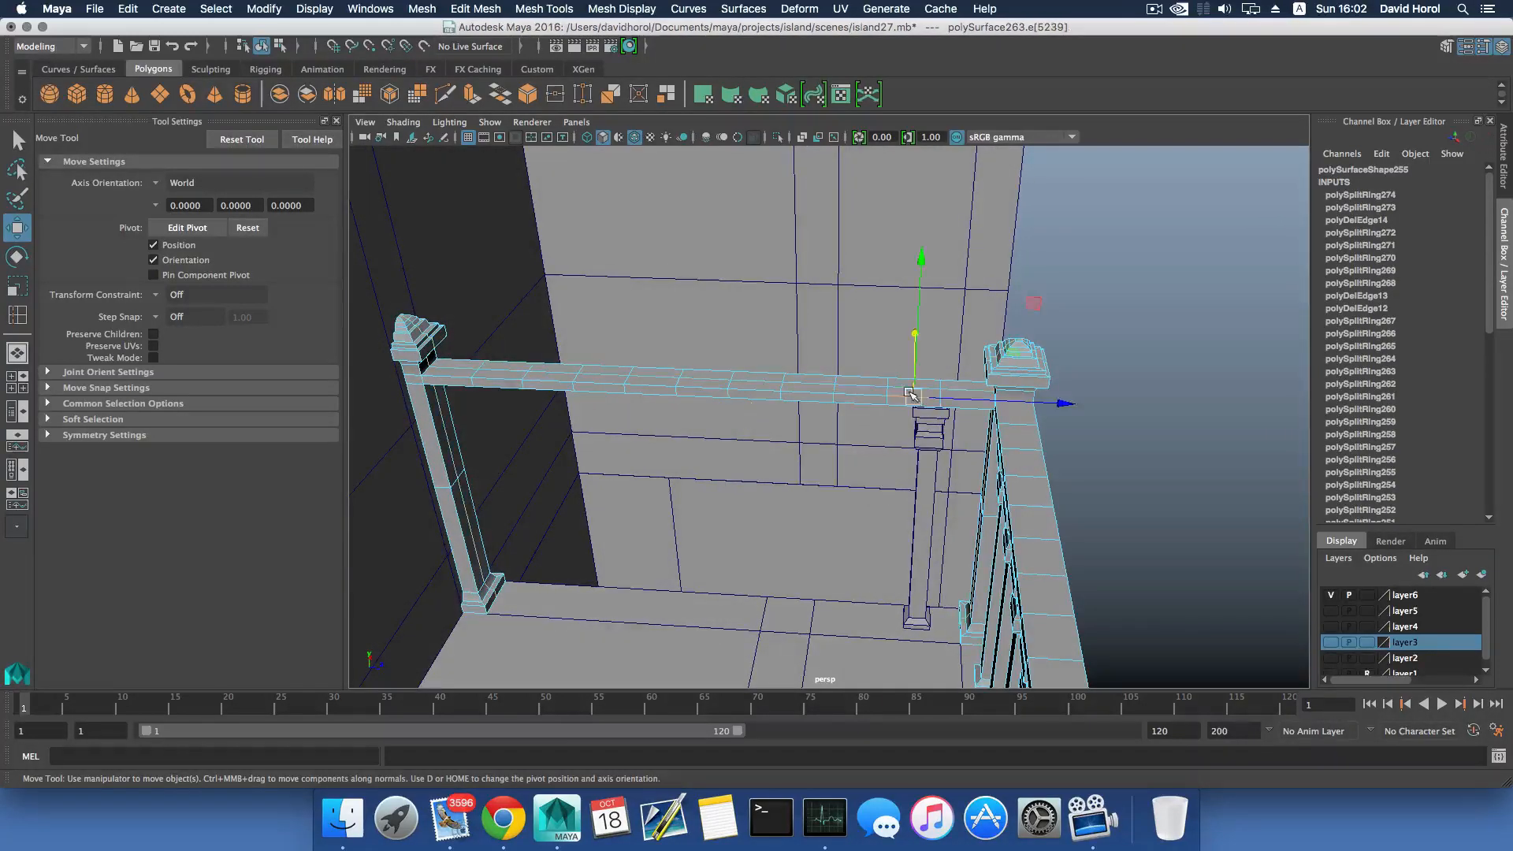
{"action": "key", "text": "g"}
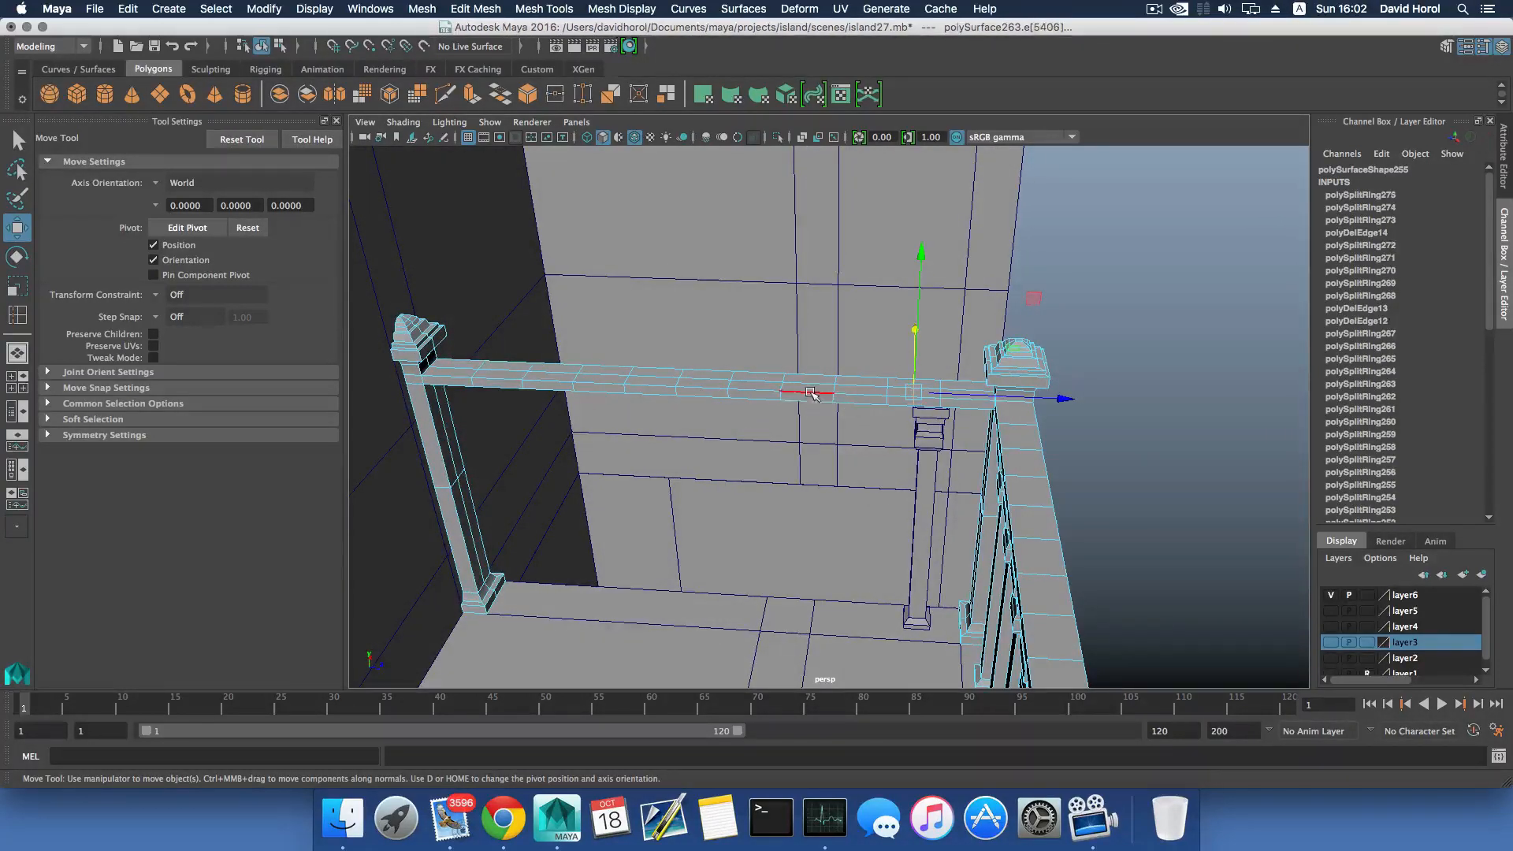
{"action": "left_click", "coordinate": [811, 394]}
{"action": "key", "text": "g"}
{"action": "left_click", "coordinate": [705, 385]}
{"action": "key", "text": "g"}
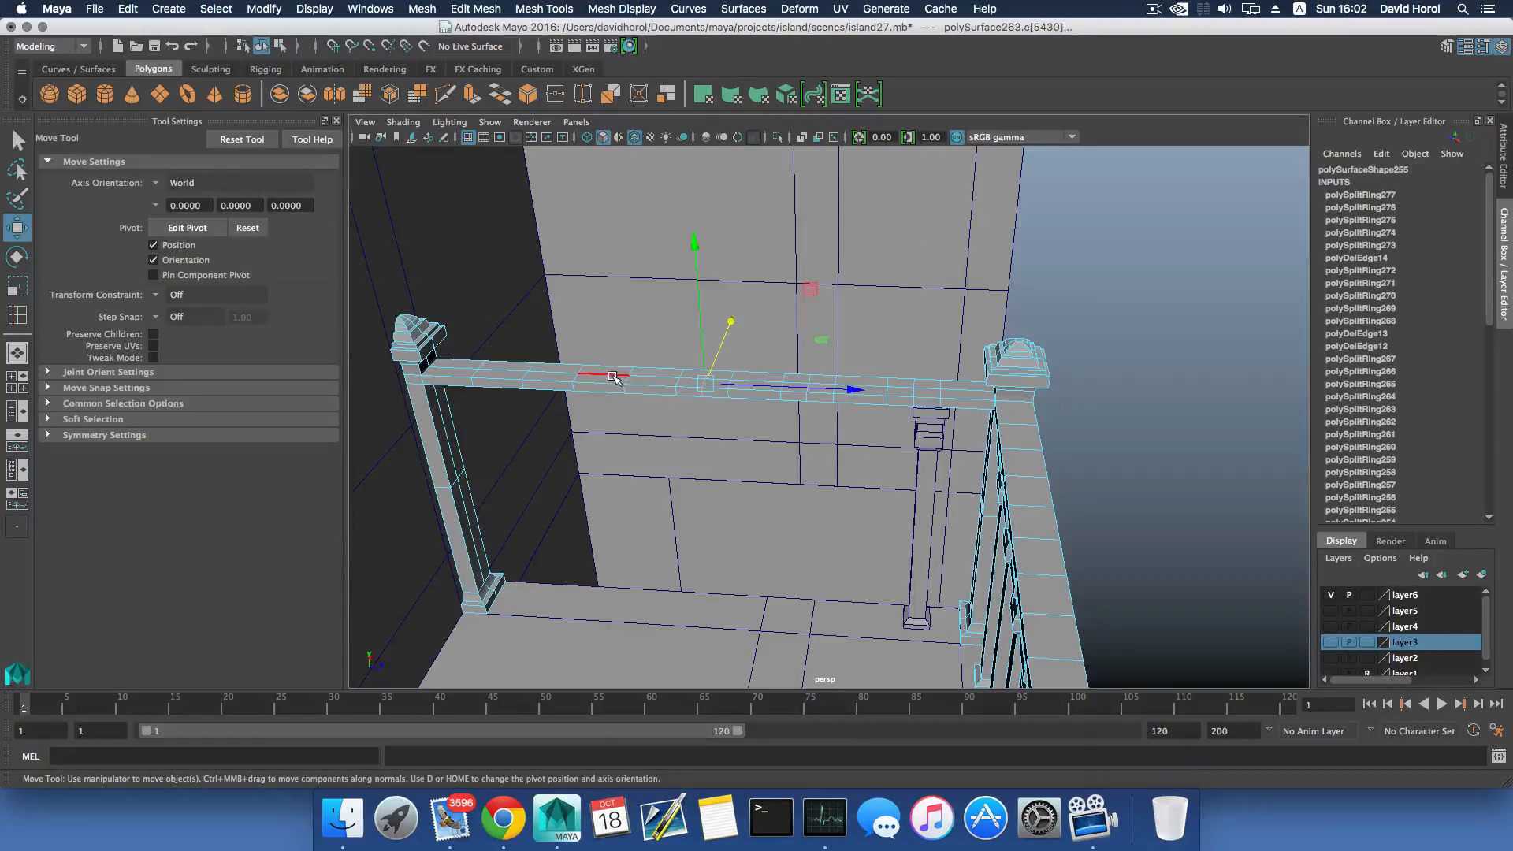
{"action": "left_click", "coordinate": [613, 377]}
{"action": "key", "text": "g"}
{"action": "left_click", "coordinate": [516, 369]}
{"action": "key", "text": "g"}
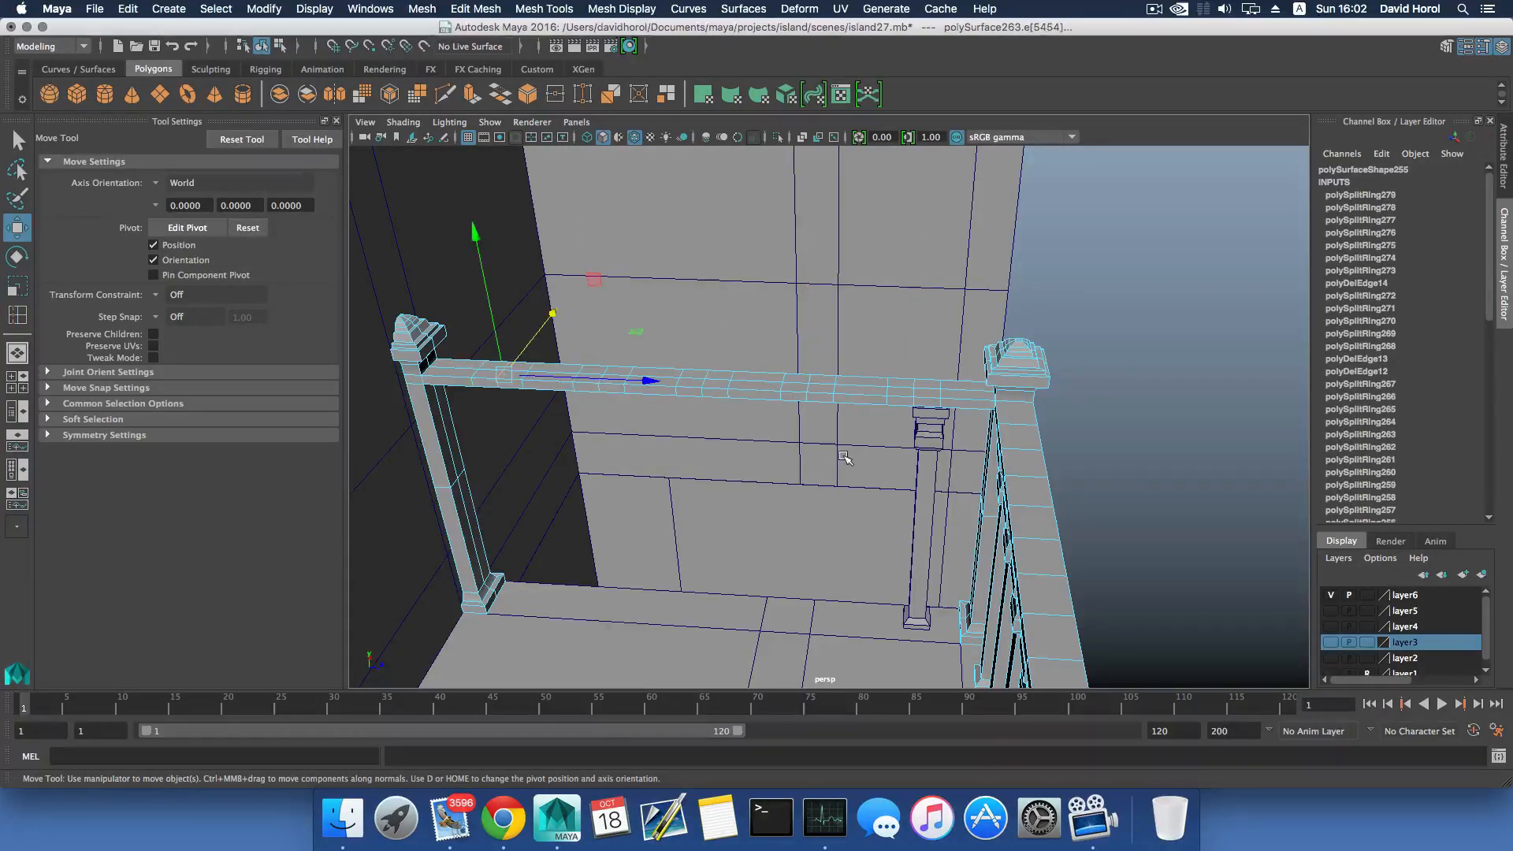
Select the baluster under the end rail and snap it along Z to the nearest inserted edge loop, at Translate Z -2.451.
{"action": "key", "text": "F8"}
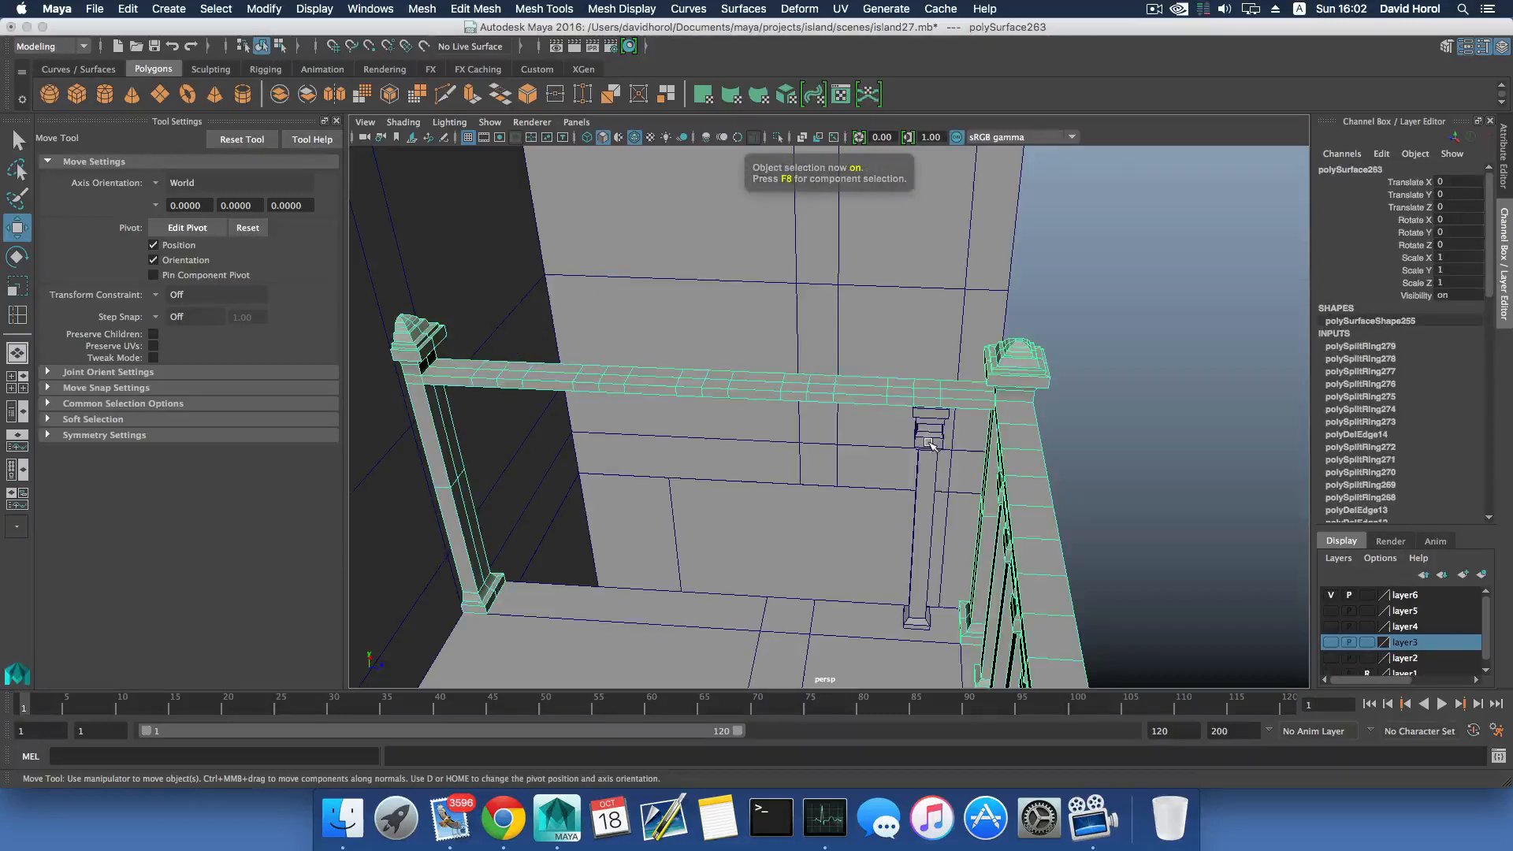
{"action": "left_click", "coordinate": [934, 461]}
{"action": "left_click_drag", "start_coordinate": [934, 460], "coordinate": [818, 439], "text": "alt"}
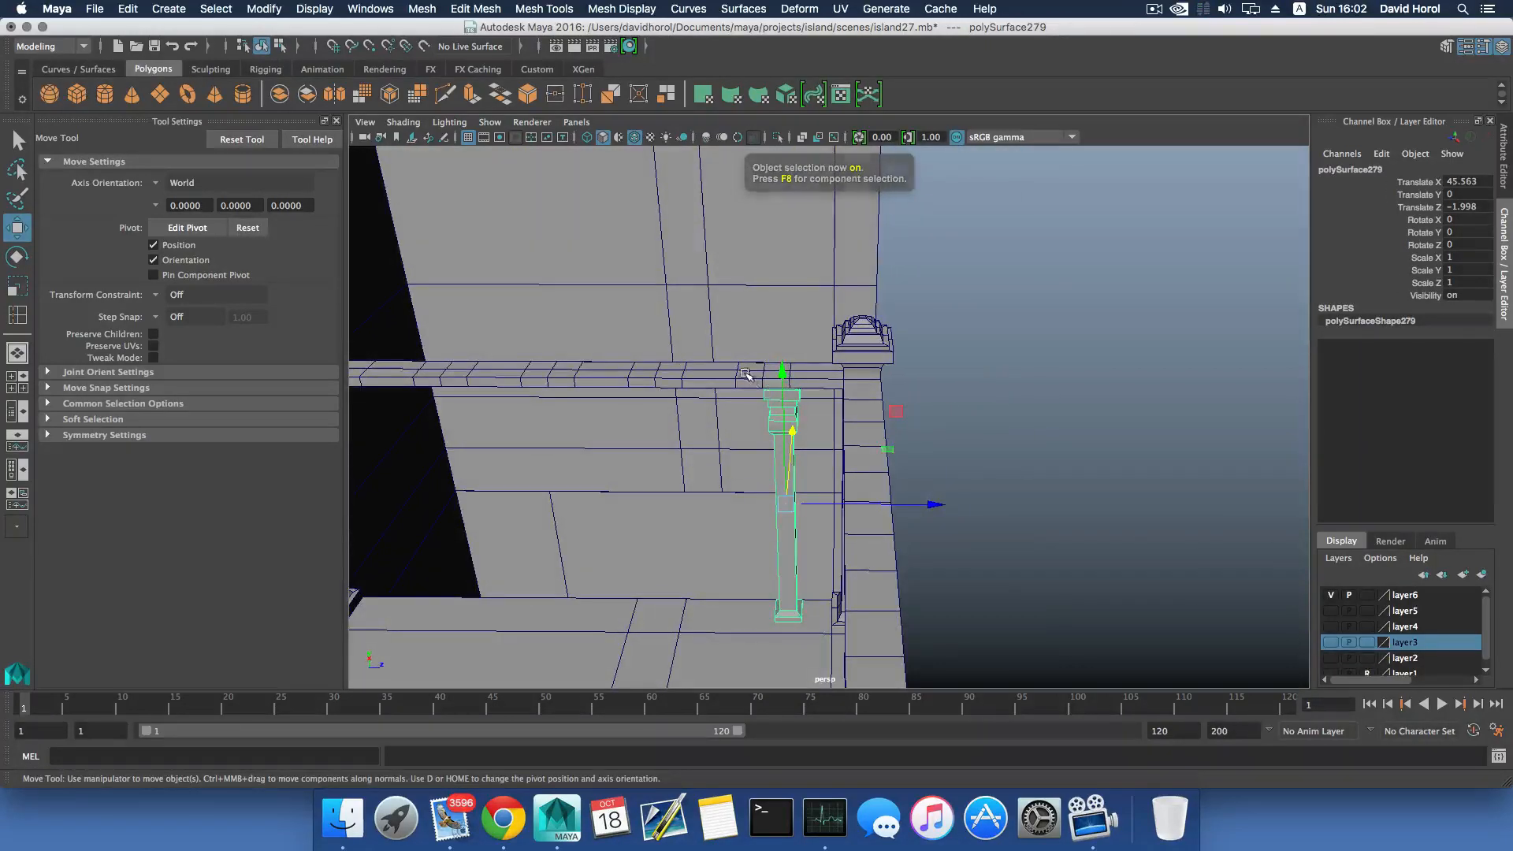
{"action": "left_click_drag", "start_coordinate": [749, 374], "coordinate": [703, 380], "text": "alt"}
{"action": "key", "text": "v"}
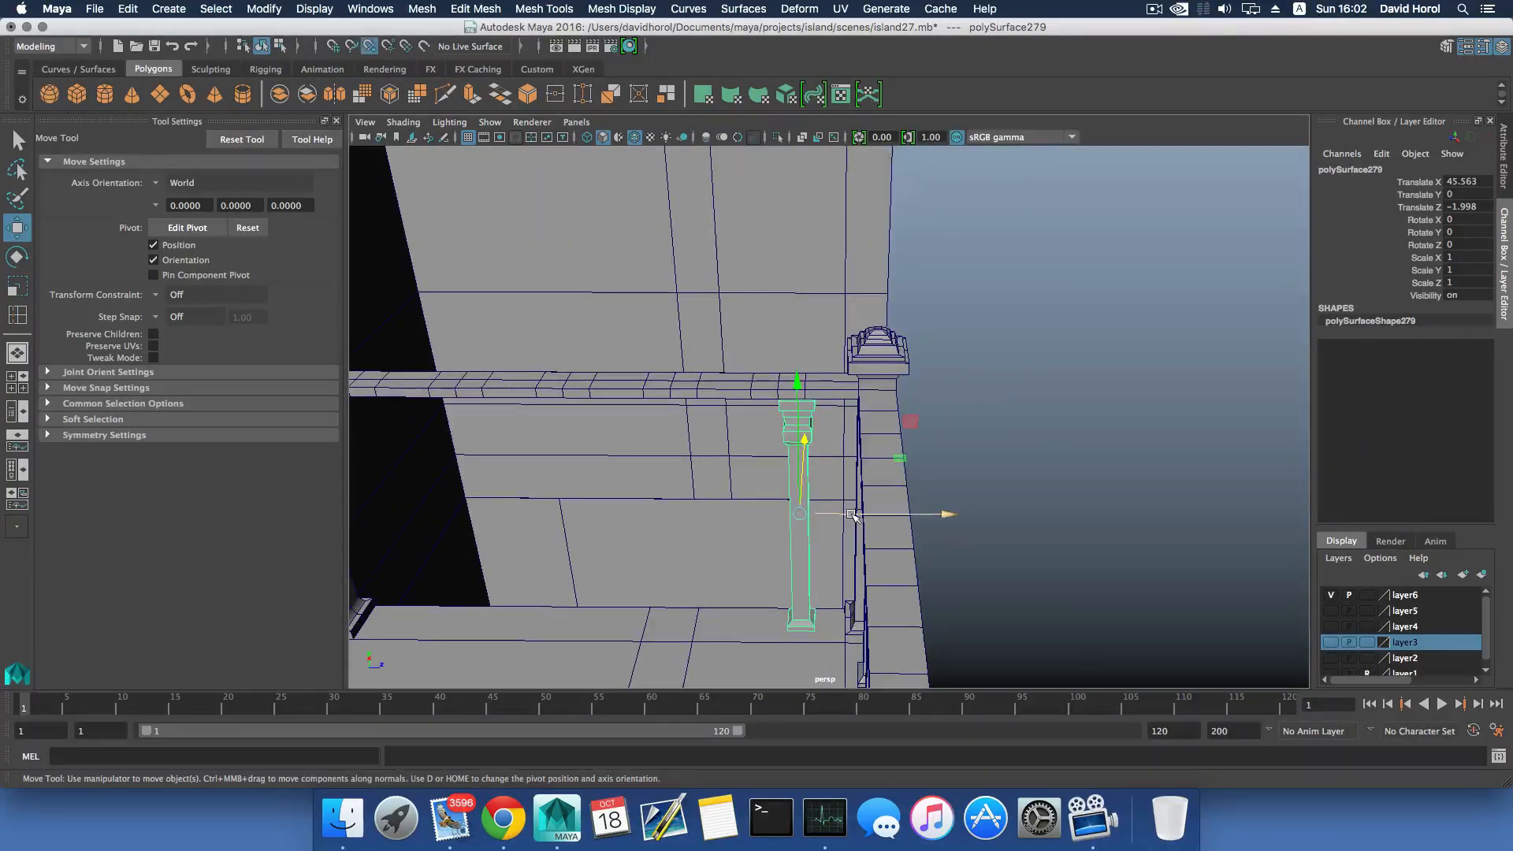
{"action": "left_click_drag", "start_coordinate": [853, 515], "coordinate": [778, 422]}
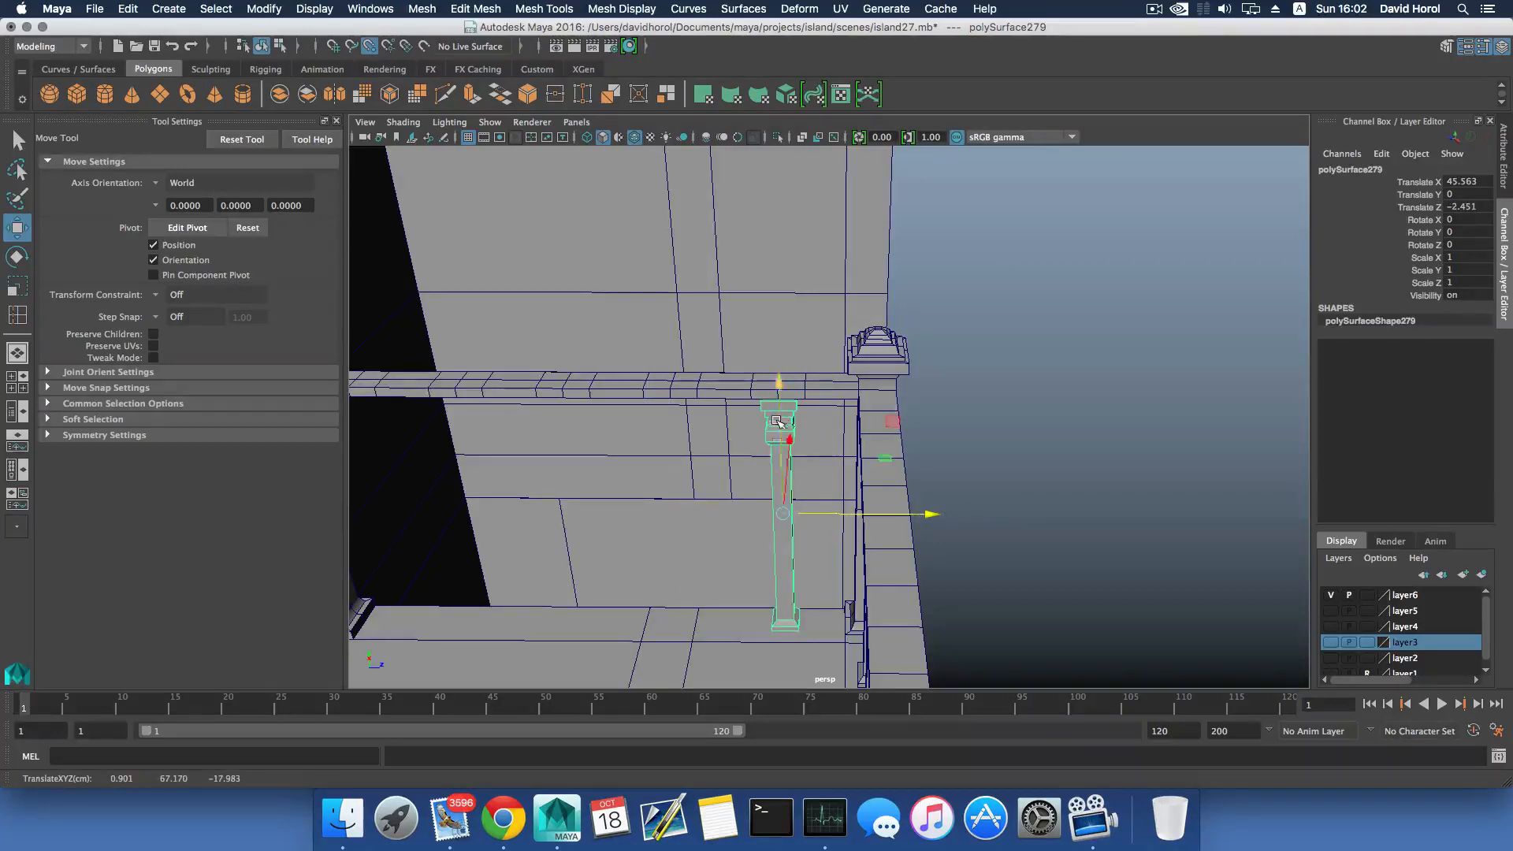
Duplicate the baluster four times along the end rail at even loop spacing, with the last two copies at Translate Z -10.425 and -13.083.
{"action": "key", "text": "ctrl+d"}
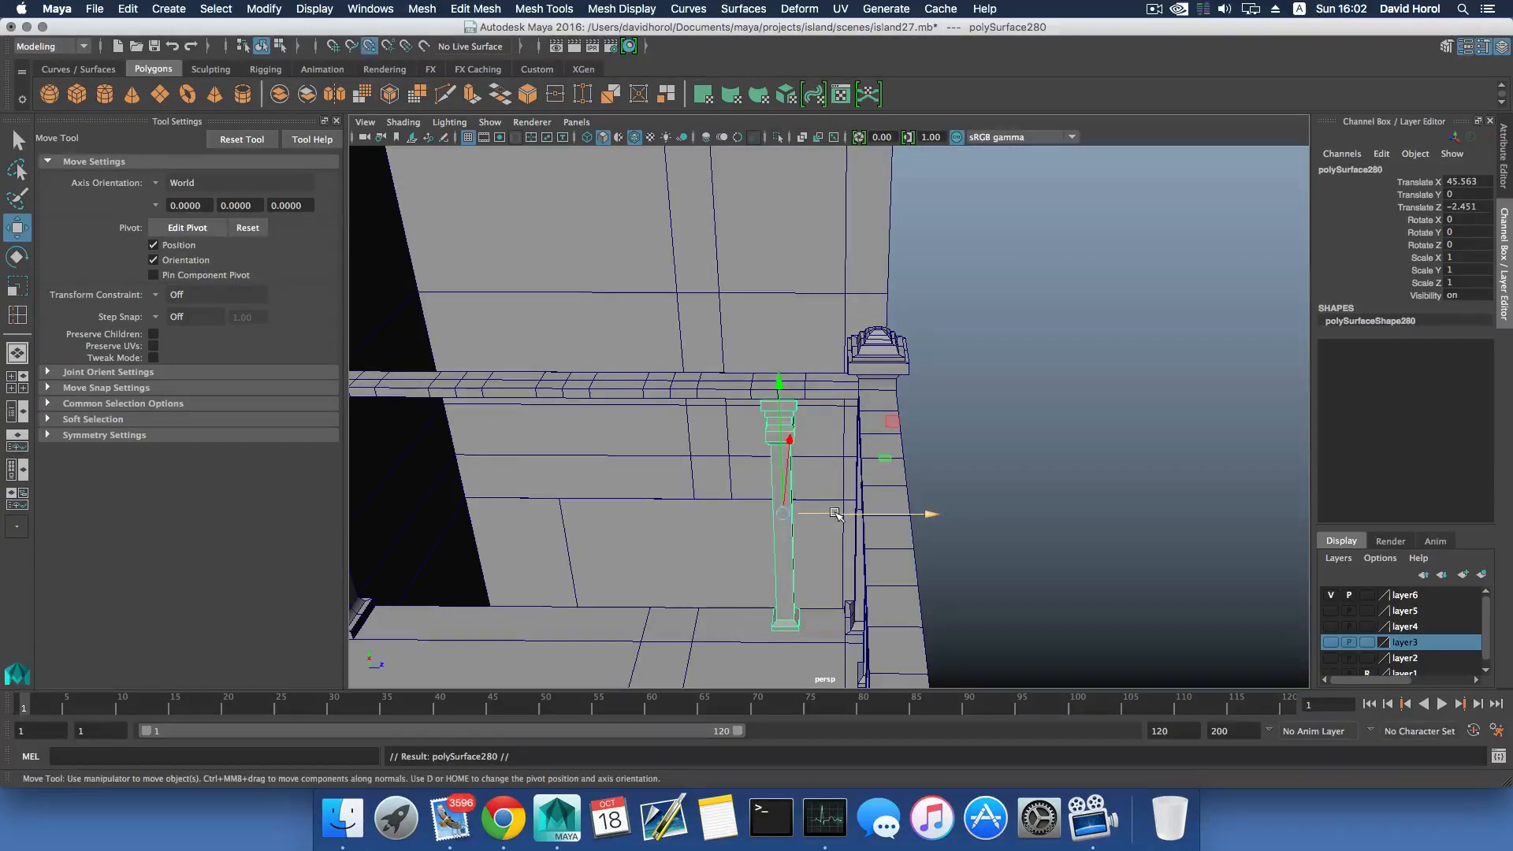
{"action": "left_click_drag", "start_coordinate": [835, 515], "coordinate": [674, 504]}
{"action": "key", "text": "ctrl+d"}
{"action": "left_click_drag", "start_coordinate": [613, 449], "coordinate": [567, 394]}
{"action": "key", "text": "ctrl+d"}
{"action": "left_click_drag", "start_coordinate": [646, 464], "coordinate": [718, 490], "text": "alt"}
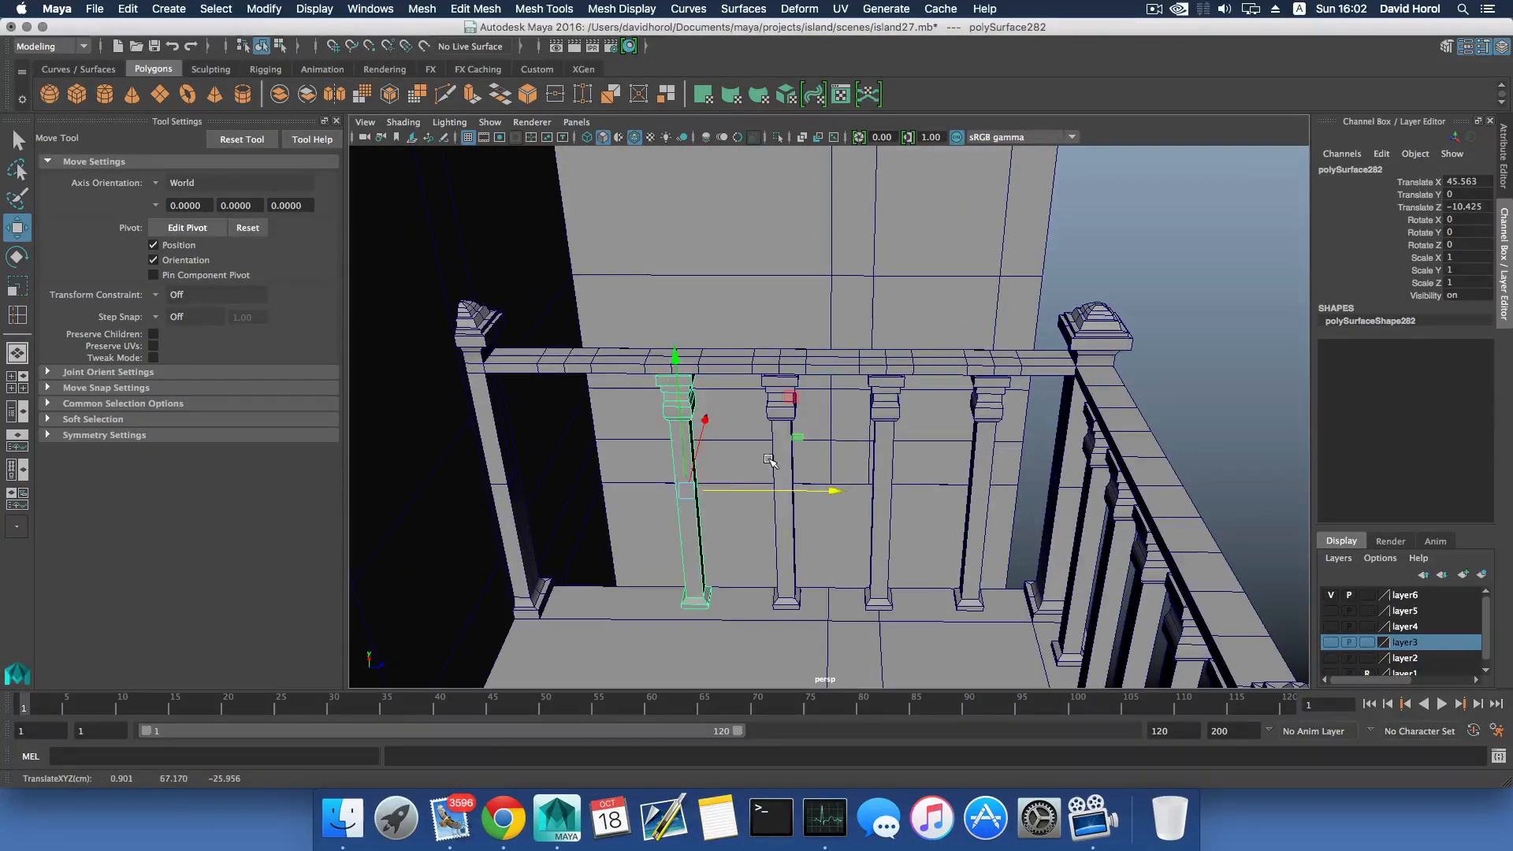
{"action": "key", "text": "shift+d"}
Inspect the balusters on all sides of the balcony railing from several angles around the house.
{"action": "scroll", "coordinate": [791, 519], "scroll_direction": "down", "scroll_amount": 5}
{"action": "scroll", "coordinate": [927, 513], "scroll_direction": "down", "scroll_amount": 6}
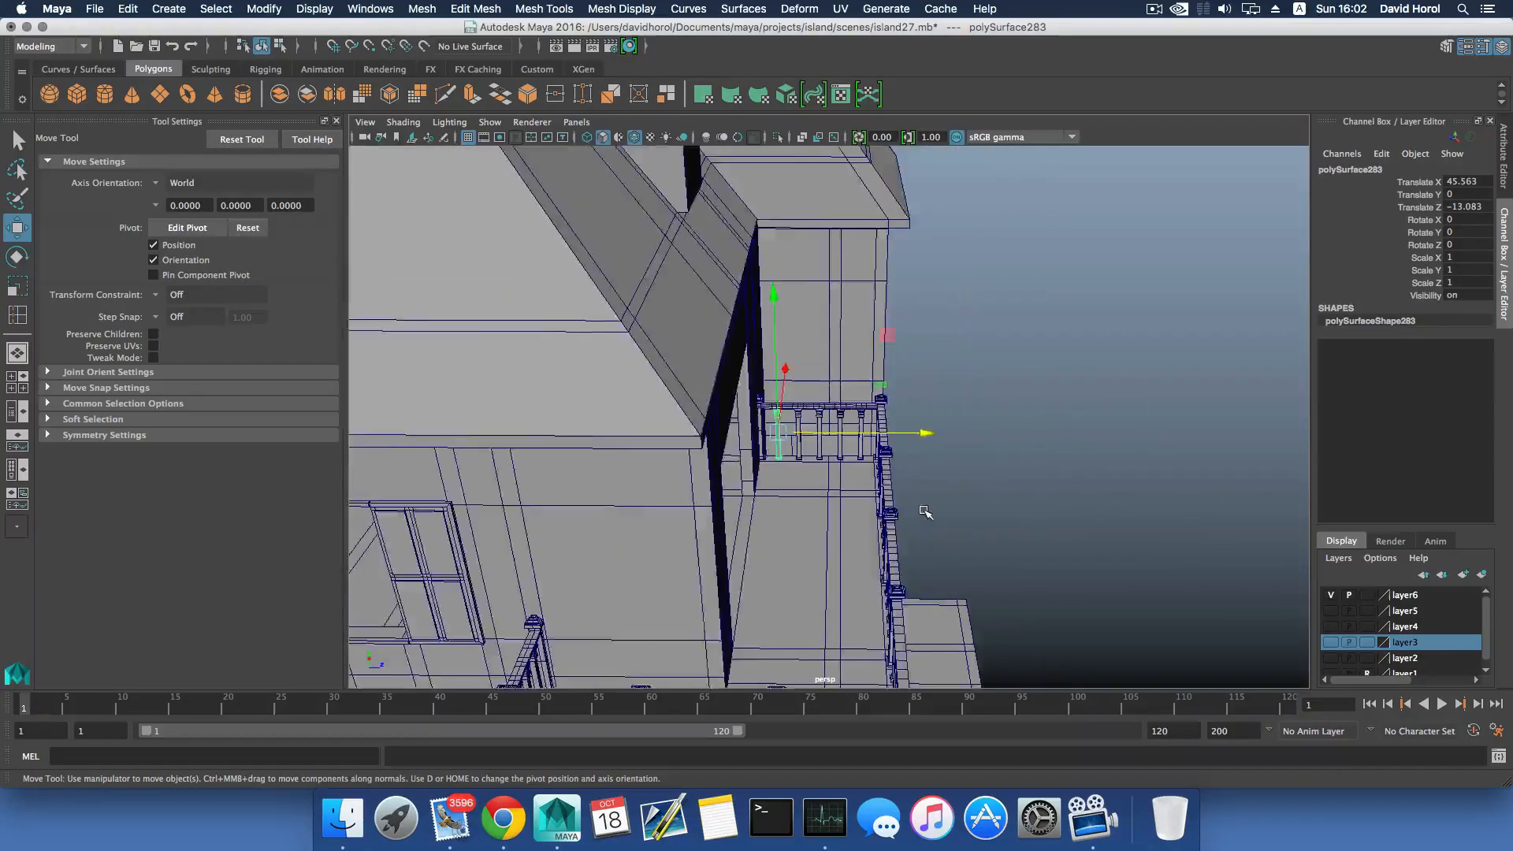
{"action": "left_click_drag", "start_coordinate": [925, 513], "coordinate": [722, 489], "text": "alt"}
{"action": "middle_click_drag", "start_coordinate": [721, 488], "coordinate": [902, 516], "text": "alt"}
{"action": "left_click_drag", "start_coordinate": [887, 513], "coordinate": [1017, 514], "text": "alt"}
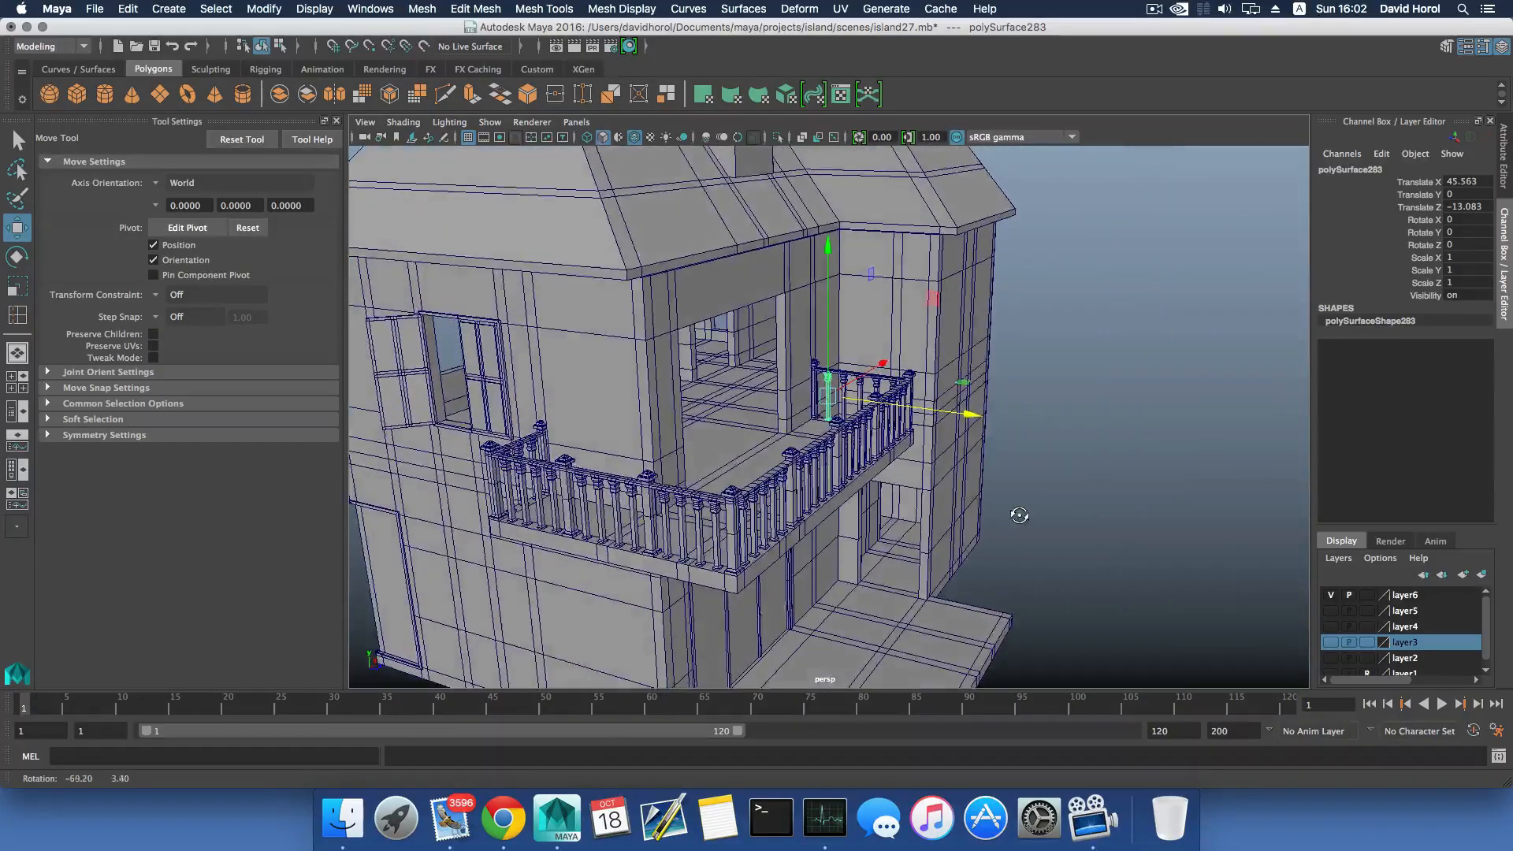
{"action": "middle_click_drag", "start_coordinate": [773, 544], "coordinate": [792, 489], "text": "alt"}
{"action": "left_click_drag", "start_coordinate": [792, 488], "coordinate": [678, 517], "text": "alt"}
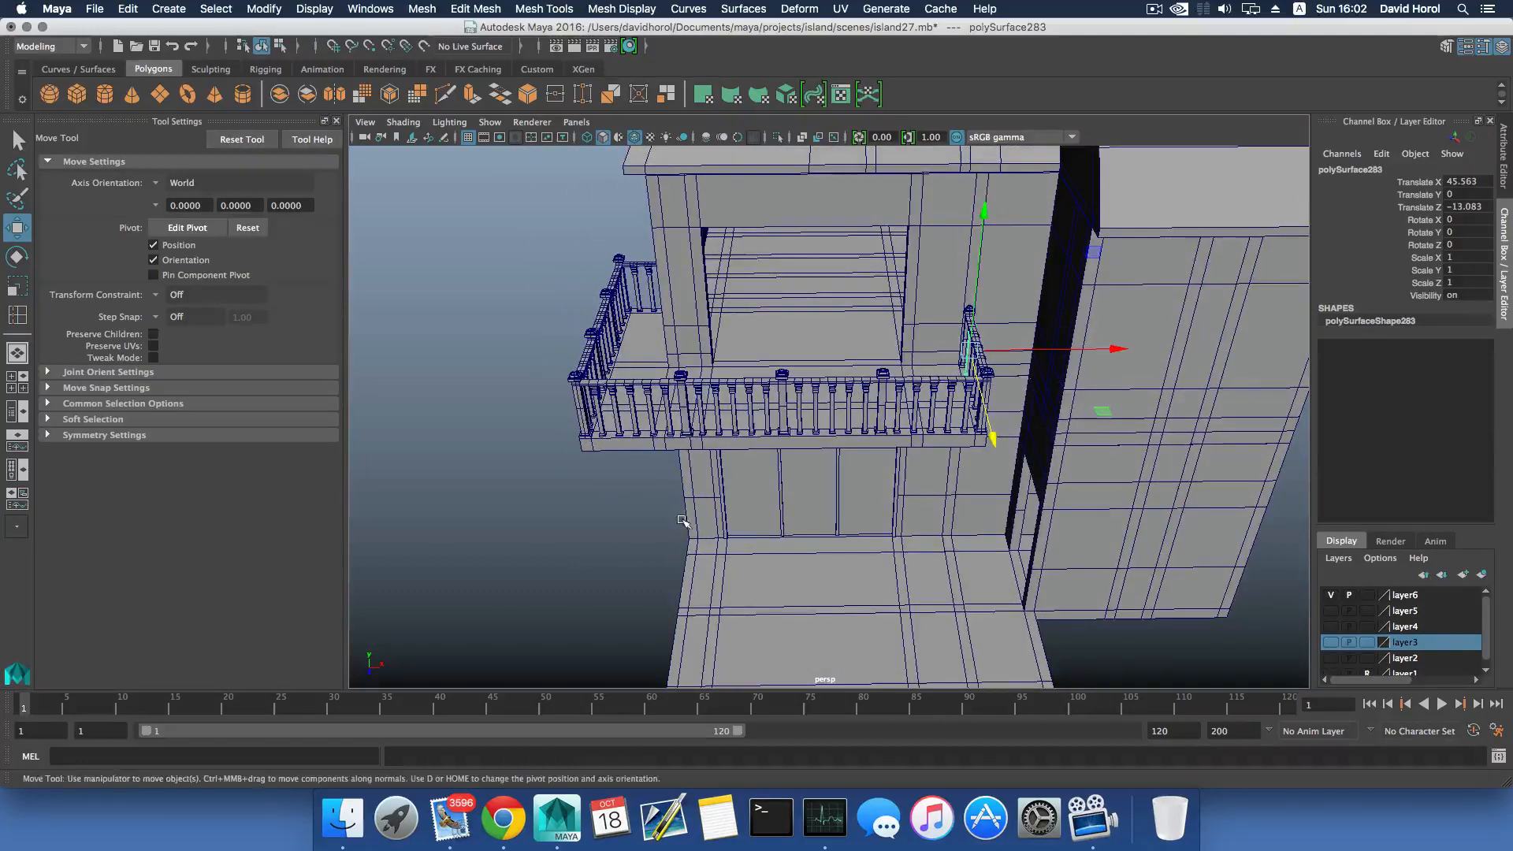
{"action": "scroll", "coordinate": [682, 517], "scroll_direction": "up", "scroll_amount": 3}
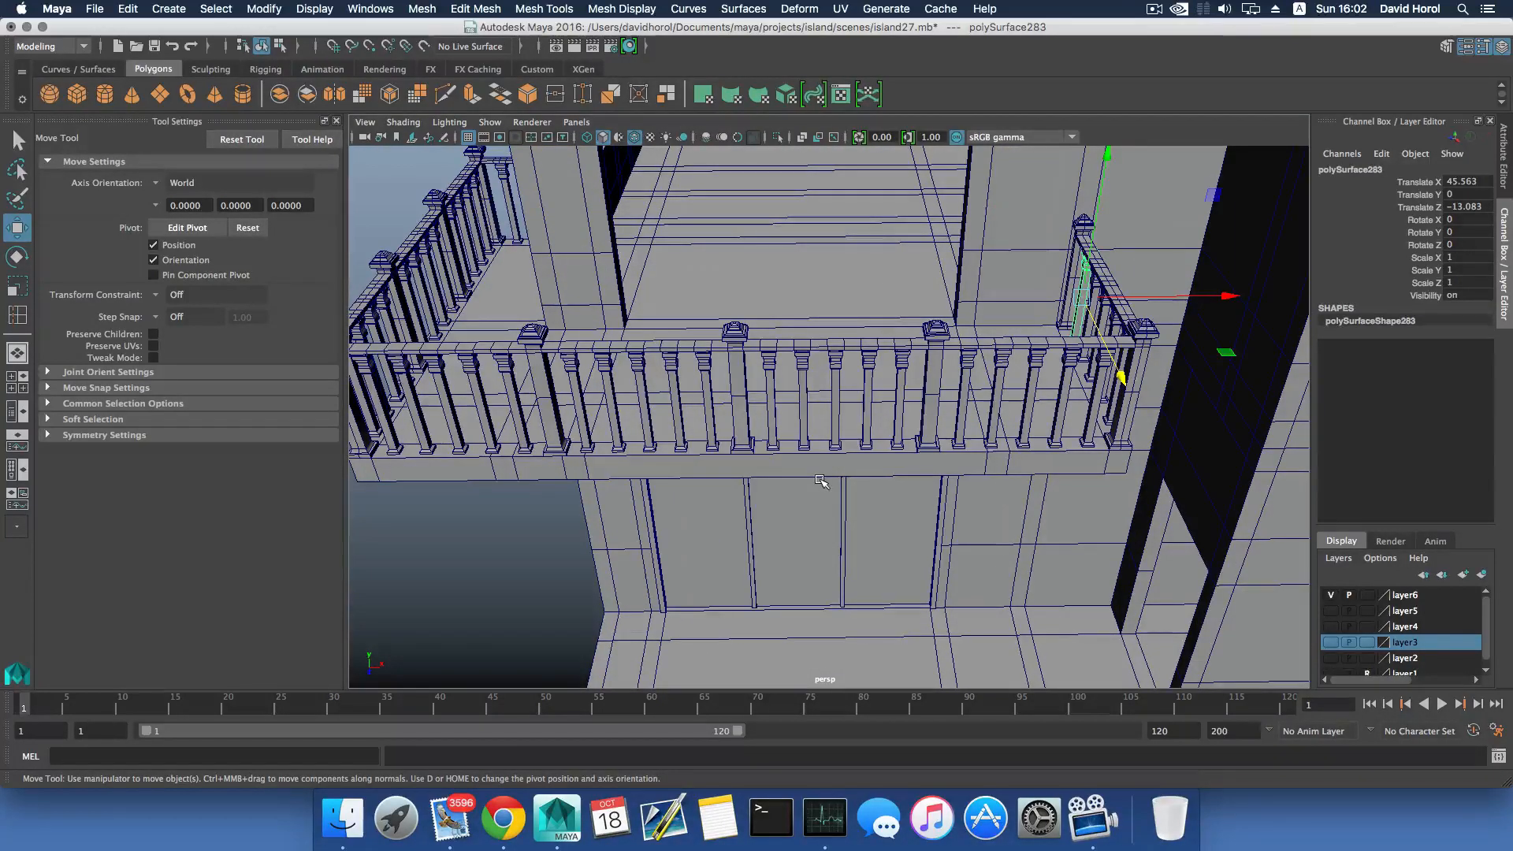
{"action": "scroll", "coordinate": [863, 546], "scroll_direction": "down", "scroll_amount": 5}
{"action": "left_click_drag", "start_coordinate": [863, 547], "coordinate": [852, 492], "text": "alt"}
Save the scene under the new name island28.mb, replacing the existing file.
{"action": "left_click", "coordinate": [93, 9]}
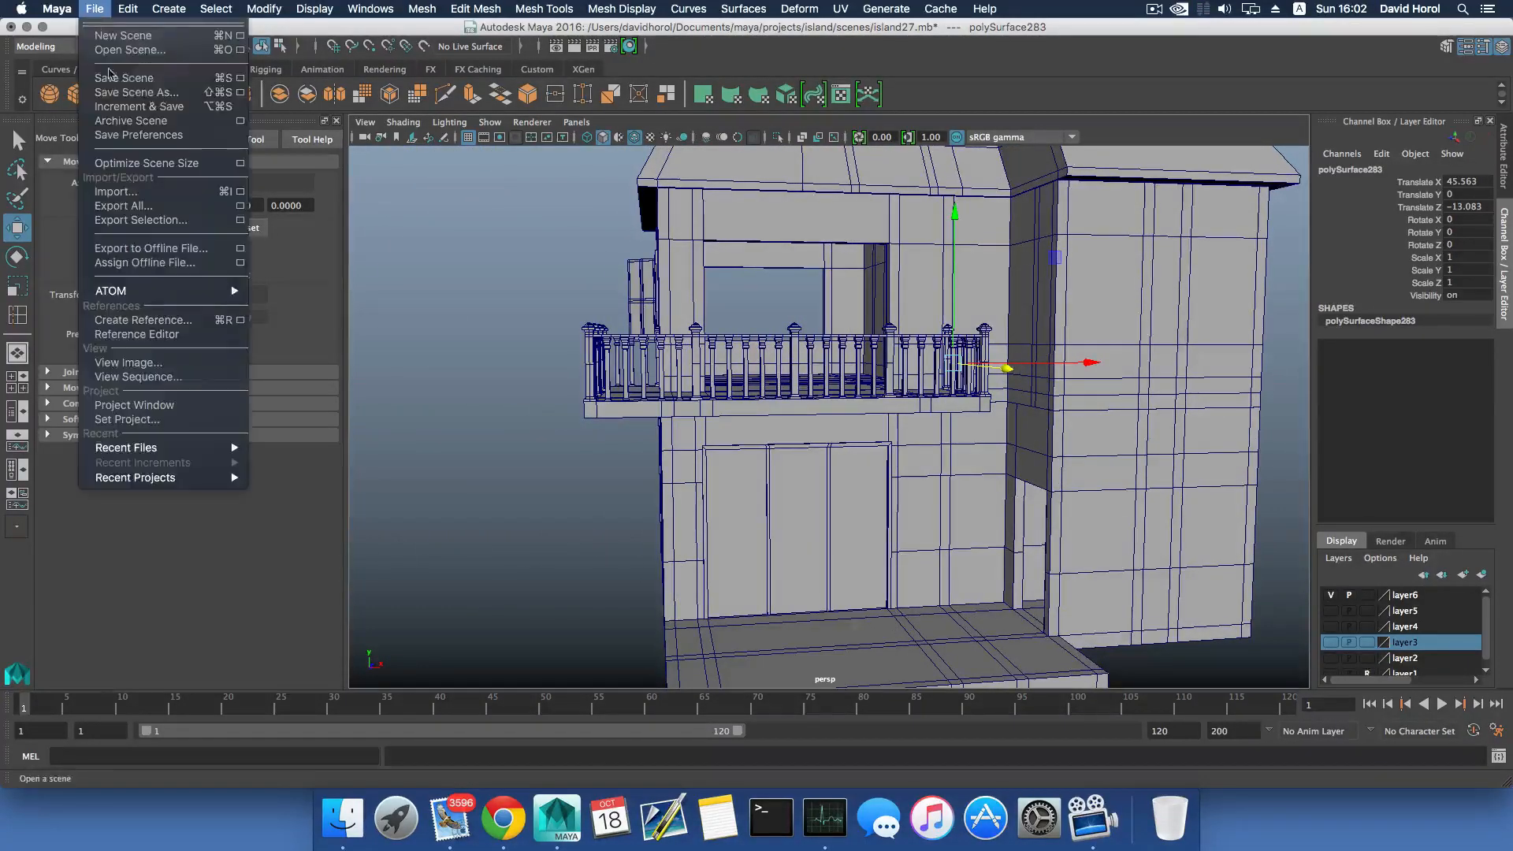
{"action": "left_click", "coordinate": [118, 96]}
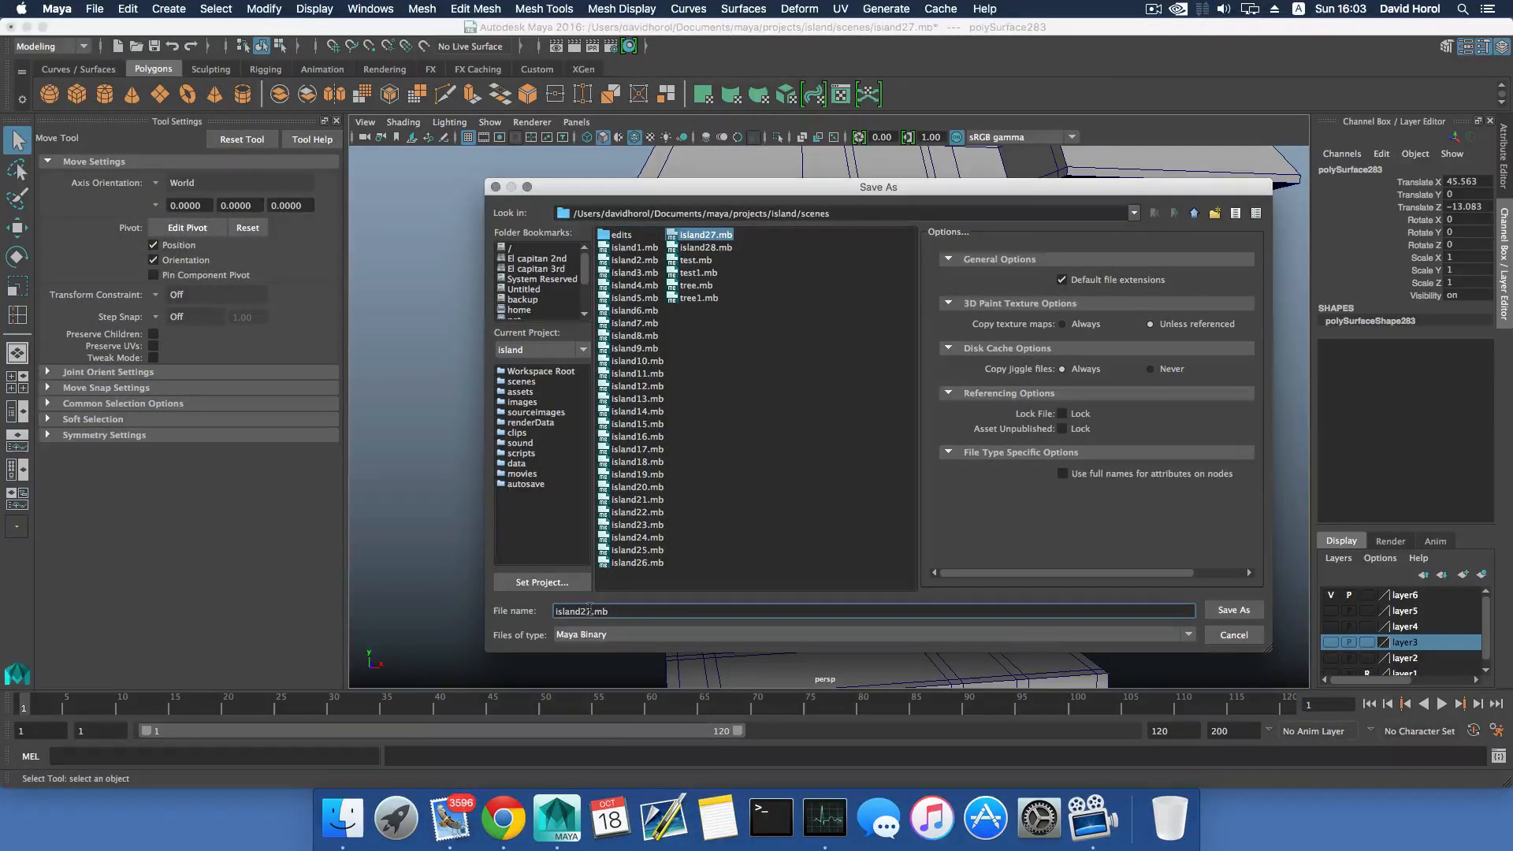
{"action": "type", "text": "8"}
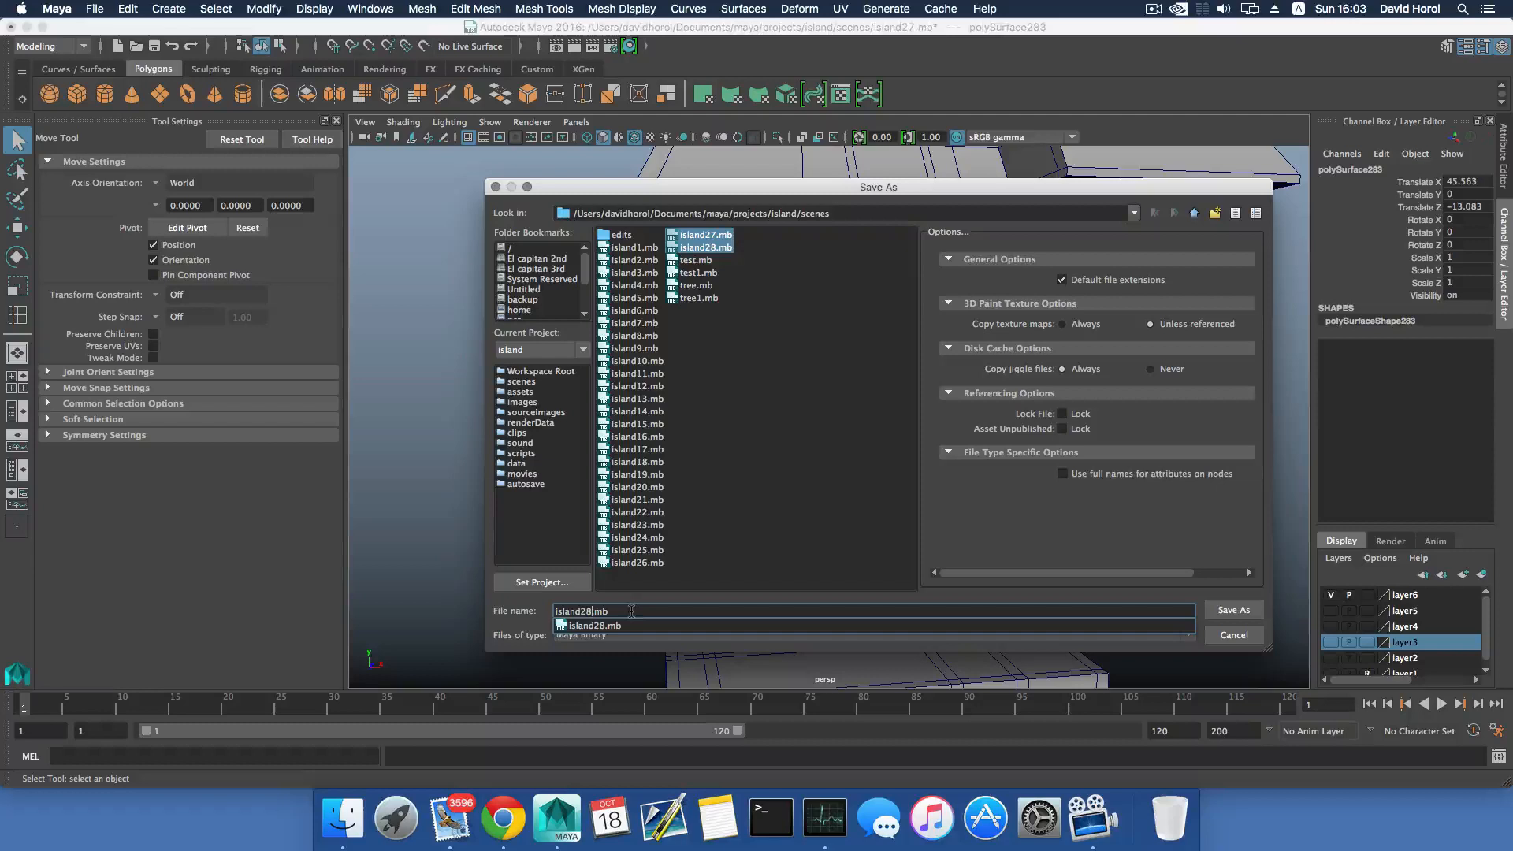
{"action": "left_click", "coordinate": [1237, 616]}
{"action": "left_click", "coordinate": [1236, 611]}
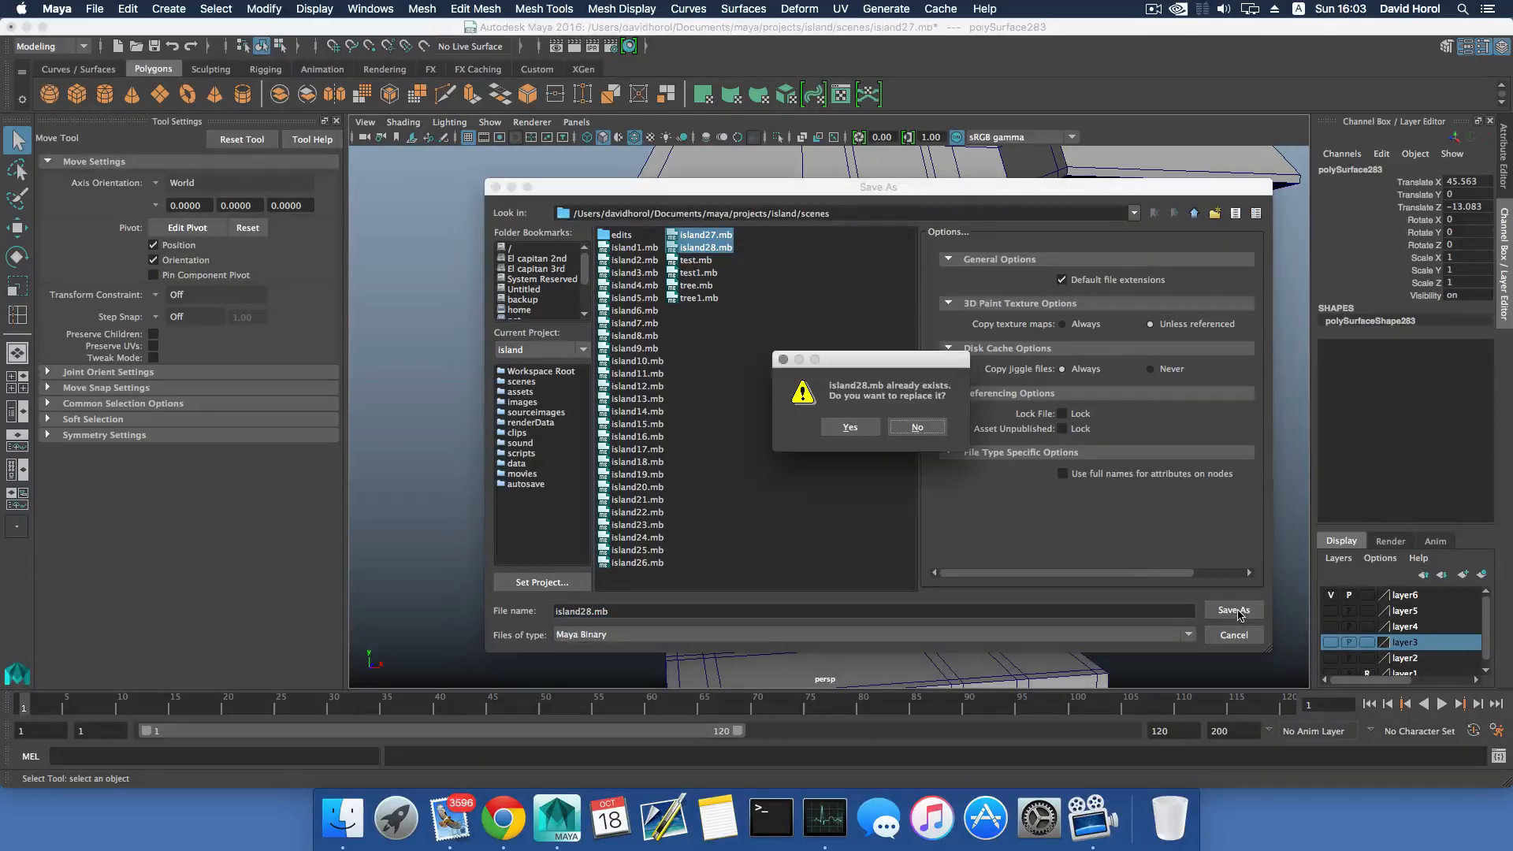
{"action": "left_click", "coordinate": [866, 428]}
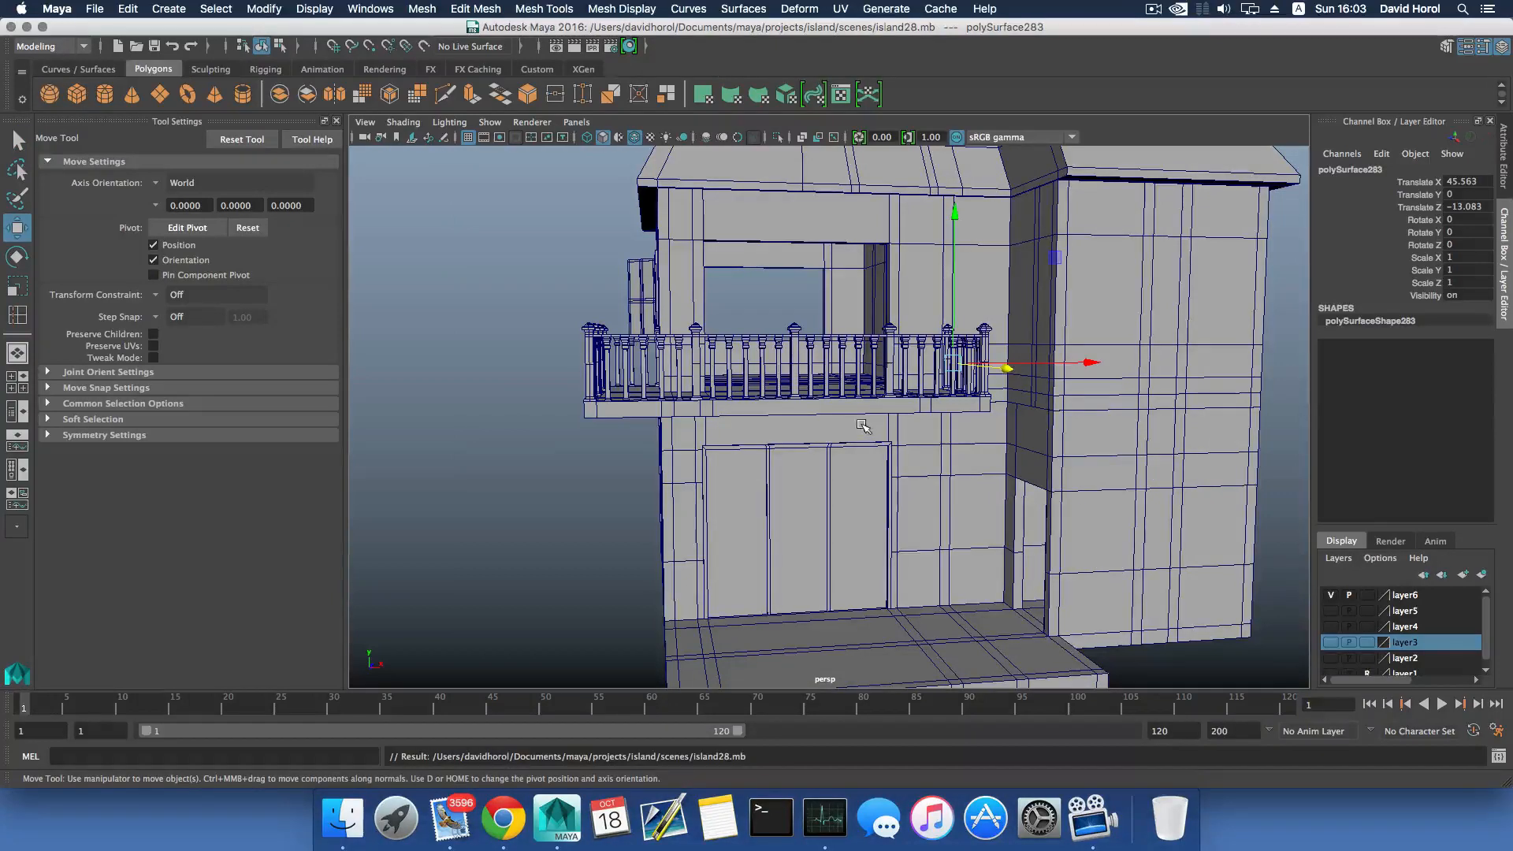